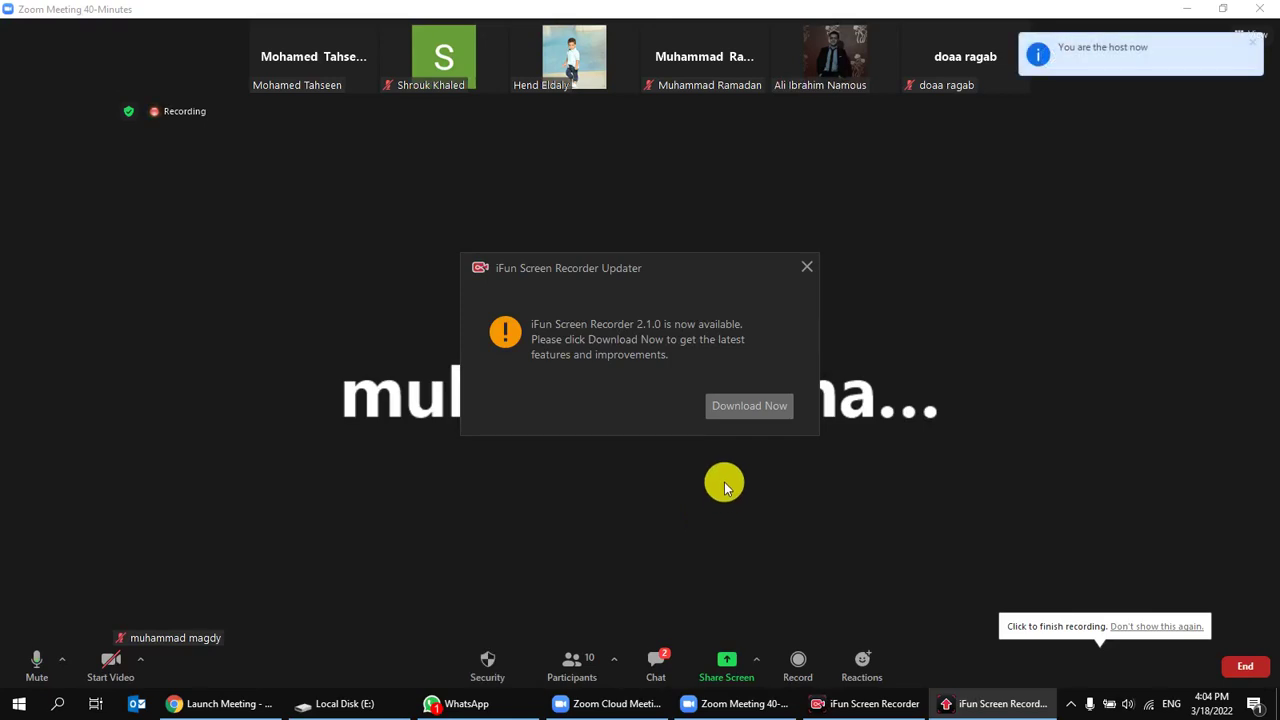
Dismiss the iFun Screen Recorder update notice and start your video in Zoom.
click(807, 266)
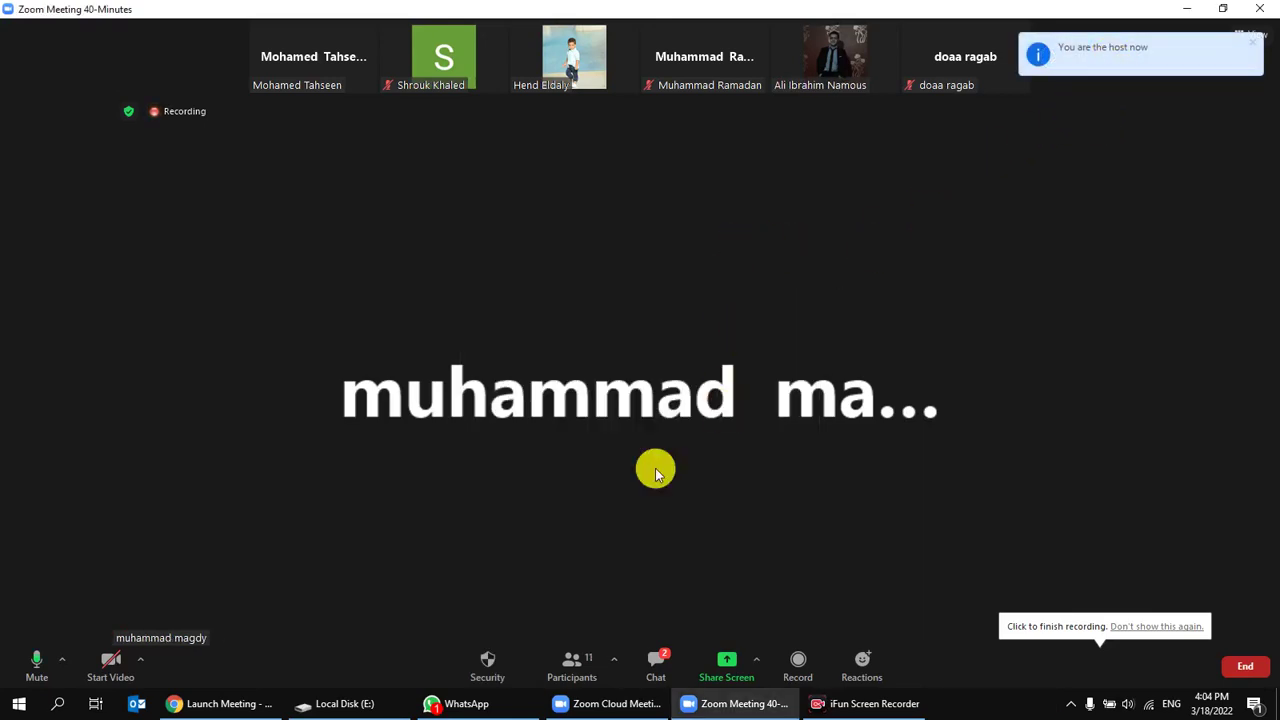
click(107, 673)
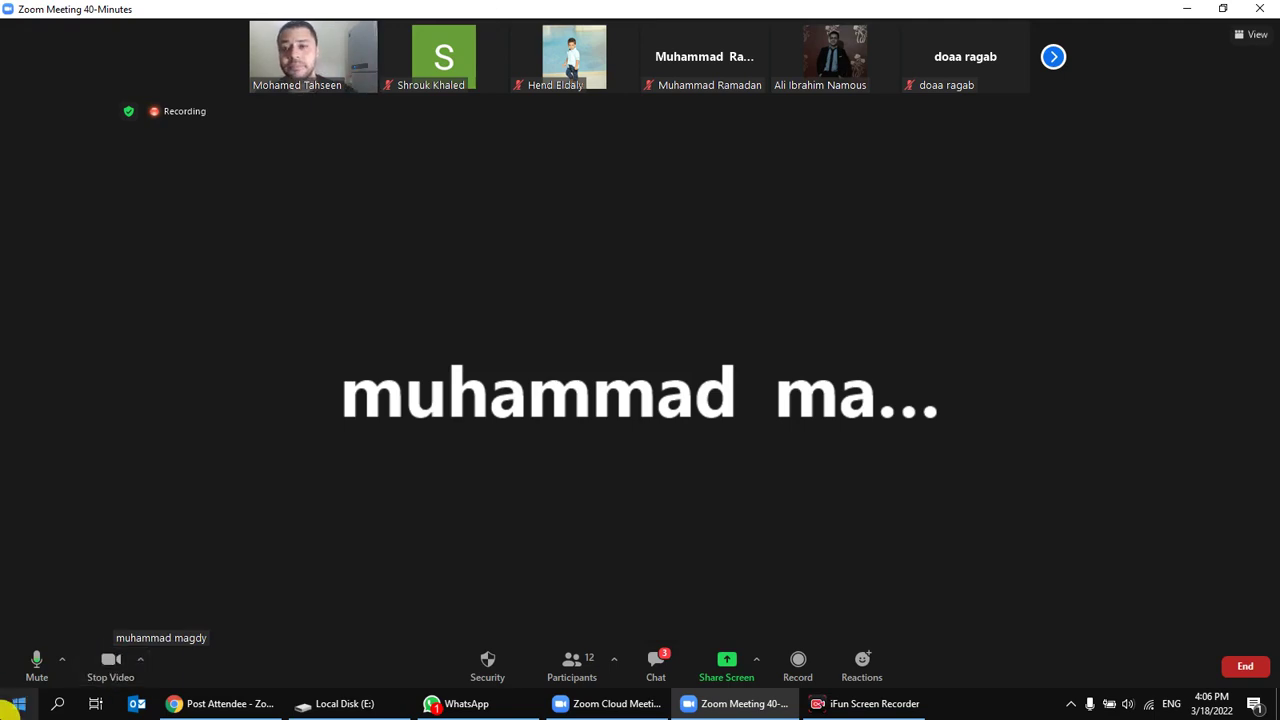
Stop your video, show the next page of participants, and open the meeting chat.
click(116, 667)
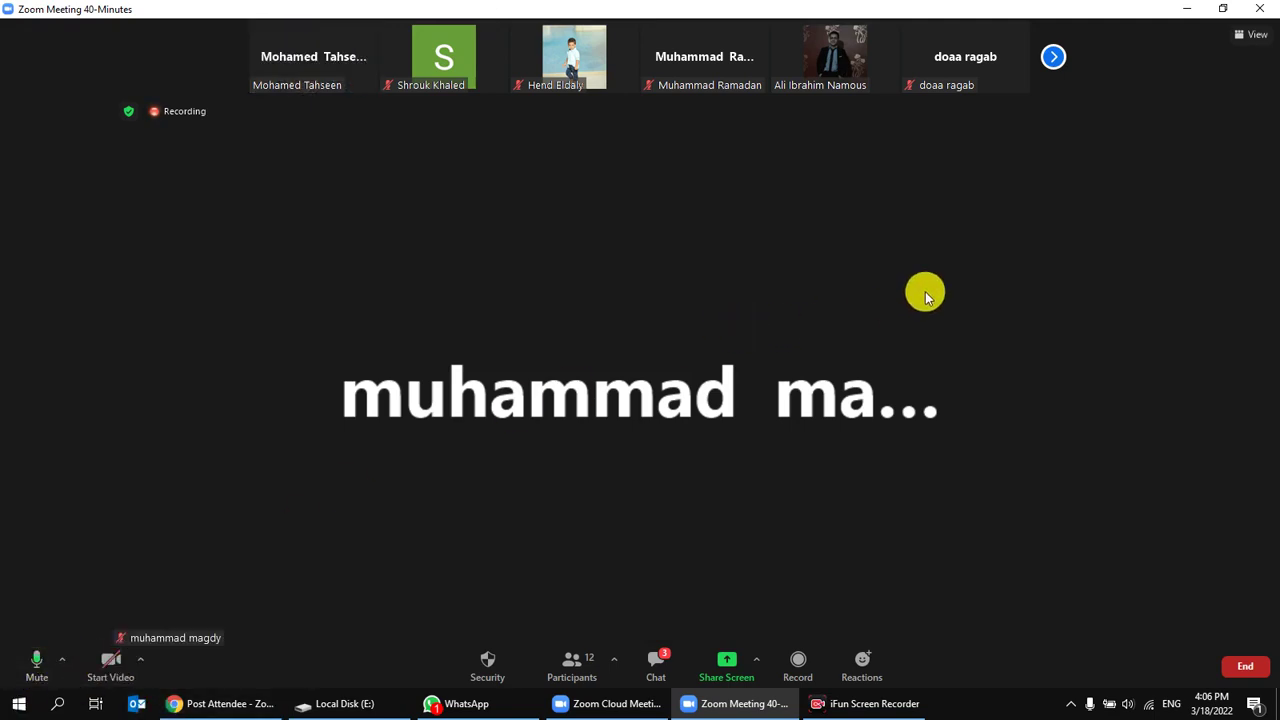
click(1051, 57)
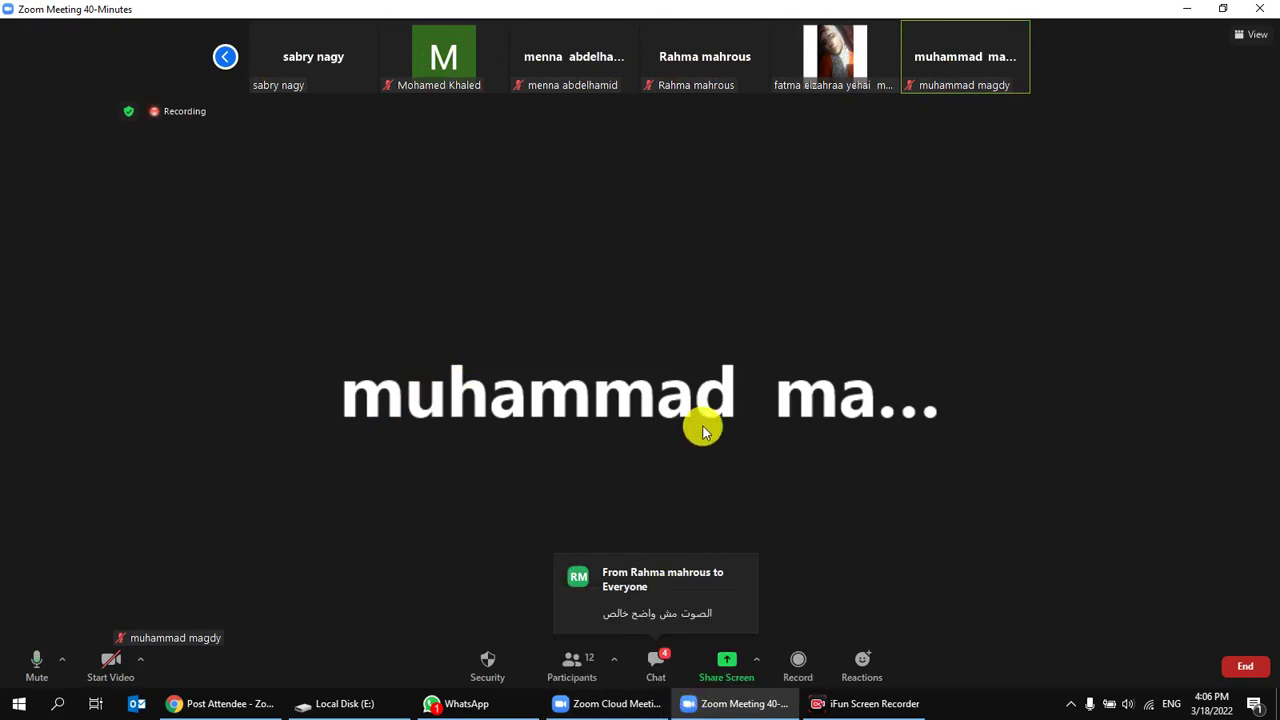
click(656, 668)
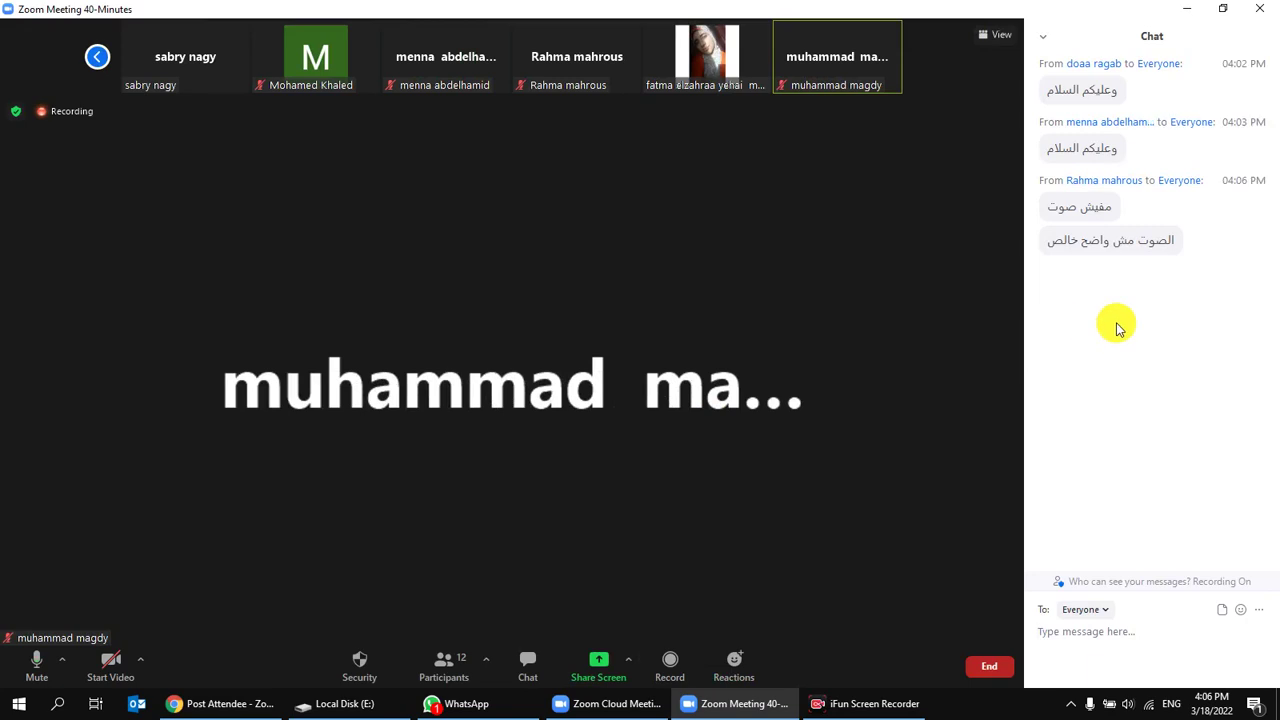
Close the chat panel and bring File Explorer forward.
click(1044, 37)
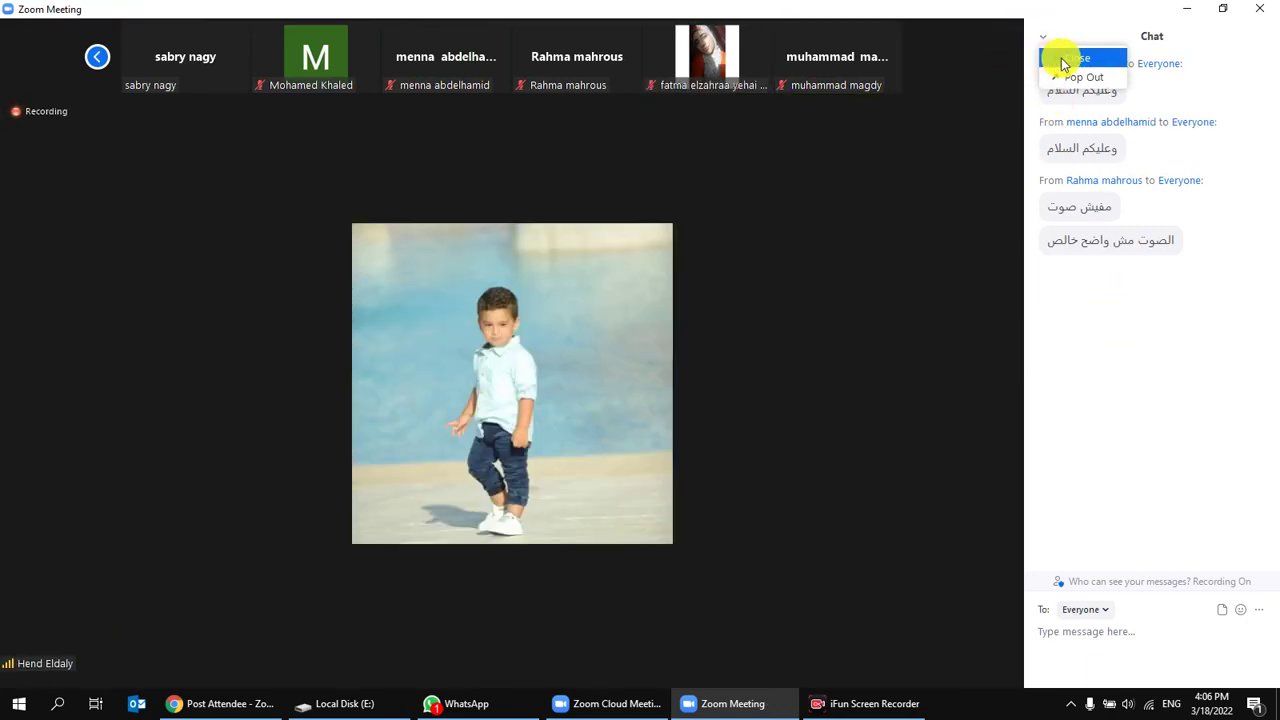
click(1066, 59)
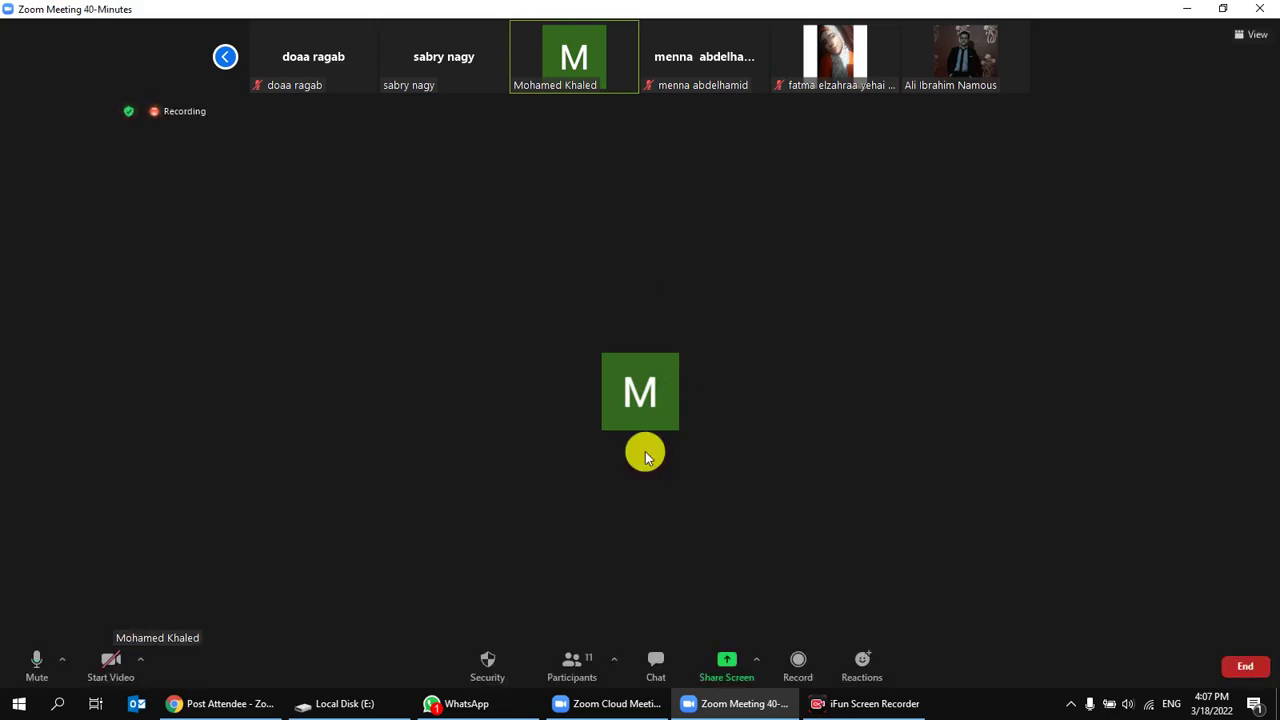
click(386, 704)
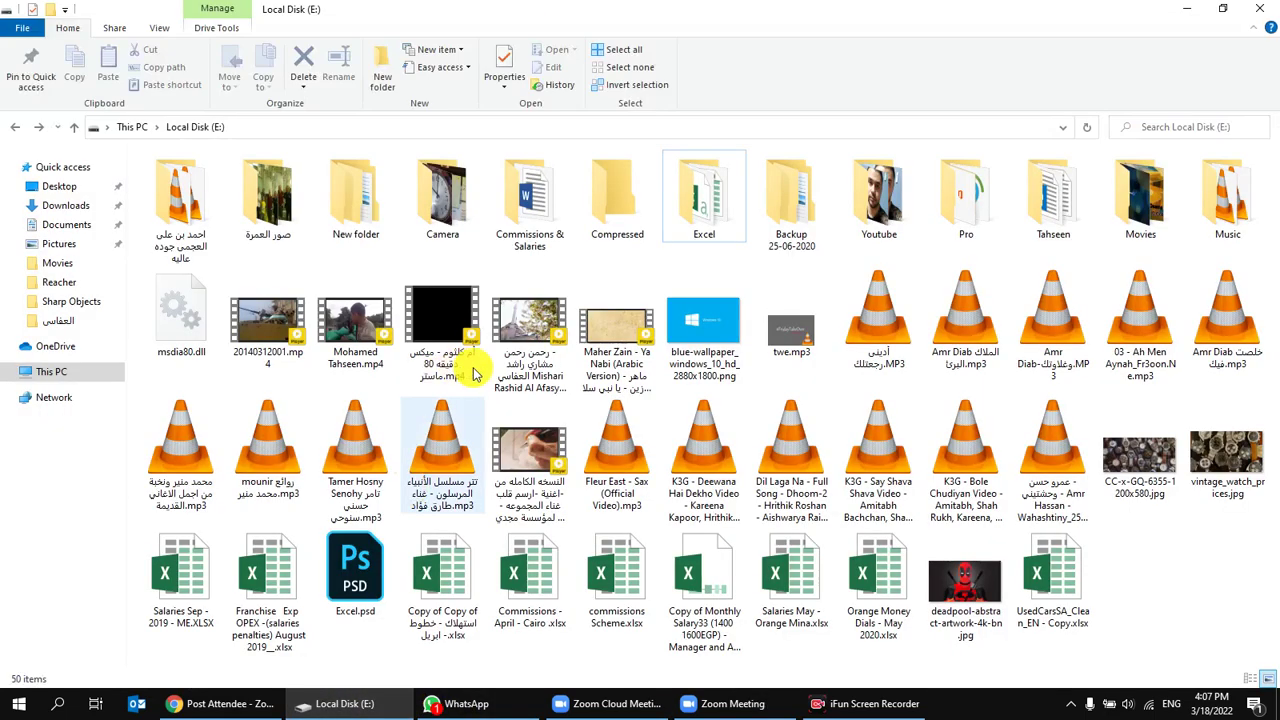
Open the Excel folder on Local Disk (E:), then open Google Drive in a new browser tab.
double_click(723, 194)
click(180, 703)
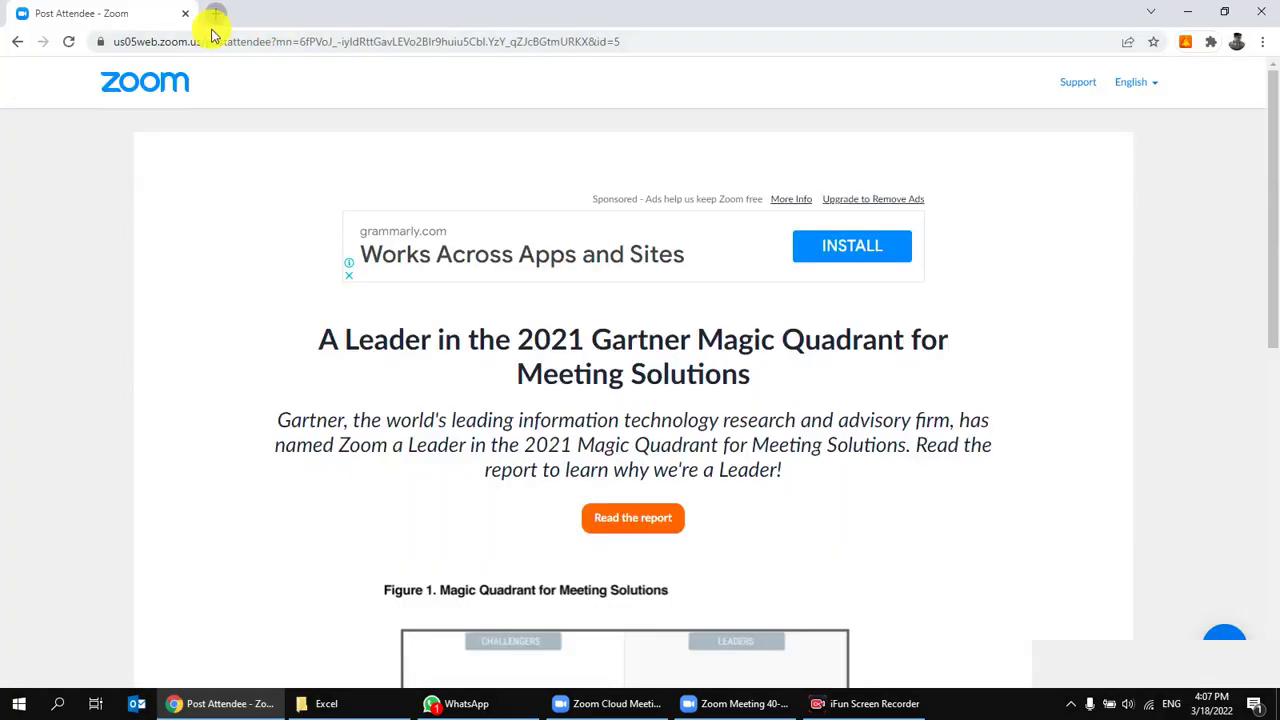
click(215, 13)
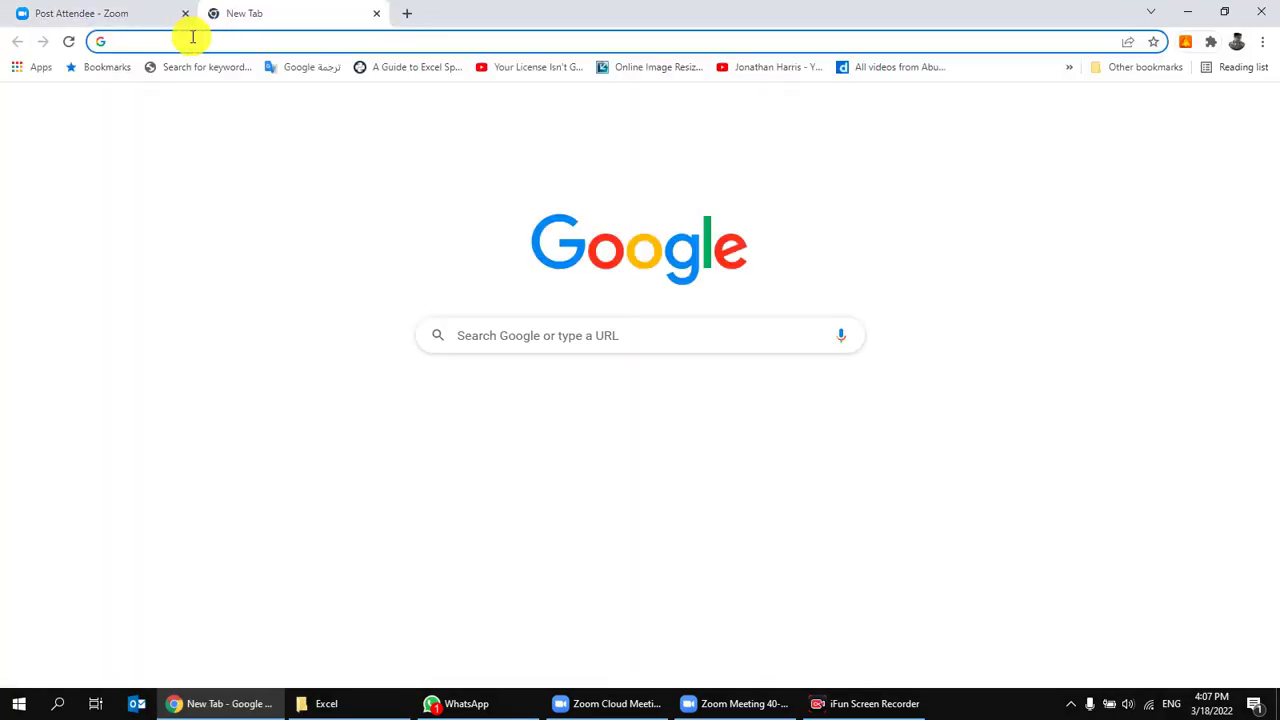
click(192, 37)
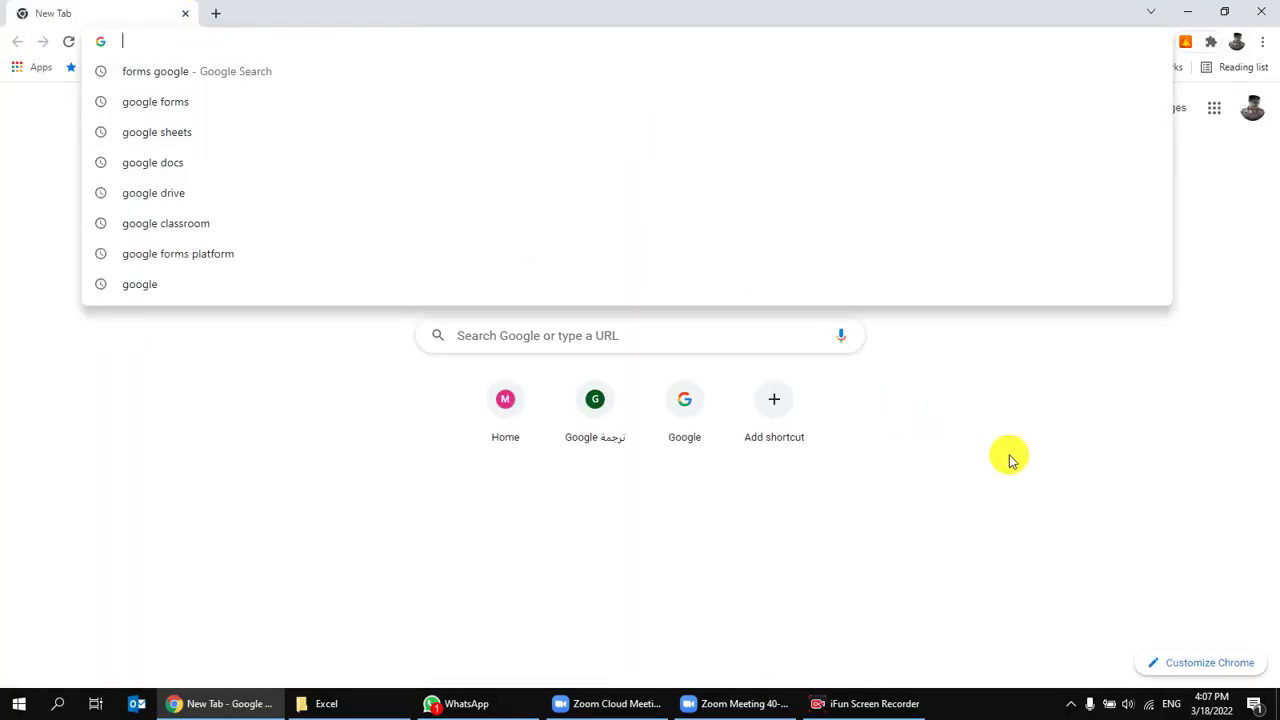
click(1211, 109)
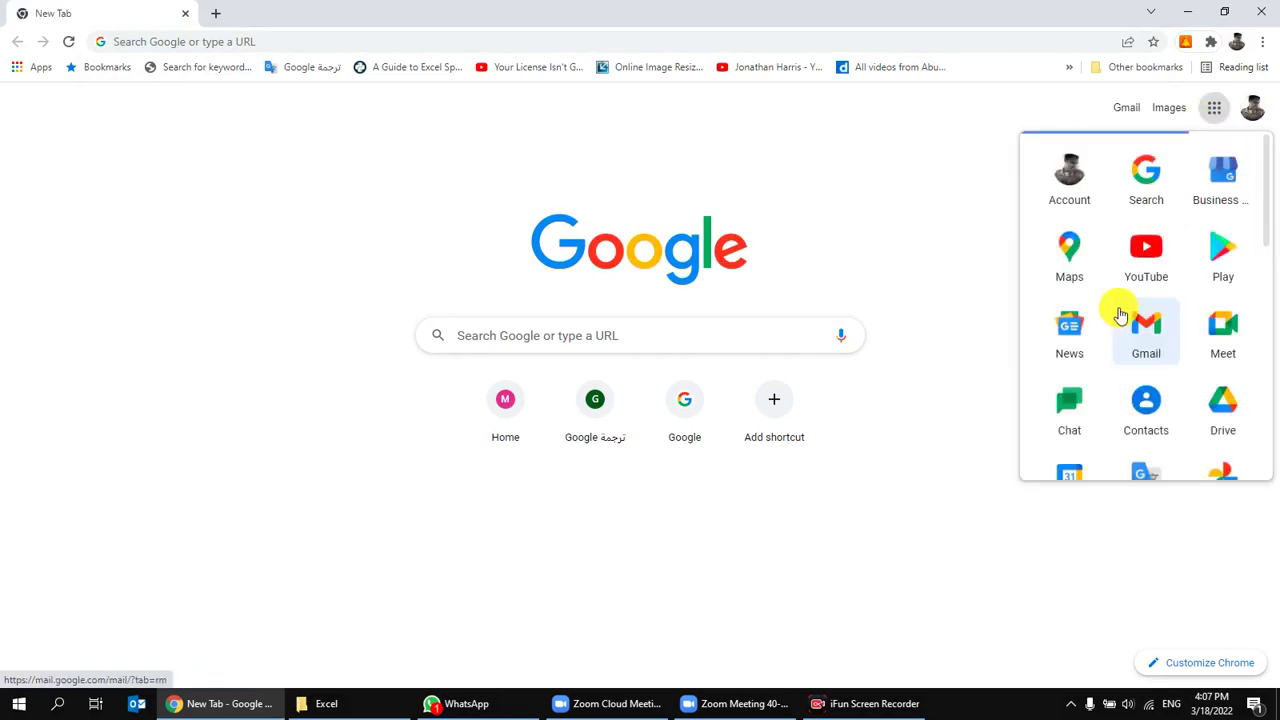
click(1223, 400)
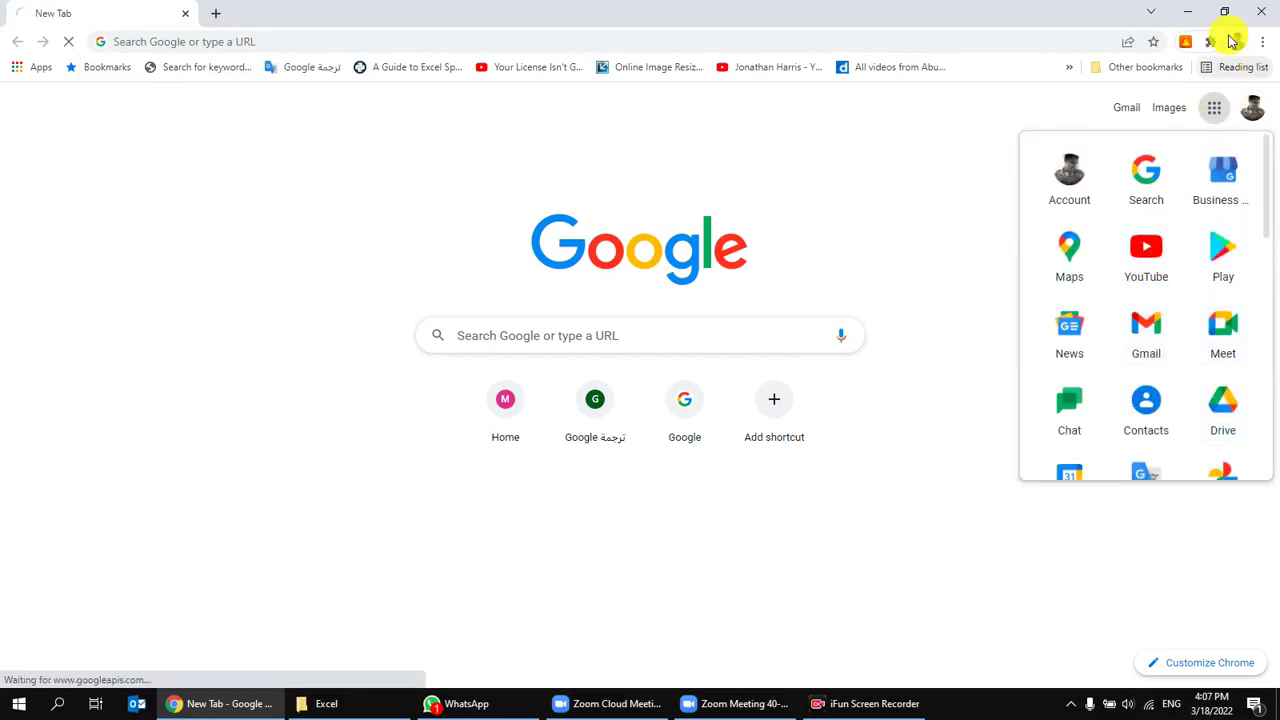
Minimize the browser and open 1000 Sales Records.csv in Excel.
click(1187, 12)
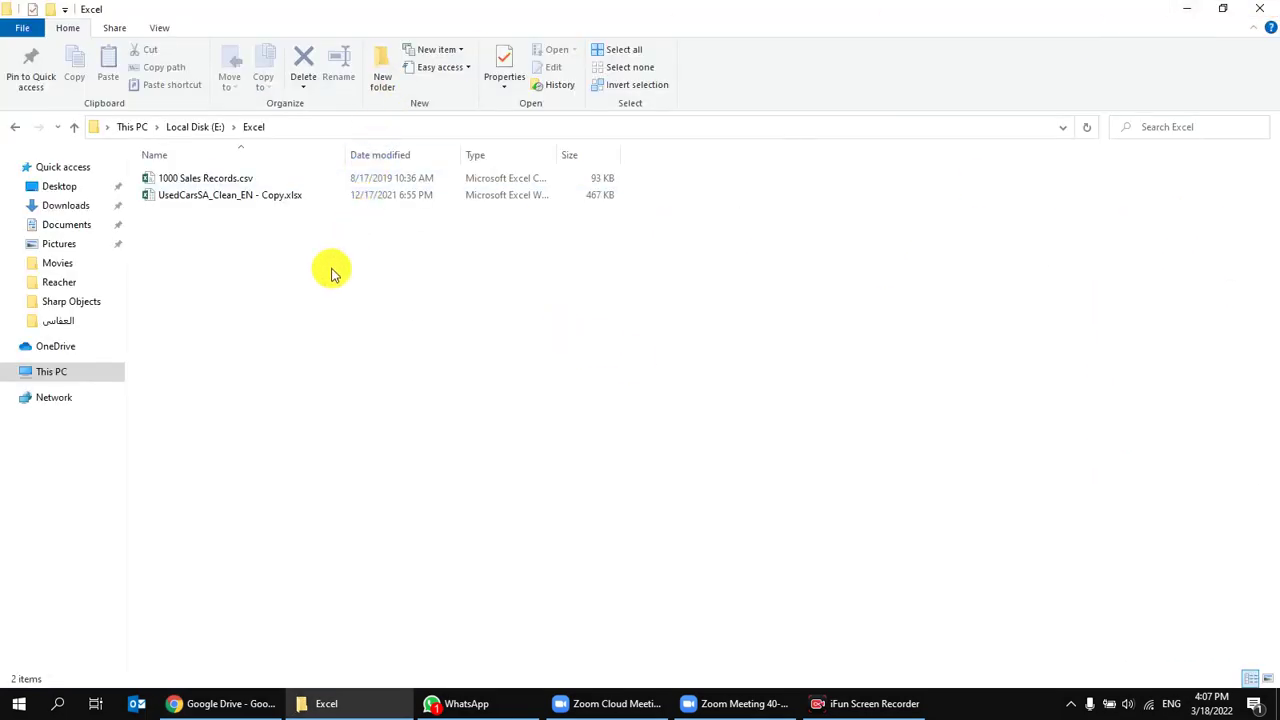
click(229, 178)
double_click(229, 178)
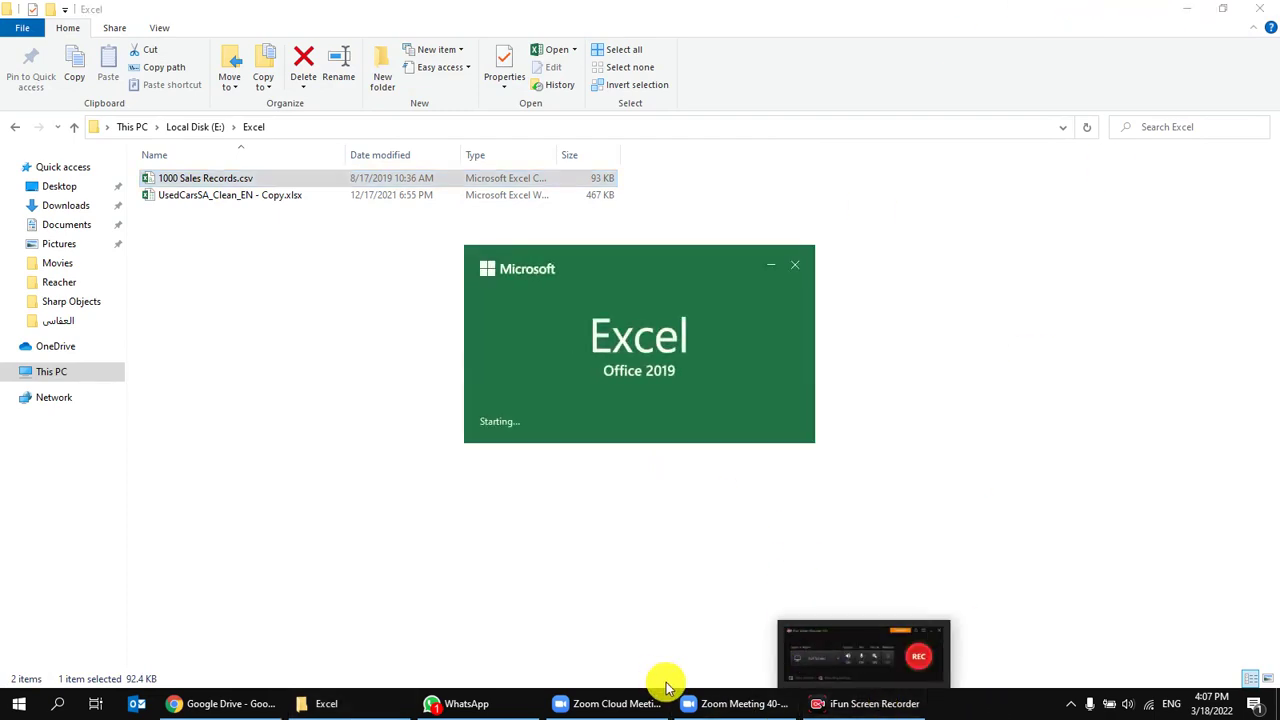
Bring the loaded sales-records sheet forward and auto-fit every column to its contents.
click(725, 703)
click(975, 703)
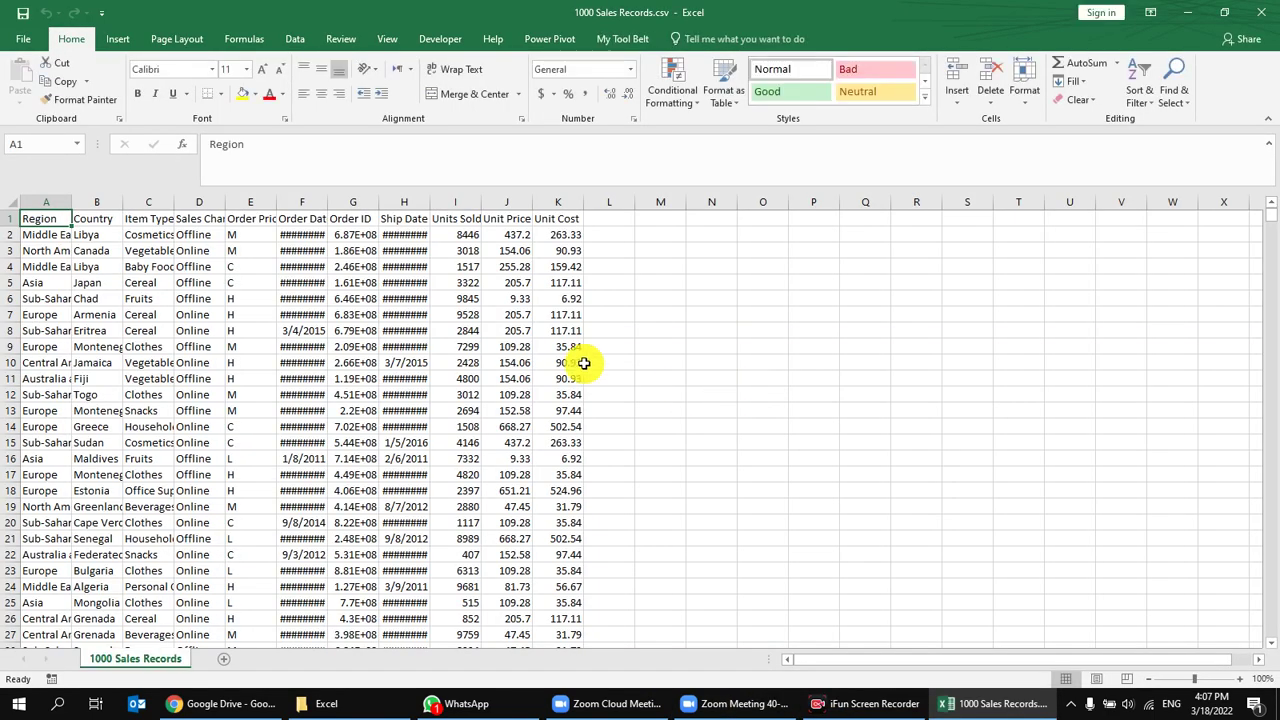
click(252, 298)
click(12, 201)
double_click(72, 202)
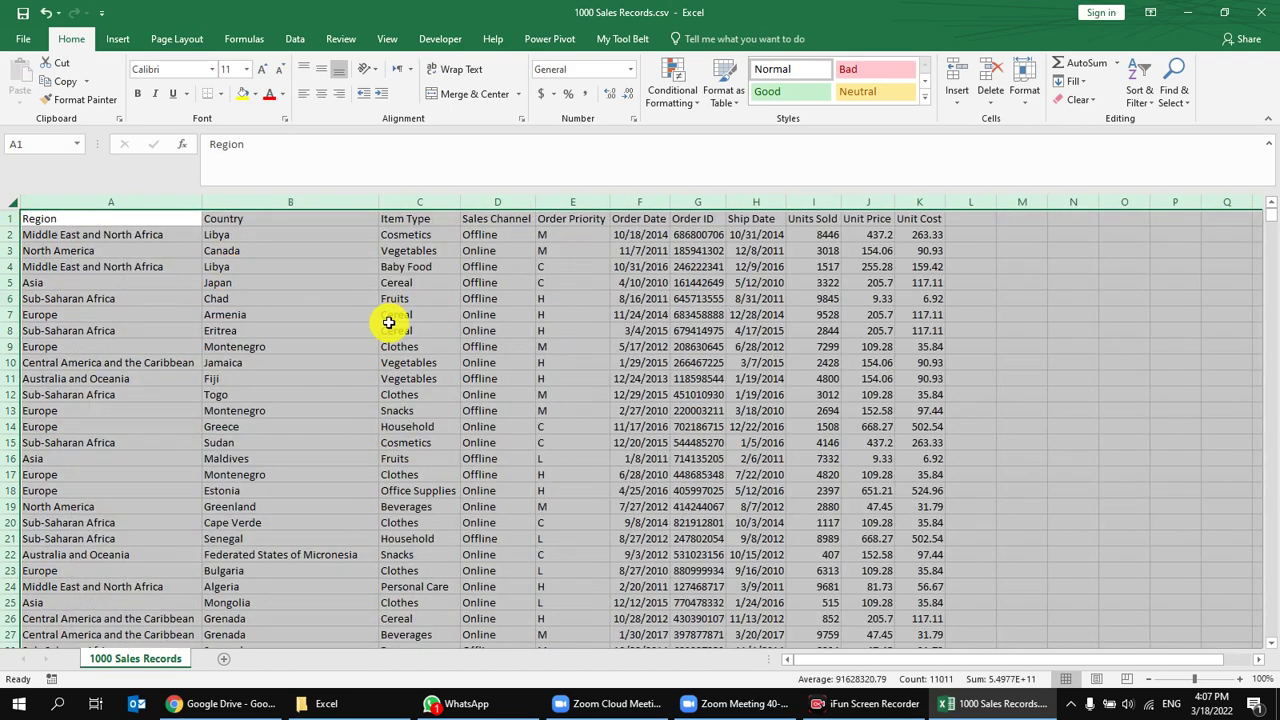
Click into cell E10, then return to the Zoom meeting.
click(461, 297)
click(586, 360)
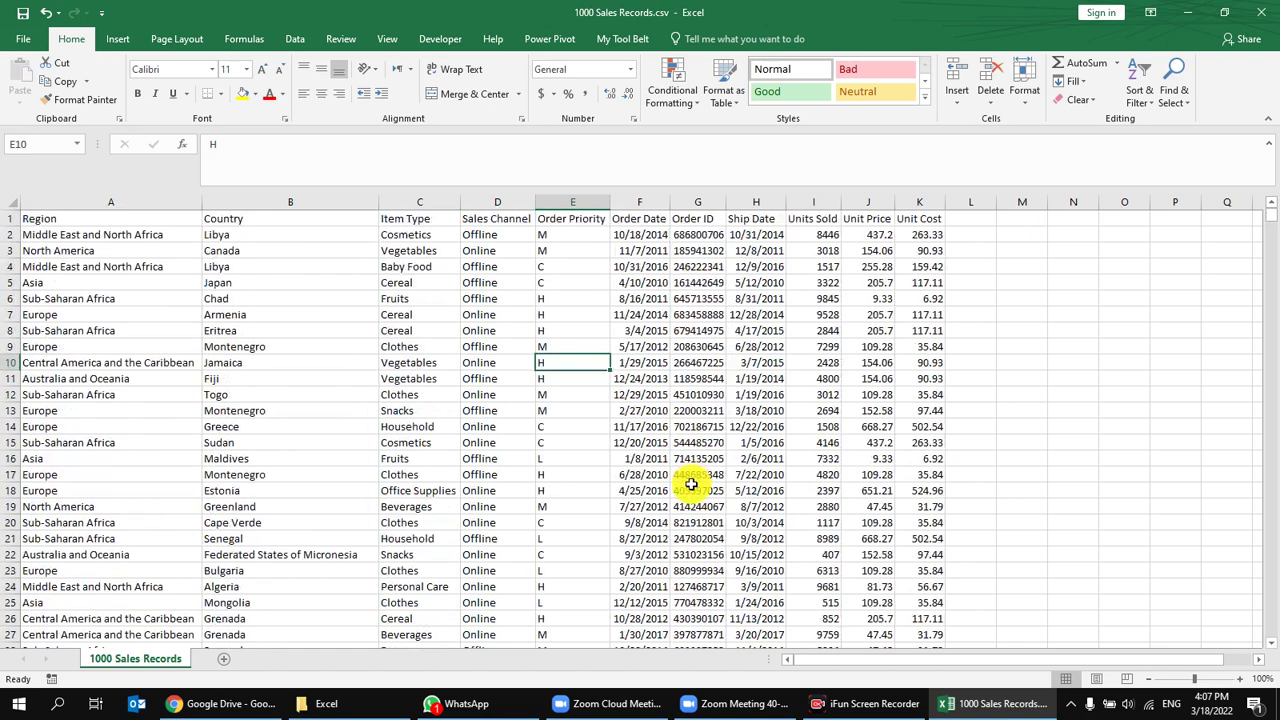
click(856, 704)
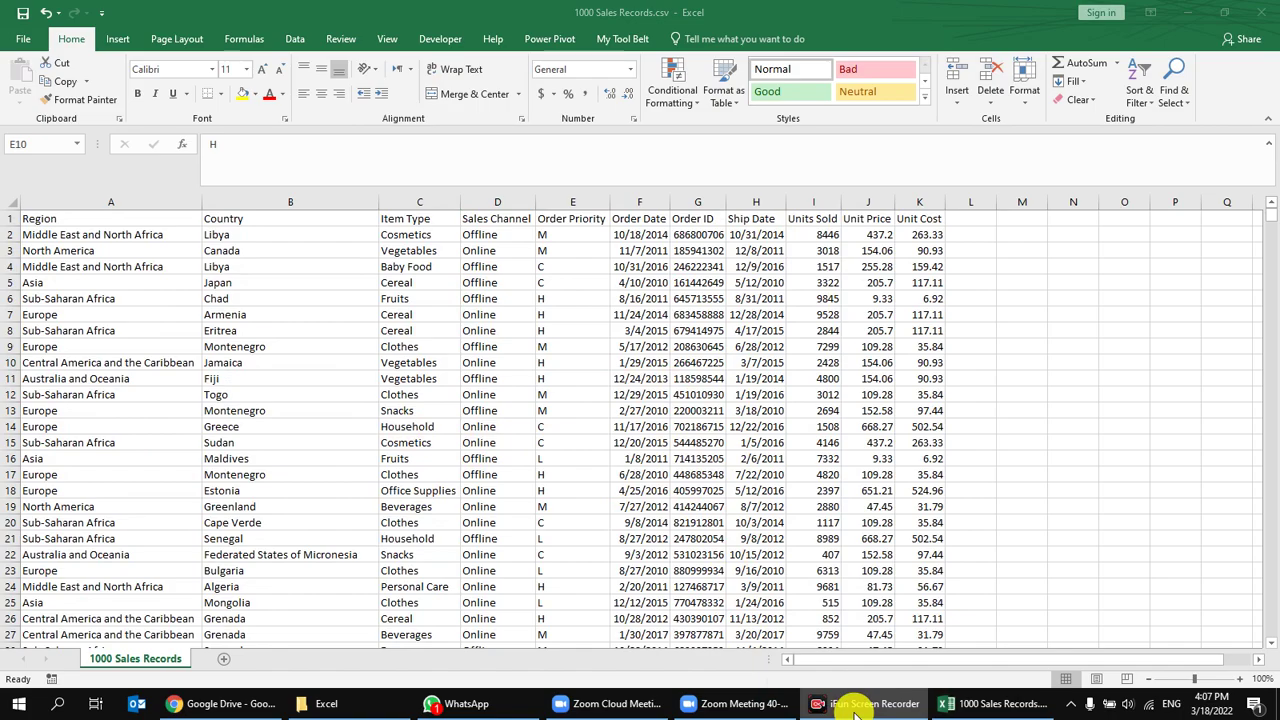
click(725, 703)
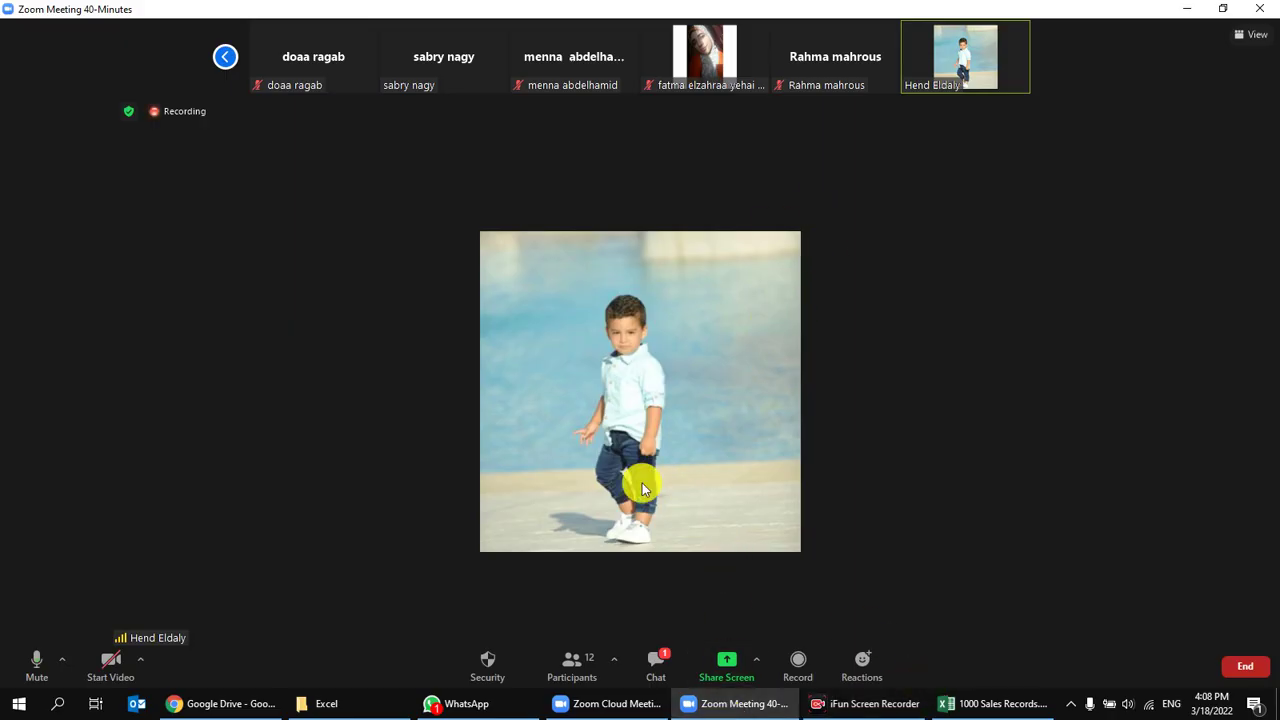
Share the '1000 Sales Records.csv - Excel' window with the meeting.
click(736, 662)
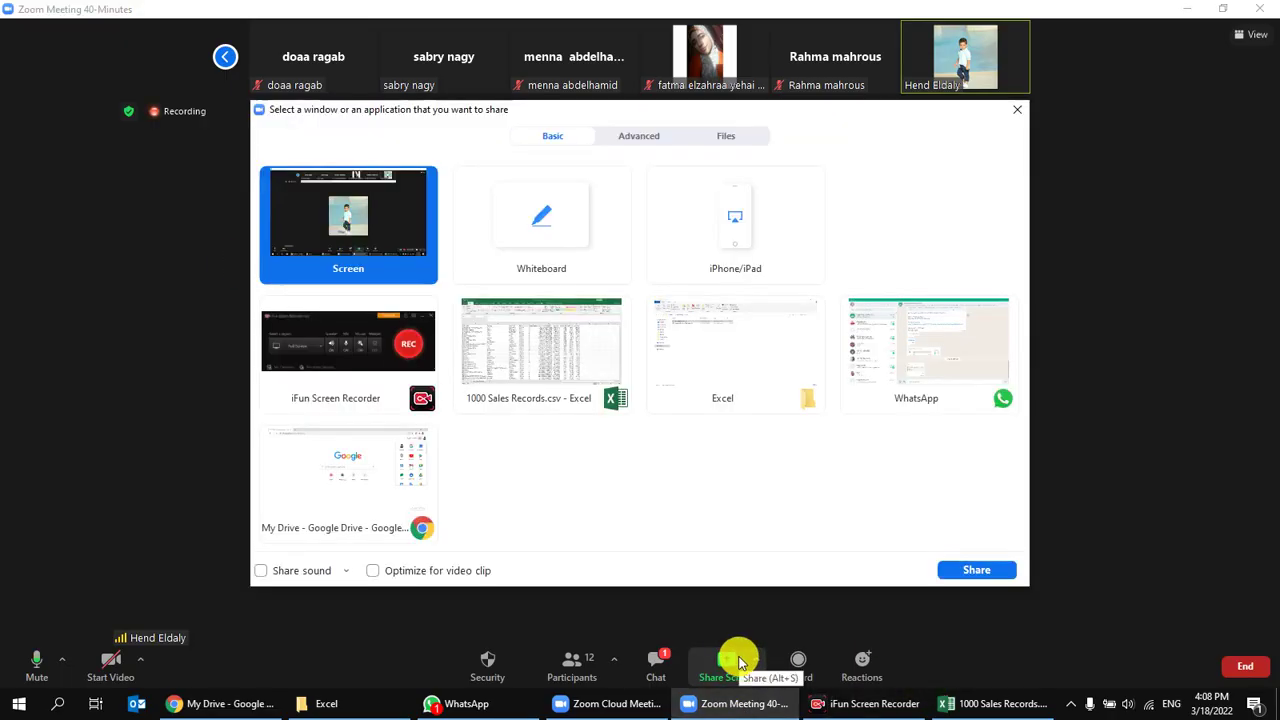
double_click(538, 342)
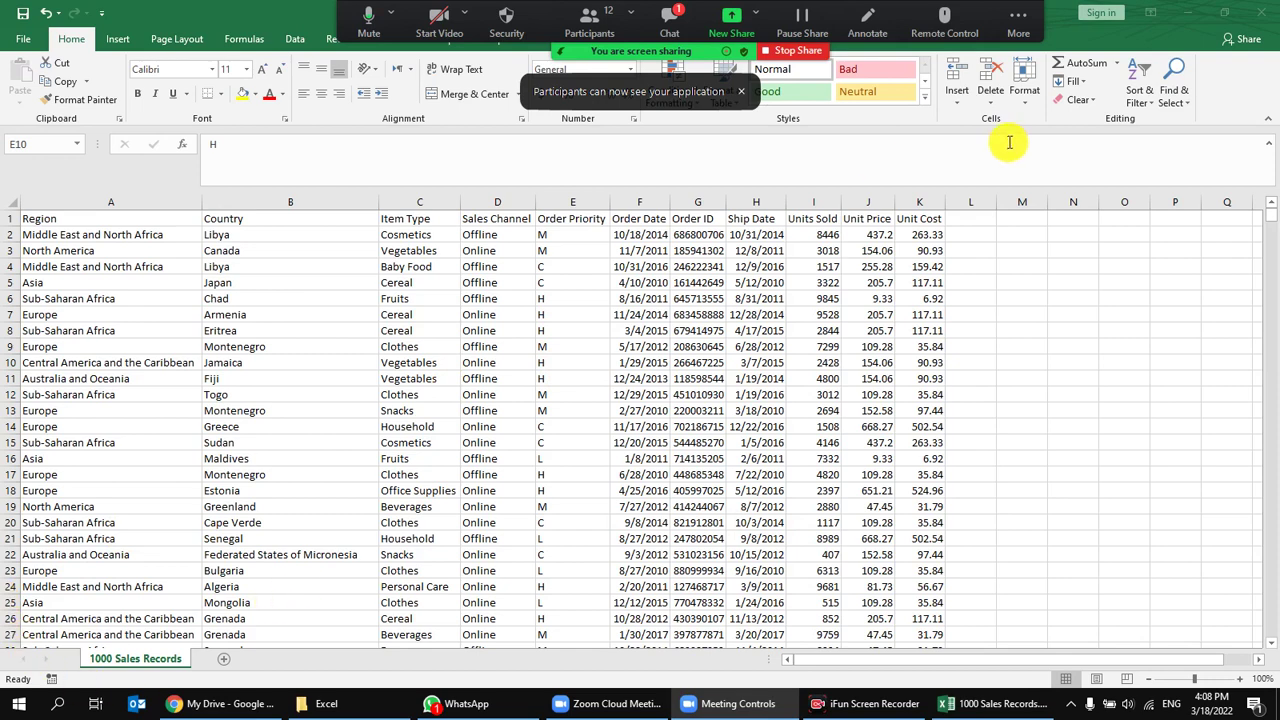
Create a new blank workbook, Book1, via File > New and select cell E4.
click(25, 45)
click(29, 45)
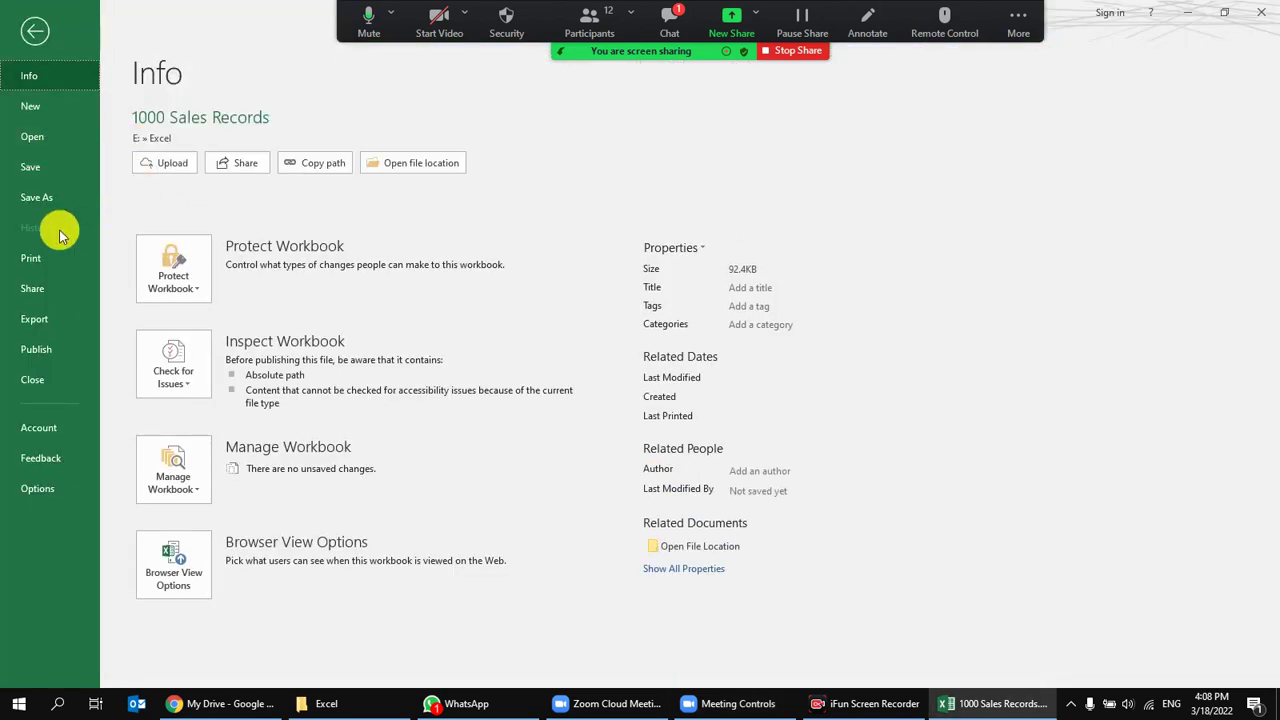
click(30, 106)
click(229, 288)
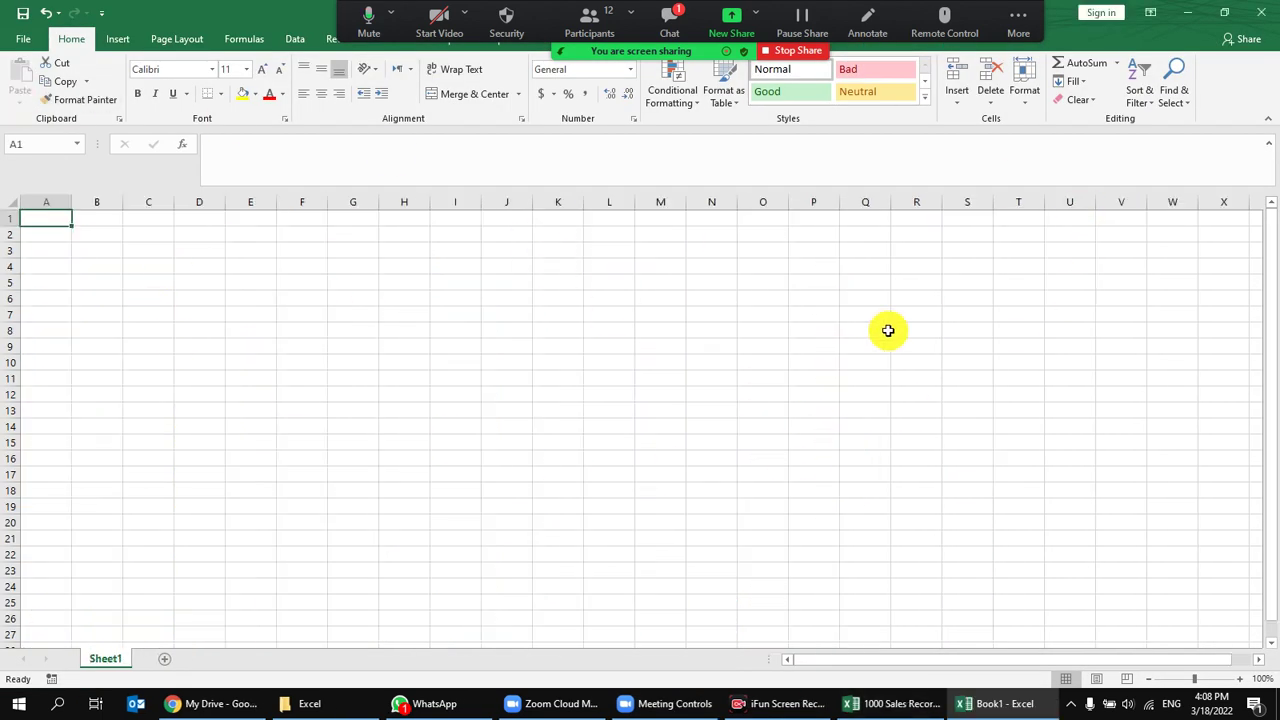
click(266, 267)
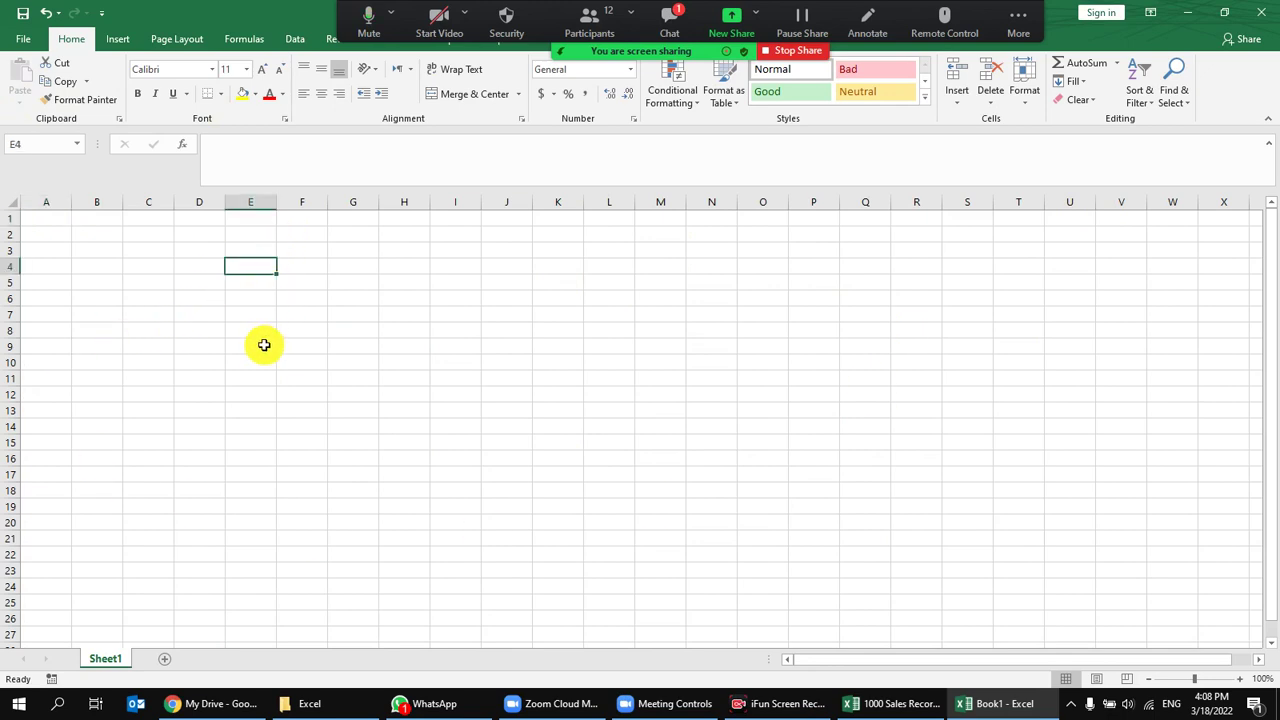
Click cells C5, F4 and M5 on the blank sheet.
click(146, 280)
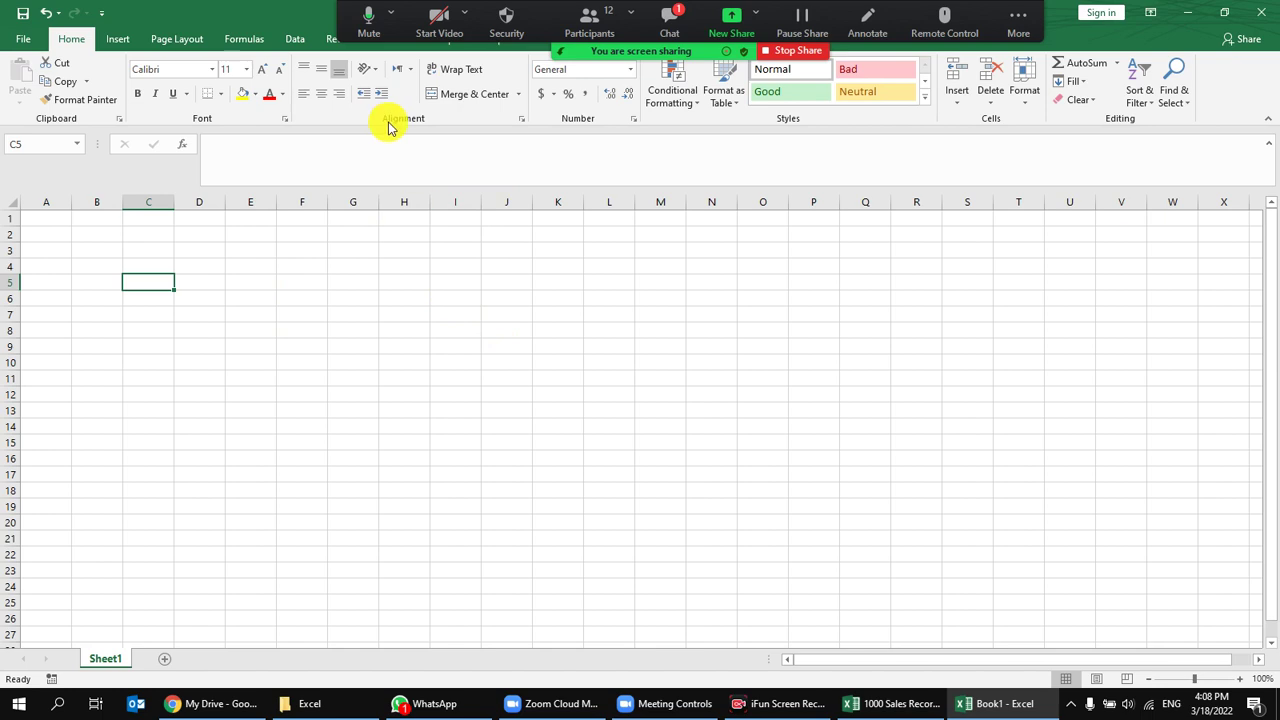
click(285, 268)
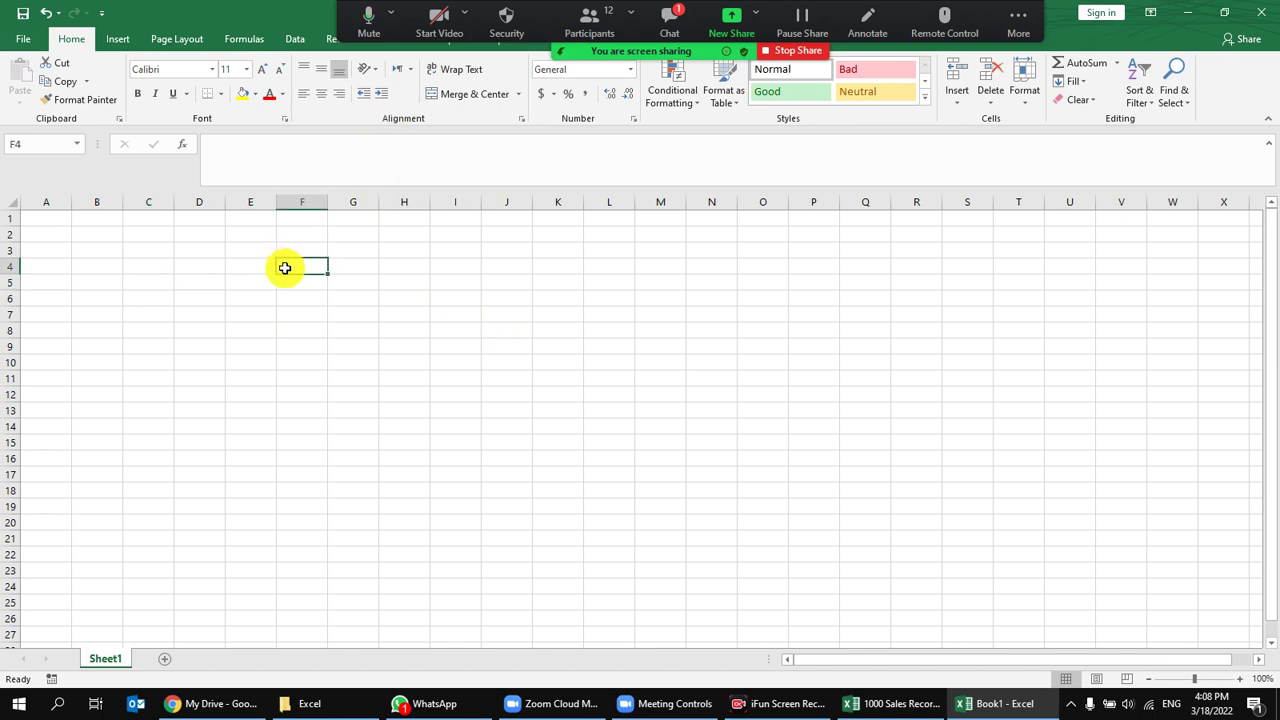
click(666, 289)
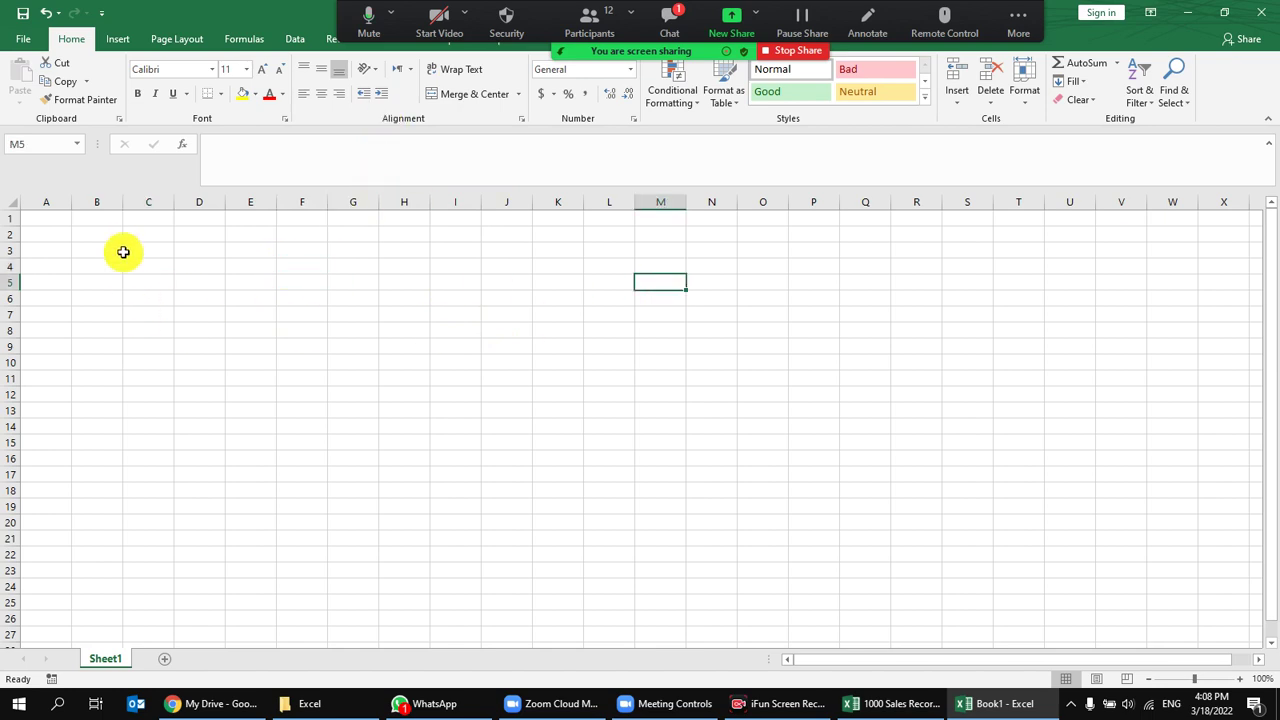
Select whole columns A through E one after another.
click(48, 194)
click(96, 197)
click(34, 200)
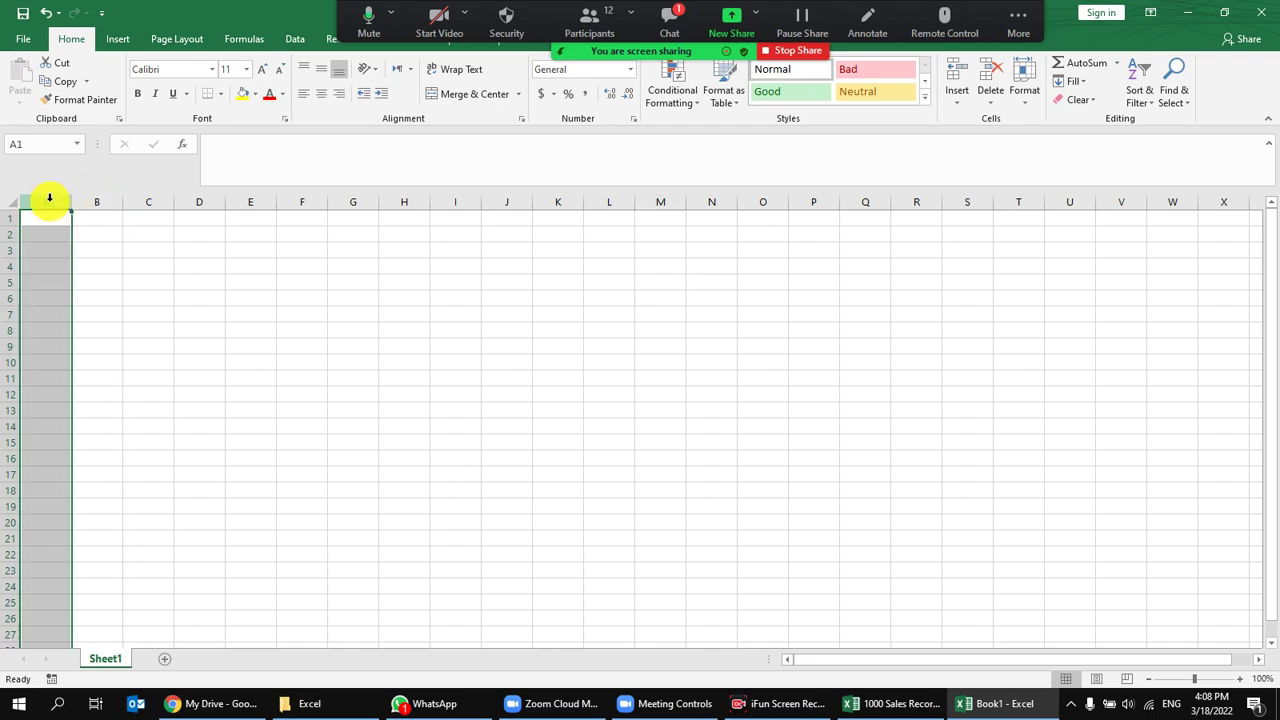
click(100, 200)
click(150, 200)
click(192, 200)
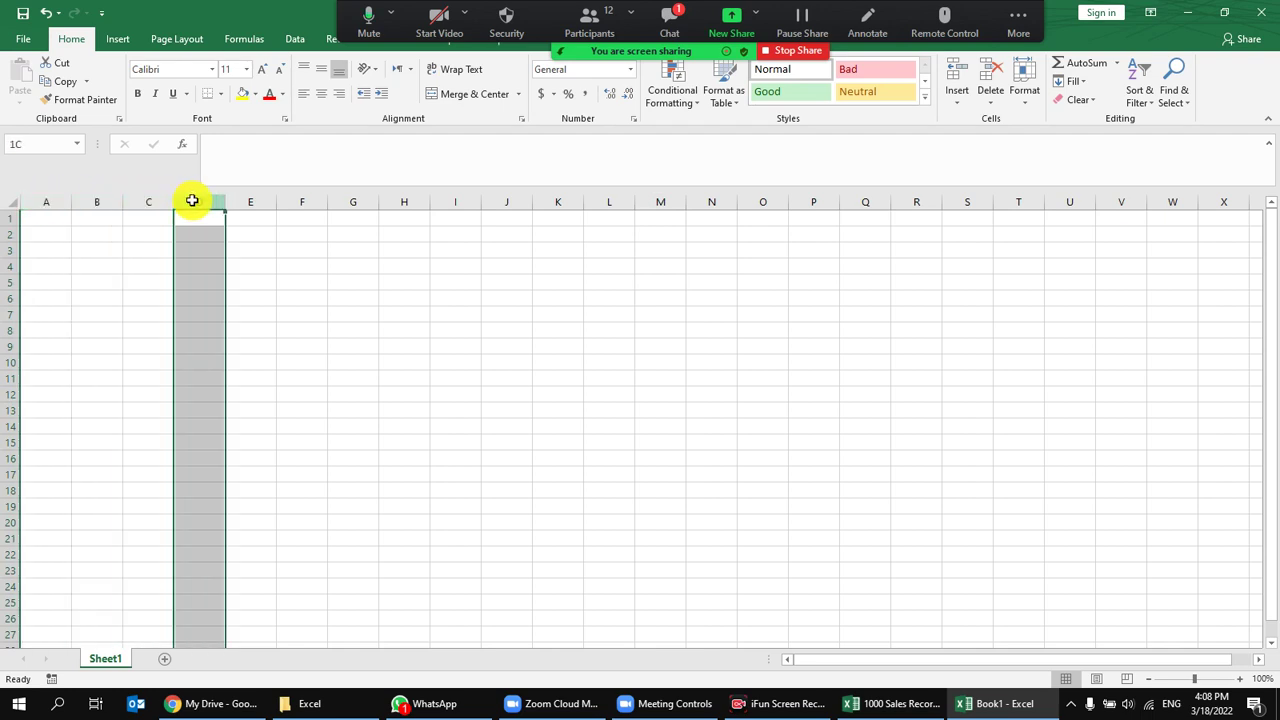
click(268, 200)
Select rows 1 and 2, then move the floating Zoom controls aside.
click(9, 218)
click(8, 235)
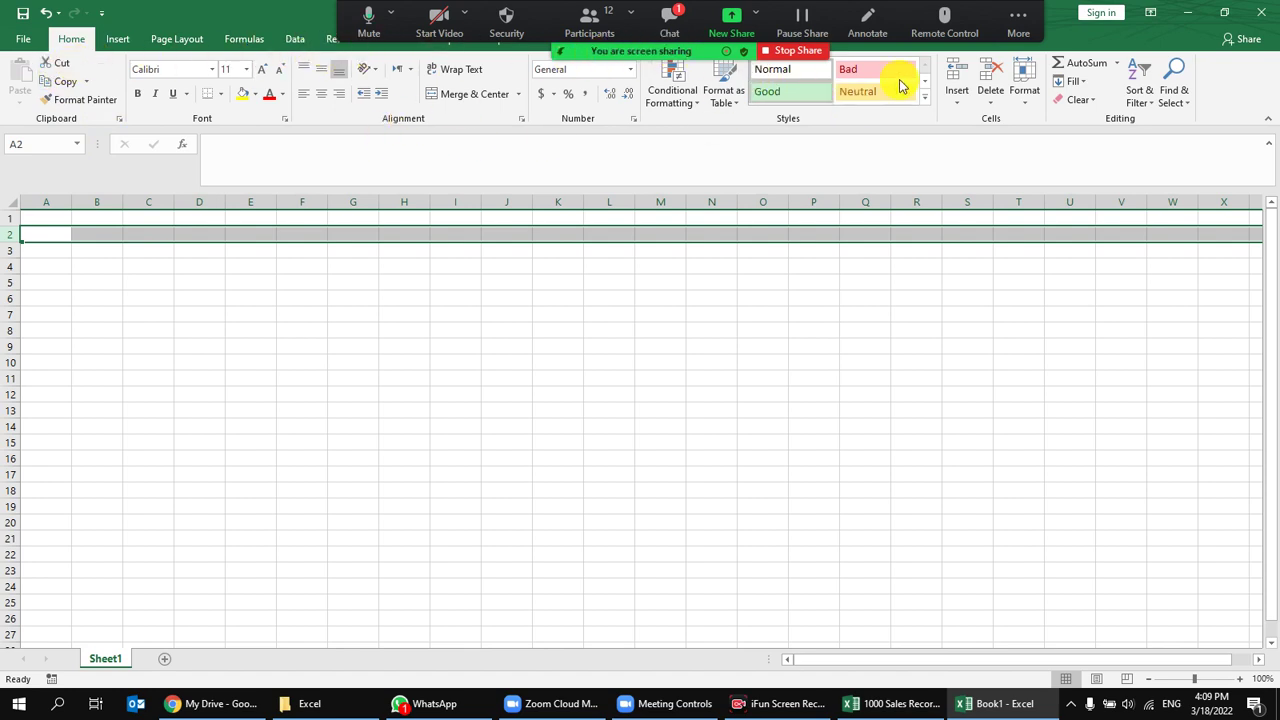
mouse_move(864, 31)
mouse_down()
mouse_move(955, 275)
mouse_move(1007, 310)
mouse_up()
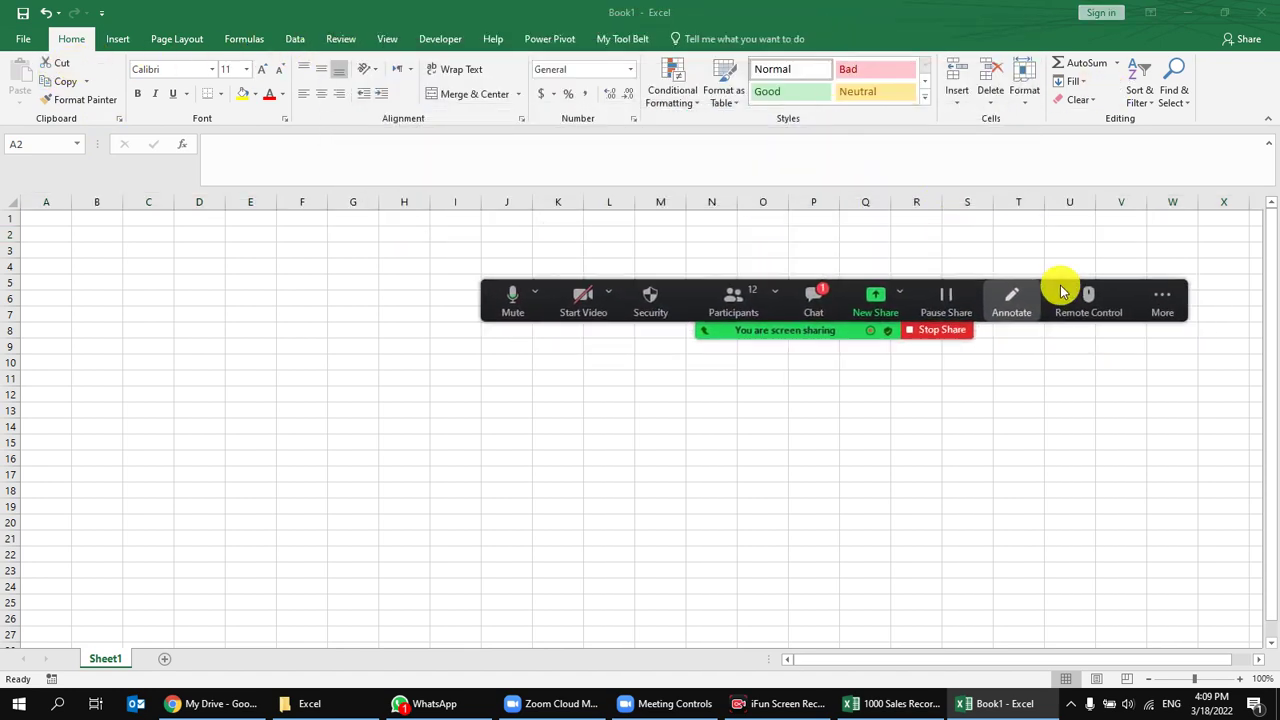
Select cell G7, then D2, then the block E4:I16.
click(300, 22)
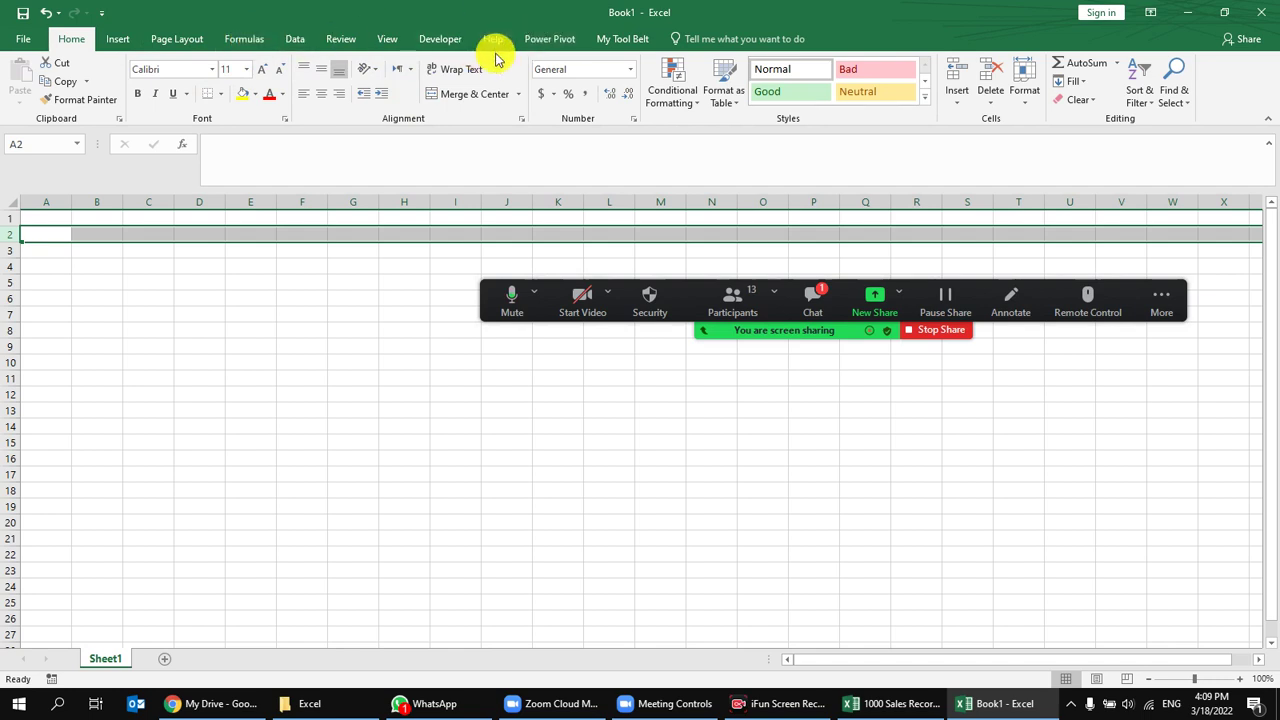
click(349, 322)
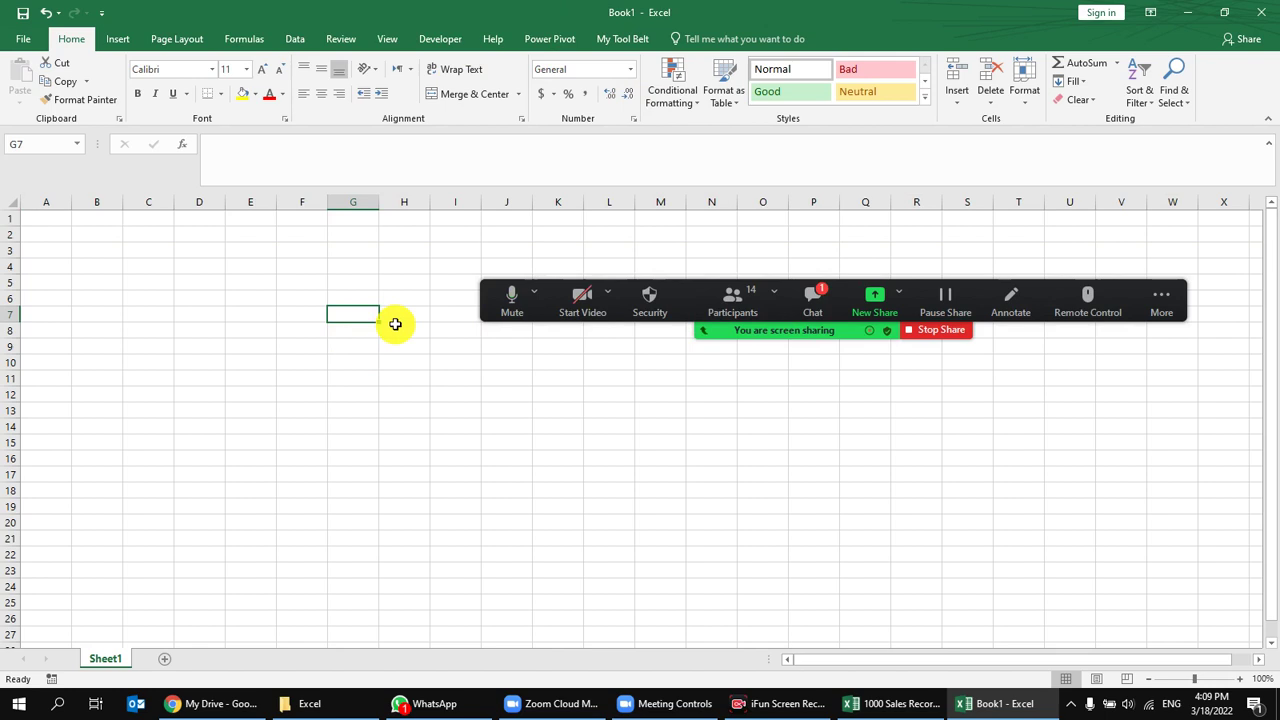
click(192, 237)
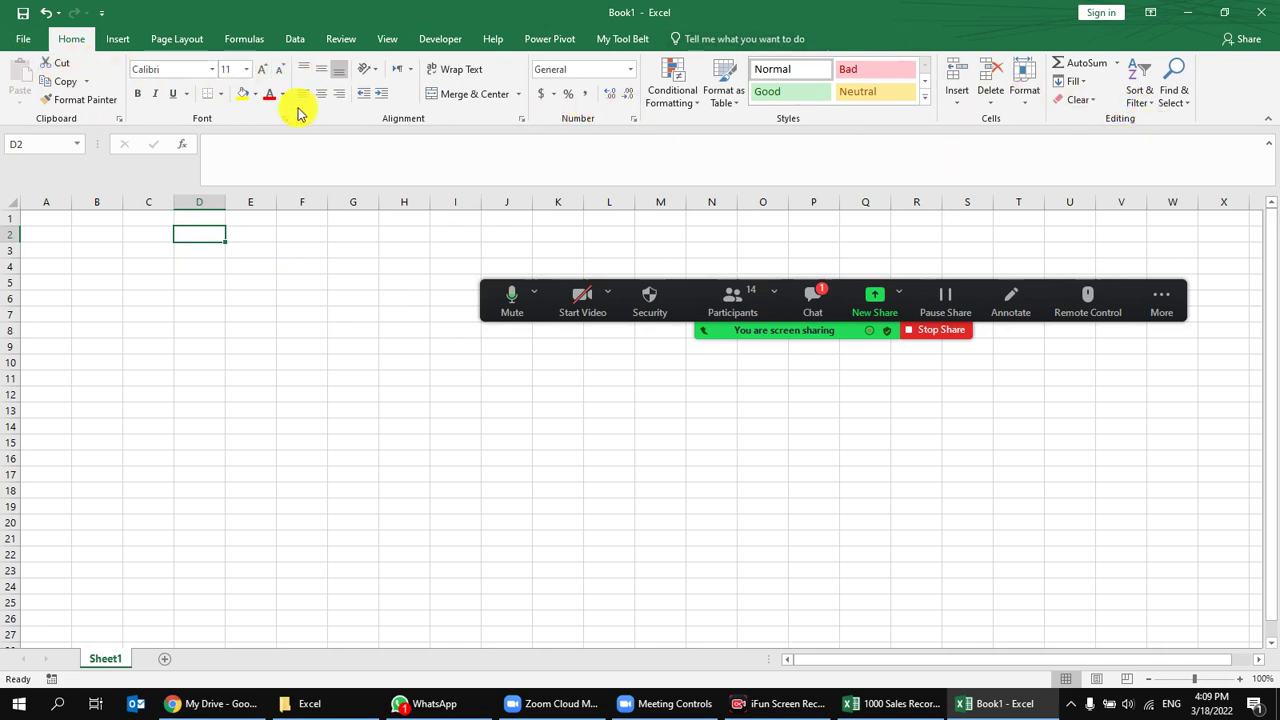
drag(250, 266, 455, 458)
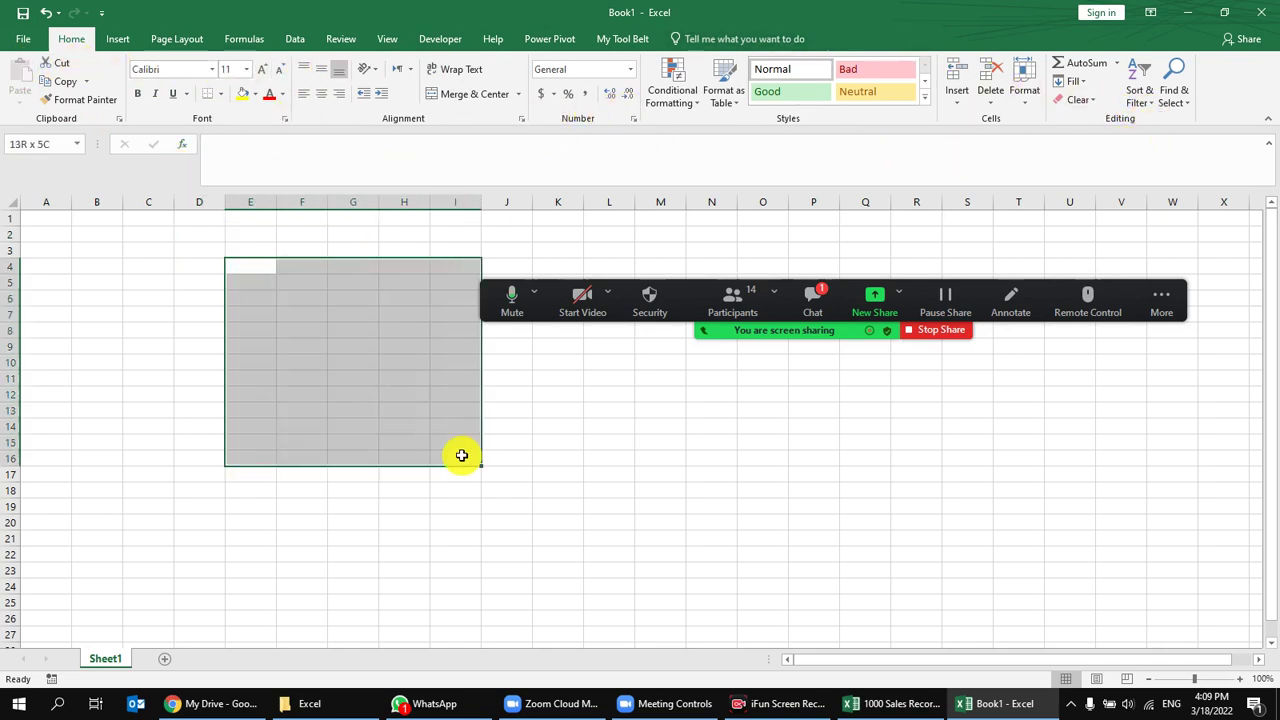
Click cells D3 and E7, then show the meeting's participant list.
click(195, 250)
click(252, 316)
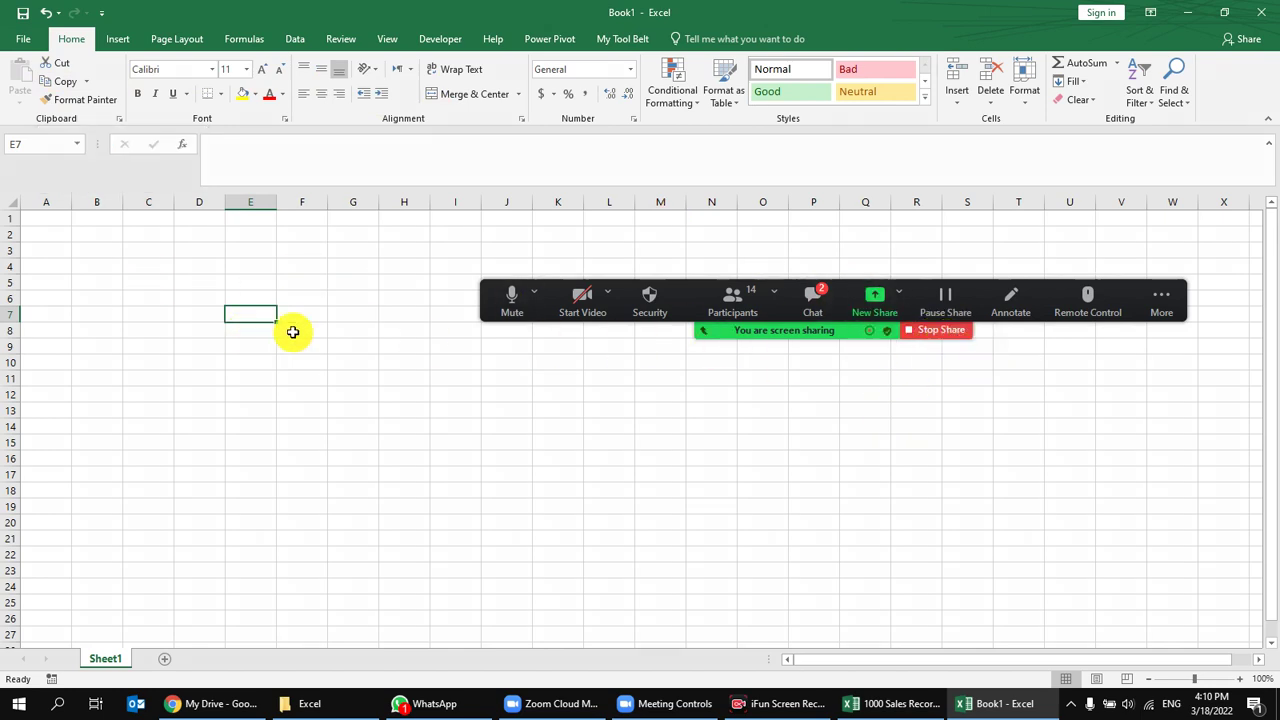
click(748, 298)
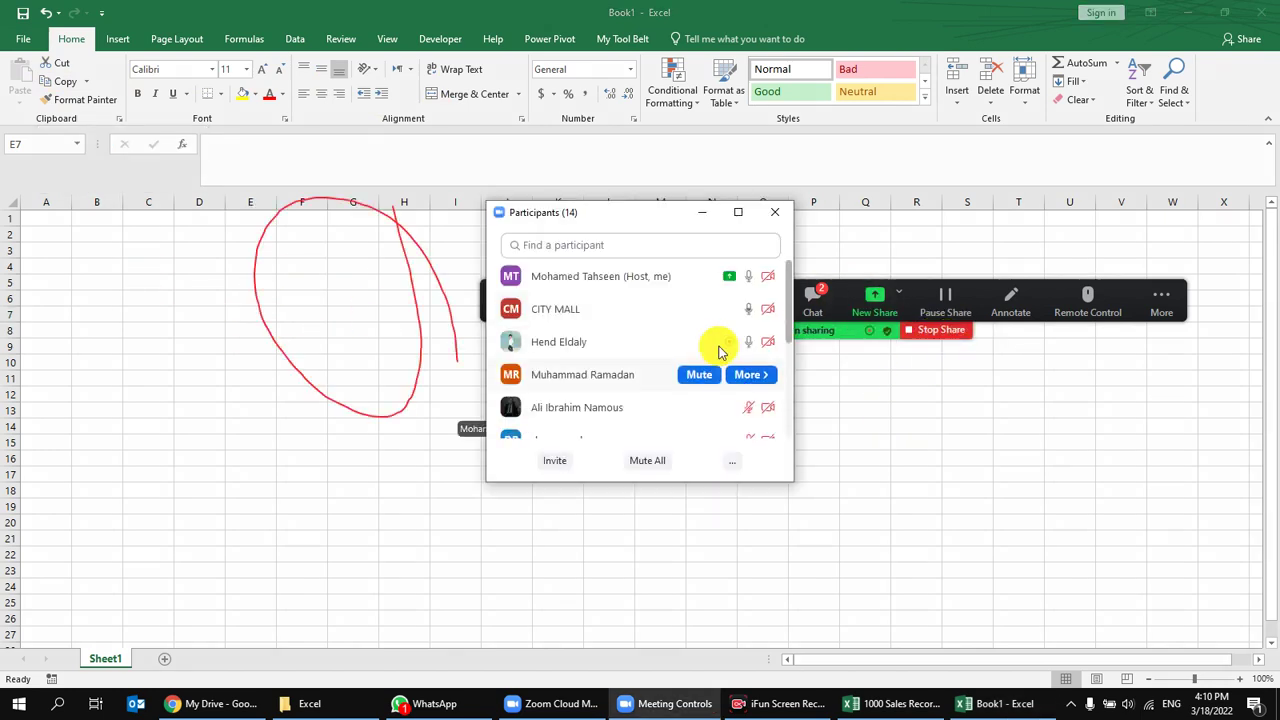
Mute one attendee in the participant list, then close the list.
mouse_move(751, 311)
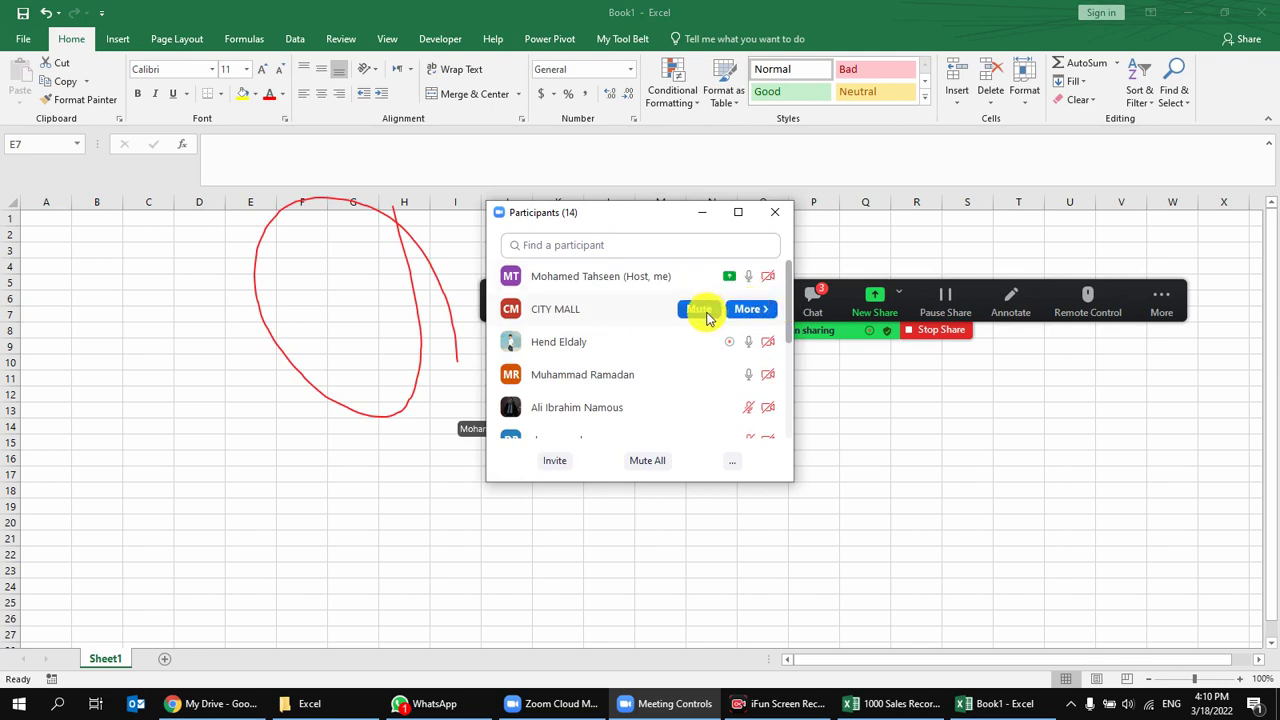
click(700, 310)
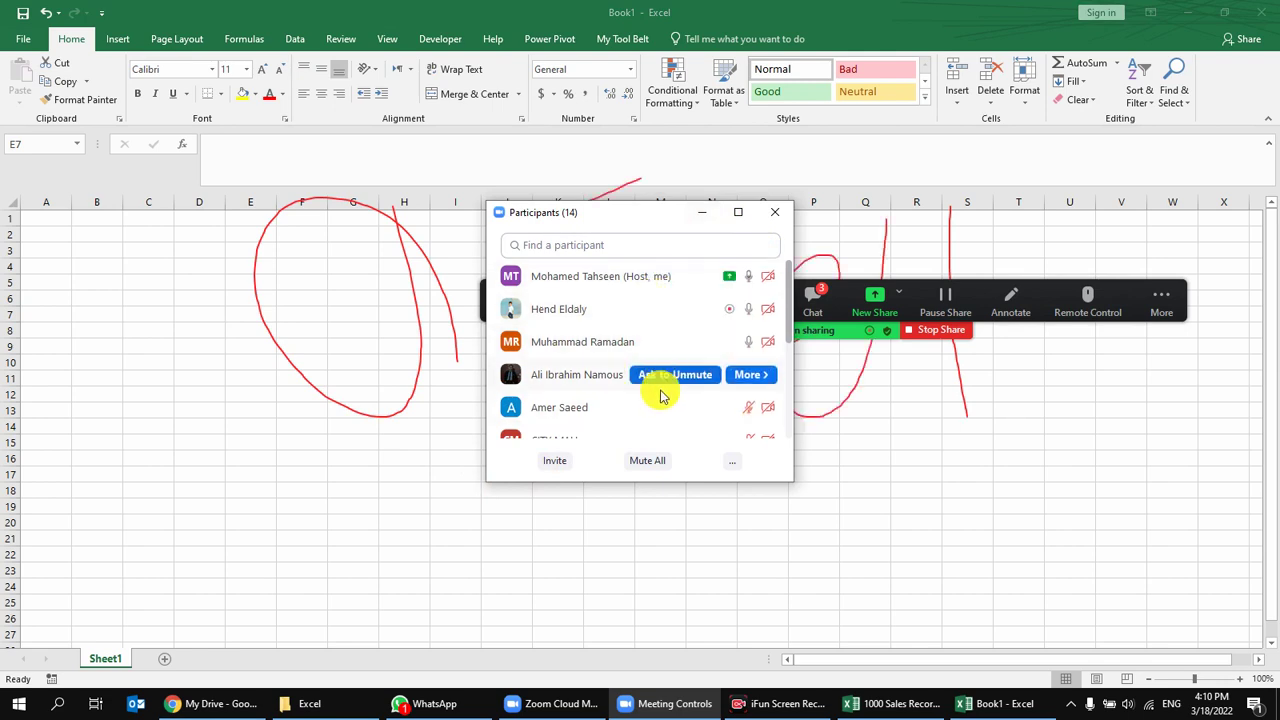
scroll(640, 390, down, 2)
scroll(634, 393, down, 2)
scroll(628, 393, down, 2)
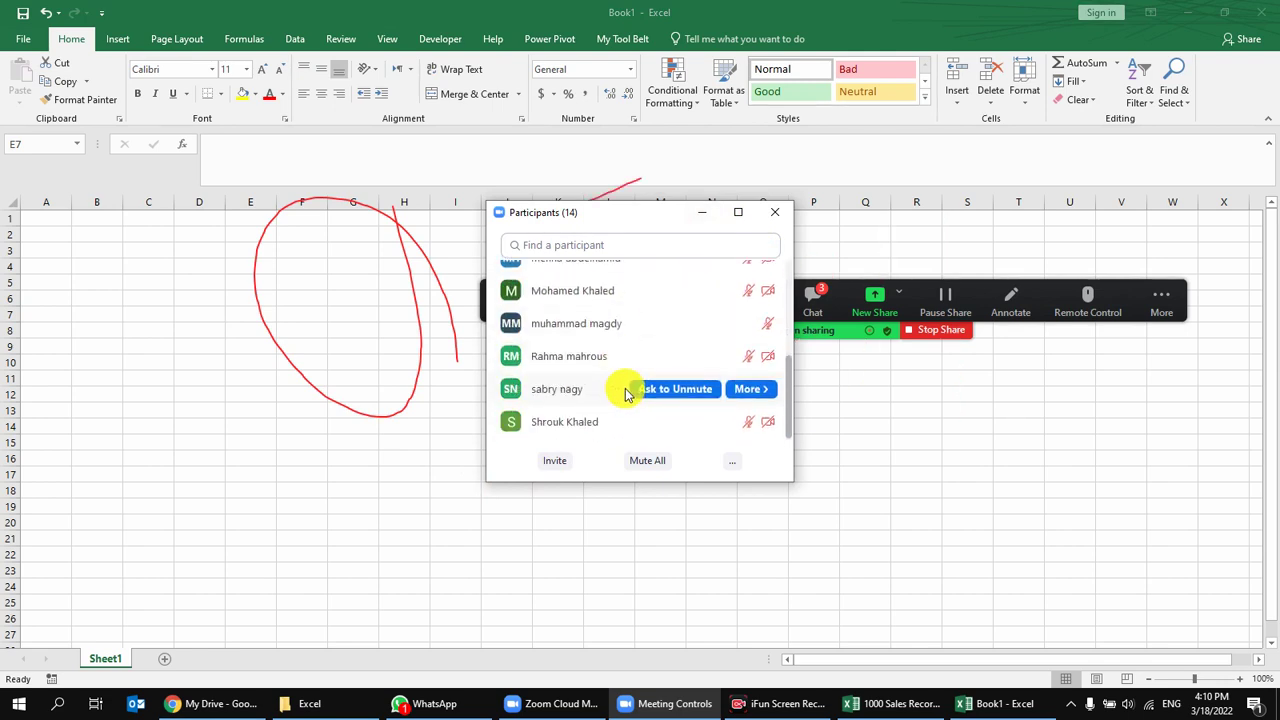
click(774, 212)
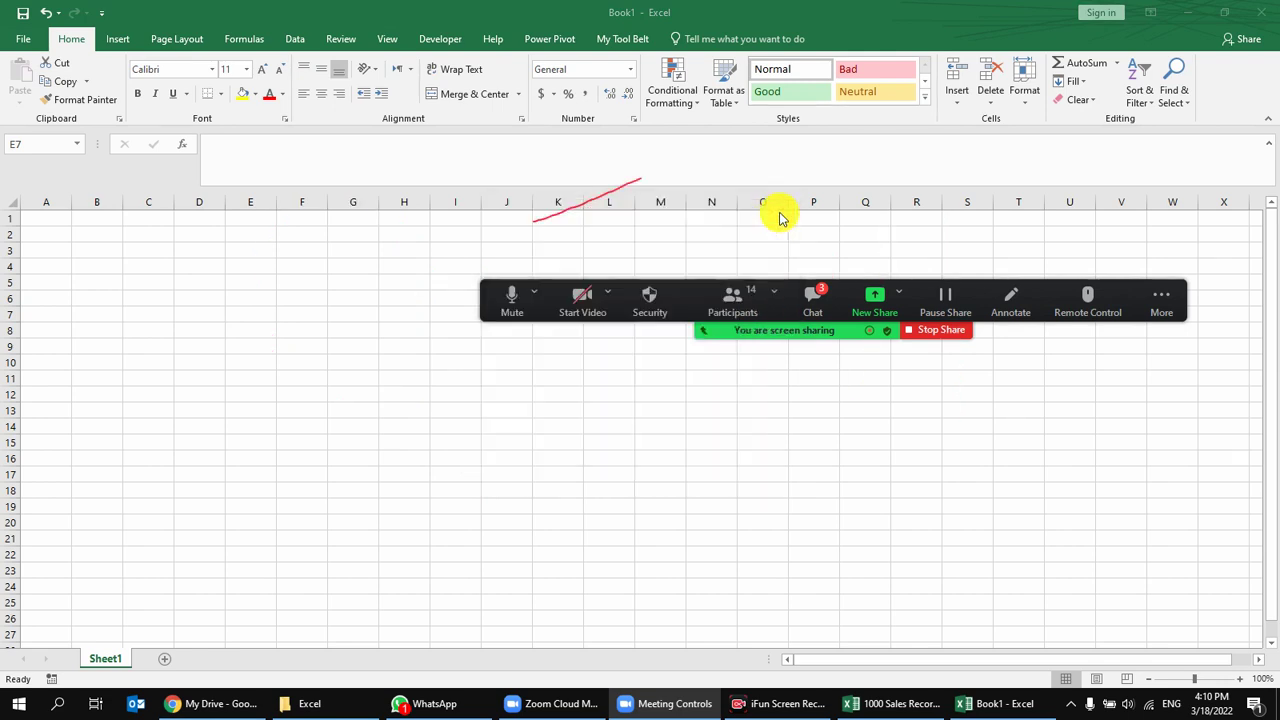
Enter 1 in cell D3, then open and dismiss its right-click menu.
click(160, 284)
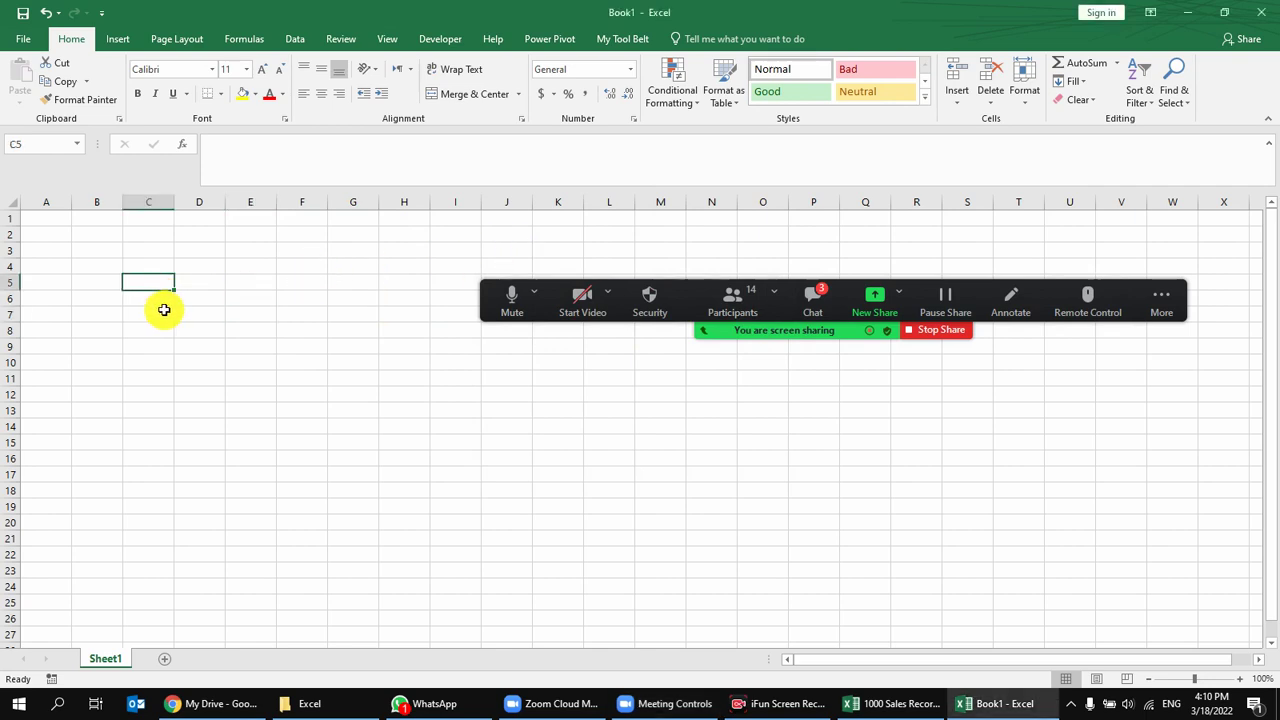
click(108, 266)
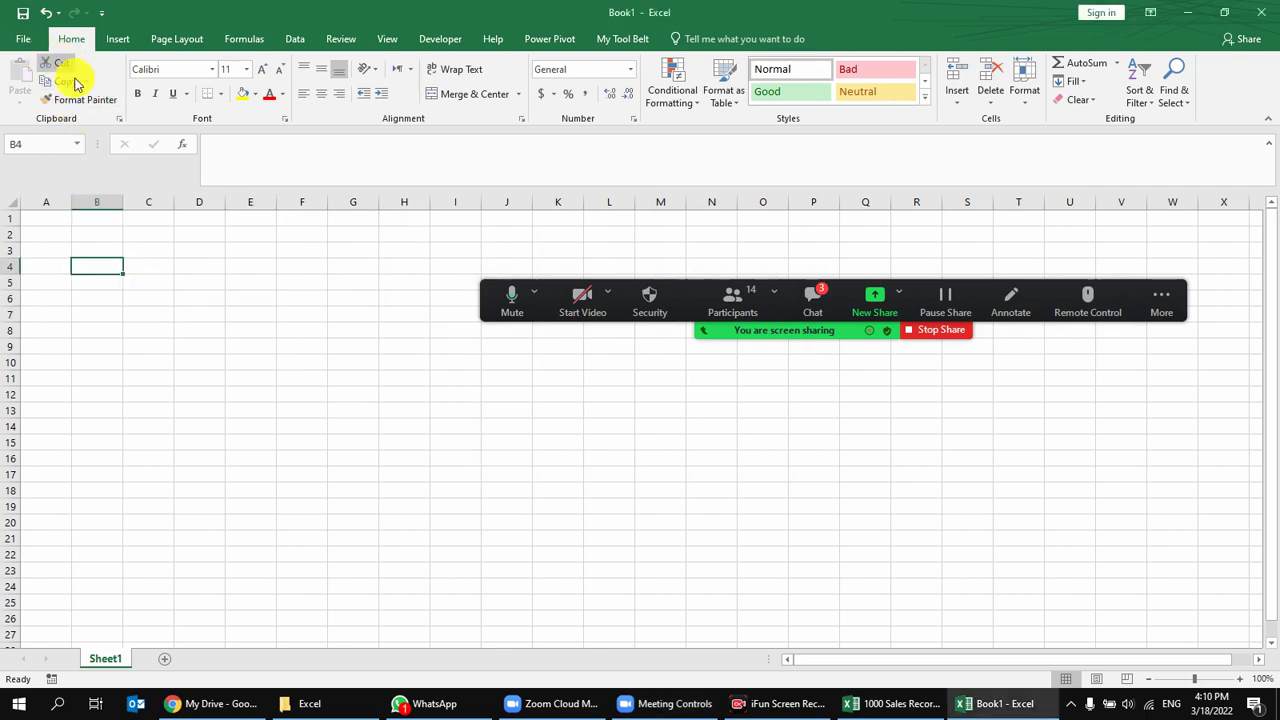
click(184, 251)
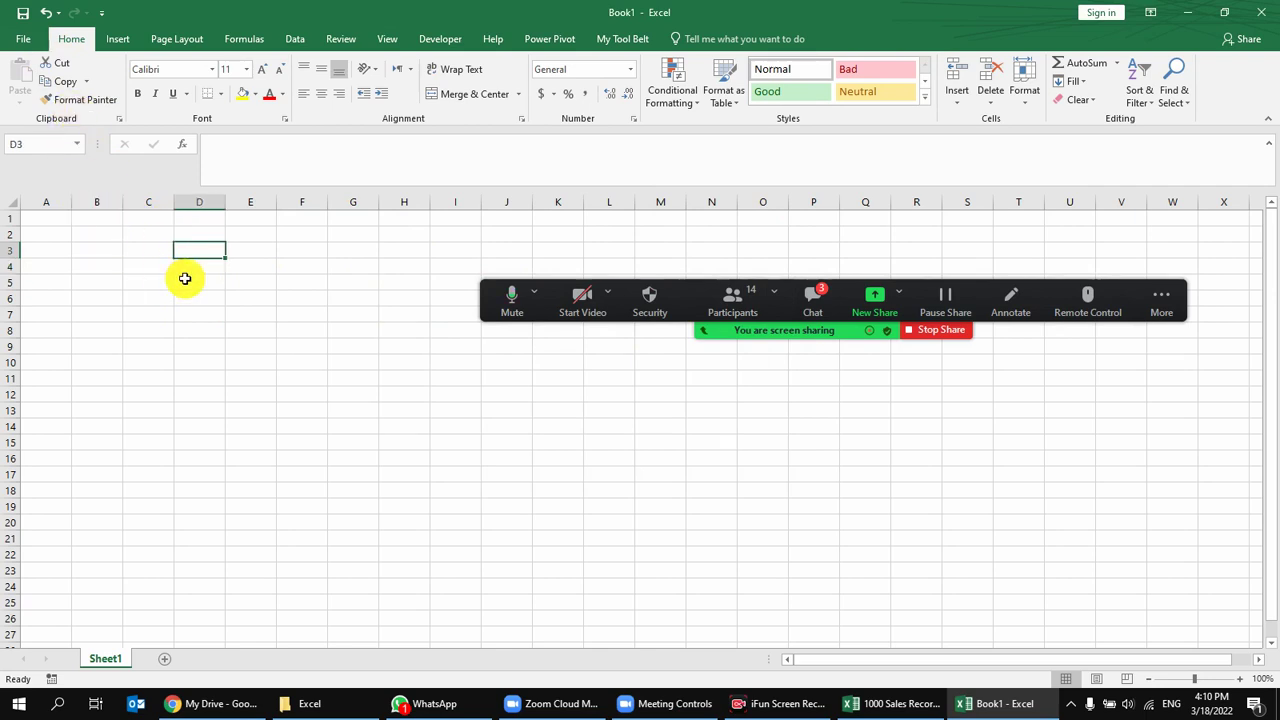
text(h)
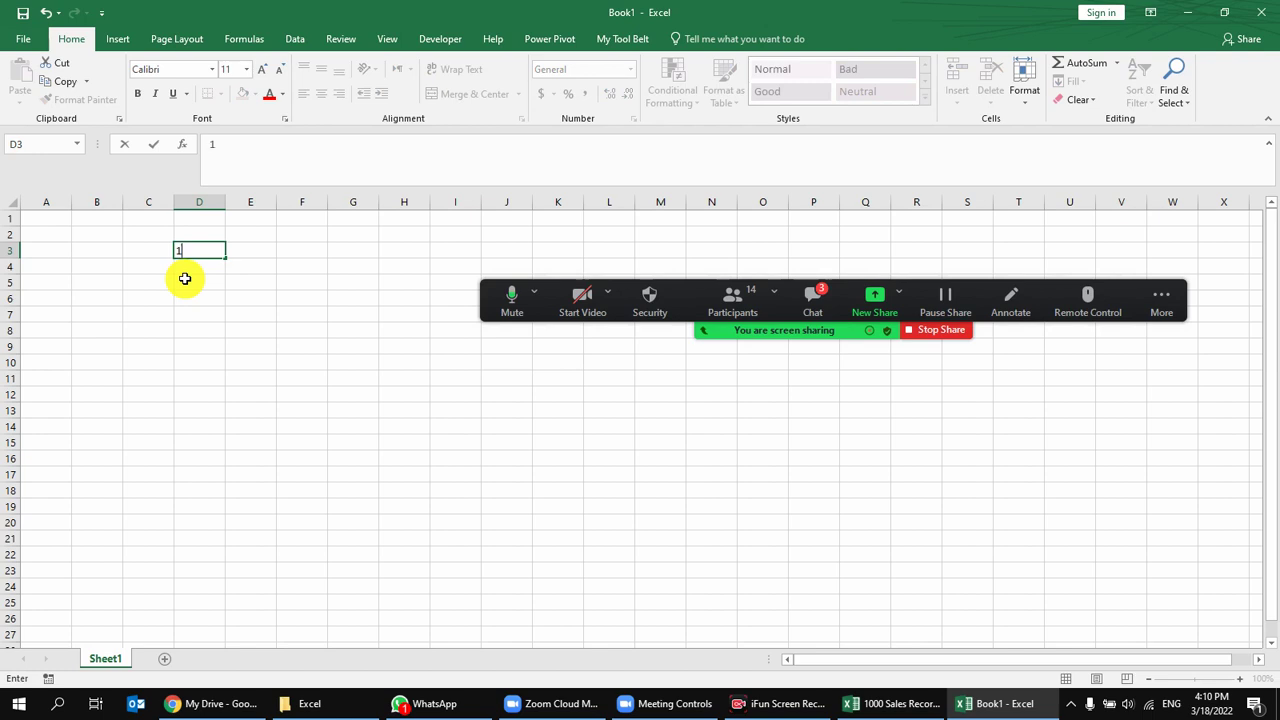
text(1)
key(Return)
click(198, 249)
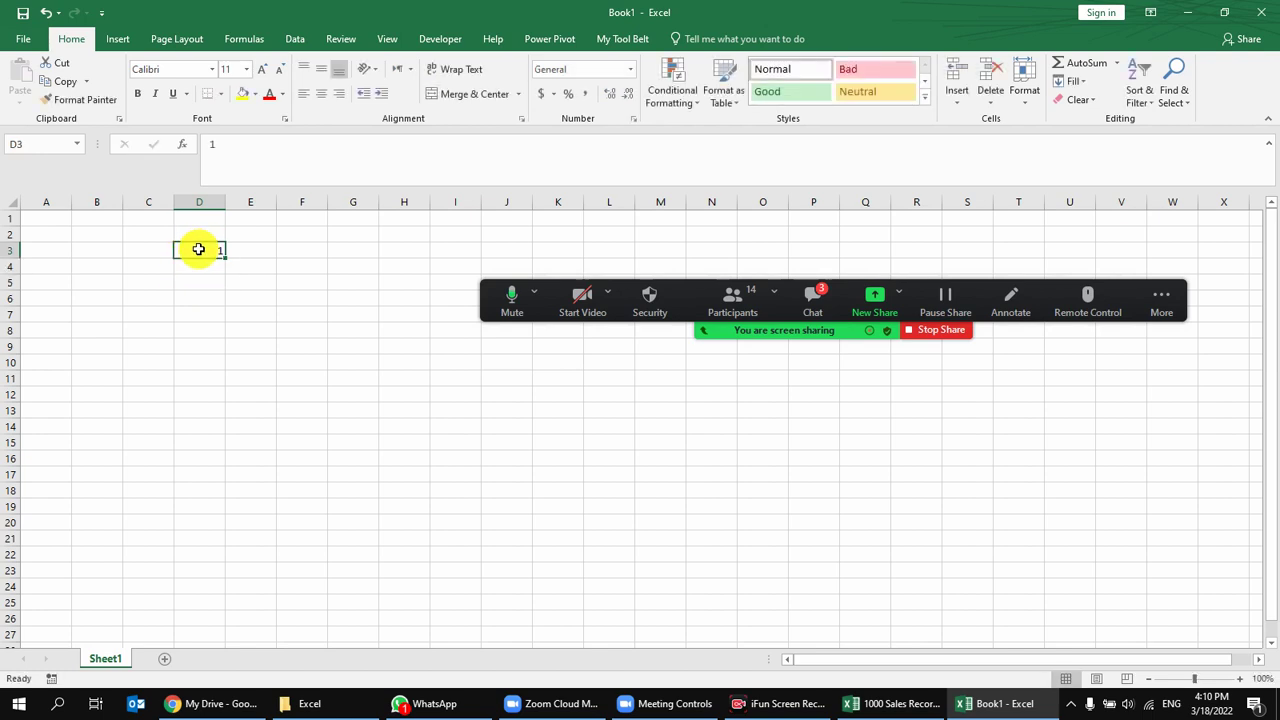
right_click(201, 248)
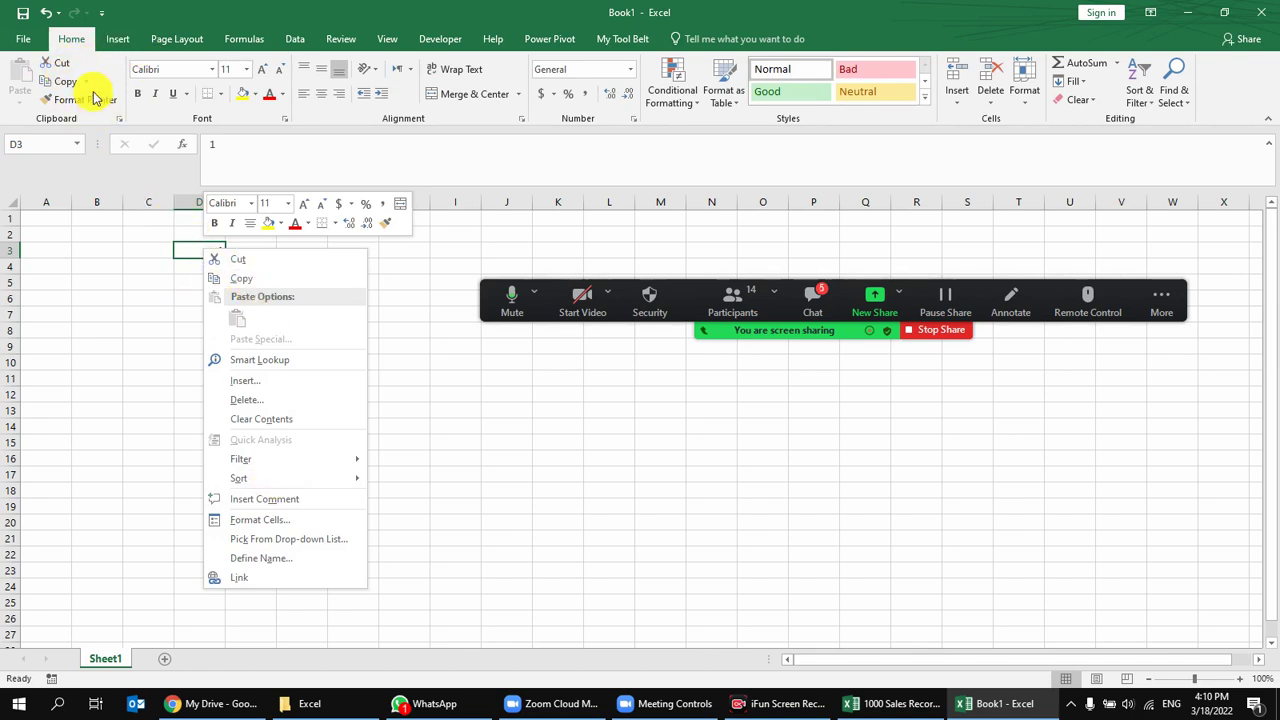
key(Escape)
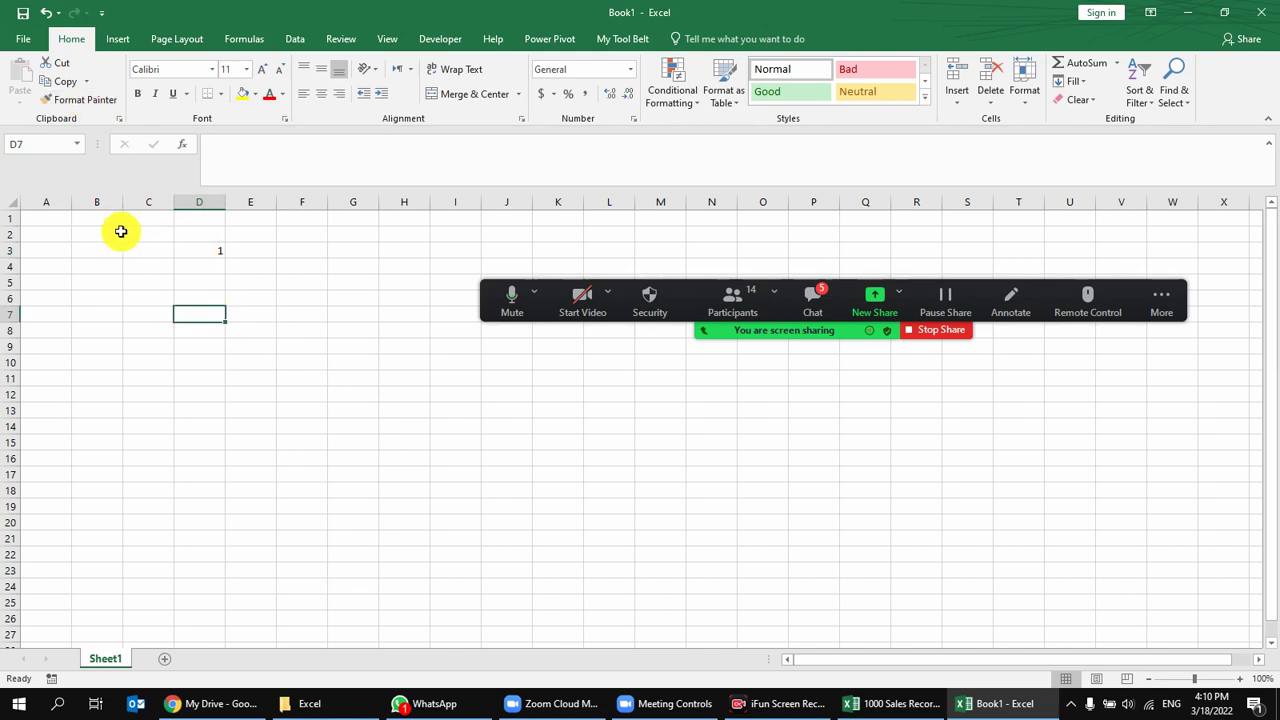
Enter 1 in cell D3 and fill it yellow.
drag(110, 234, 438, 492)
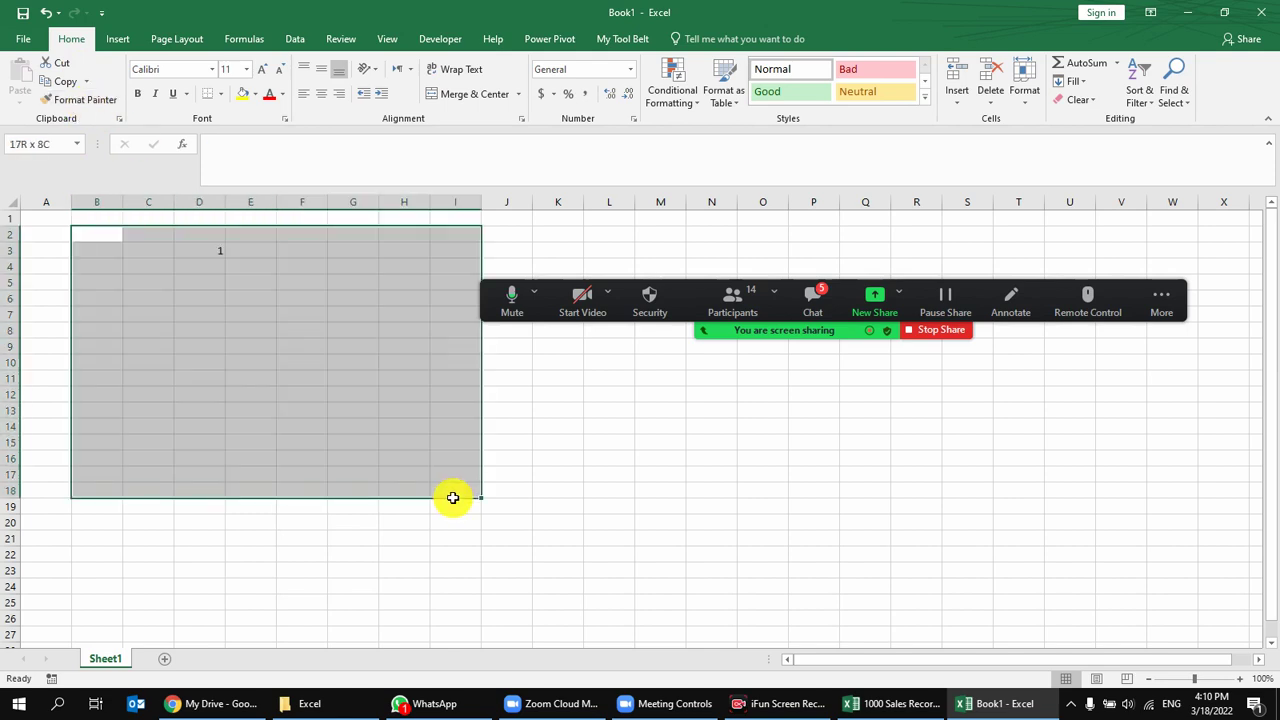
click(200, 239)
click(199, 250)
text(1)
click(242, 93)
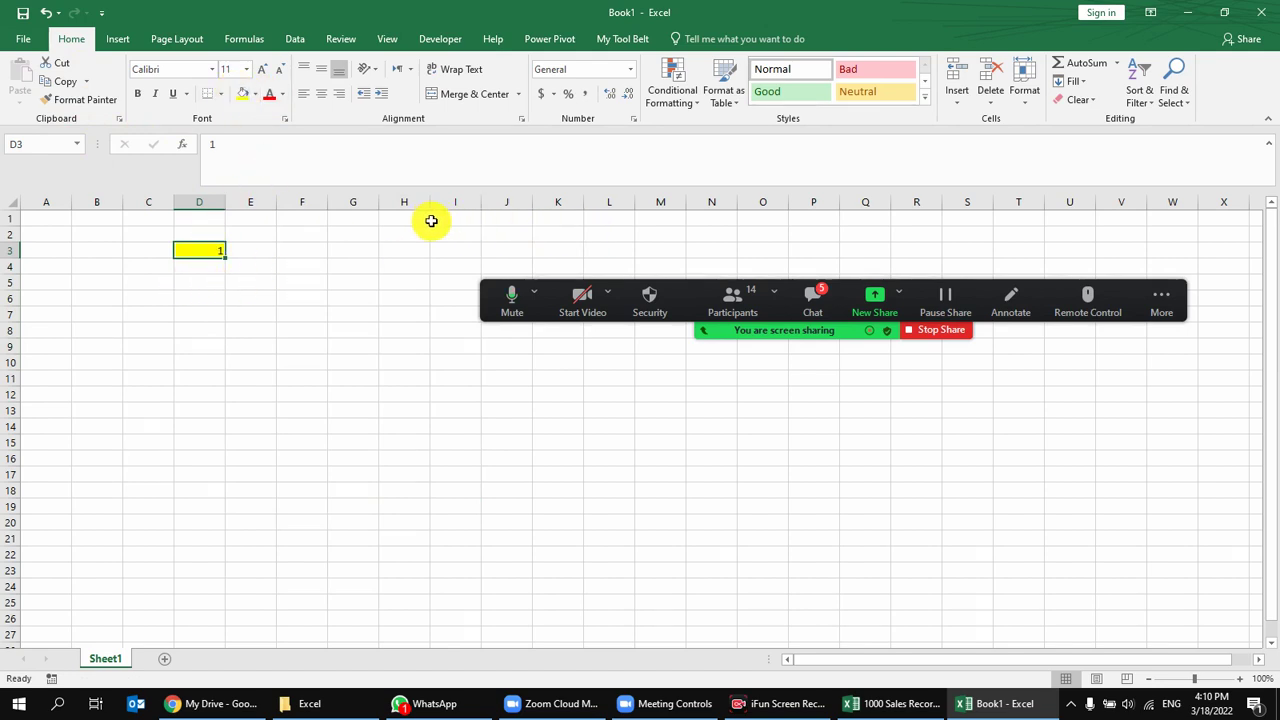
Copy D3's yellow fill onto cells I1 through I19 with Format Painter.
drag(437, 226, 455, 334)
click(203, 262)
click(79, 99)
click(202, 255)
click(82, 100)
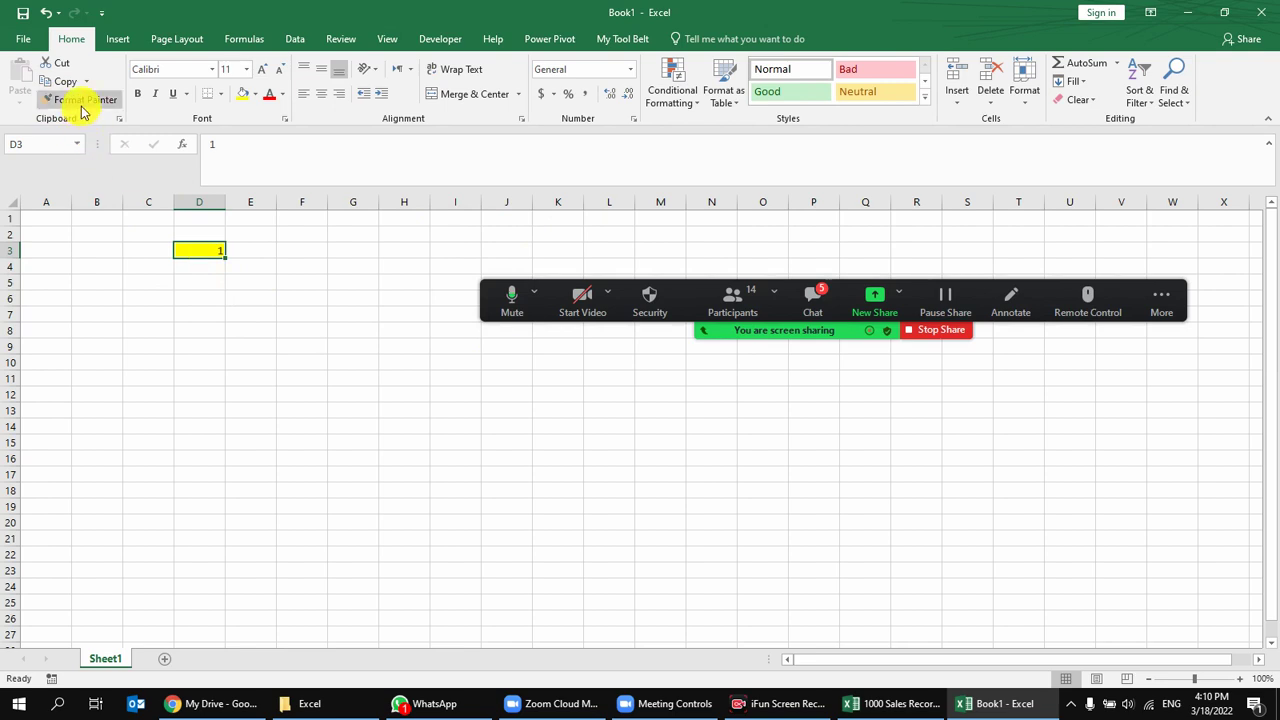
drag(452, 218, 455, 513)
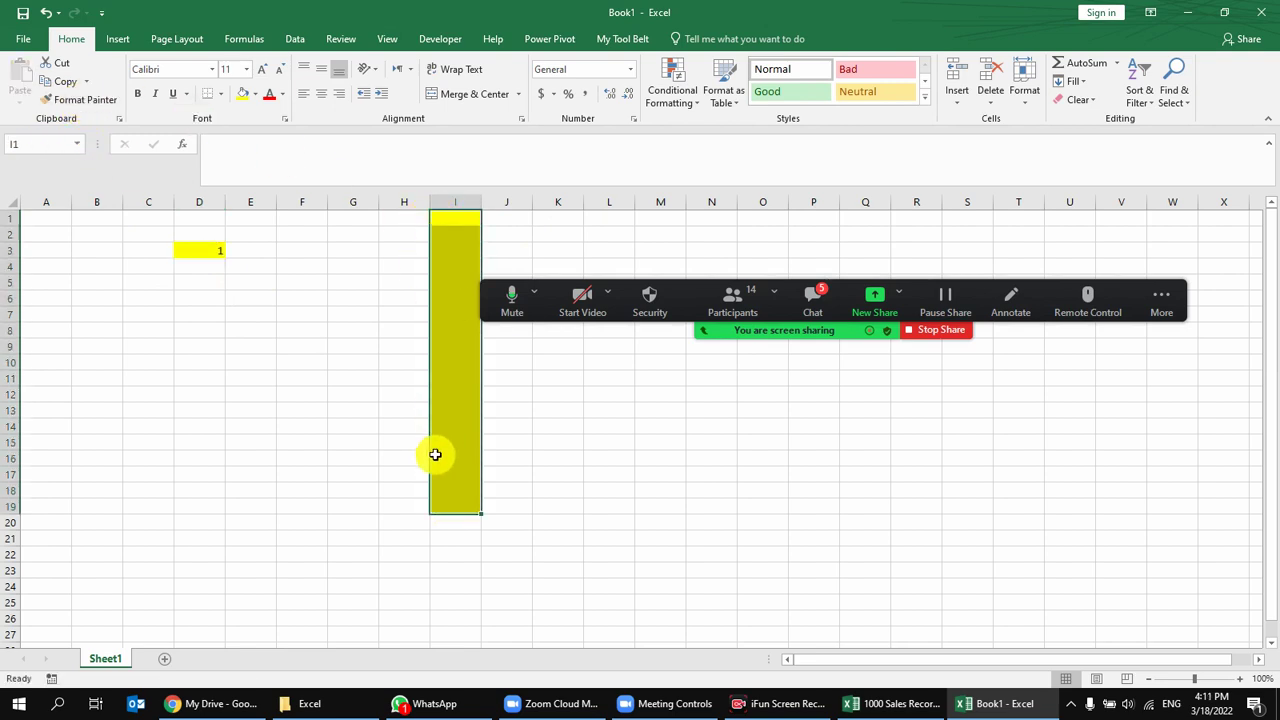
click(466, 220)
click(200, 253)
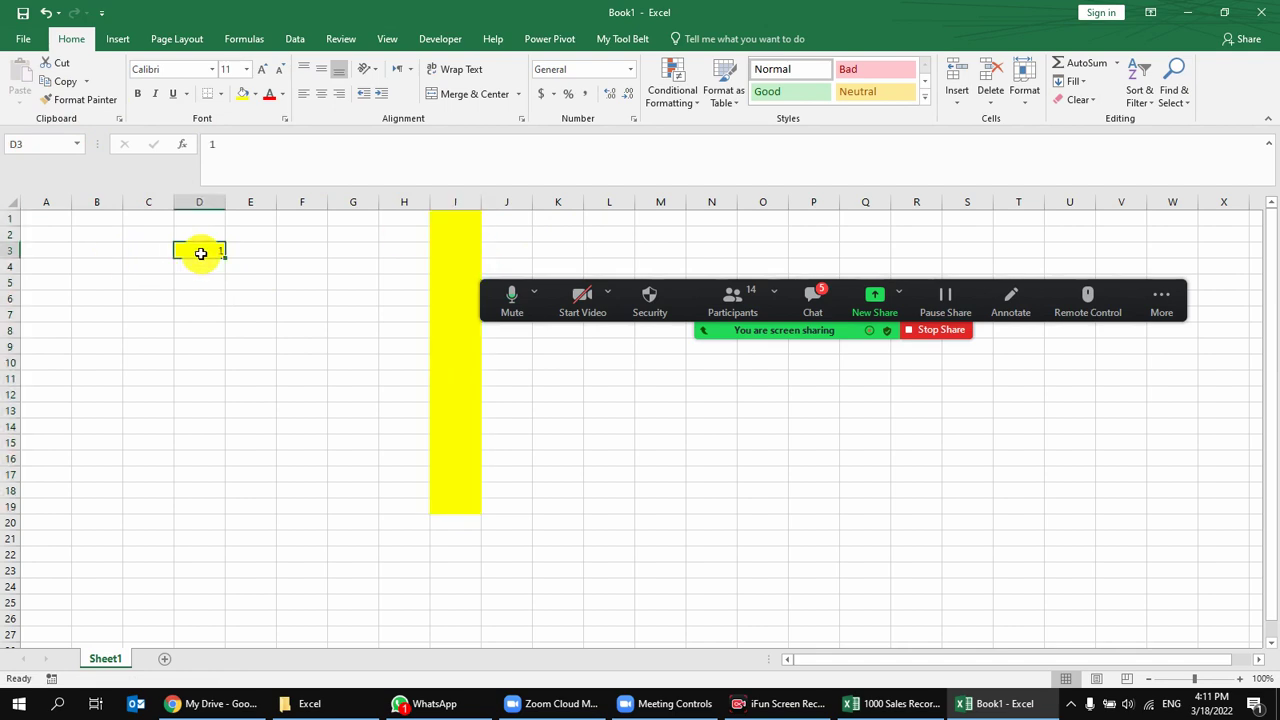
click(208, 280)
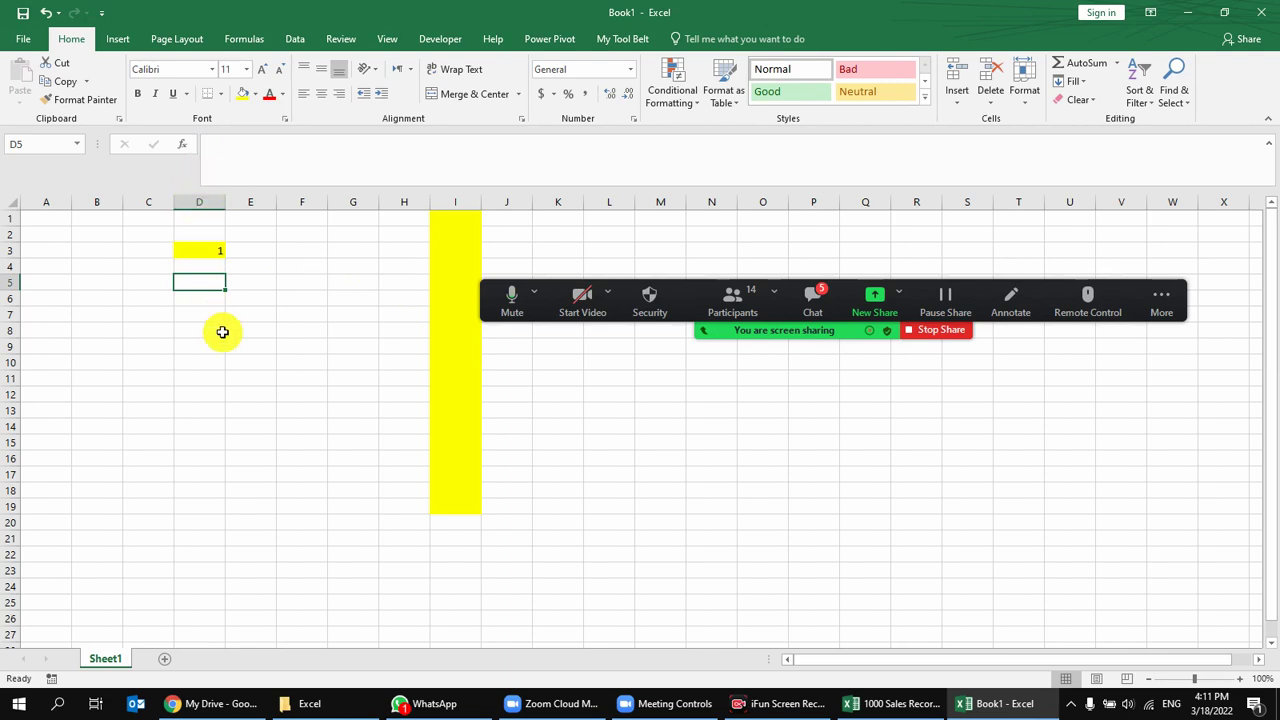
click(180, 253)
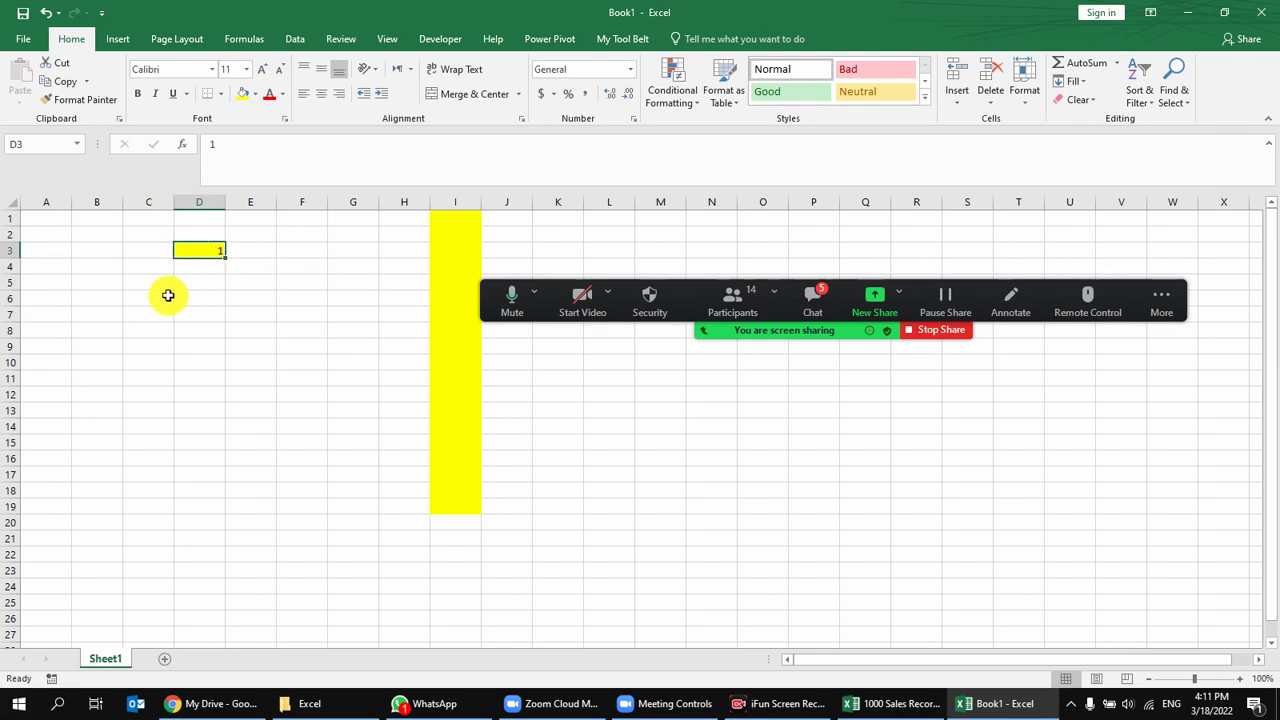
Enlarge the 1 in D3 step by step up to 72 pt.
click(85, 99)
click(196, 298)
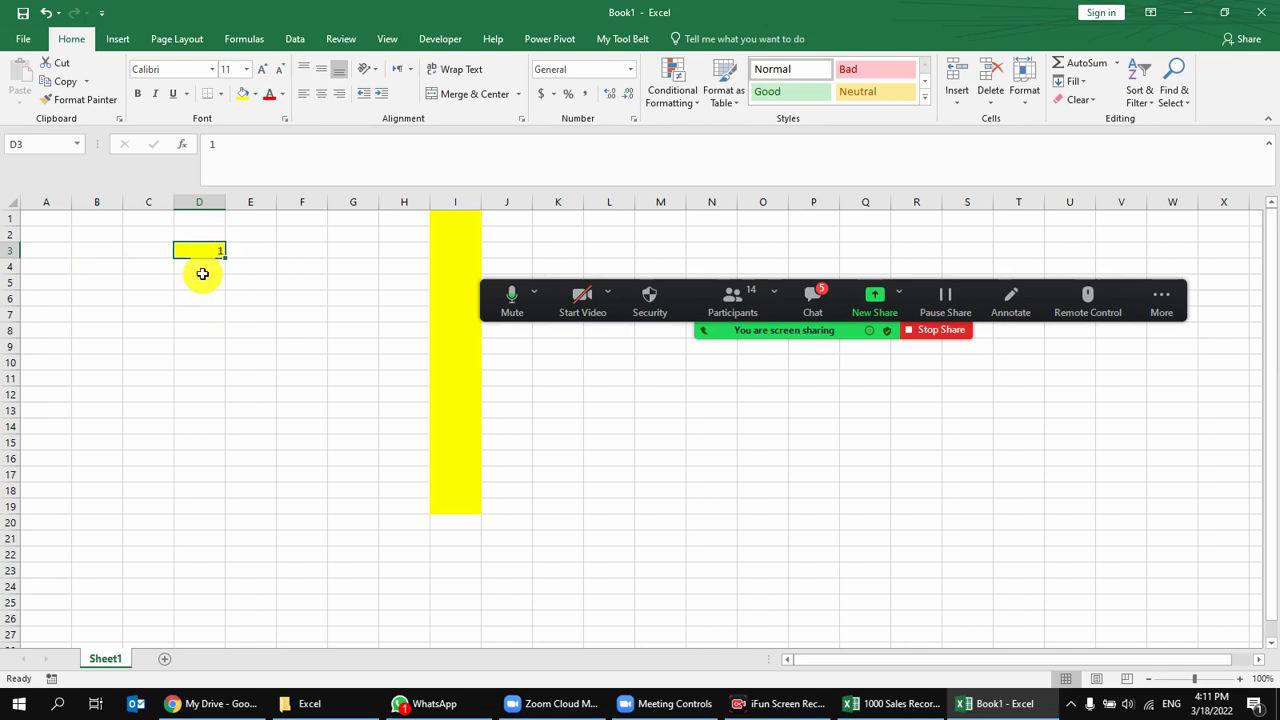
click(261, 72)
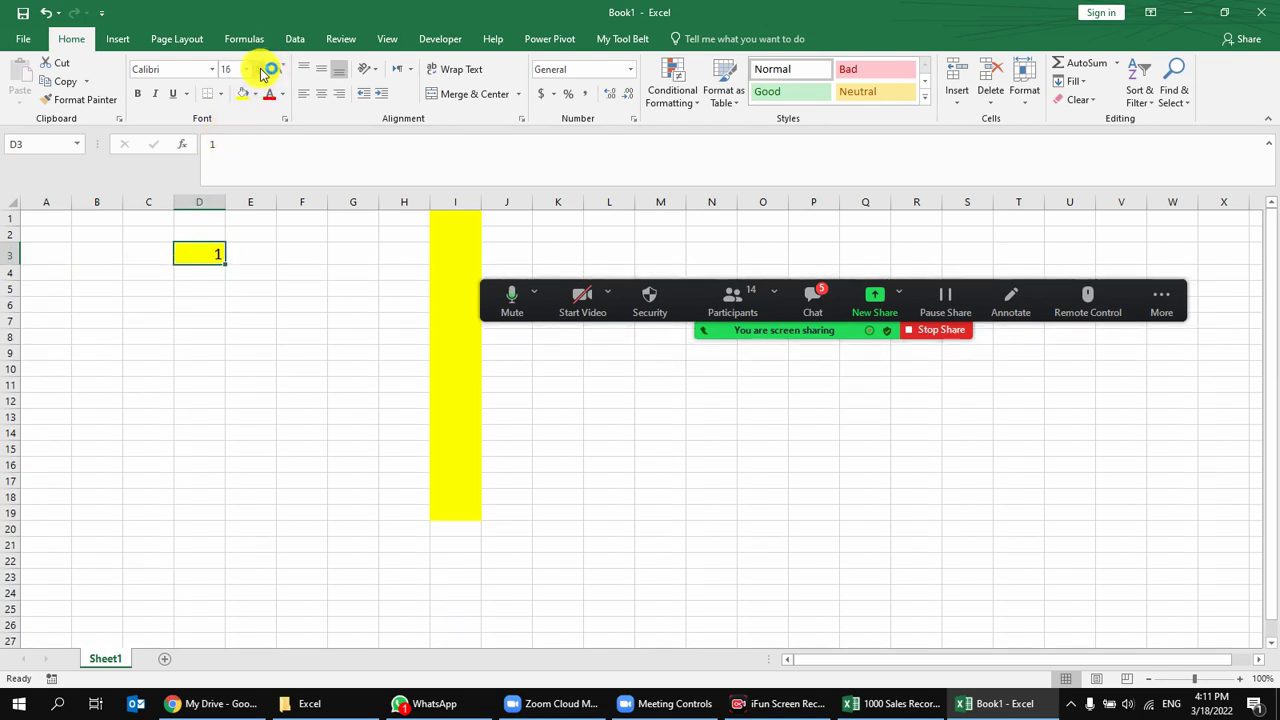
click(266, 72)
click(266, 72)
click(266, 72)
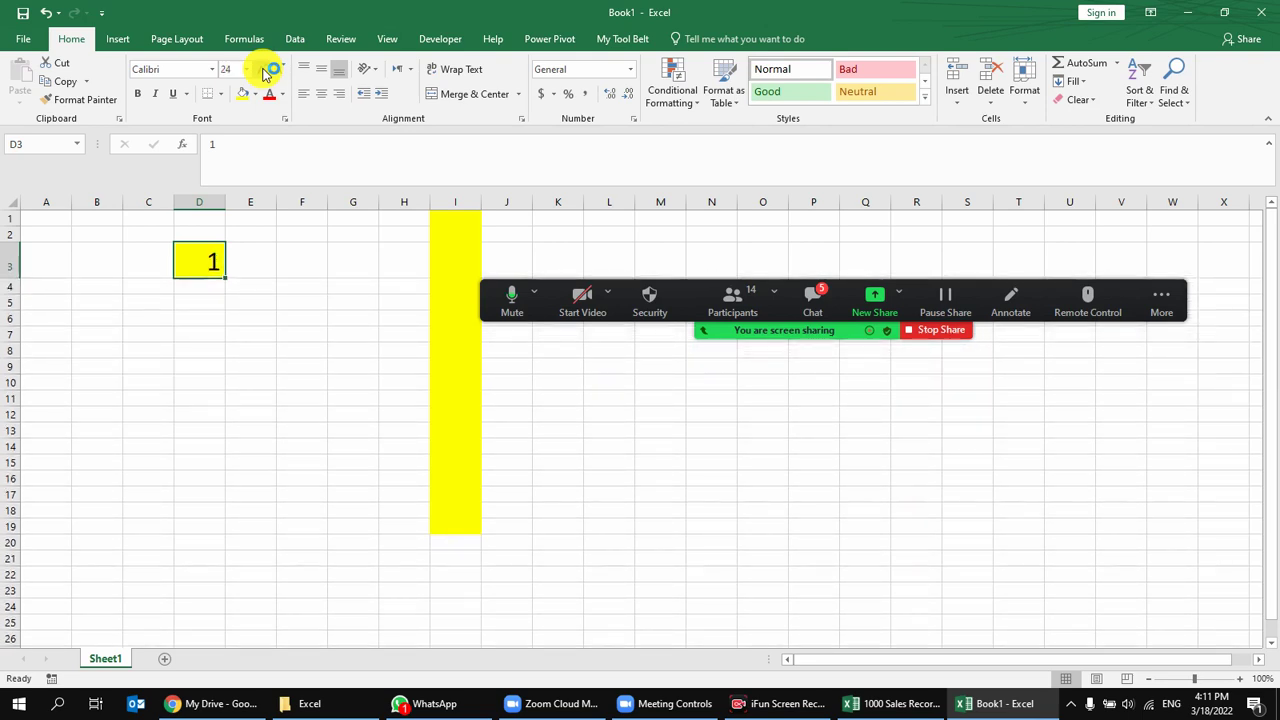
click(266, 72)
click(266, 72)
click(266, 72)
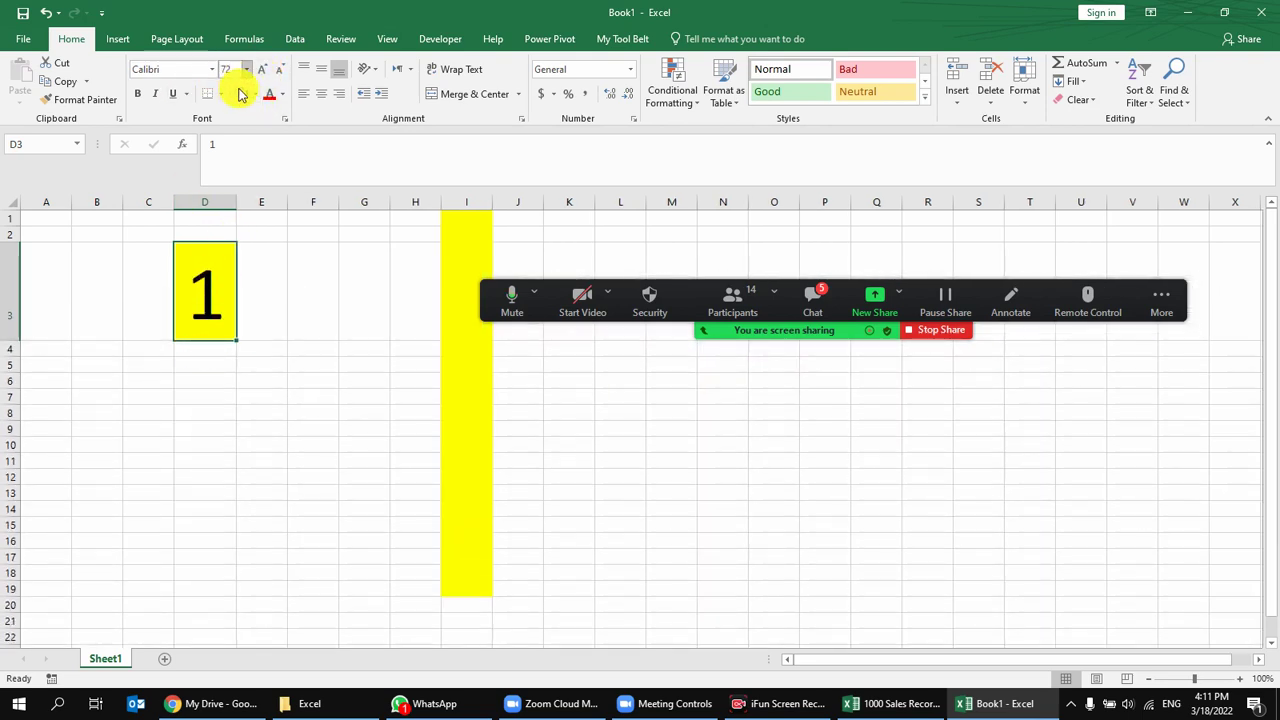
Make D3's text green and fill the cell orange.
click(284, 96)
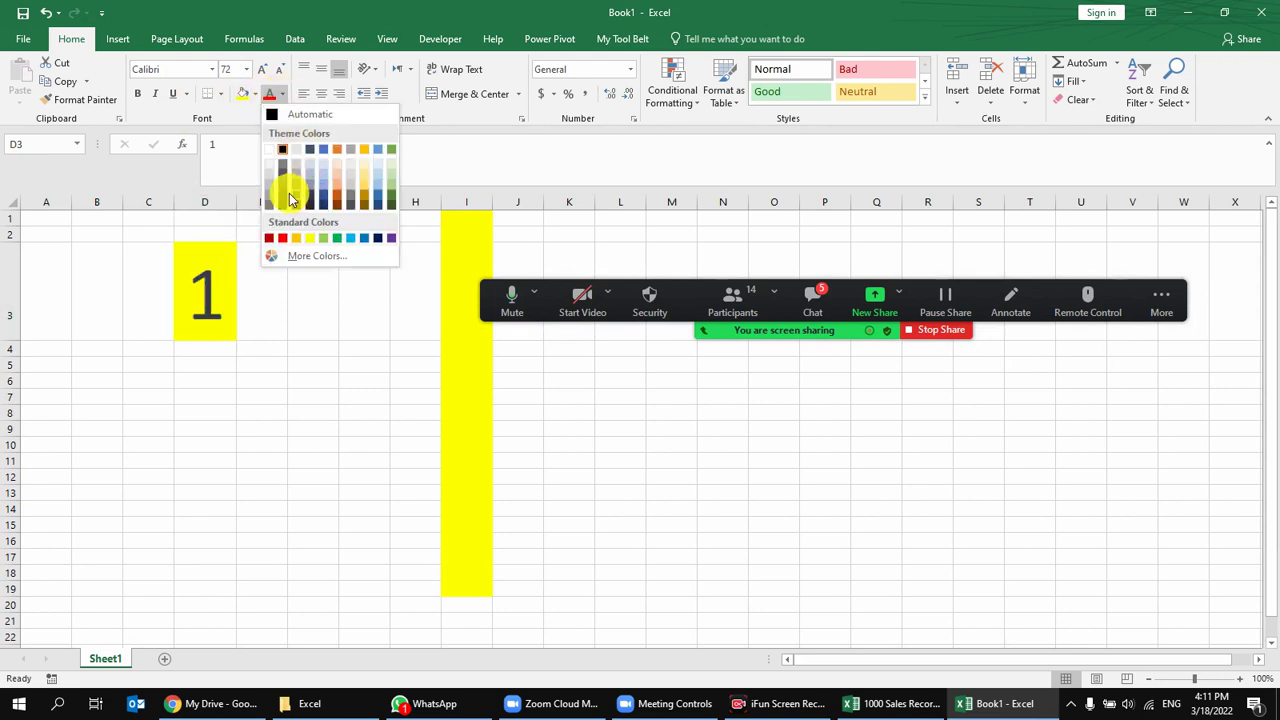
click(337, 241)
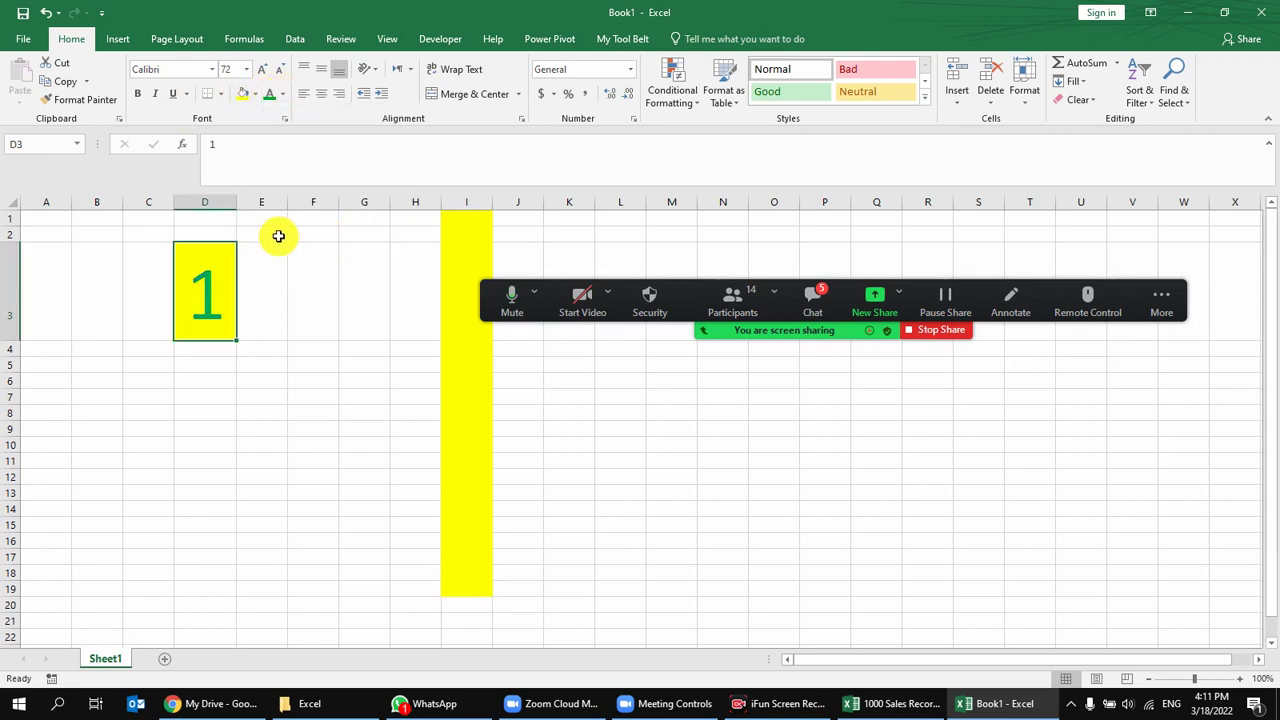
click(256, 94)
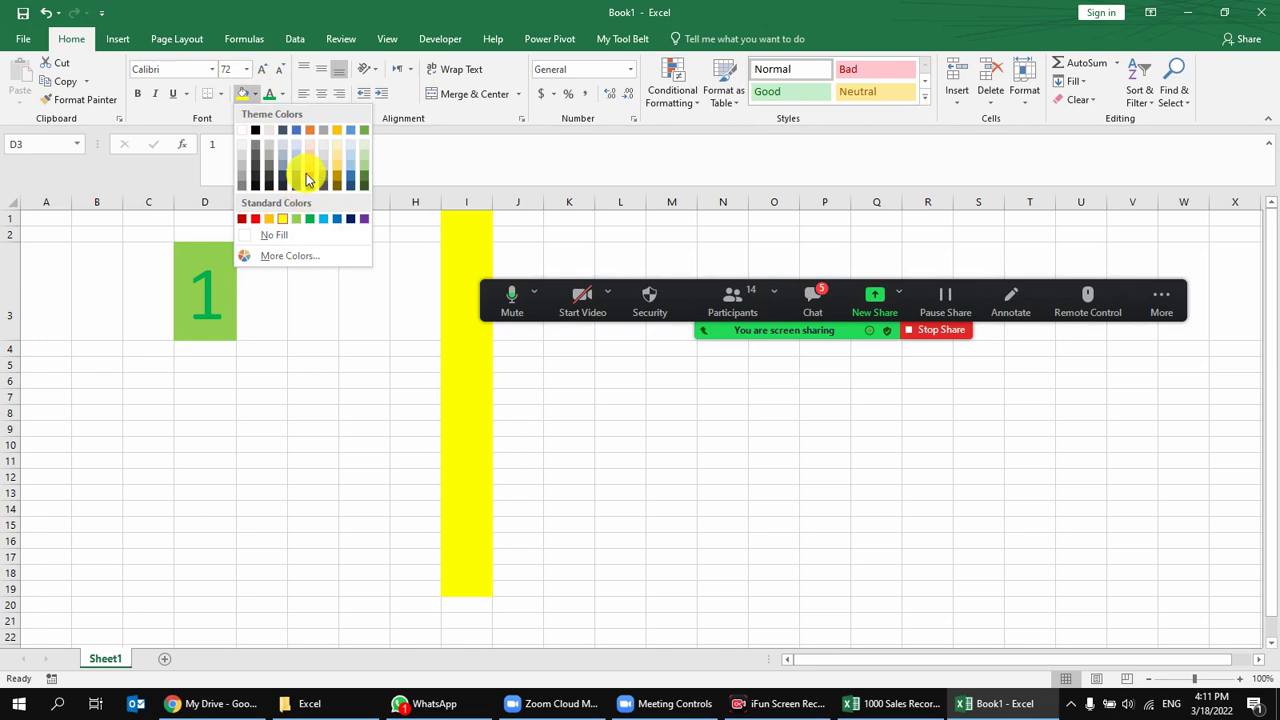
click(268, 228)
click(280, 413)
drag(474, 229, 476, 584)
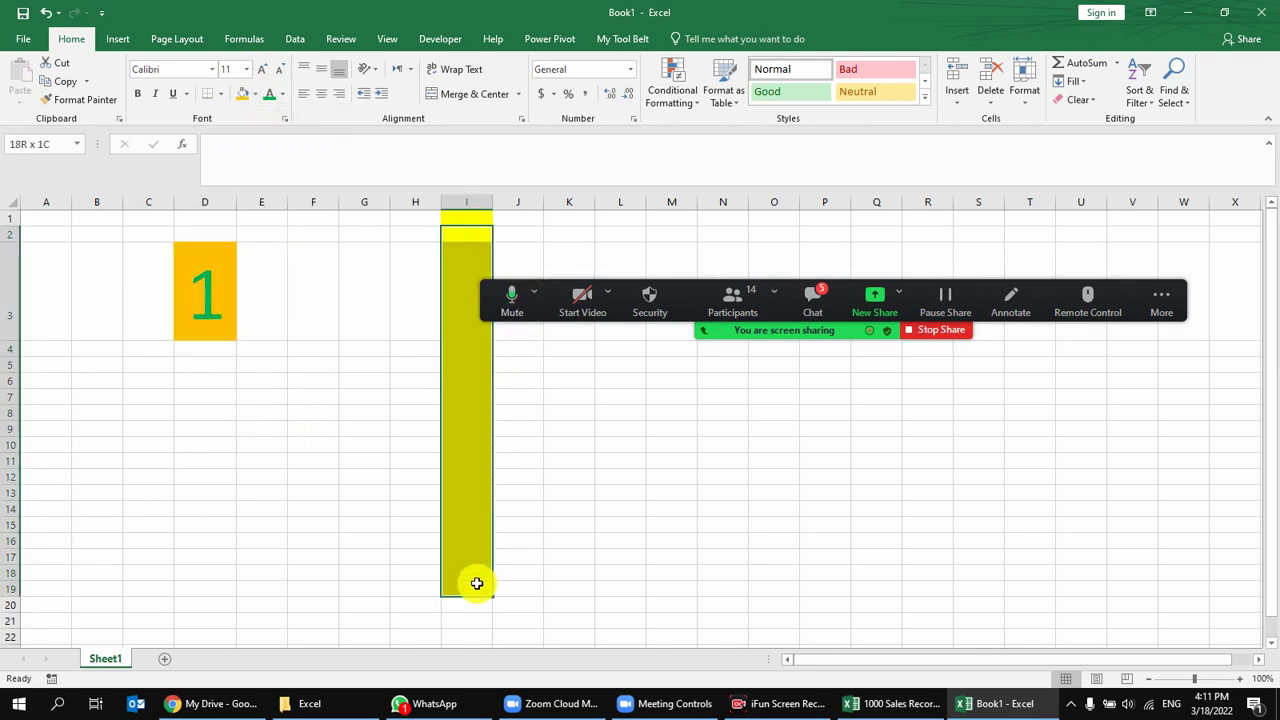
Paint D3's orange fill and green 72-pt style down column I.
click(211, 279)
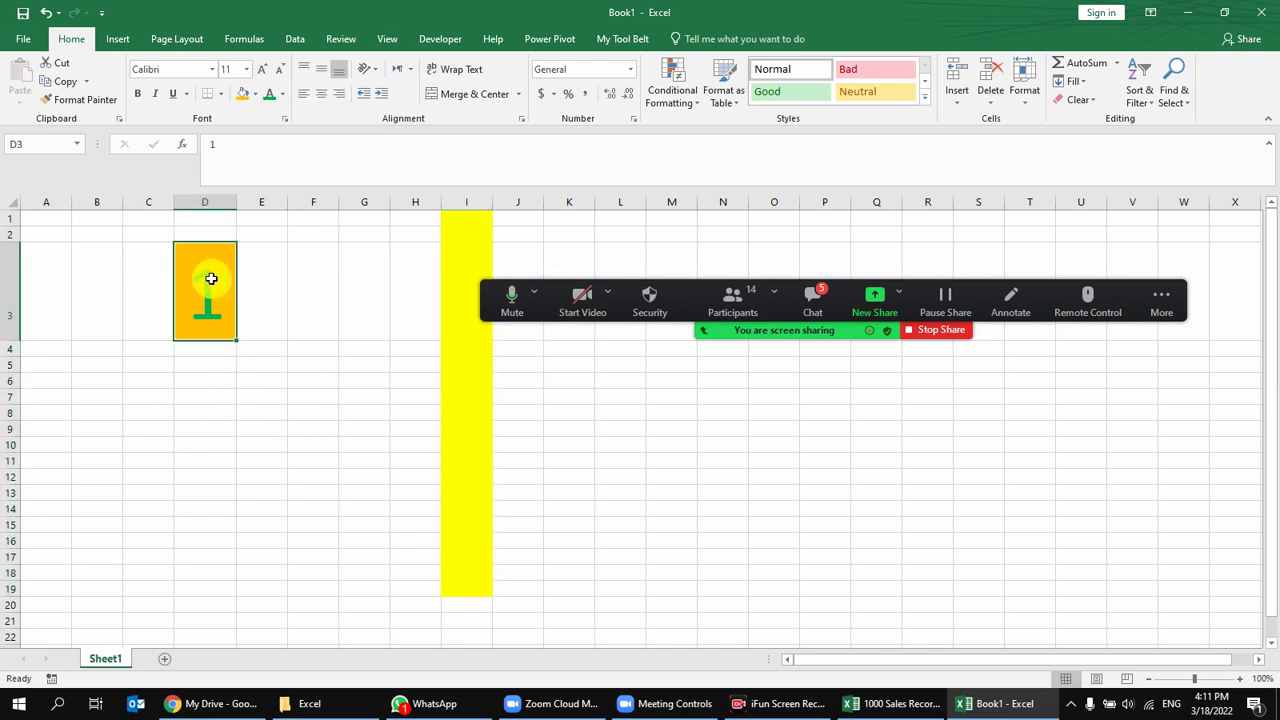
click(476, 221)
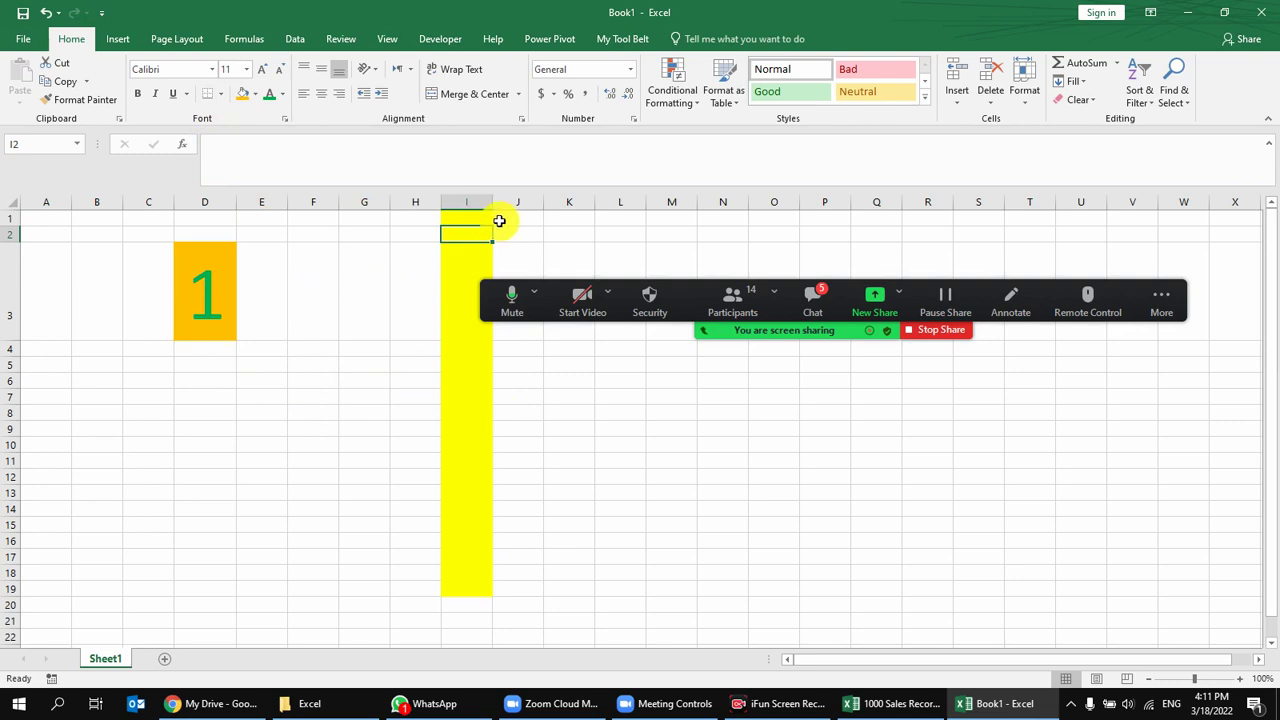
click(205, 290)
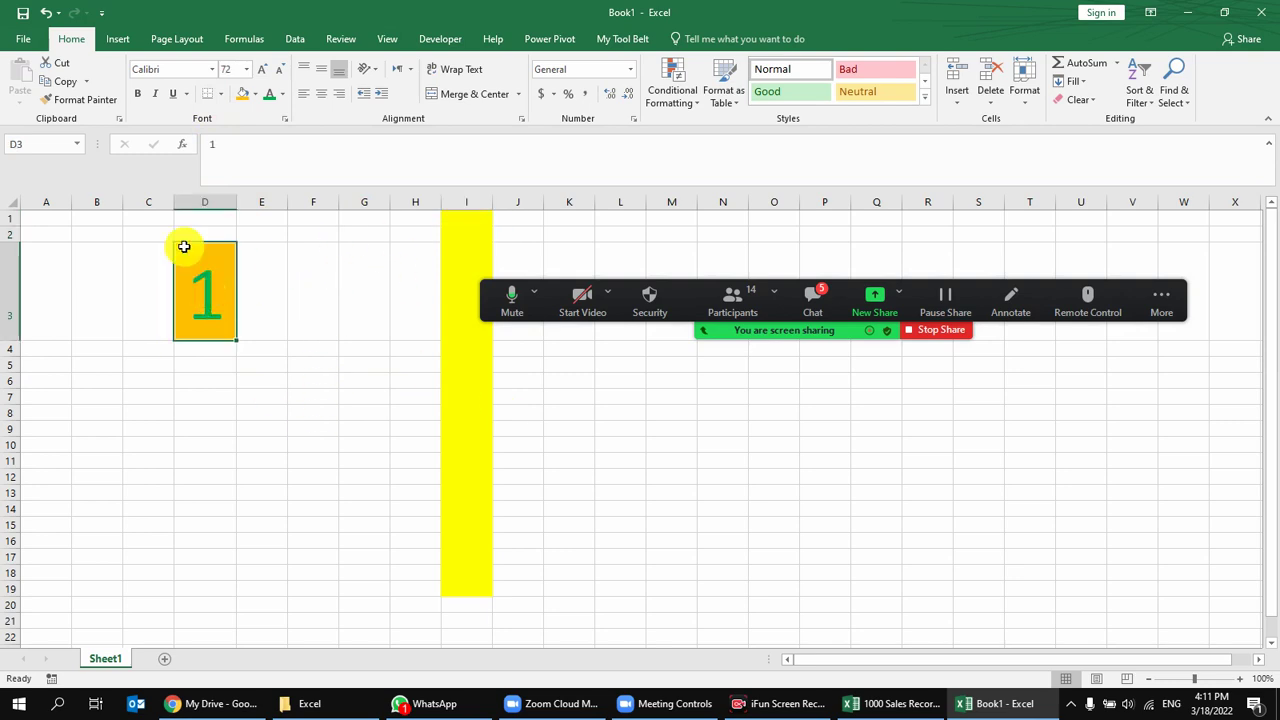
click(81, 100)
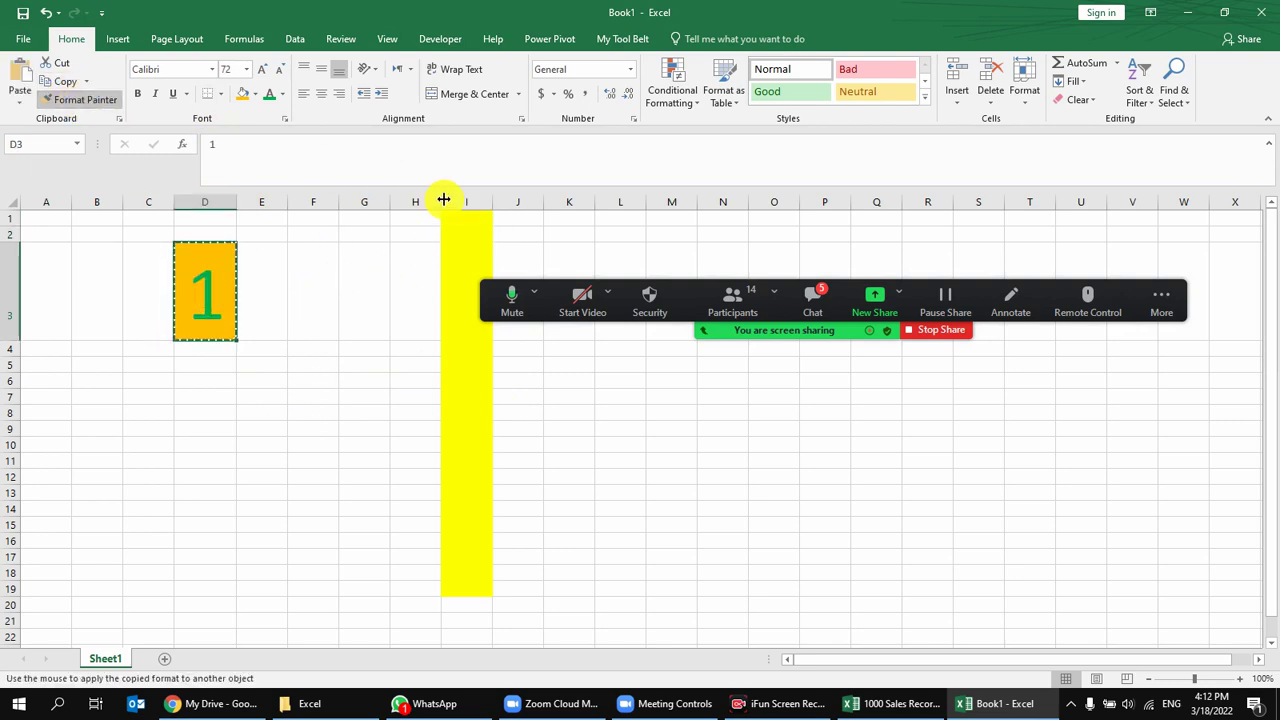
drag(466, 216, 478, 590)
scroll(463, 374, down, 1)
scroll(463, 374, up, 3)
Enter 3 in cell I1 and in cell F1.
click(475, 400)
click(466, 262)
text(3)
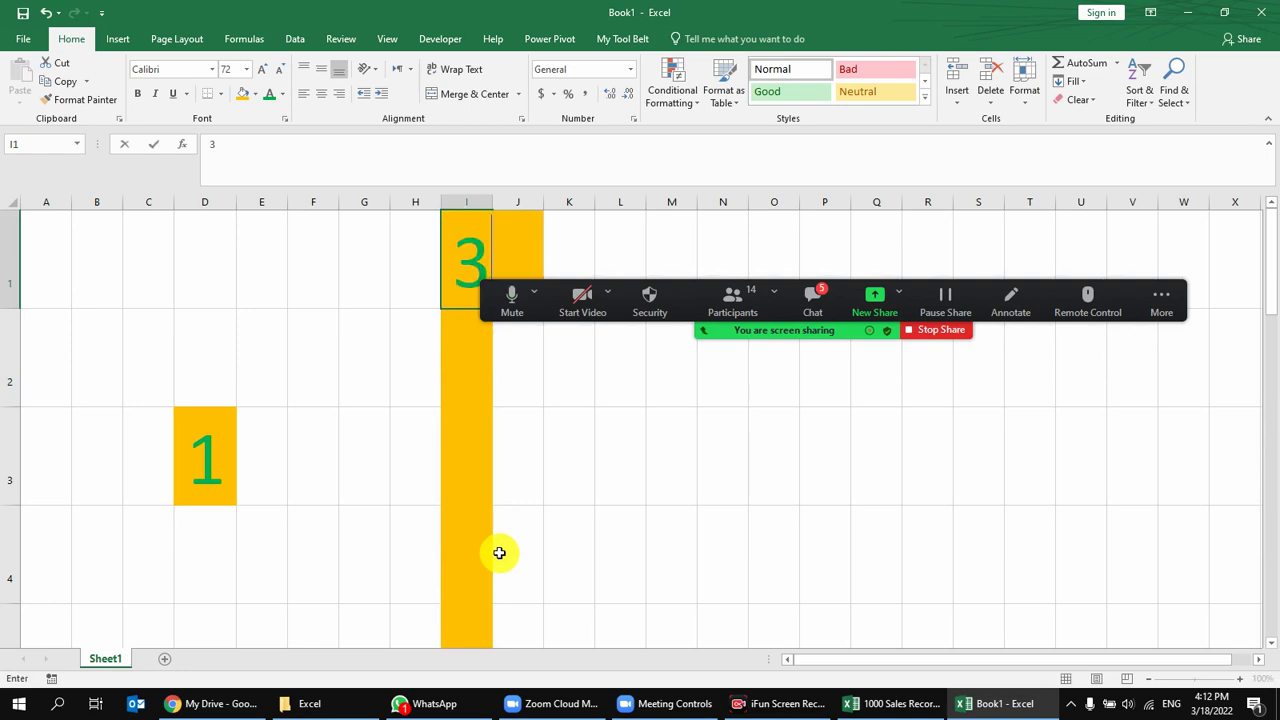
click(415, 345)
click(331, 247)
text(3)
click(351, 380)
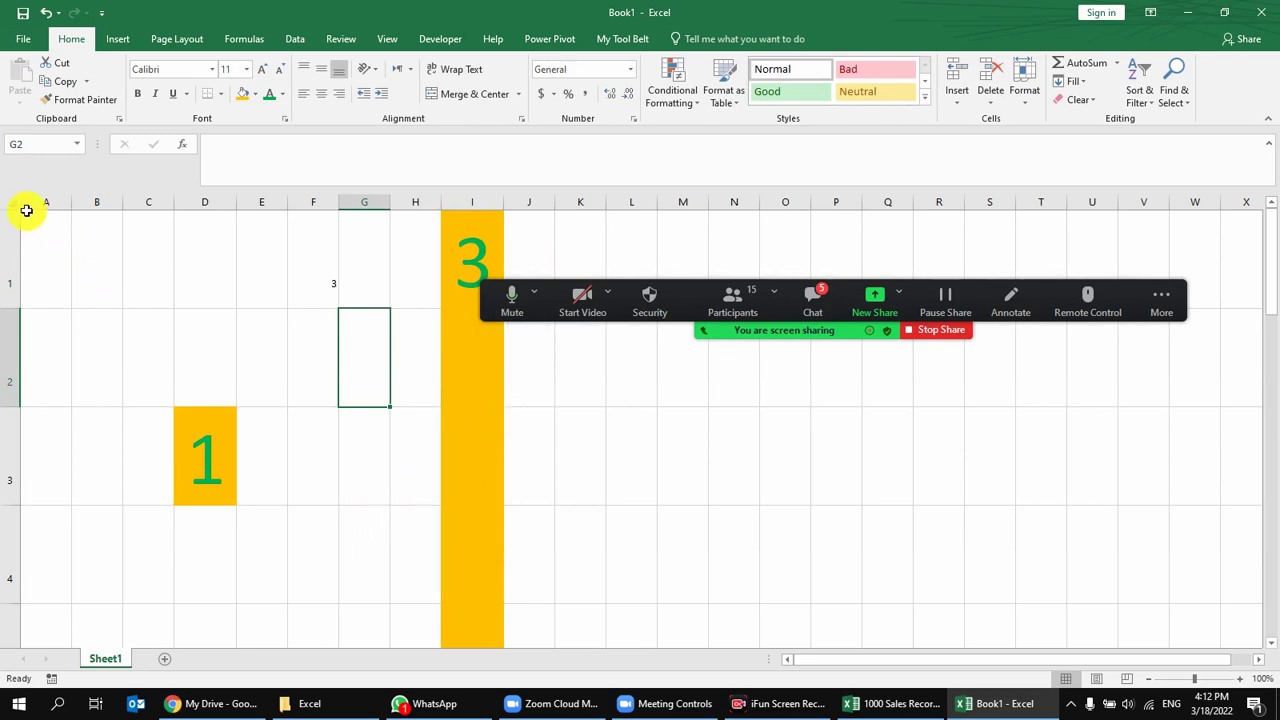
Select the entire sheet and apply Clear All to remove every value and format.
click(16, 202)
click(1075, 99)
click(1095, 120)
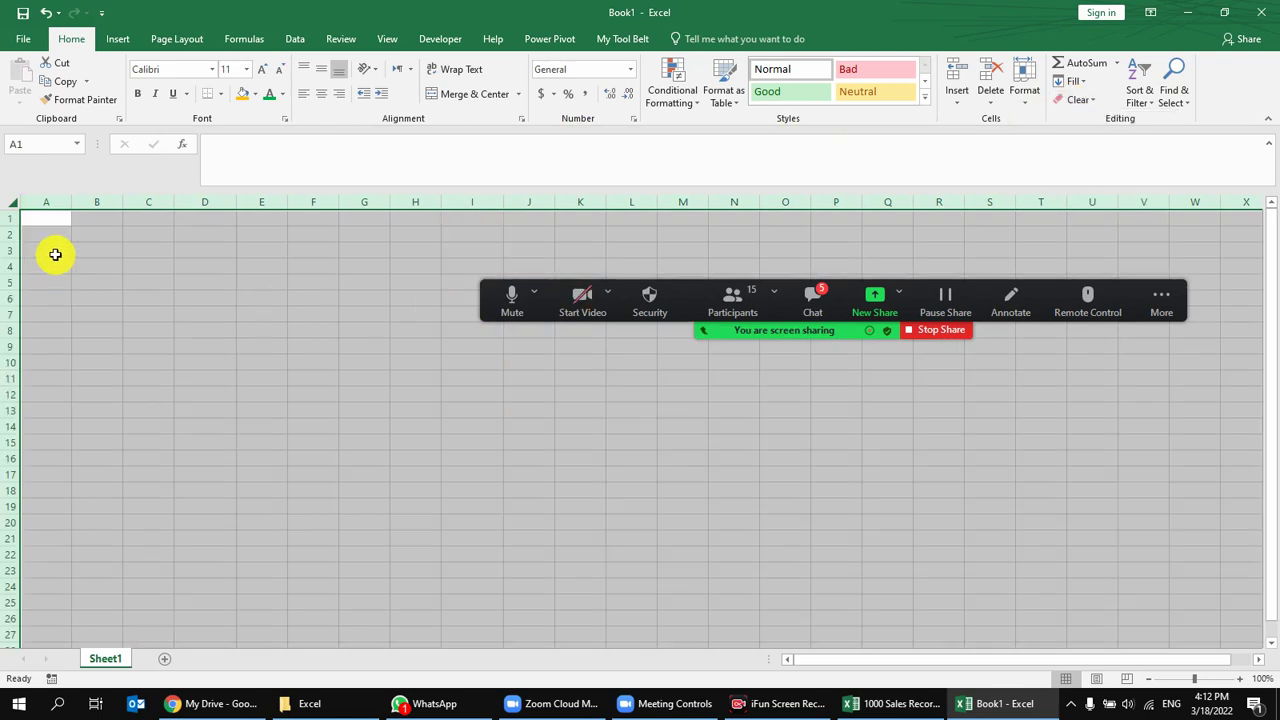
click(218, 314)
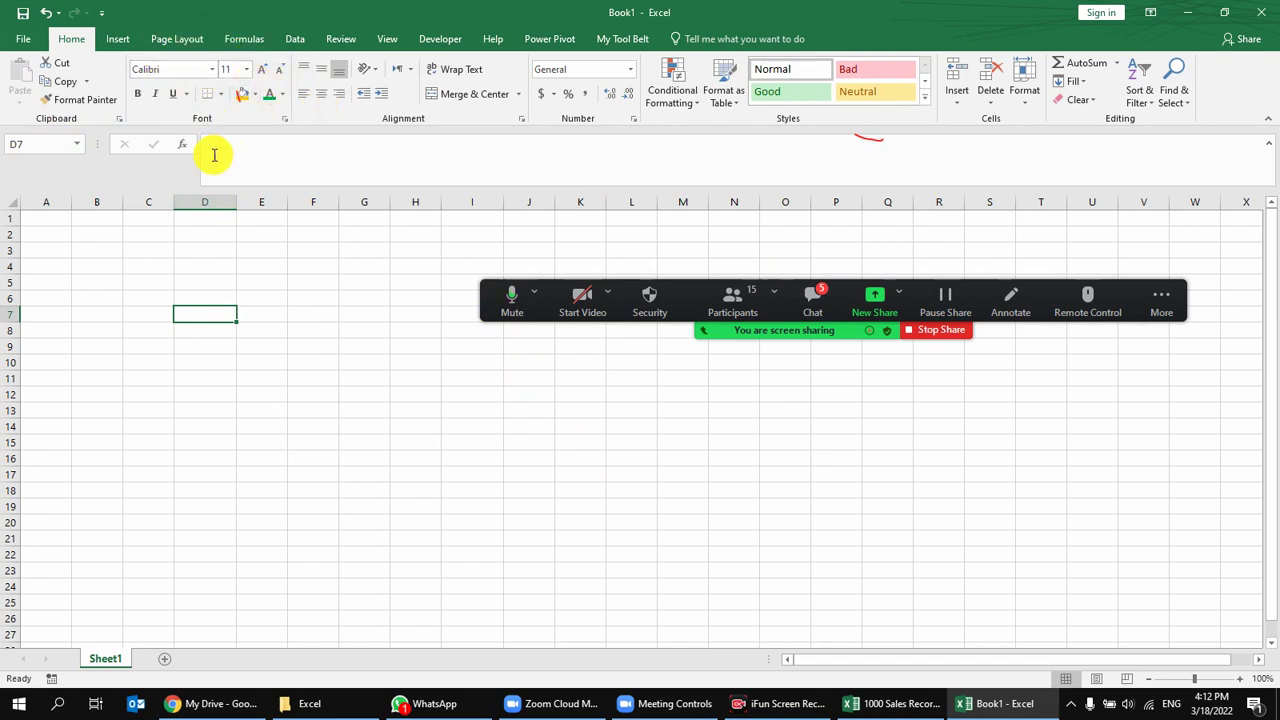
Look through the font and font size lists without changing anything.
click(211, 72)
click(248, 70)
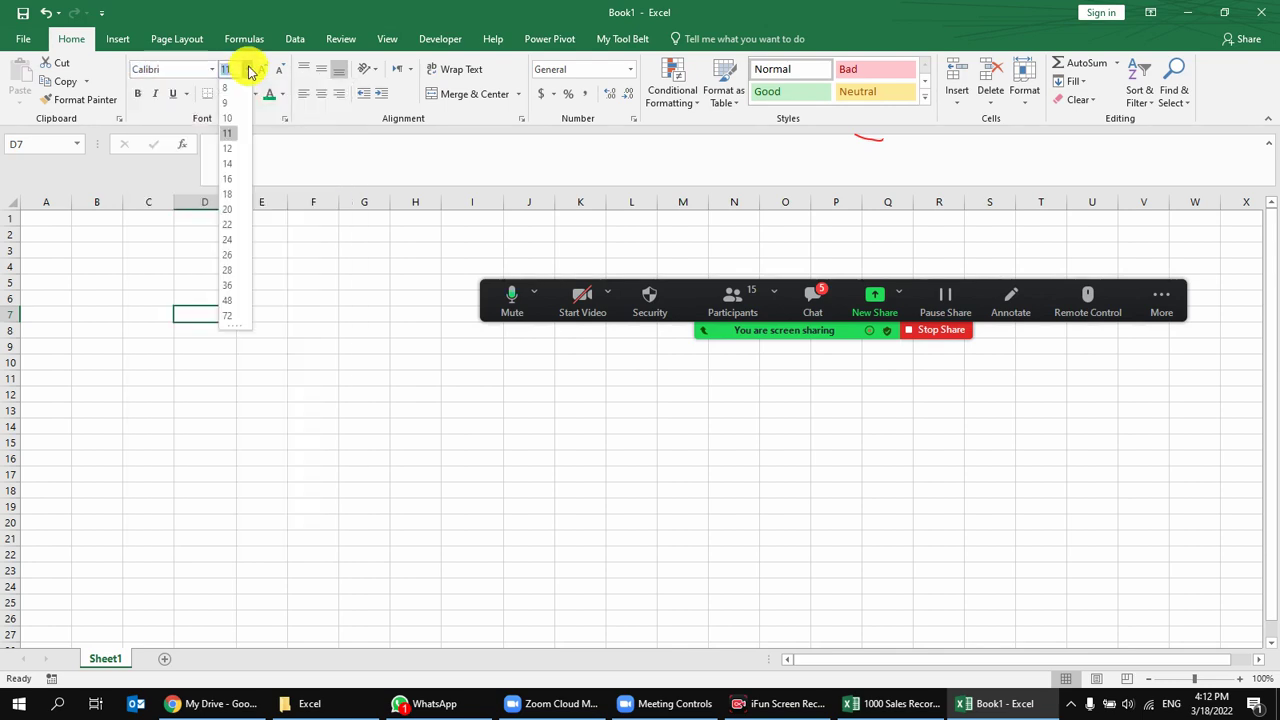
click(248, 70)
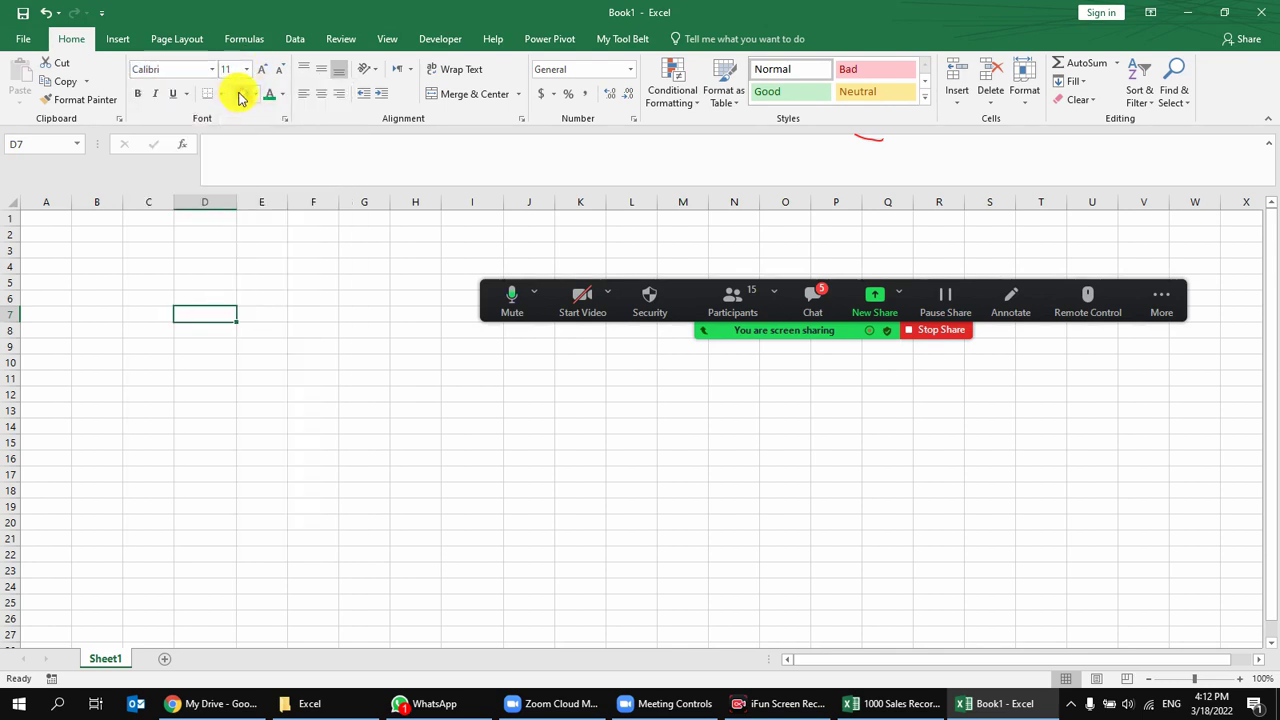
click(252, 244)
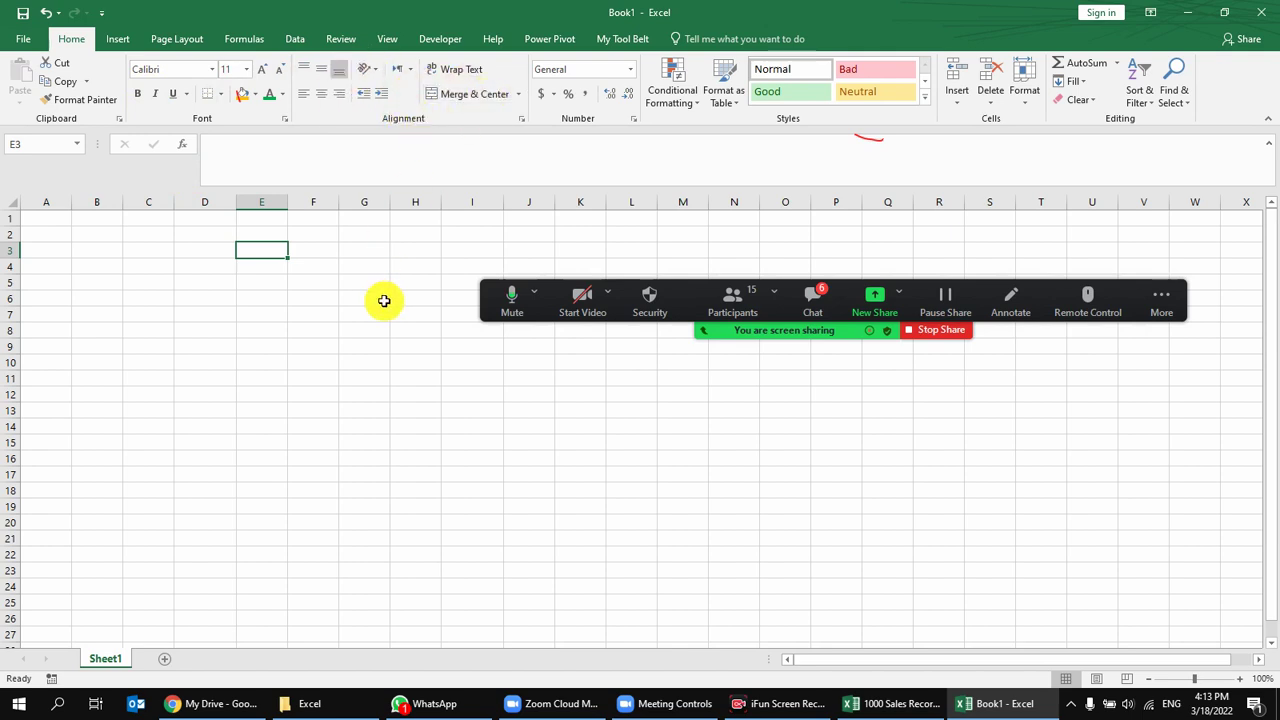
click(264, 296)
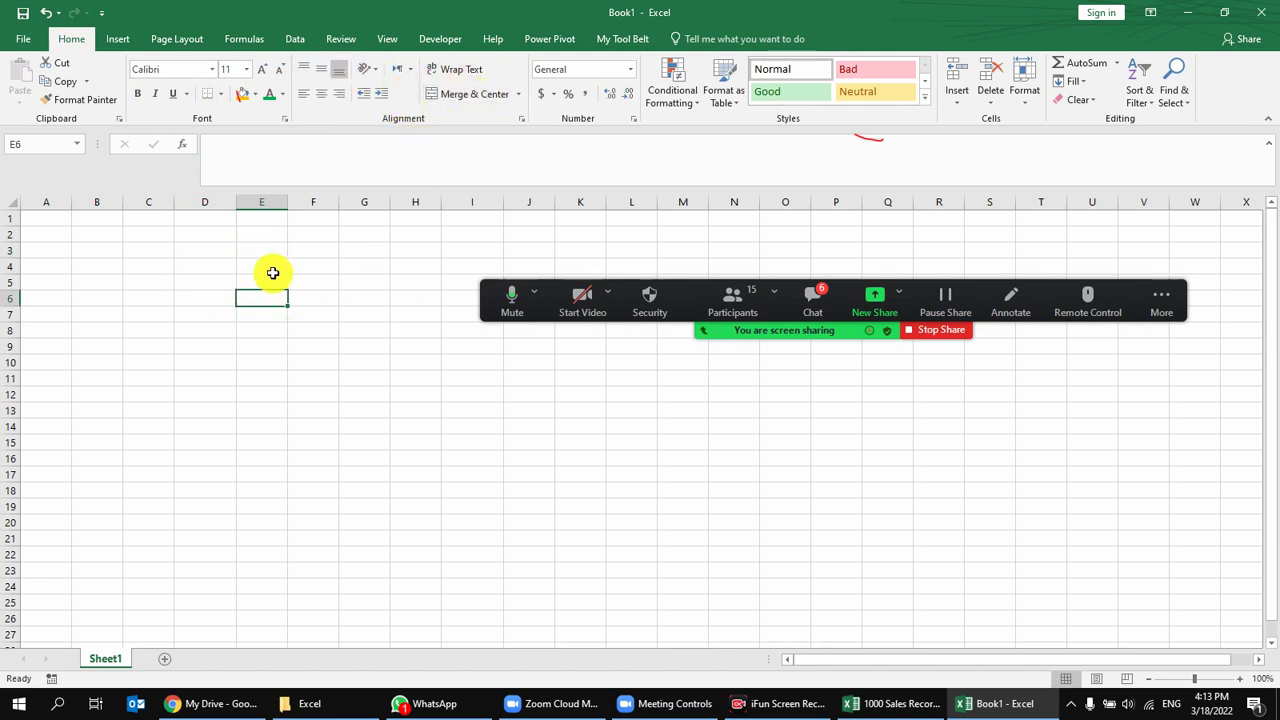
click(269, 204)
Enter 1, 2 and 3 into cells E2, E3 and E4.
click(256, 238)
text(1)
click(263, 294)
click(263, 251)
text(2)
click(275, 268)
text(3)
Select column E to check its Sum and Count in the status bar.
click(270, 203)
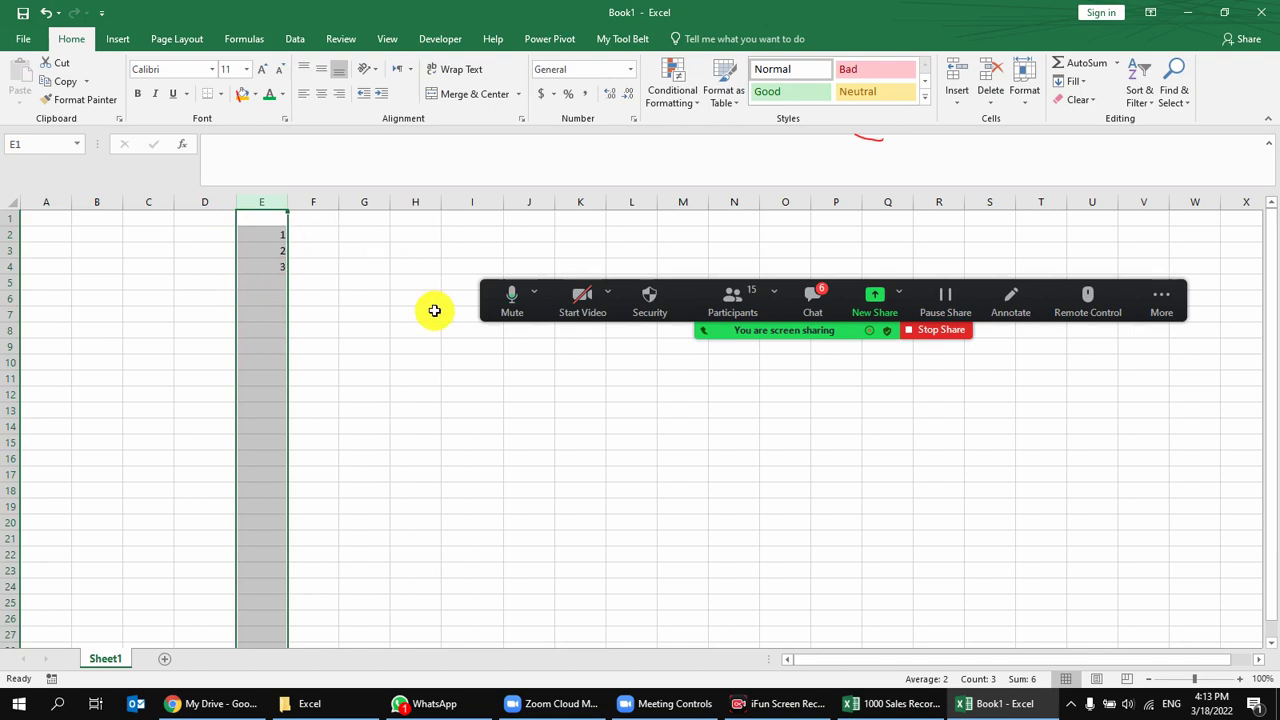
click(357, 330)
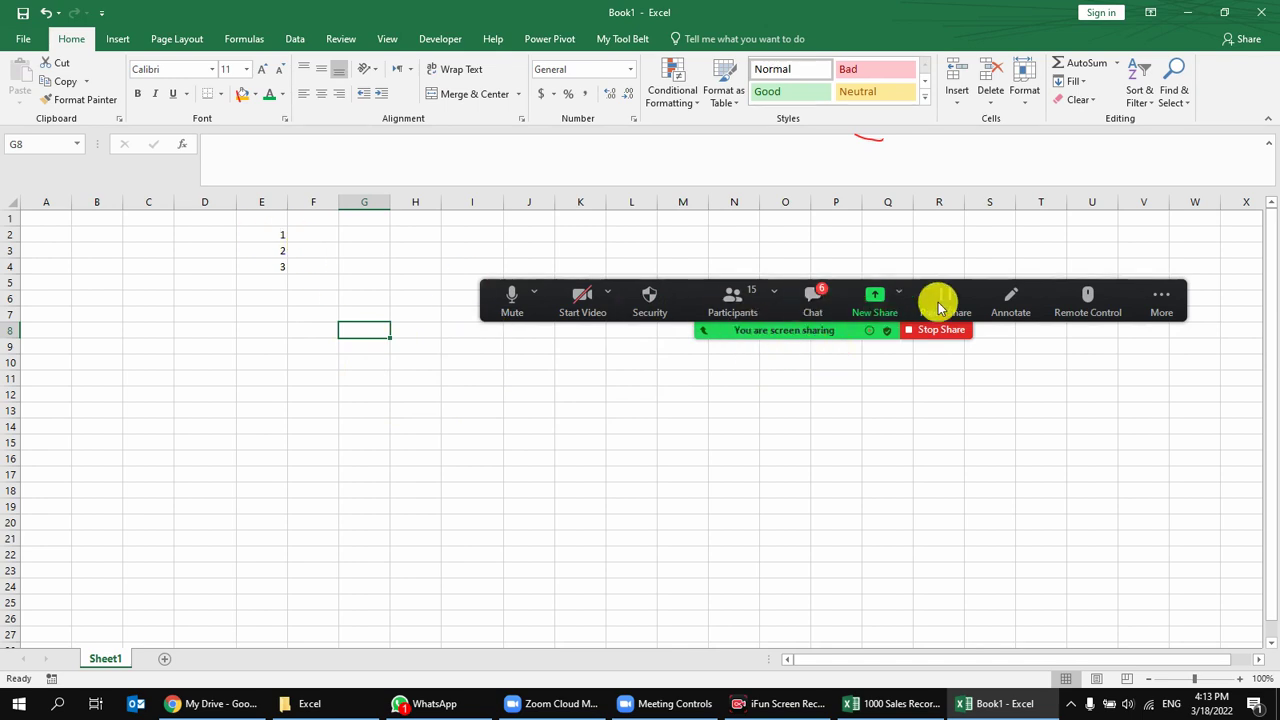
click(1164, 297)
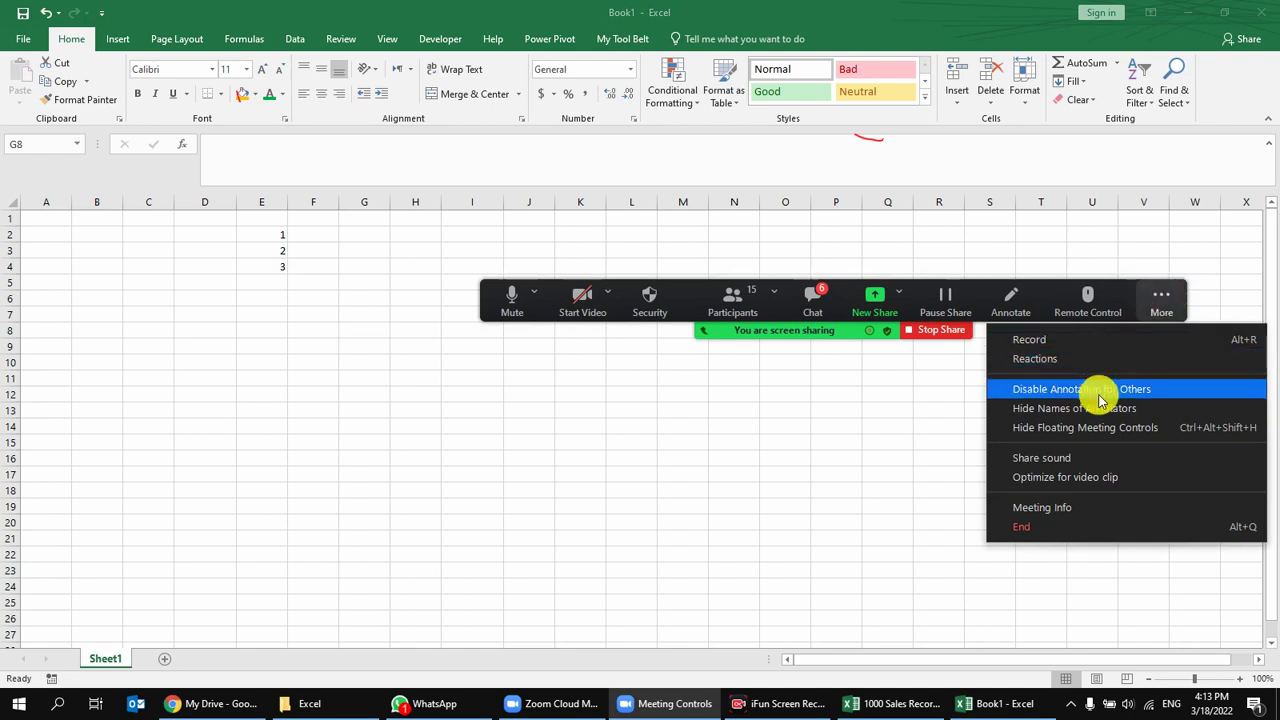
Mark column E with a freehand annotation on the shared screen, then stop drawing.
click(855, 350)
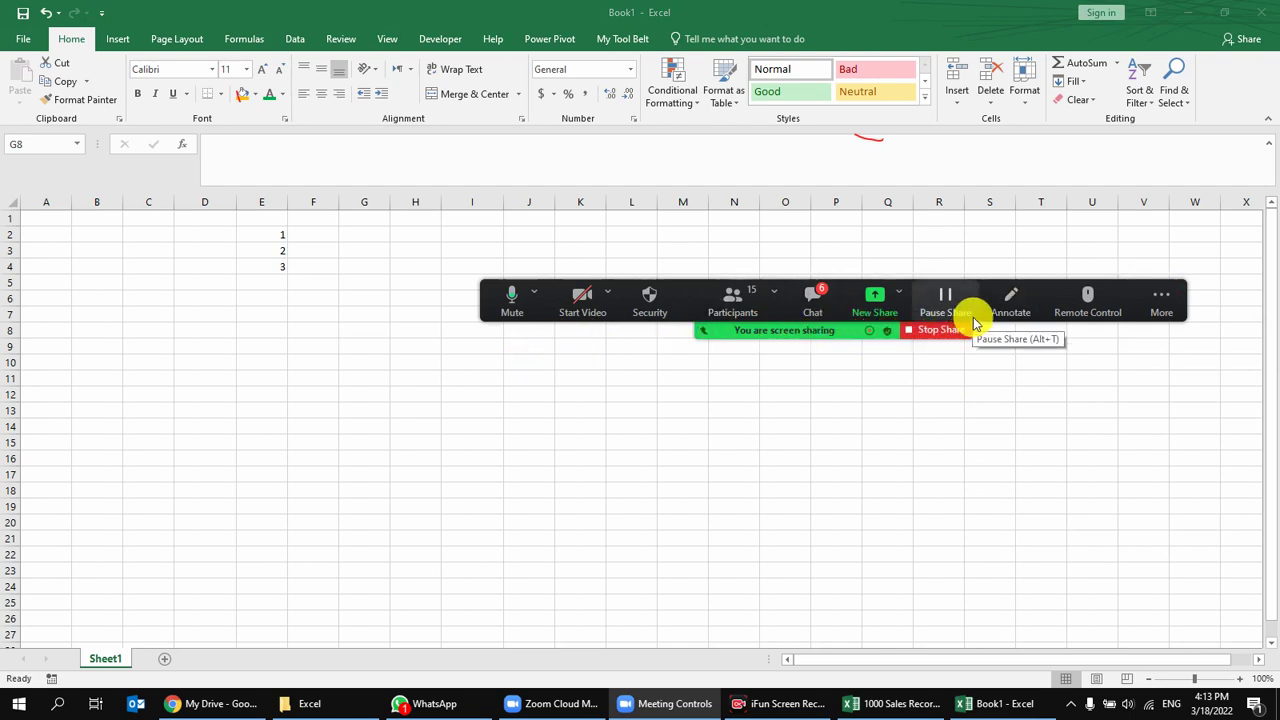
click(1008, 302)
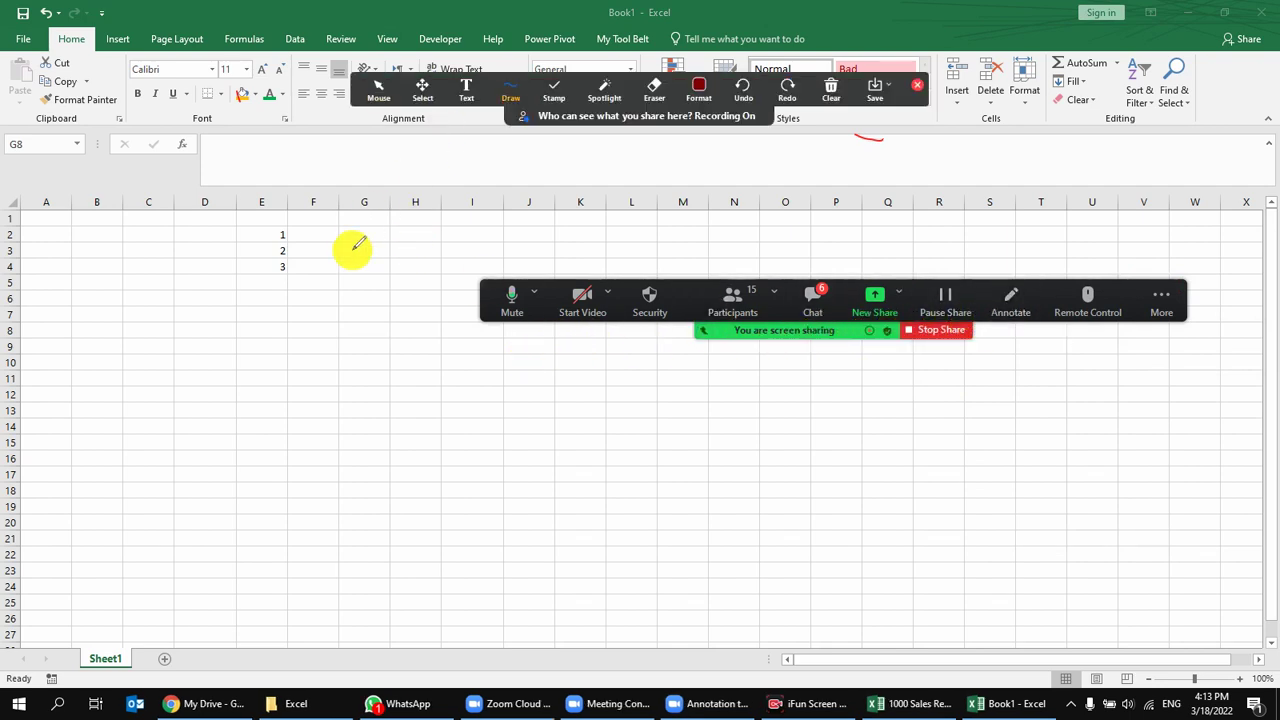
drag(276, 222, 258, 346)
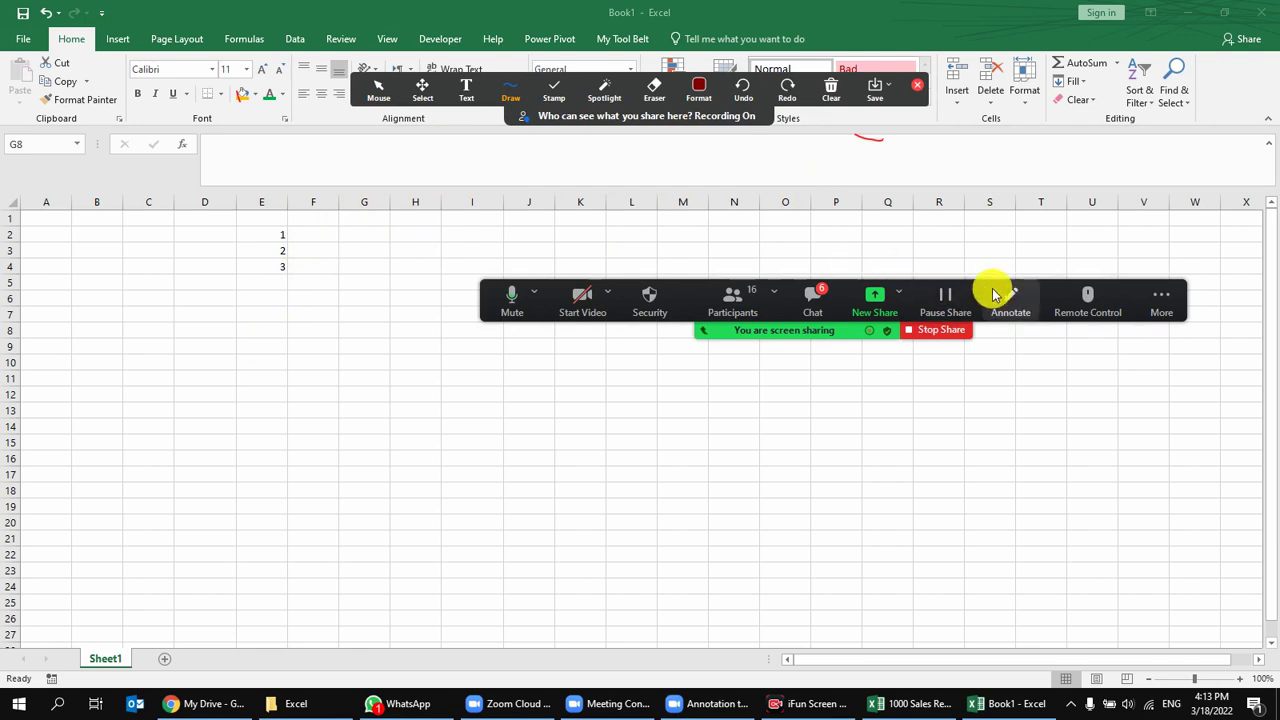
click(1108, 300)
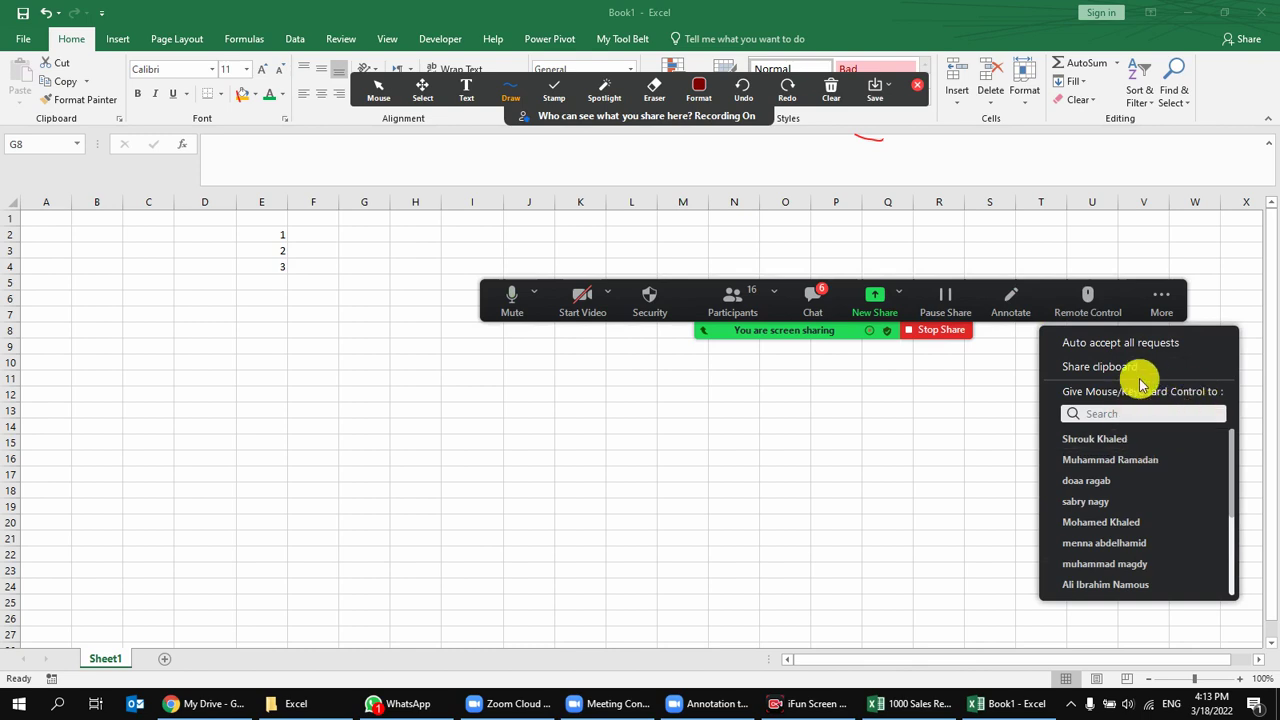
click(465, 170)
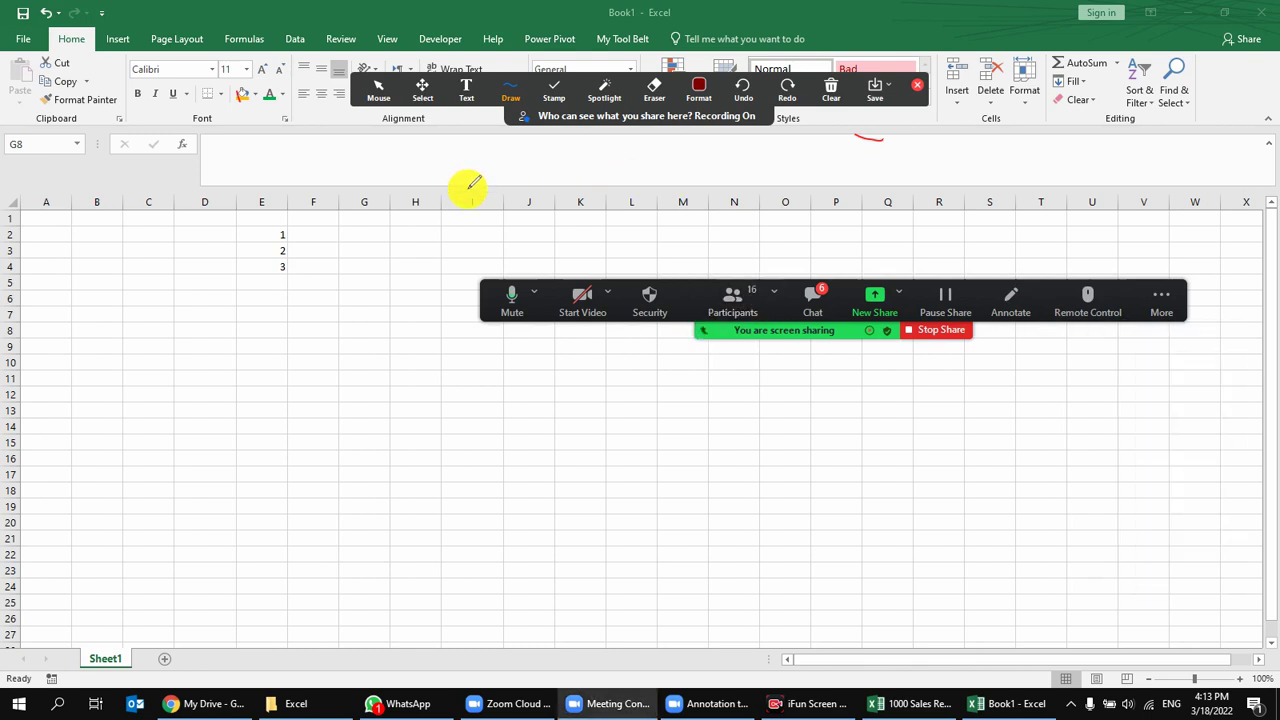
click(378, 90)
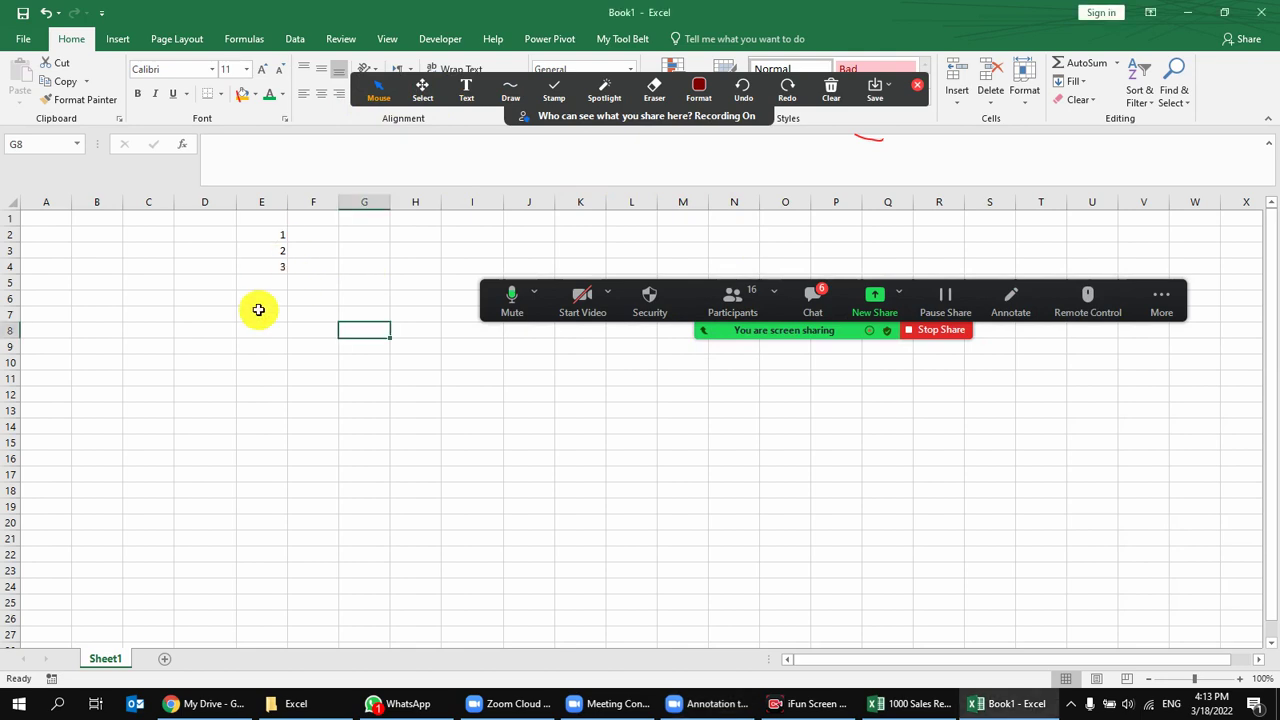
Step through the cells in column E holding 1, 2 and 3.
click(262, 234)
click(205, 298)
click(312, 266)
click(265, 236)
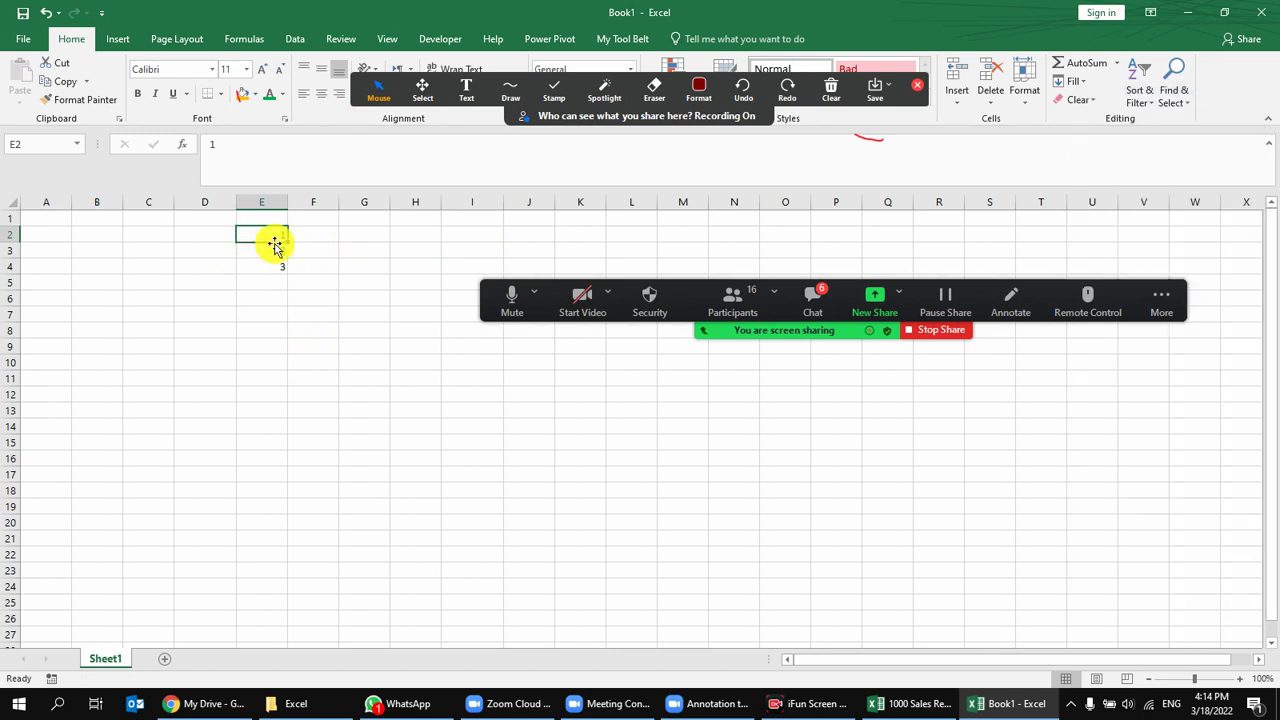
click(250, 251)
click(282, 268)
click(265, 330)
click(313, 250)
Select down column E from E2, ending on the empty cell below the numbers.
click(260, 235)
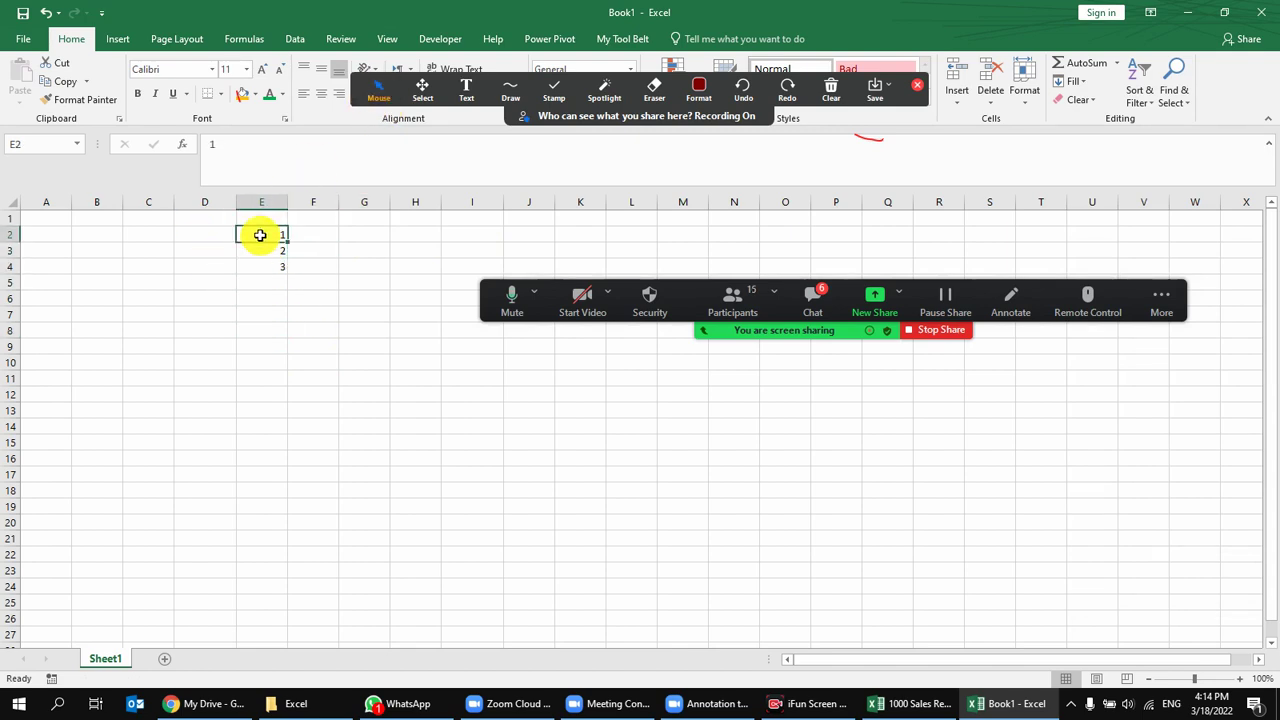
drag(260, 235, 248, 363)
click(266, 280)
click(268, 221)
click(380, 90)
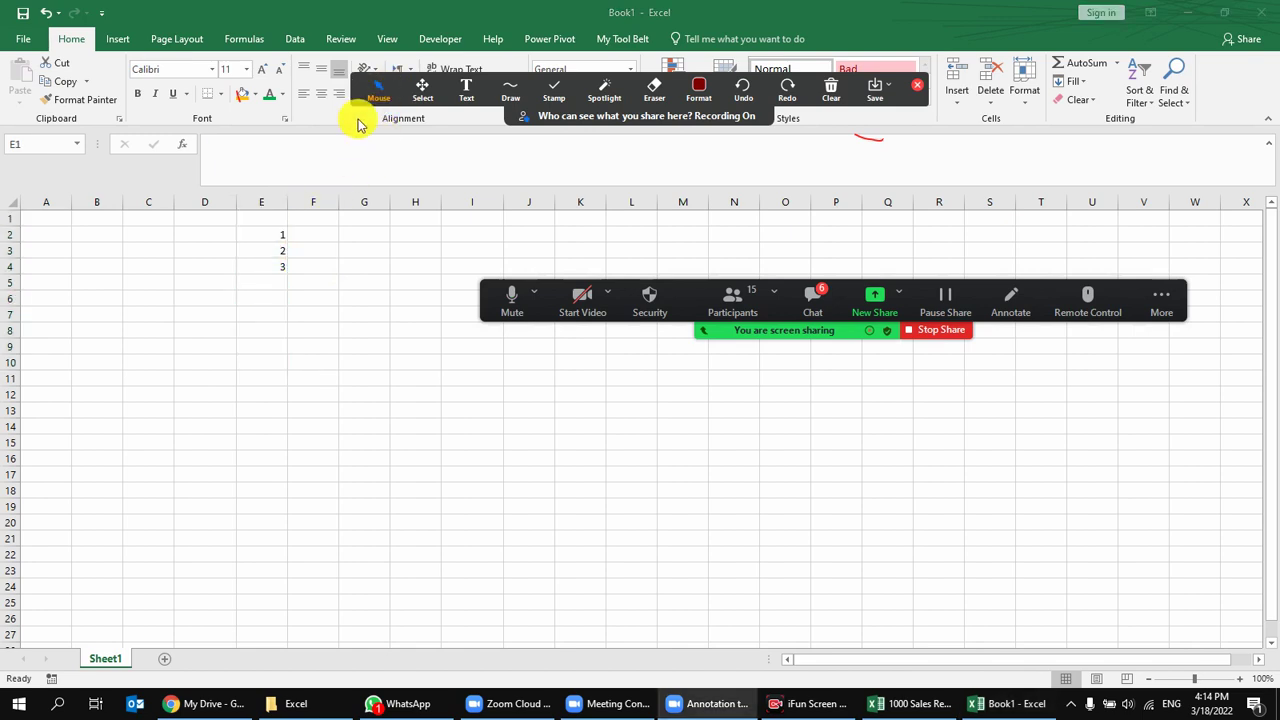
click(267, 233)
click(268, 280)
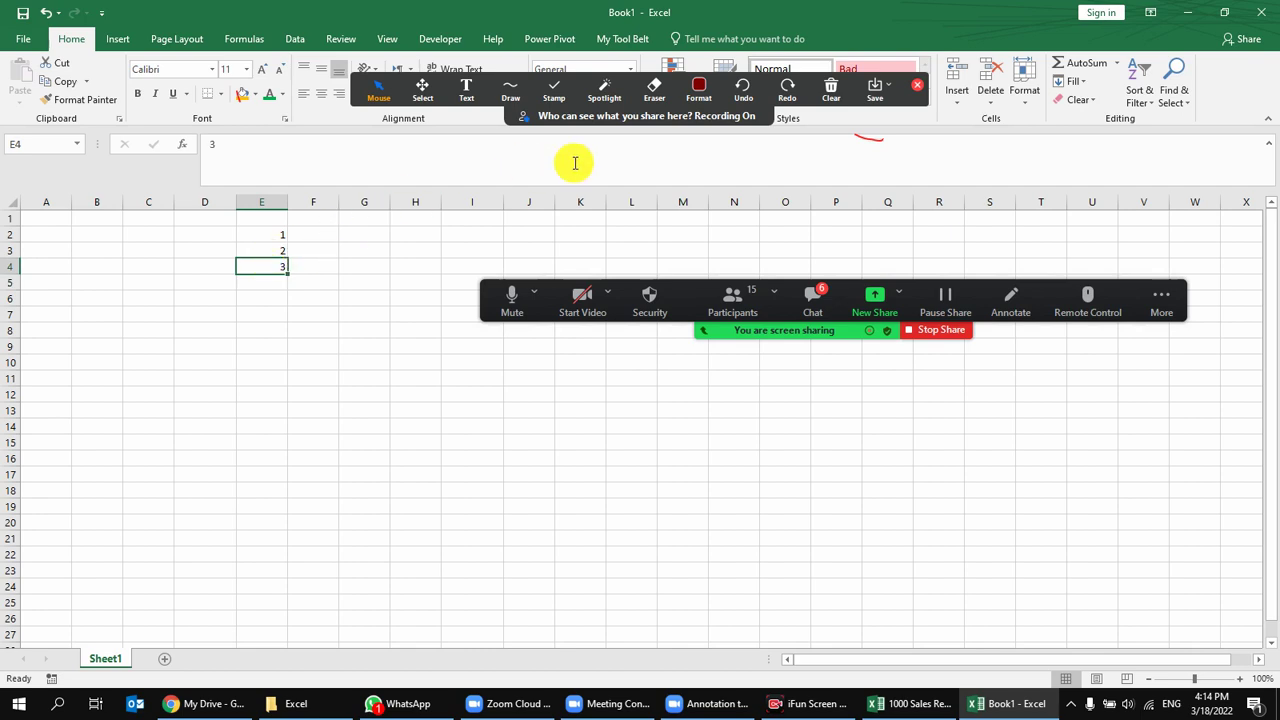
Switch the Zoom share to just the Book1 - Excel window.
click(901, 294)
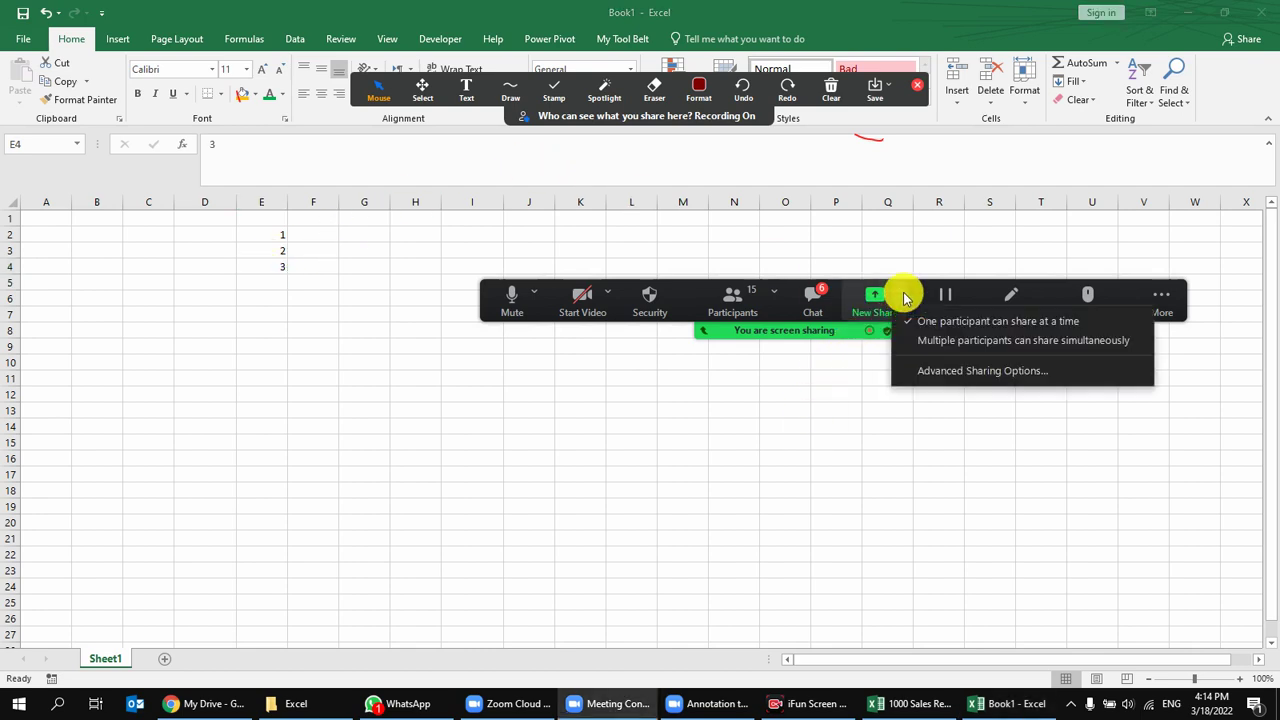
click(730, 410)
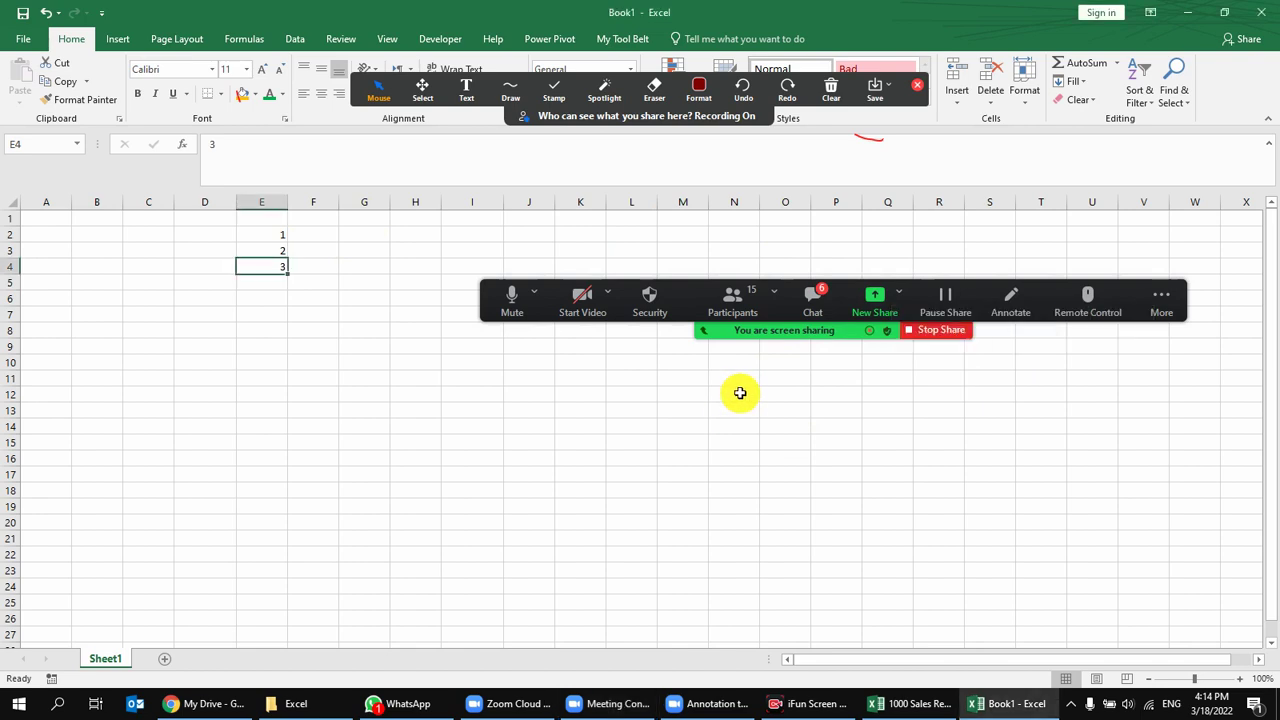
click(880, 294)
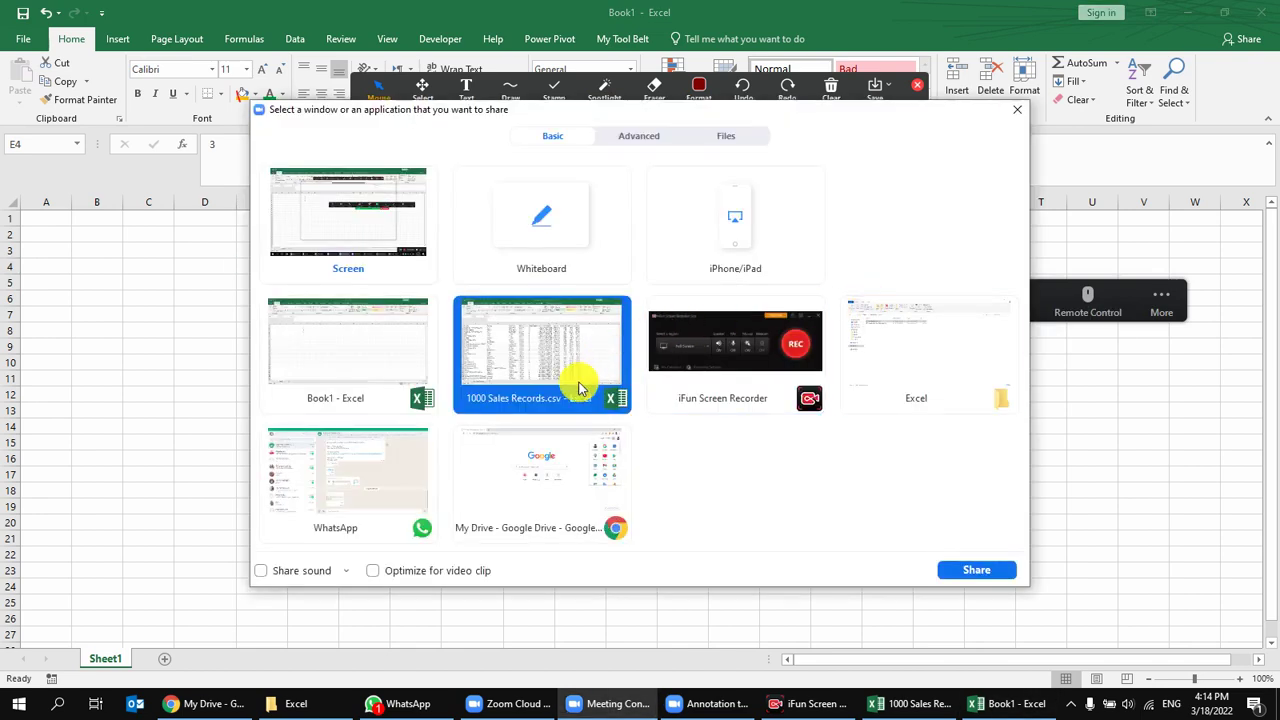
double_click(340, 367)
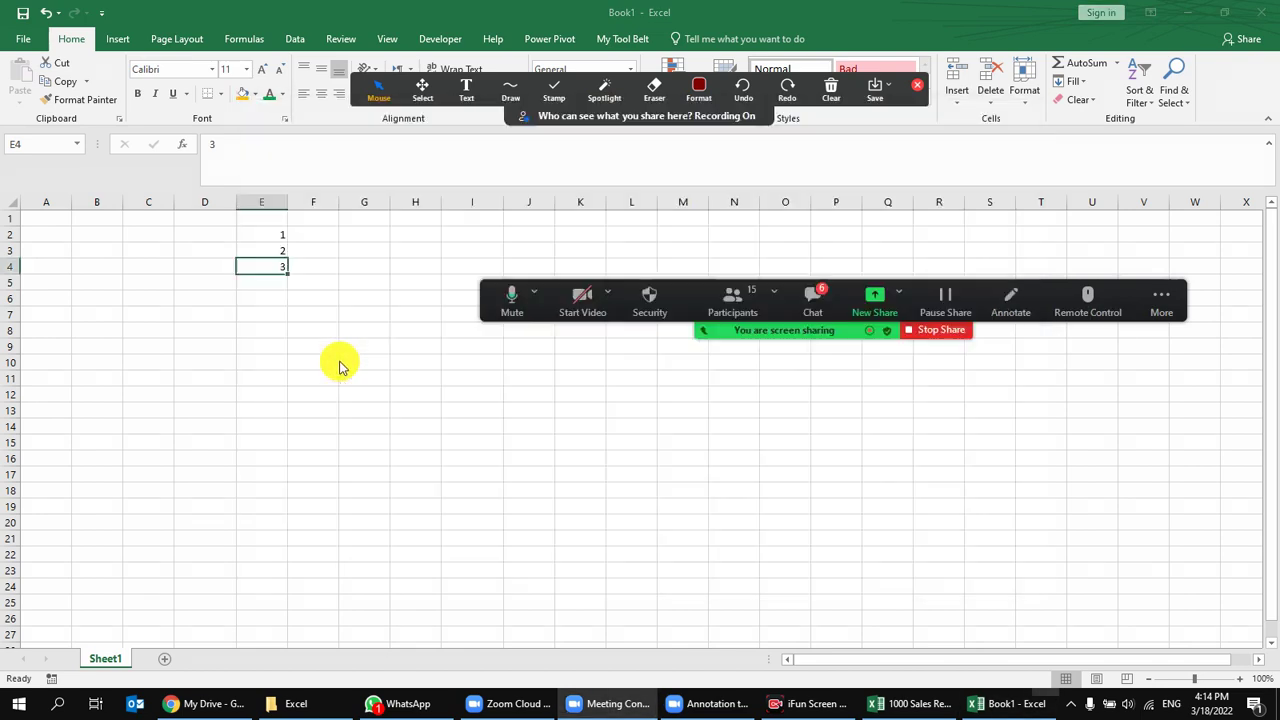
click(308, 300)
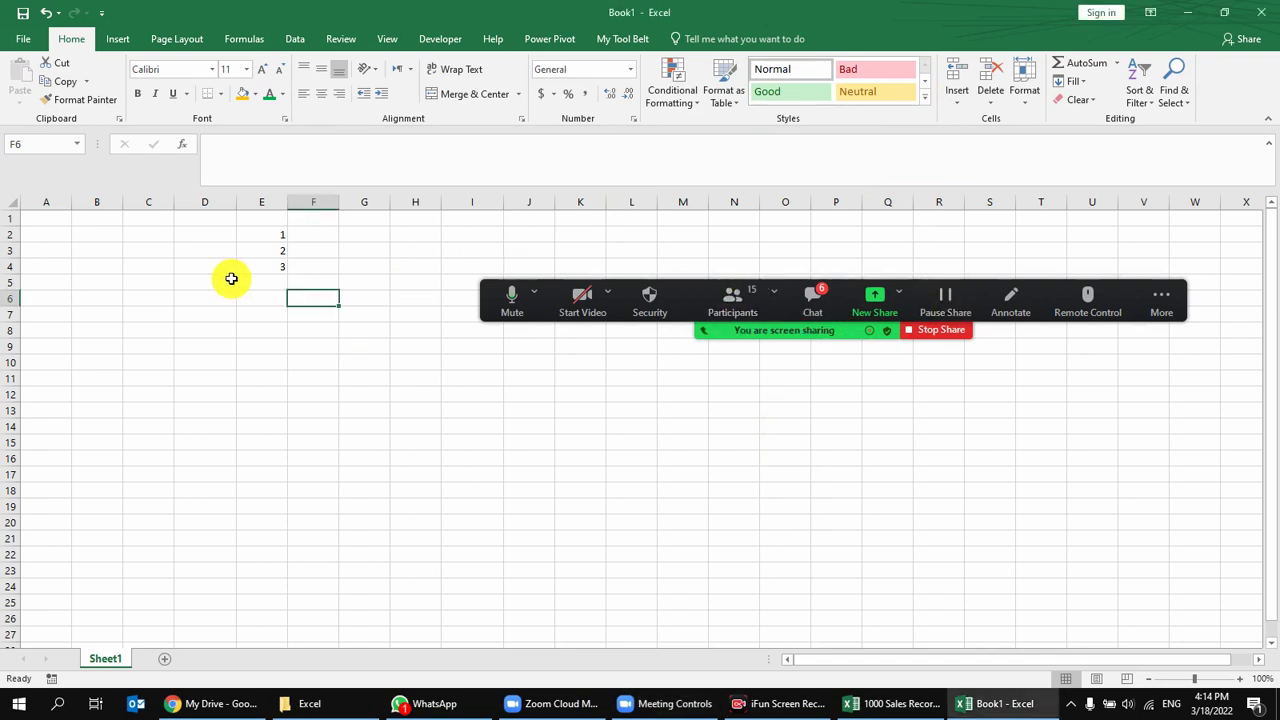
drag(277, 240, 285, 474)
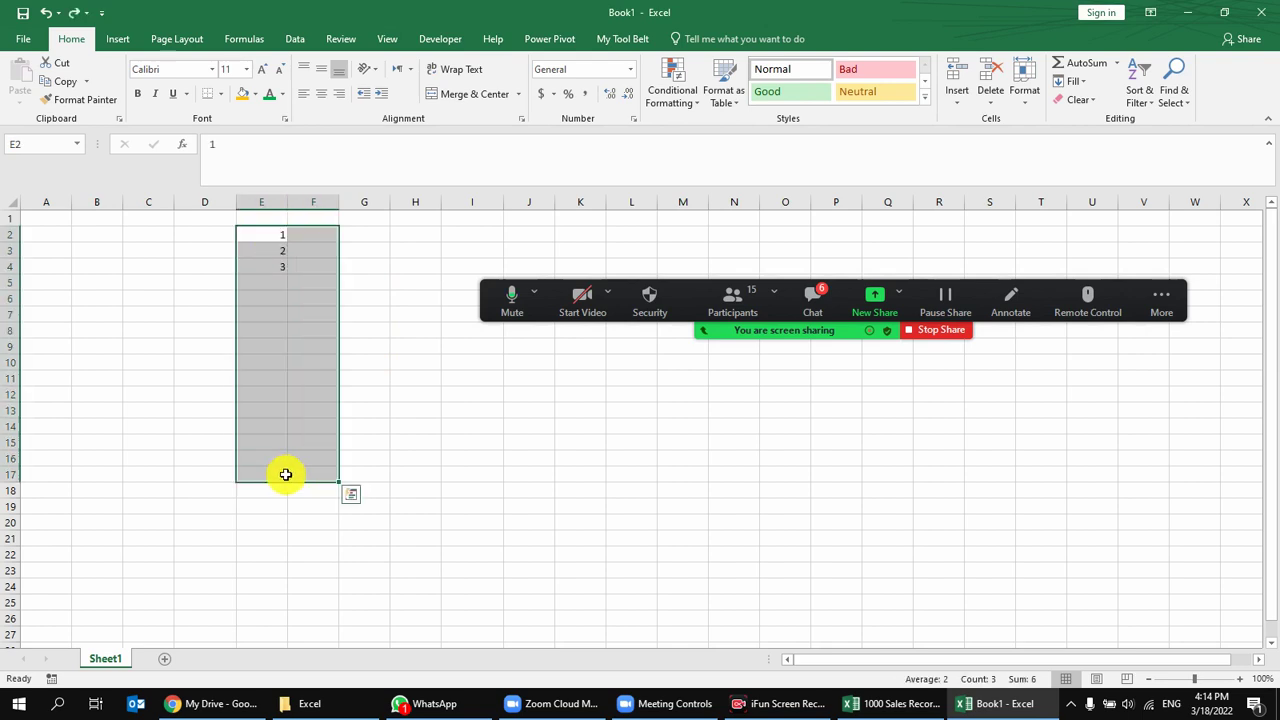
click(297, 317)
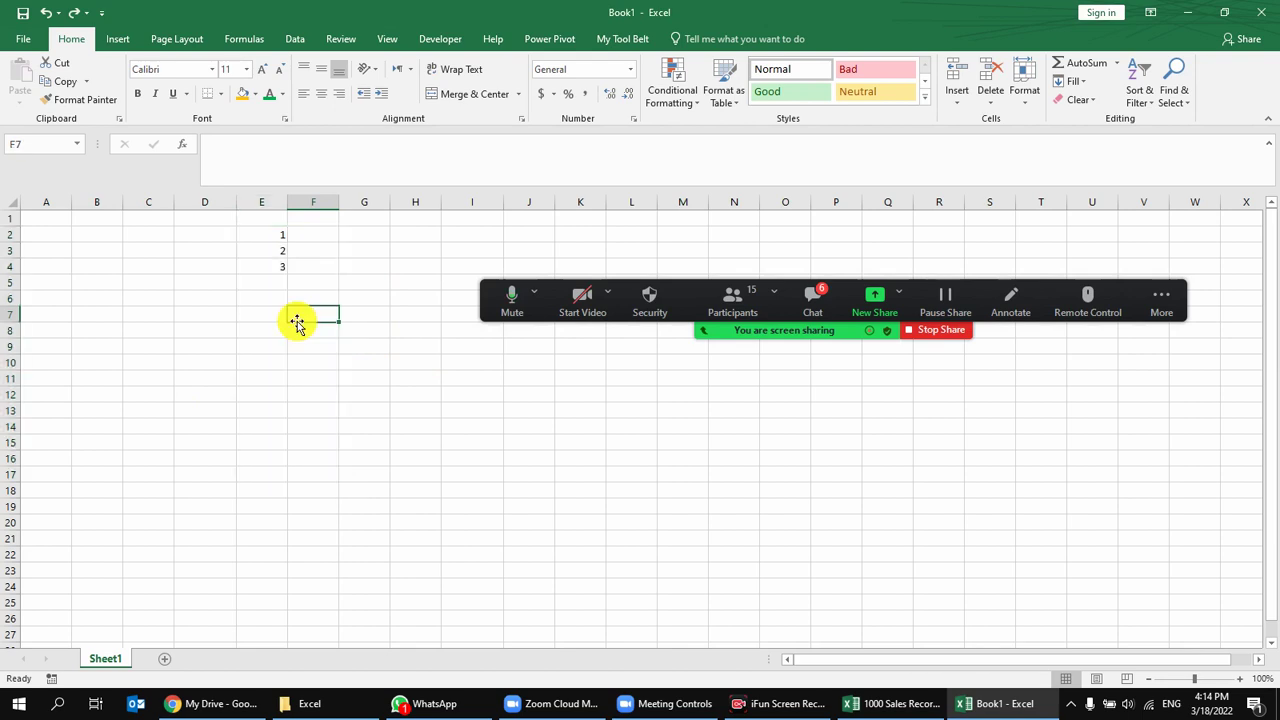
click(262, 251)
click(271, 281)
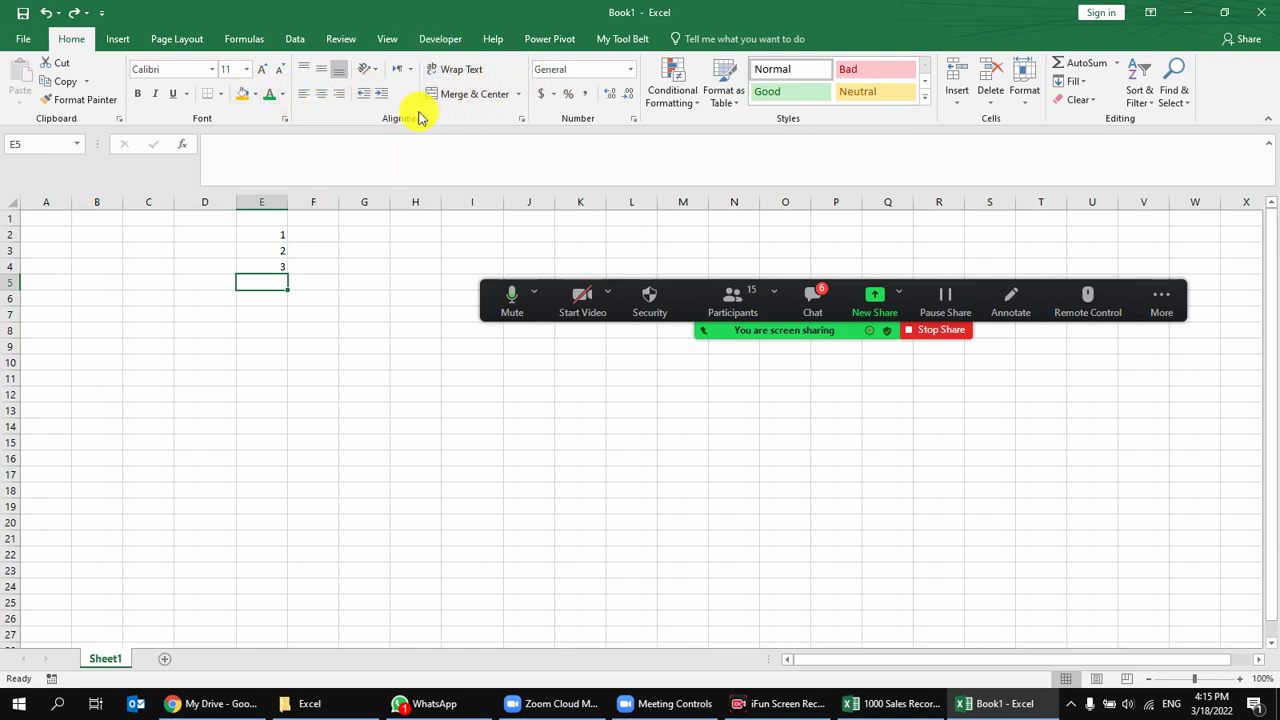
click(271, 236)
click(271, 250)
click(266, 267)
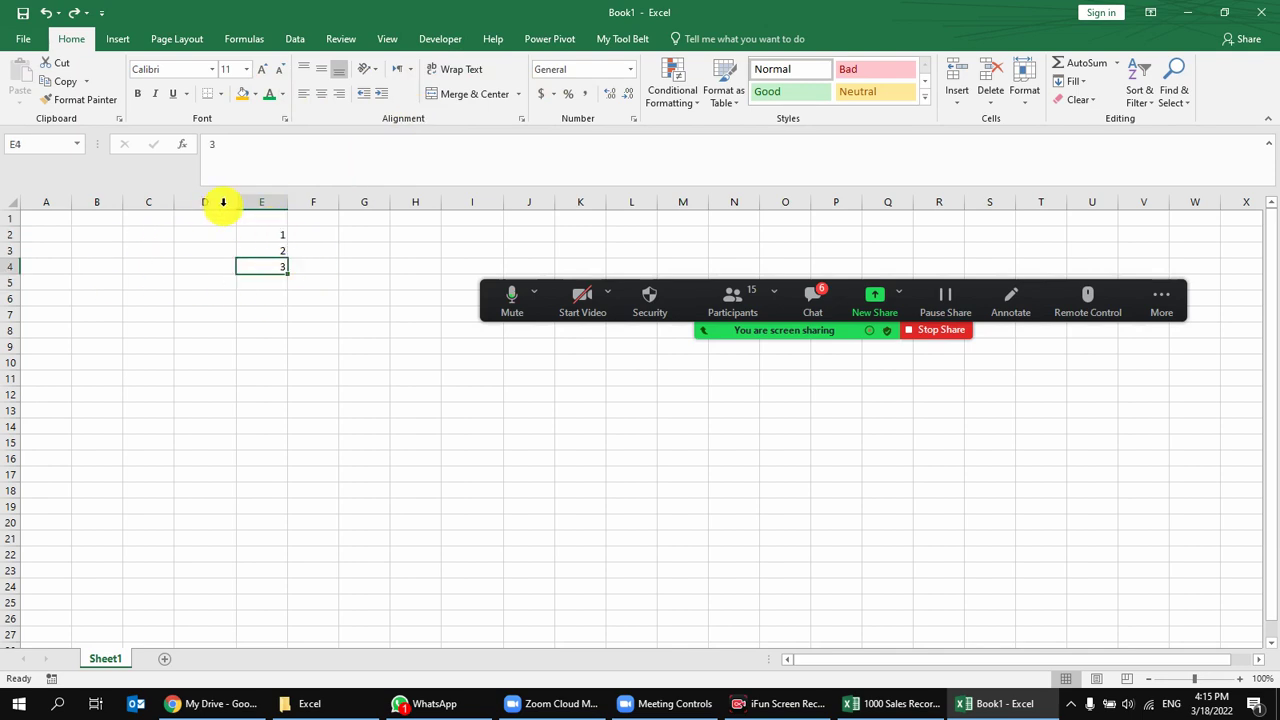
click(266, 197)
Try centre, right and left alignment on E2:E4, leaving the numbers left-aligned and vertically centred.
drag(266, 234, 266, 271)
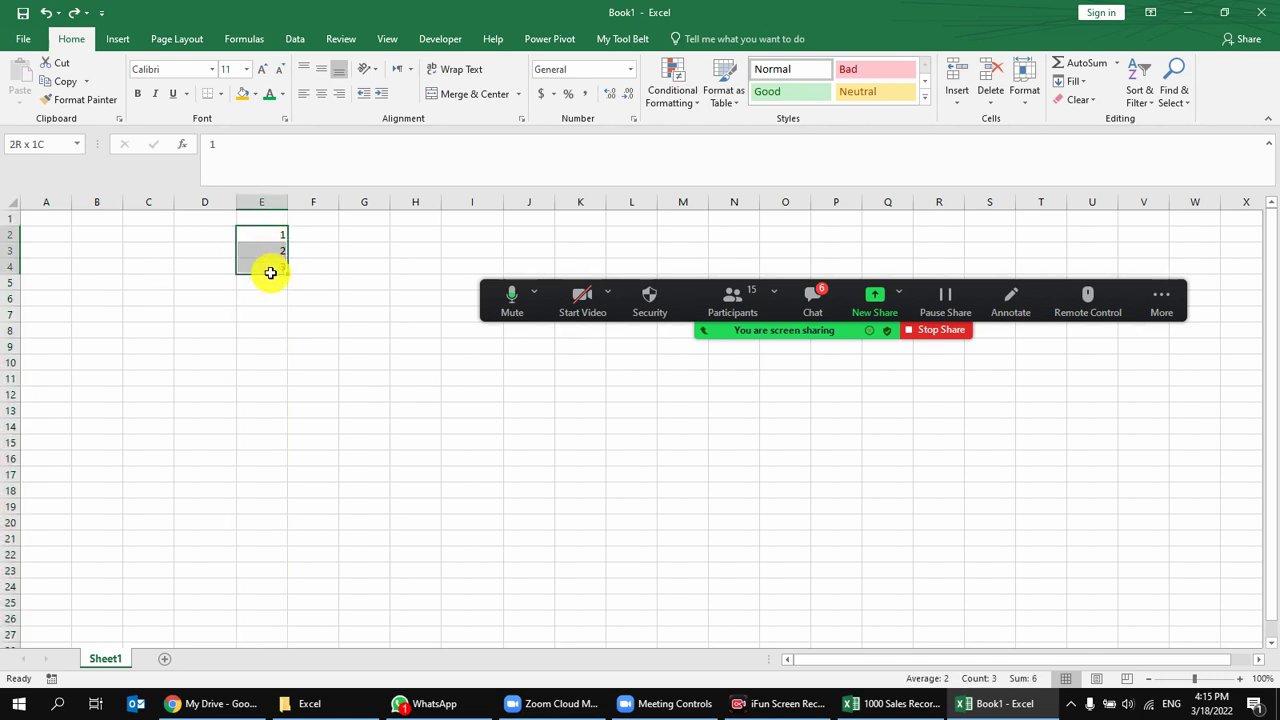
click(321, 93)
click(339, 94)
click(321, 70)
click(303, 93)
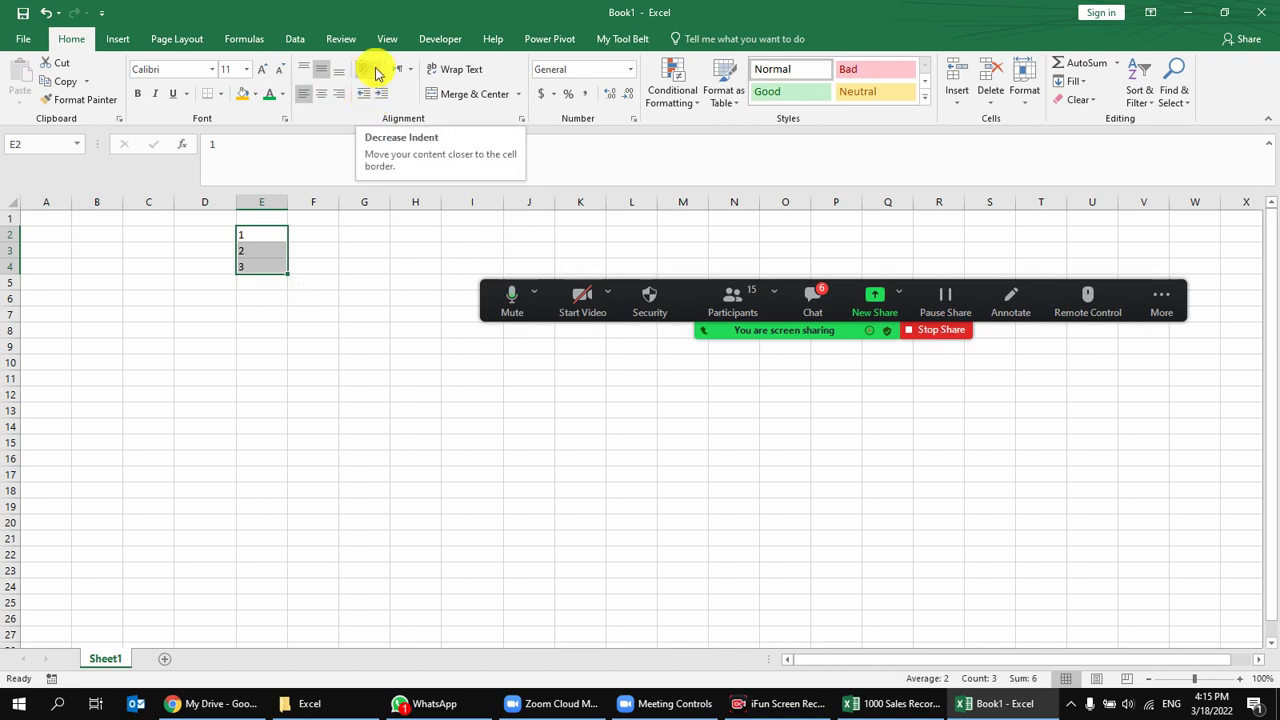
Check the Orientation and Text Direction choices without changing them, then turn on Wrap Text.
click(376, 69)
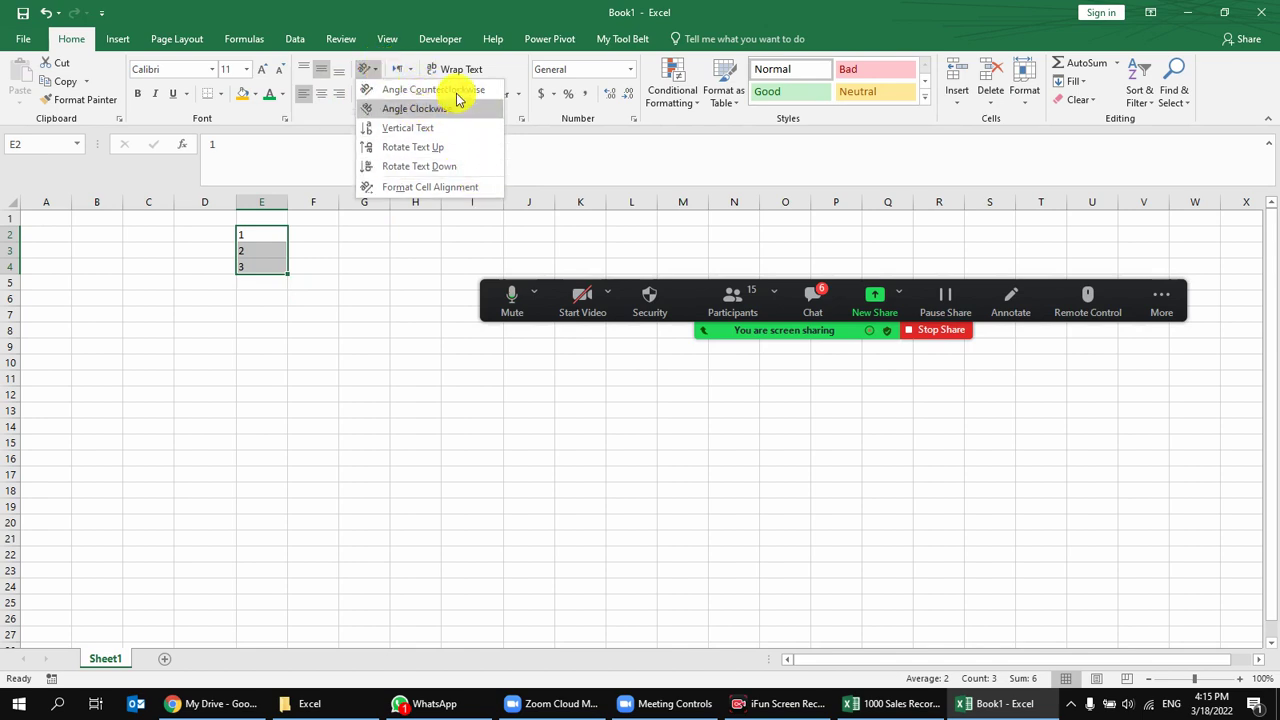
click(519, 10)
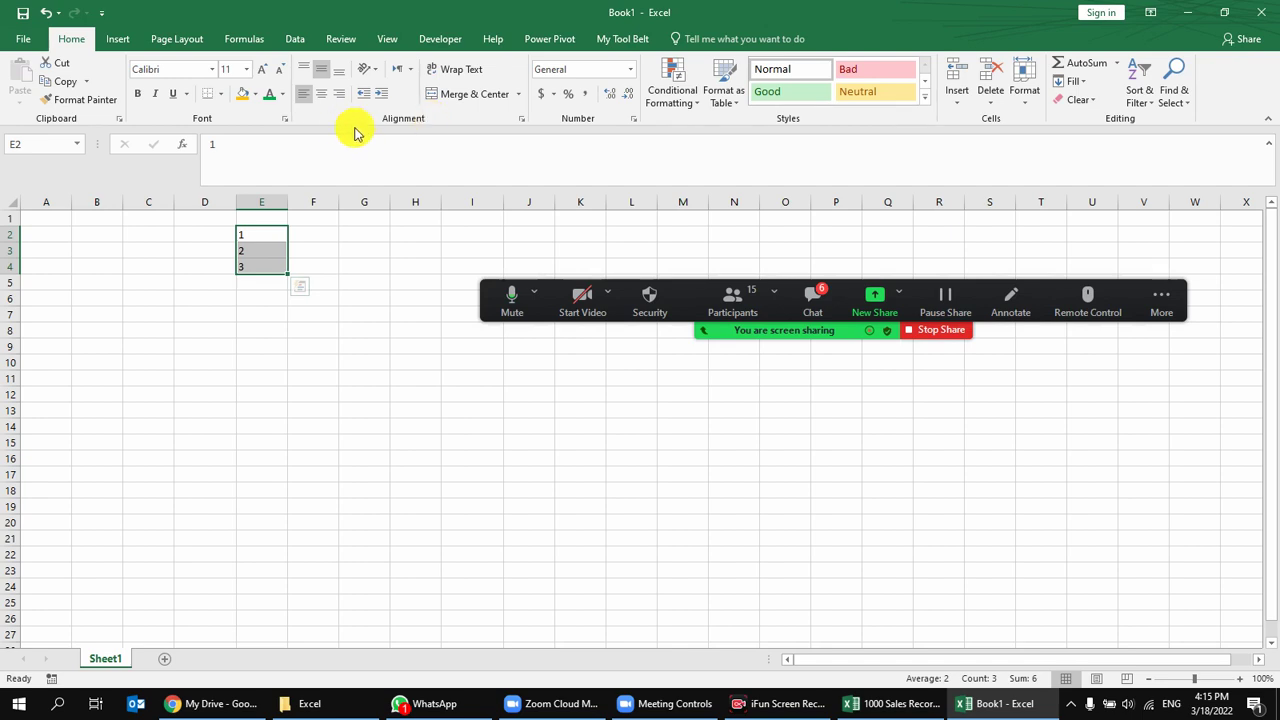
click(413, 71)
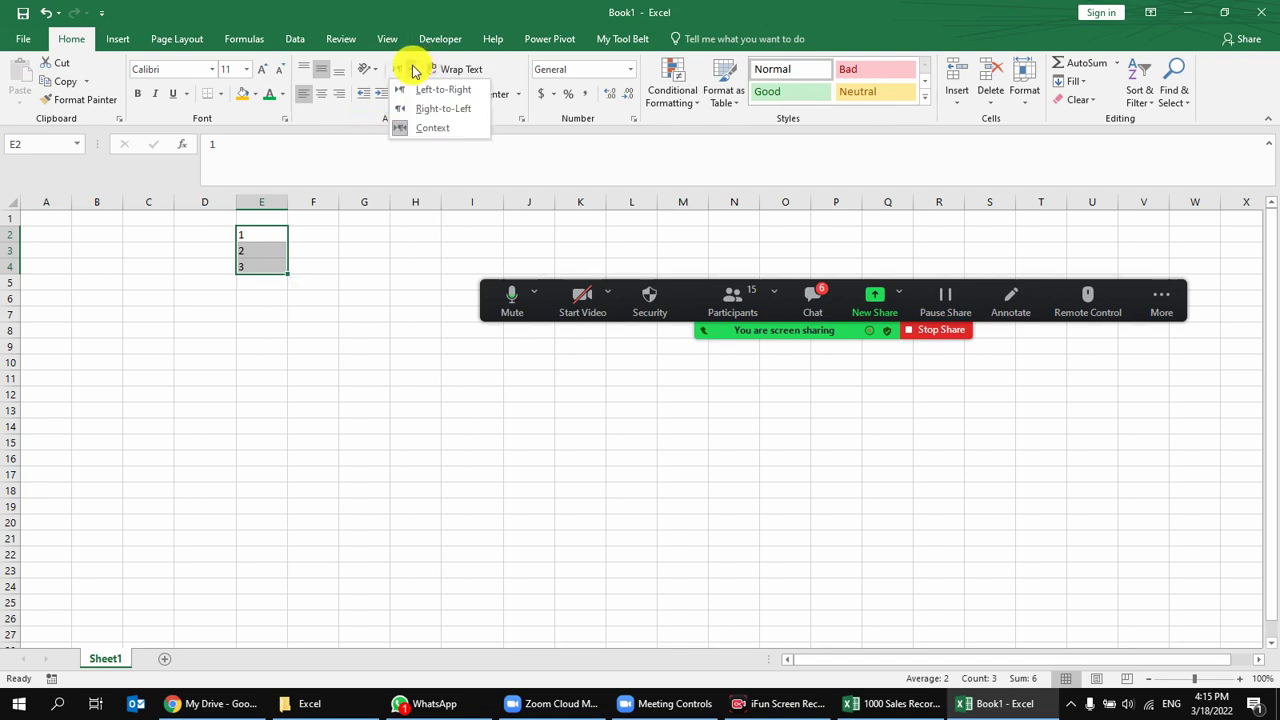
click(377, 264)
click(412, 72)
click(337, 277)
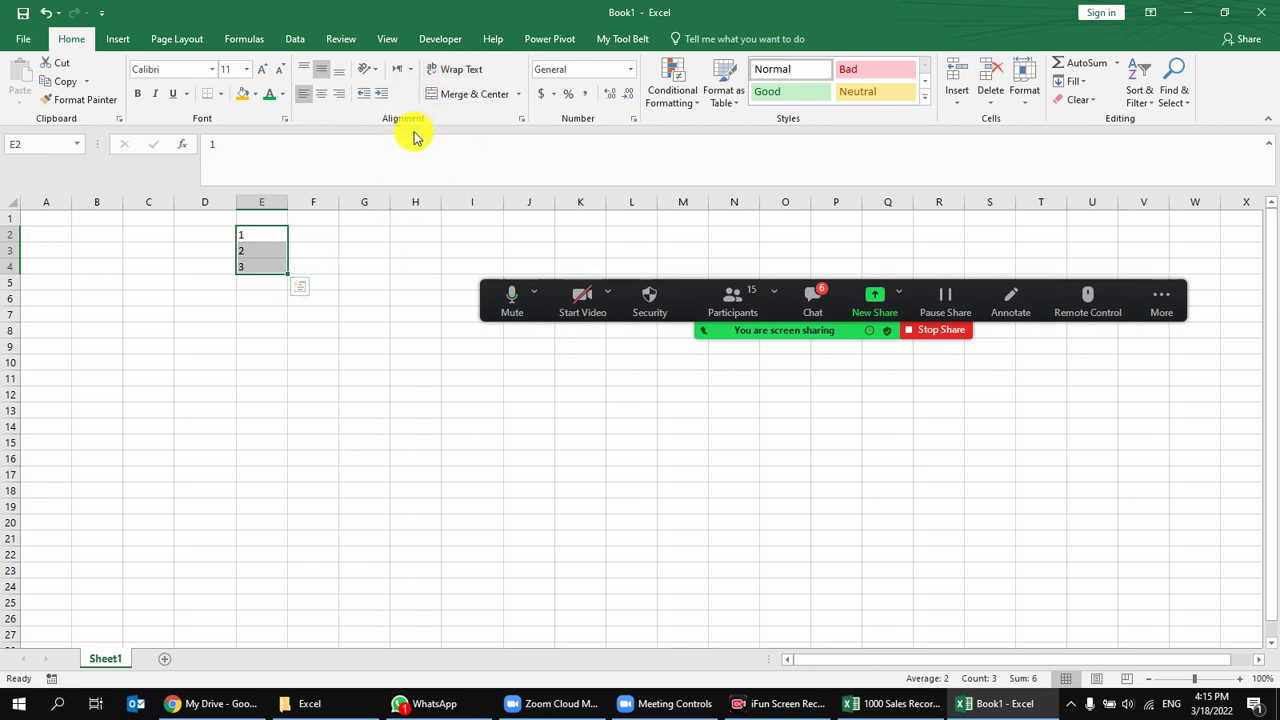
click(456, 72)
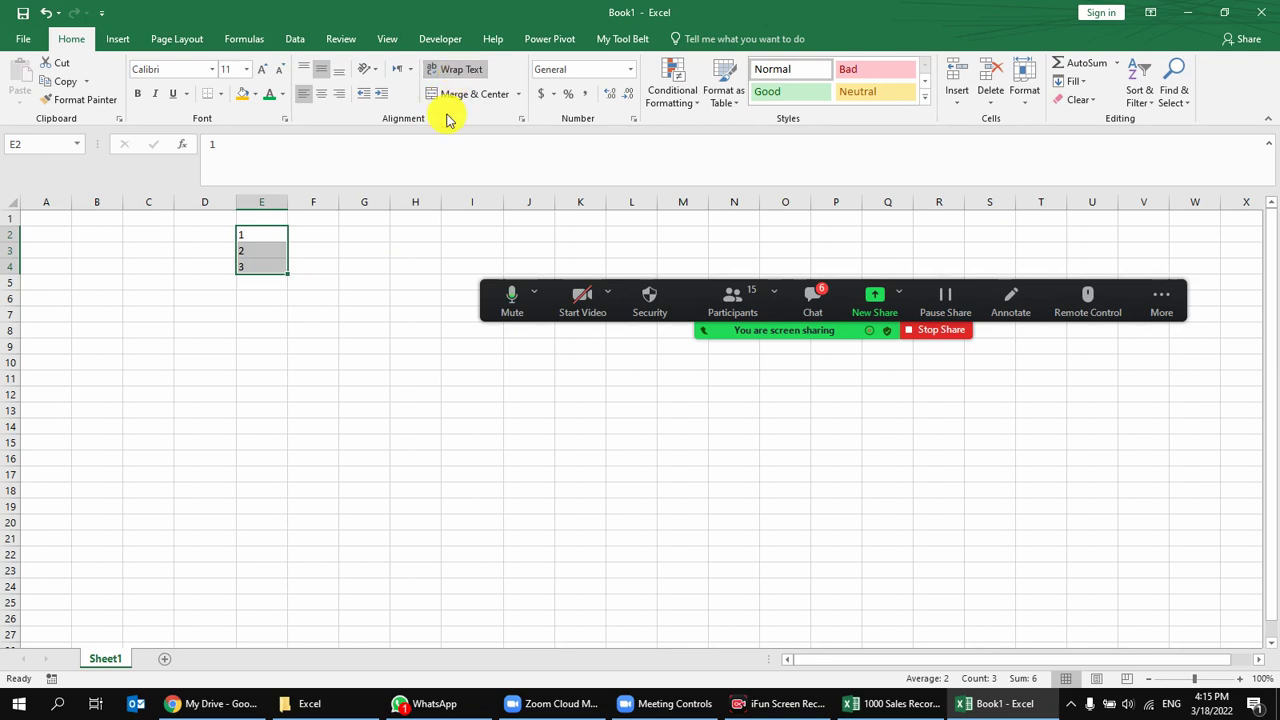
click(342, 360)
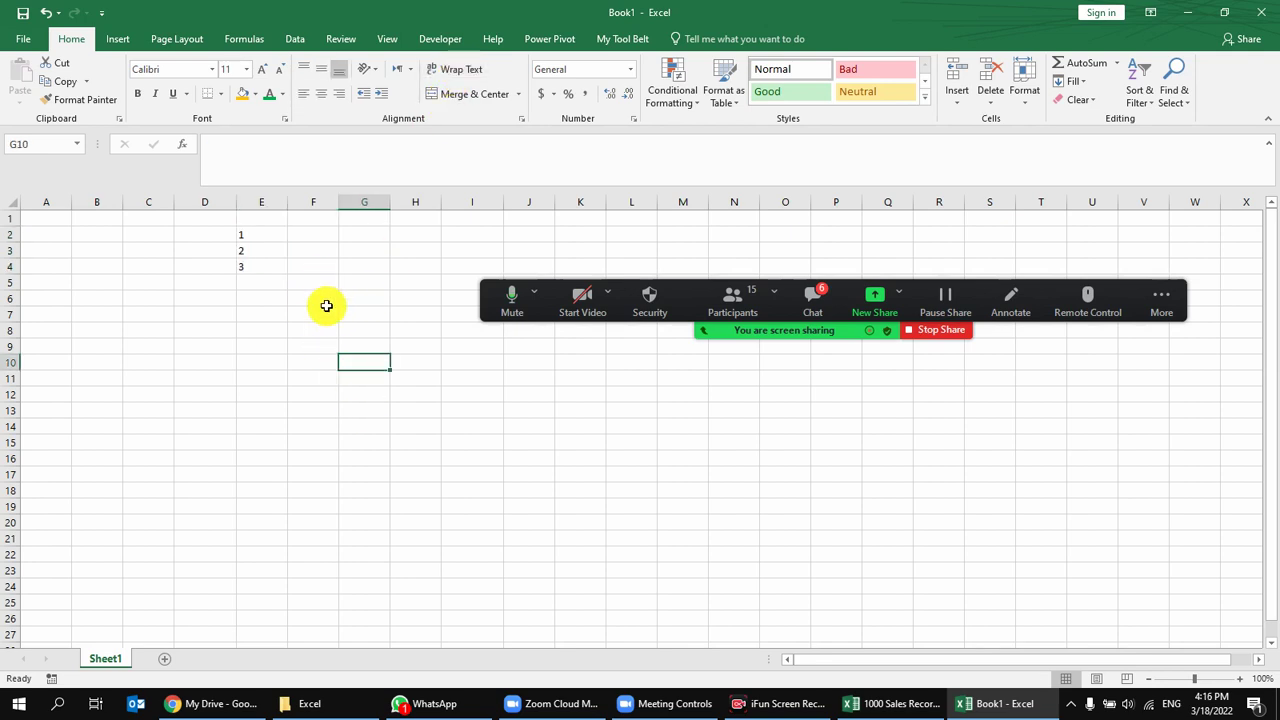
Enter the start of a person's name in F7 and another name part in G7.
click(322, 312)
text(mohamed tahseen)
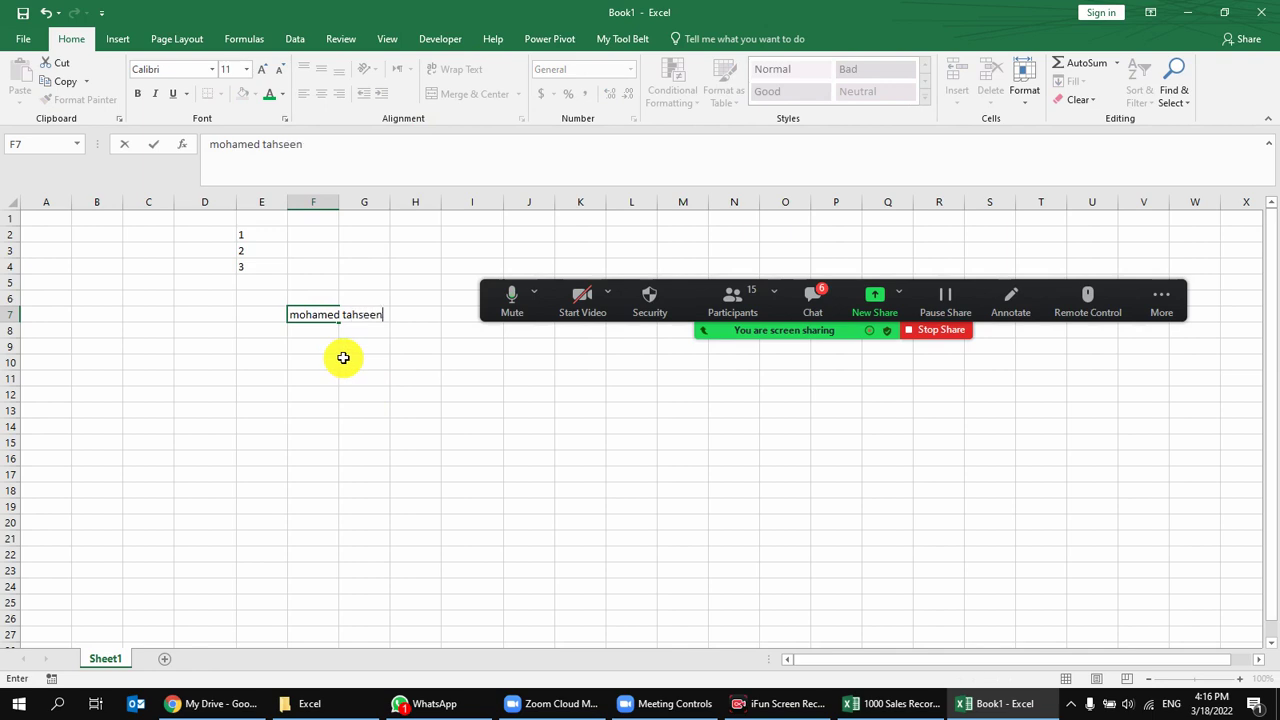
key(Return)
click(384, 318)
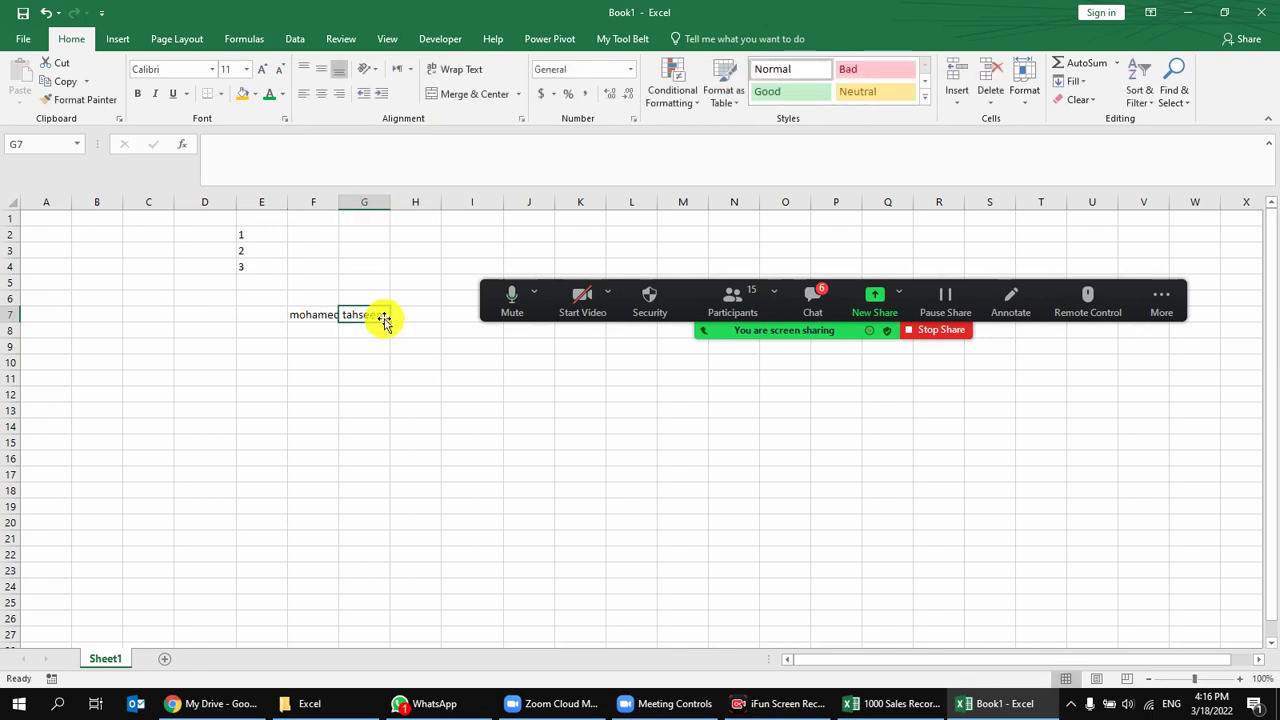
text(ahmed)
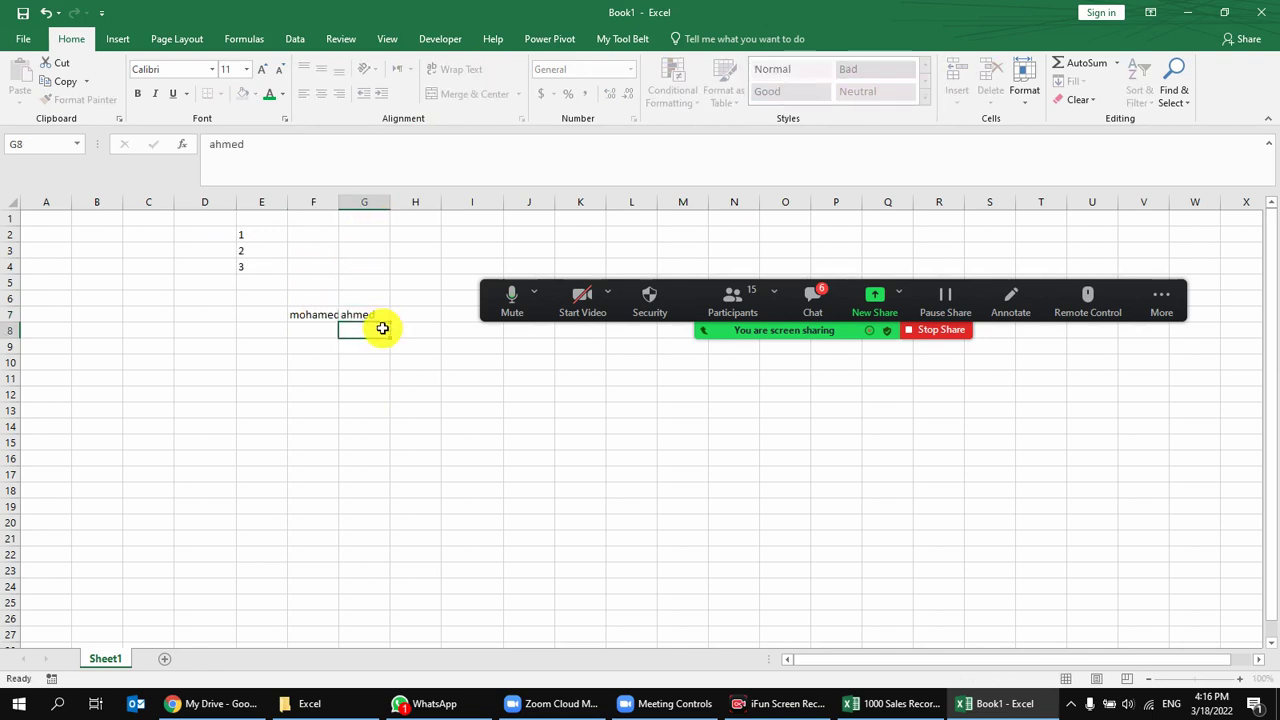
key(Return)
Wrap F7's text and widen column F.
click(320, 316)
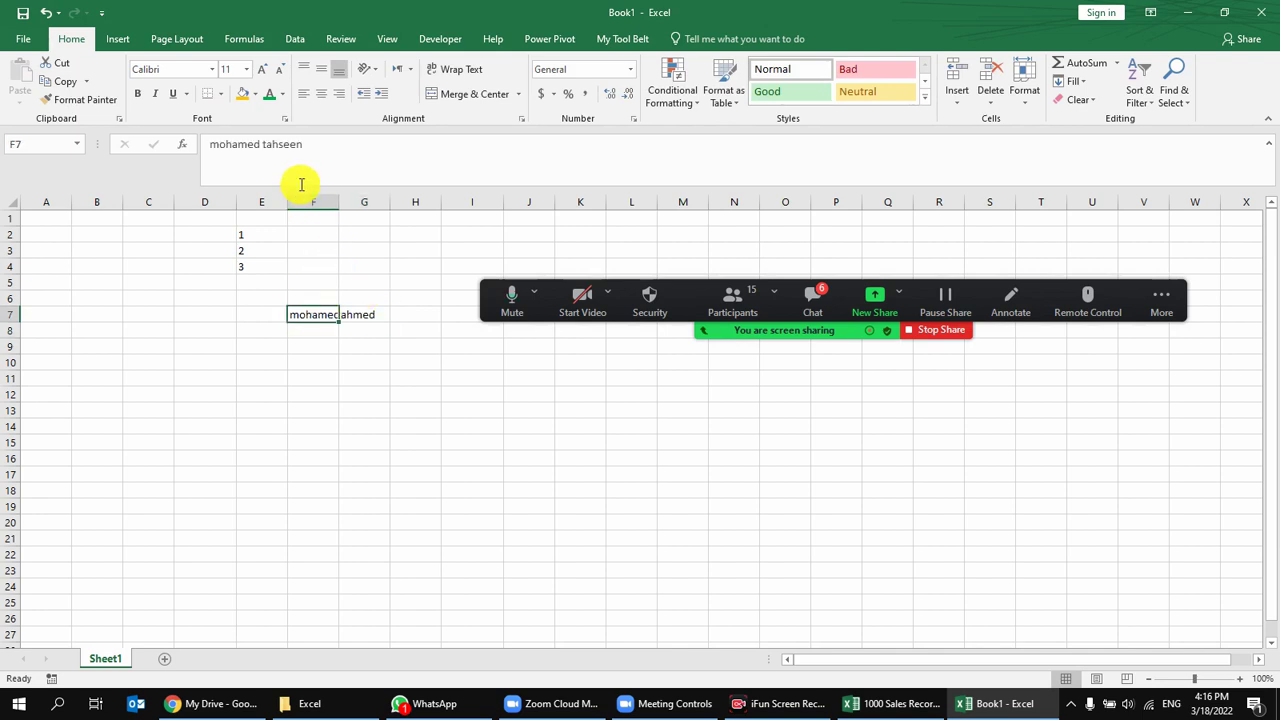
drag(248, 144, 314, 251)
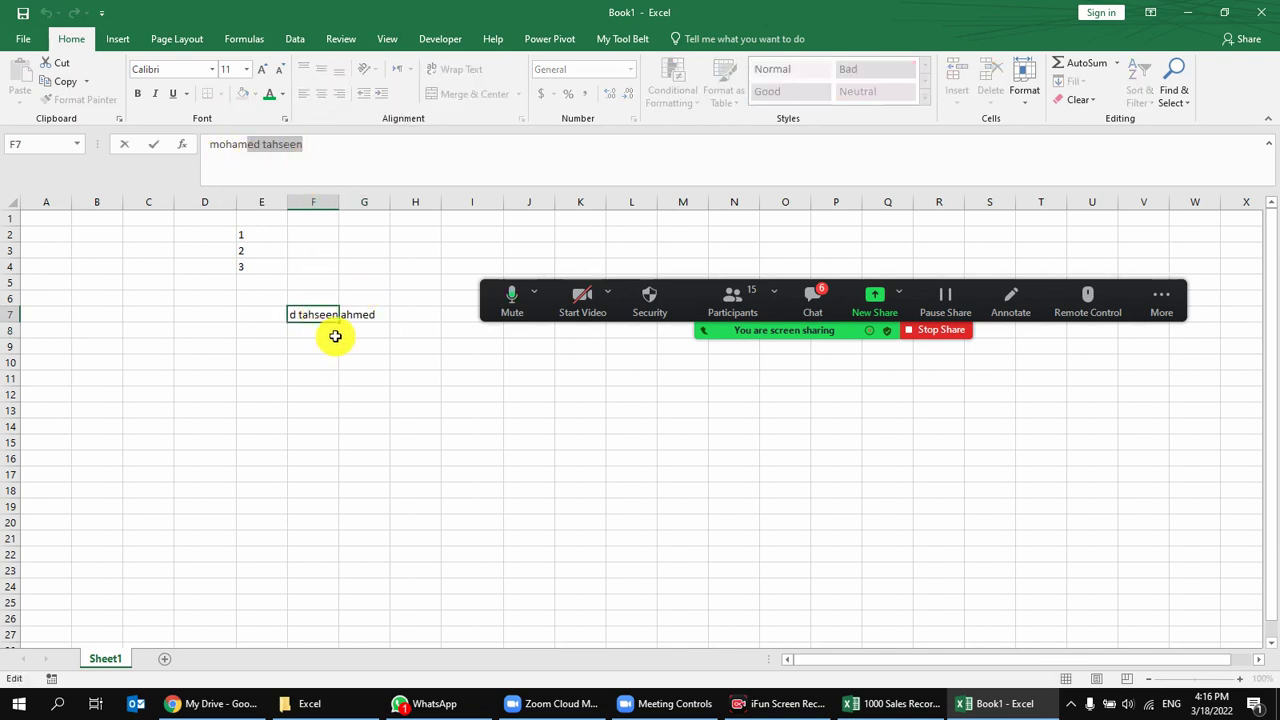
key(Escape)
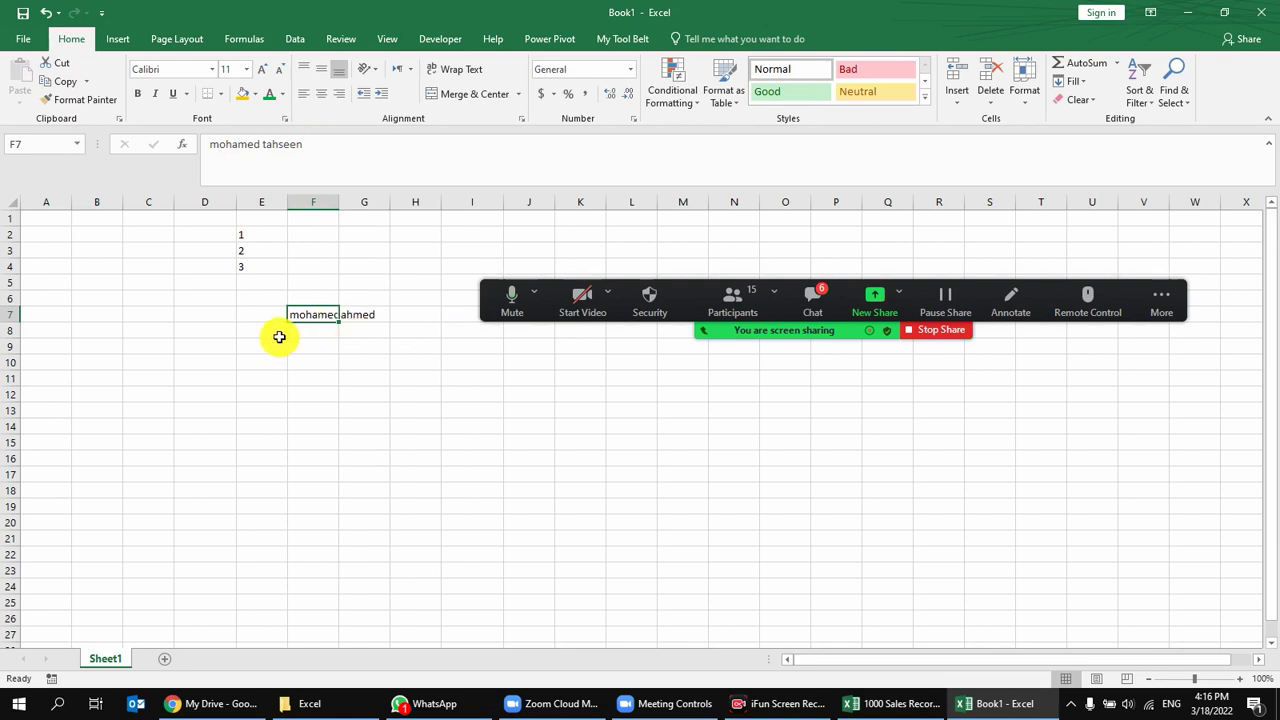
click(463, 72)
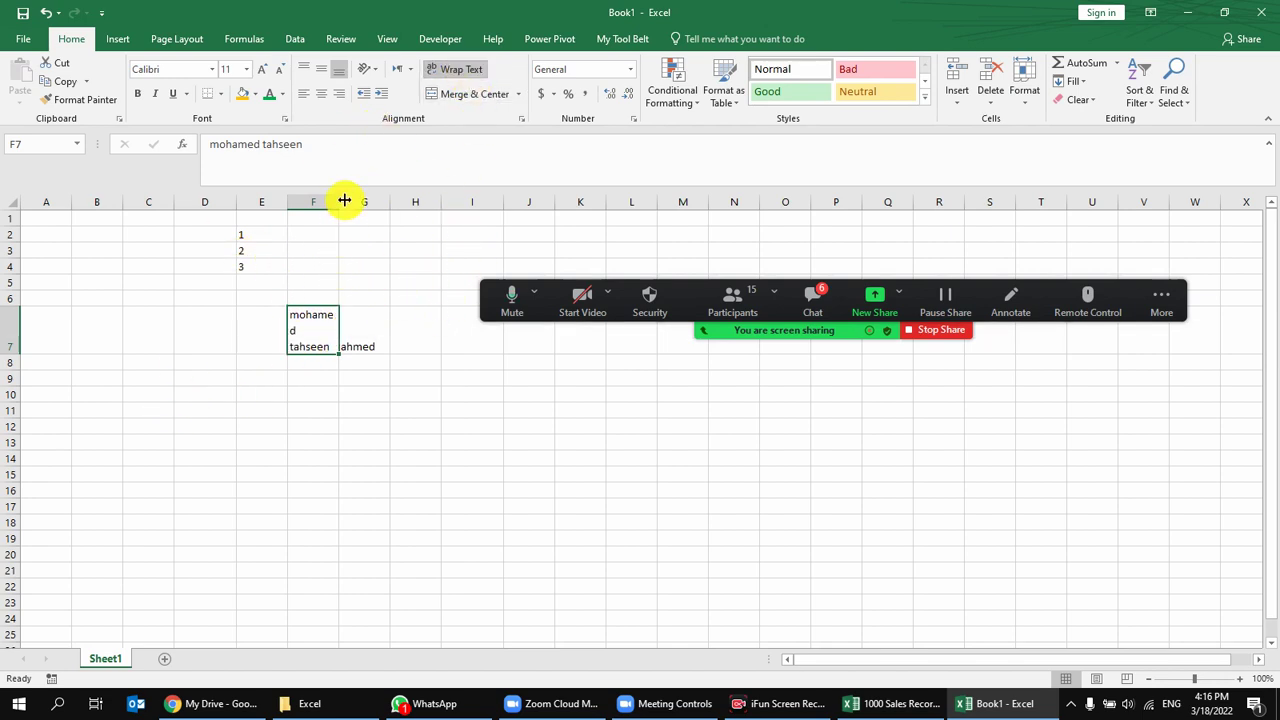
drag(340, 202, 352, 202)
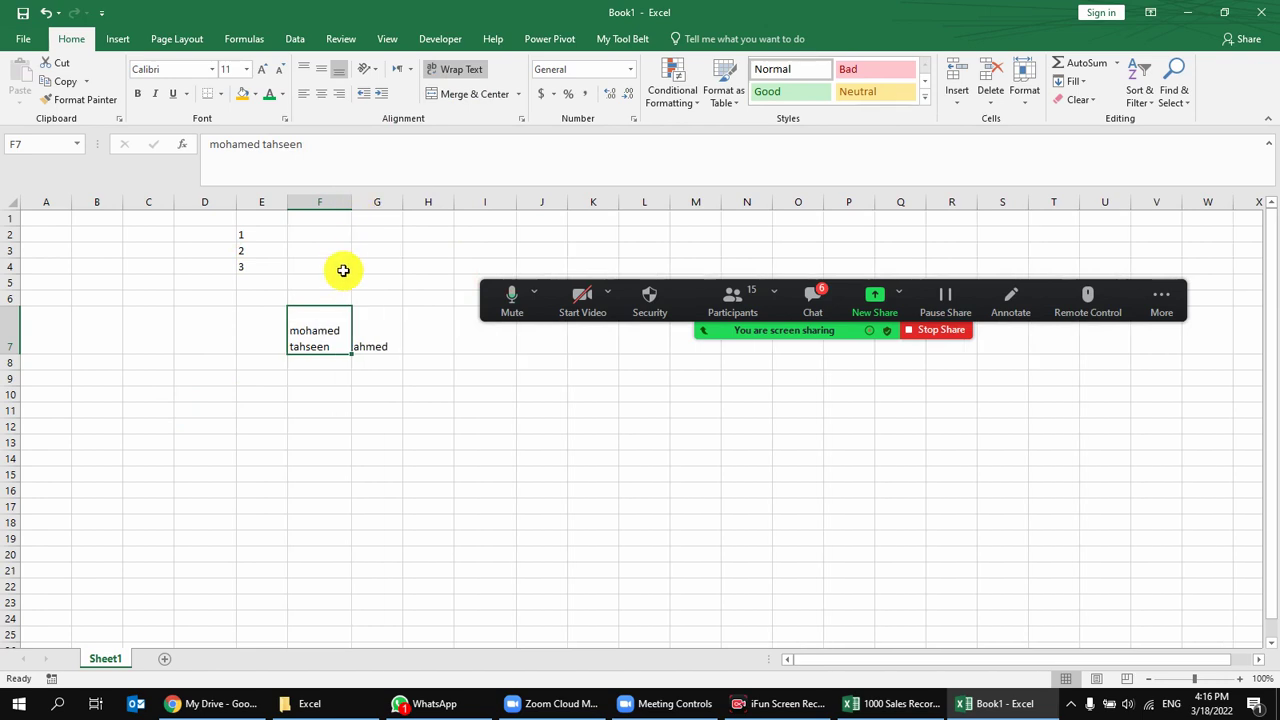
Merge & Center F7:G7, accepting the warning to keep only the upper-left value.
click(372, 333)
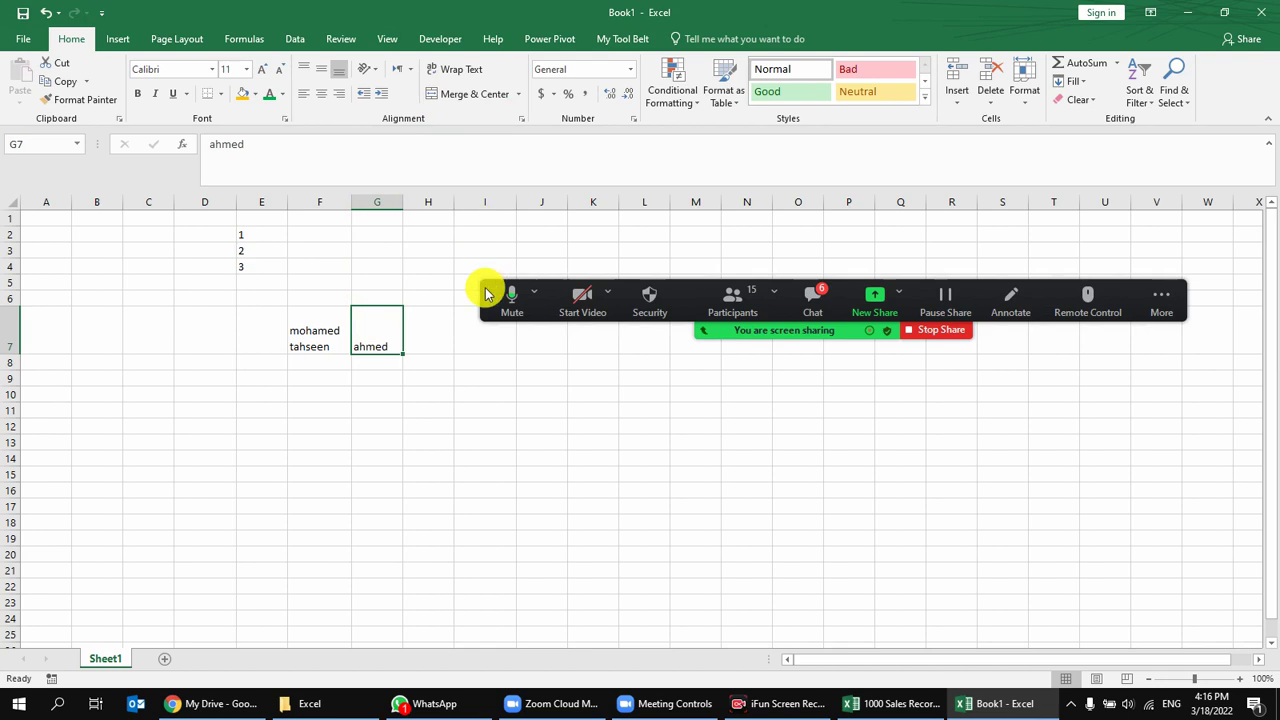
drag(306, 337, 403, 323)
click(338, 325)
click(261, 474)
drag(315, 340, 366, 323)
click(469, 93)
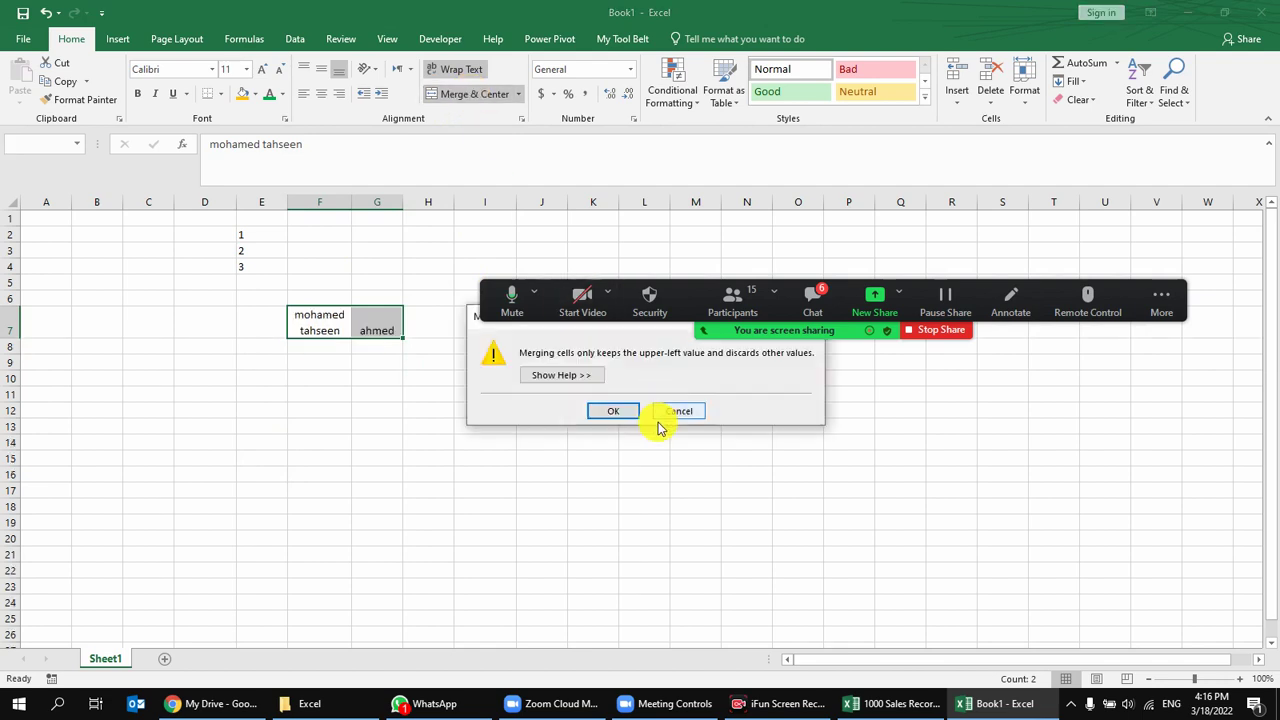
click(608, 411)
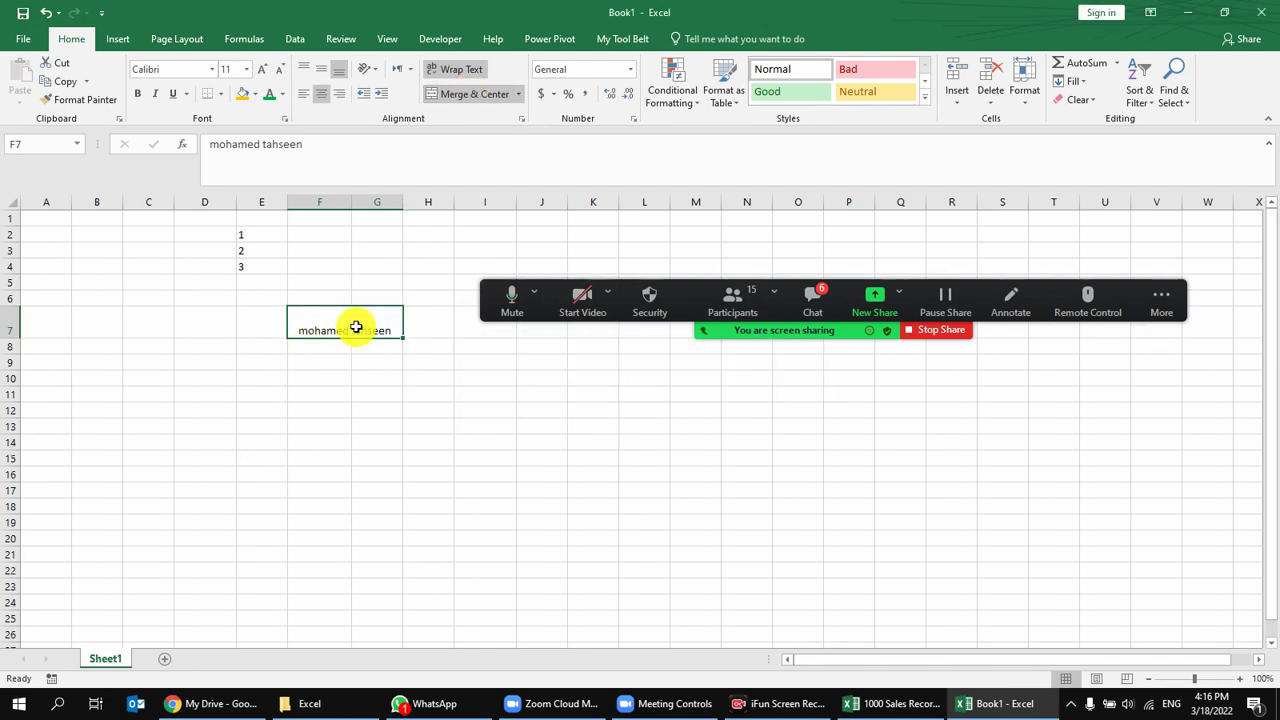
drag(326, 295, 336, 324)
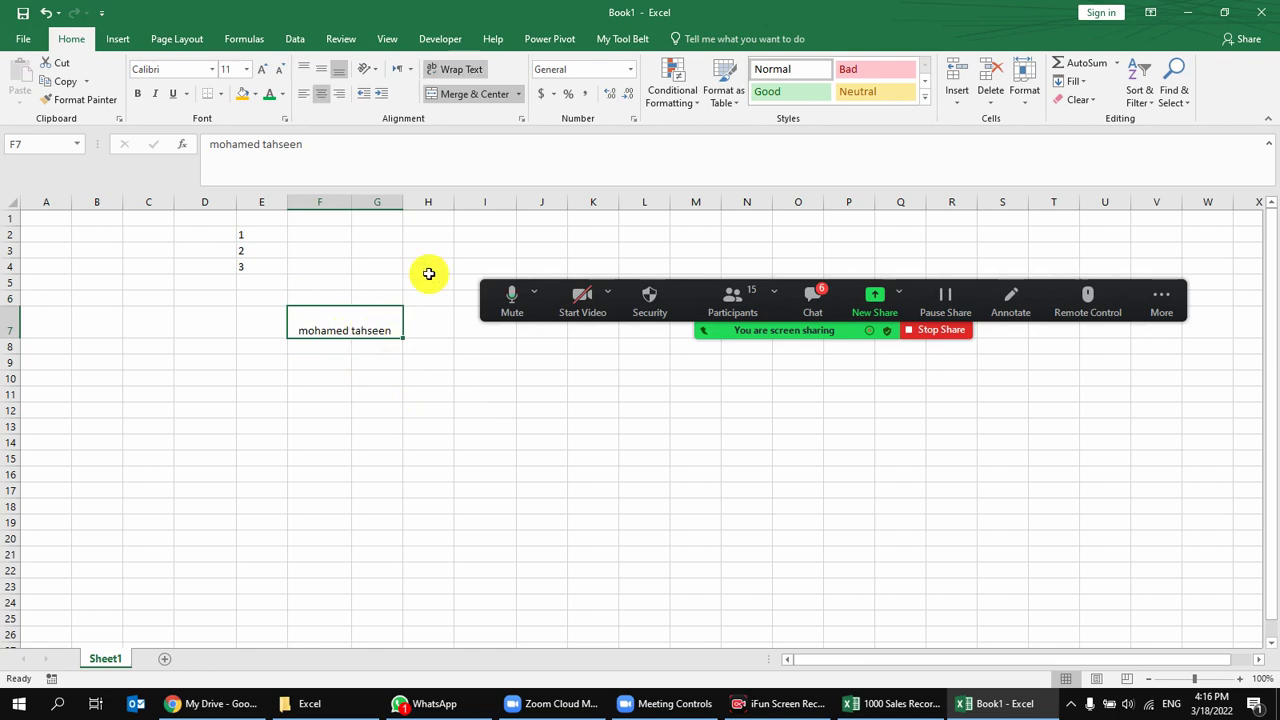
click(736, 300)
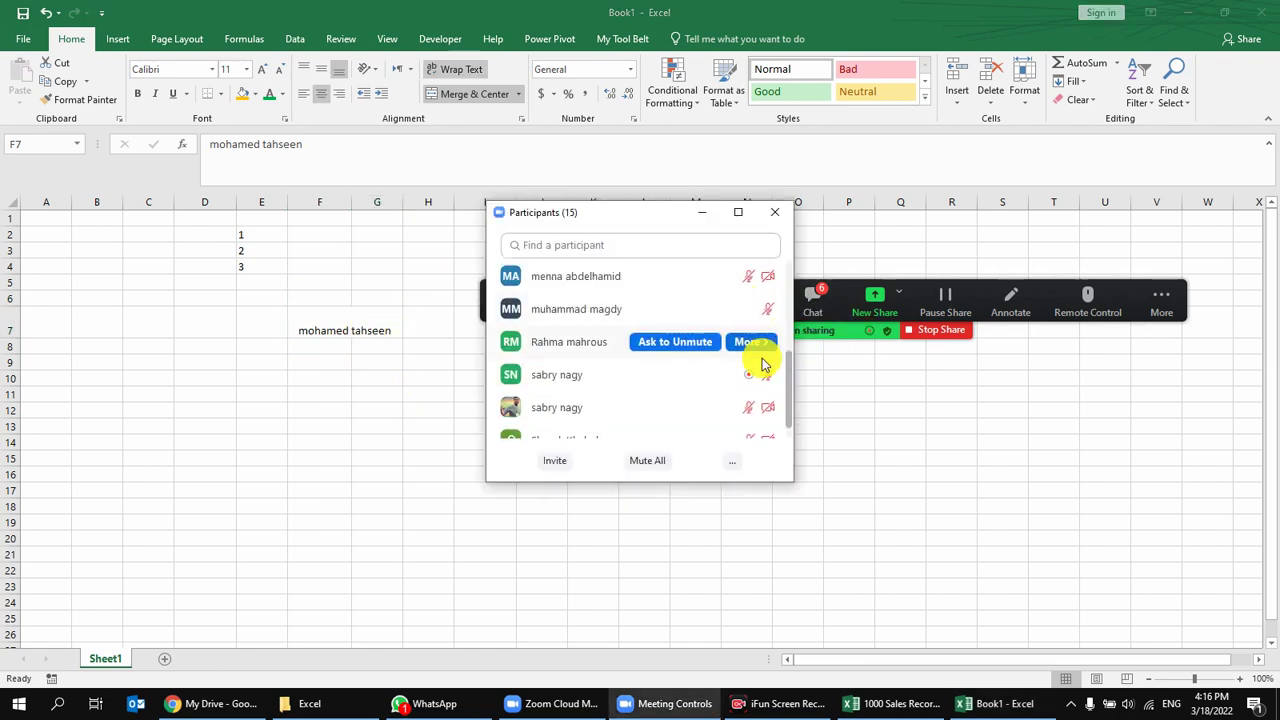
scroll(740, 390, up, 5)
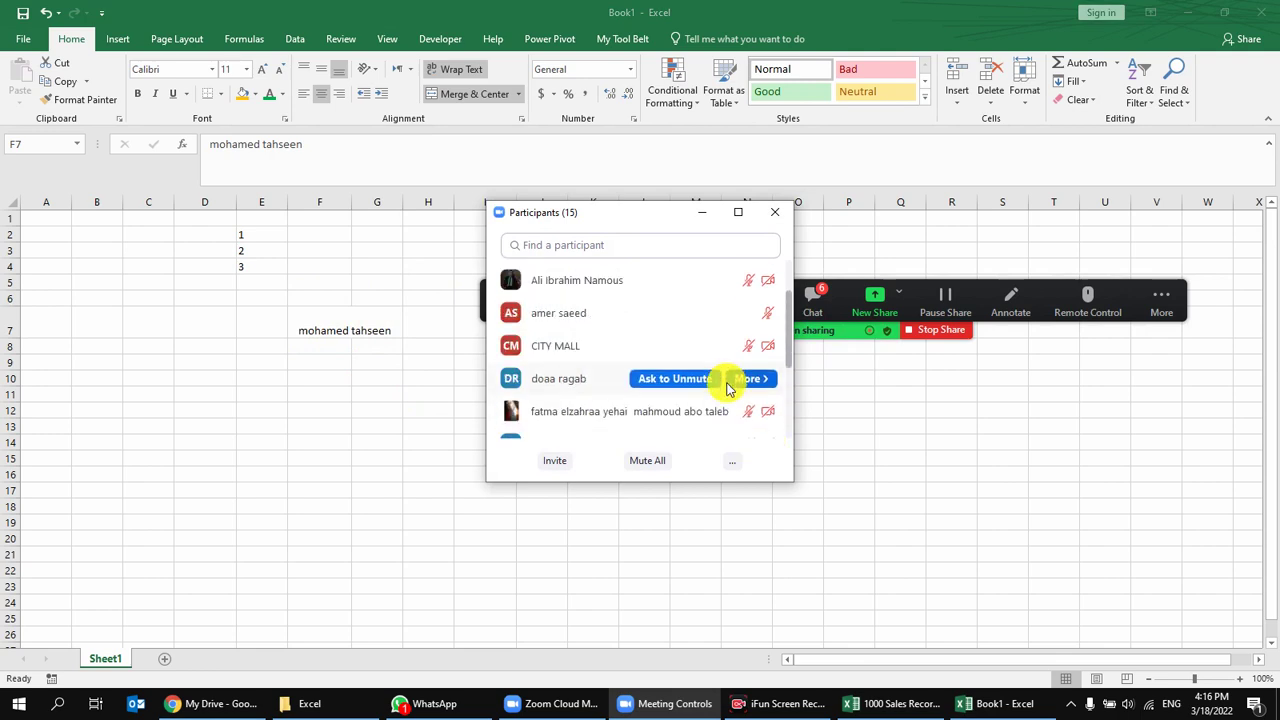
click(774, 212)
click(340, 330)
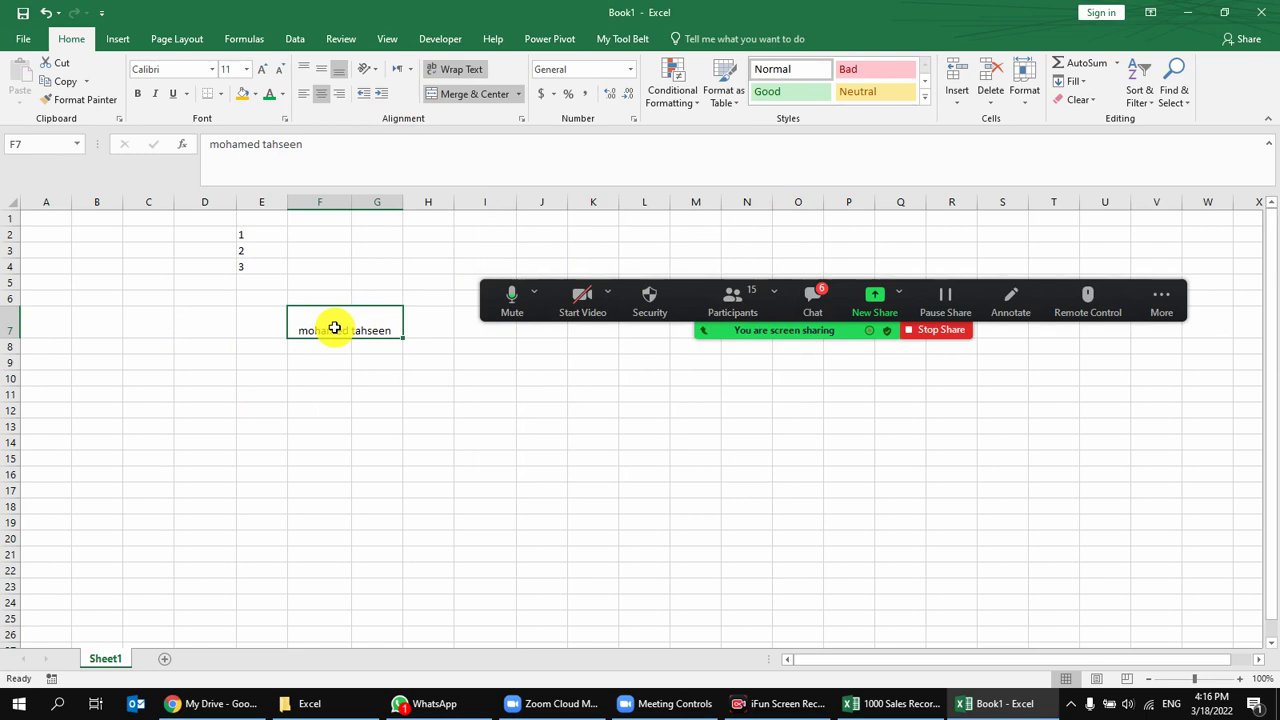
Middle-align the name in row 7 and split the merged F7:G7 cell.
click(323, 69)
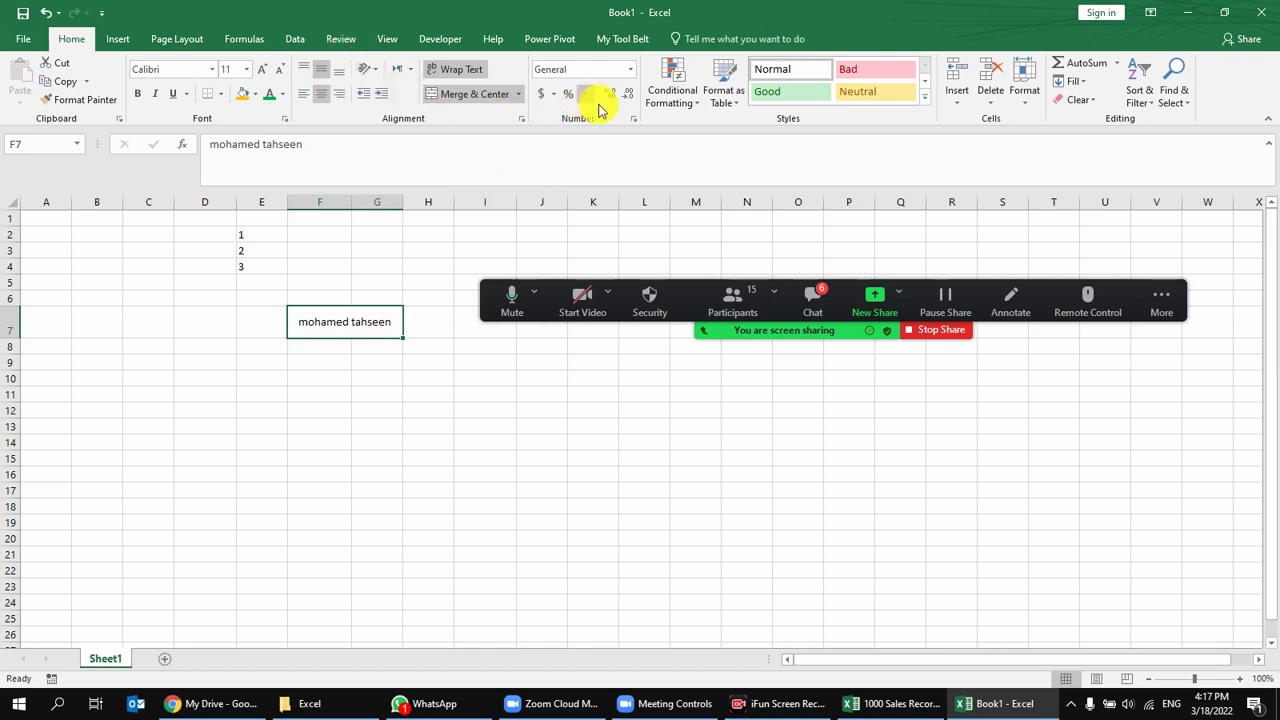
key(ctrl+z)
click(421, 358)
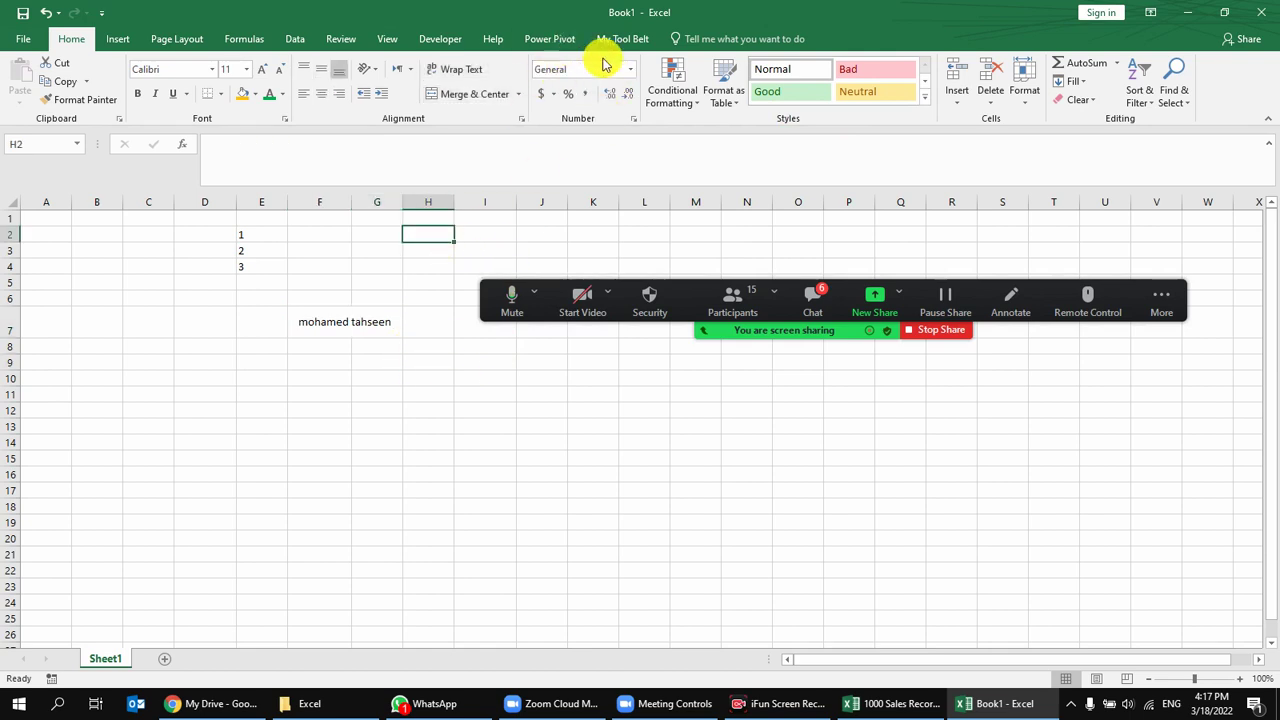
Select E2 and view the Number Format list without changing it.
click(254, 240)
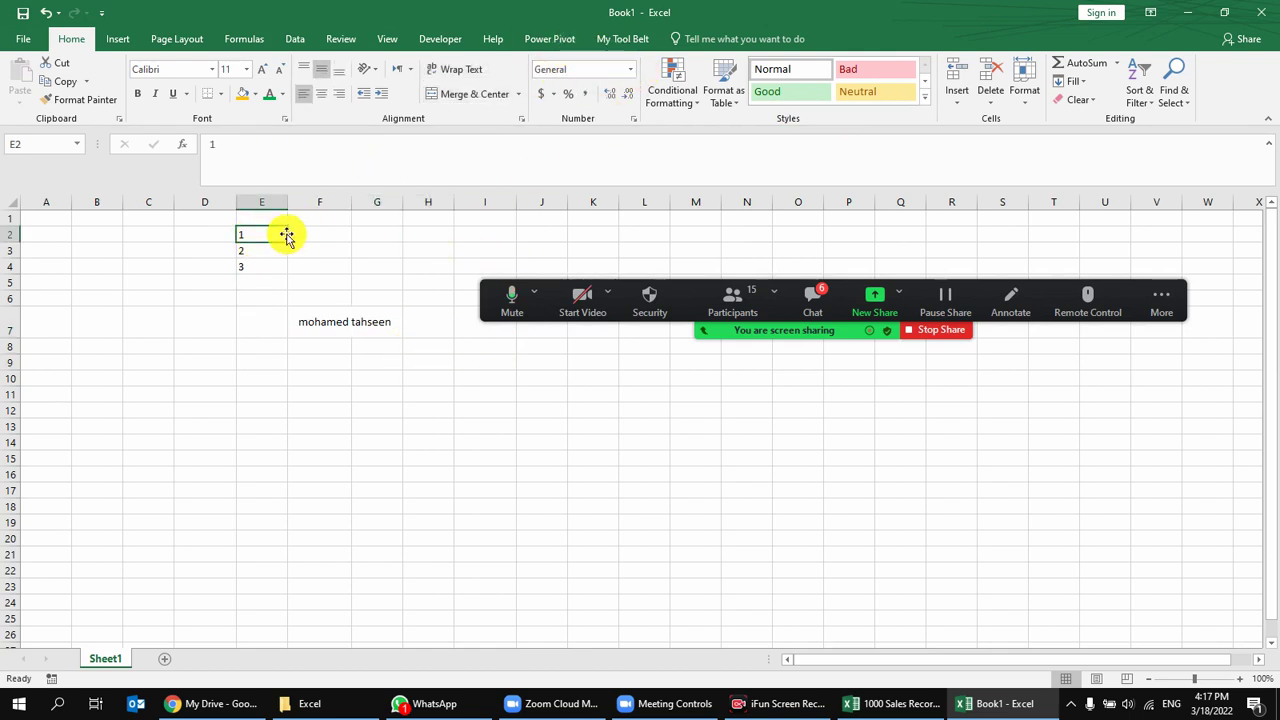
click(631, 70)
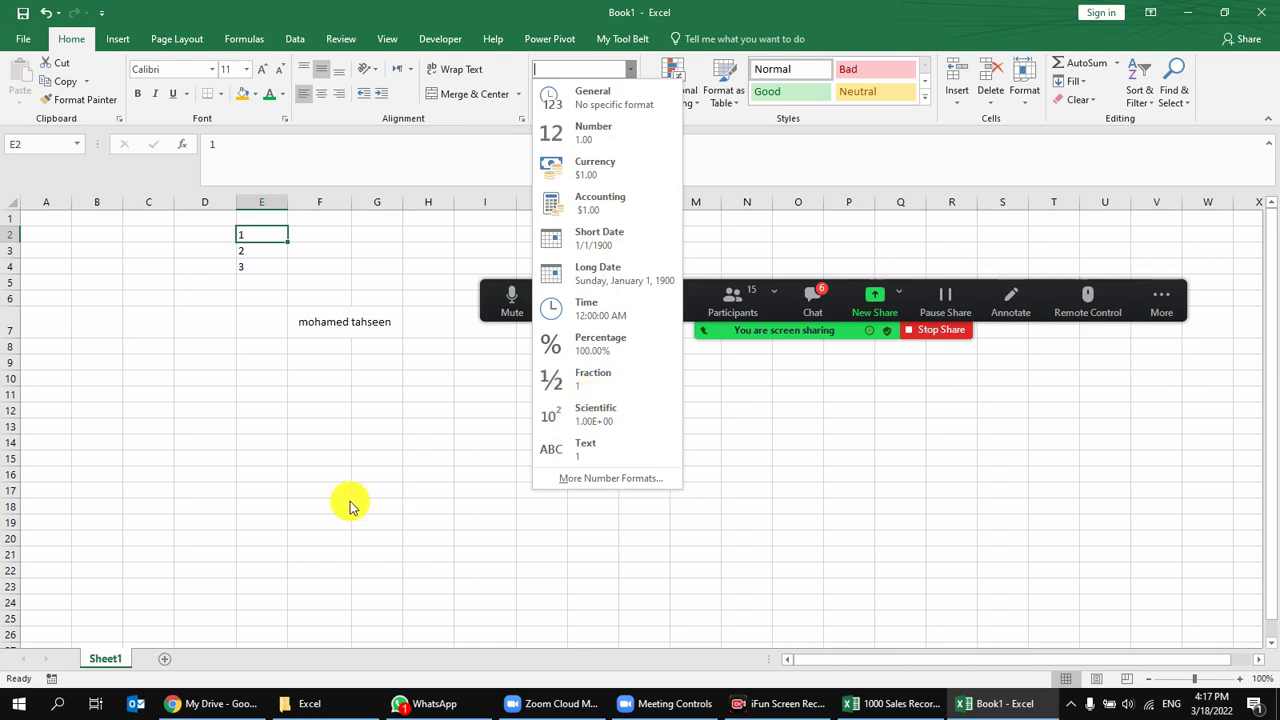
click(327, 364)
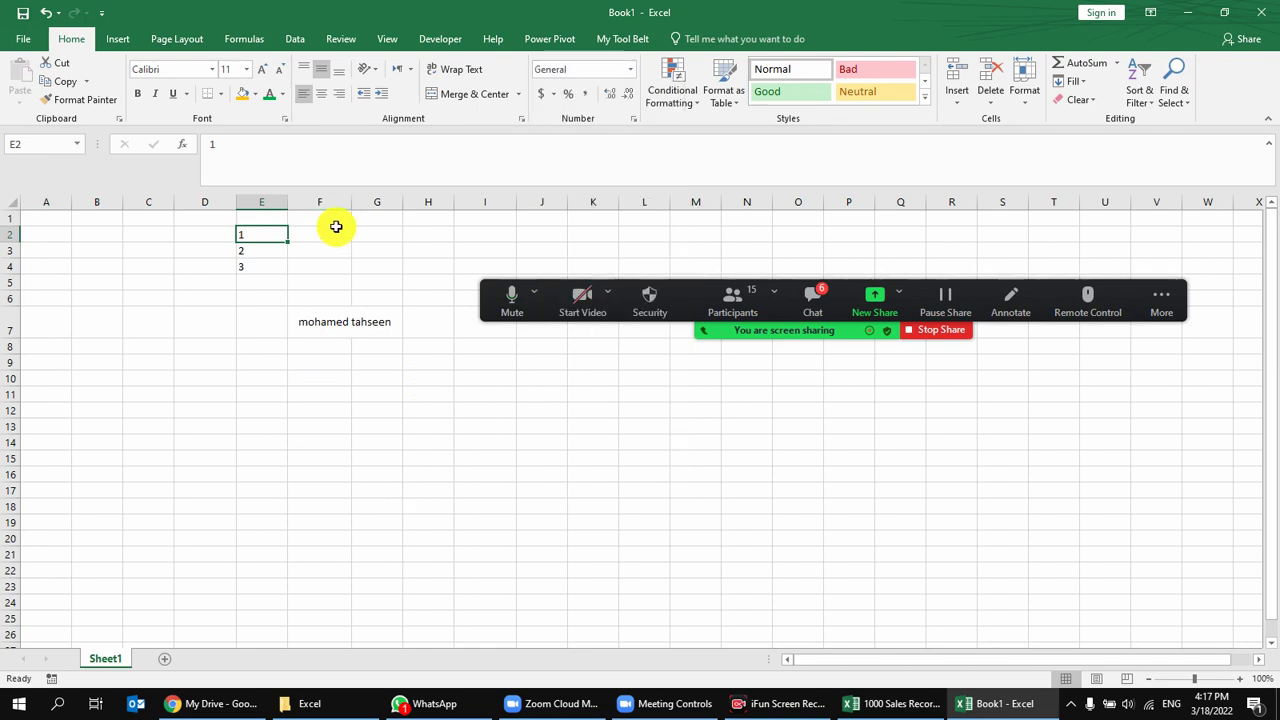
click(260, 268)
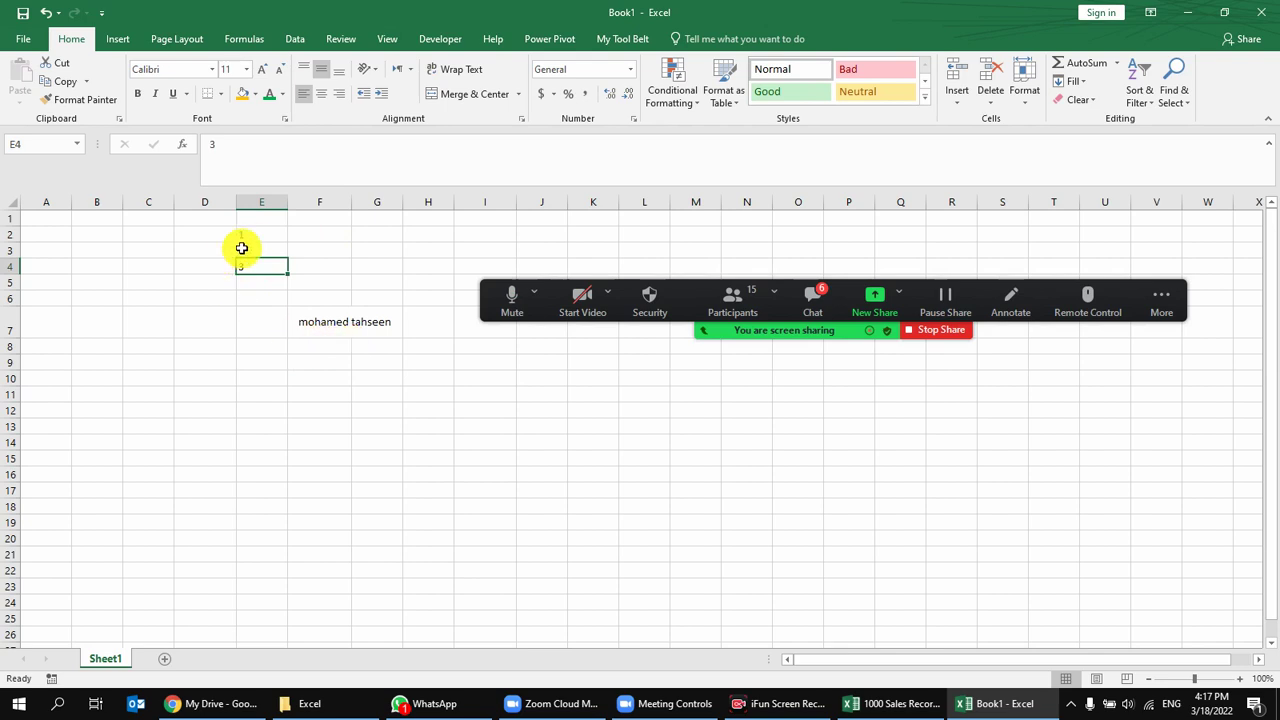
drag(255, 236, 268, 269)
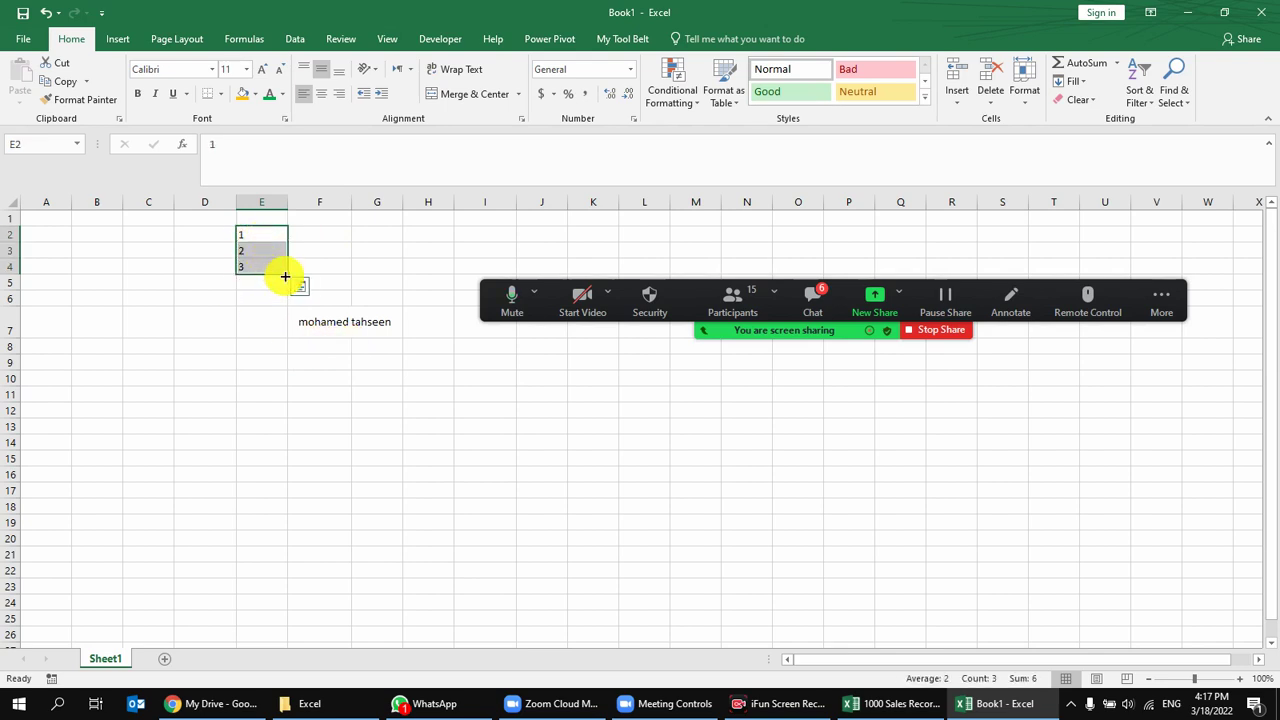
click(368, 346)
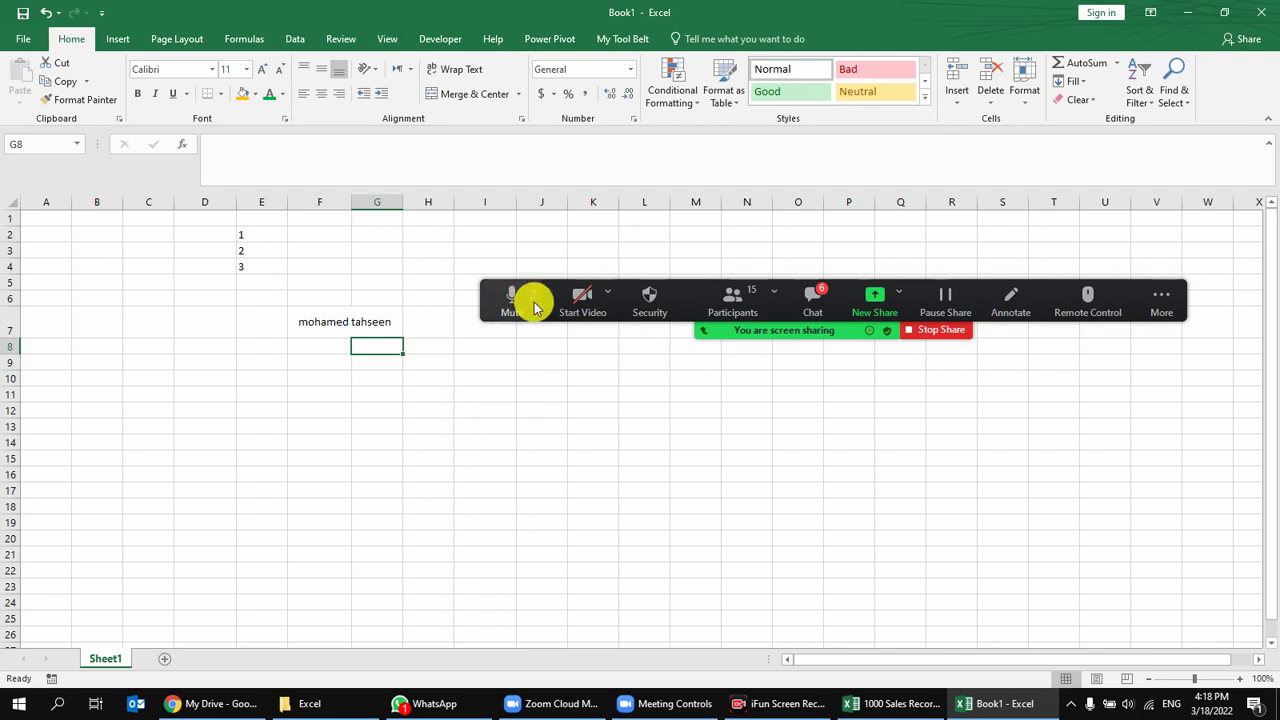
click(394, 394)
click(252, 441)
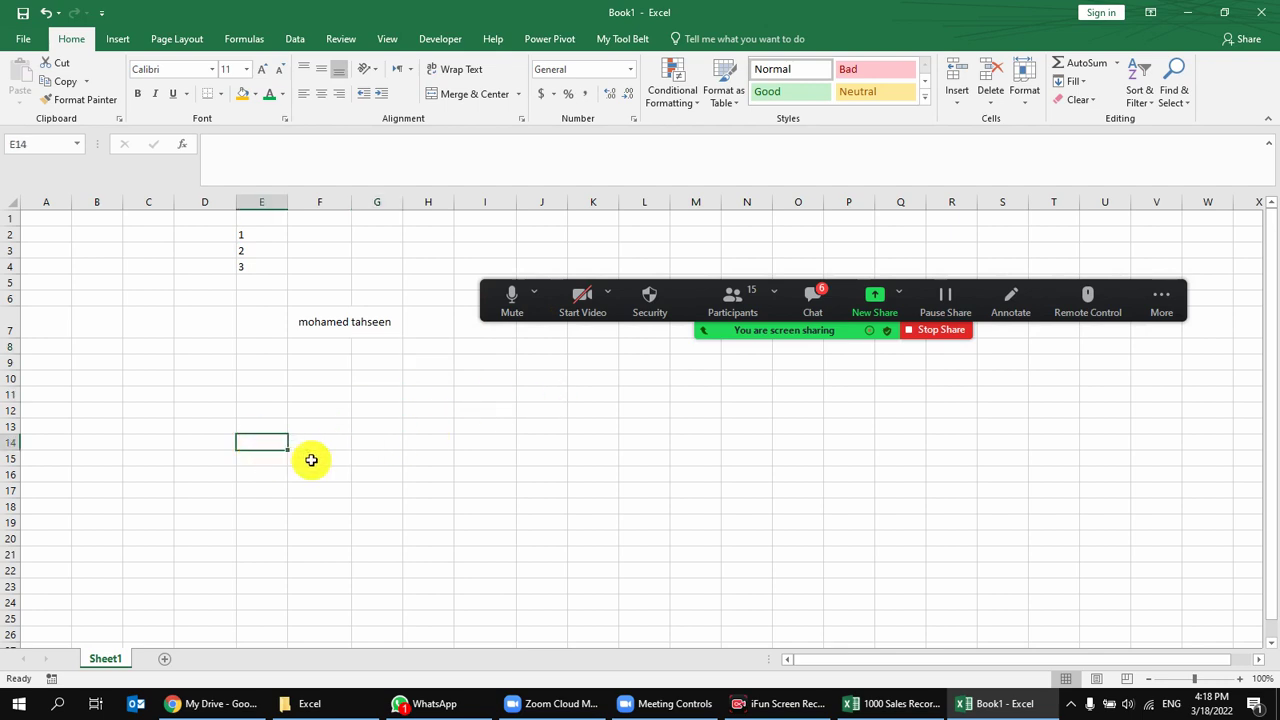
Enter the value 1200000 in cell F11.
click(324, 397)
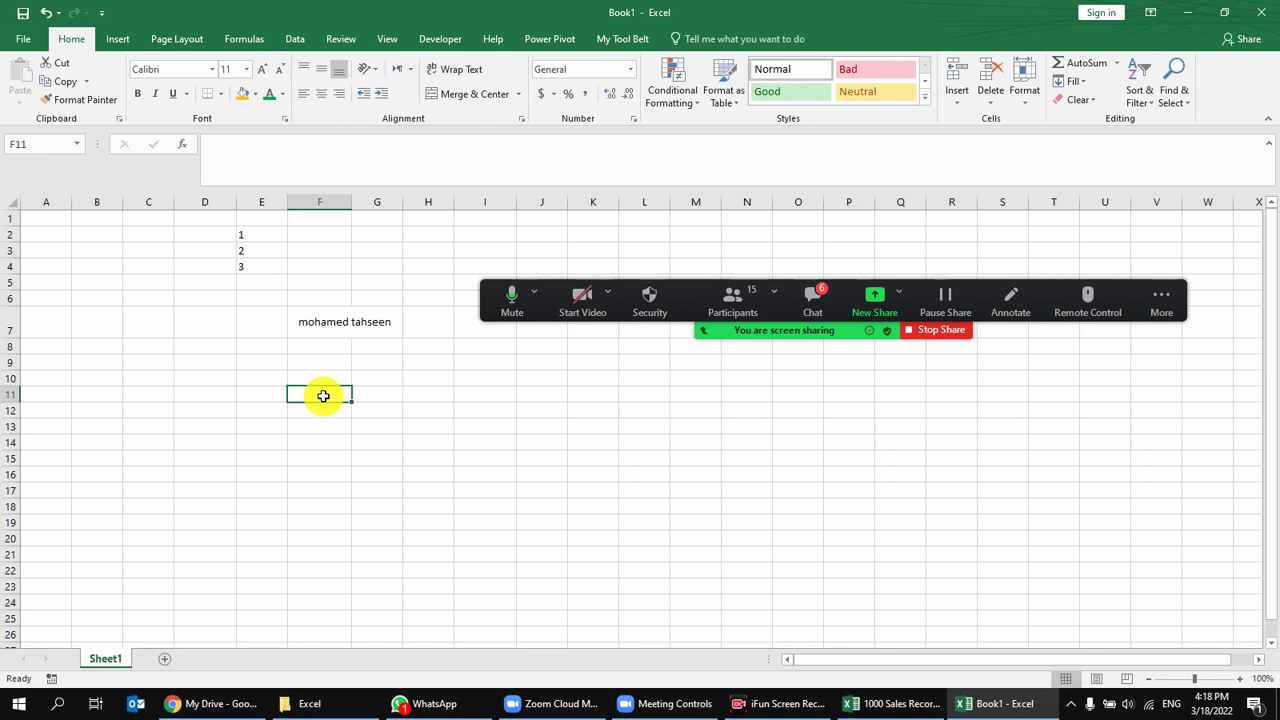
text(01200000)
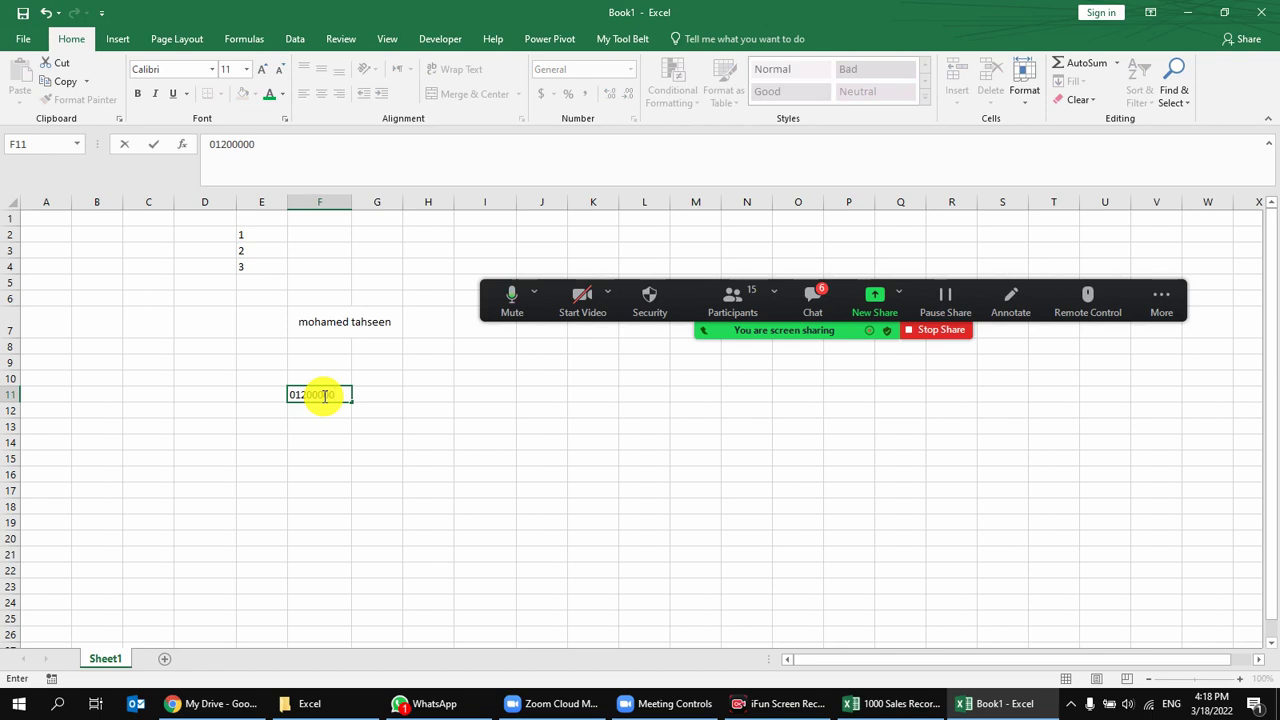
key(Return)
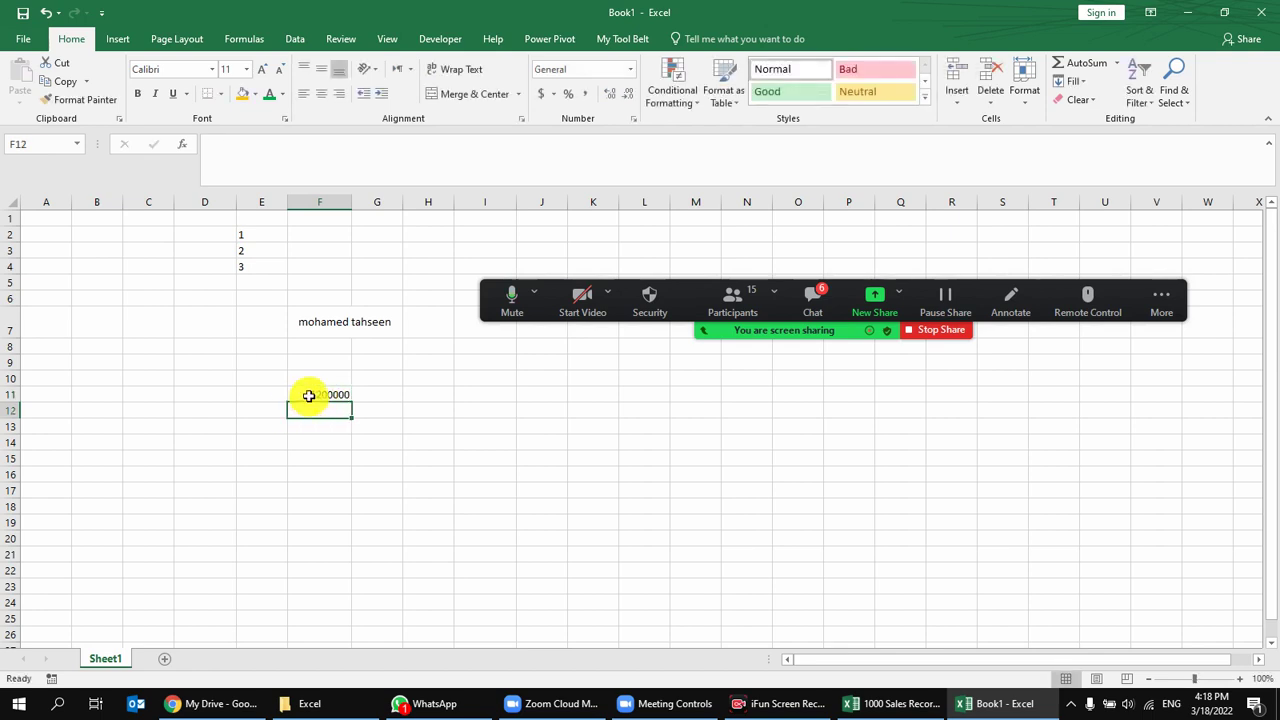
double_click(309, 396)
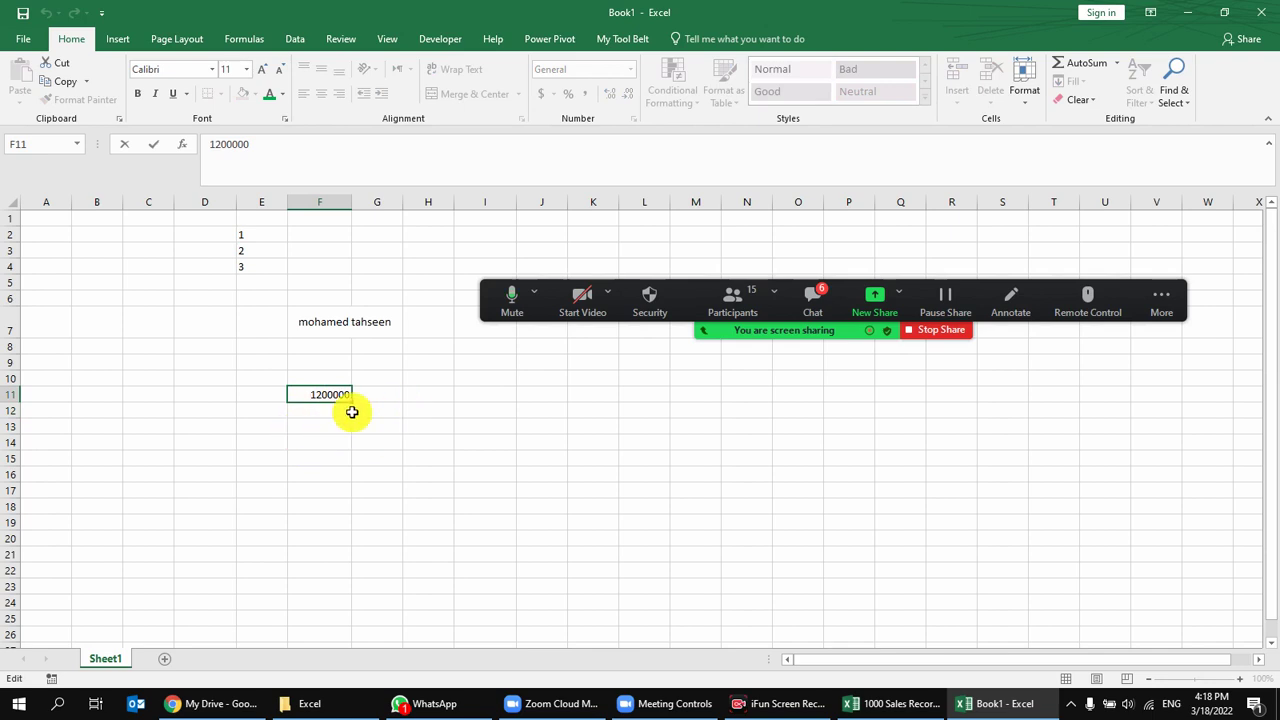
key(Escape)
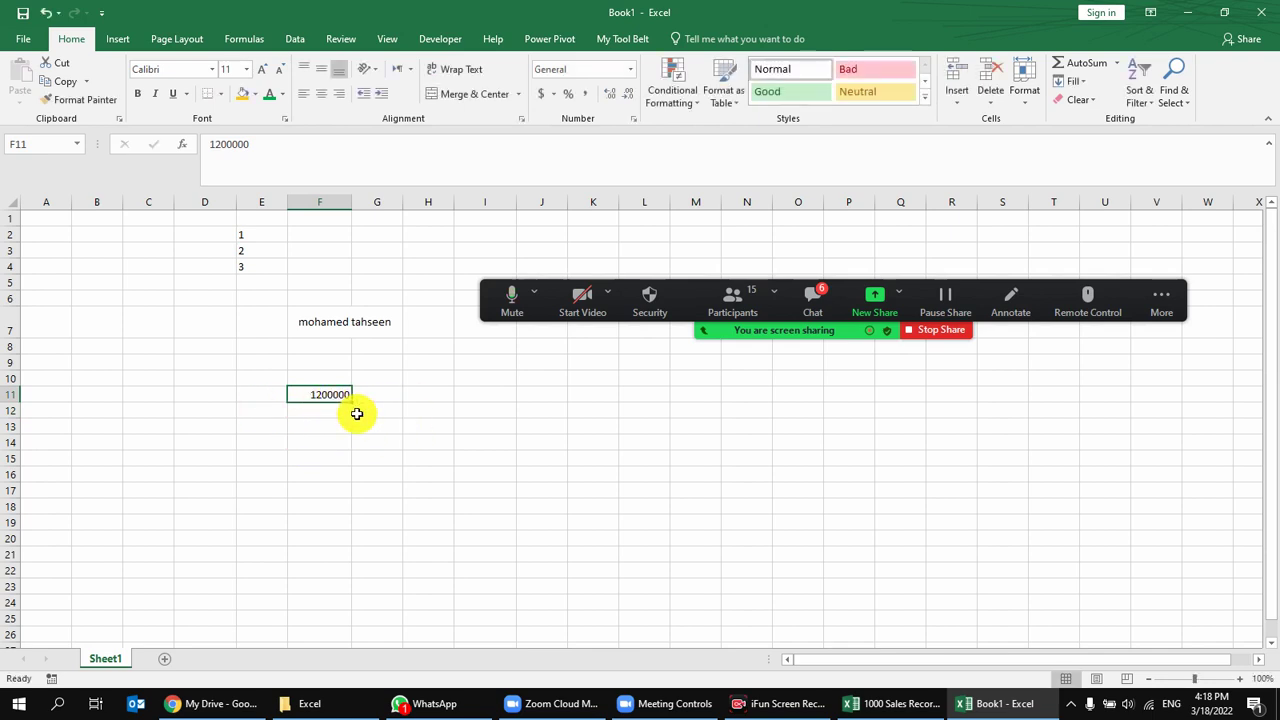
click(336, 414)
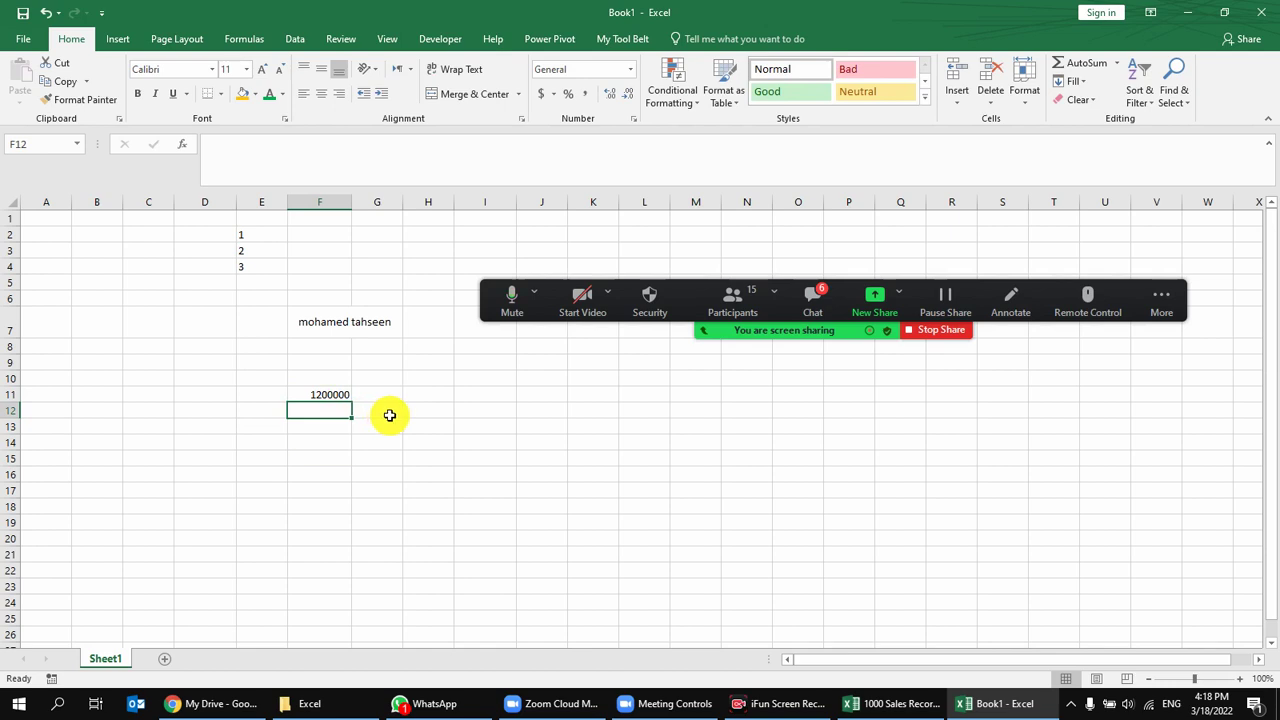
click(333, 393)
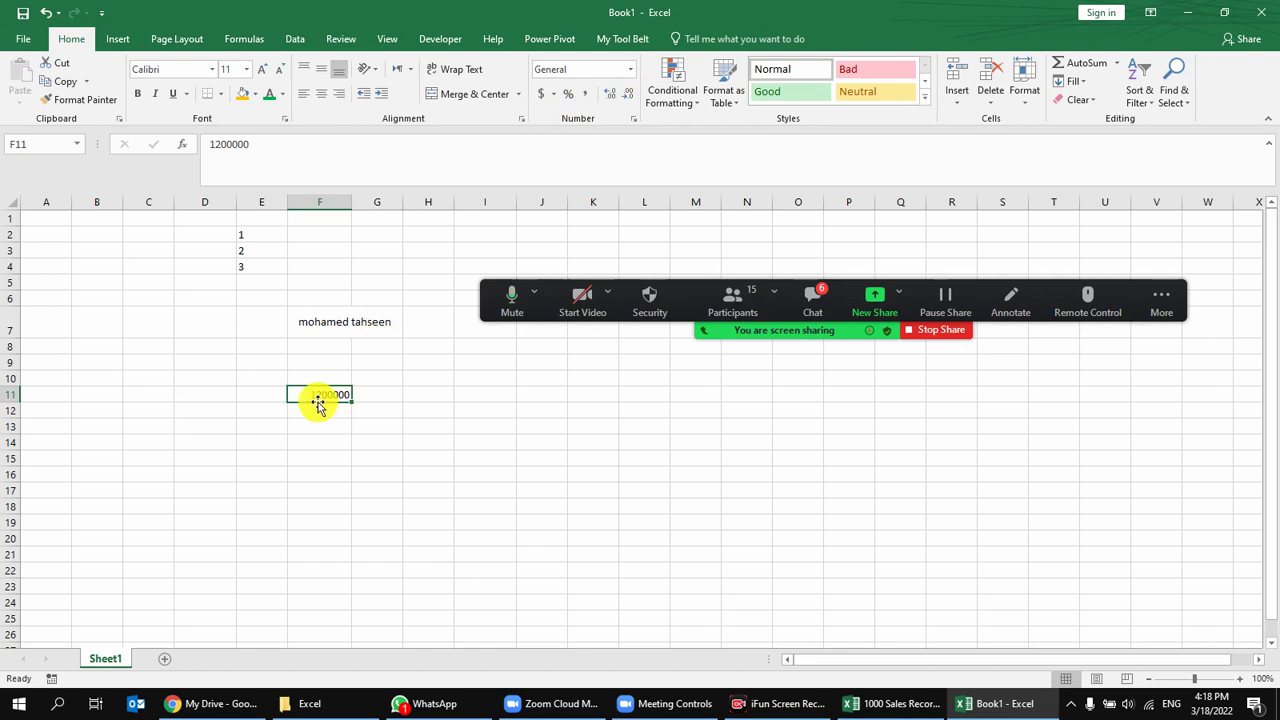
Format F11 as Text and re-enter its value with a leading zero.
click(630, 70)
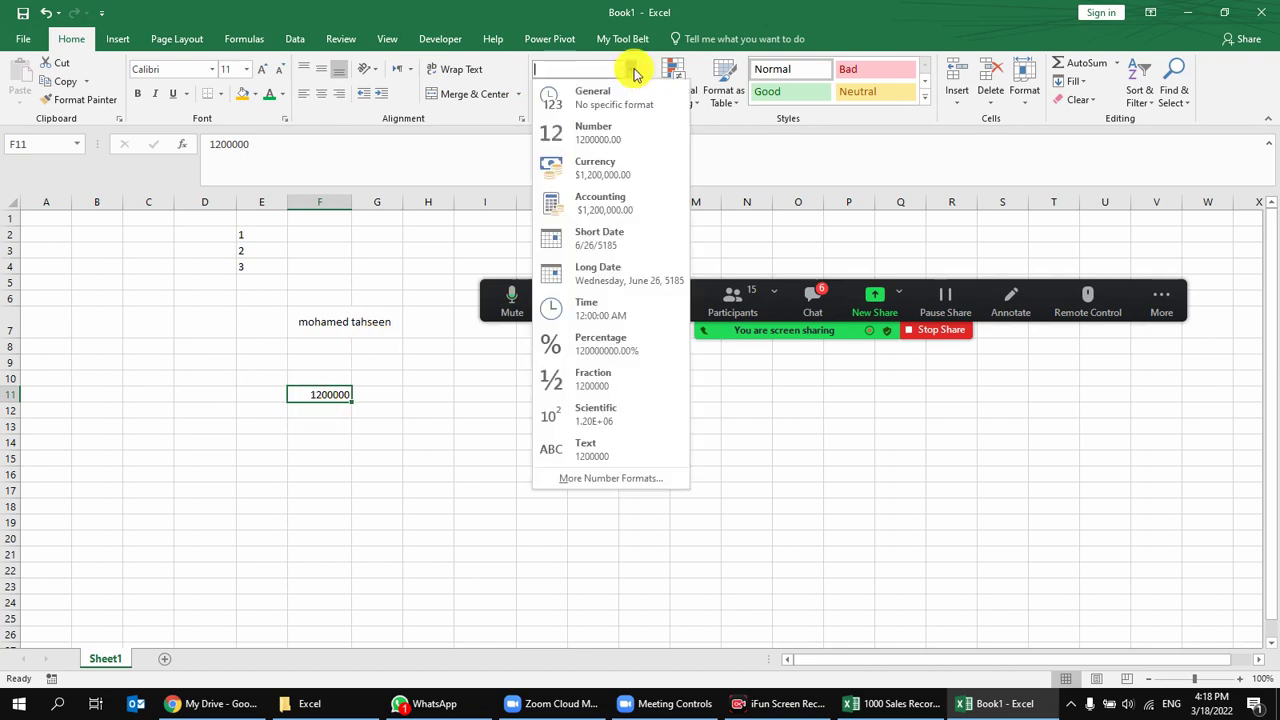
click(625, 462)
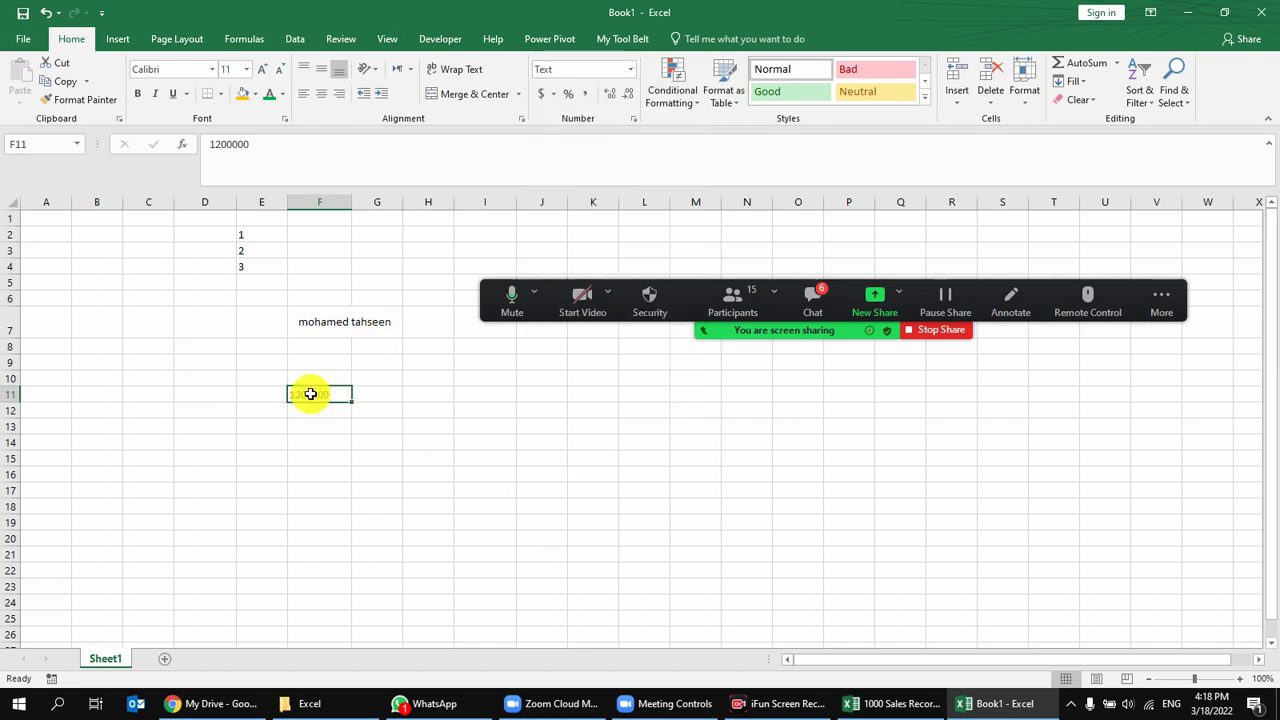
text(0)
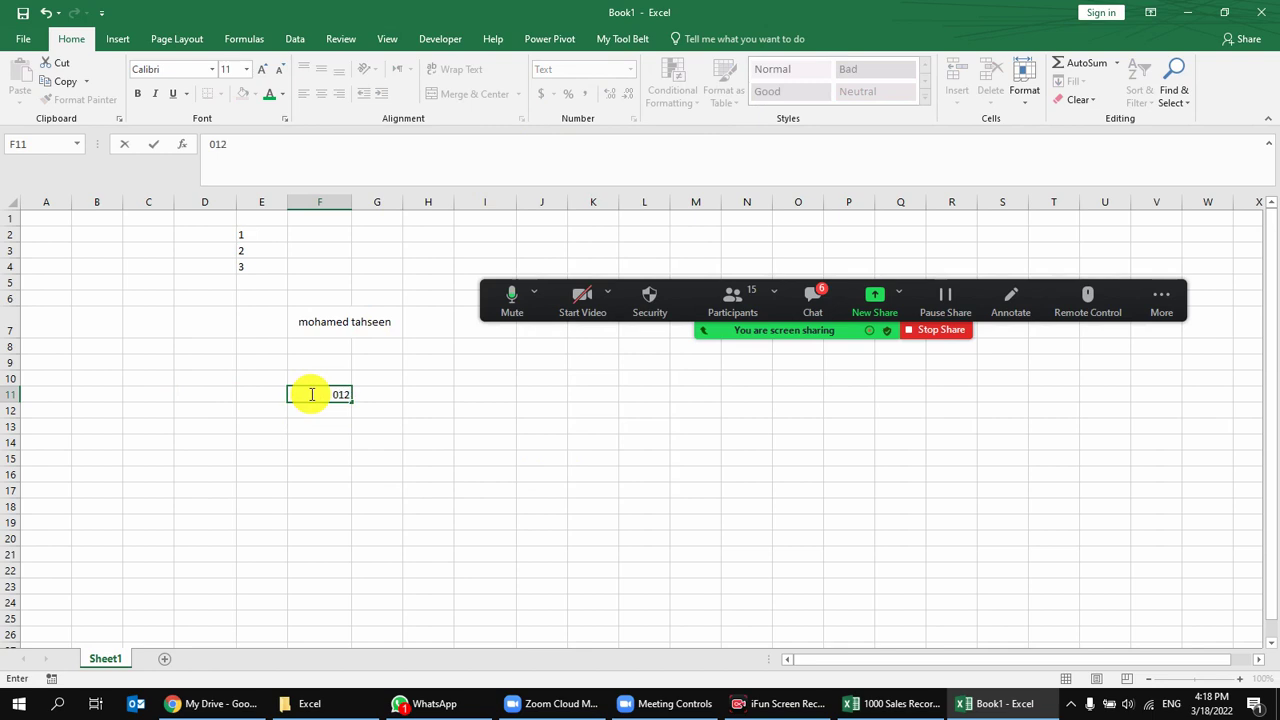
text(00000)
key(Return)
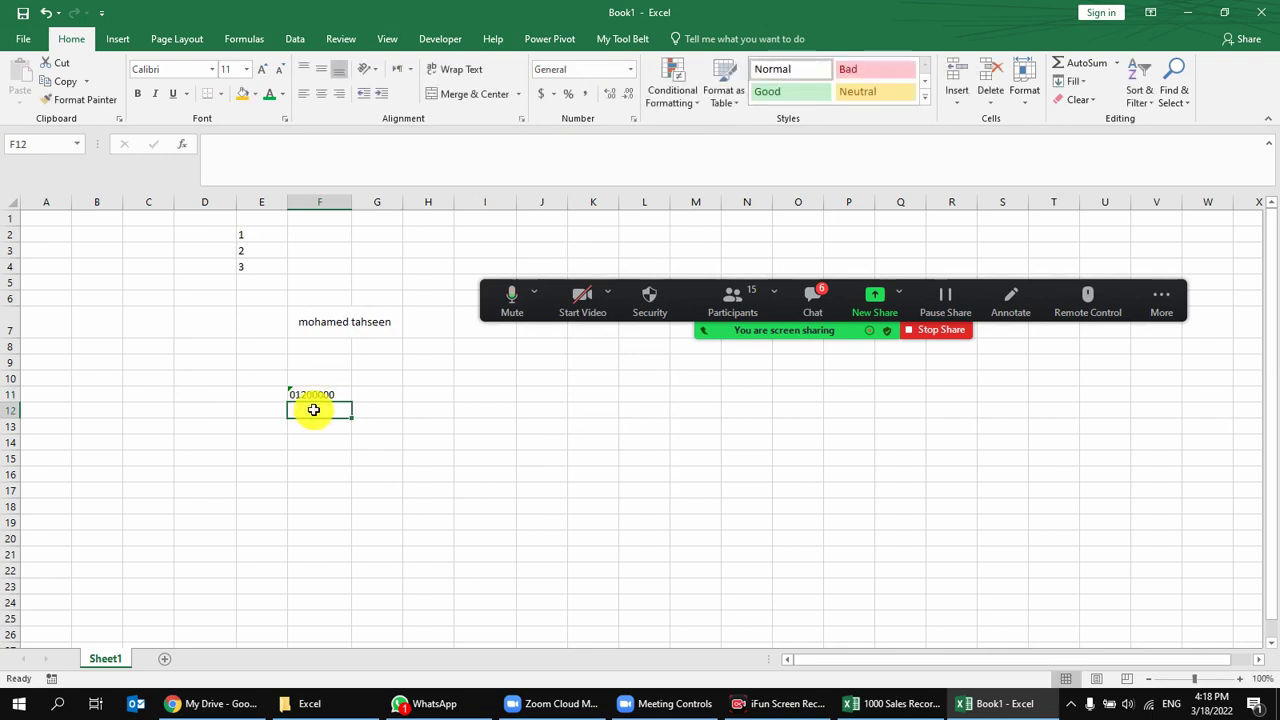
Switch F11 to the Number format so it shows 1200000.00.
click(318, 398)
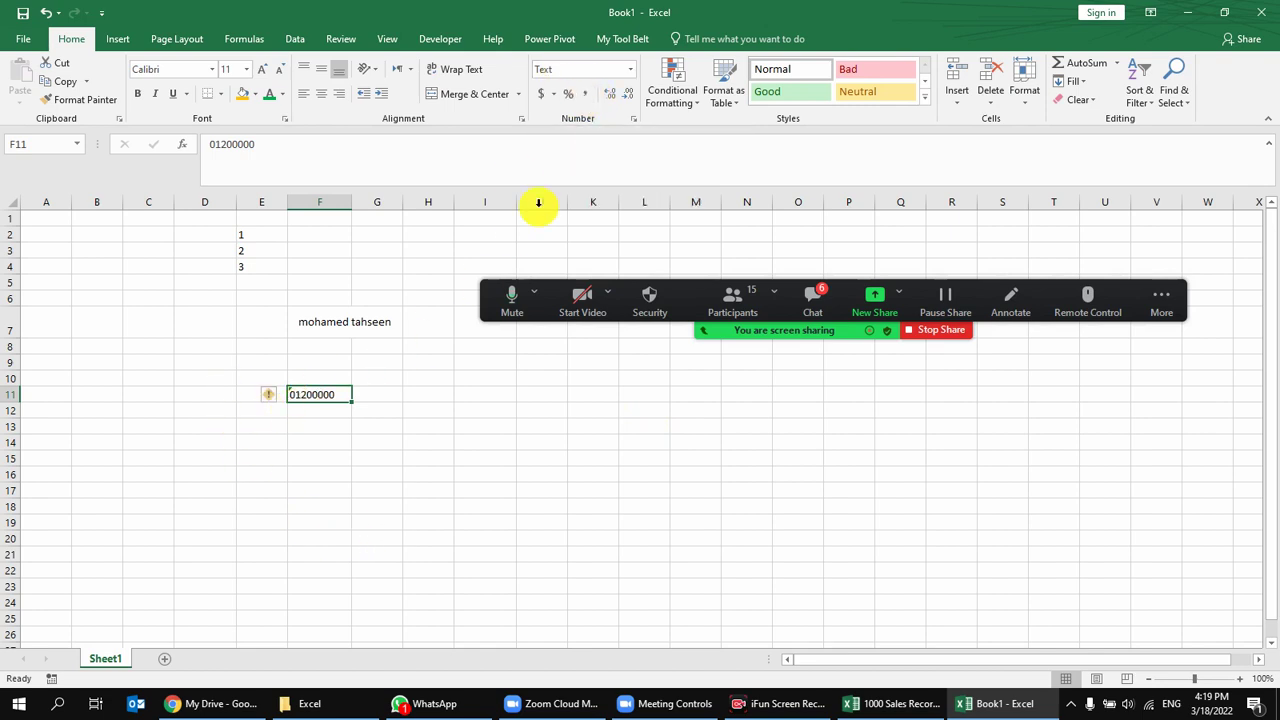
click(626, 69)
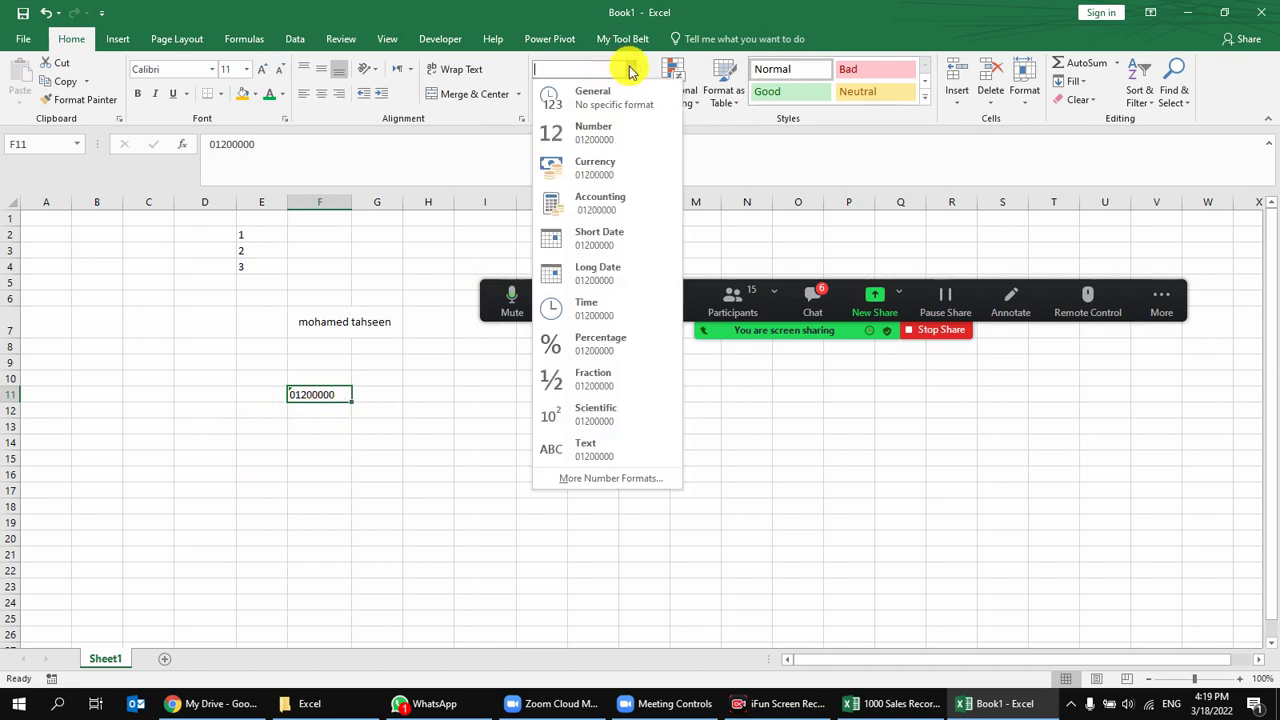
click(600, 129)
click(318, 456)
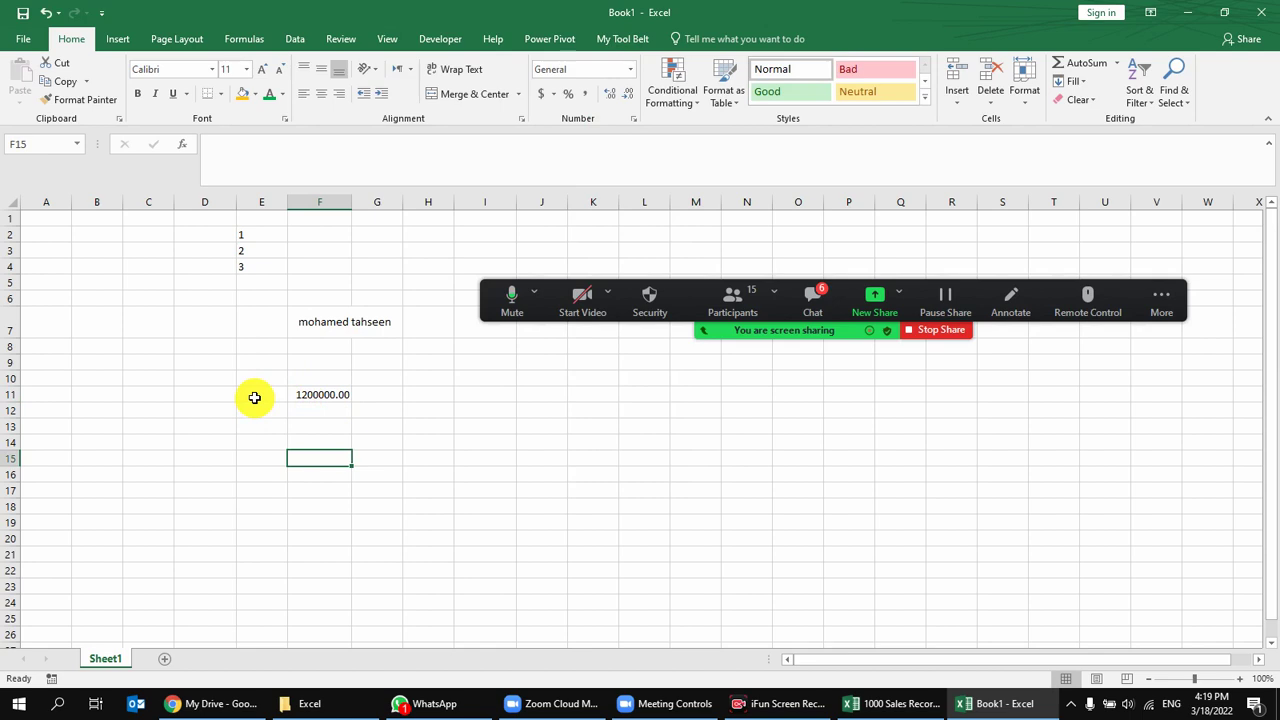
click(340, 382)
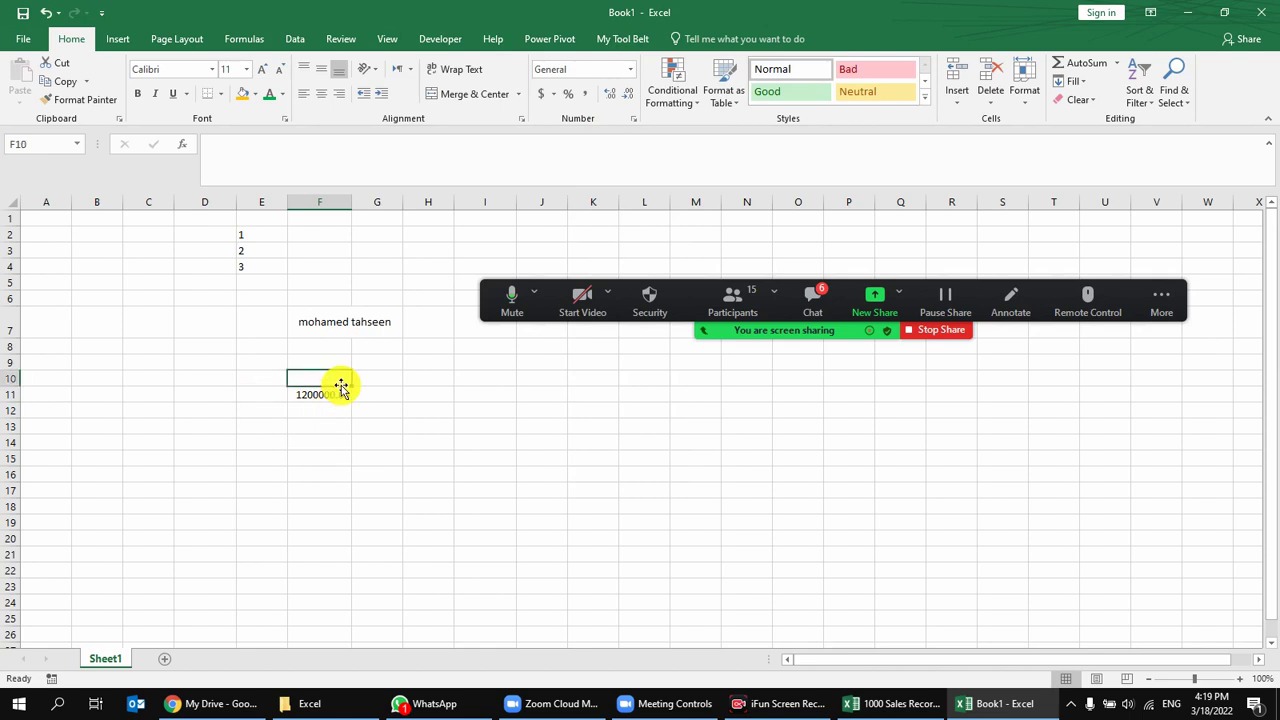
click(345, 391)
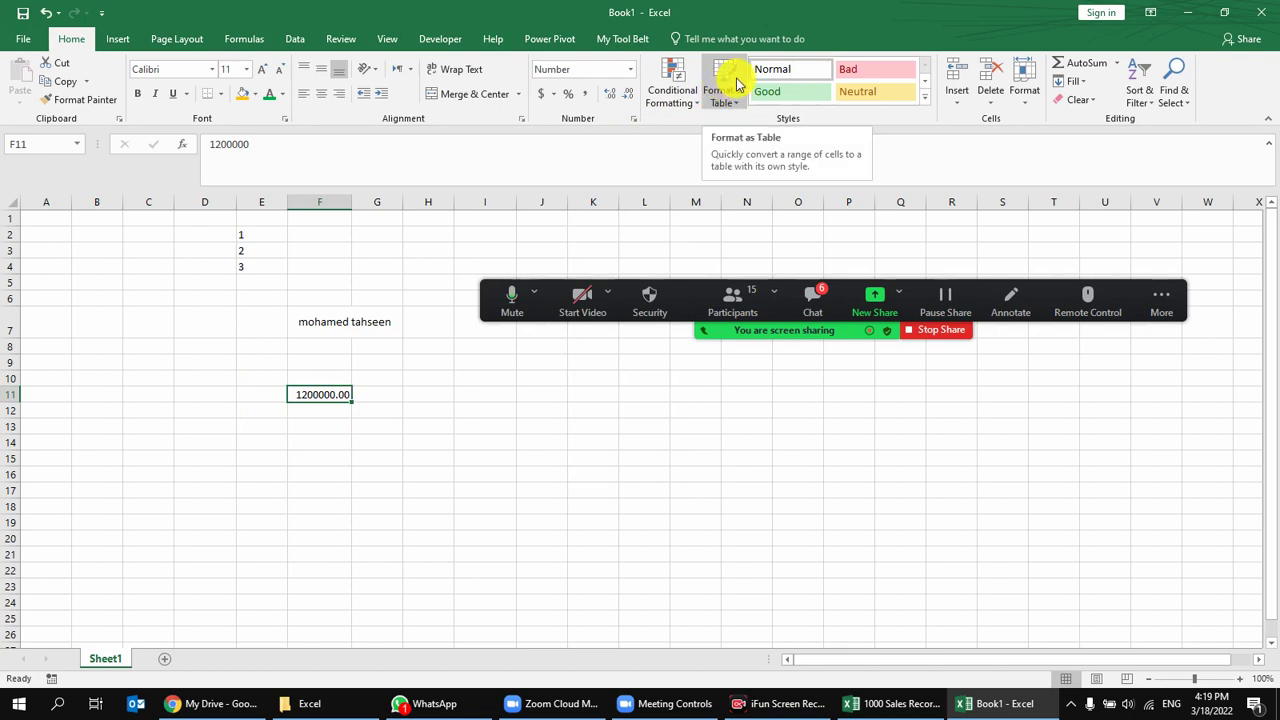
drag(541, 362, 903, 617)
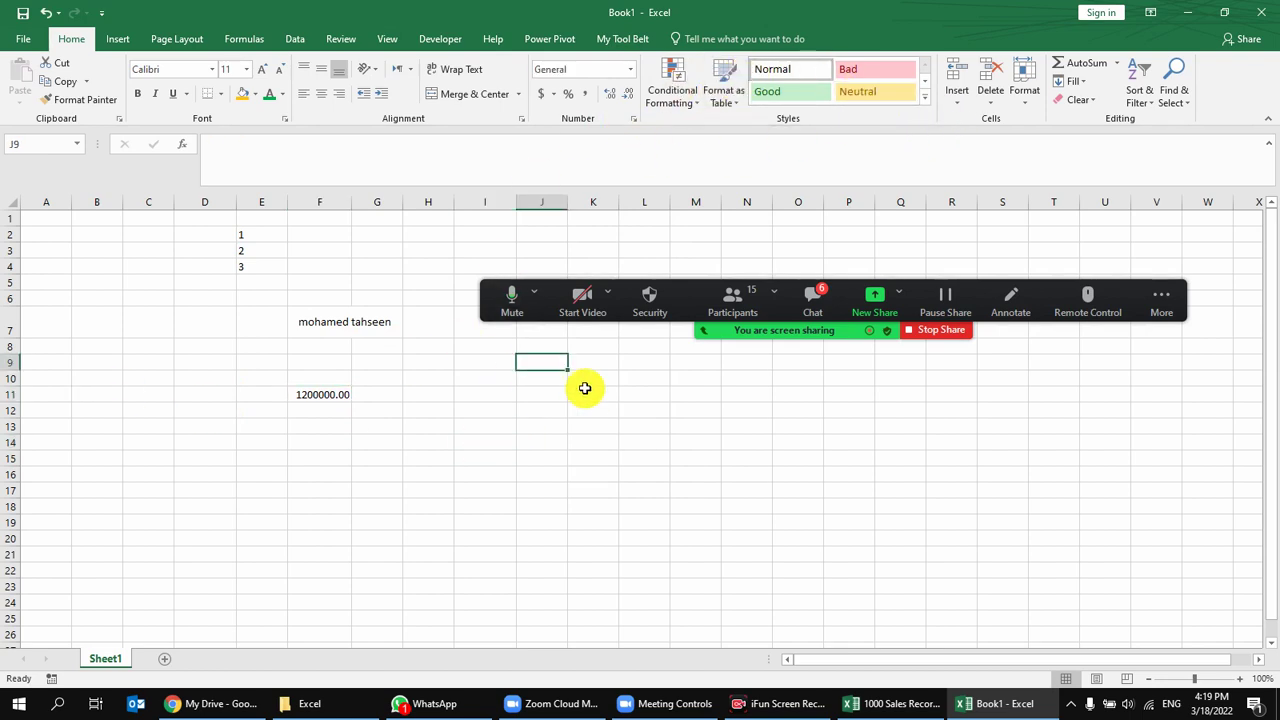
Apply the Output cell style to the block H9:N22.
click(549, 485)
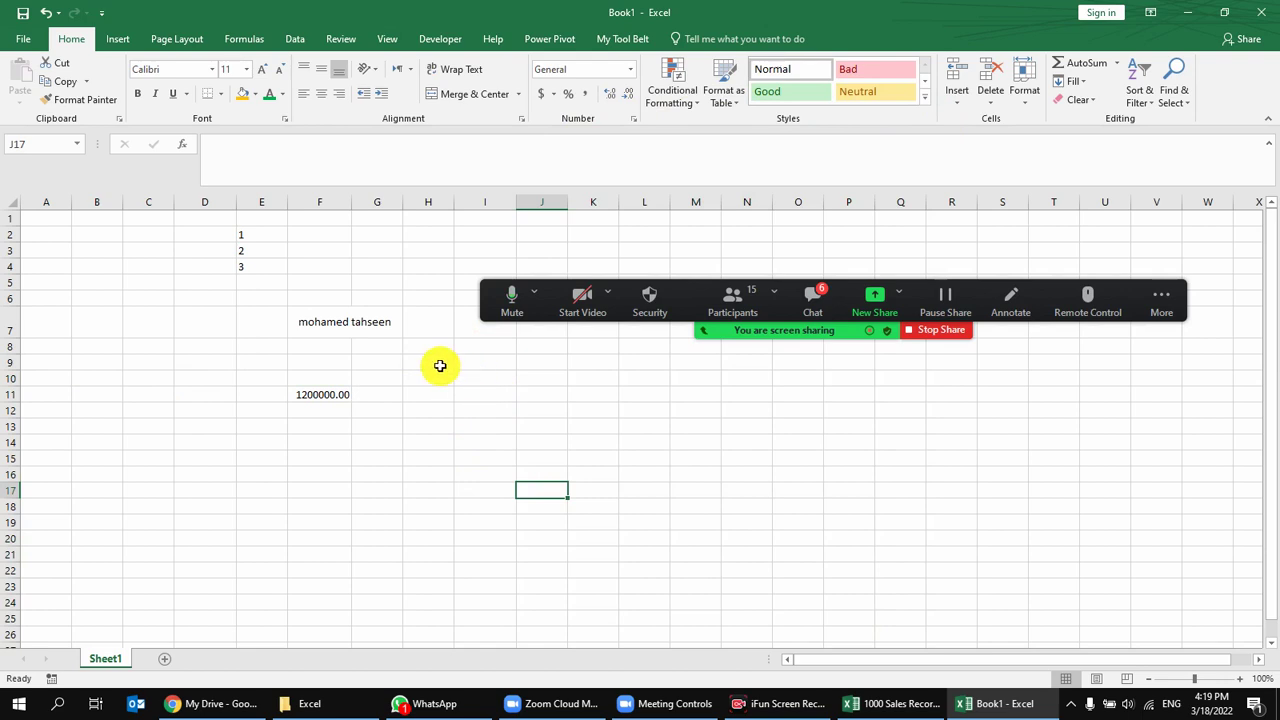
drag(440, 366, 731, 569)
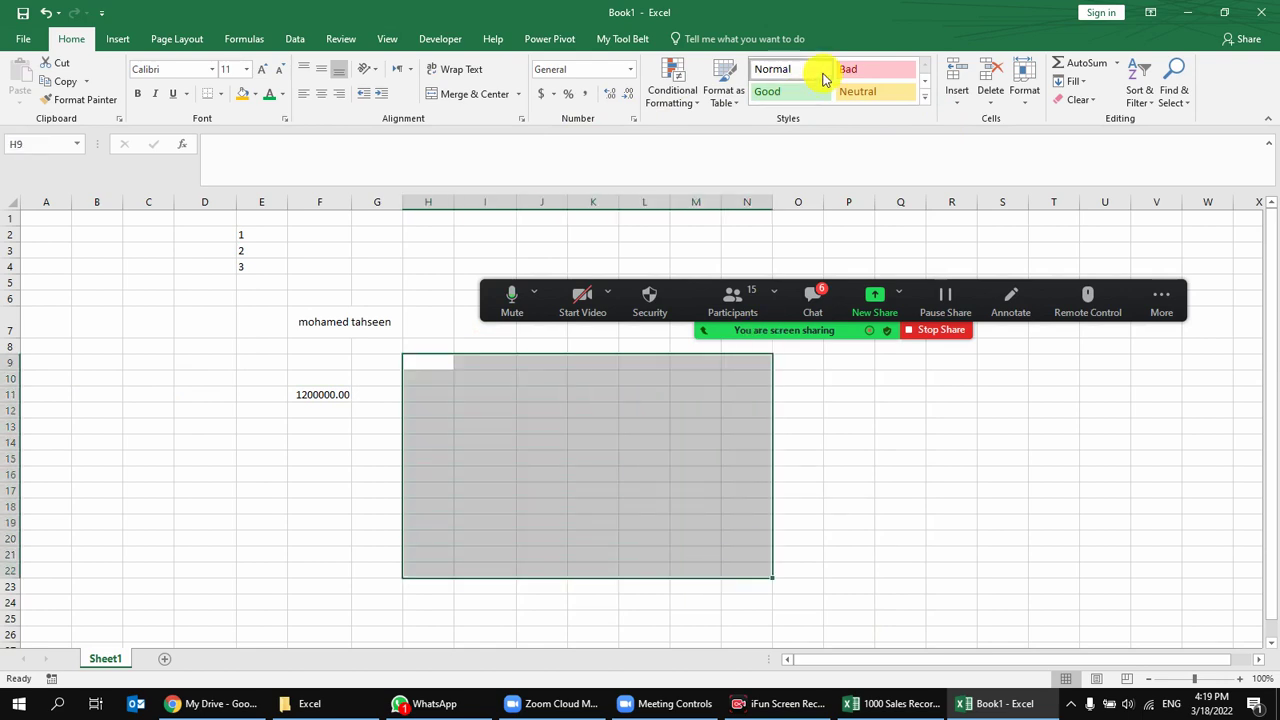
click(926, 100)
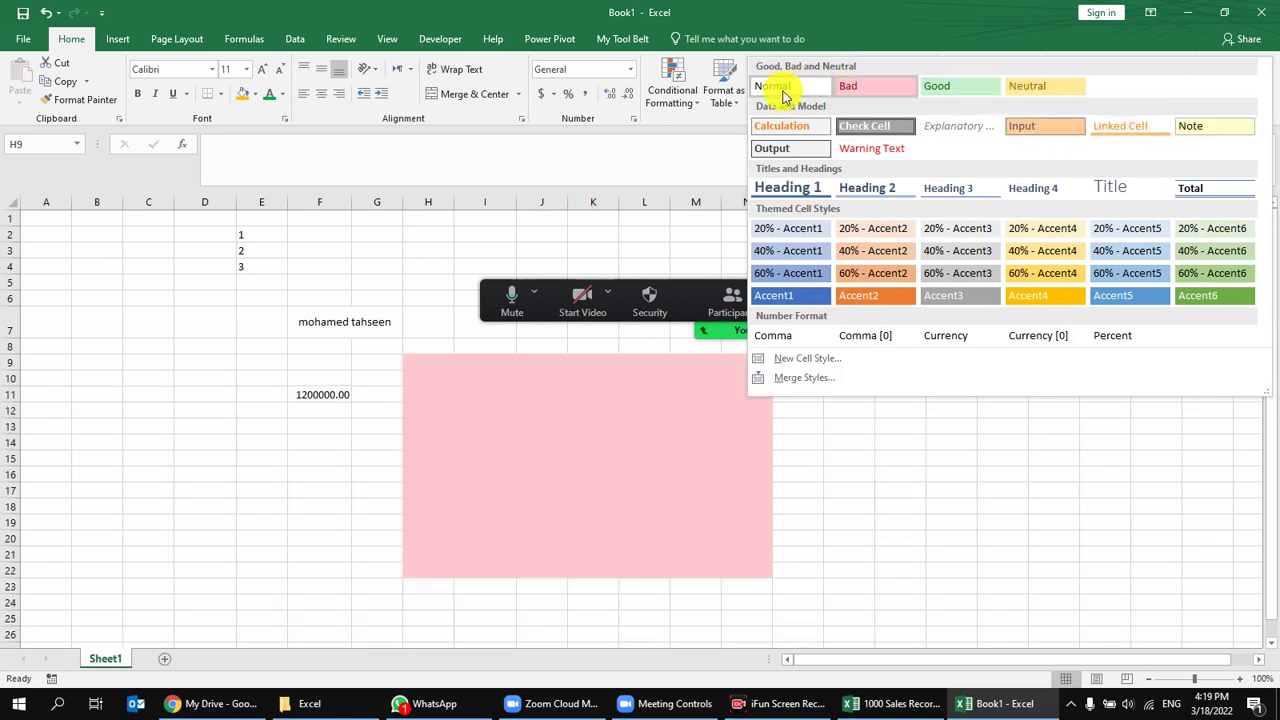
click(795, 150)
Type hamed, ahmed and mohamed into J11:J13 and autofit column J.
click(543, 396)
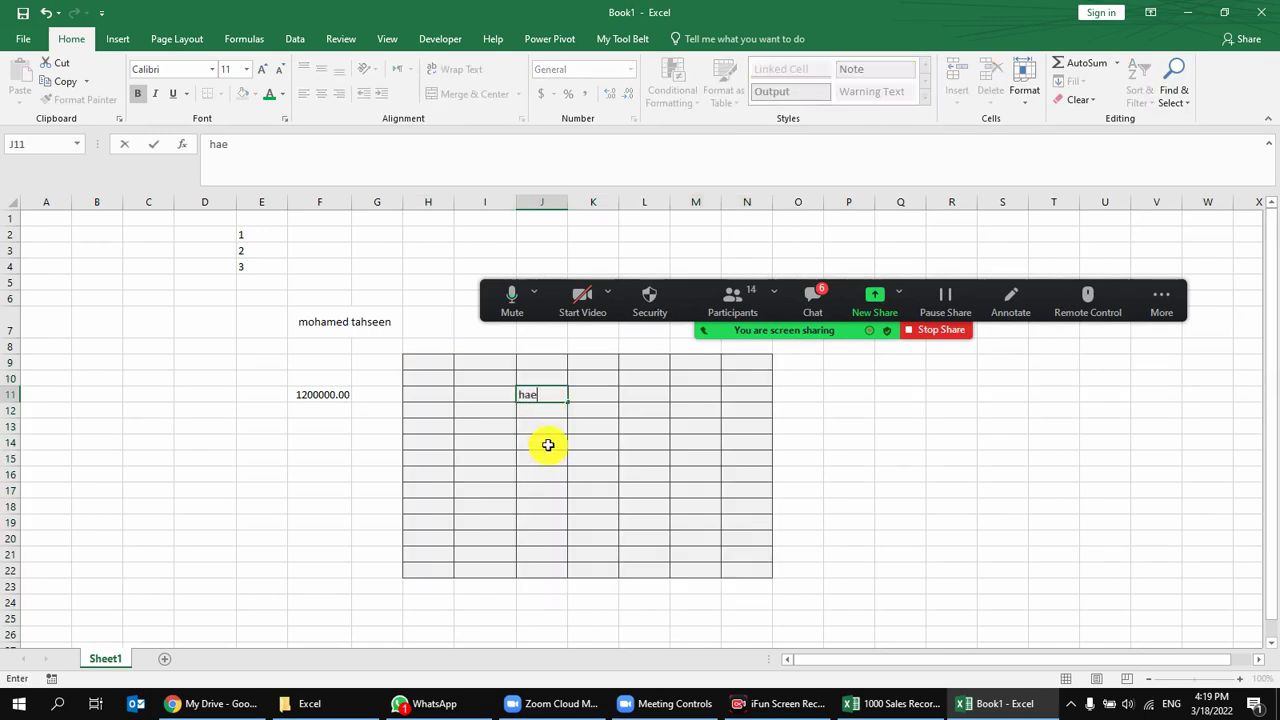
text(ed)
key(Return)
text(ah)
key(Return)
text(mohamed)
key(Return)
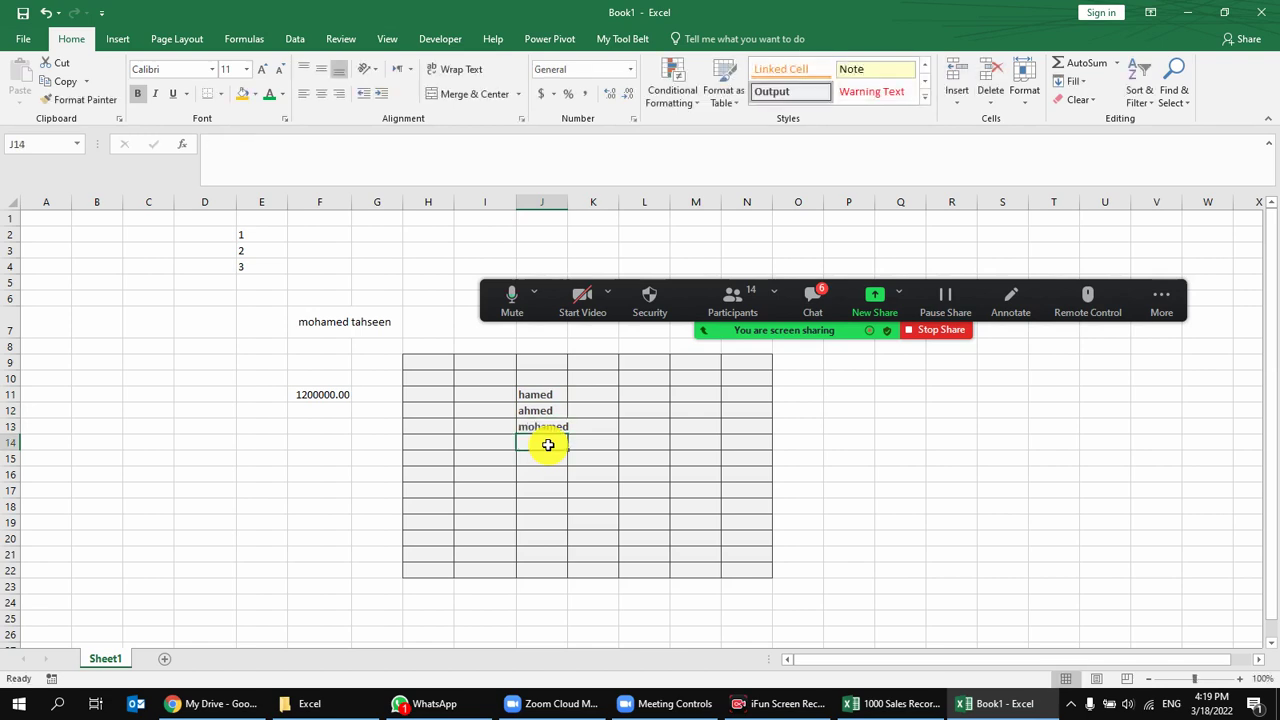
double_click(567, 202)
click(544, 536)
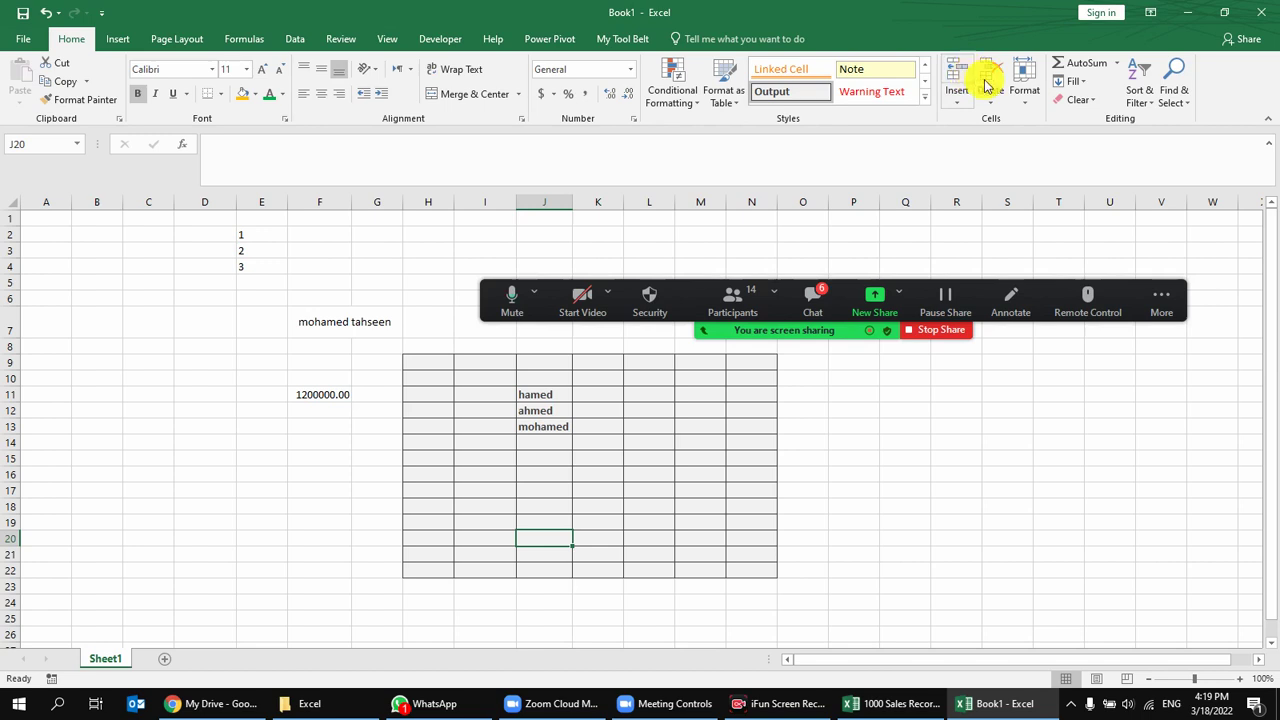
click(642, 394)
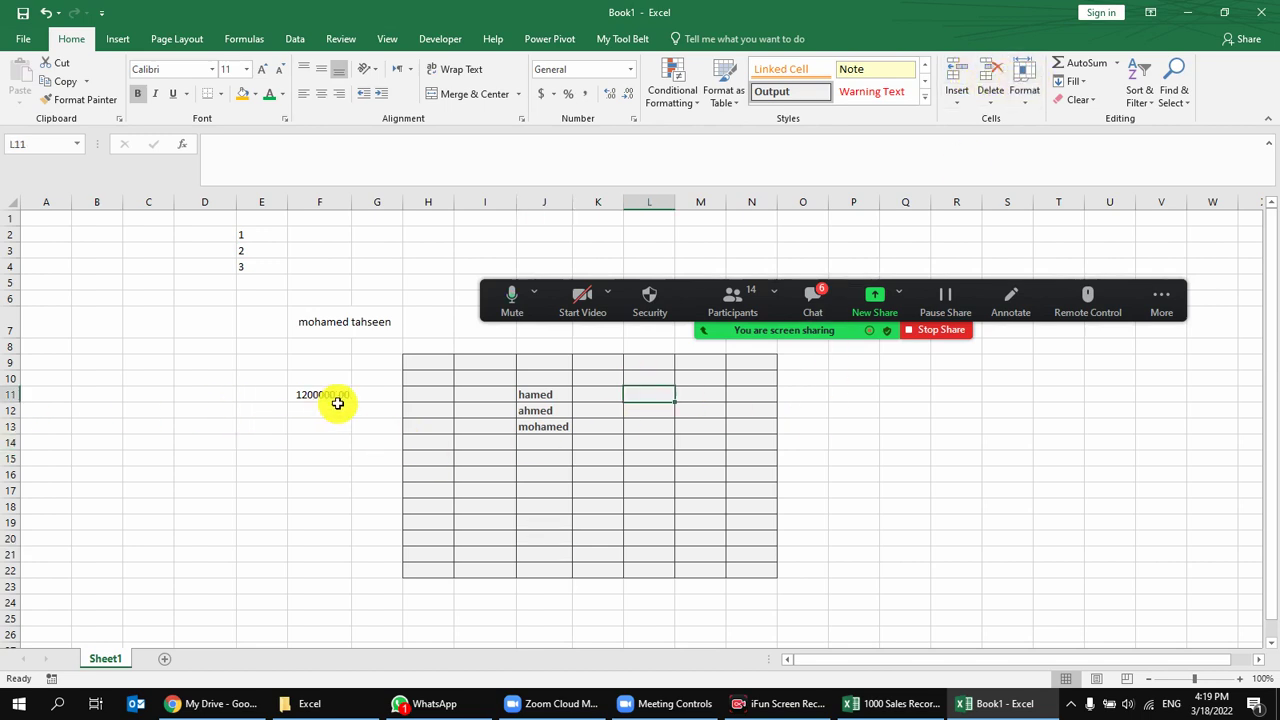
click(549, 410)
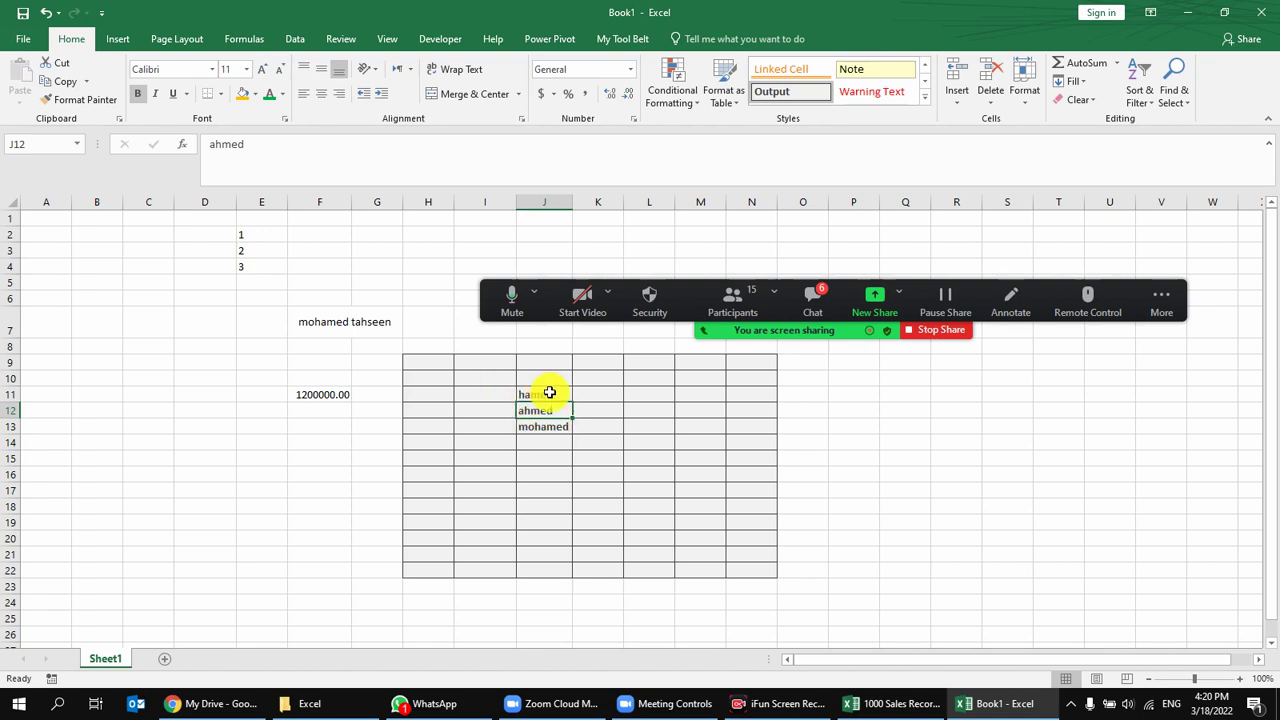
Insert a blank row 12 above ahmed, then undo it.
click(4, 410)
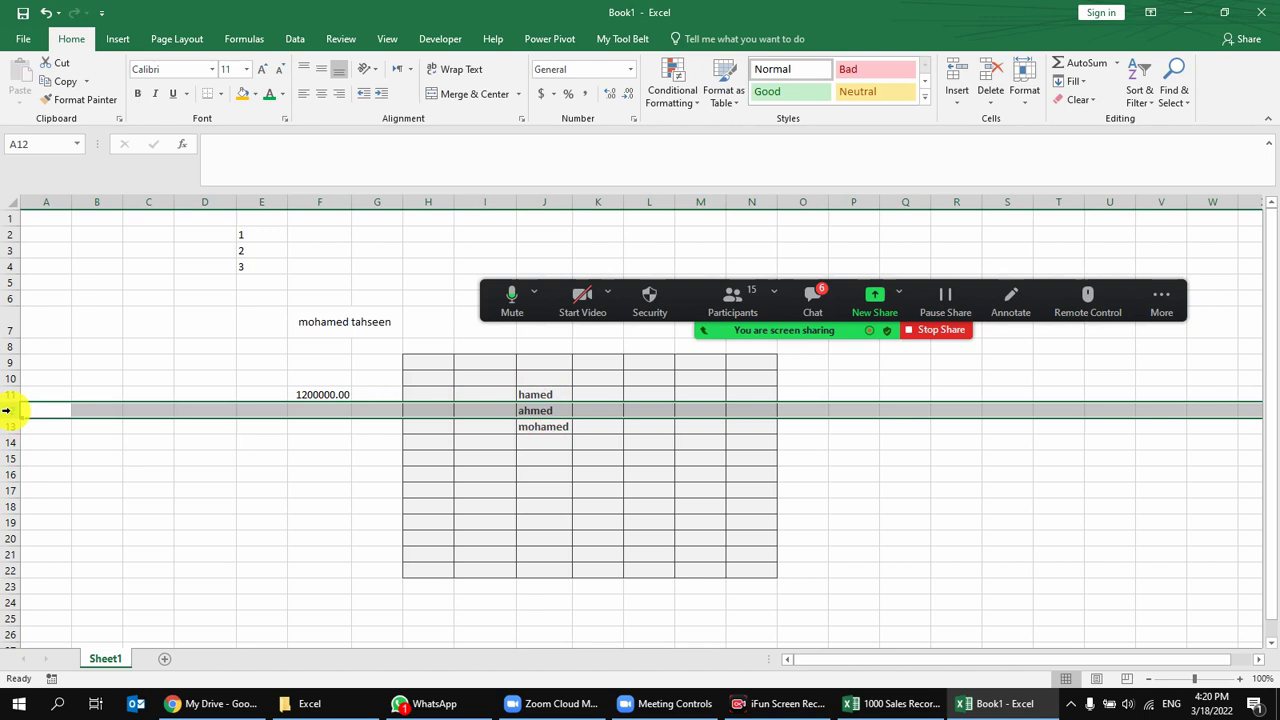
right_click(6, 410)
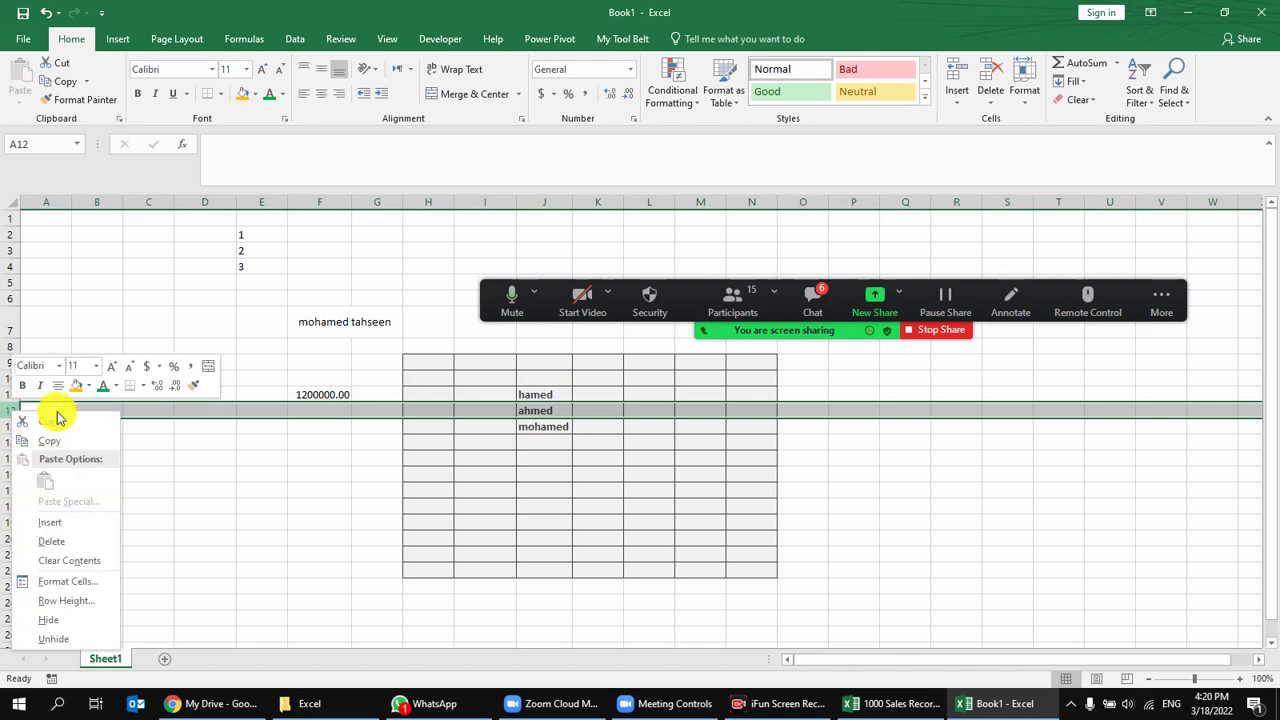
click(49, 522)
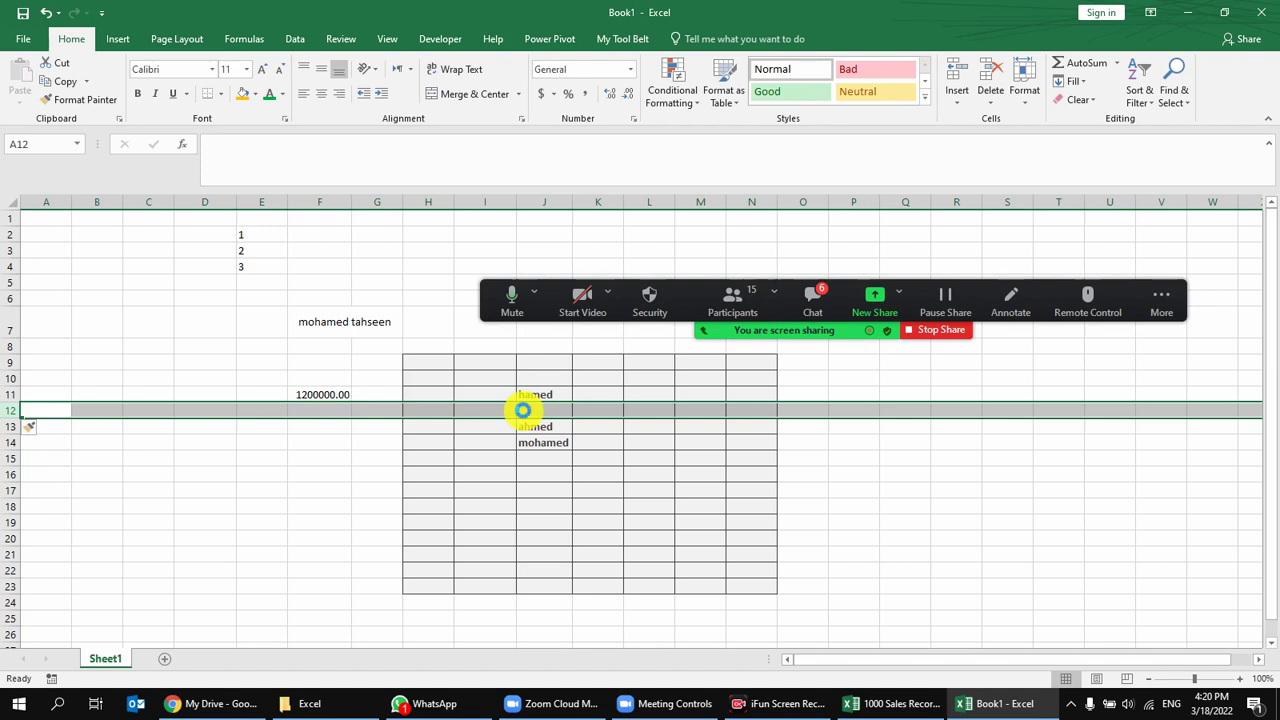
key(ctrl+z)
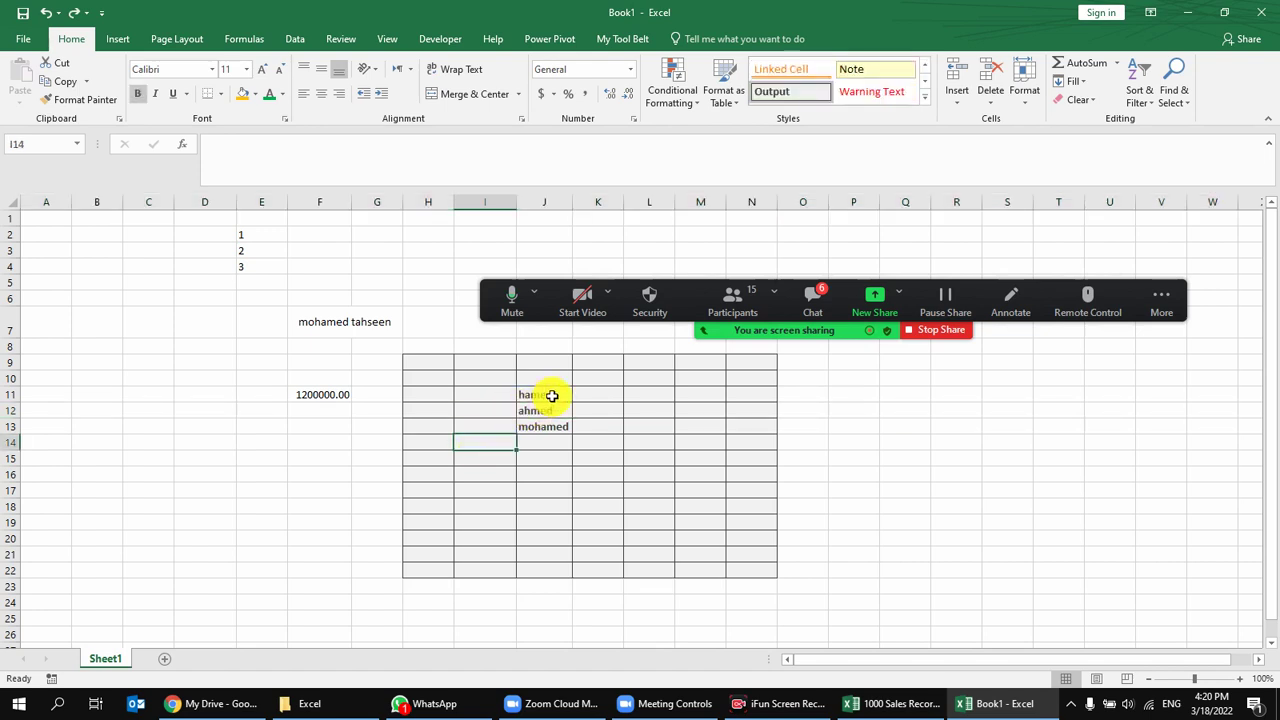
Insert a blank row 13 above mohamed and enter mostafa in J13.
click(552, 396)
click(560, 413)
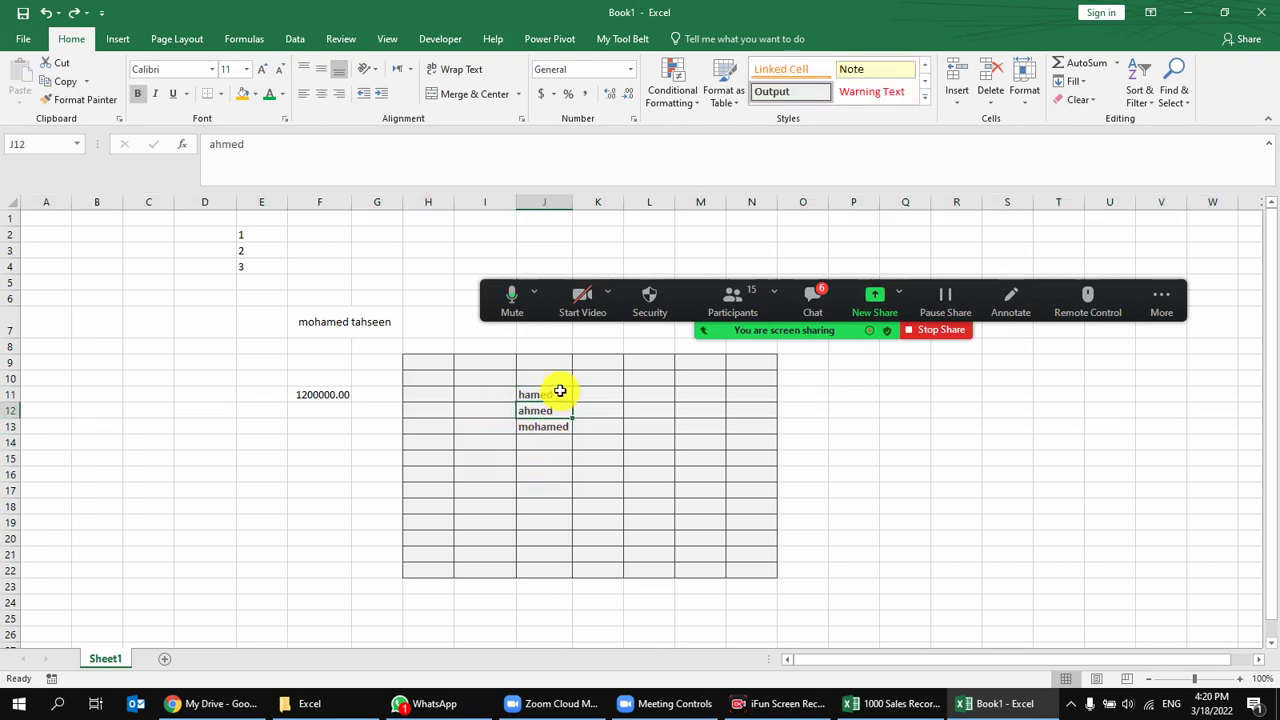
click(560, 424)
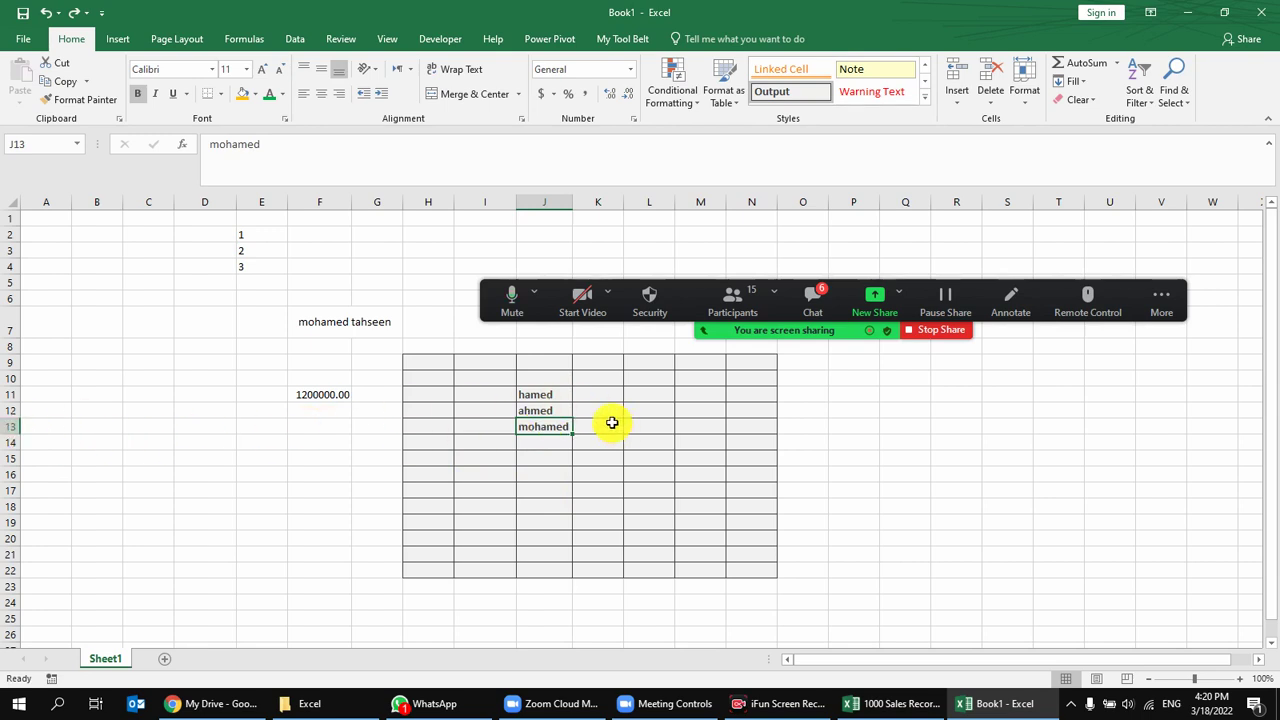
click(4, 427)
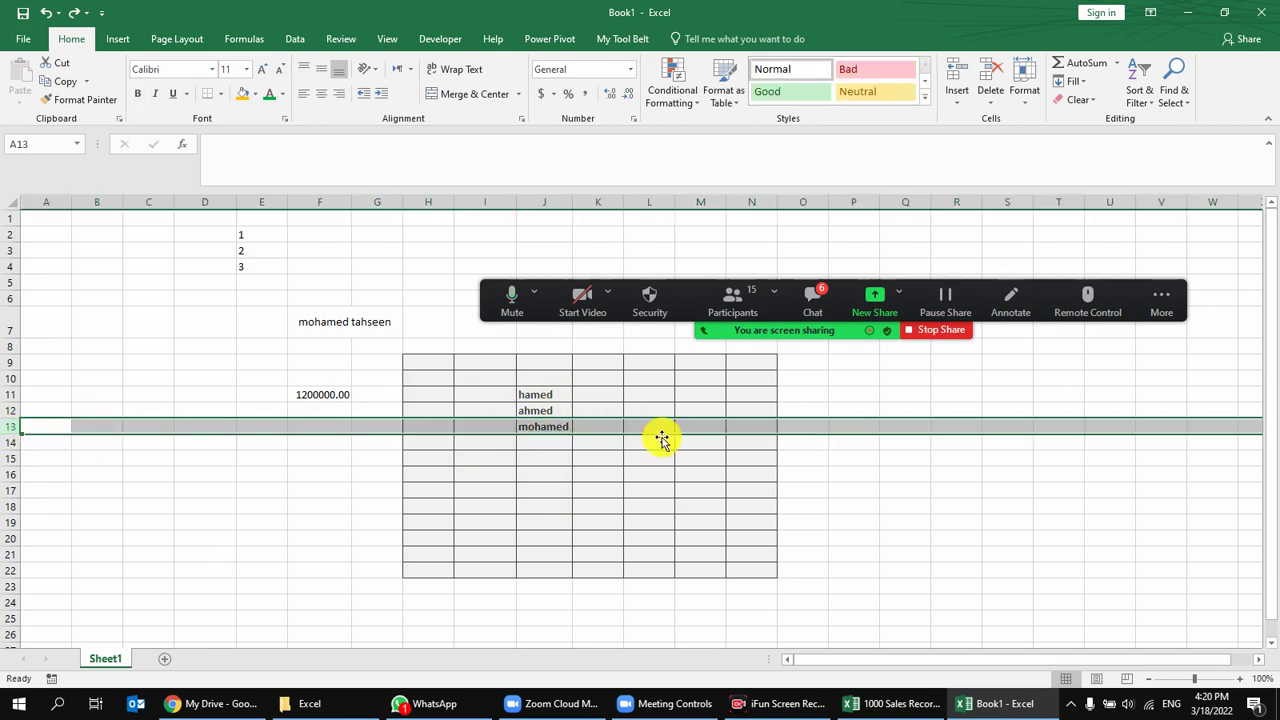
right_click(6, 428)
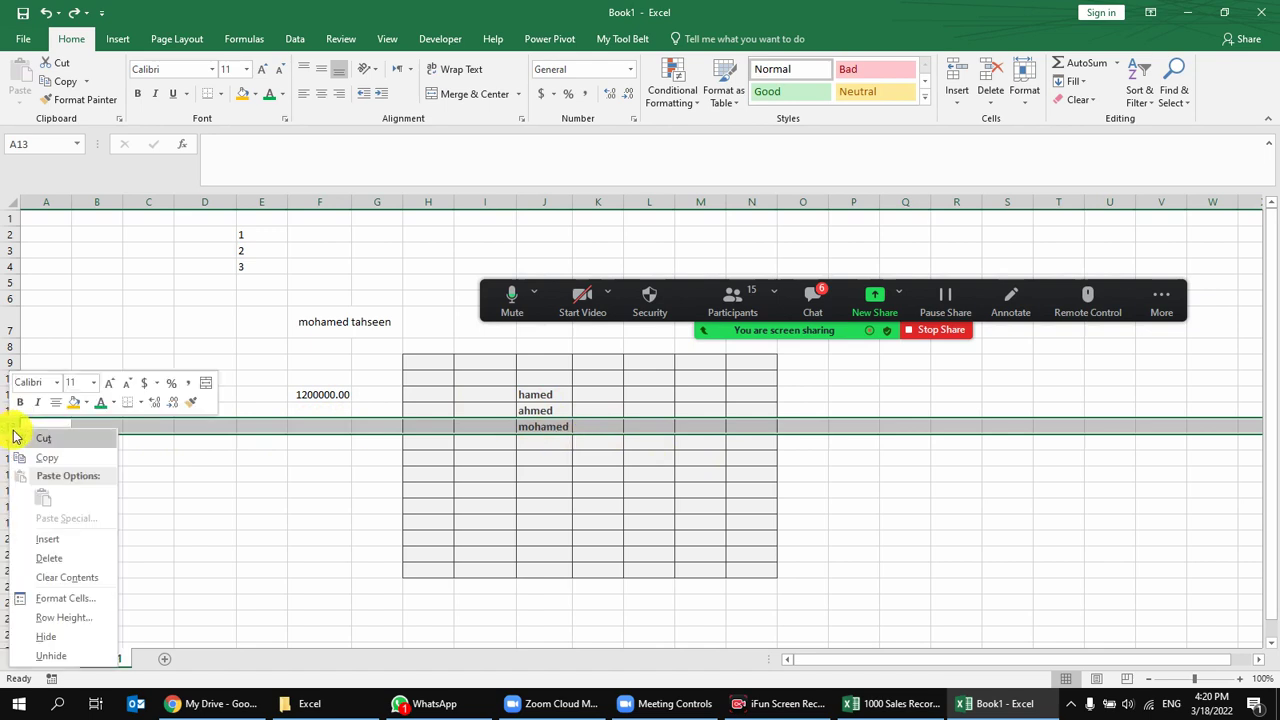
click(47, 539)
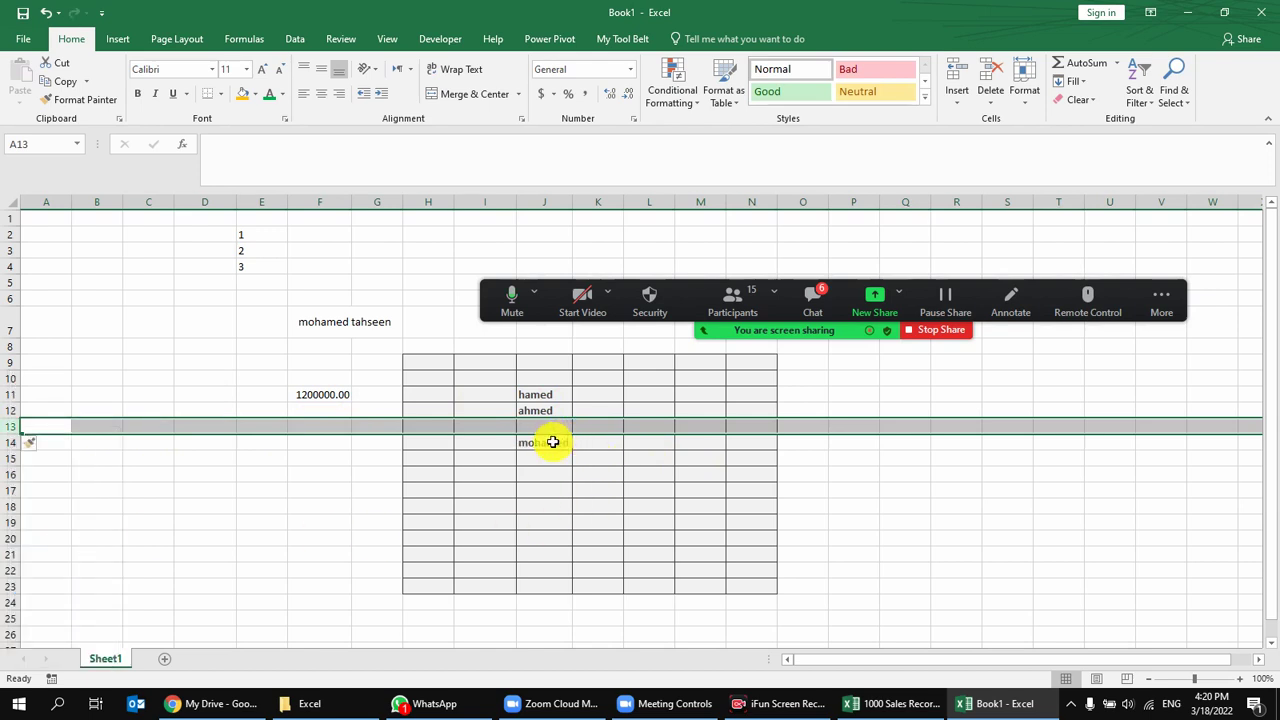
click(567, 429)
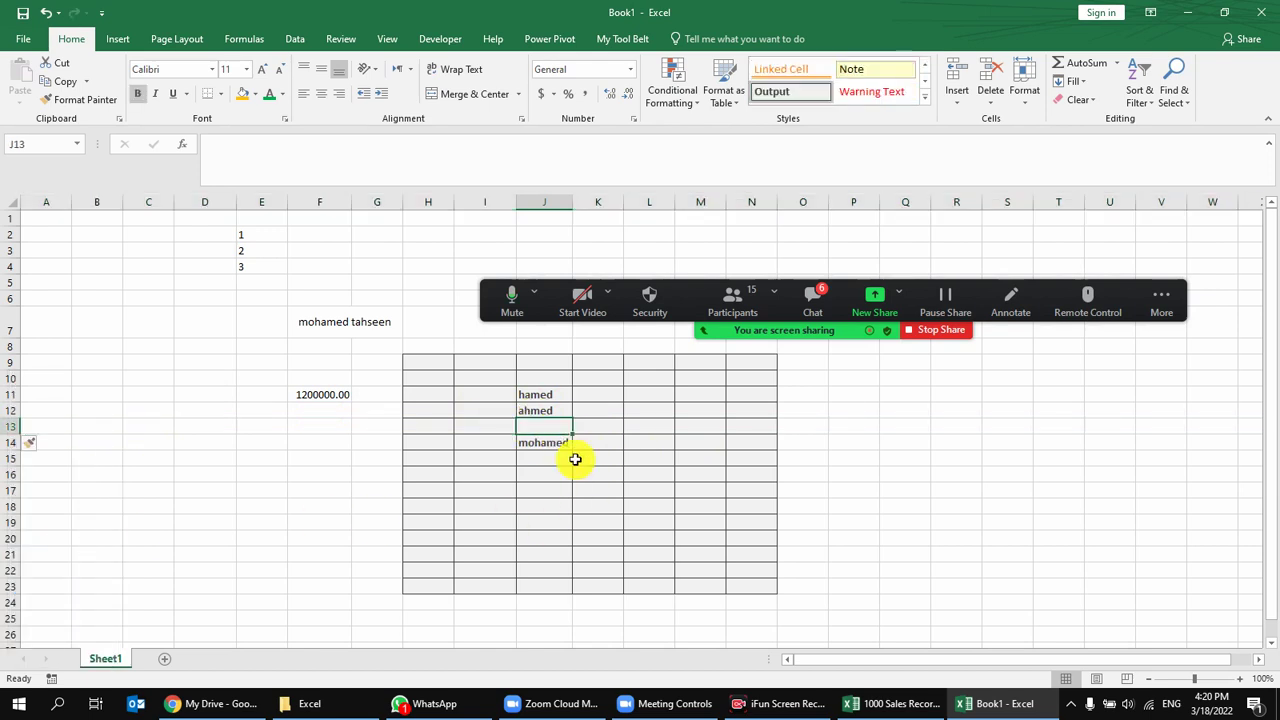
text(moa)
text(sta)
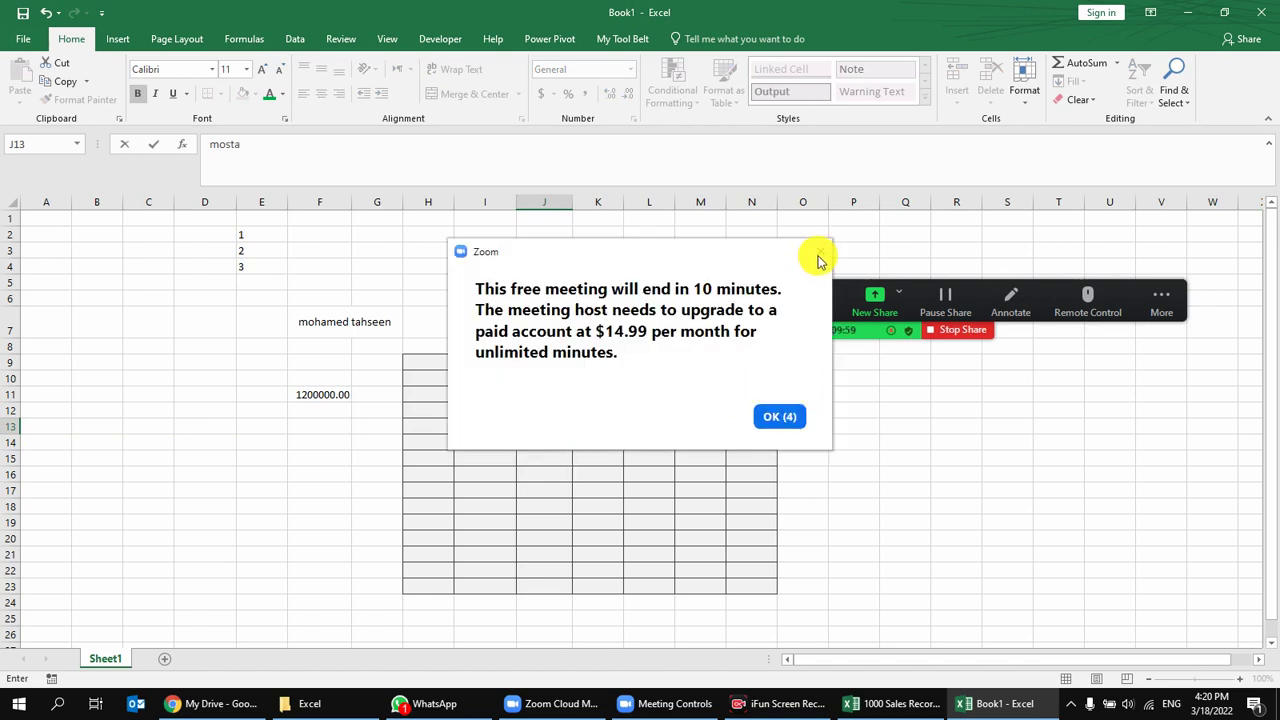
click(800, 425)
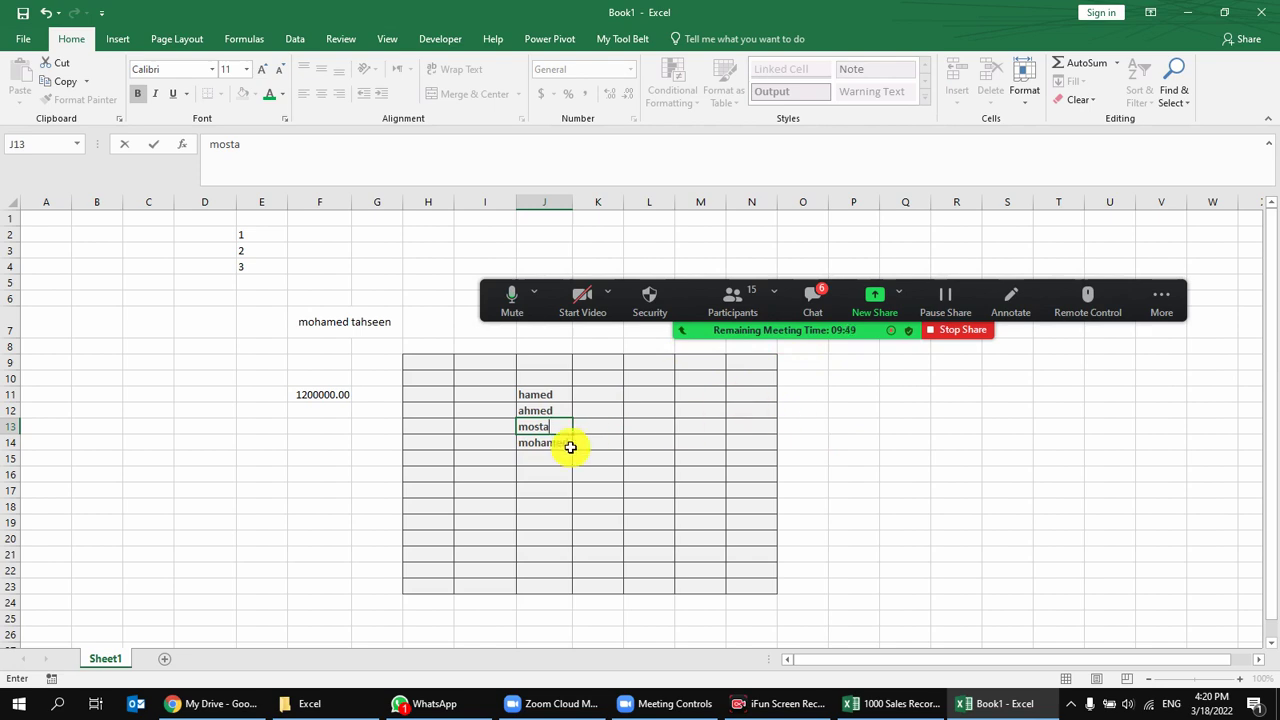
key(ctrl+Return)
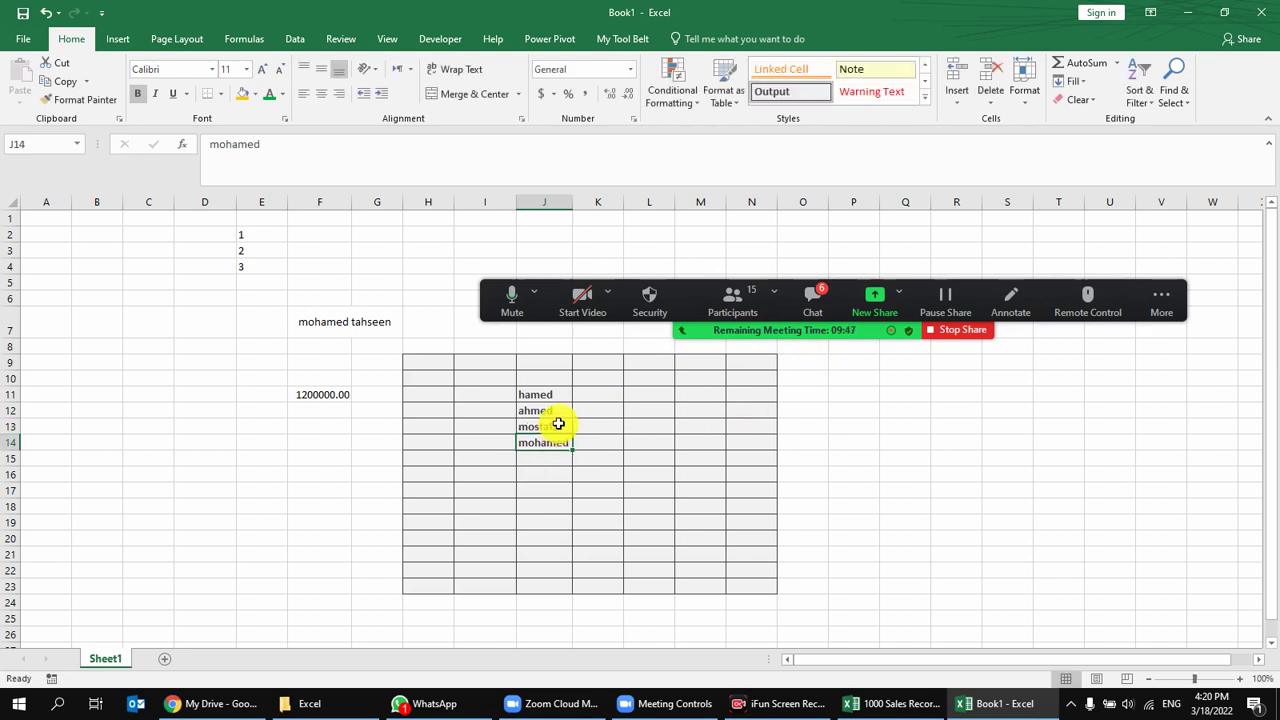
Give the mostafa cell J13 an orange fill, then bring up mohamed's cell actions.
click(244, 94)
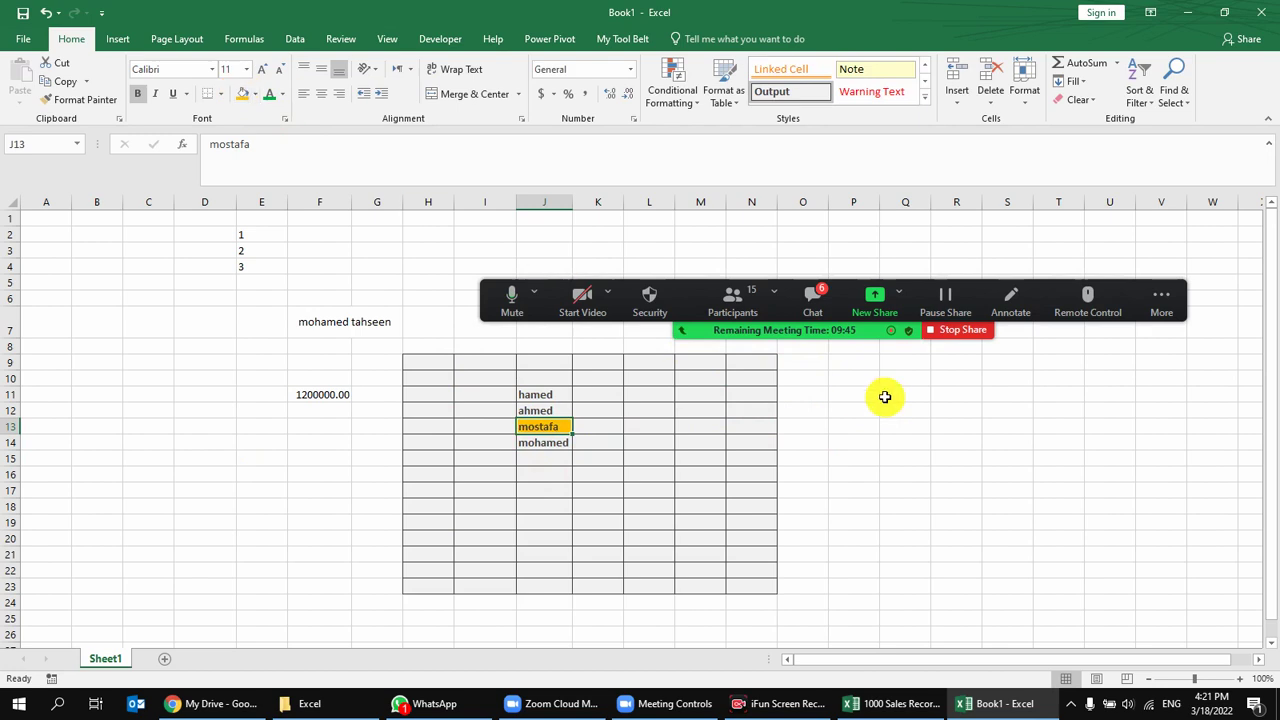
click(958, 96)
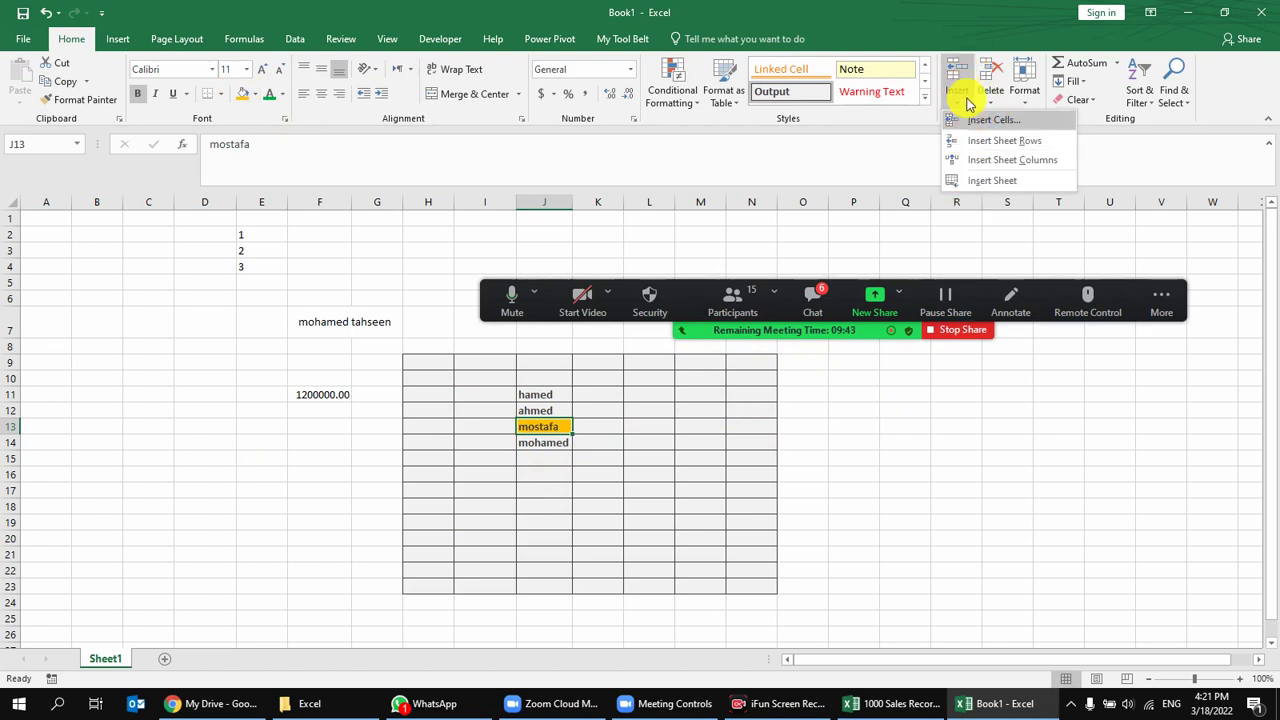
click(551, 423)
click(556, 442)
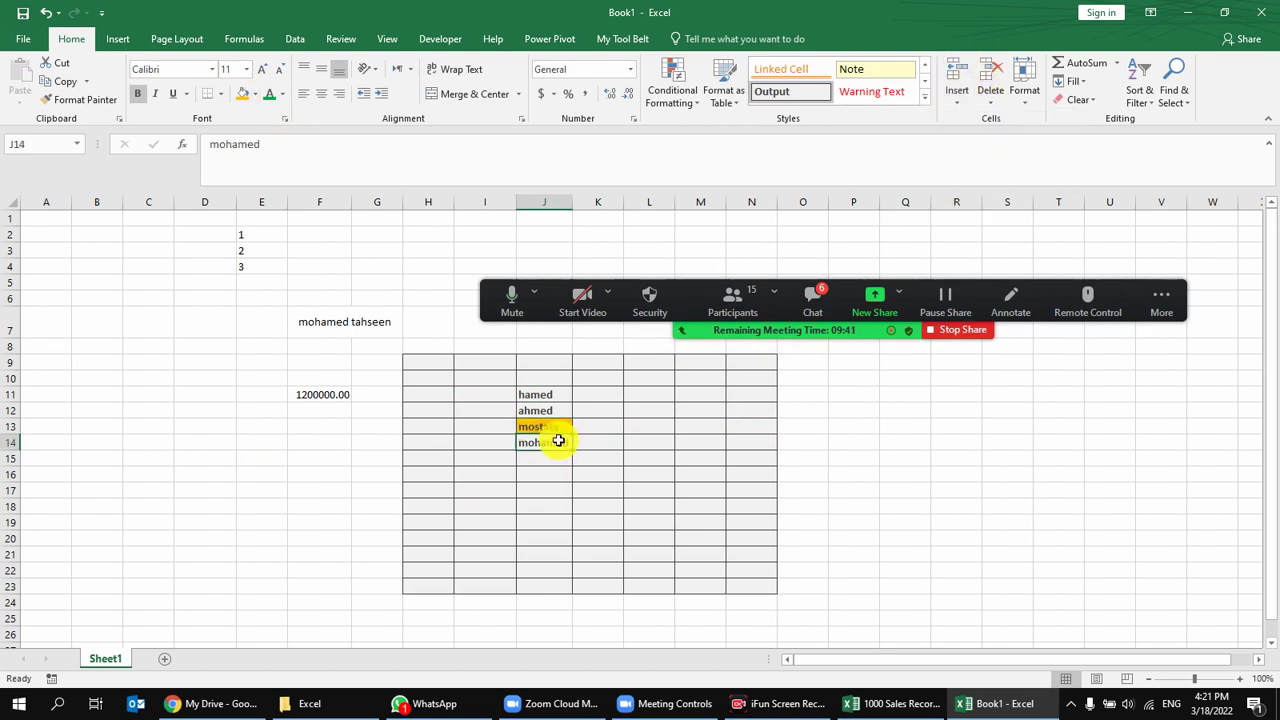
click(3, 427)
right_click(3, 427)
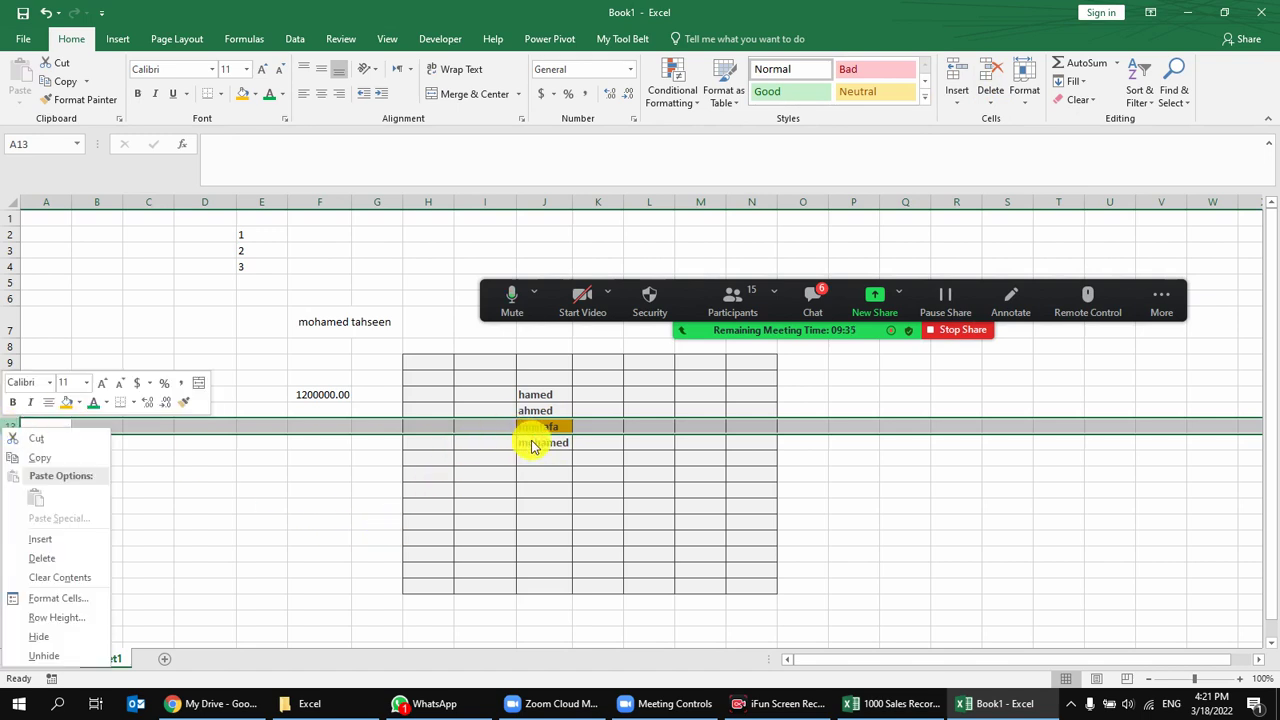
key(Escape)
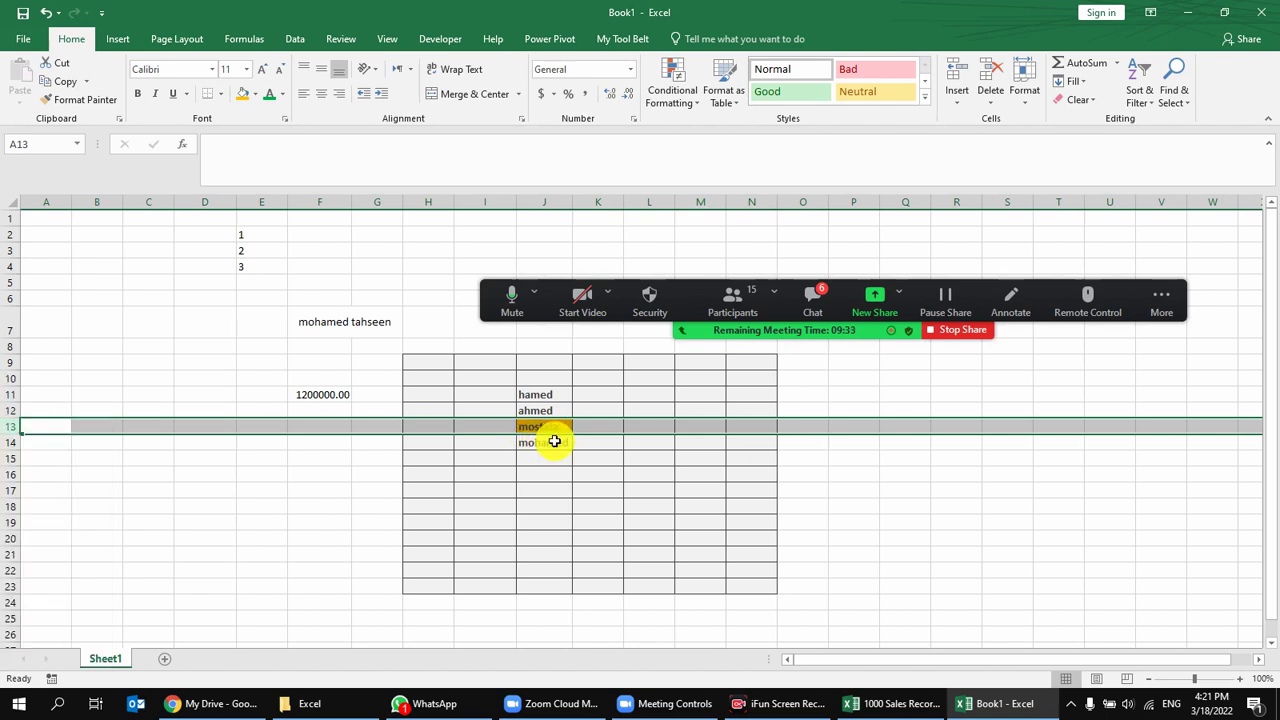
click(548, 427)
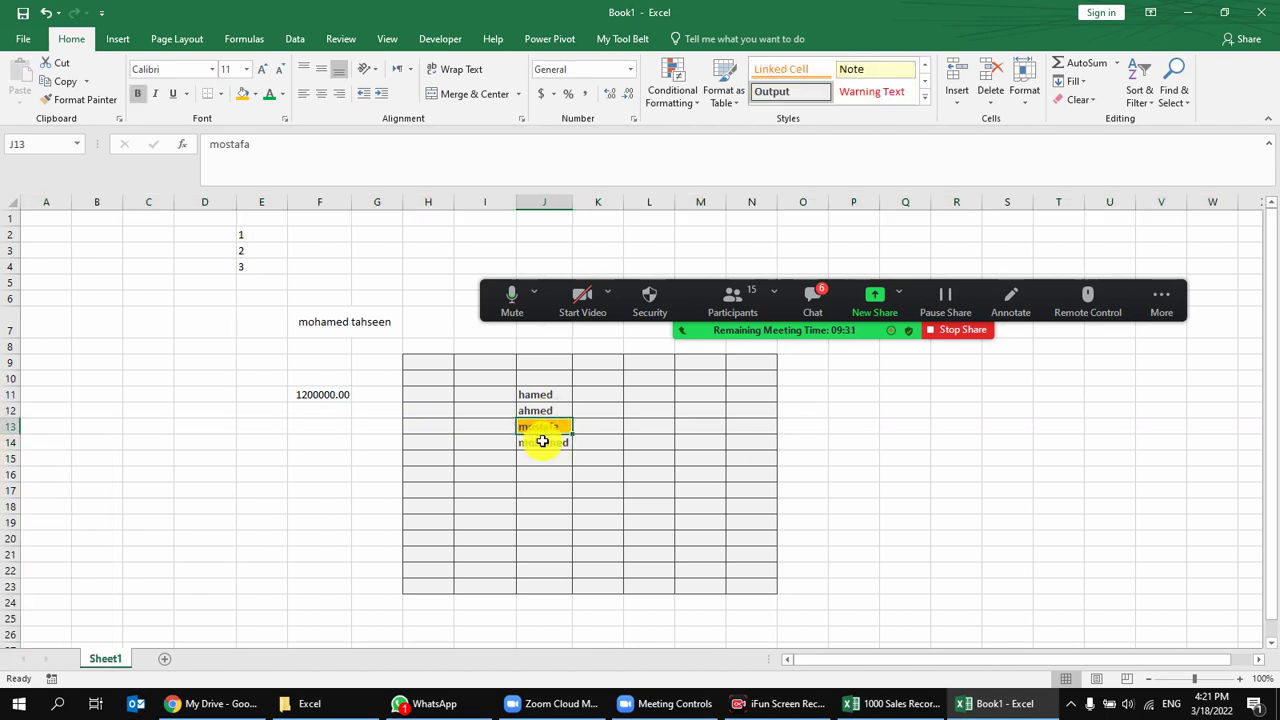
right_click(546, 446)
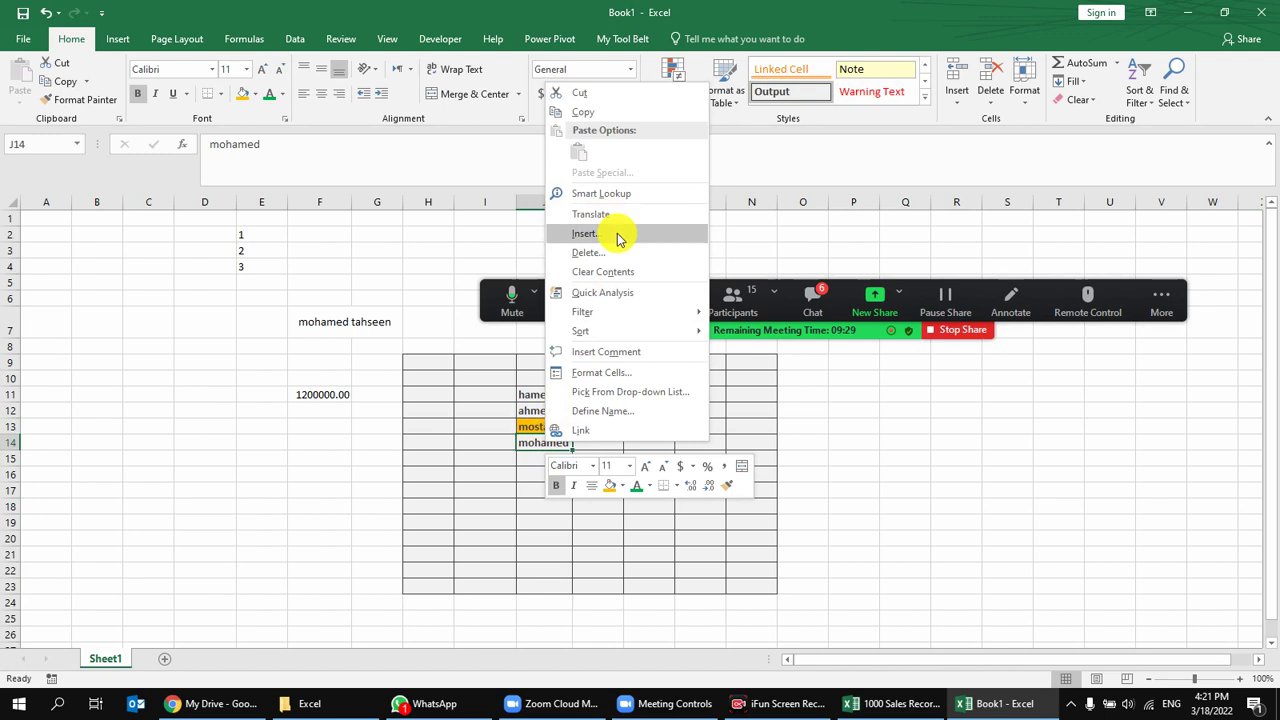
Insert a cell at J14 with Shift cells down, moving mohamed to J15.
click(617, 236)
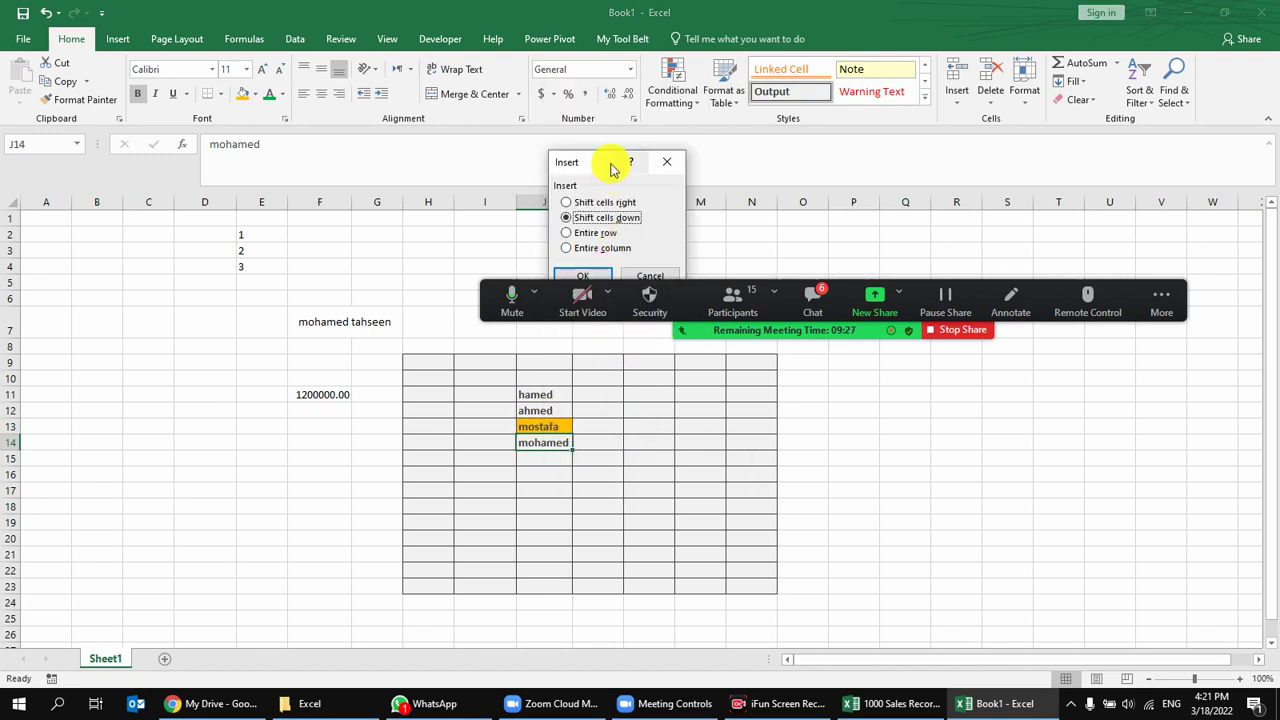
drag(614, 166, 318, 418)
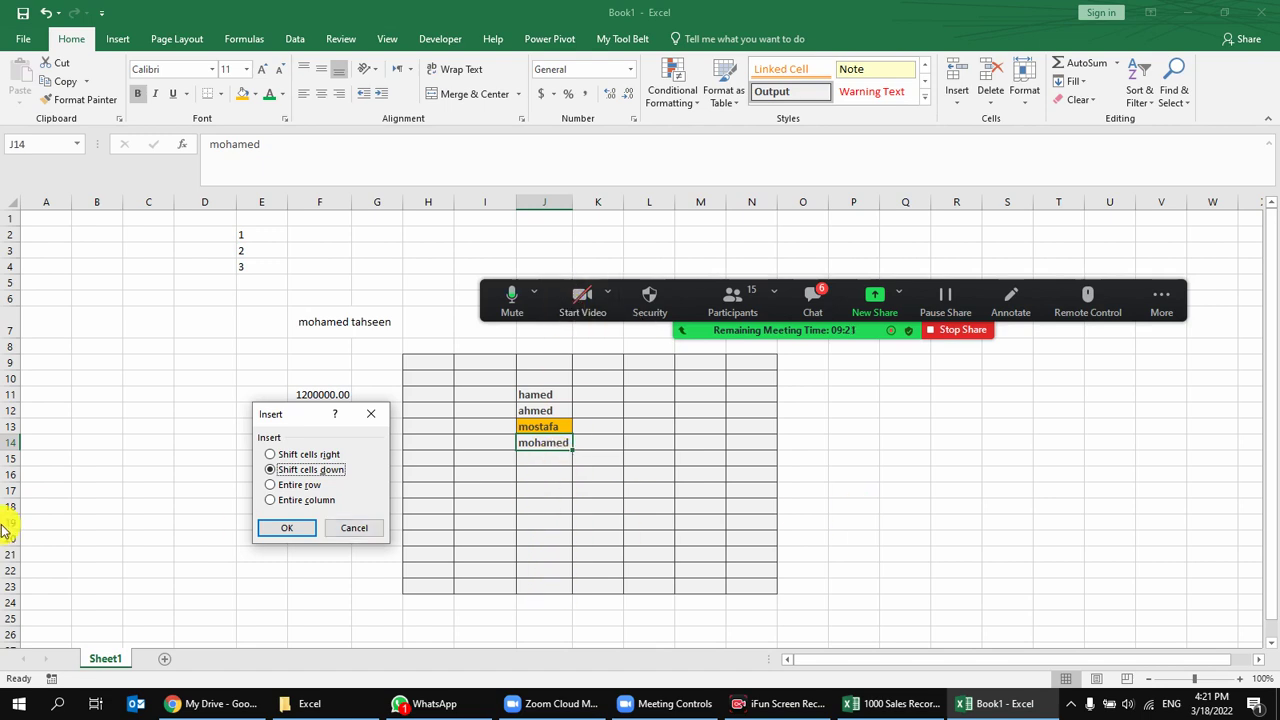
click(296, 533)
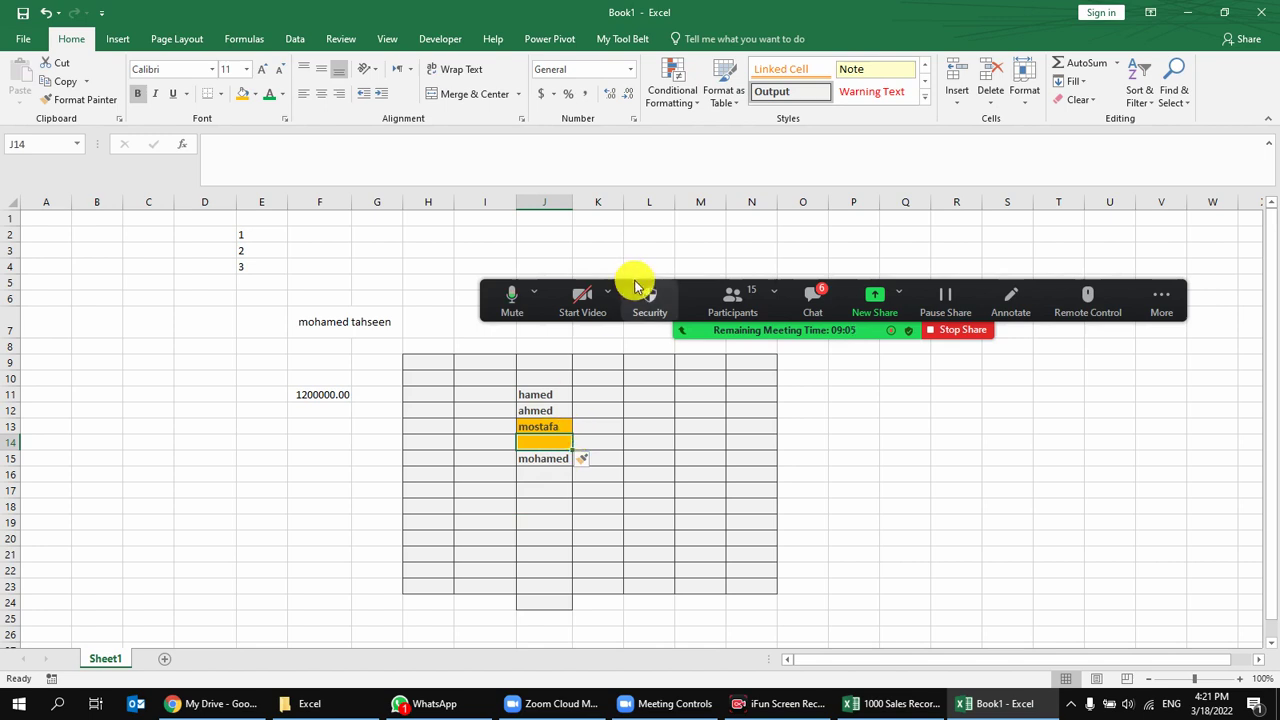
click(541, 426)
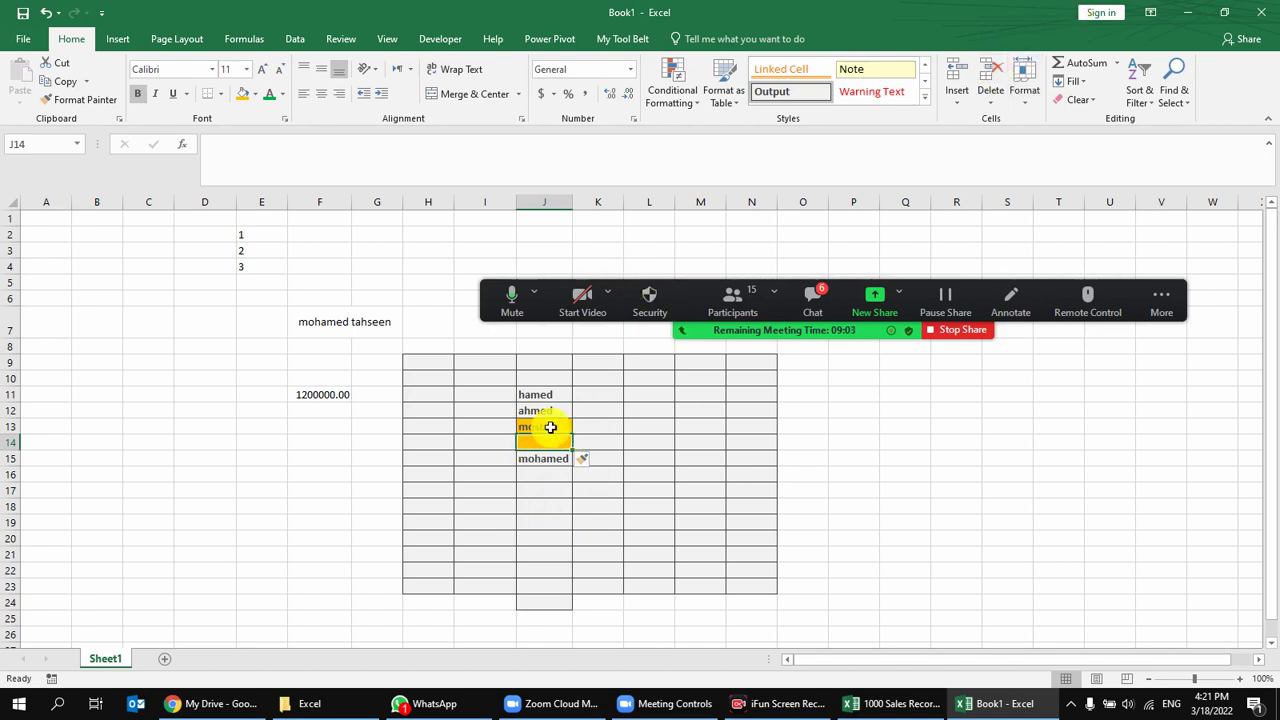
Delete cell J13 with Shift cells up so mohamed returns to J14.
click(991, 68)
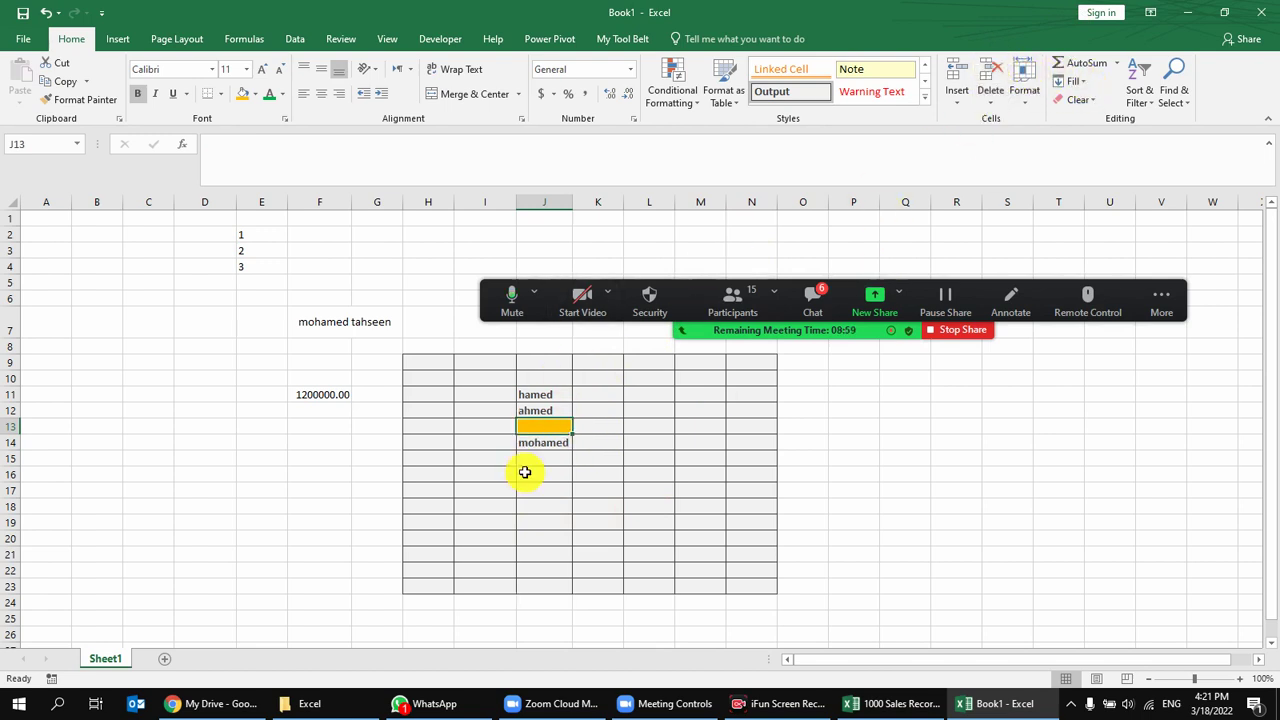
key(ctrl+z)
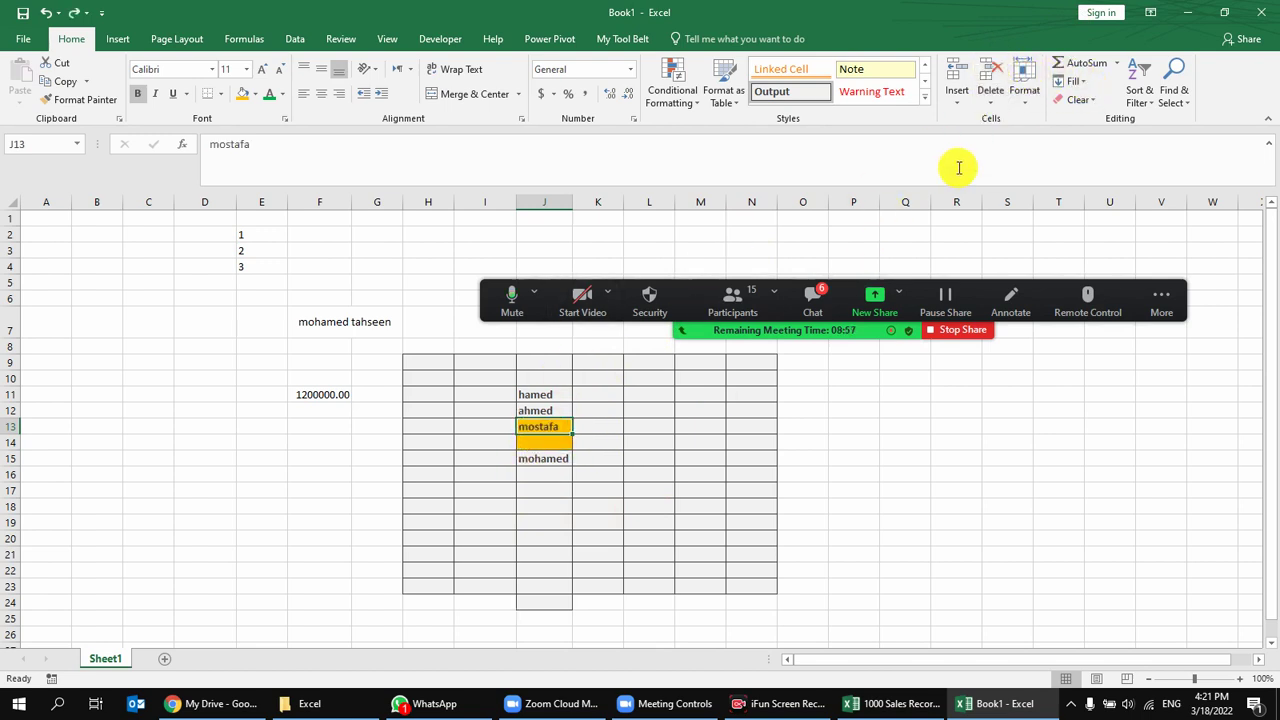
click(996, 97)
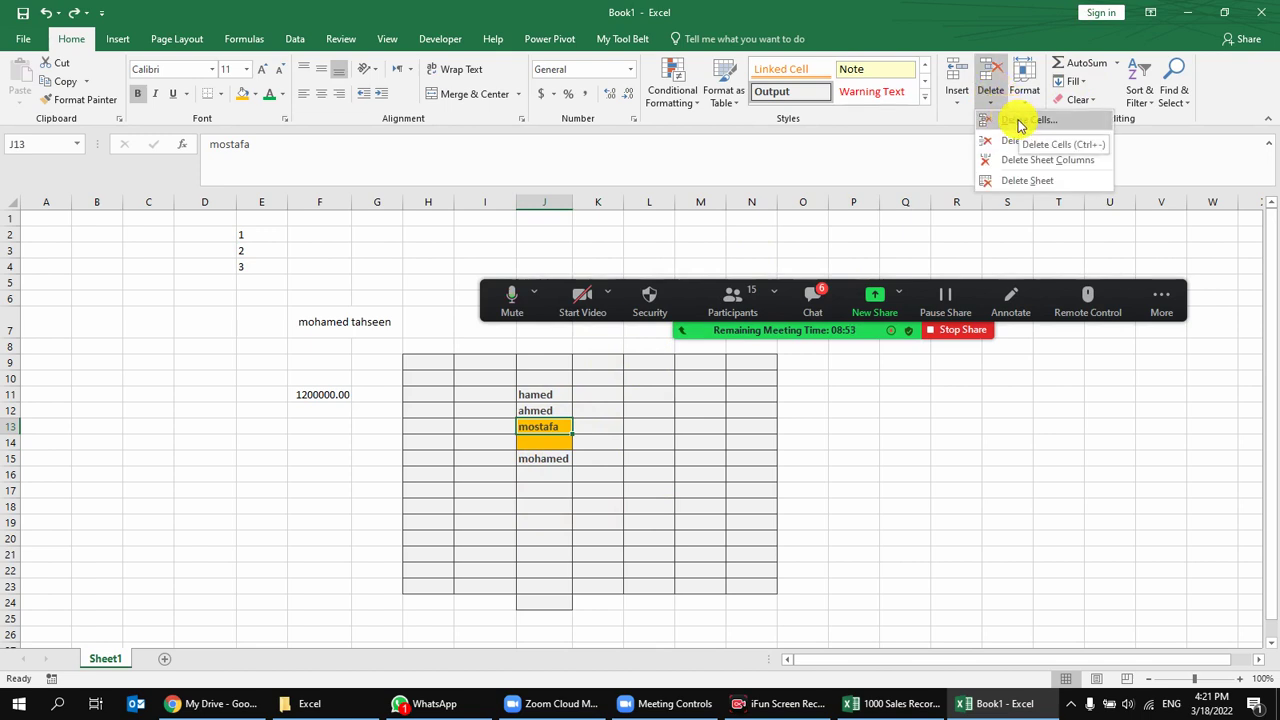
click(1018, 122)
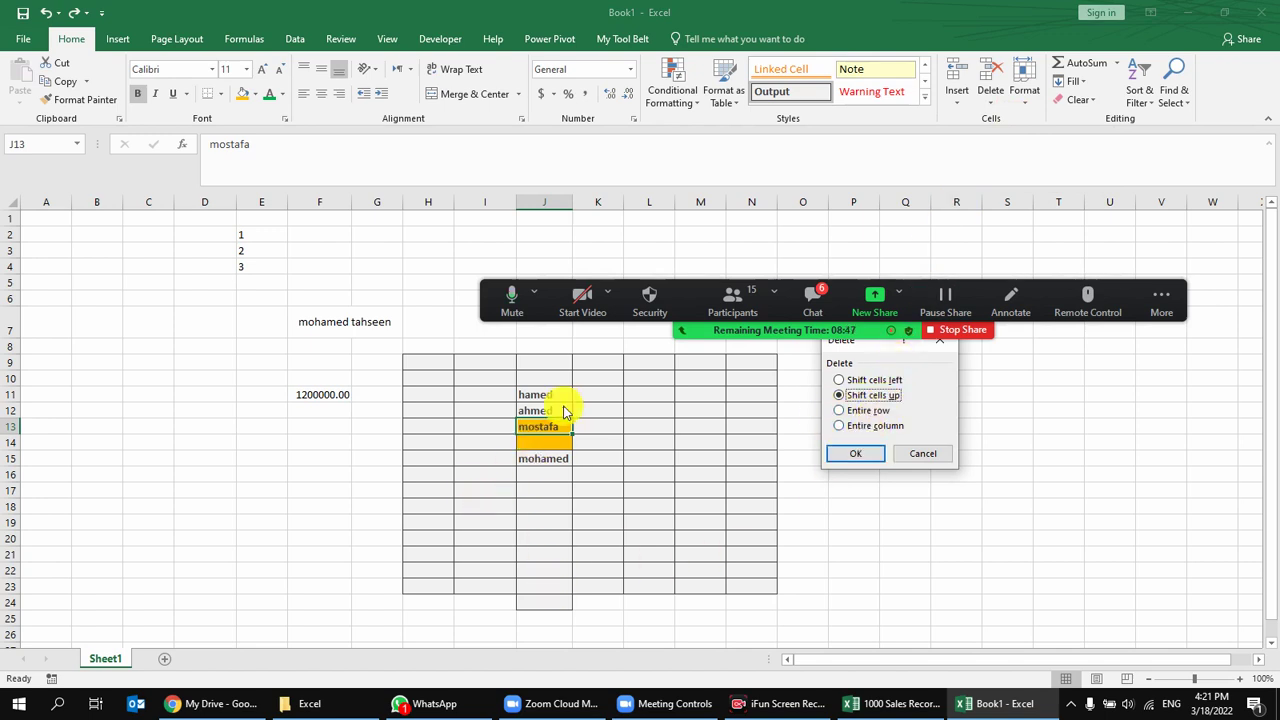
click(879, 453)
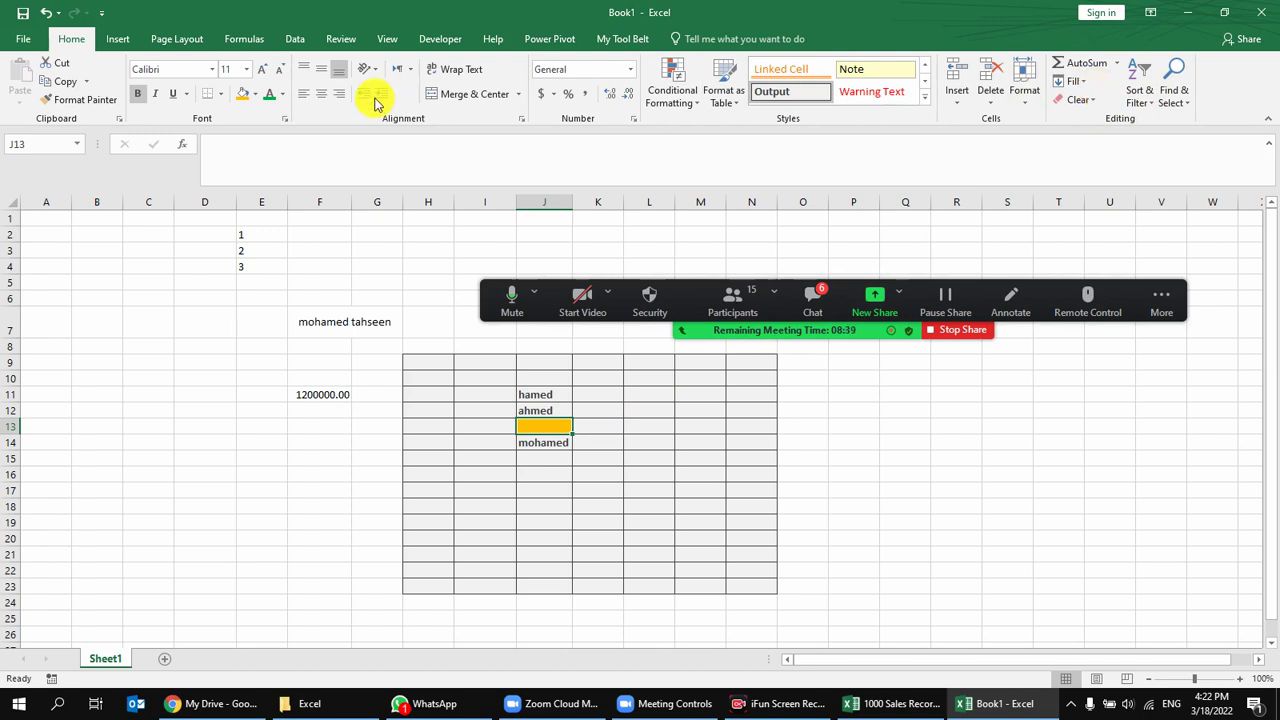
click(660, 407)
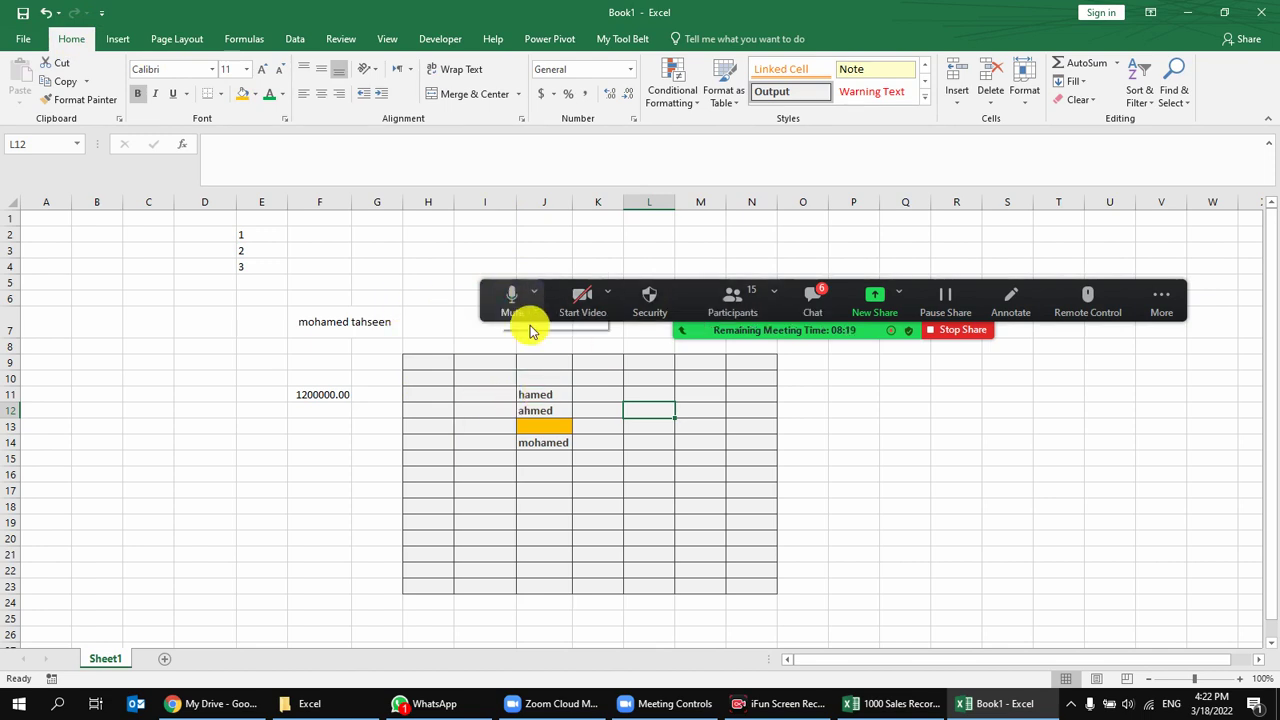
Select the entire sheet and clear all its values, borders and fills.
click(692, 458)
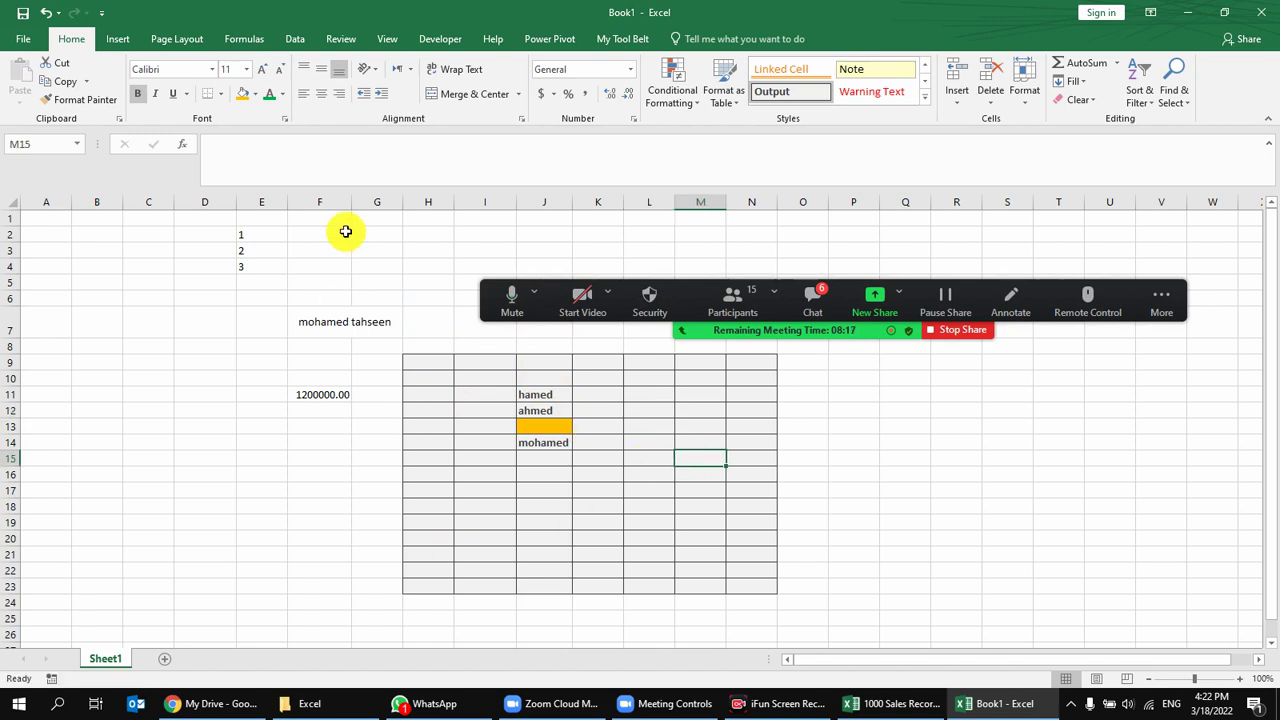
click(13, 201)
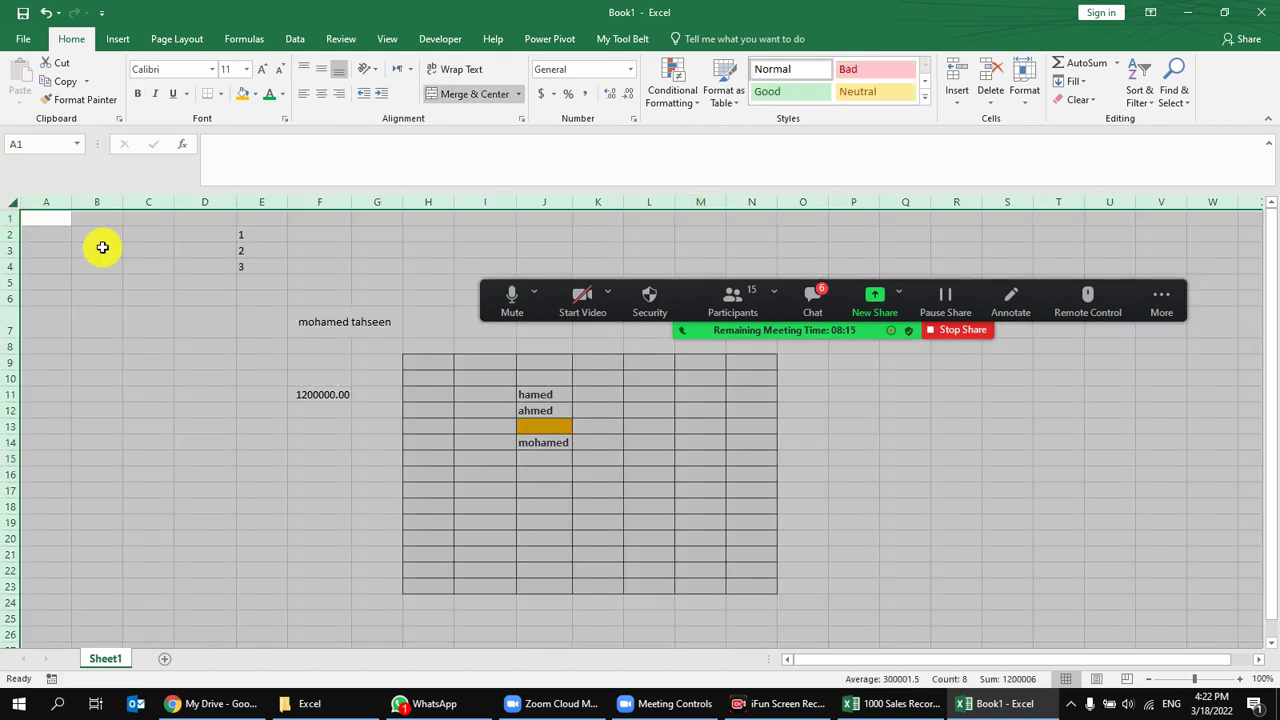
key(ctrl+minus)
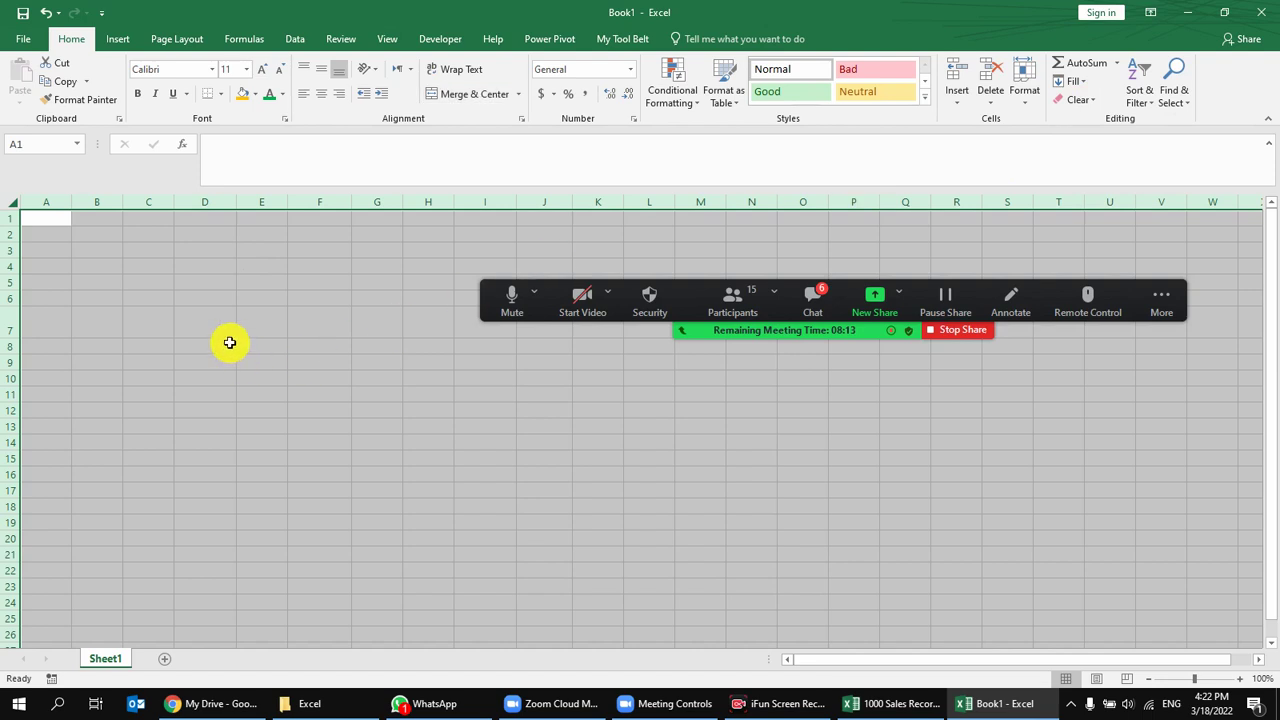
right_click(14, 201)
click(97, 355)
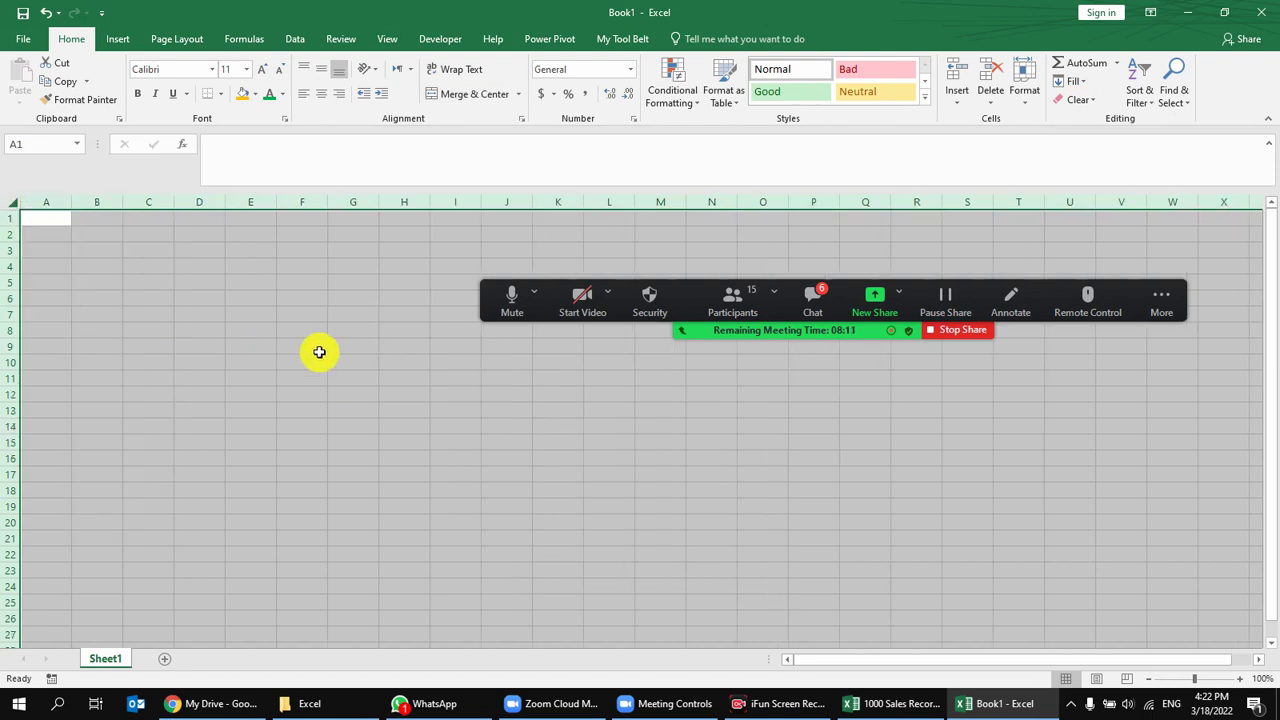
click(220, 280)
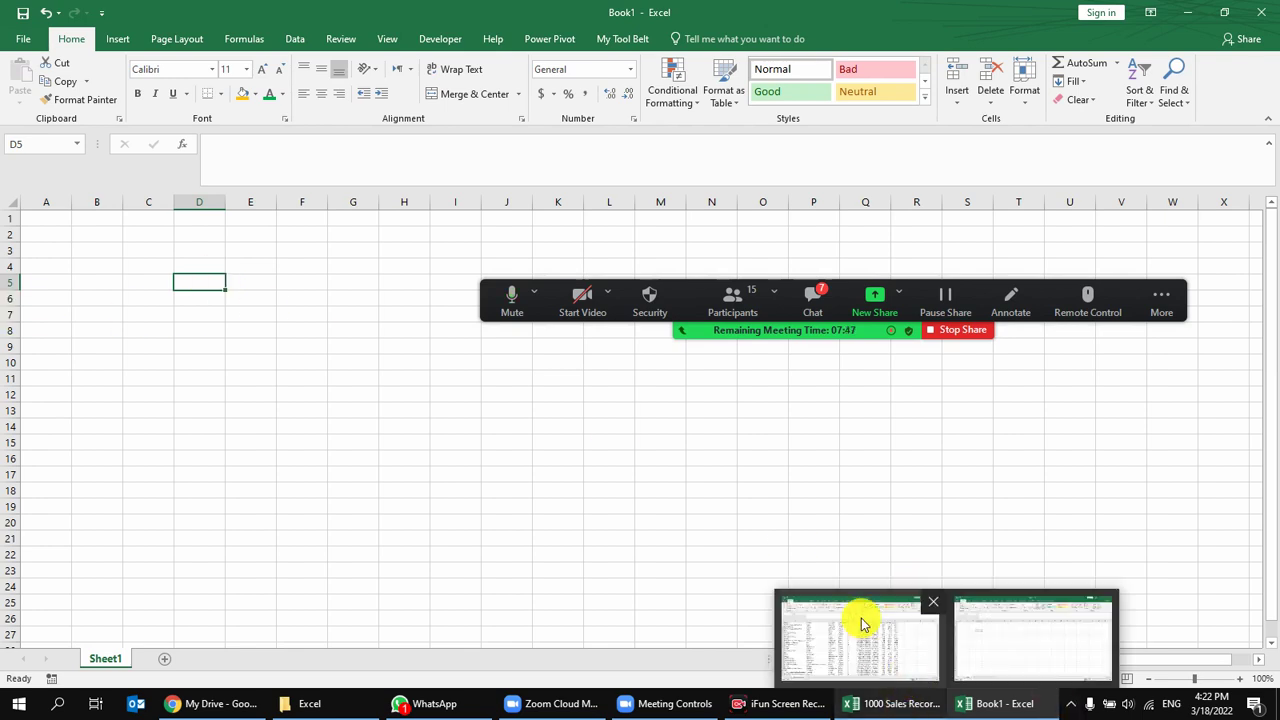
Share the '1000 Sales Records.csv' Excel window in Zoom, moving the meeting toolbar aside.
click(883, 297)
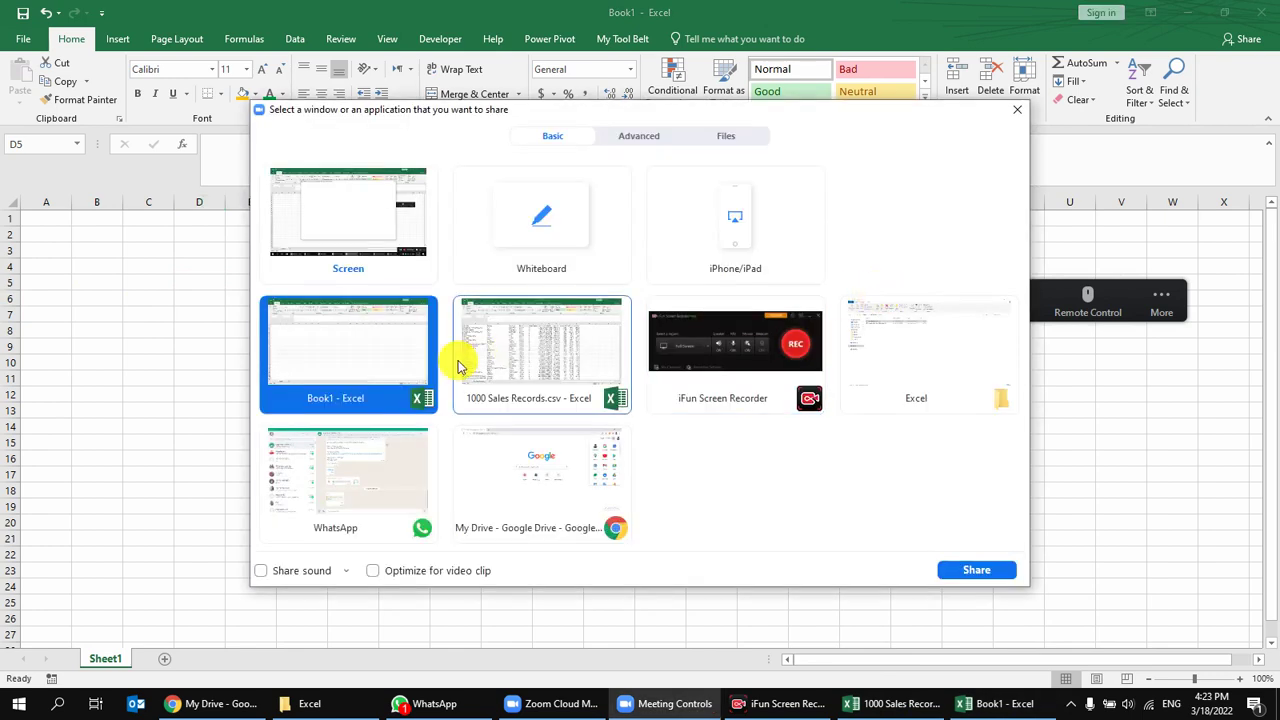
double_click(523, 357)
click(885, 431)
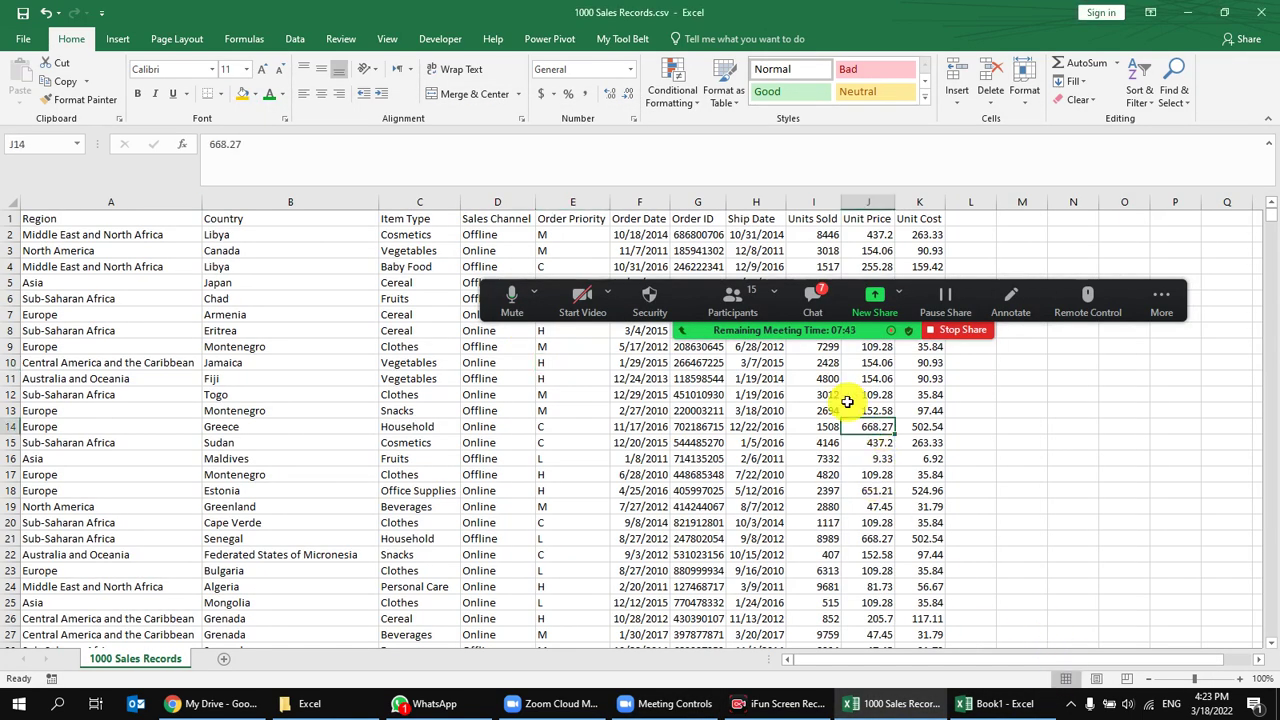
drag(680, 290, 521, 11)
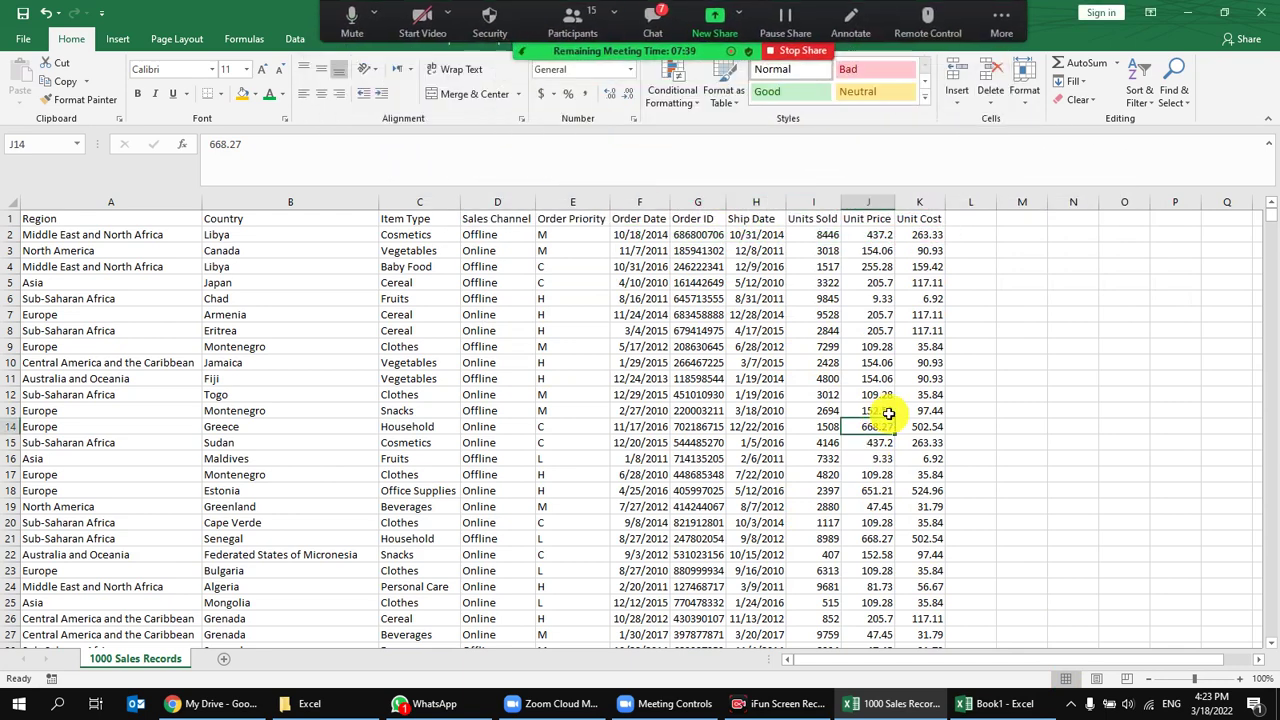
drag(555, 285, 4, 332)
click(465, 459)
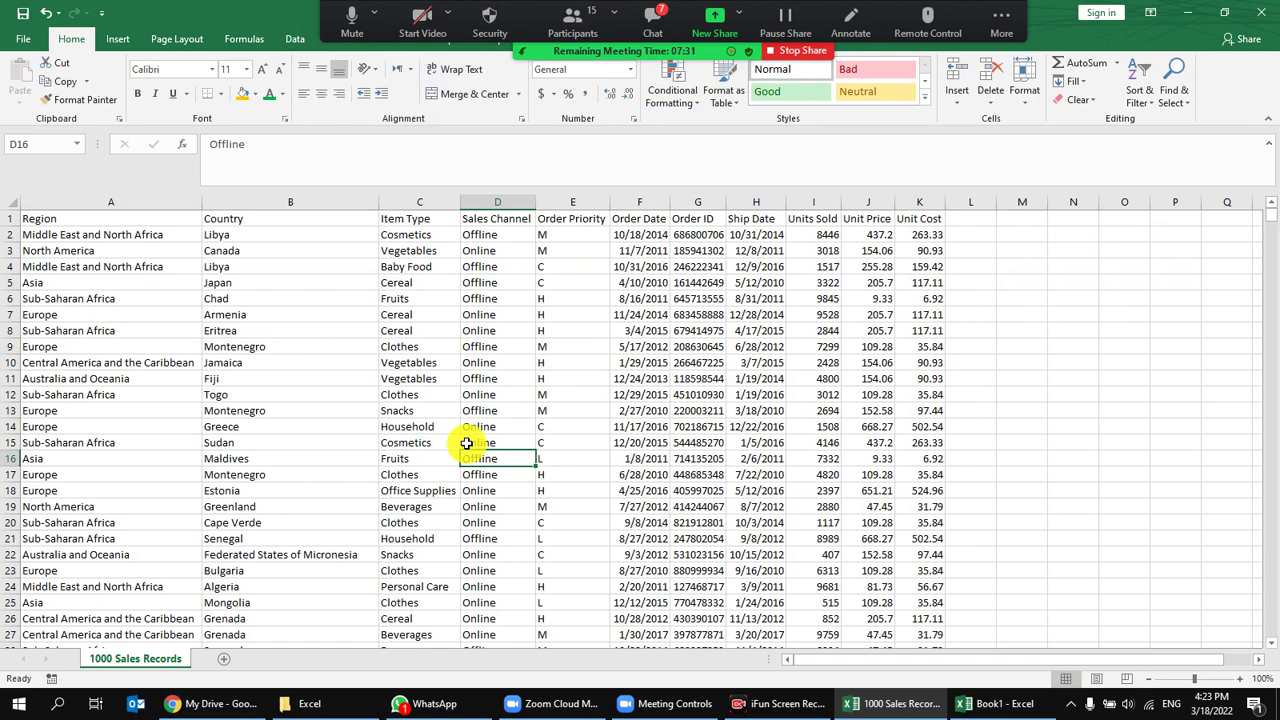
click(170, 251)
click(421, 233)
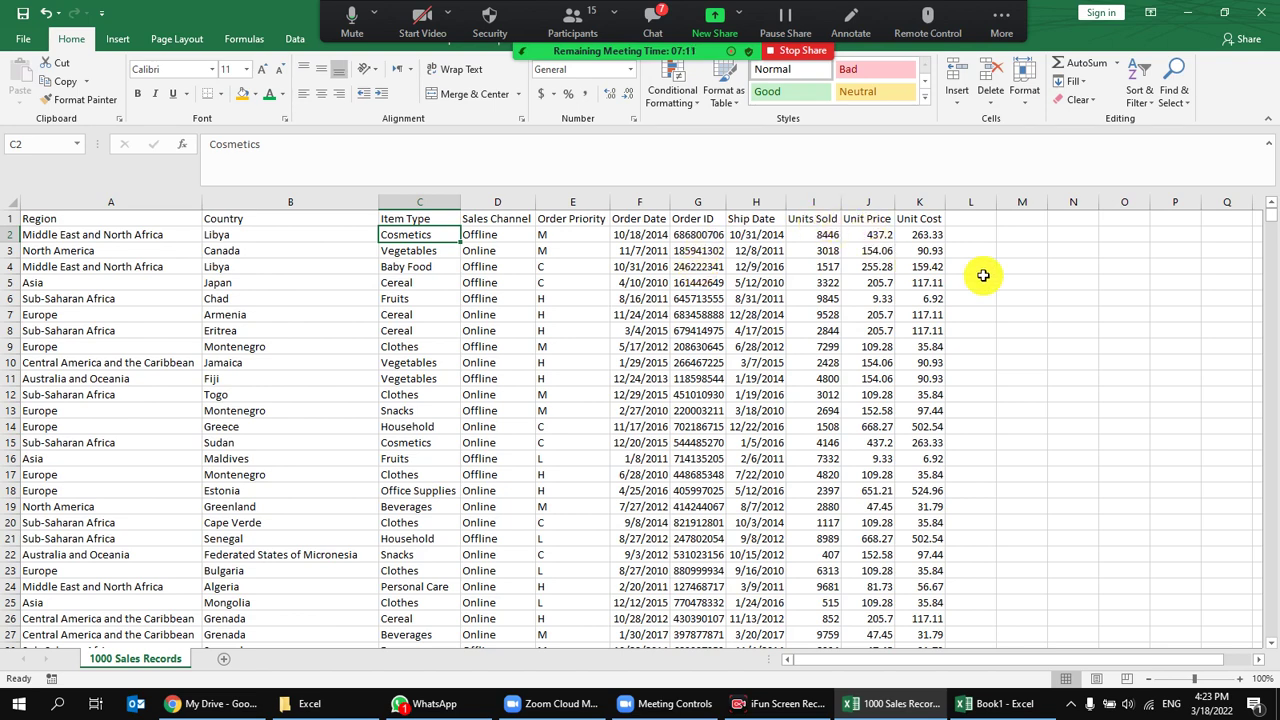
Move the 1000 Sales Records sheet into a new workbook.
right_click(158, 658)
click(225, 528)
click(240, 463)
click(240, 478)
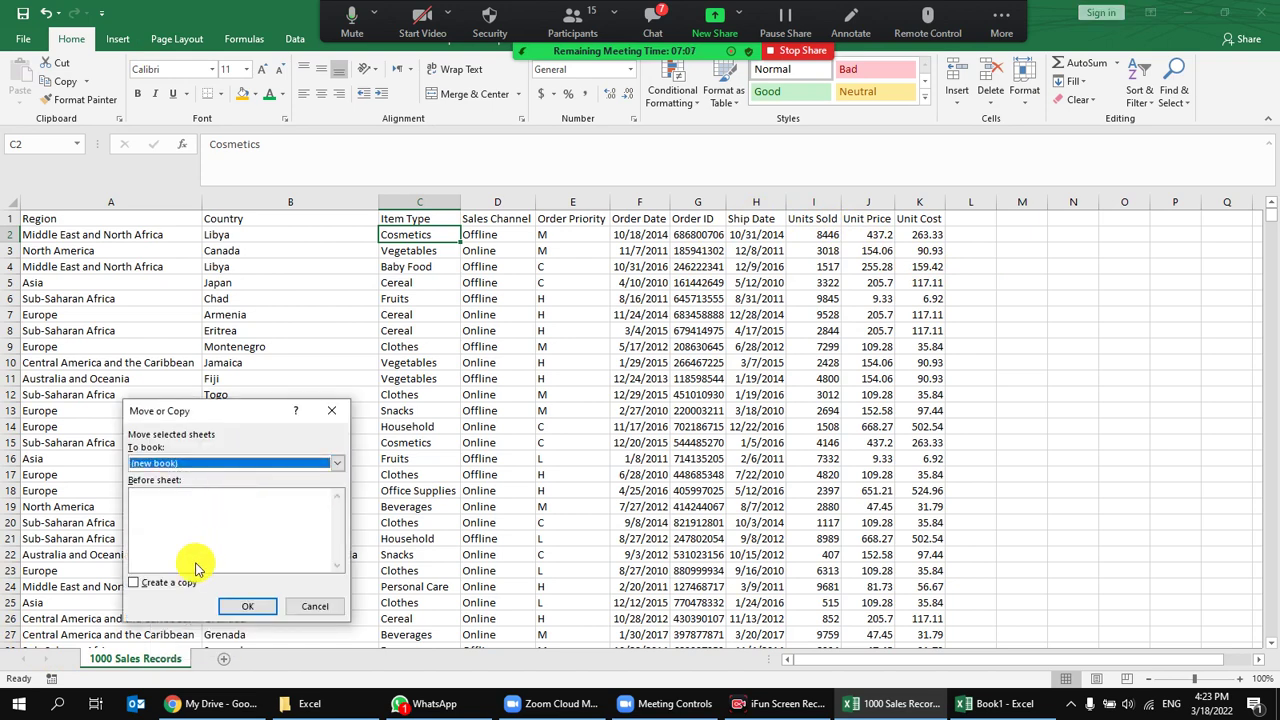
click(247, 606)
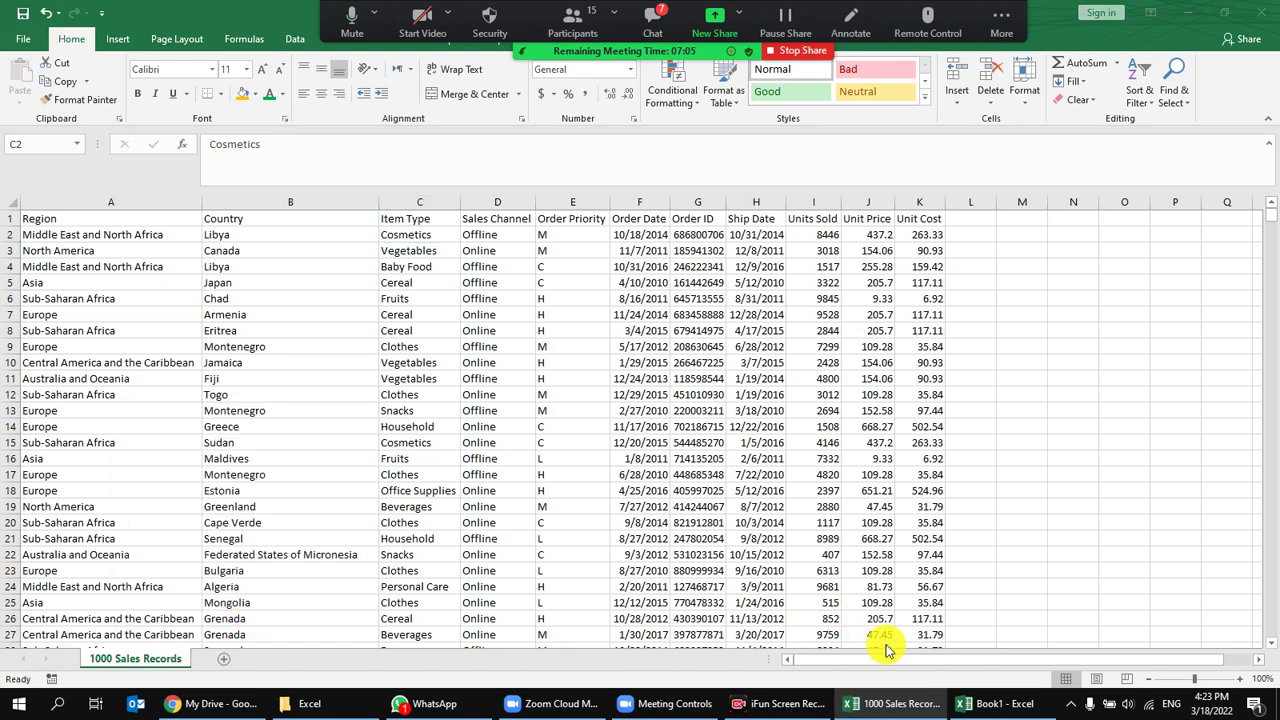
Close the original csv without saving and reshare the Excel window in Zoom.
mouse_move(860, 705)
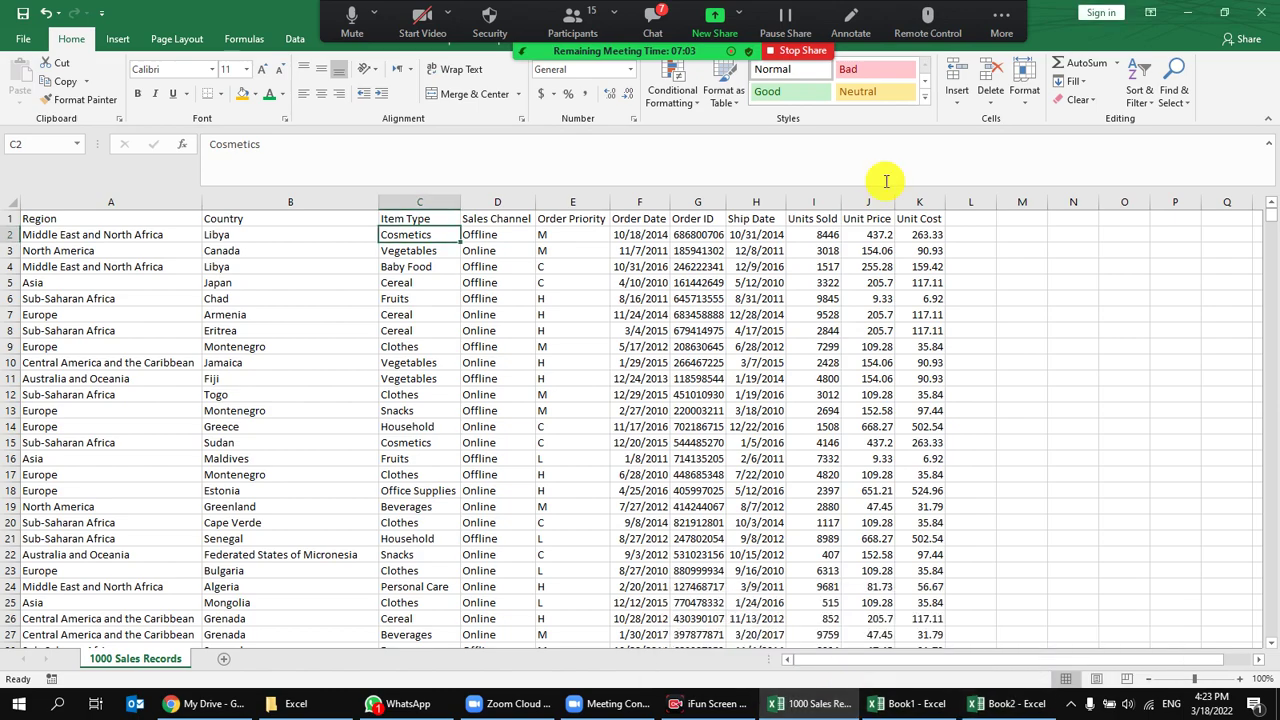
click(1261, 12)
click(626, 376)
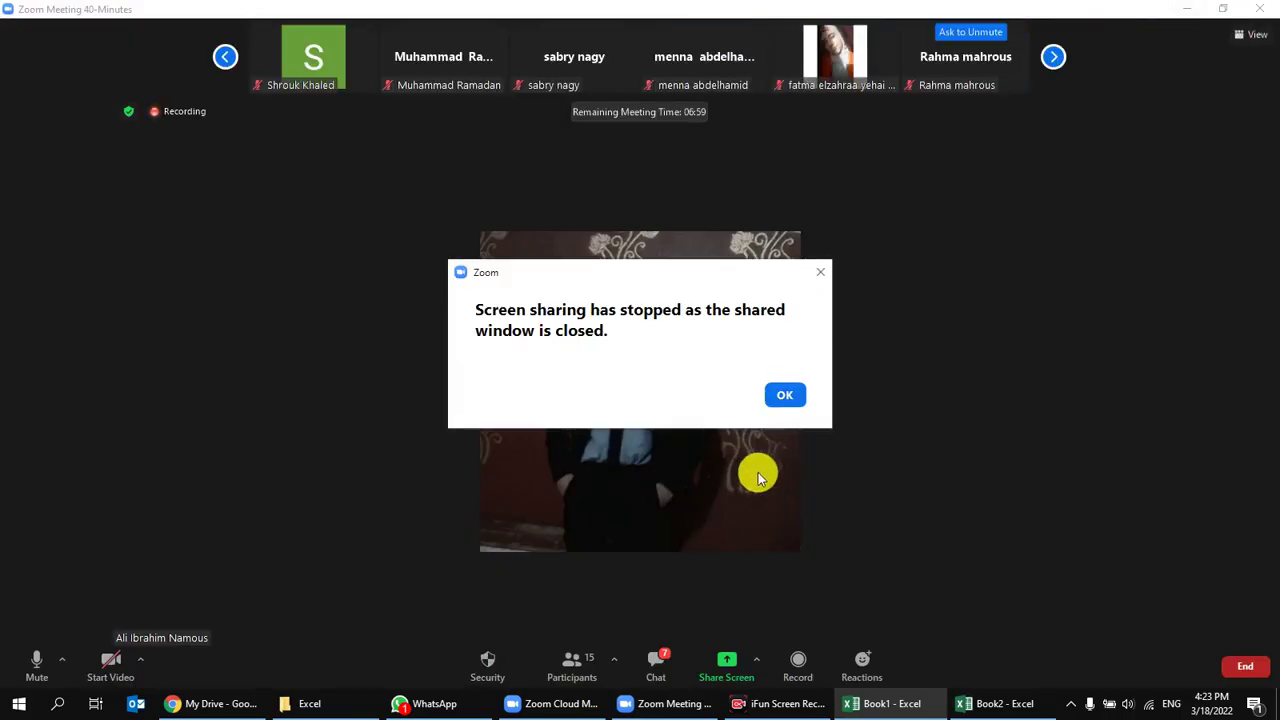
click(784, 395)
click(733, 658)
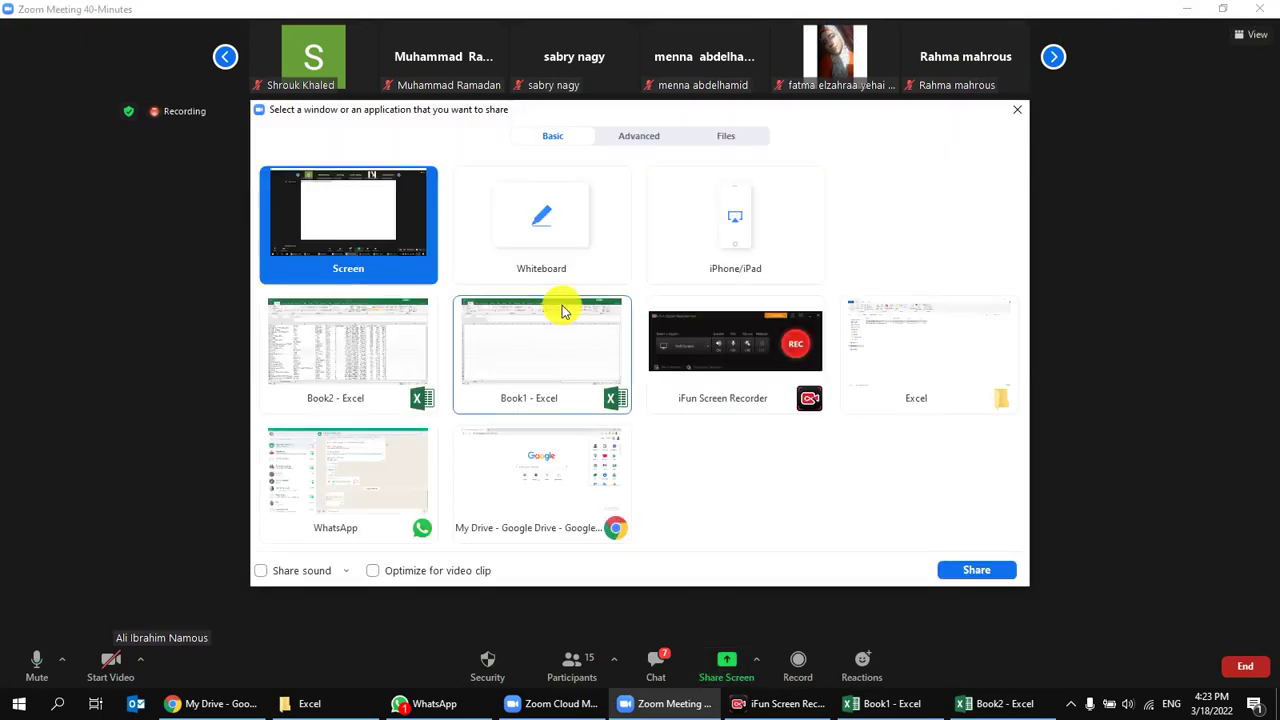
double_click(534, 337)
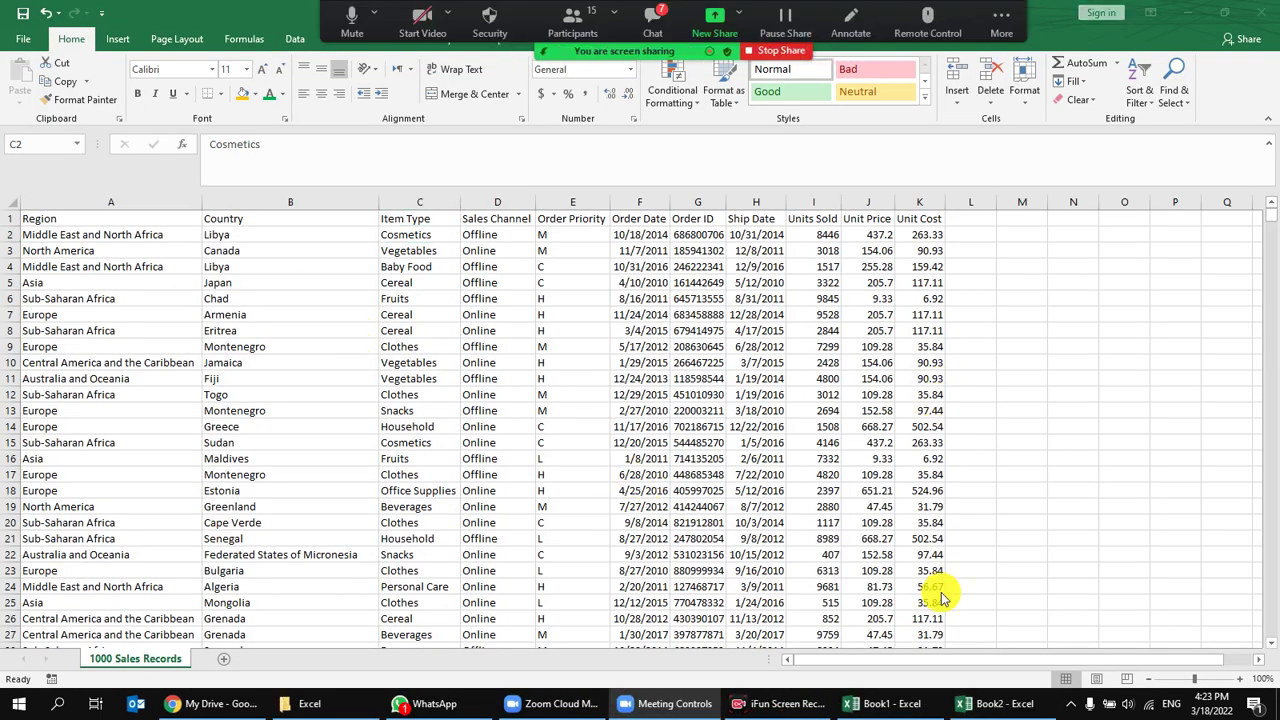
Enter 1 in cell O4 beside the sales data.
click(980, 282)
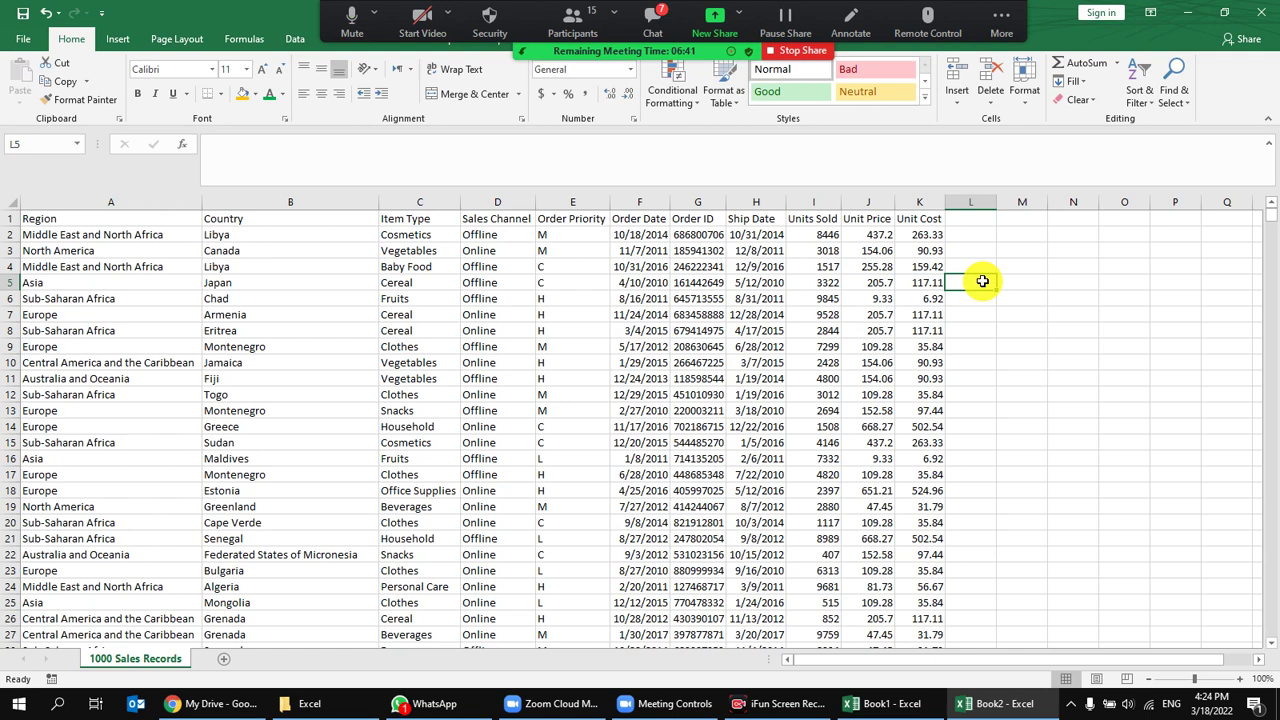
scroll(1014, 334, right, 3)
click(814, 263)
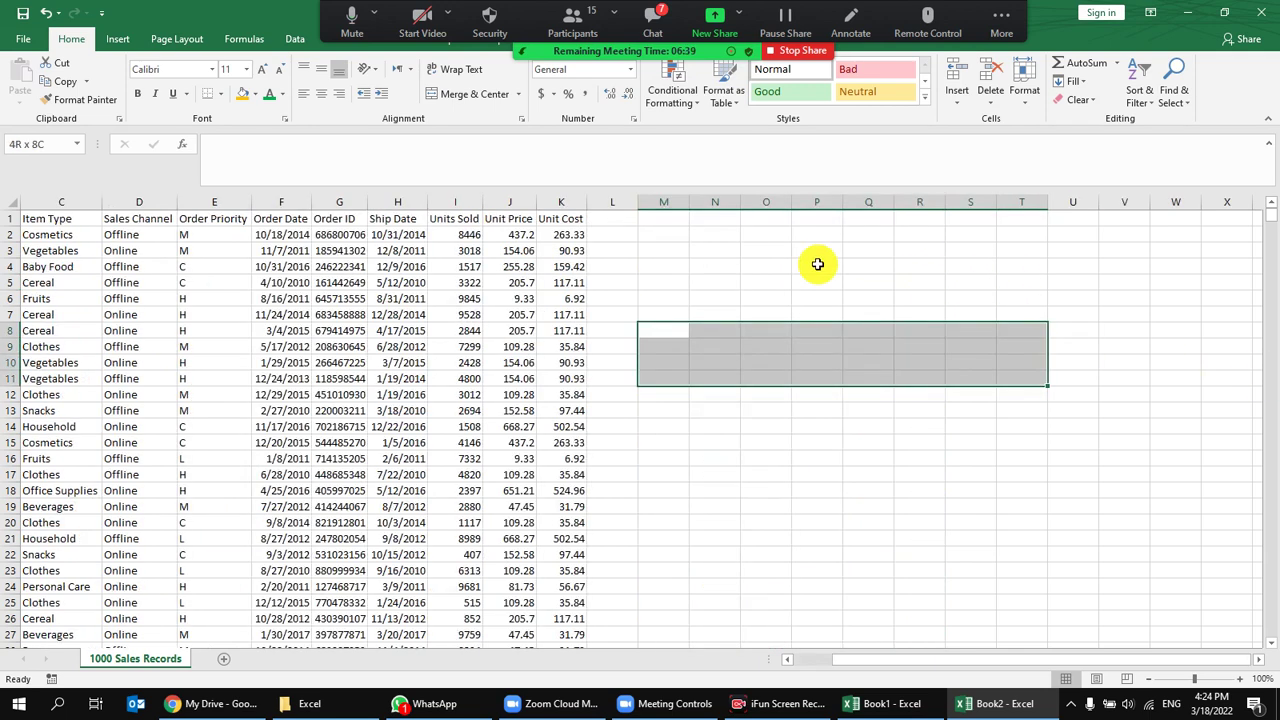
key(Left)
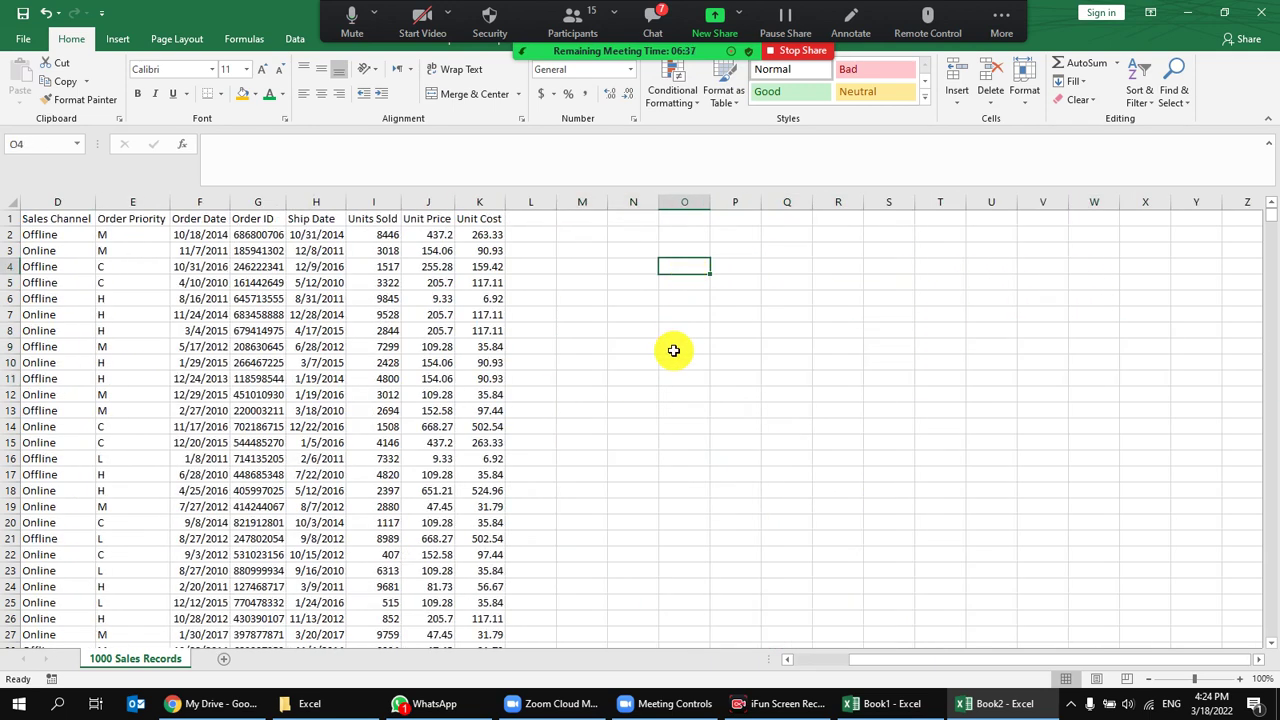
text(1)
key(Return)
text(1)
key(Return)
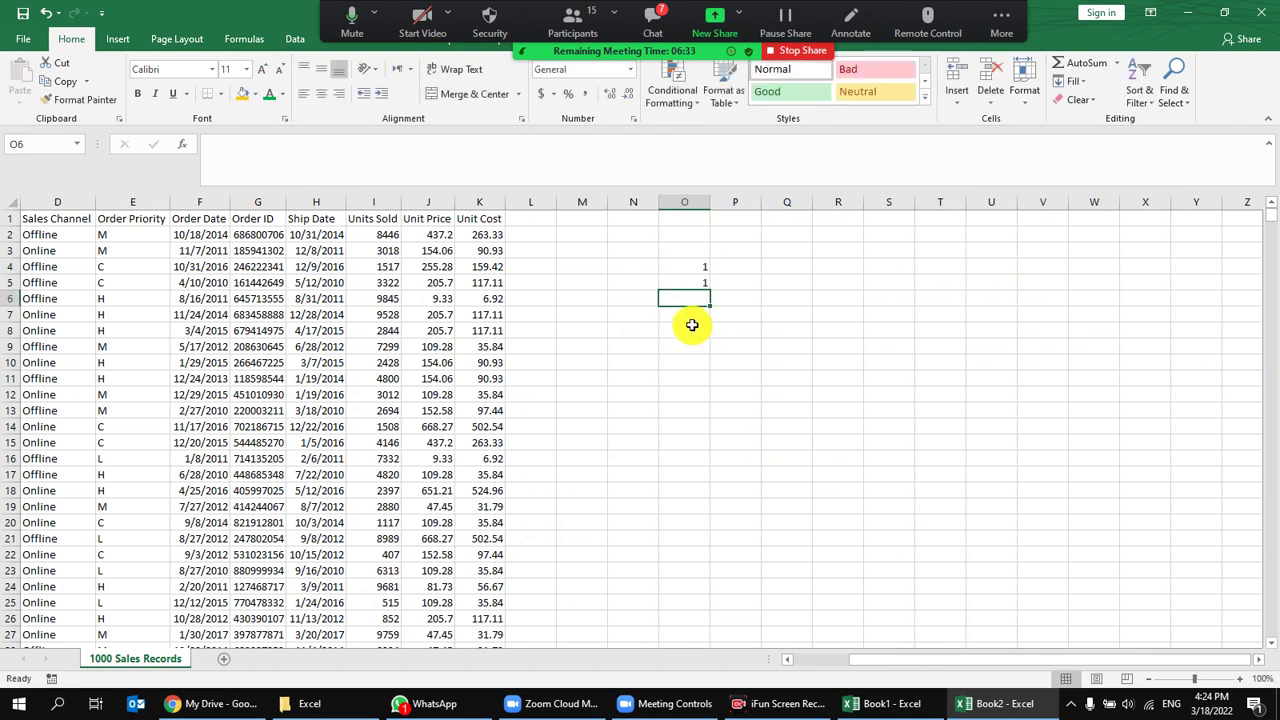
Enter the formula =O4+O5 in O6 so it shows 2.
text(=)
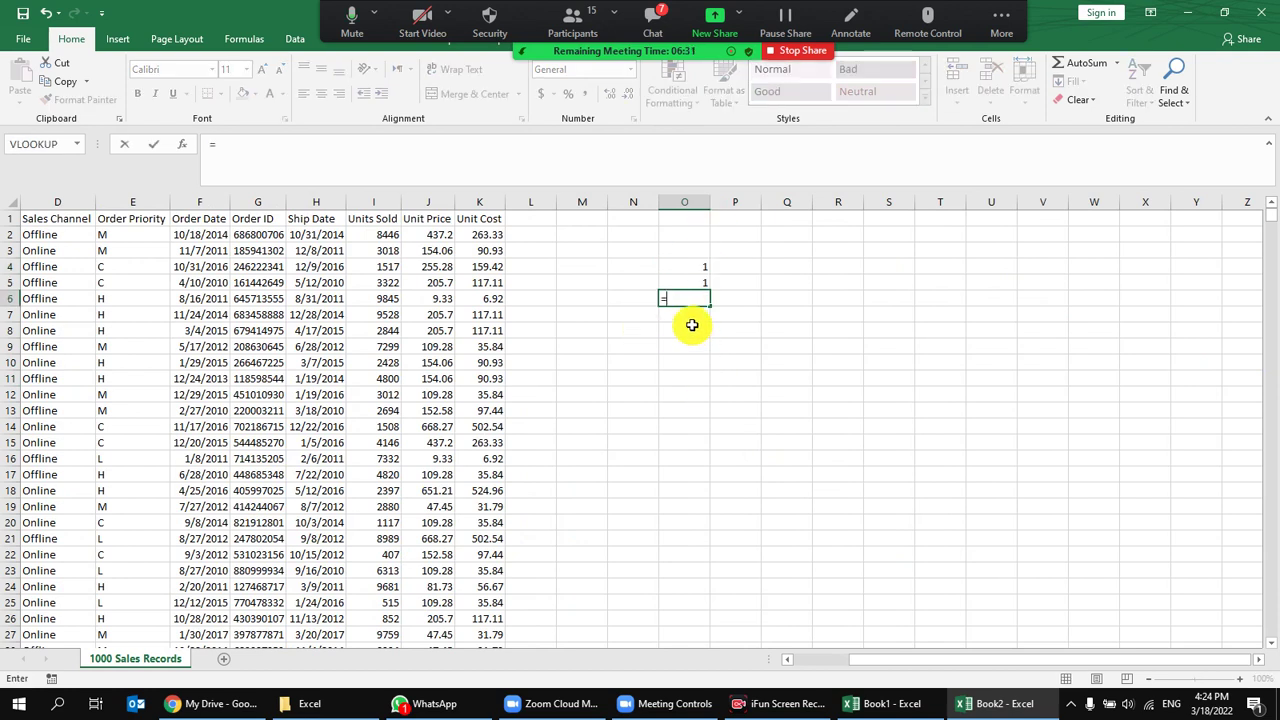
click(680, 270)
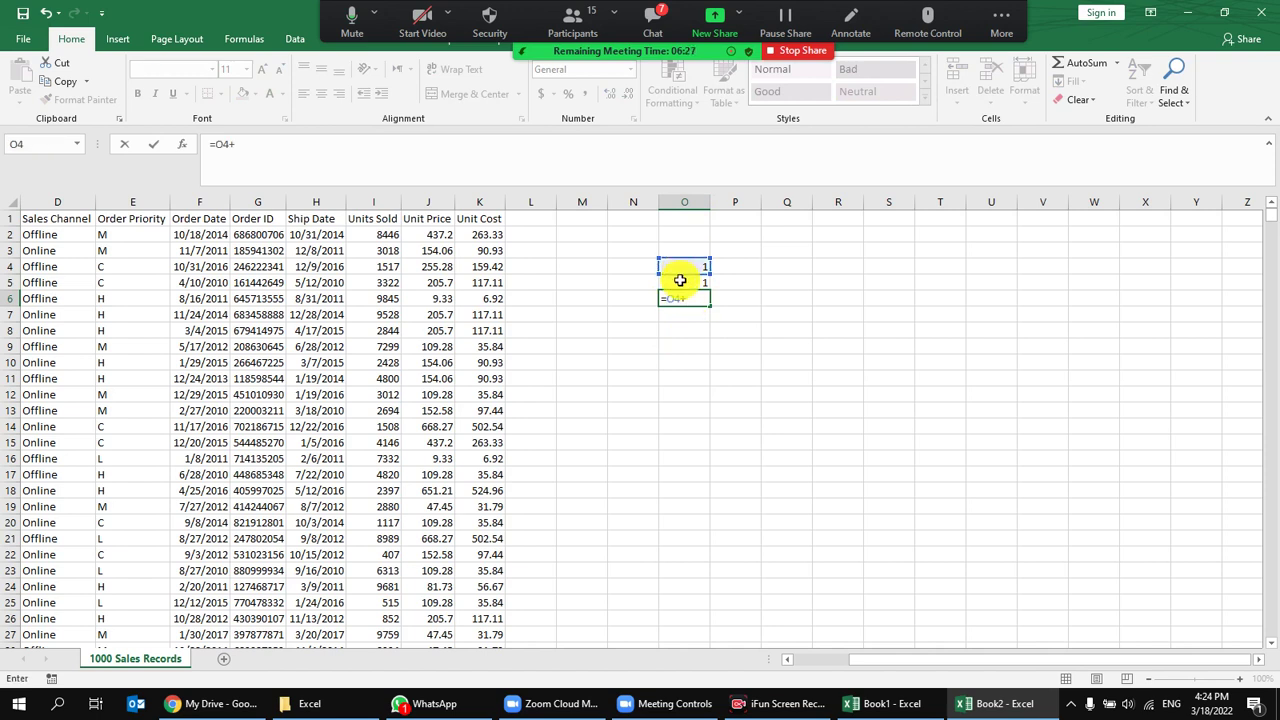
click(680, 281)
key(ctrl+Return)
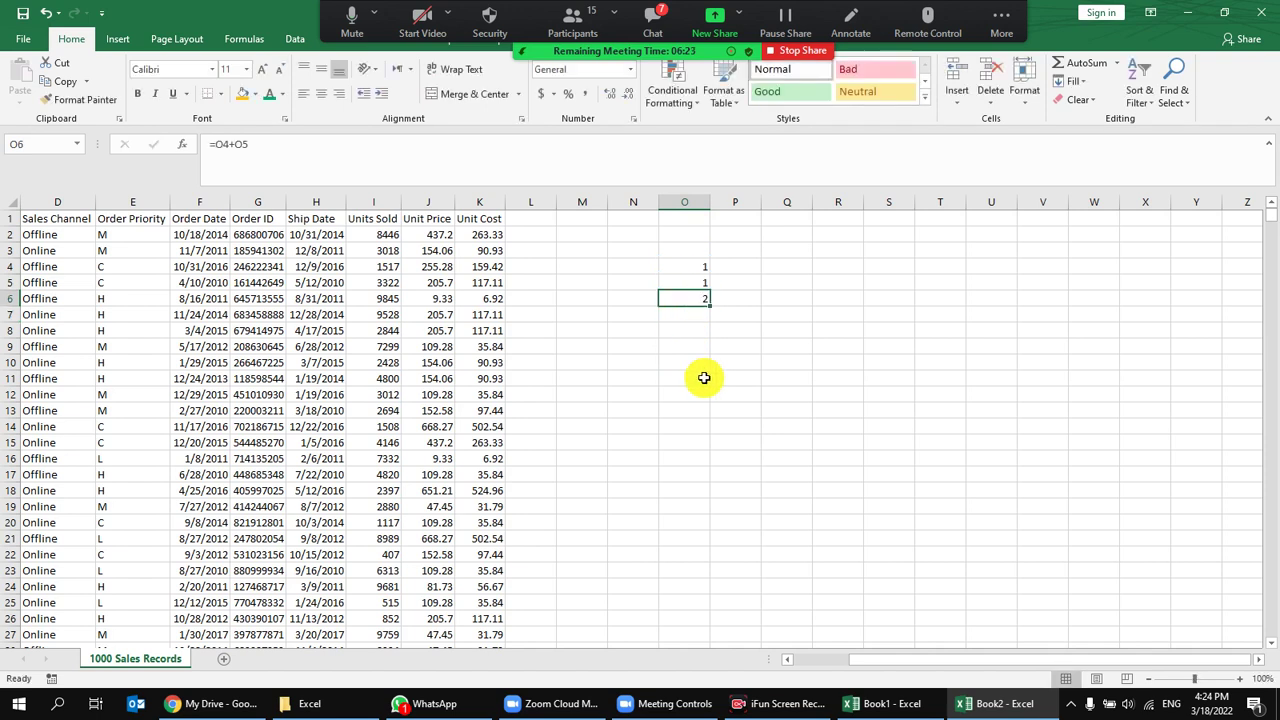
Bring up the Zoom participant list and scroll through it.
click(568, 22)
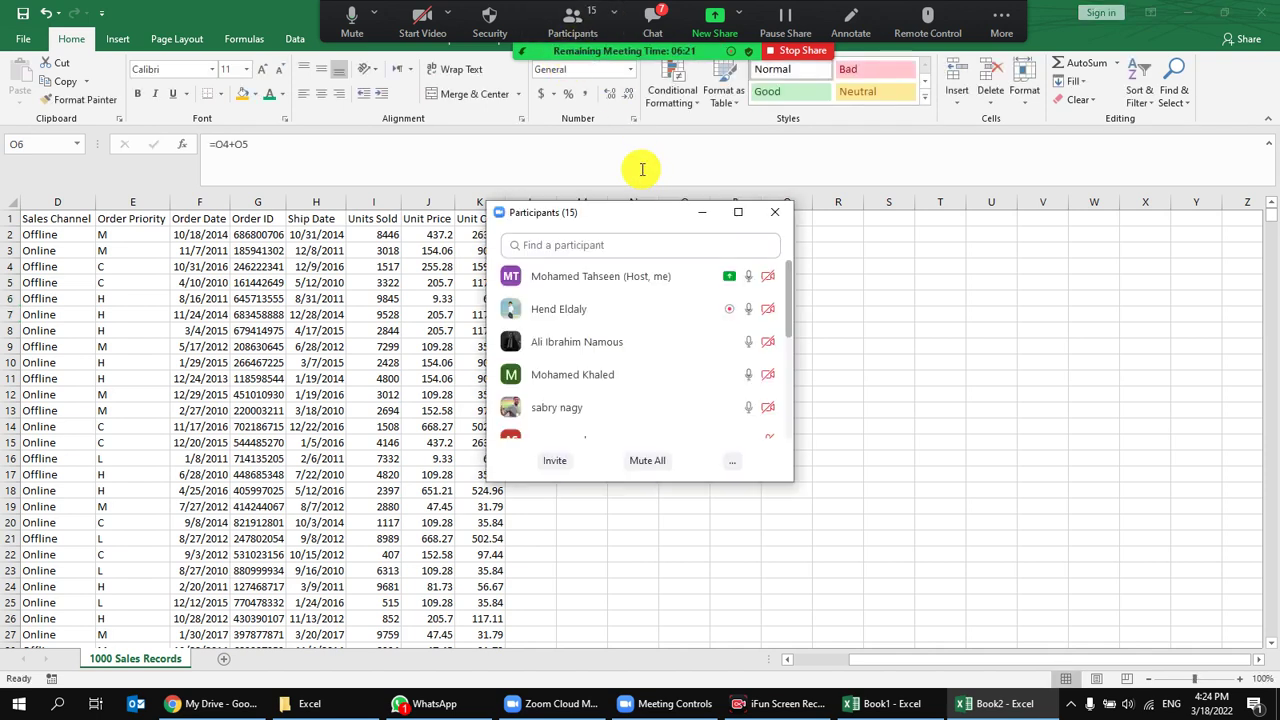
scroll(648, 303, down, 1)
scroll(650, 296, down, 1)
scroll(648, 294, down, 1)
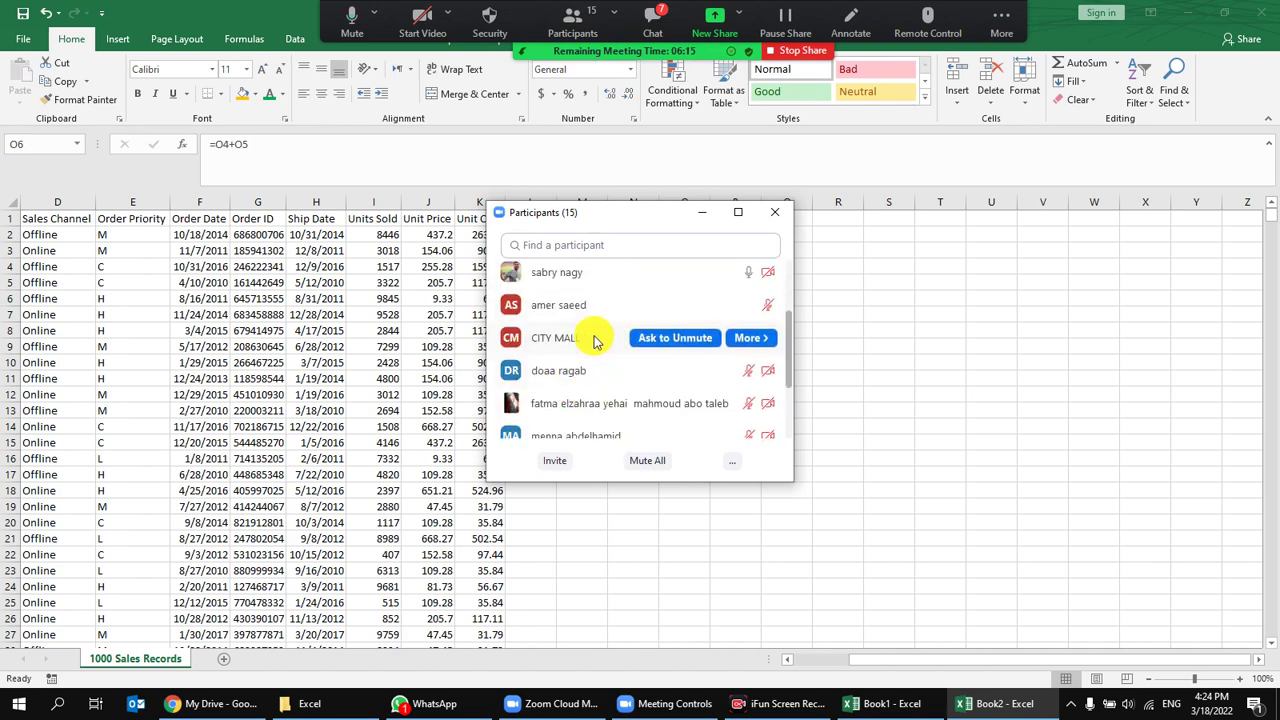
Scroll through the remaining Zoom participants, then close the list.
scroll(594, 344, down, 1)
scroll(606, 358, down, 1)
scroll(612, 372, down, 1)
scroll(616, 388, down, 1)
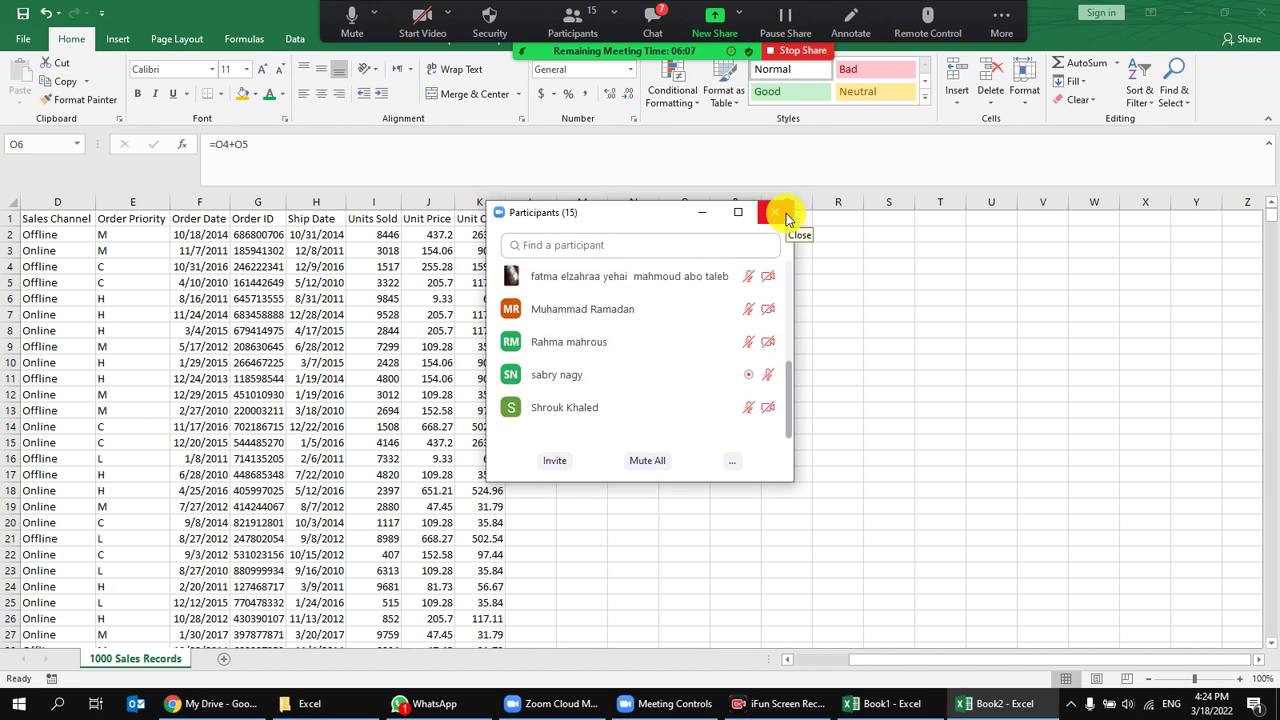
scroll(620, 340, up, 1)
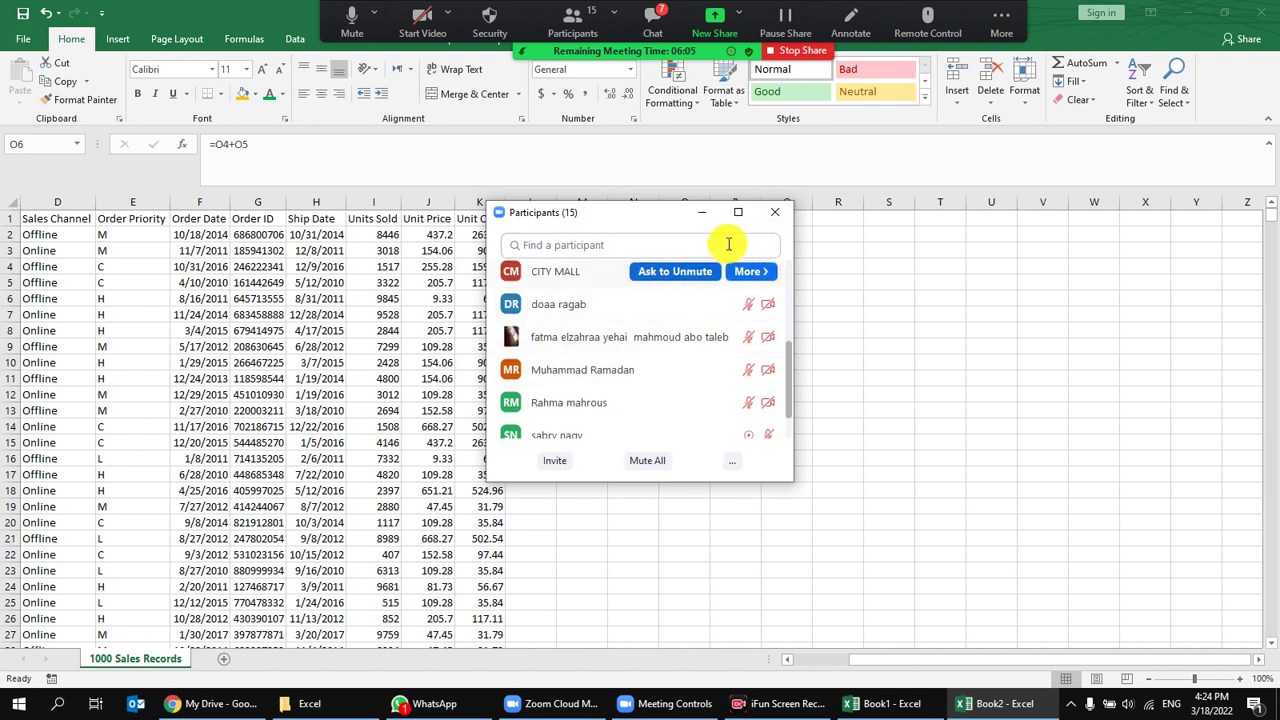
click(774, 212)
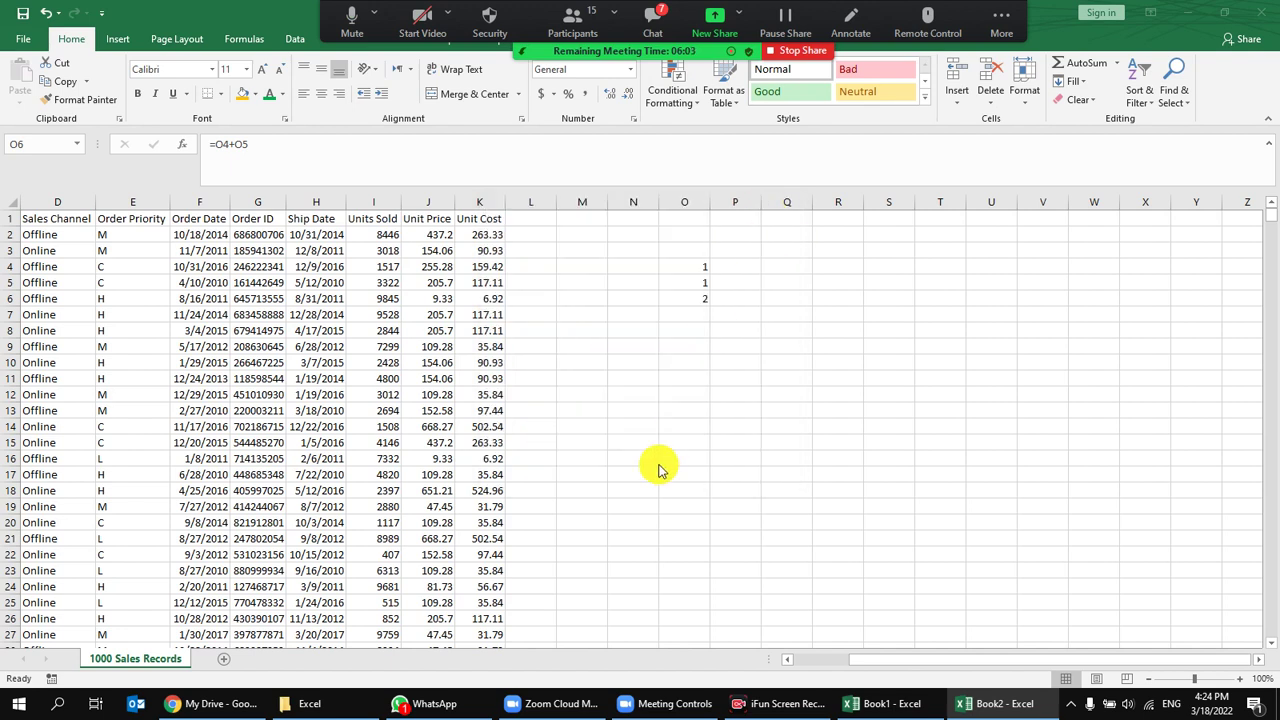
Fill the sum cell O6 orange and change the value in O4 to 6.
click(690, 302)
click(238, 97)
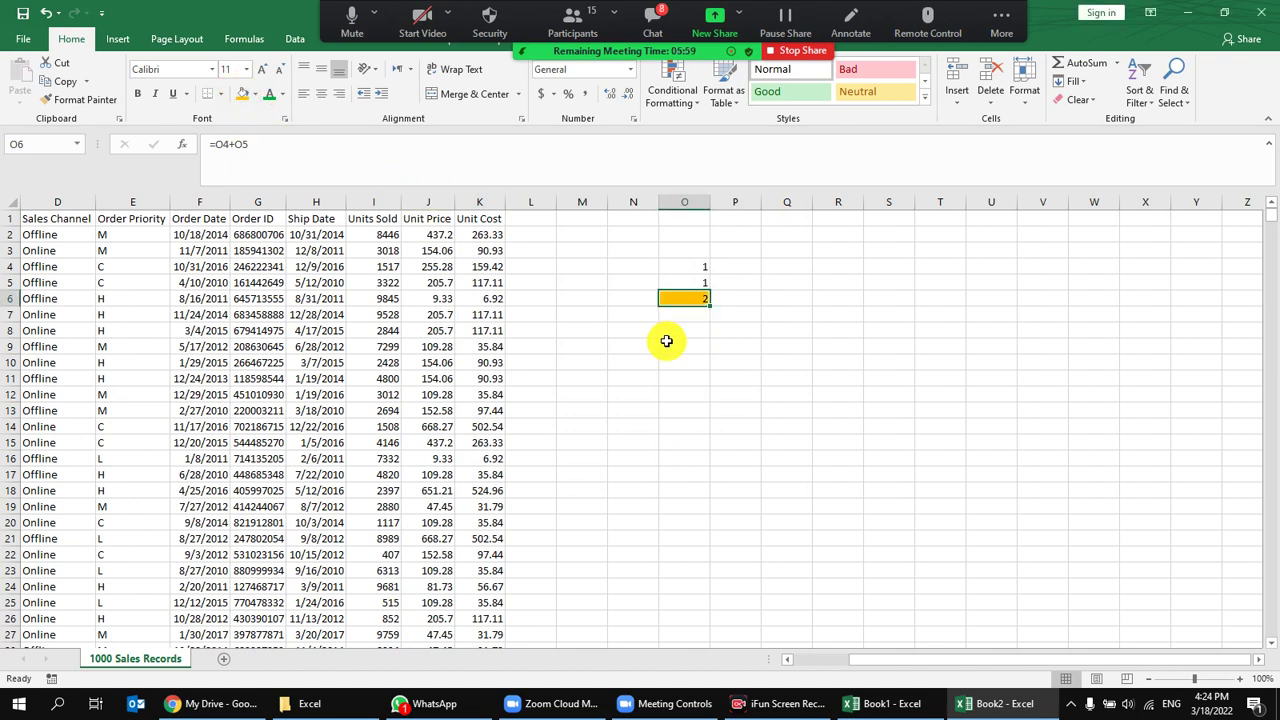
click(691, 266)
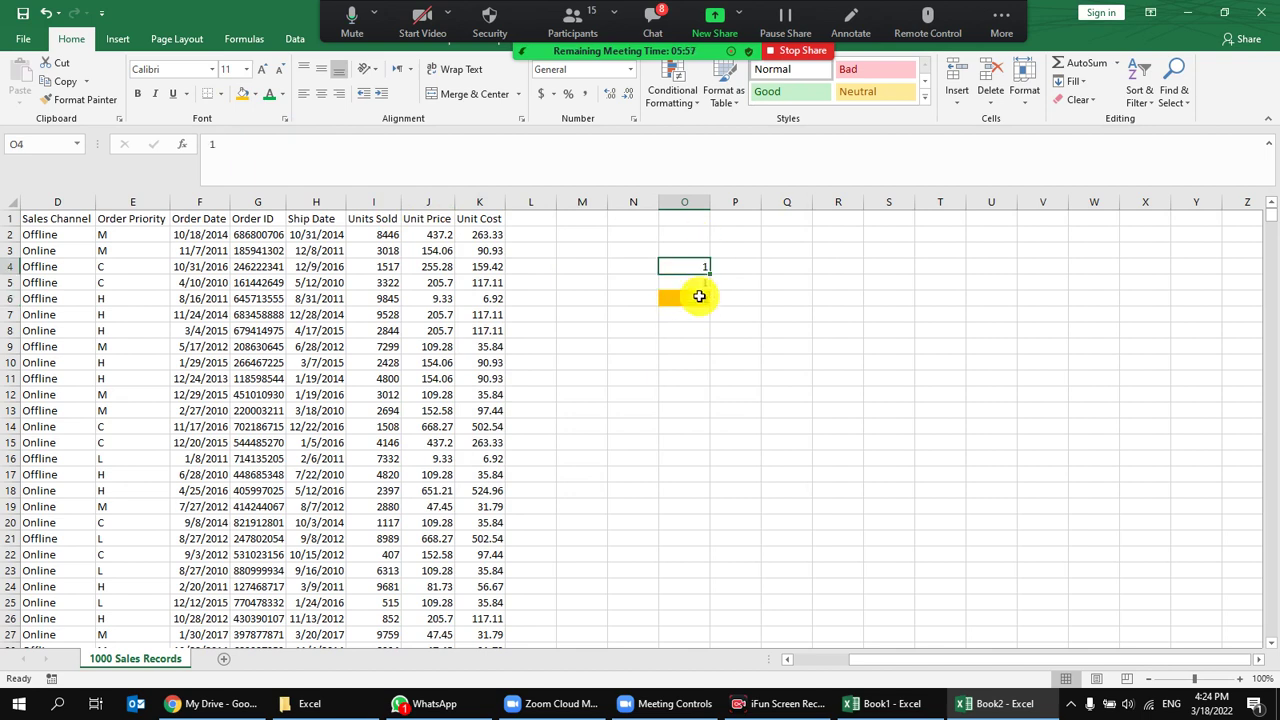
text(6)
click(817, 305)
click(688, 299)
Centre column O and set its font size to 20, enlarging O6 further.
click(688, 202)
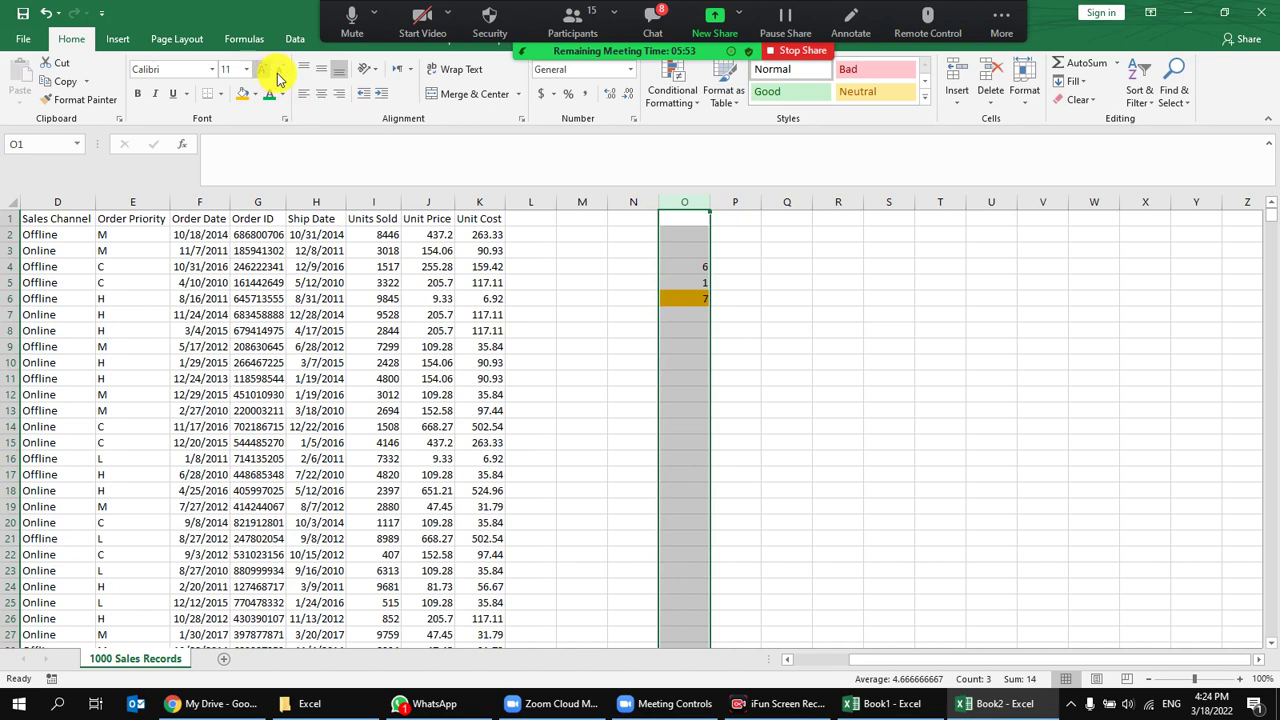
click(321, 93)
click(265, 68)
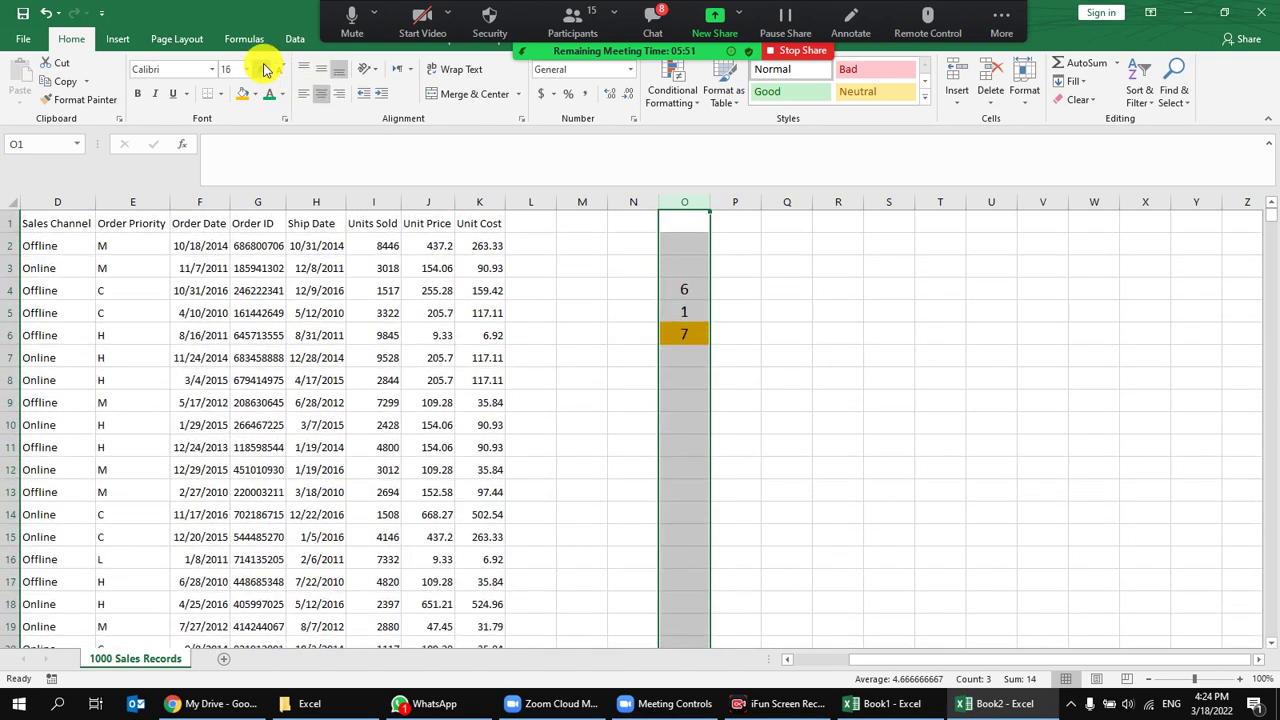
click(685, 368)
click(261, 69)
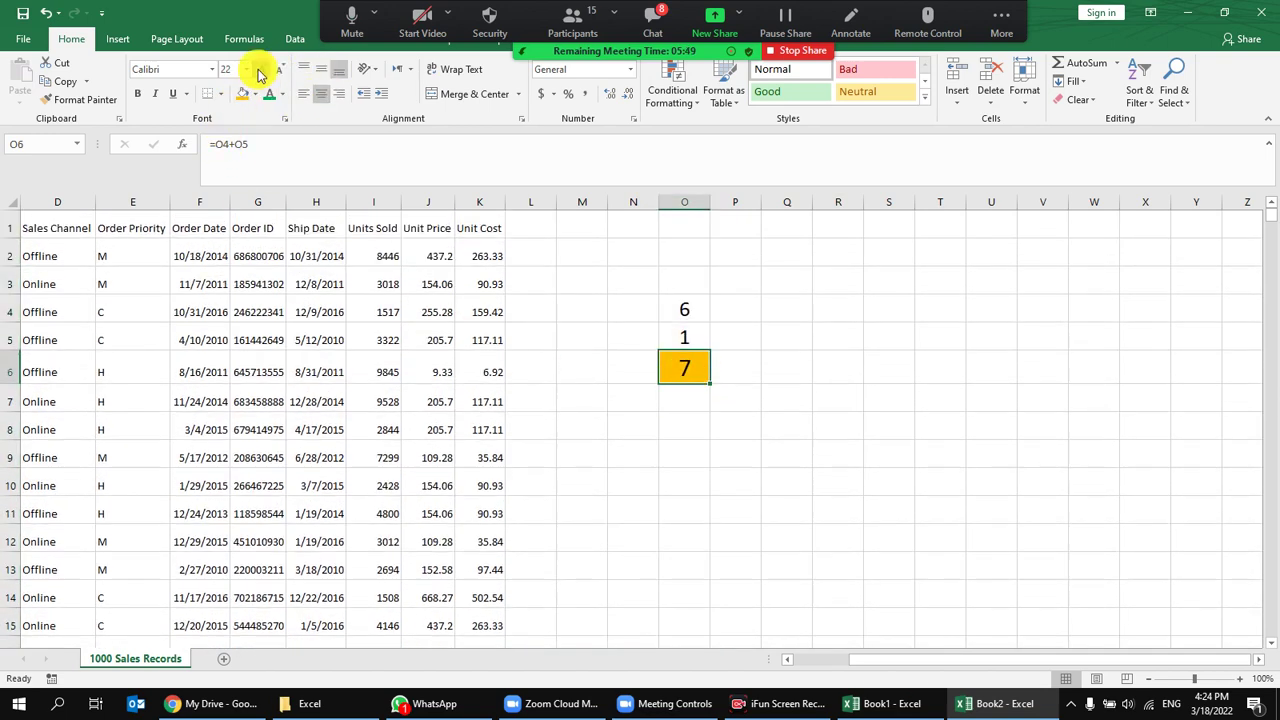
click(665, 405)
click(703, 378)
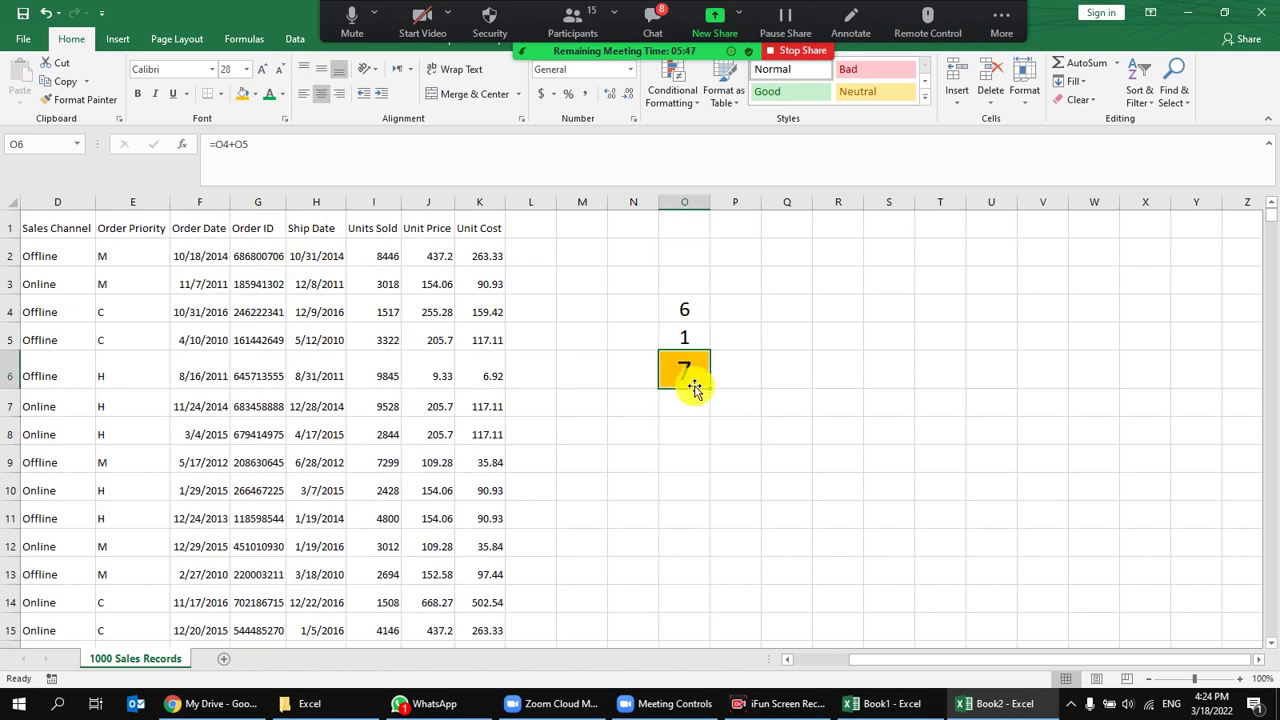
After trying several selections, delete the numbers in the block O3:Q7.
drag(692, 245, 697, 334)
drag(806, 250, 790, 378)
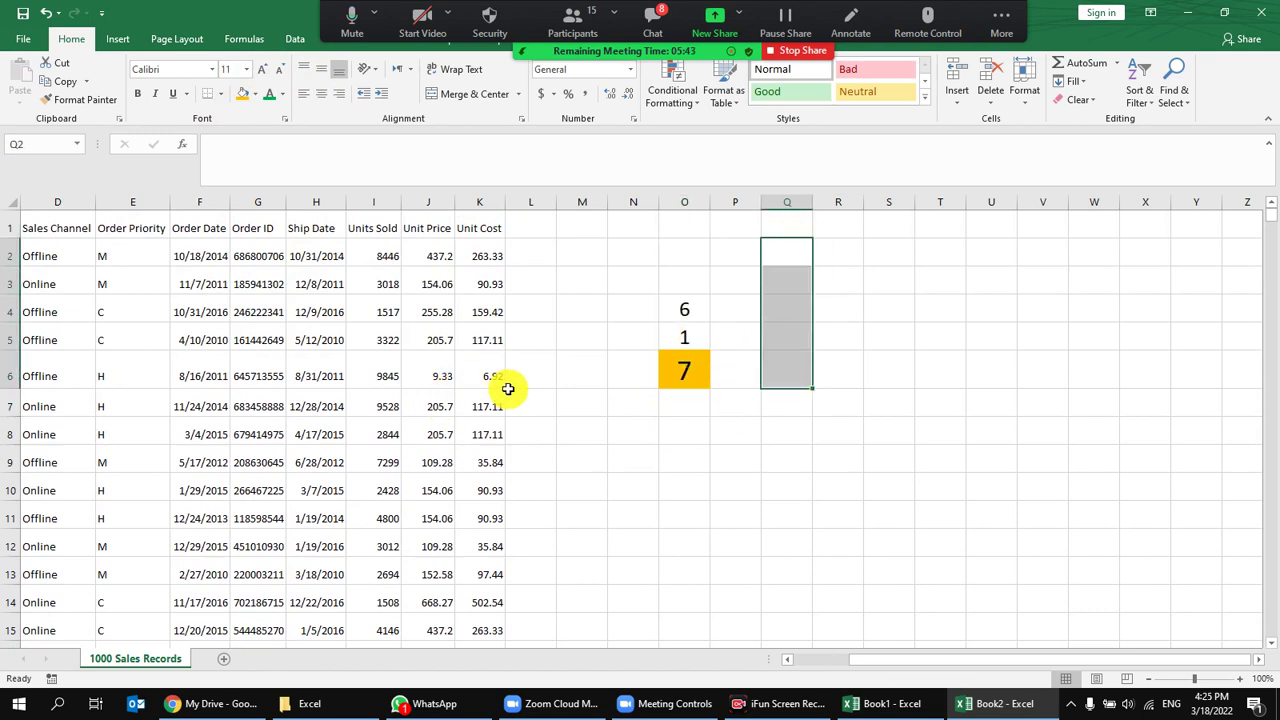
click(563, 351)
drag(582, 312, 258, 312)
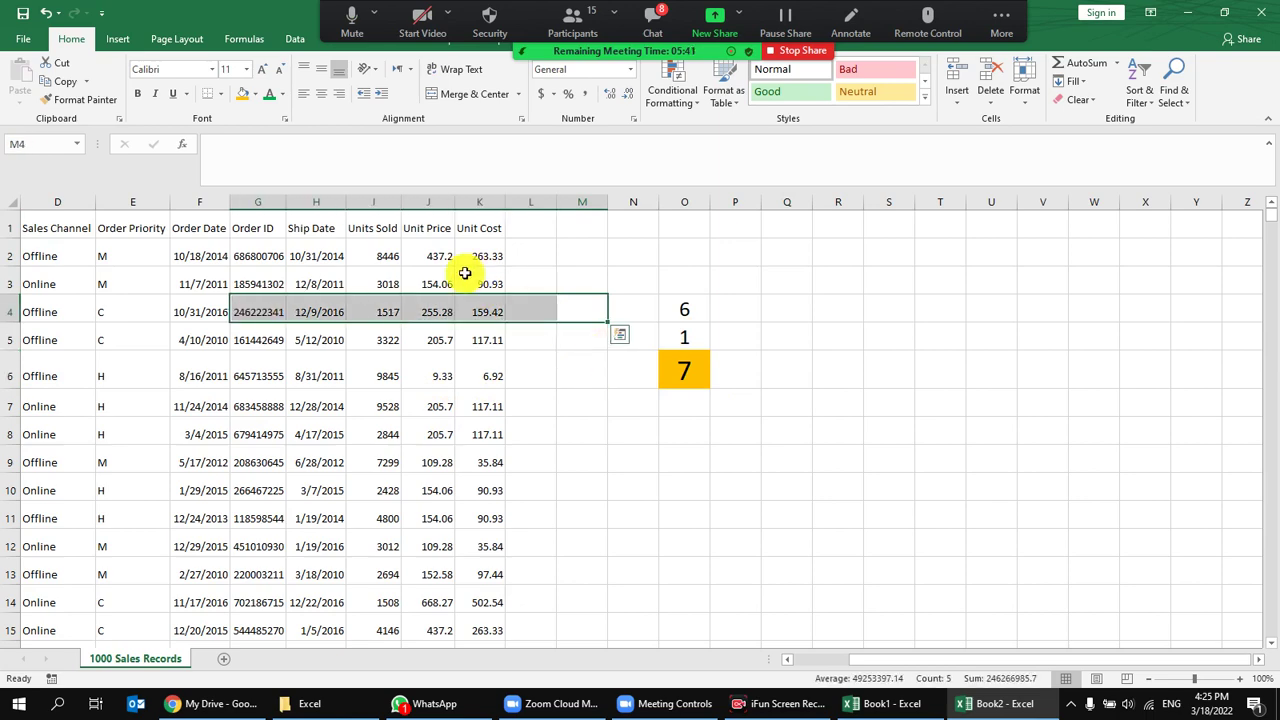
click(428, 202)
click(417, 280)
drag(430, 257, 455, 500)
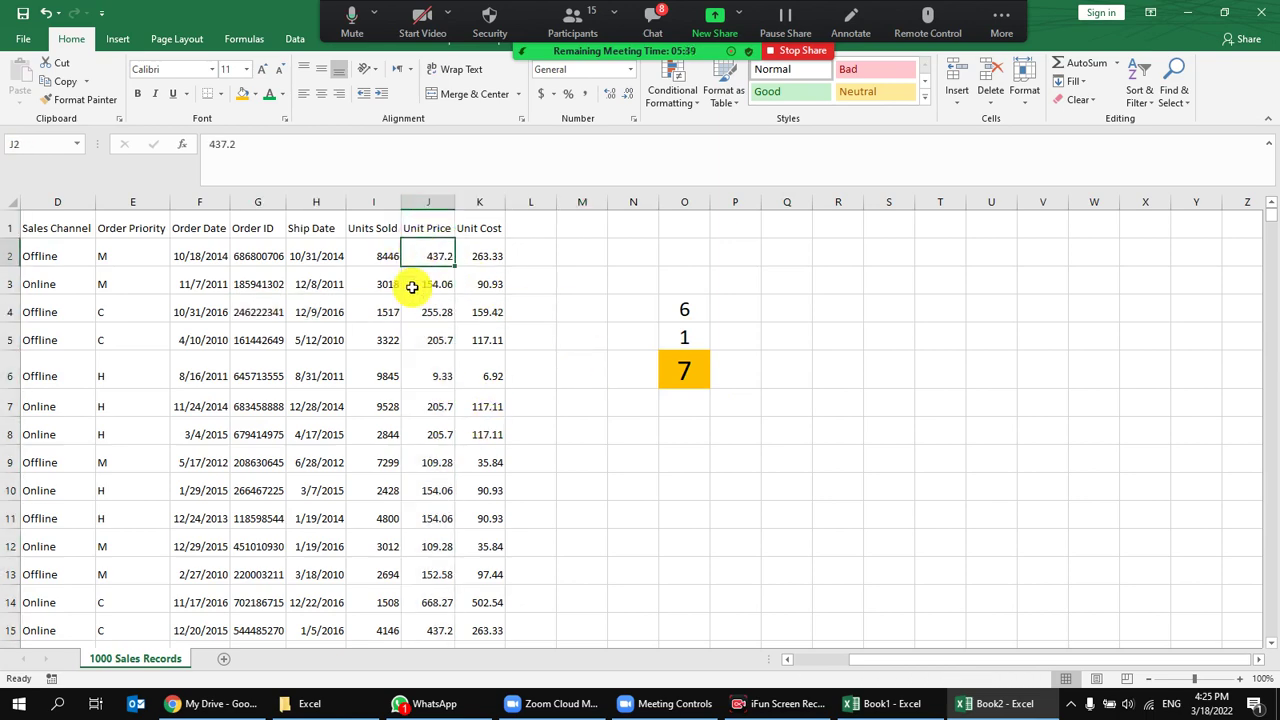
scroll(455, 500, up, 2)
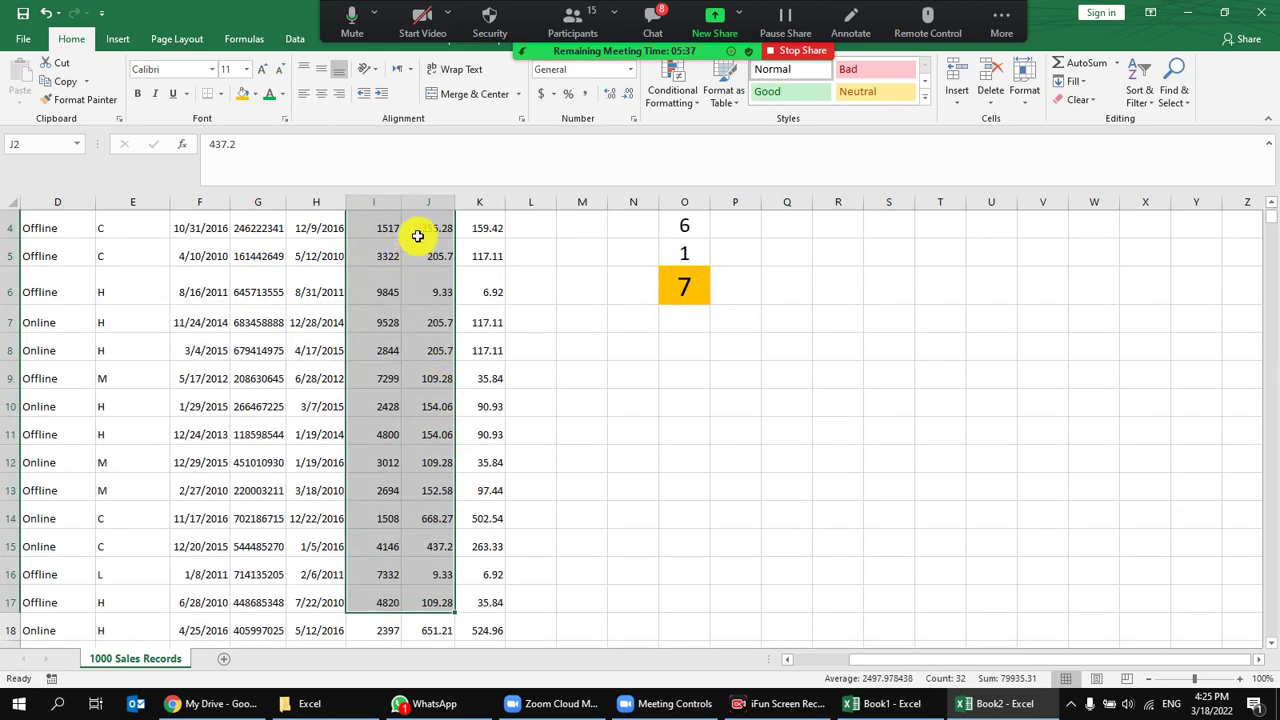
scroll(620, 280, up, 1)
drag(688, 280, 773, 408)
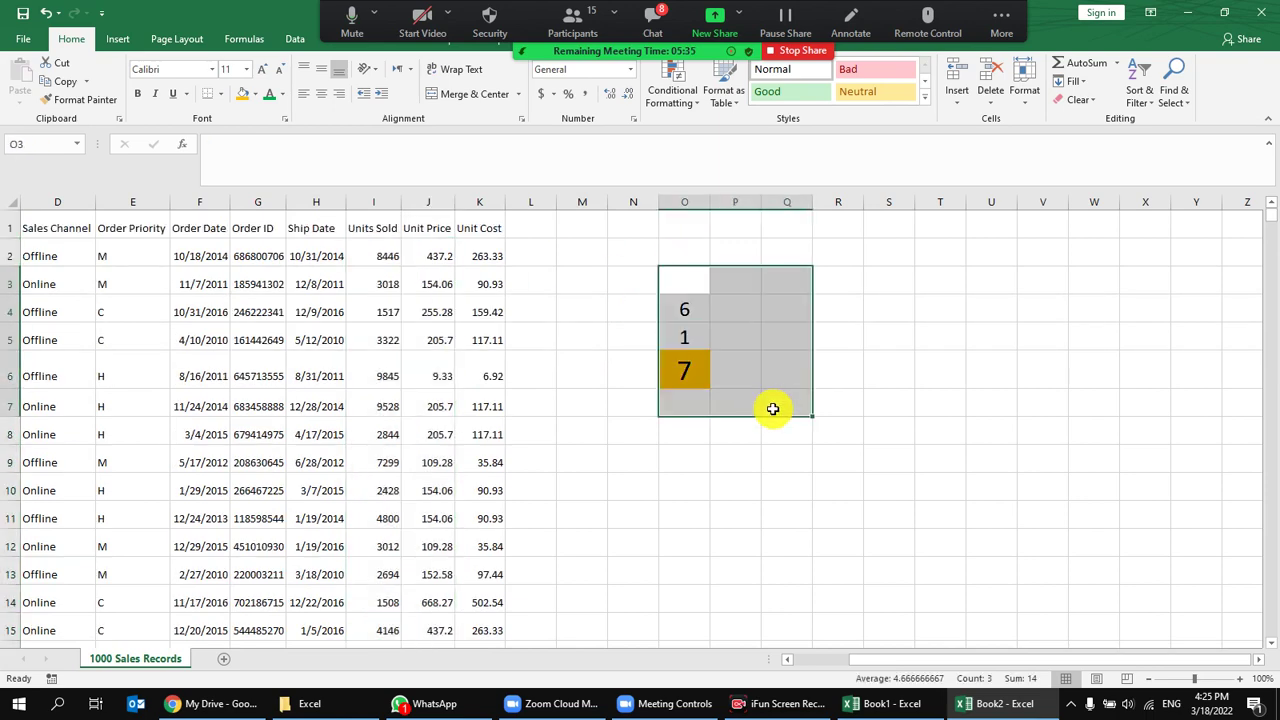
key(Delete)
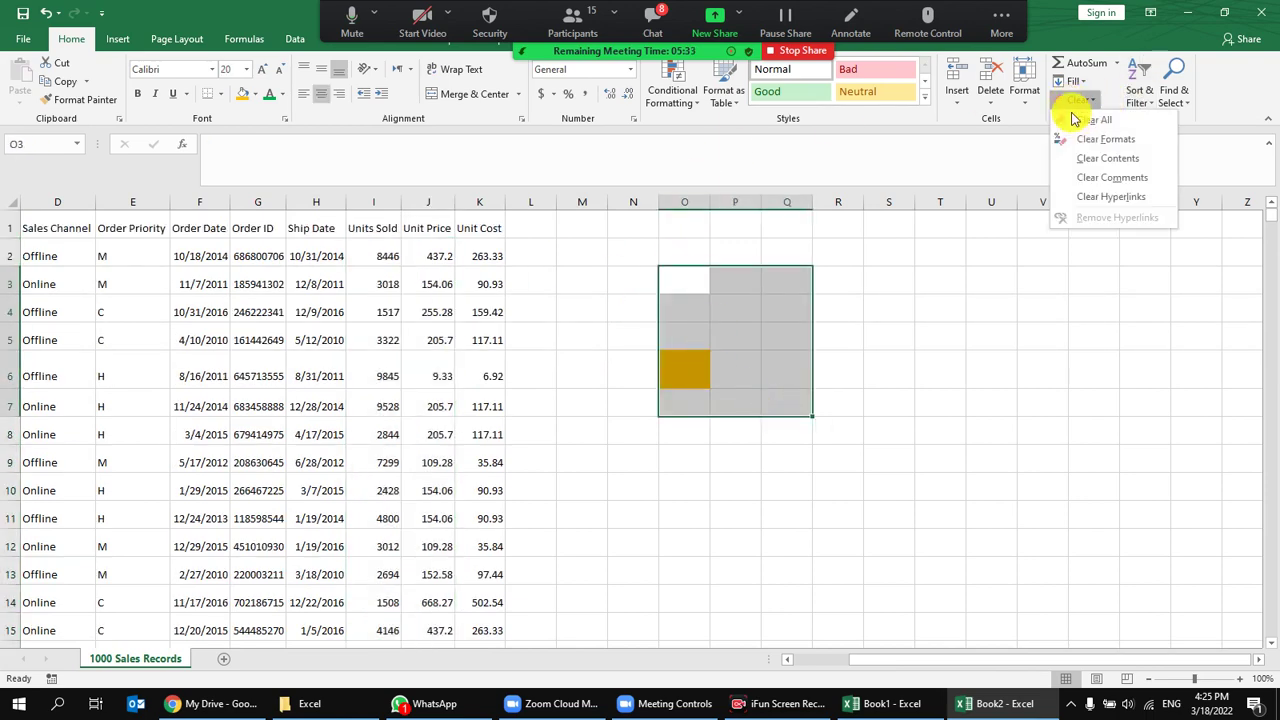
Clear all contents and formatting from O3:Q7.
click(666, 291)
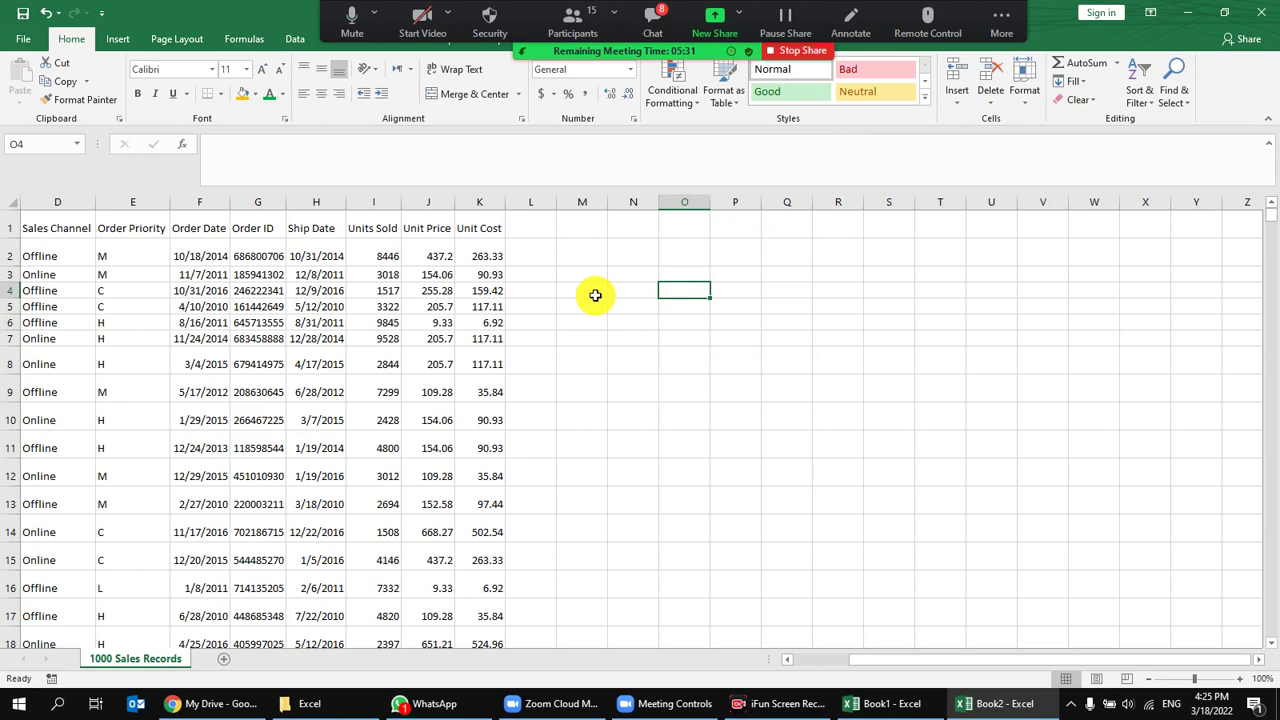
click(10, 203)
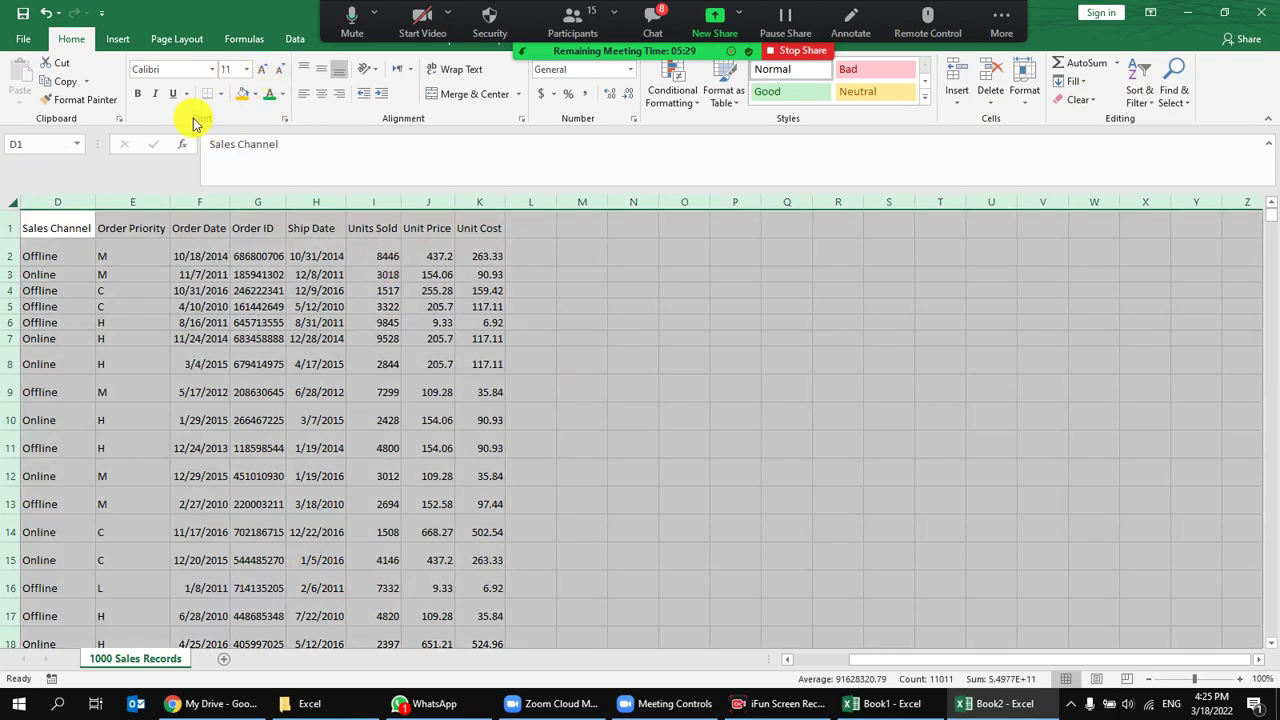
click(415, 306)
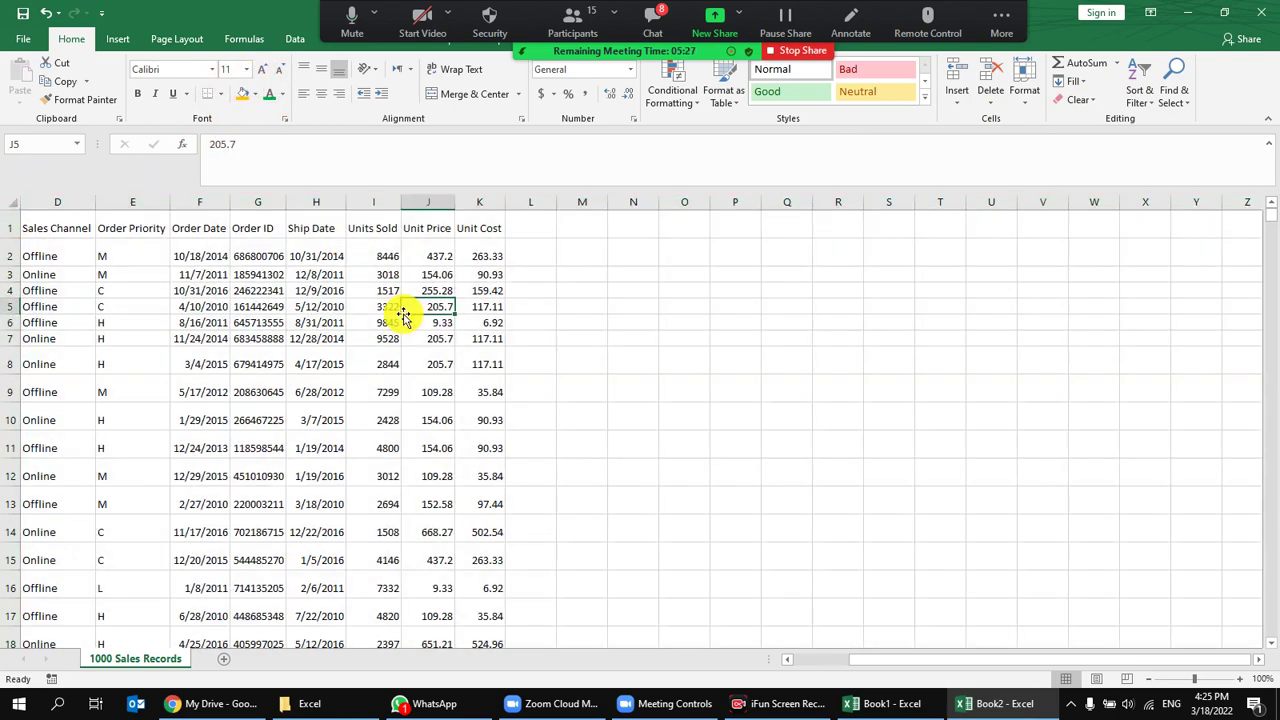
click(480, 274)
Jump to the end of the Unit Price column and pick the empty cell J1003.
scroll(452, 337, down, 1)
scroll(452, 337, down, 3)
click(436, 367)
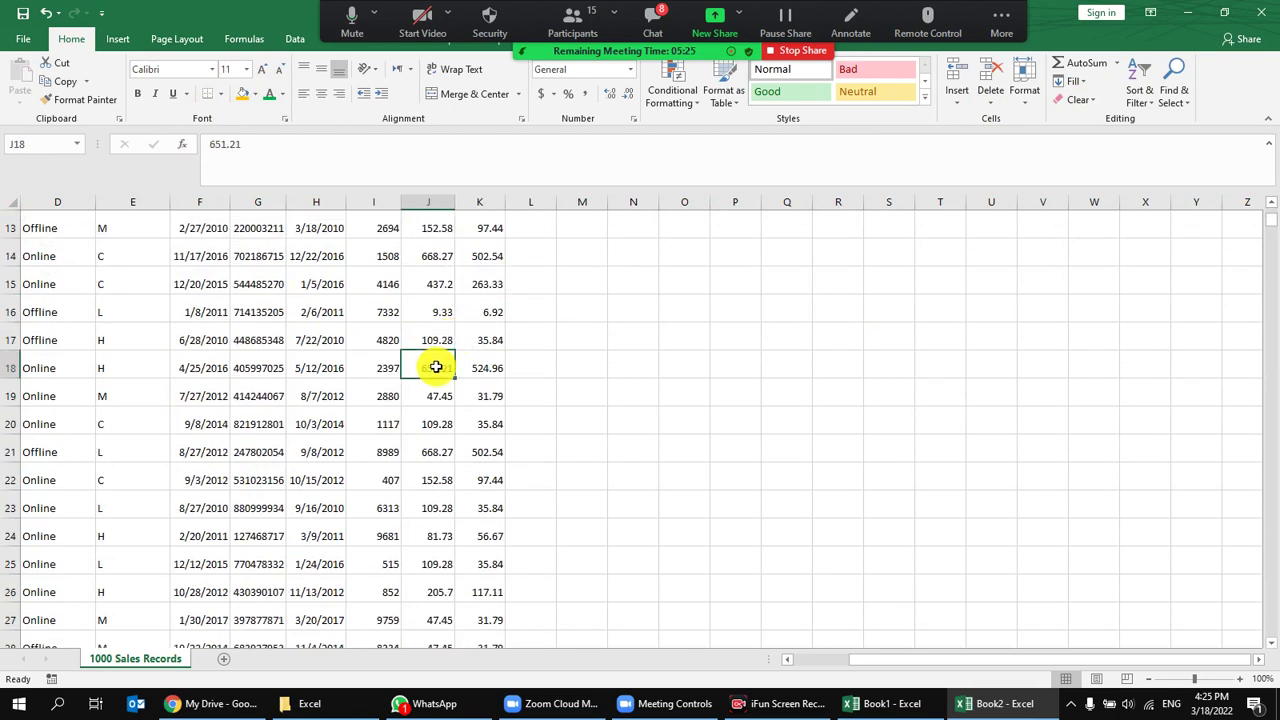
key(ctrl+Down)
scroll(436, 367, down, 4)
scroll(451, 426, down, 1)
scroll(420, 300, up, 2)
click(441, 416)
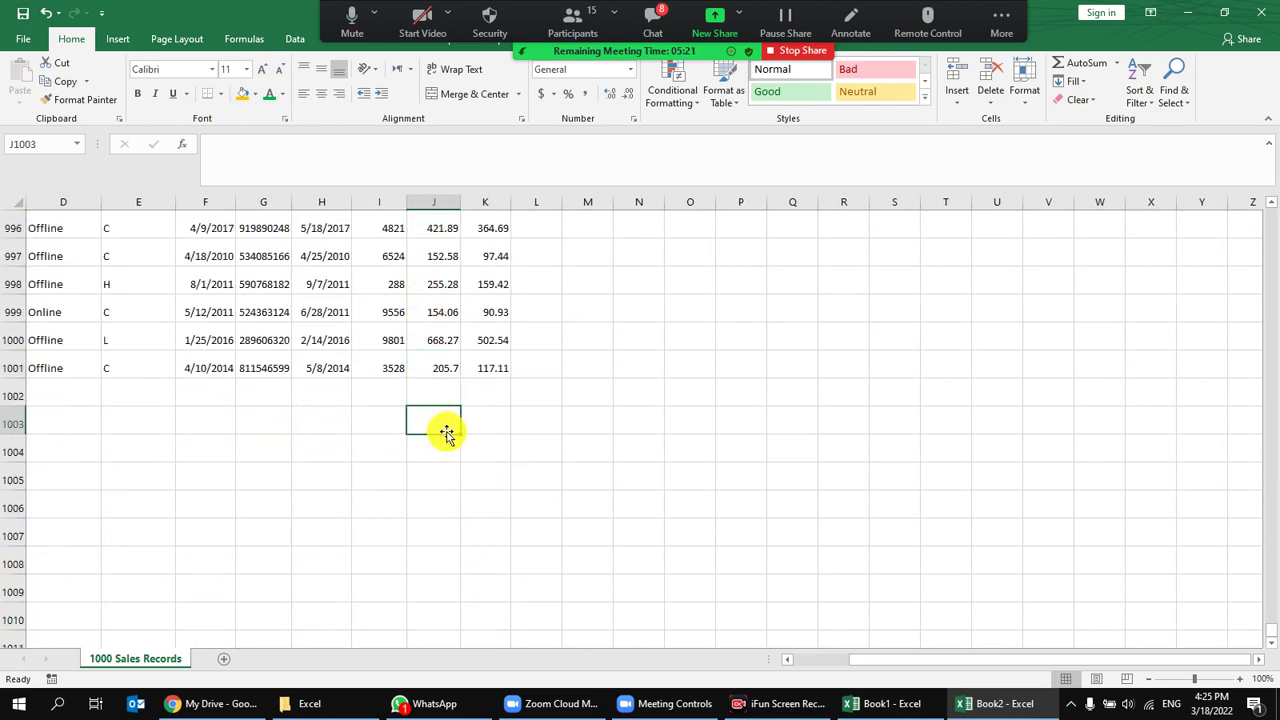
Enter =SUM(J2:J1001) in J1003 to total the Unit Price values.
text(=su)
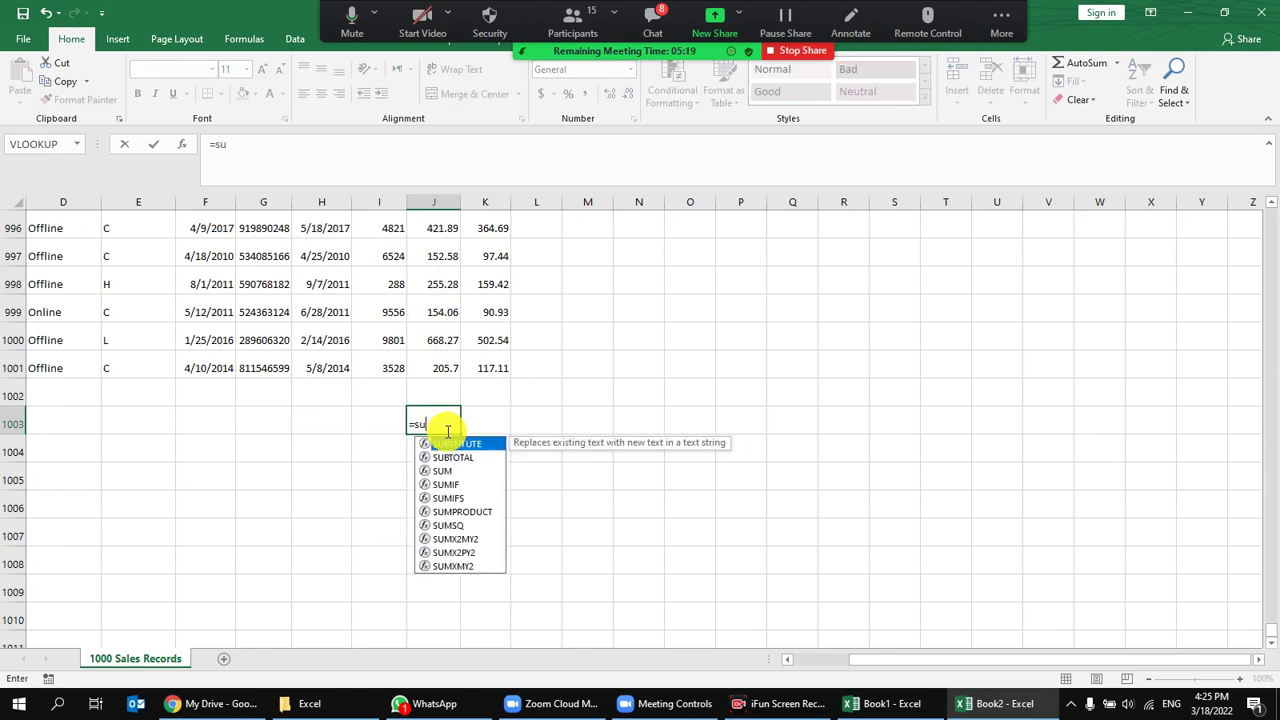
text(m)
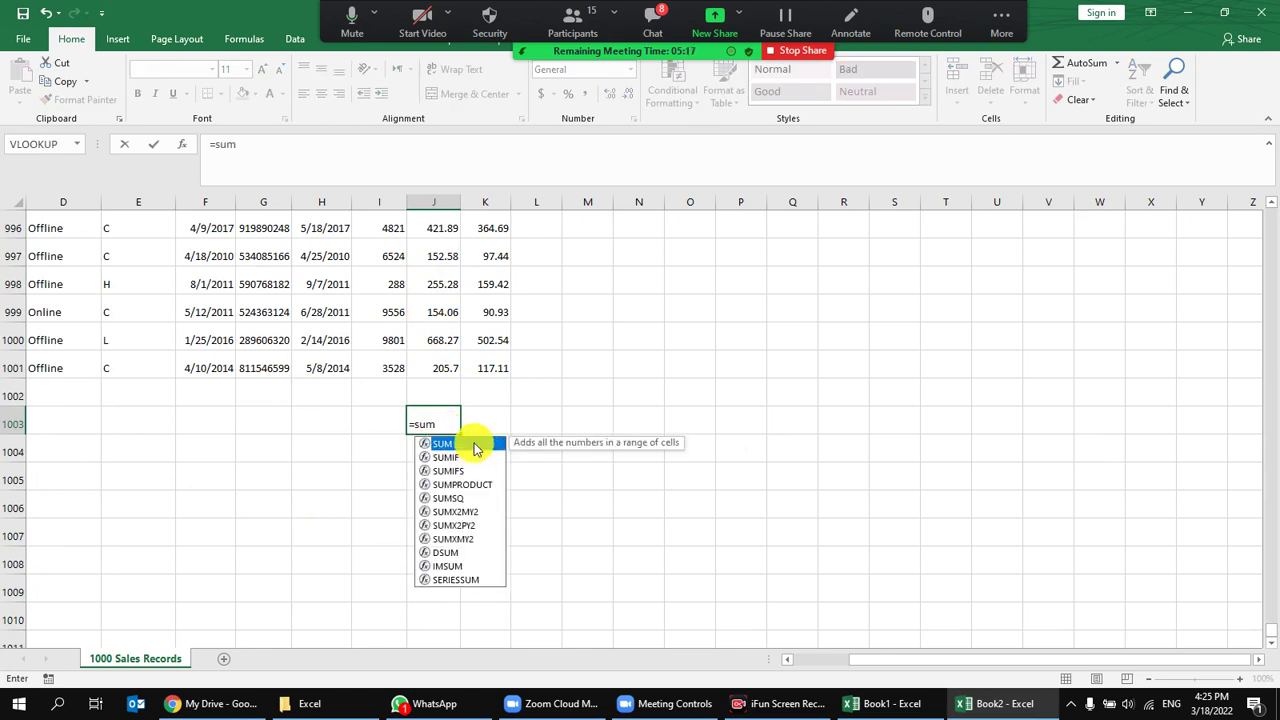
double_click(475, 449)
click(443, 367)
drag(443, 367, 441, 265)
key(ctrl+shift+Up)
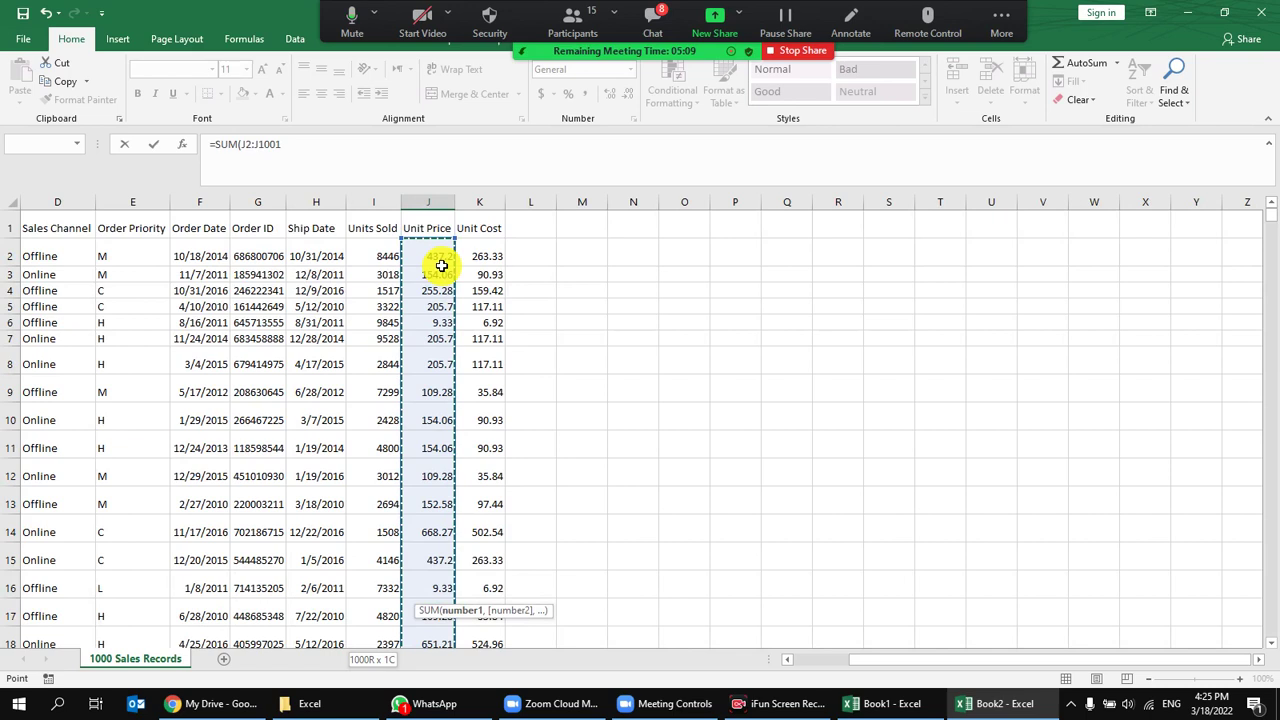
text())
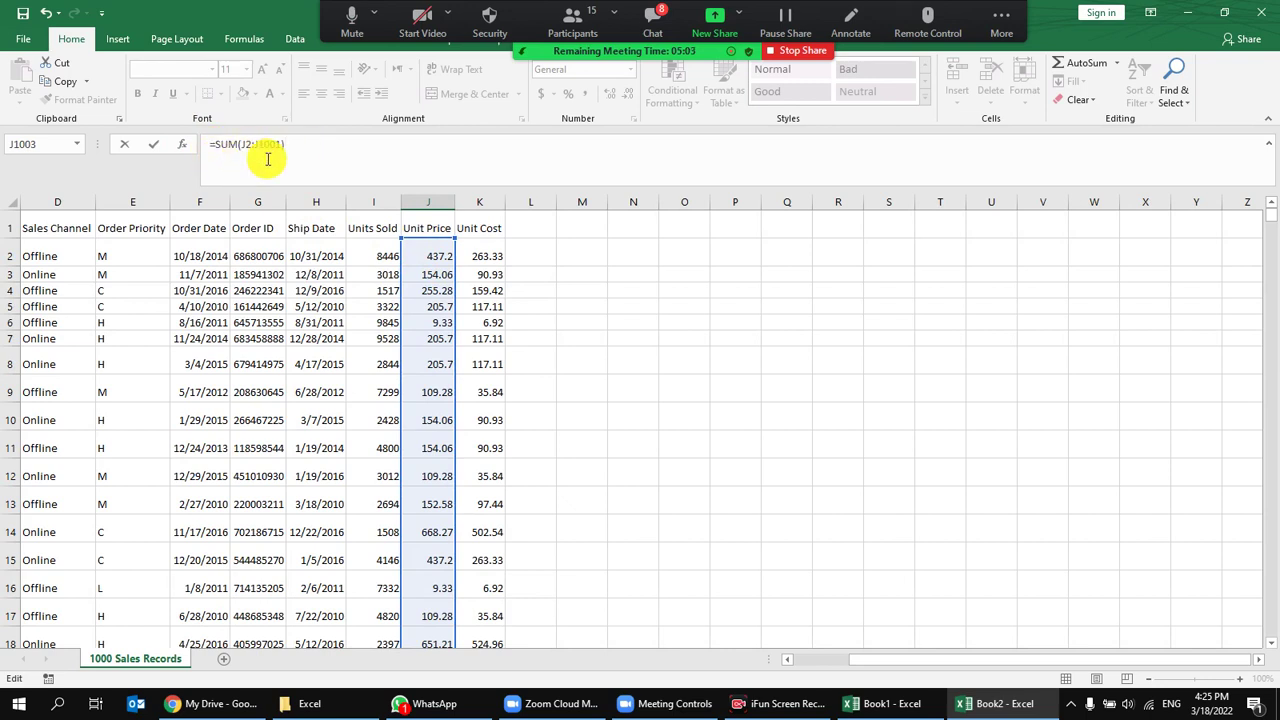
key(Return)
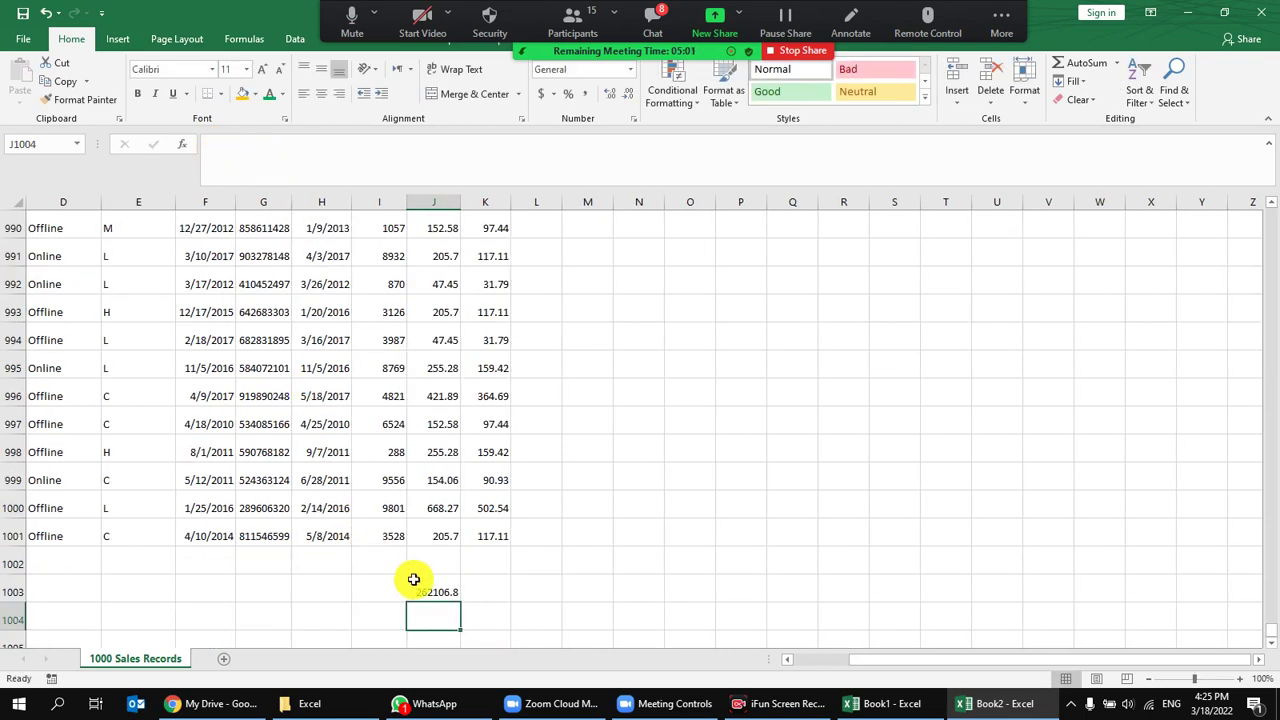
Apply Comma Style to the 262,106.84 total, then compare column J's status-bar Sum and select the sheet.
click(411, 579)
click(587, 93)
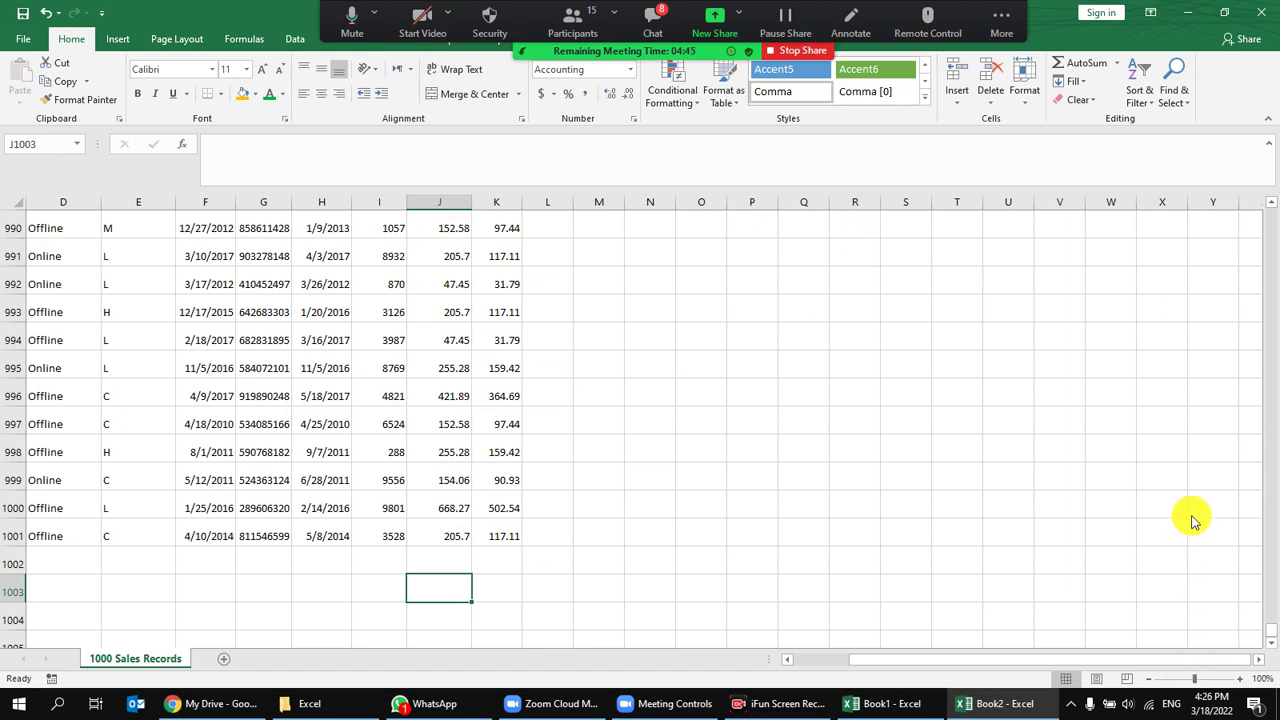
click(453, 202)
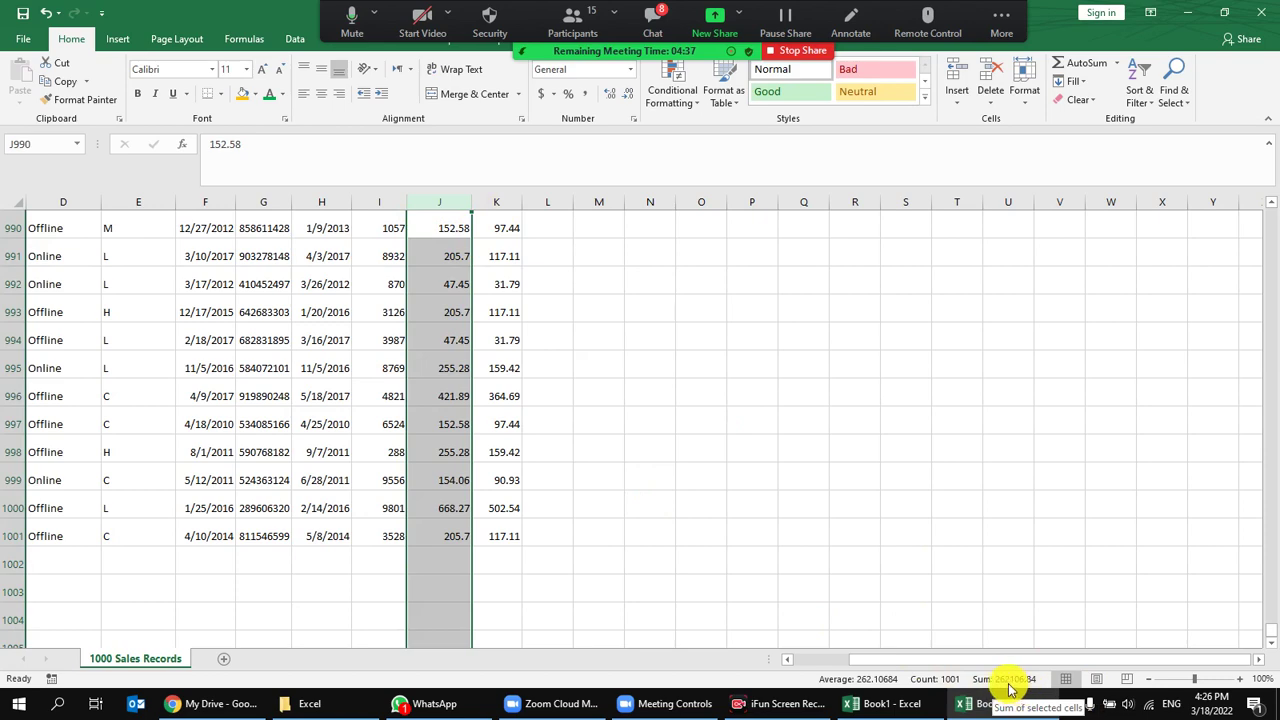
drag(1268, 632, 1260, 200)
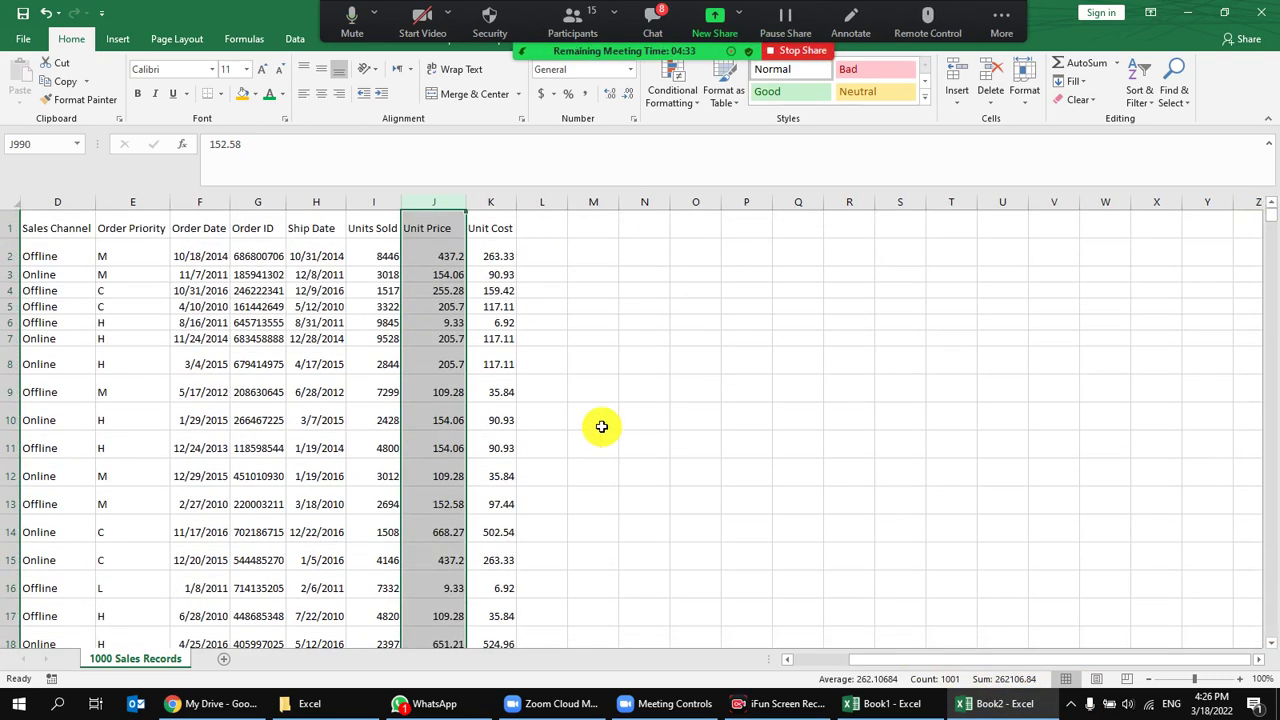
click(16, 204)
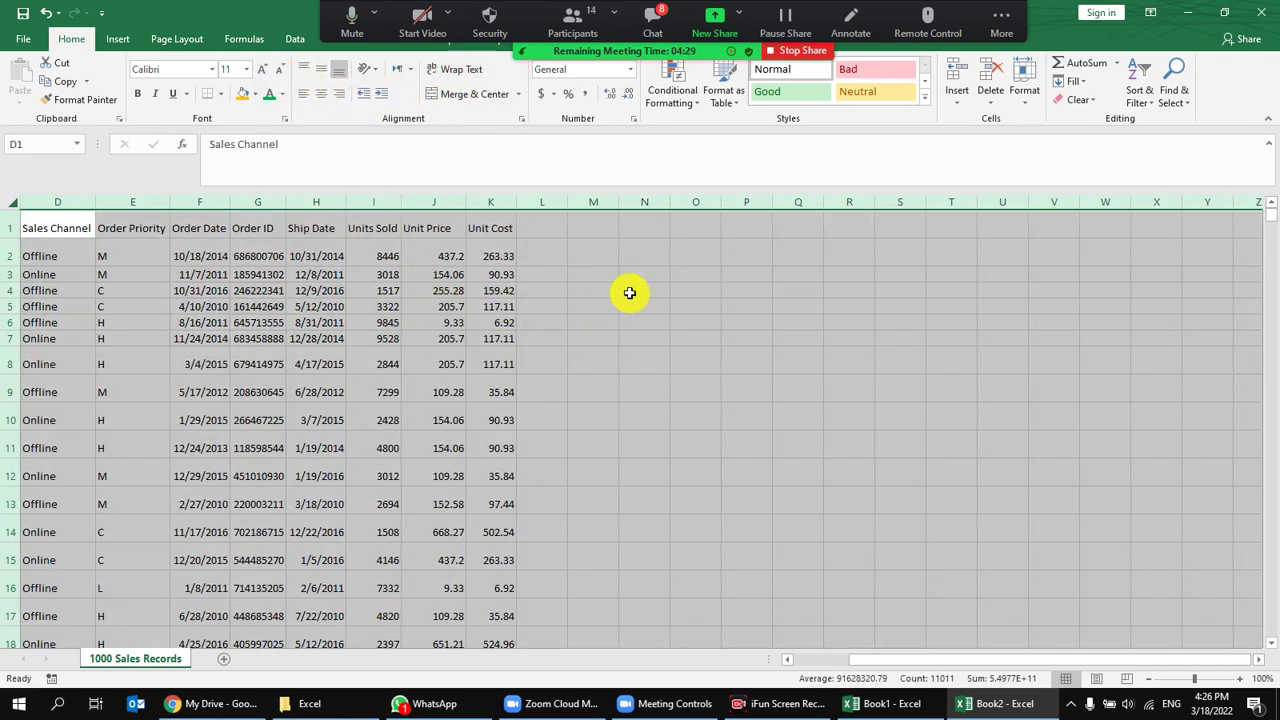
Enter 10 in N3 and 6 in N5, then compute =N3-N5 in N7, giving 4.
click(699, 296)
click(645, 274)
text(10)
key(Return)
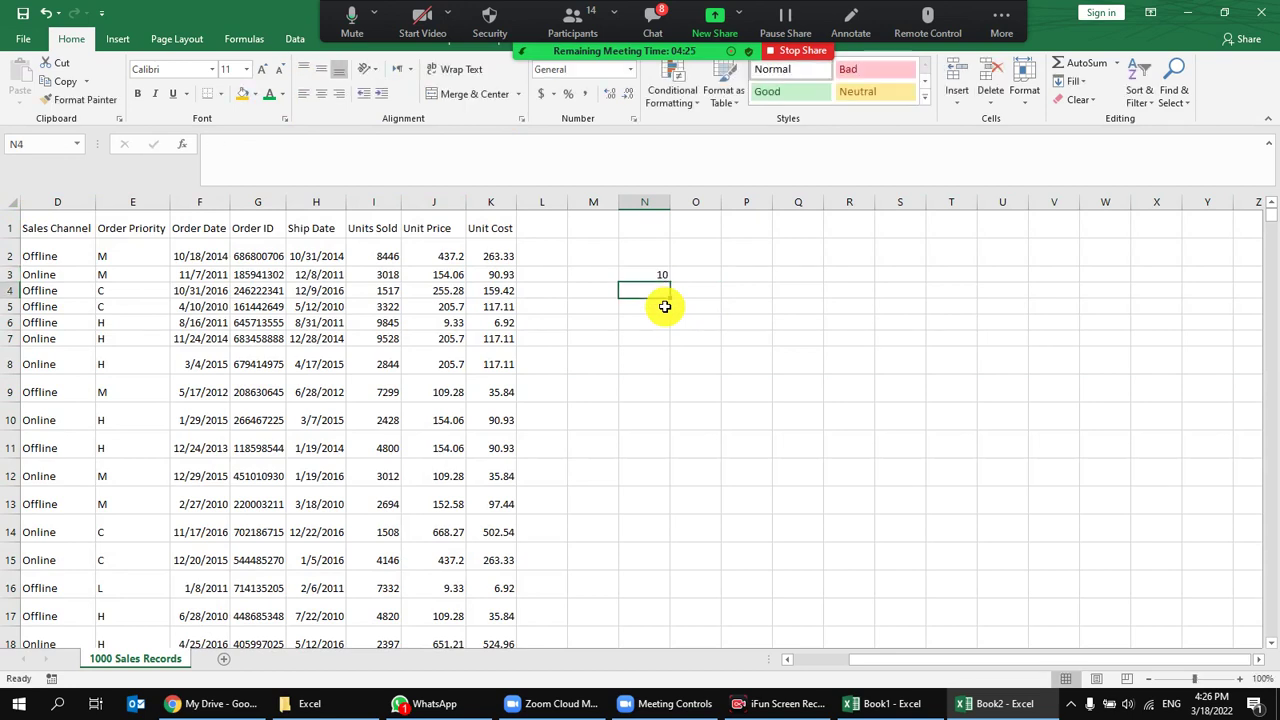
click(665, 307)
key(Down)
key(Down)
text(=)
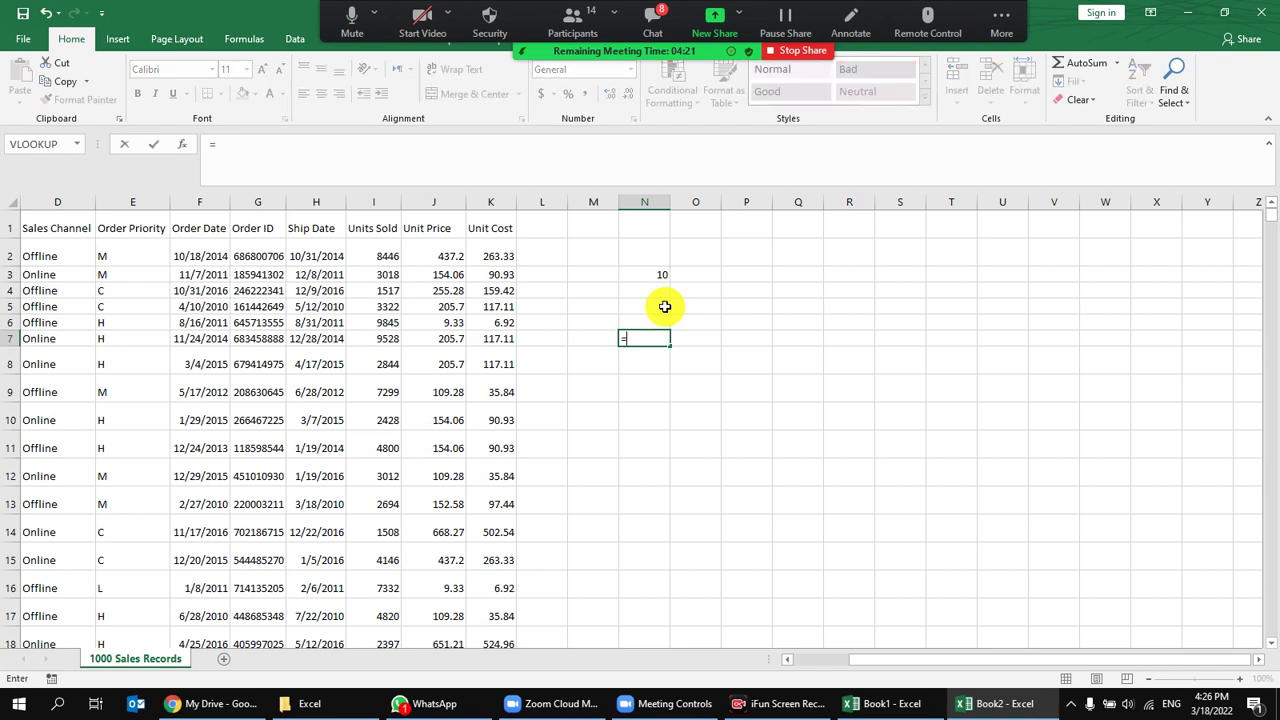
click(641, 274)
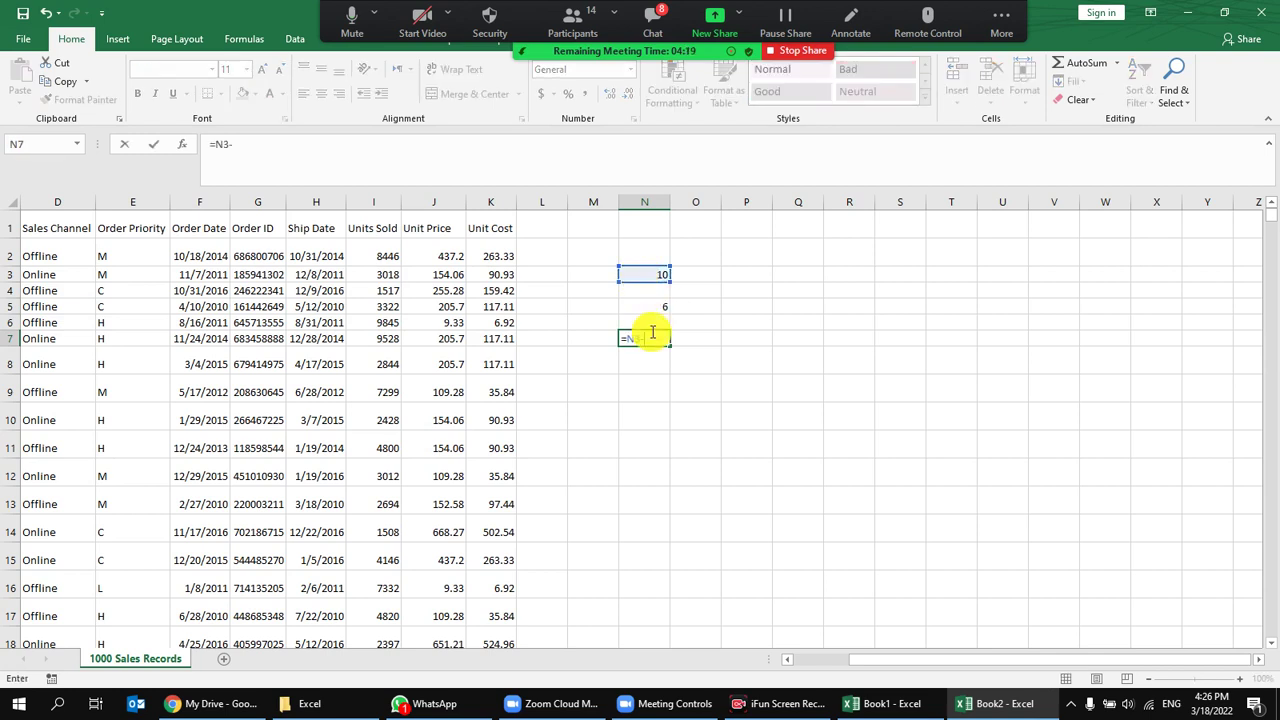
click(655, 306)
key(Return)
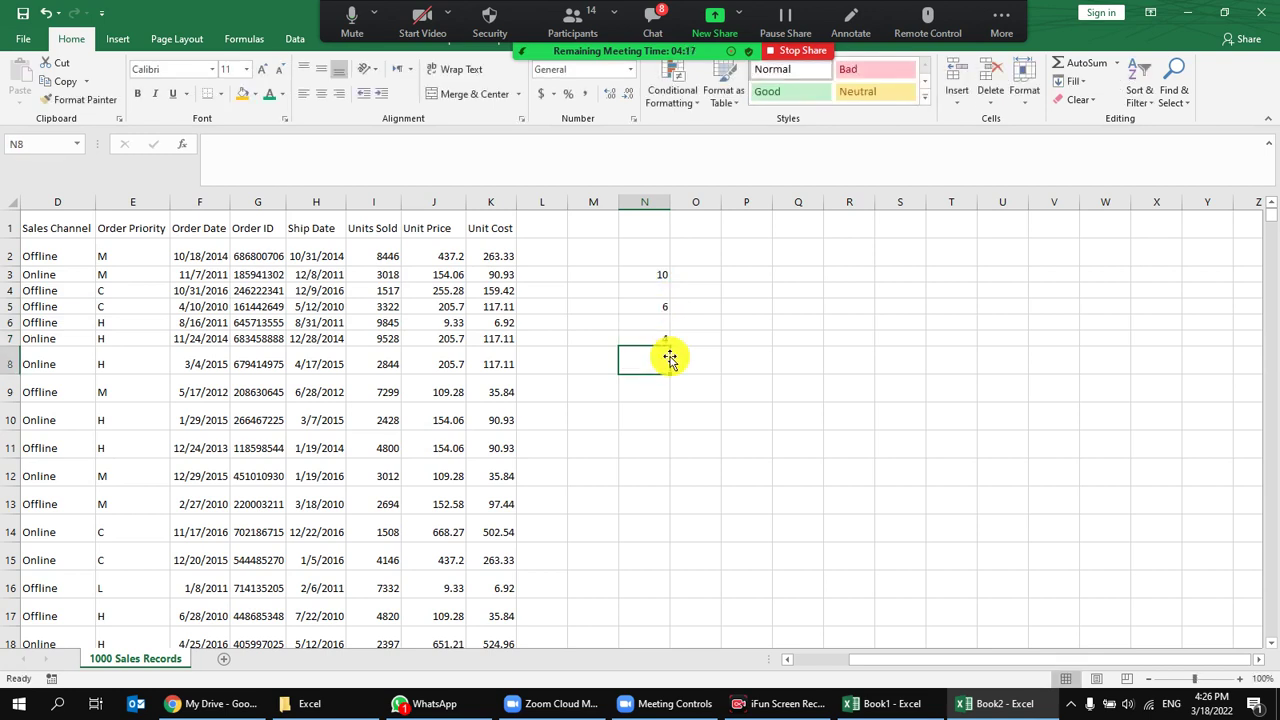
click(663, 338)
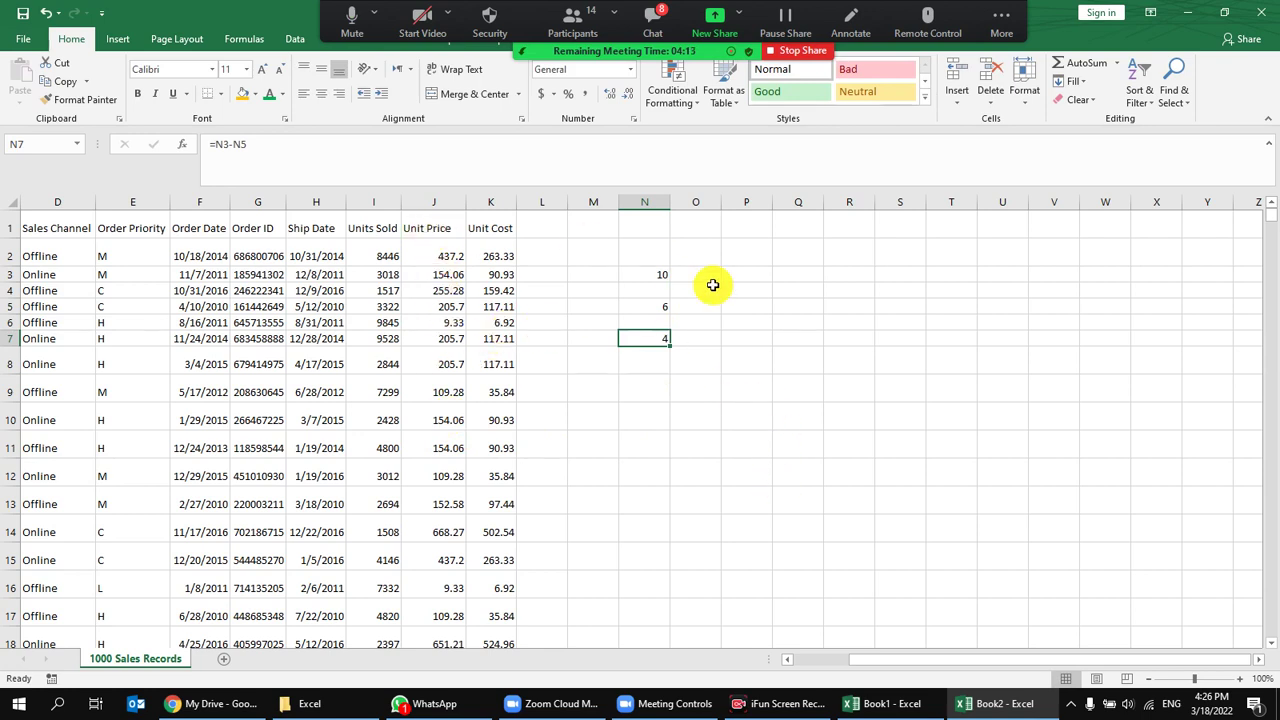
Enter 6 in P3 and 3 in P4, then divide with =P3/P4, giving 2.
click(748, 275)
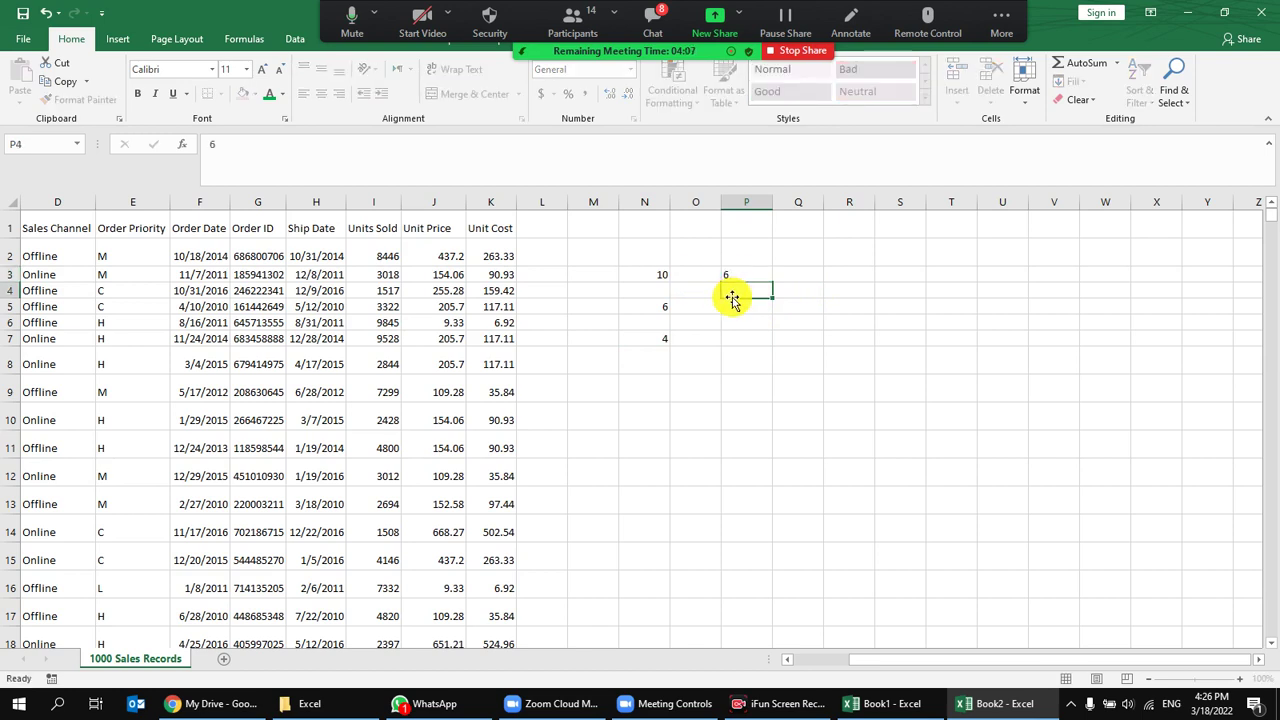
key(Return)
text(3)
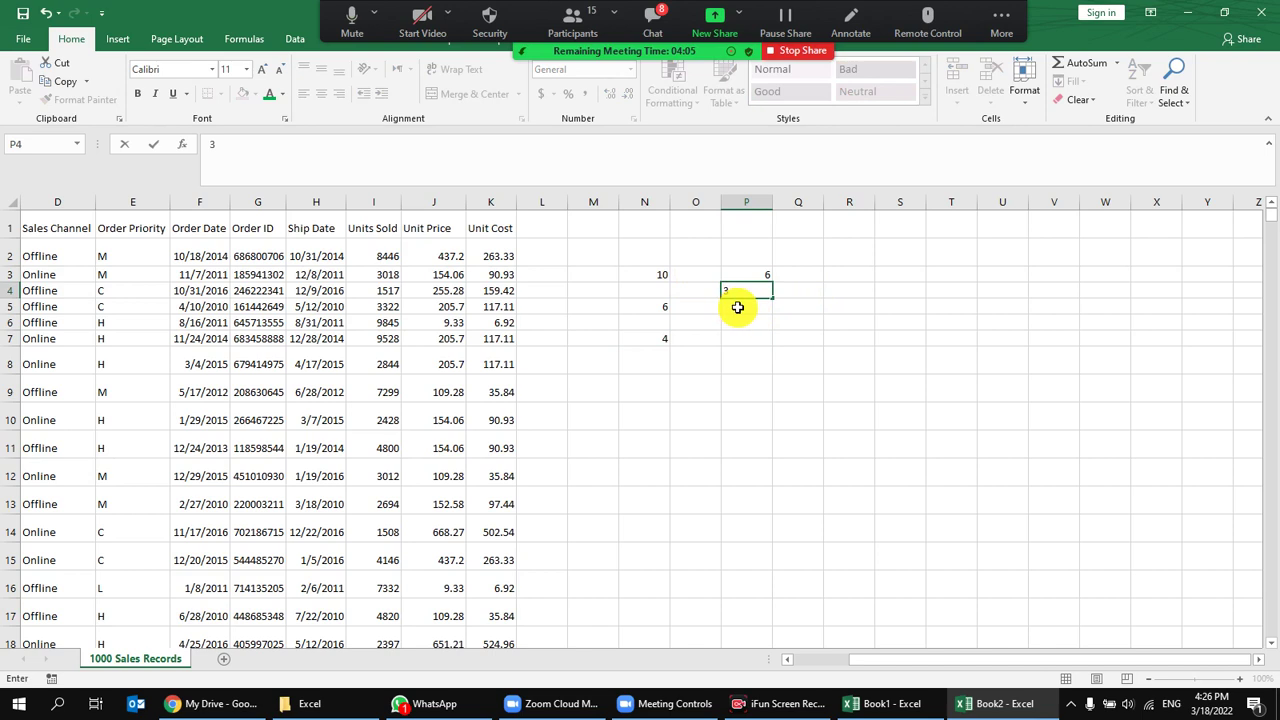
key(Return)
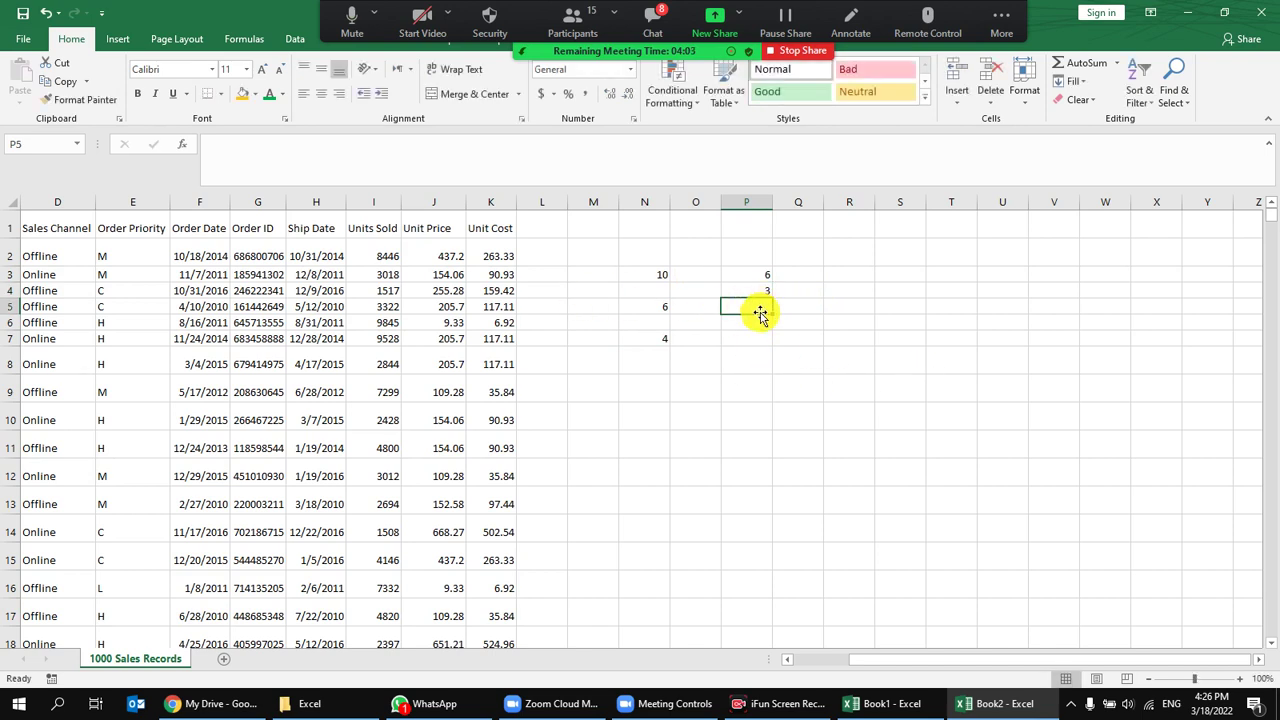
text(=)
click(755, 274)
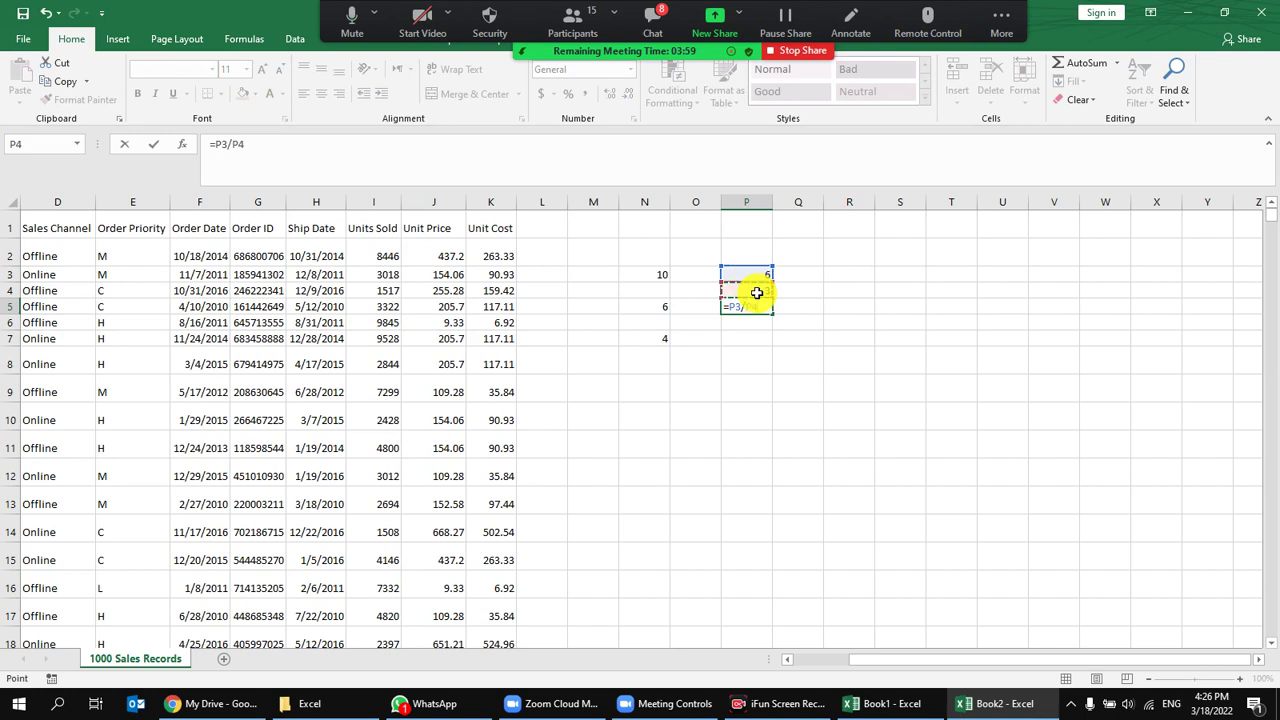
key(Return)
Enter 2 in N9 and 3 in N11, then multiply with =N9*N11 in N12, giving 6.
click(662, 392)
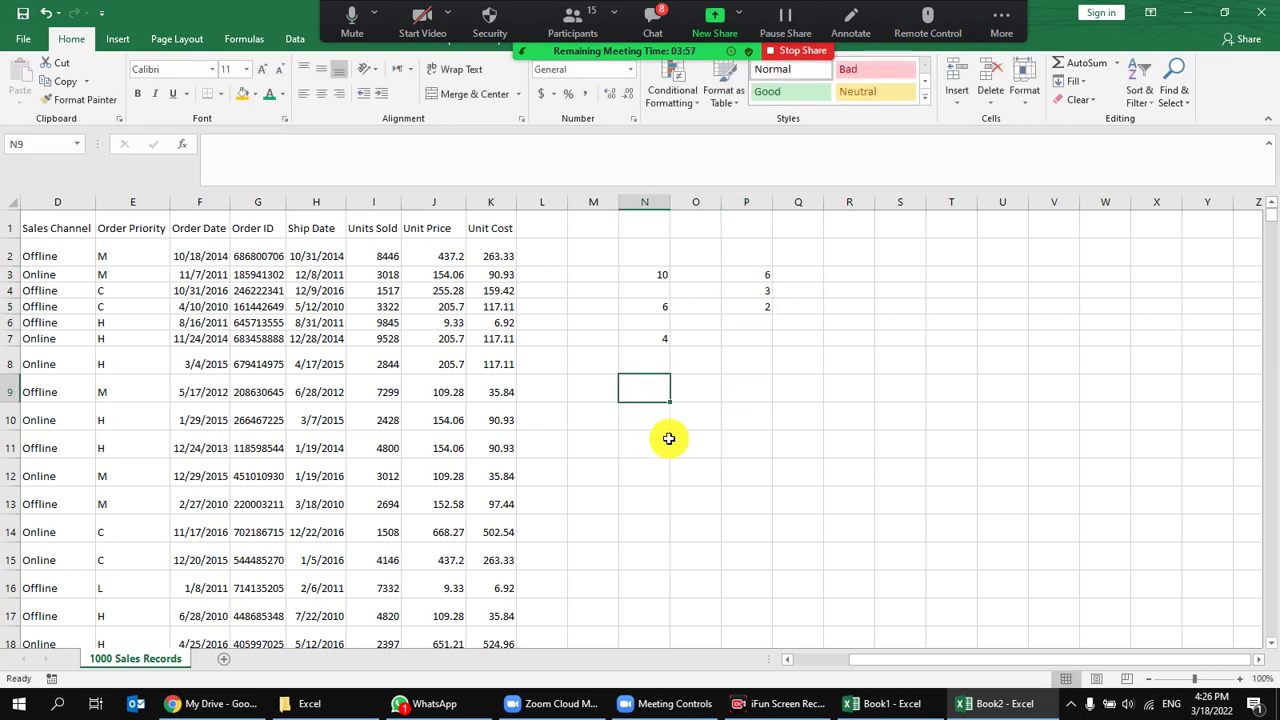
text(2)
click(654, 440)
text(3)
key(Return)
text(=)
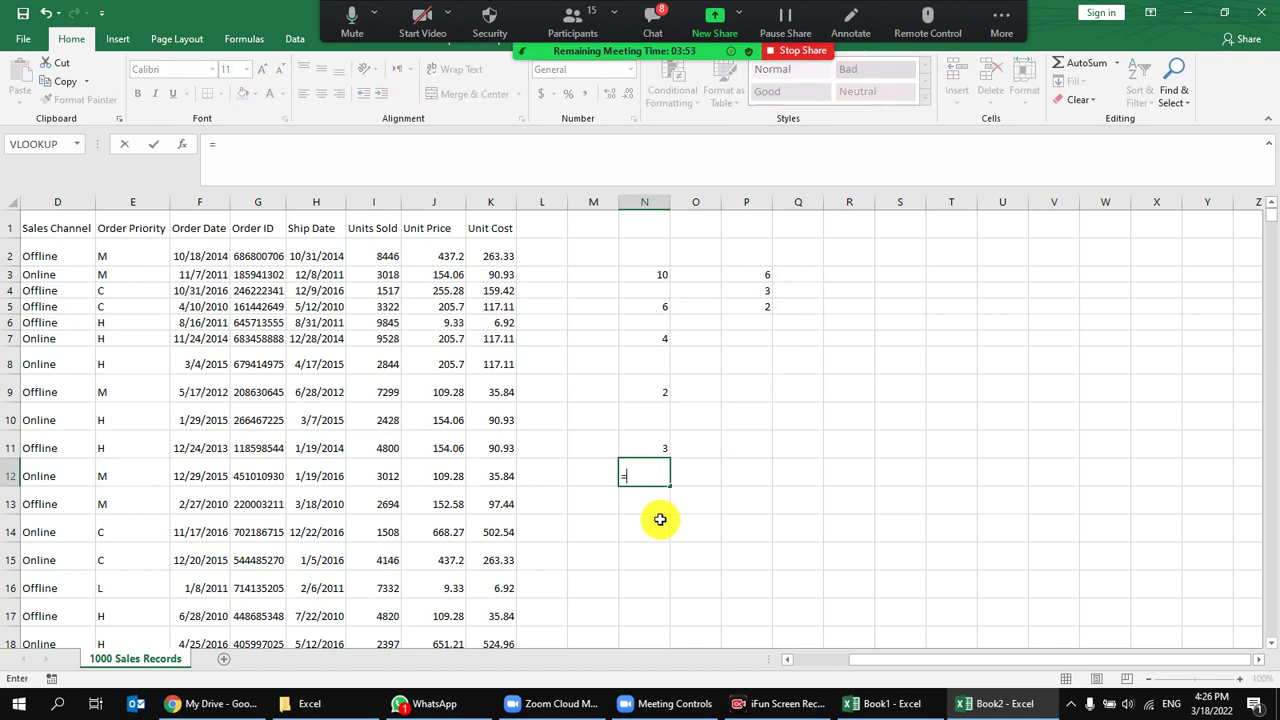
key(Up)
key(Up)
key(Up)
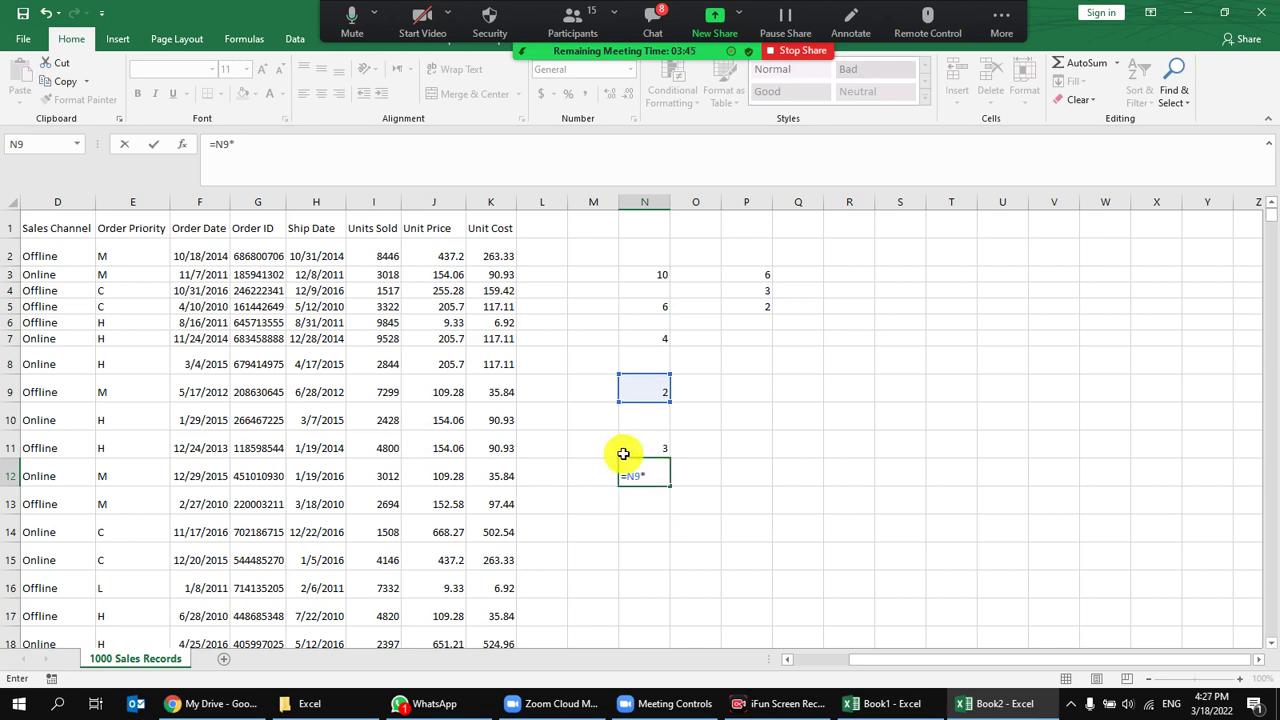
click(645, 455)
key(Return)
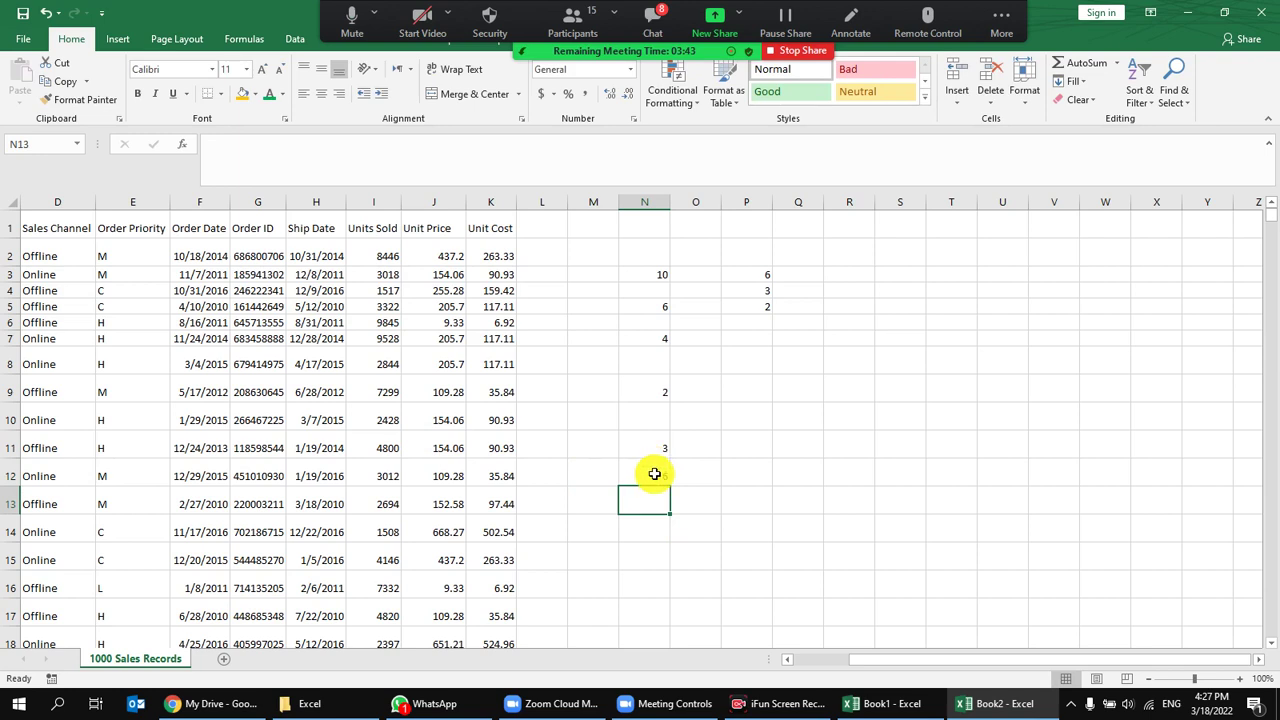
click(654, 473)
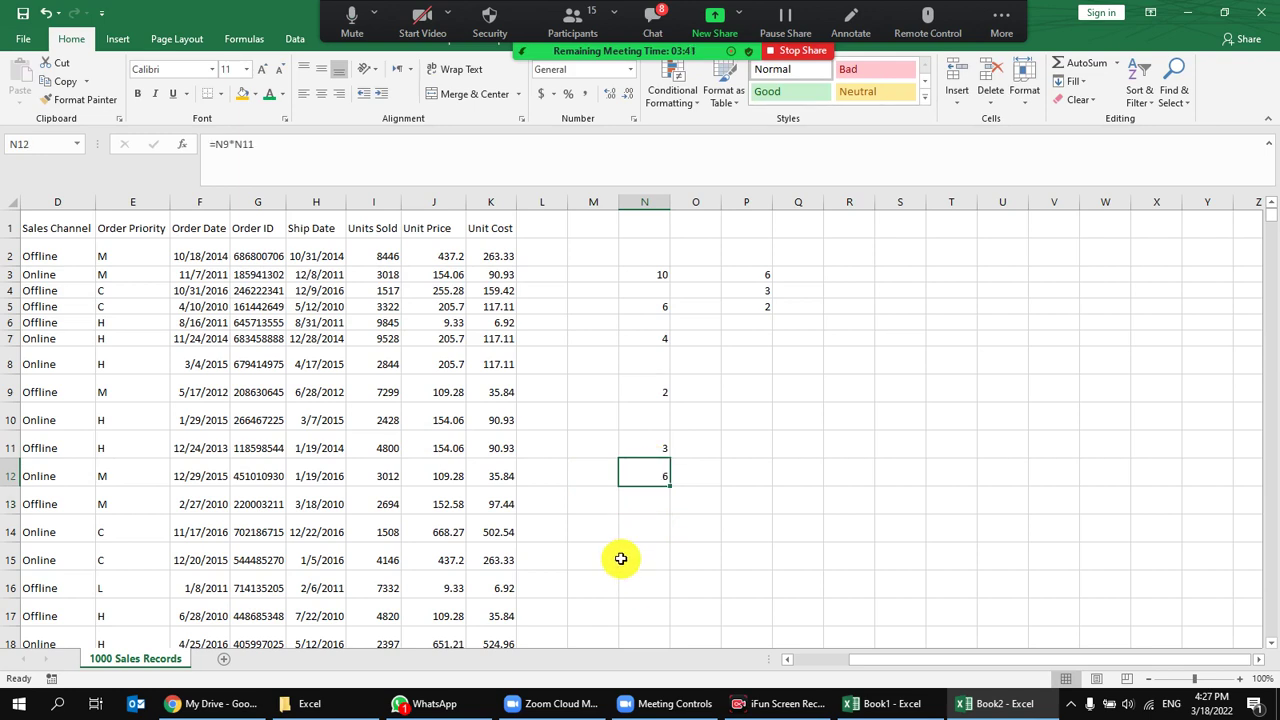
Select columns L through XFD and Clear All their contents and formatting.
click(544, 198)
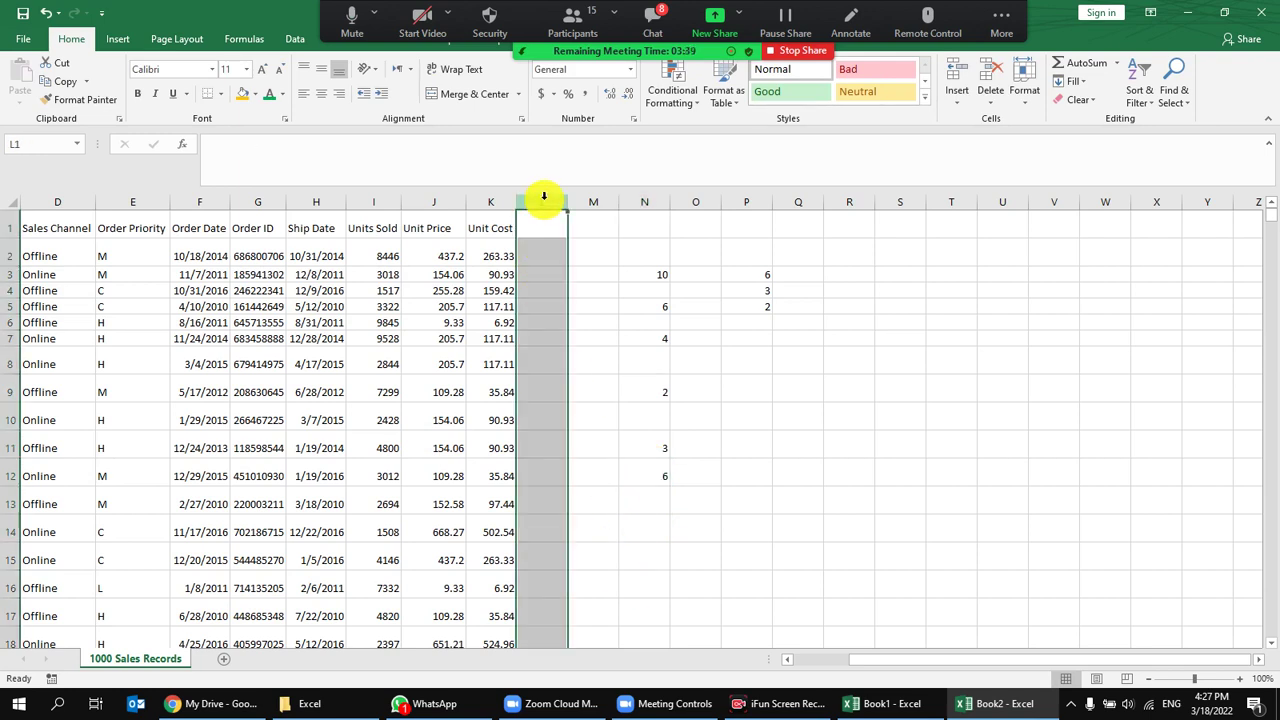
key(ctrl+shift+Right)
click(1074, 100)
click(1085, 121)
click(651, 331)
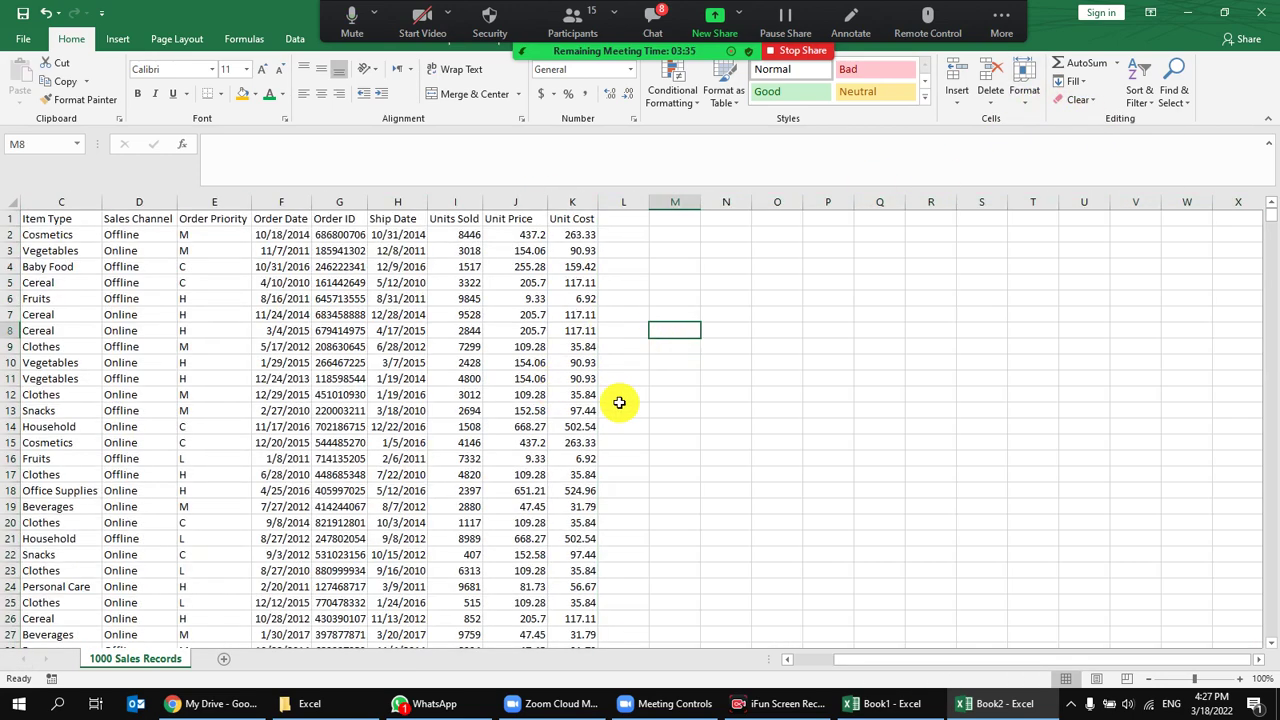
click(612, 347)
key(ctrl+shift+Left)
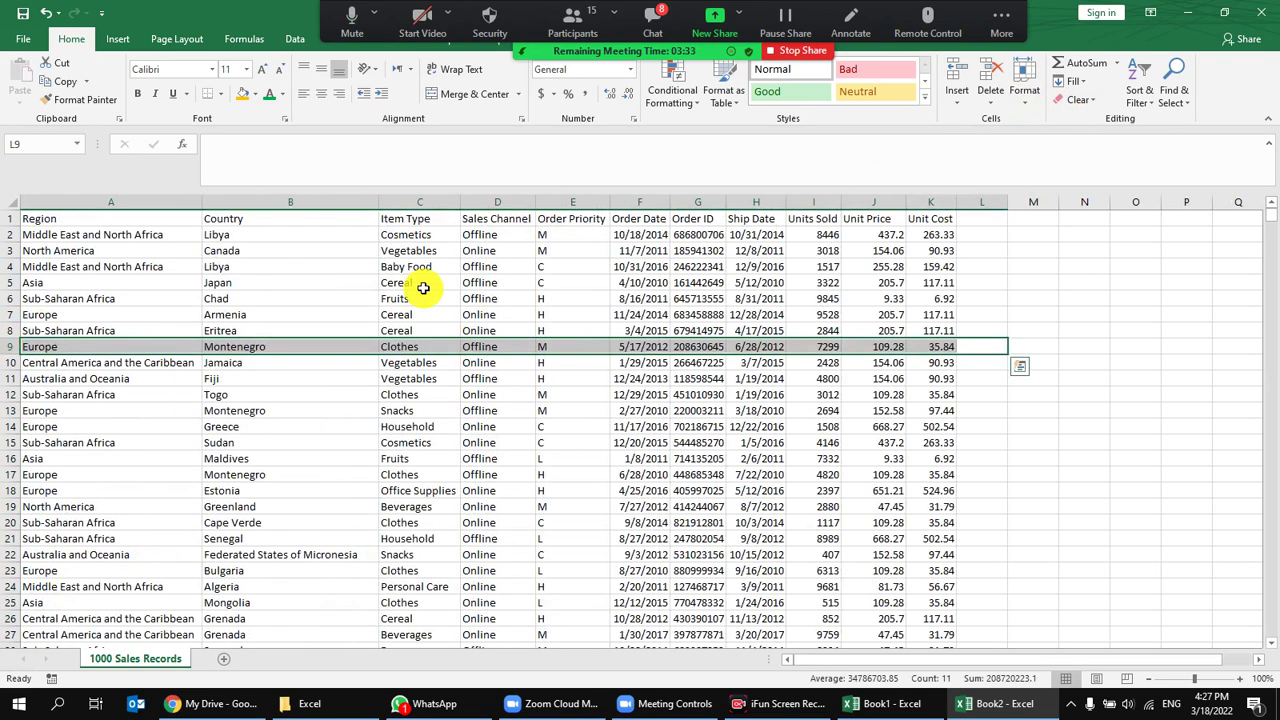
click(1085, 330)
scroll(700, 290, right, 3)
click(695, 266)
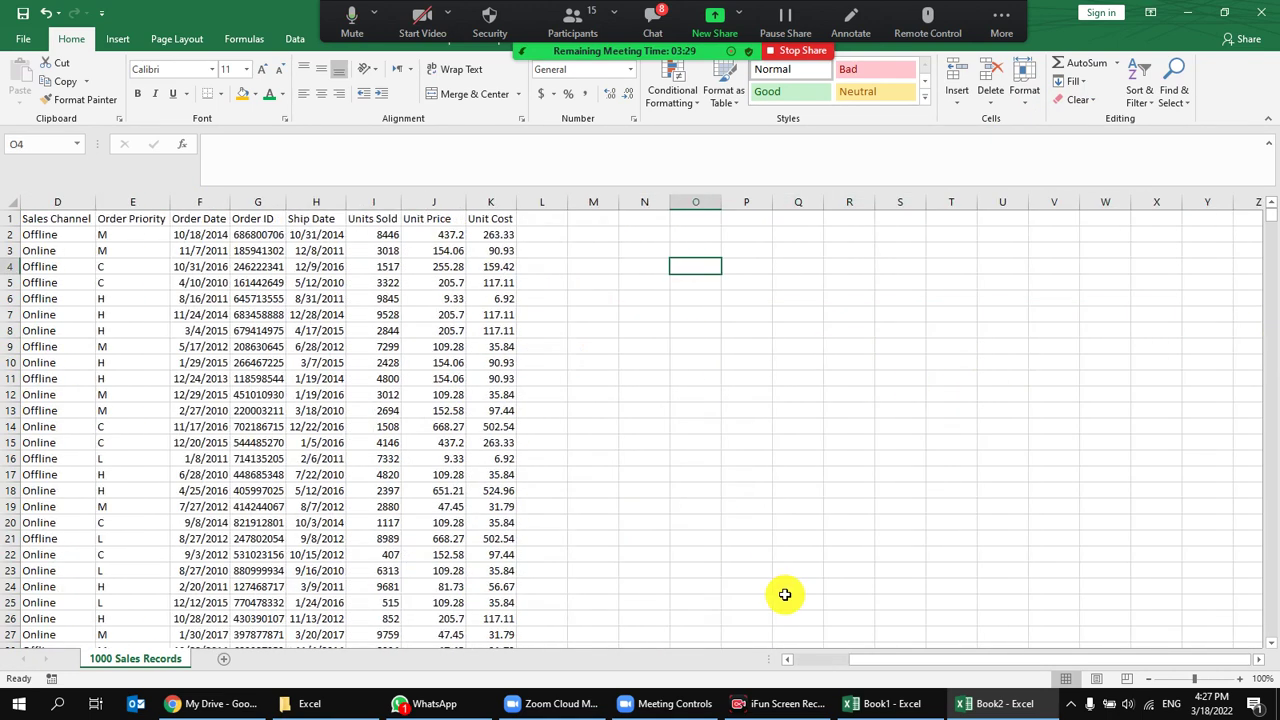
Browse the Zoom Participants list of 15 attendees, then close it with its X button.
click(575, 22)
scroll(638, 404, up, 2)
scroll(640, 408, up, 4)
scroll(638, 395, down, 2)
scroll(636, 382, down, 2)
scroll(636, 385, down, 3)
scroll(637, 389, down, 2)
scroll(641, 382, down, 1)
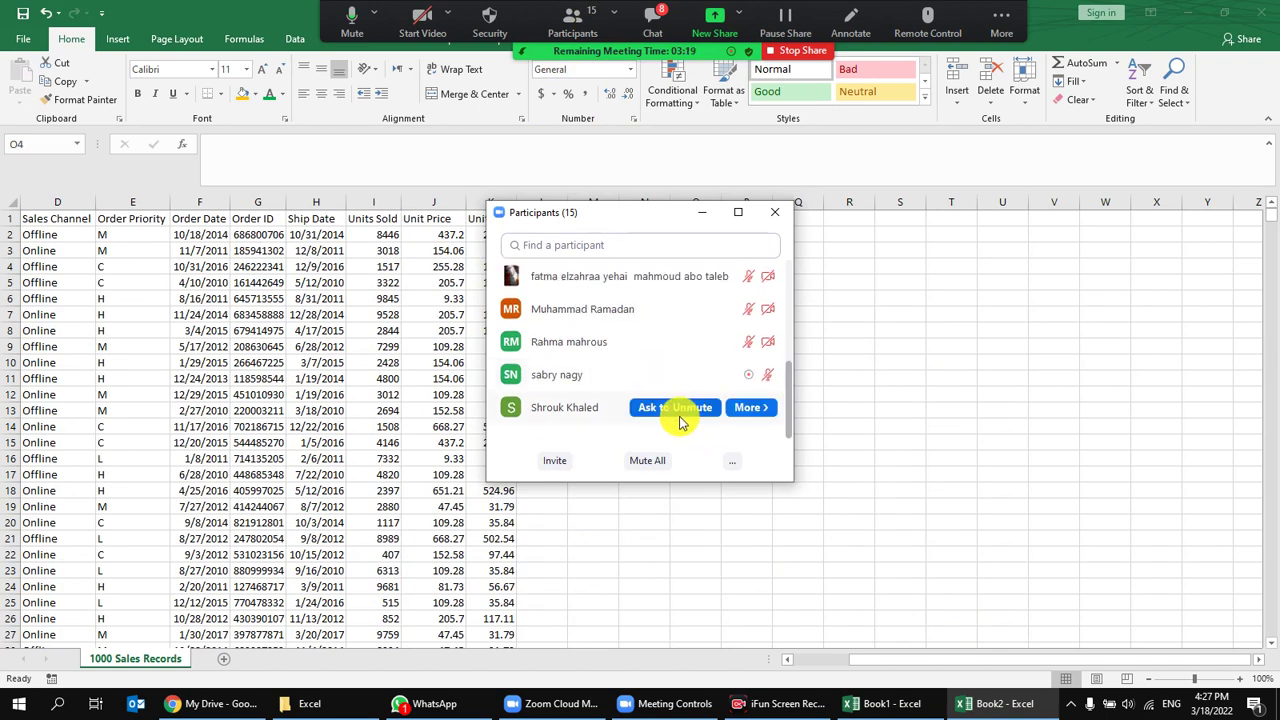
scroll(710, 366, up, 2)
scroll(716, 367, up, 1)
scroll(716, 368, up, 1)
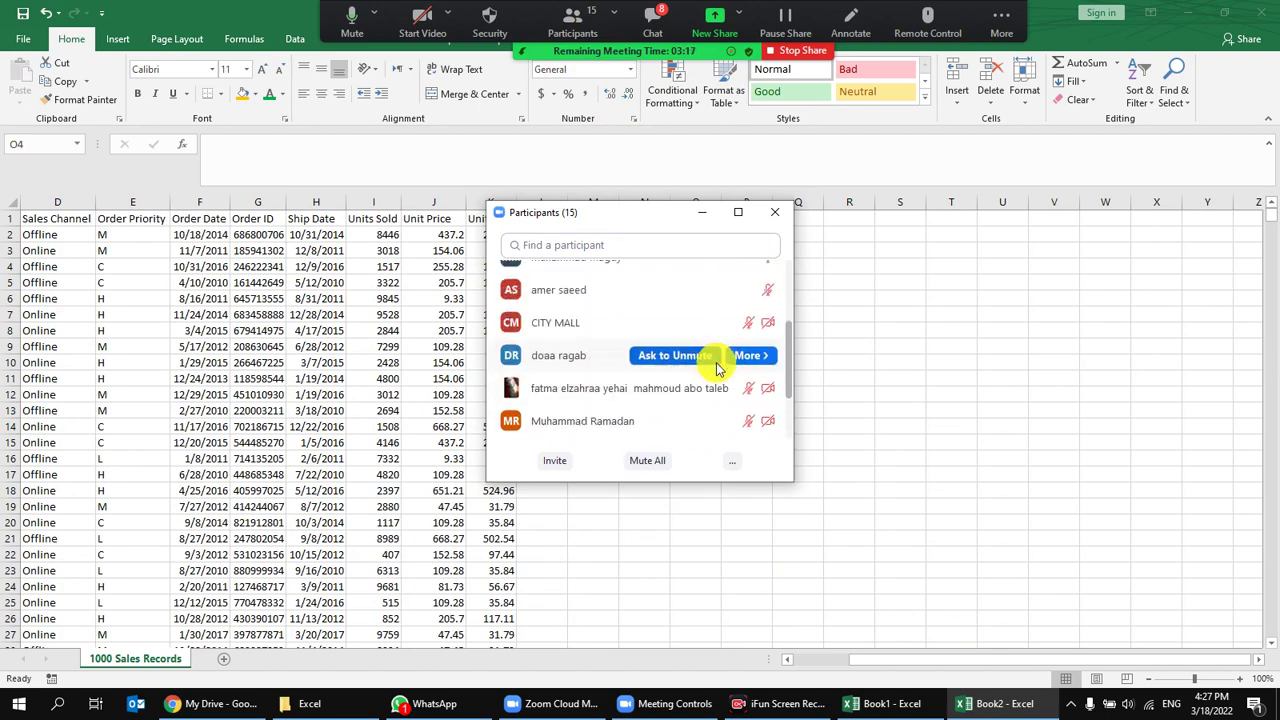
scroll(716, 368, up, 2)
scroll(557, 377, up, 1)
scroll(557, 377, up, 1)
scroll(552, 380, up, 2)
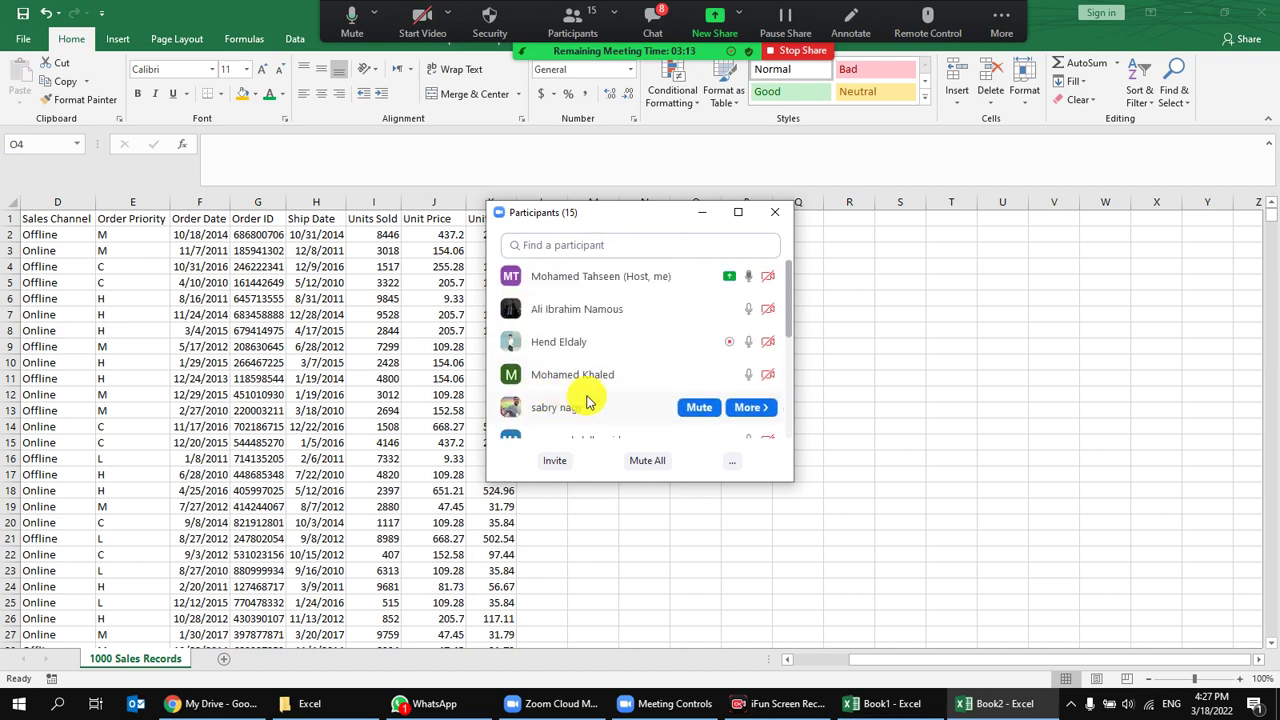
scroll(657, 383, down, 3)
scroll(660, 383, up, 3)
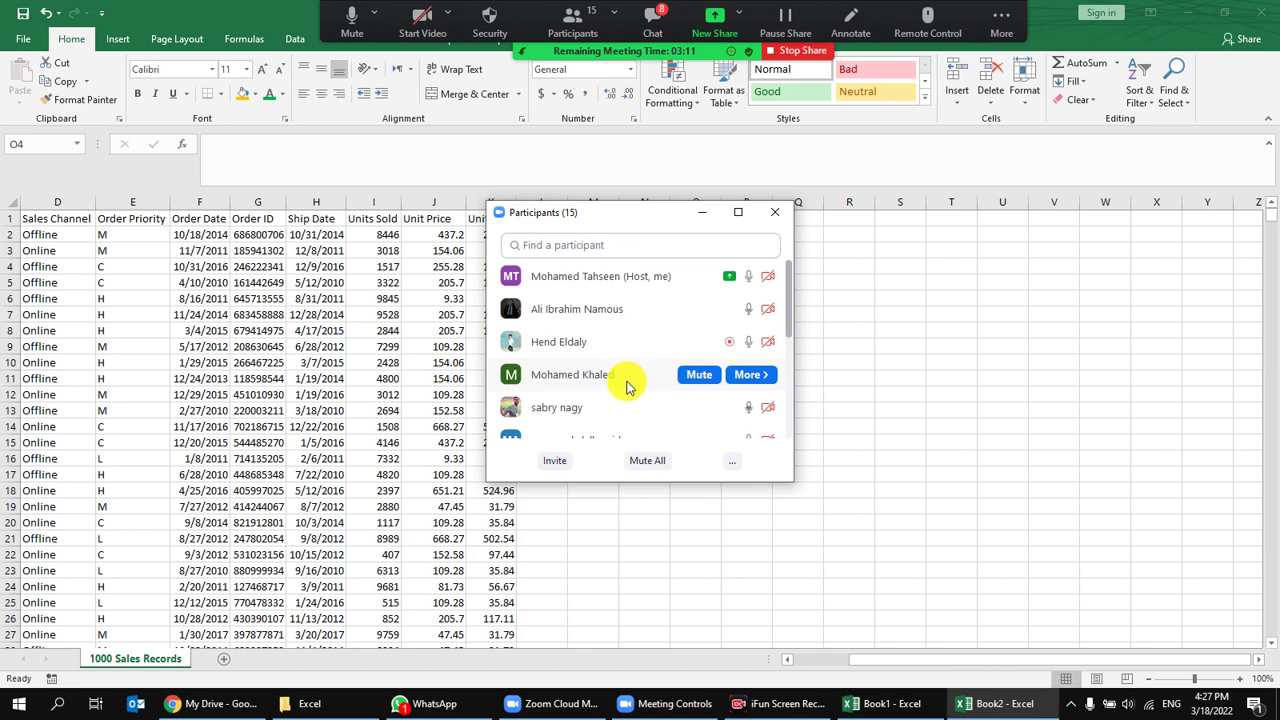
scroll(627, 386, down, 2)
scroll(627, 390, down, 1)
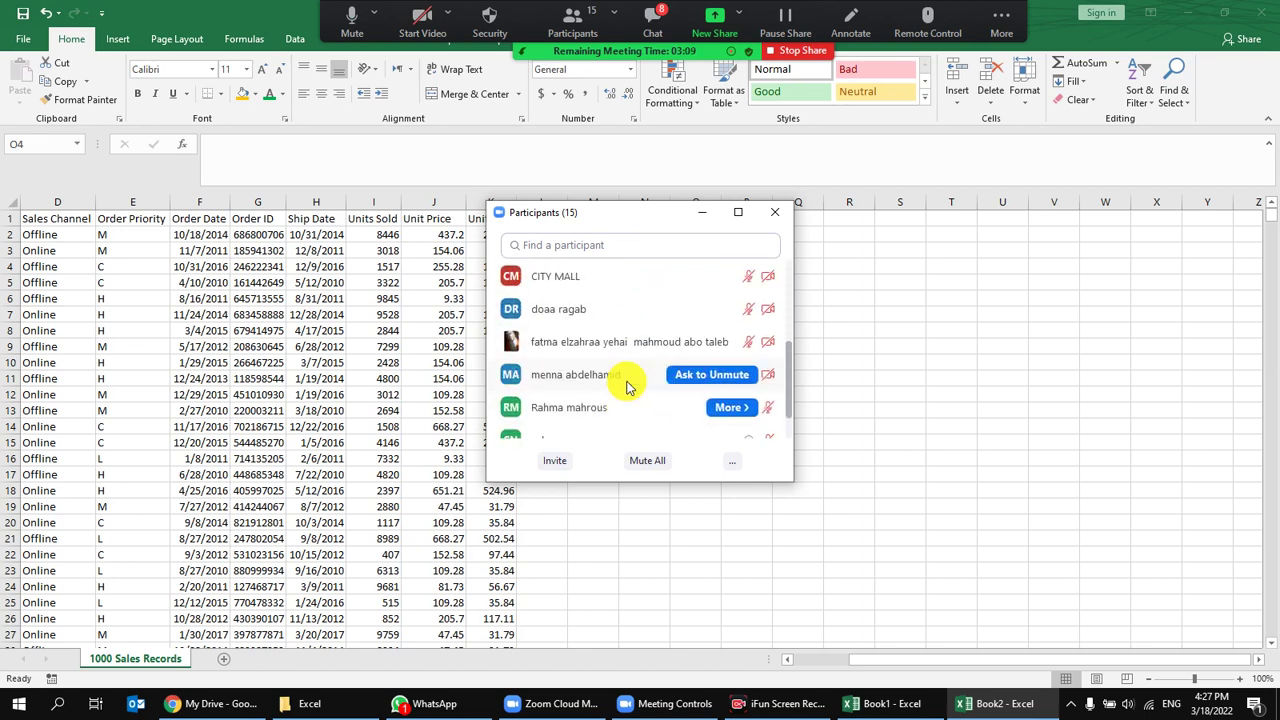
scroll(628, 396, down, 1)
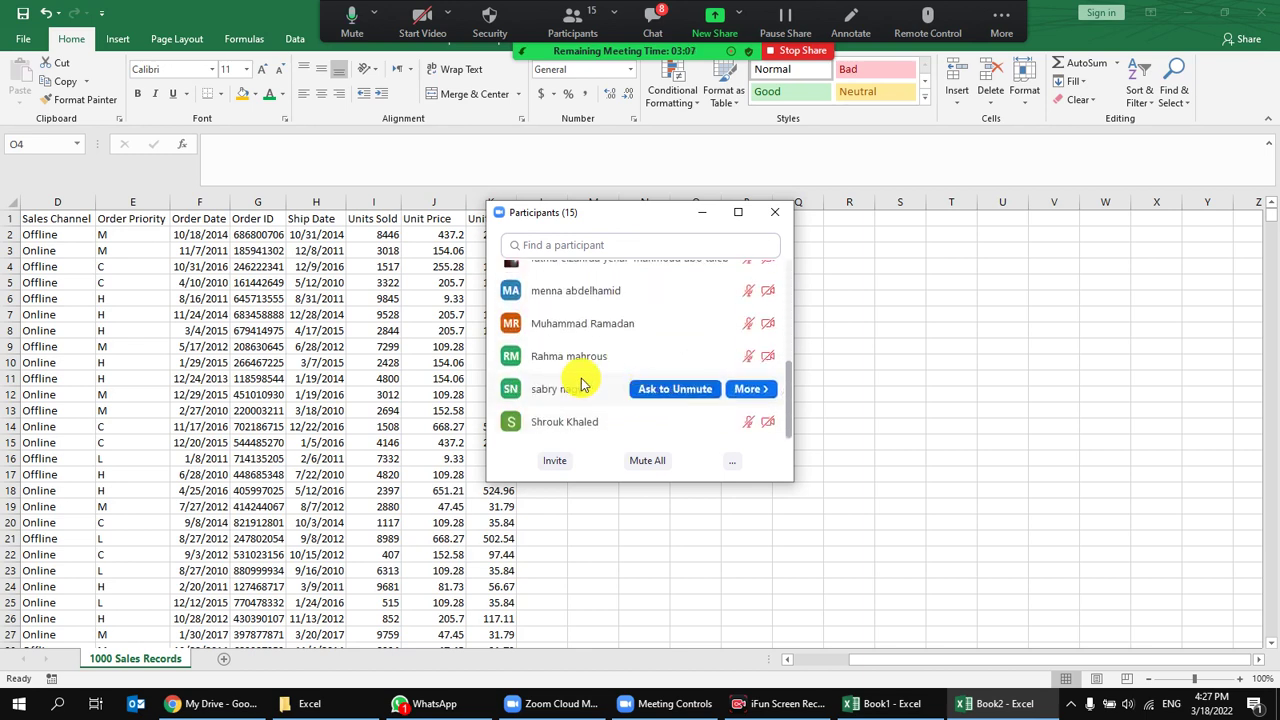
click(774, 211)
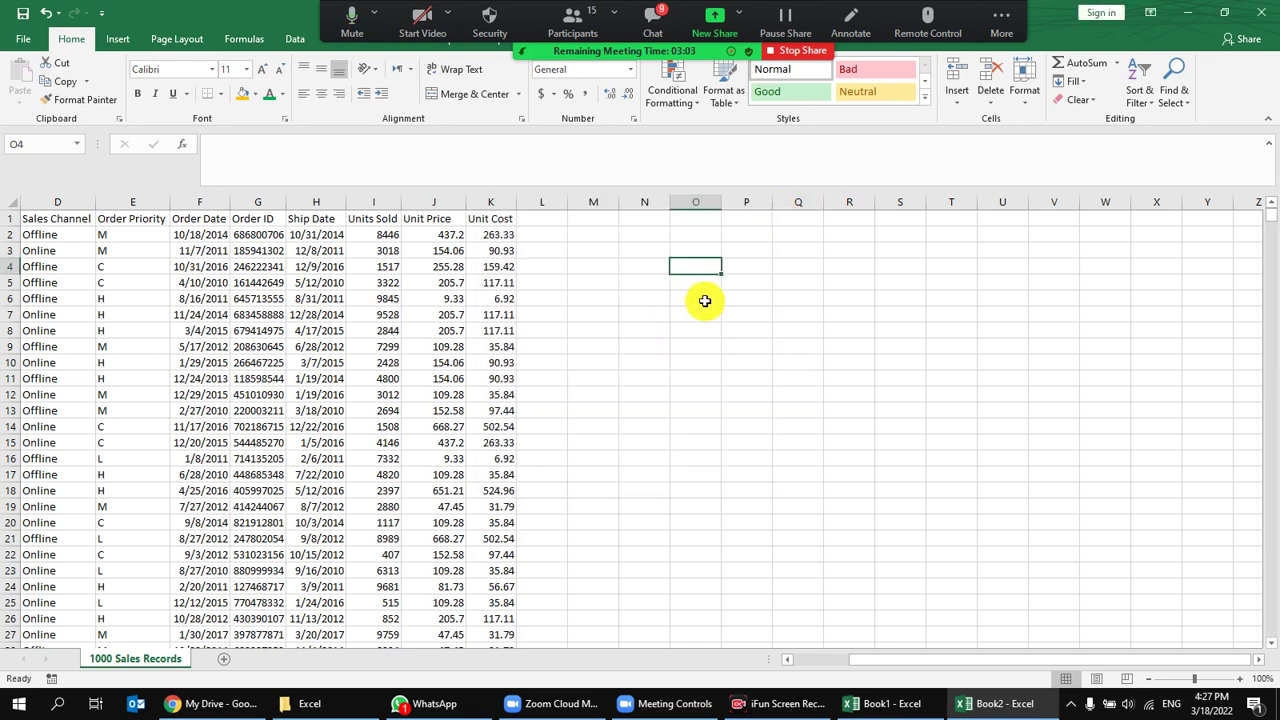
drag(697, 298, 257, 298)
scroll(670, 262, left, 3)
click(678, 410)
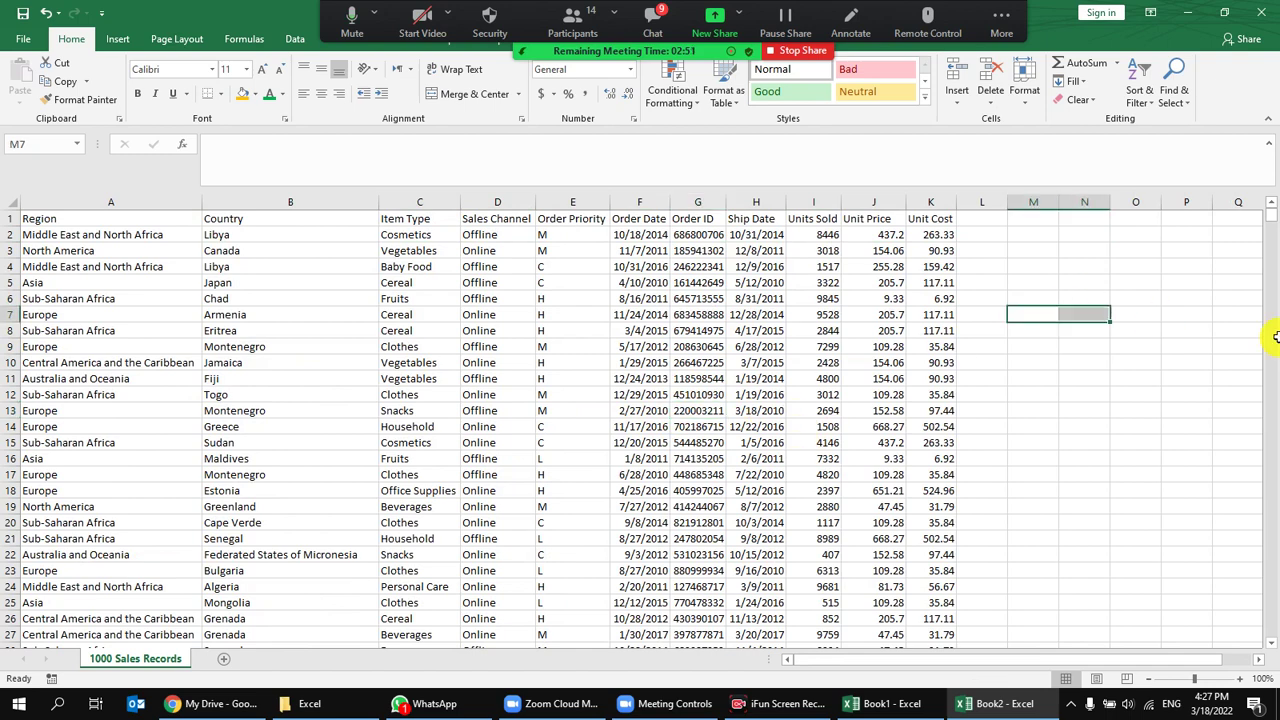
drag(1035, 314, 1157, 346)
click(779, 277)
click(705, 298)
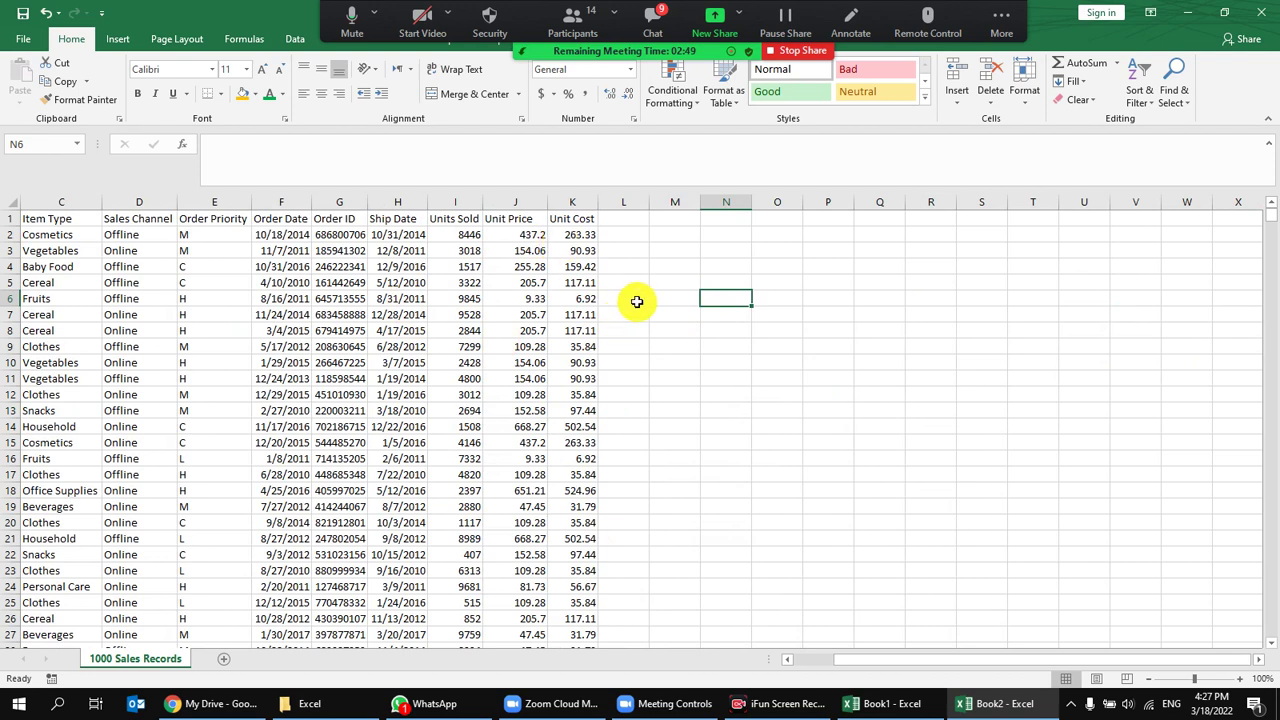
click(712, 312)
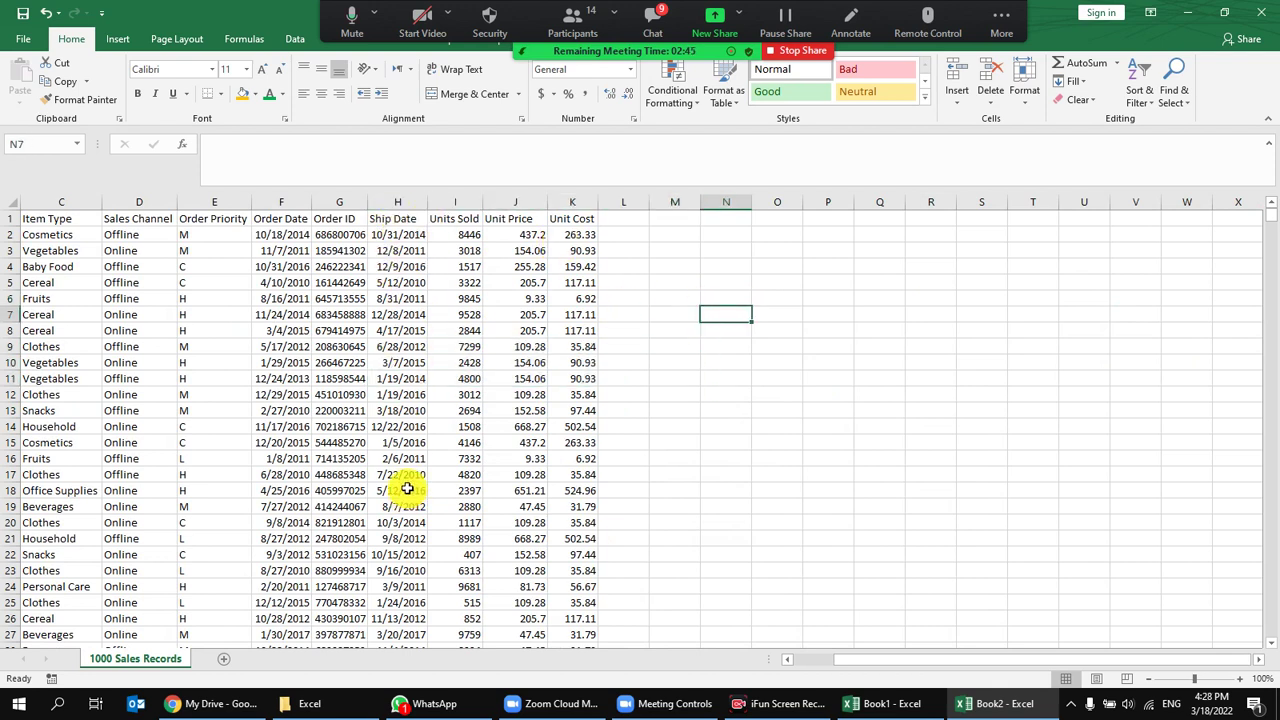
drag(777, 426, 340, 442)
click(759, 349)
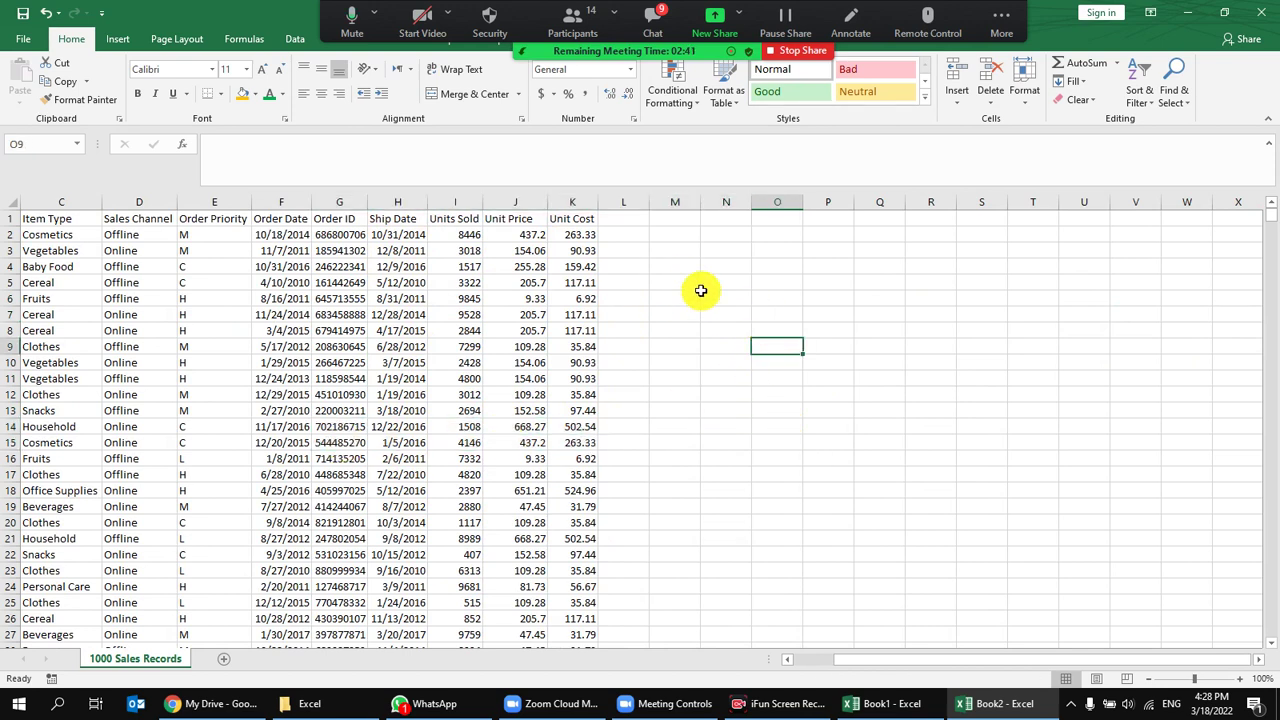
click(737, 251)
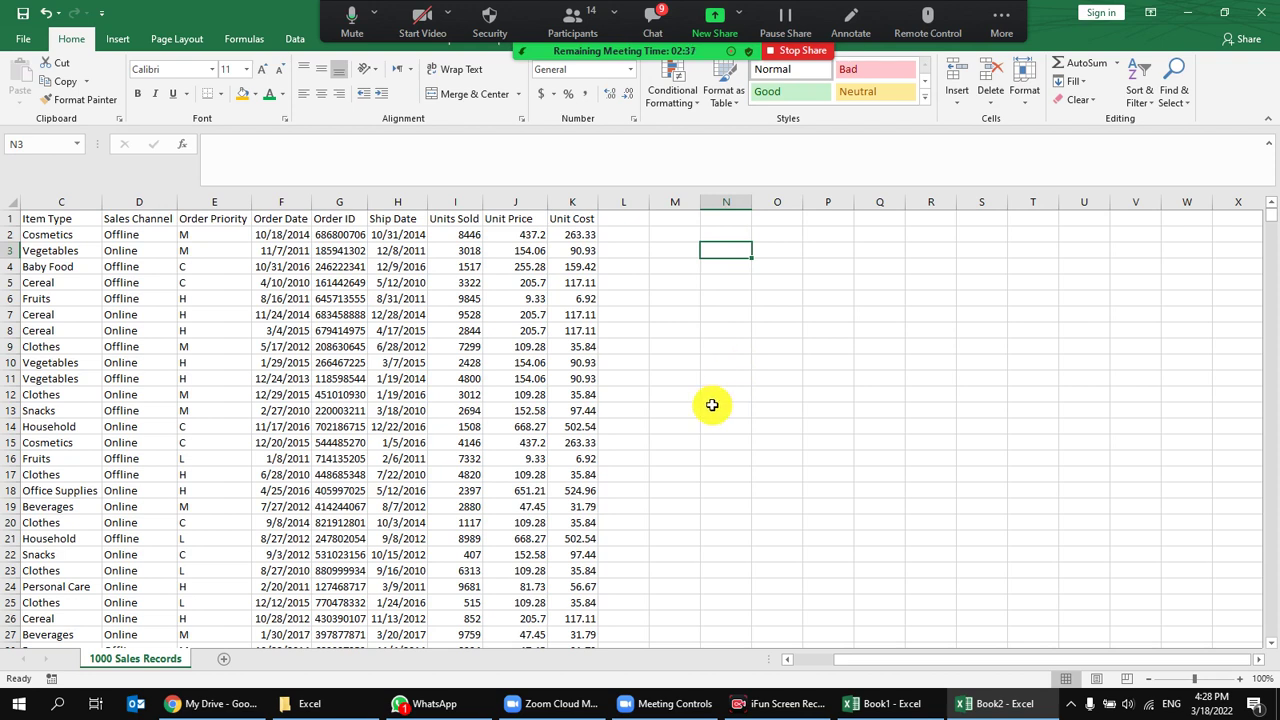
click(693, 263)
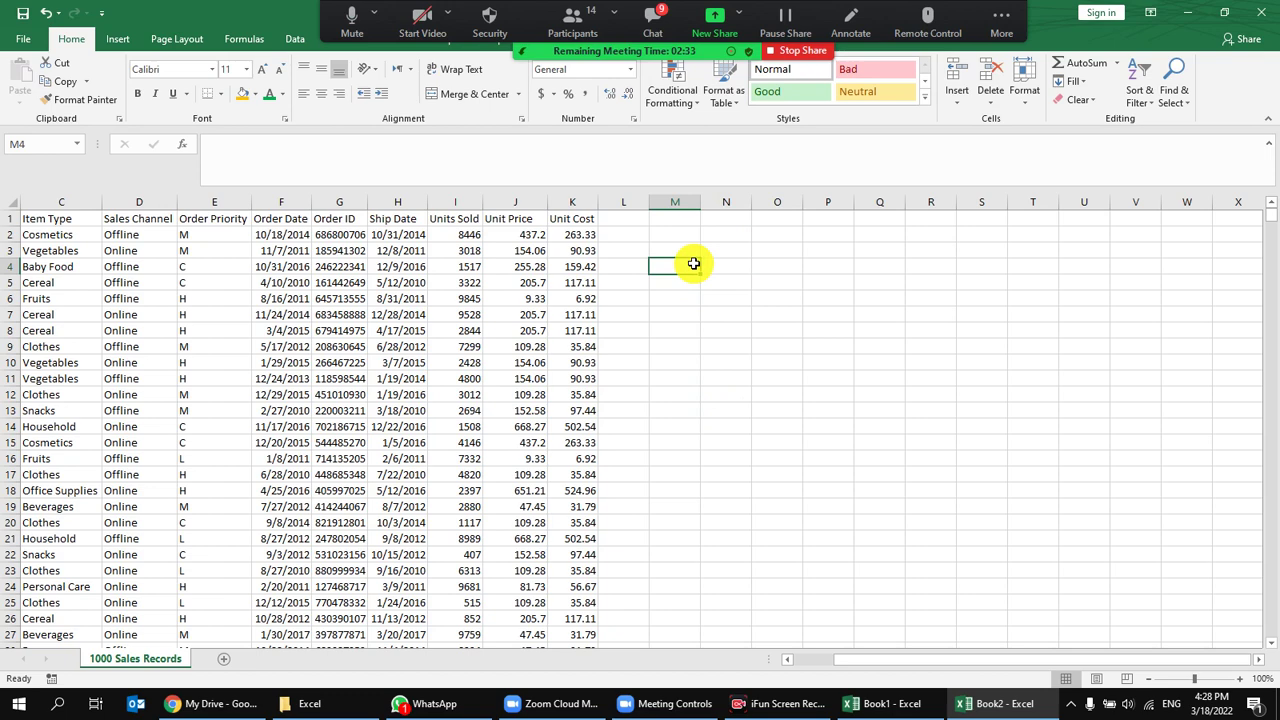
scroll(808, 654, left, 2)
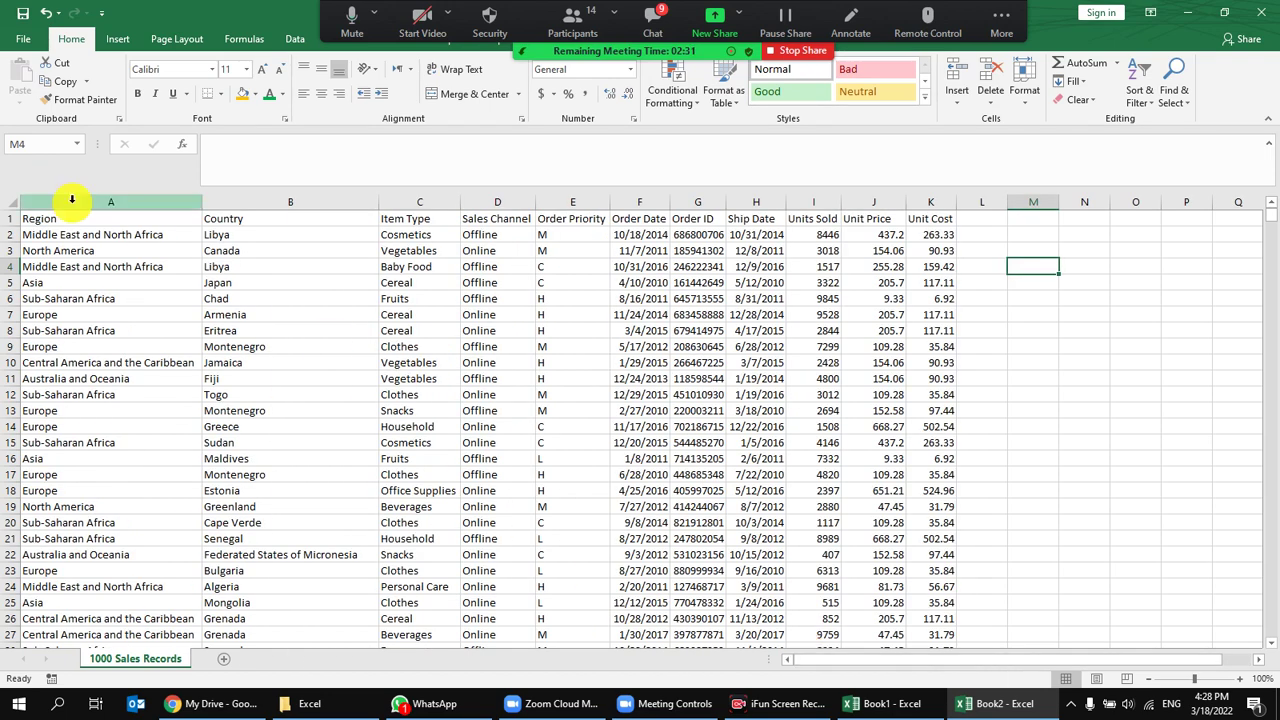
click(400, 202)
mouse_move(885, 703)
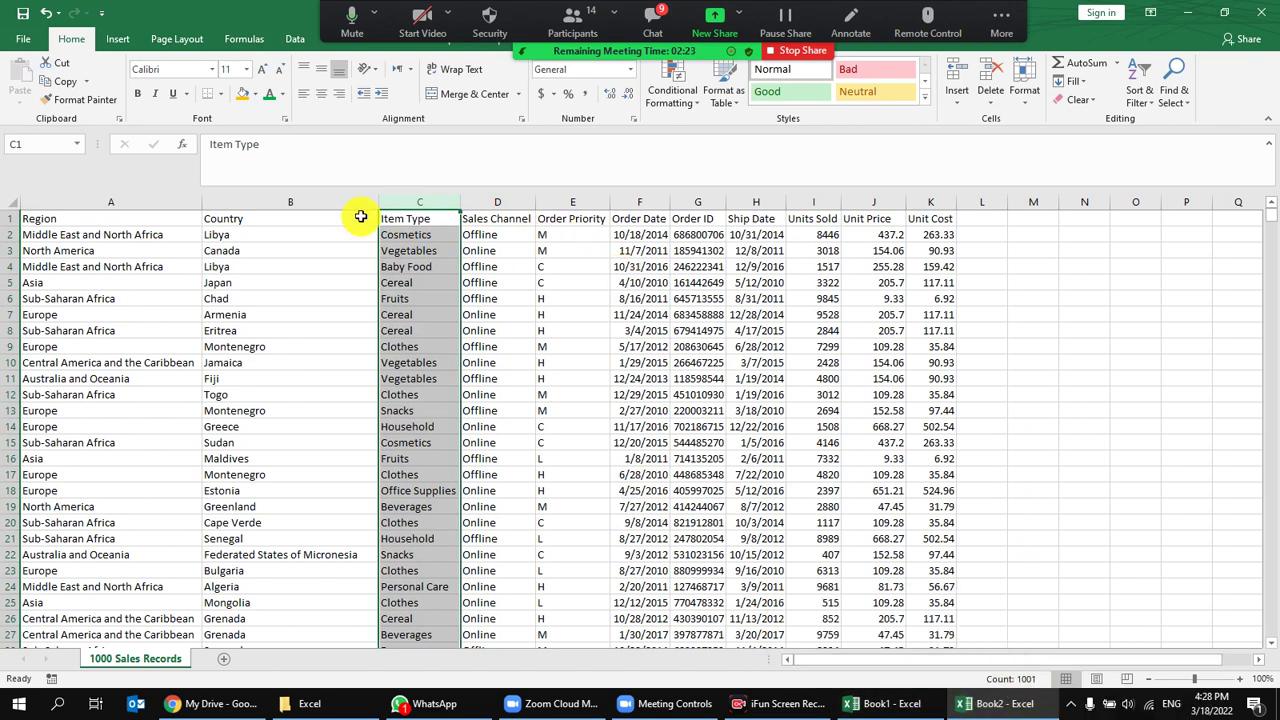
mouse_move(1035, 690)
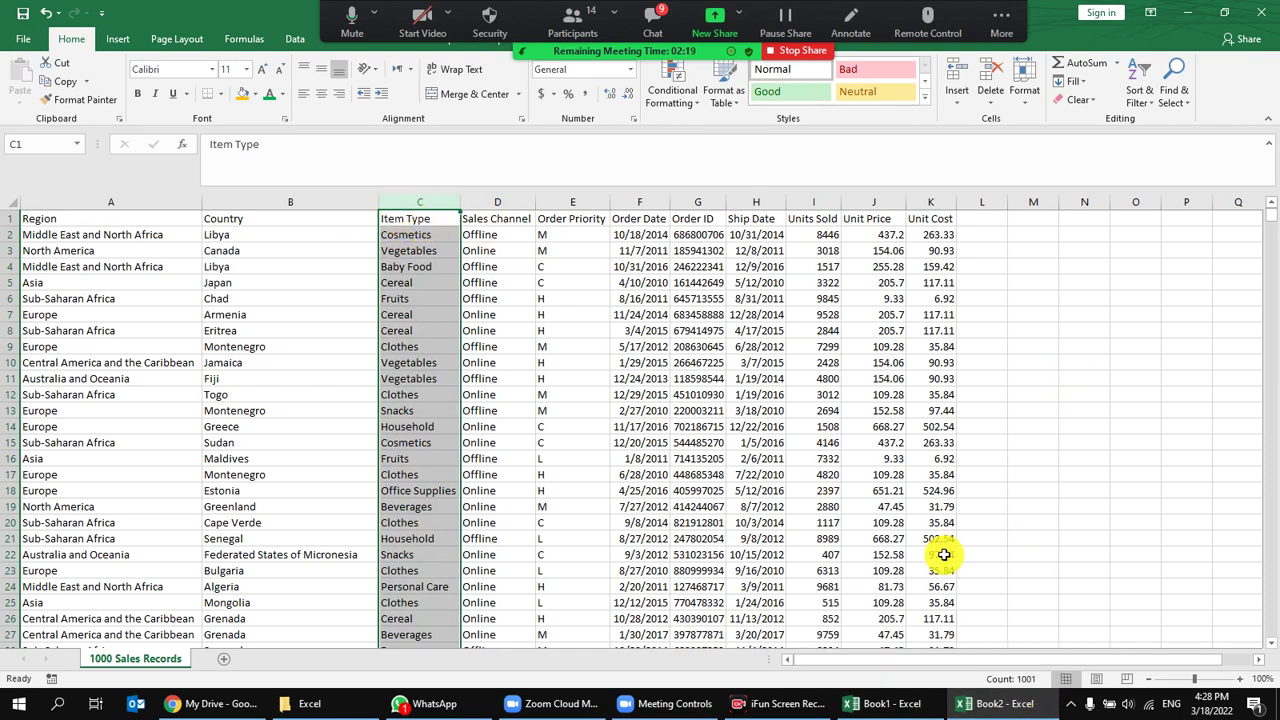
click(1040, 265)
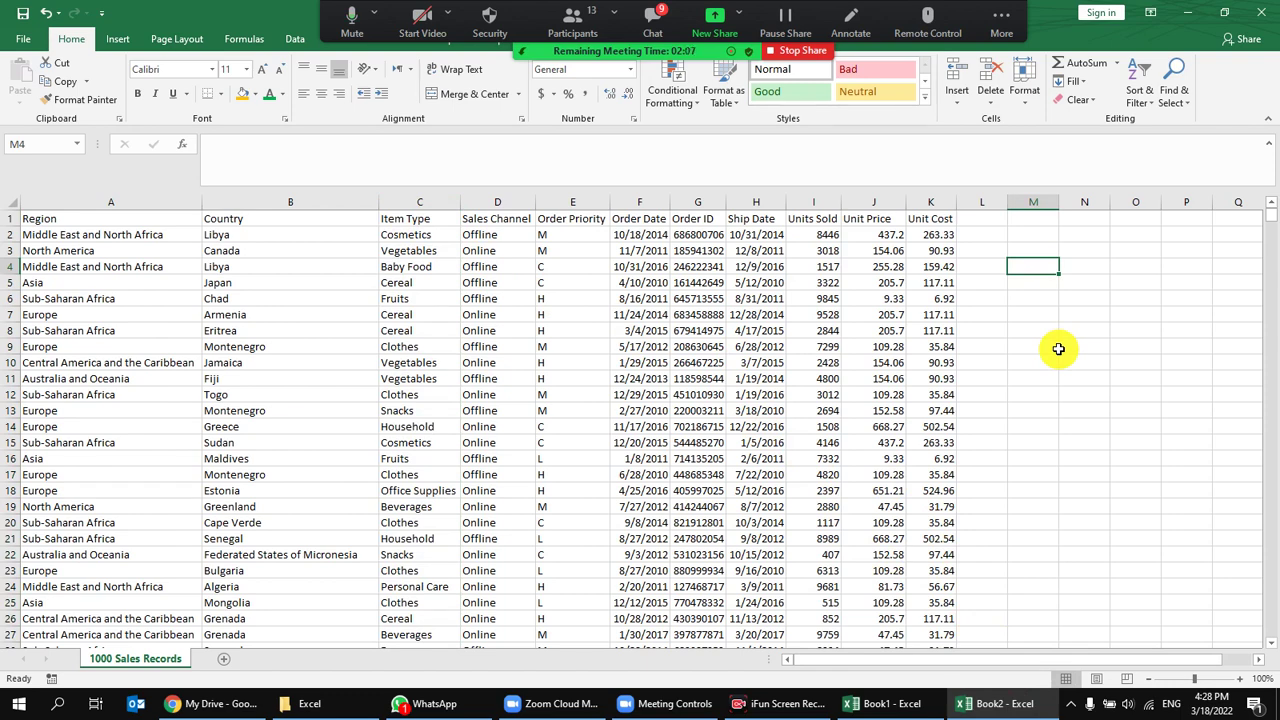
text(=)
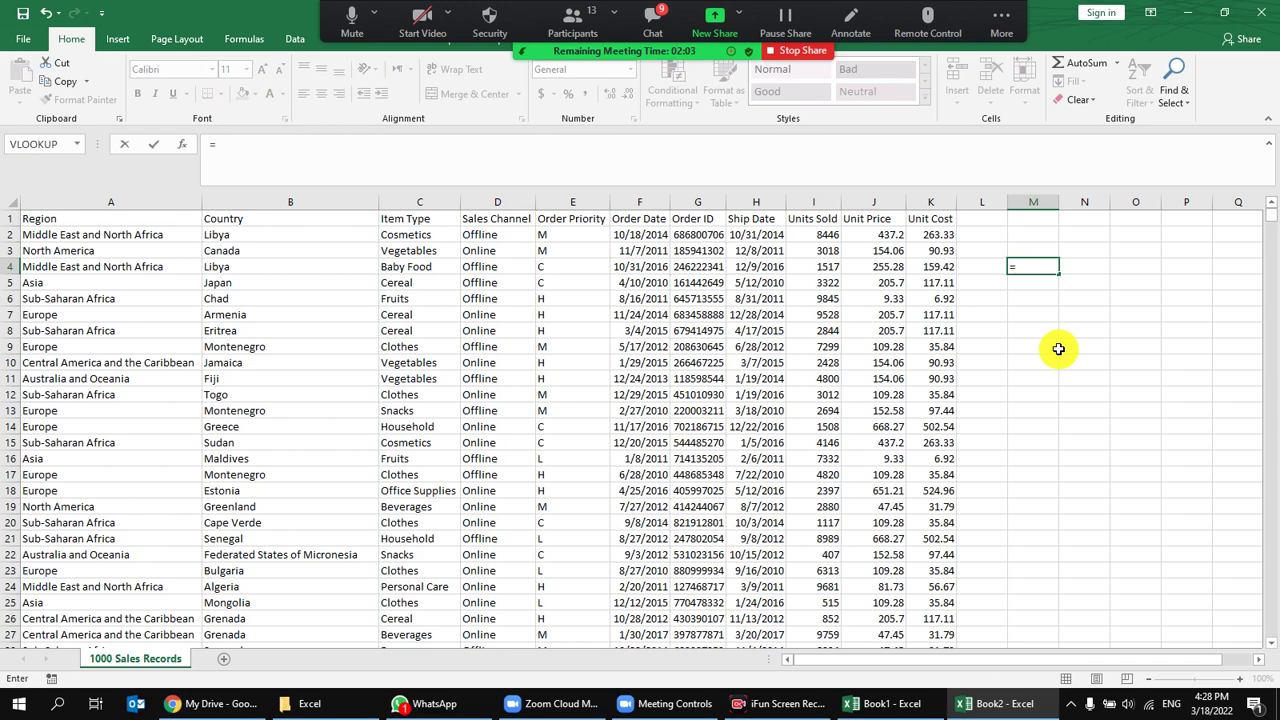
text(coun)
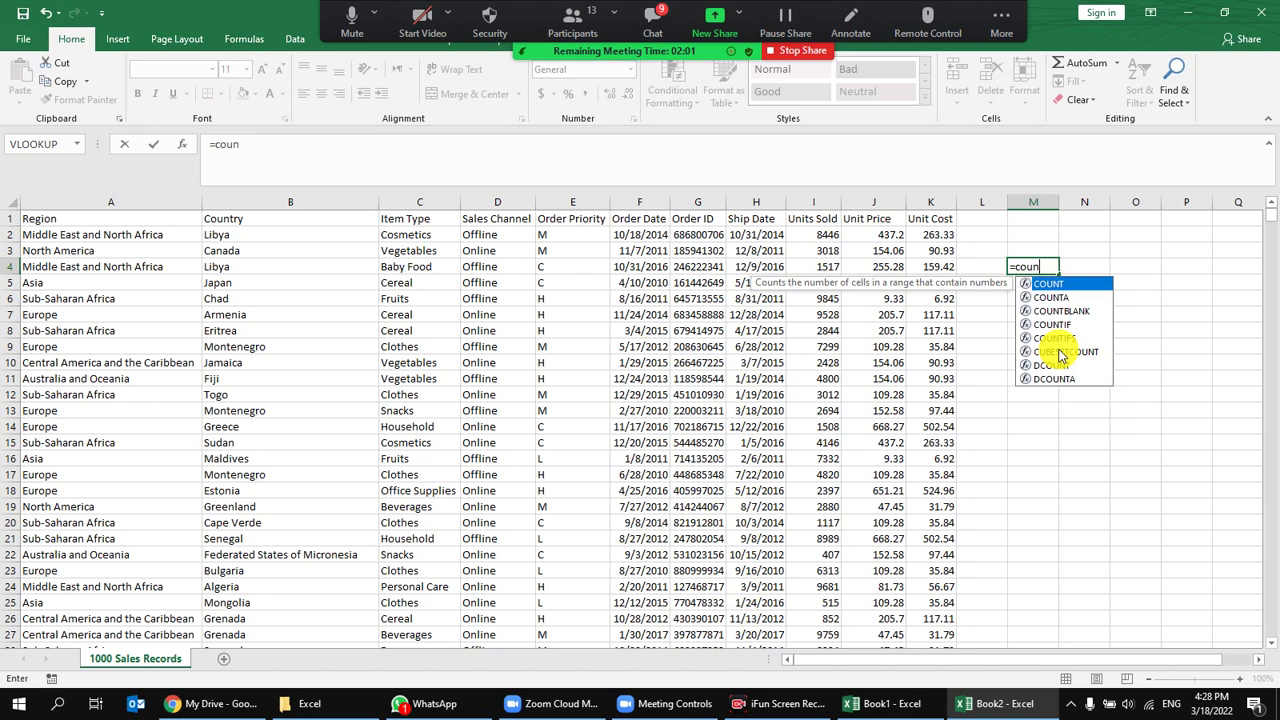
double_click(1052, 297)
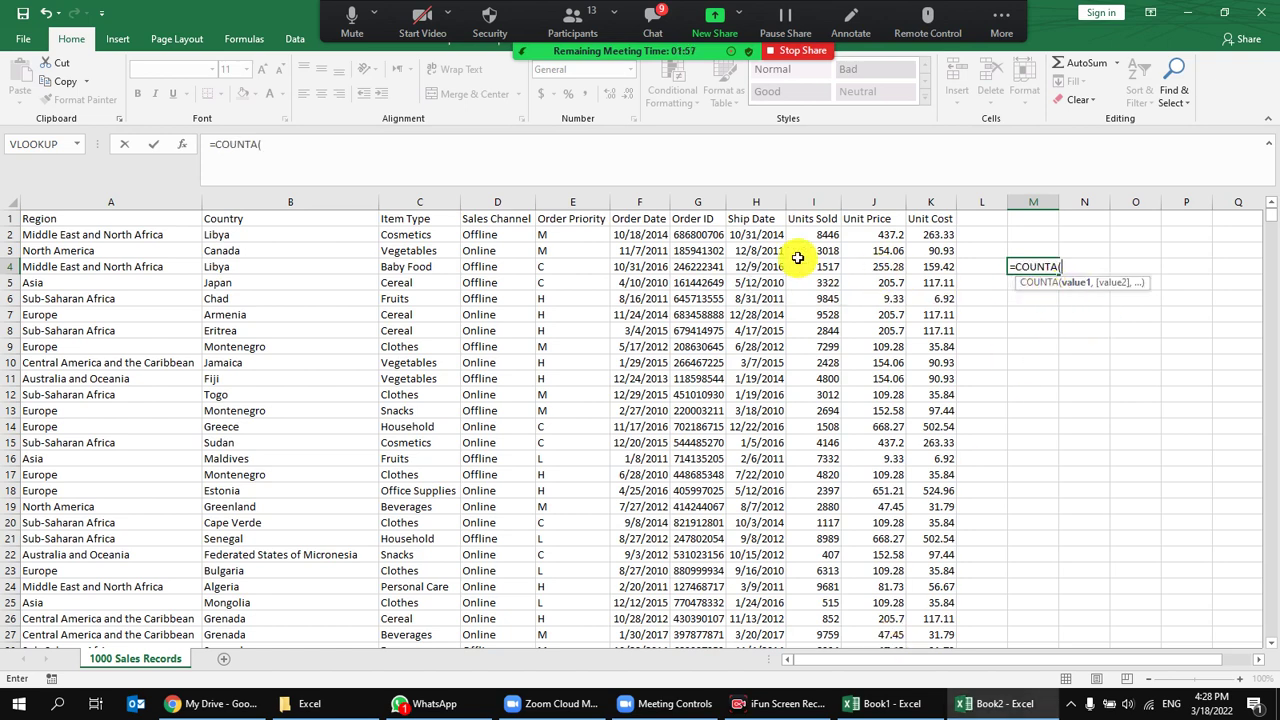
click(437, 208)
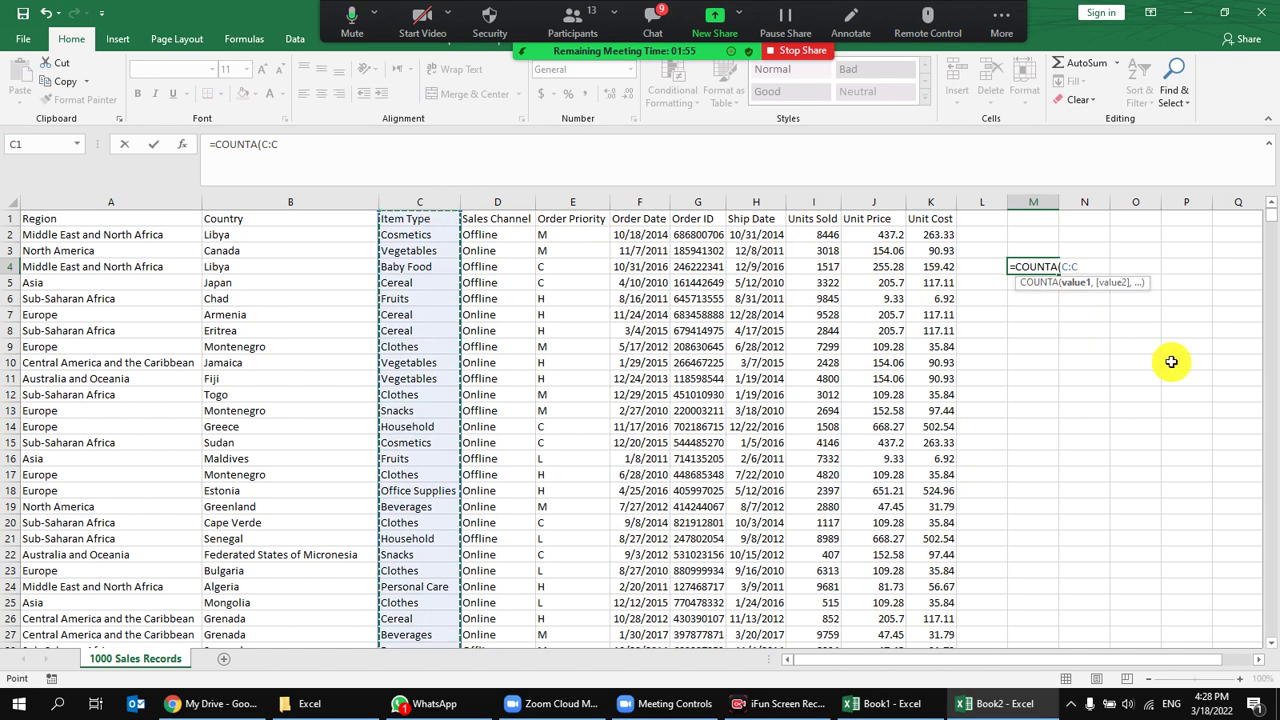
text())
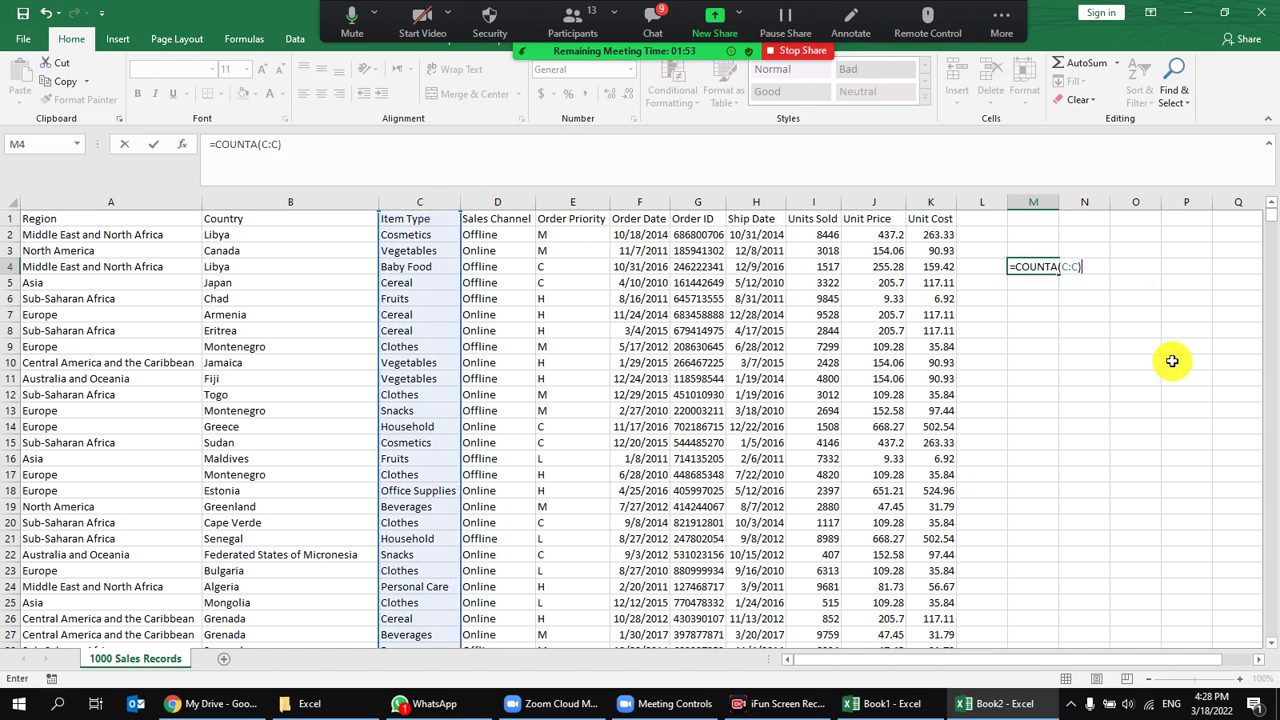
key(ctrl+Return)
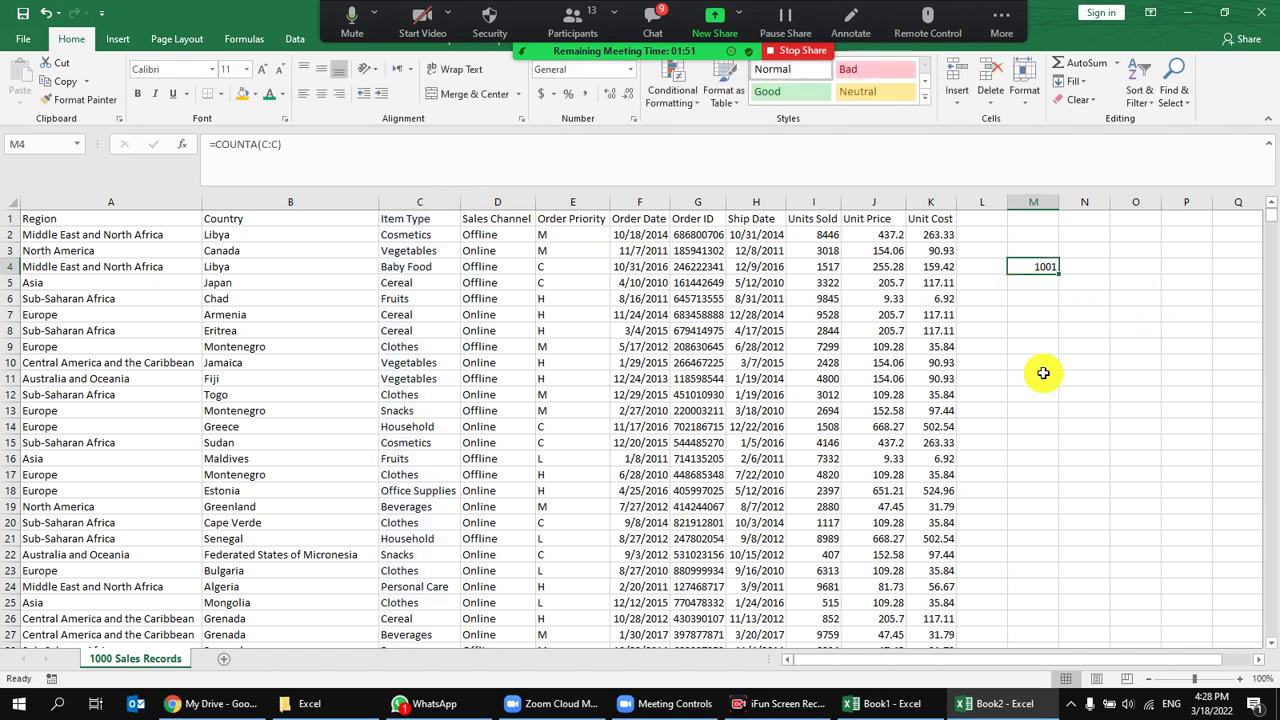
click(412, 217)
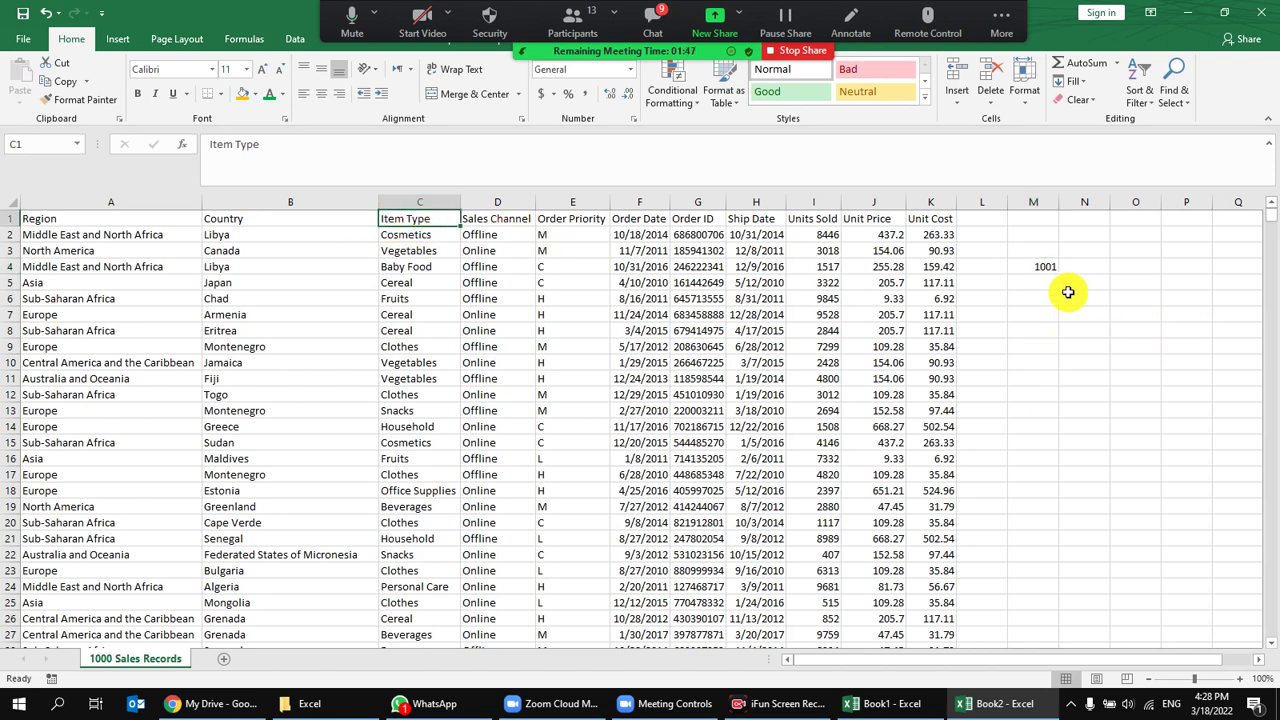
click(1040, 268)
key(Delete)
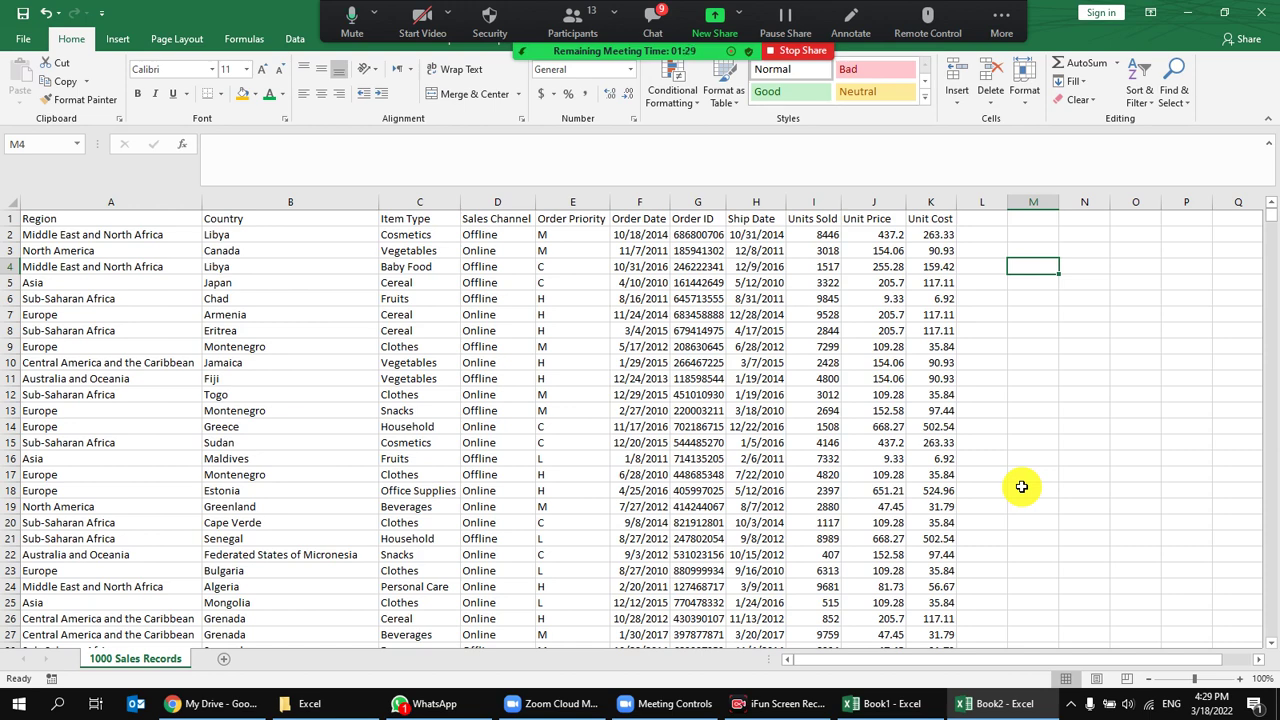
text(=coun)
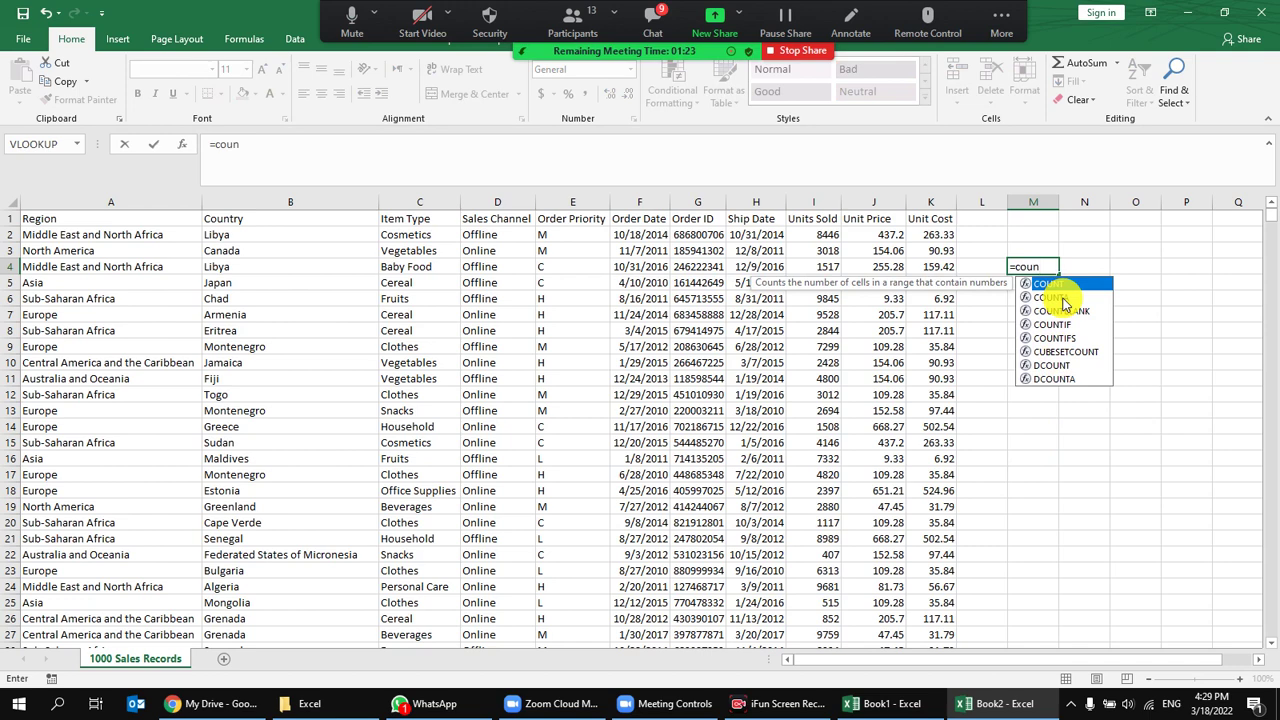
click(1066, 301)
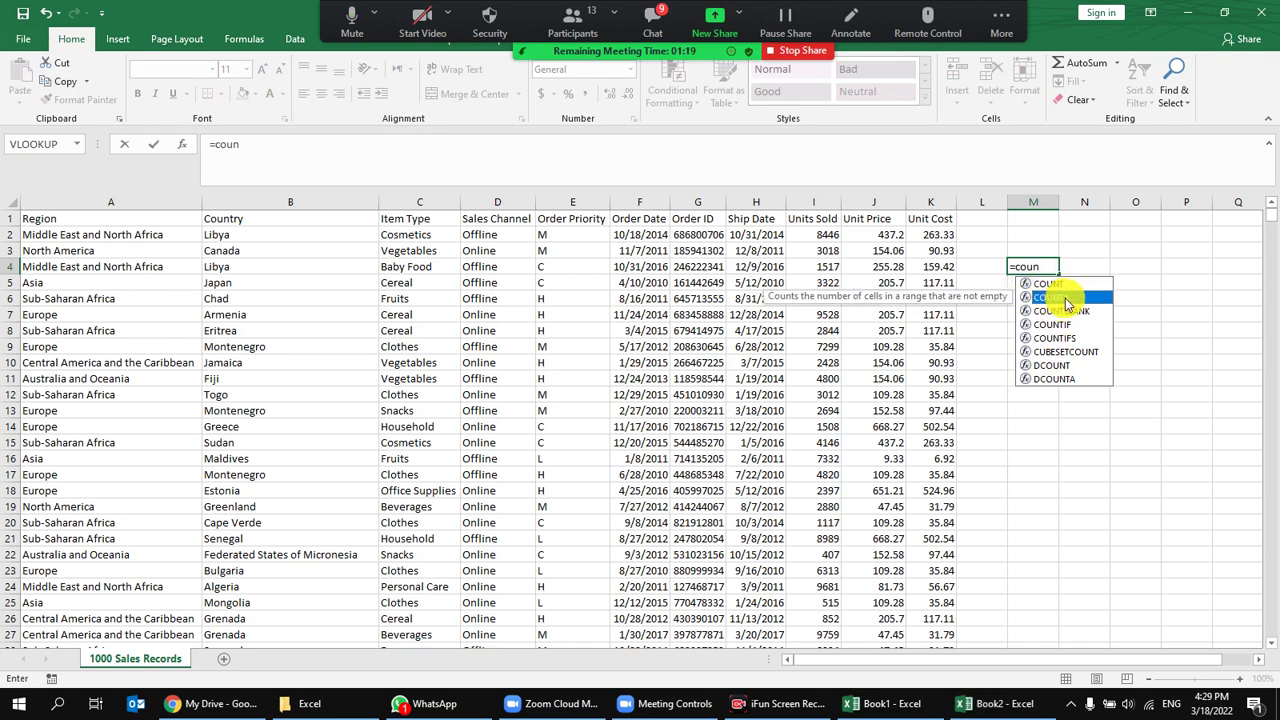
double_click(1066, 301)
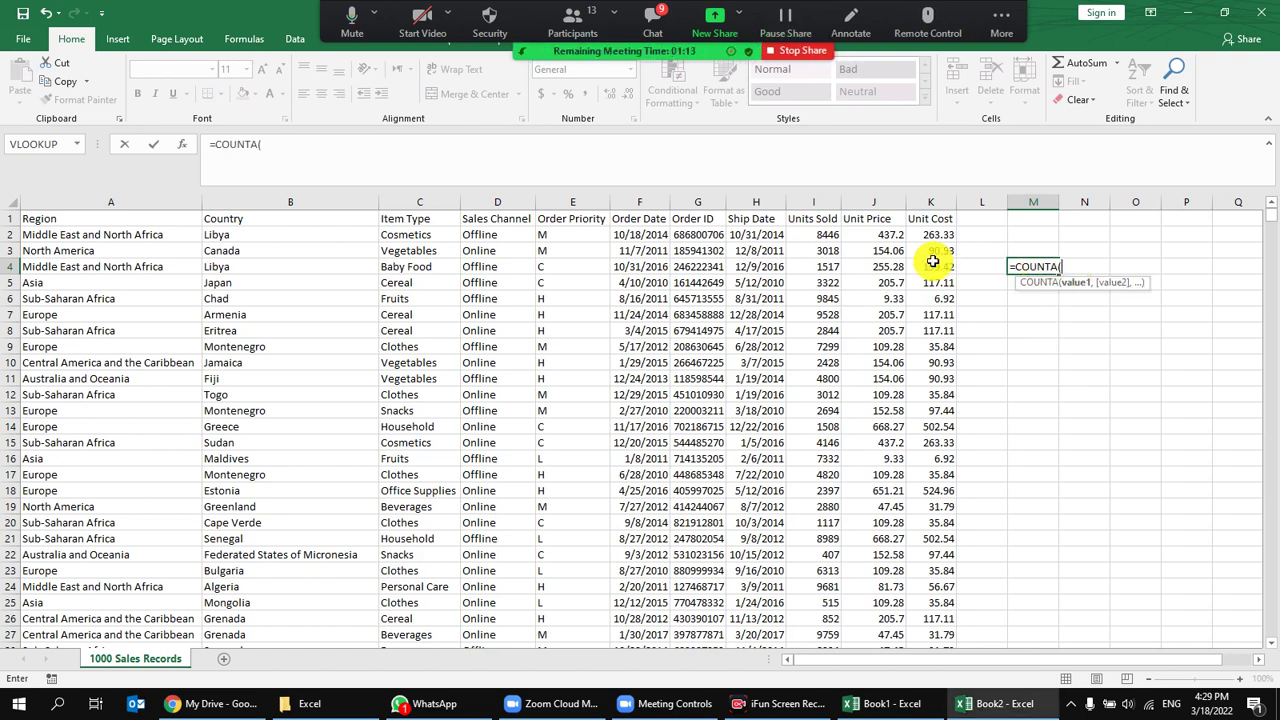
click(531, 195)
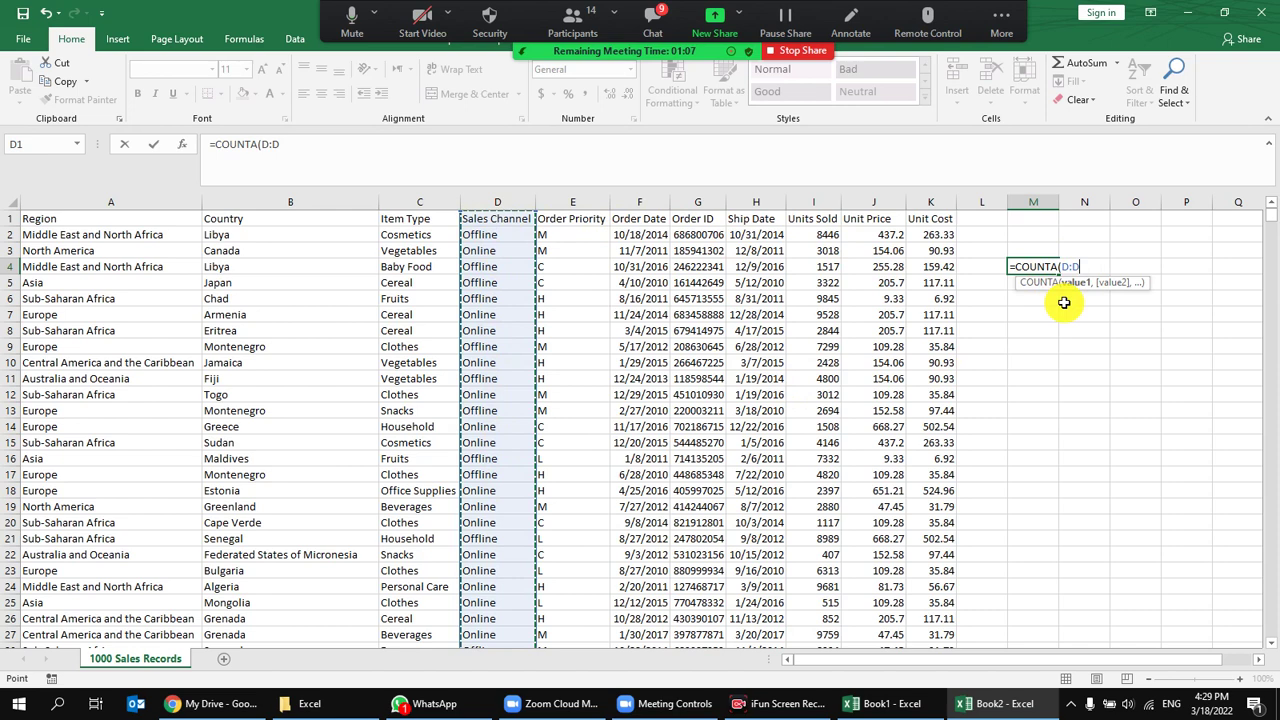
text())
key(ctrl+Return)
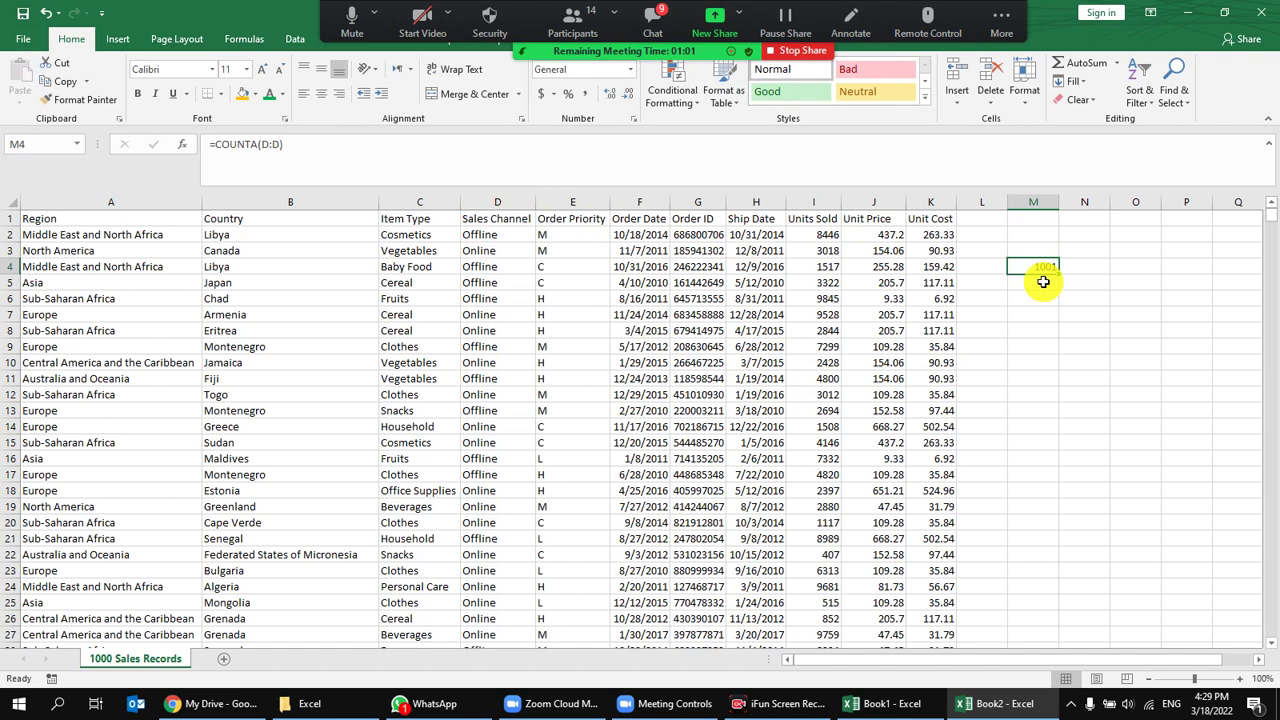
key(Delete)
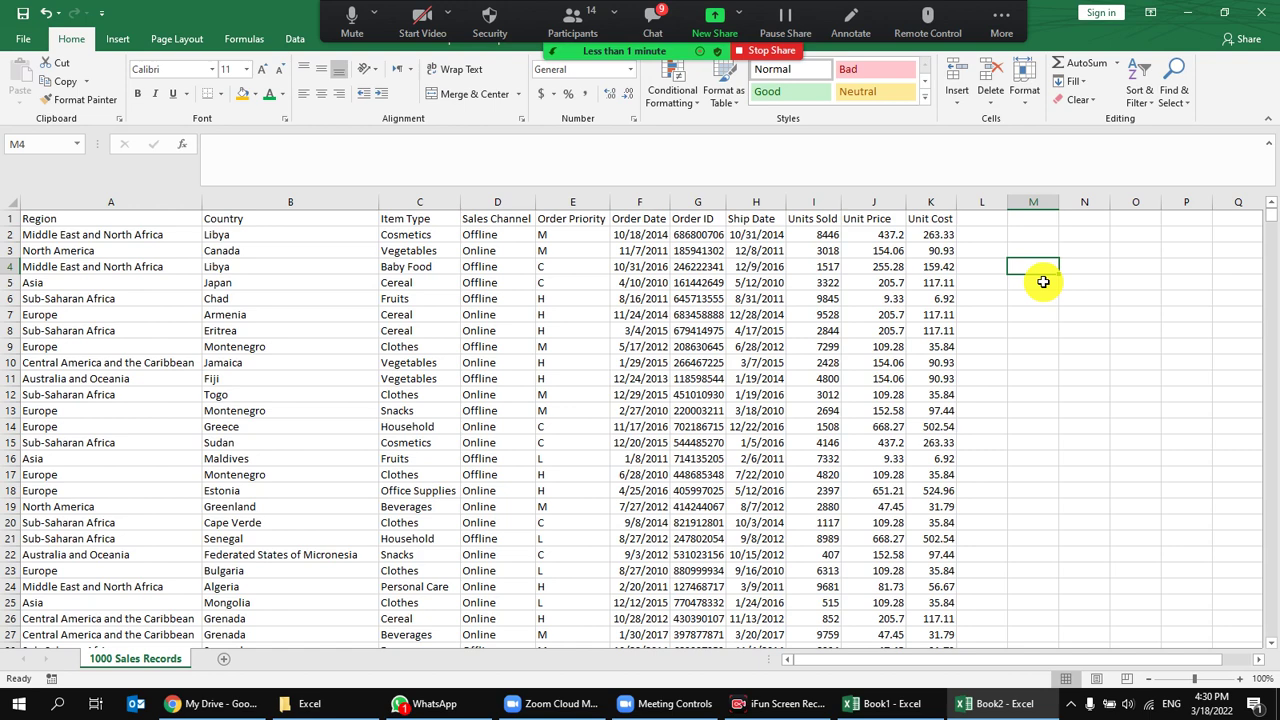
Start a COUNT formula in cell M4, then cancel it so the cell stays empty.
text(=cou)
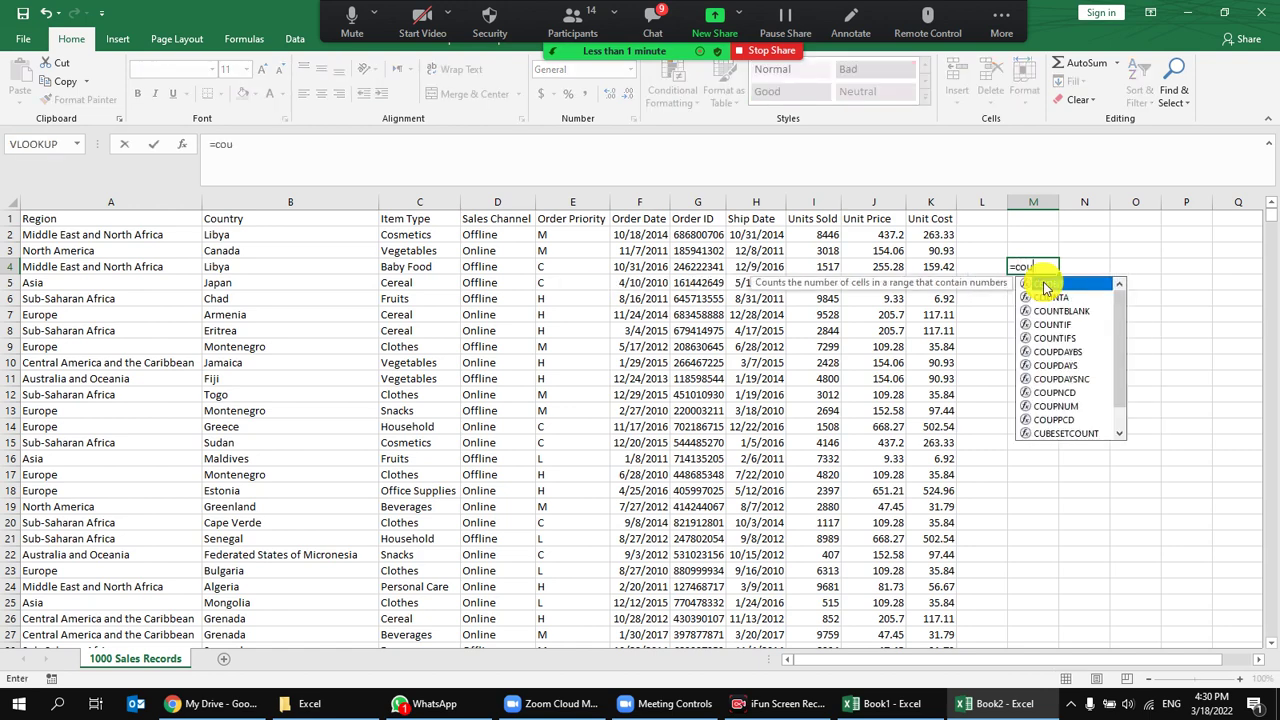
text(n)
double_click(1044, 288)
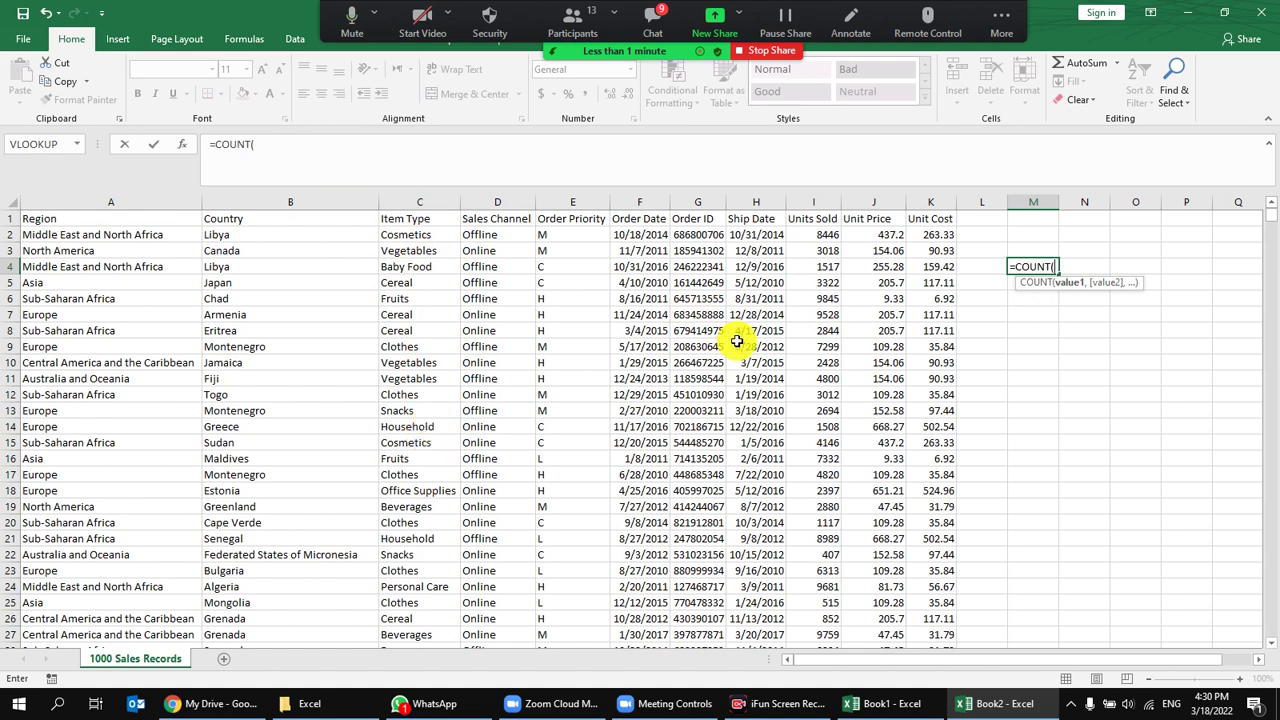
key(Escape)
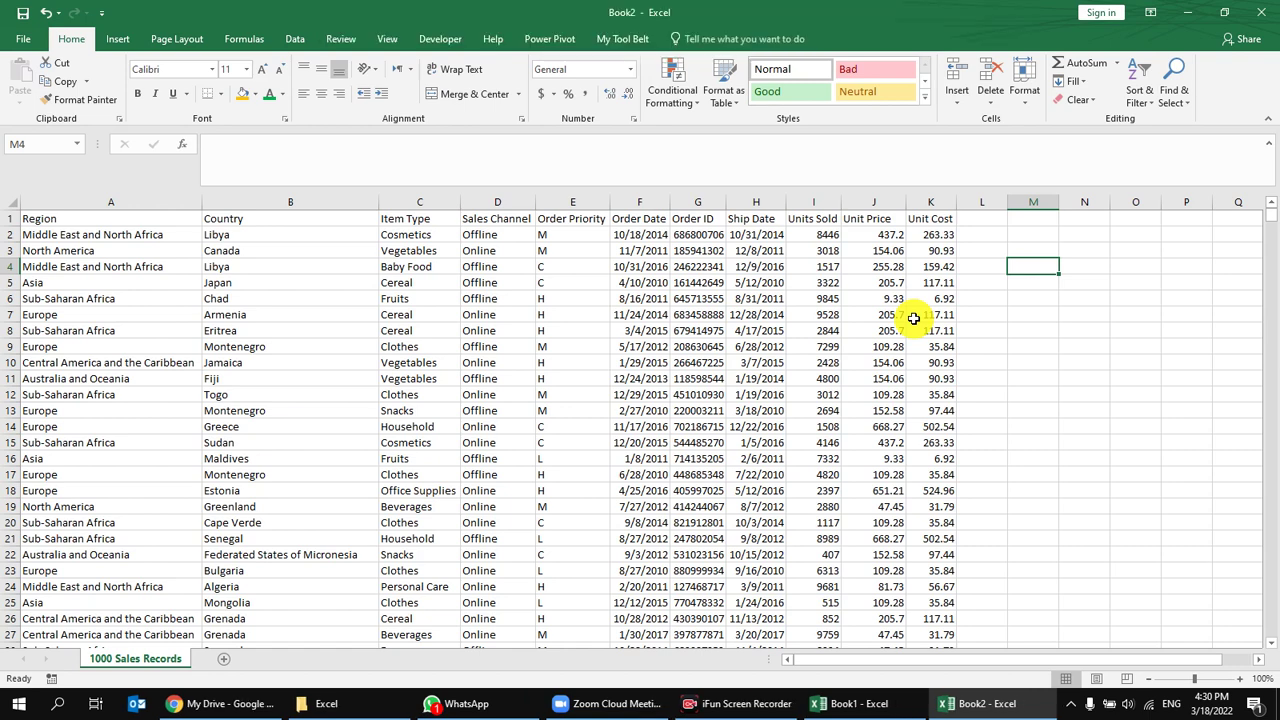
Dismiss the meeting-ended message and share the Book2 - Excel window in Zoom.
click(622, 417)
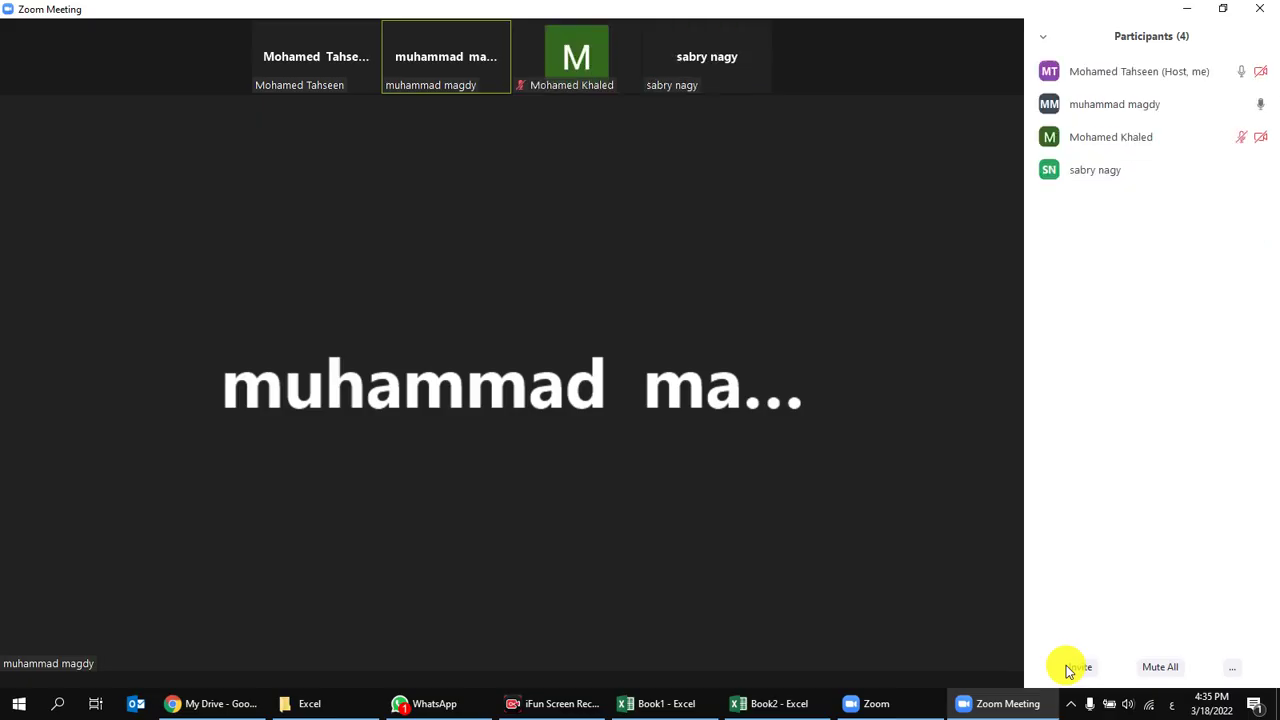
click(567, 662)
double_click(404, 363)
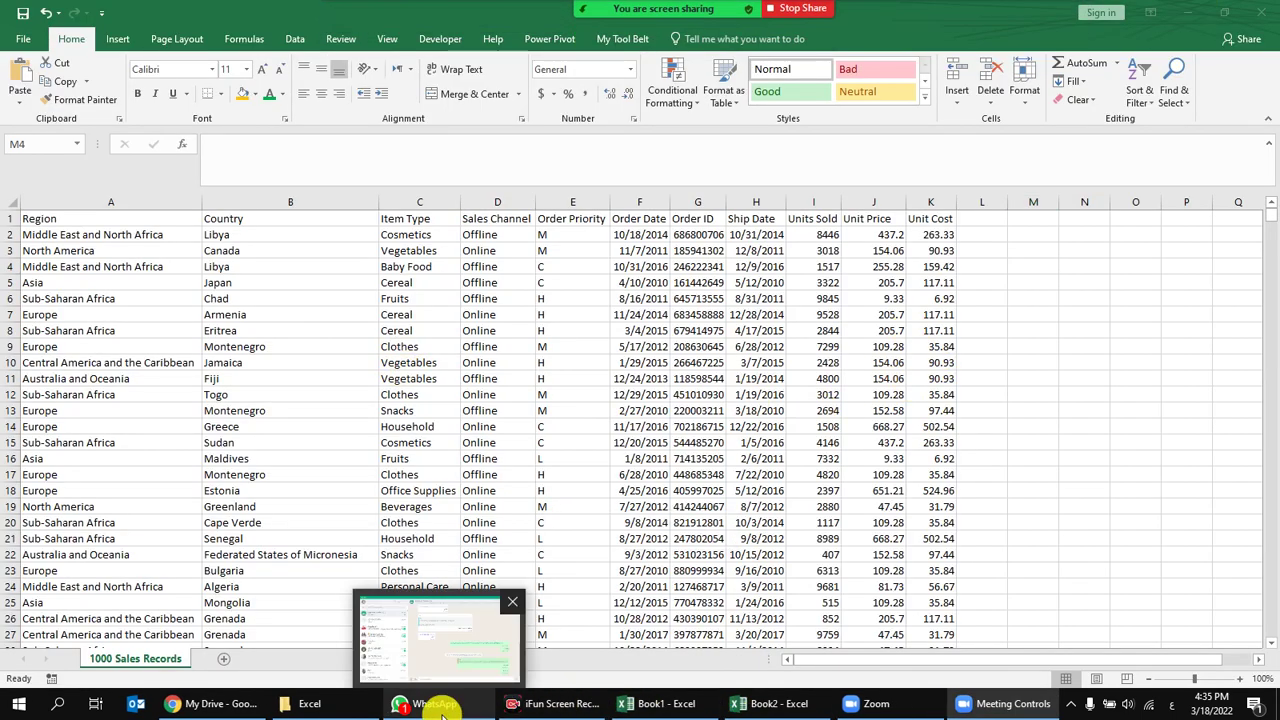
Bring back the Zoom meeting controls and admit the waiting-room arrival.
click(928, 712)
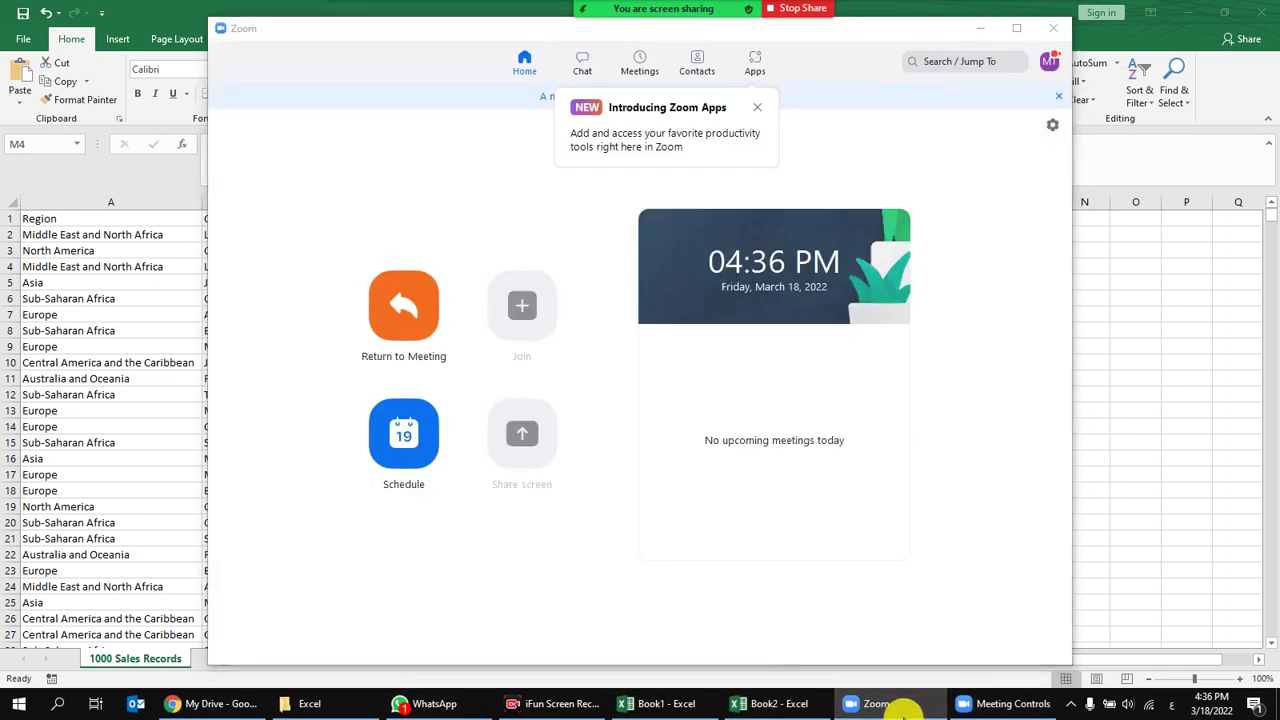
click(875, 703)
click(1000, 710)
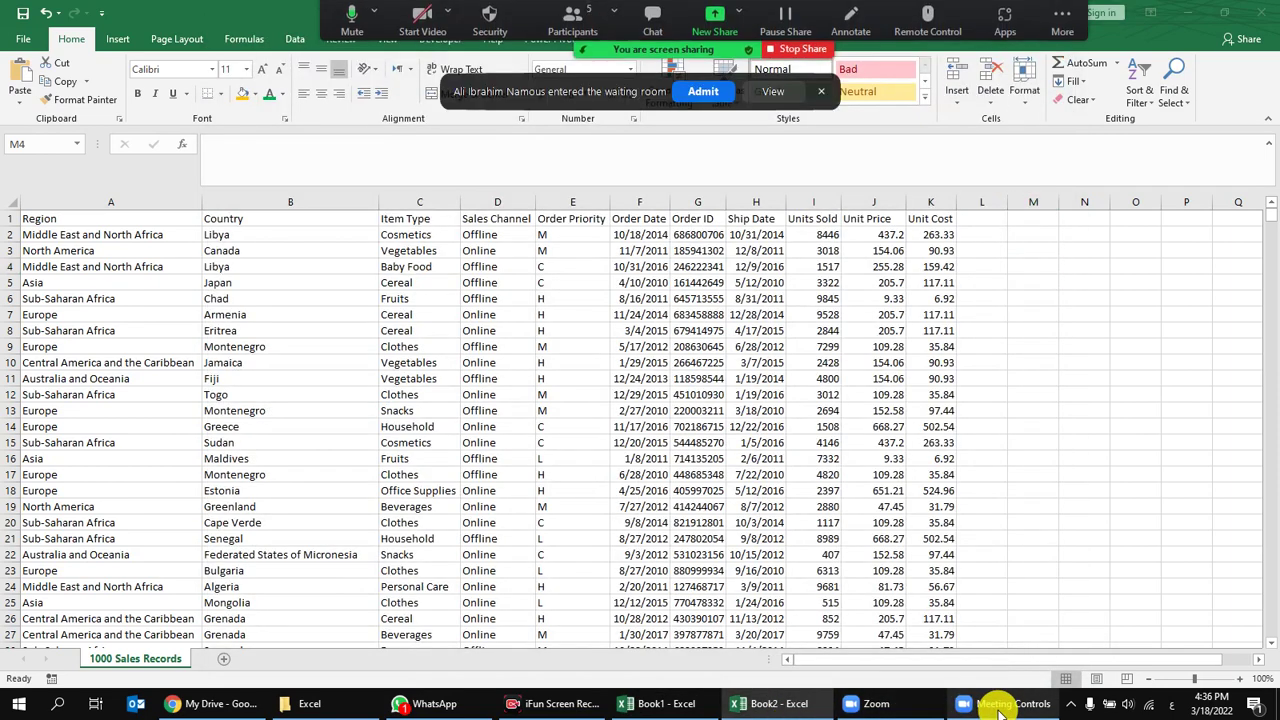
click(690, 92)
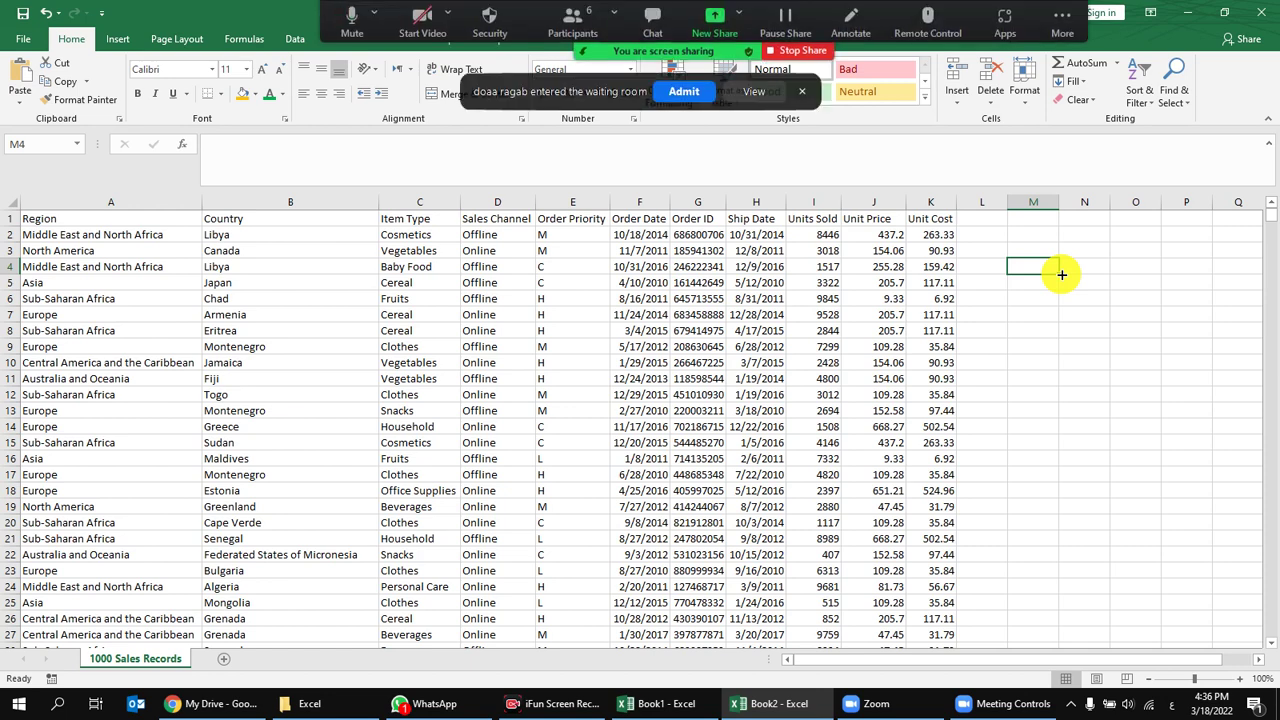
Admit the next waiting-room arrival and check the Participants list before closing it.
click(681, 90)
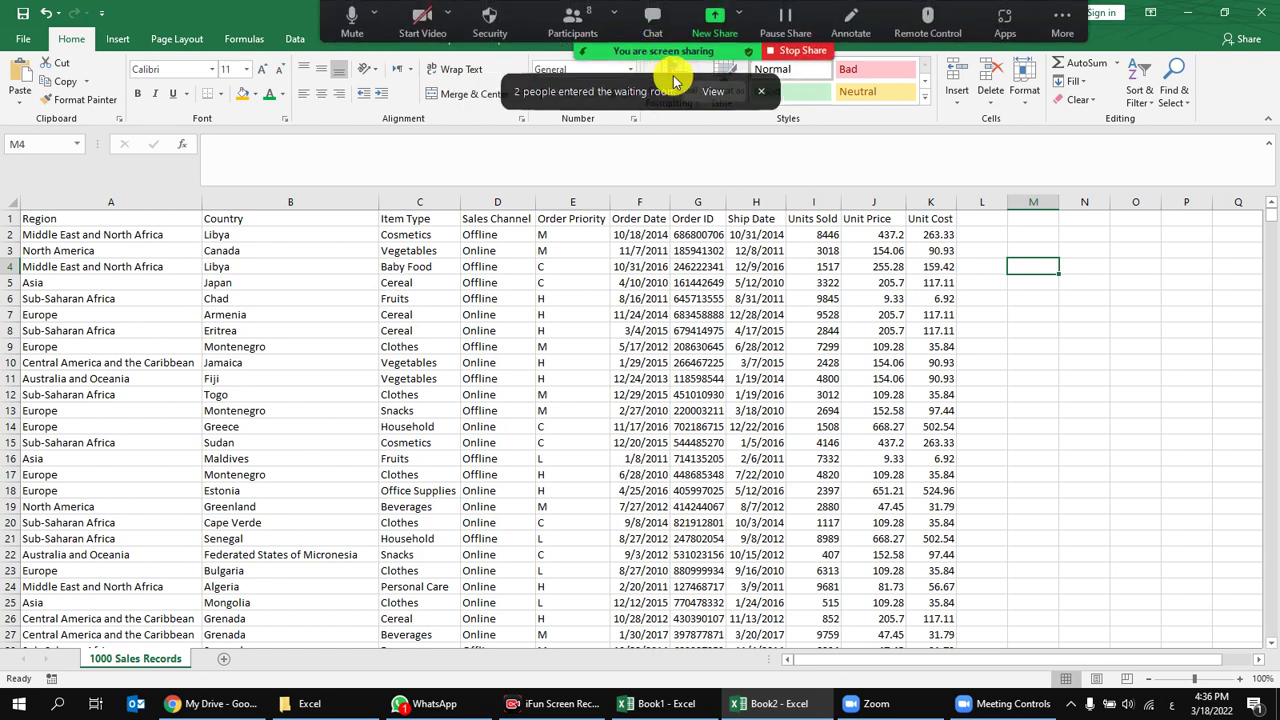
click(708, 93)
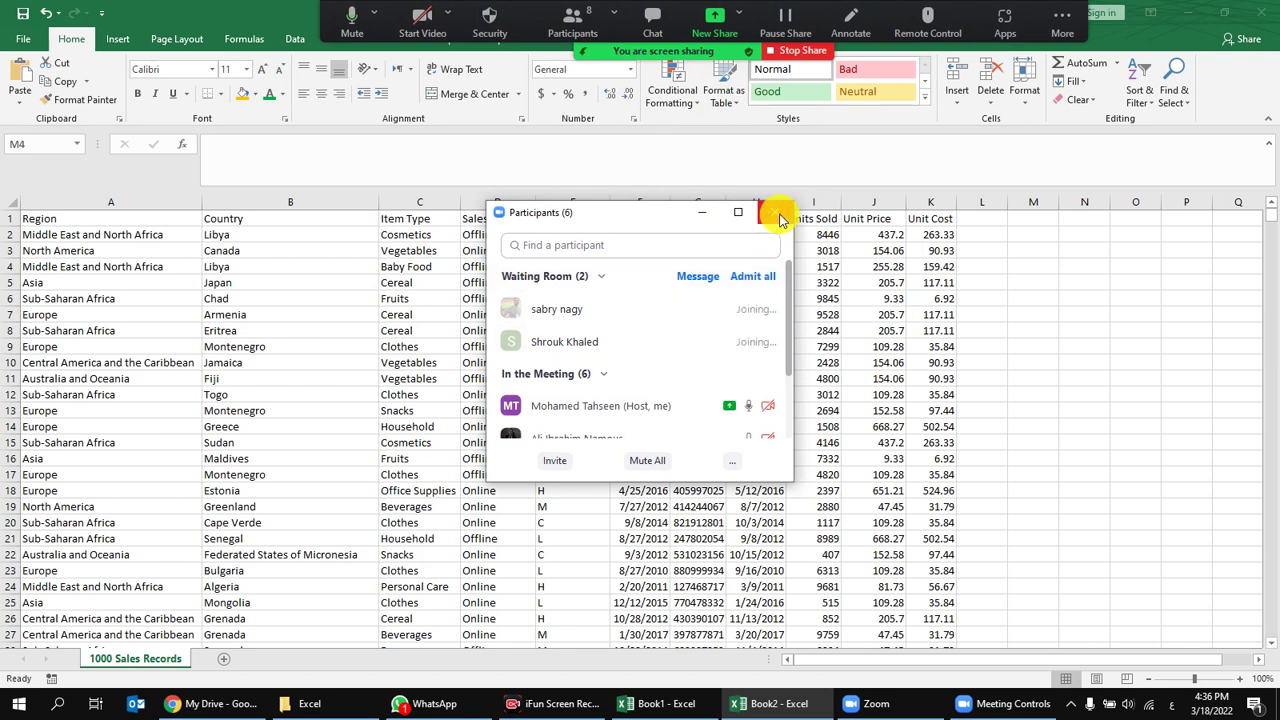
click(781, 219)
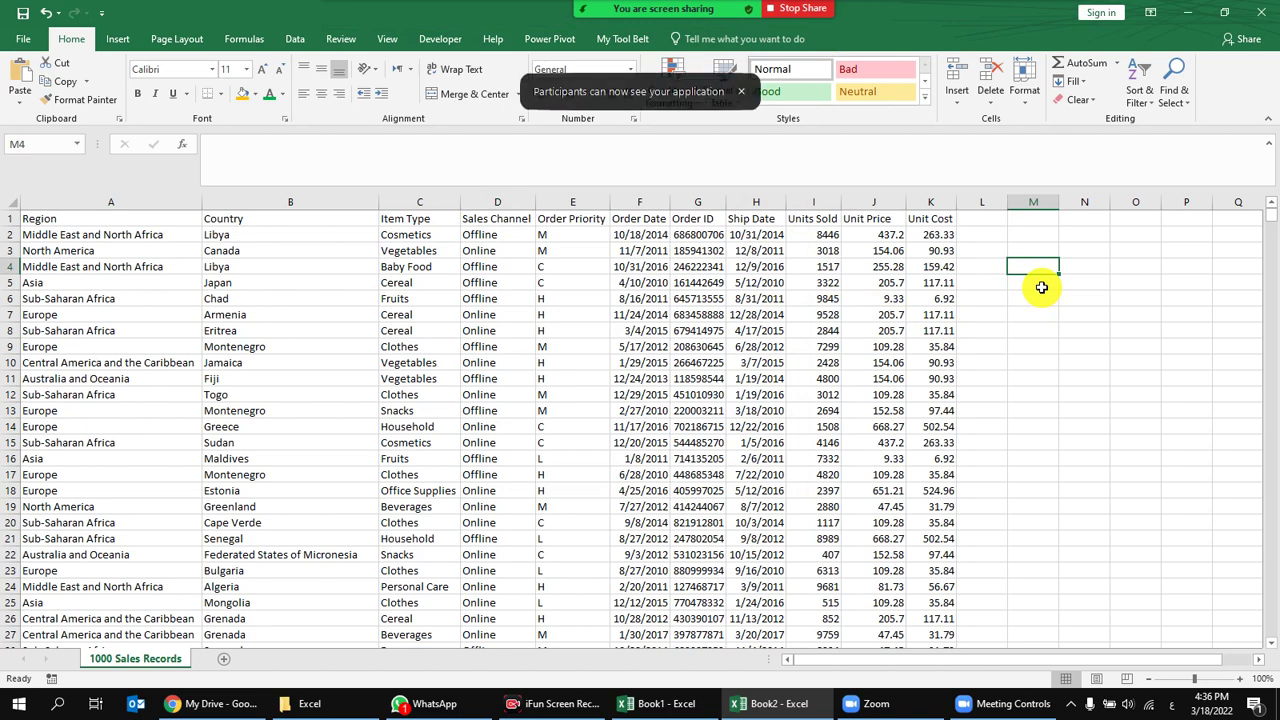
click(337, 238)
click(428, 269)
click(294, 238)
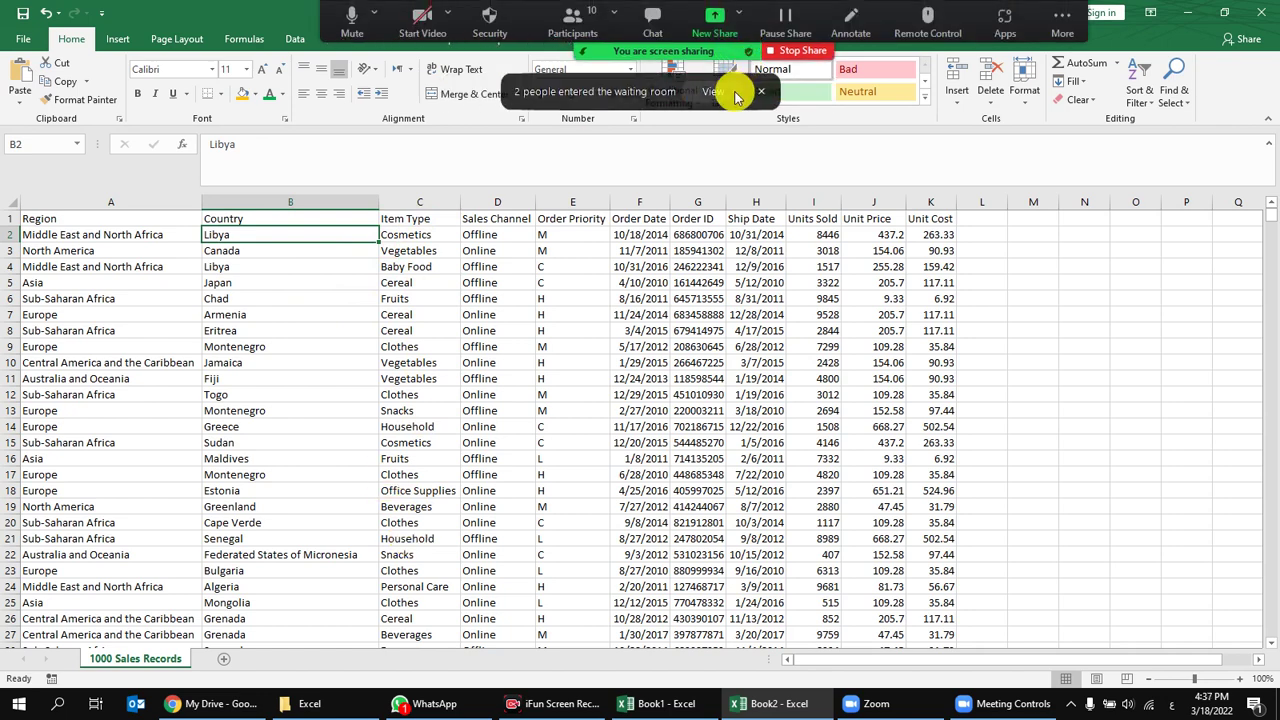
Review the two people in the waiting room, then return to cell B2.
click(714, 92)
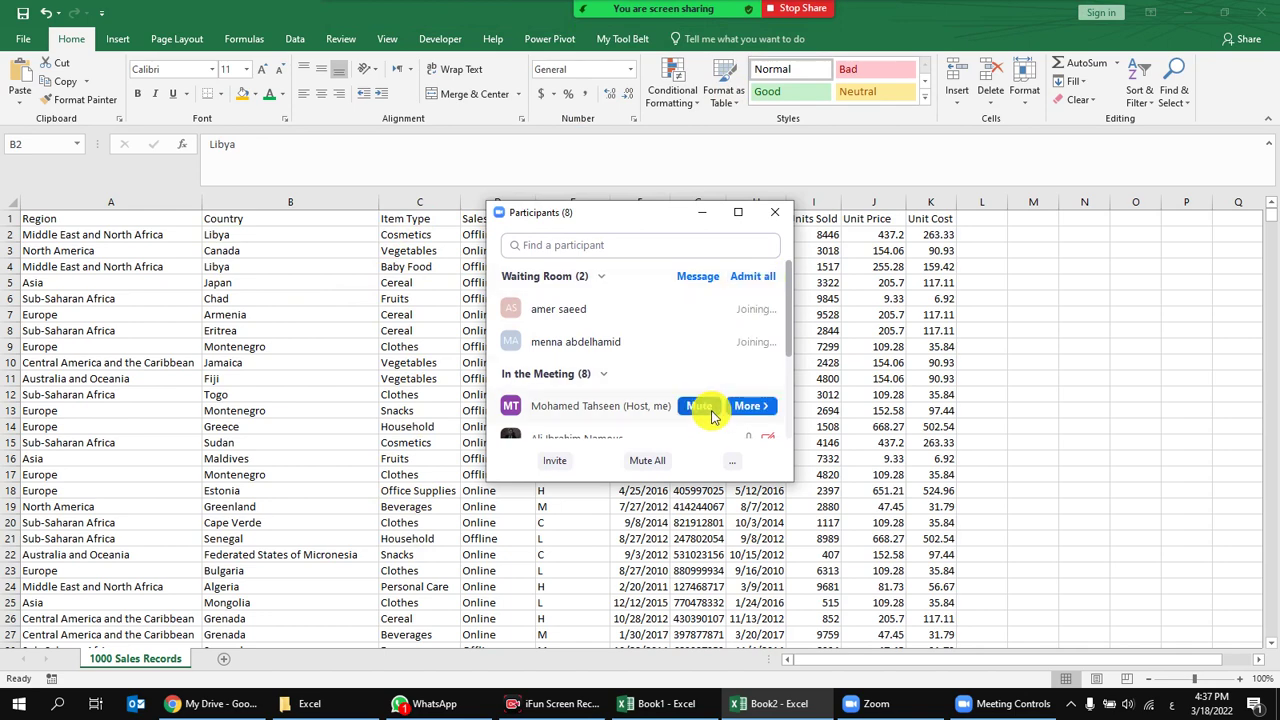
click(781, 213)
mouse_move(578, 14)
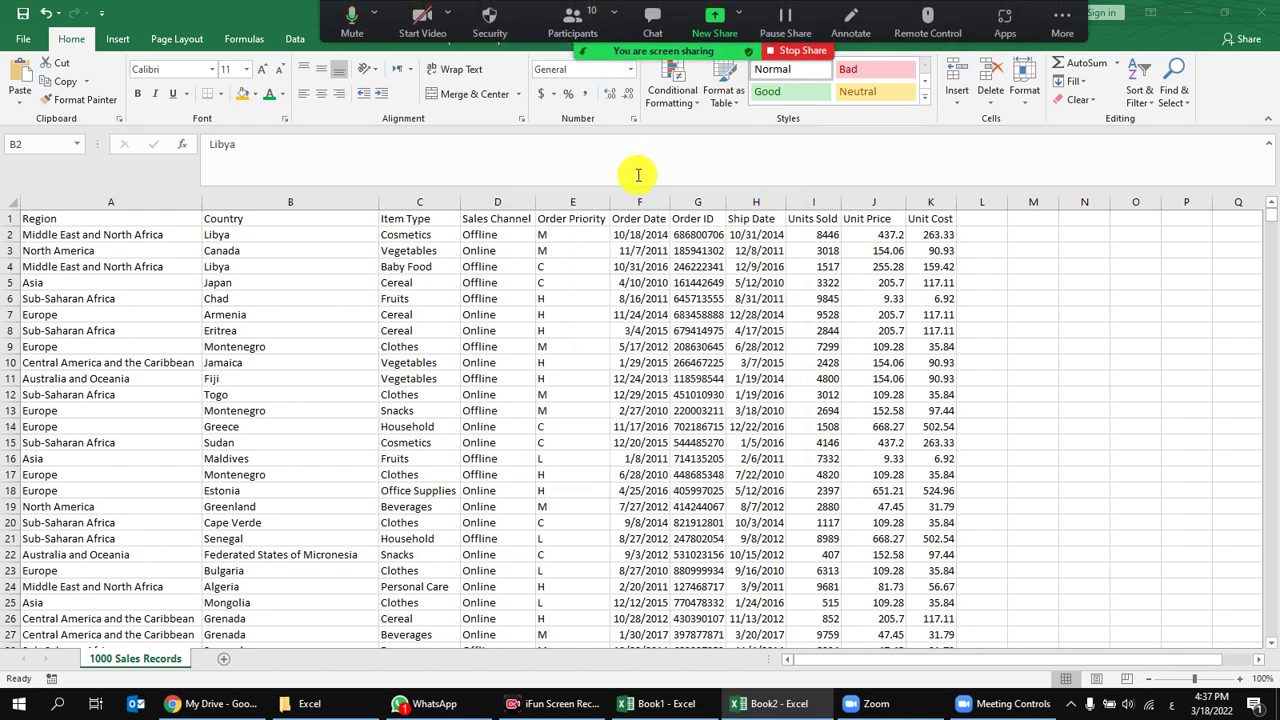
click(331, 233)
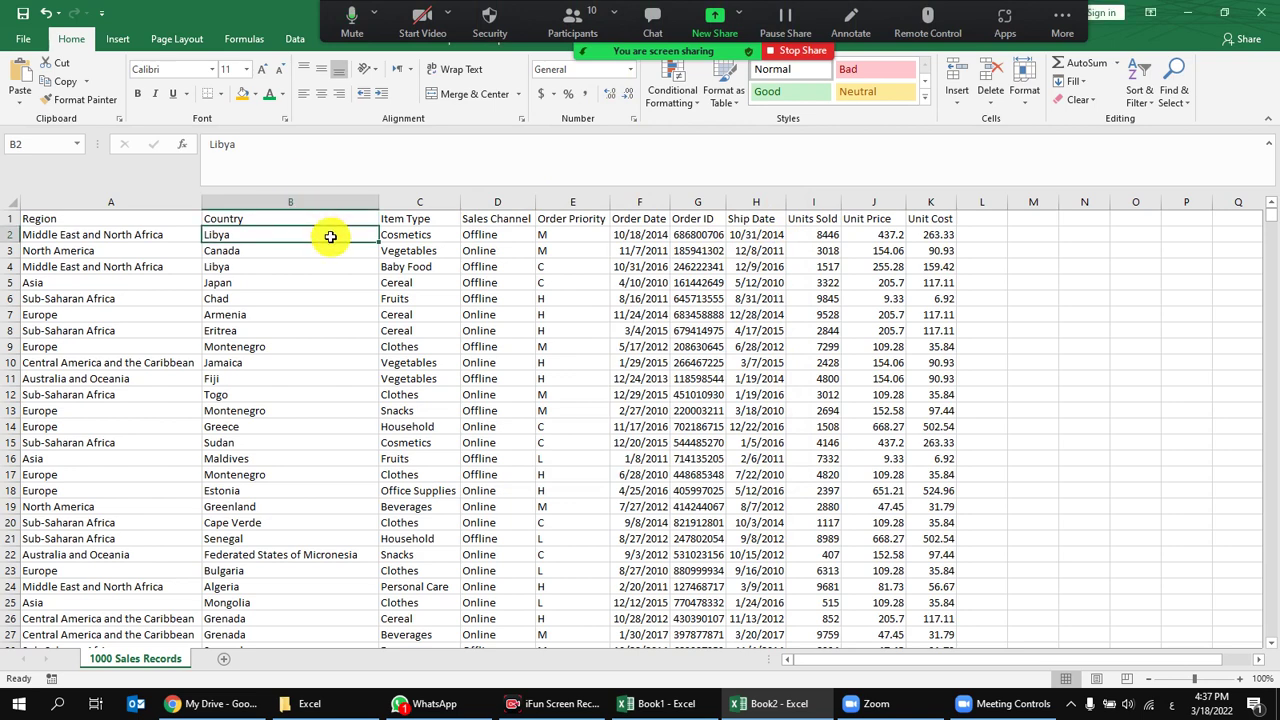
Turn on header filters and filter the Country column to show only Libya.
click(420, 267)
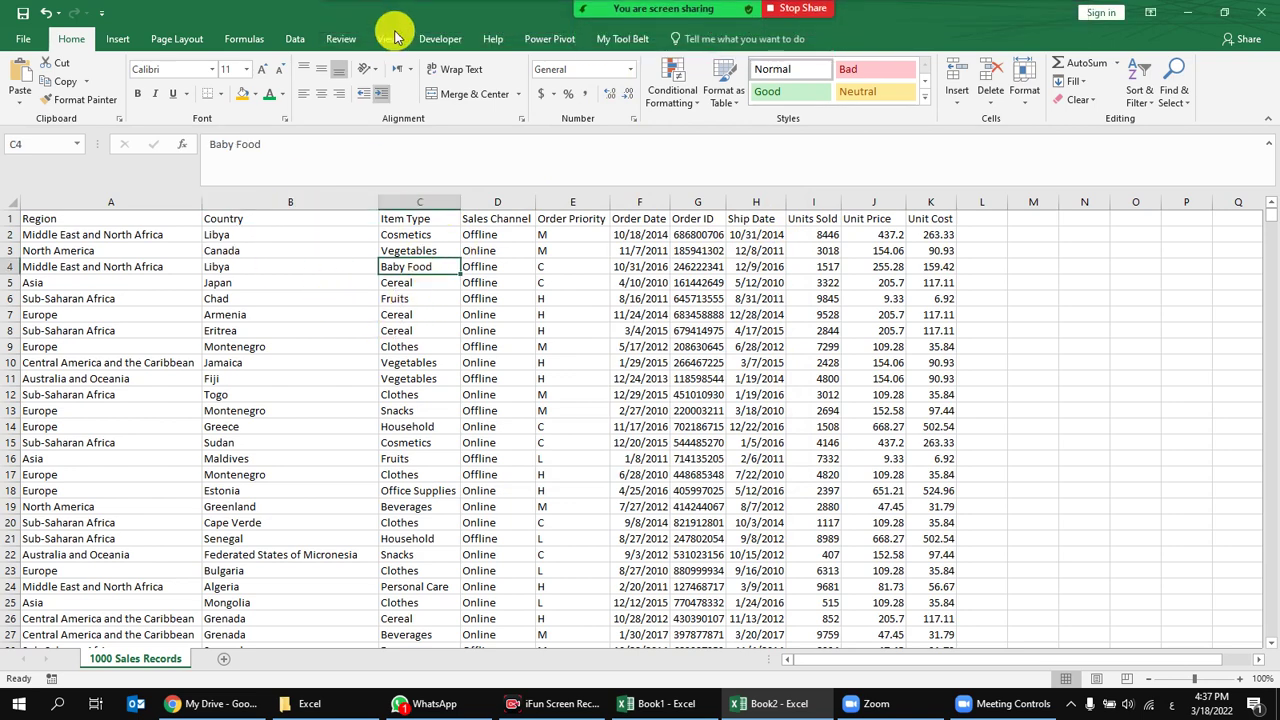
click(298, 40)
click(510, 82)
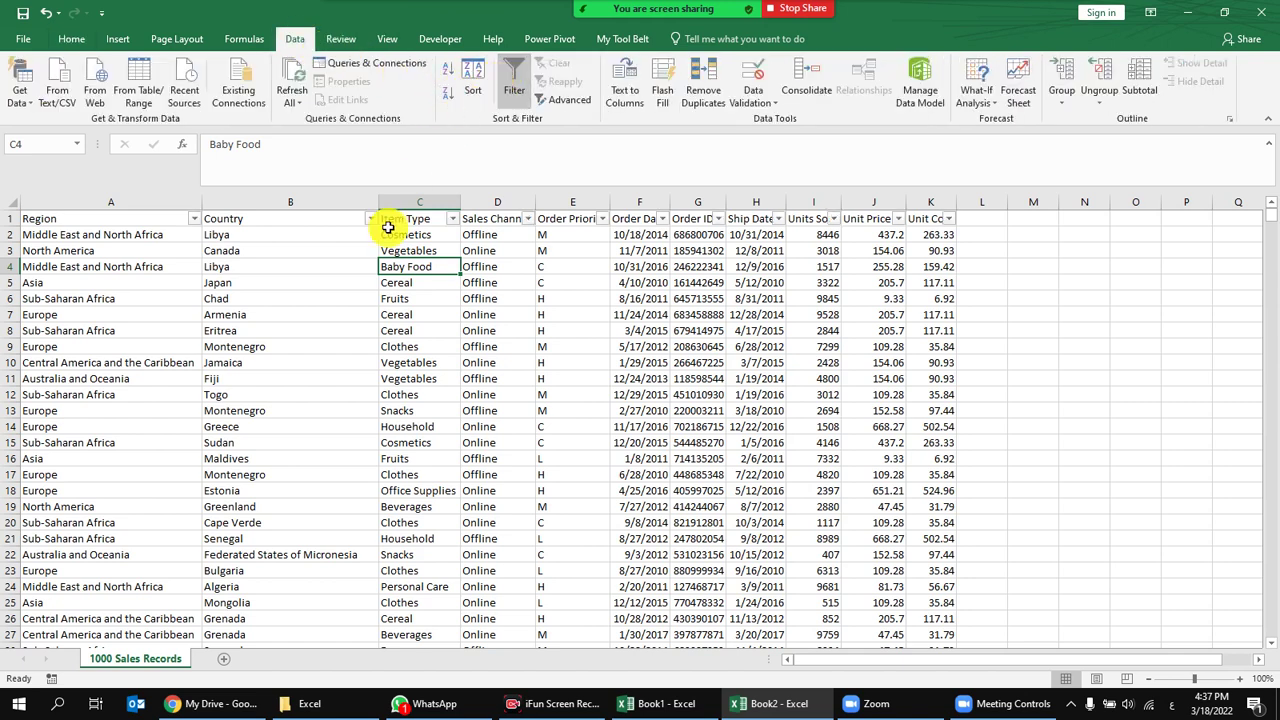
click(370, 218)
click(229, 373)
text(lib)
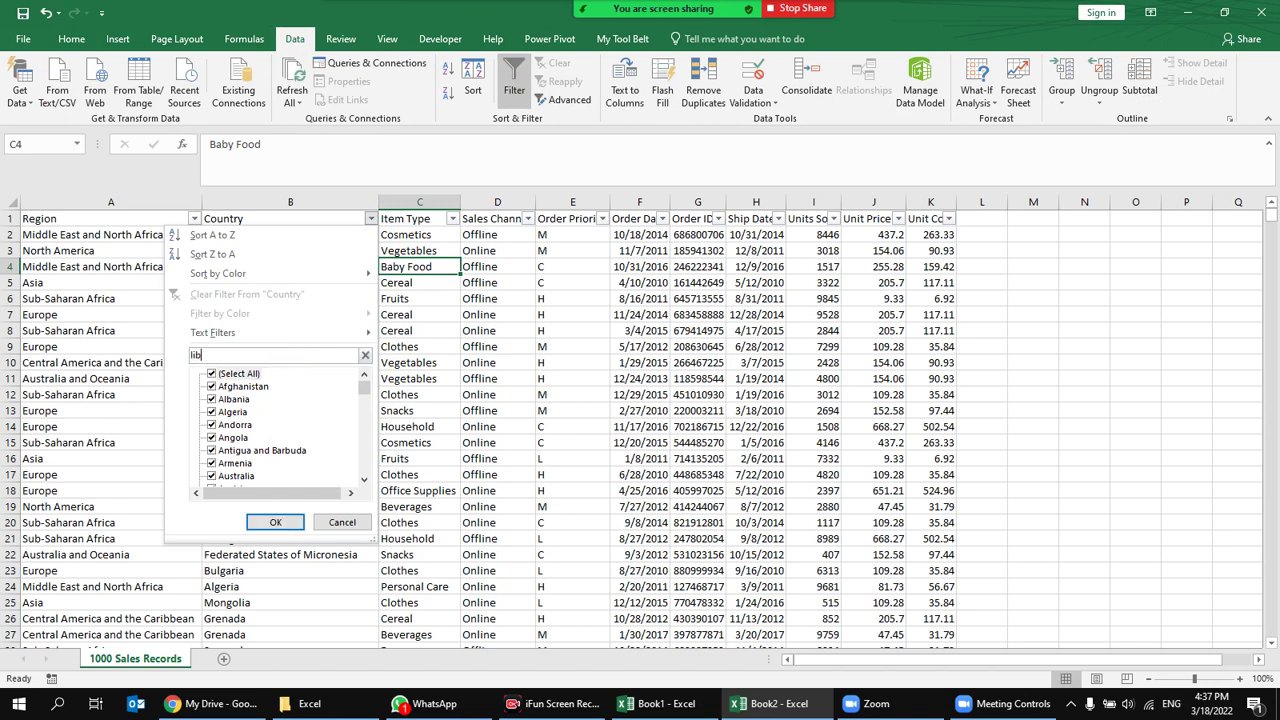
click(222, 399)
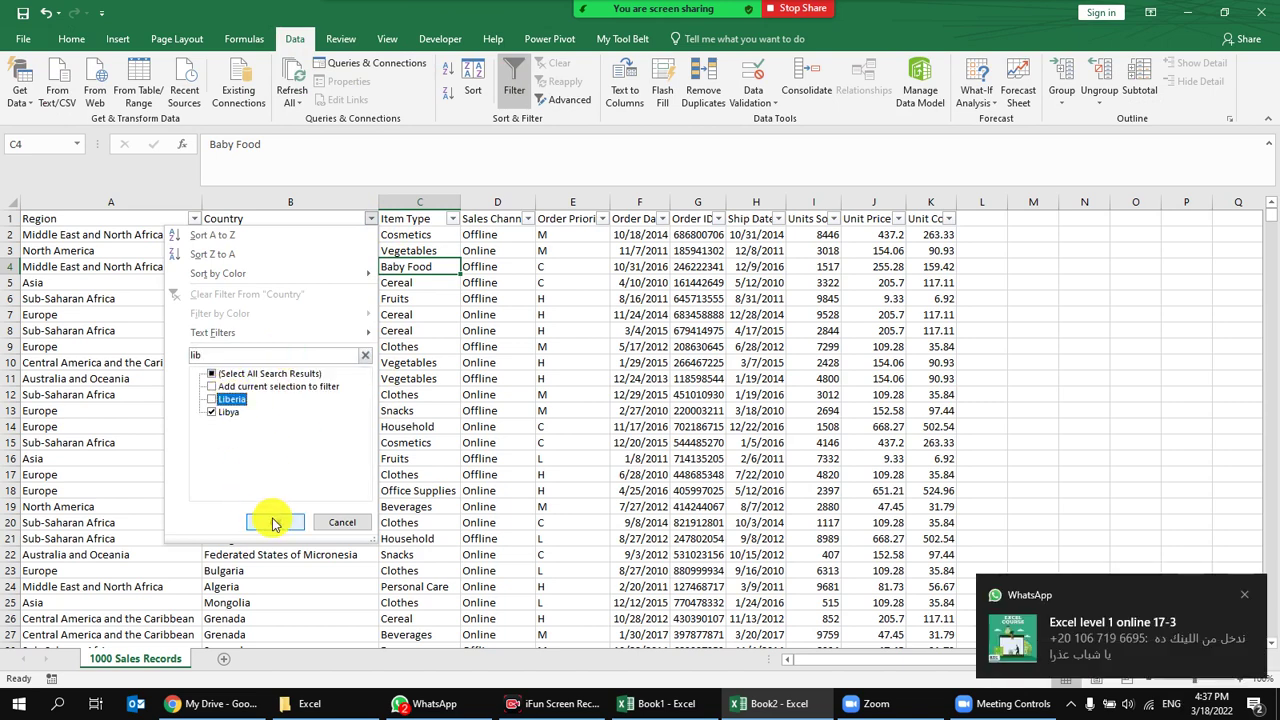
click(274, 523)
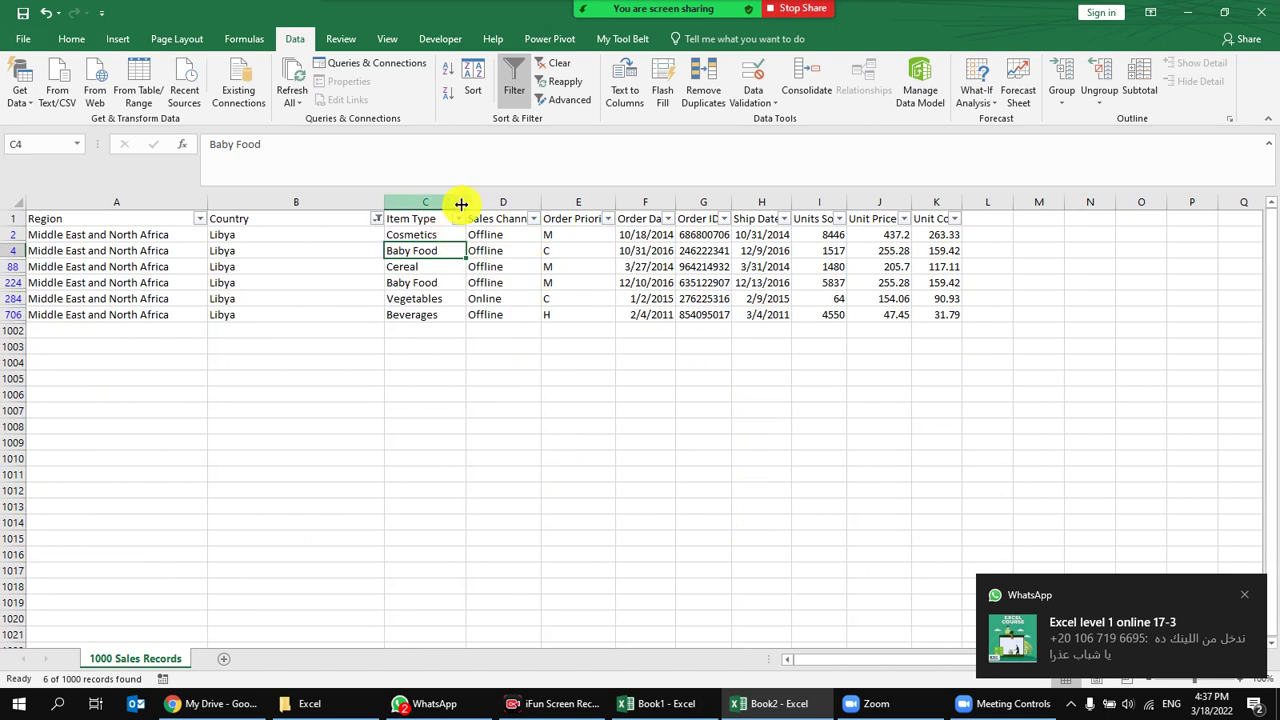
Step through the Item Type values of the visible Libya rows.
drag(420, 235, 425, 346)
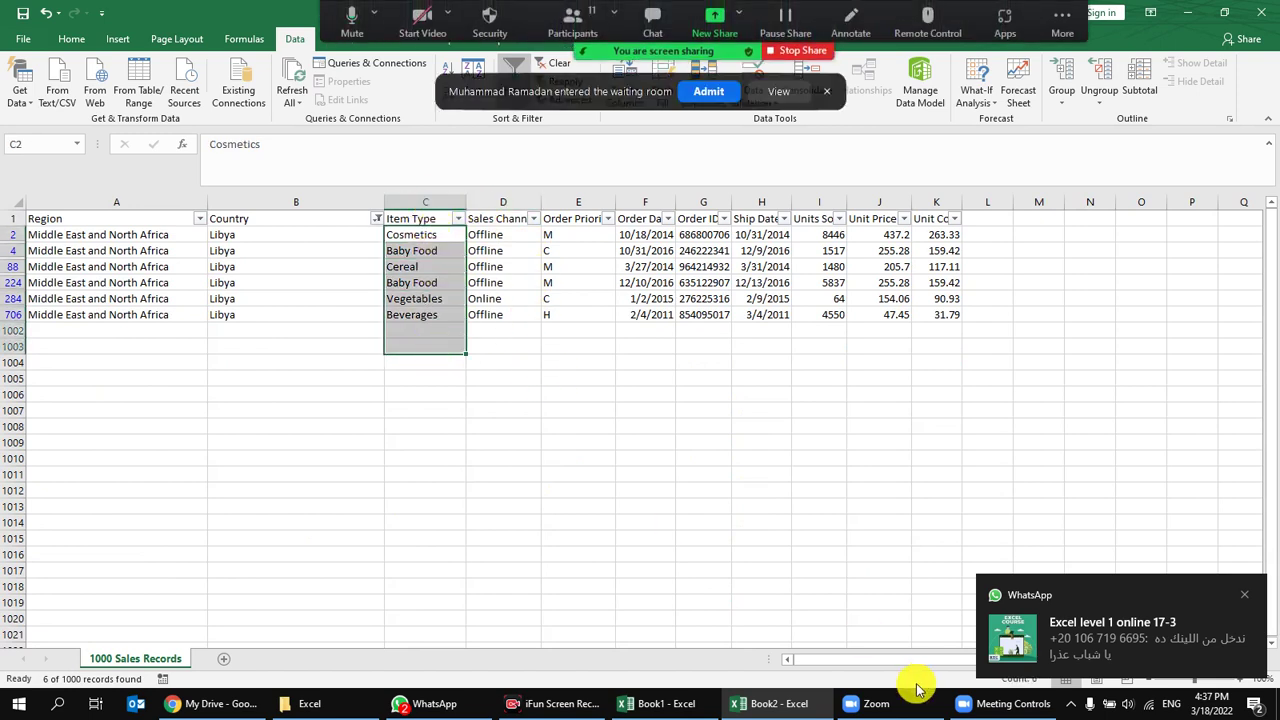
click(437, 254)
click(430, 267)
click(430, 283)
click(430, 299)
click(430, 315)
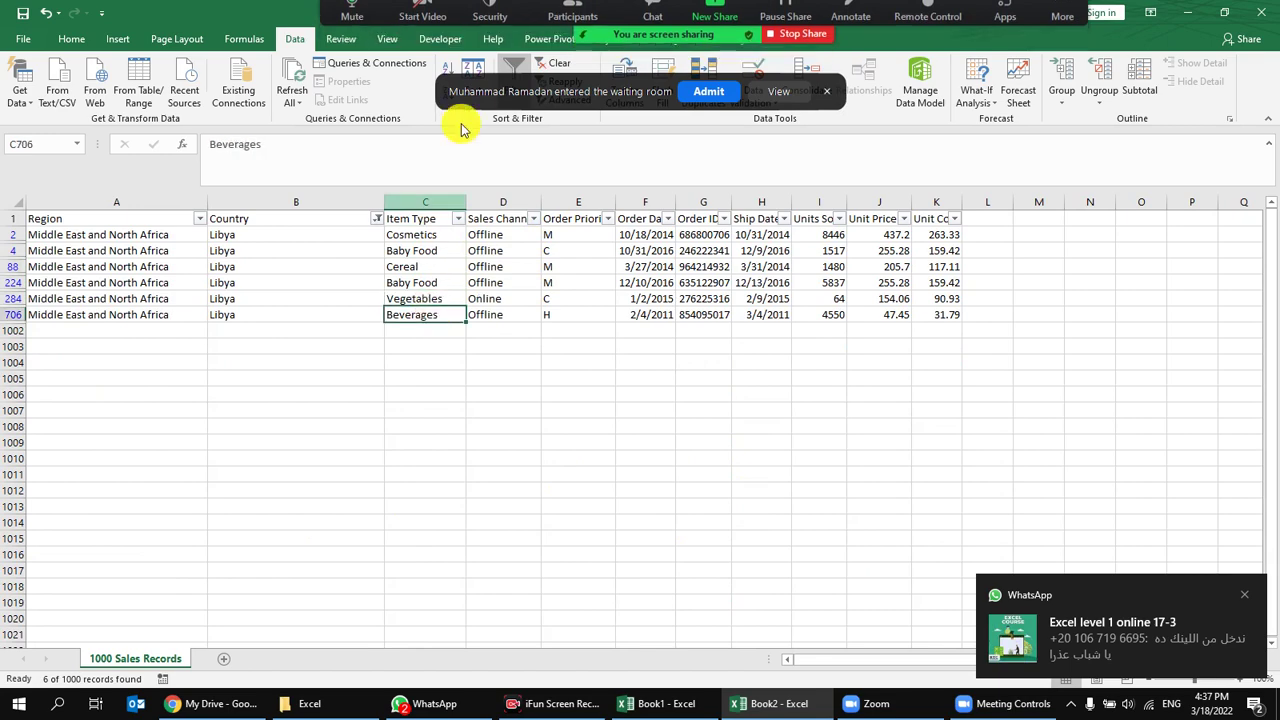
Clear the Libya filter so all records show, and select empty cells in column L.
click(556, 62)
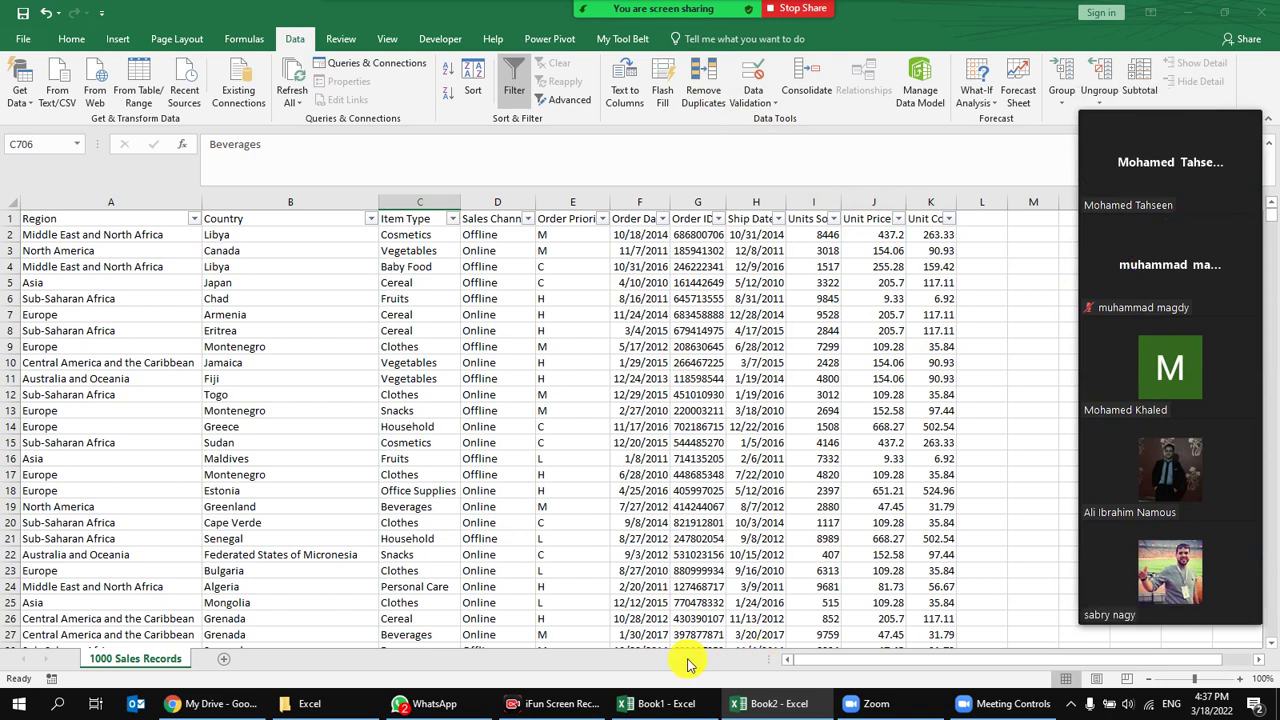
mouse_move(430, 703)
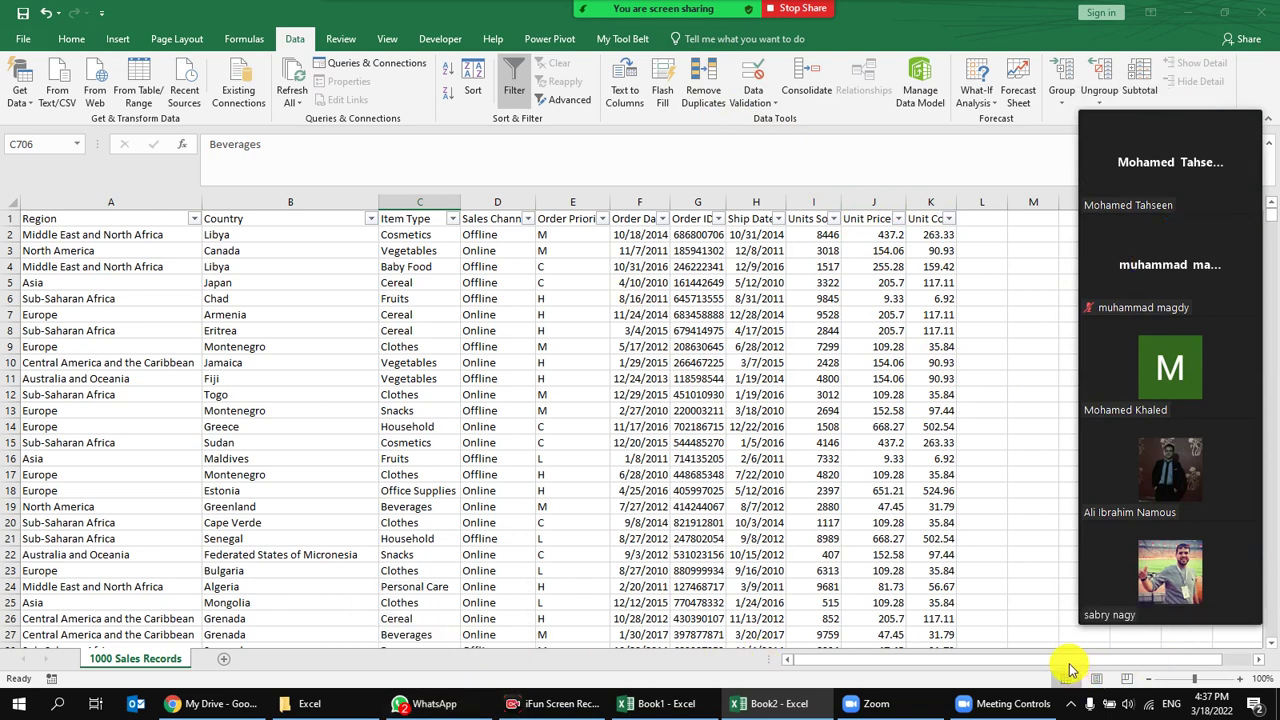
click(975, 250)
click(1000, 302)
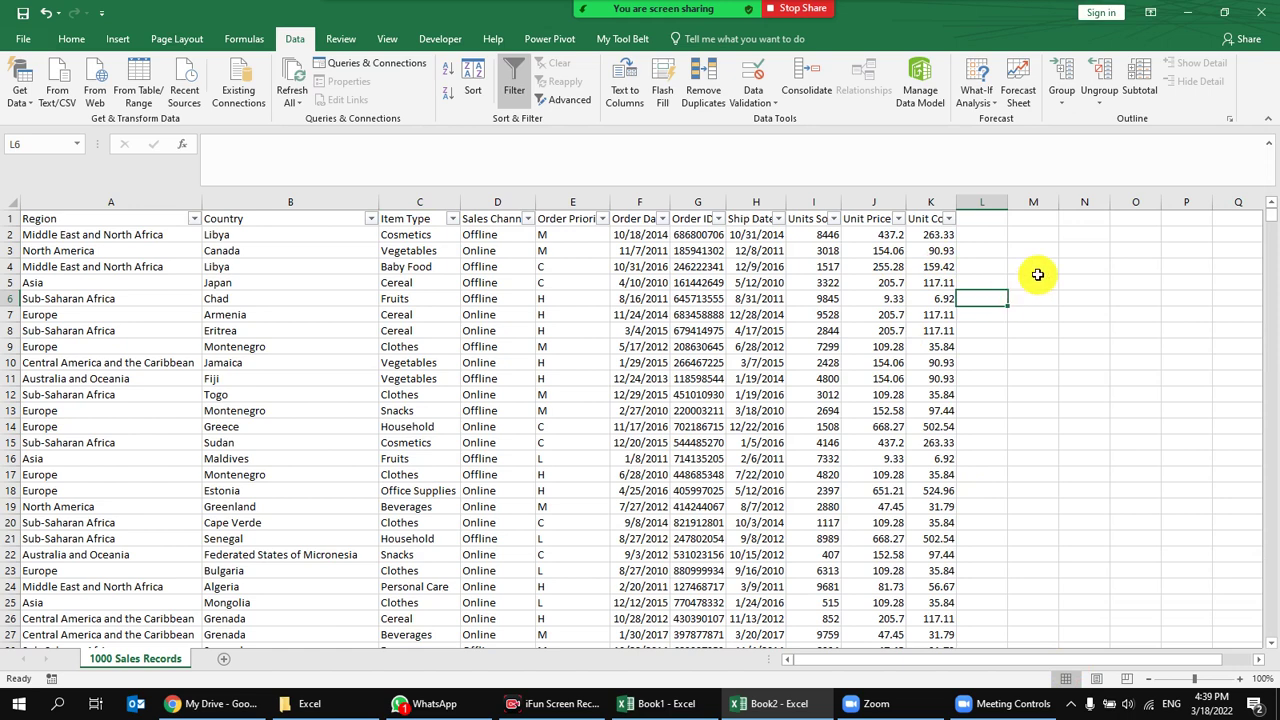
Admit another waiting-room arrival to the Zoom meeting.
click(1035, 282)
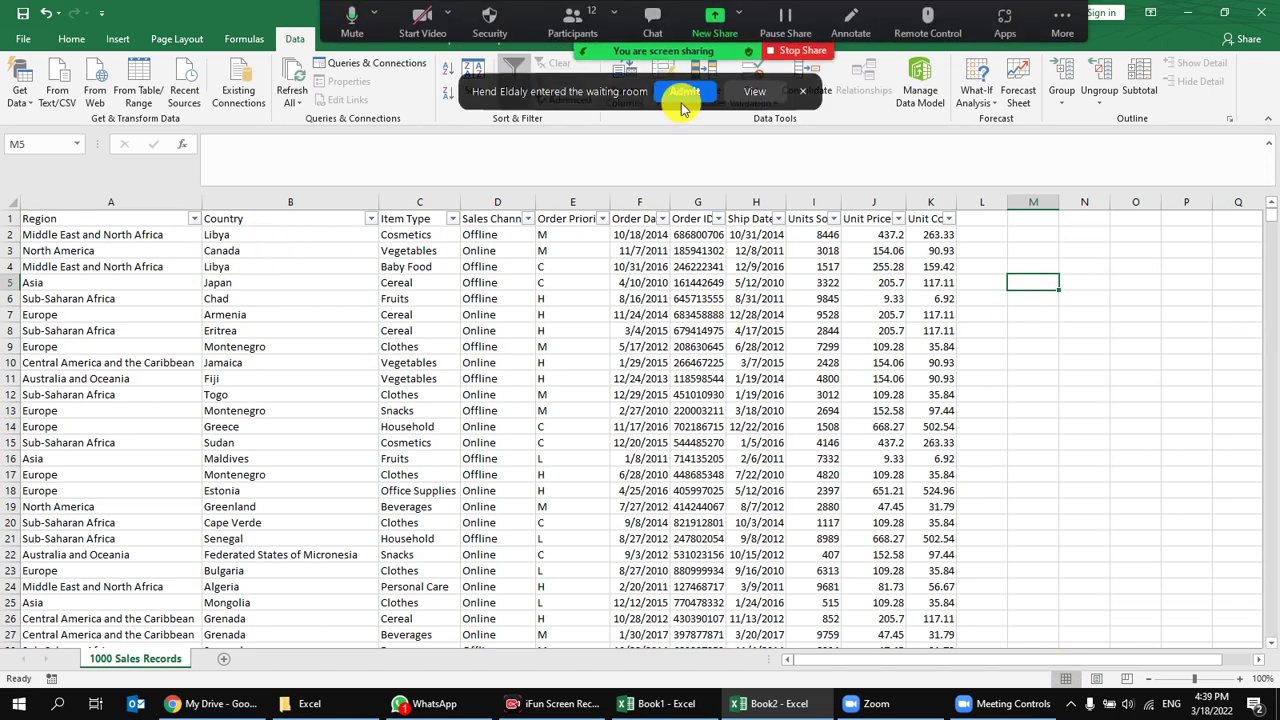
click(679, 93)
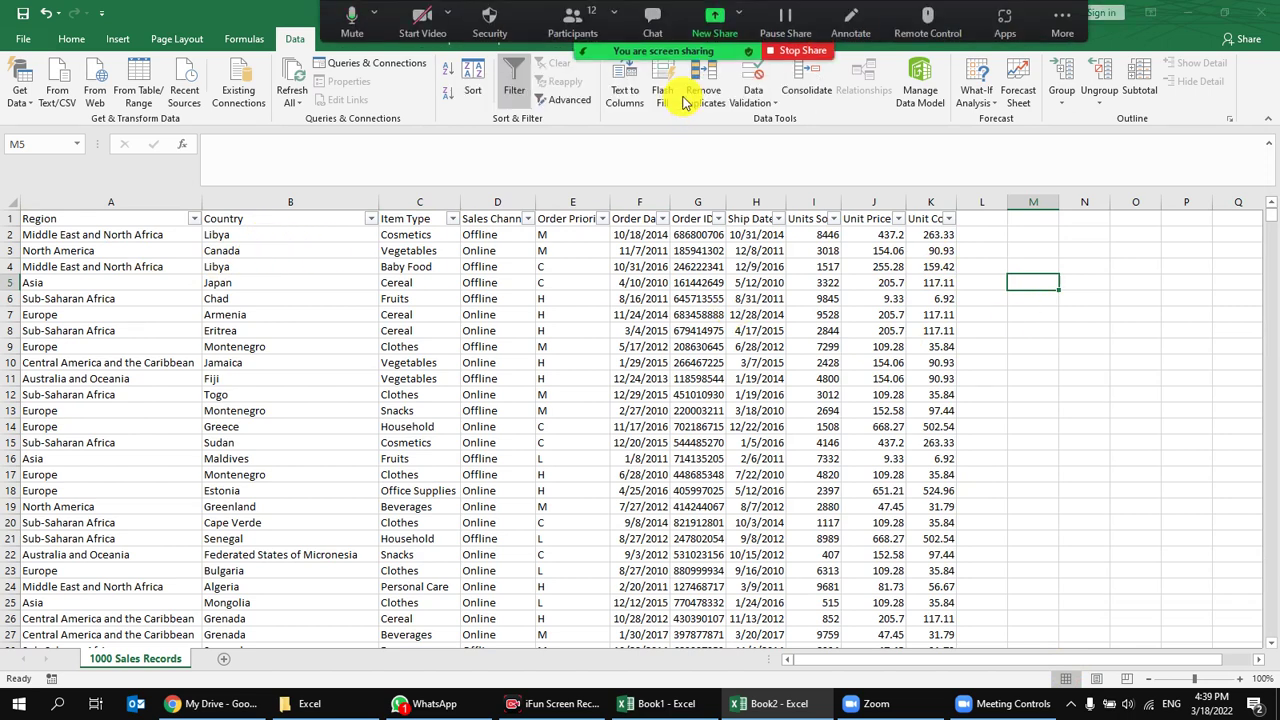
click(1046, 266)
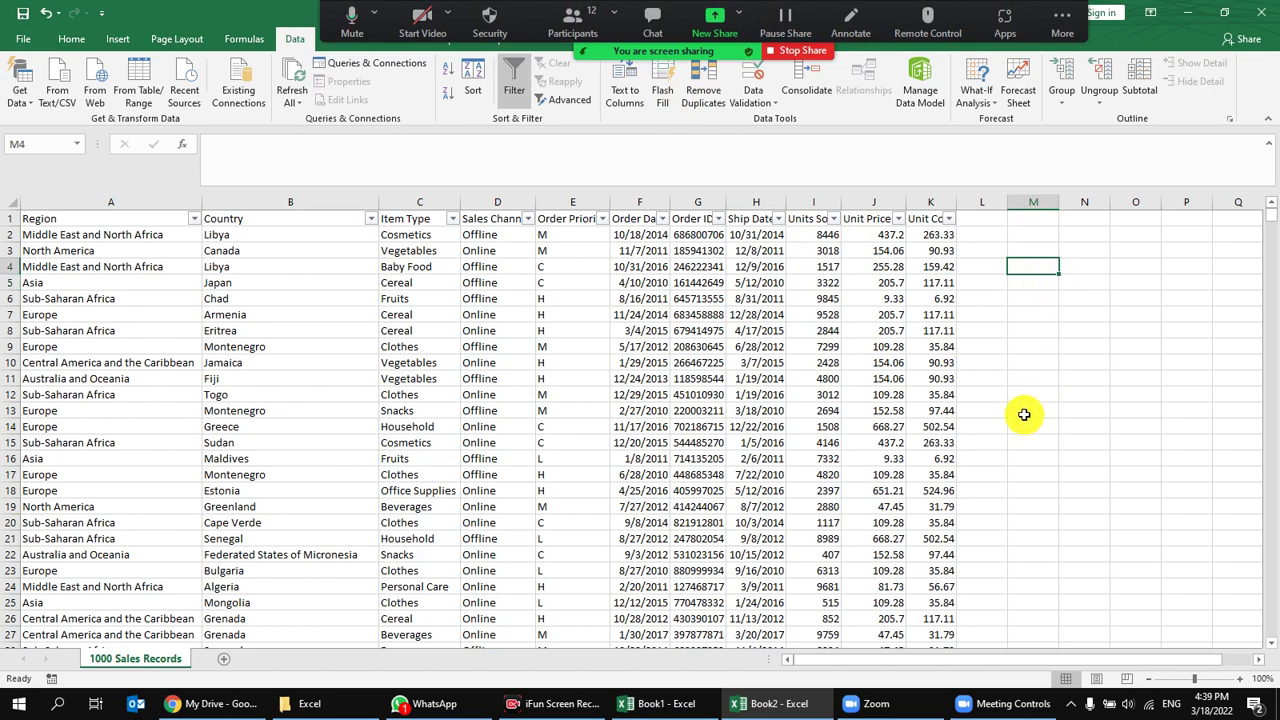
Copy Libya from cell B2 and paste it into M3.
click(297, 234)
double_click(216, 236)
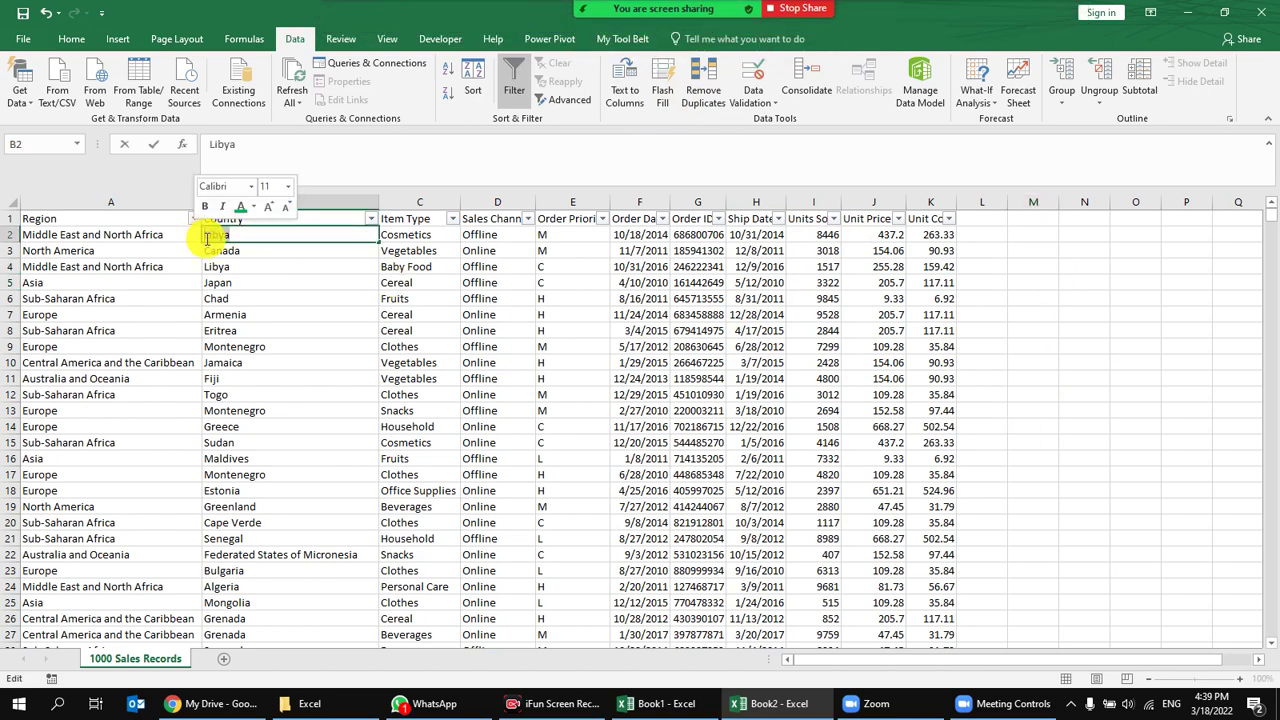
right_click(216, 236)
key(Escape)
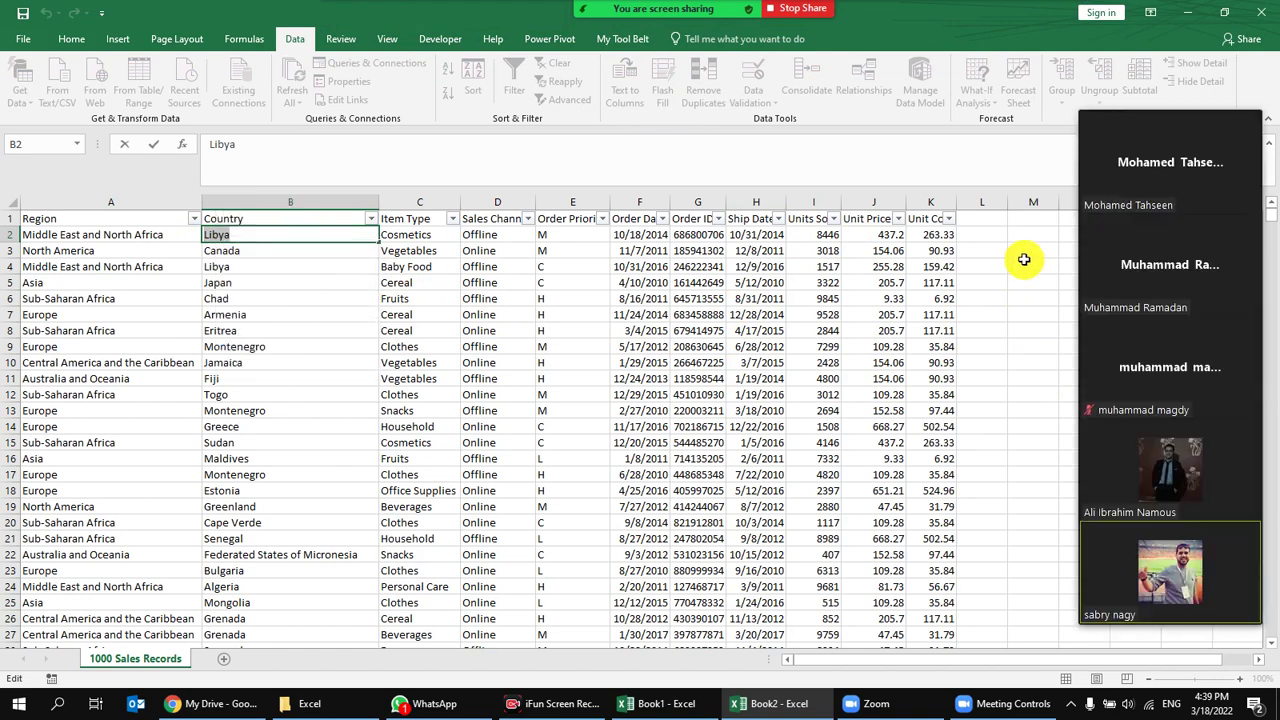
right_click(1025, 260)
click(1042, 330)
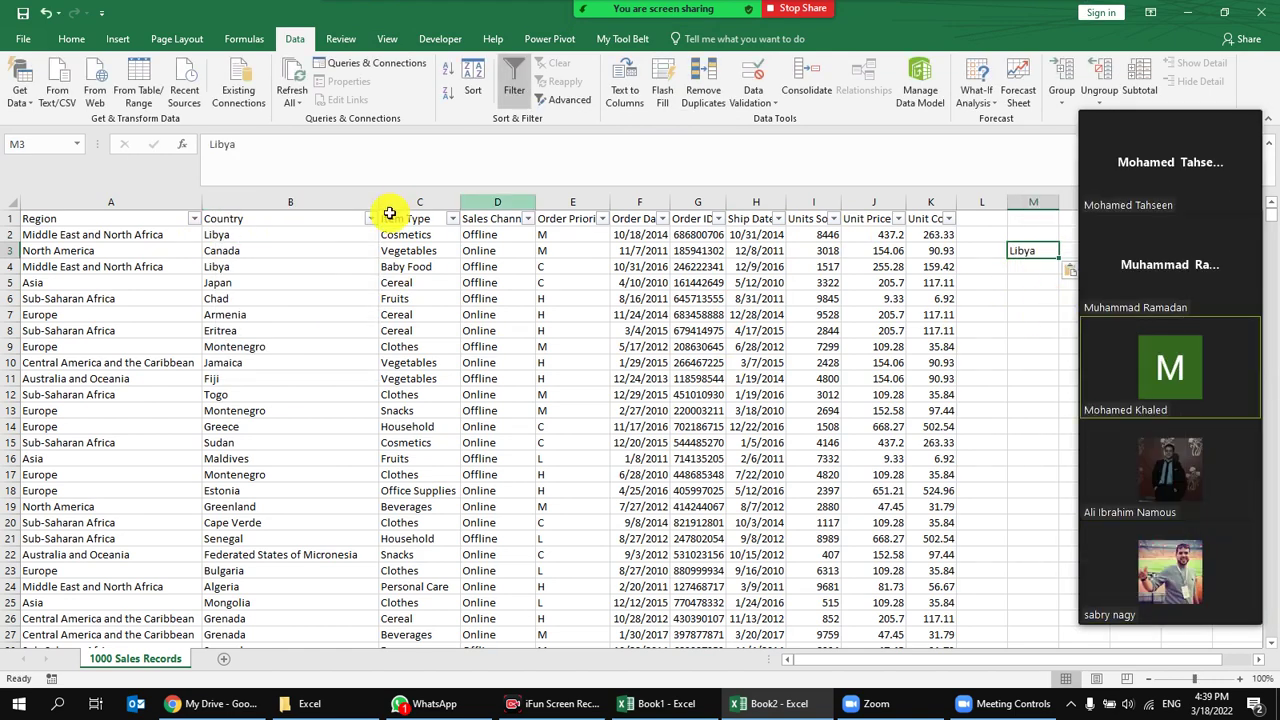
Copy Canada from cell B3 and paste it into M4.
click(286, 250)
double_click(216, 251)
right_click(216, 255)
click(249, 288)
click(1040, 267)
right_click(1043, 271)
click(1081, 339)
Select cell N3 beside Libya to prepare for a count formula.
click(1090, 251)
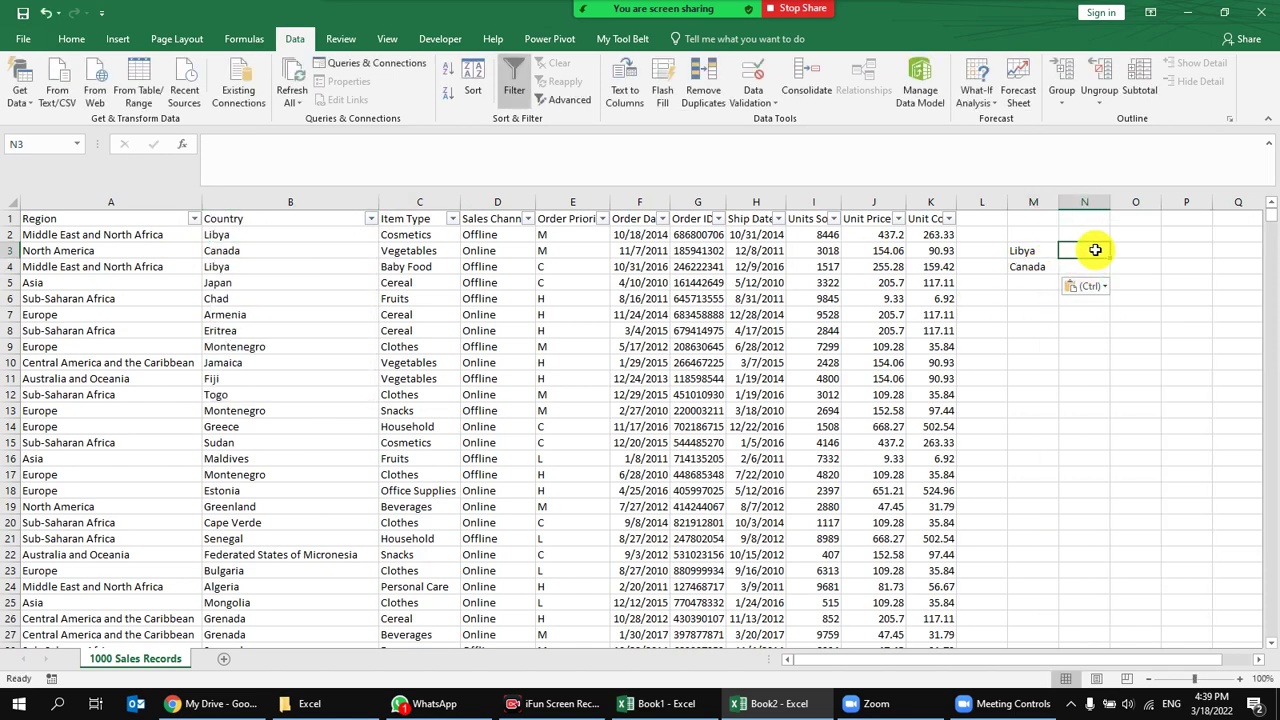
drag(1035, 331, 1186, 346)
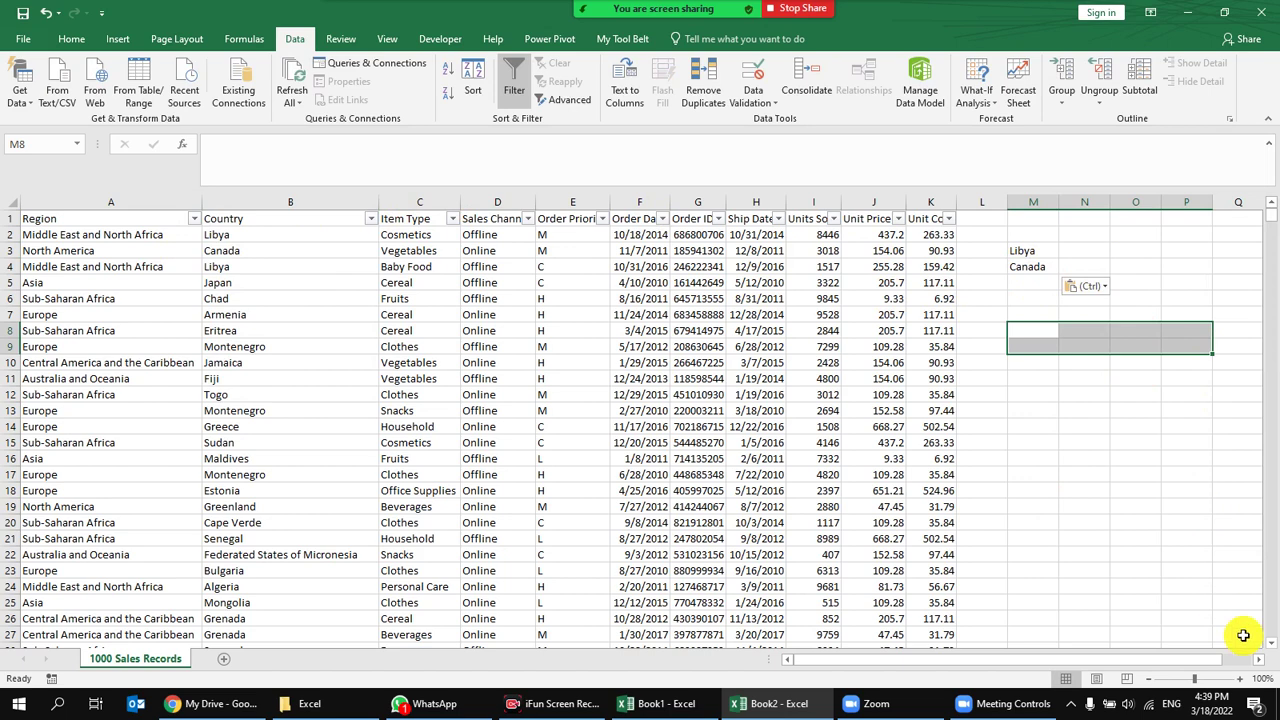
scroll(1166, 470, right, 2)
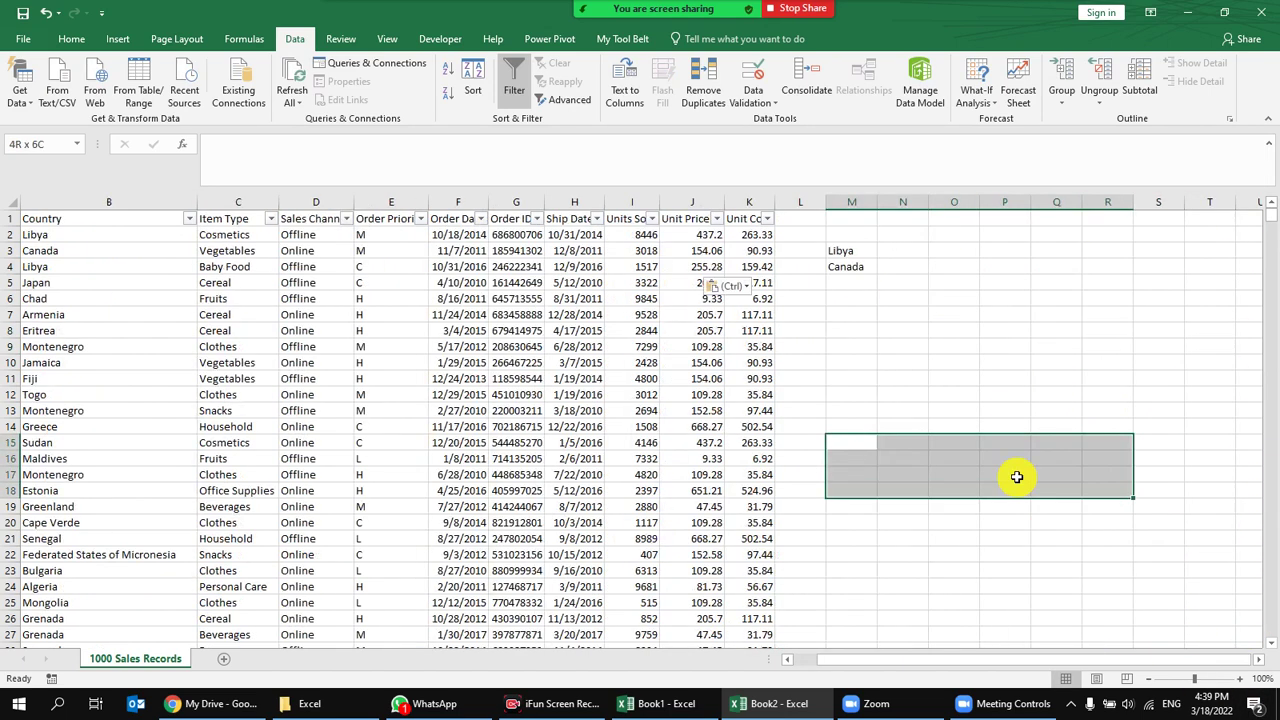
click(777, 362)
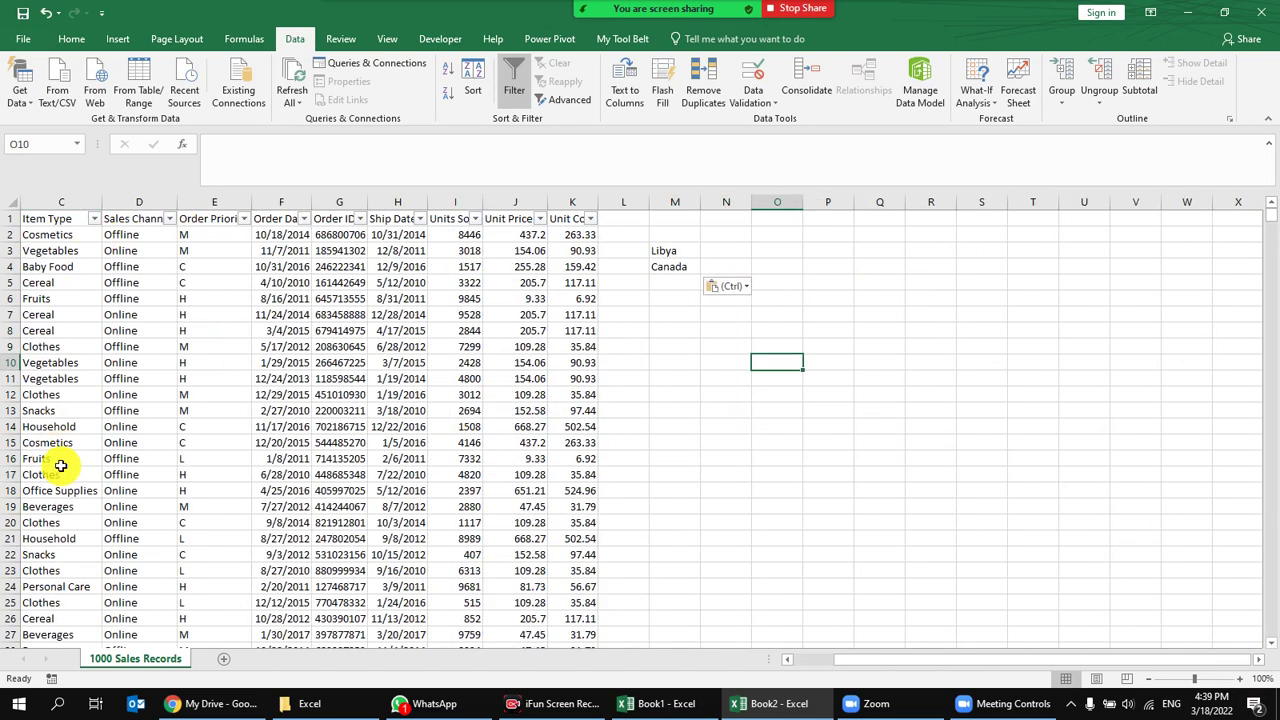
click(730, 252)
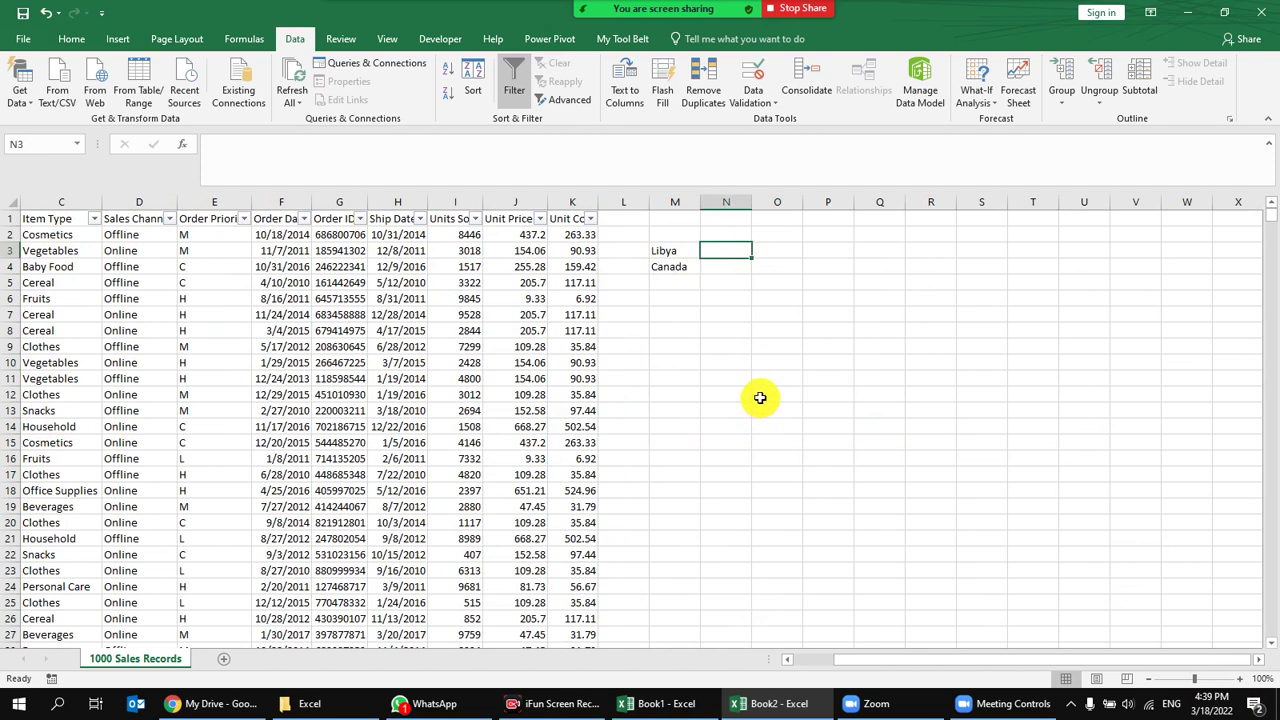
mouse_move(725, 15)
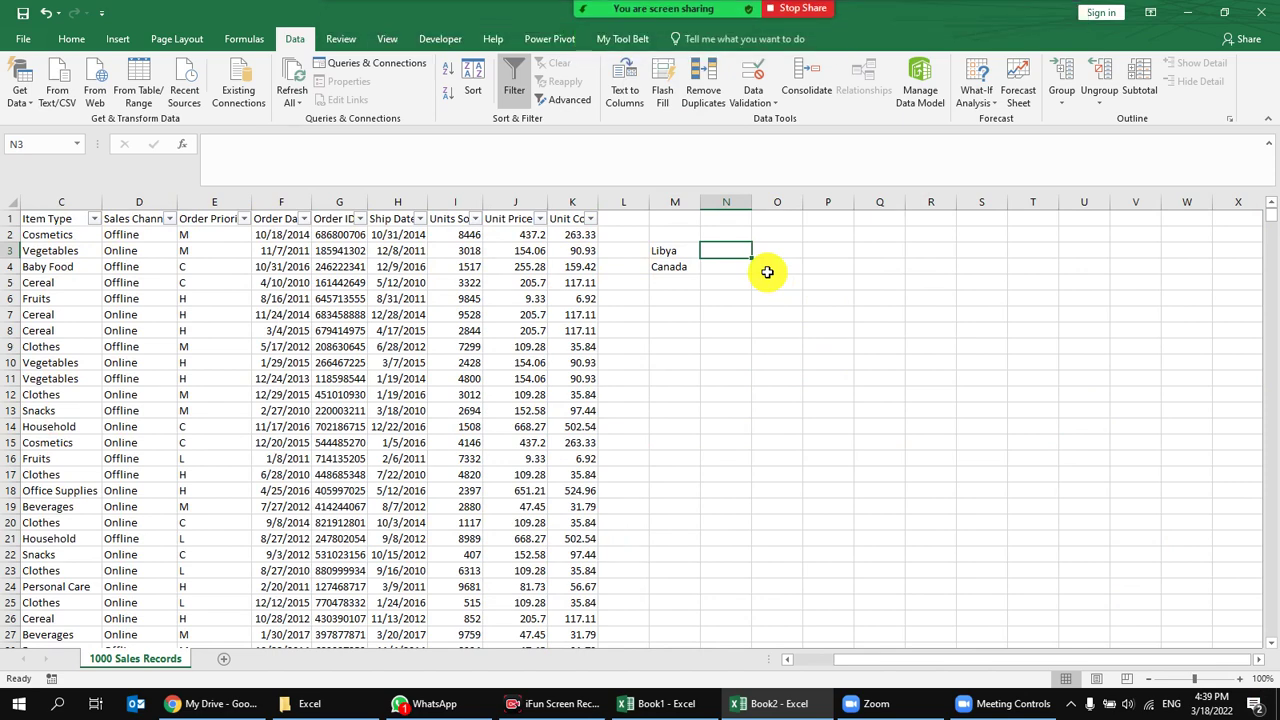
text(=)
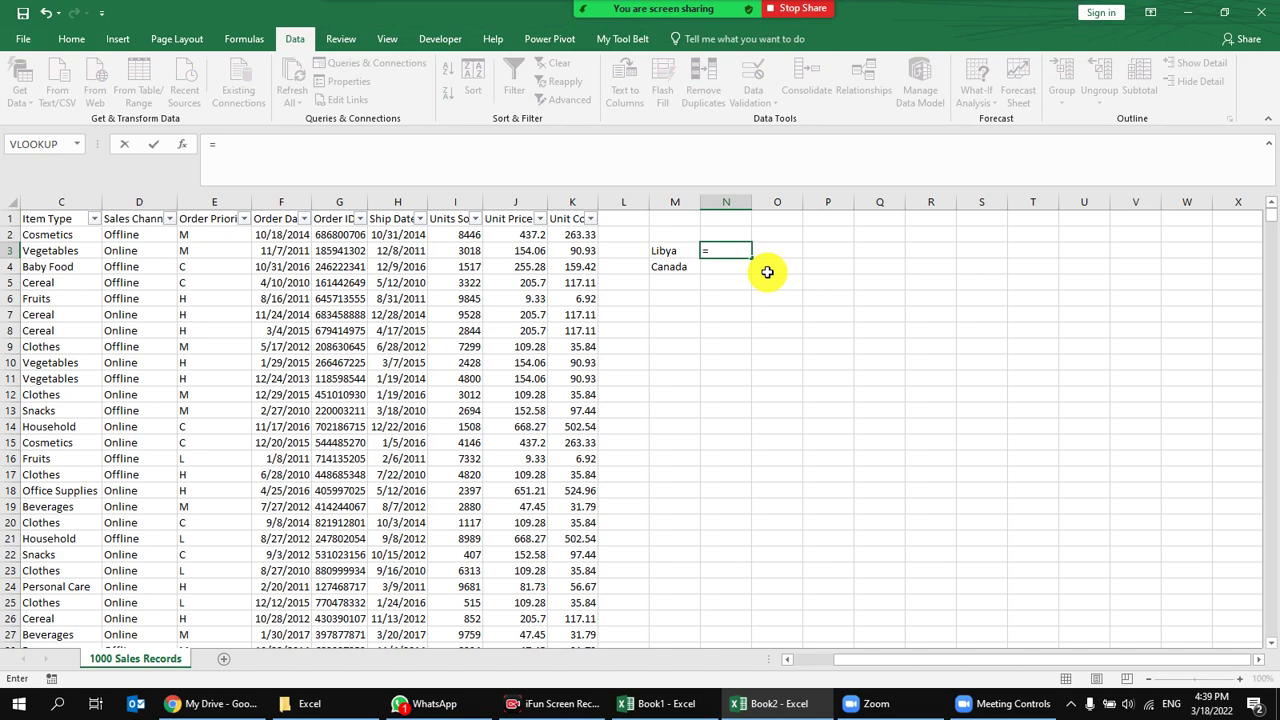
text(coun)
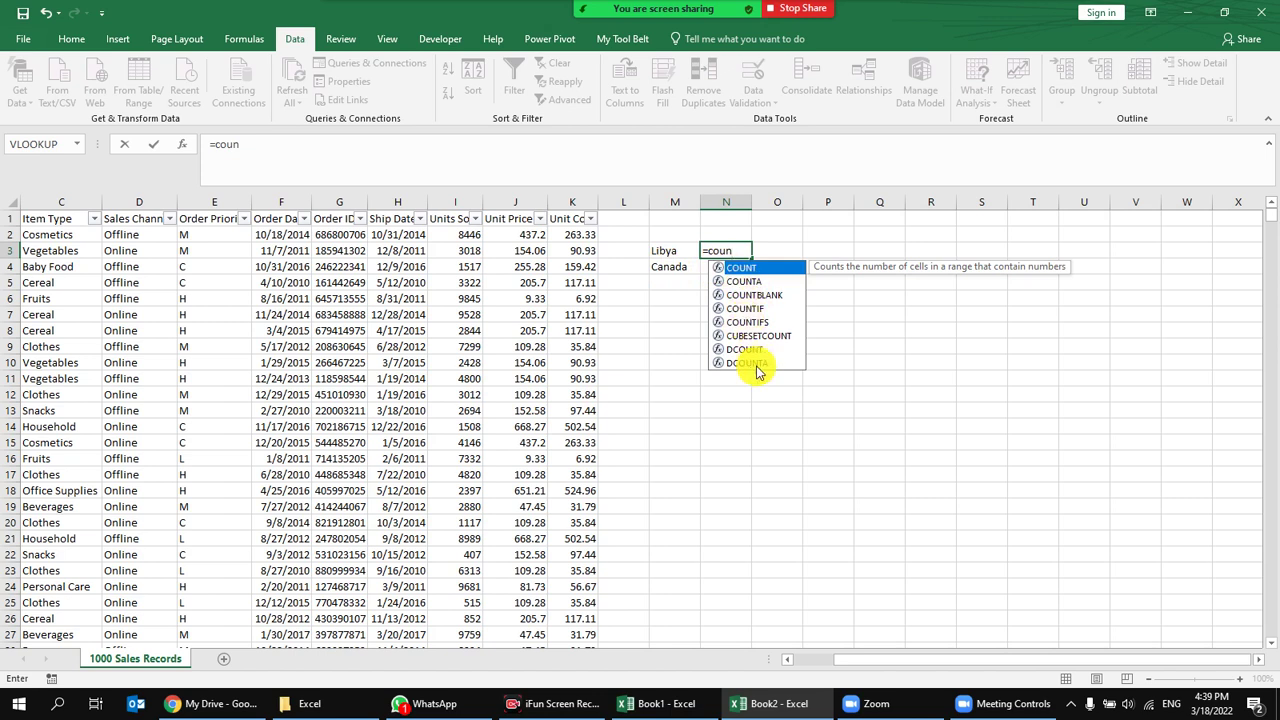
double_click(772, 308)
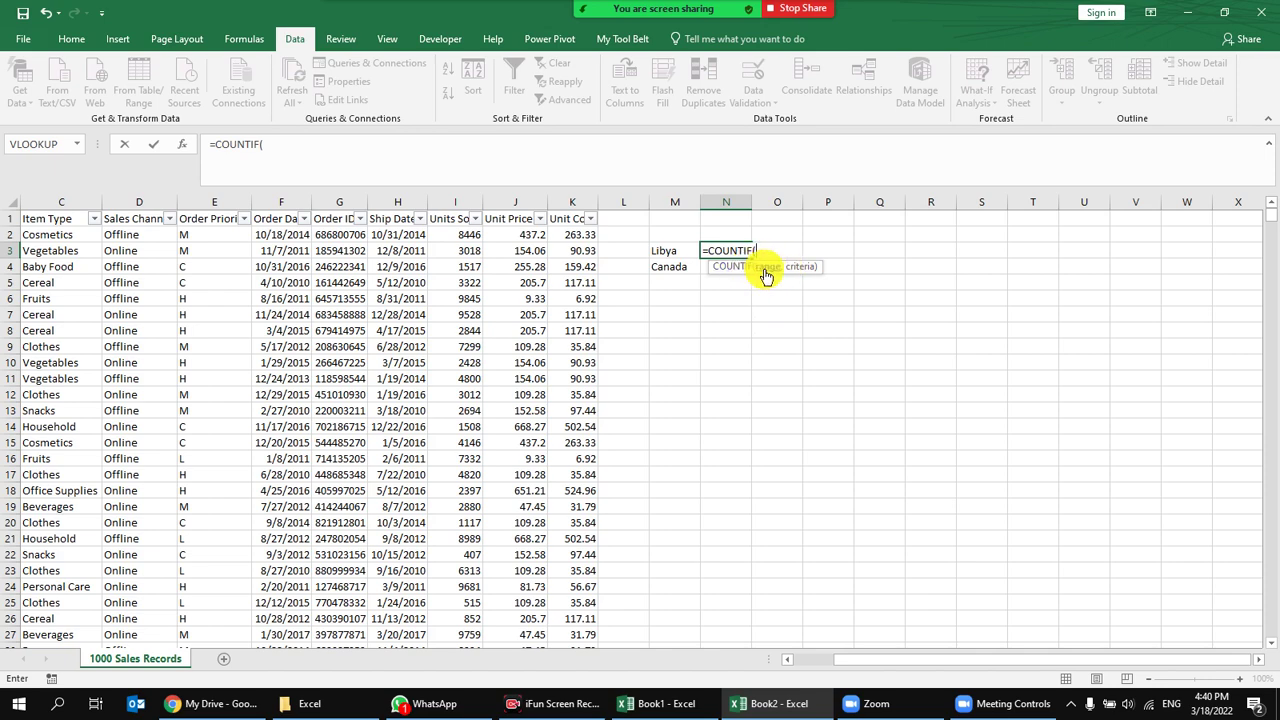
drag(886, 659, 831, 659)
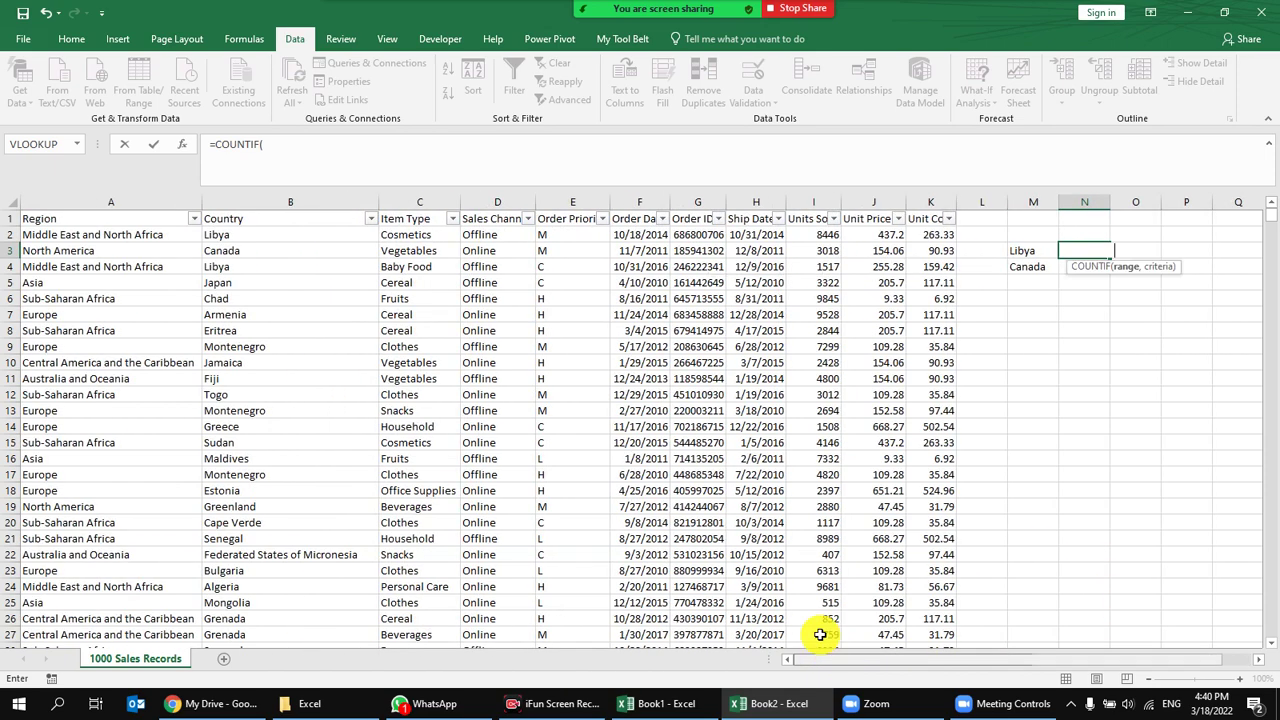
click(425, 202)
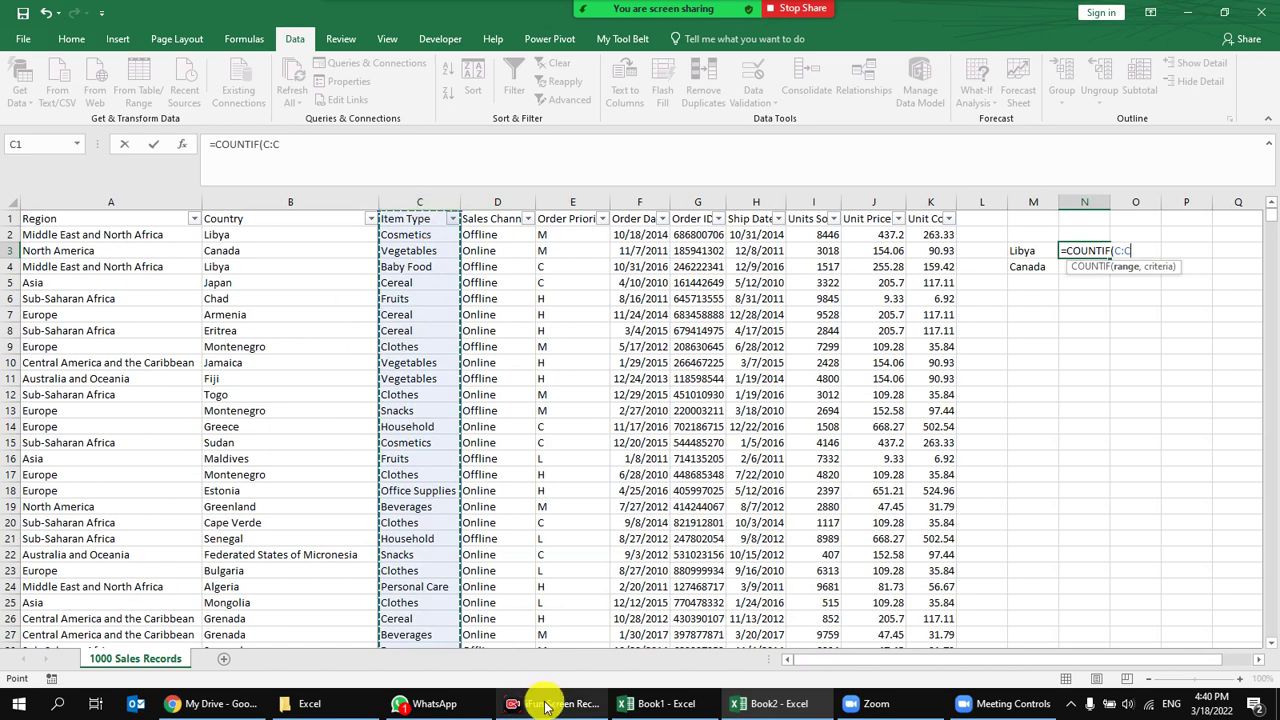
mouse_move(550, 708)
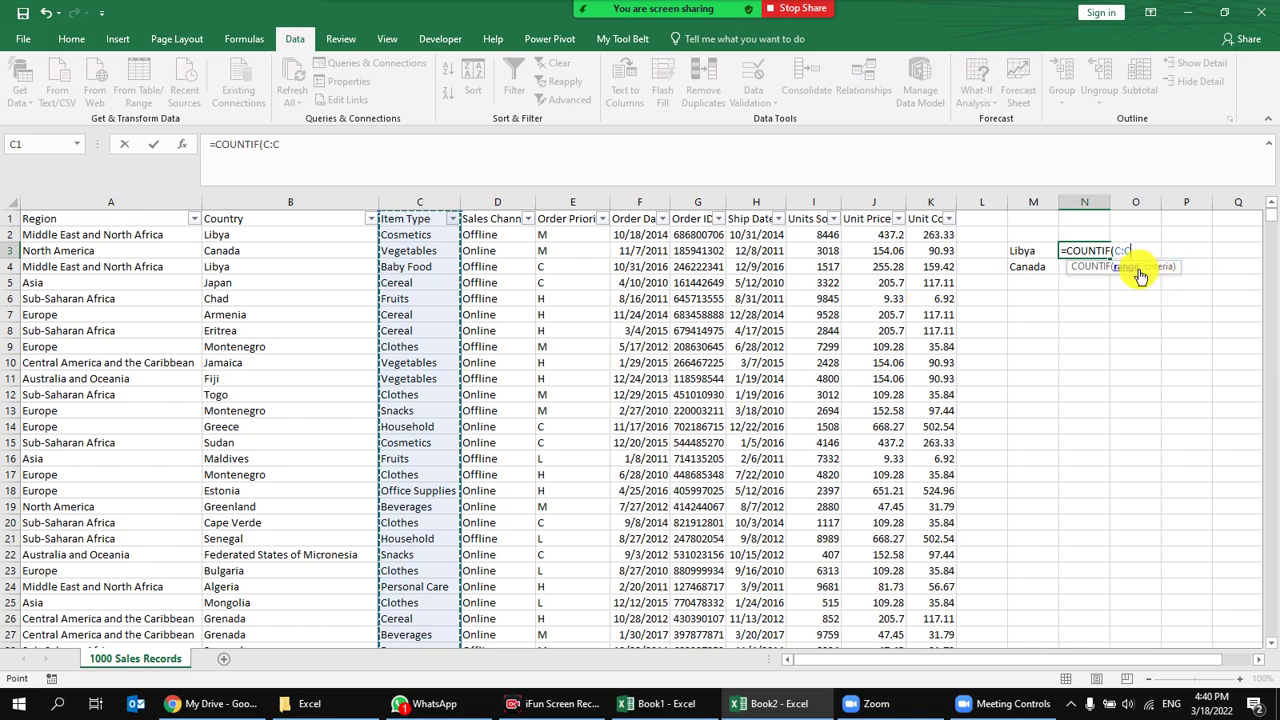
click(704, 100)
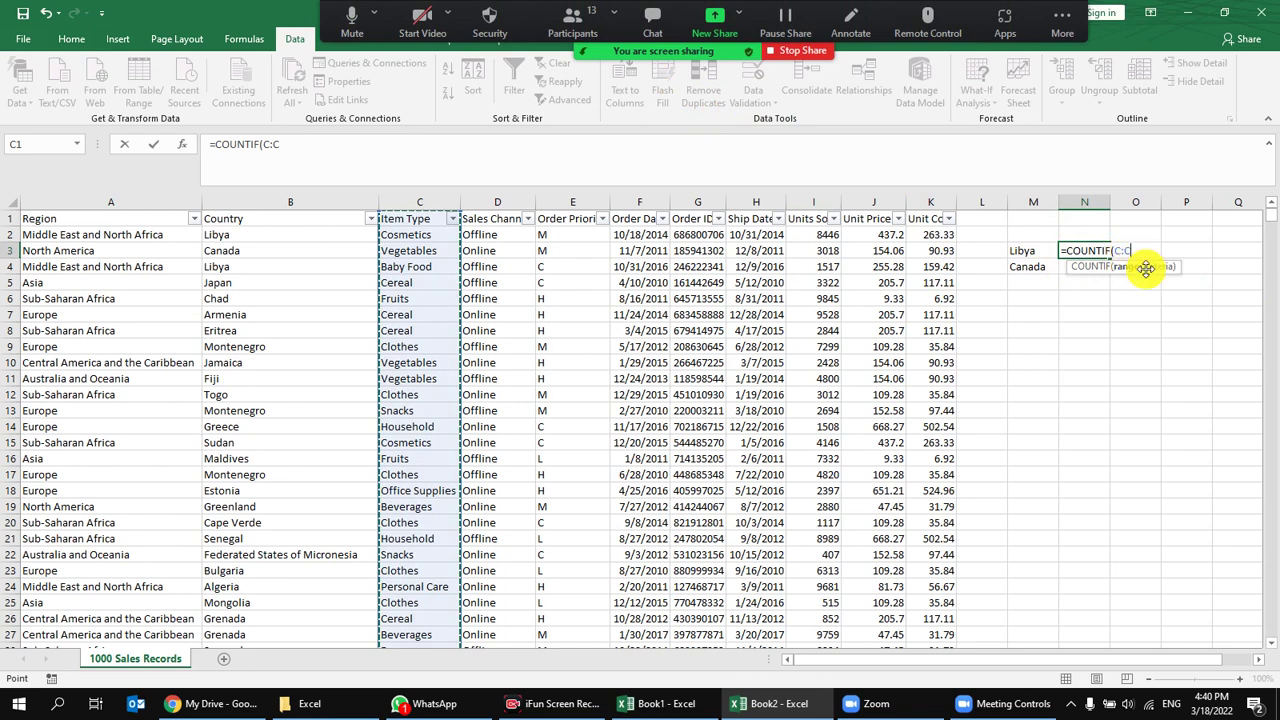
key(Escape)
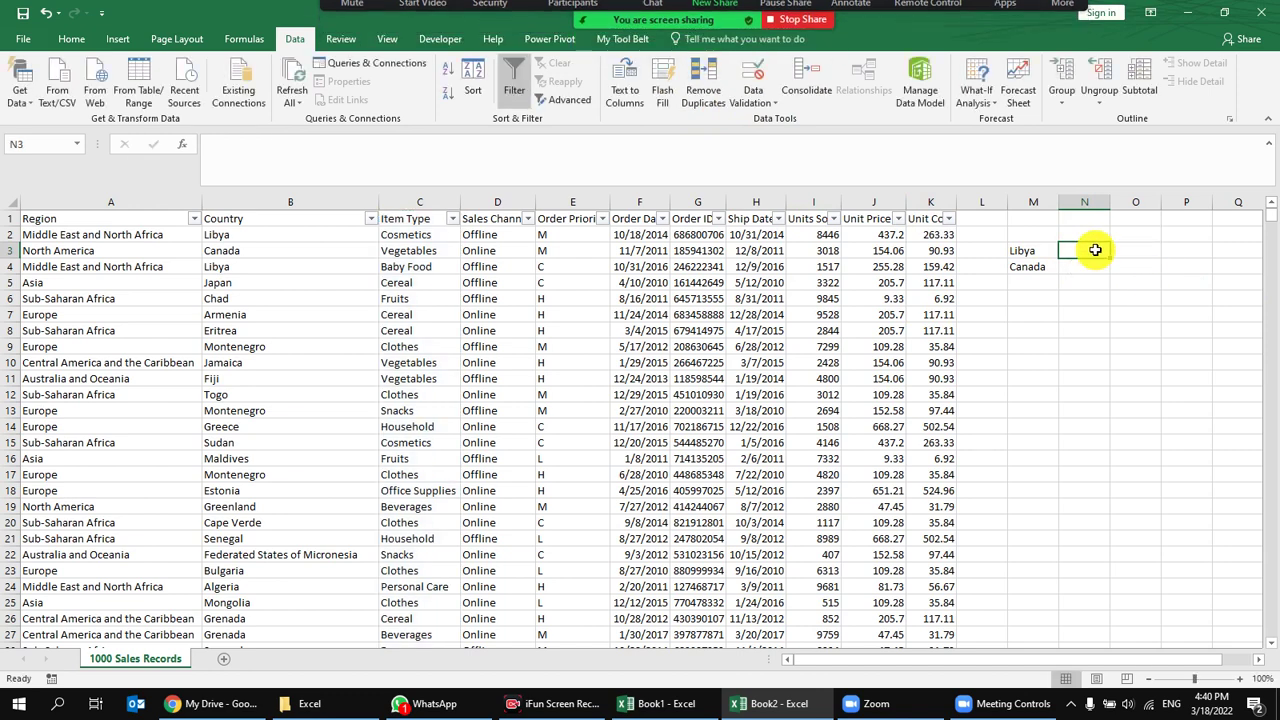
click(340, 234)
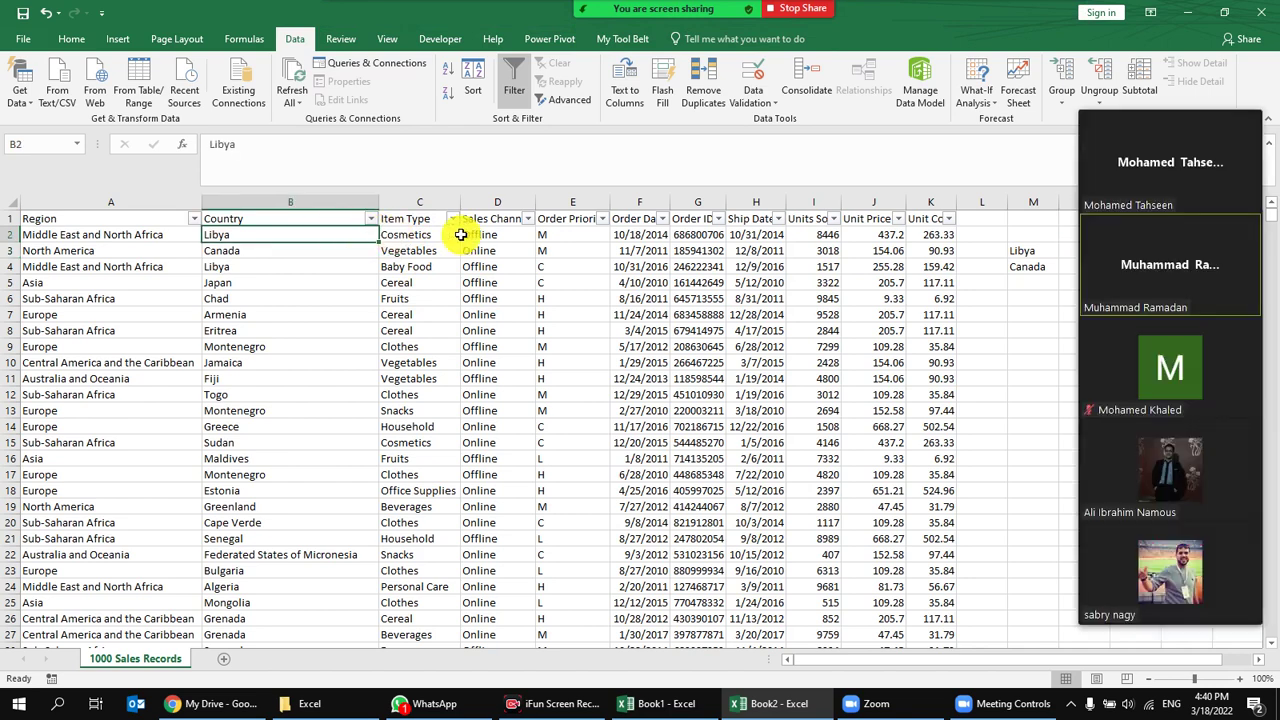
click(1033, 266)
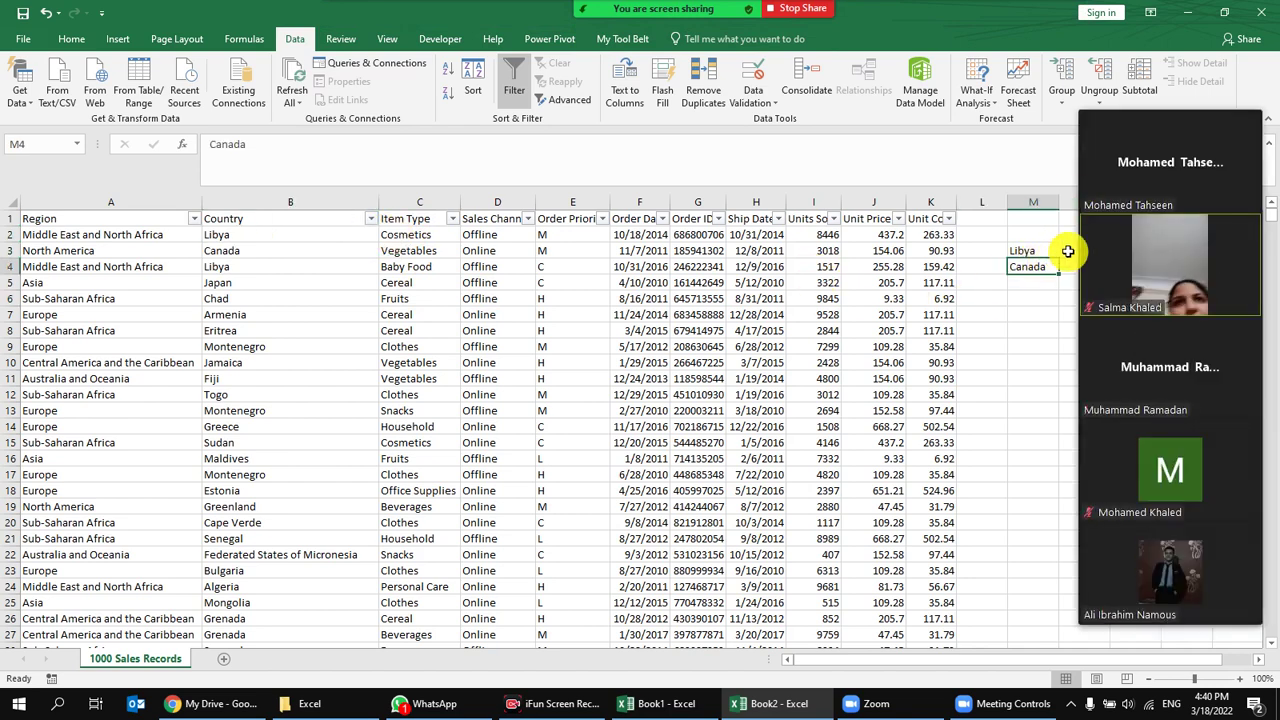
click(1026, 314)
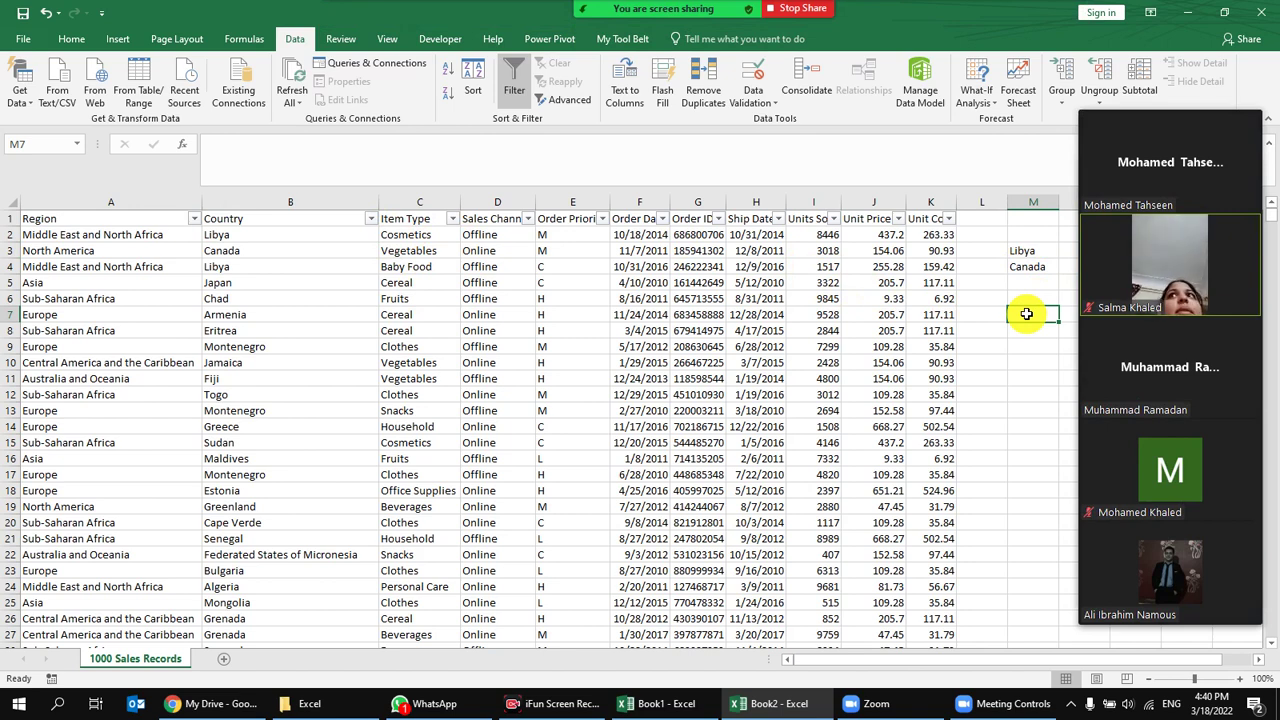
click(1253, 227)
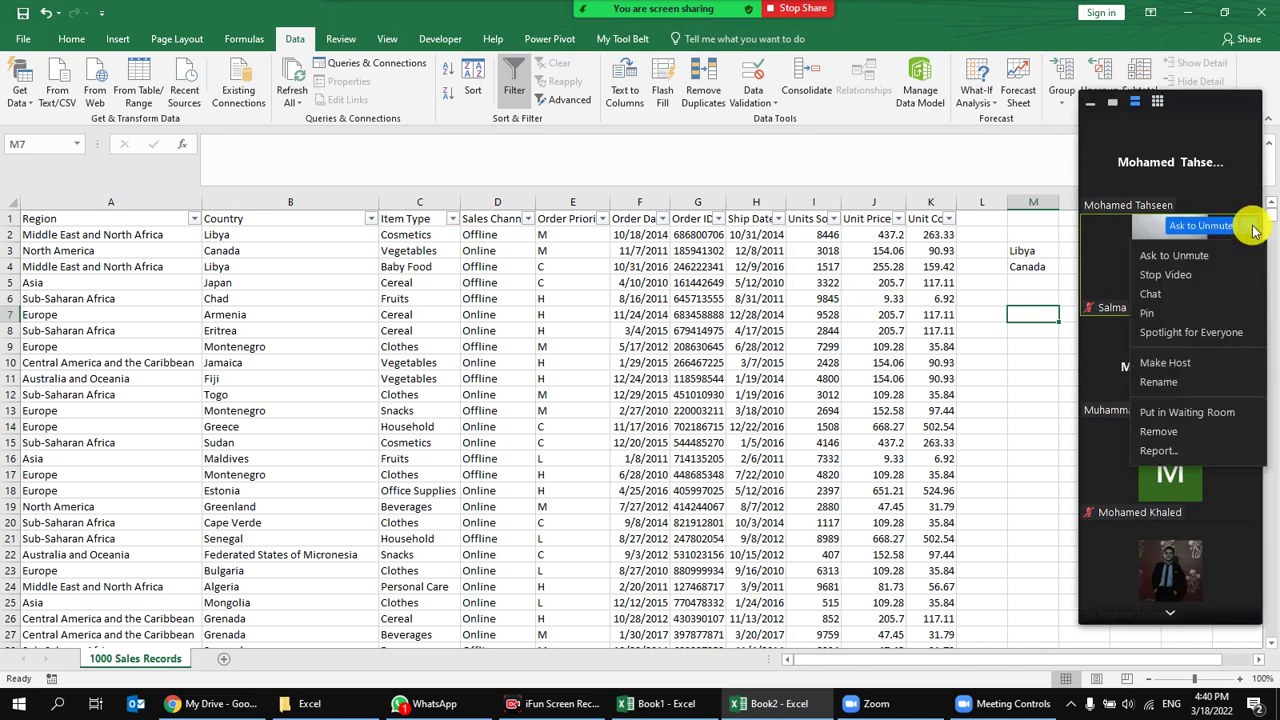
click(1205, 244)
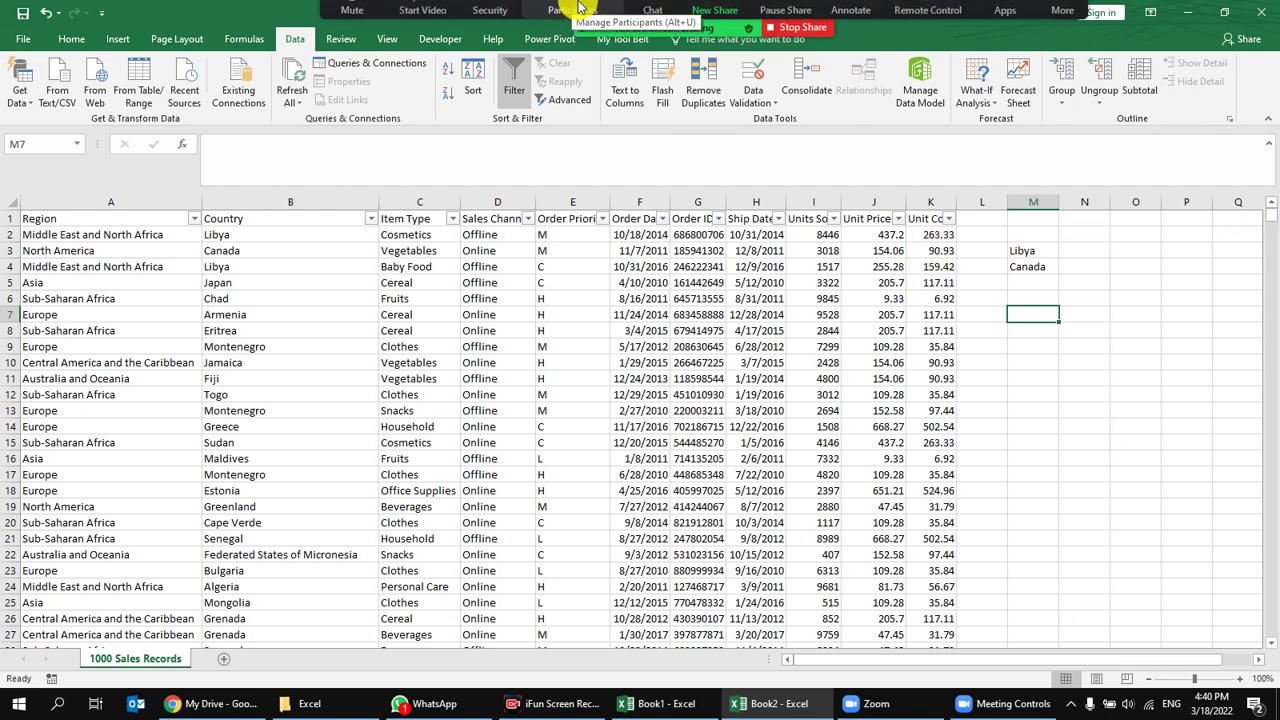
click(1069, 256)
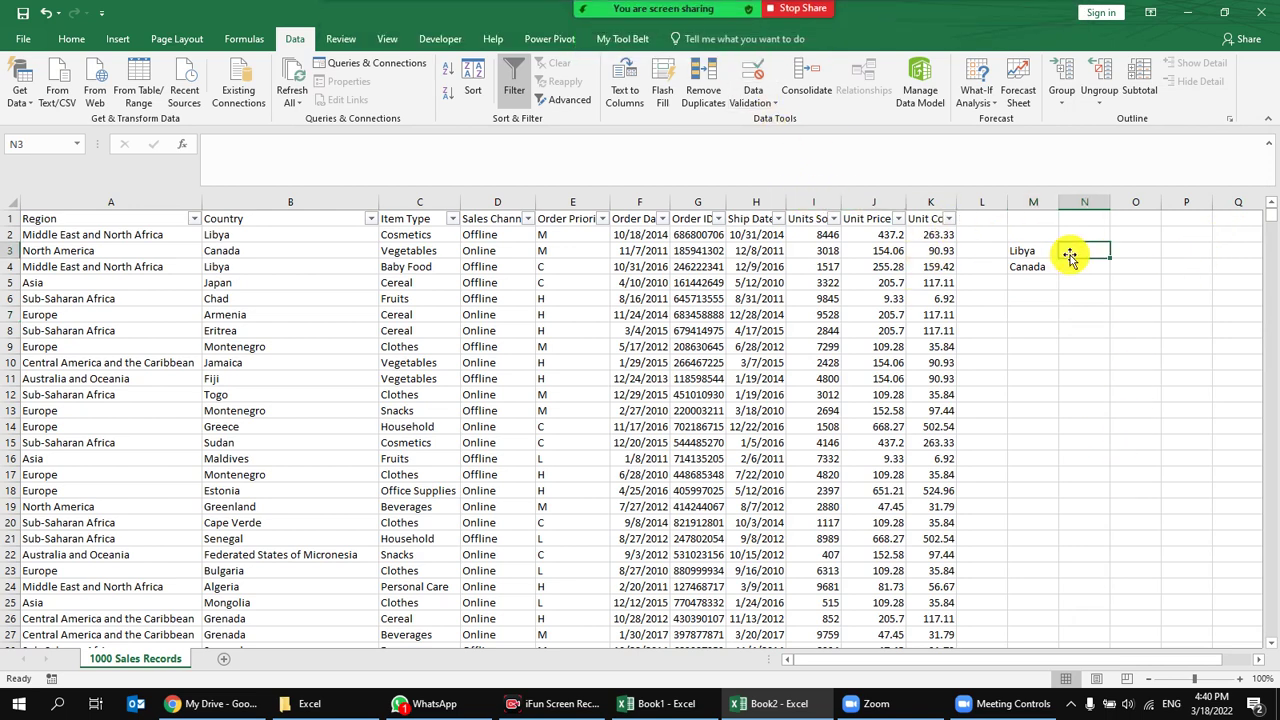
Abandon a half-typed formula in N3 and reselect N3.
text(=)
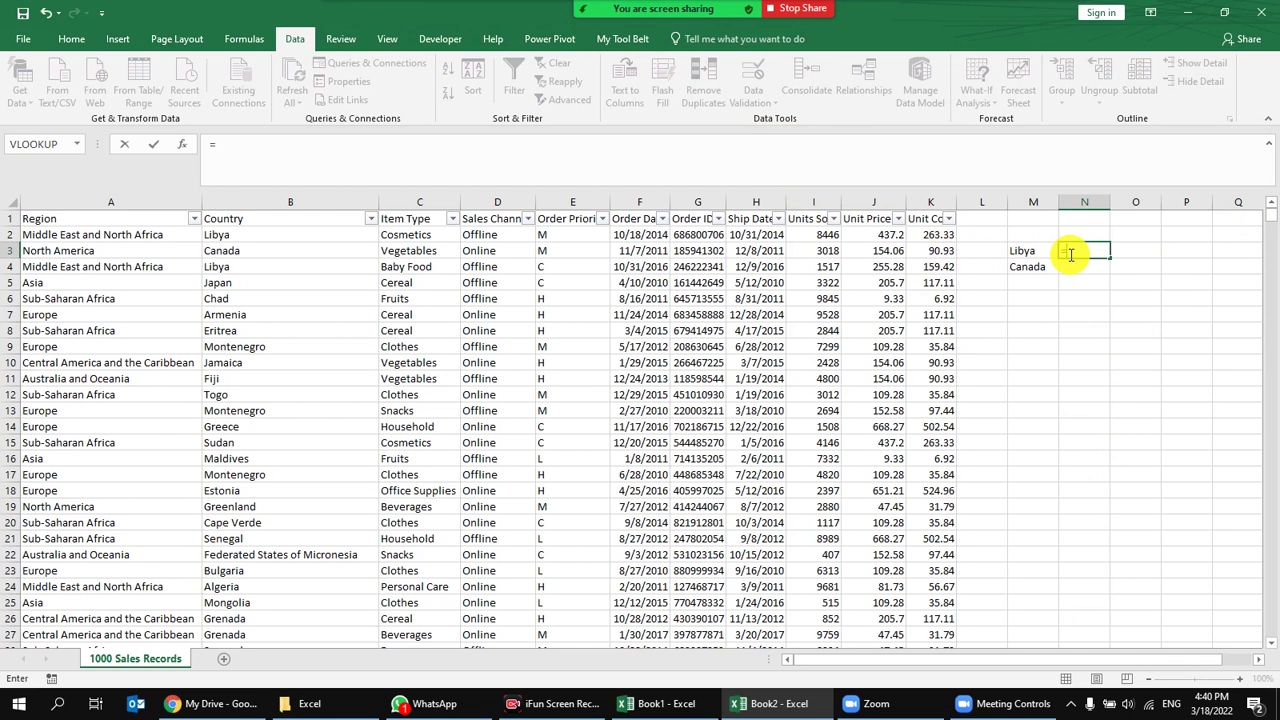
text(coun`)
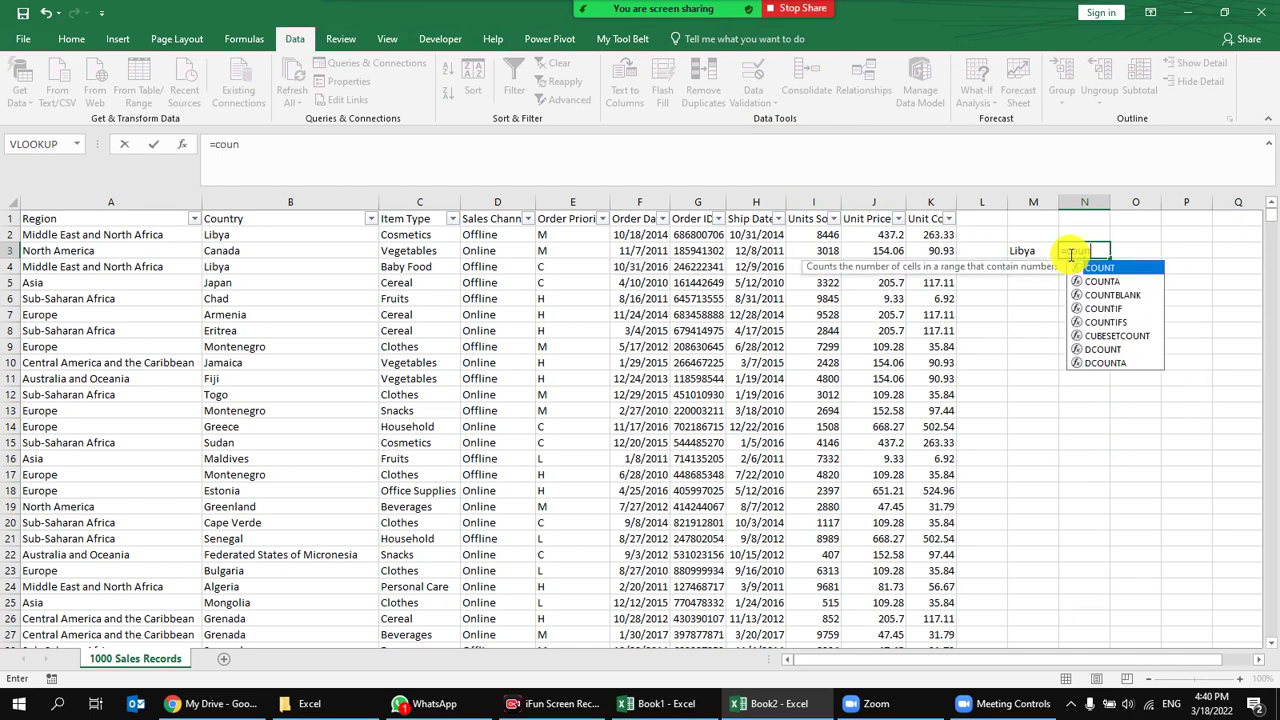
key(Escape)
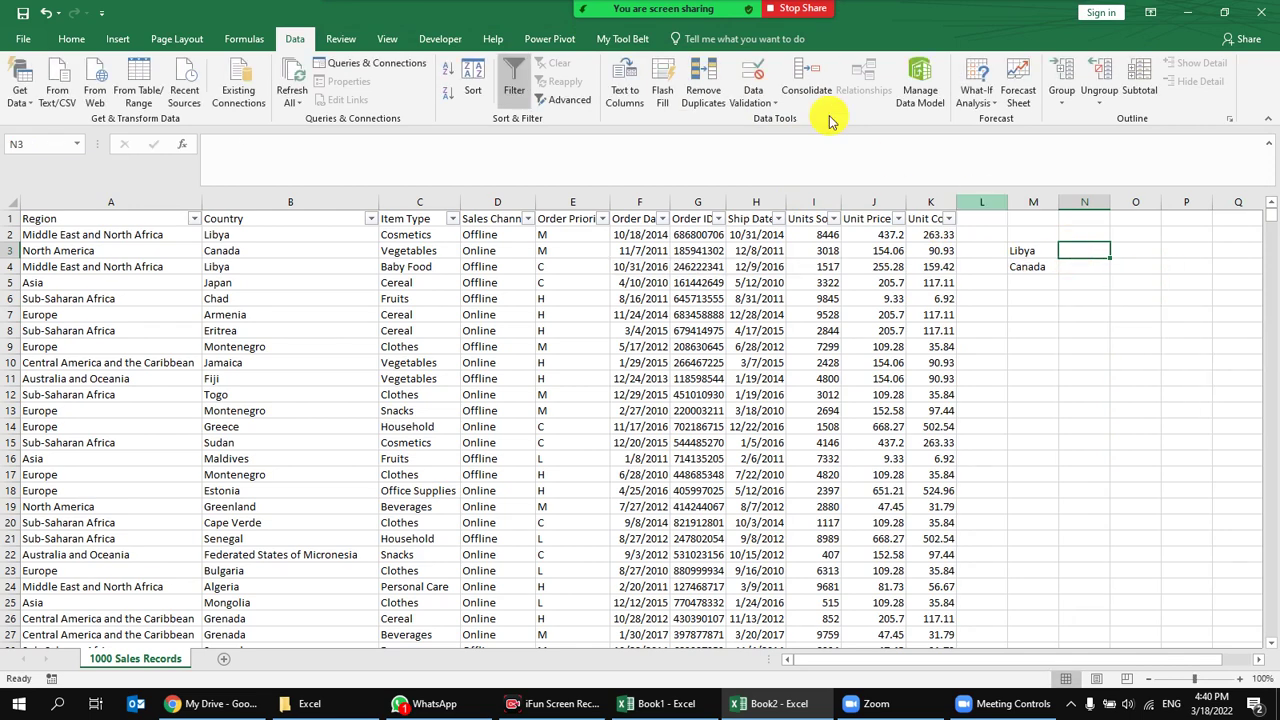
mouse_move(738, 8)
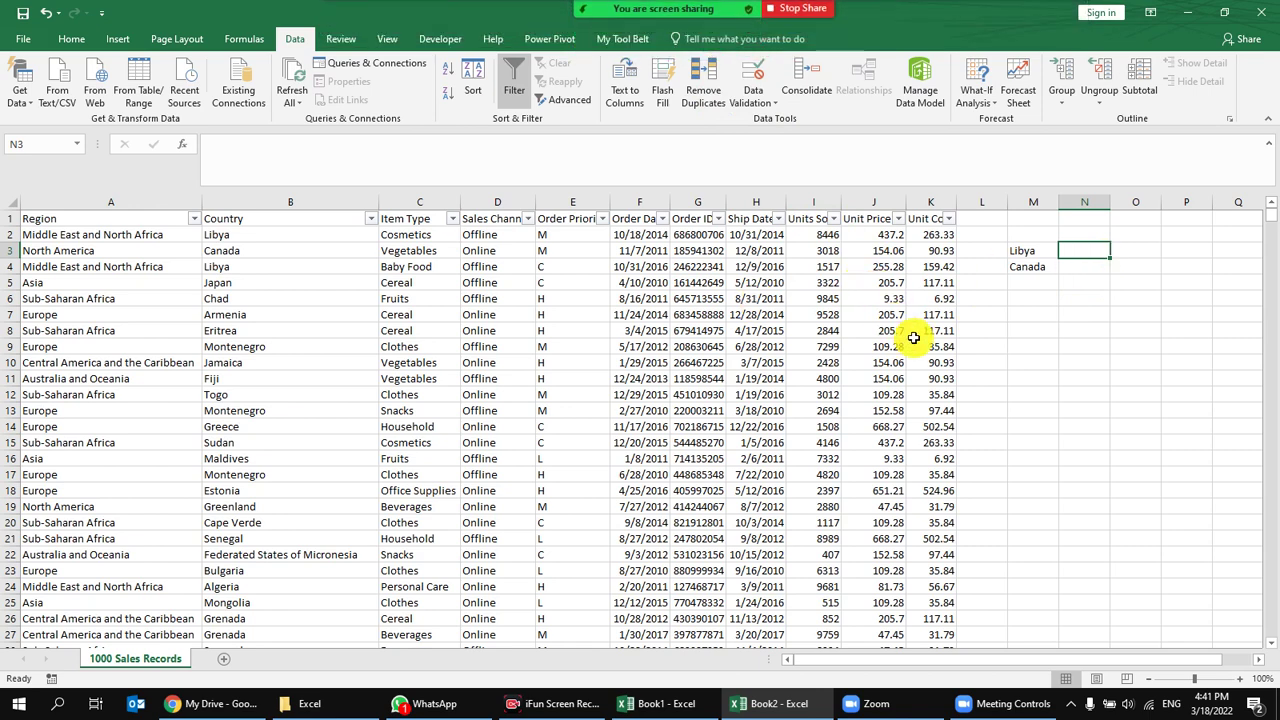
click(630, 201)
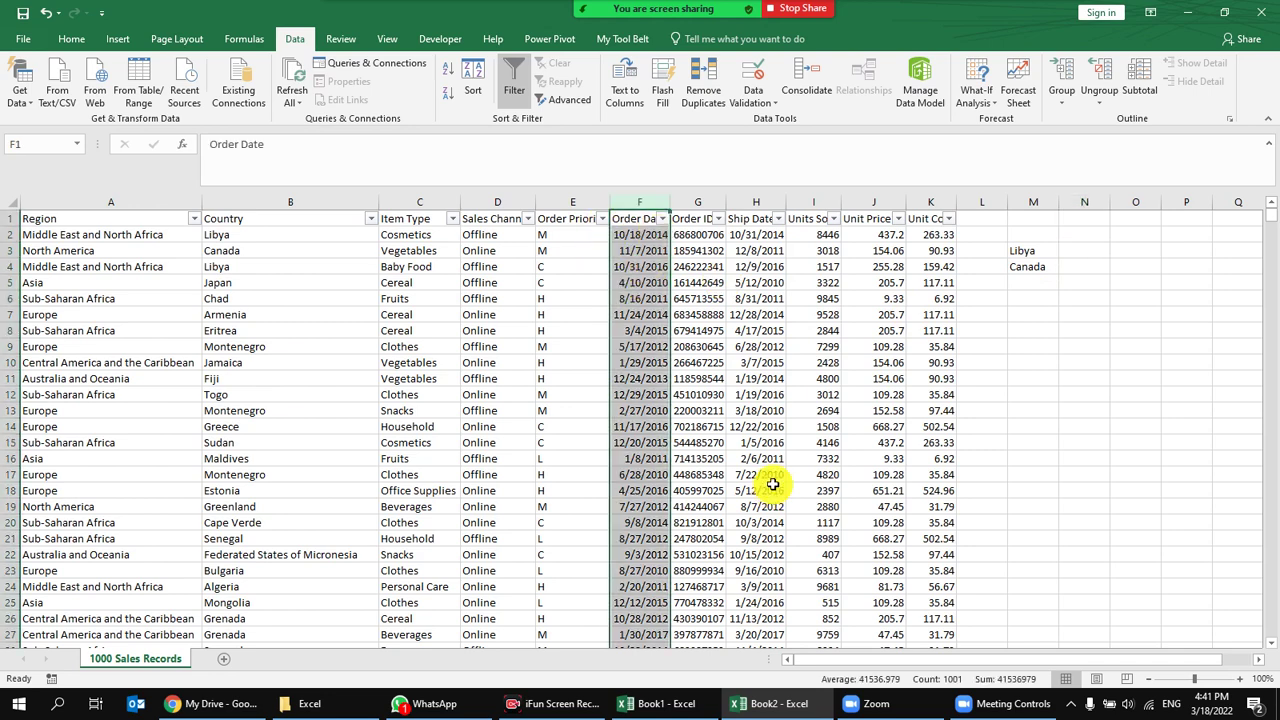
click(1073, 251)
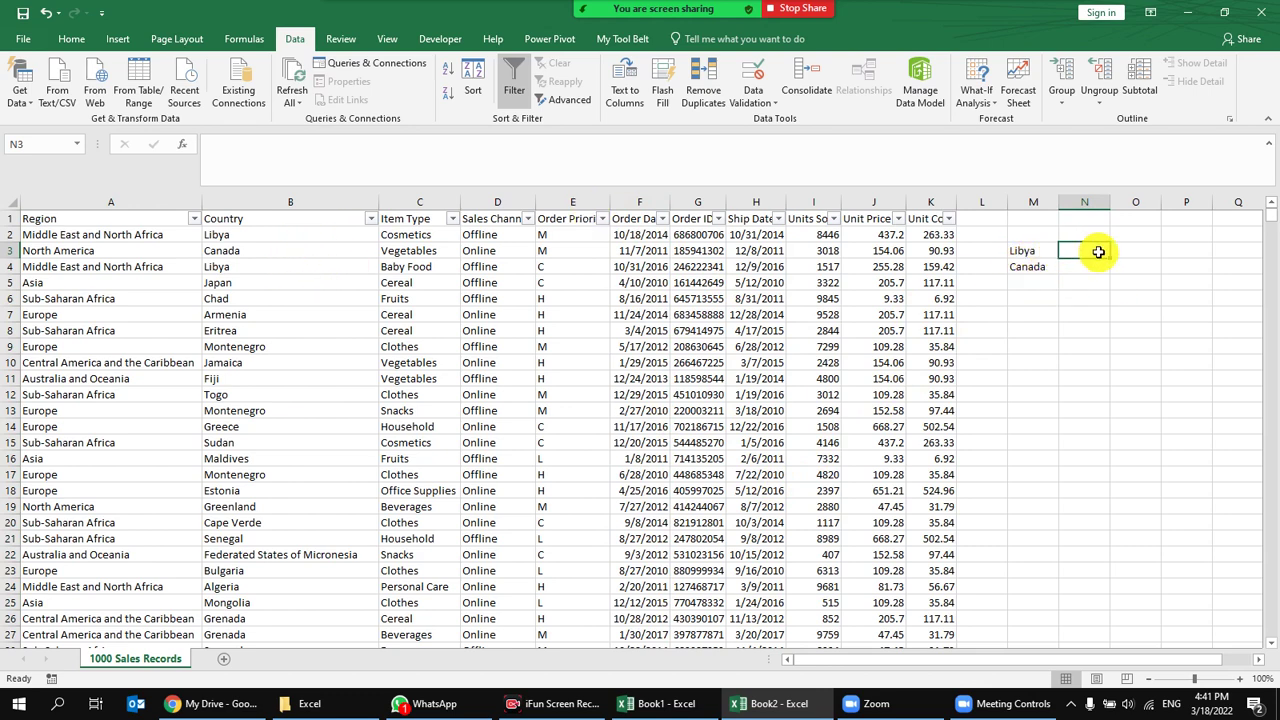
Enter =COUNTIF(C:C,M3) in N3 to count the Libya label.
text(=coun)
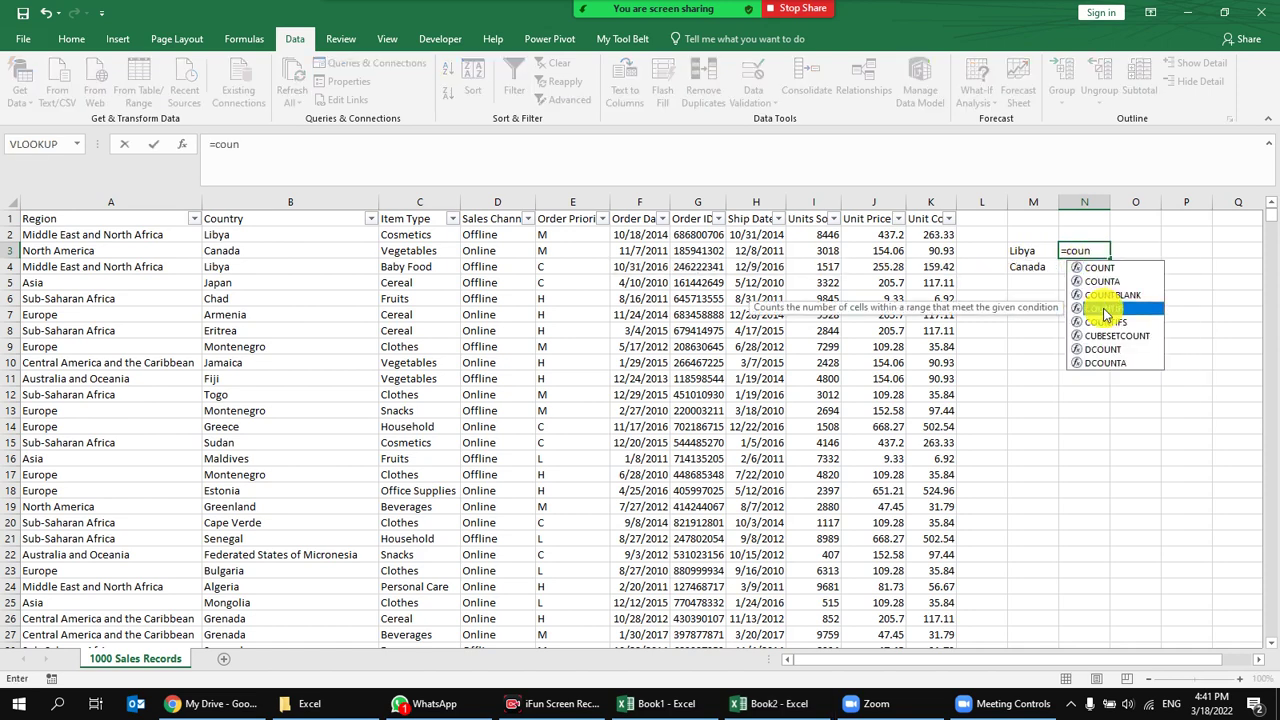
double_click(1100, 308)
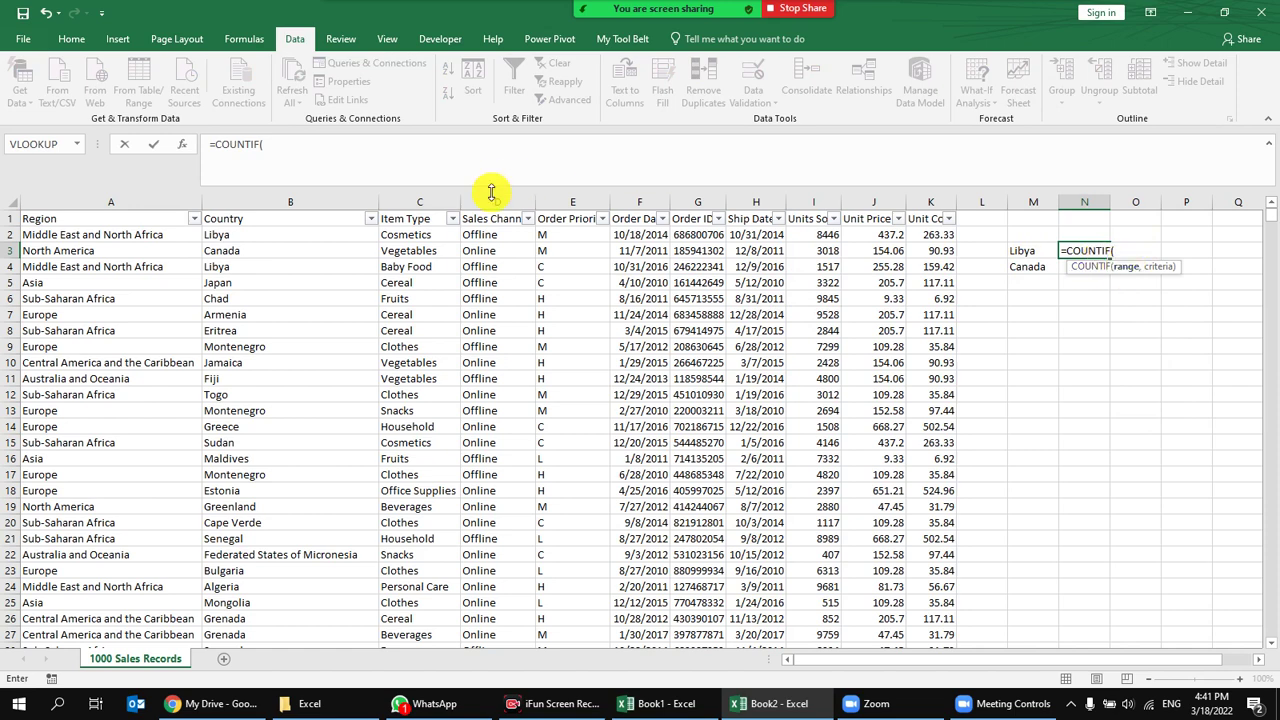
click(428, 202)
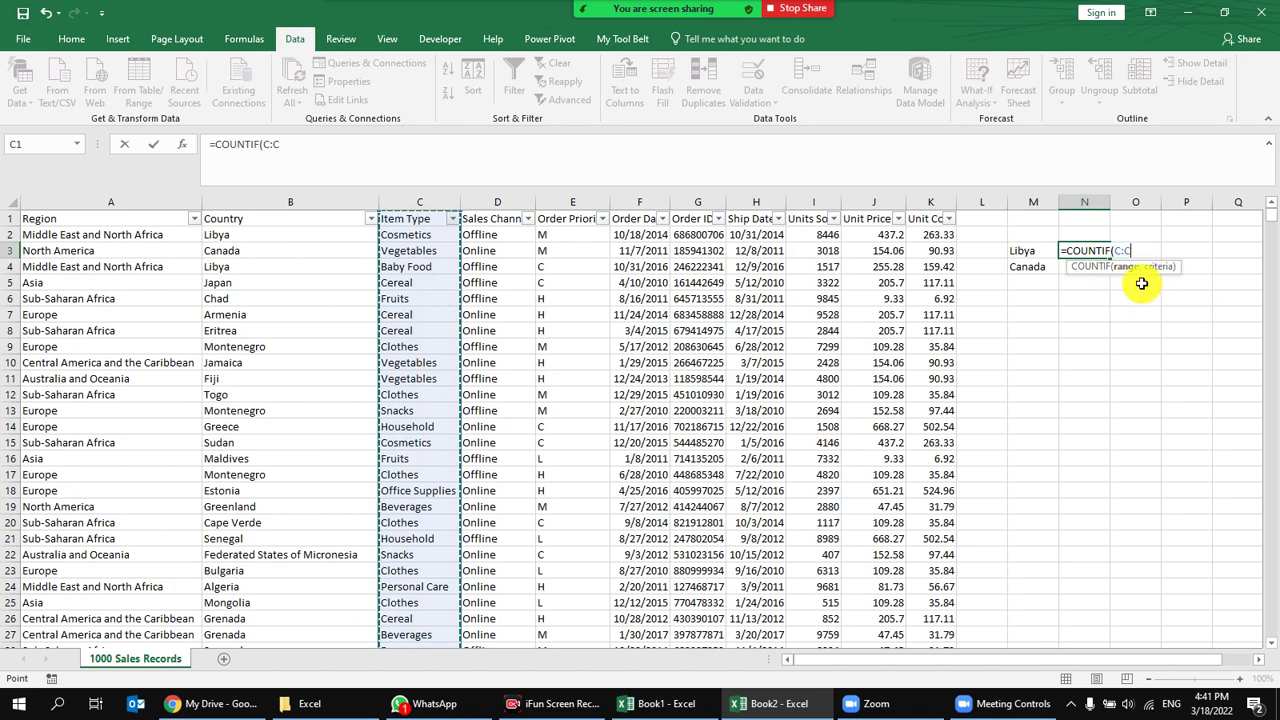
text(,)
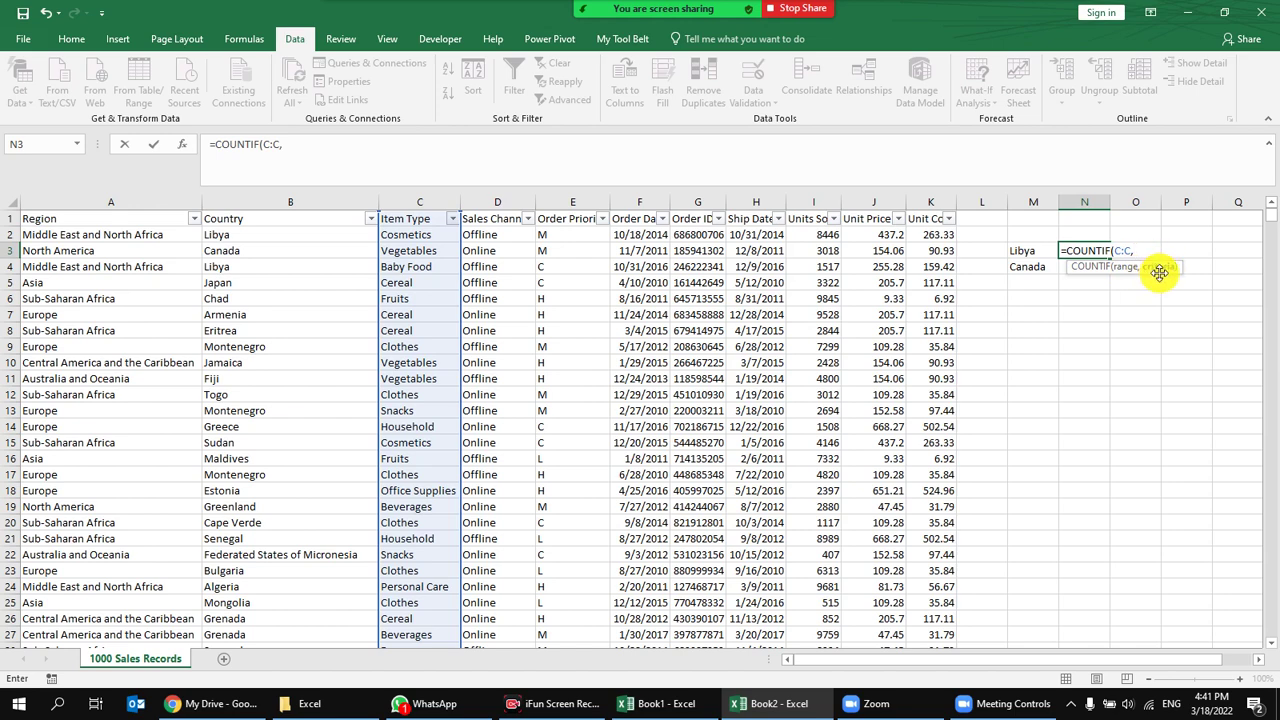
click(1025, 250)
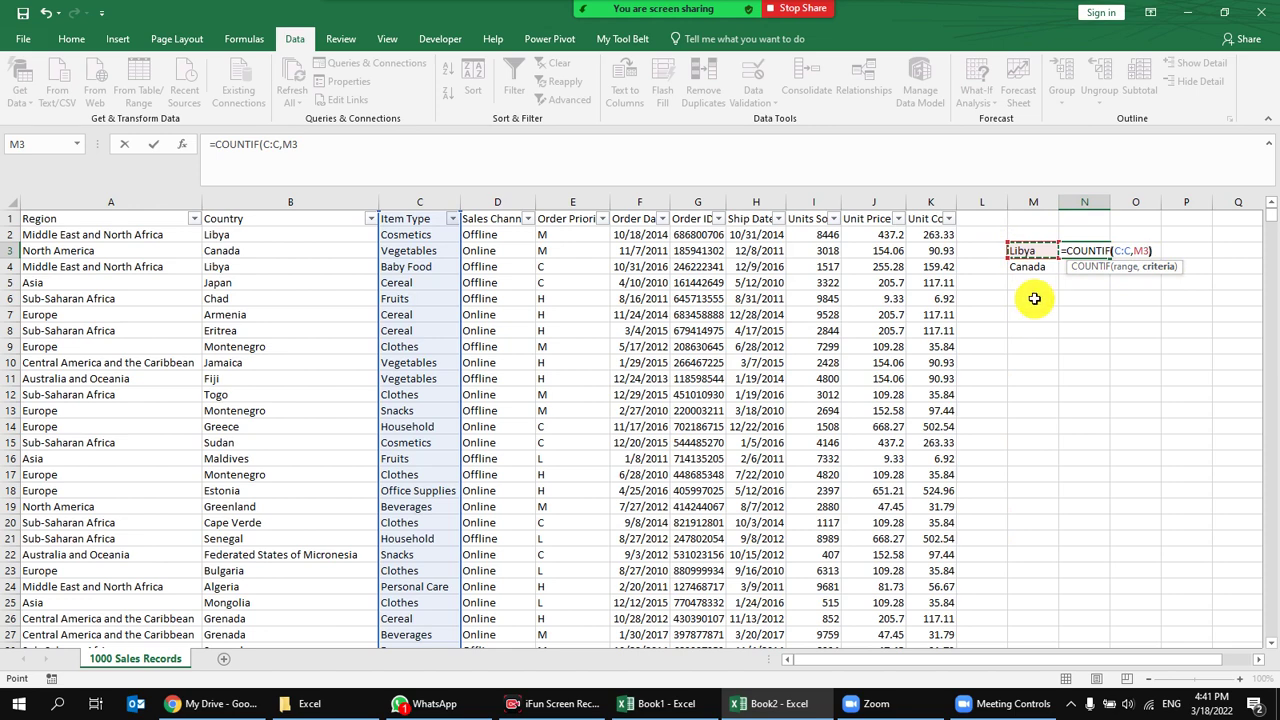
text())
key(Return)
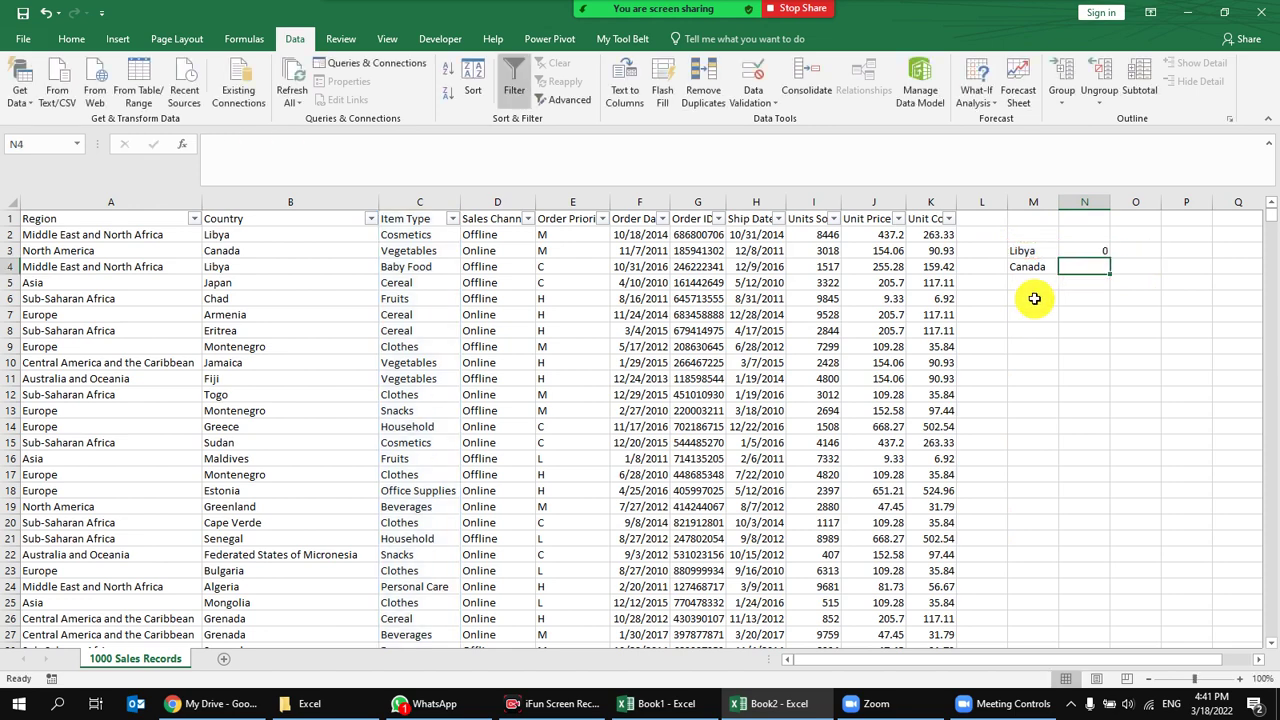
Inspect N3's COUNTIF formula in the formula bar without changing it.
click(1100, 250)
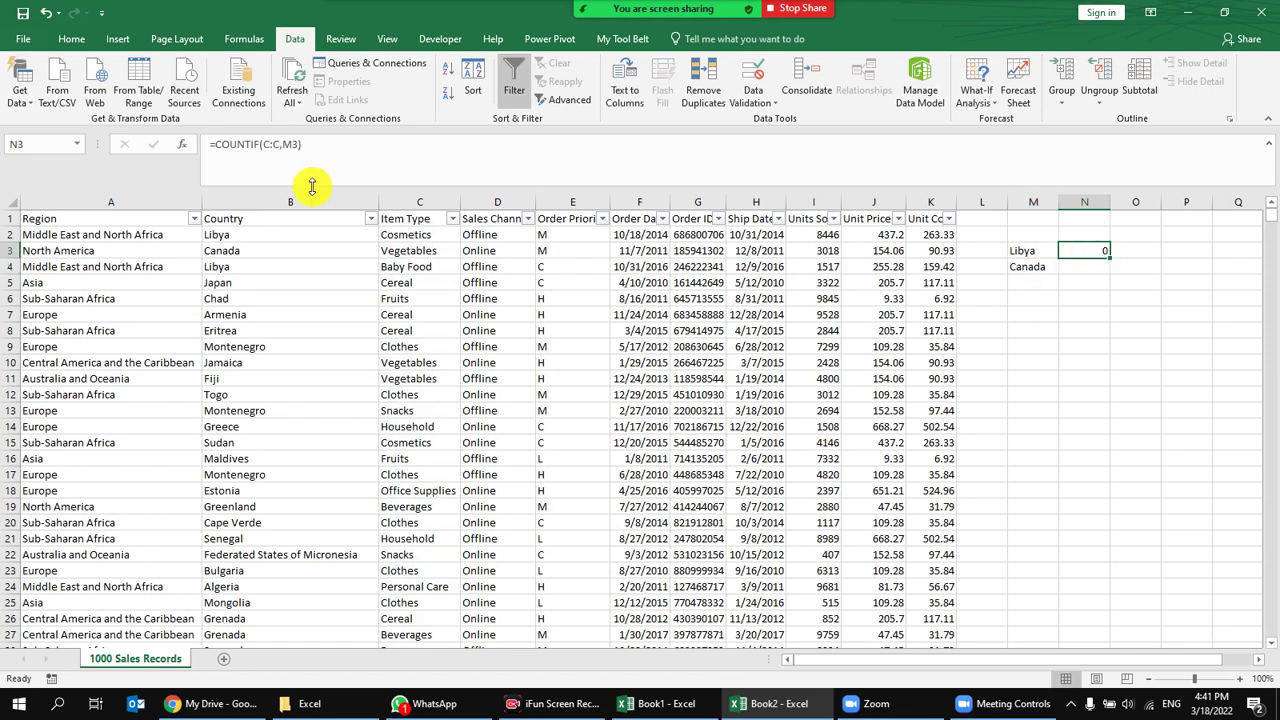
click(316, 178)
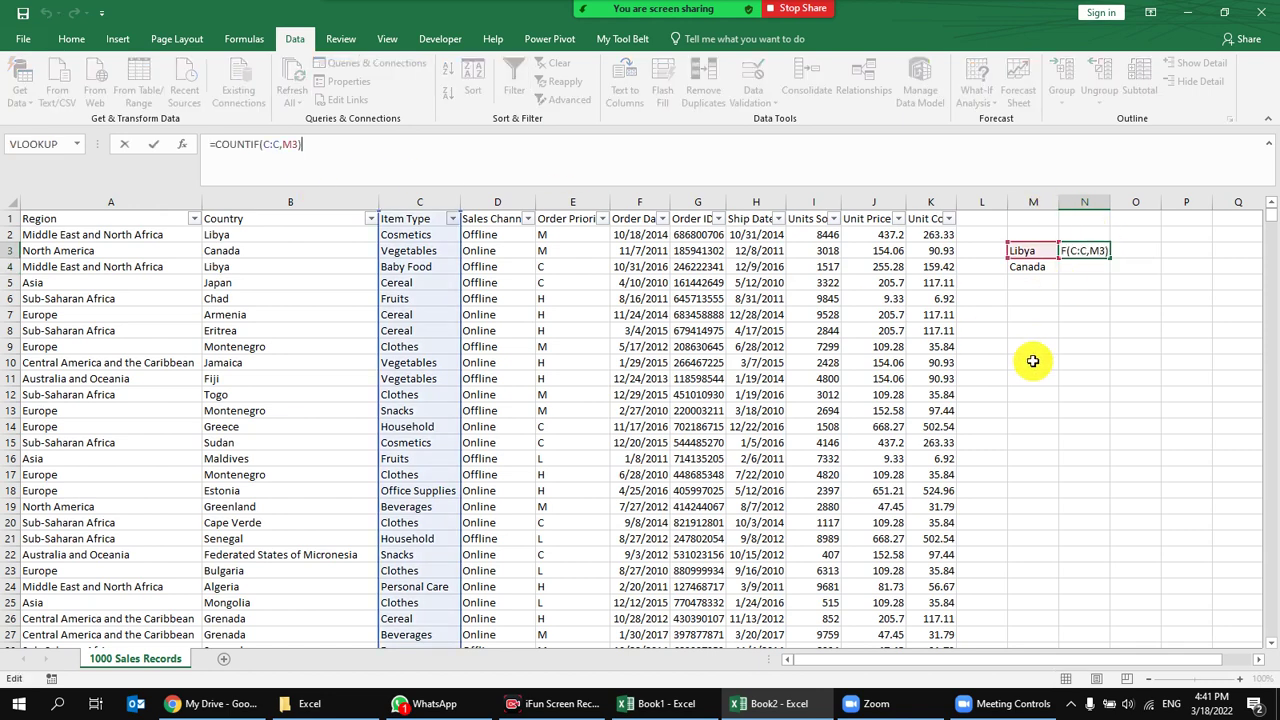
key(Escape)
click(351, 163)
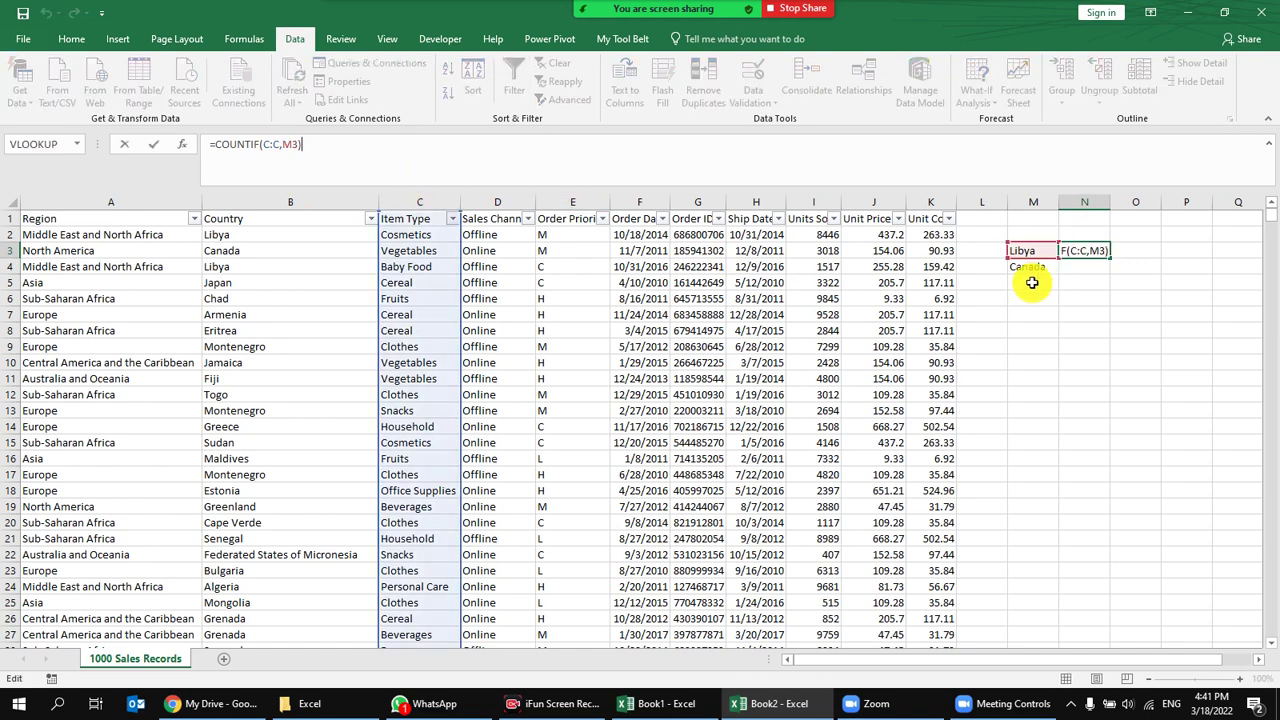
key(Escape)
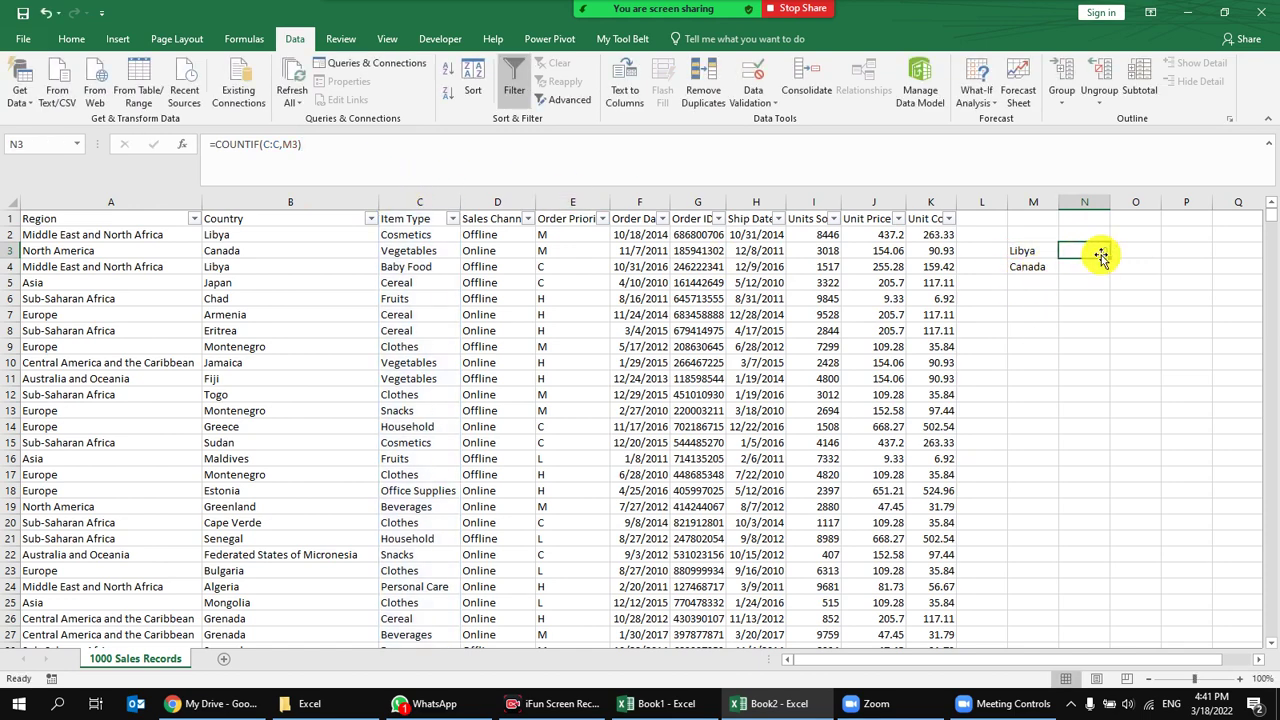
Replace N3's M3 criterion with "Libya" and recheck the result.
double_click(1101, 251)
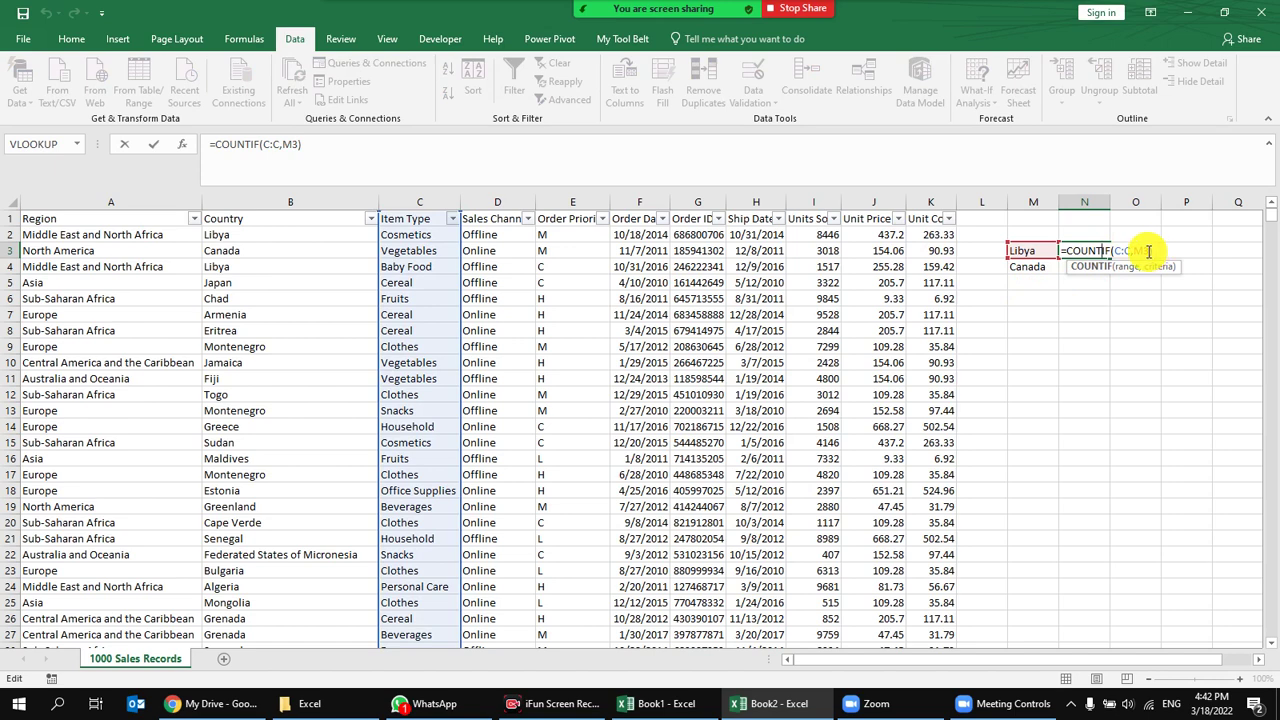
double_click(1137, 251)
key(BackSpace)
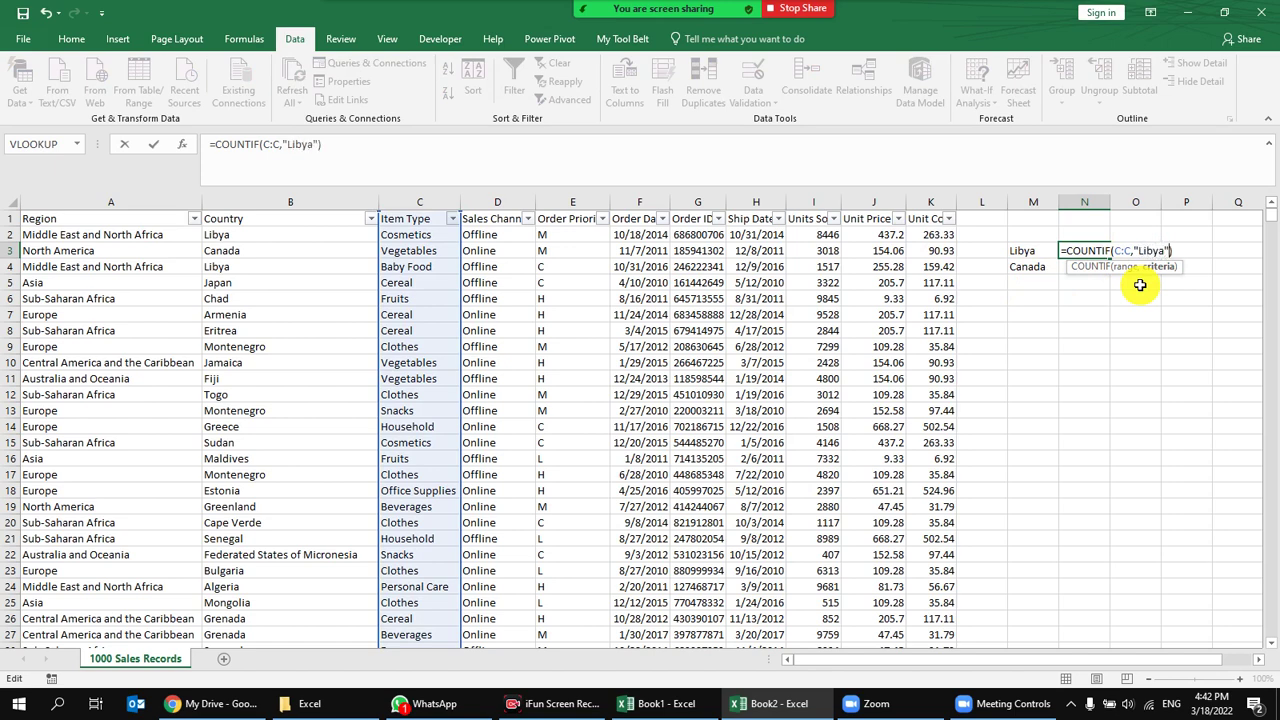
key(Return)
click(1084, 251)
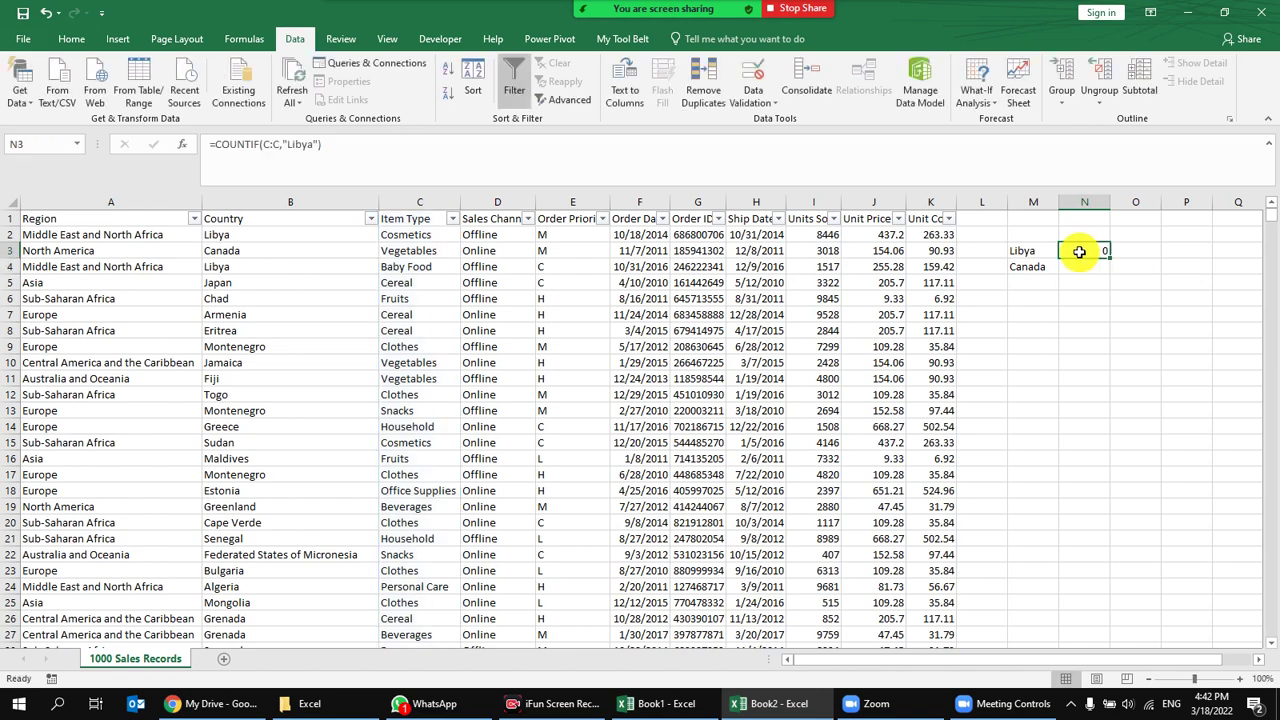
click(323, 171)
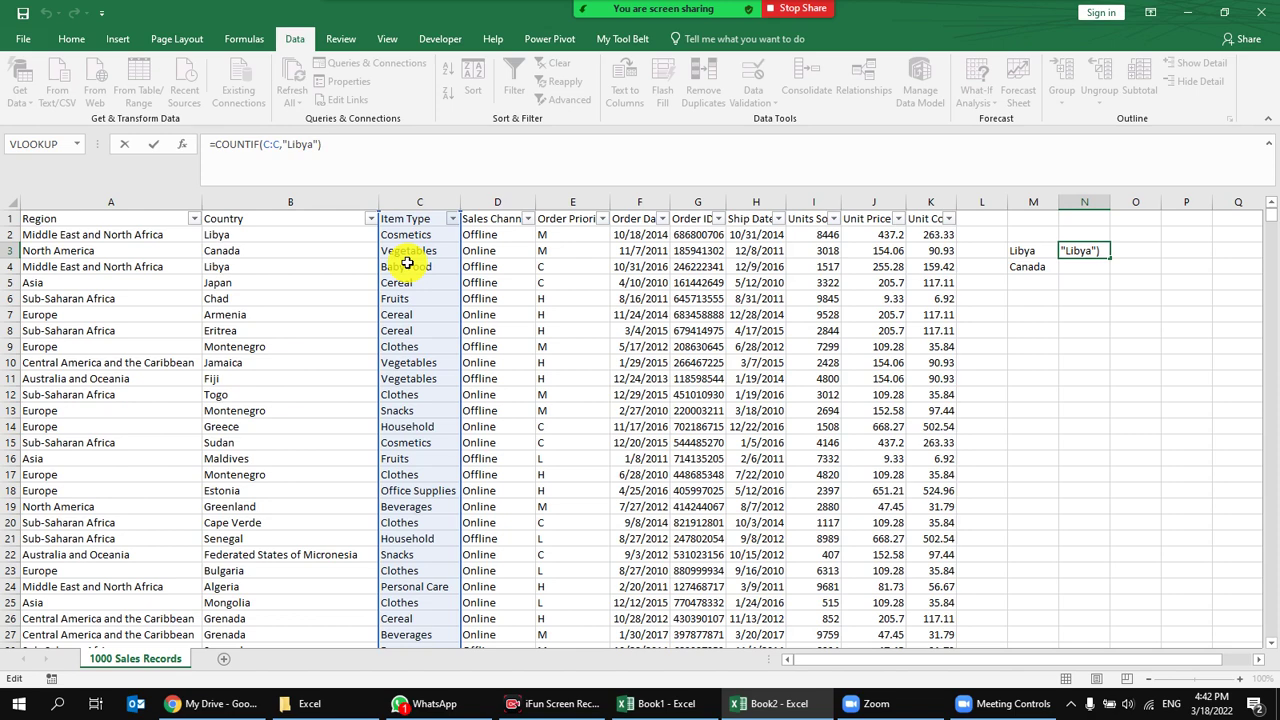
key(Return)
Restore M3 as N3's criterion and fill the formula down to N4.
click(1040, 268)
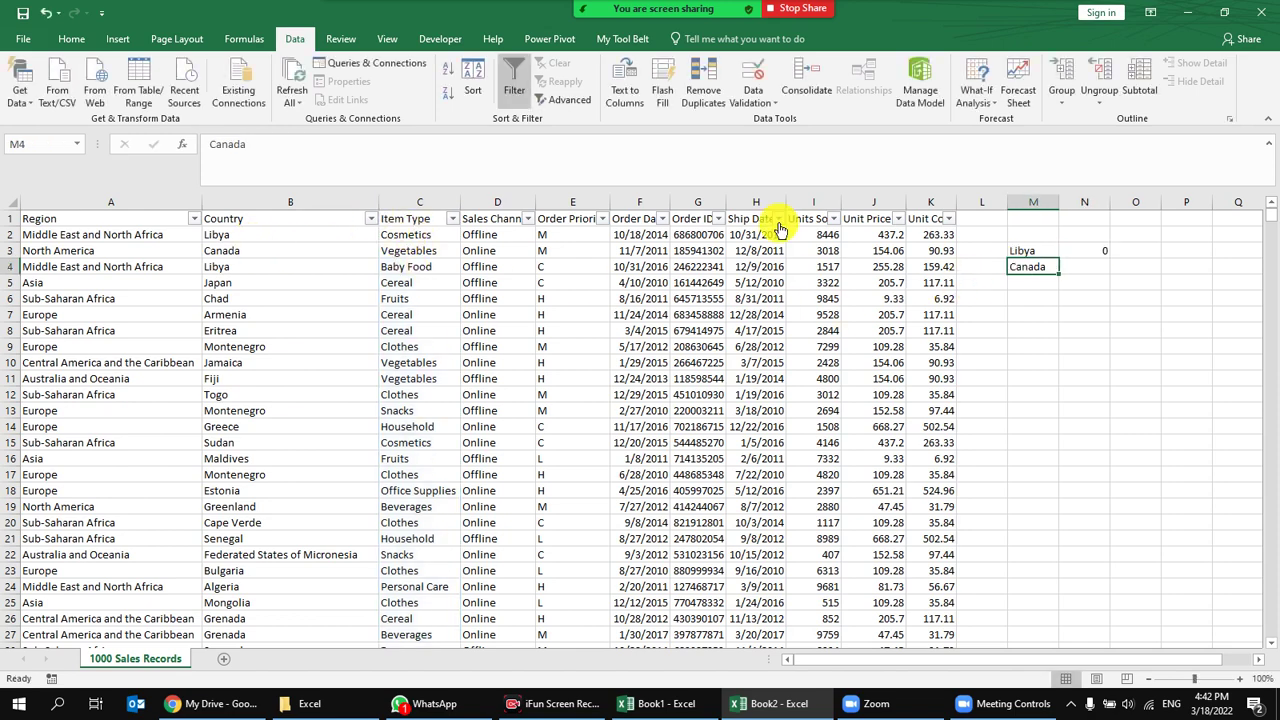
click(1086, 251)
drag(1108, 258, 1086, 287)
click(1084, 251)
click(318, 148)
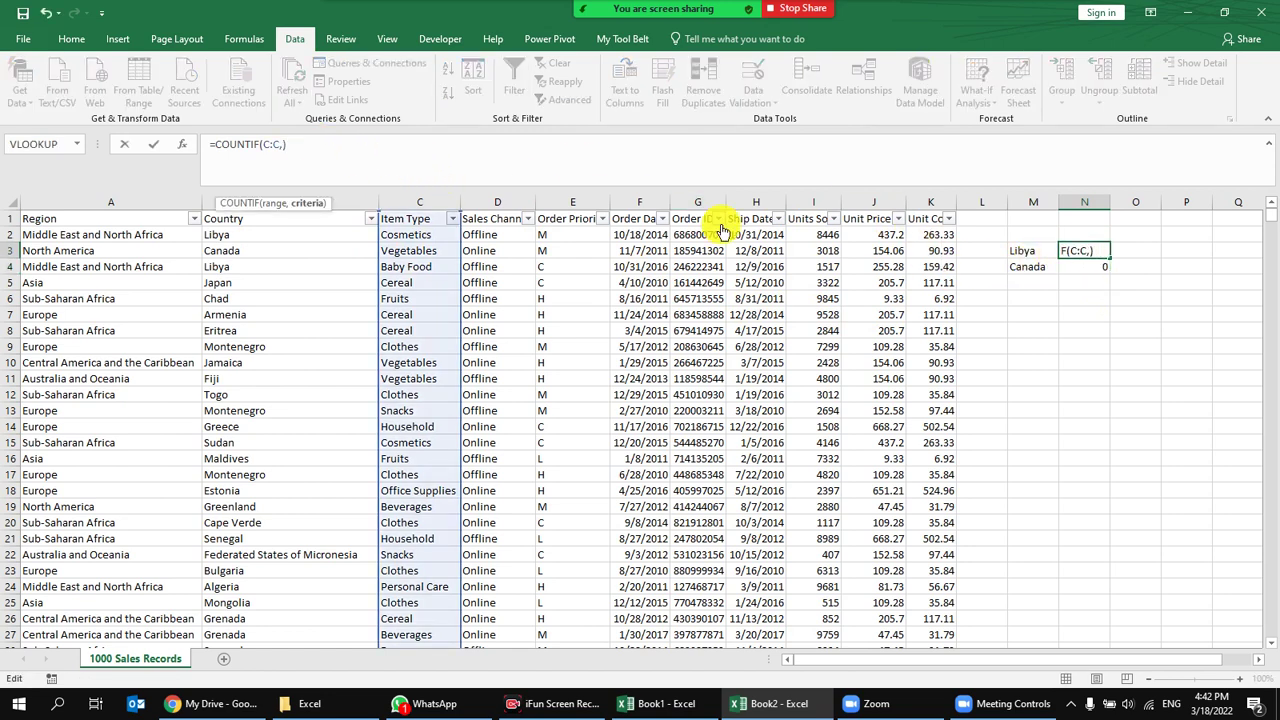
click(1031, 251)
key(ctrl+Return)
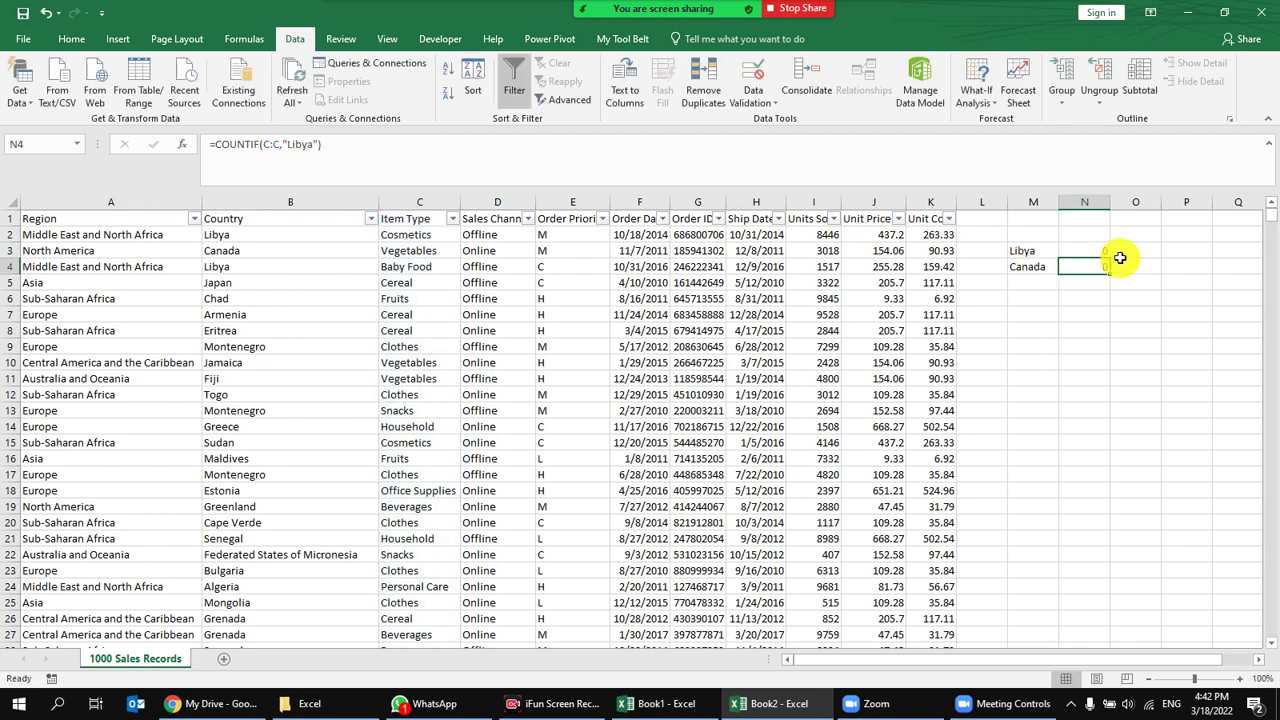
drag(1108, 258, 1104, 274)
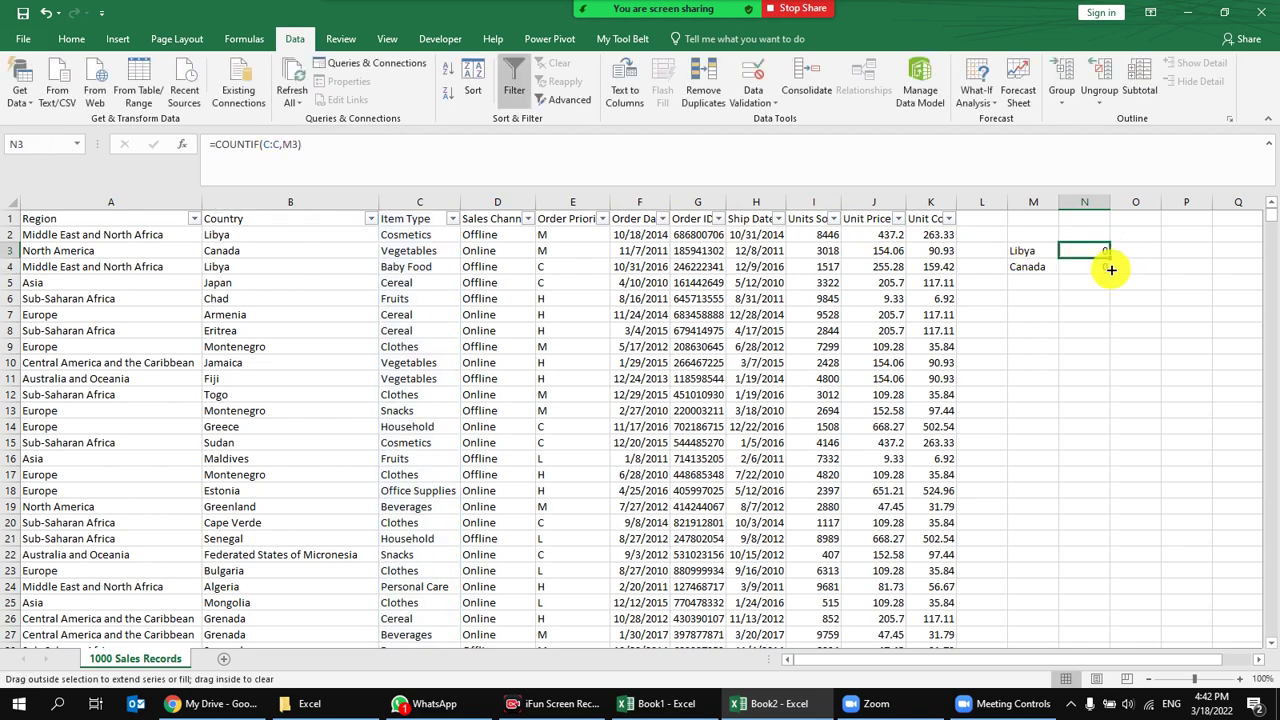
click(1033, 264)
Open the Country filter list and uncheck all countries.
click(384, 218)
click(370, 218)
click(233, 373)
click(277, 354)
Filter Country to Libya only, review its item types, then clear the filter.
text(lib)
click(226, 399)
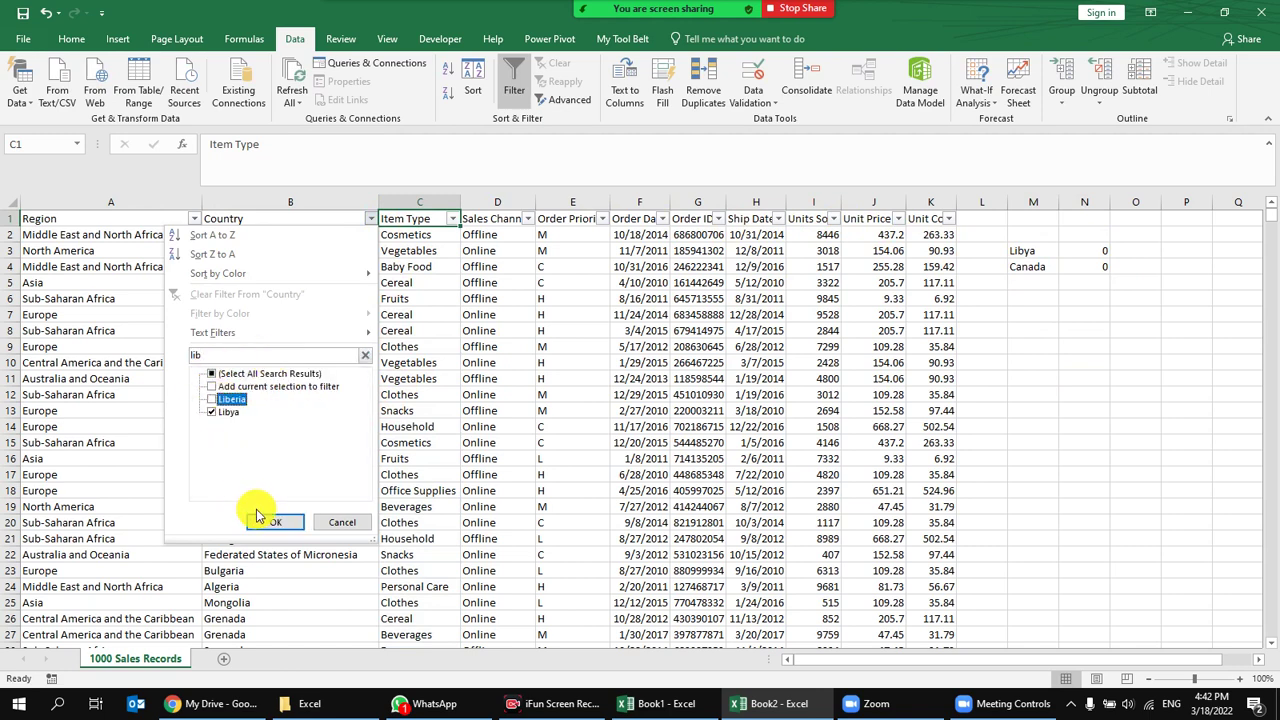
click(256, 516)
drag(455, 234, 448, 320)
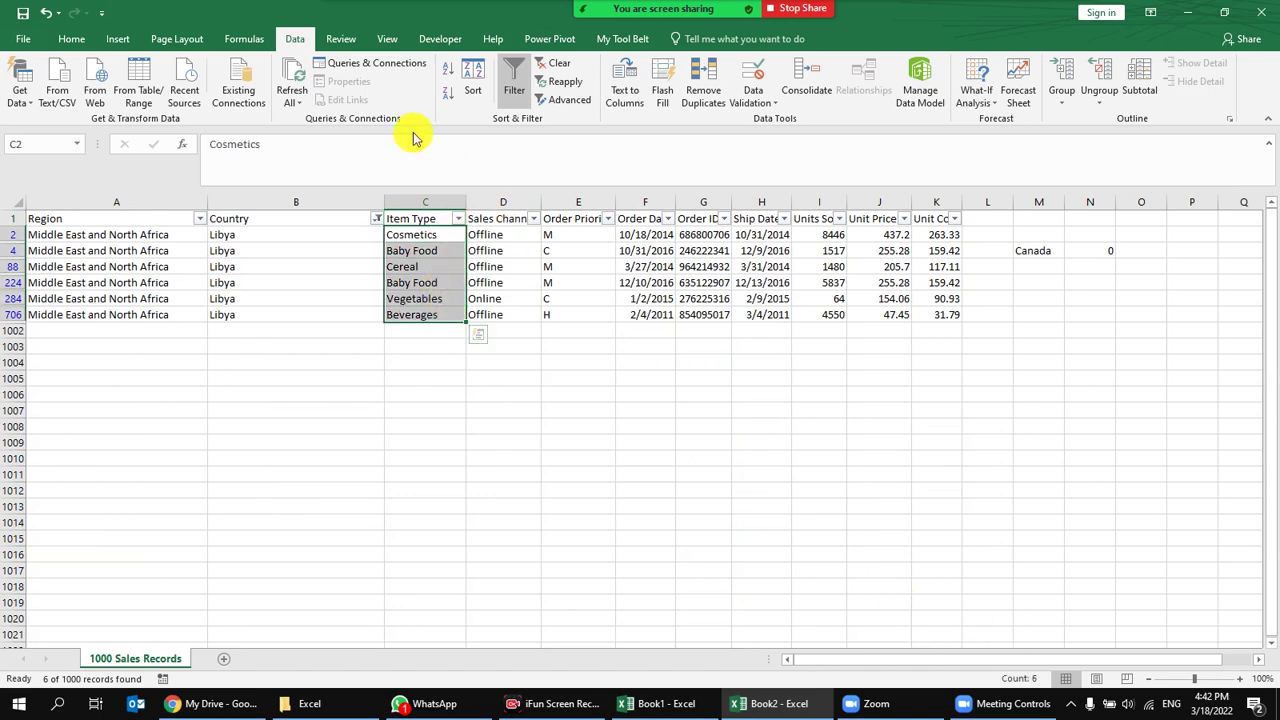
click(553, 63)
Delete the count formulas in N3:N7.
click(1084, 250)
shift+click(1084, 266)
shift+click(1100, 322)
key(Delete)
Re-enter N3 as a COUNTIF over the Country column B and fill it to N4.
click(1088, 254)
text(=coun)
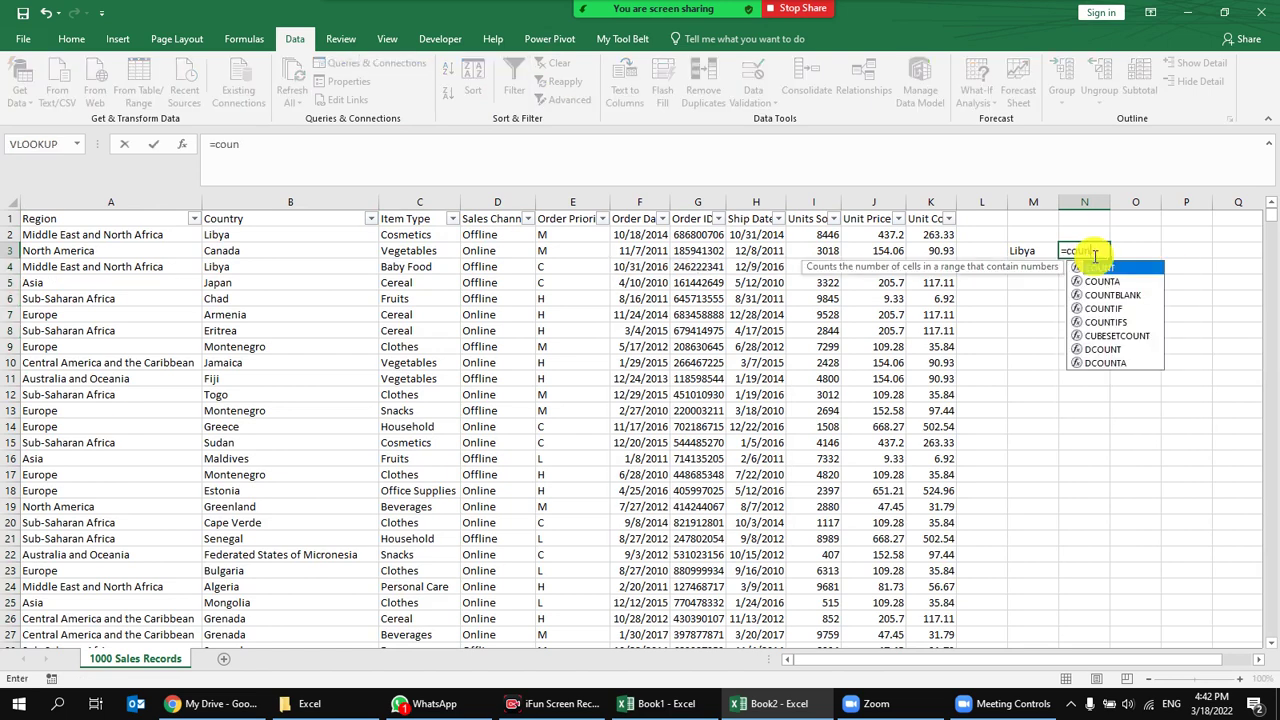
double_click(1112, 308)
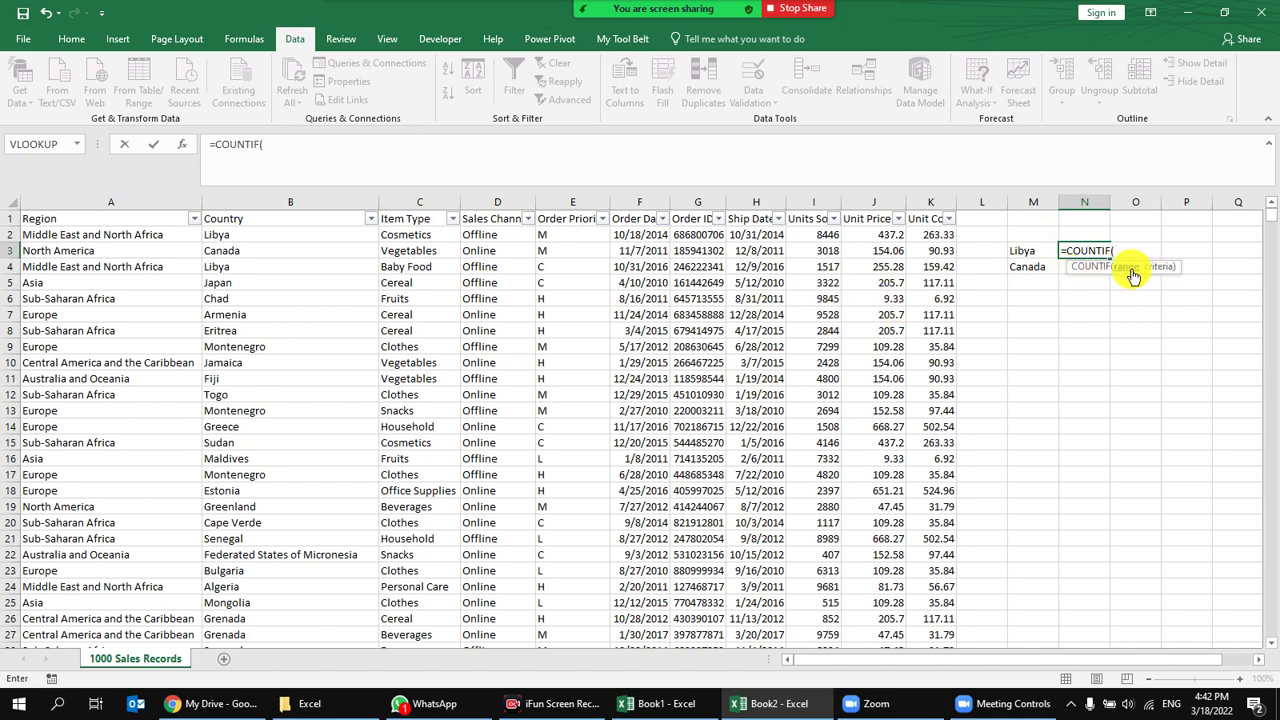
click(288, 202)
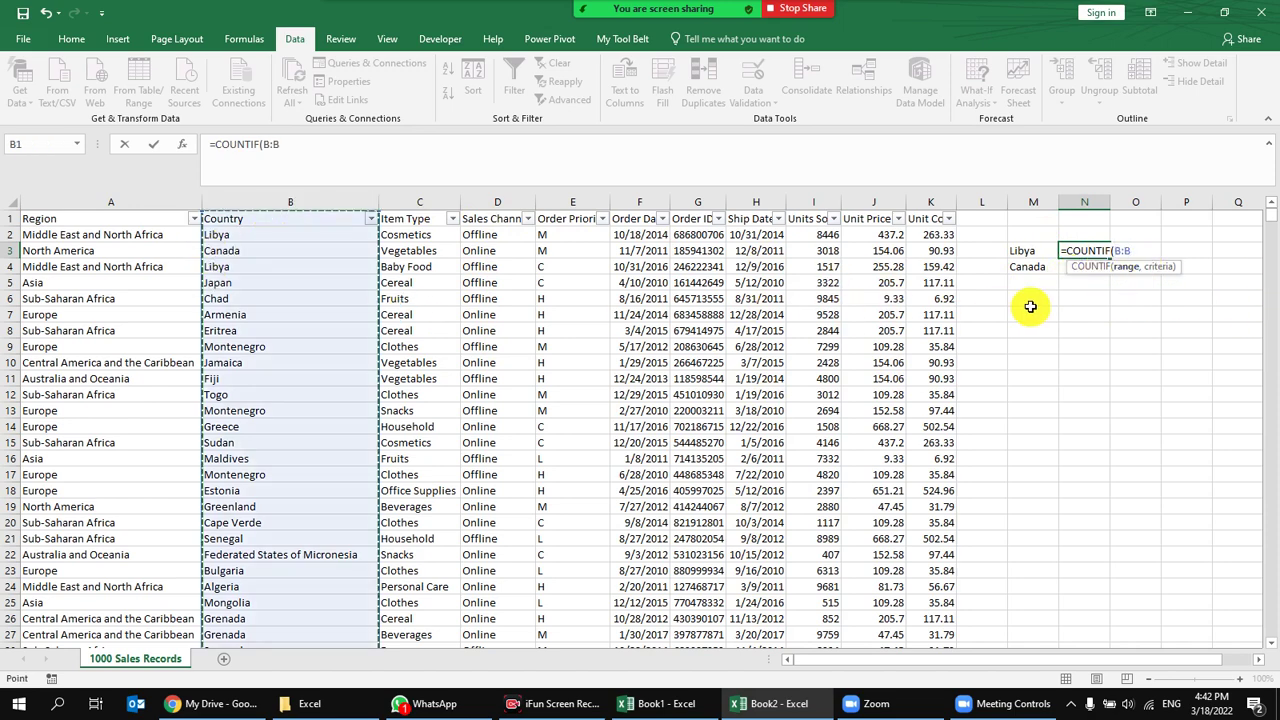
text(,)
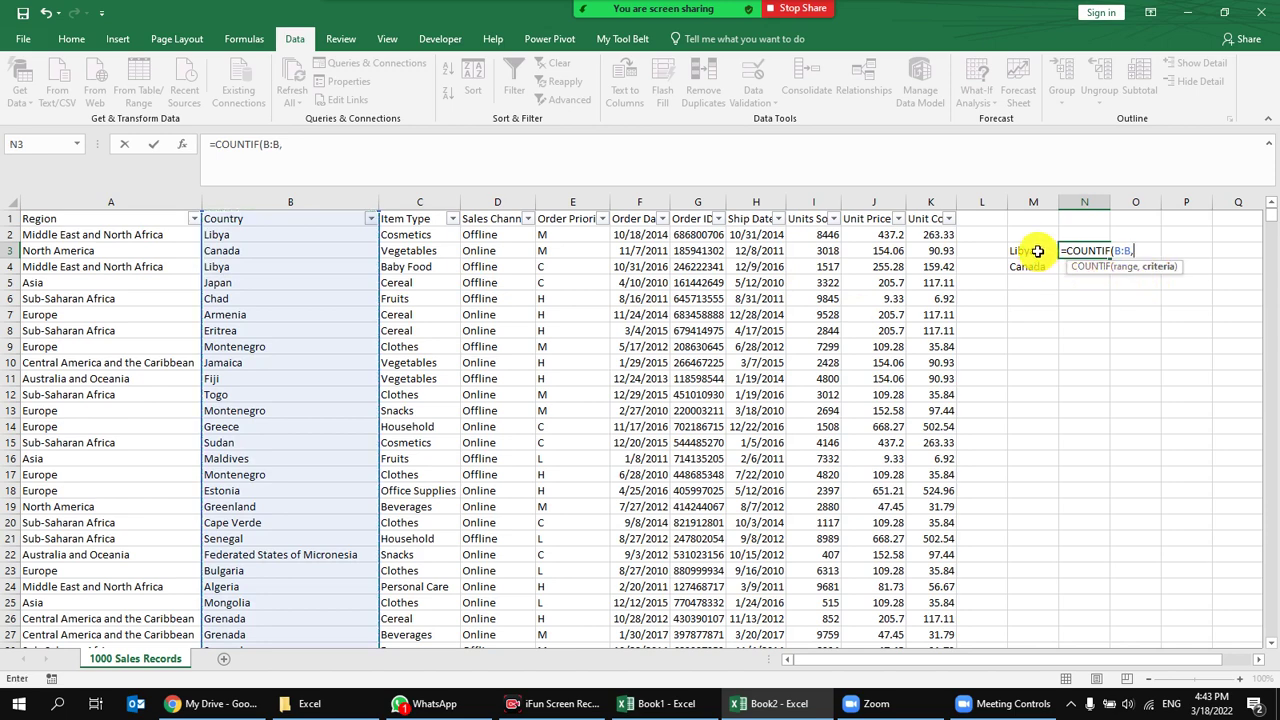
key(Return)
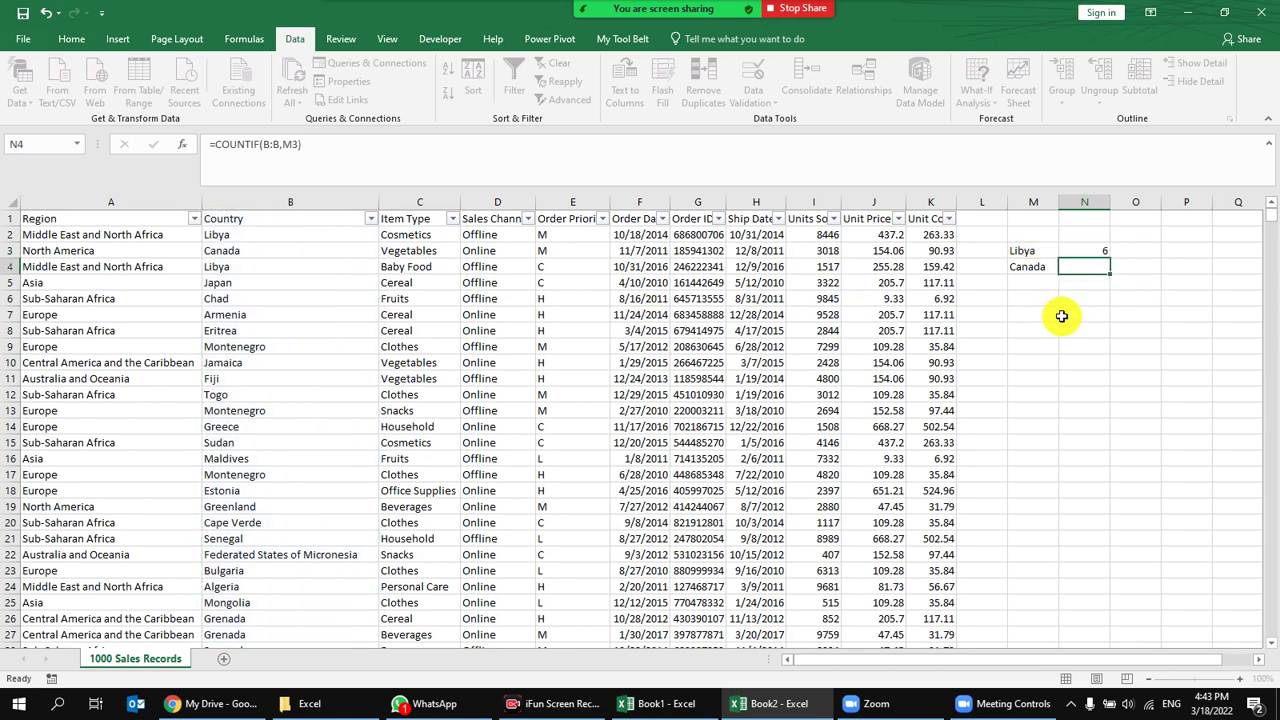
click(1105, 253)
drag(1108, 258, 1106, 272)
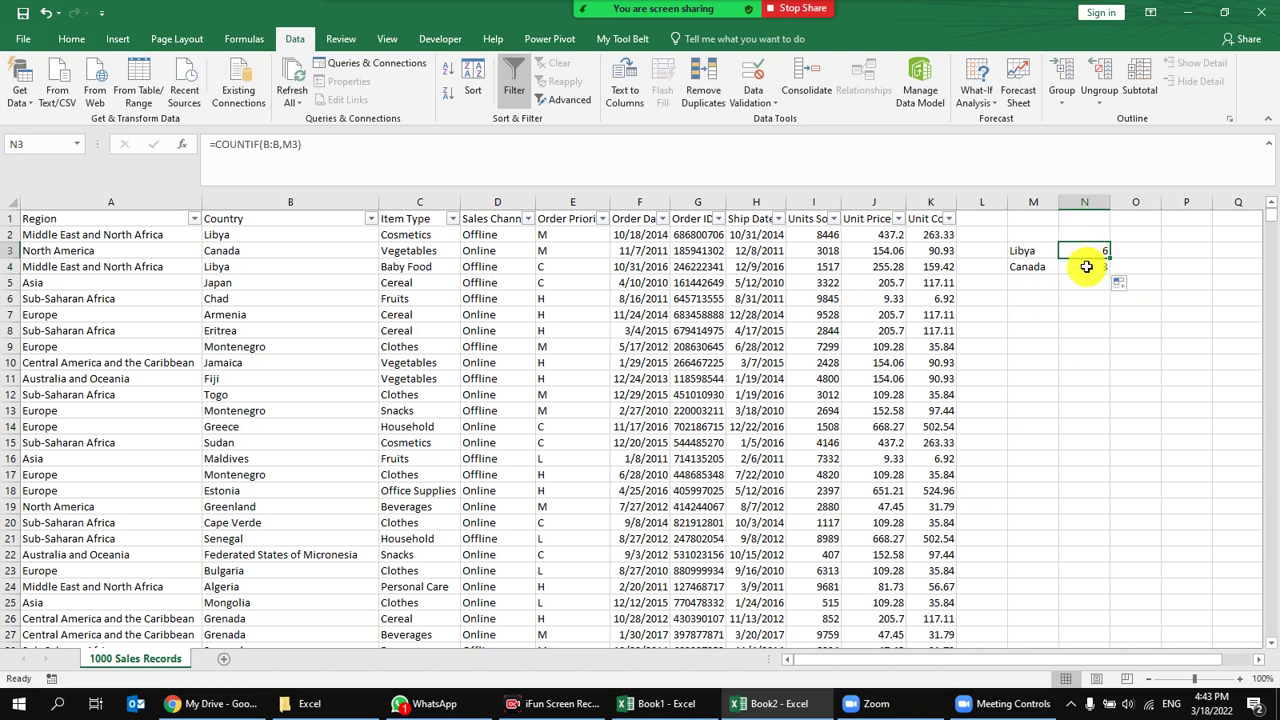
Filter Country to Libya again to verify the count, then show all records.
click(265, 234)
click(370, 218)
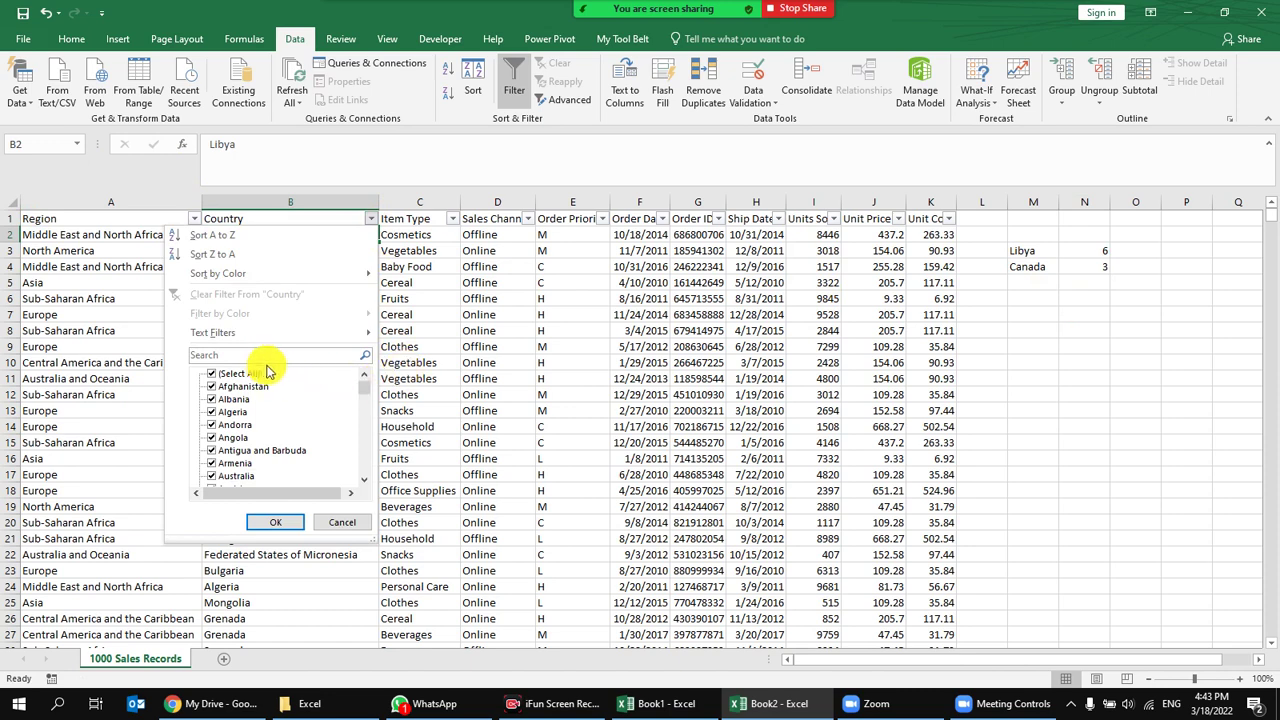
text(lib)
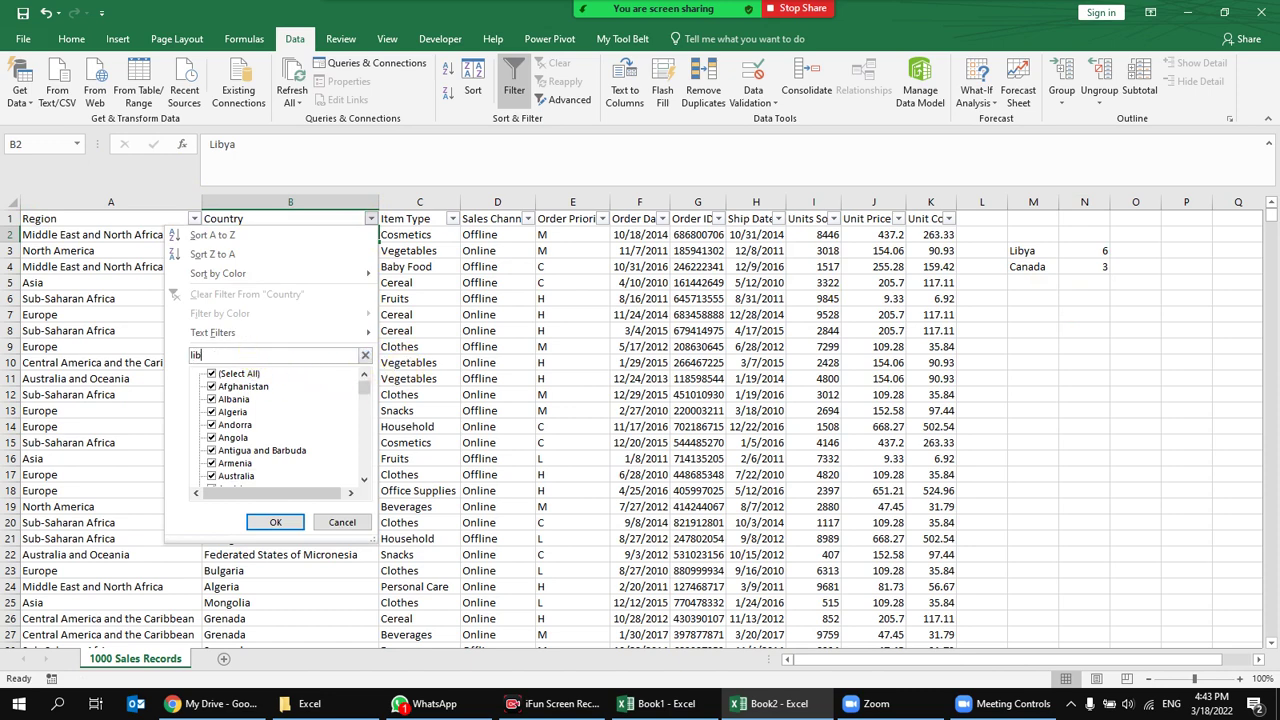
click(211, 399)
click(262, 520)
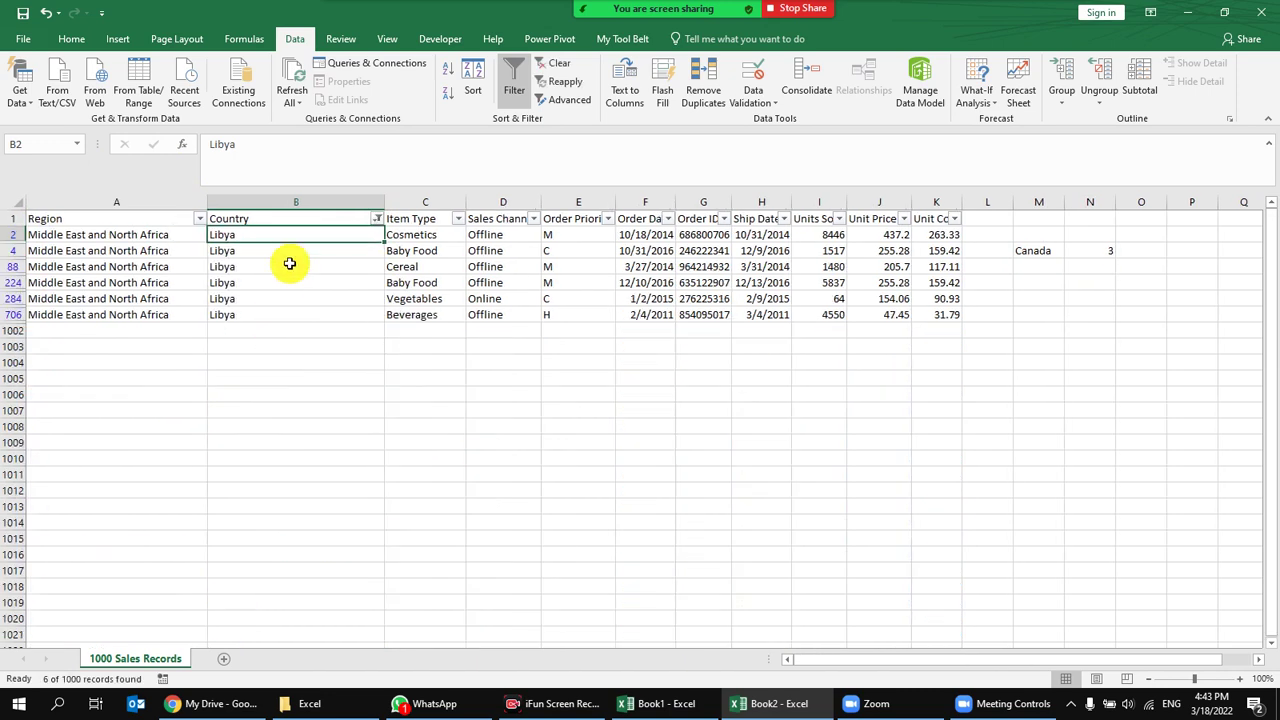
drag(294, 237, 297, 311)
drag(410, 238, 407, 314)
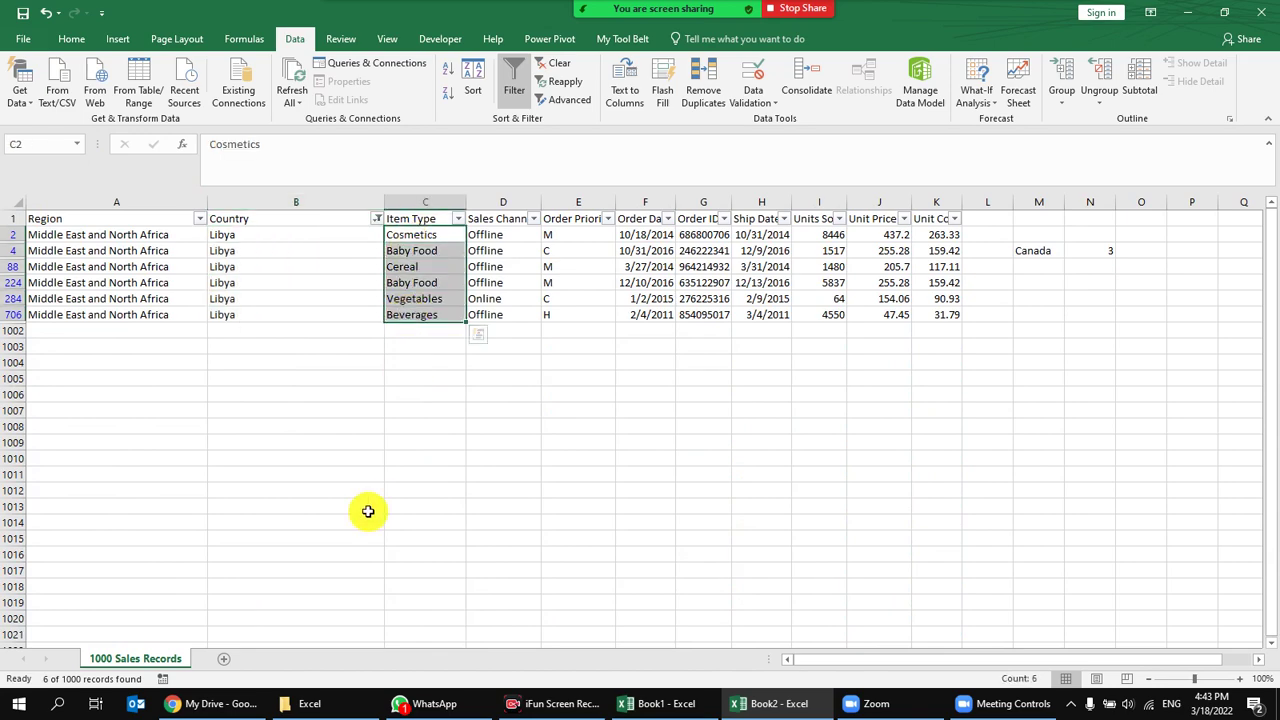
click(556, 62)
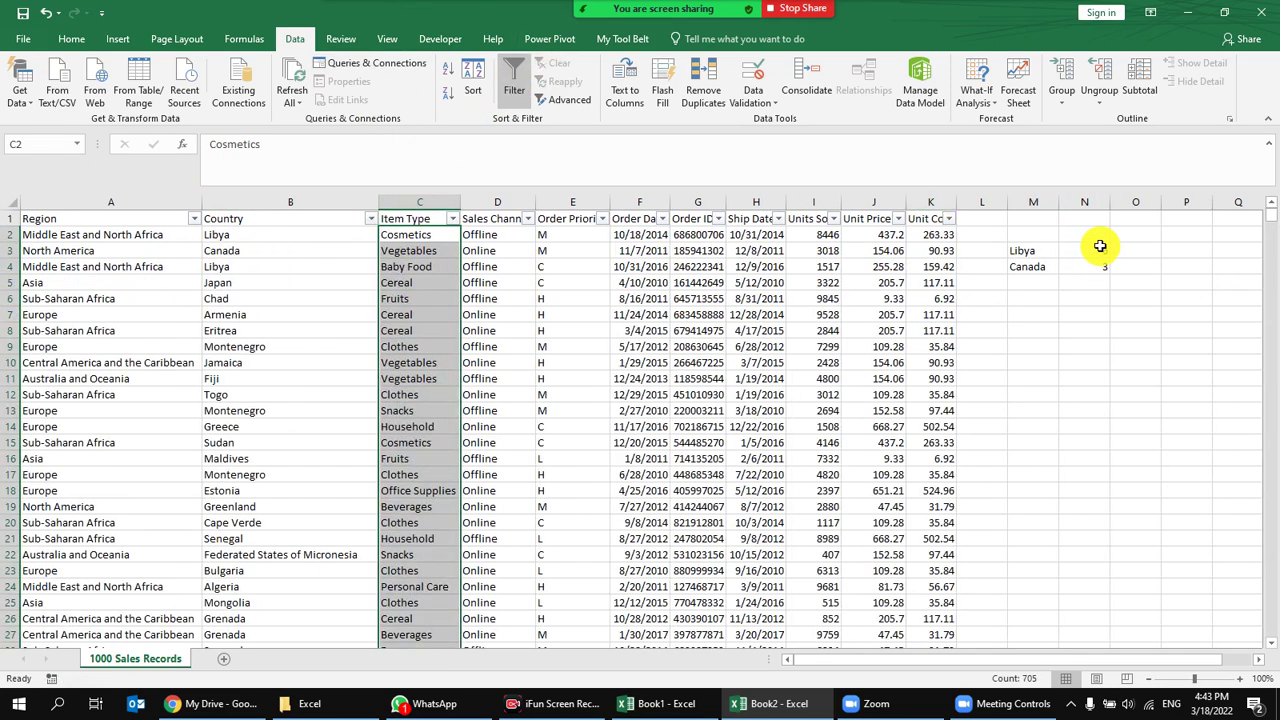
Copy Chad from B6 into M5 and fill the count formula down to its row.
click(1098, 251)
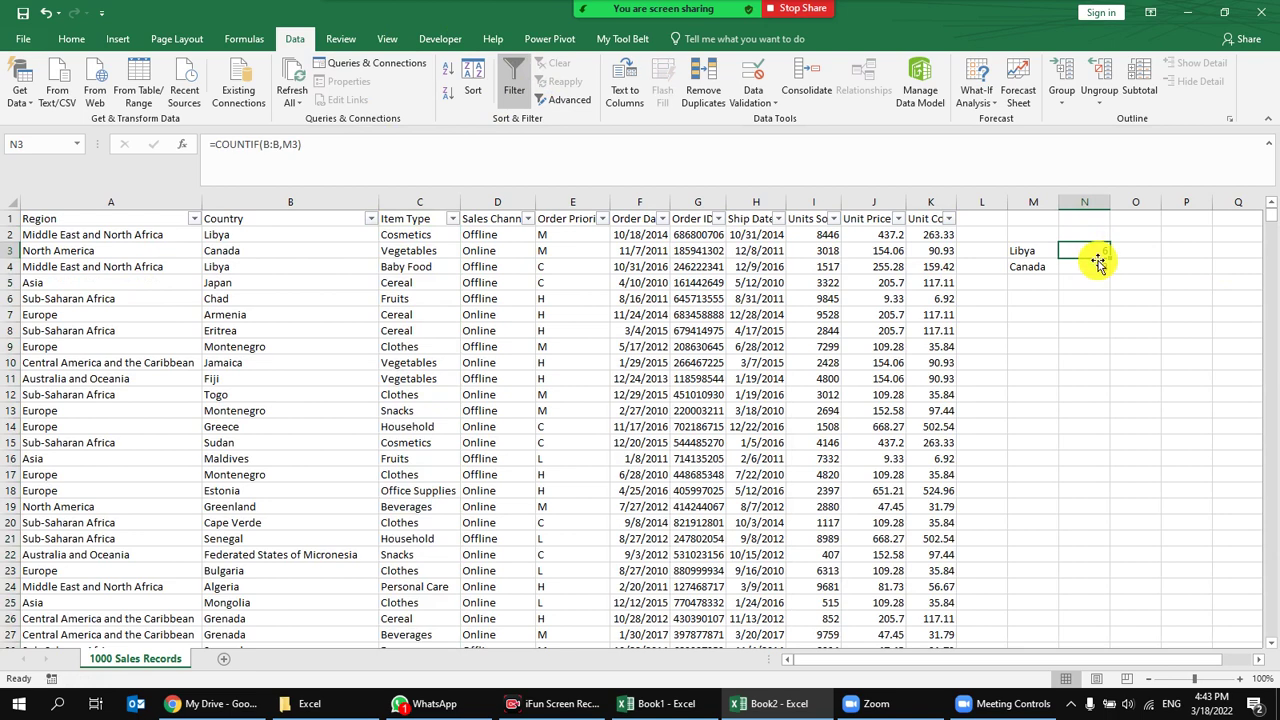
double_click(271, 296)
right_click(225, 298)
key(Escape)
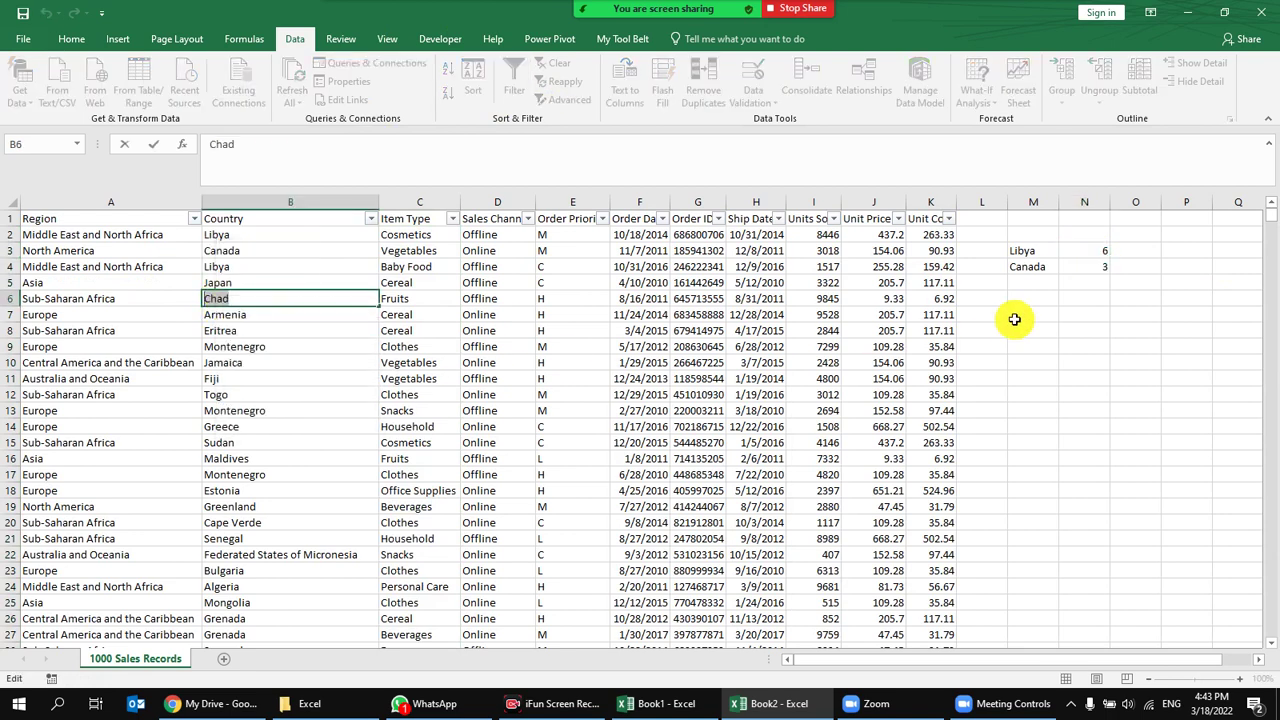
right_click(1048, 282)
click(1082, 342)
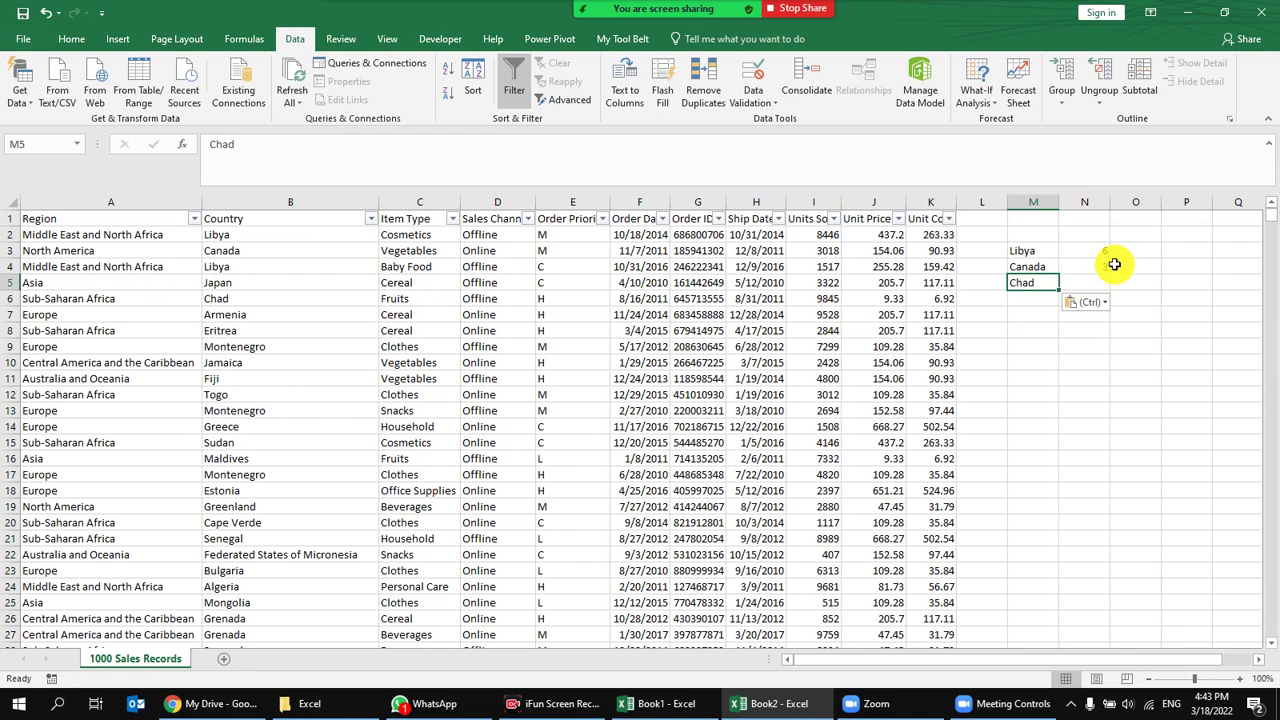
click(1109, 270)
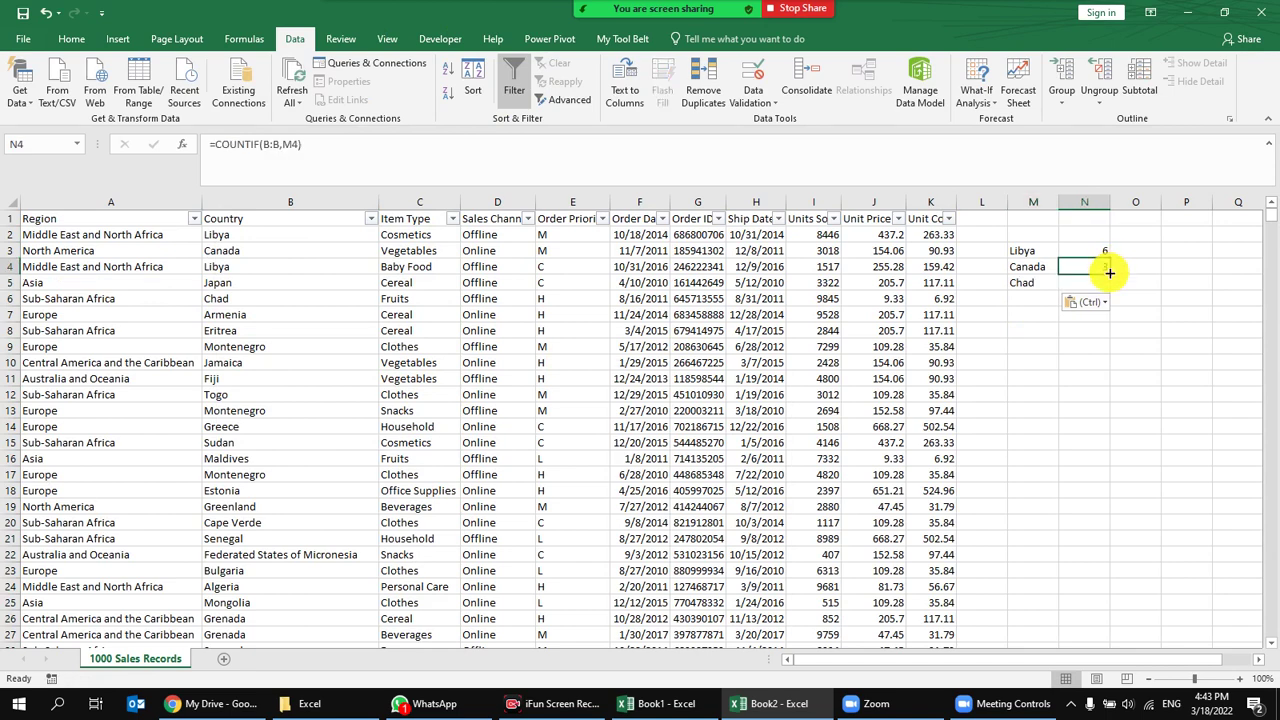
double_click(1109, 272)
click(1088, 330)
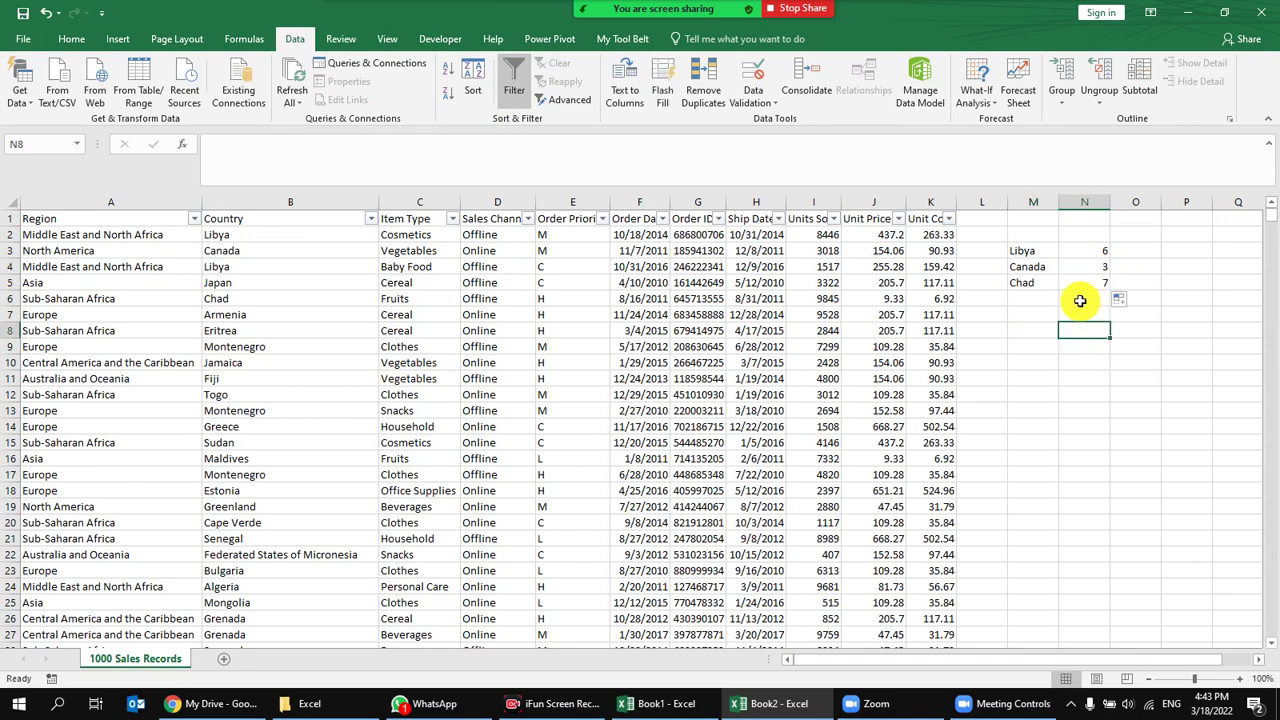
Filter Country to Chad to confirm its 7 records, then clear the filter.
click(329, 284)
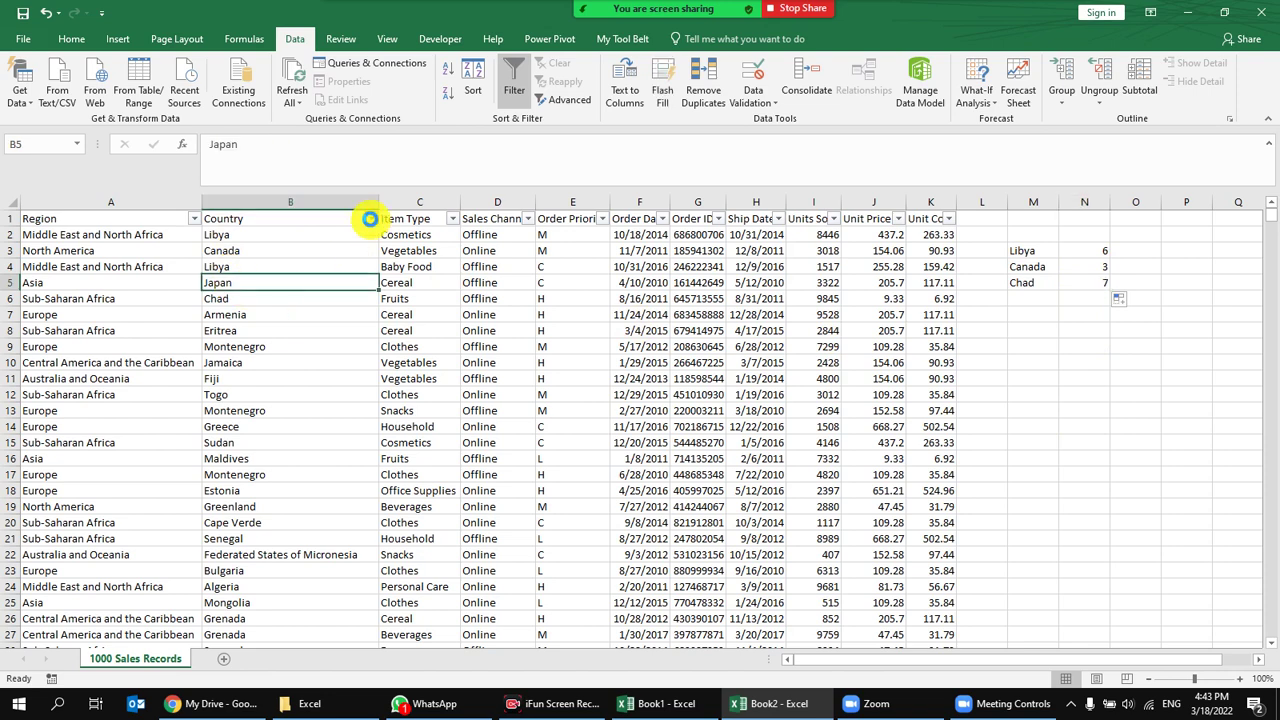
click(371, 218)
click(331, 352)
text(chad)
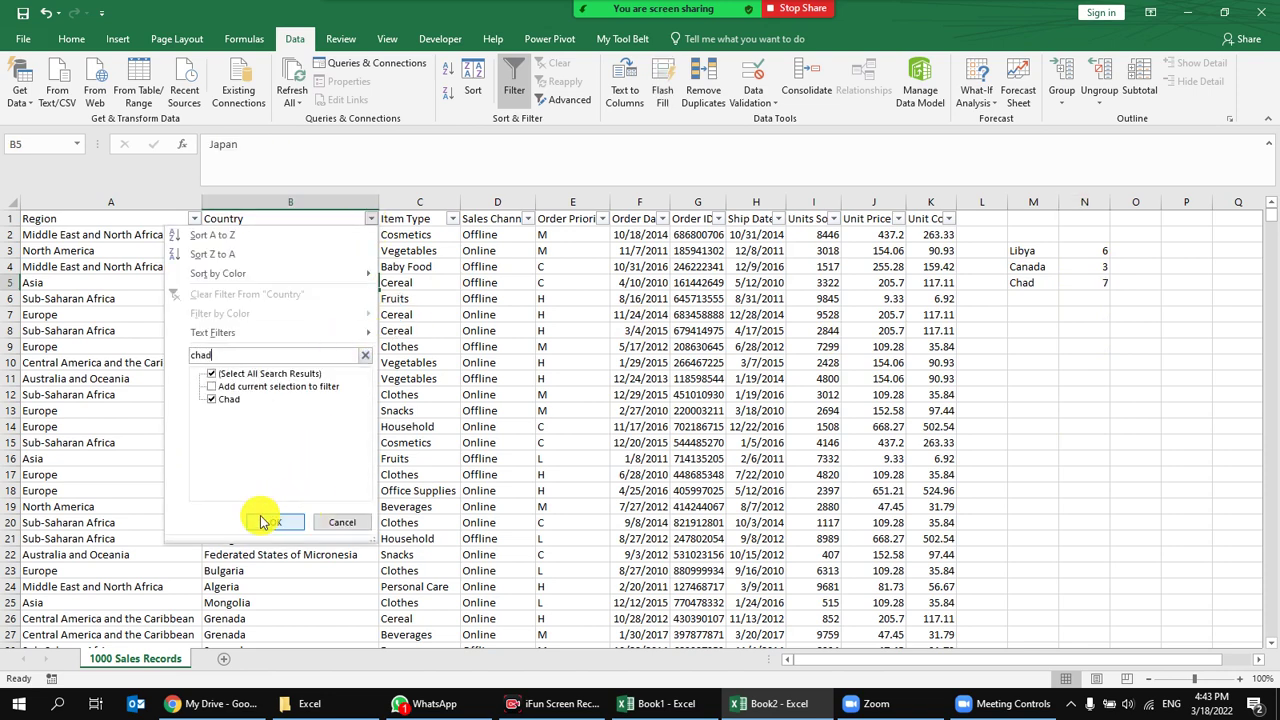
click(264, 519)
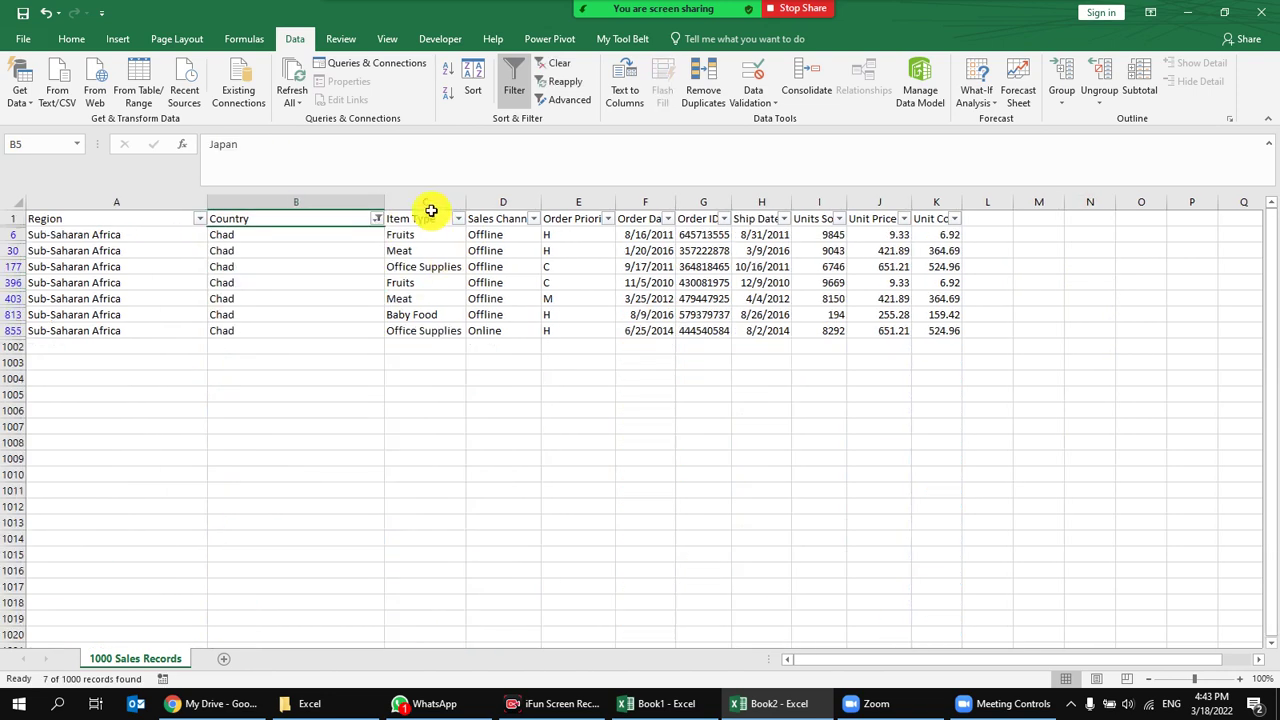
drag(288, 234, 285, 442)
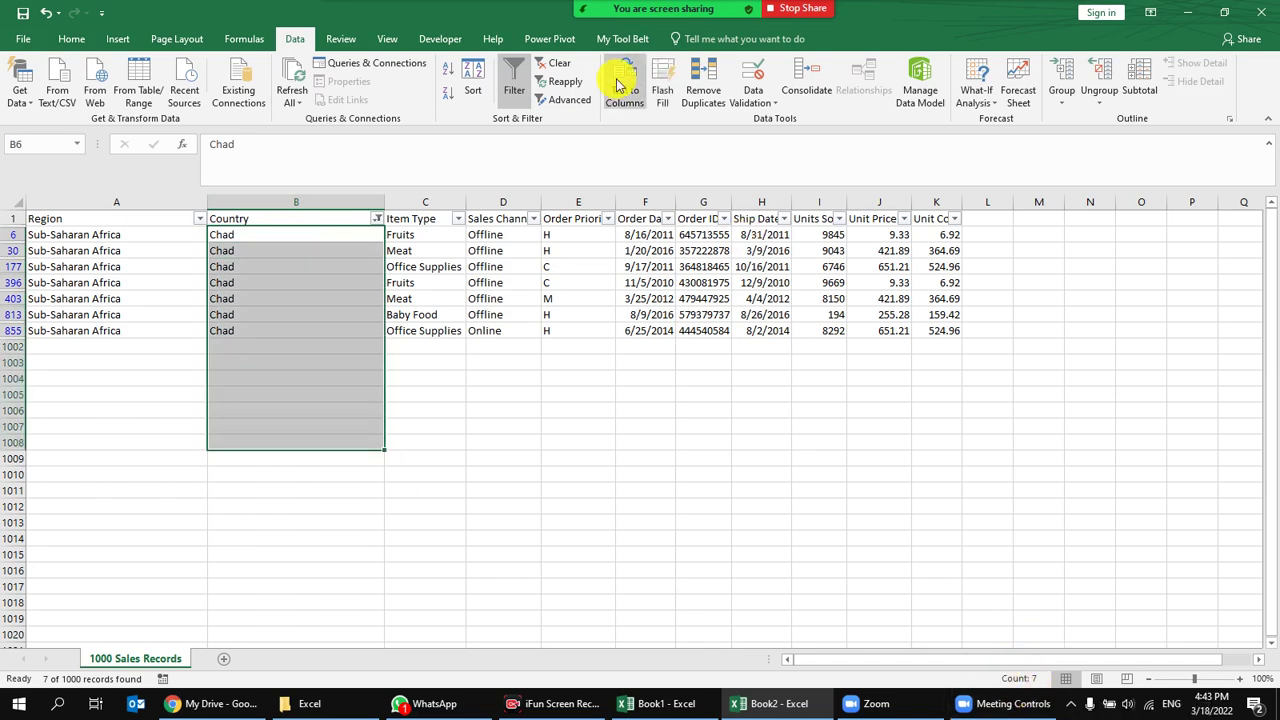
click(568, 63)
click(1065, 330)
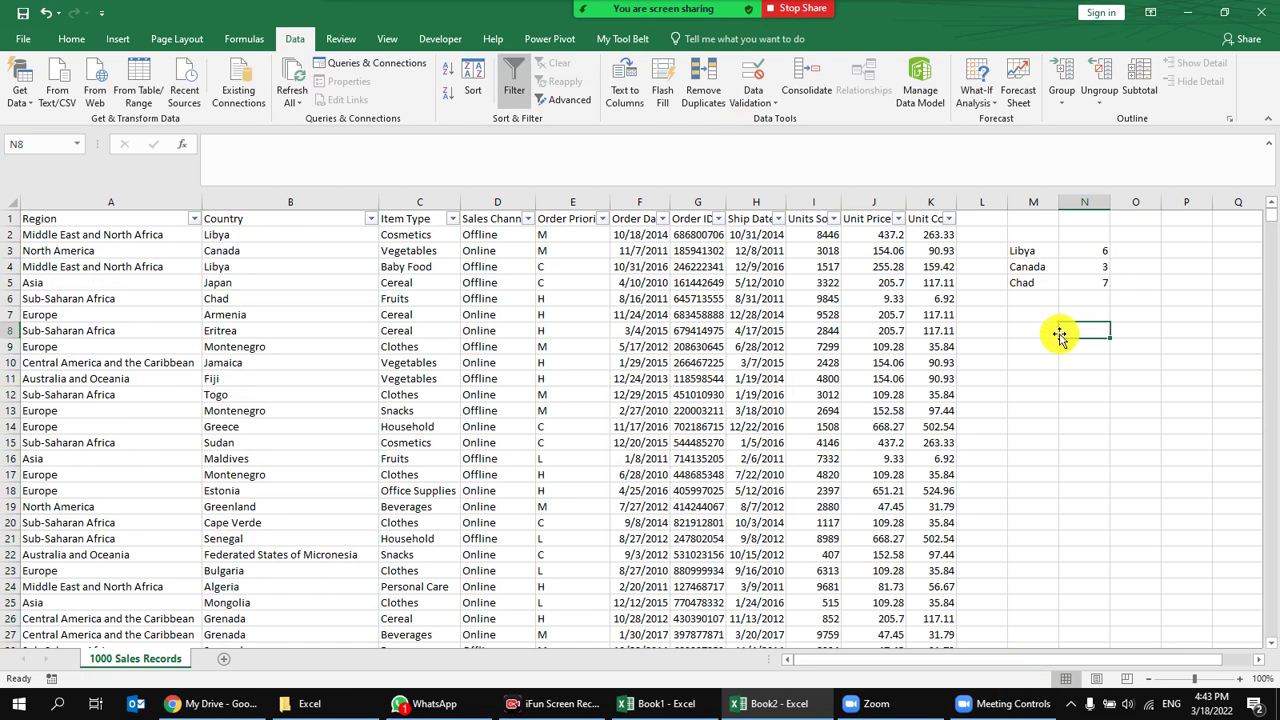
Enter the heading Count IF in cell N2.
click(1088, 236)
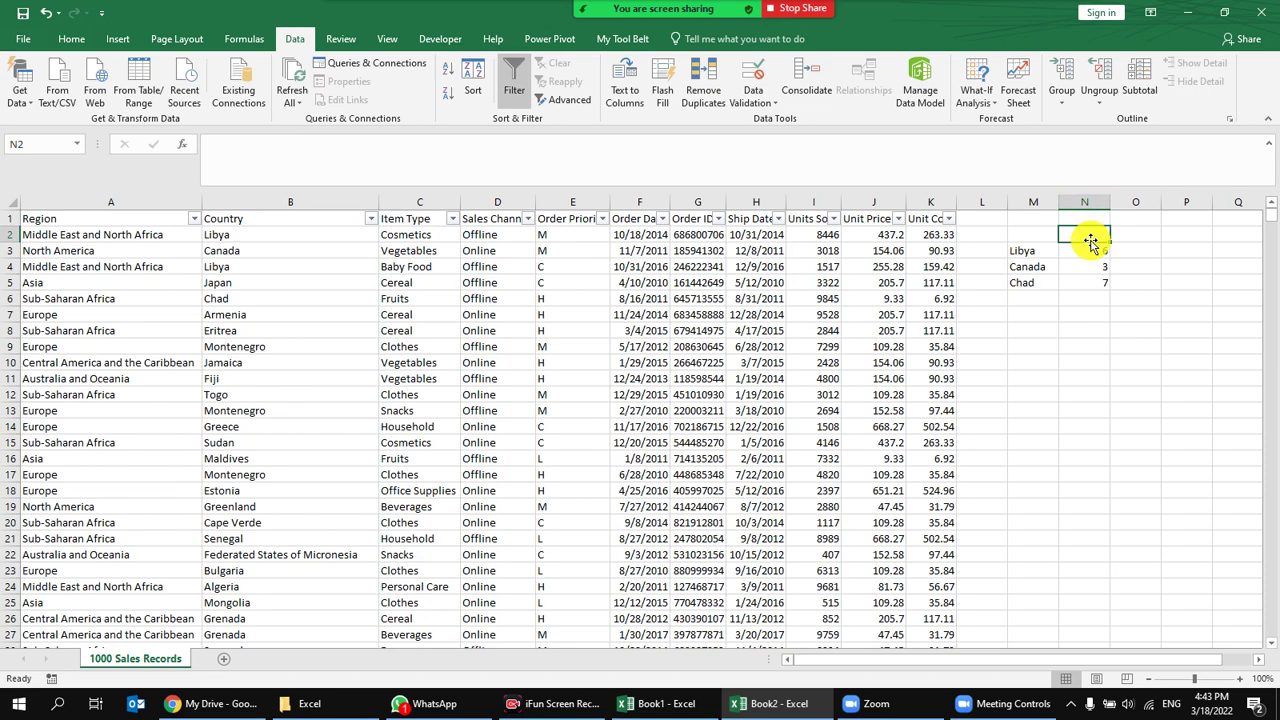
text(Count IF)
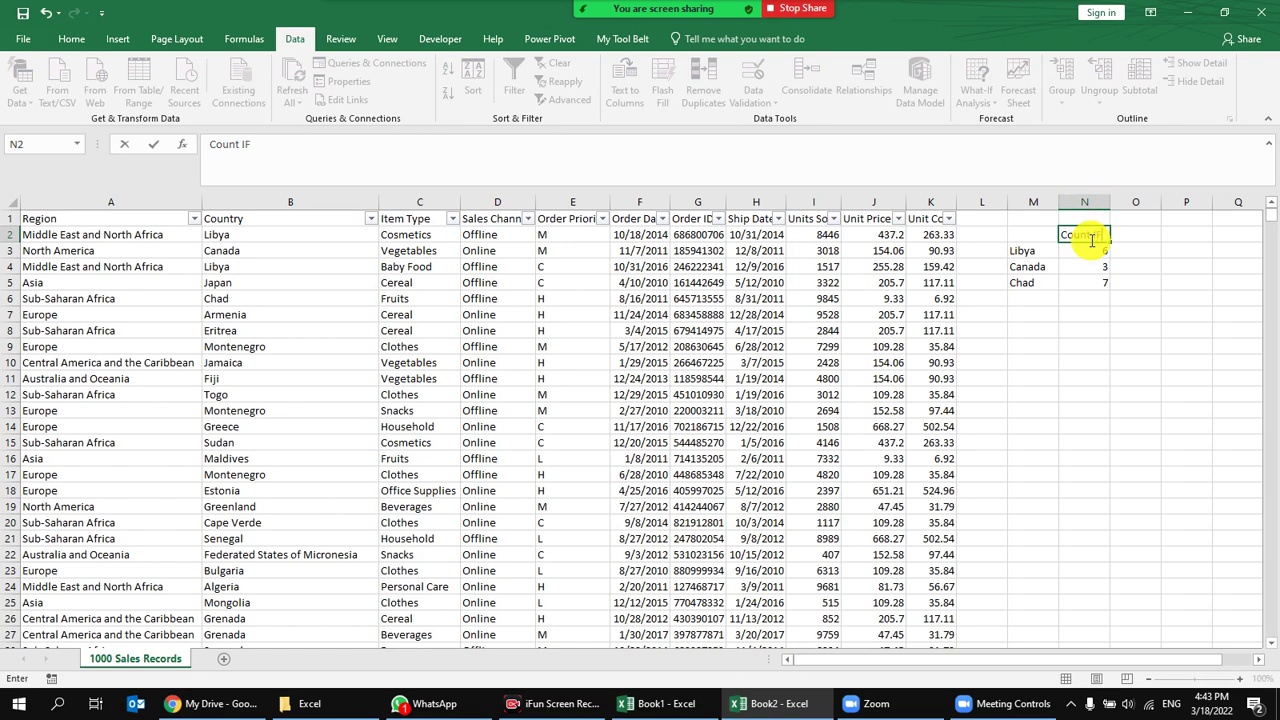
key(Return)
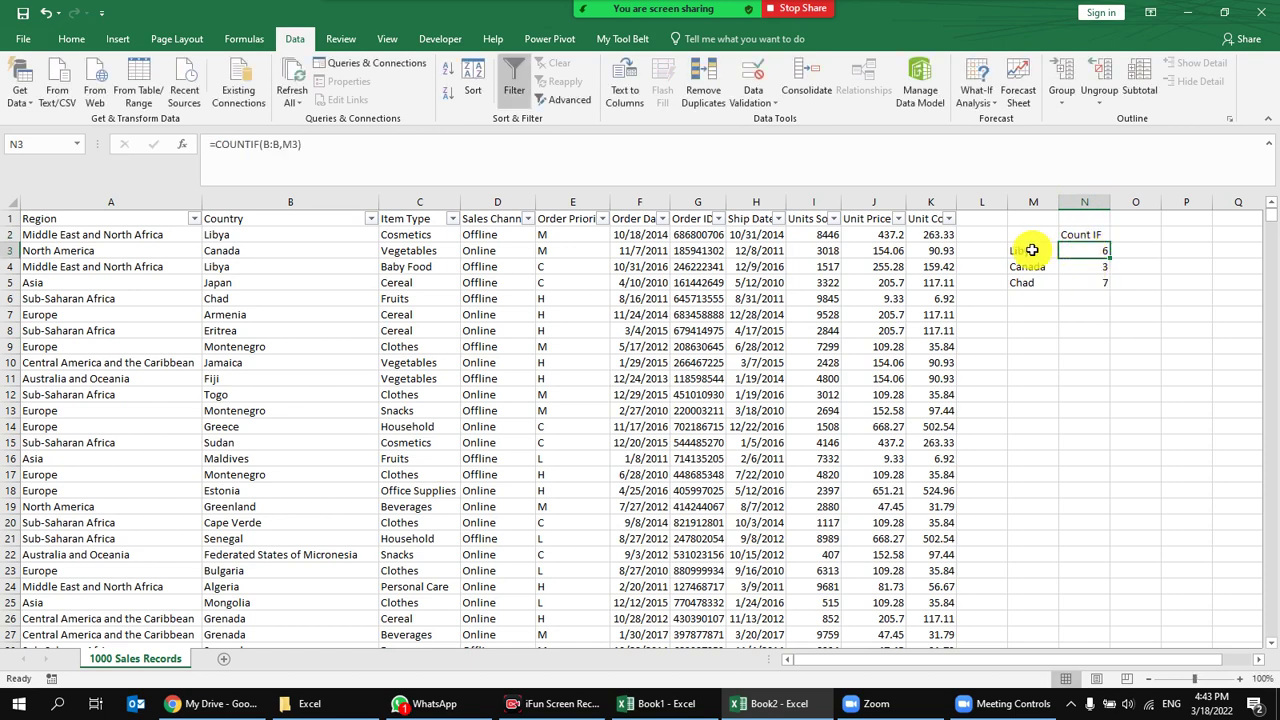
Review the Libya, Canada and Chad counts, then select sample Units Sold and Unit Price values.
click(1032, 248)
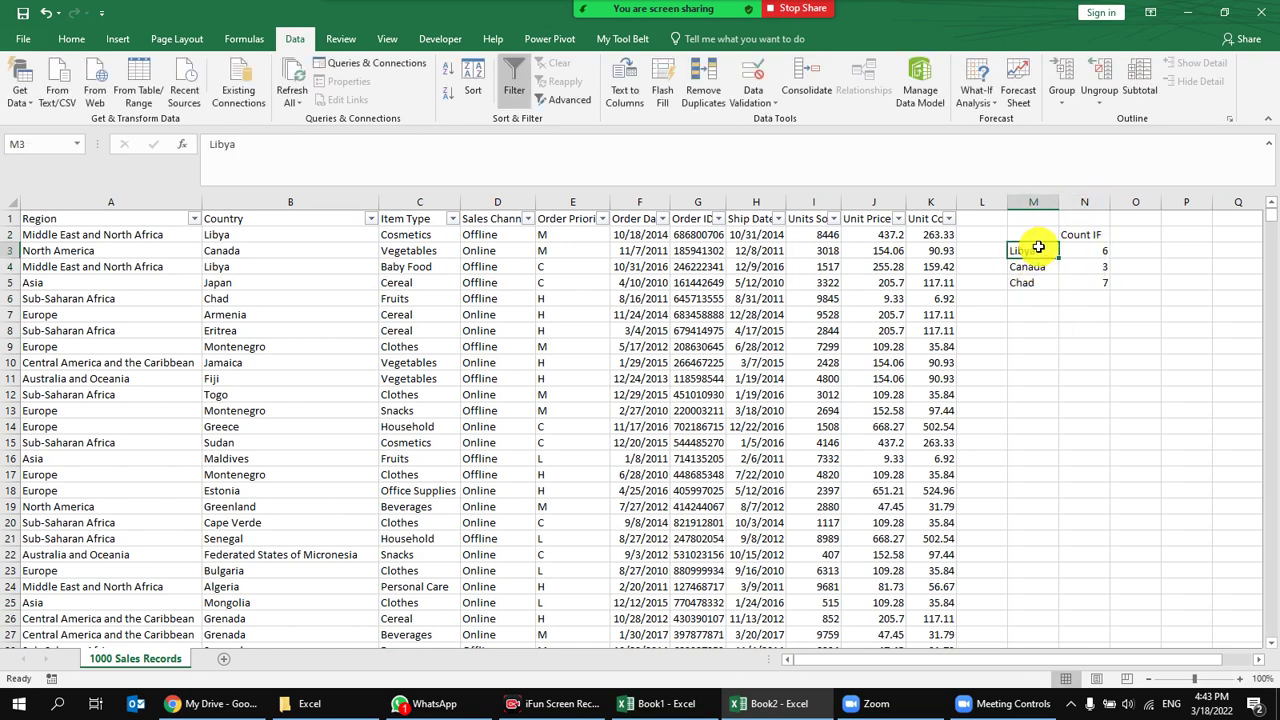
click(1035, 266)
click(1088, 284)
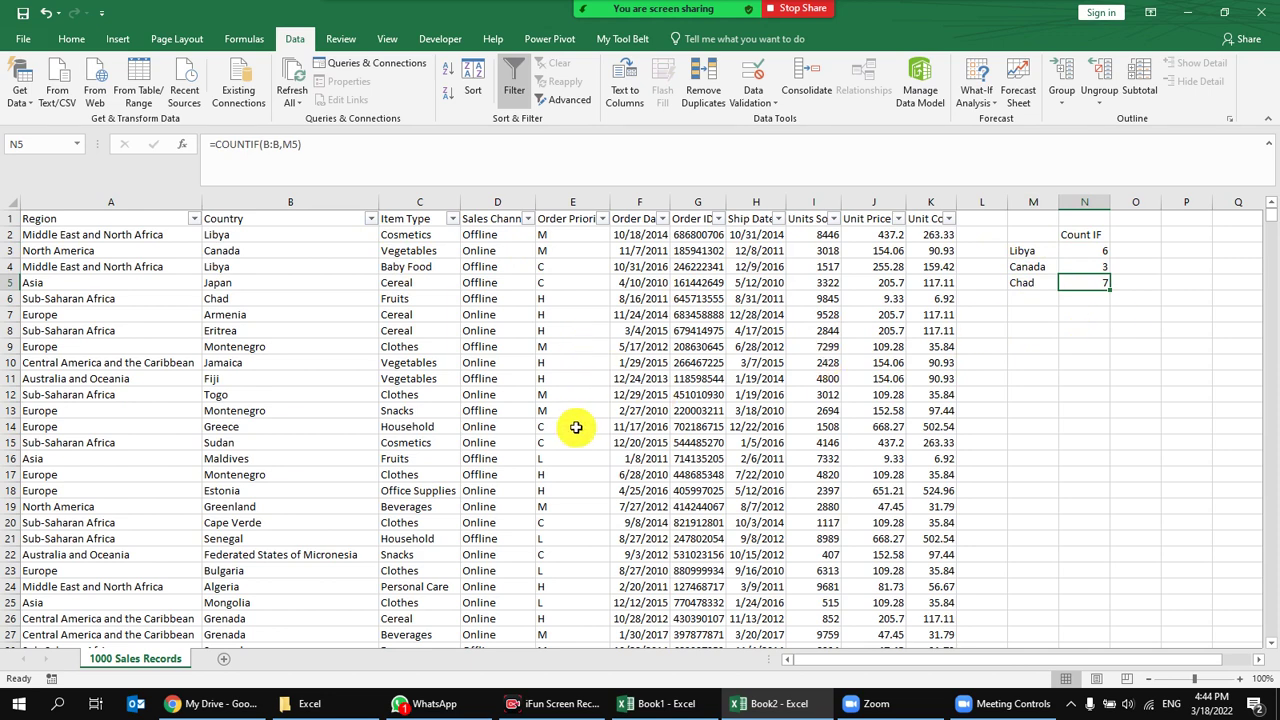
drag(831, 231, 823, 371)
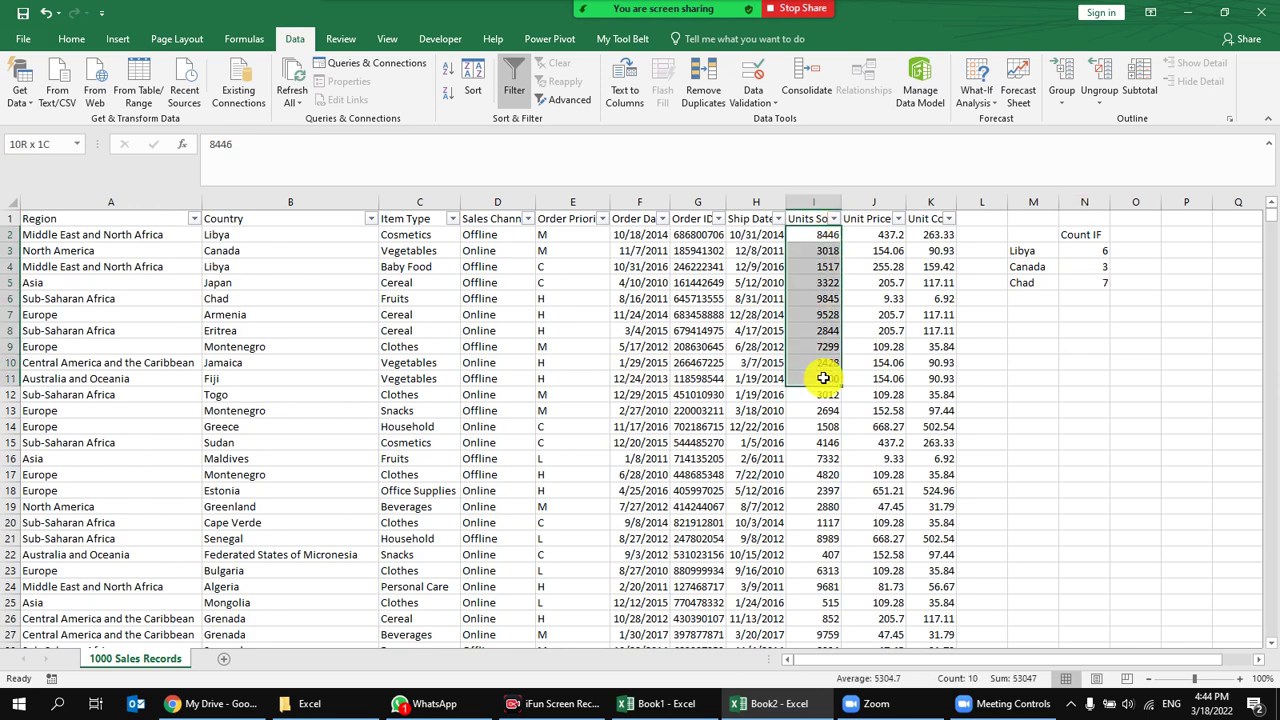
drag(883, 233, 874, 355)
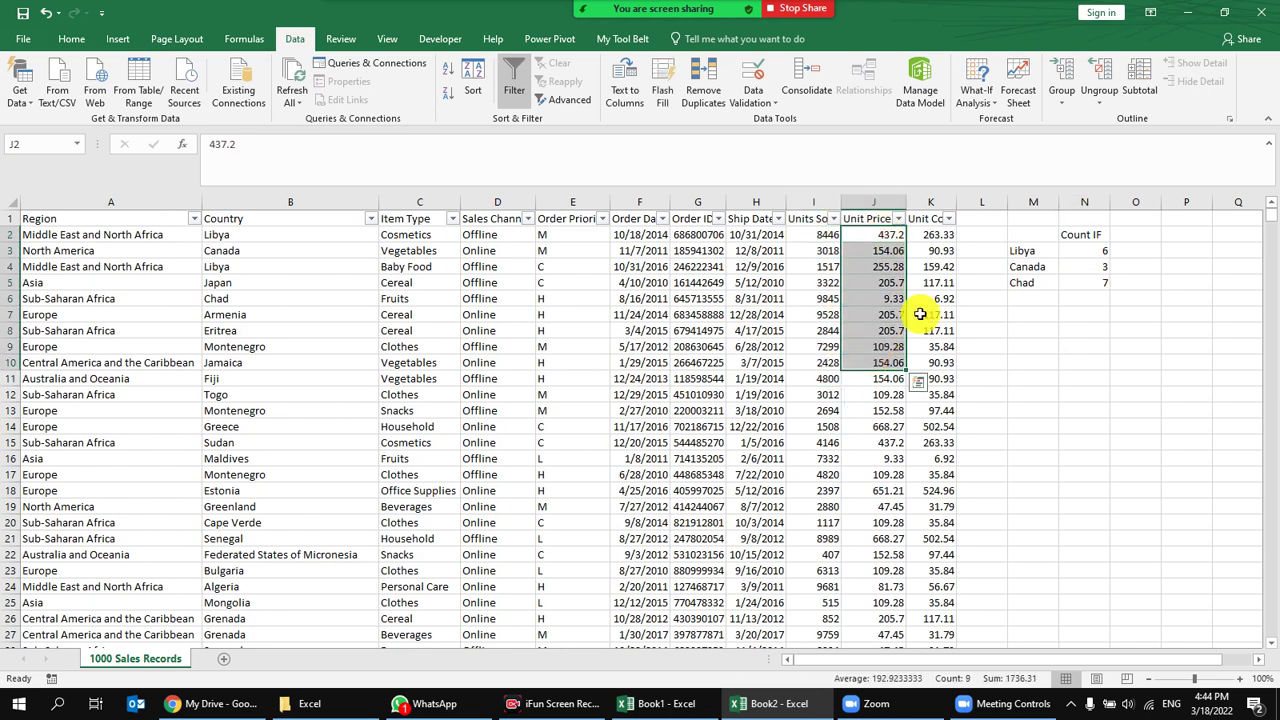
click(1136, 236)
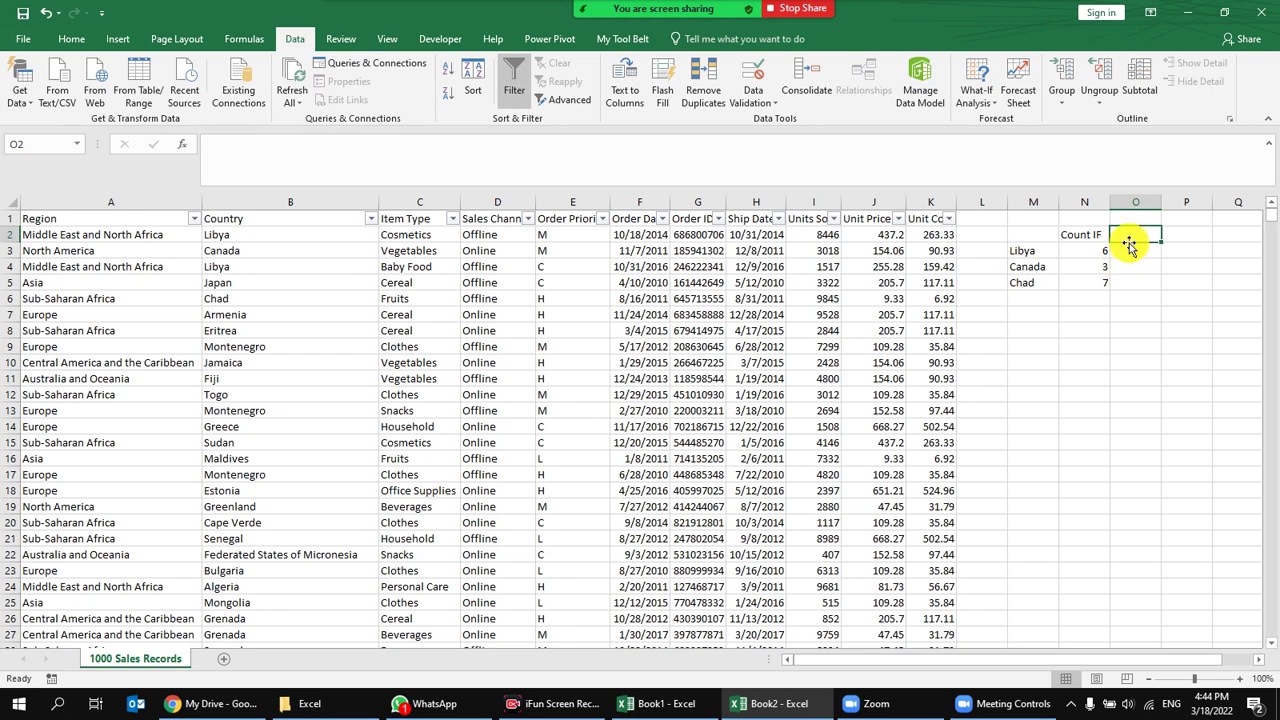
Add the Sum If heading in O2, then start =SUMIF(B:B,M3 in O3 and cancel it.
text(Sum If)
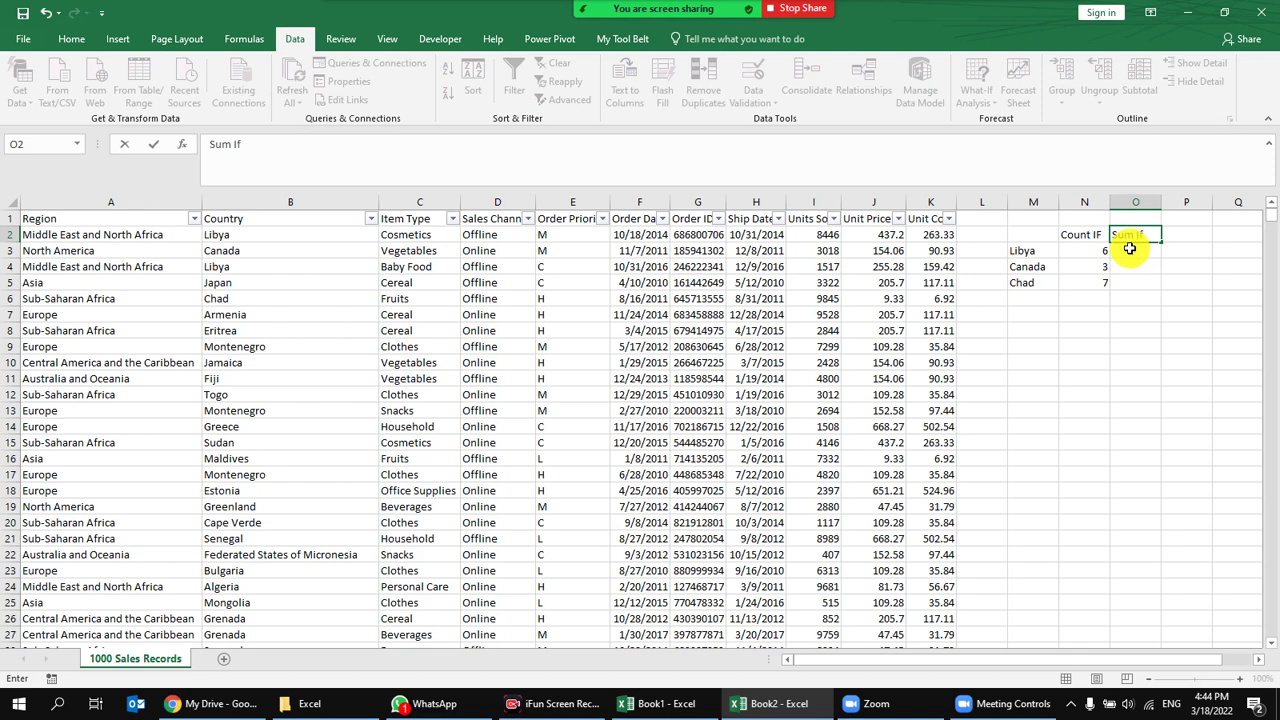
click(1129, 248)
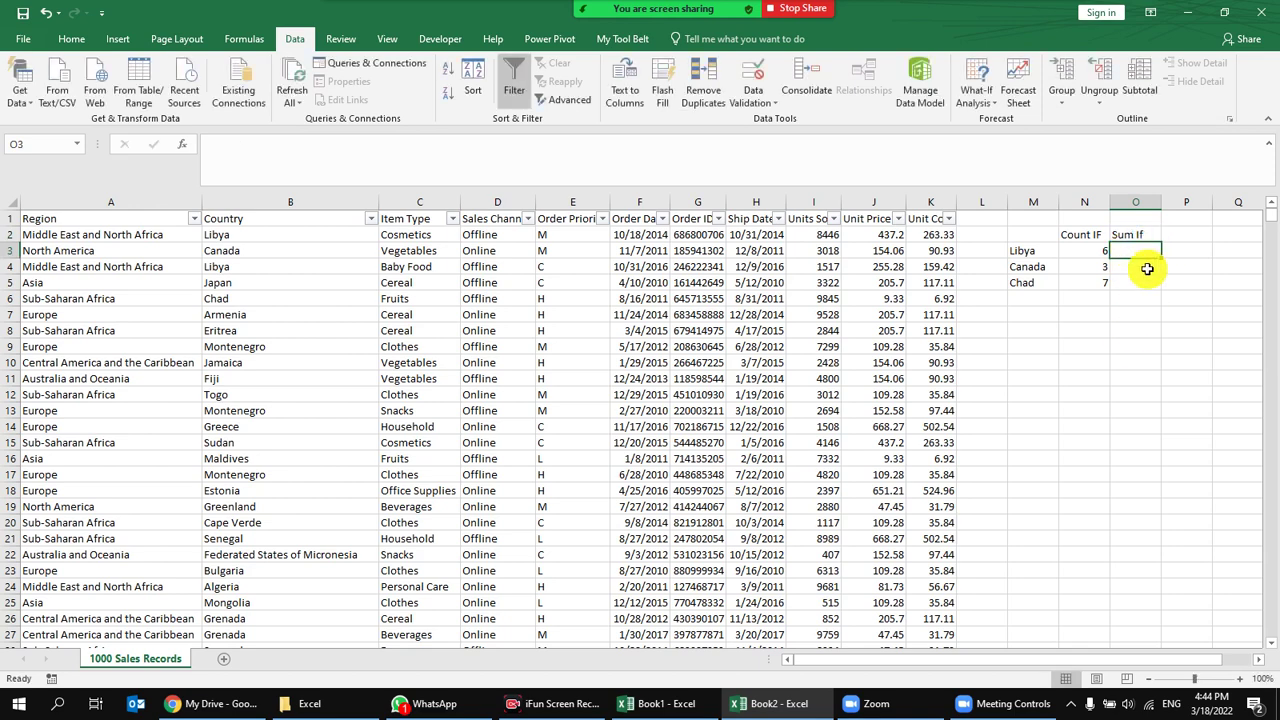
text(=sumig)
key(BackSpace)
text(f)
key(Tab)
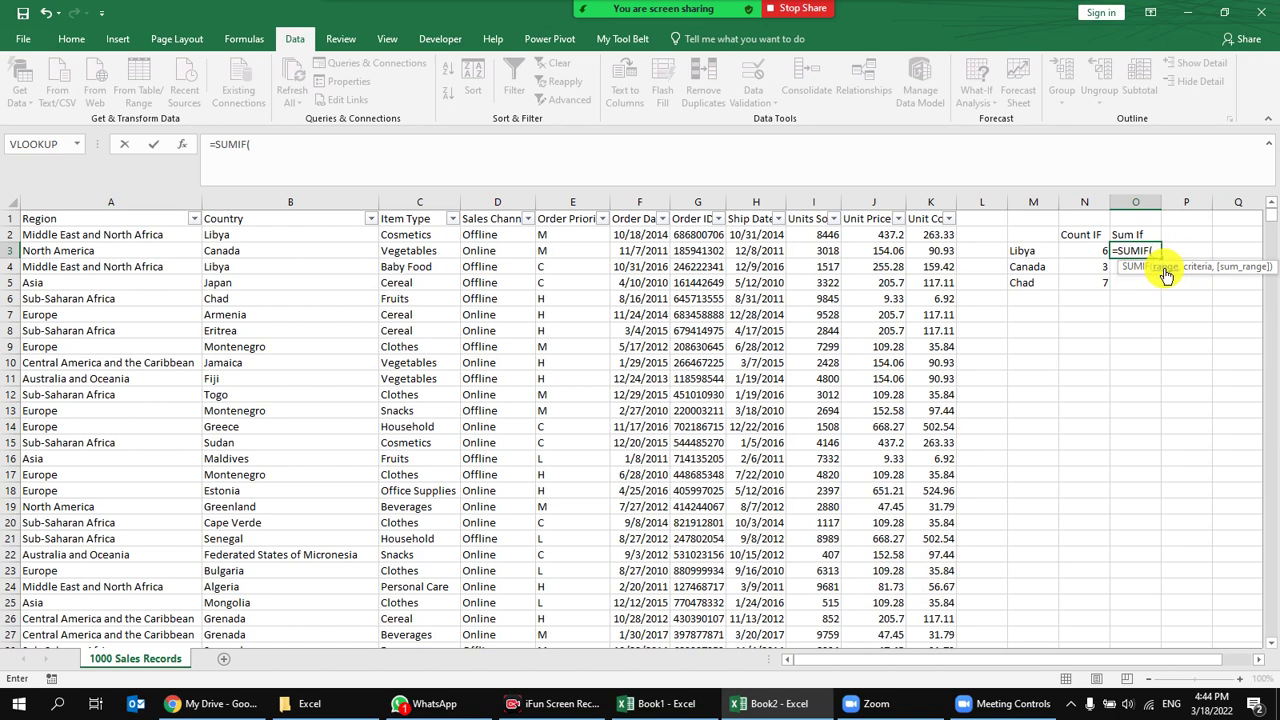
click(318, 202)
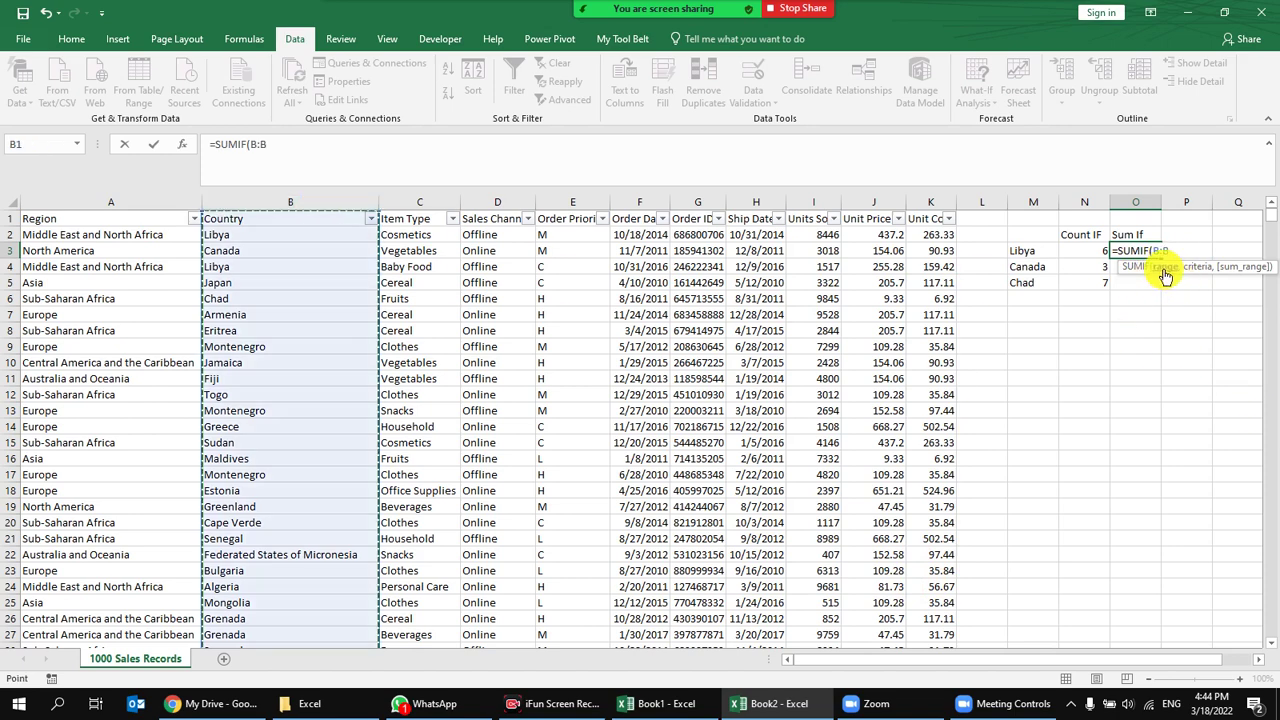
text(,)
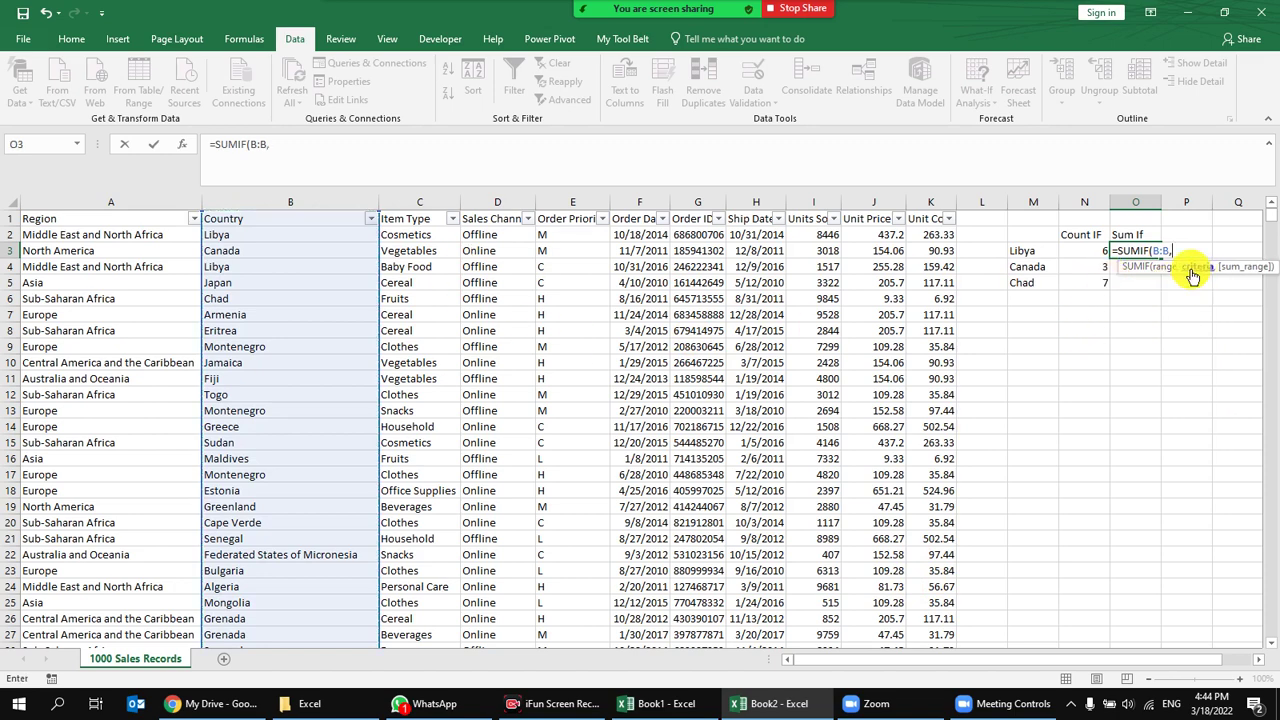
click(1036, 251)
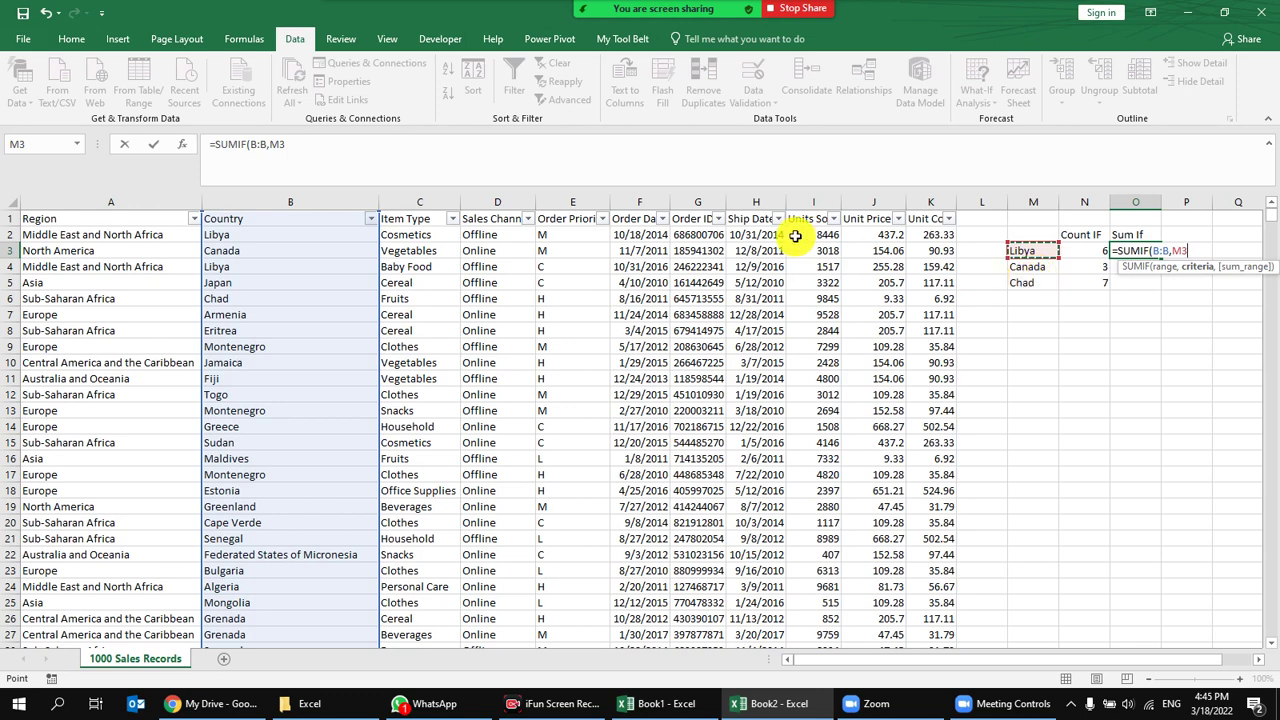
key(Escape)
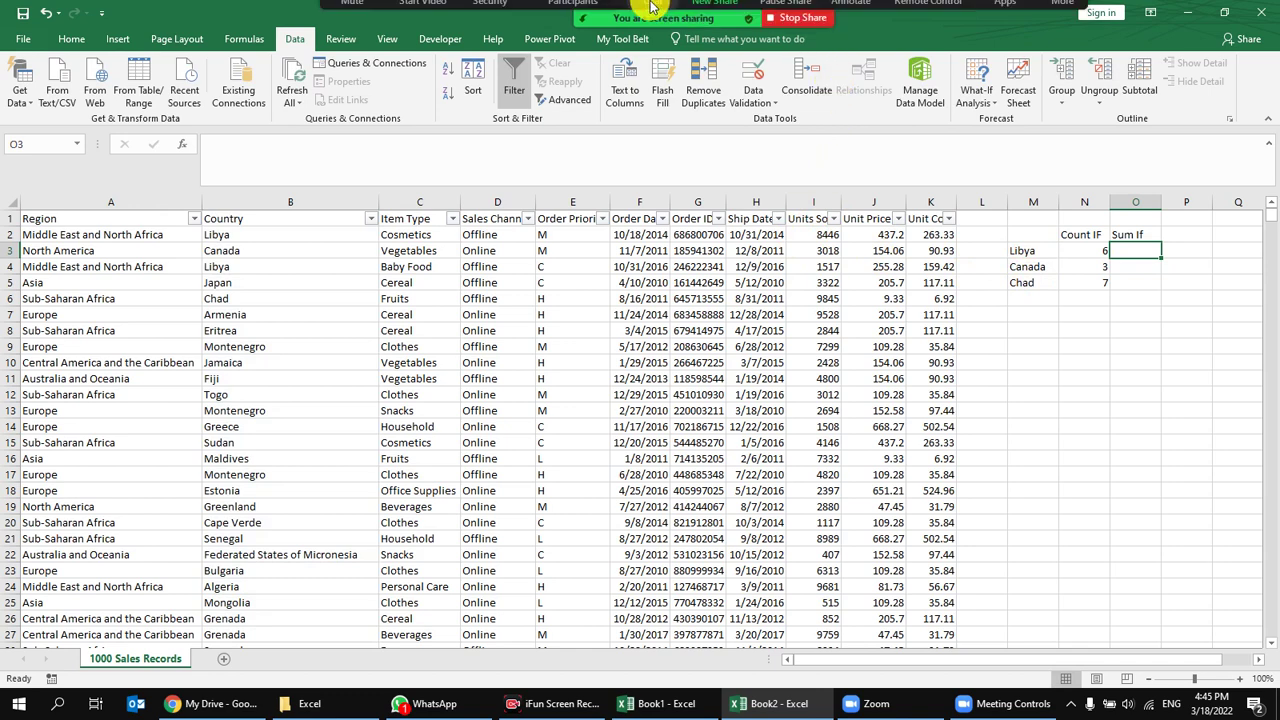
Mute the meeting participants, dismiss the mute-all confirmation, and close Zoom's participants list.
click(572, 14)
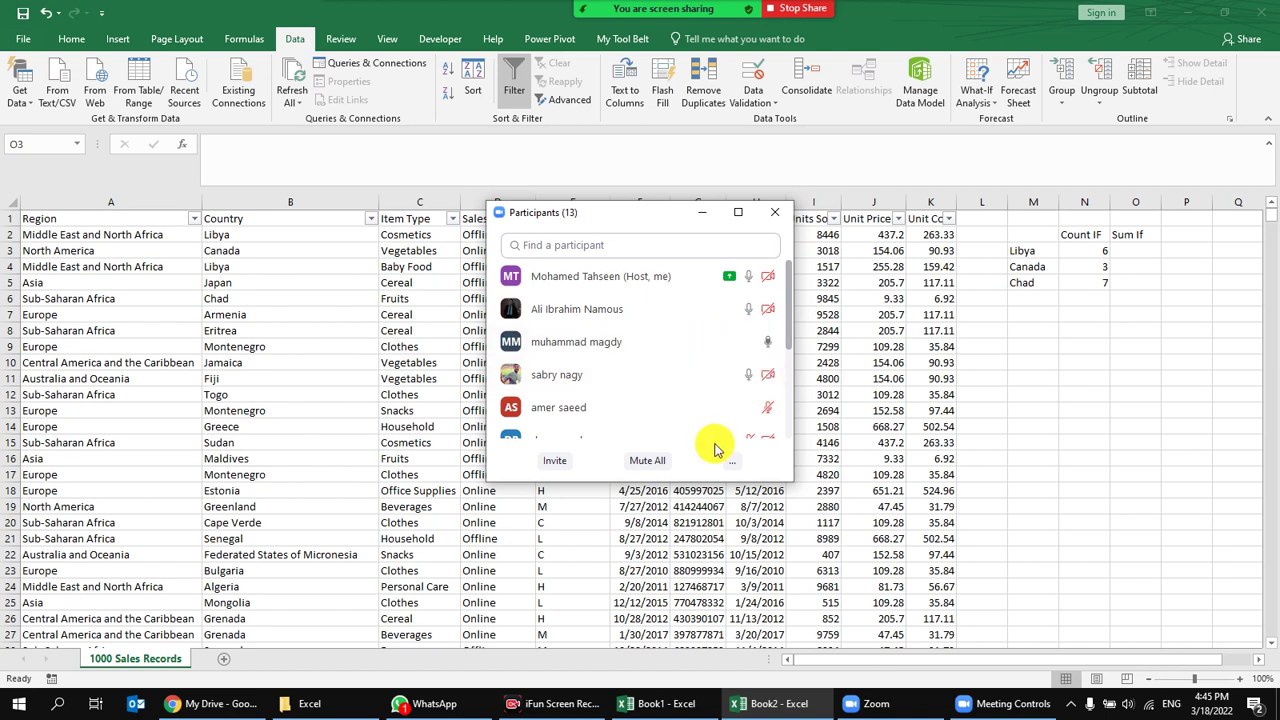
mouse_move(716, 308)
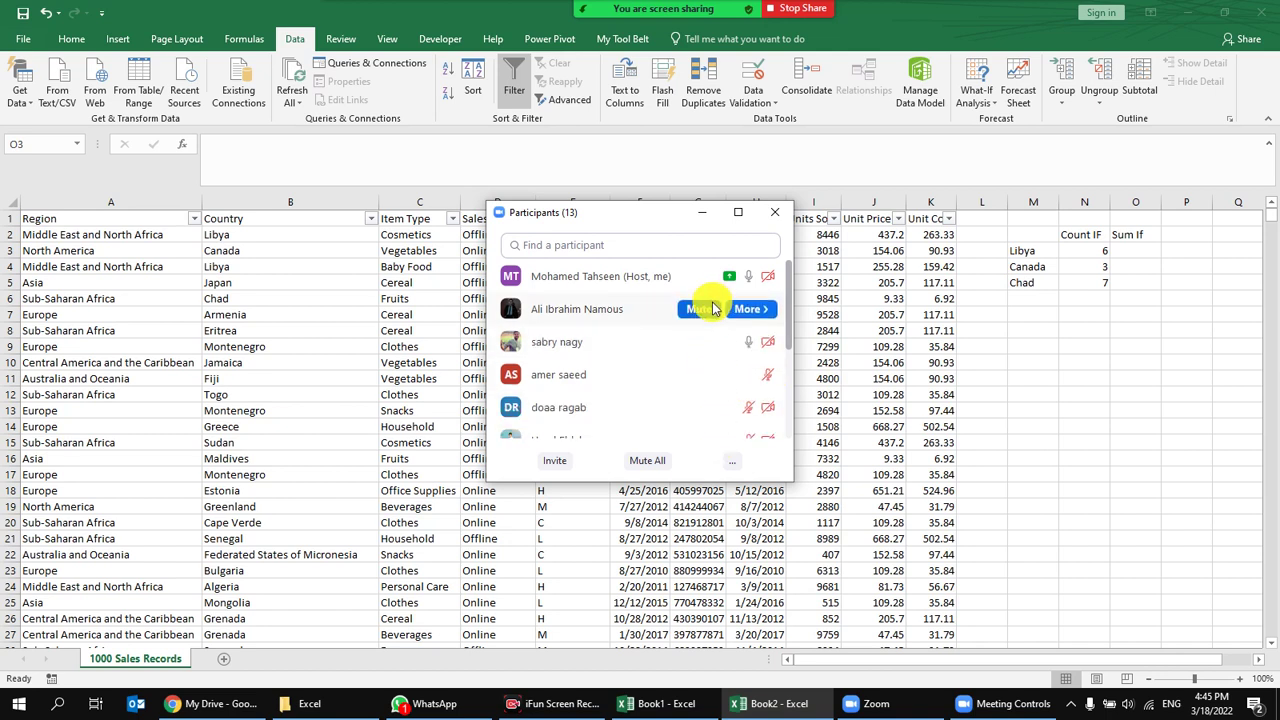
click(710, 314)
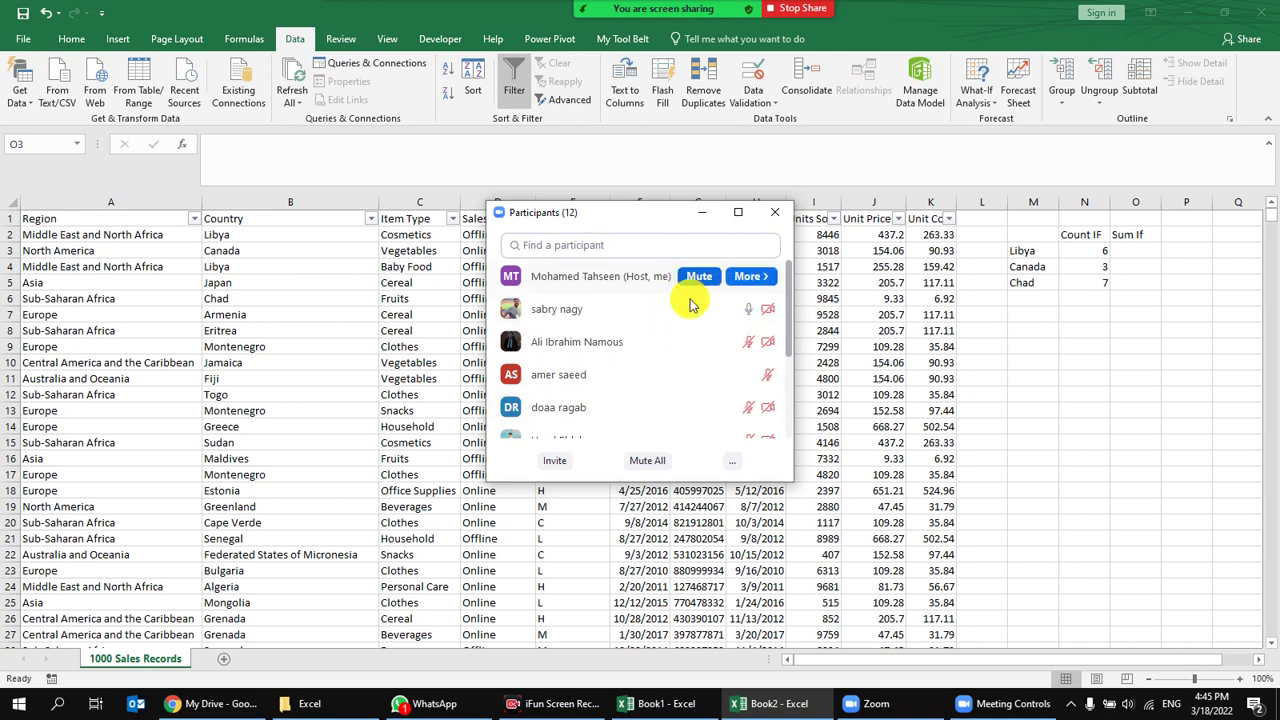
mouse_move(718, 366)
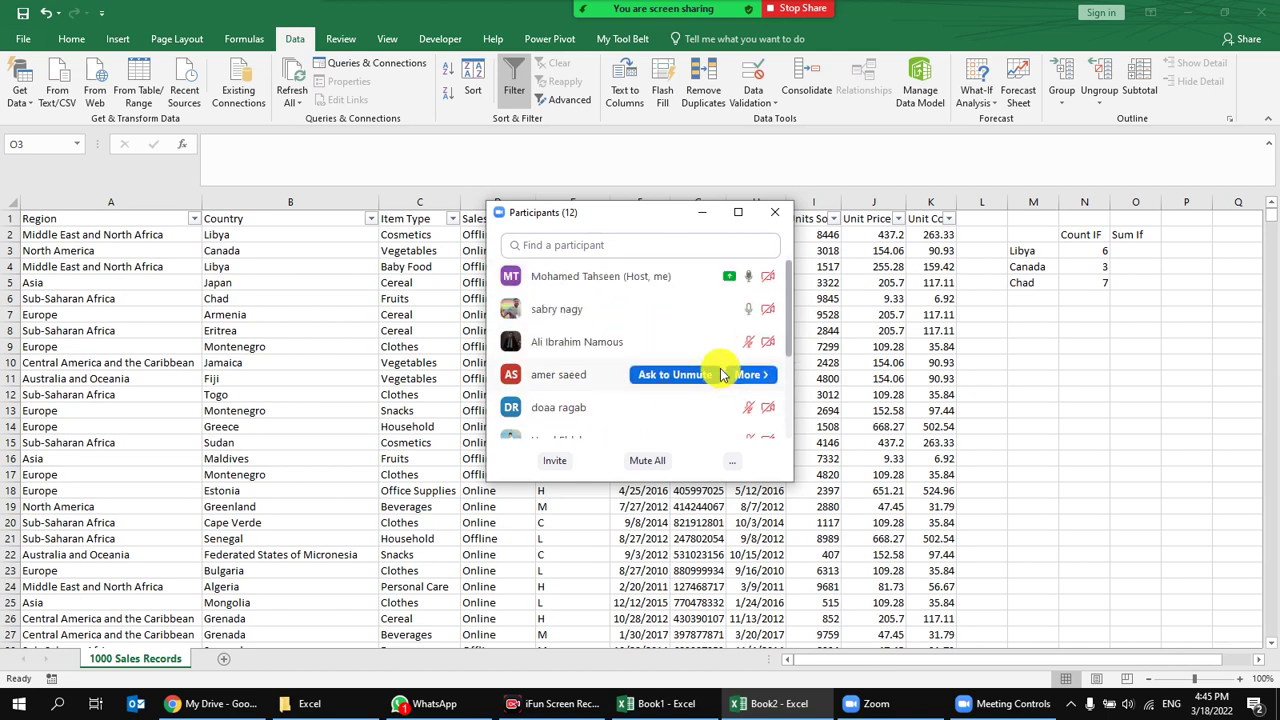
click(648, 460)
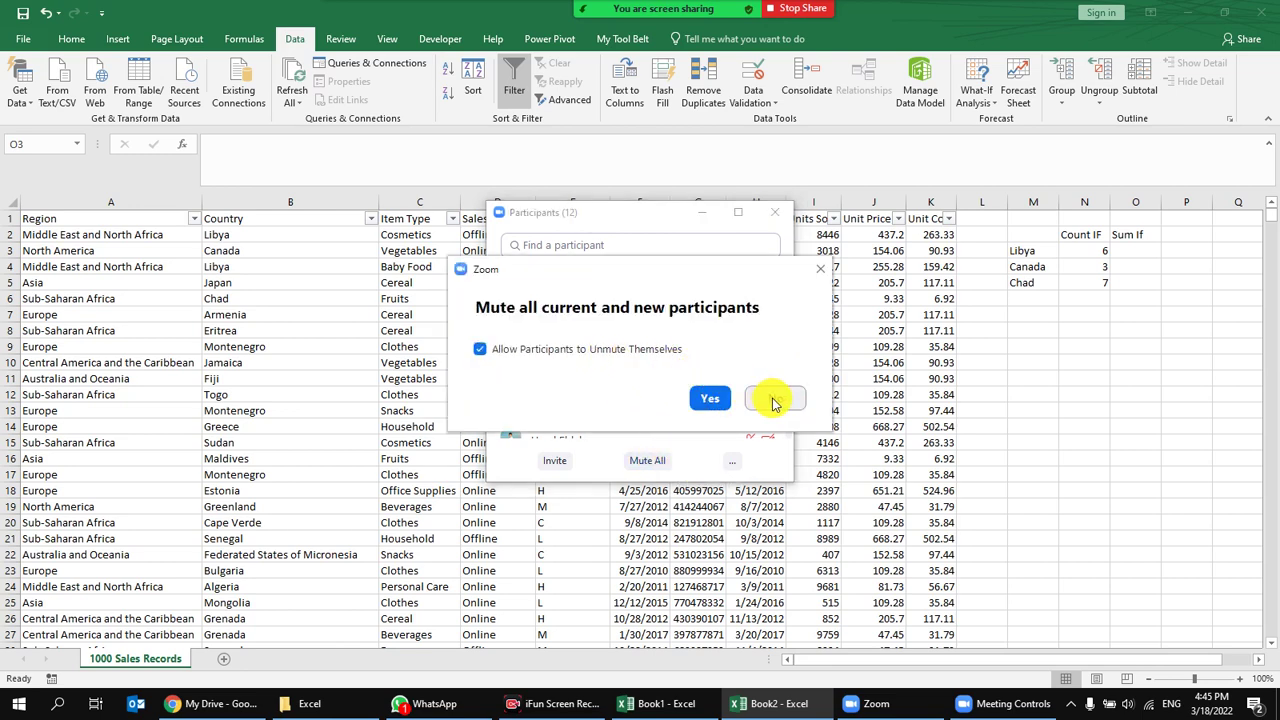
click(707, 398)
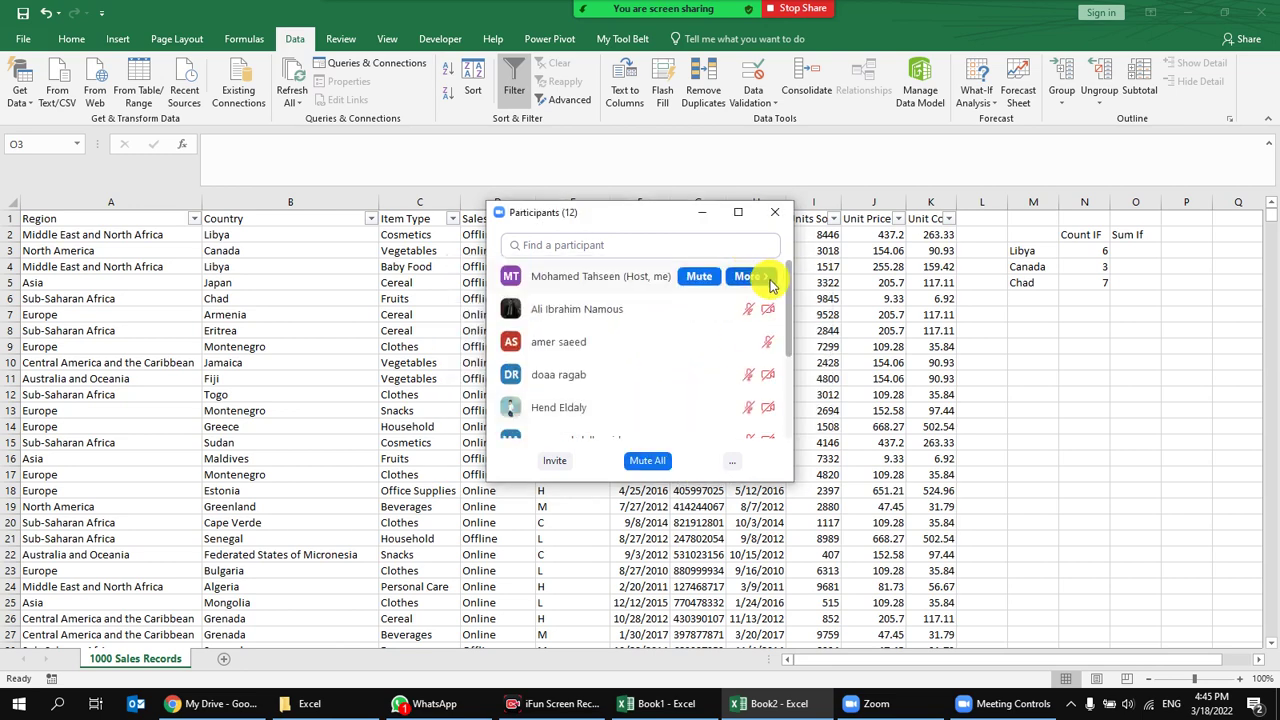
click(779, 220)
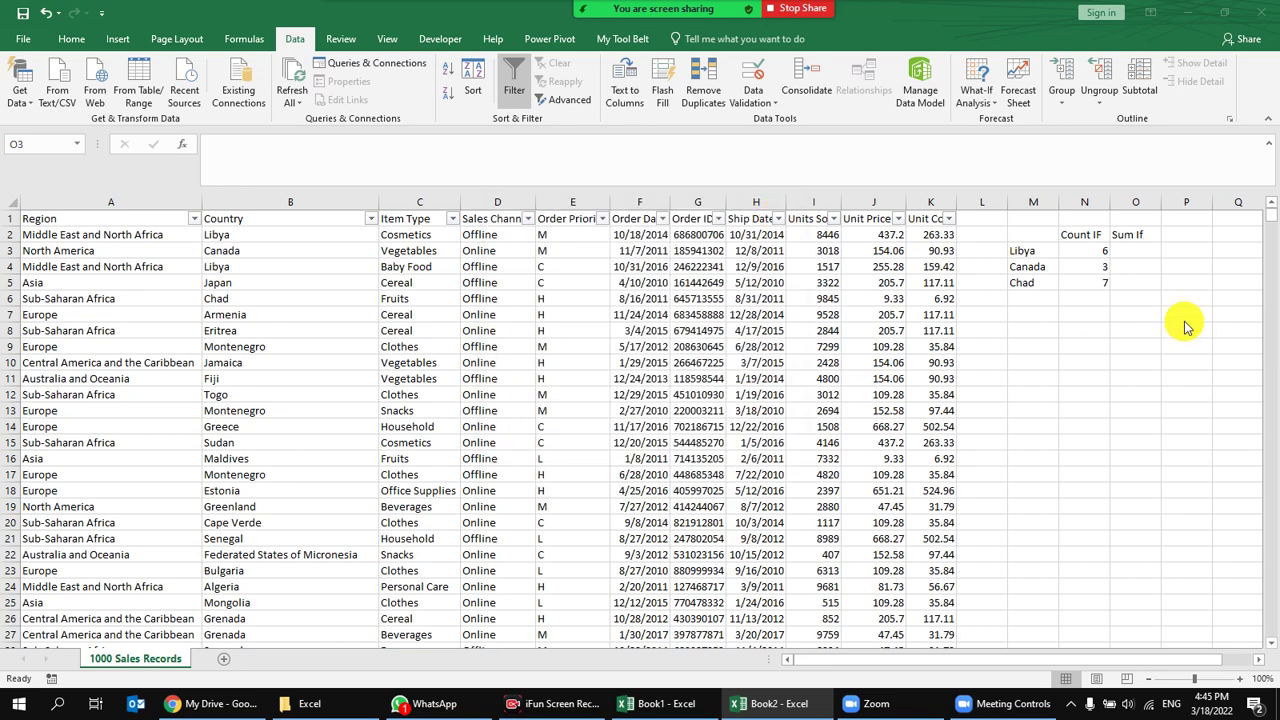
click(1145, 253)
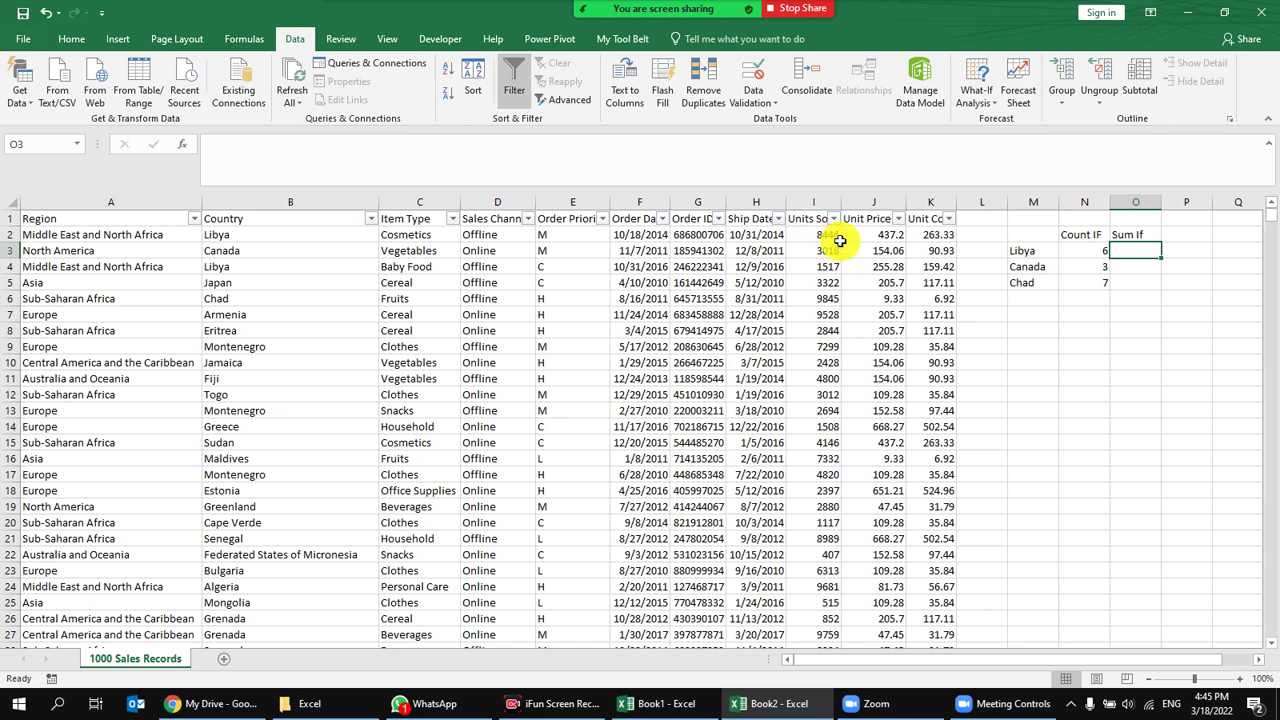
Widen the Units Sold and Unit Price columns to fit their contents.
double_click(845, 202)
double_click(920, 202)
drag(906, 235, 887, 314)
click(1050, 254)
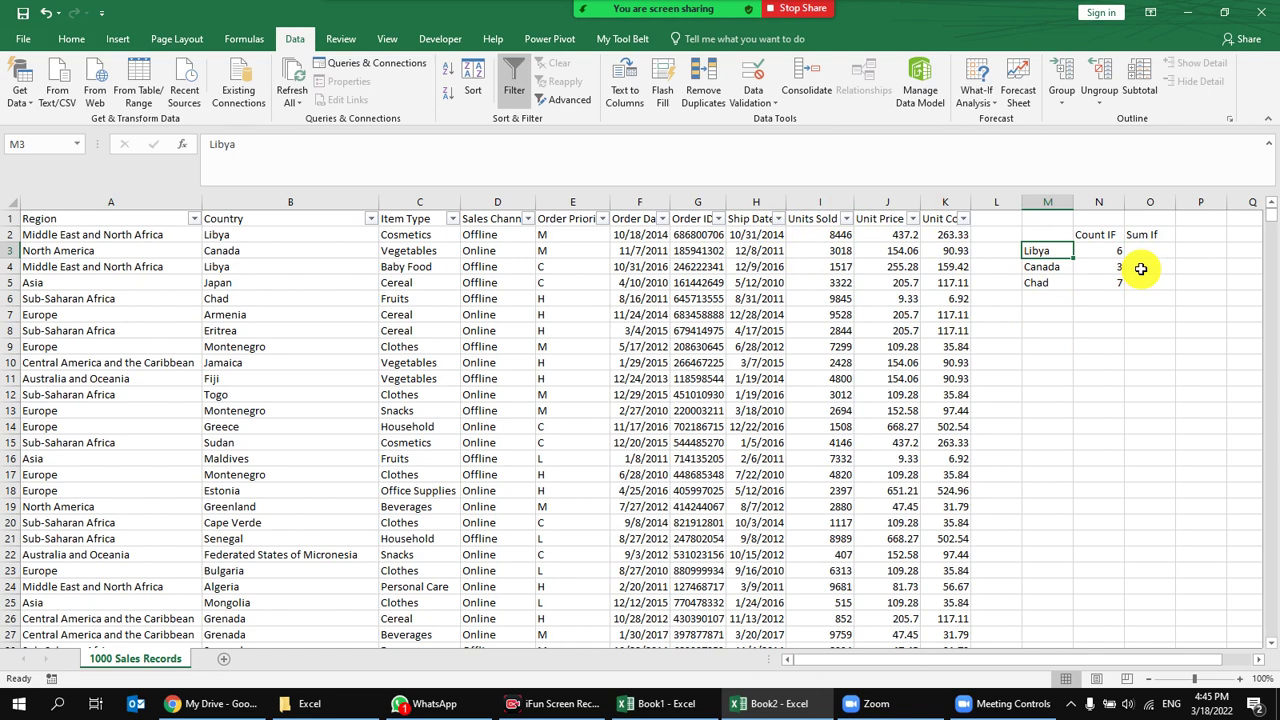
Enter =SUMIF(B:B,M3,J:J) in O3 to total Libya's unit prices.
click(1156, 251)
text(=)
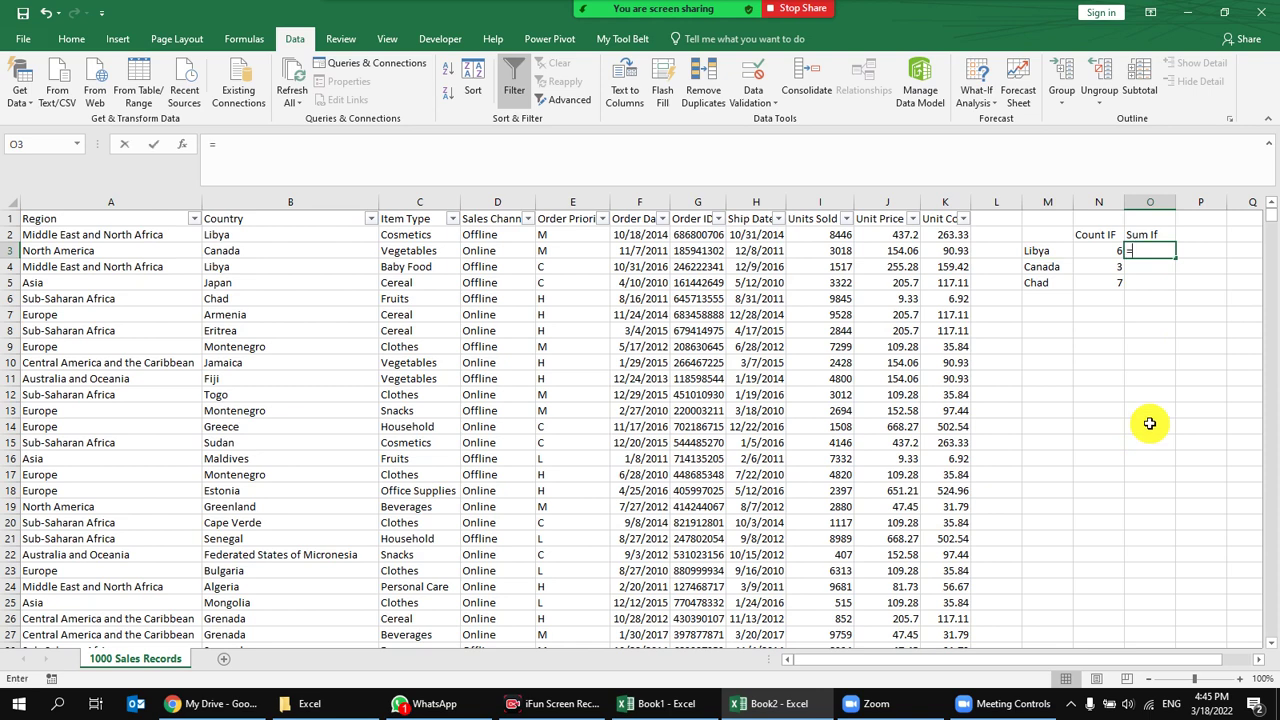
text(sumi)
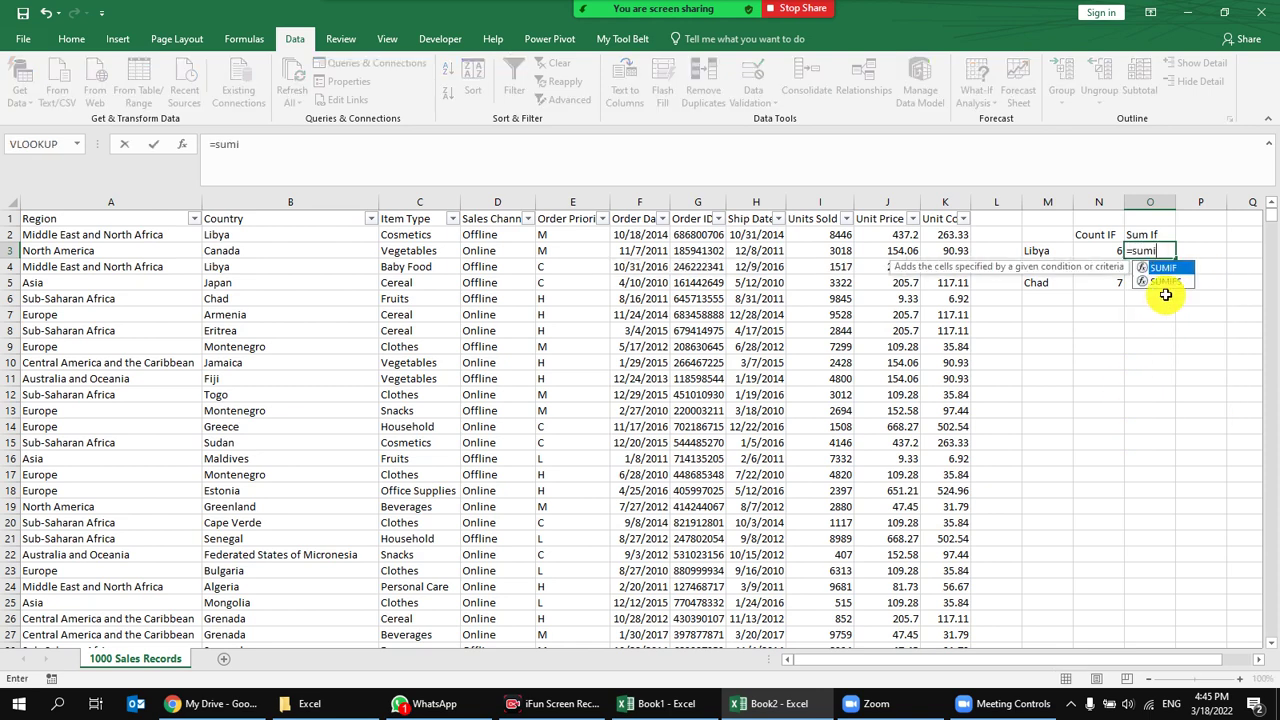
double_click(1164, 267)
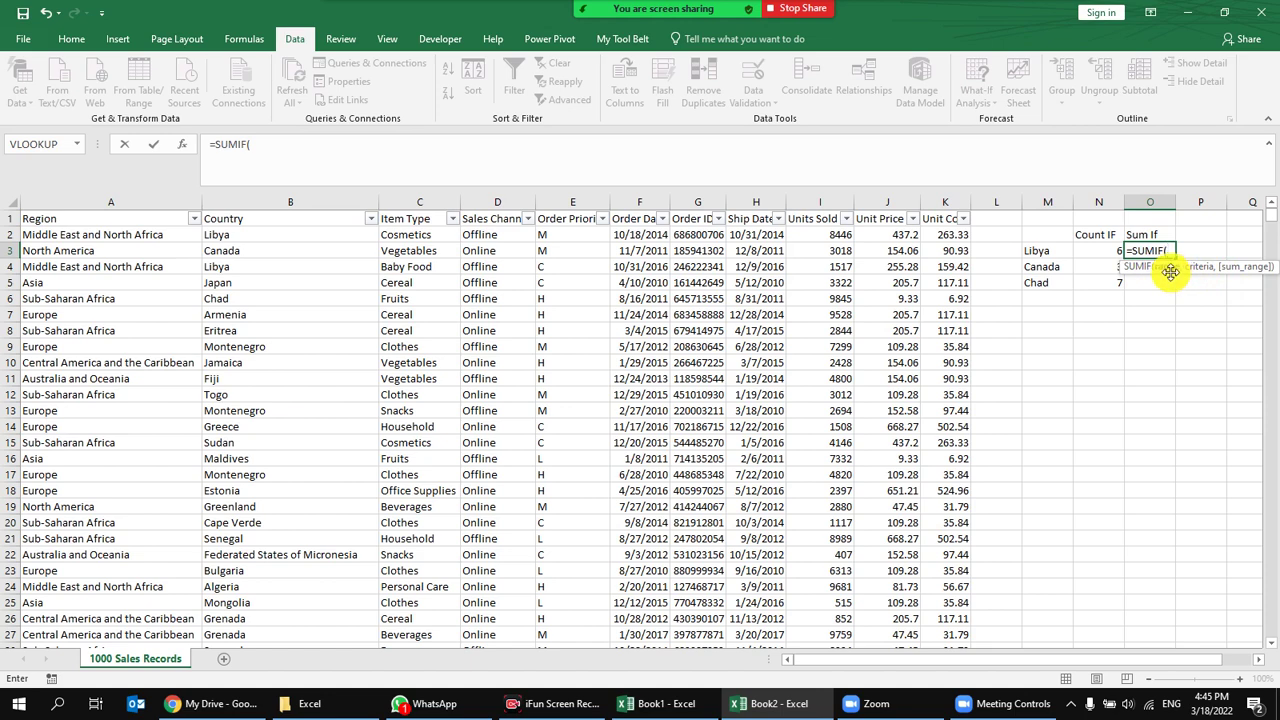
click(342, 202)
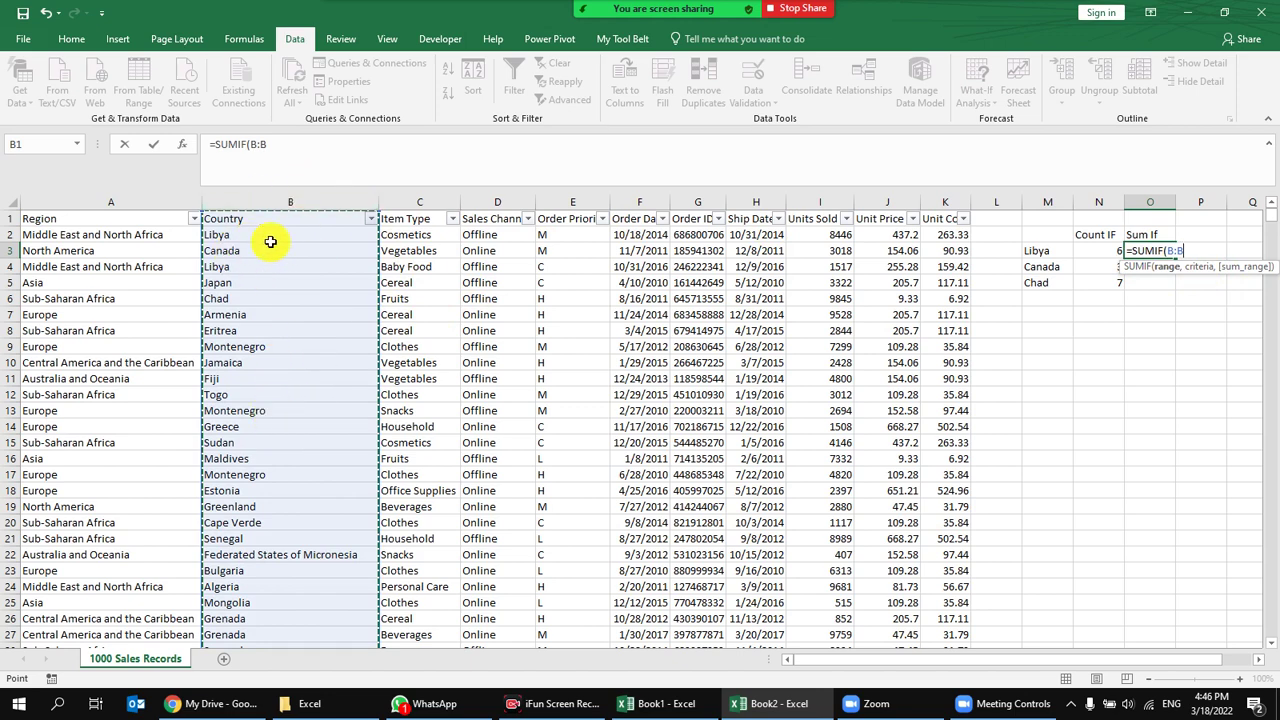
text(,)
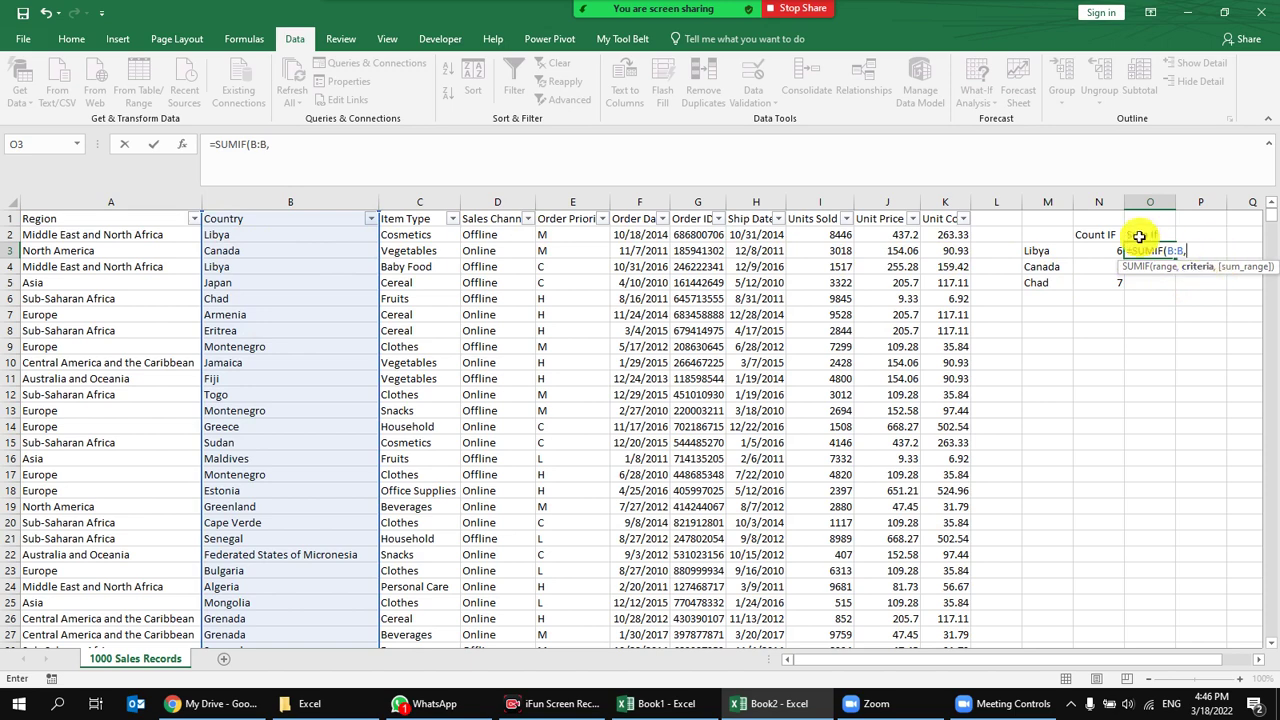
click(1055, 253)
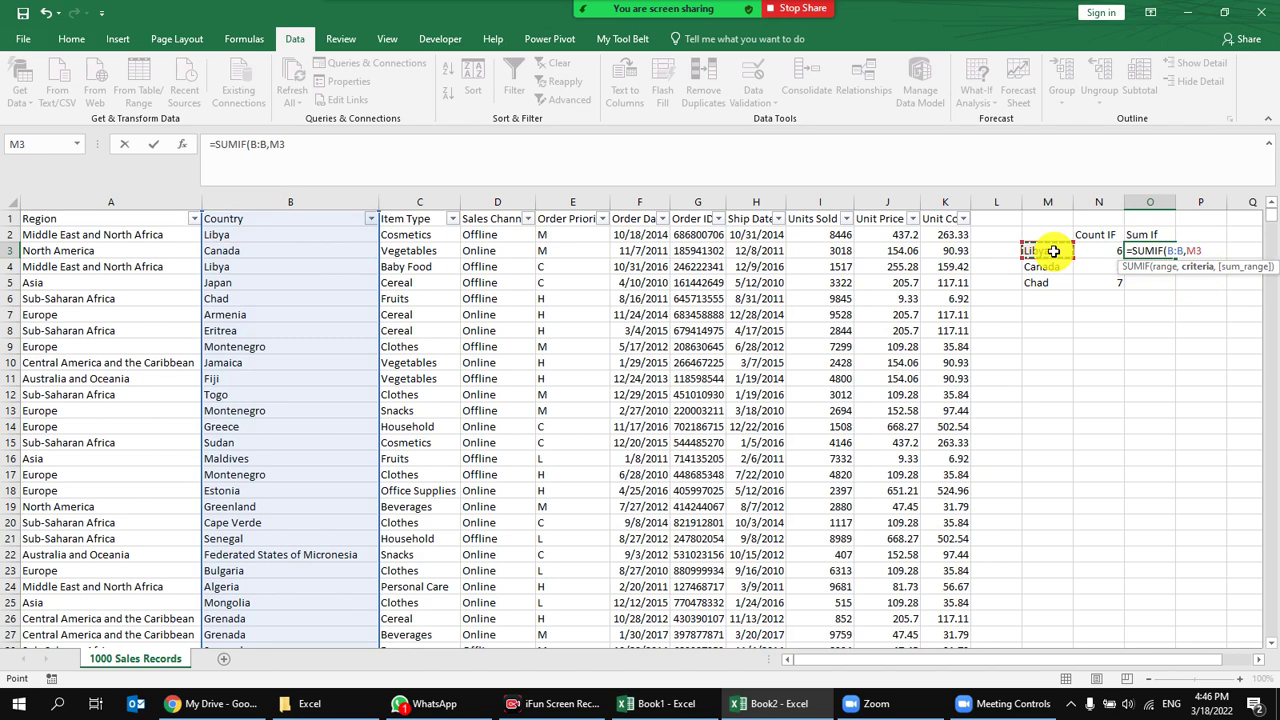
text(,)
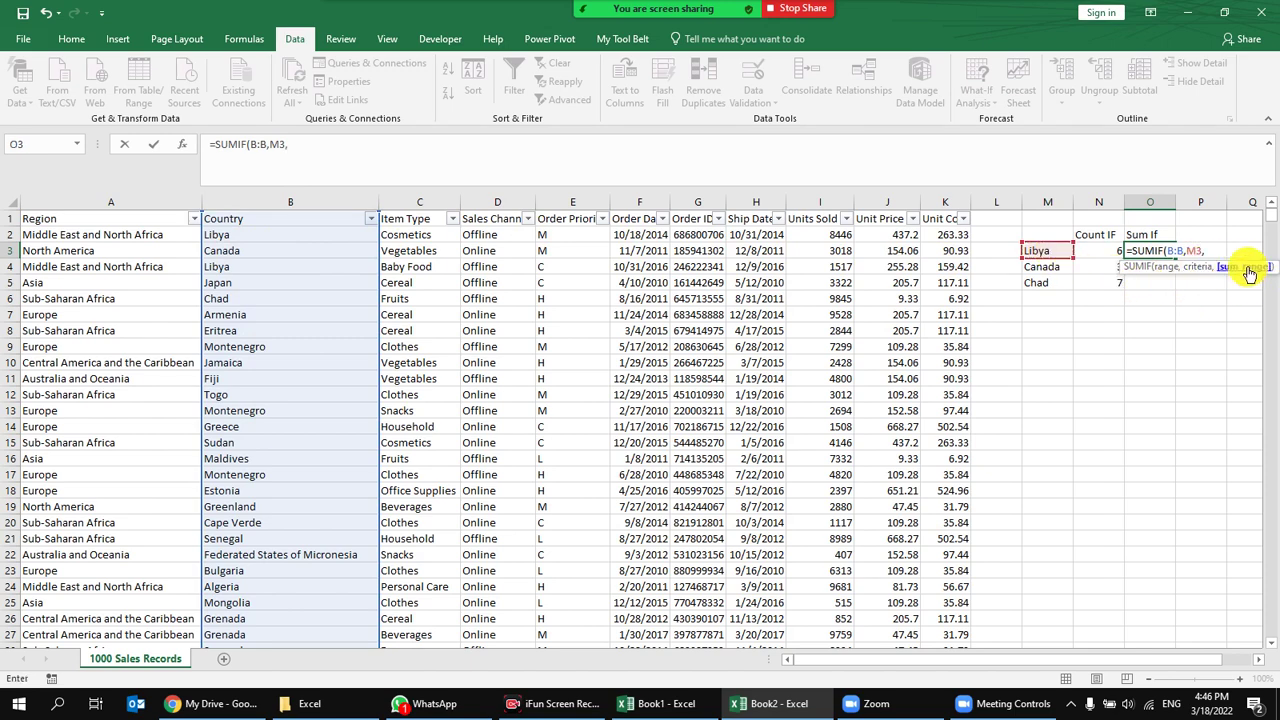
click(884, 203)
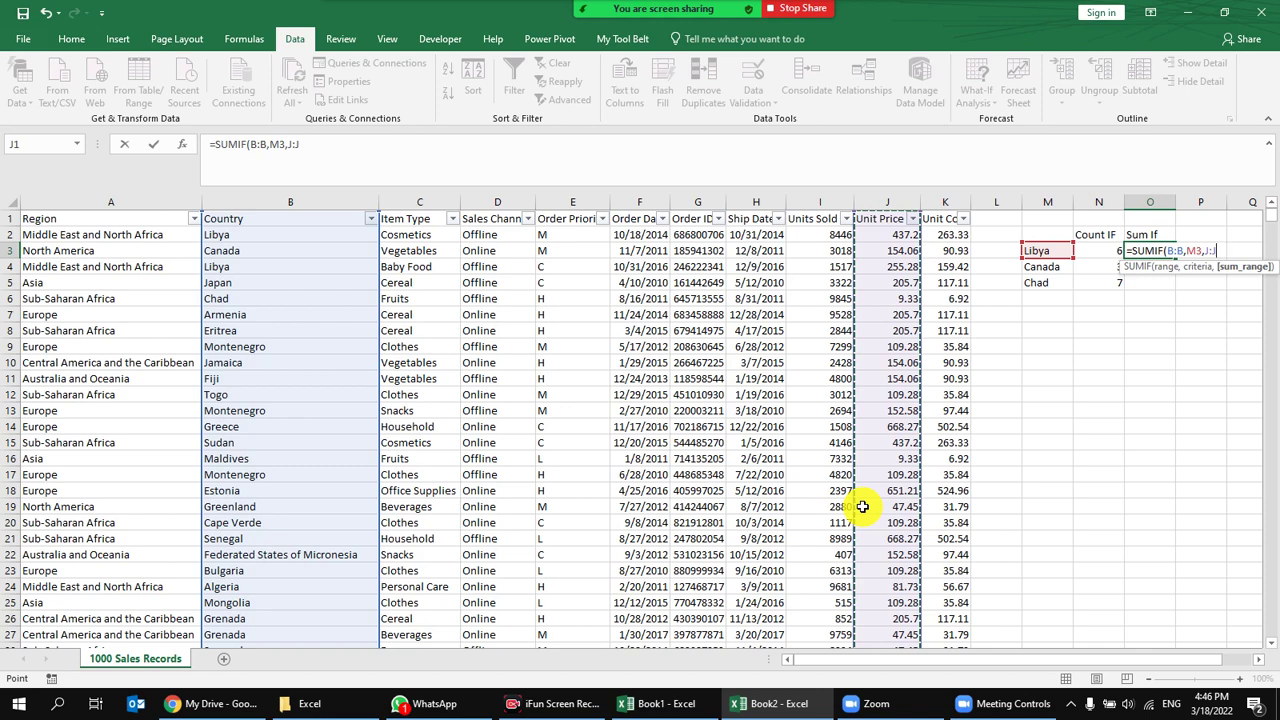
text())
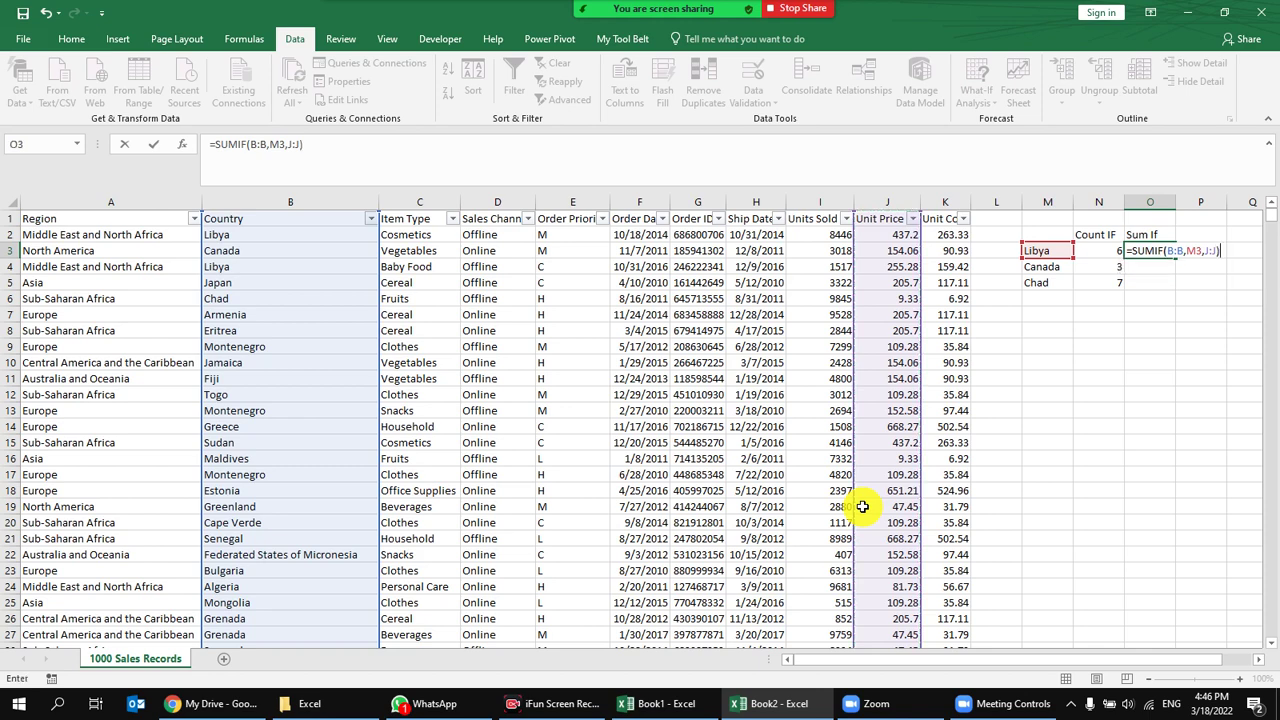
key(Return)
Fill the SUMIF formula down to O5 for Canada and Chad.
click(1160, 252)
drag(1175, 258, 1173, 290)
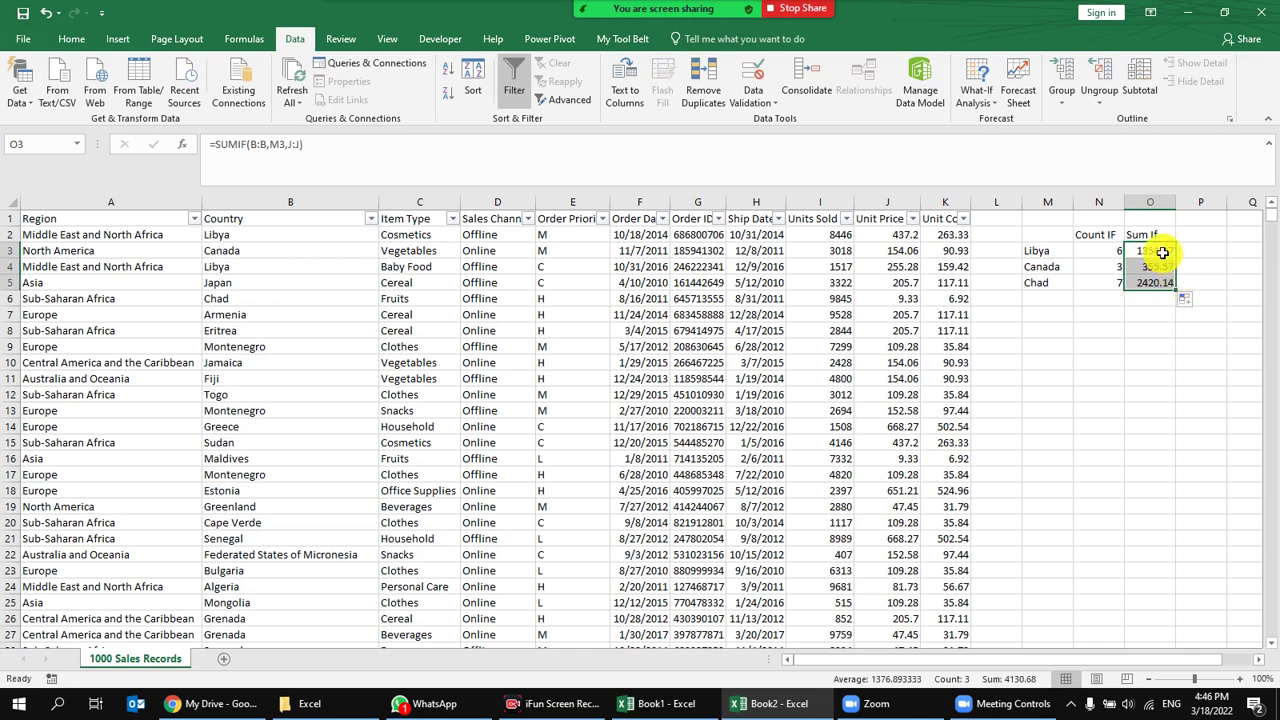
click(1141, 257)
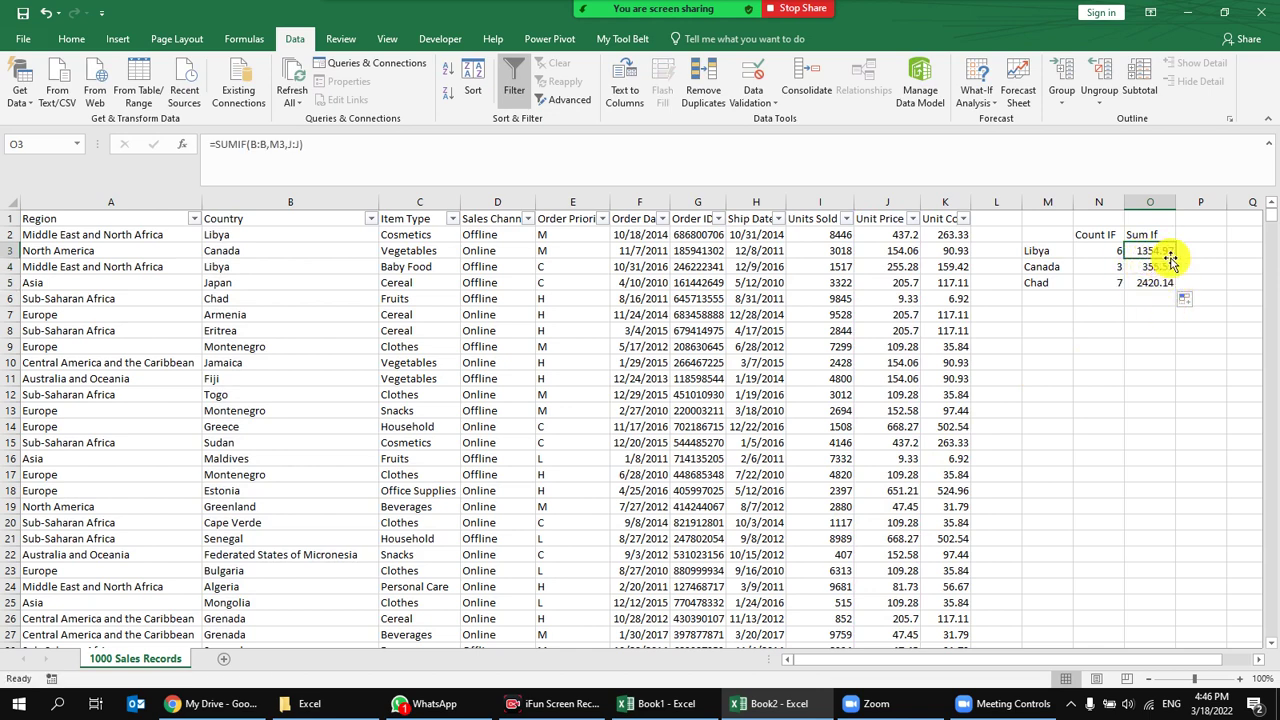
click(613, 293)
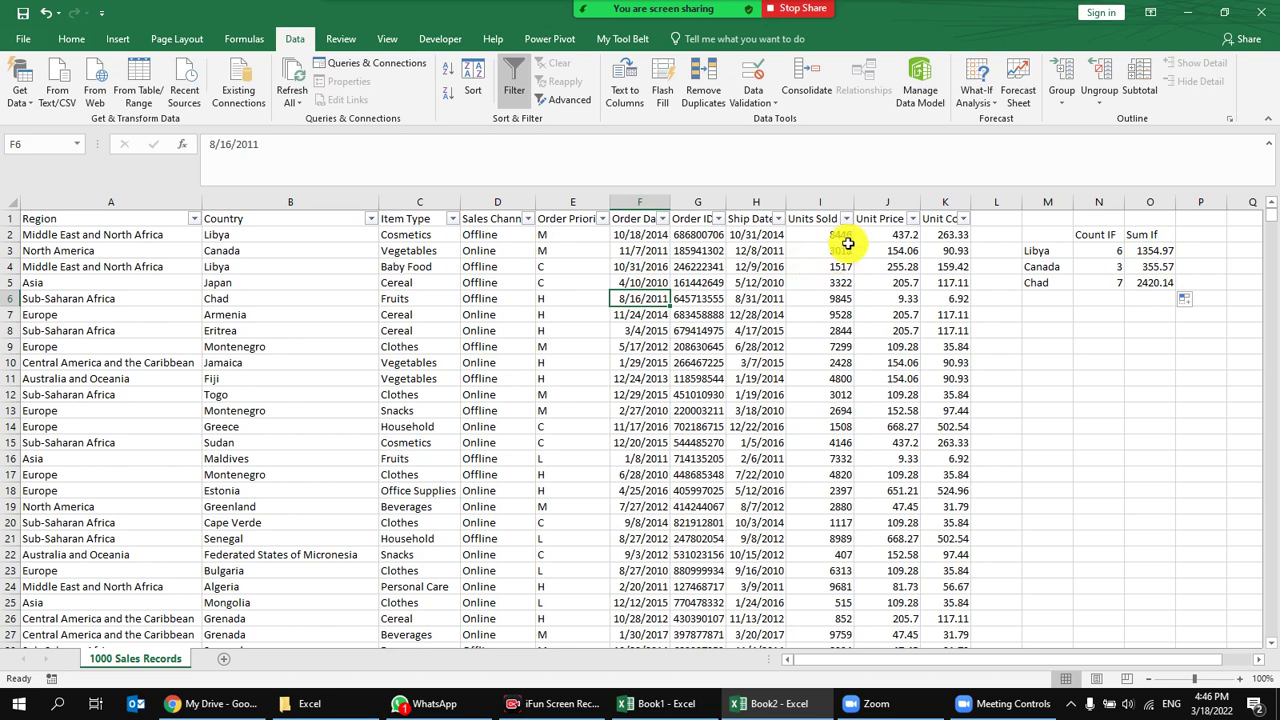
click(370, 218)
click(330, 357)
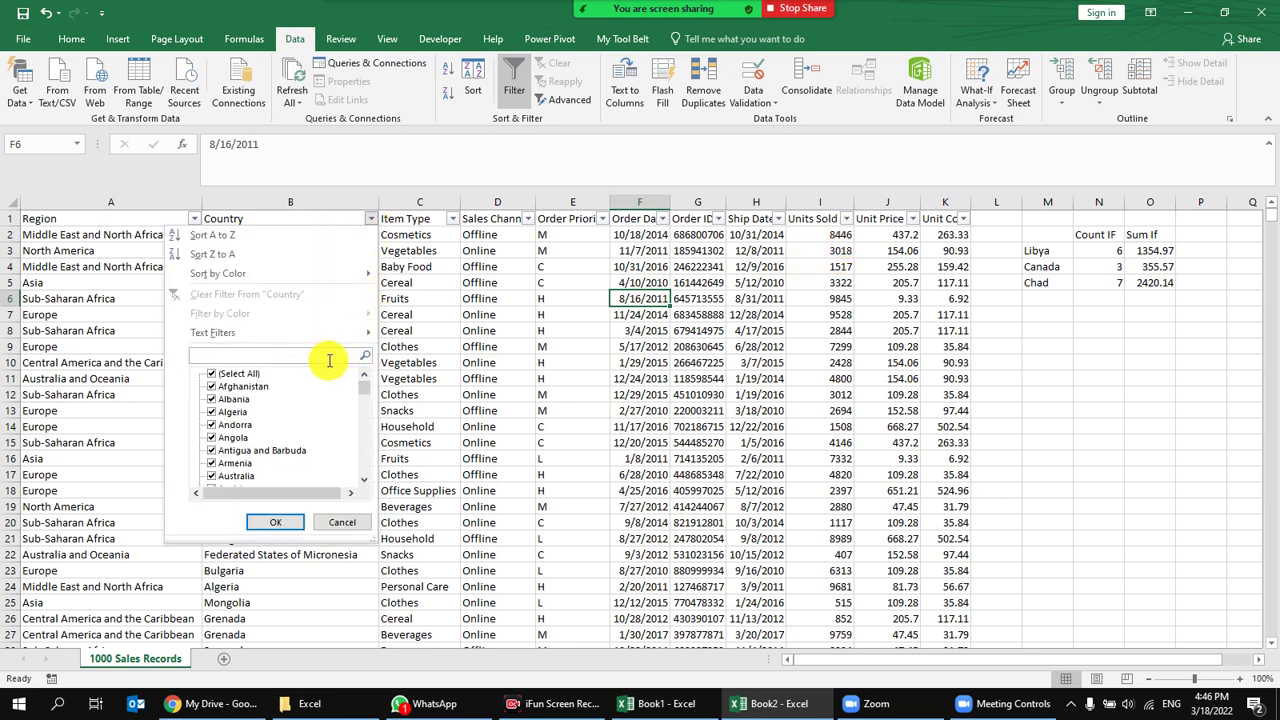
text(li)
click(212, 373)
click(212, 412)
click(275, 522)
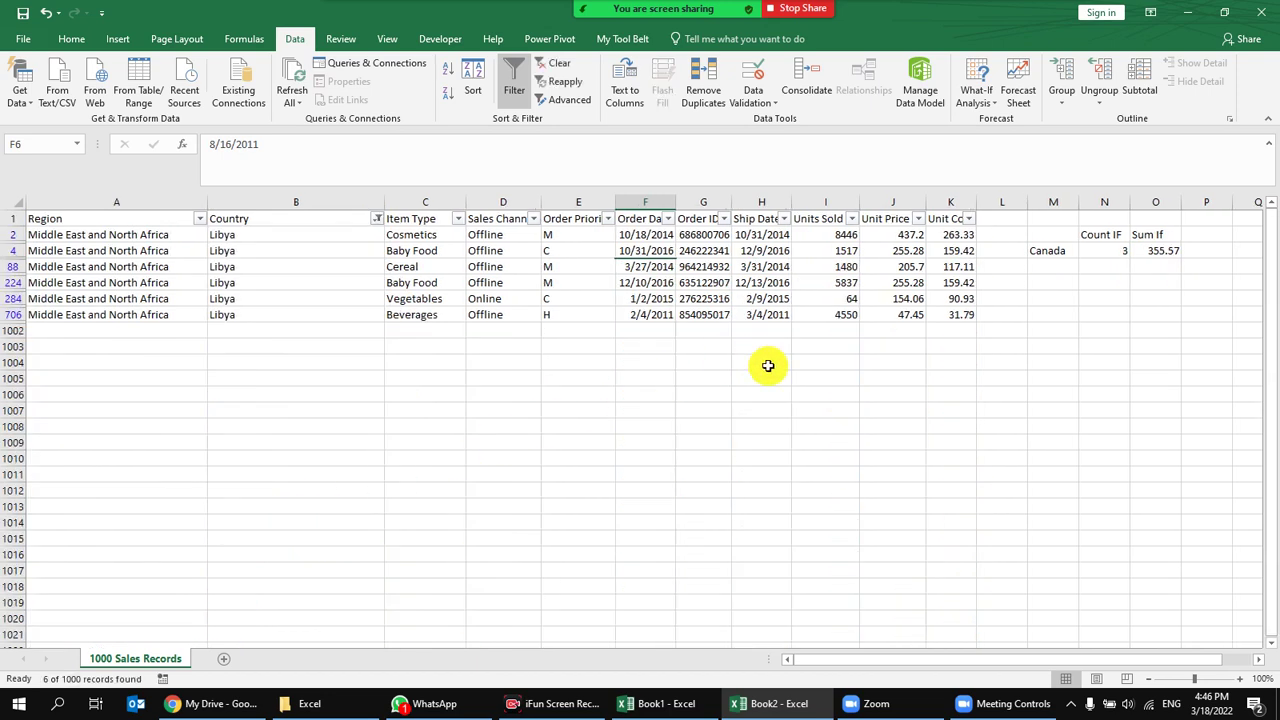
click(760, 377)
click(901, 199)
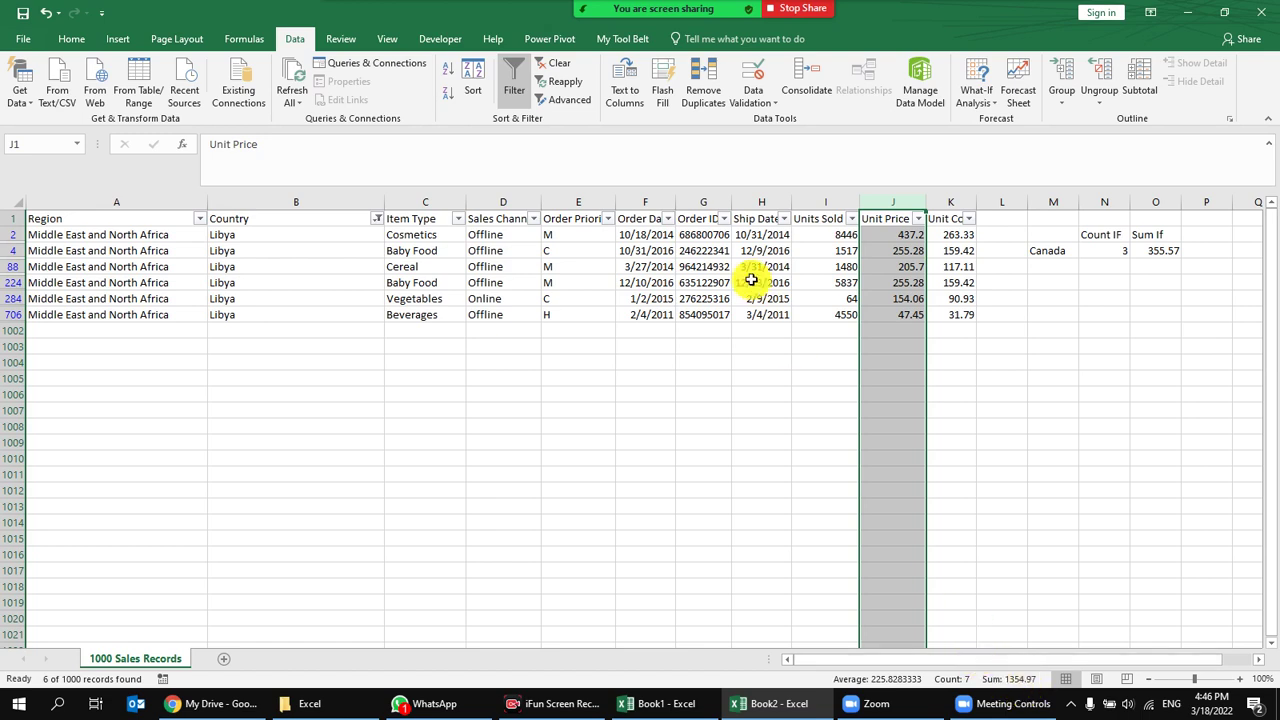
click(838, 284)
click(554, 62)
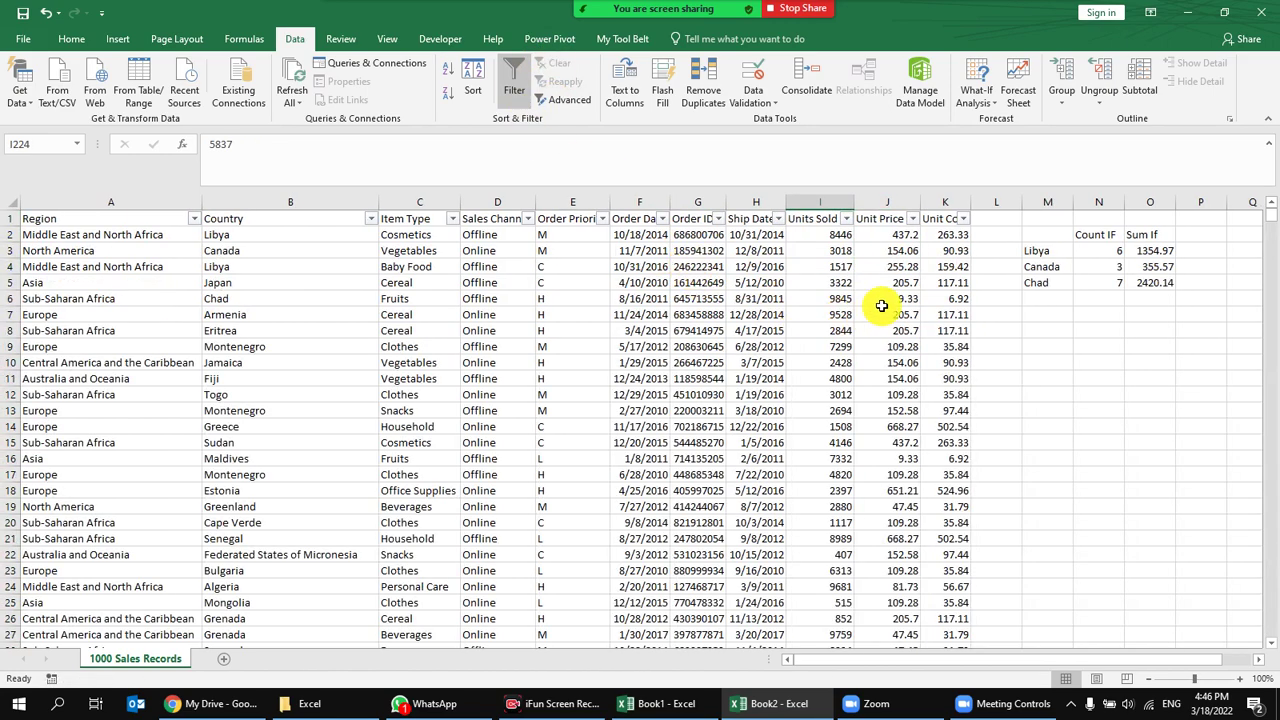
Select columns N:O and apply center alignment to the Count IF and Sum If values.
drag(1150, 202, 1098, 202)
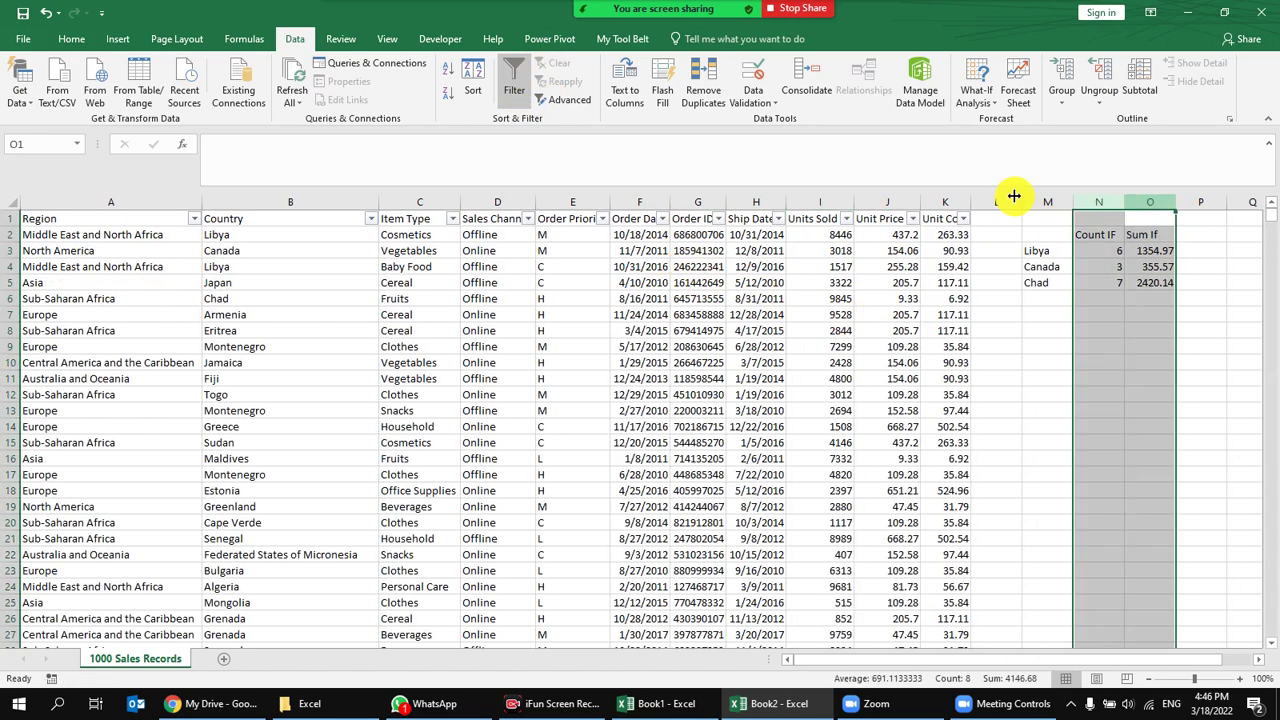
click(72, 38)
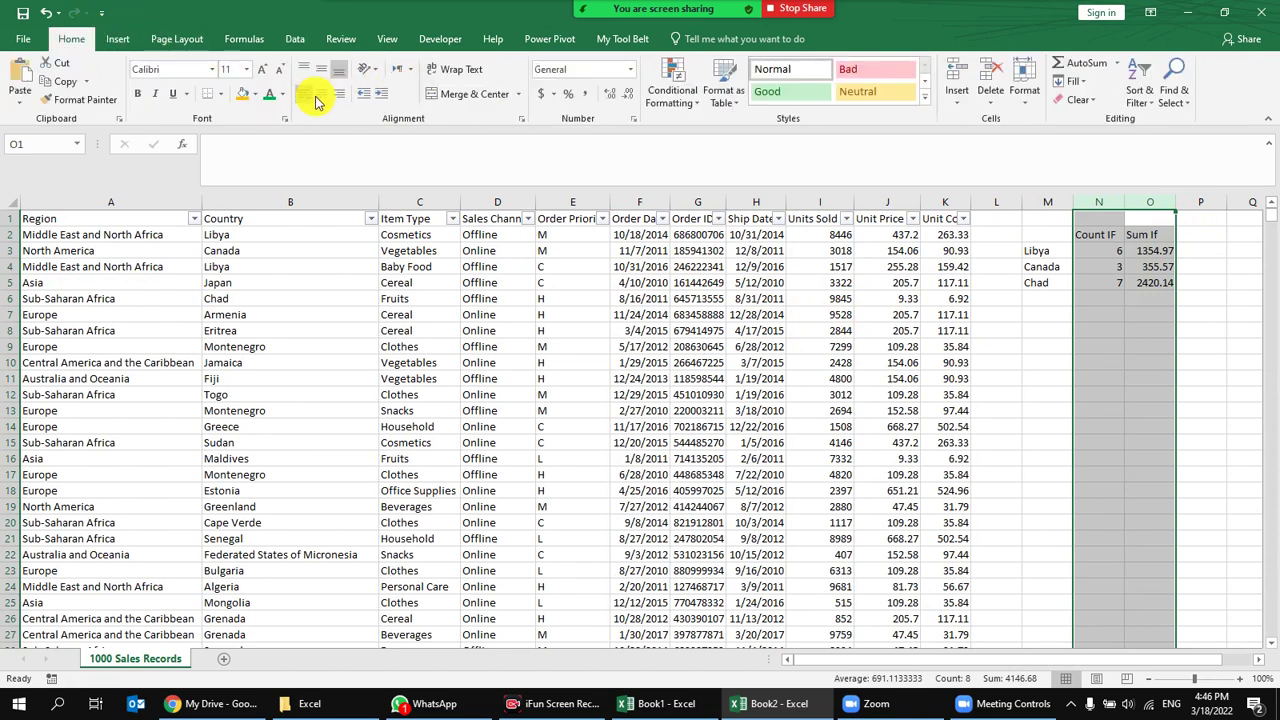
click(1108, 271)
click(1143, 251)
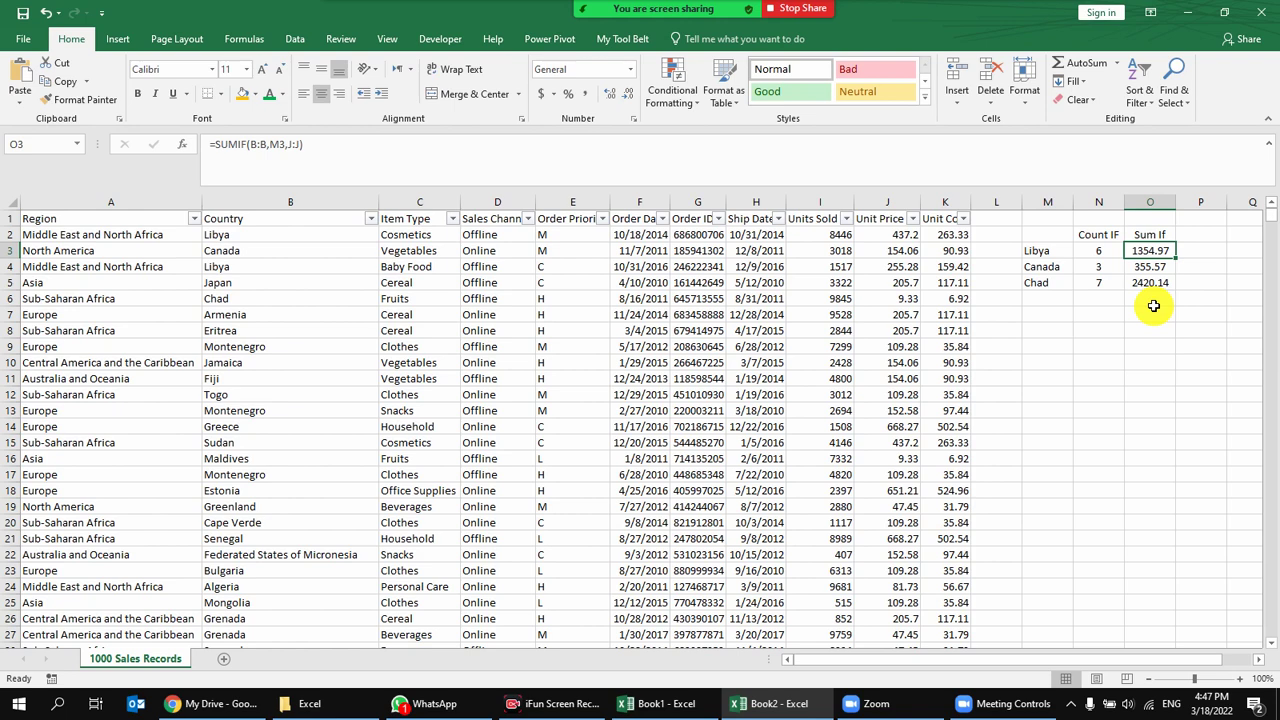
click(1046, 346)
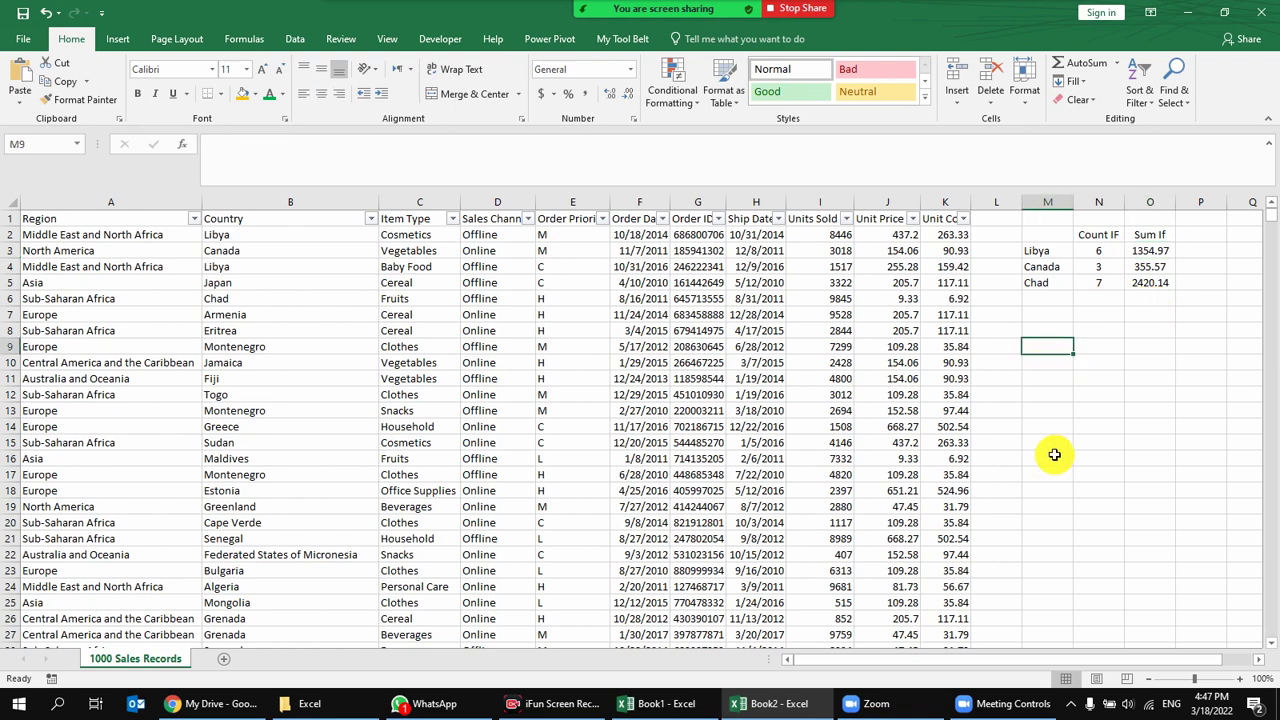
mouse_move(560, 10)
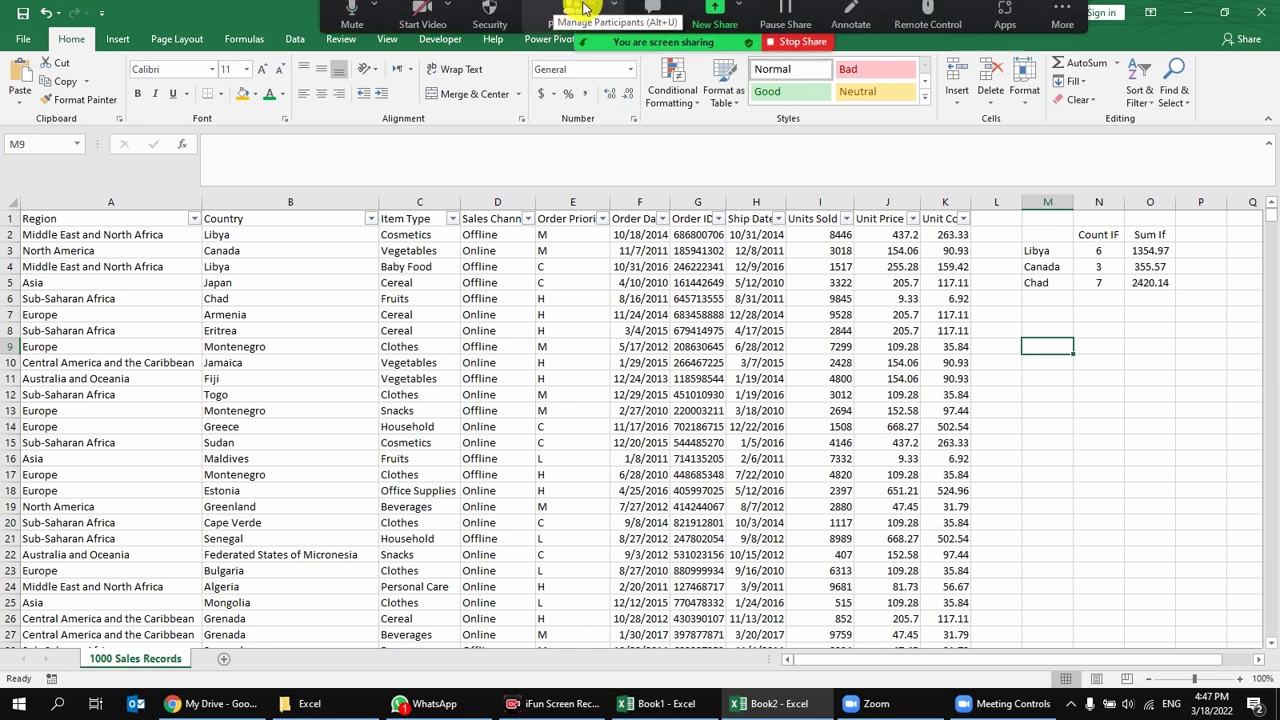
Turn the host's camera on in Zoom, then switch it back off.
click(423, 18)
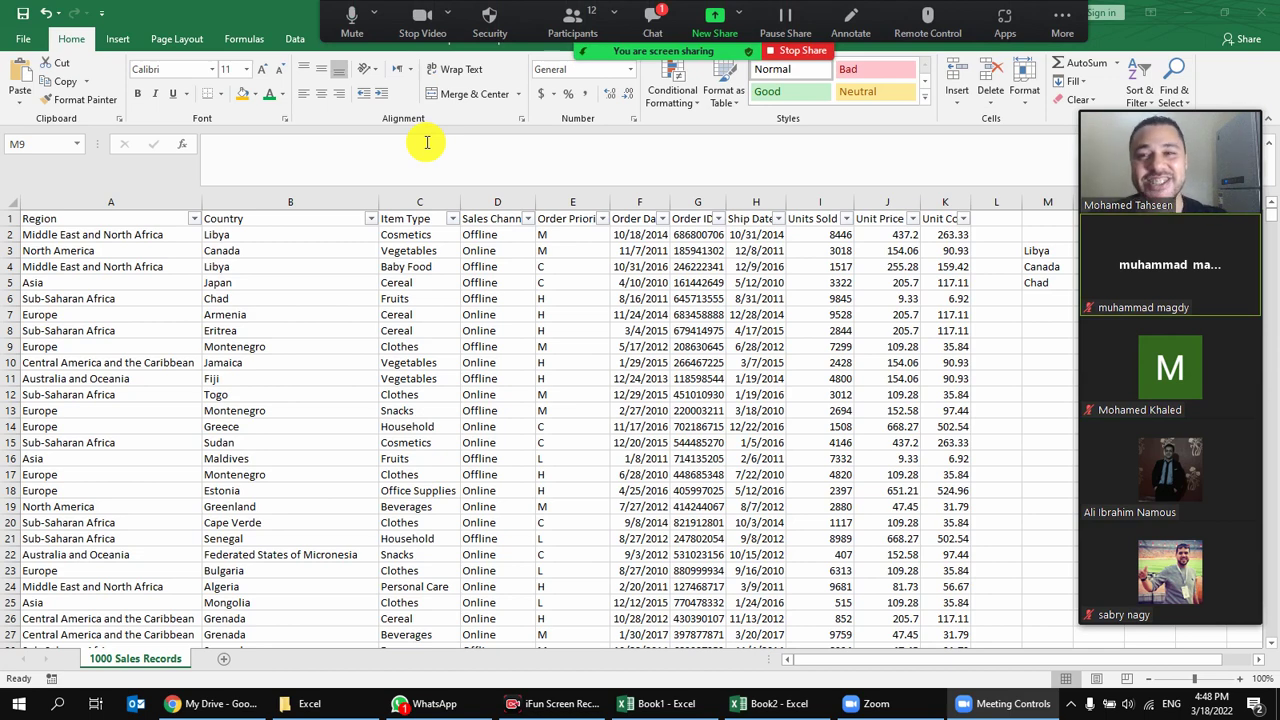
click(423, 16)
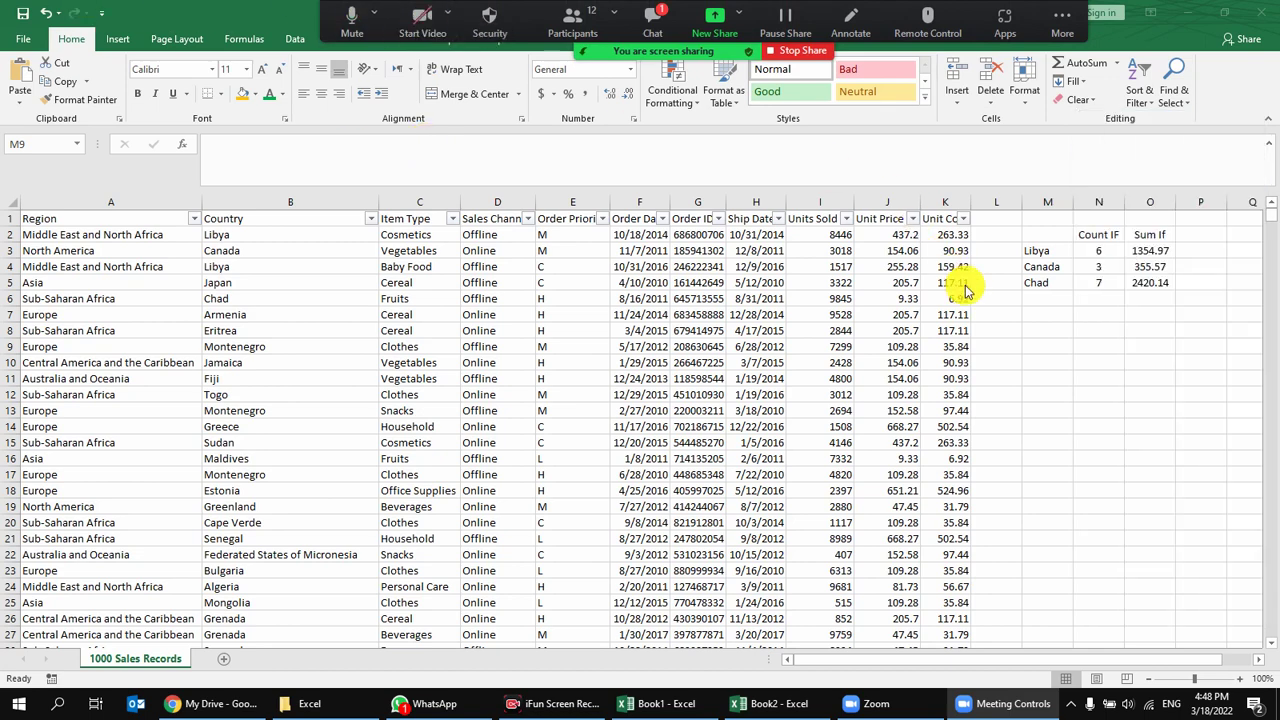
click(1198, 252)
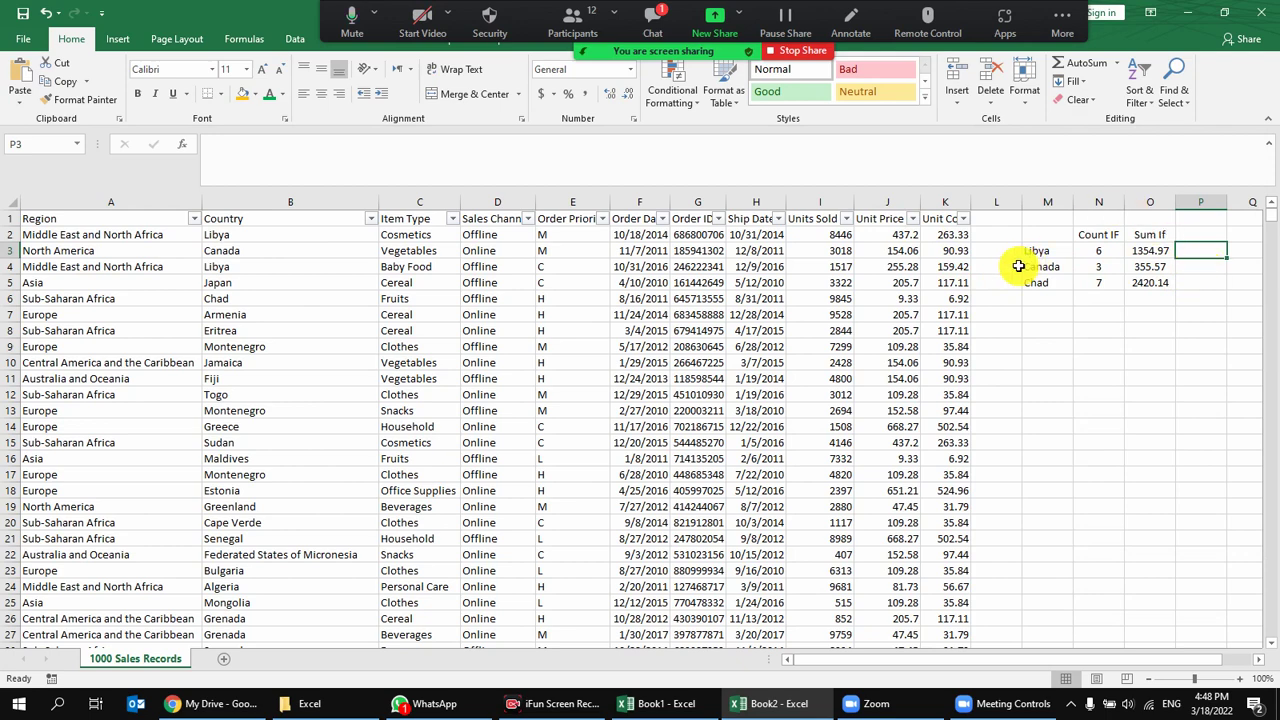
click(1109, 250)
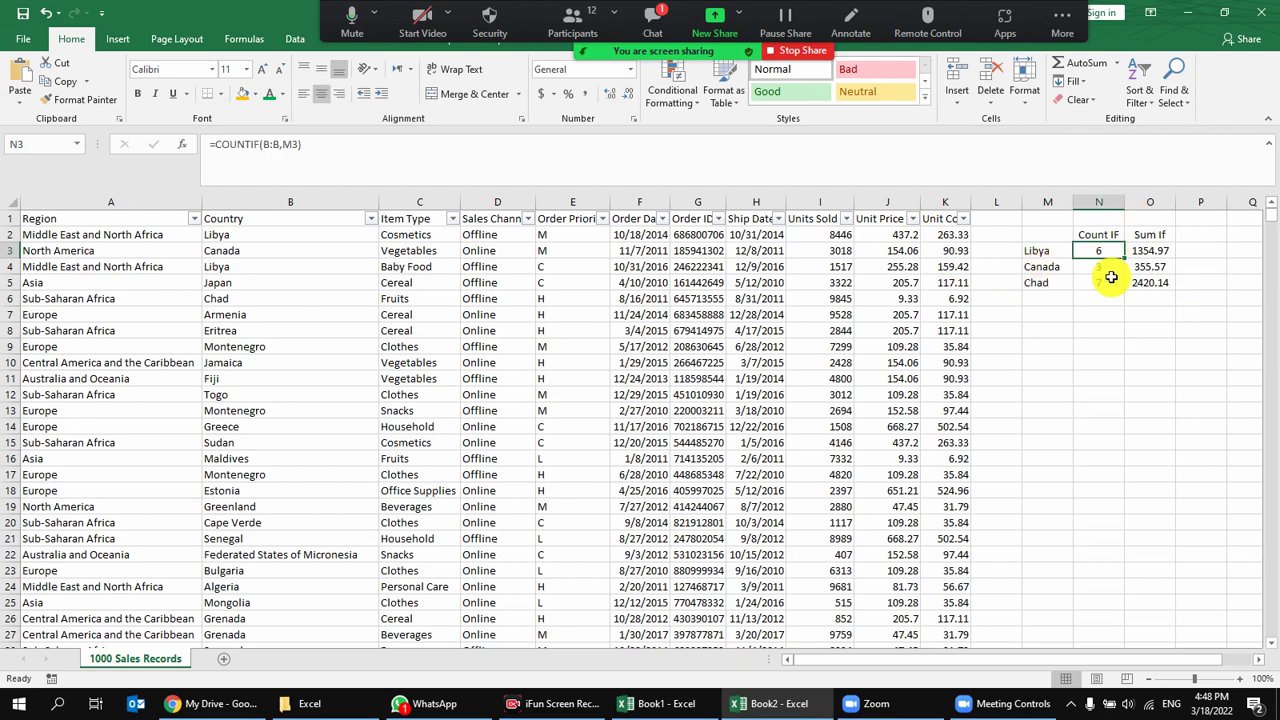
click(1045, 251)
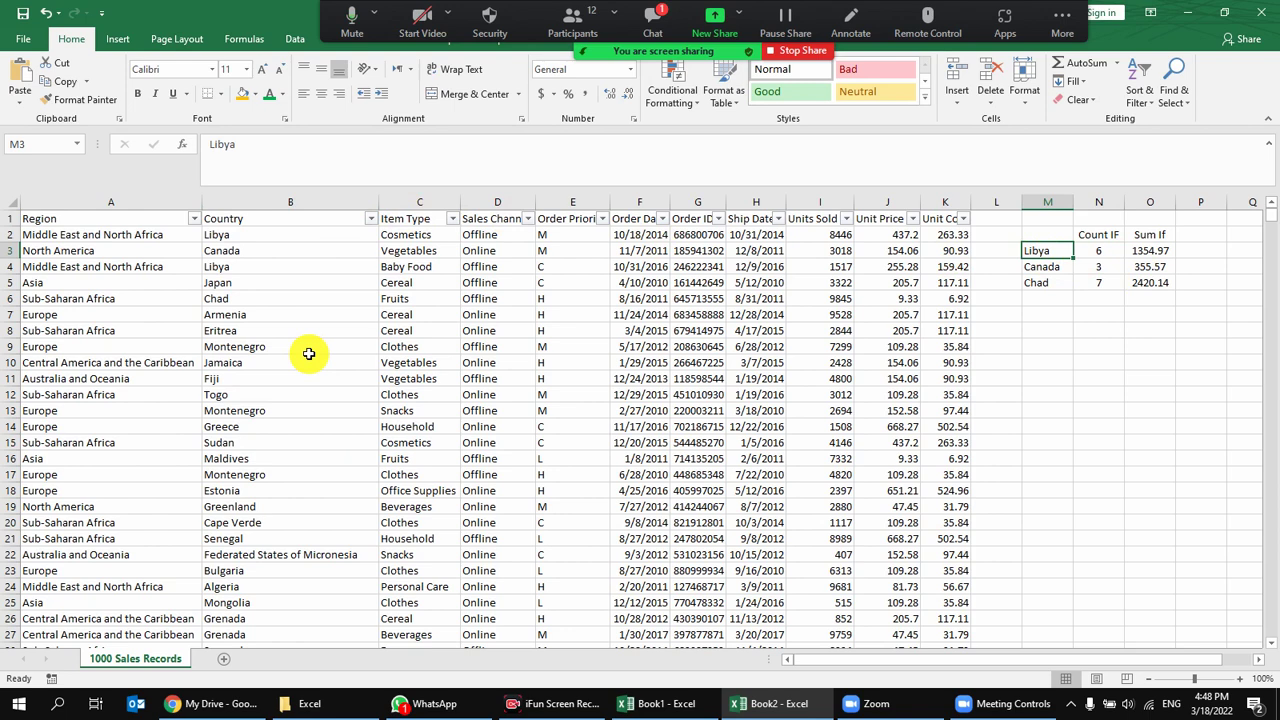
drag(306, 220, 310, 346)
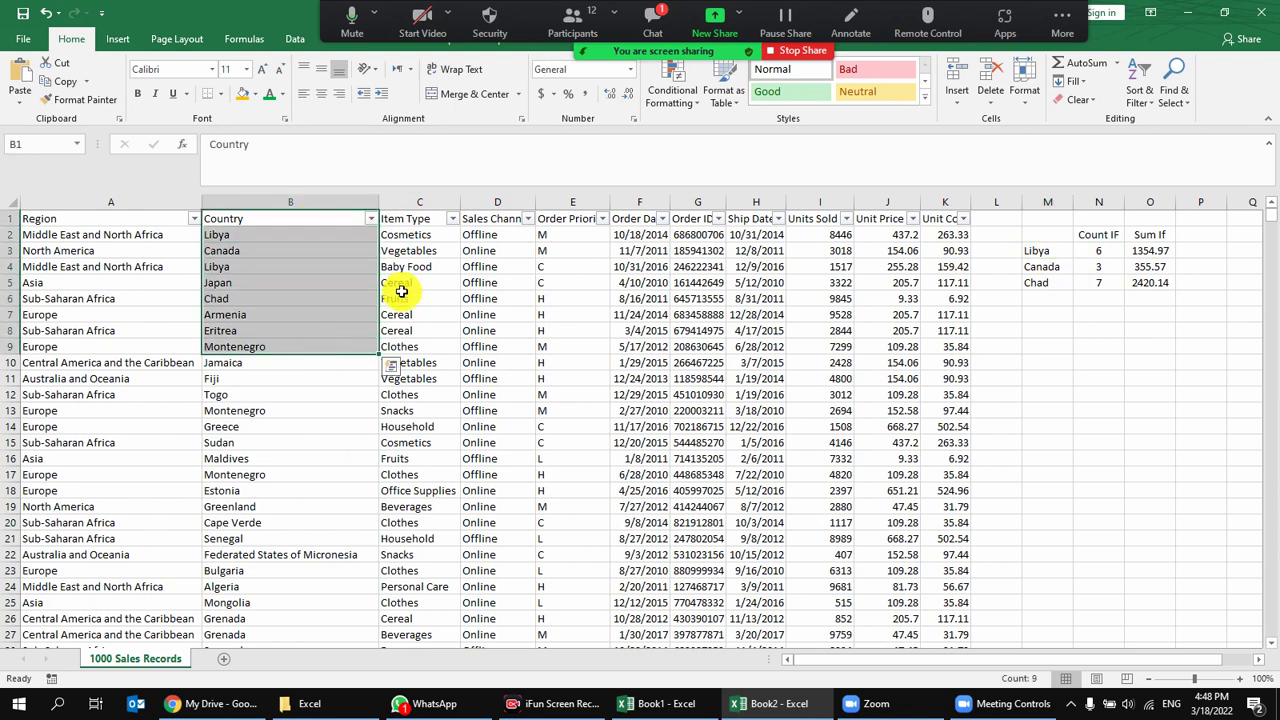
drag(415, 235, 437, 322)
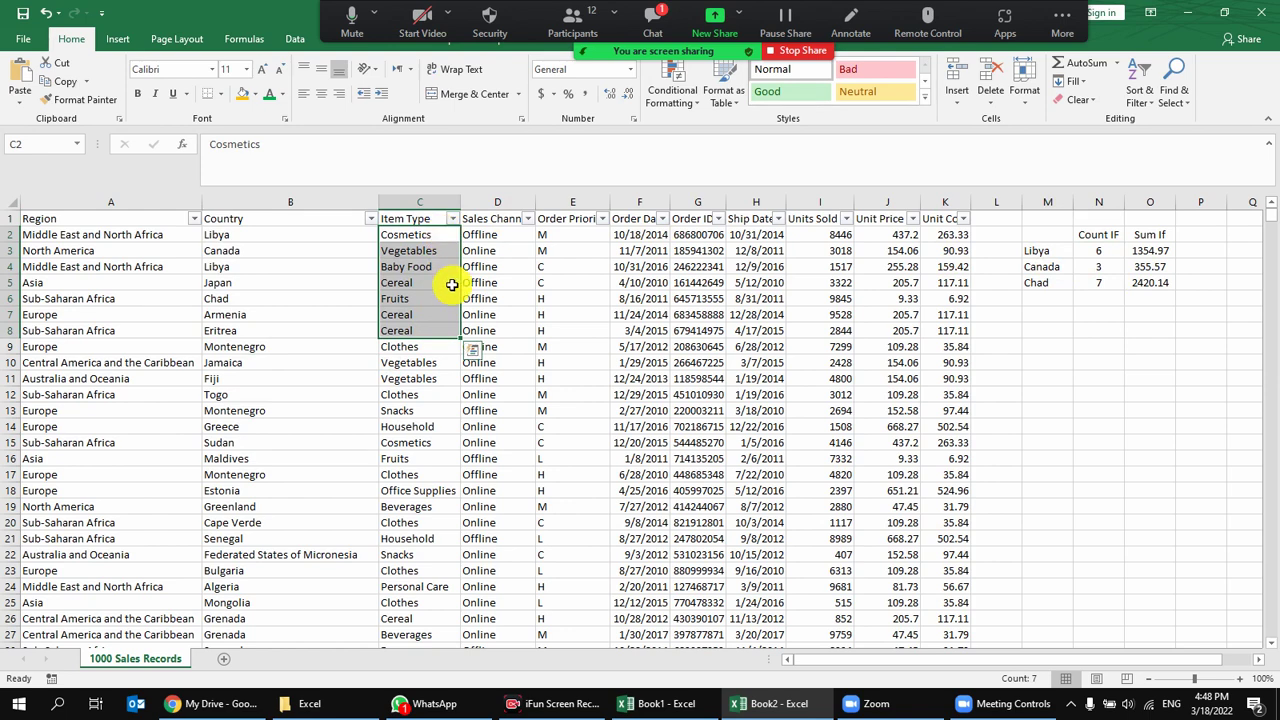
click(1157, 252)
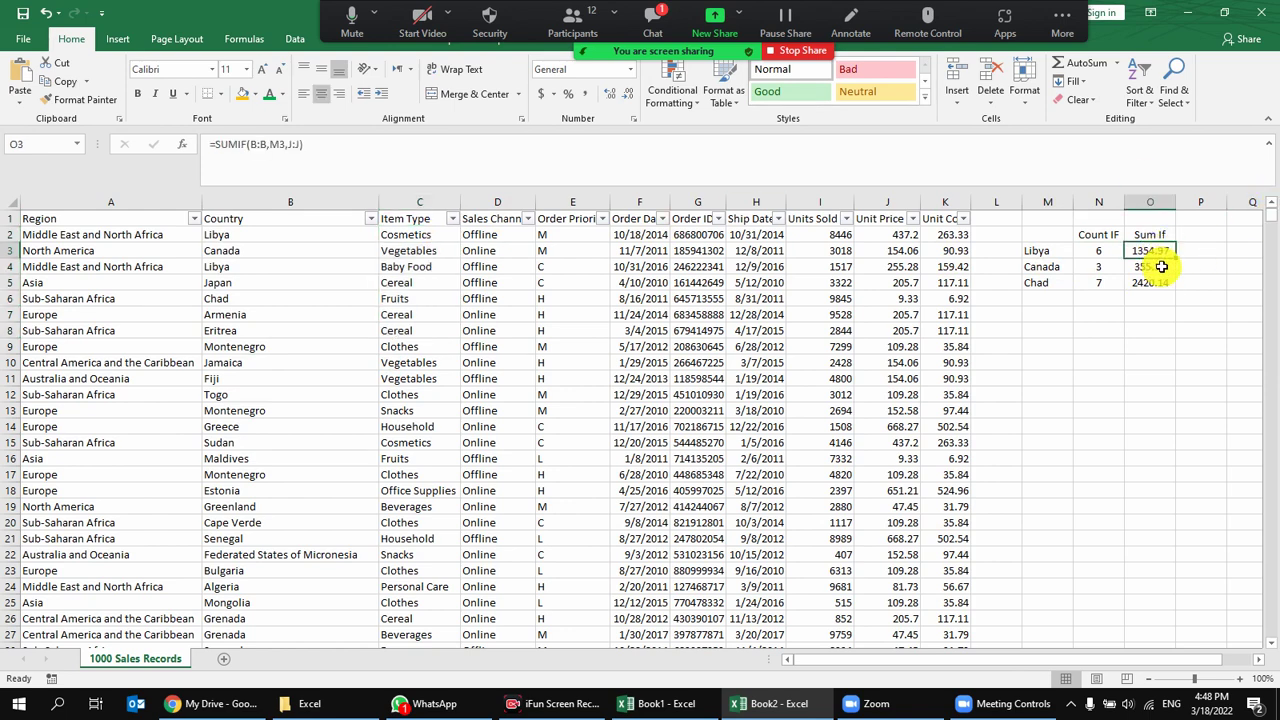
drag(288, 234, 899, 234)
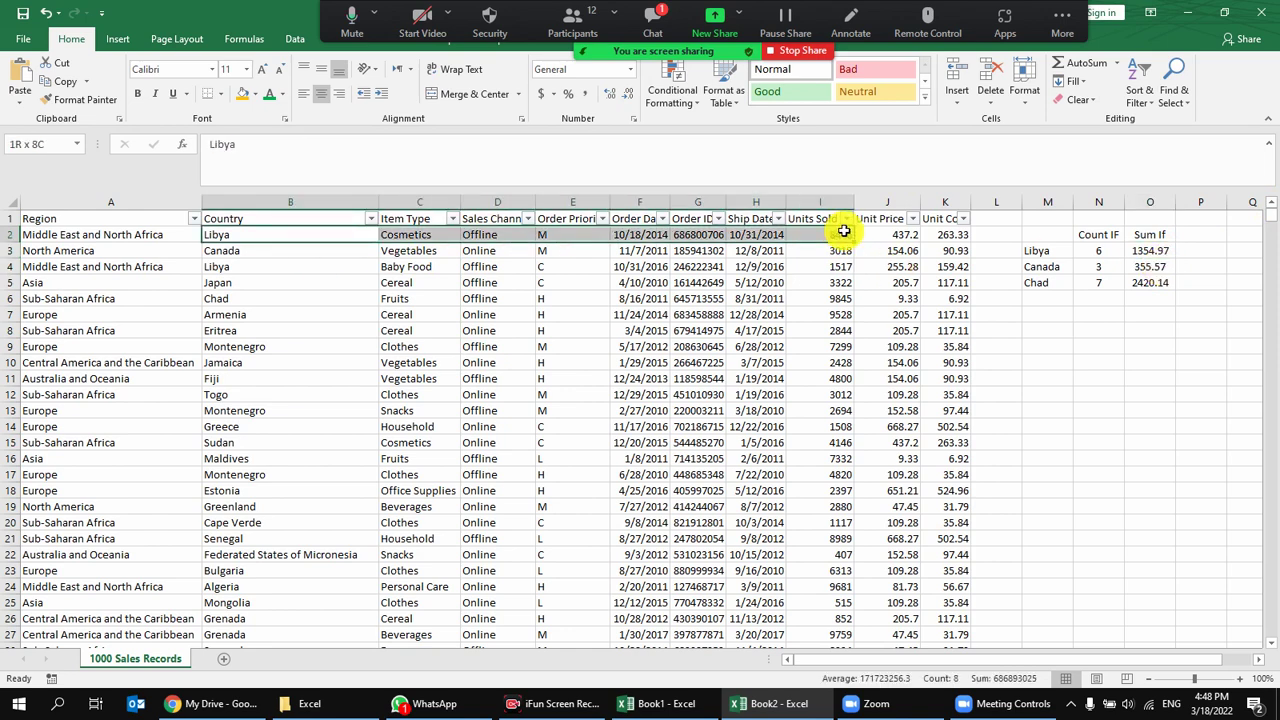
click(899, 234)
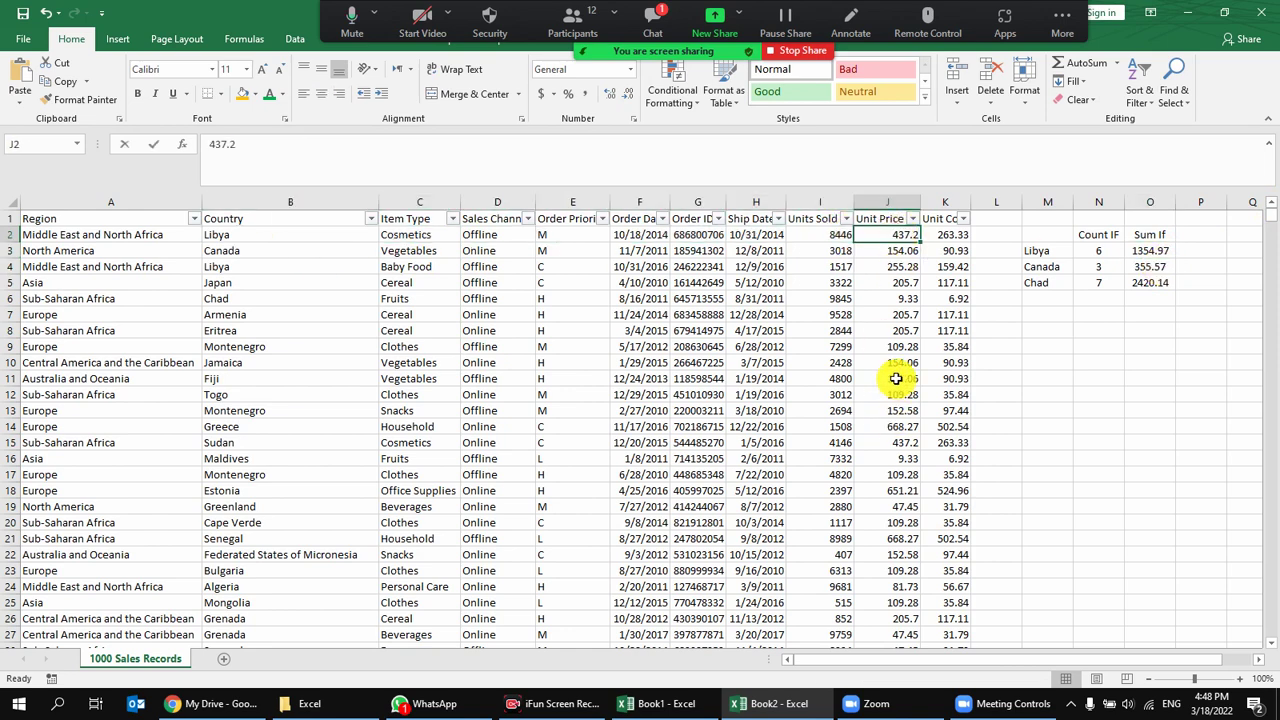
text(20000)
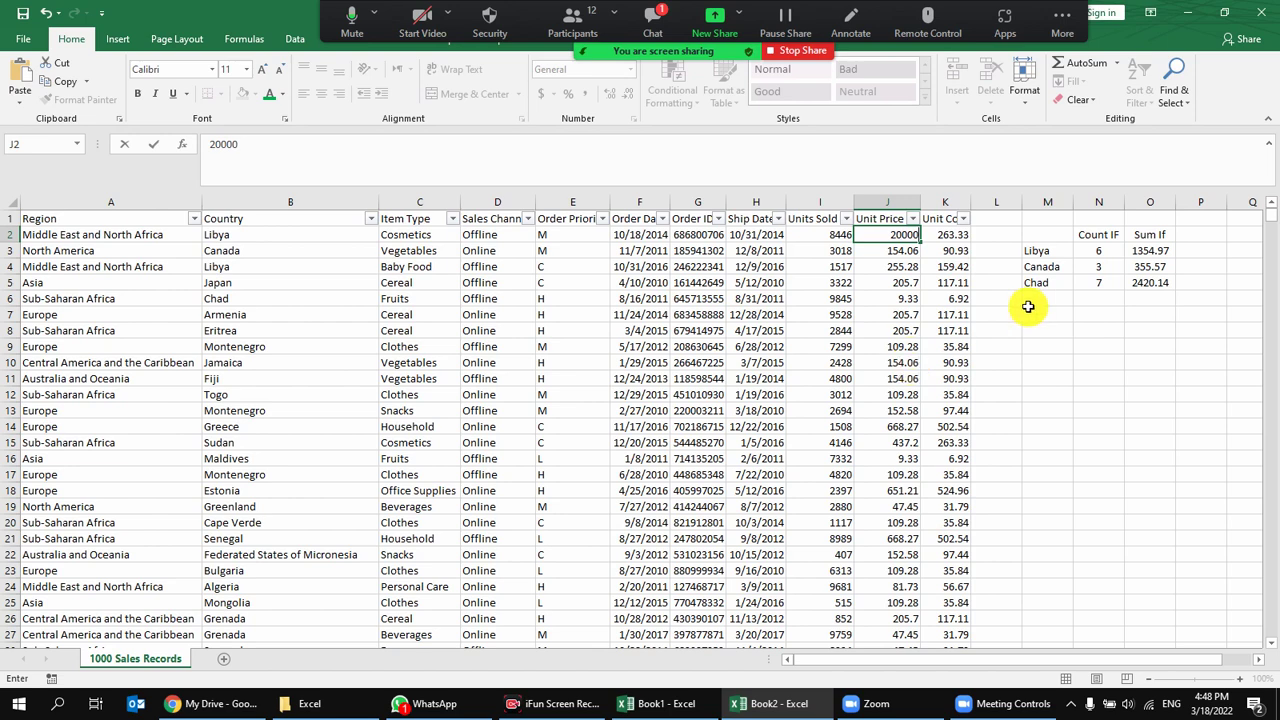
key(Return)
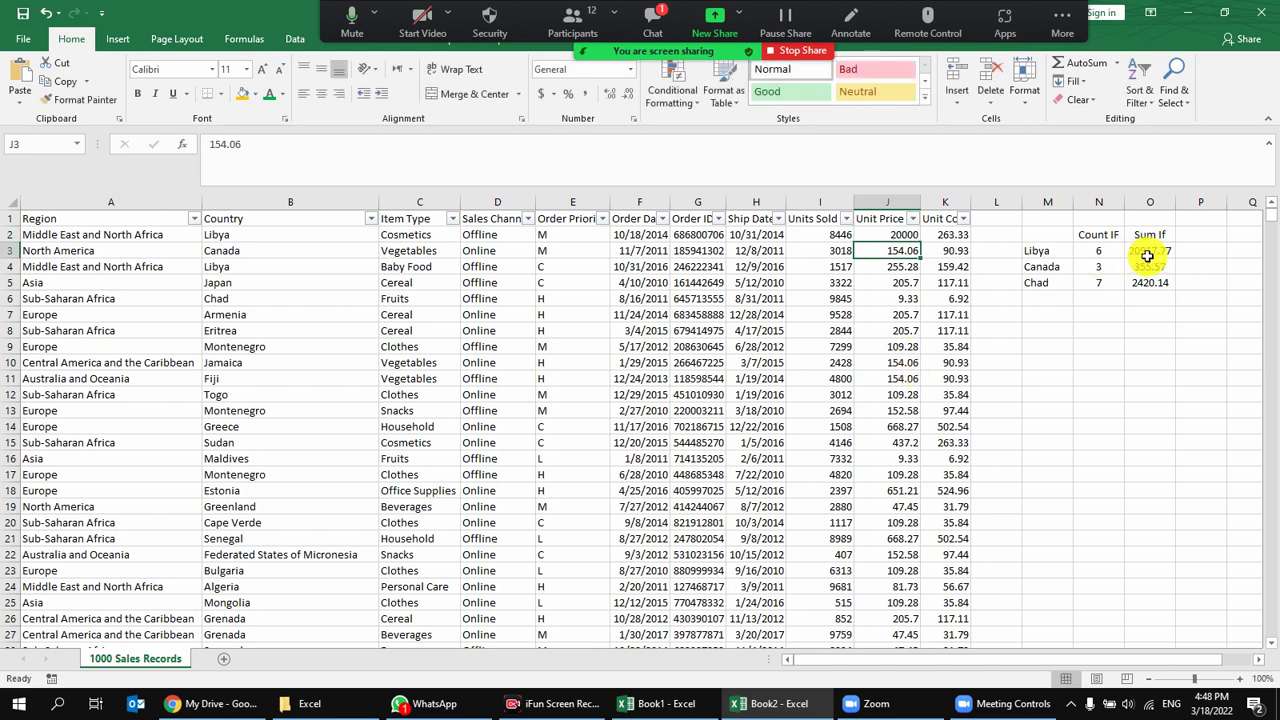
mouse_move(937, 712)
key(ctrl+z)
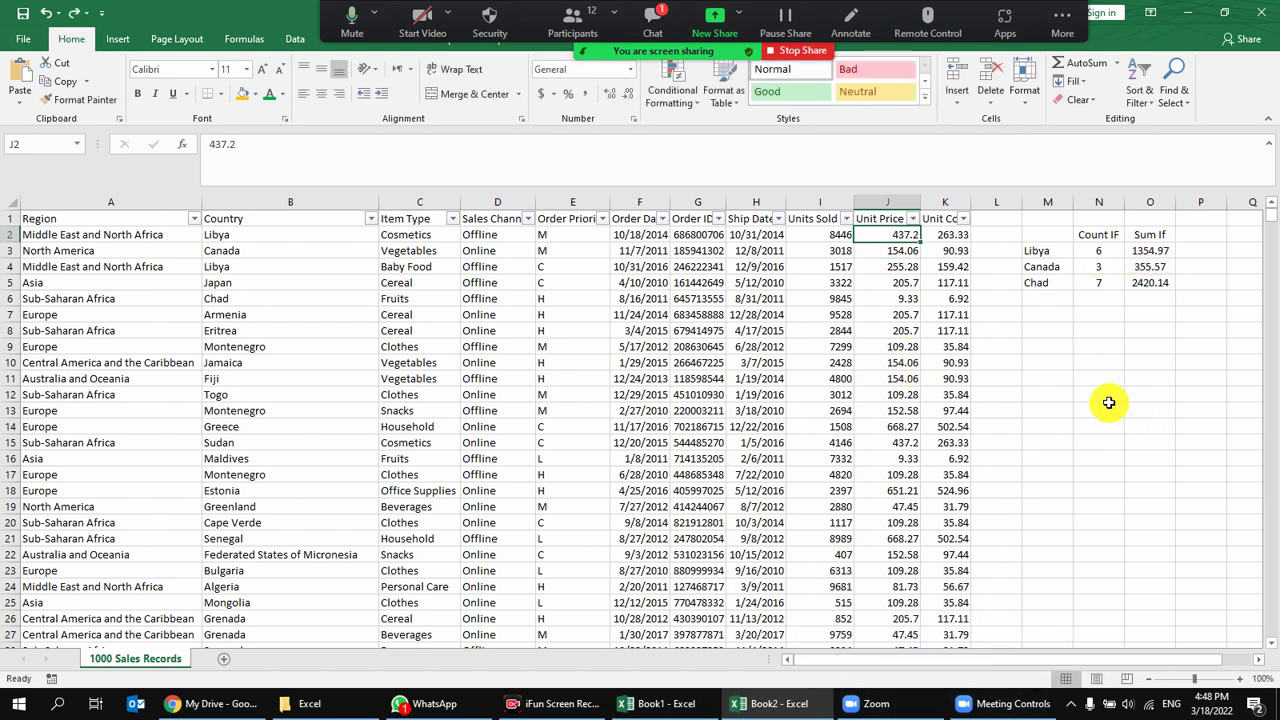
click(1192, 251)
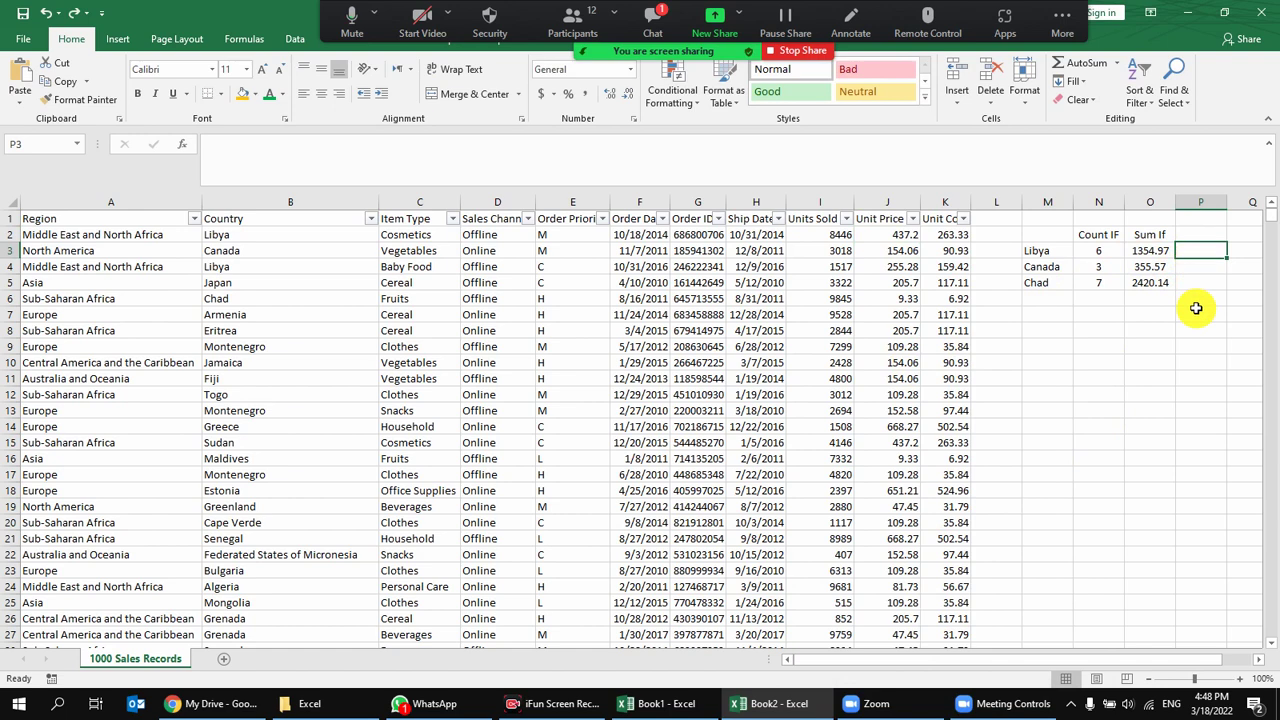
click(315, 708)
click(315, 708)
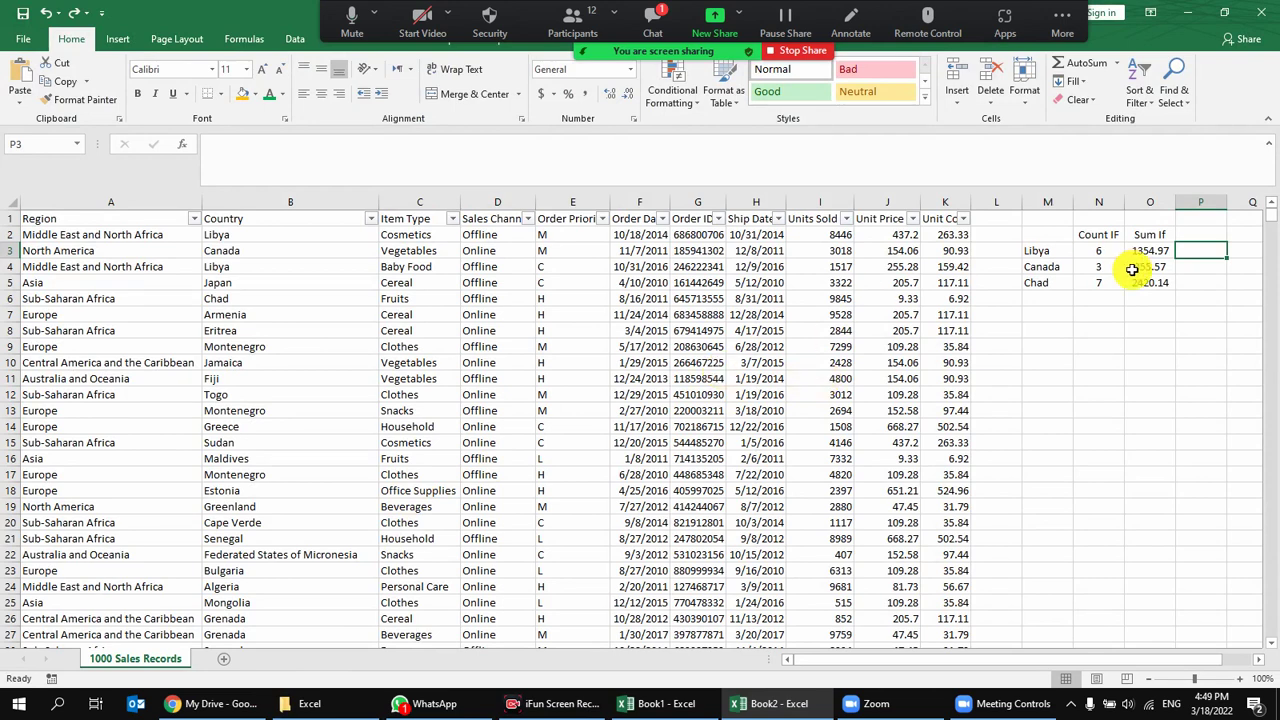
drag(1150, 314, 1275, 360)
click(913, 287)
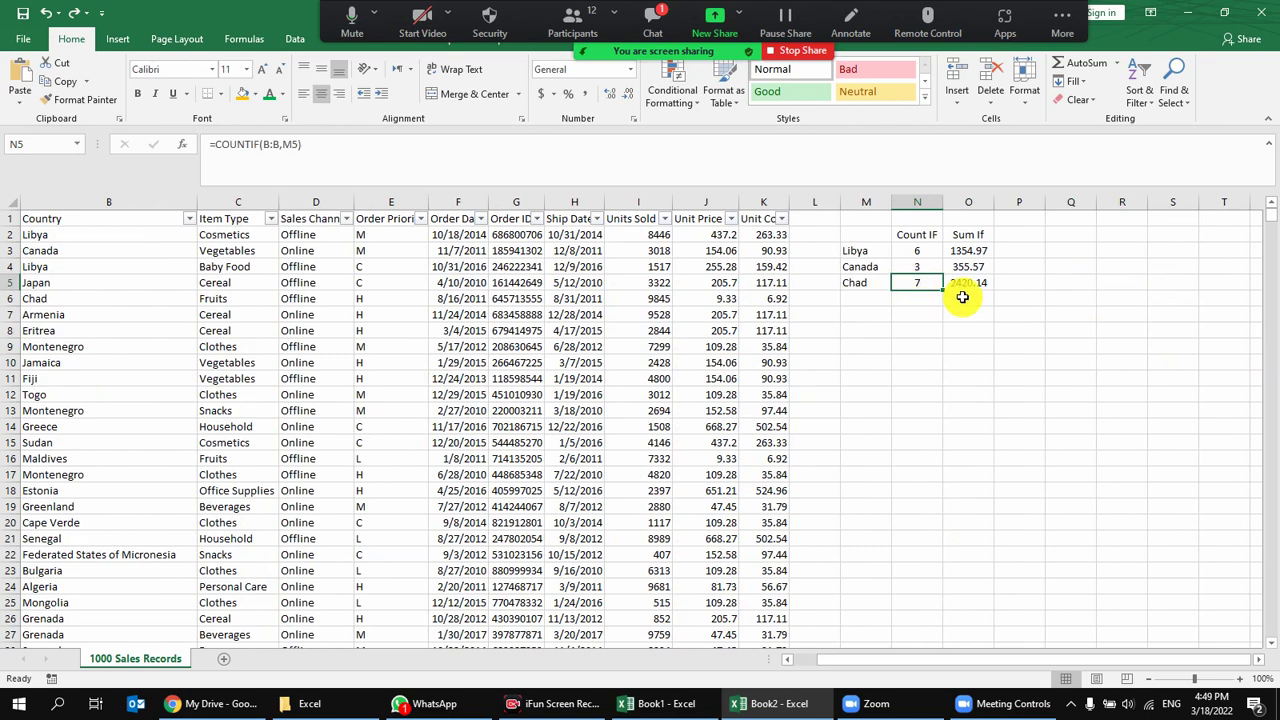
click(915, 202)
right_click(930, 205)
click(975, 352)
right_click(923, 203)
key(ctrl+z)
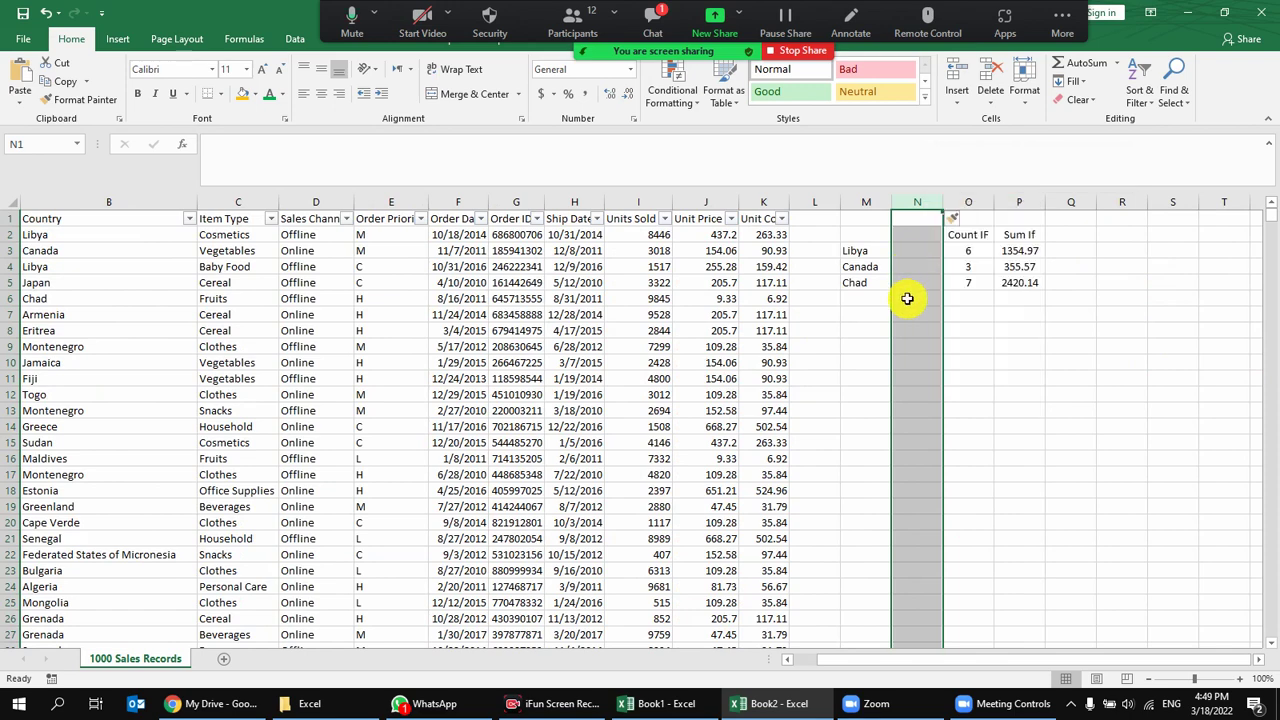
click(862, 346)
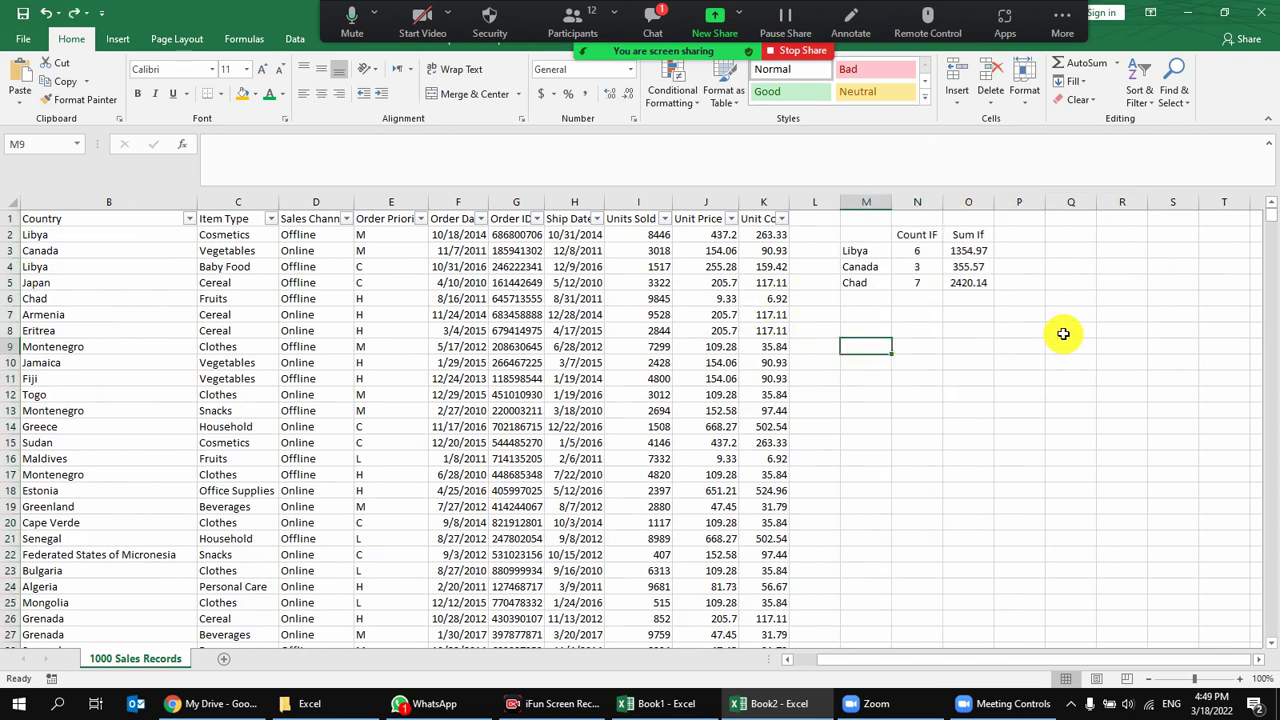
click(914, 332)
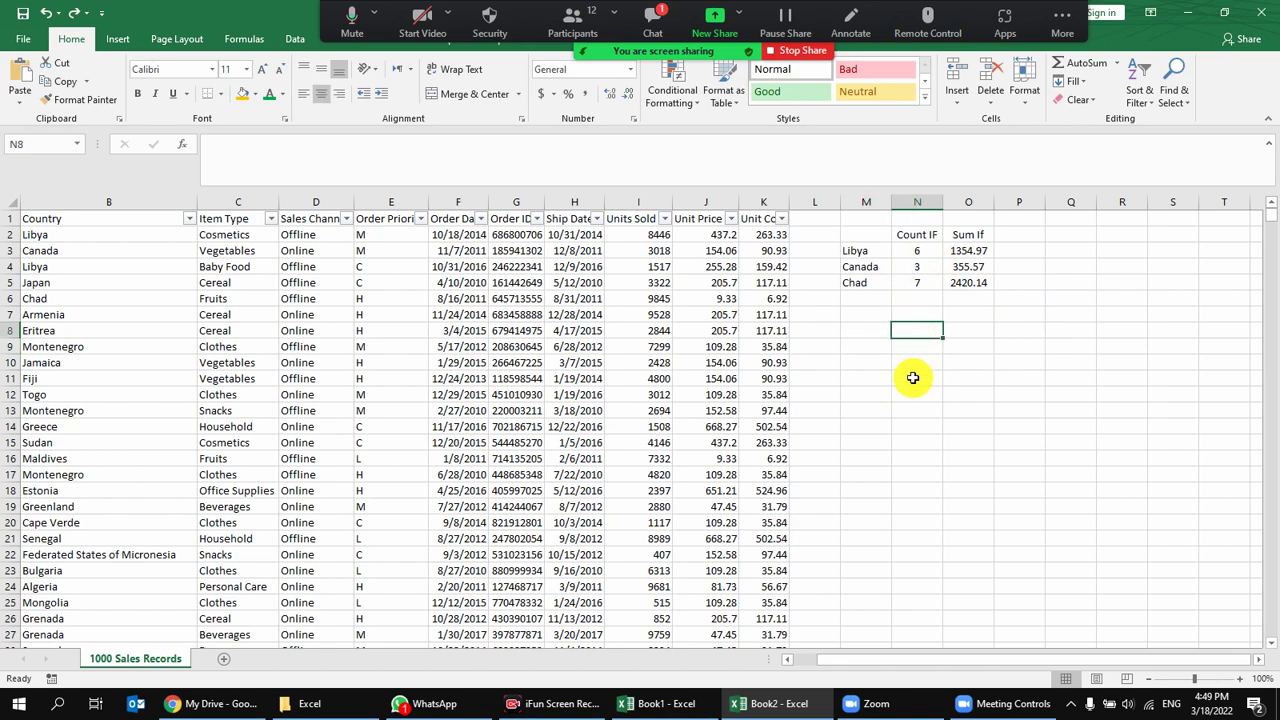
Add a Sum heading in N8 with the Unit Price column total, 262106.8, in N9.
text(Sum)
key(Return)
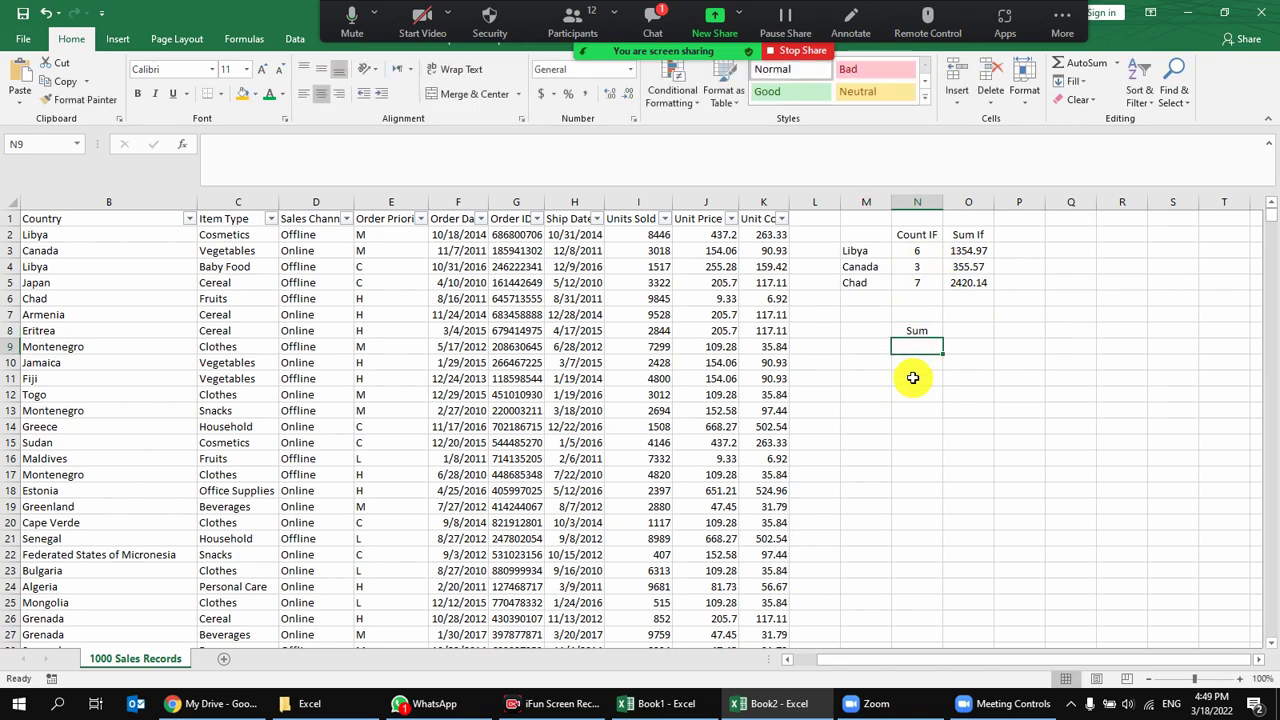
click(878, 347)
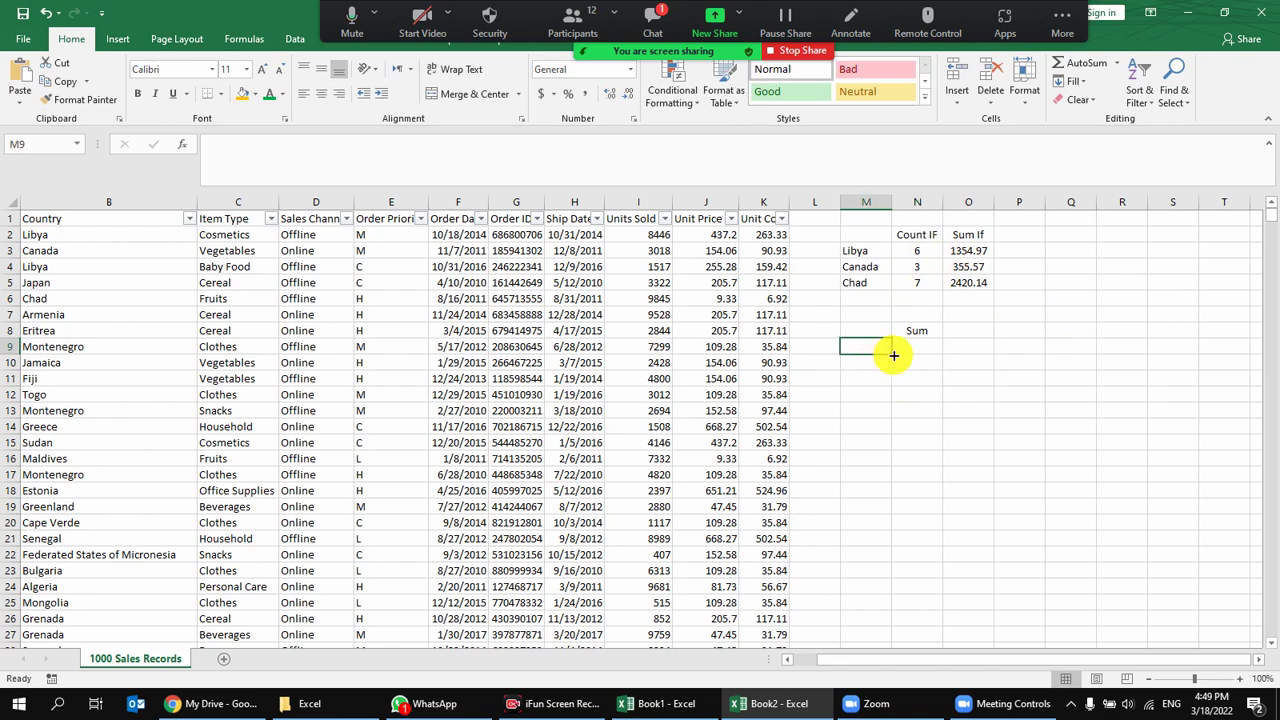
click(926, 349)
text(=)
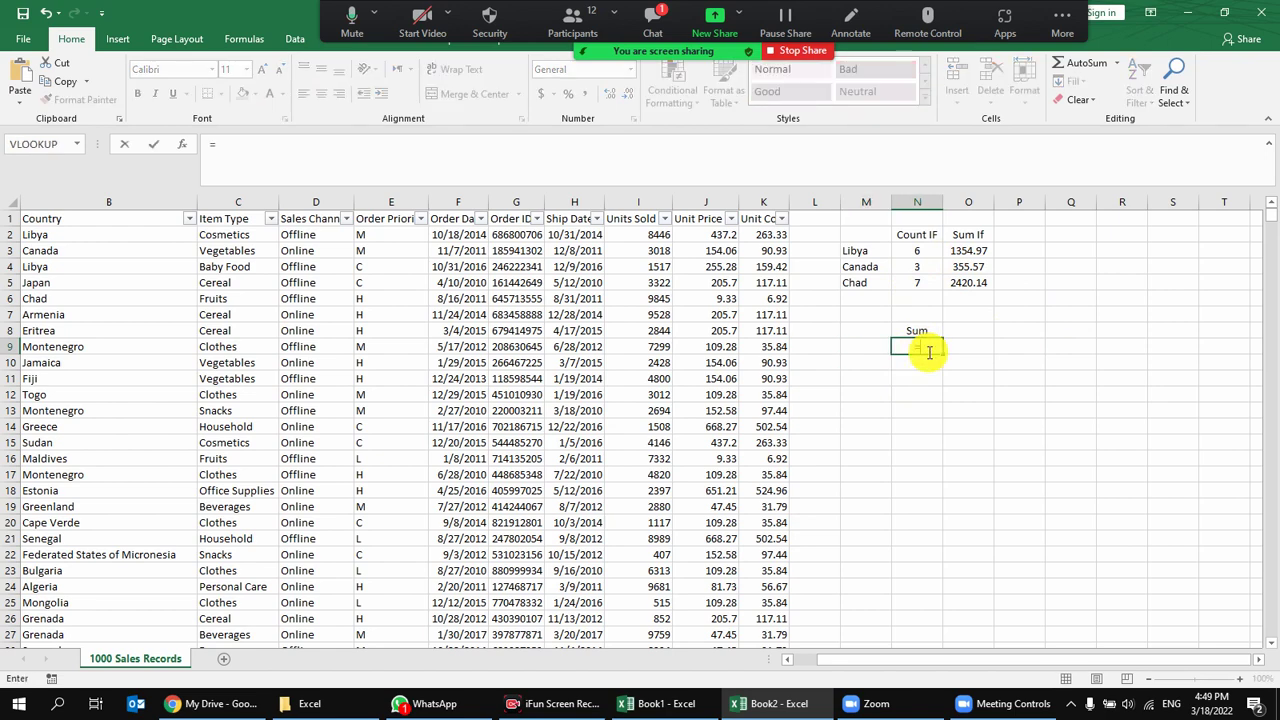
text(su)
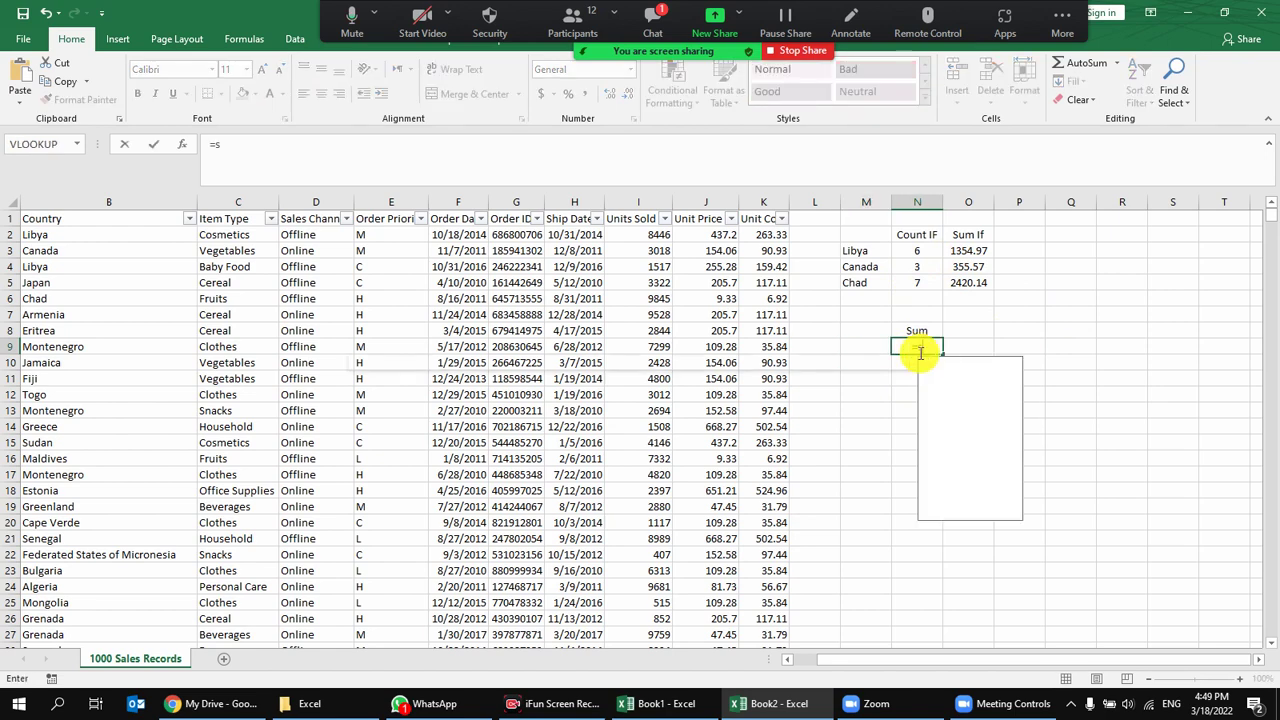
text(m)
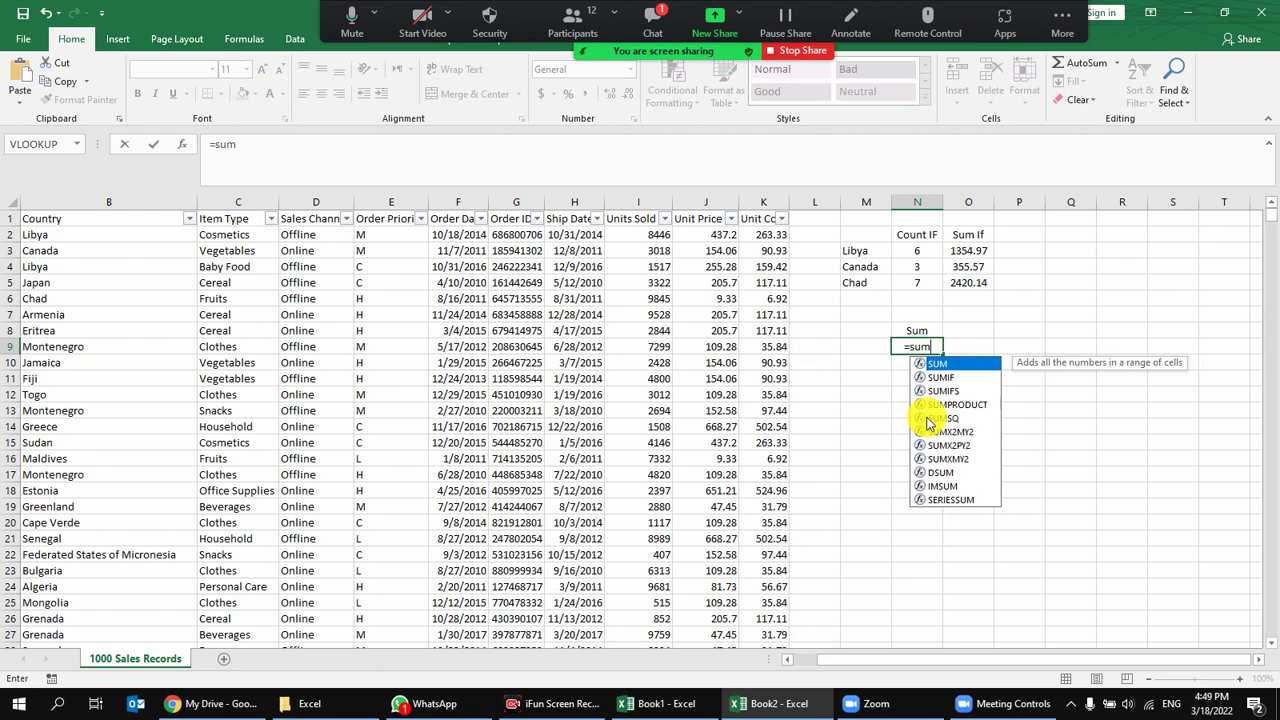
key(Tab)
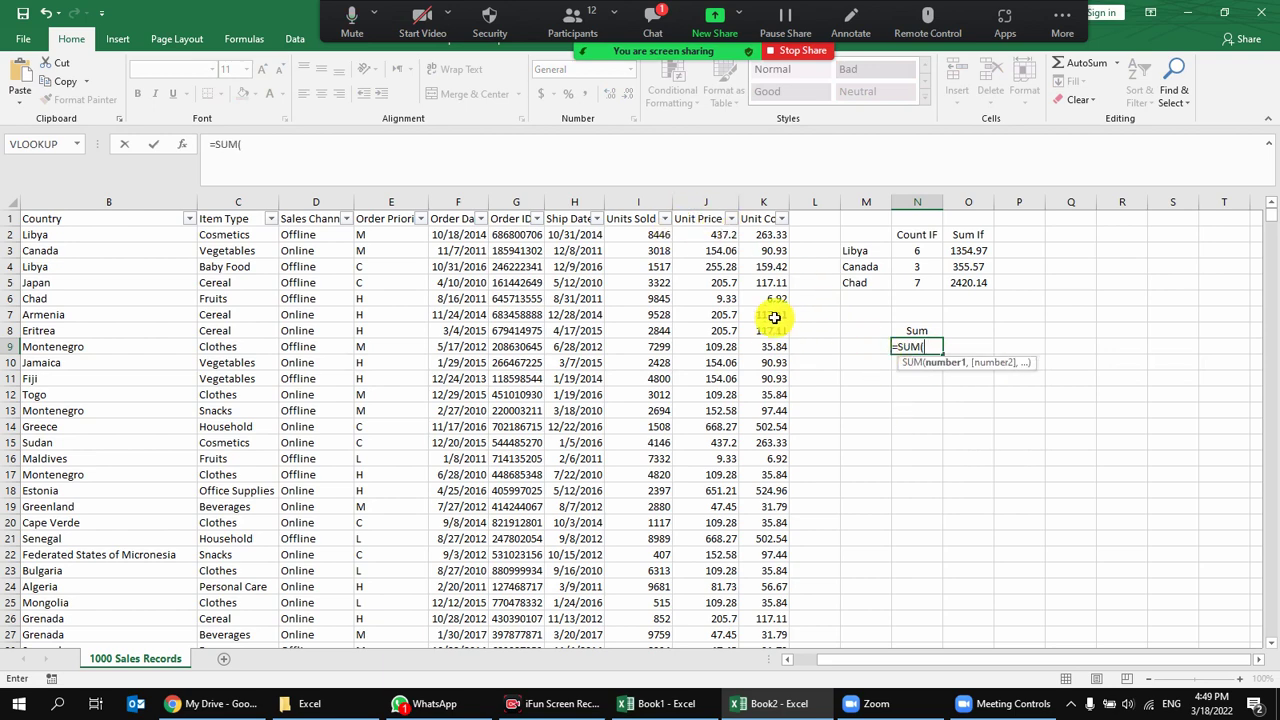
click(715, 201)
key(Return)
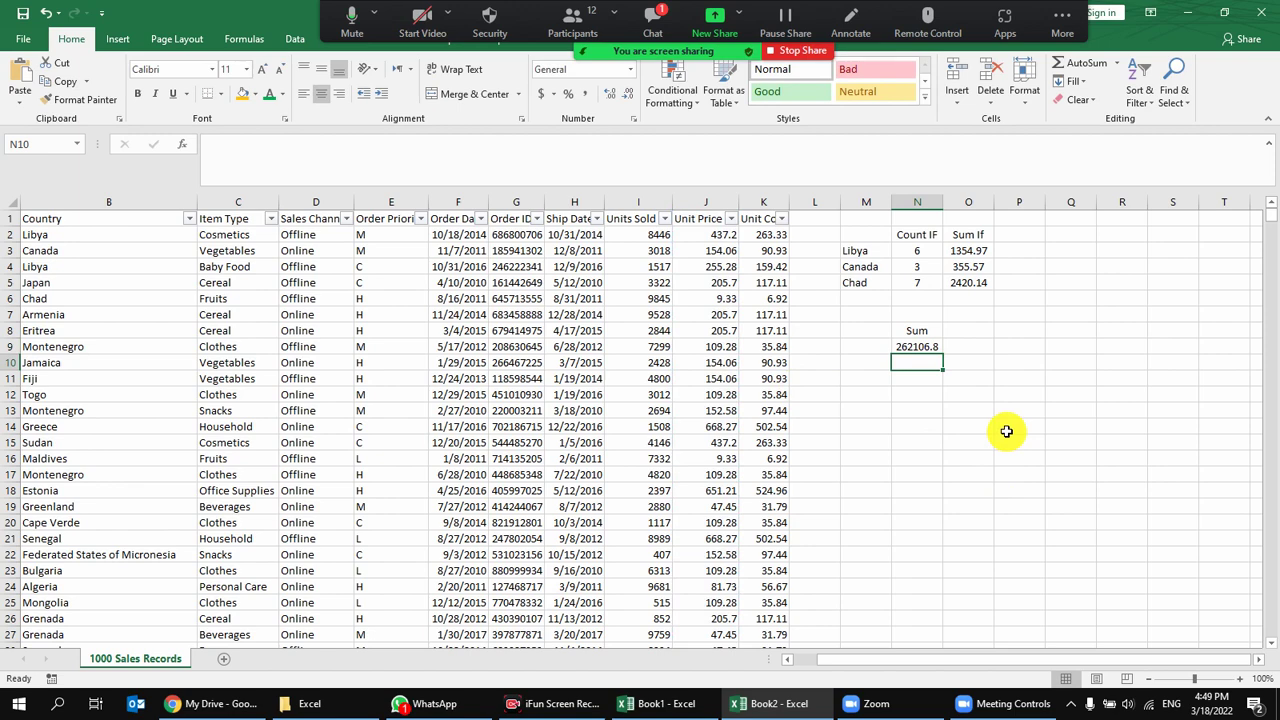
Enter the heading Count A in cell O8.
click(970, 331)
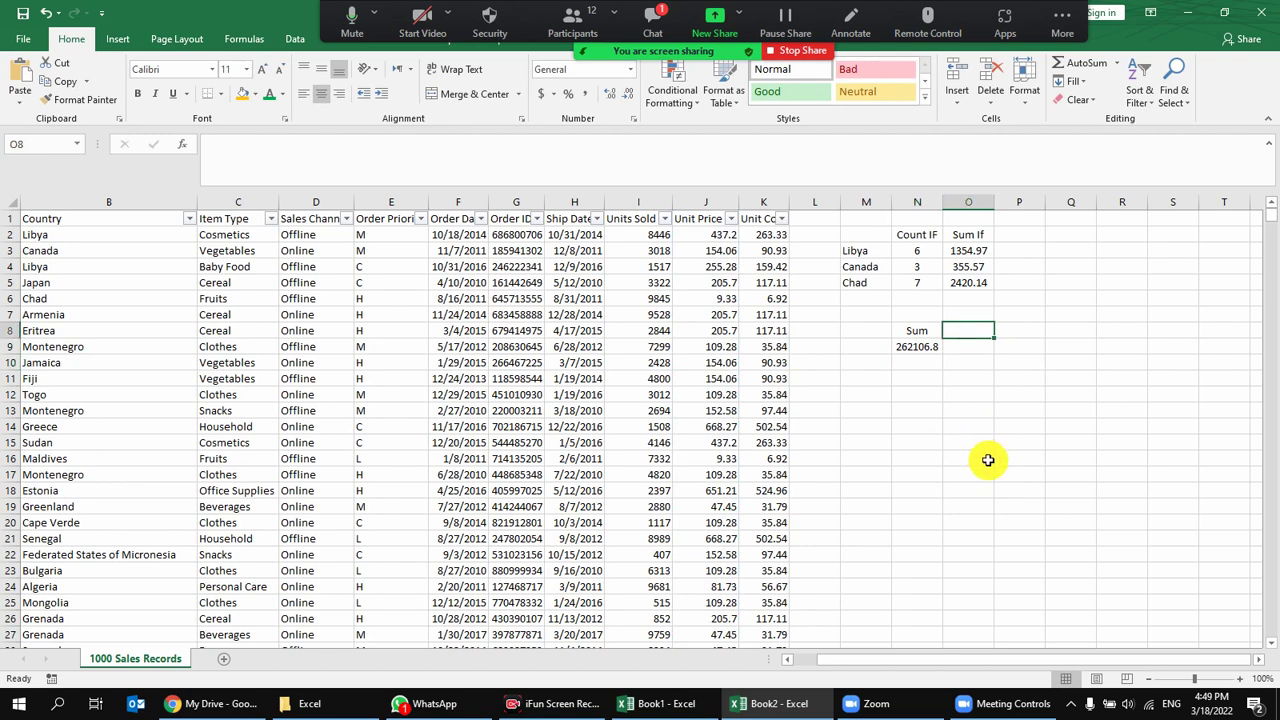
text(Coun)
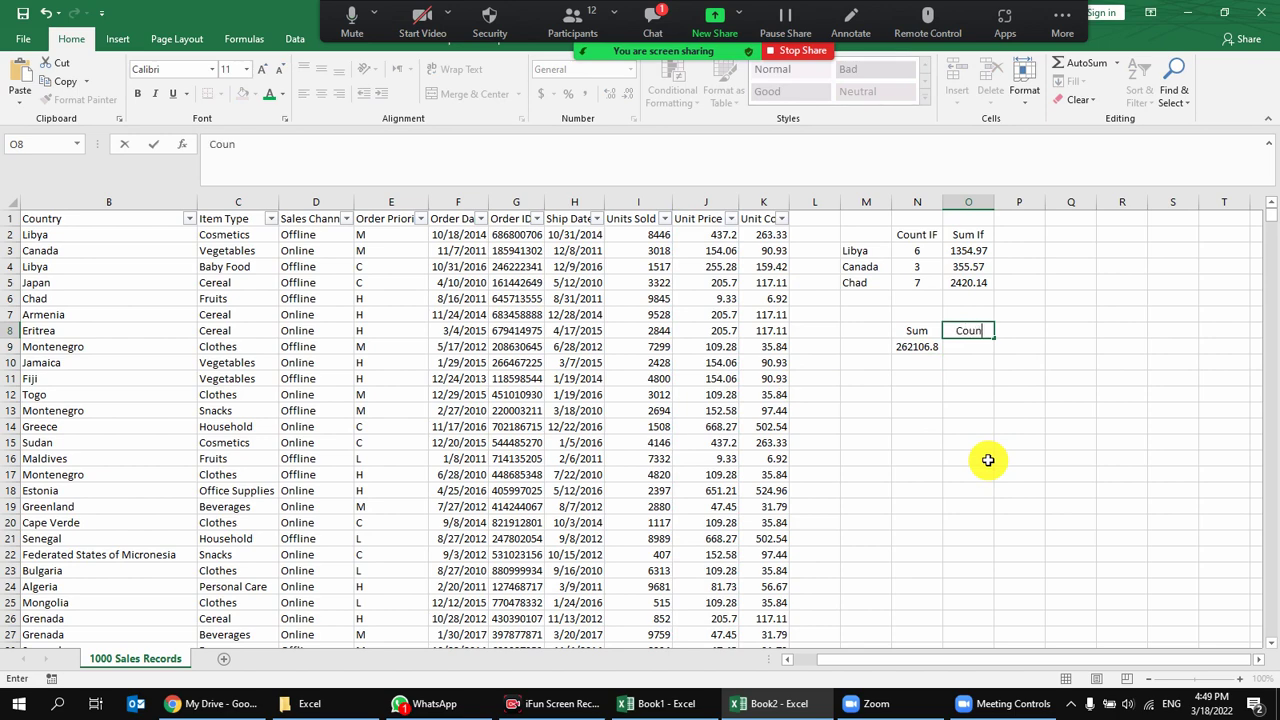
text(t A)
key(Return)
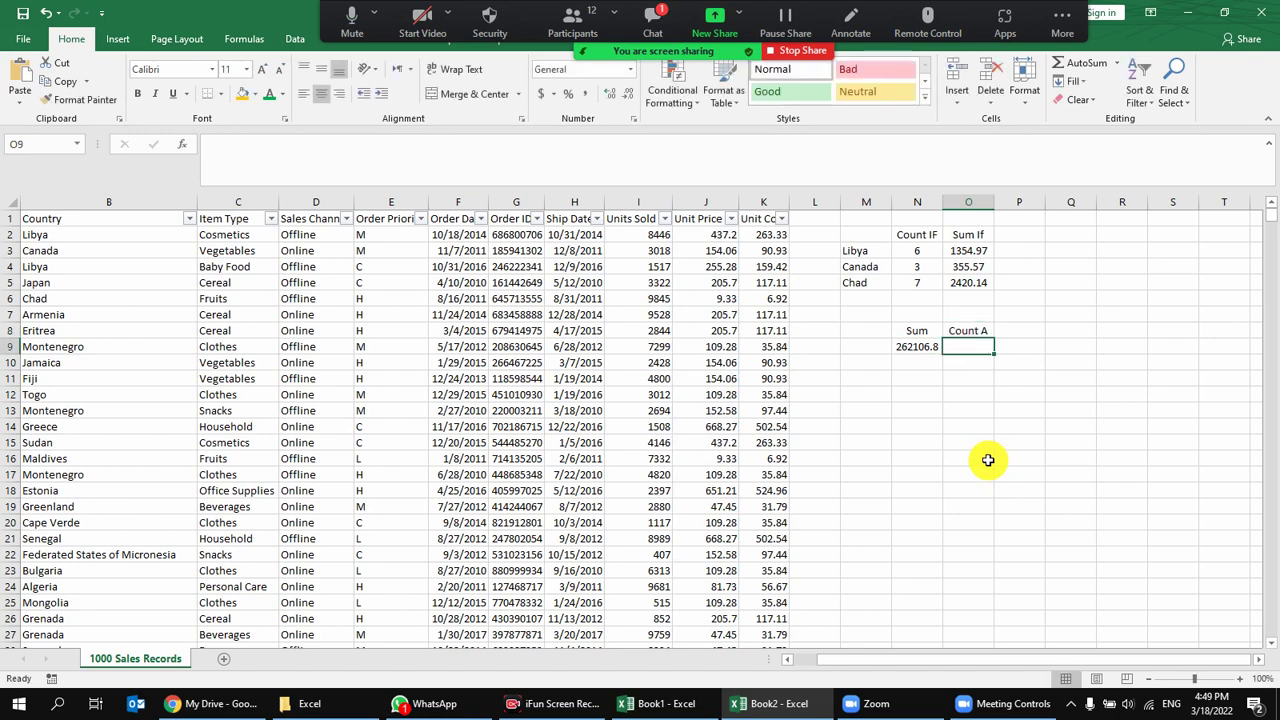
Enter =COUNTA(C:C) in O9 to count the Item Type entries, returning 1001.
text(=coun)
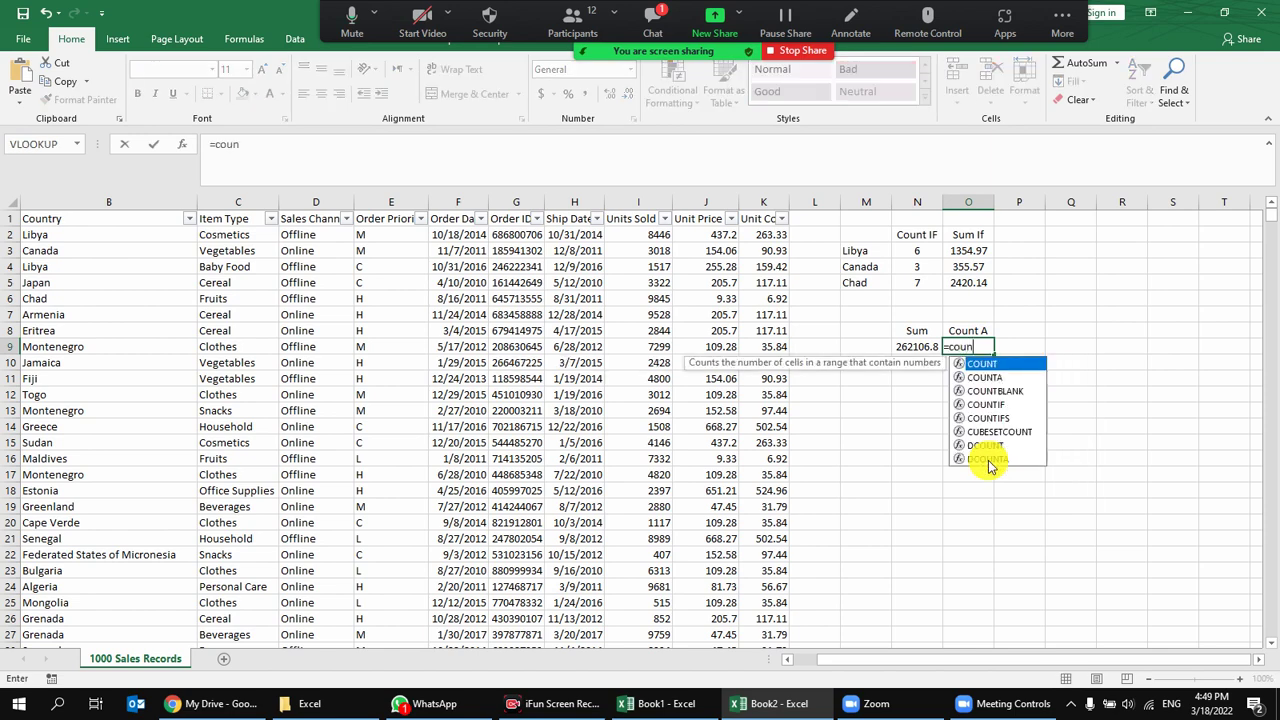
double_click(995, 378)
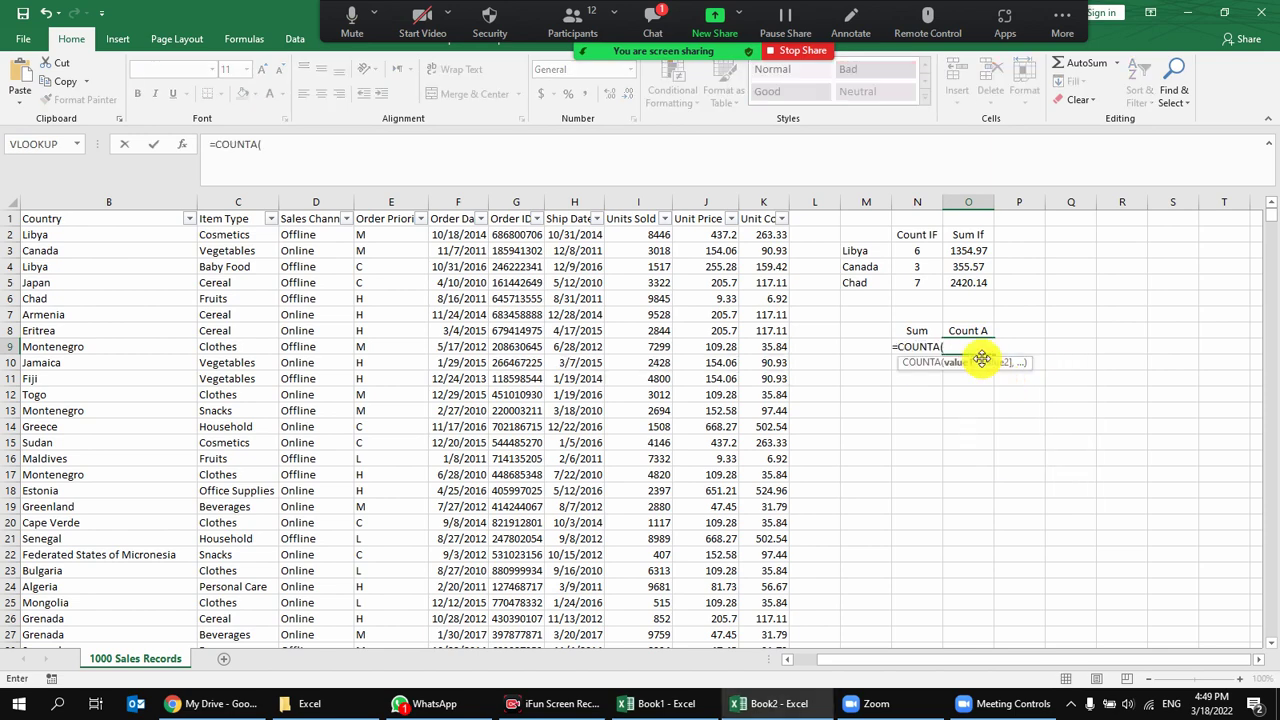
click(237, 202)
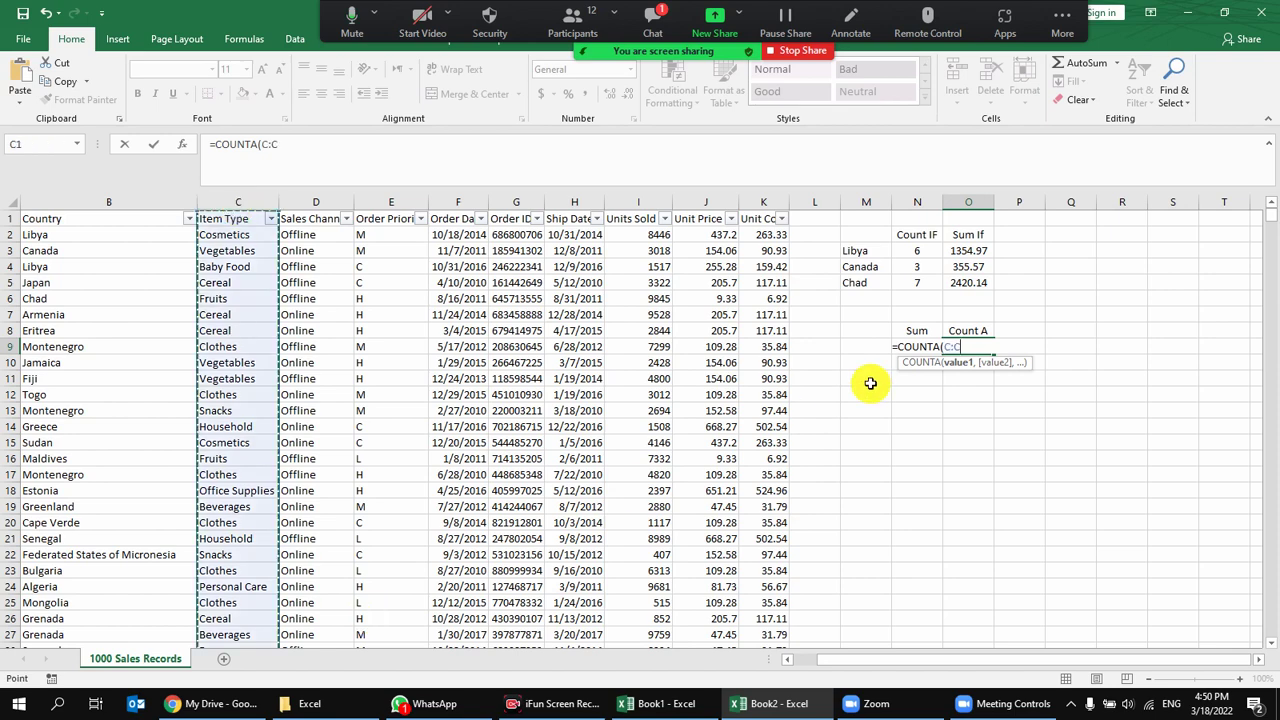
text())
key(Return)
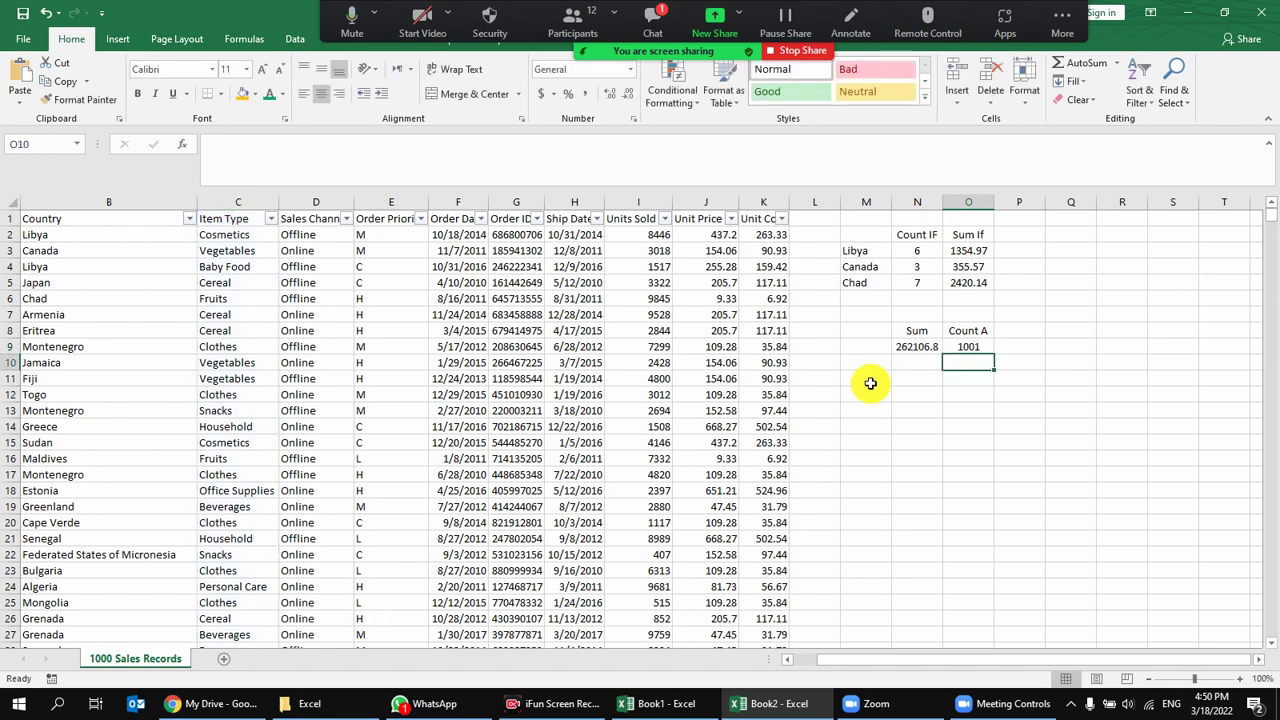
click(989, 344)
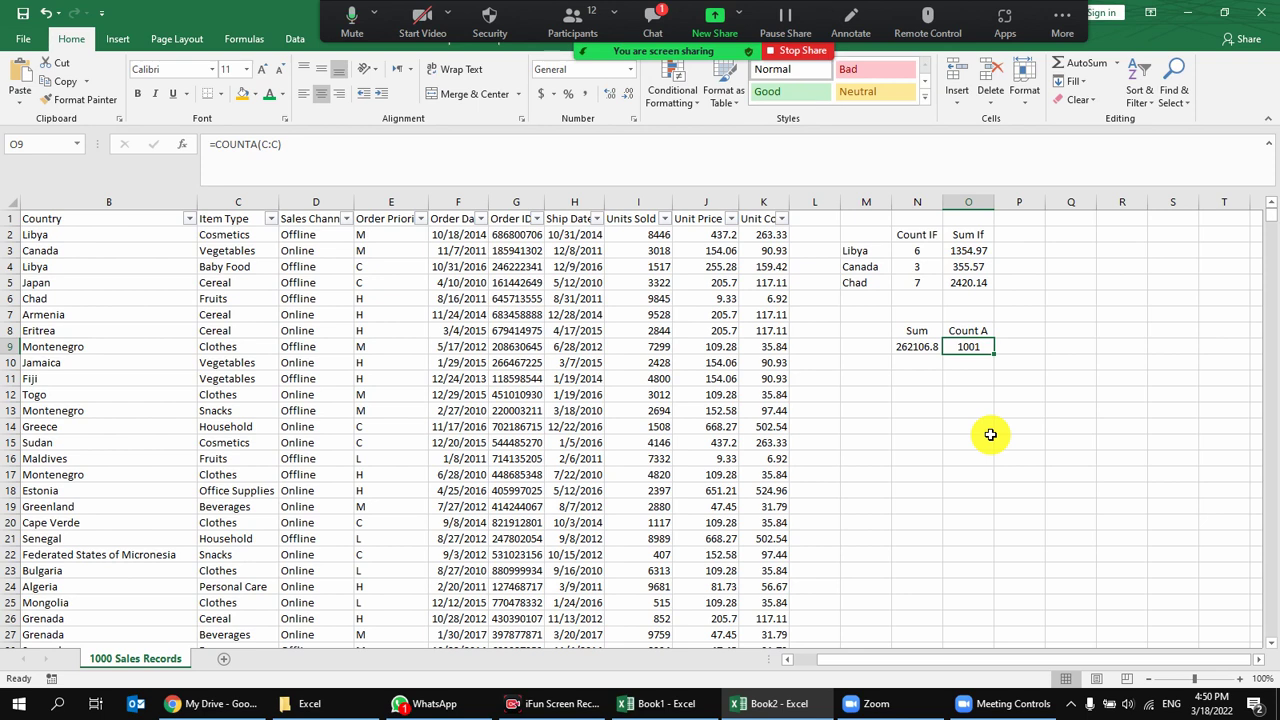
click(1018, 332)
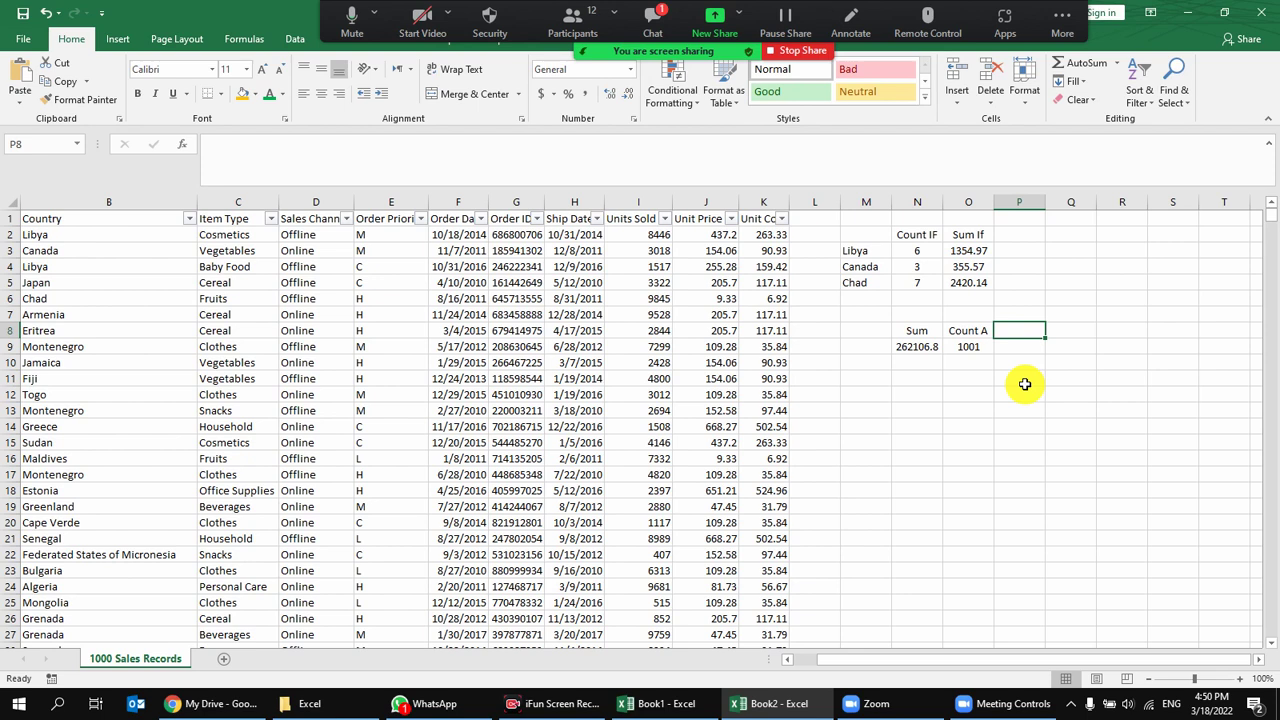
click(978, 331)
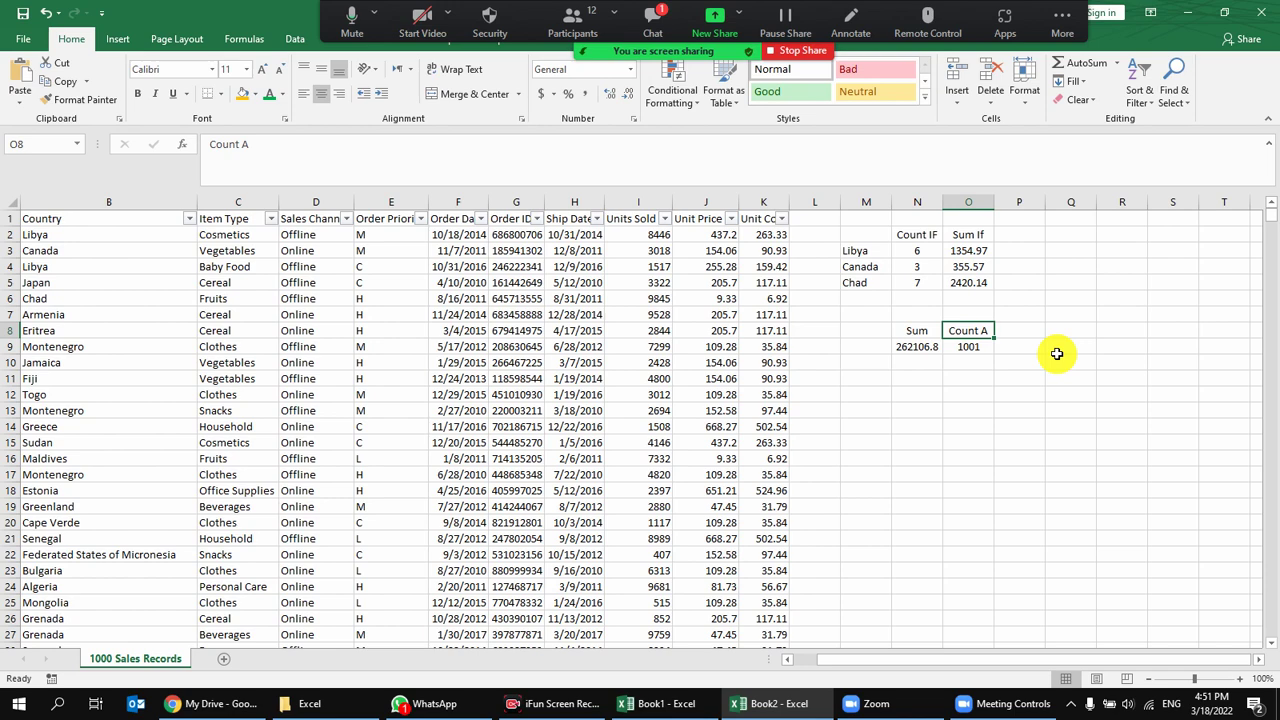
Enter the sample values 1 and 2 in cells R3 and R4.
click(1120, 253)
text(1)
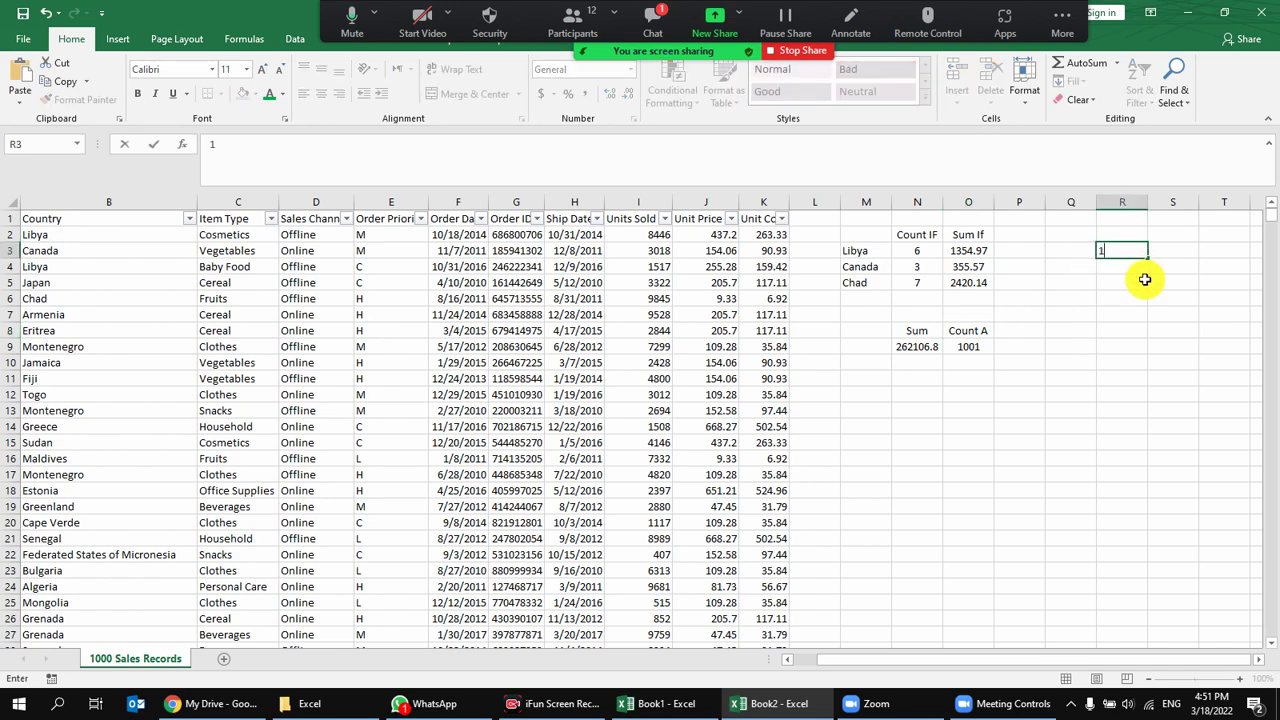
key(Return)
text(2)
key(Return)
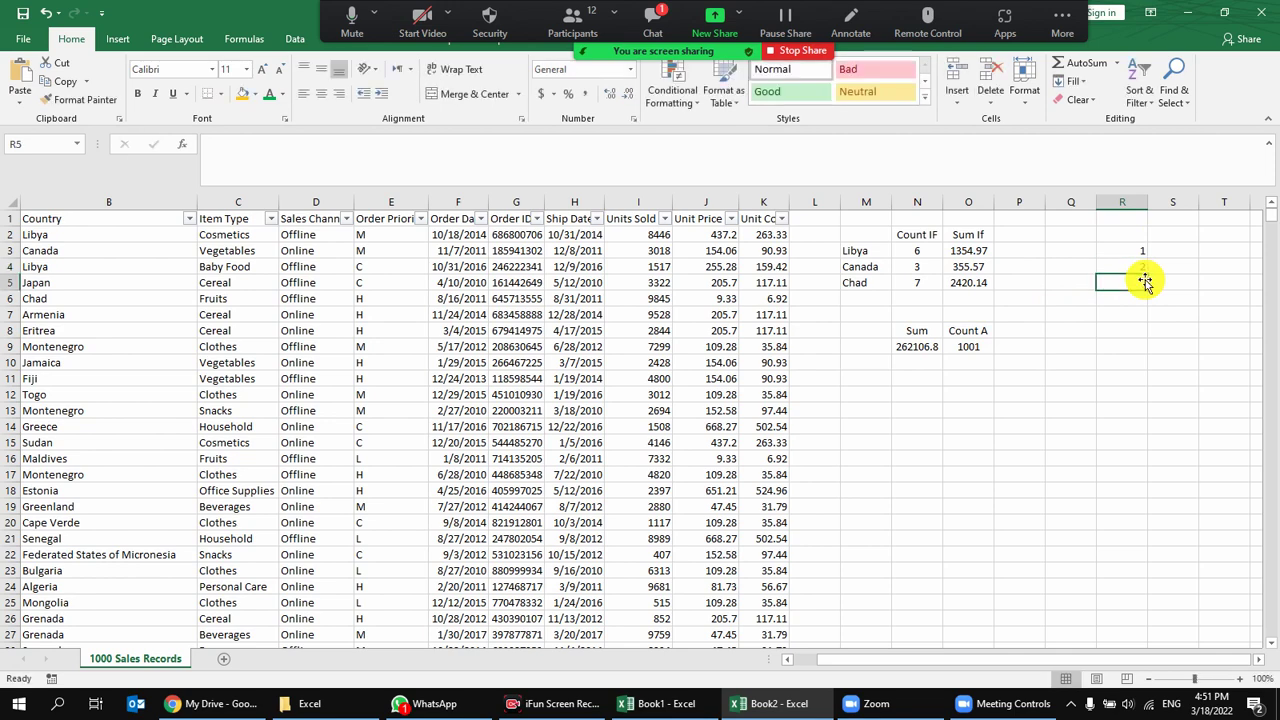
Format R3:R4 as Text from the Number Format list.
drag(1105, 255, 1125, 266)
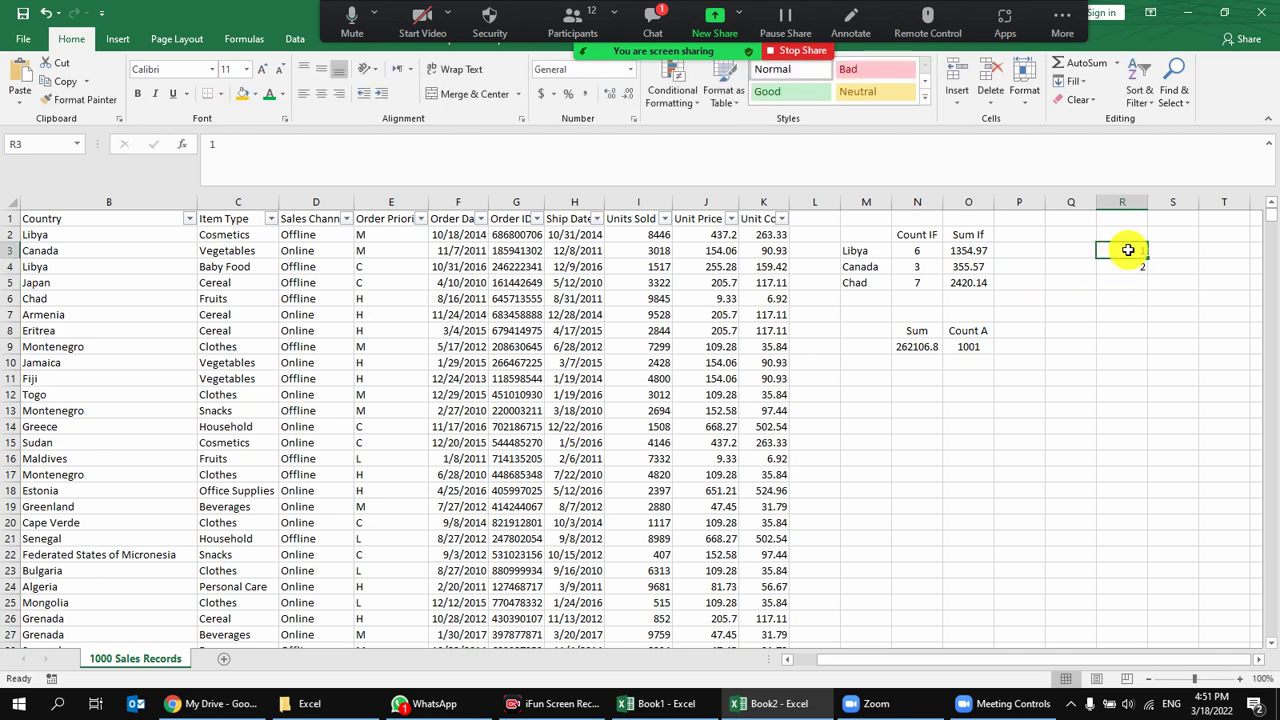
click(630, 69)
click(1137, 263)
drag(1137, 250, 1136, 268)
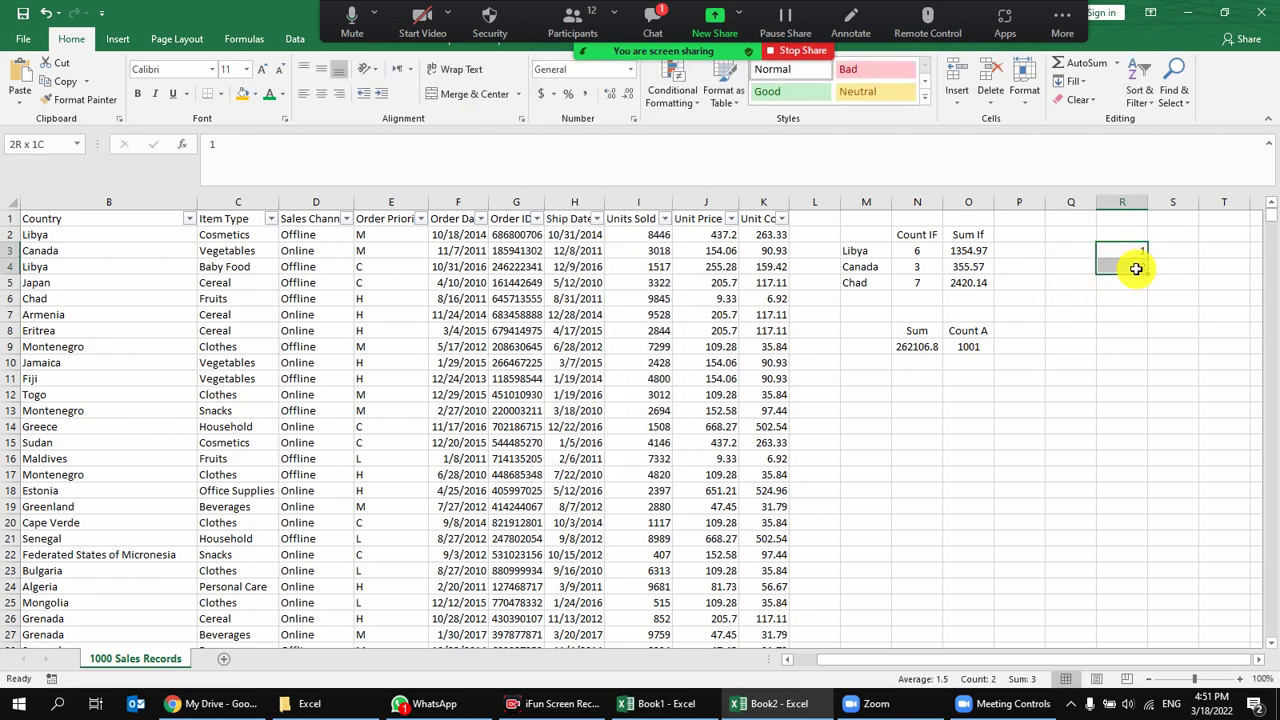
click(630, 69)
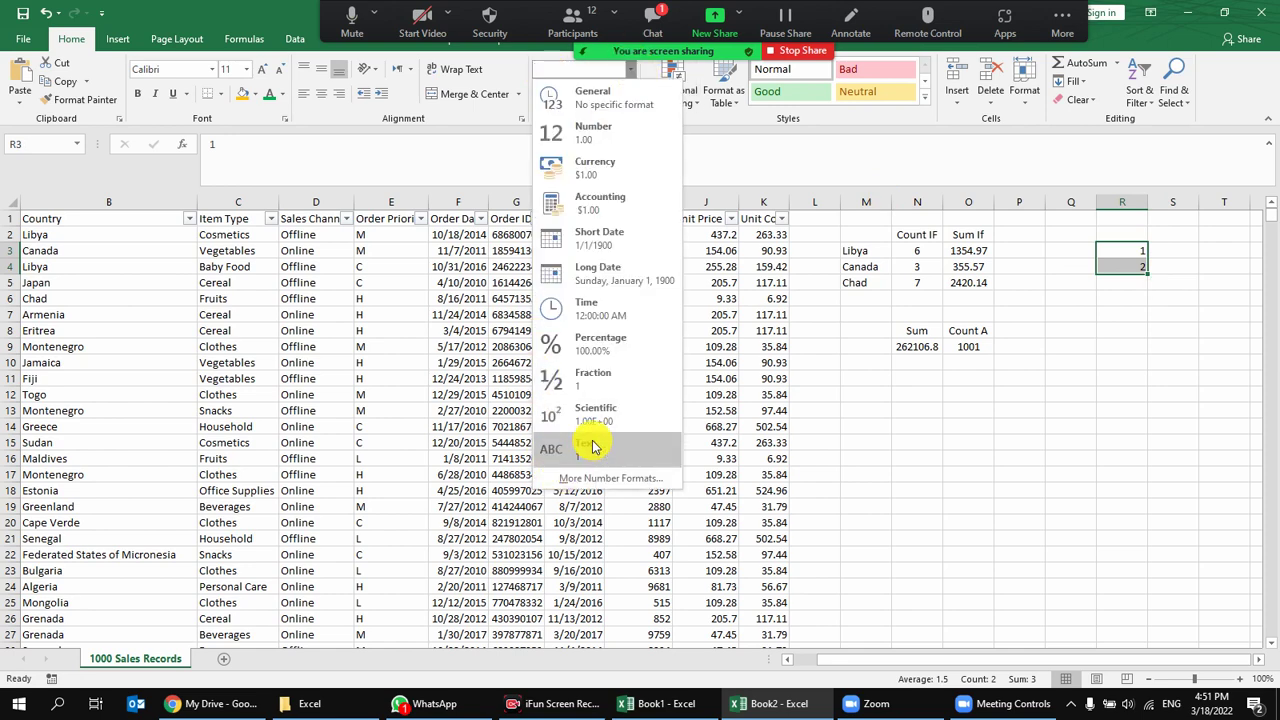
click(588, 440)
click(1067, 424)
Check the text values in R3 and R4, then begin a COUNT formula in Q8.
click(1111, 250)
click(1111, 268)
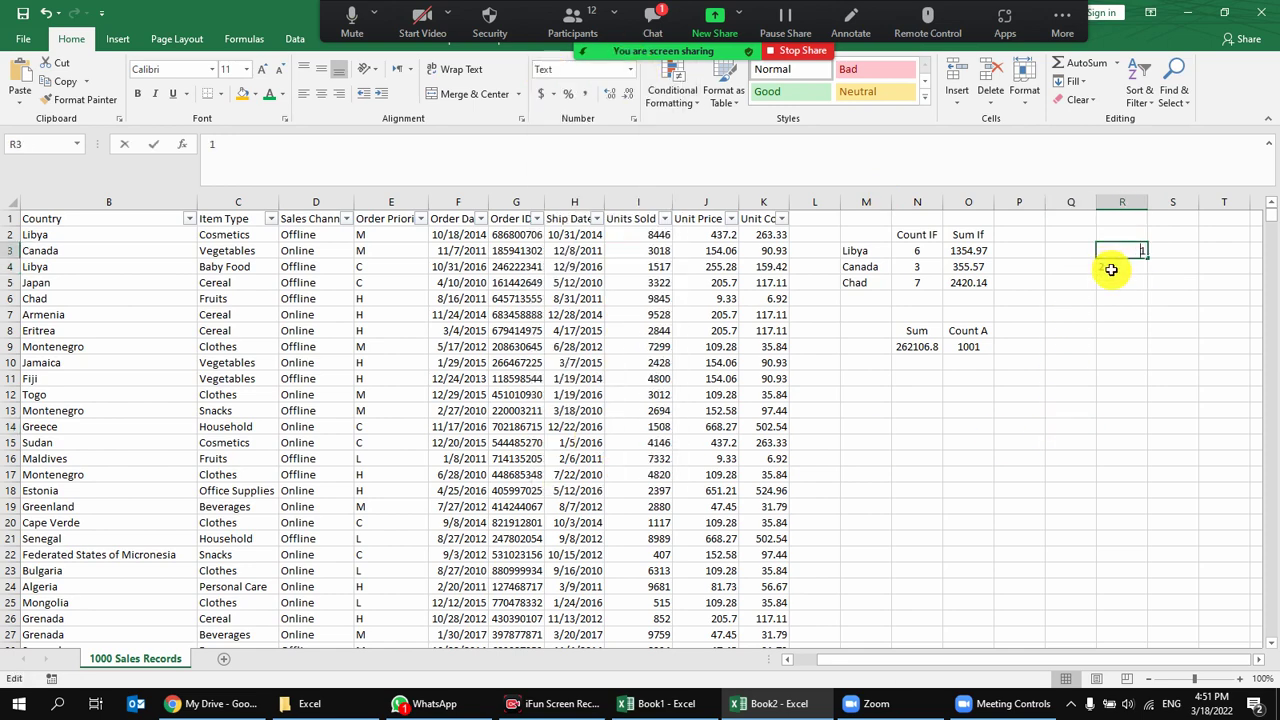
text(2)
click(1062, 316)
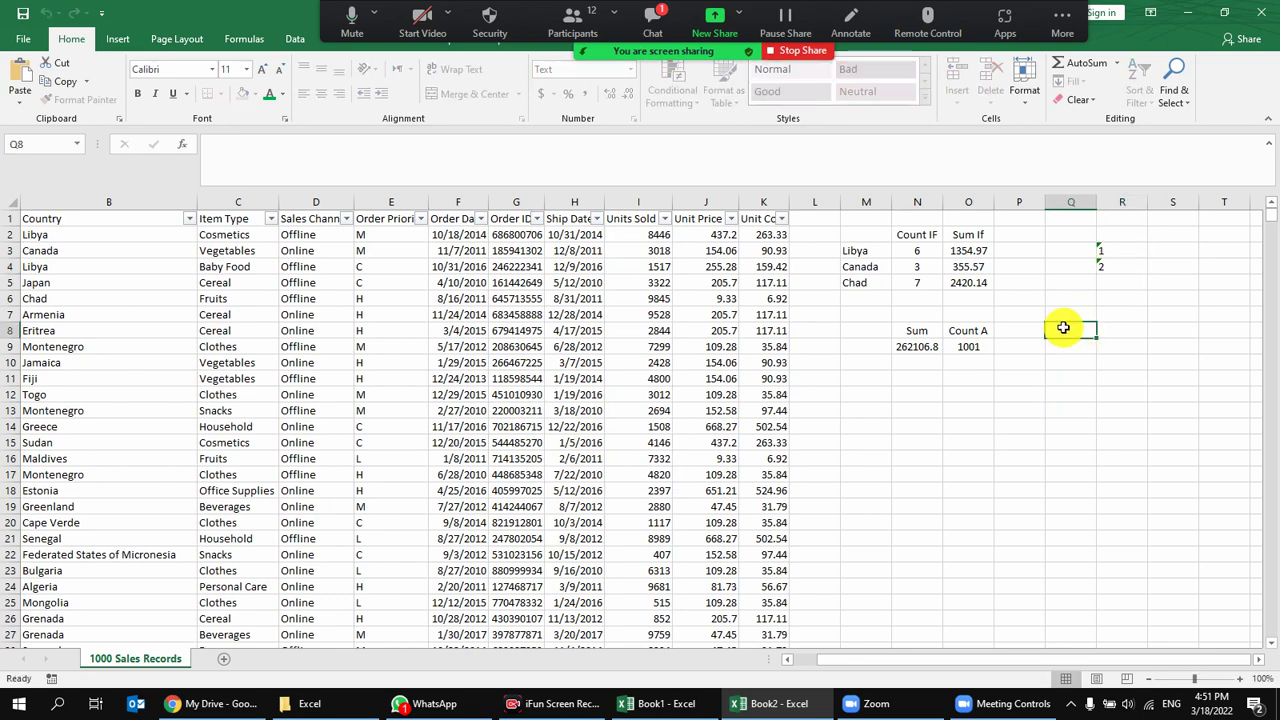
click(1028, 318)
click(1092, 332)
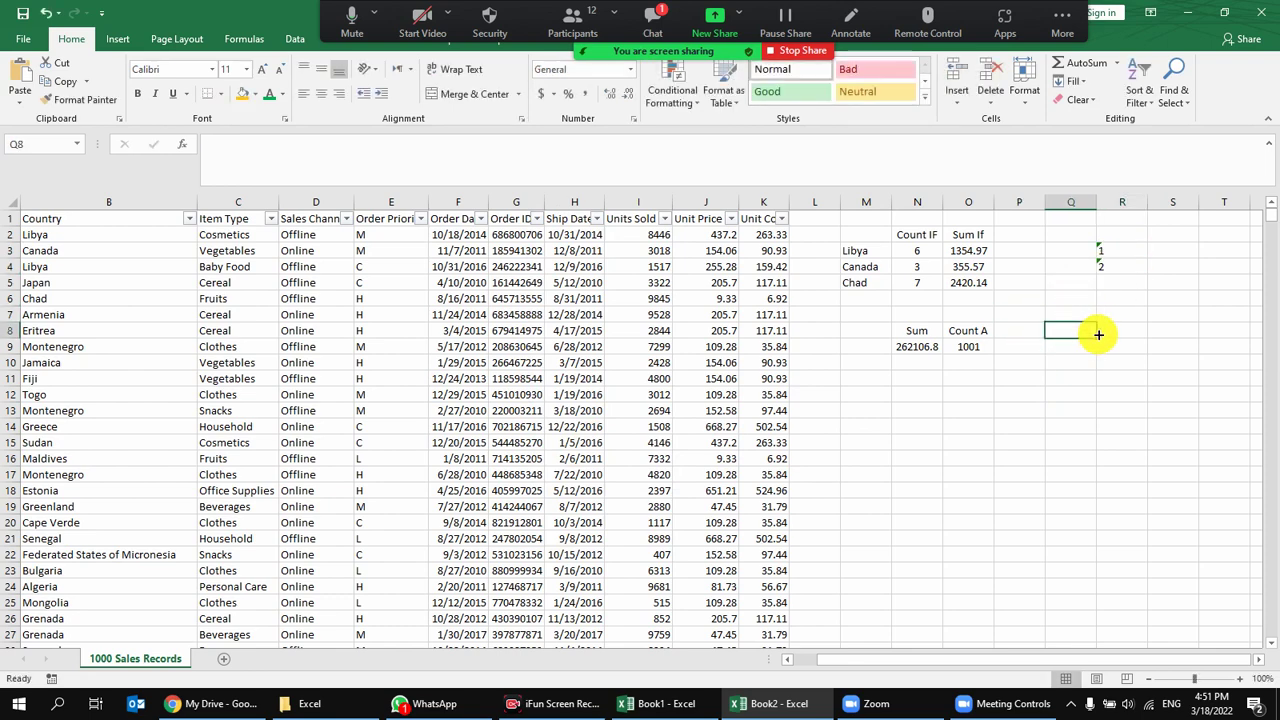
text(=count)
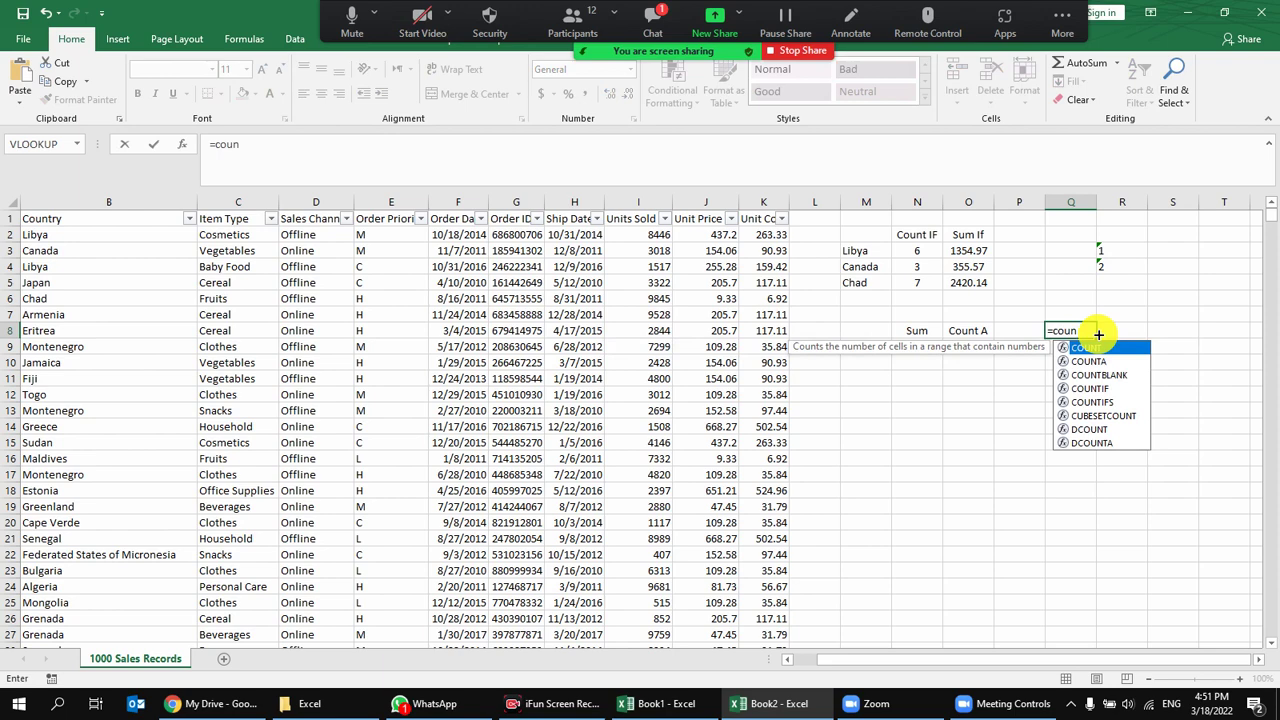
Complete =COUNT(R3:R4) in cell Q8.
key(Tab)
drag(1102, 250, 1118, 264)
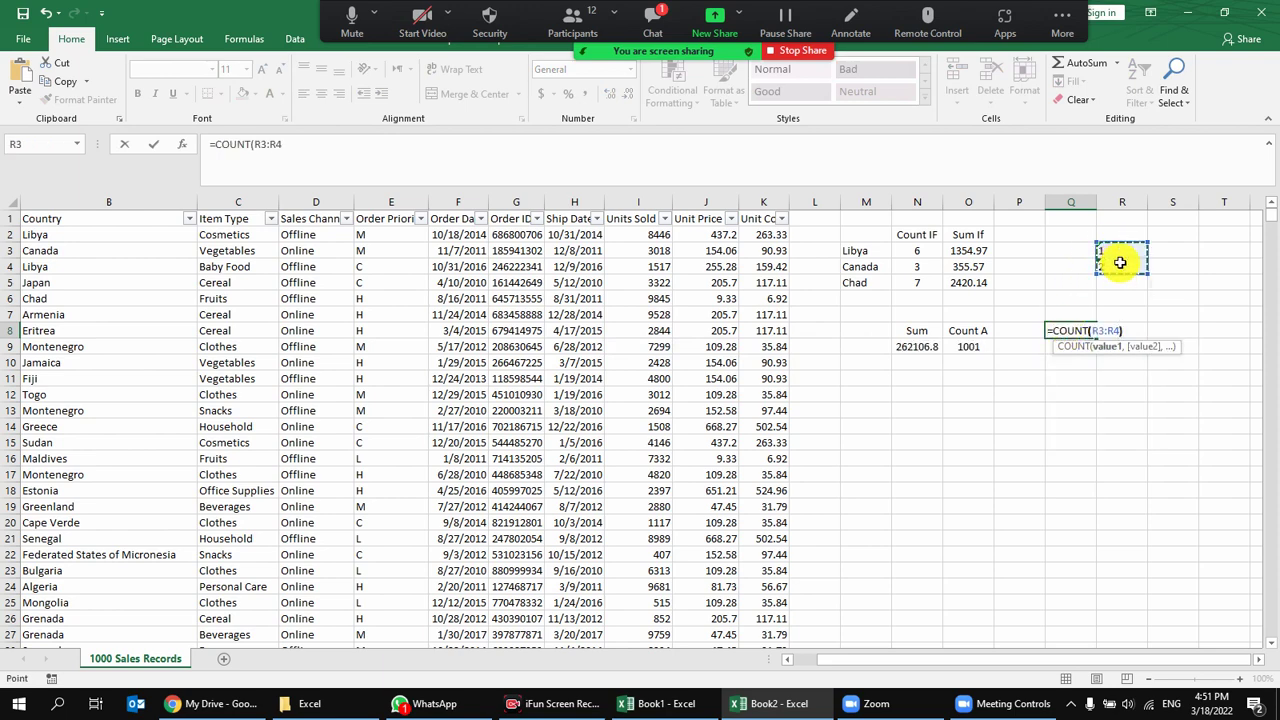
key(Return)
click(1090, 332)
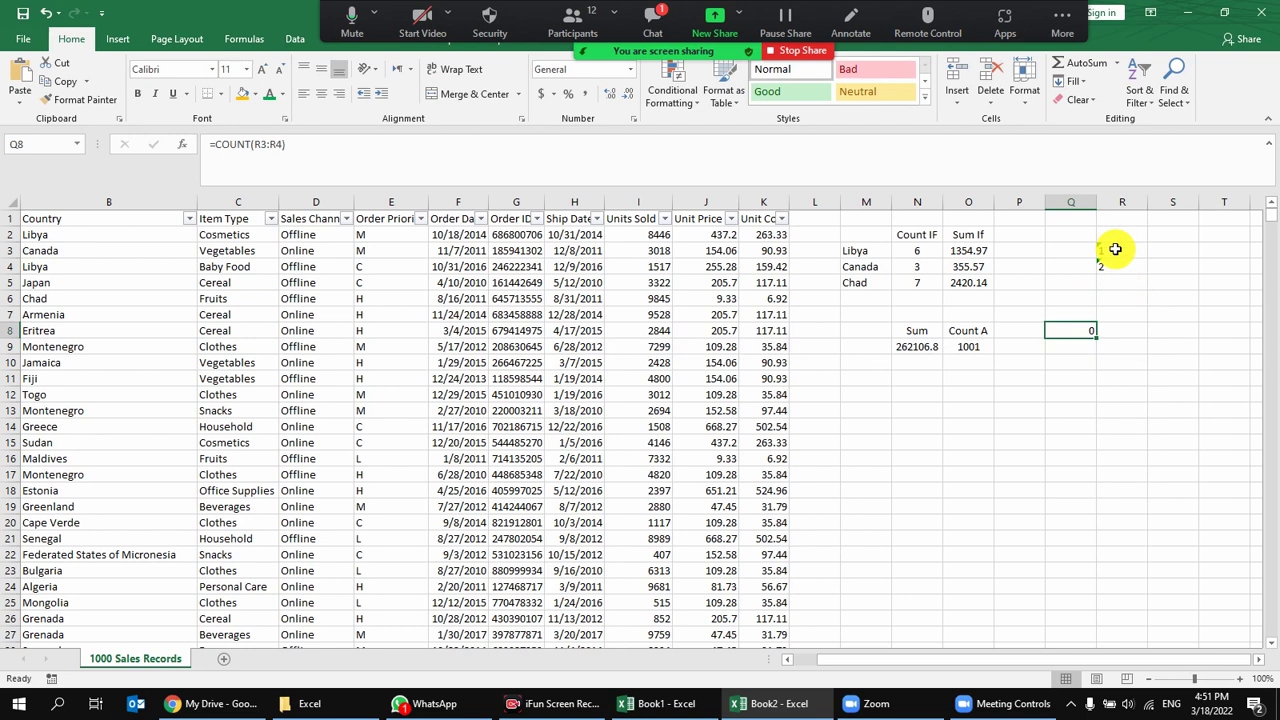
Convert R3 and R4 to Number format and re-enter them as 1.00 and 2.00, so Q8 shows 2.
click(1115, 249)
click(630, 69)
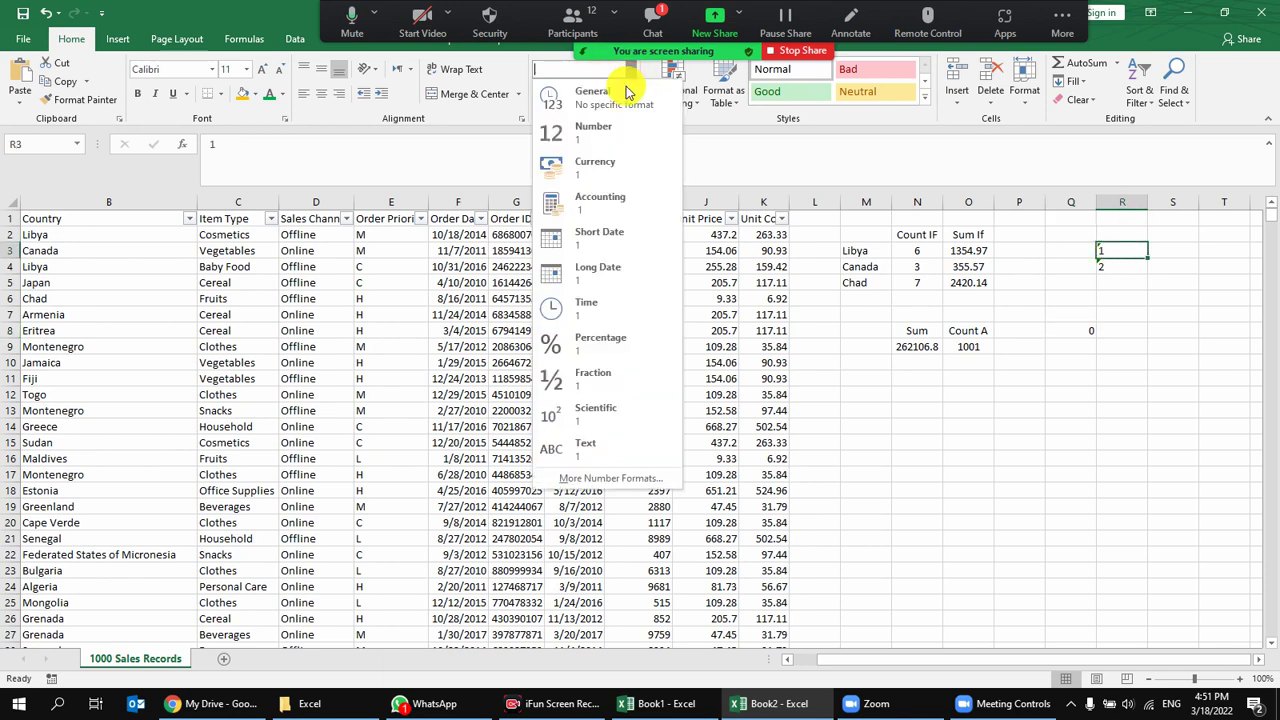
click(605, 124)
double_click(1134, 249)
click(1115, 282)
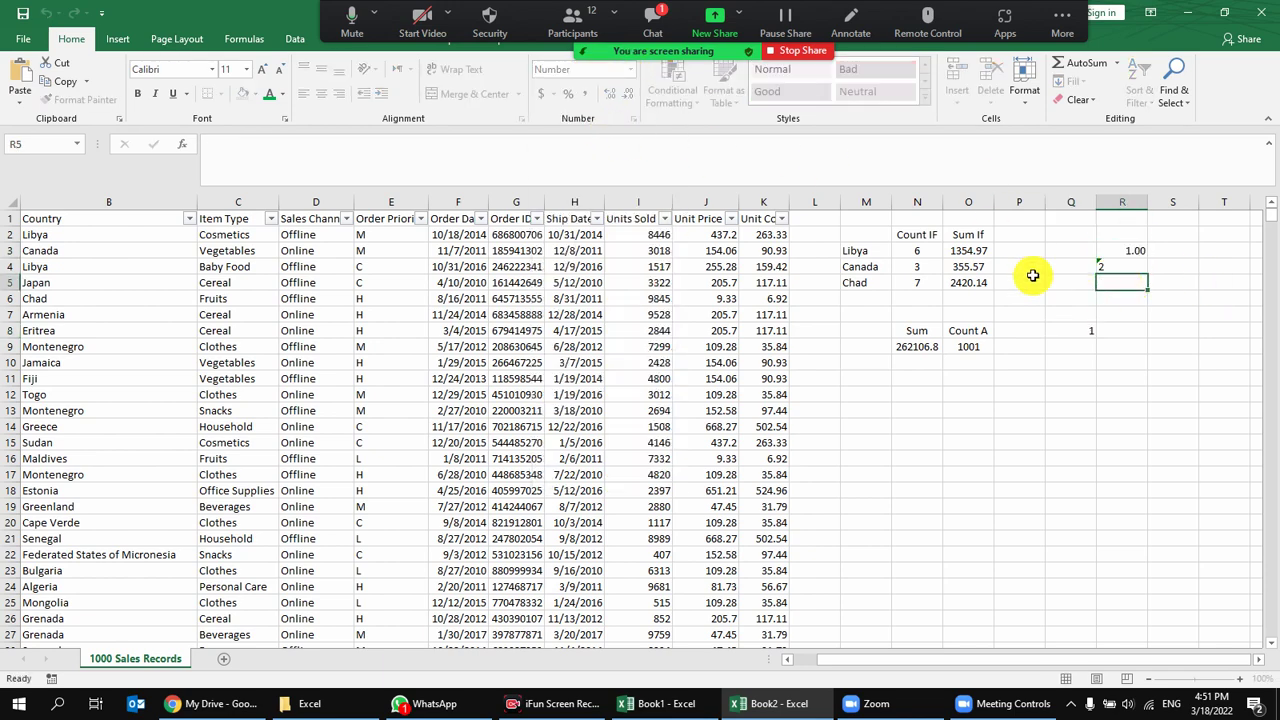
click(1112, 264)
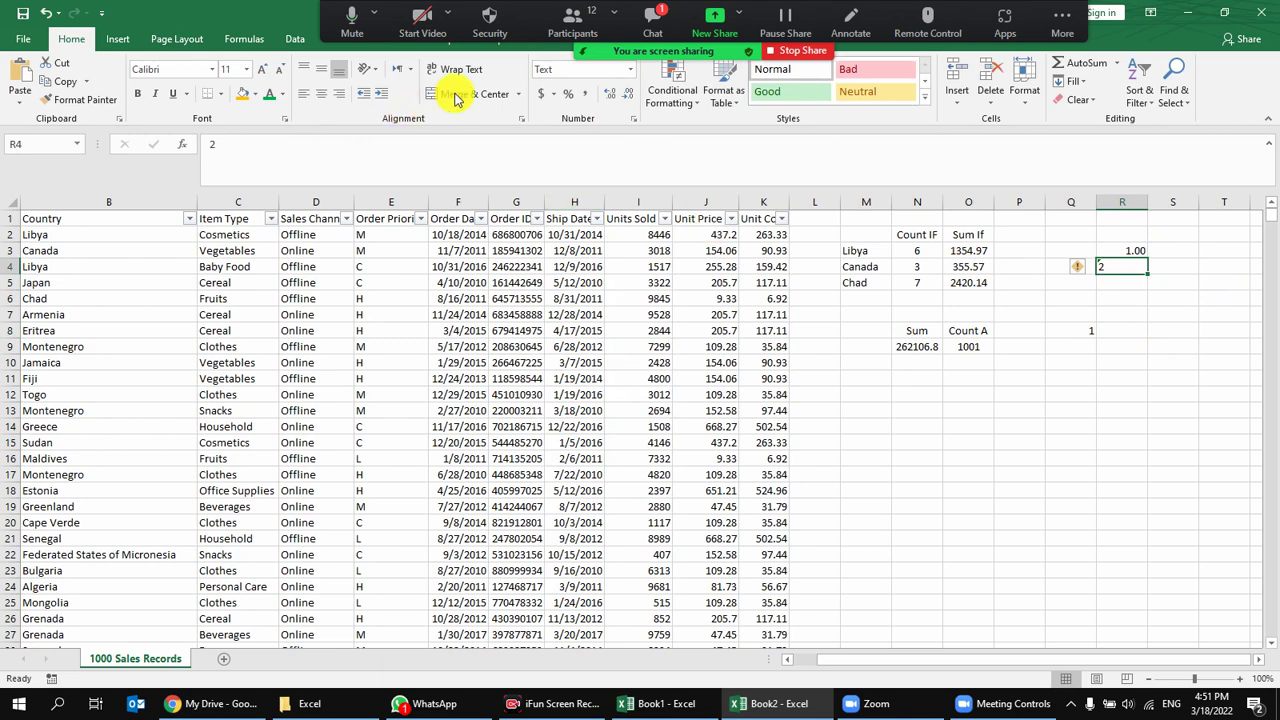
click(628, 68)
click(594, 122)
double_click(1125, 265)
click(1214, 362)
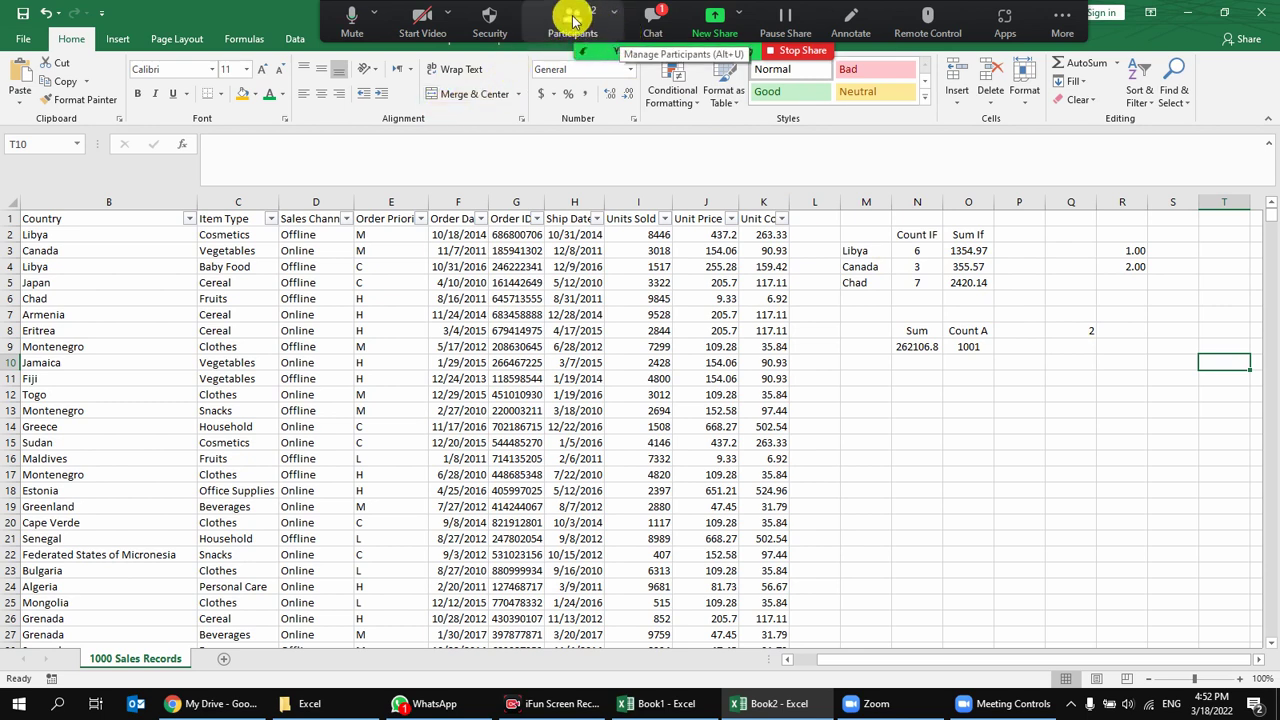
click(574, 20)
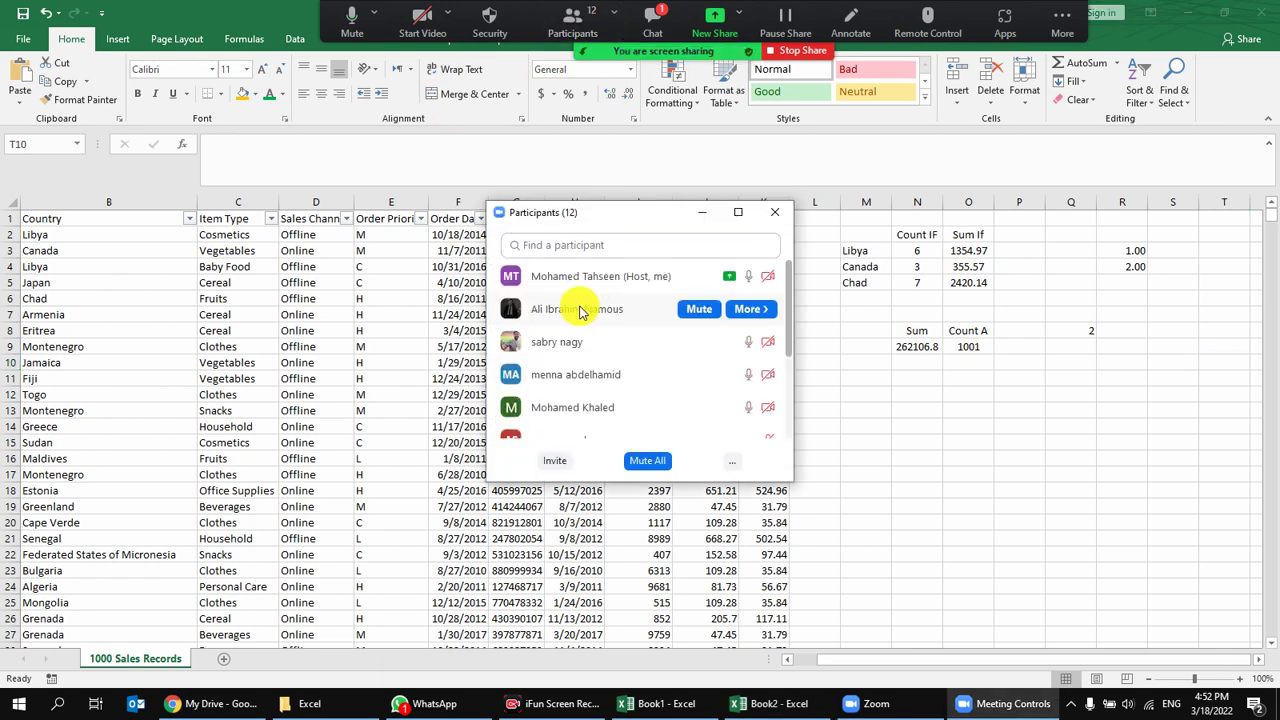
scroll(636, 330, down, 3)
scroll(636, 330, down, 3)
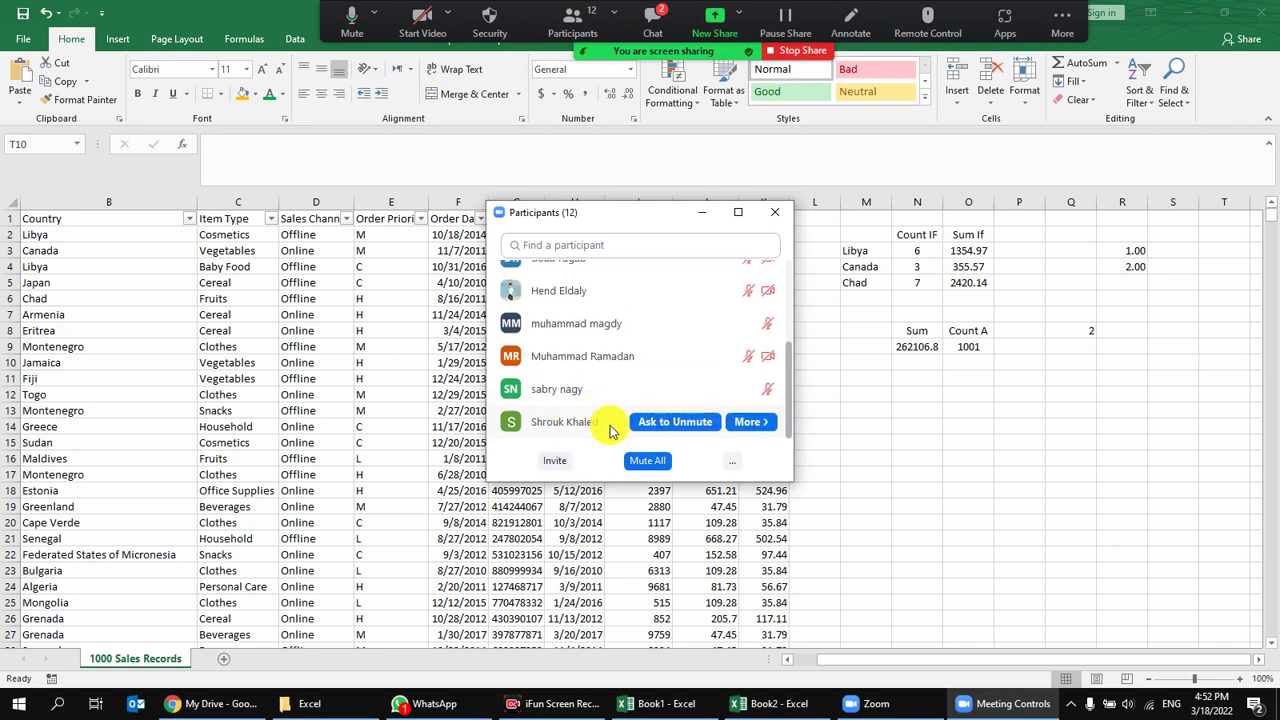
scroll(600, 410, up, 5)
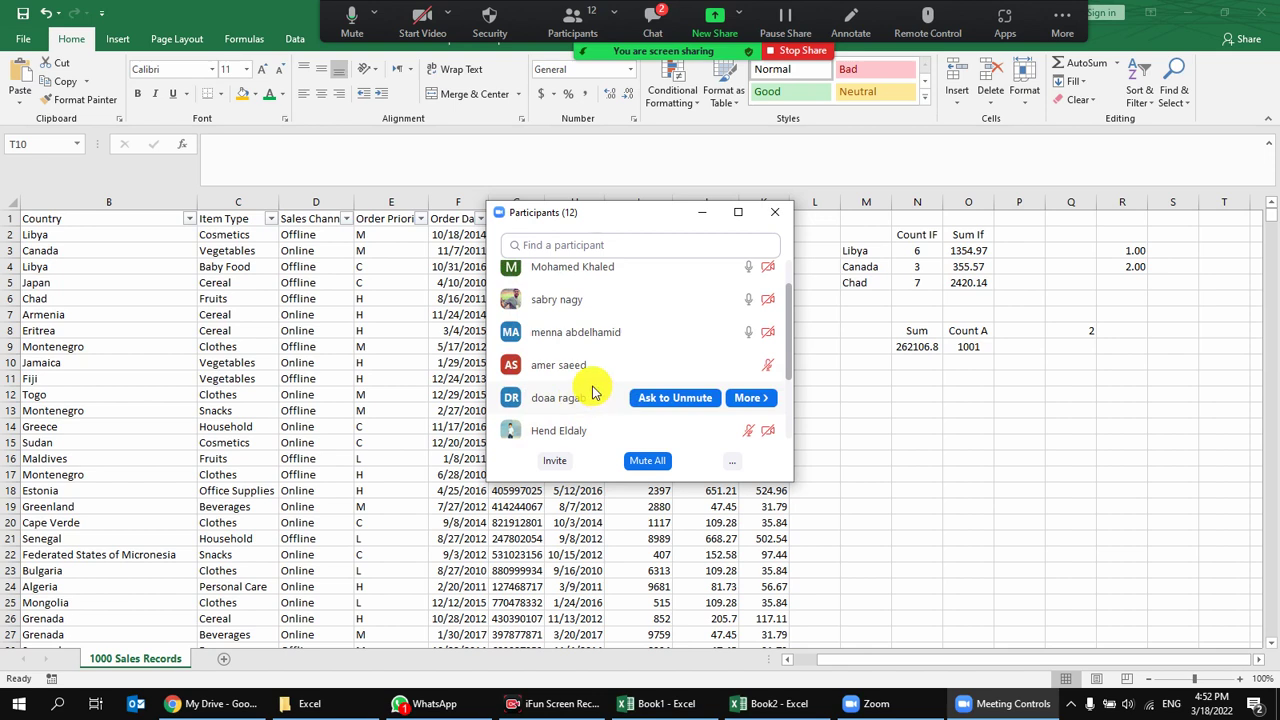
scroll(592, 395, down, 1)
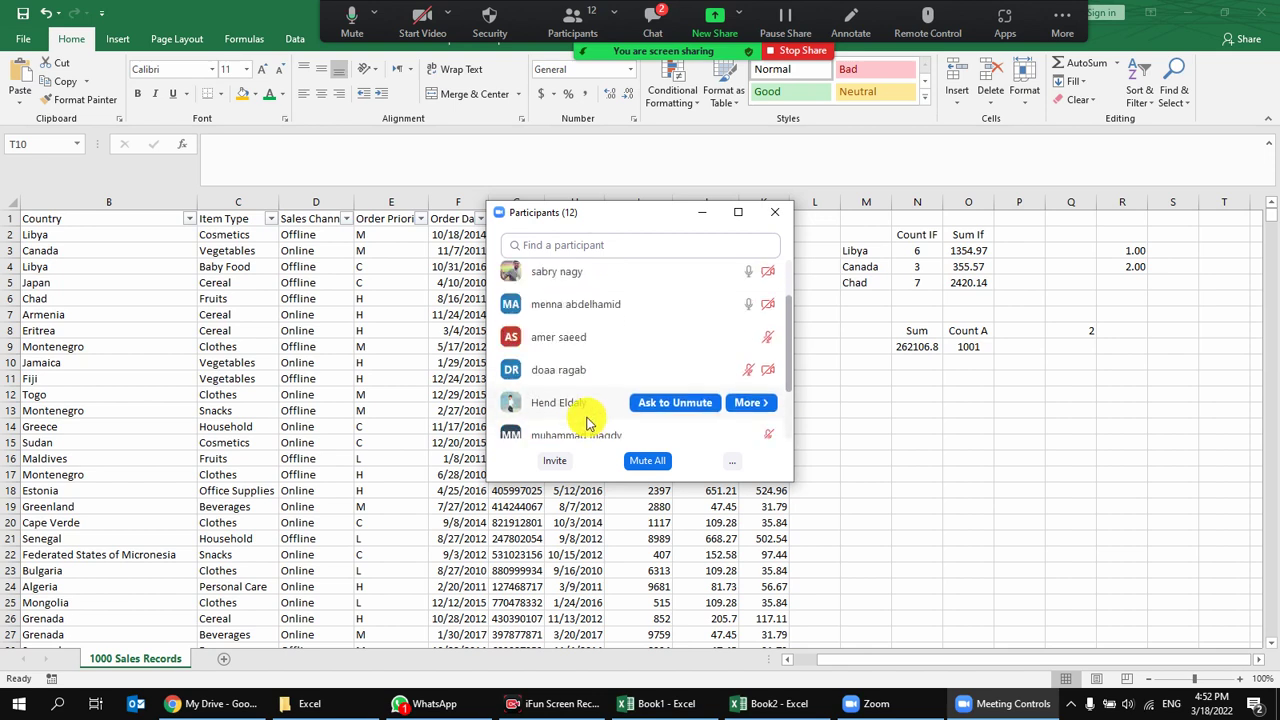
scroll(588, 423, up, 1)
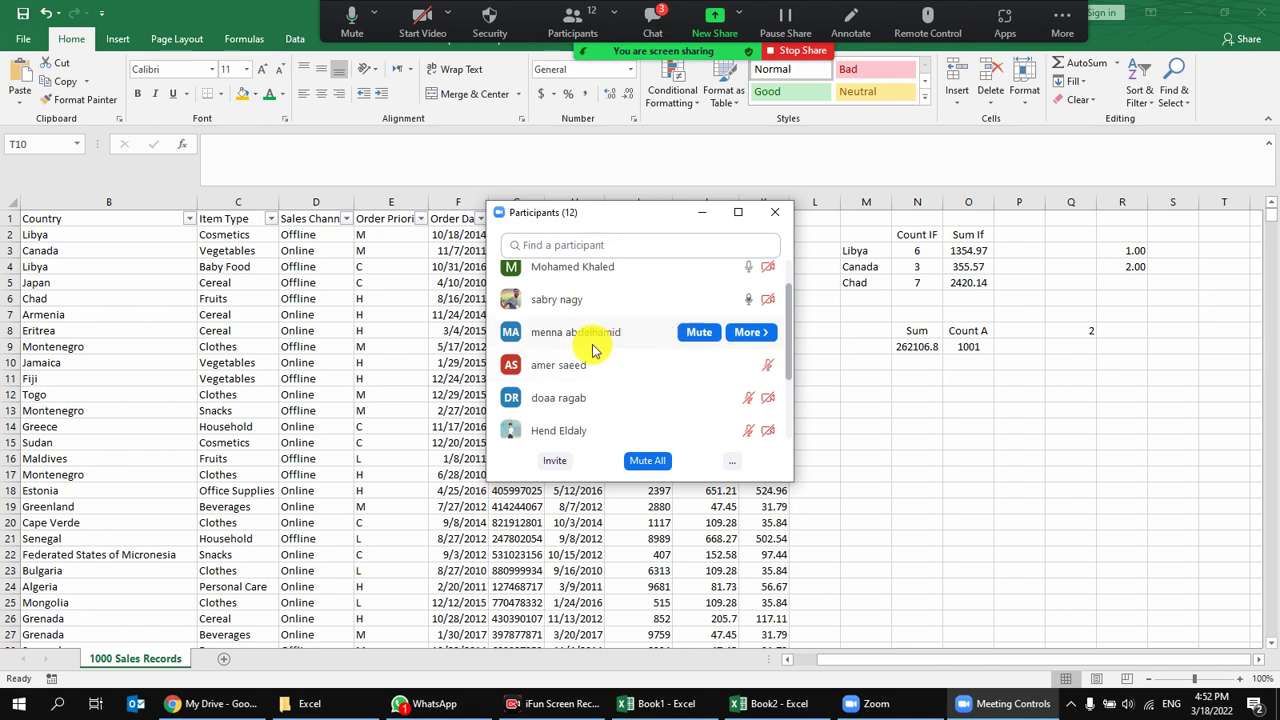
scroll(612, 360, up, 2)
scroll(615, 388, down, 3)
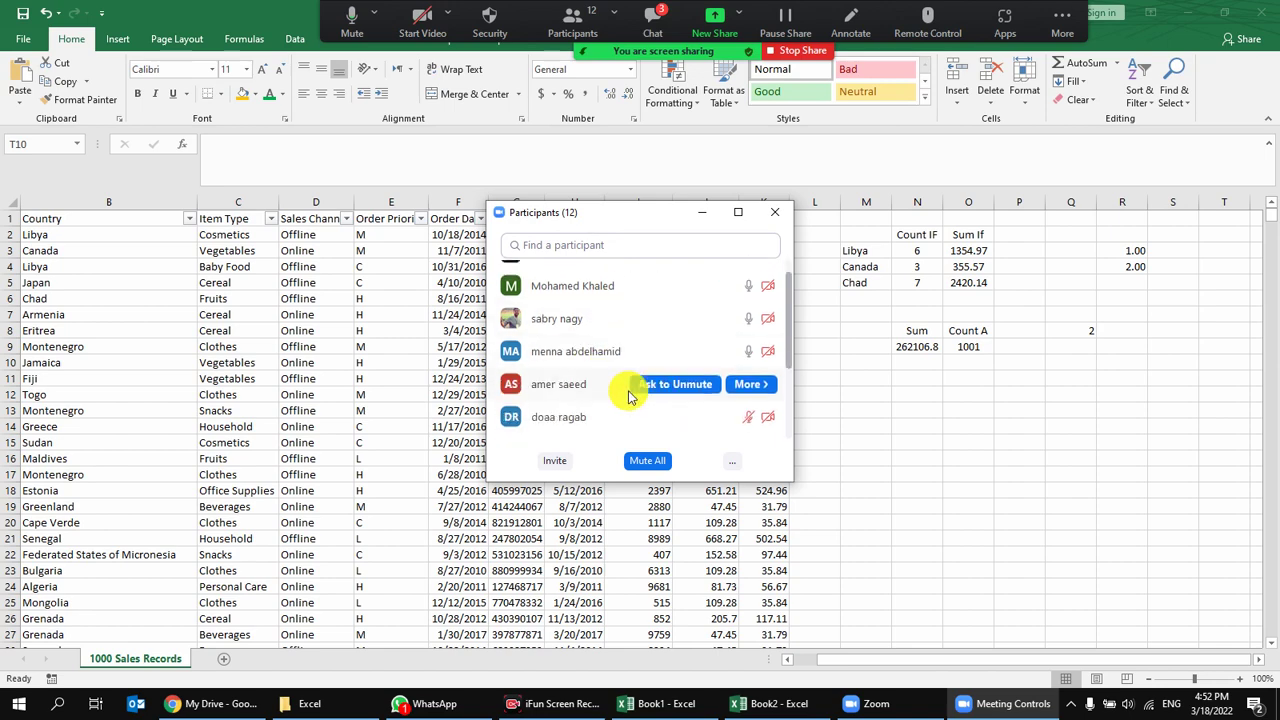
scroll(632, 408, down, 1)
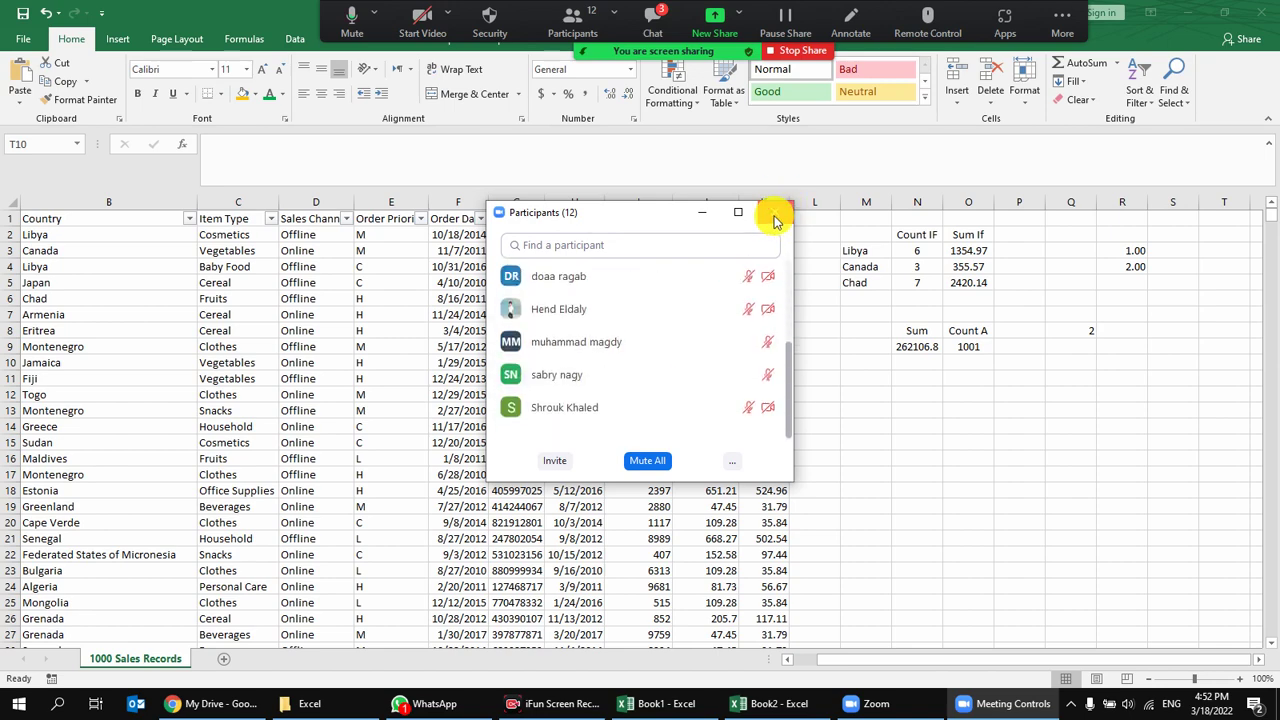
click(774, 212)
click(997, 395)
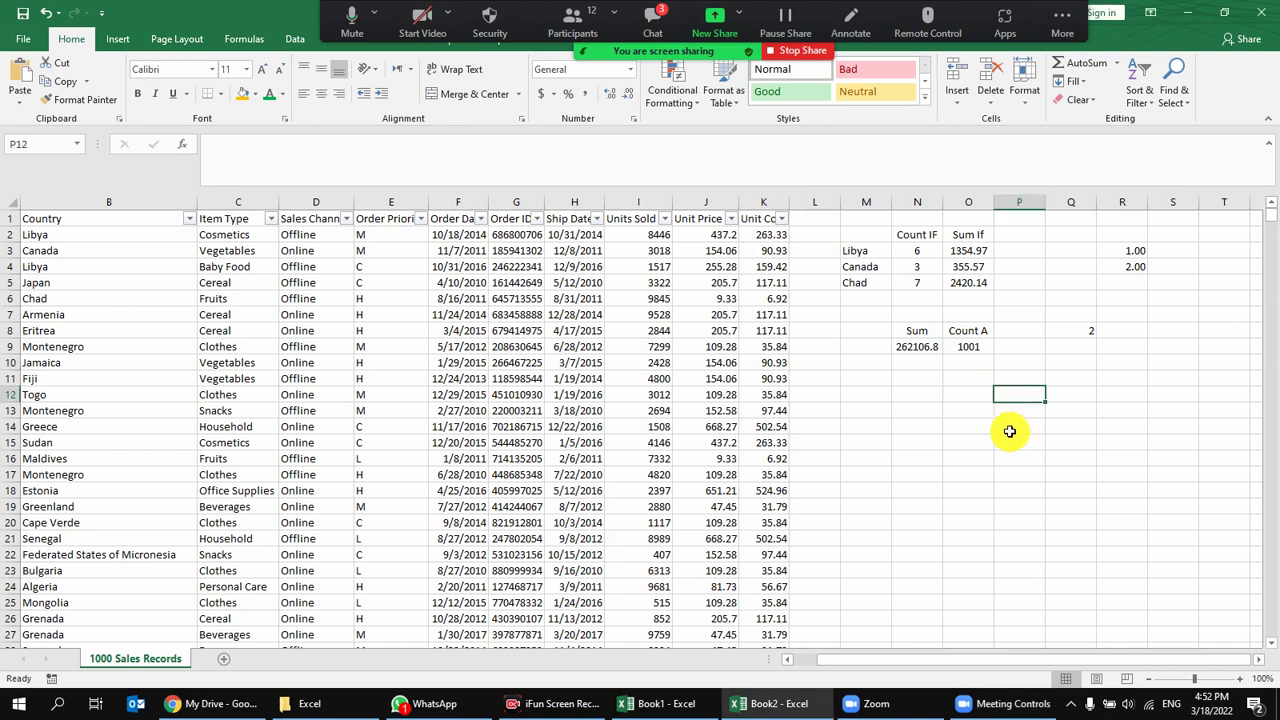
click(427, 14)
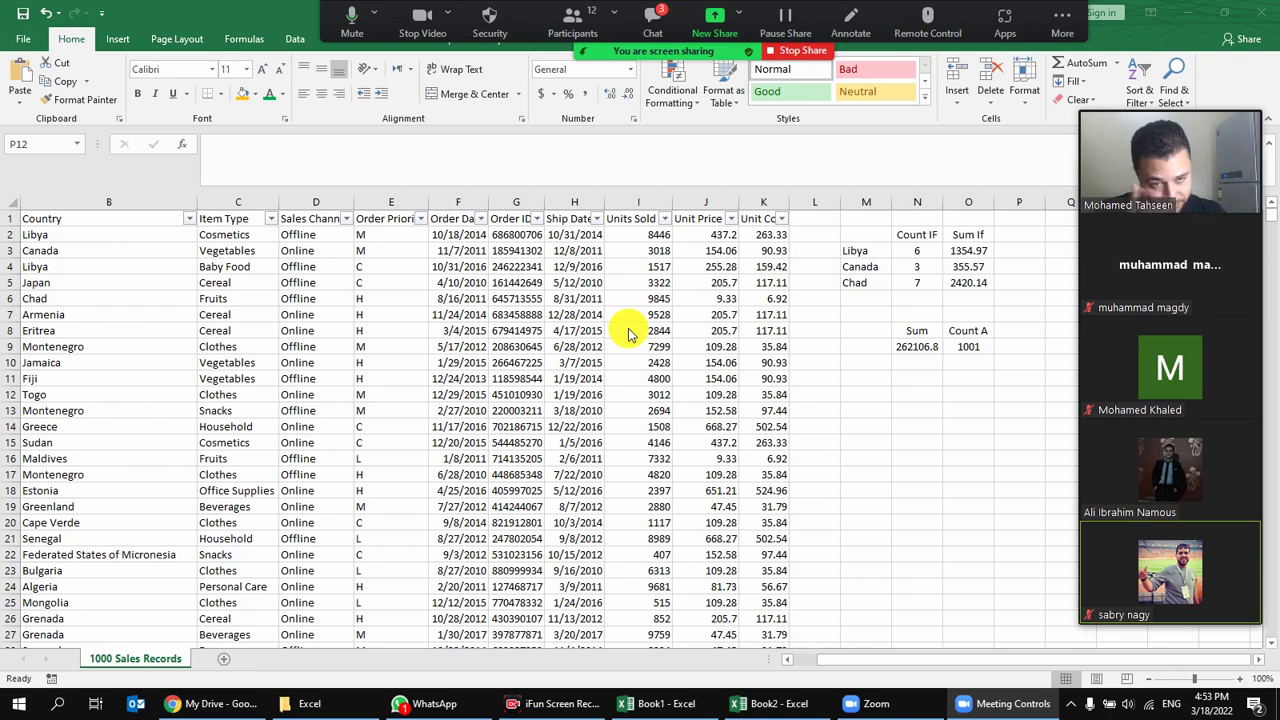
Stop the Zoom camera so the video strip no longer hides the sheet's right-hand columns.
click(422, 25)
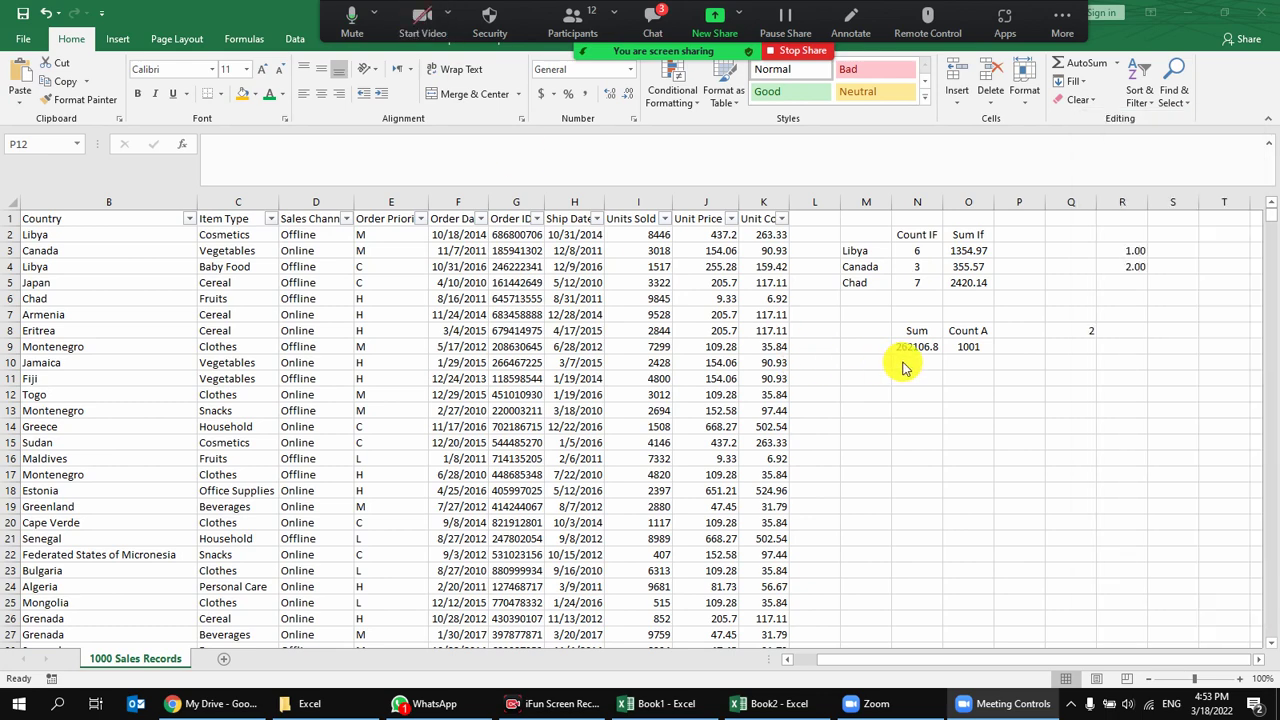
click(905, 395)
click(770, 427)
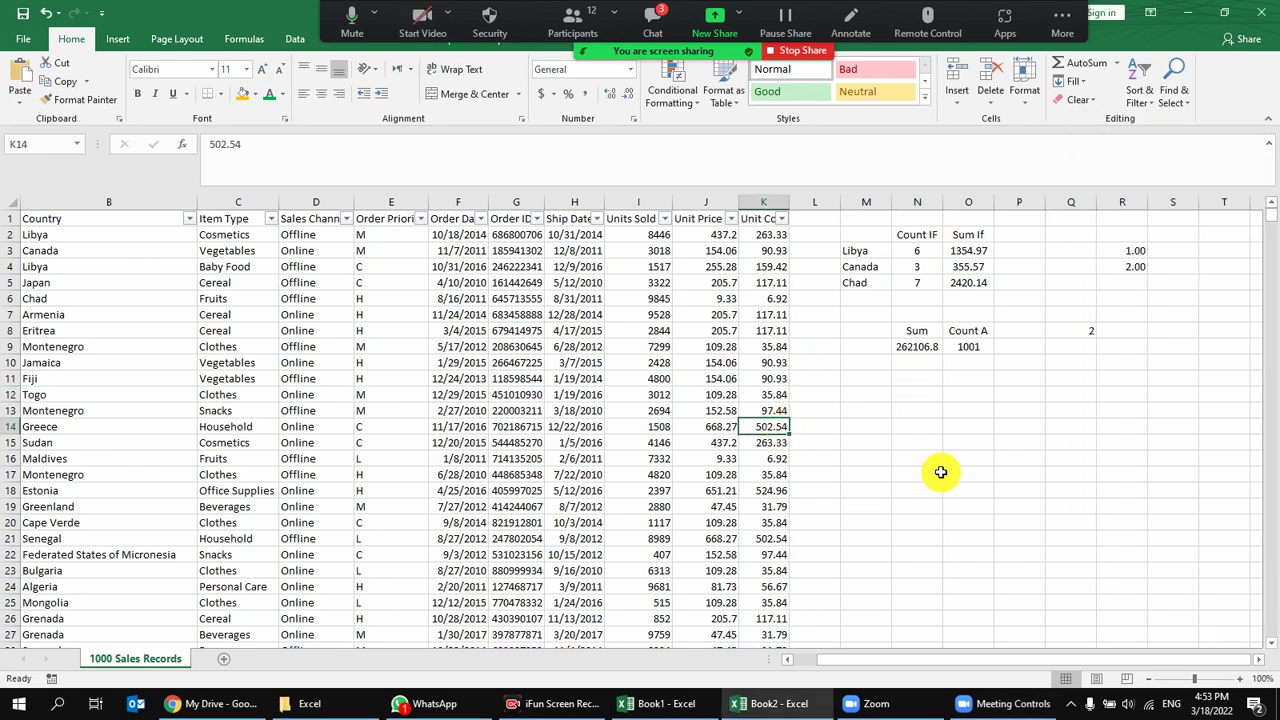
scroll(914, 471, left, 1)
click(1021, 441)
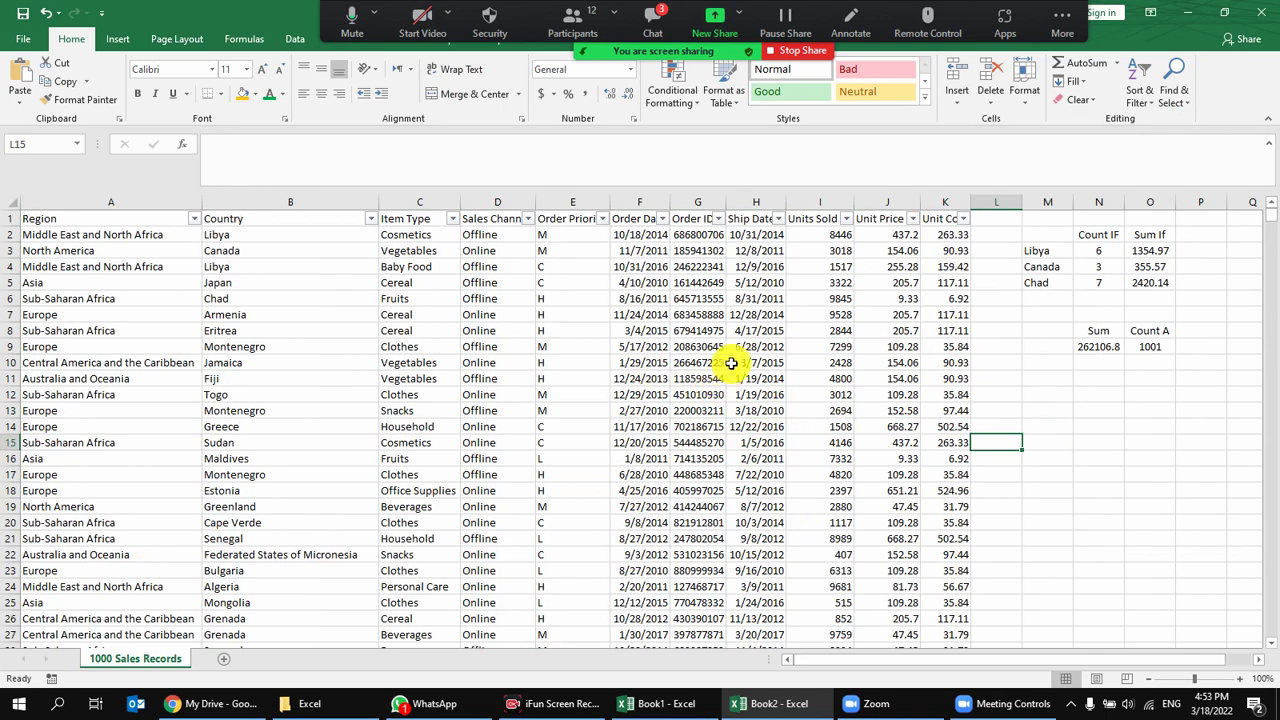
click(690, 298)
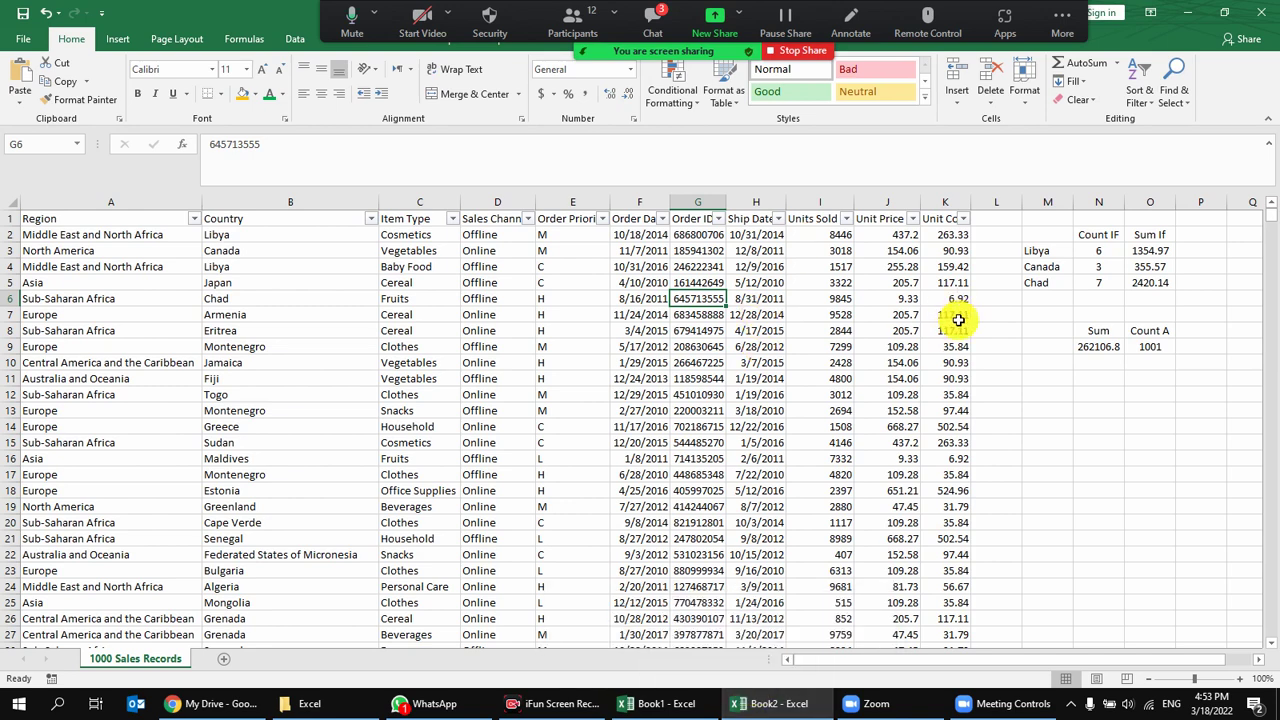
click(840, 237)
click(825, 426)
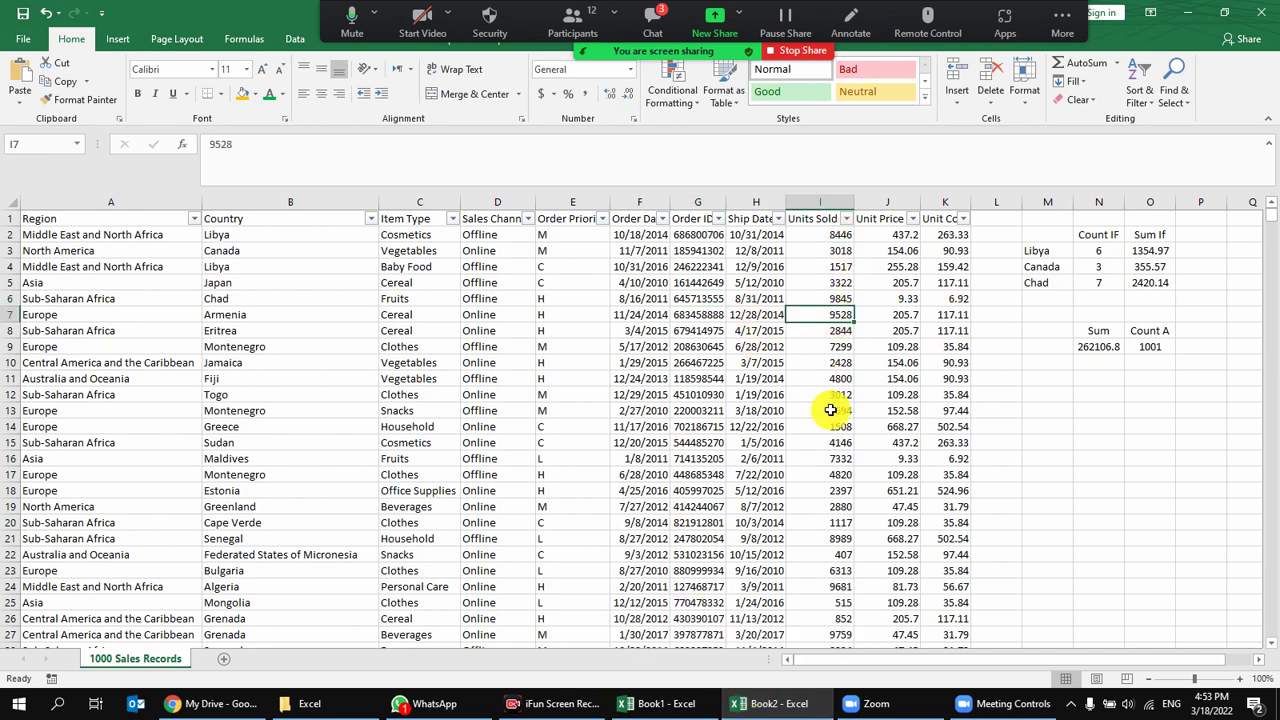
click(836, 346)
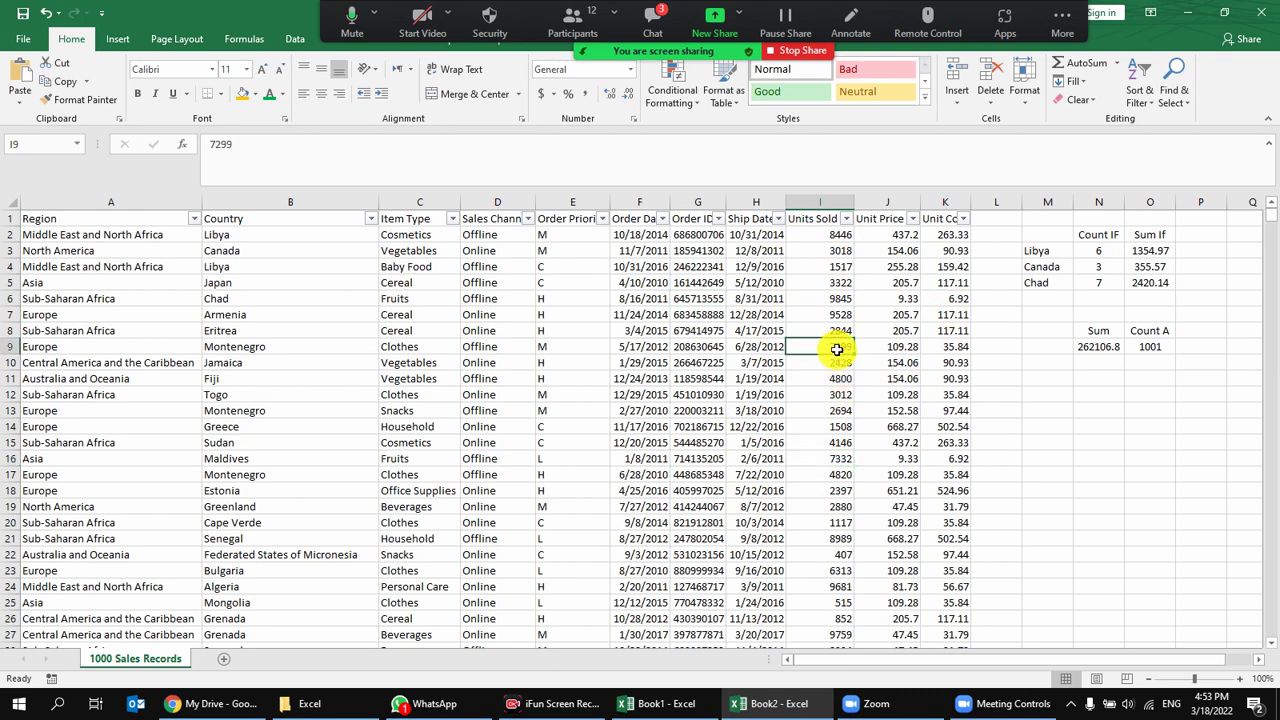
click(832, 314)
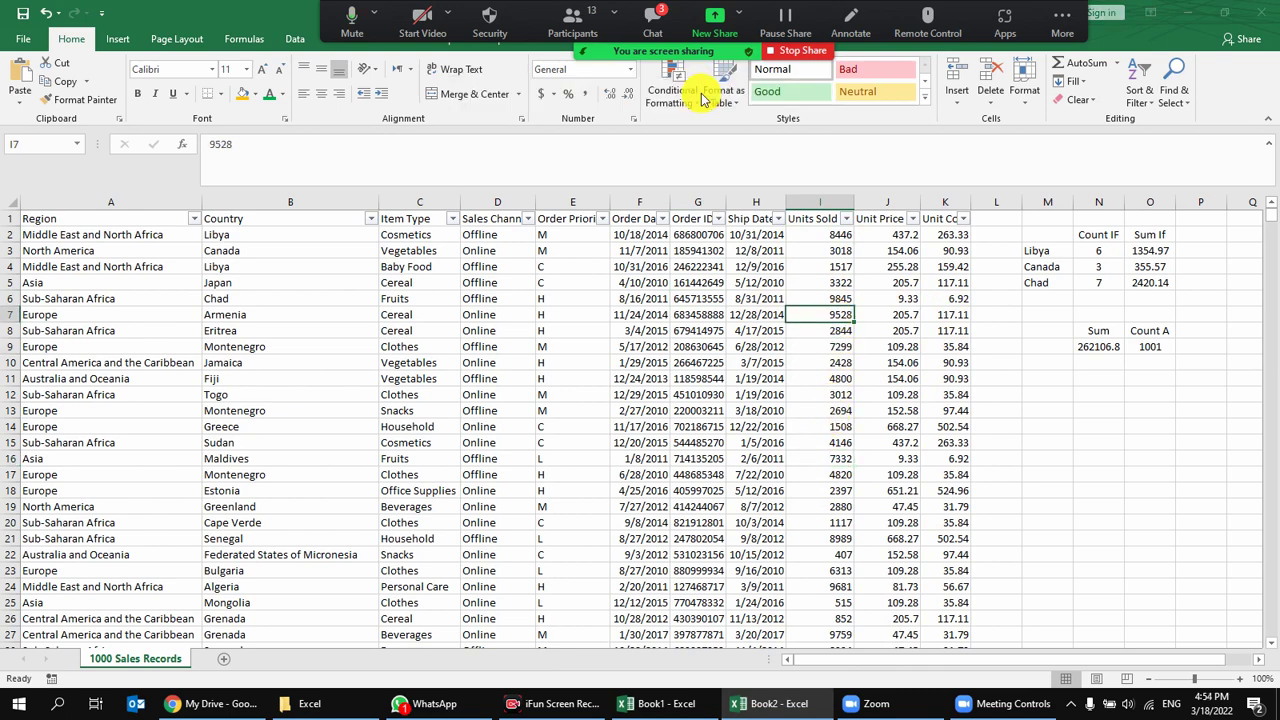
click(887, 360)
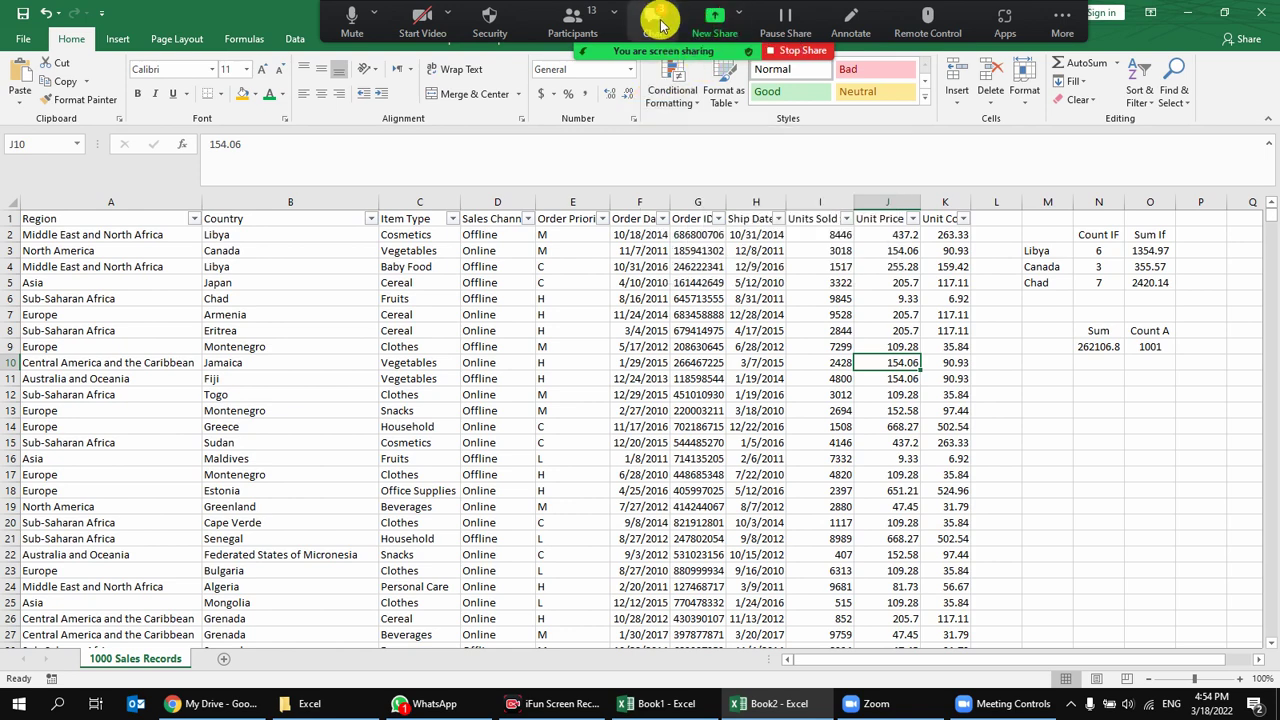
click(587, 28)
scroll(740, 380, up, 3)
scroll(730, 400, up, 3)
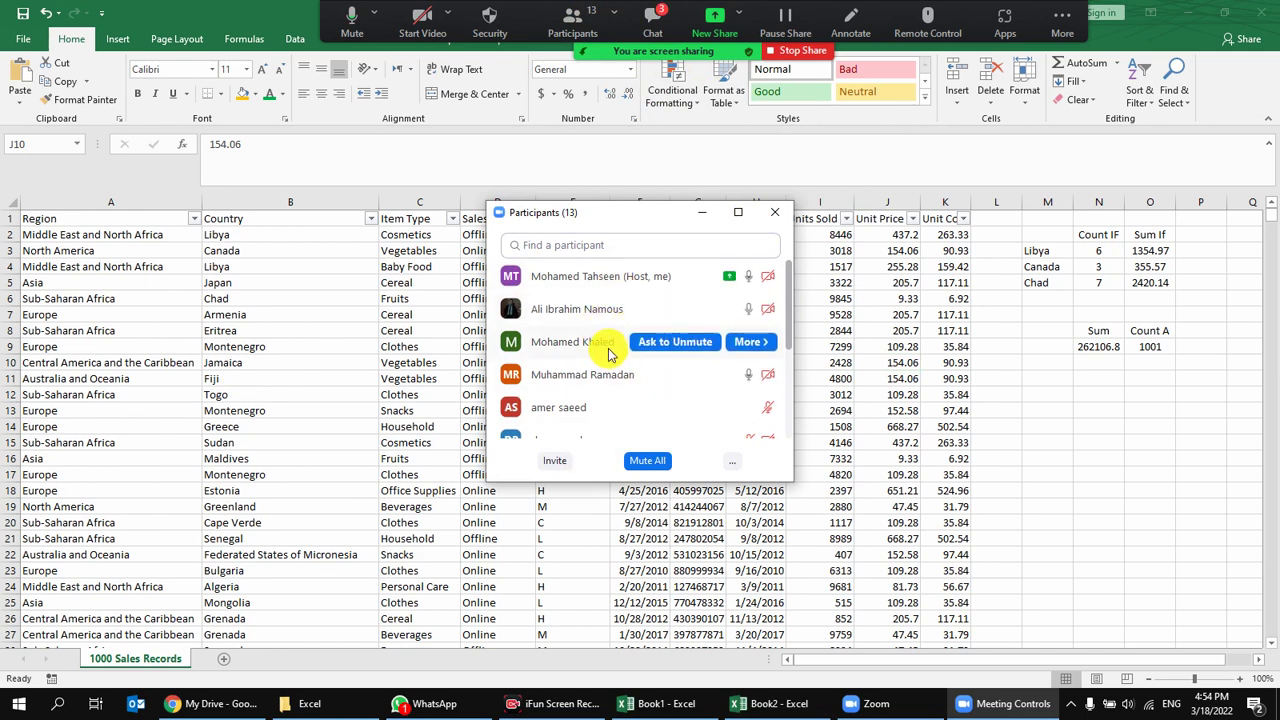
mouse_move(618, 216)
mouse_down()
mouse_move(1120, 143)
mouse_move(1099, 131)
mouse_up()
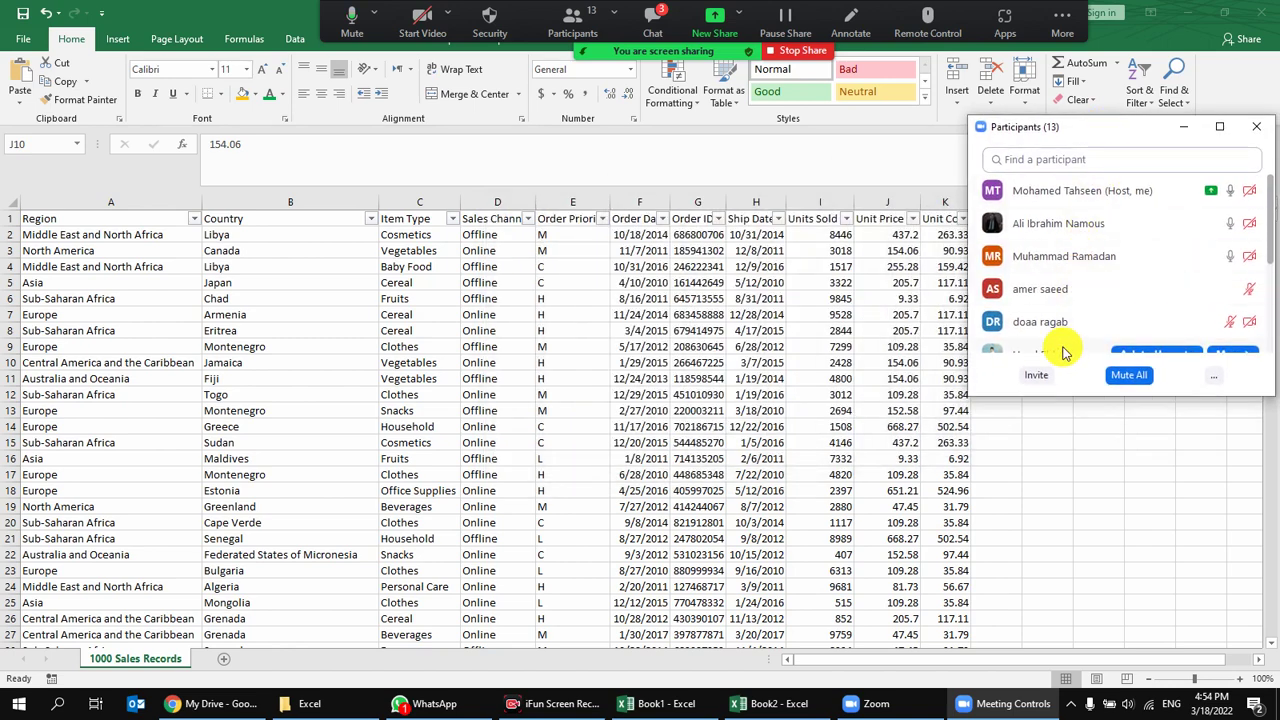
click(596, 337)
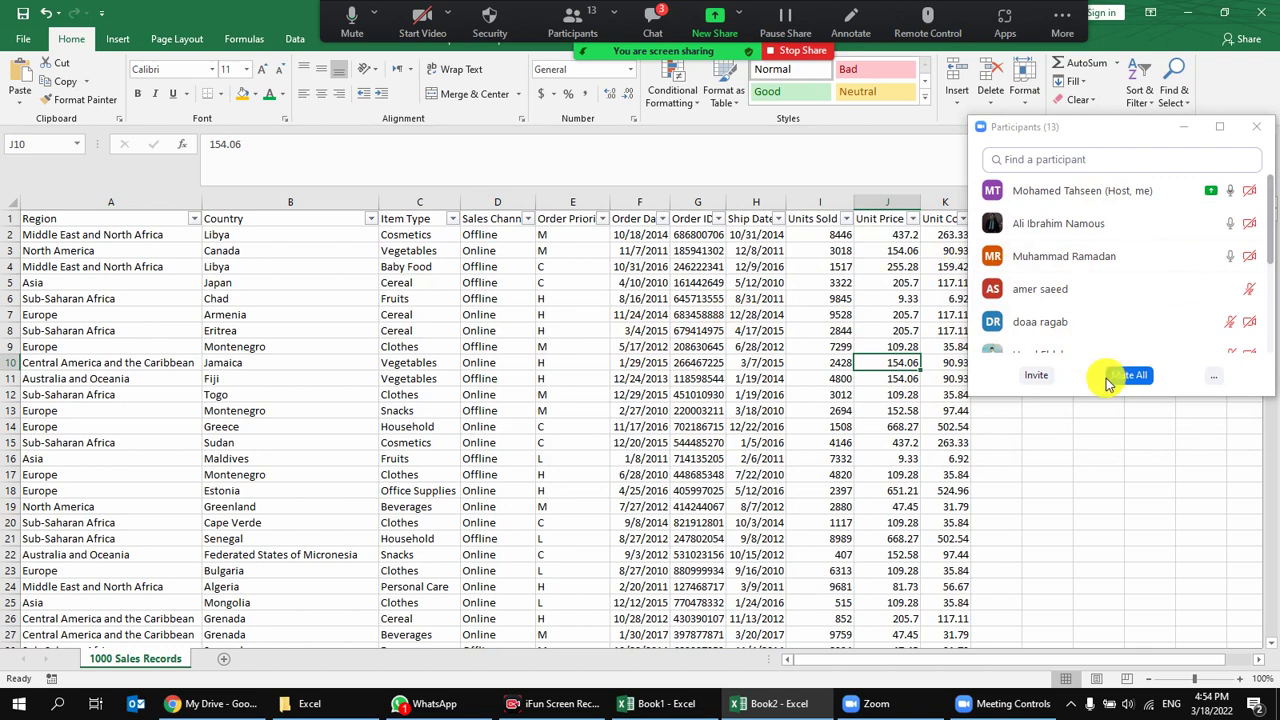
click(1256, 126)
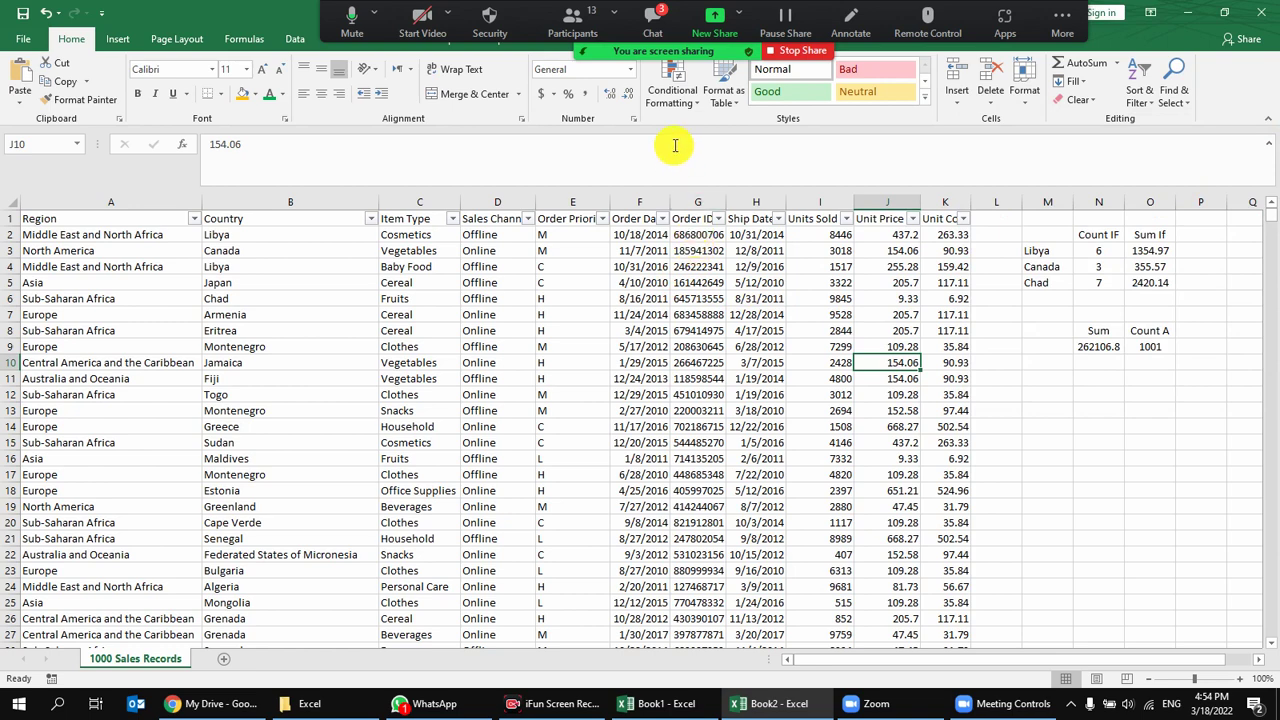
Start a Greater Than highlight rule on the Units Sold column with threshold 9000.
click(818, 205)
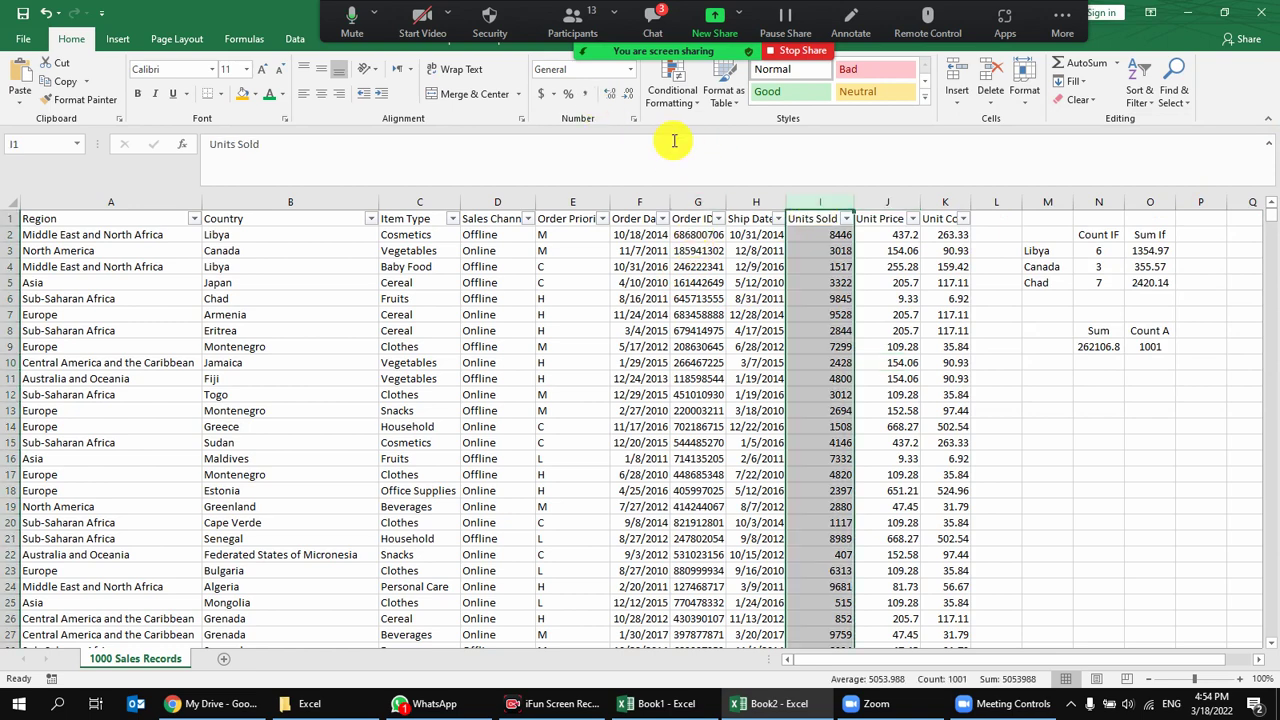
click(672, 105)
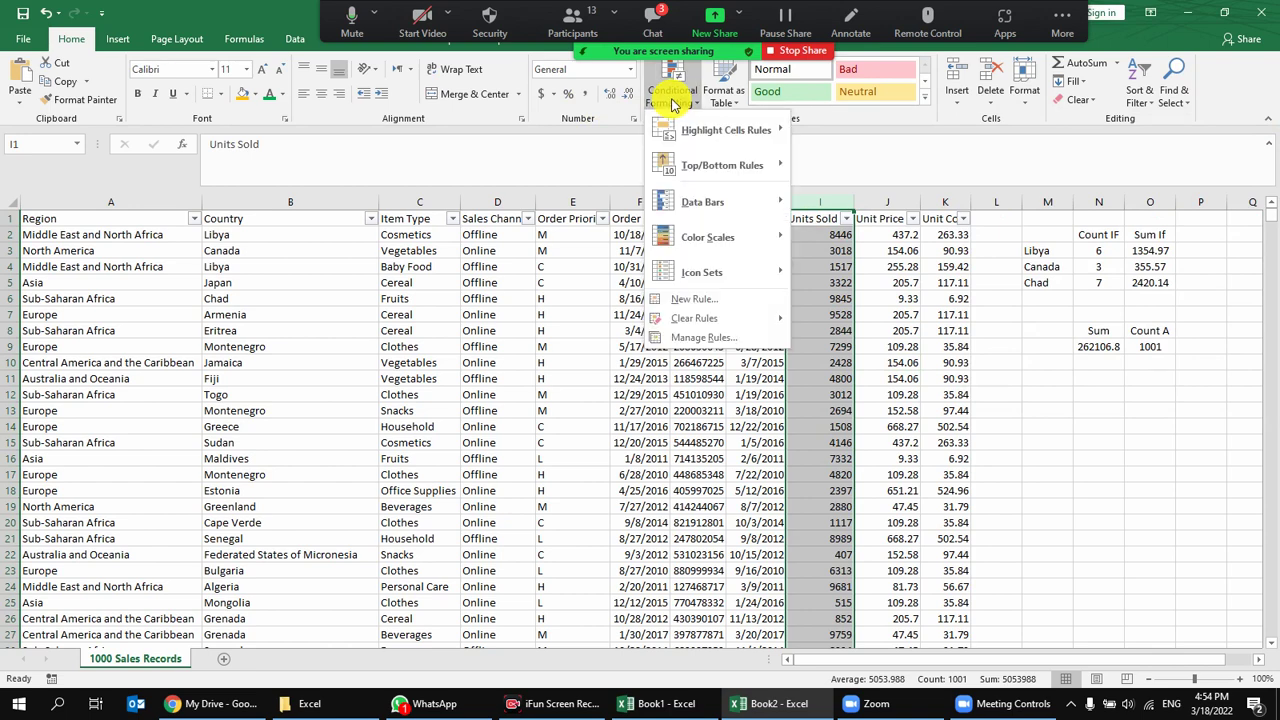
mouse_move(726, 130)
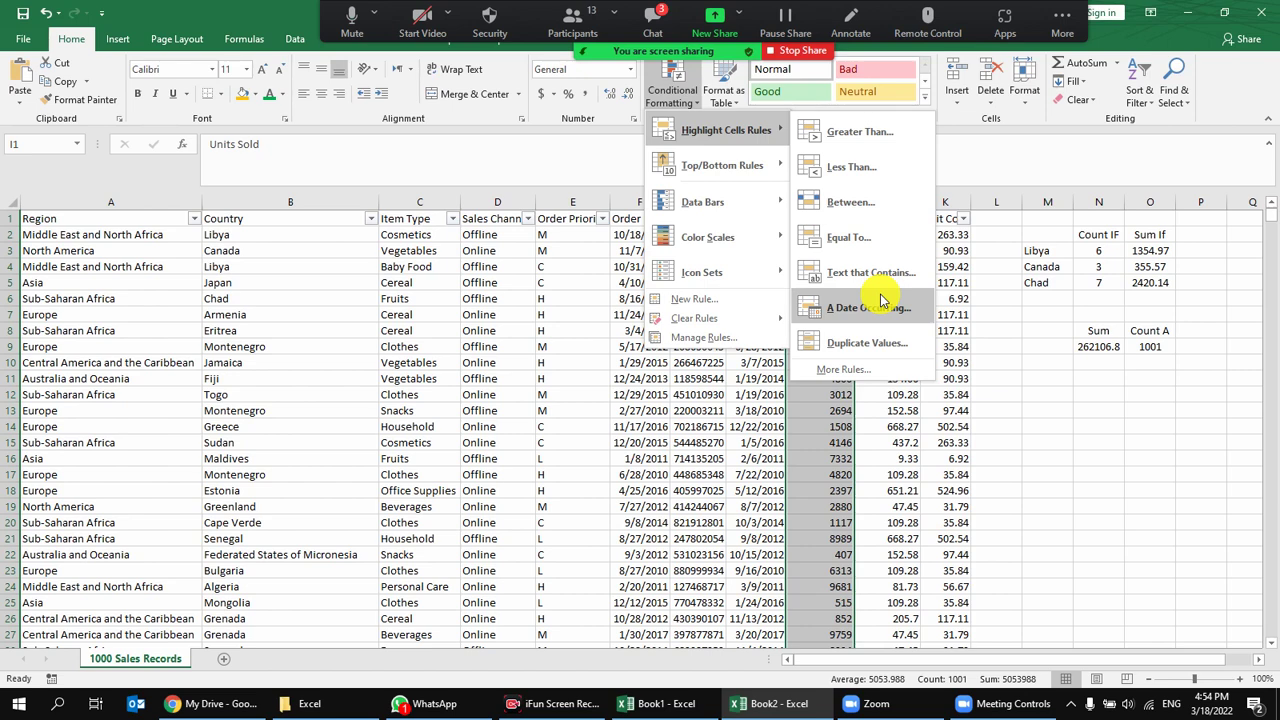
click(845, 132)
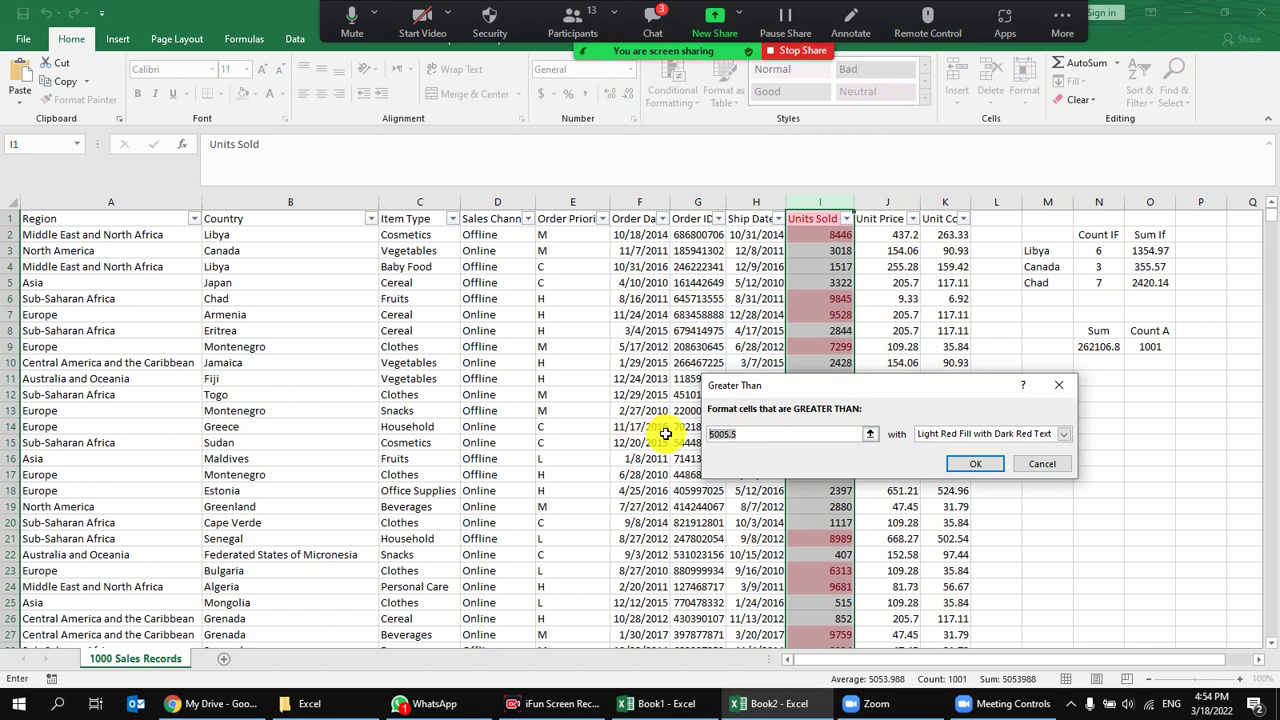
text(2)
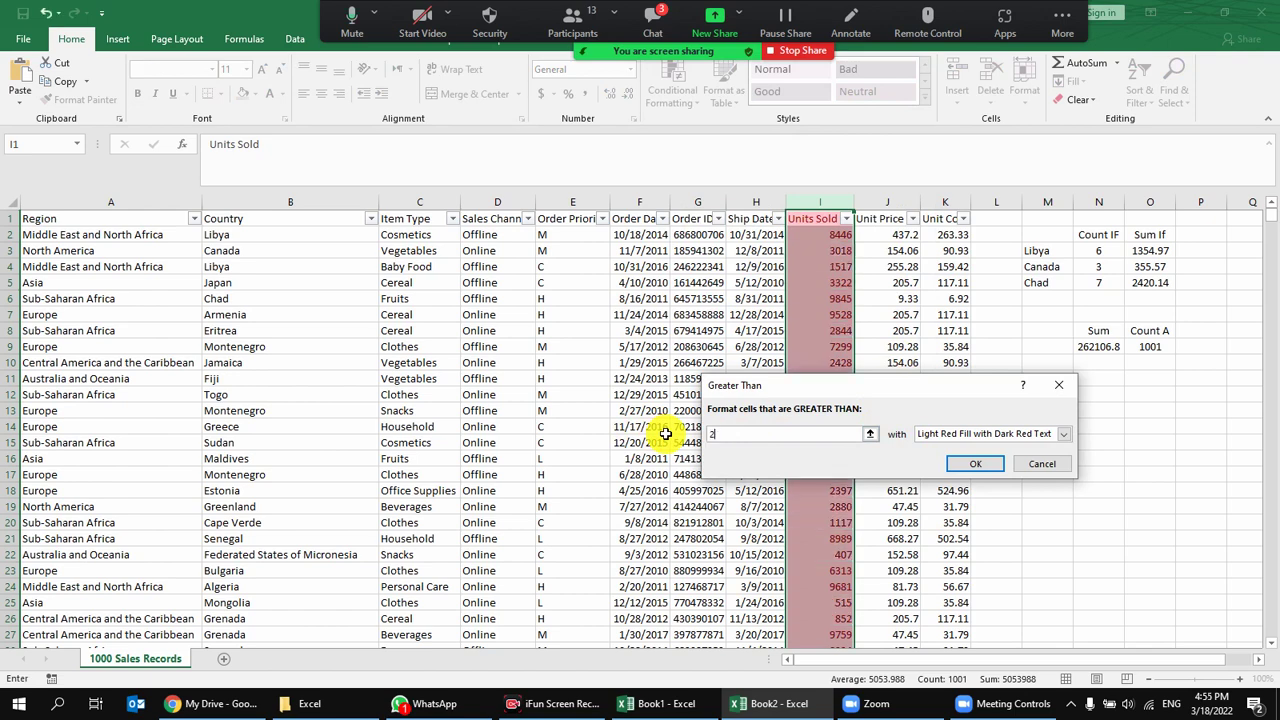
text(0000)
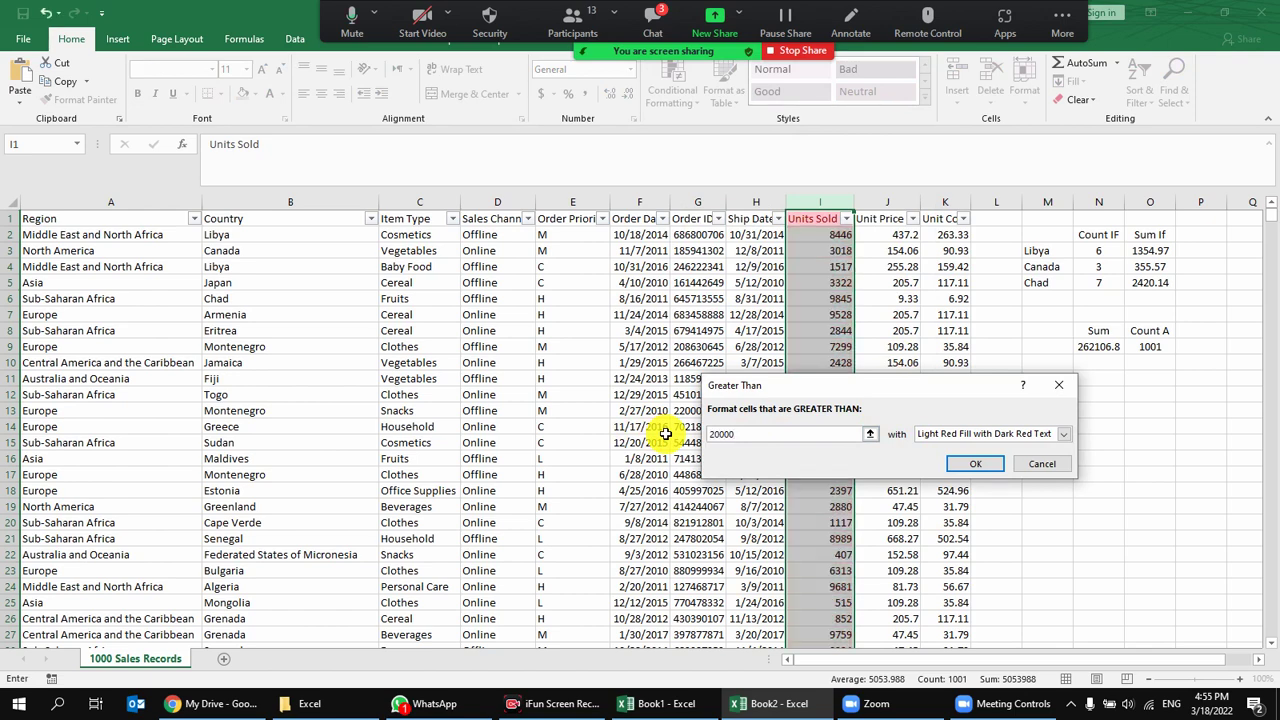
drag(850, 434, 603, 432)
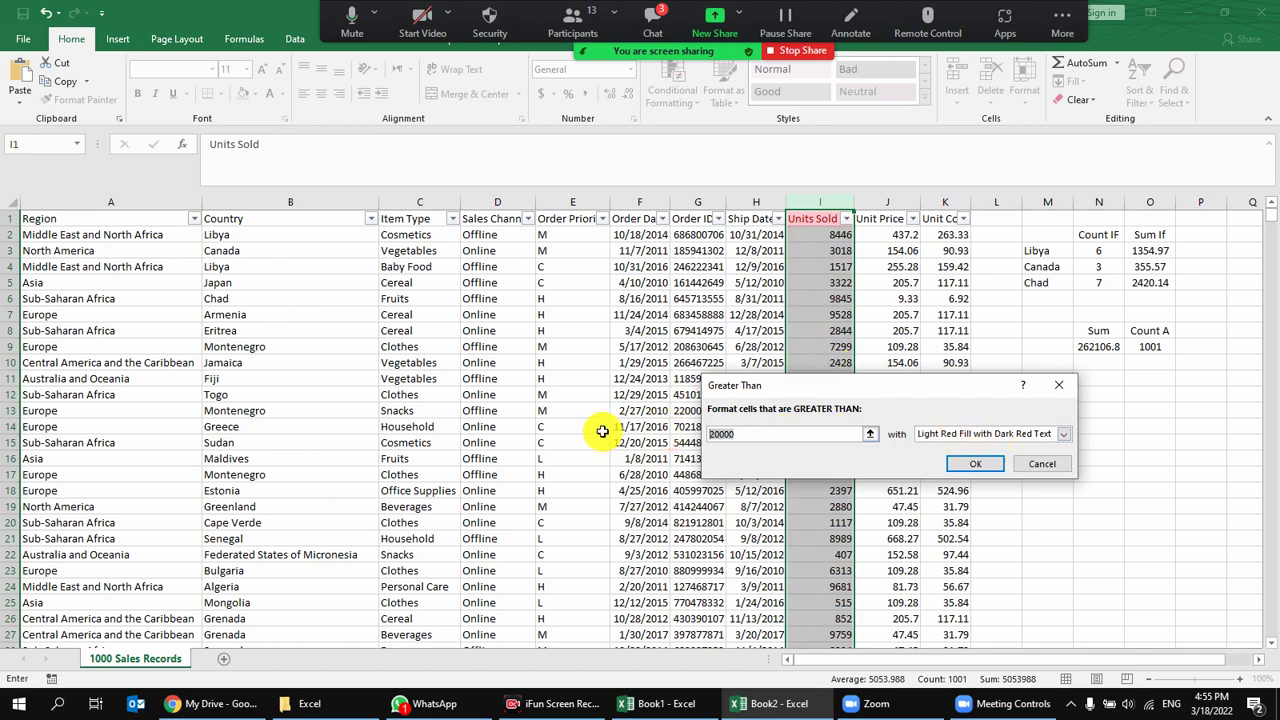
text(9000)
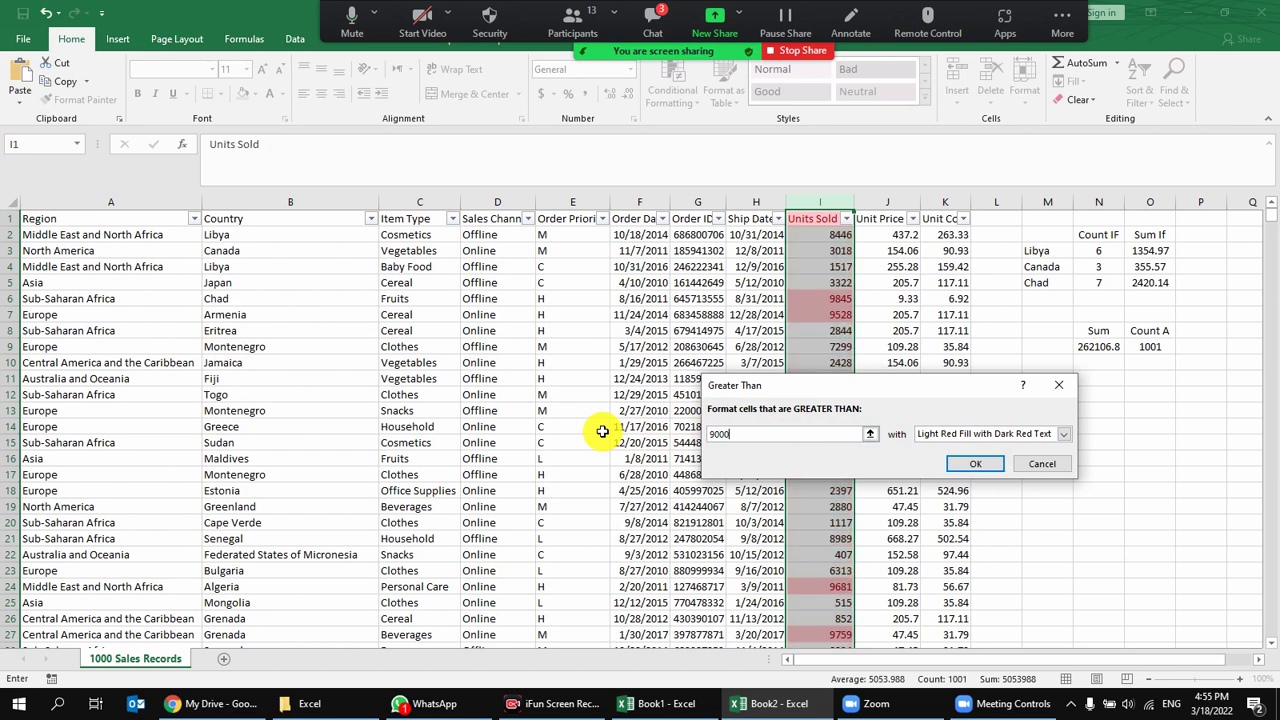
Give the rule a custom format with a solid green fill.
click(990, 436)
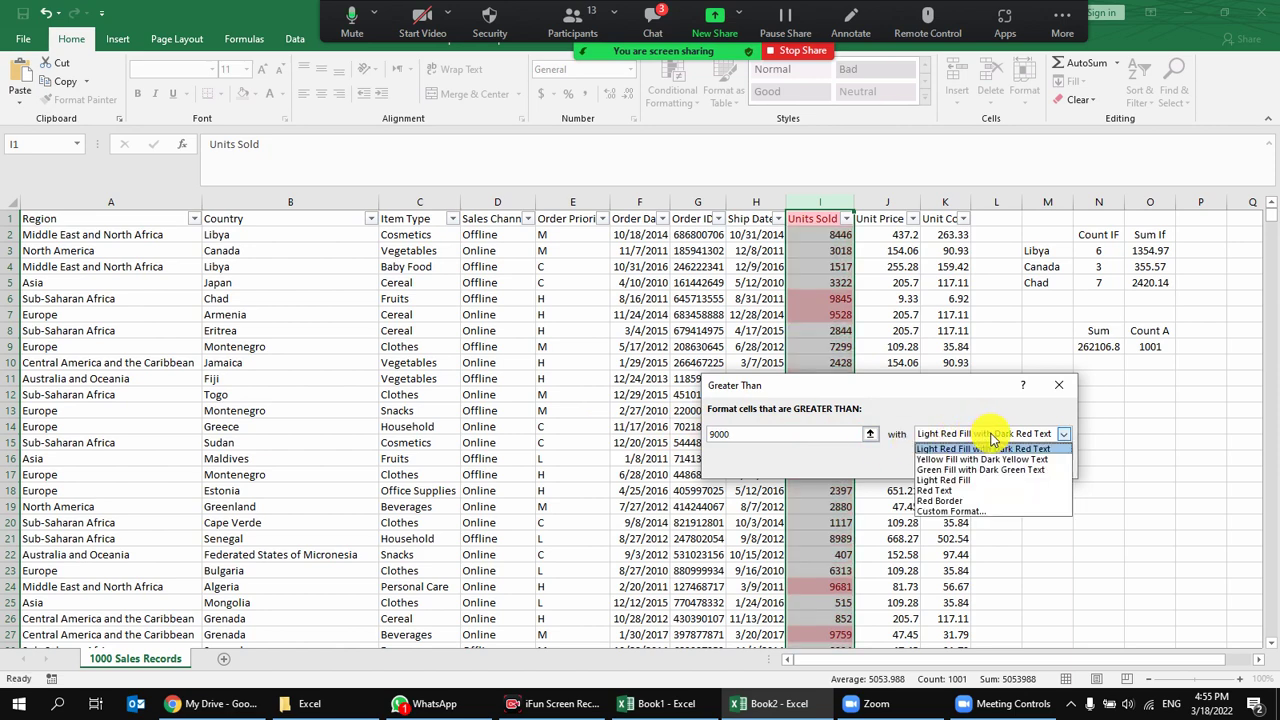
click(962, 512)
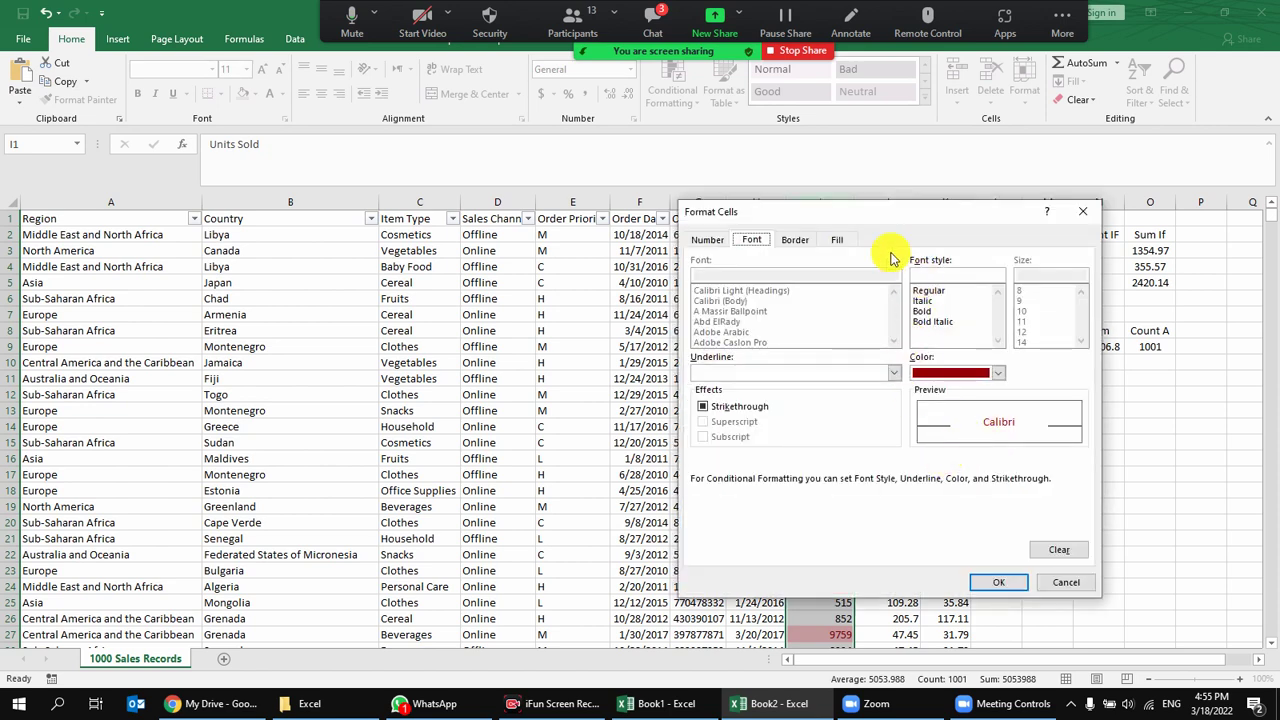
click(836, 239)
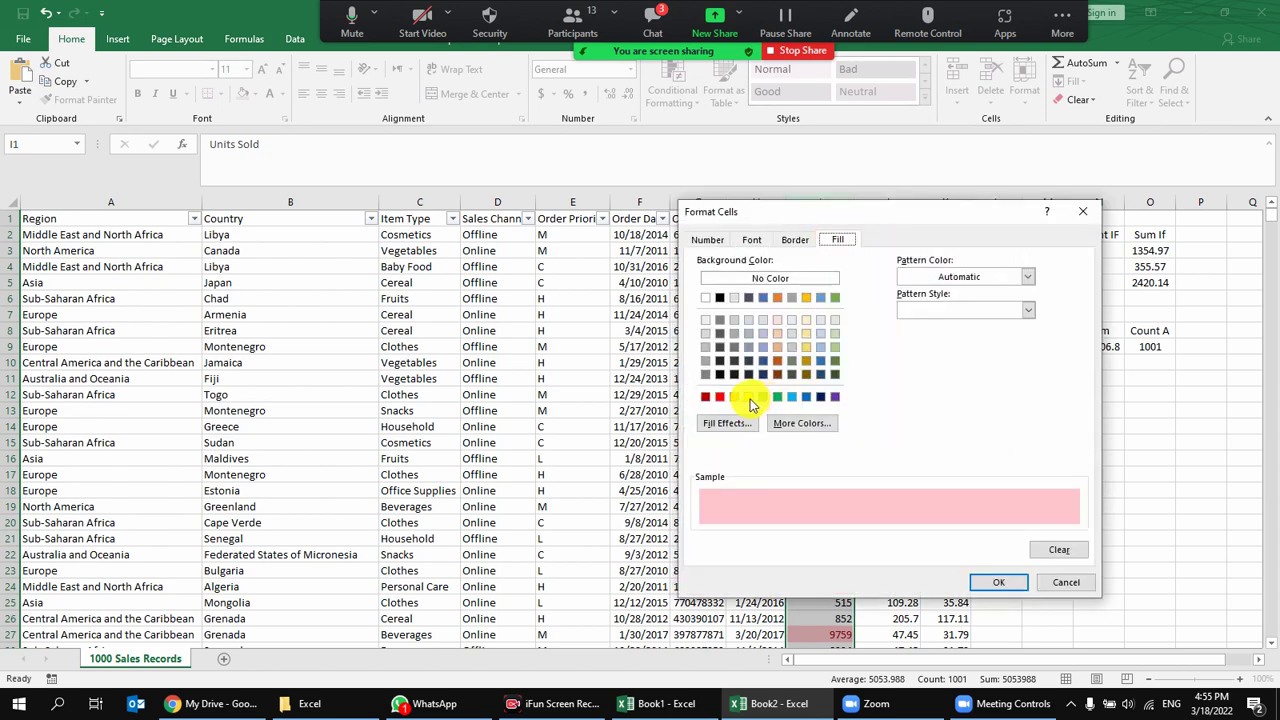
click(776, 397)
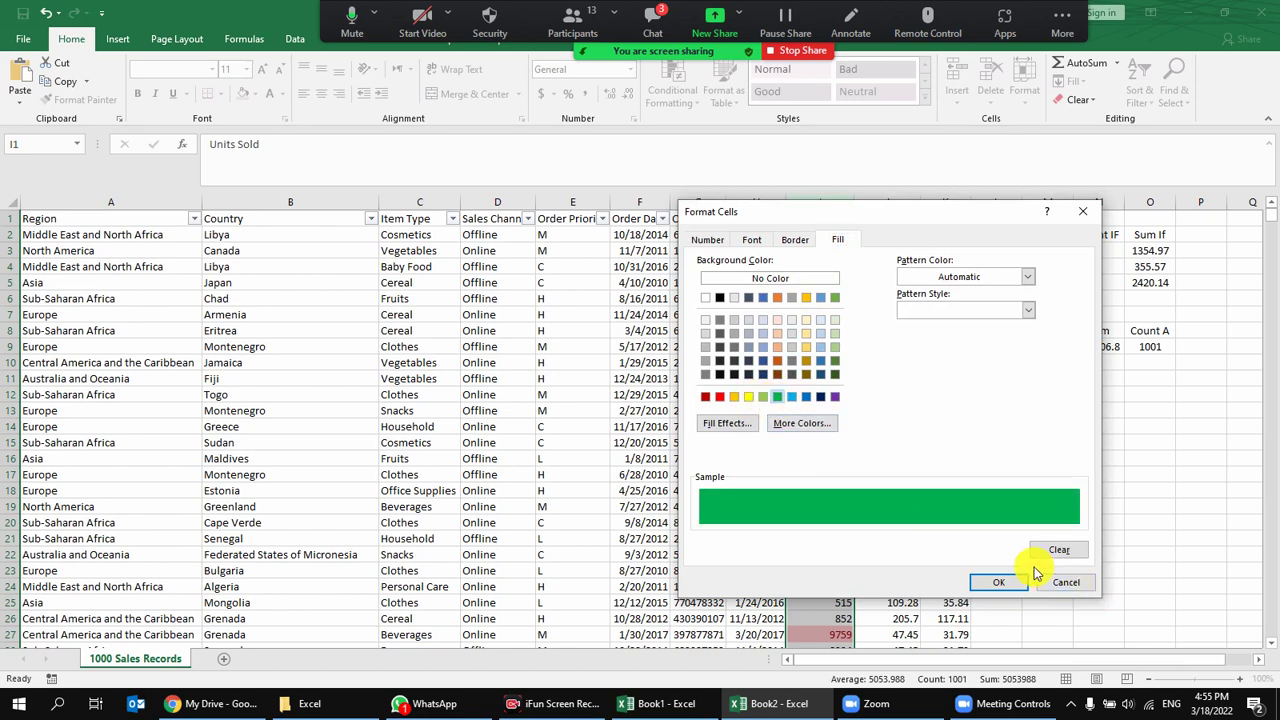
click(998, 582)
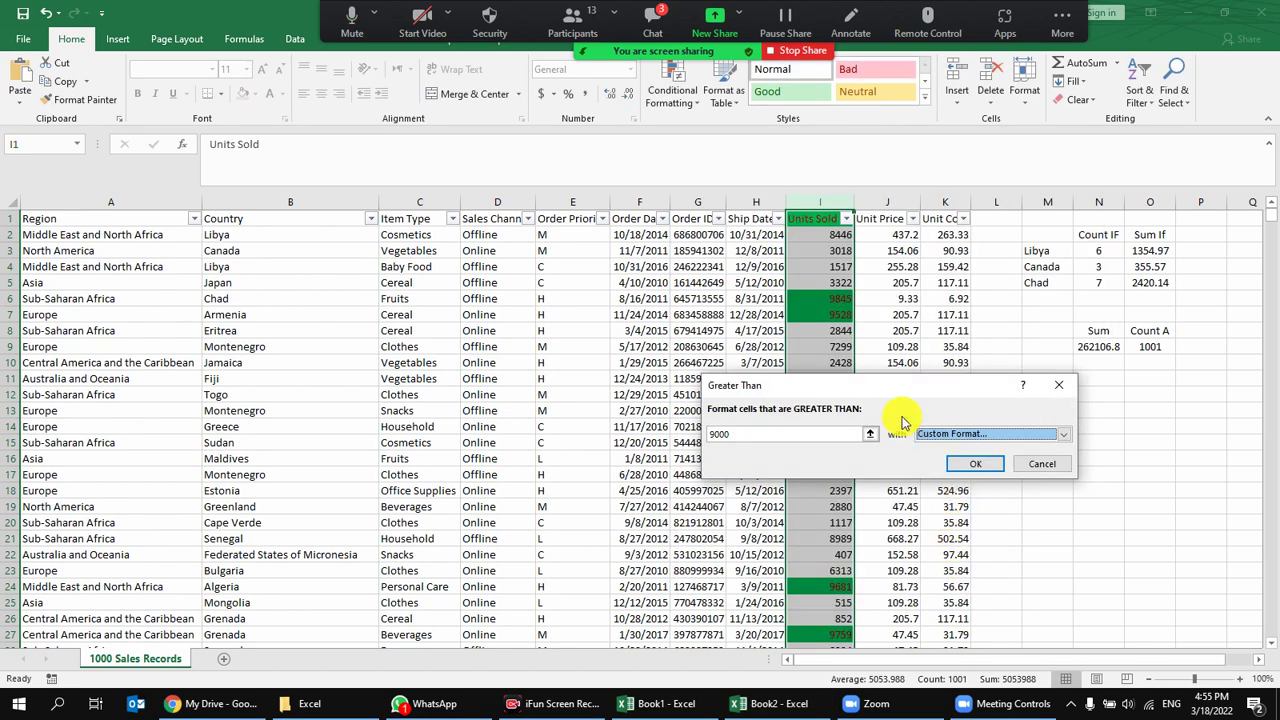
Apply the green above-9000 rule, then use Conditional Formatting's clear-rules option on the sheet.
click(968, 466)
click(816, 394)
click(822, 218)
click(693, 104)
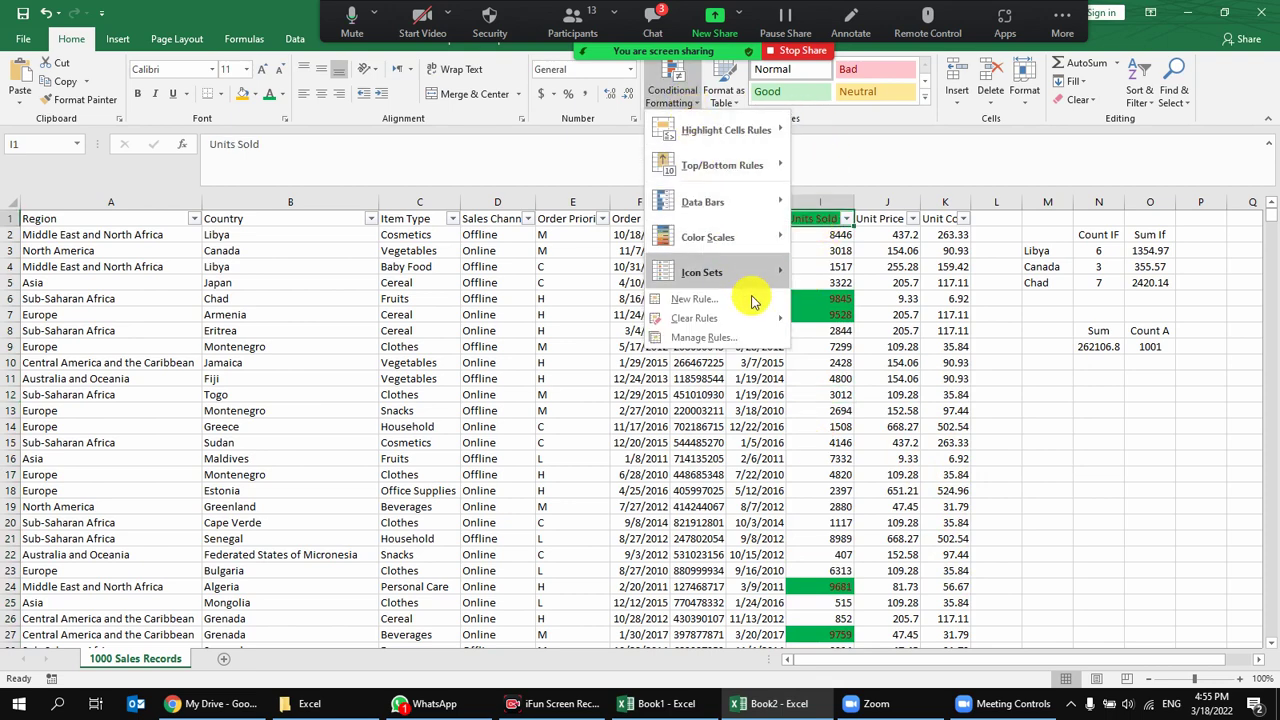
mouse_move(762, 318)
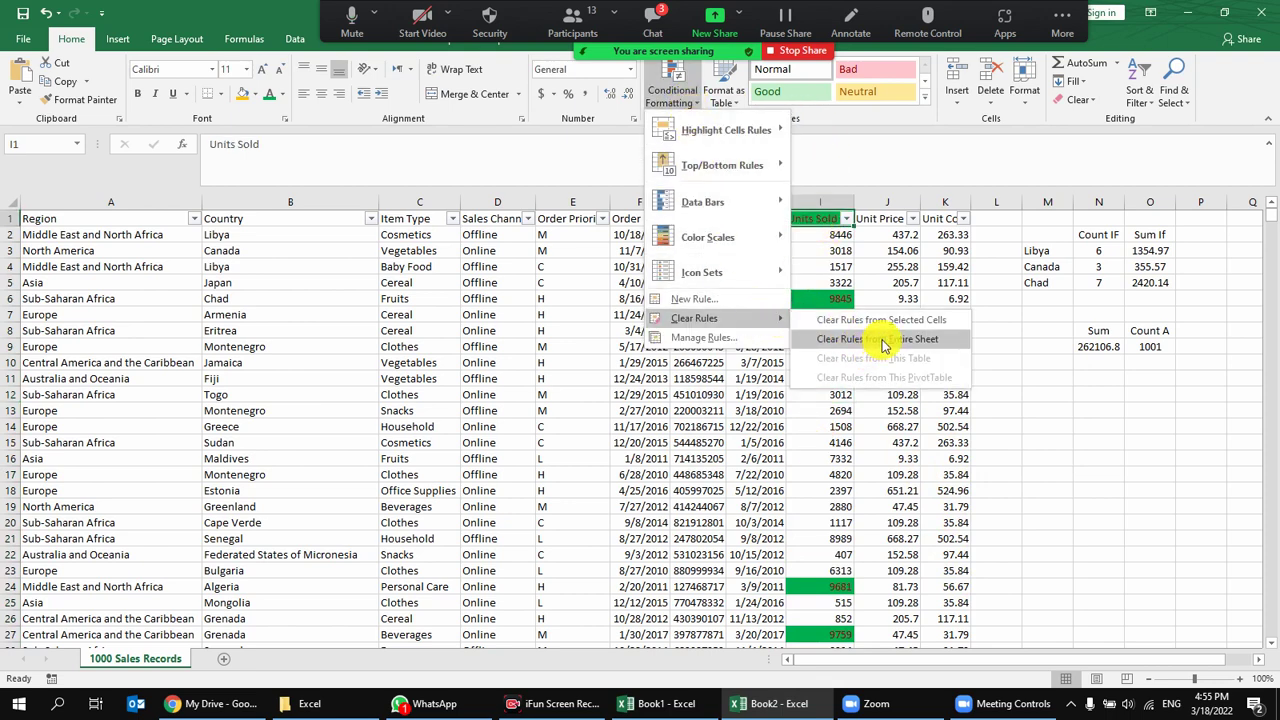
click(883, 345)
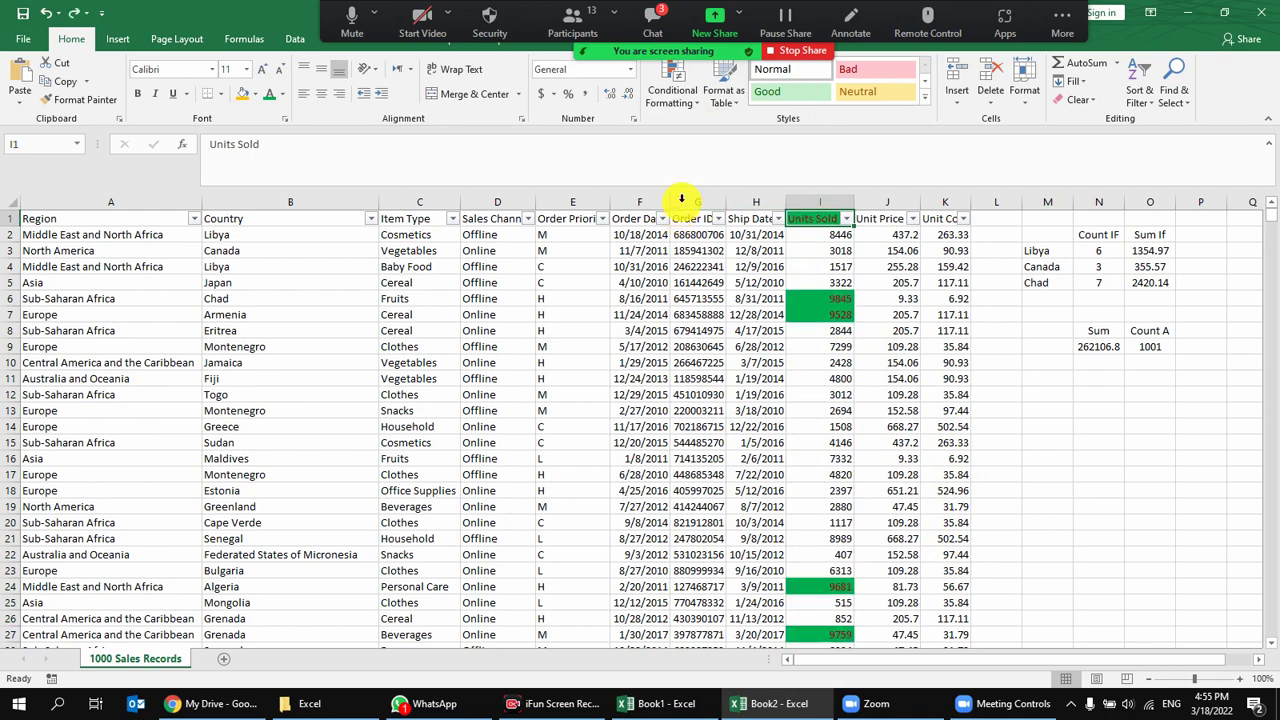
Open and close the Units Sold filter and the Conditional Formatting menu without changes.
click(846, 218)
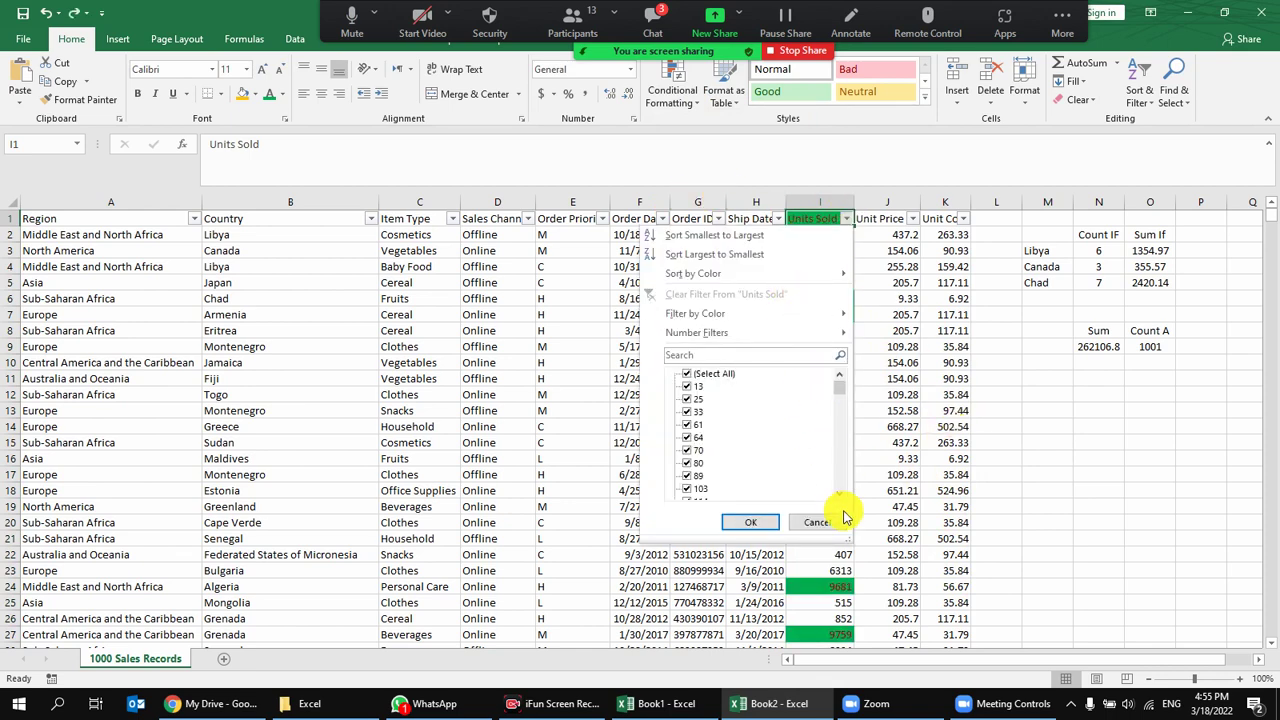
click(817, 522)
click(672, 85)
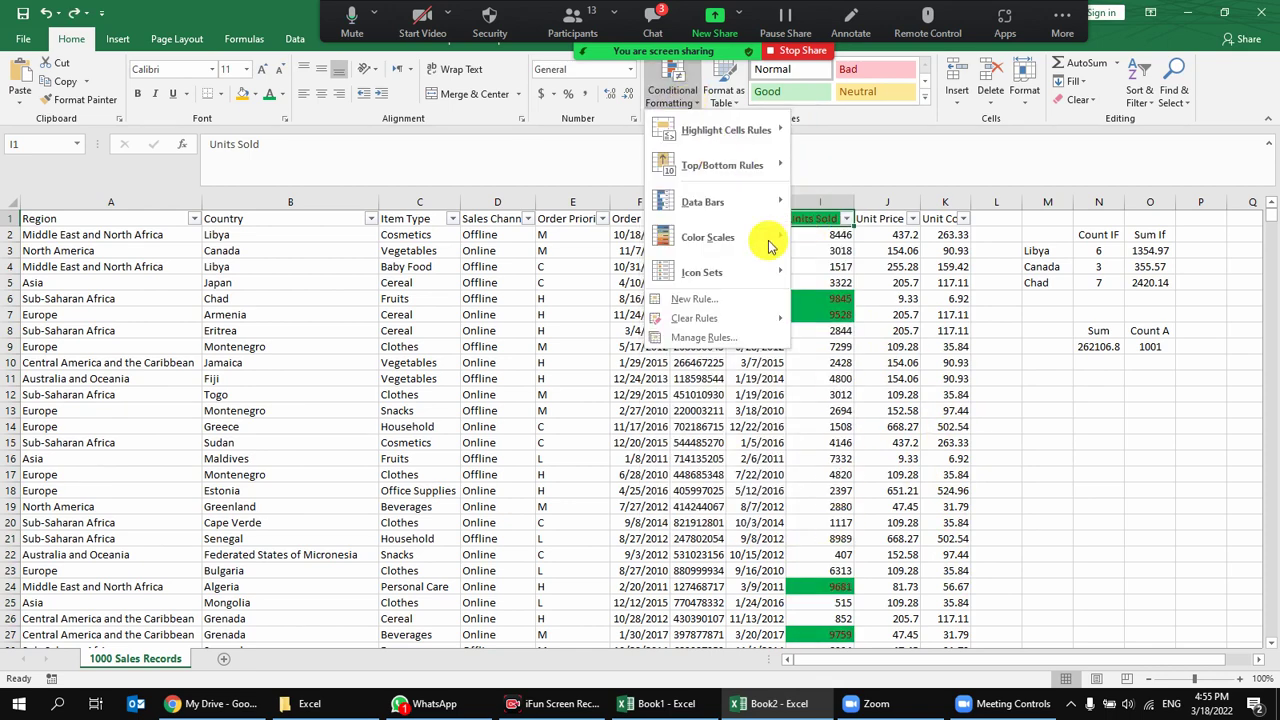
click(800, 320)
Reselect the entire Units Sold column and open Conditional Formatting.
click(837, 346)
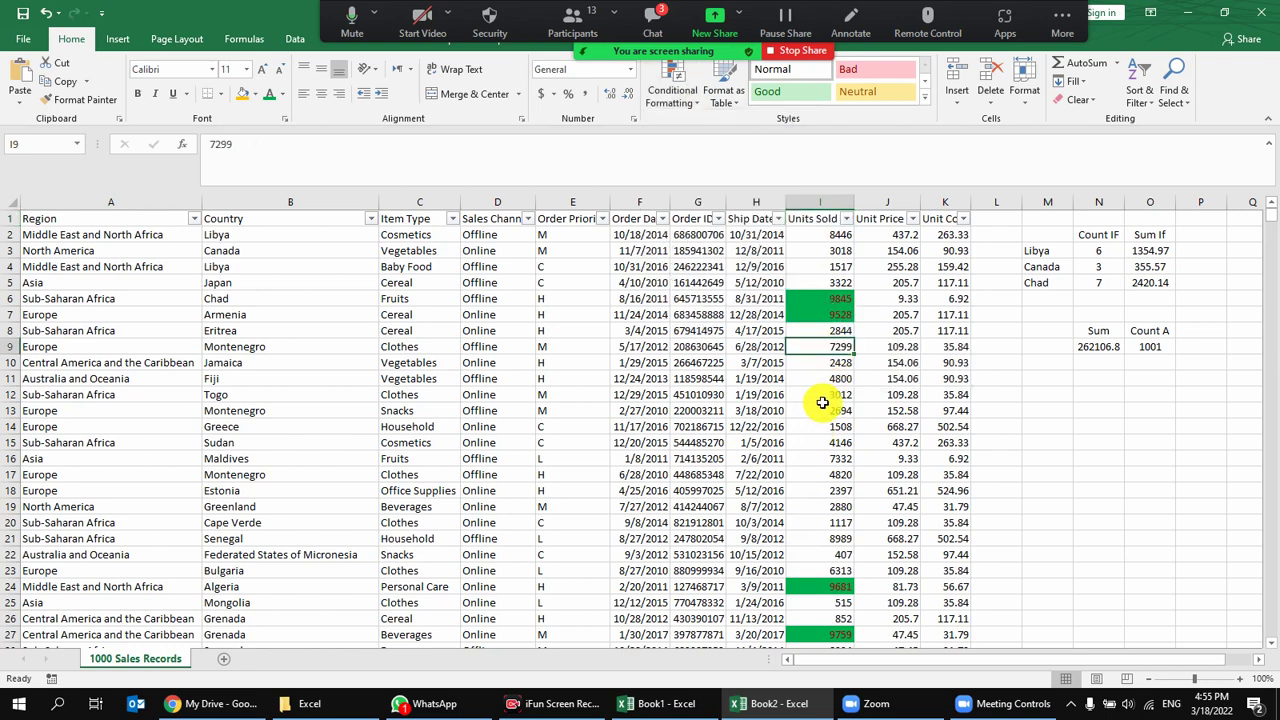
click(824, 202)
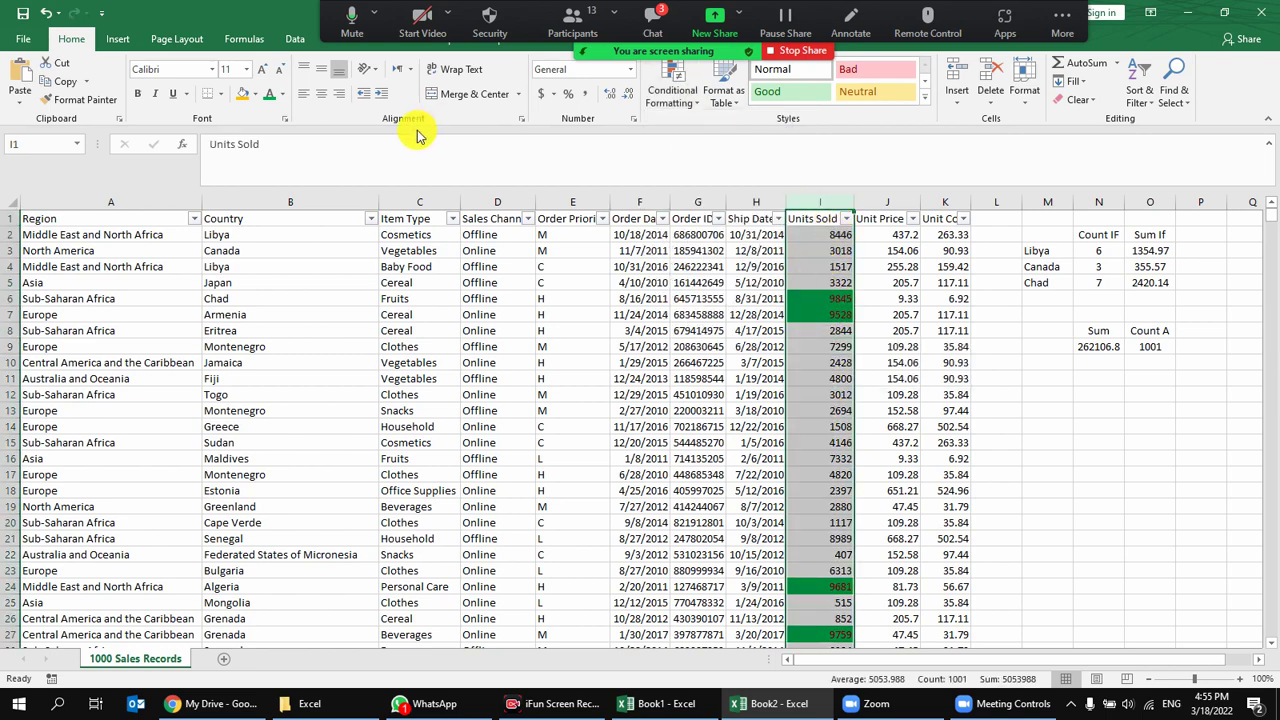
click(766, 236)
click(825, 251)
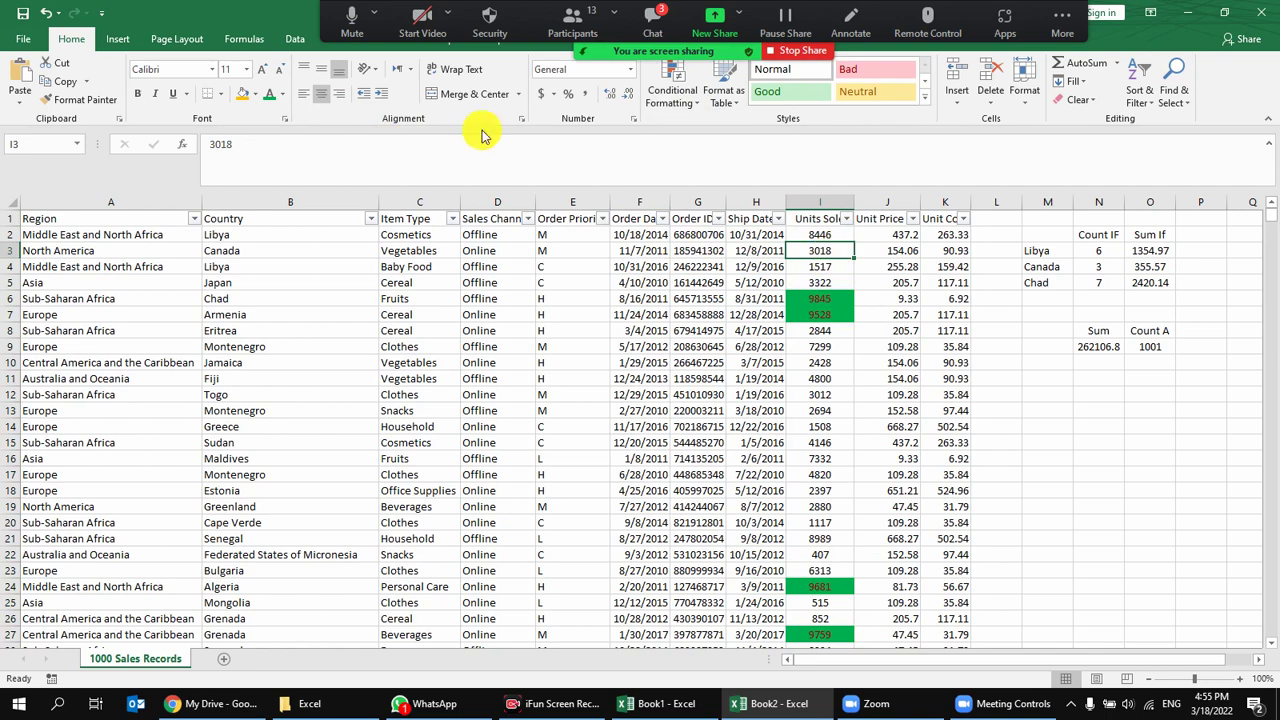
click(826, 202)
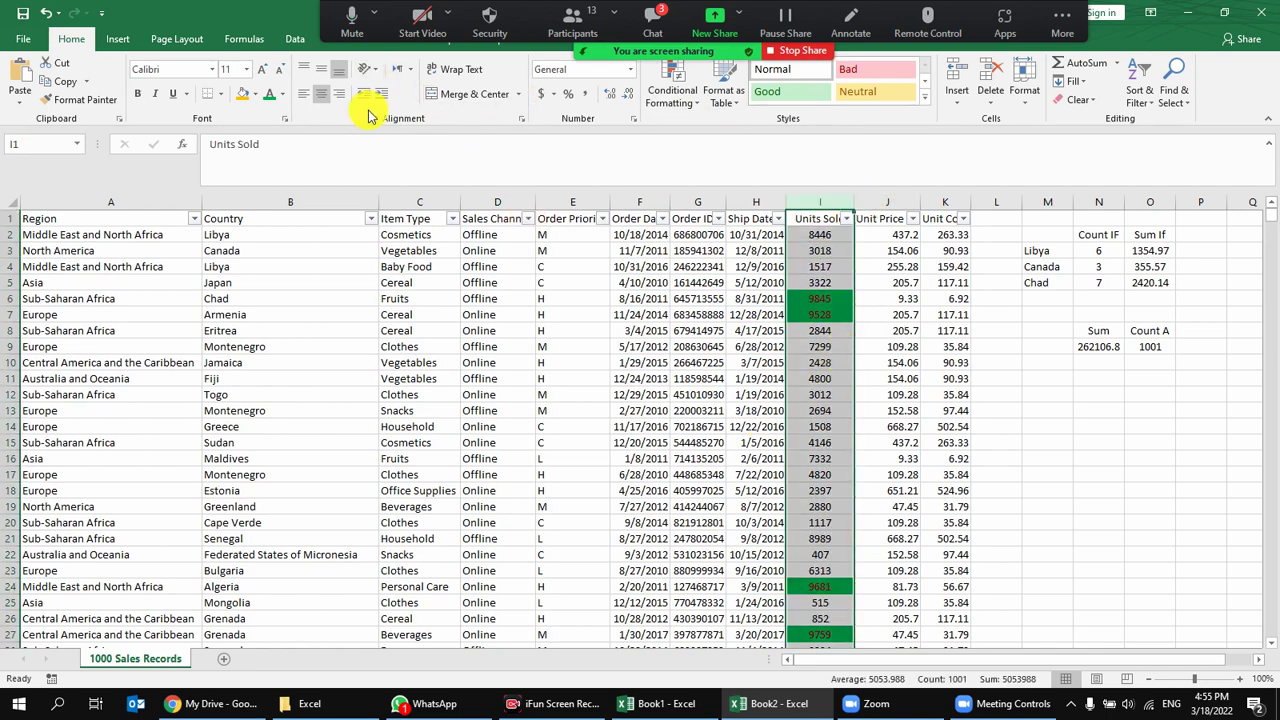
click(672, 88)
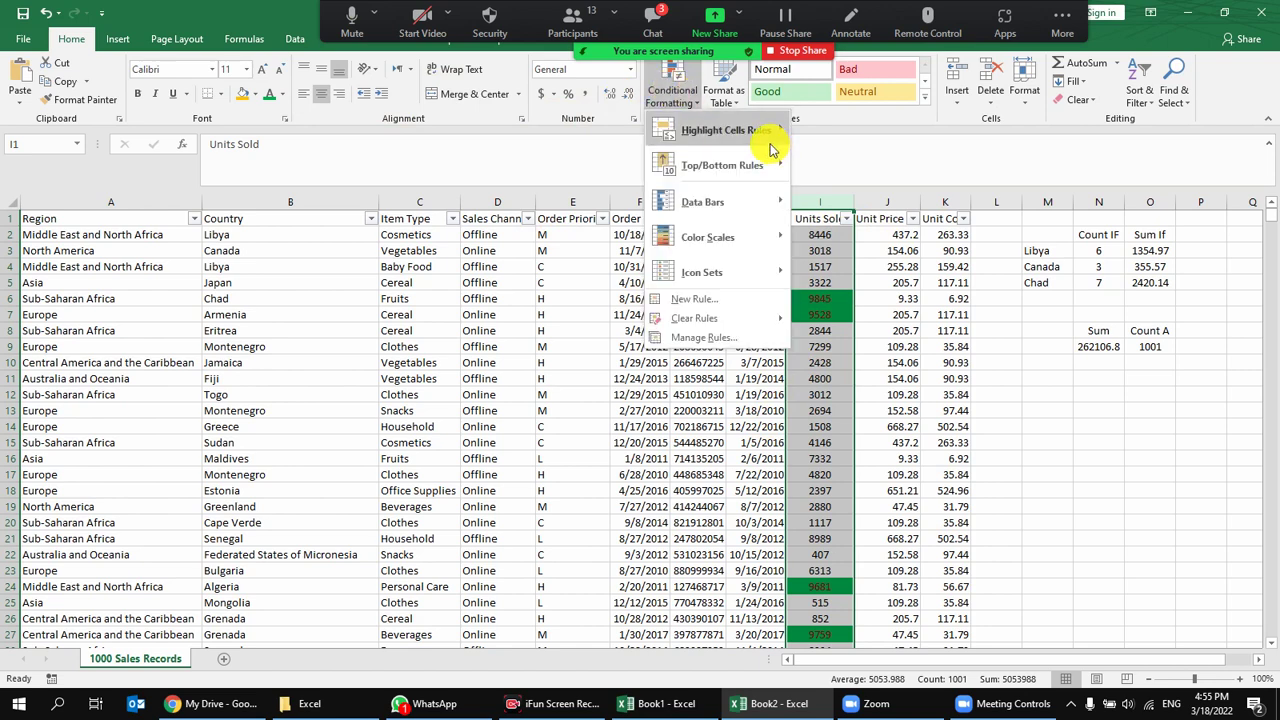
Start a Between highlight rule on Units Sold with bounds 4000 and 6000.
mouse_move(688, 134)
click(817, 204)
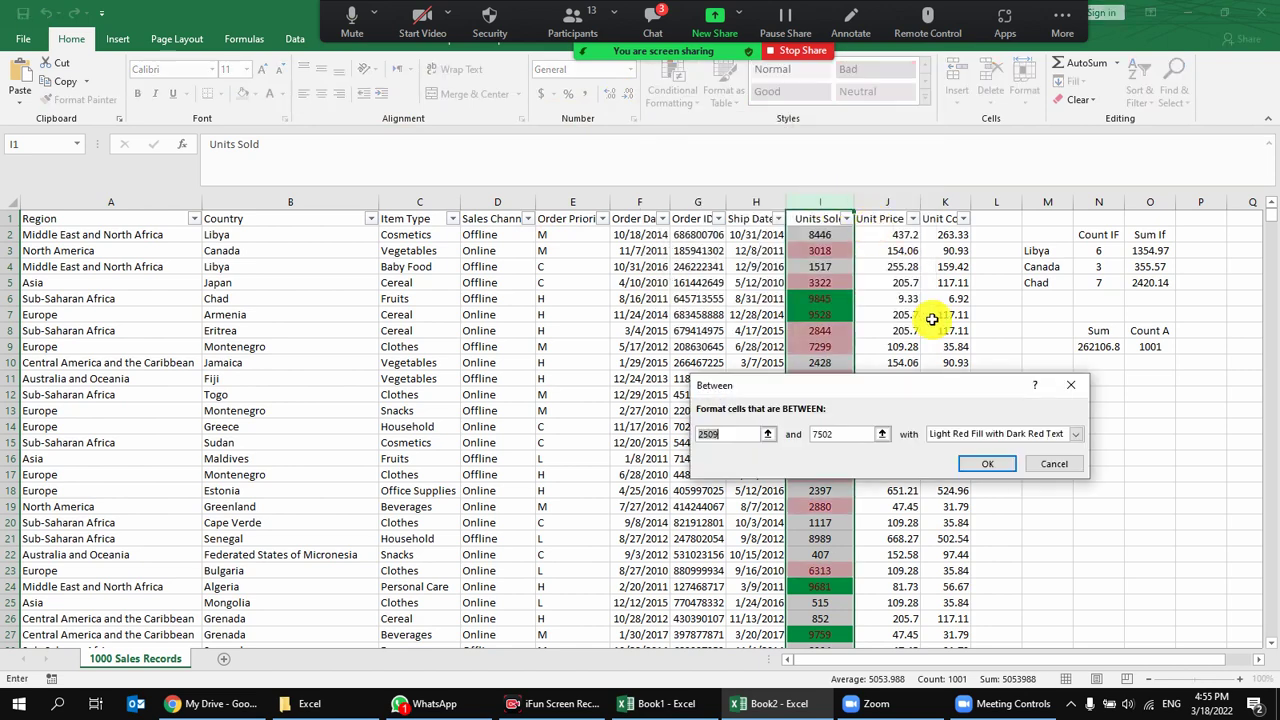
click(771, 432)
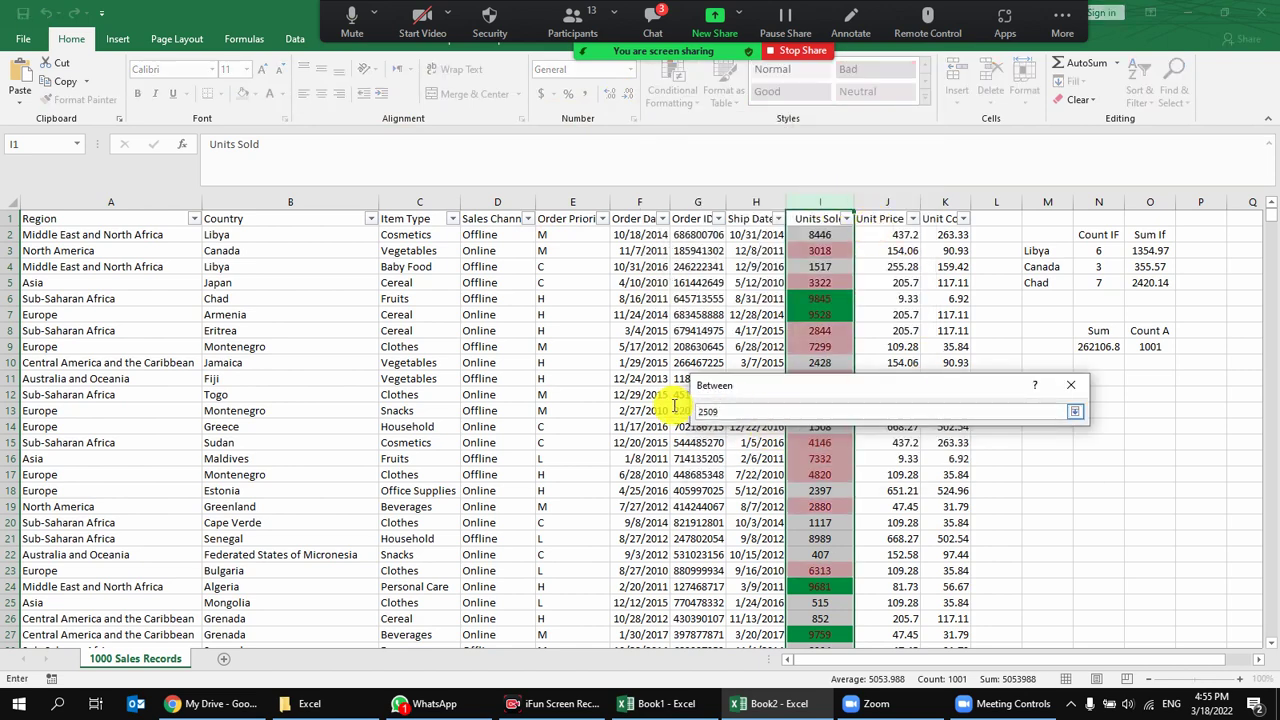
text(40)
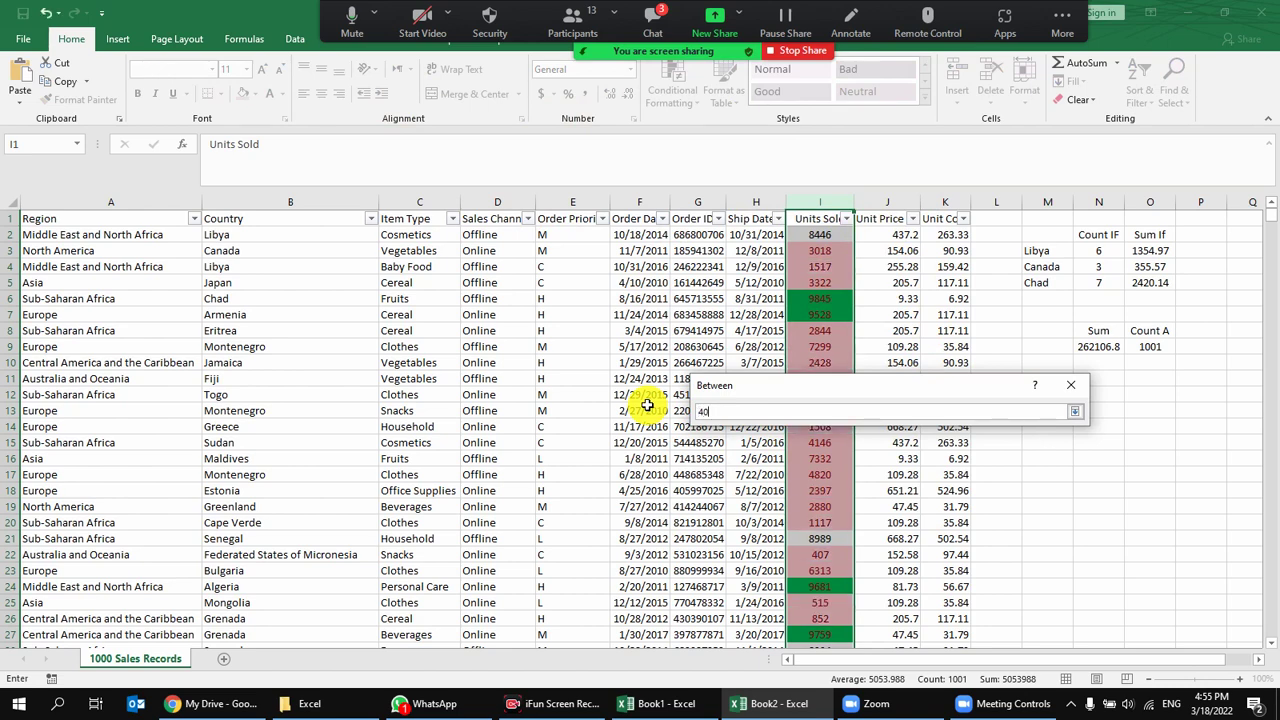
text(0)
click(1074, 411)
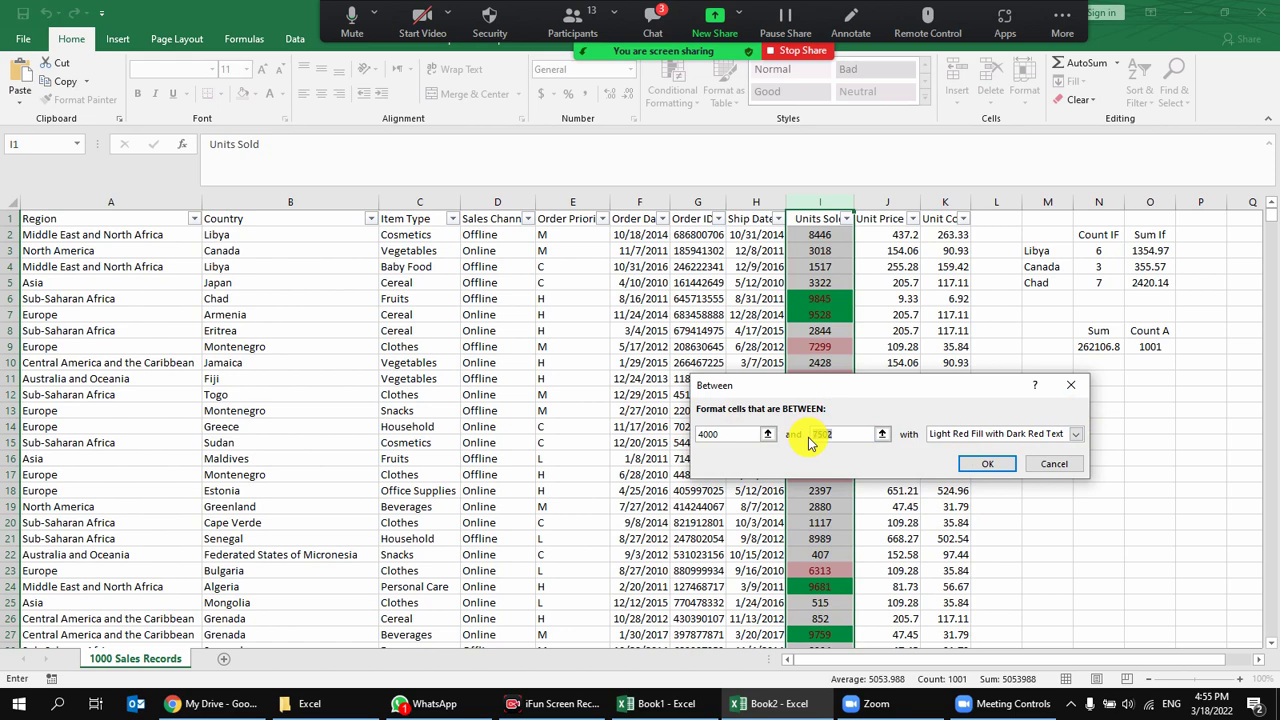
text(6000)
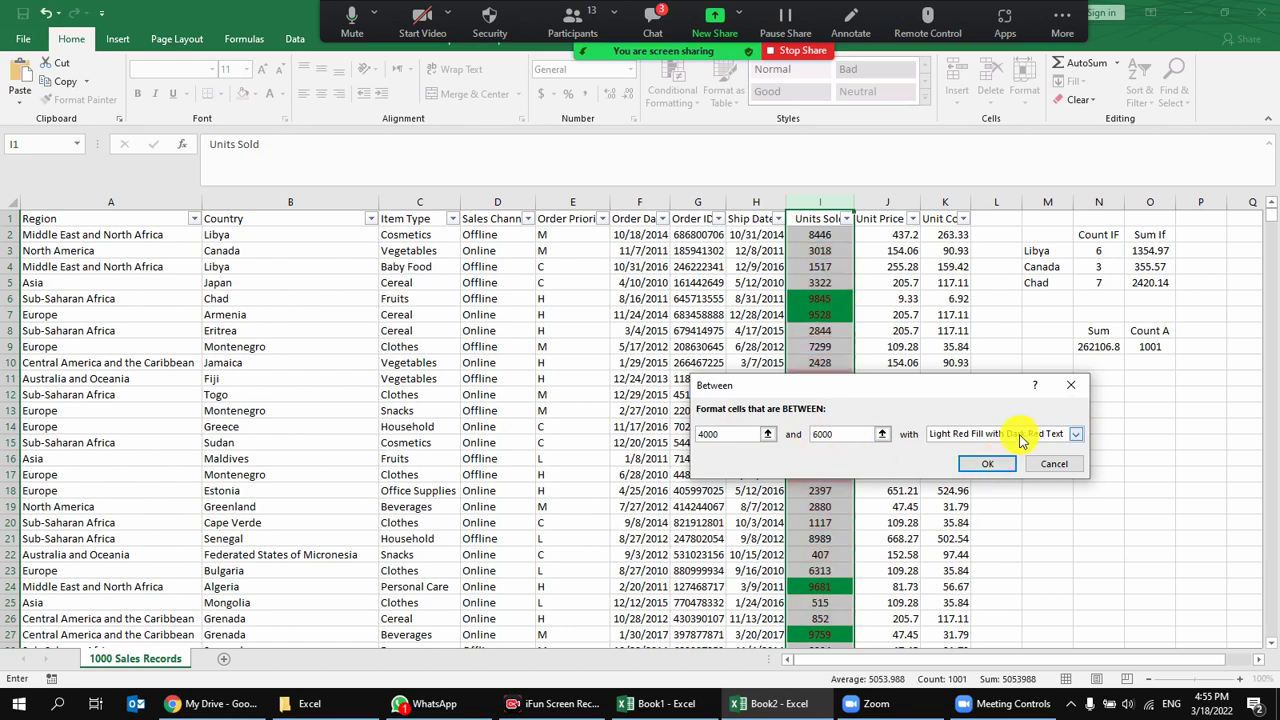
Define a custom format for the rule with a yellow fill and a chosen font colour.
click(1022, 436)
click(978, 528)
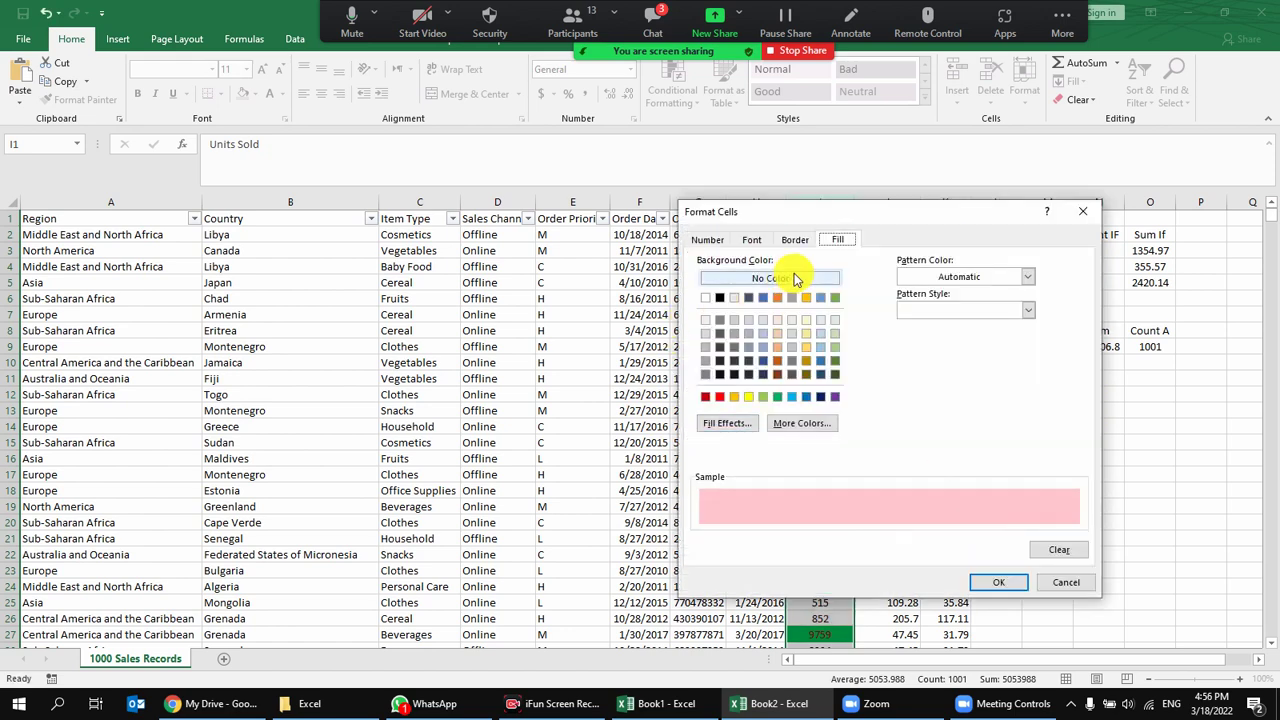
click(749, 397)
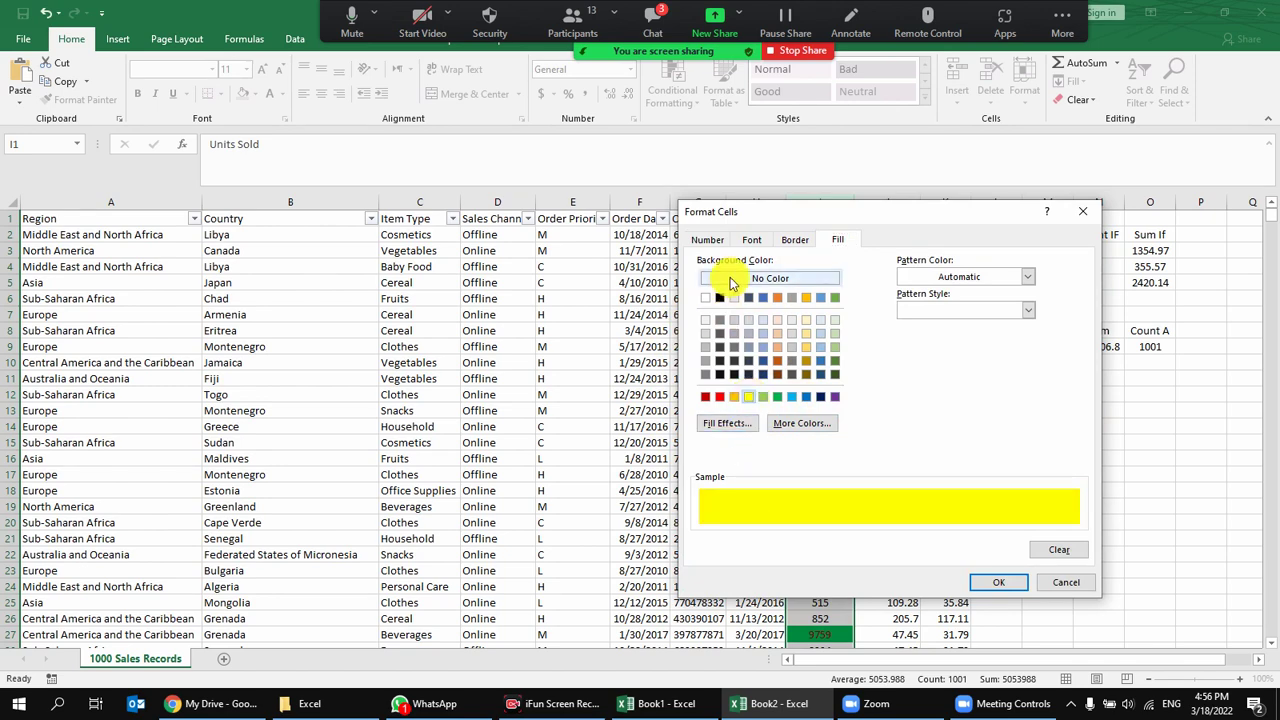
click(752, 240)
click(790, 240)
click(767, 242)
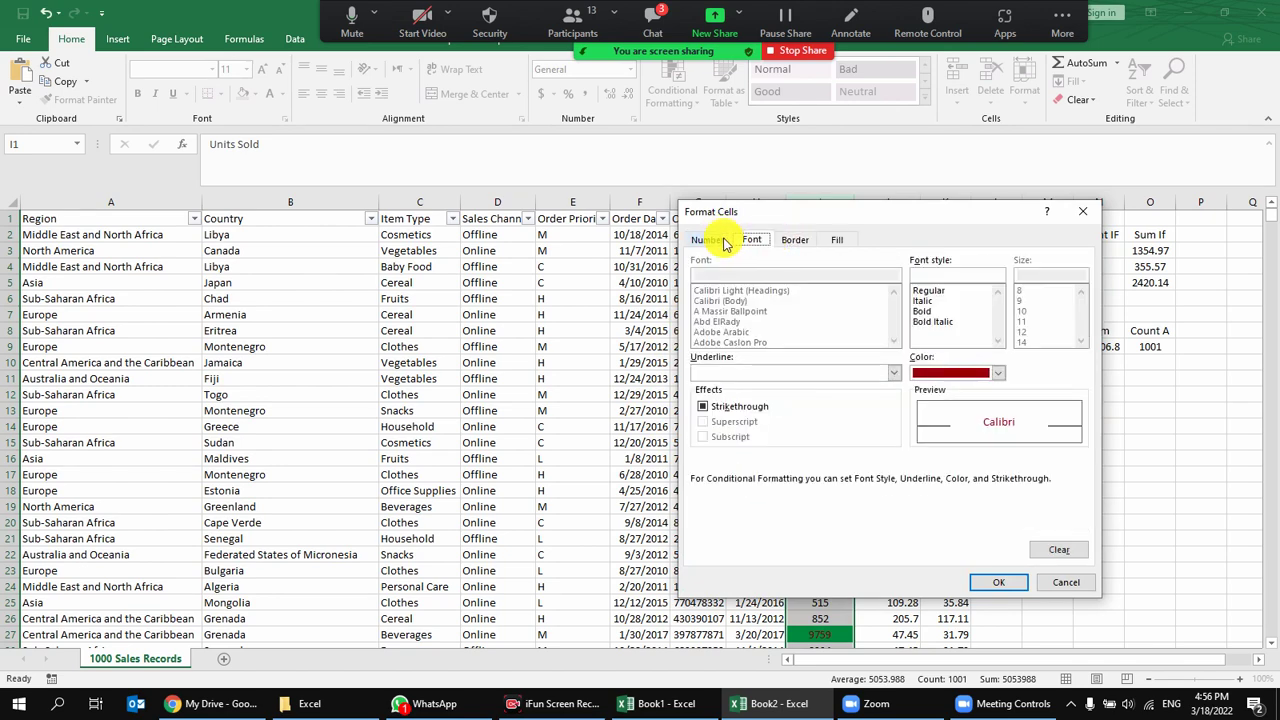
click(998, 372)
click(936, 430)
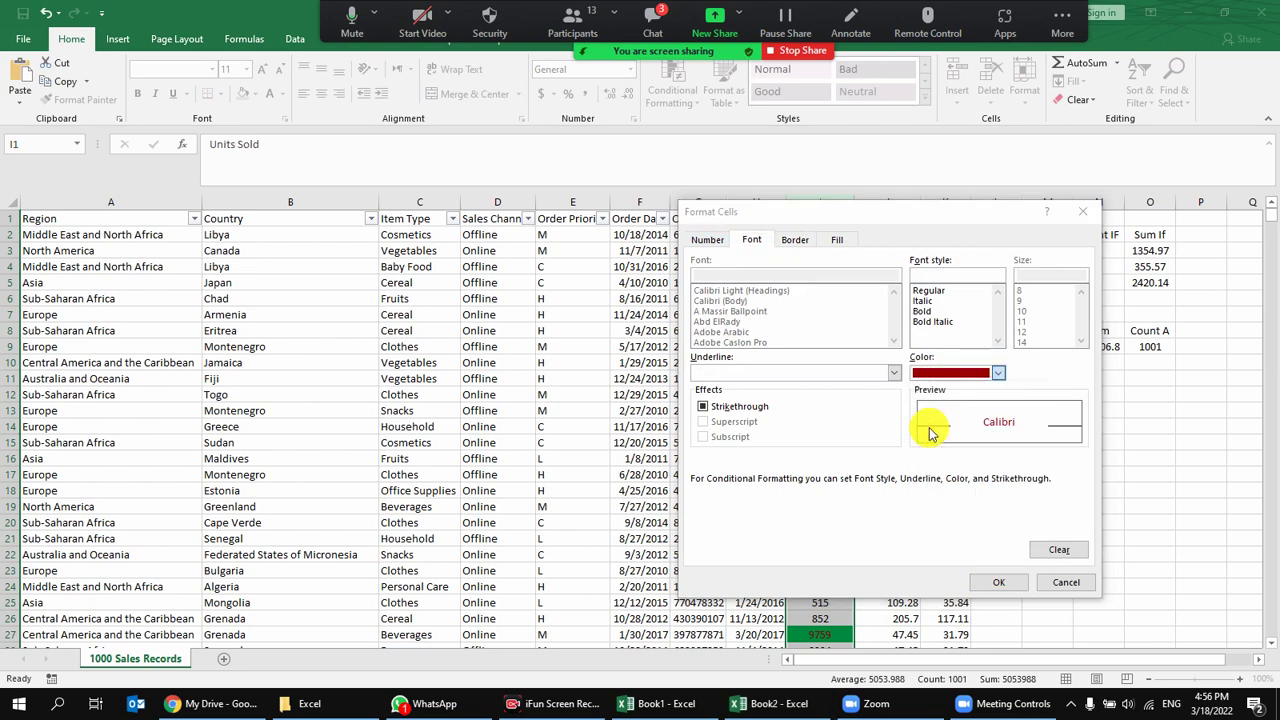
Apply the yellow 4000–6000 rule and check cells I11 and I13.
click(1012, 582)
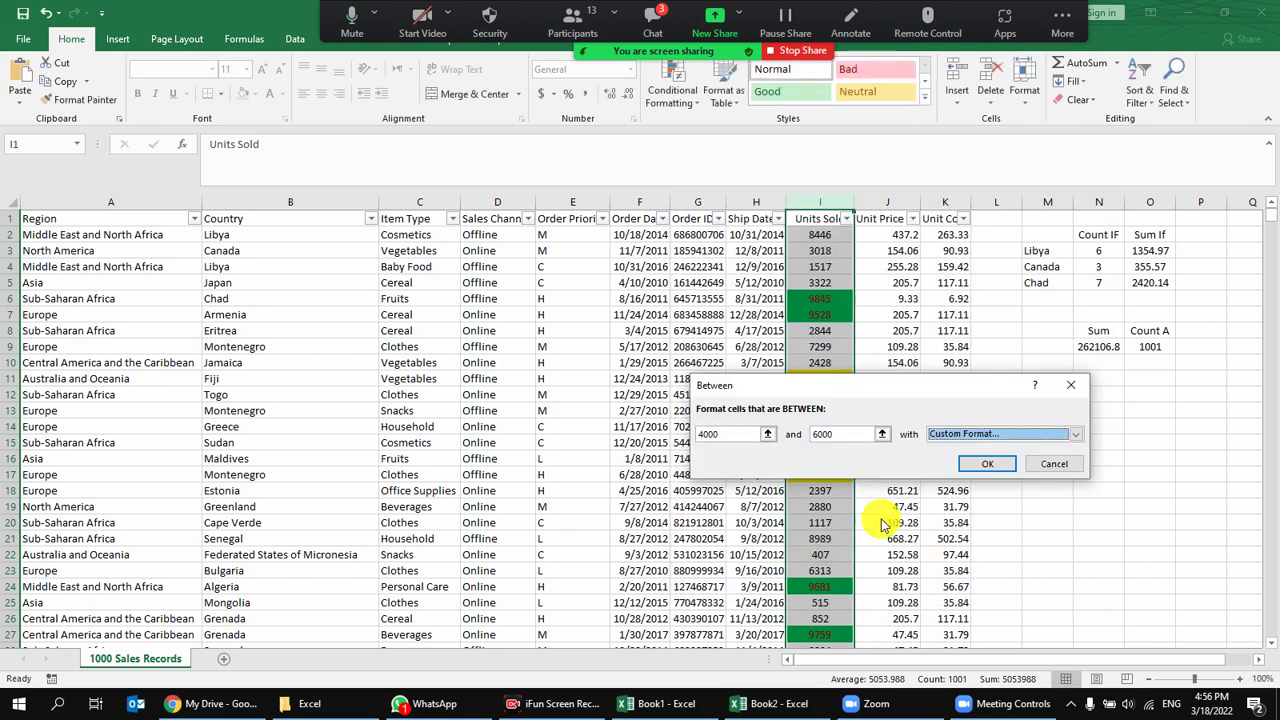
click(985, 464)
click(825, 378)
click(828, 410)
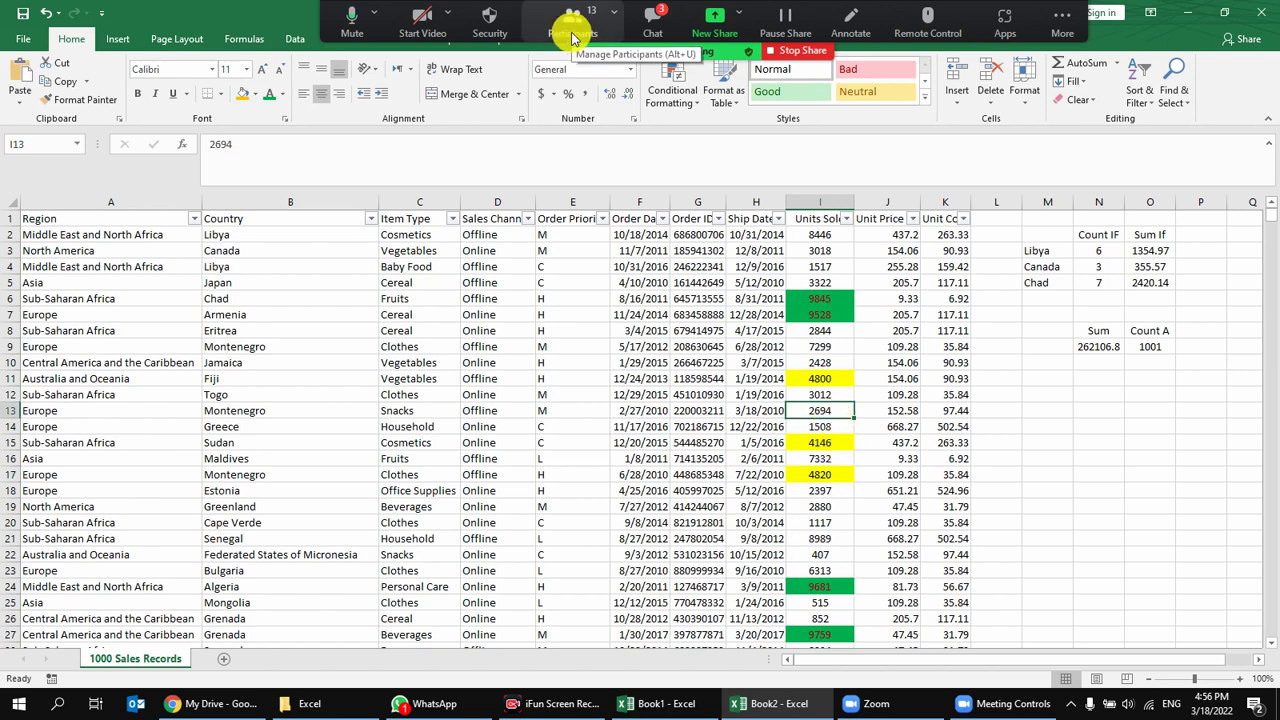
Autofit column I to show the full Units Sold header and review the Conditional Formatting menu.
double_click(853, 203)
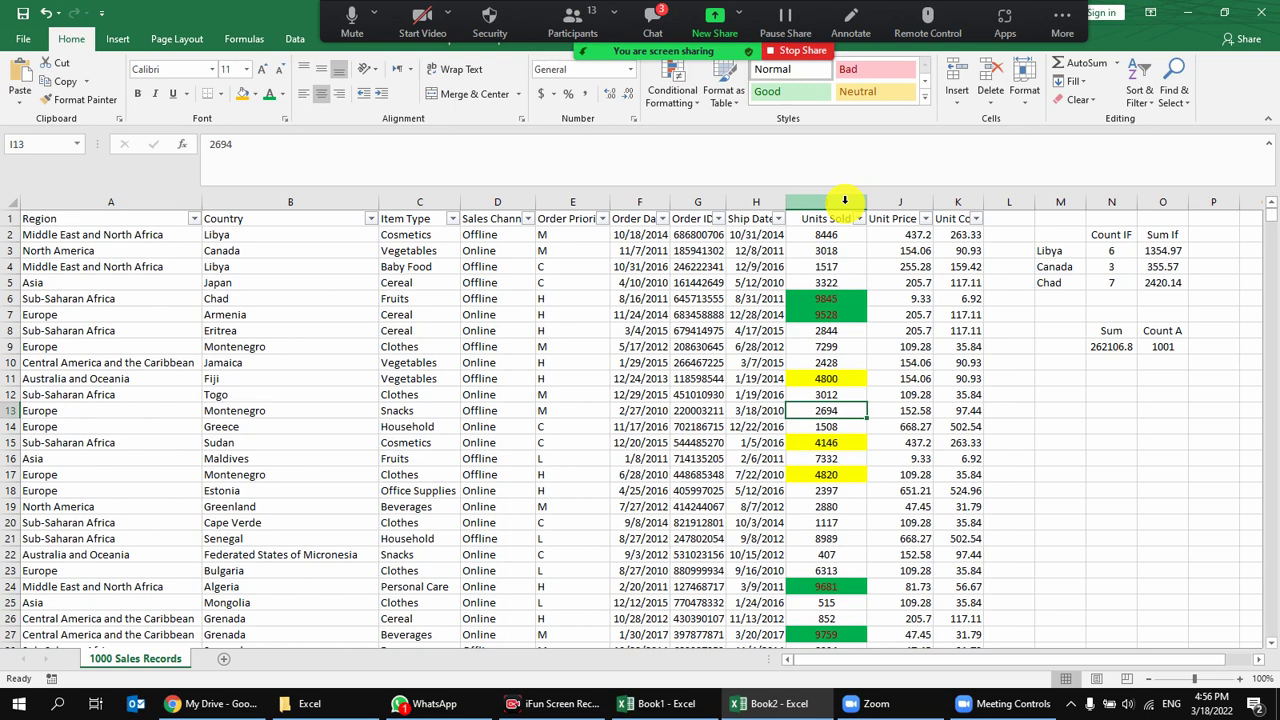
click(844, 201)
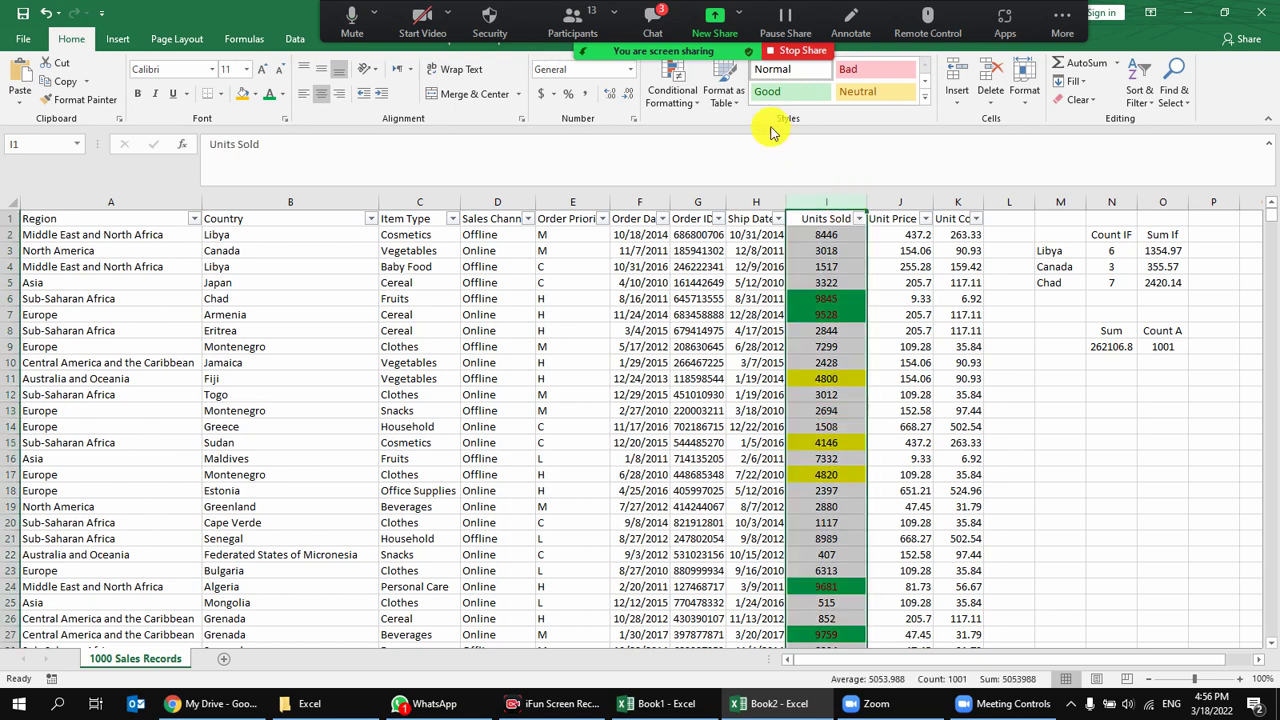
click(683, 105)
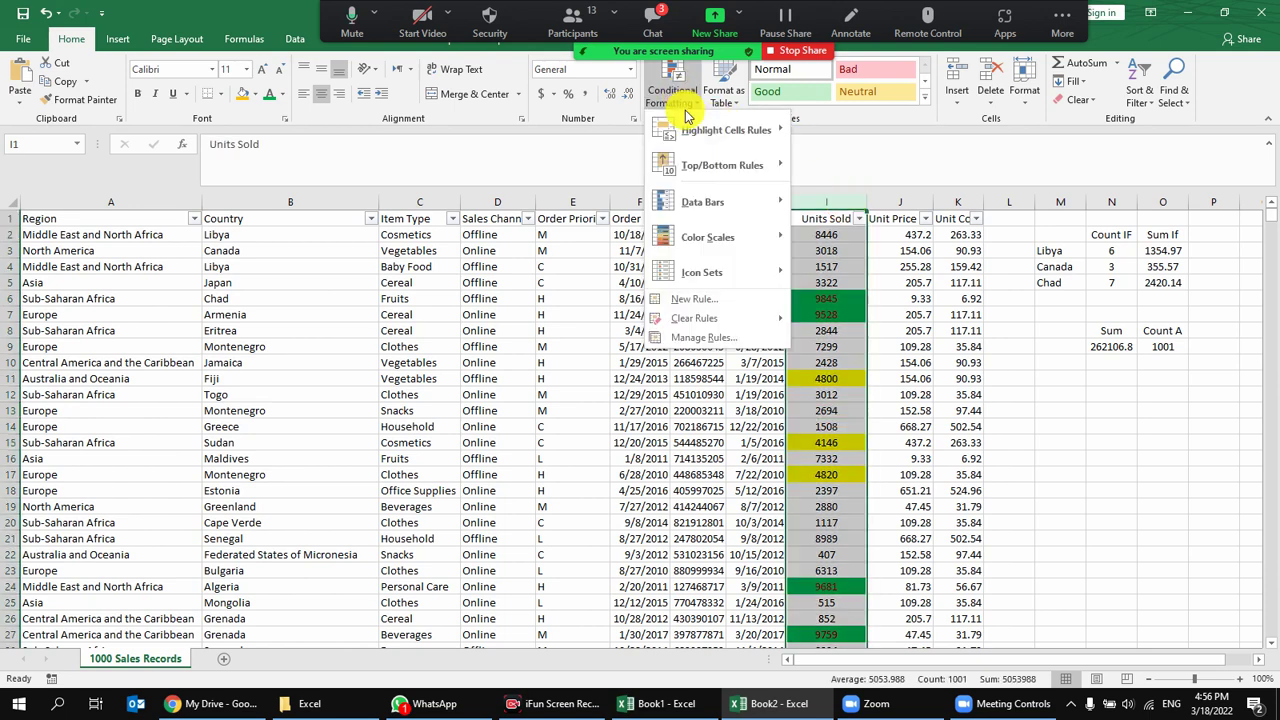
mouse_move(700, 128)
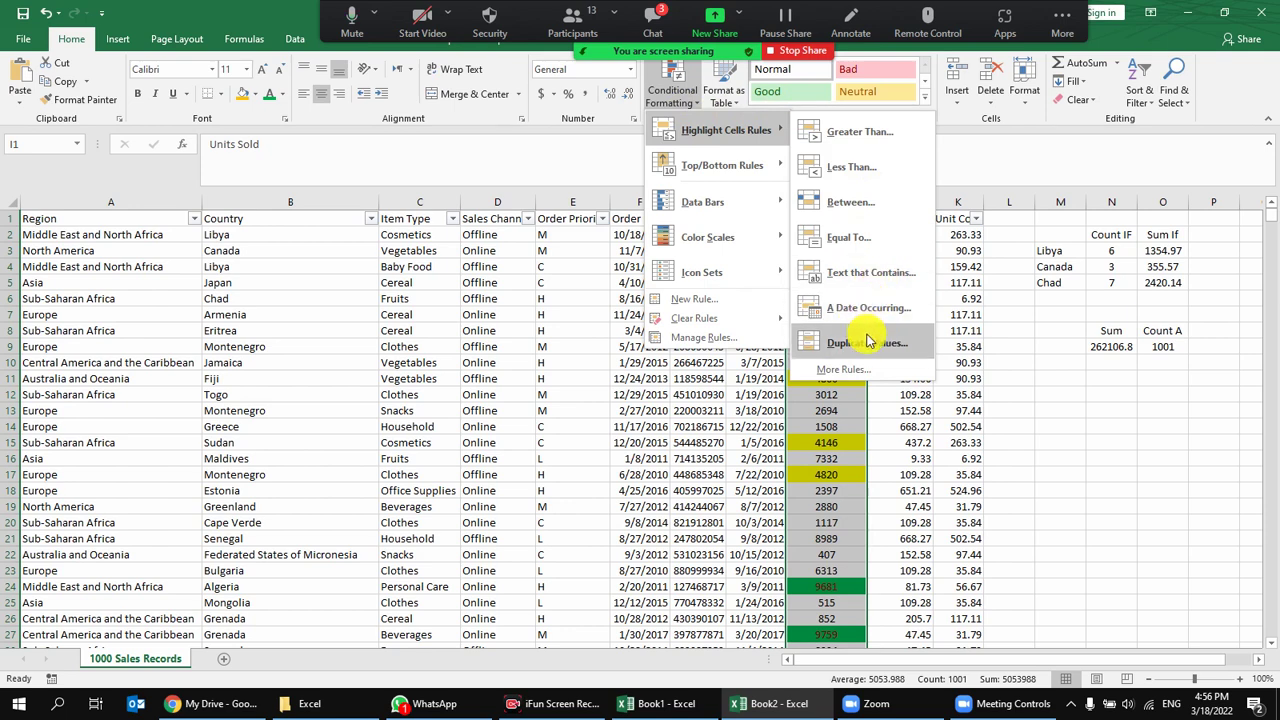
click(898, 410)
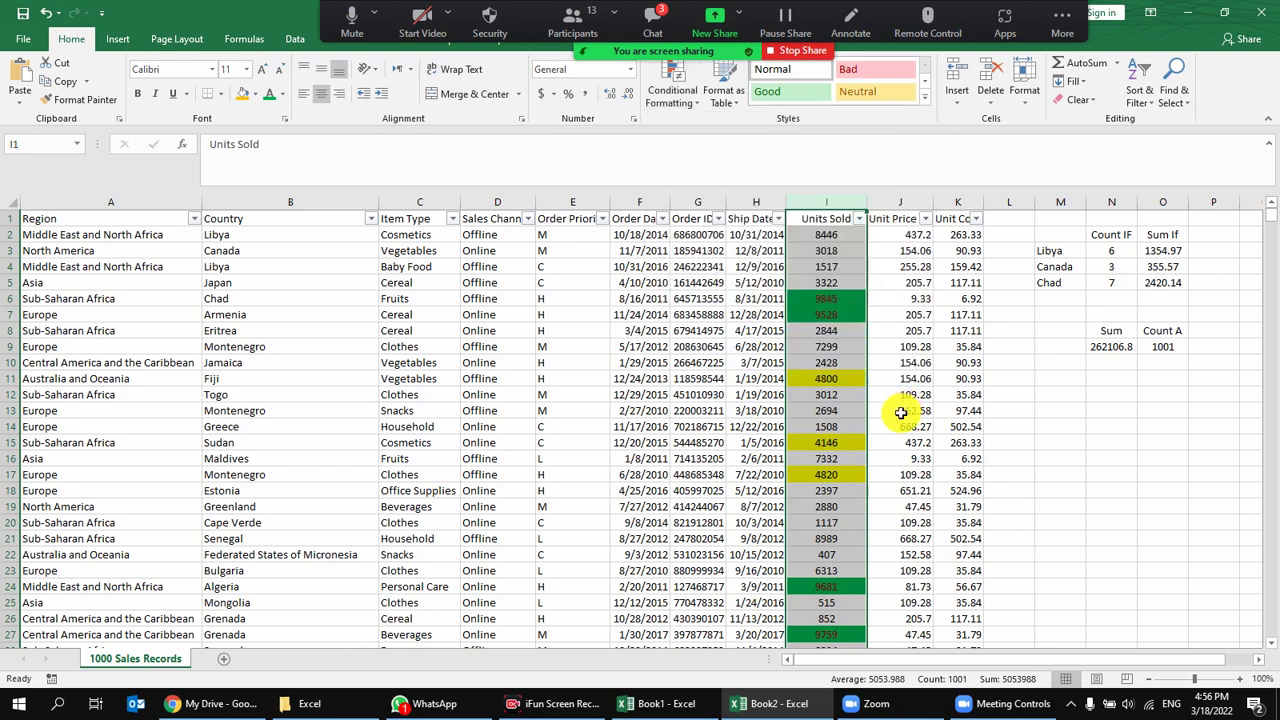
Browse the Conditional Formatting menu once more, then turn the Zoom camera back on.
click(672, 88)
mouse_move(744, 145)
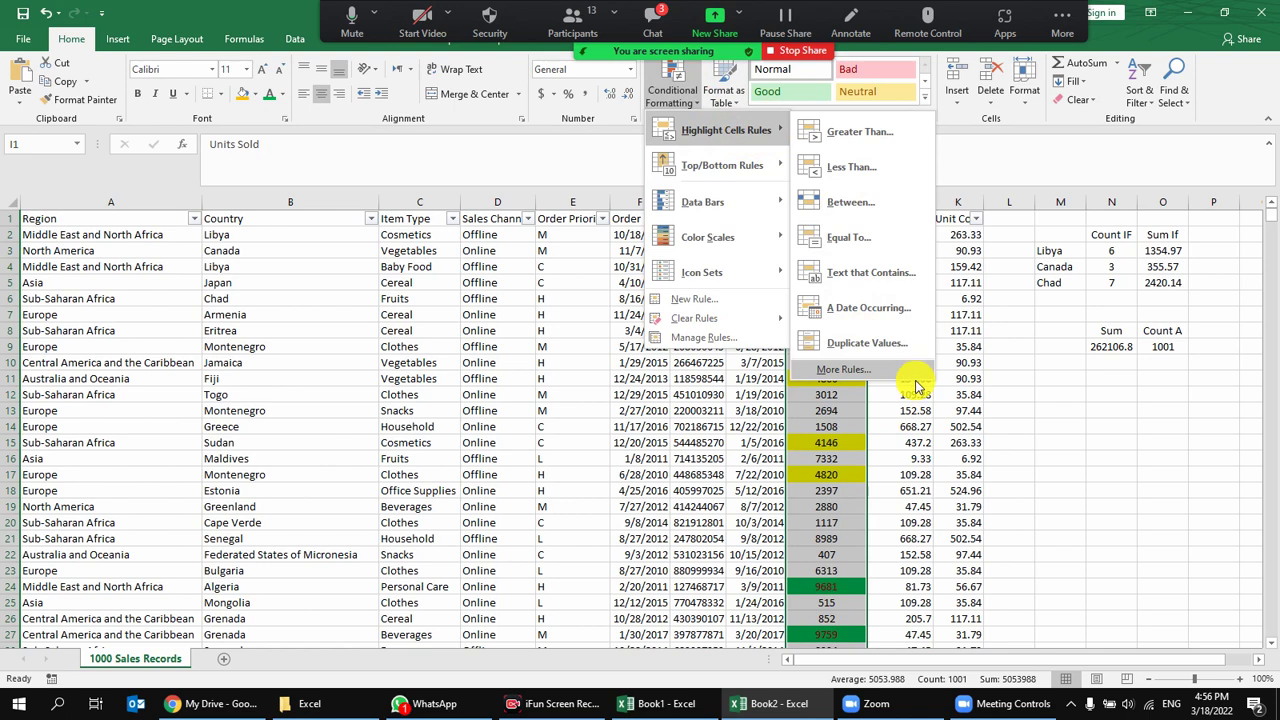
click(925, 410)
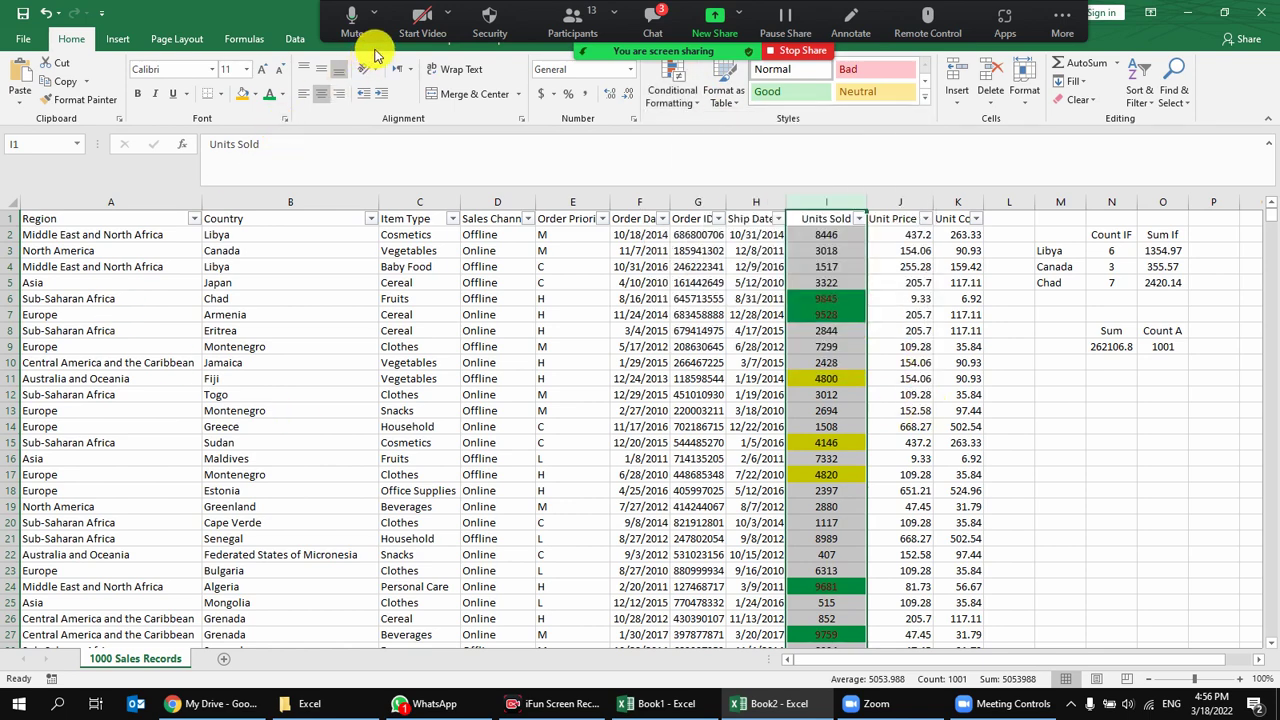
click(420, 22)
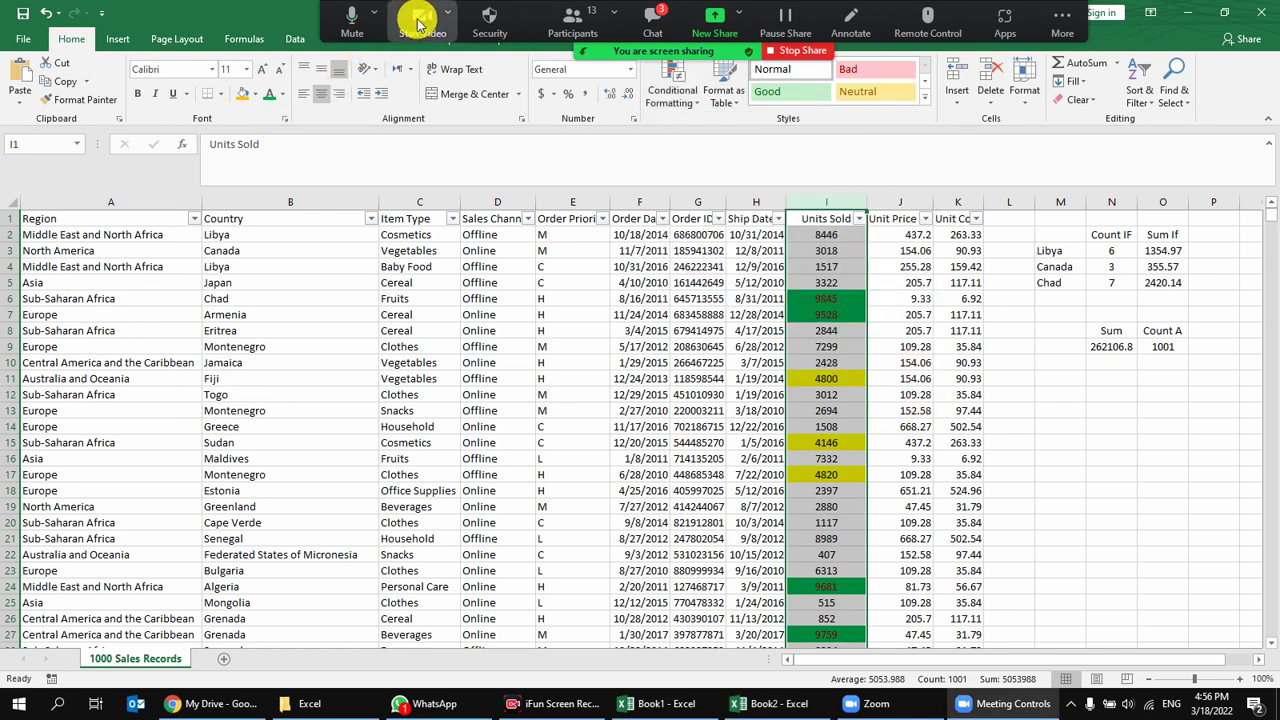
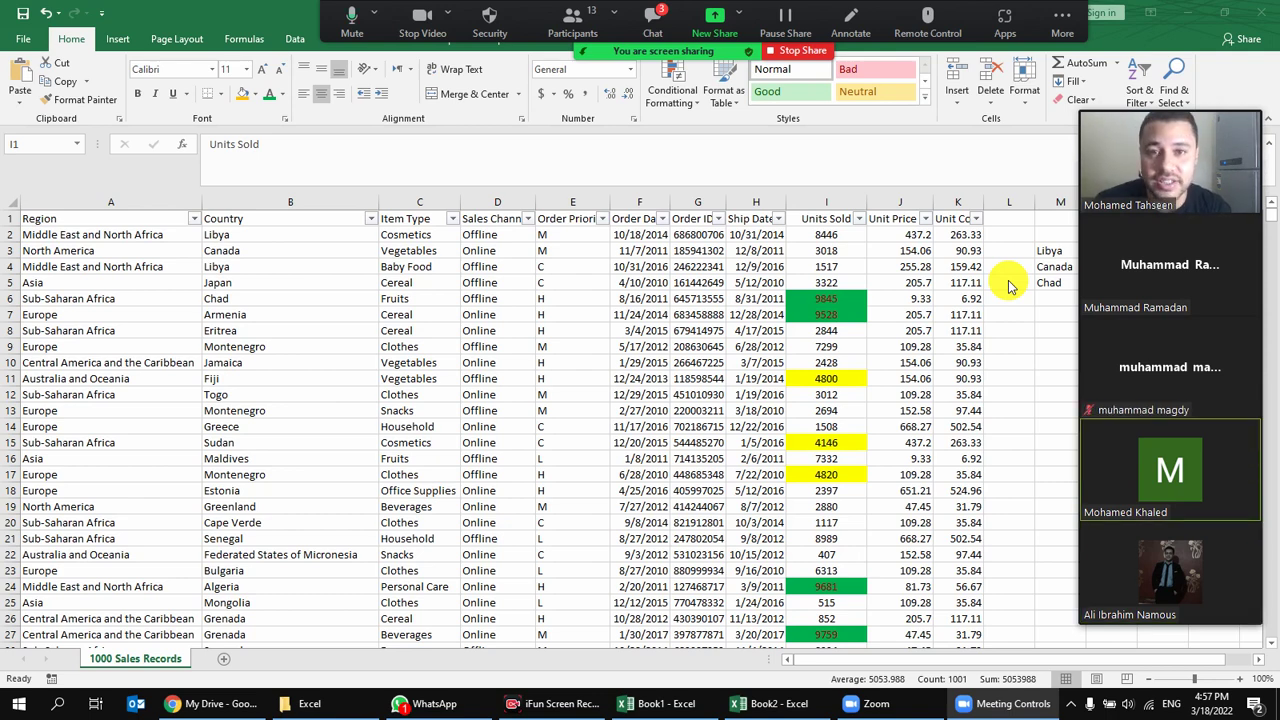
Select the Country column and Libya in B4, and turn off the meeting camera.
click(300, 202)
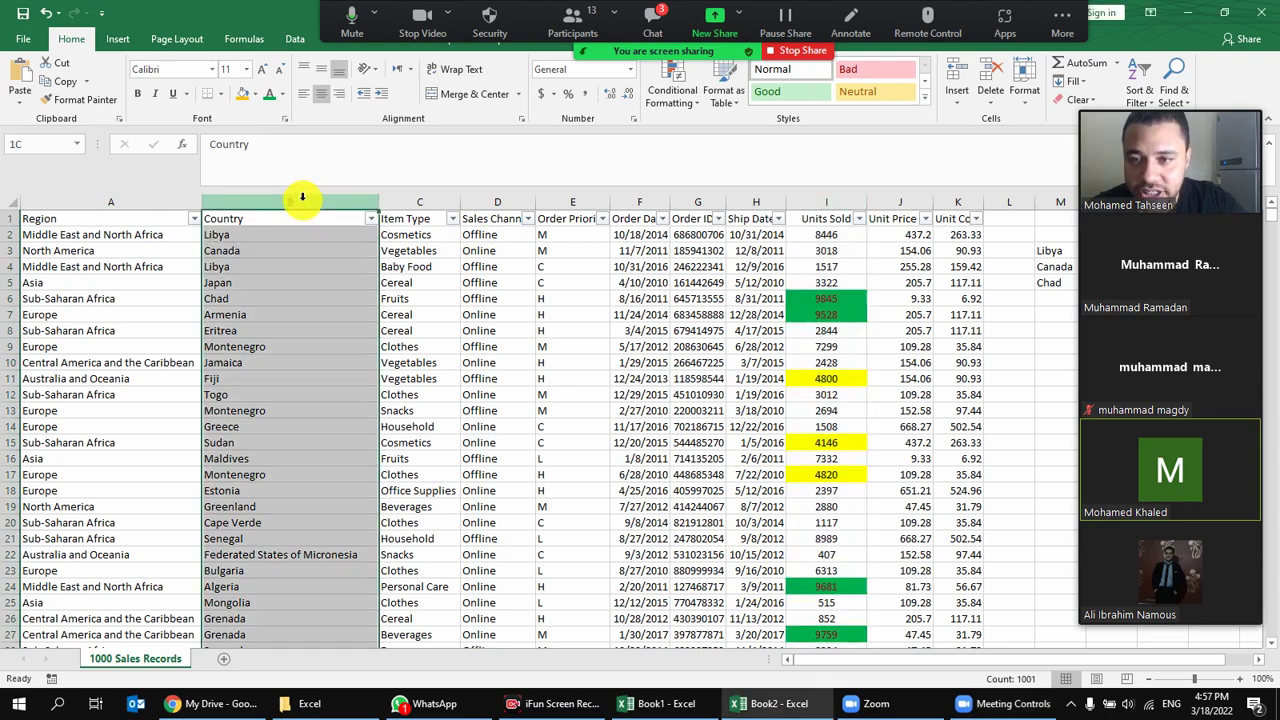
click(338, 268)
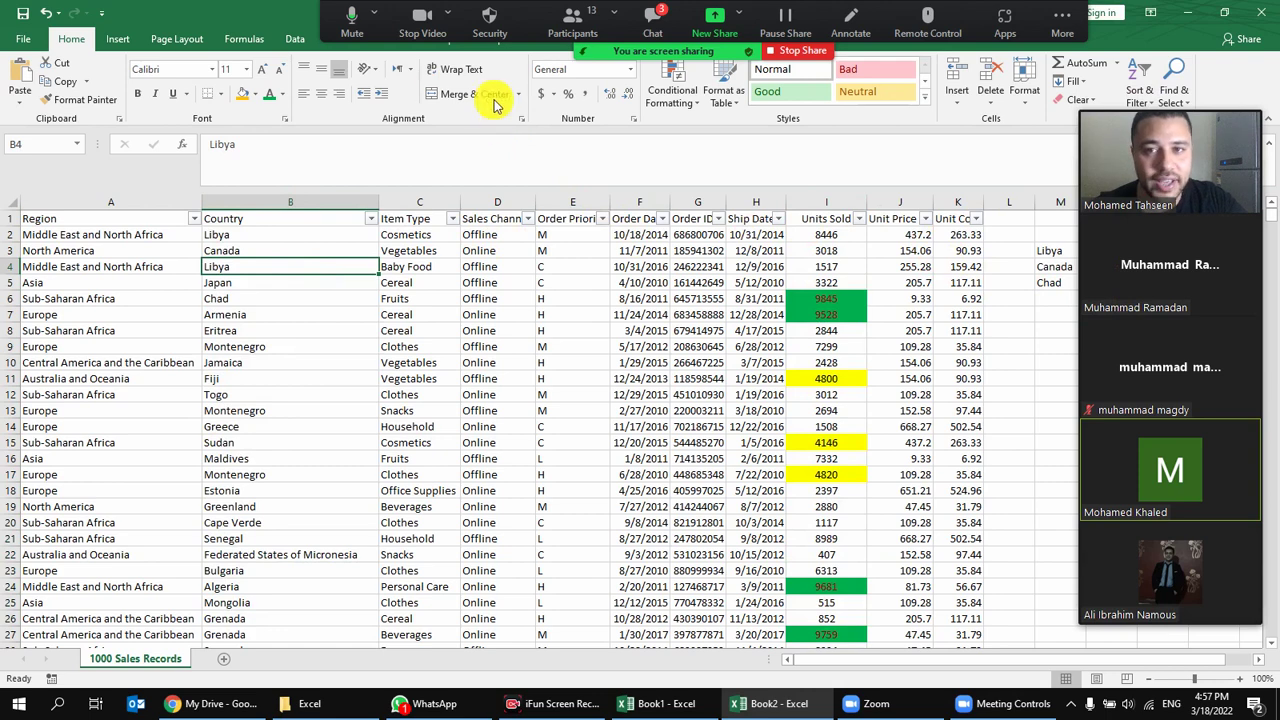
click(422, 20)
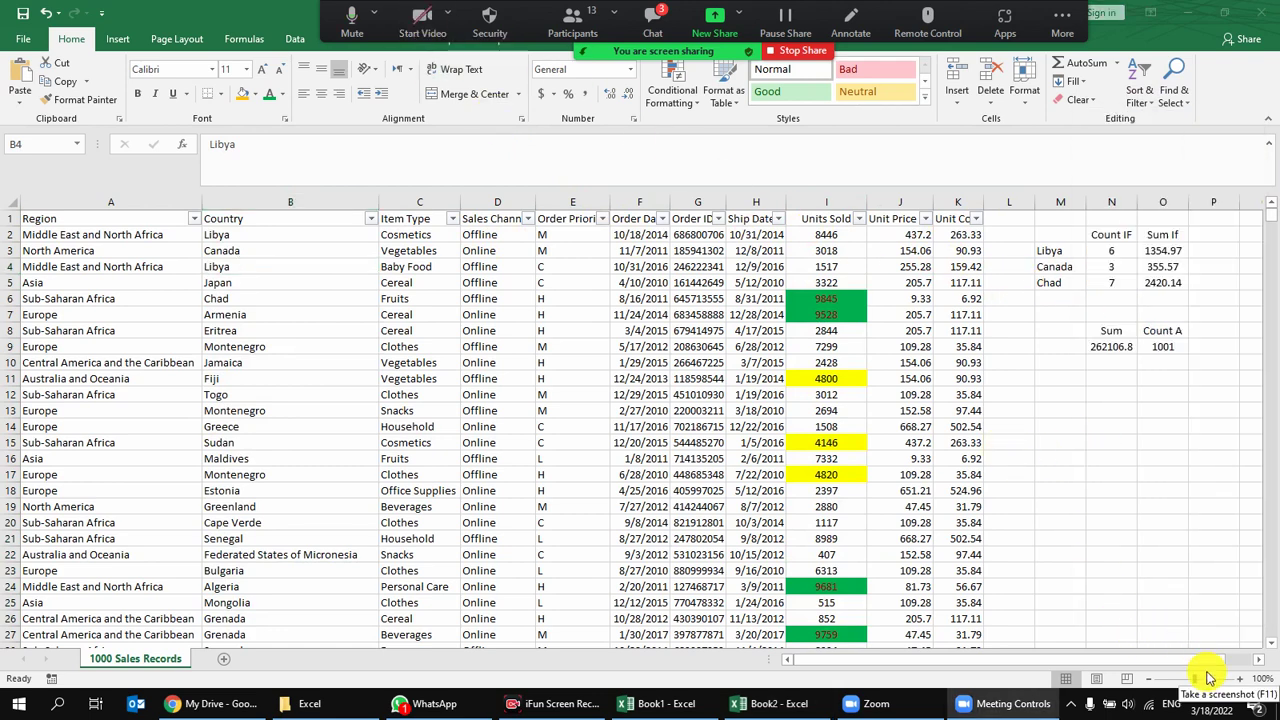
Preview the light-red Duplicate Values rule on column B, then cancel it.
click(295, 202)
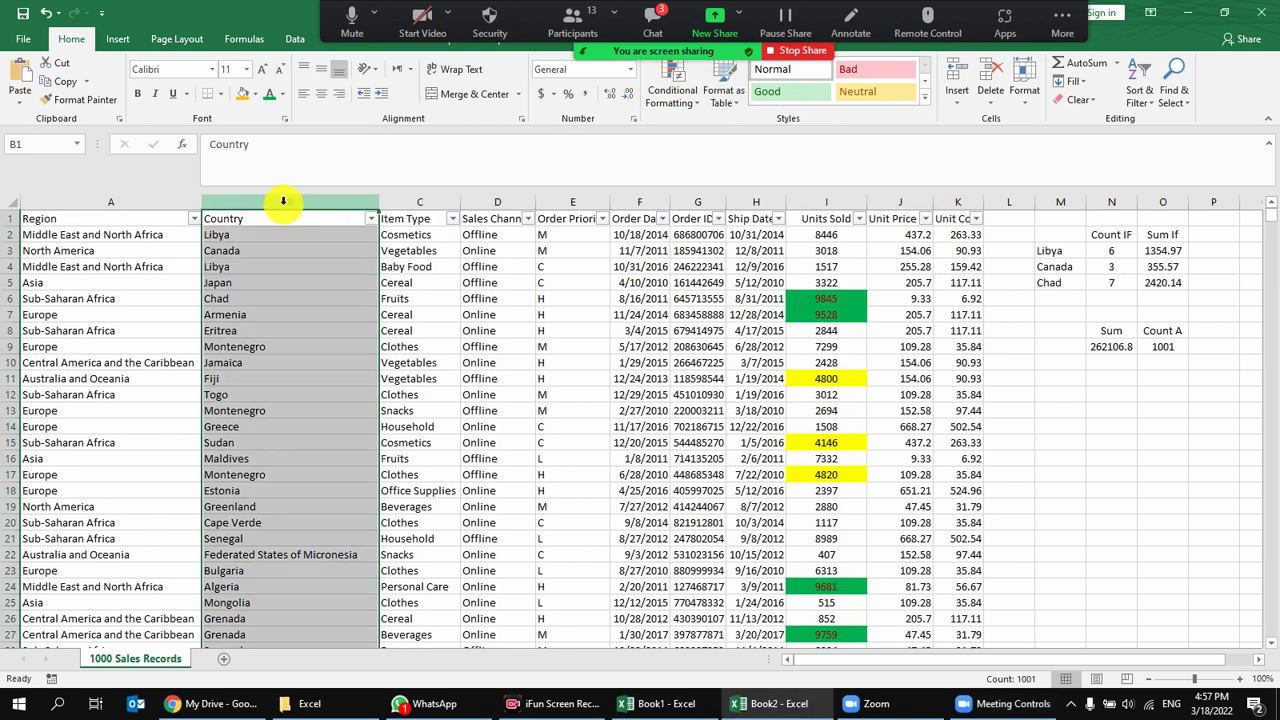
click(686, 88)
mouse_move(731, 140)
click(906, 340)
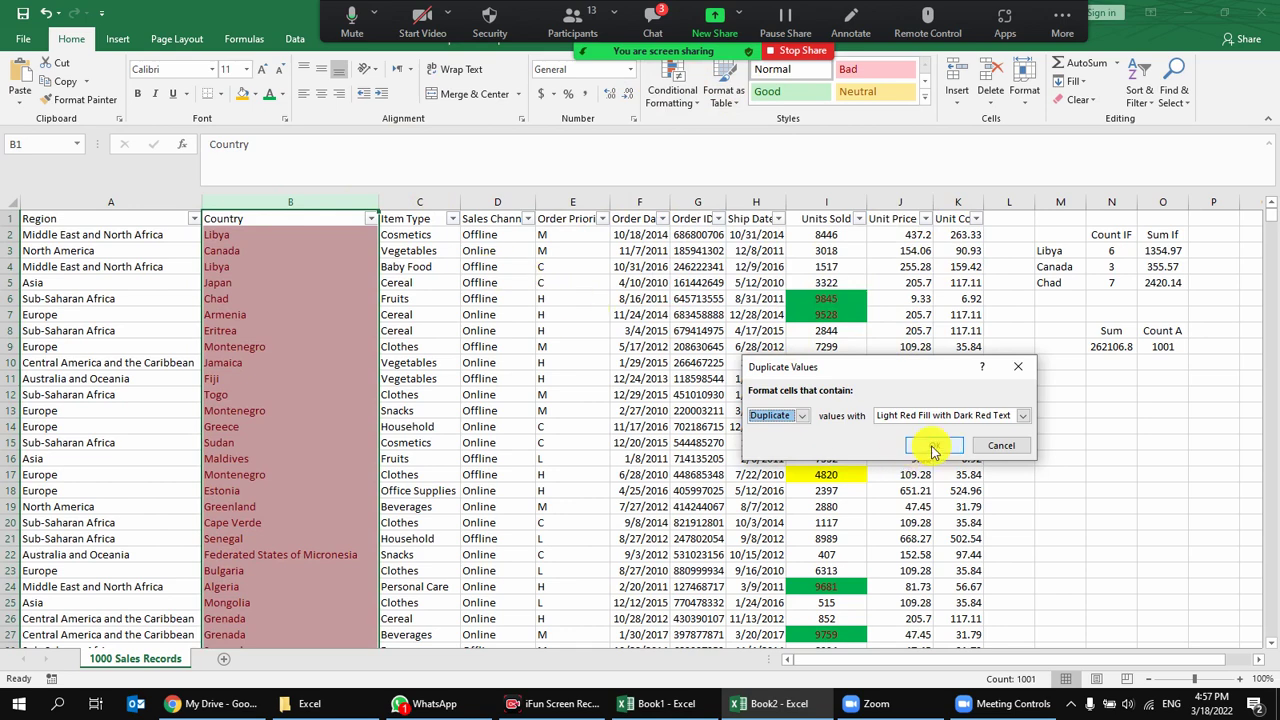
click(1001, 445)
Copy the first twelve country names (B2:B13) and paste them into U2:U13.
drag(246, 234, 246, 412)
right_click(262, 288)
click(305, 311)
drag(610, 395, 1250, 405)
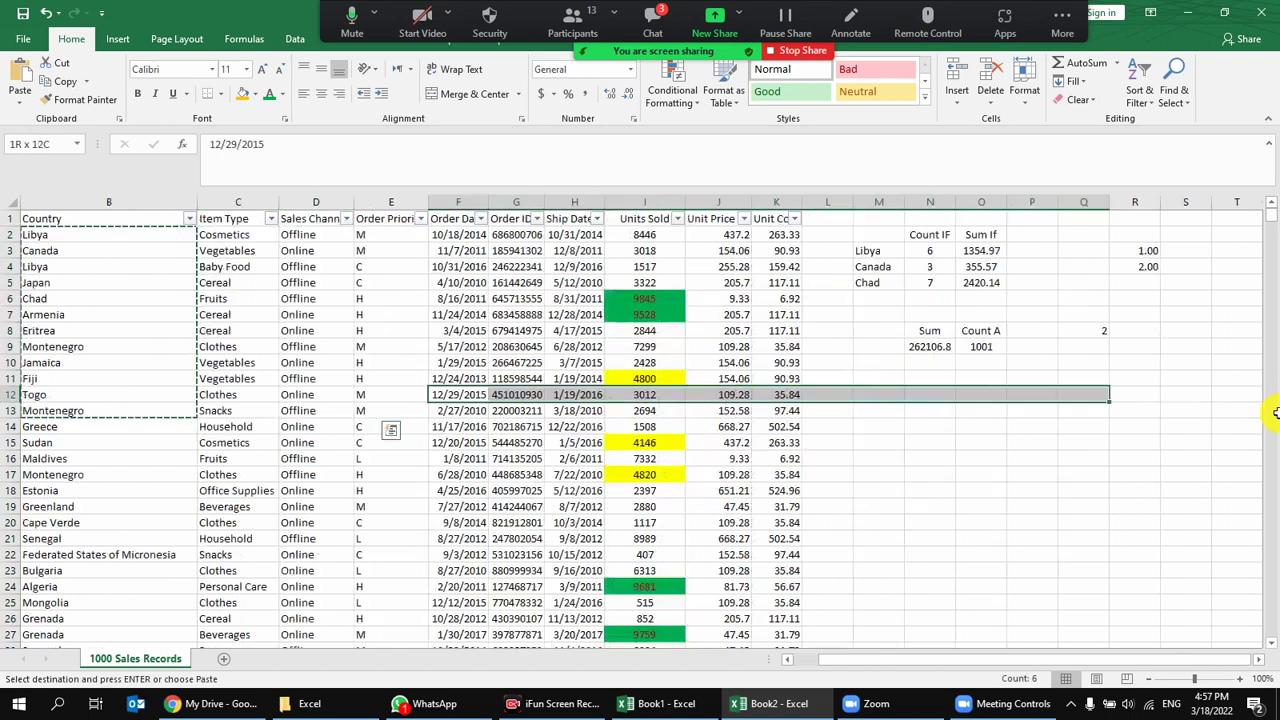
click(1034, 232)
right_click(1034, 232)
click(1060, 307)
Autofit column U and highlight its duplicate values in light red.
double_click(1056, 203)
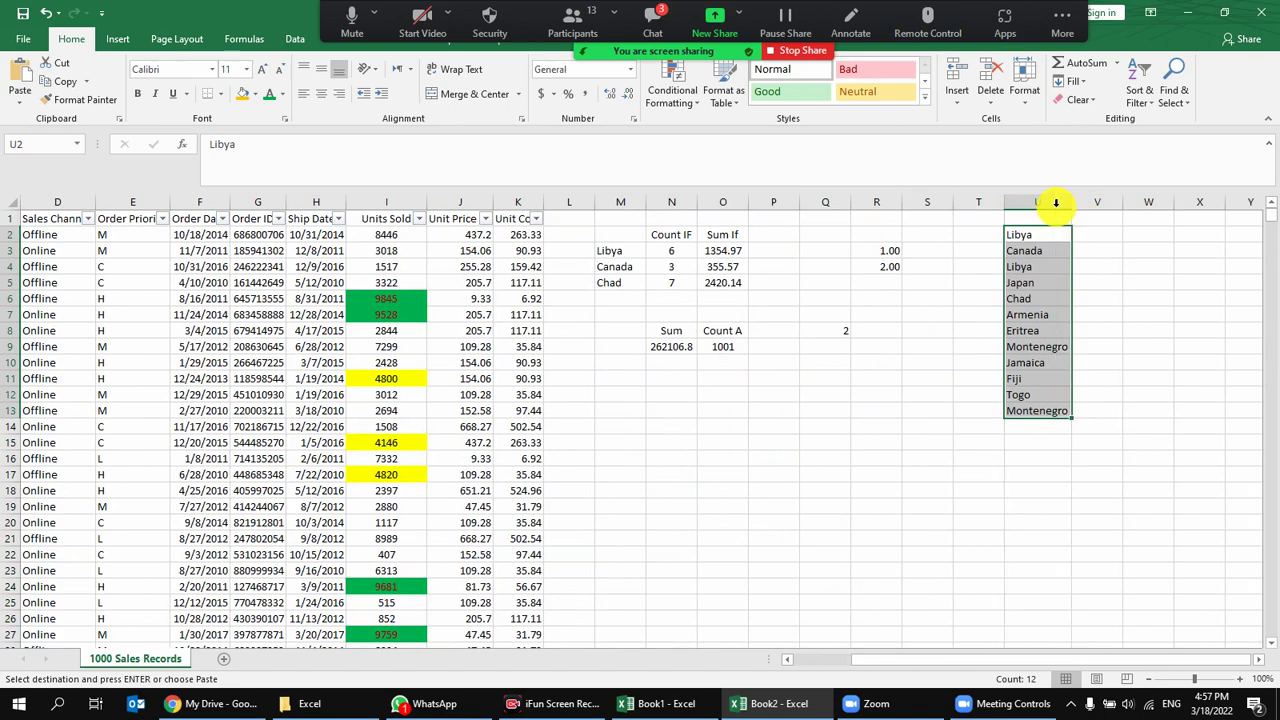
click(1025, 195)
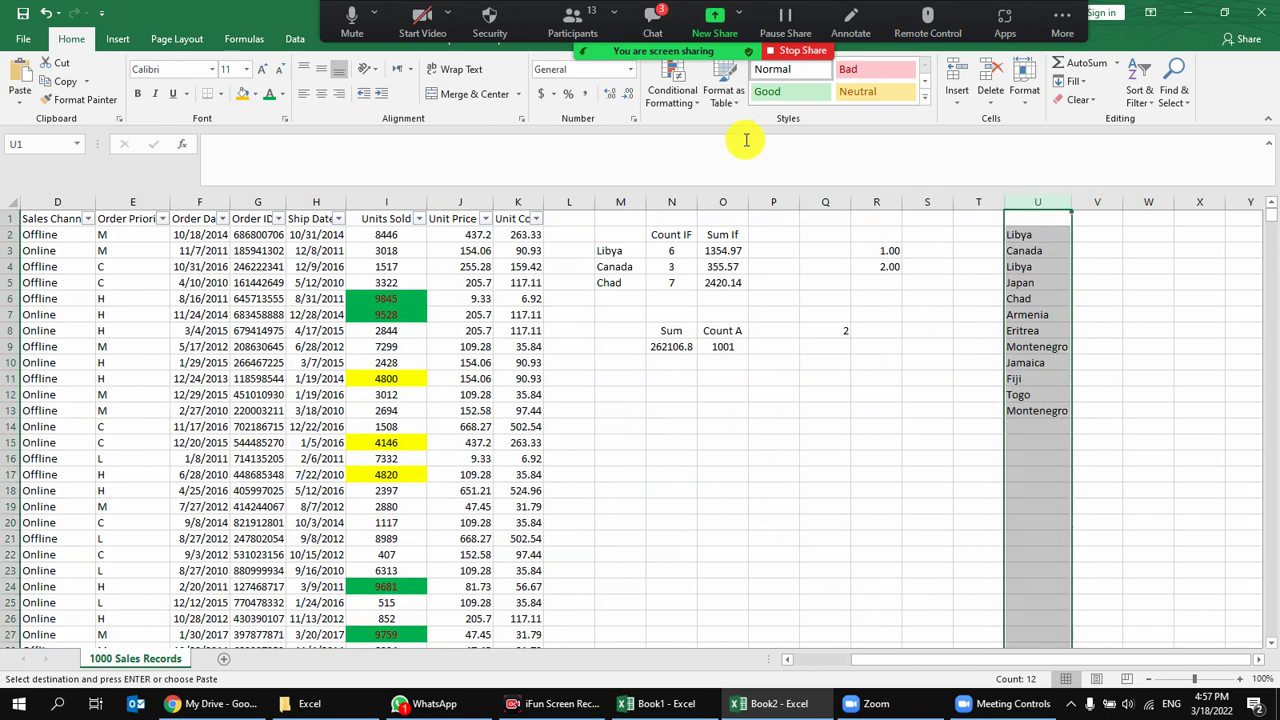
click(670, 88)
mouse_move(717, 132)
click(900, 350)
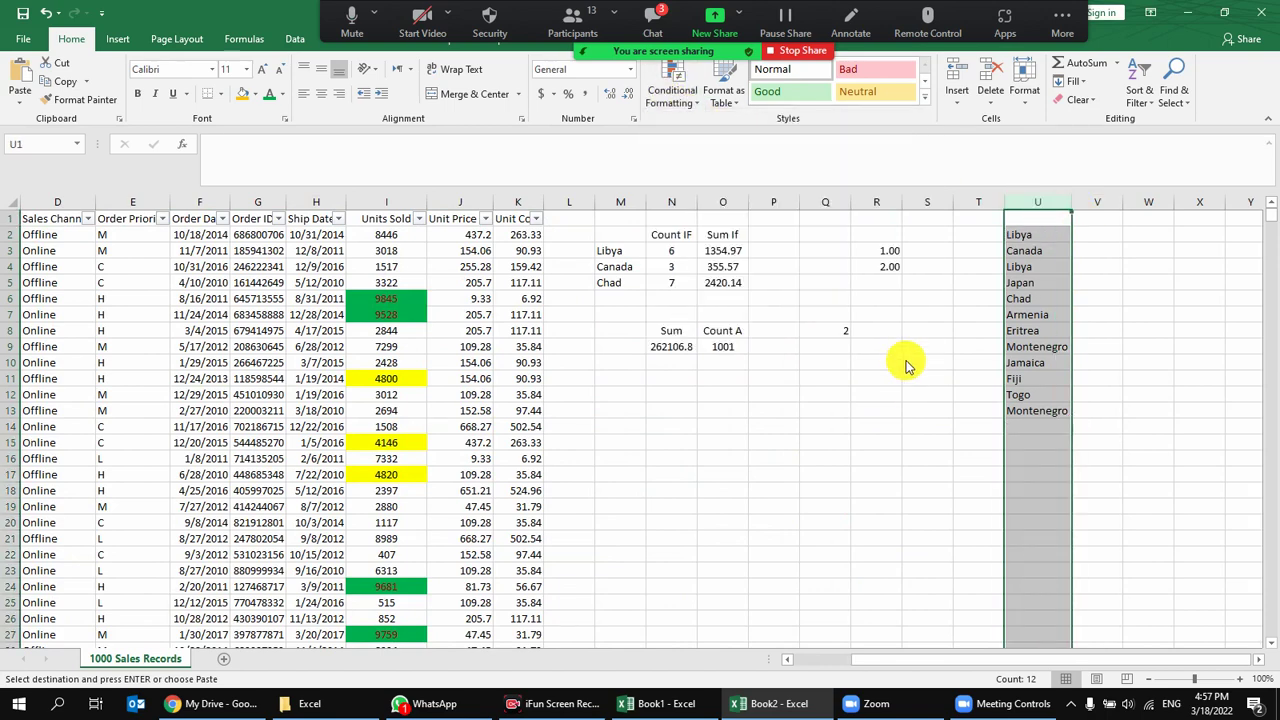
click(951, 449)
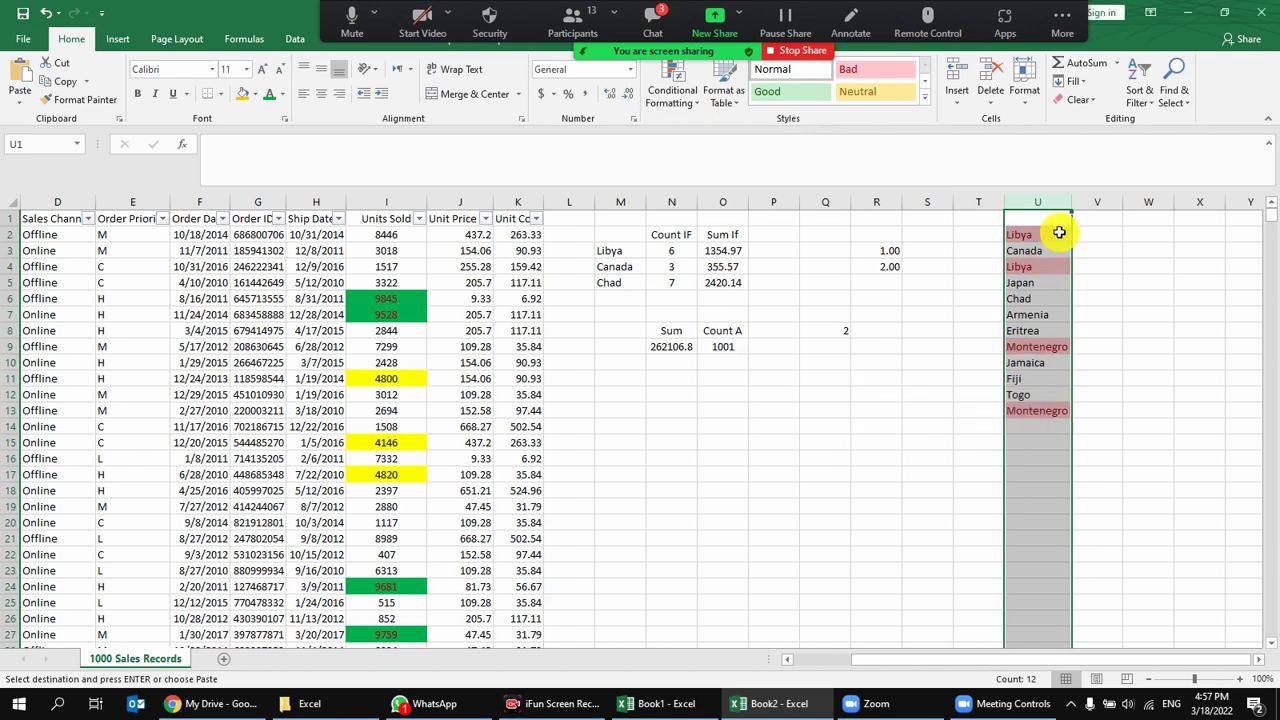
Check the highlighted Libya and Montenegro duplicates, briefly clearing and restoring Libya in U4.
click(1057, 265)
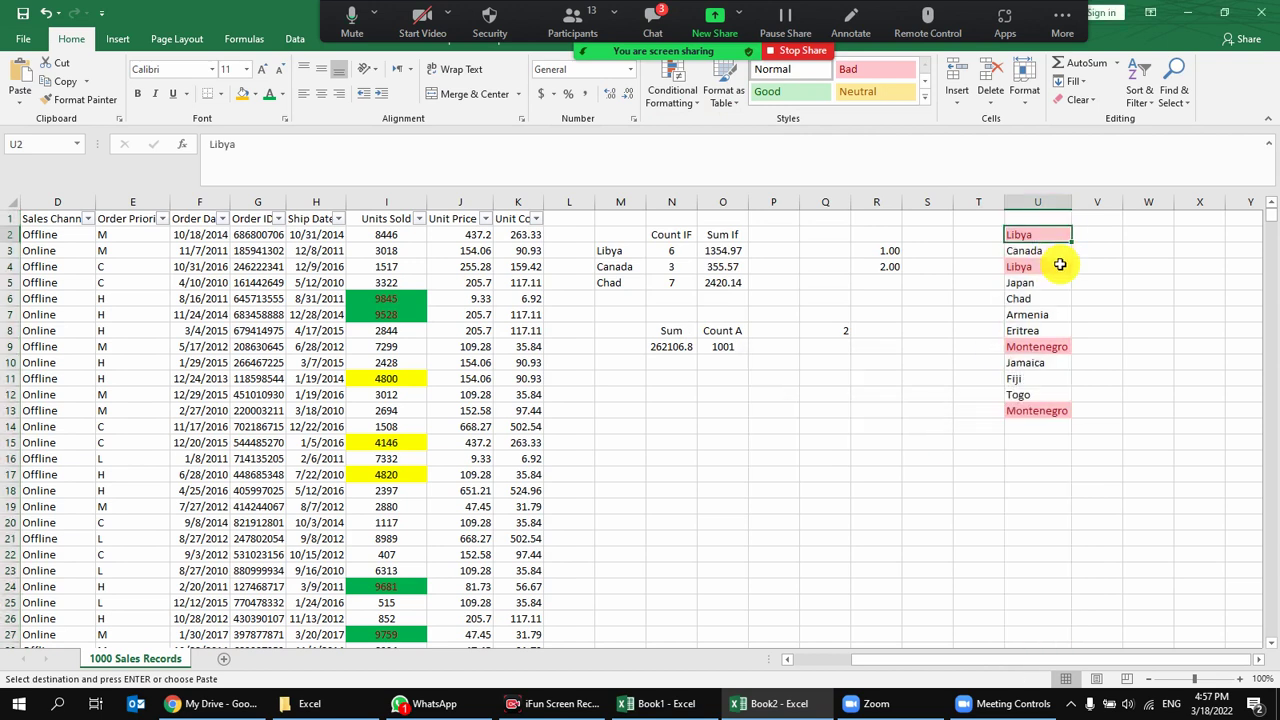
click(1062, 349)
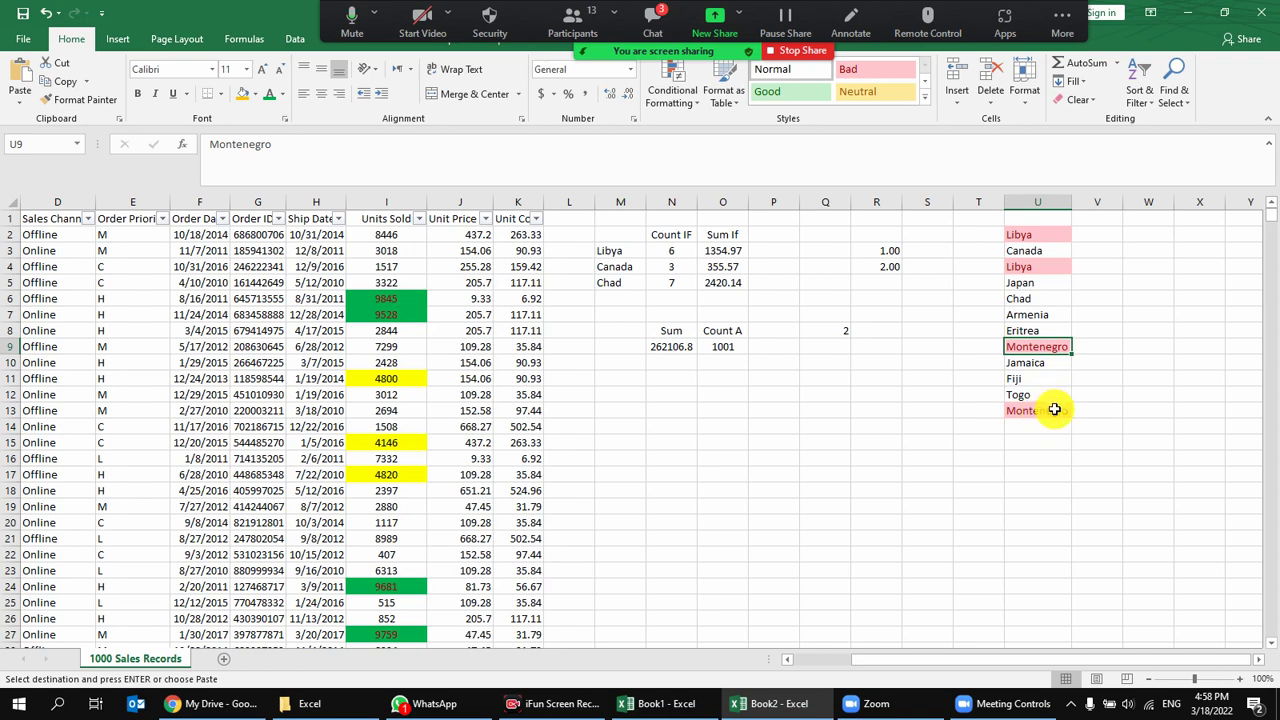
click(1056, 410)
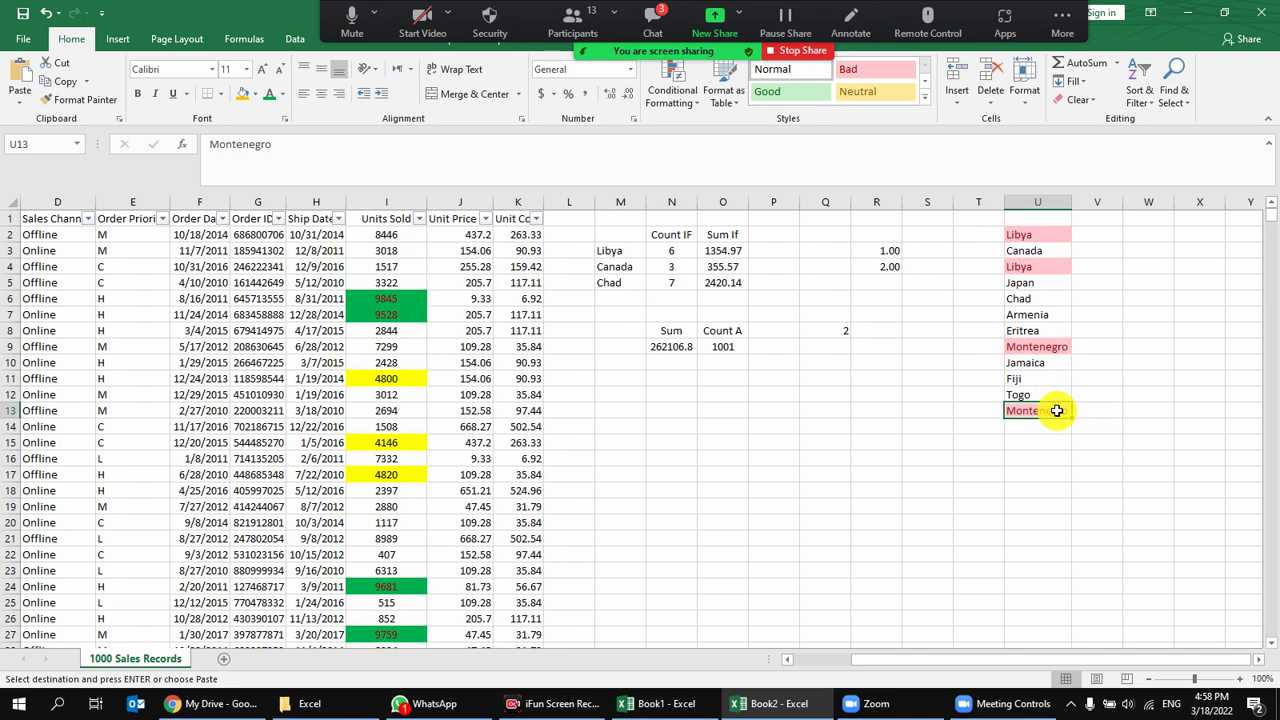
click(1032, 283)
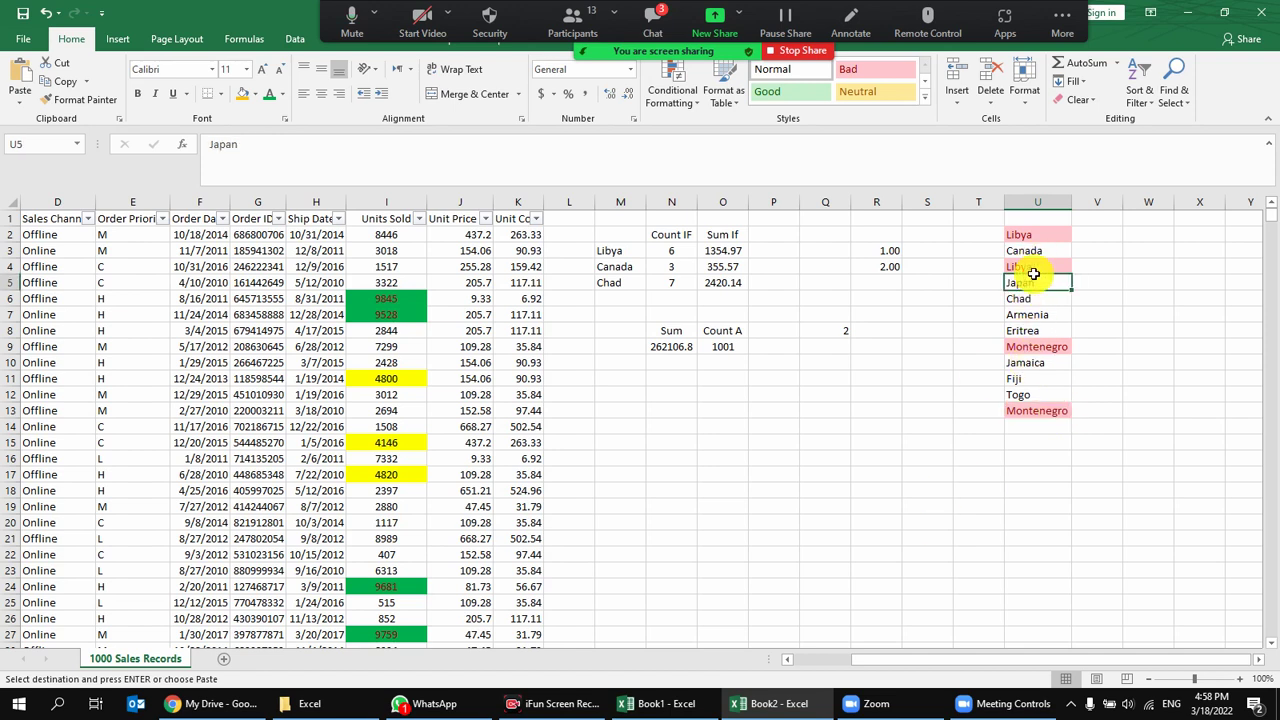
click(1042, 264)
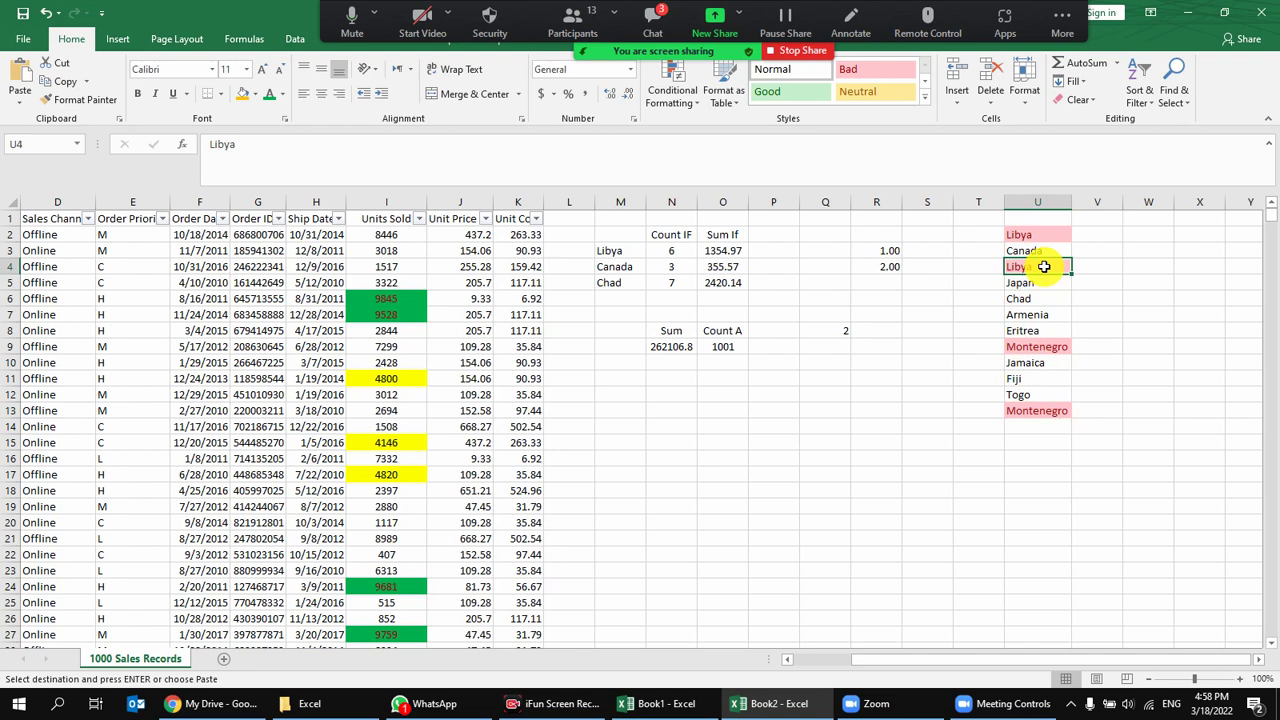
key(ctrl+v)
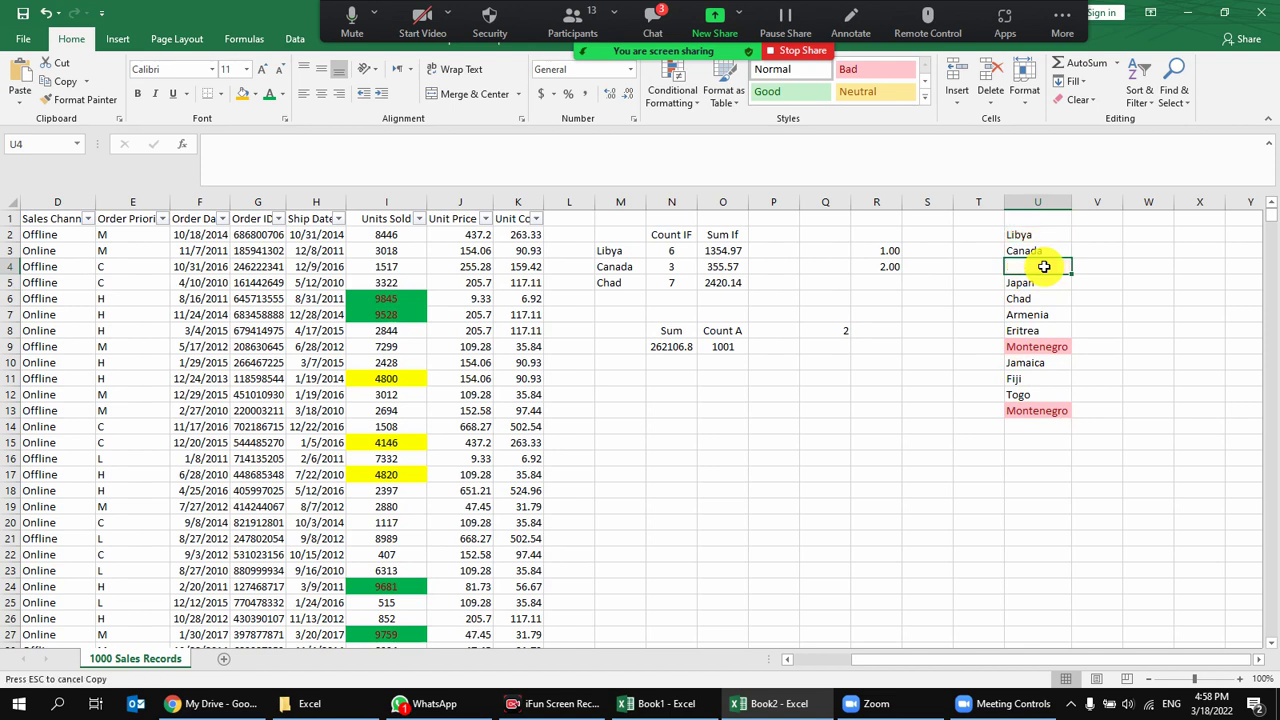
key(ctrl+v)
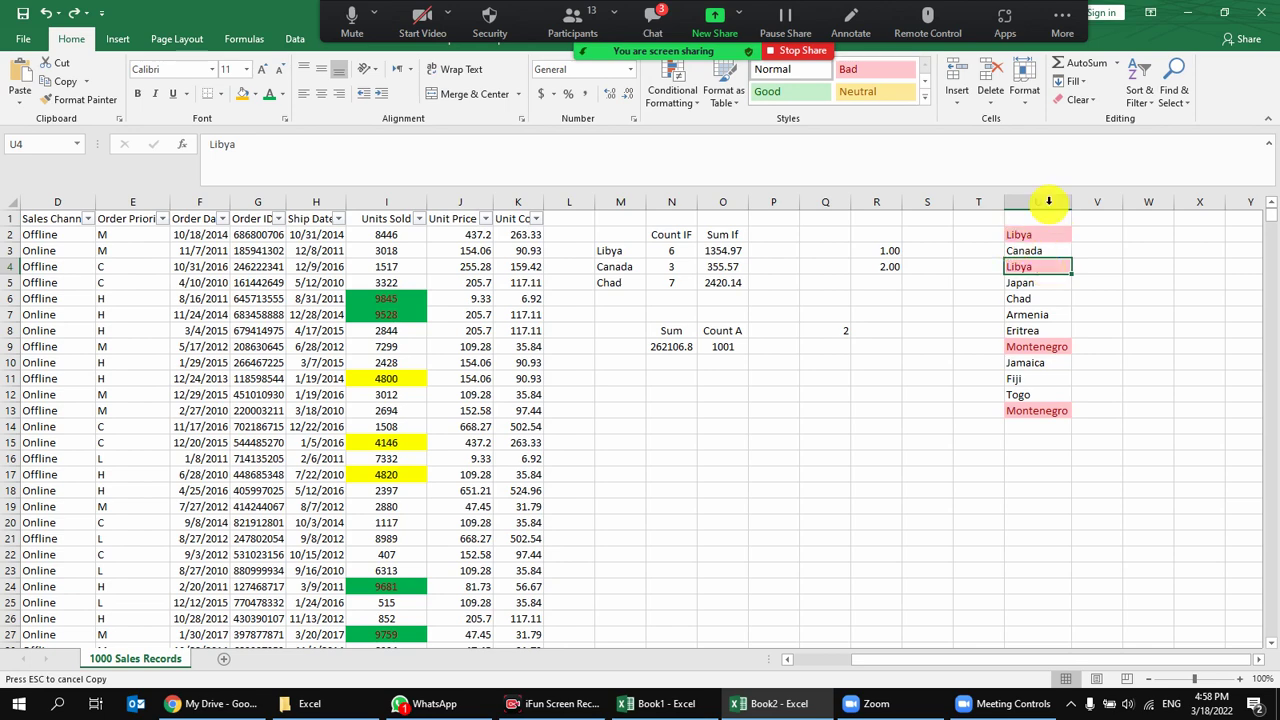
right_click(1056, 200)
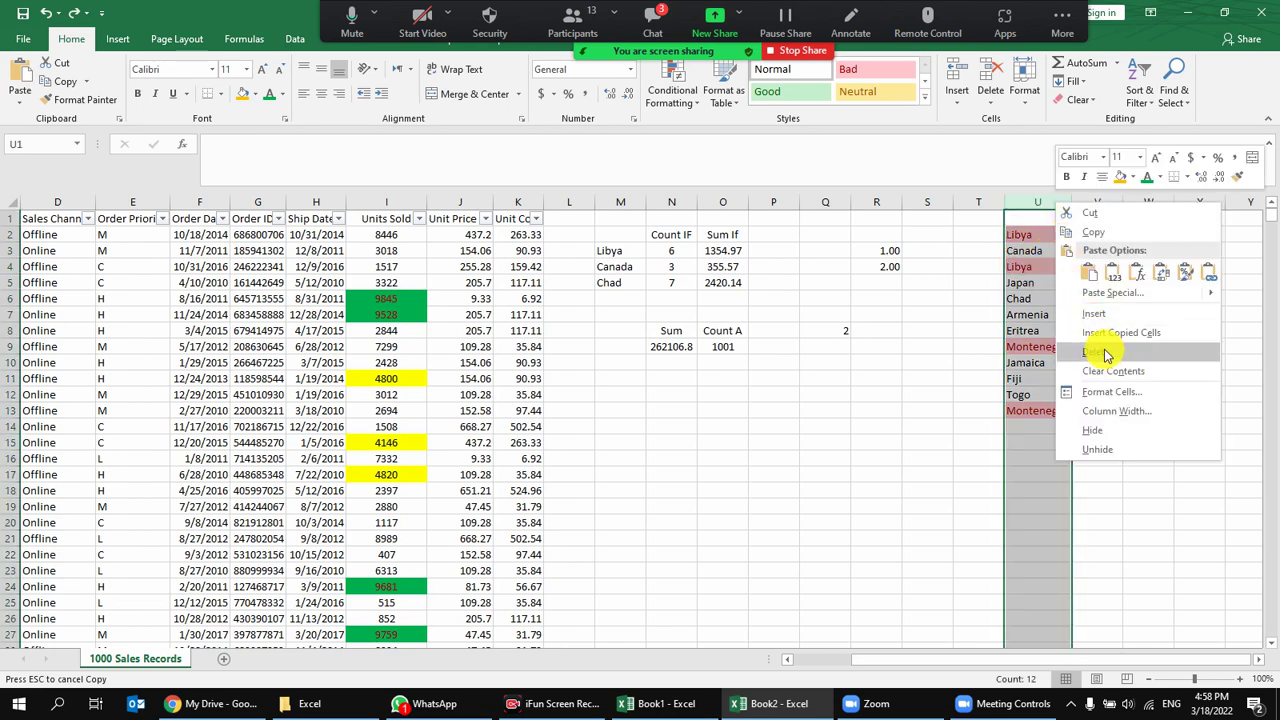
Dismiss the column menu and look through the meeting participants list before closing it.
key(Escape)
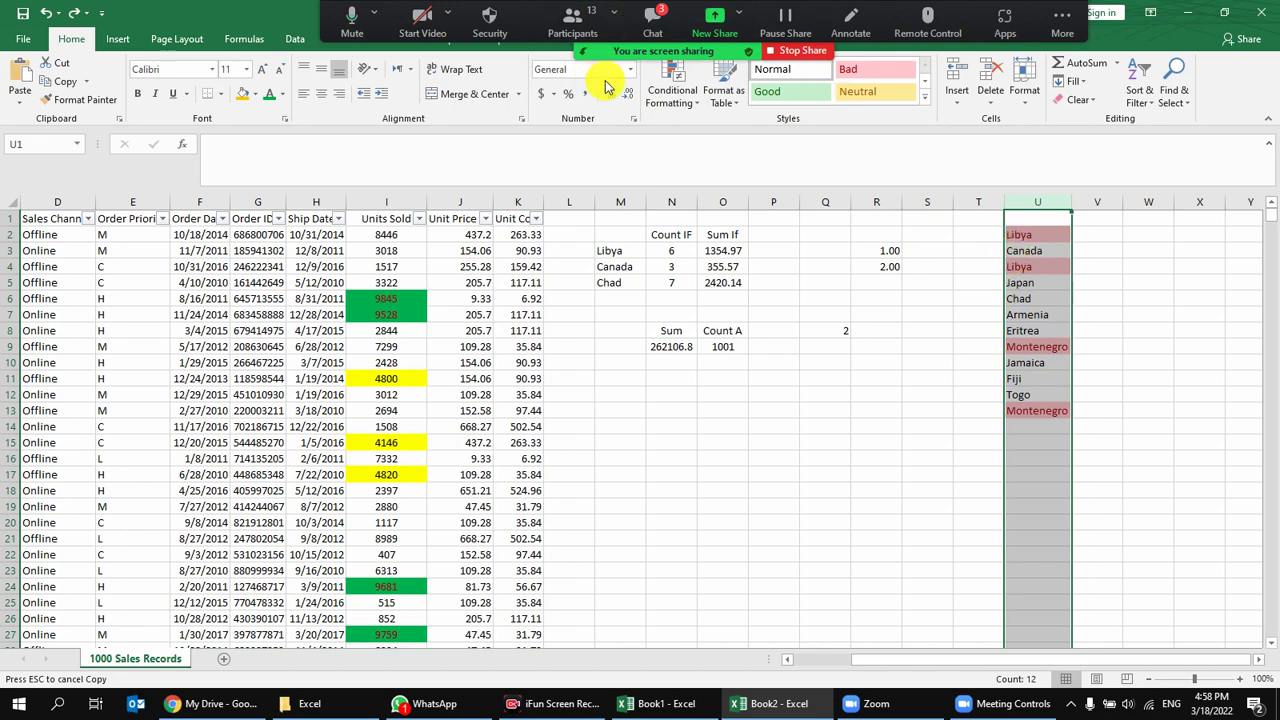
click(565, 22)
scroll(1008, 277, down, 3)
scroll(1010, 280, down, 3)
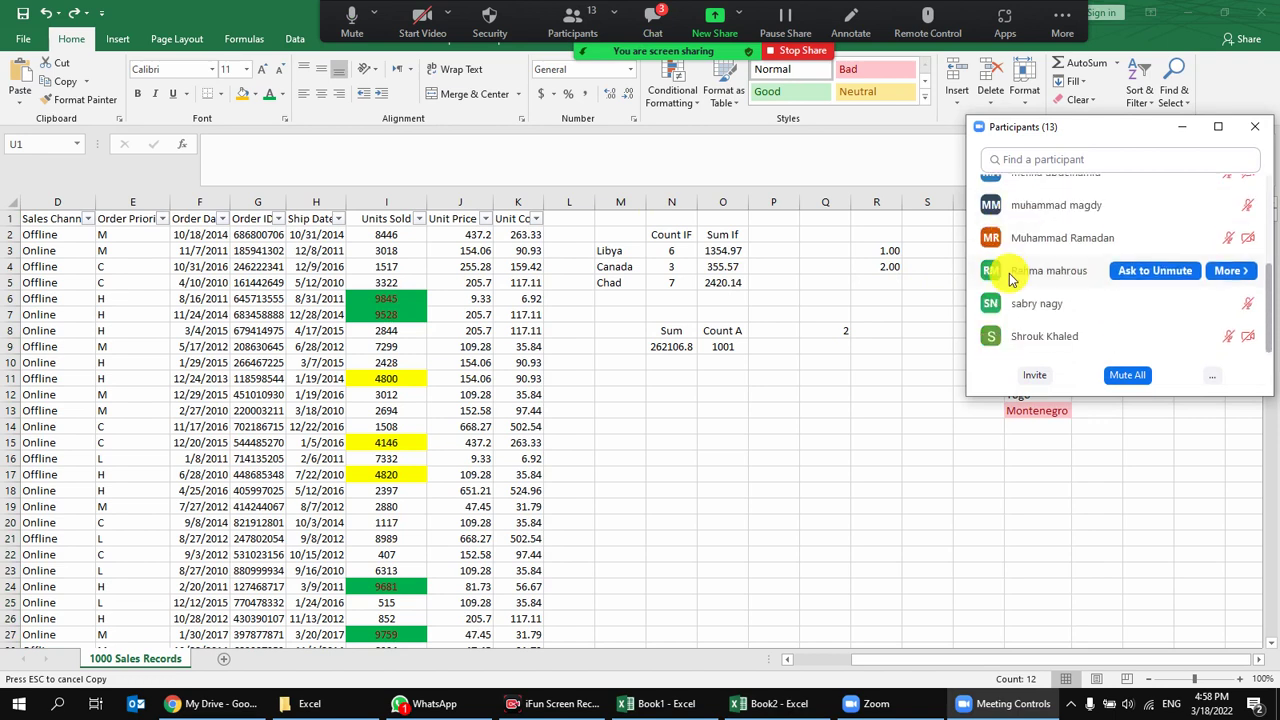
scroll(1068, 325, up, 3)
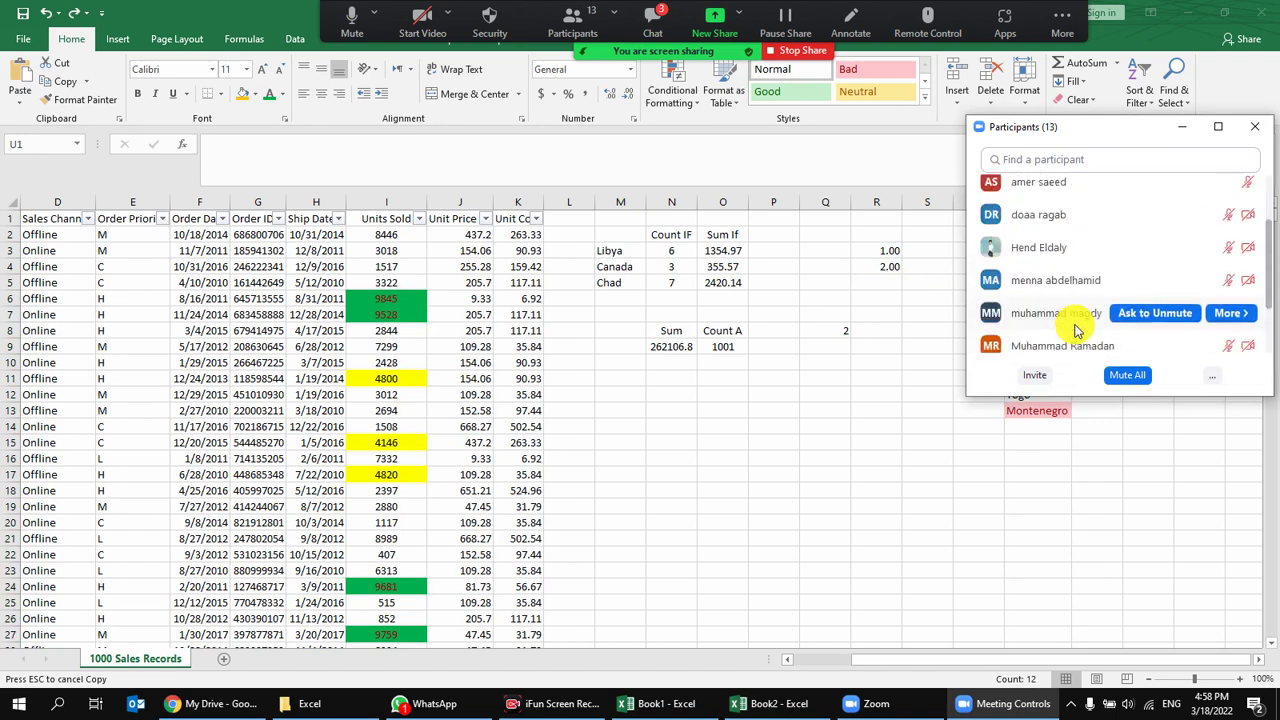
scroll(1075, 330, down, 3)
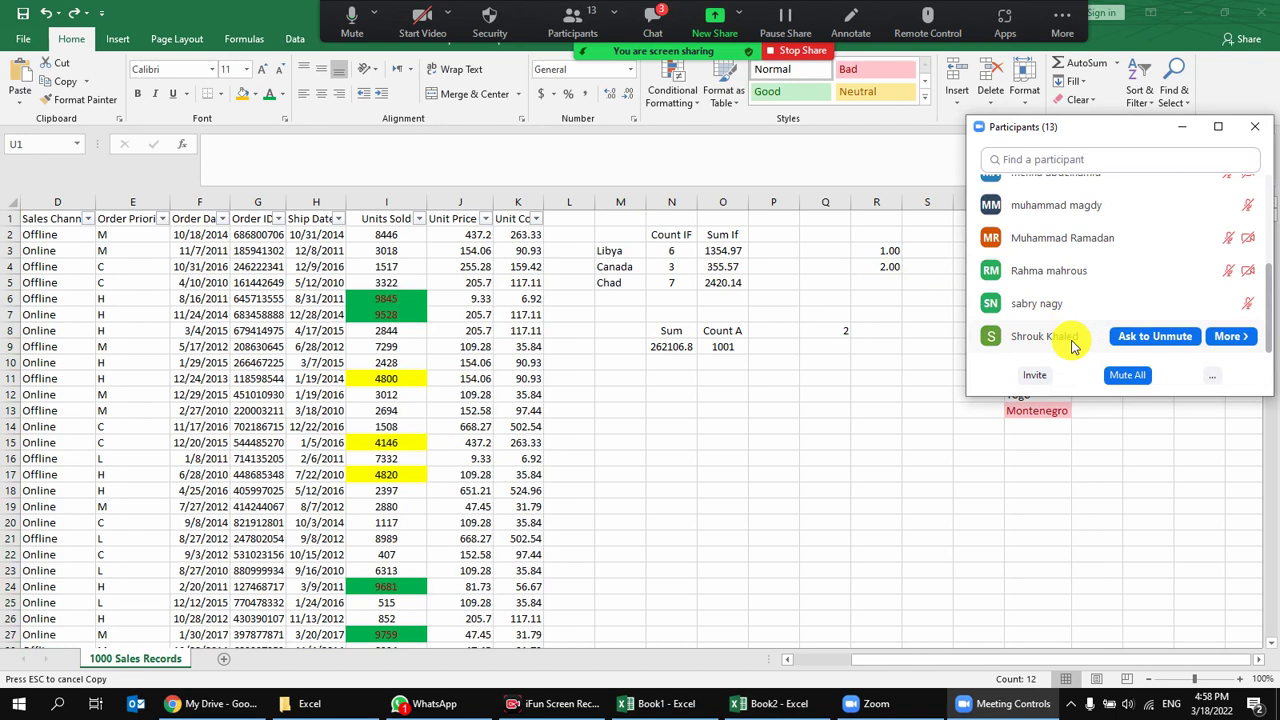
scroll(1073, 345, up, 1)
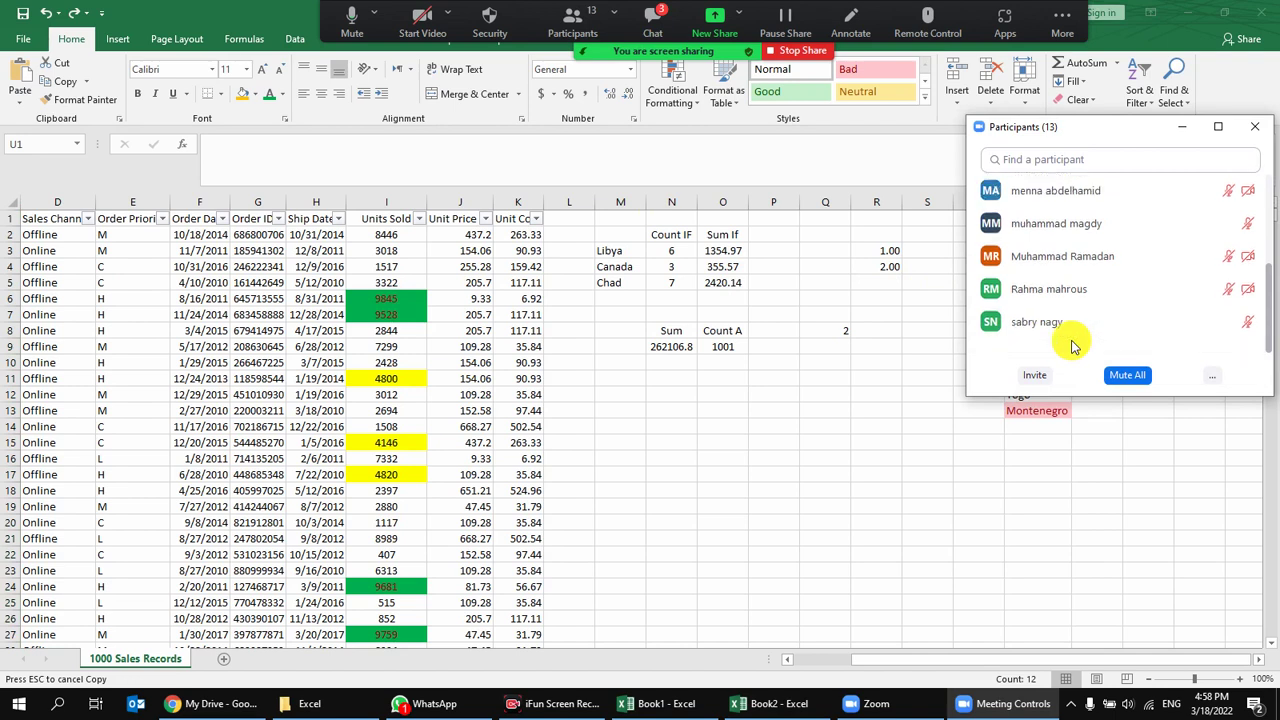
mouse_move(1075, 320)
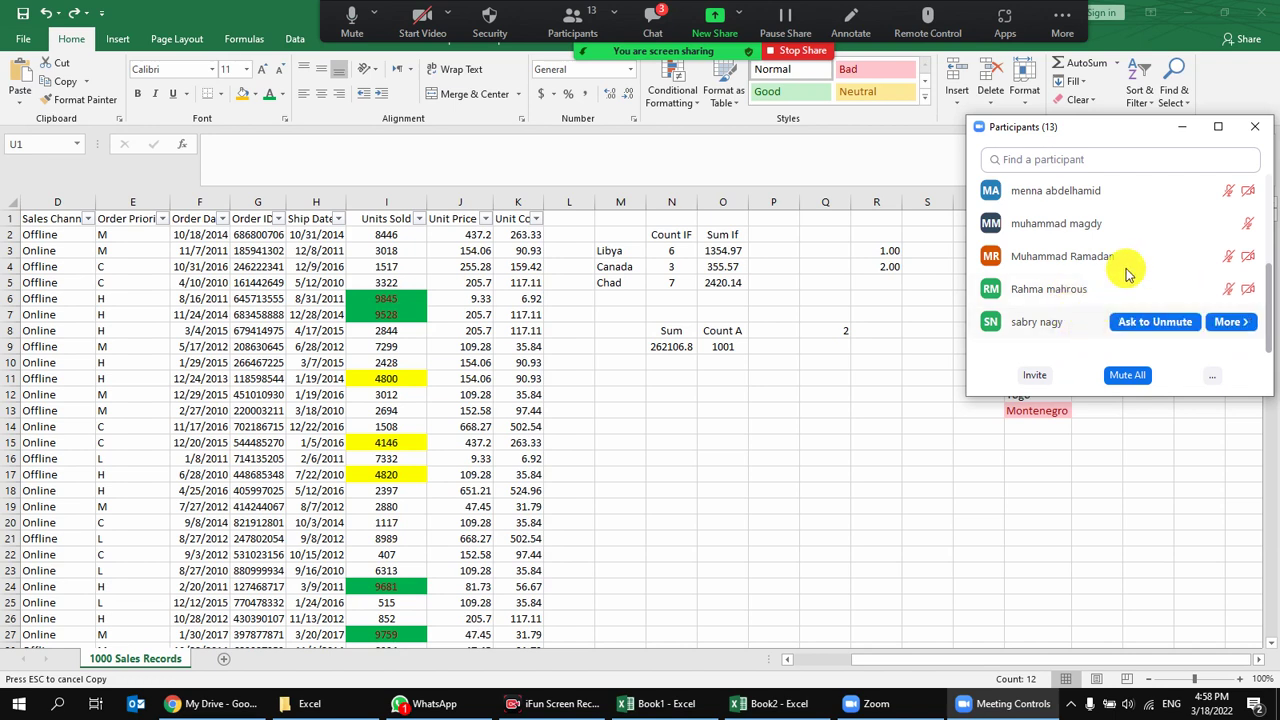
click(1253, 126)
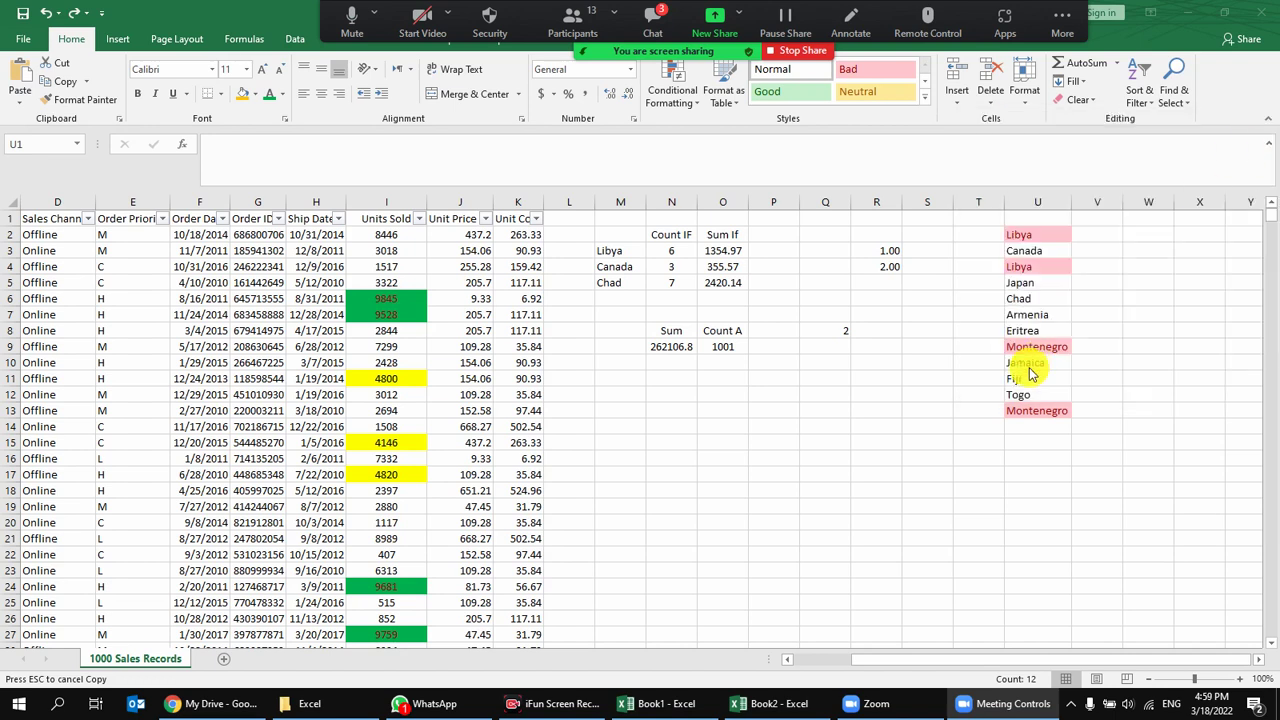
Delete column U with the copied countries and their duplicate highlighting.
click(1054, 204)
right_click(1054, 202)
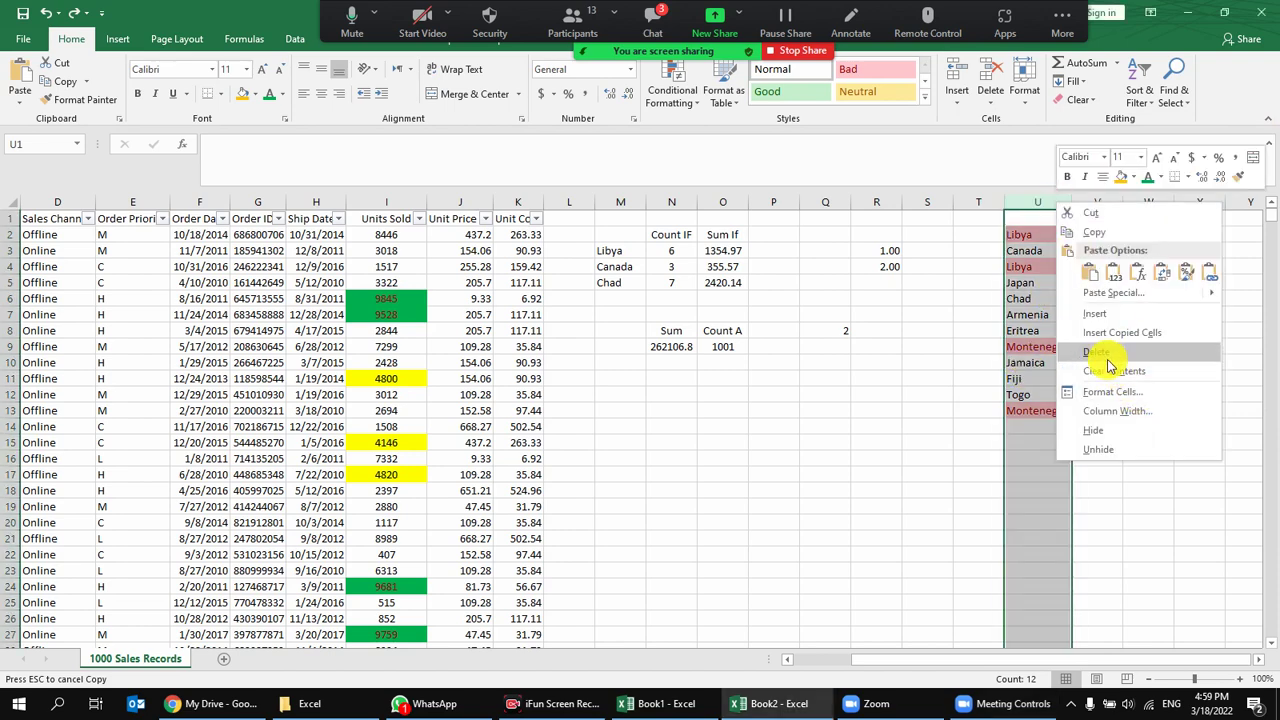
click(1106, 356)
click(761, 380)
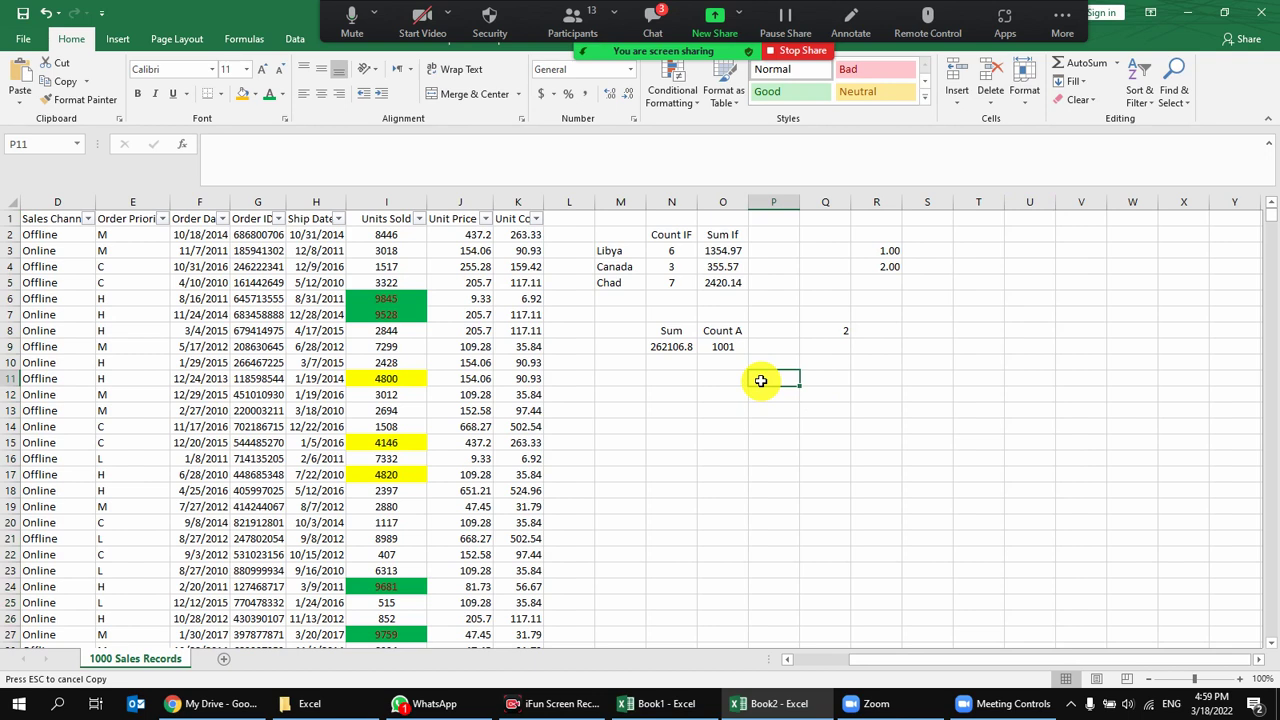
Dim the screen and move to the blank columns right of the table, selecting X8.
key(XF86MonBrightnessDown)
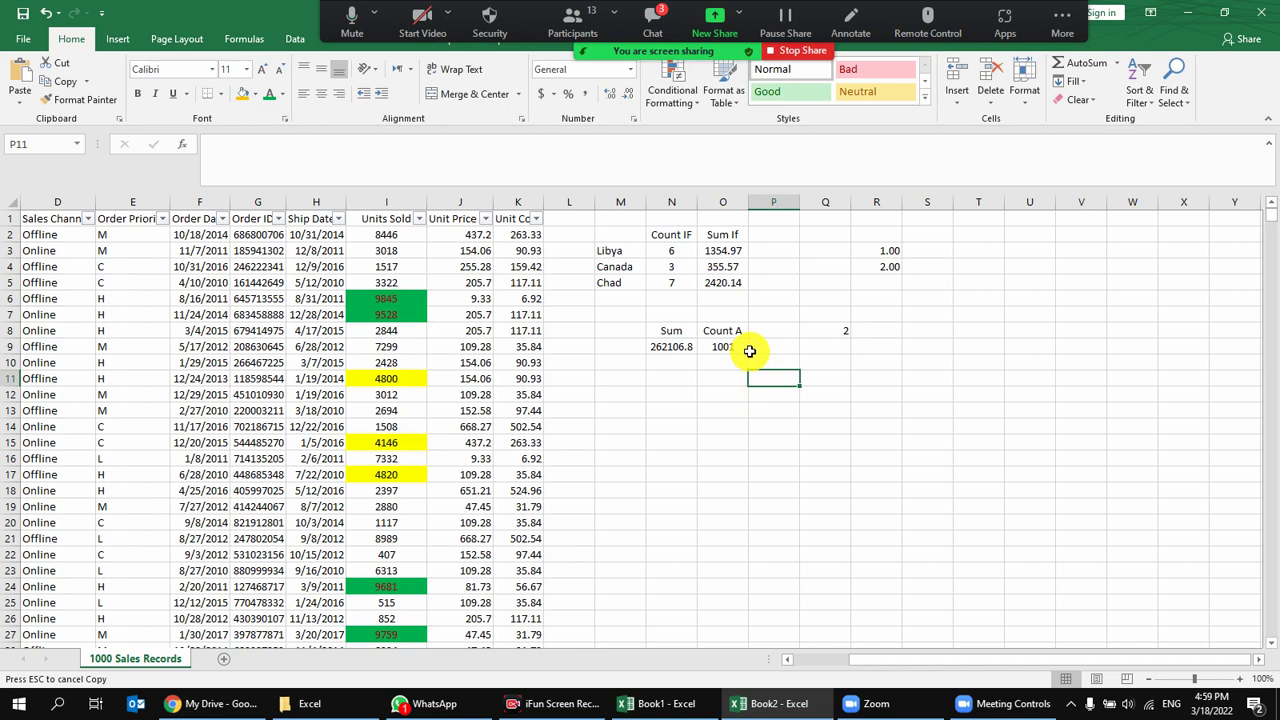
click(990, 314)
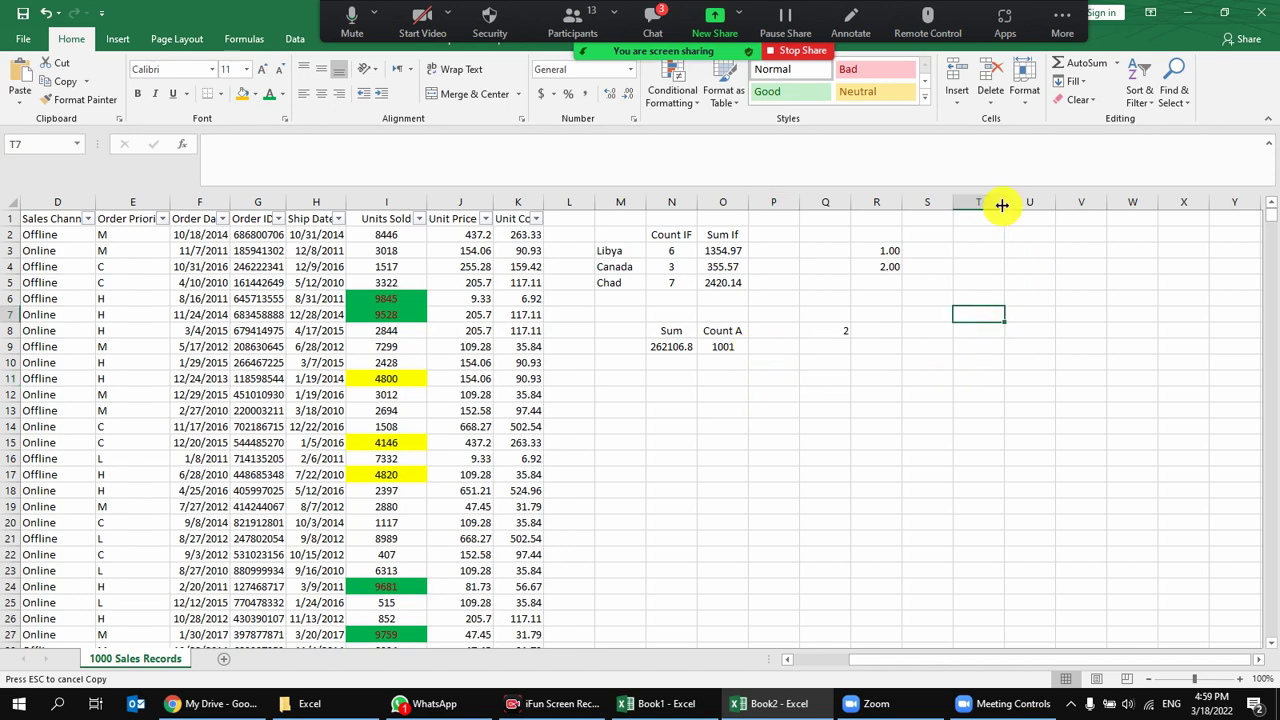
click(1045, 295)
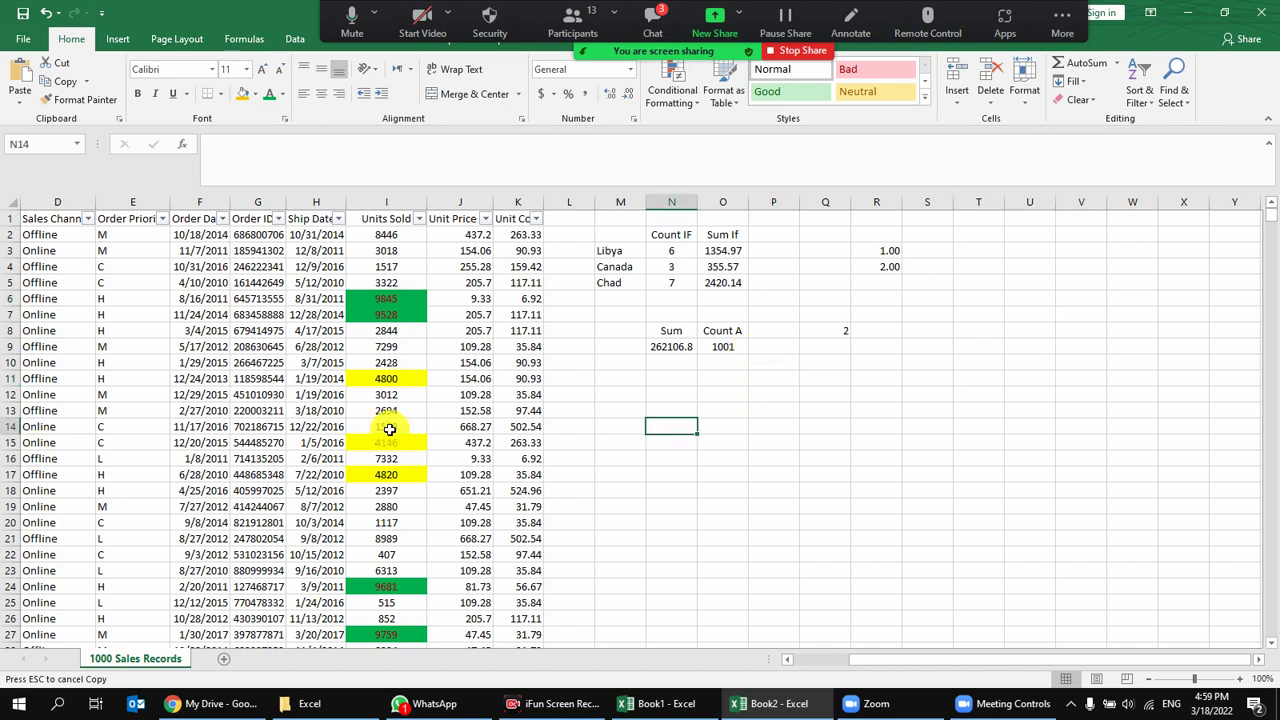
scroll(540, 420, left, 3)
click(864, 446)
drag(955, 410, 1276, 461)
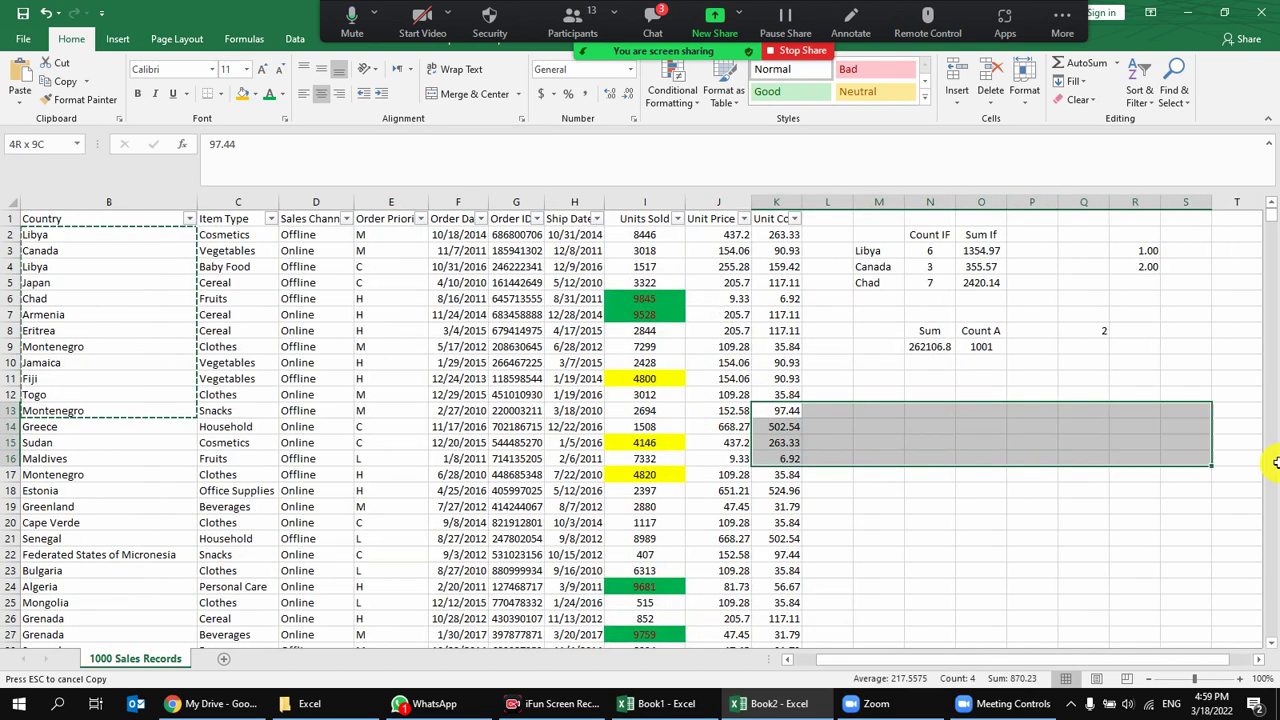
click(963, 491)
scroll(963, 491, right, 5)
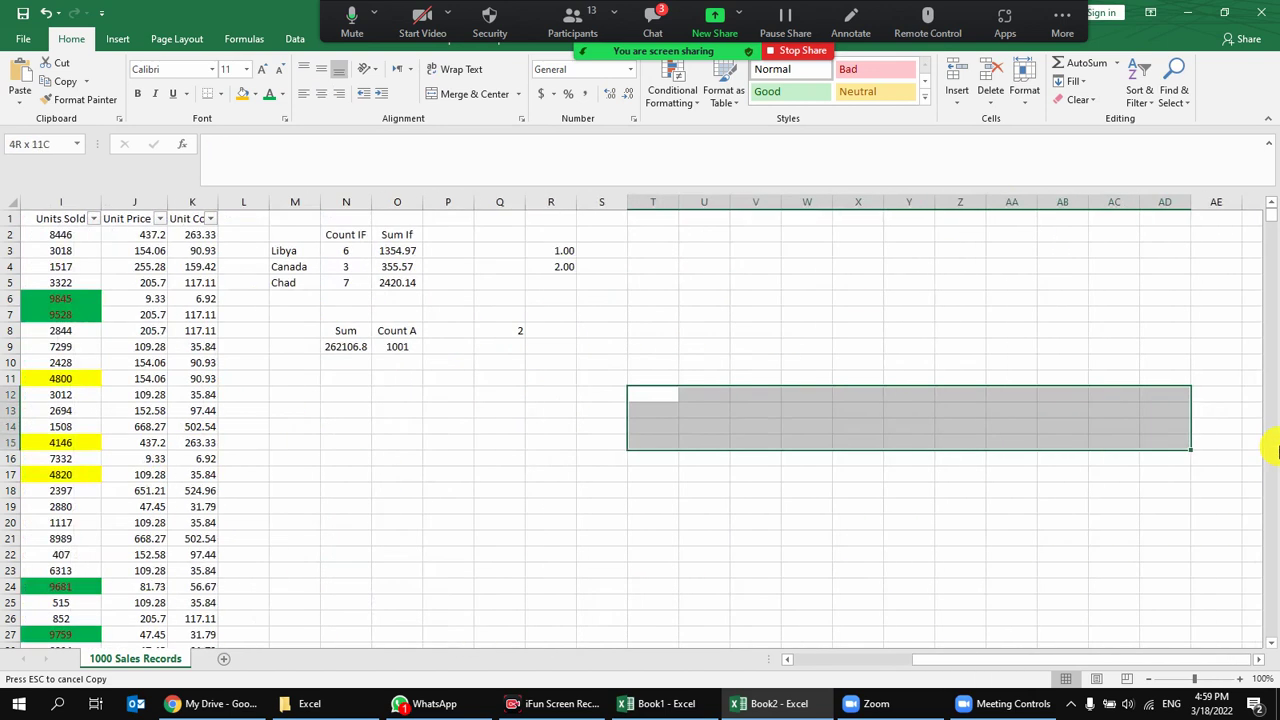
click(691, 338)
Enter 'mohamed' in X8, redoing the first capitalised entry.
text(Mohamed)
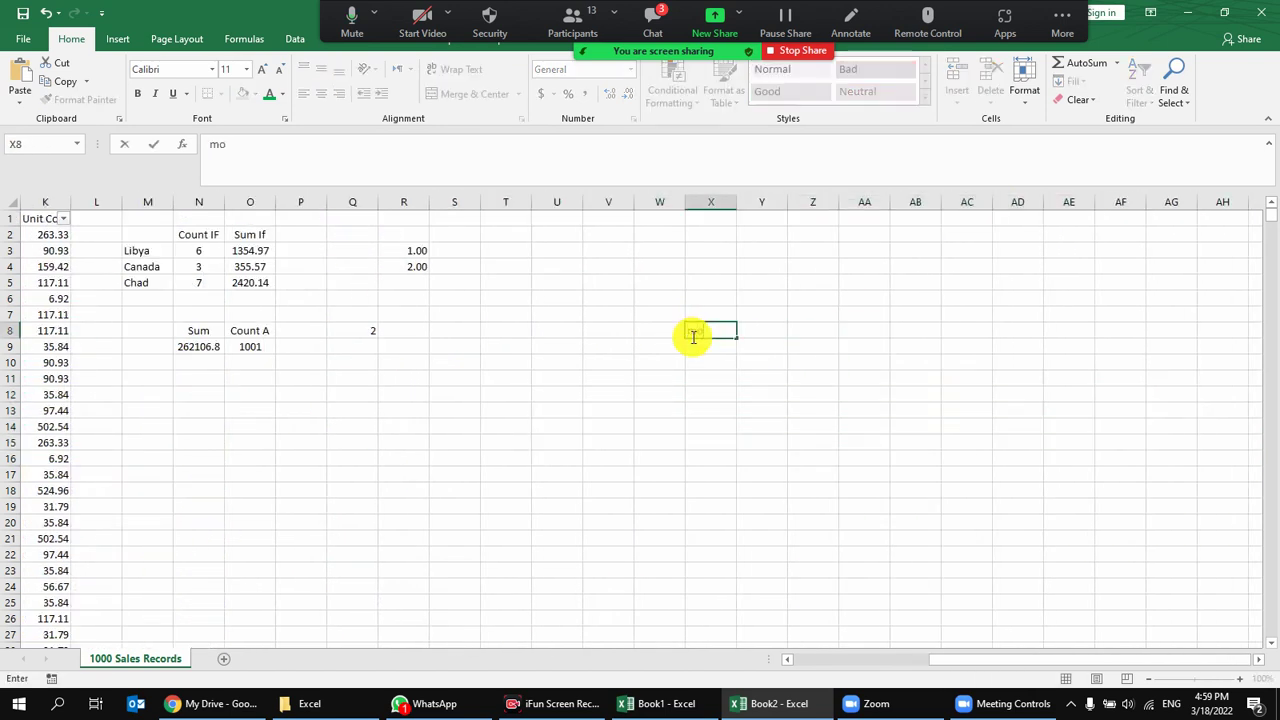
key(Return)
double_click(691, 334)
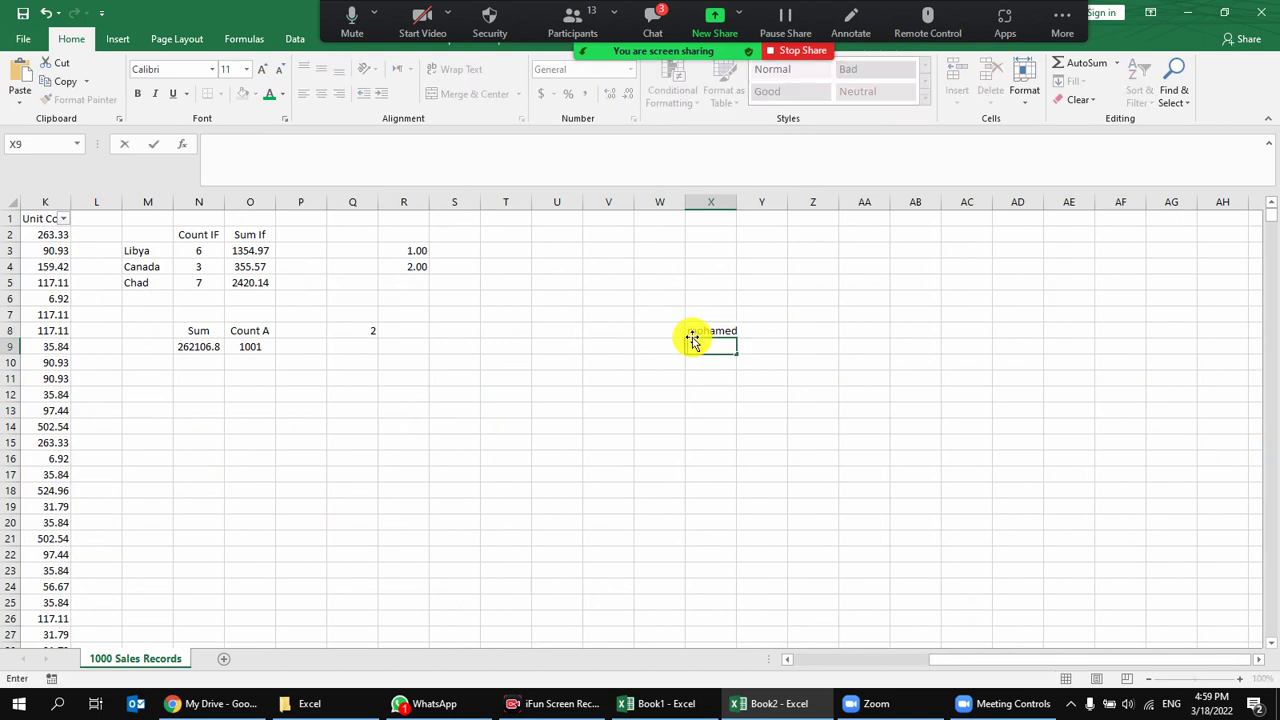
key(Escape)
key(Delete)
text(mohamed)
key(Return)
Enter ahmed, mostafa, mina, minachael, ahmed, mostafa in X9:X14 and autofit column X.
text(ahmed)
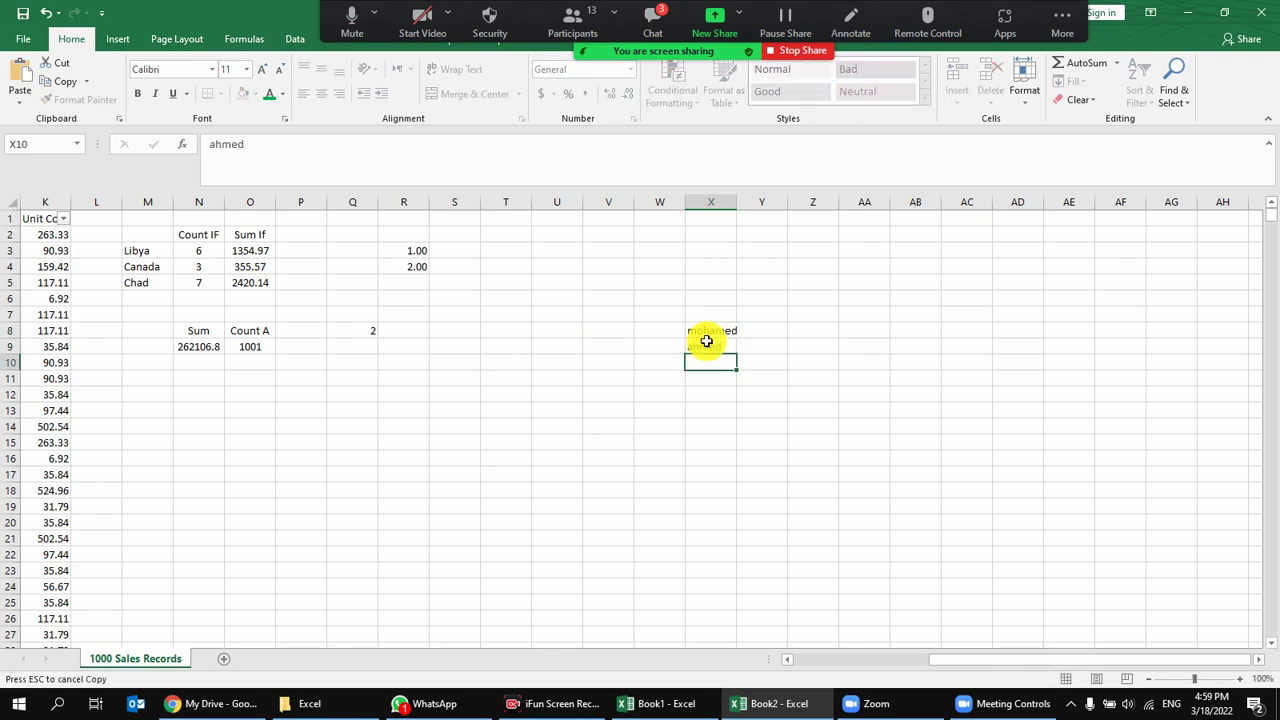
key(Return)
text(mostafa)
key(Return)
text(mina)
key(Return)
text(minachael)
key(Return)
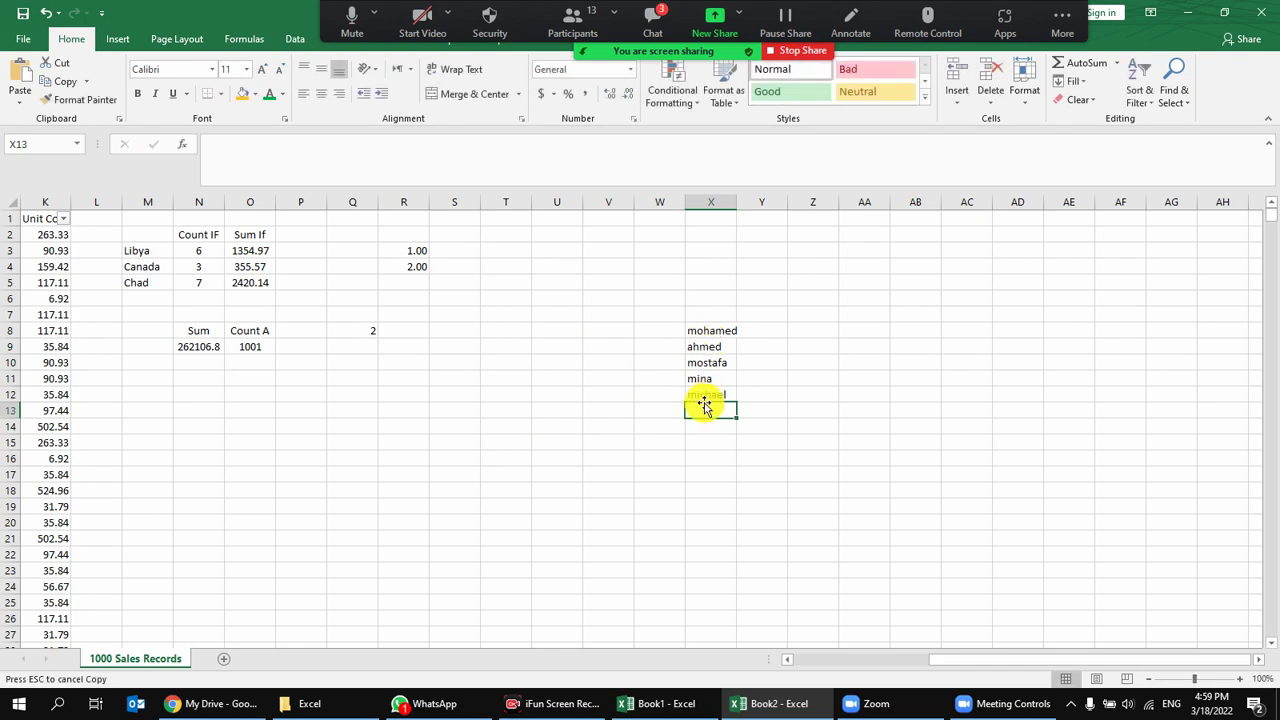
text(ahmed)
key(Return)
text(mostafa)
key(Return)
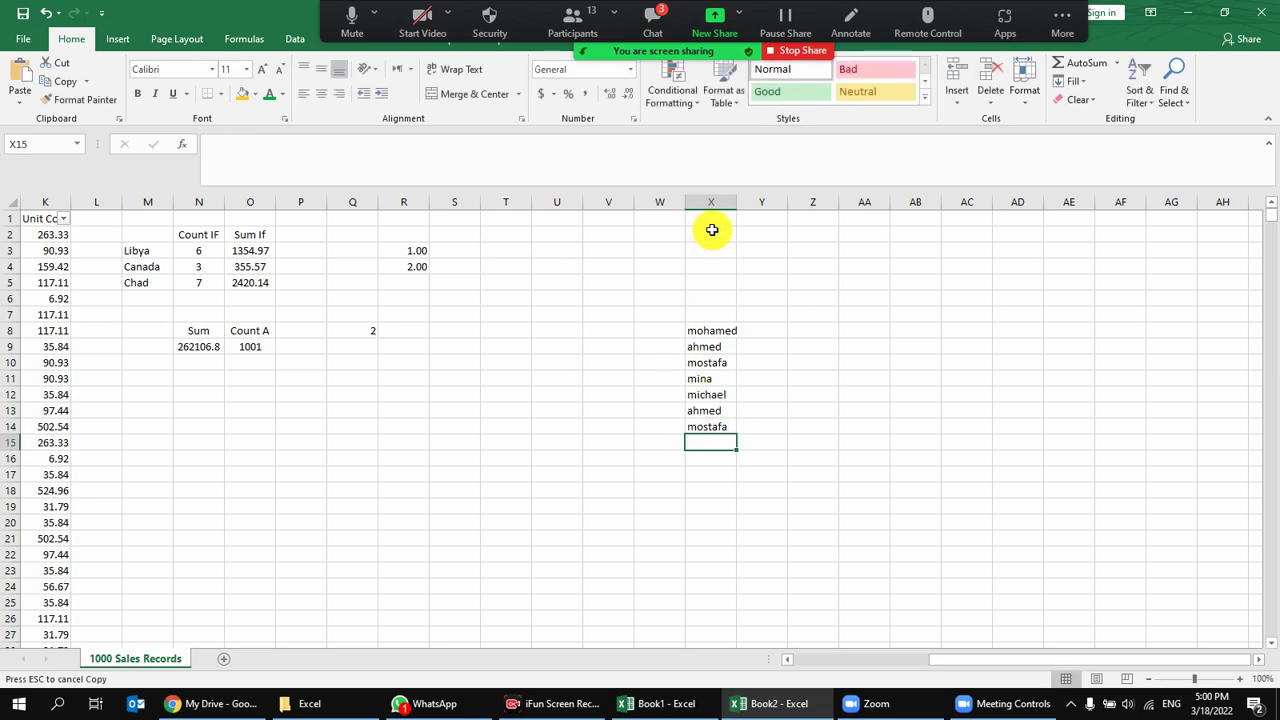
double_click(737, 202)
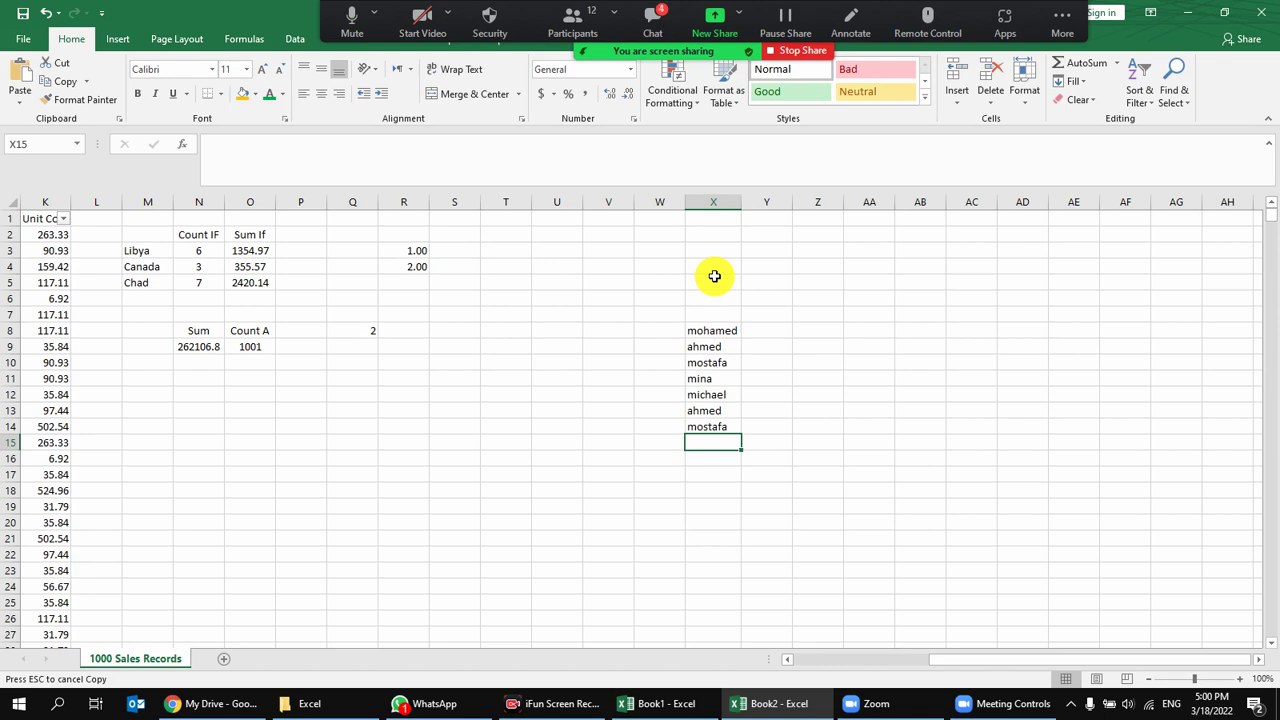
Highlight duplicate names in column X in light red and check the repeated entries.
click(713, 202)
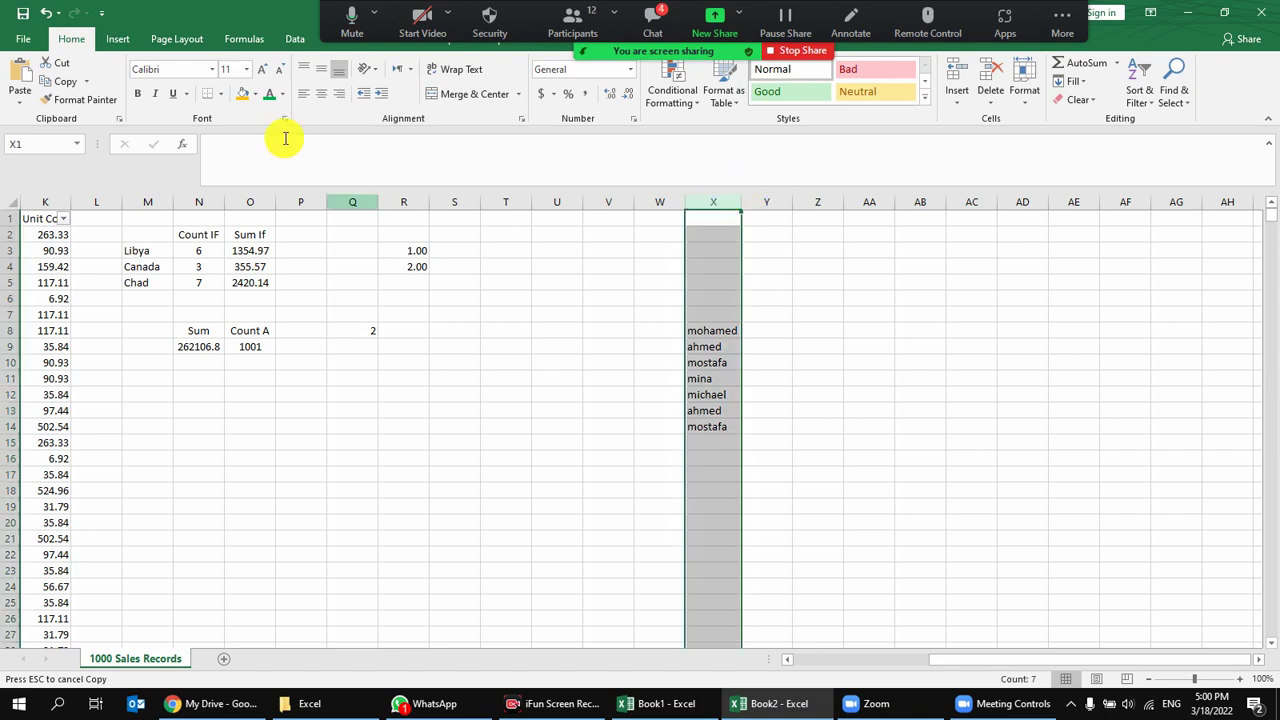
click(673, 97)
mouse_move(757, 126)
click(886, 323)
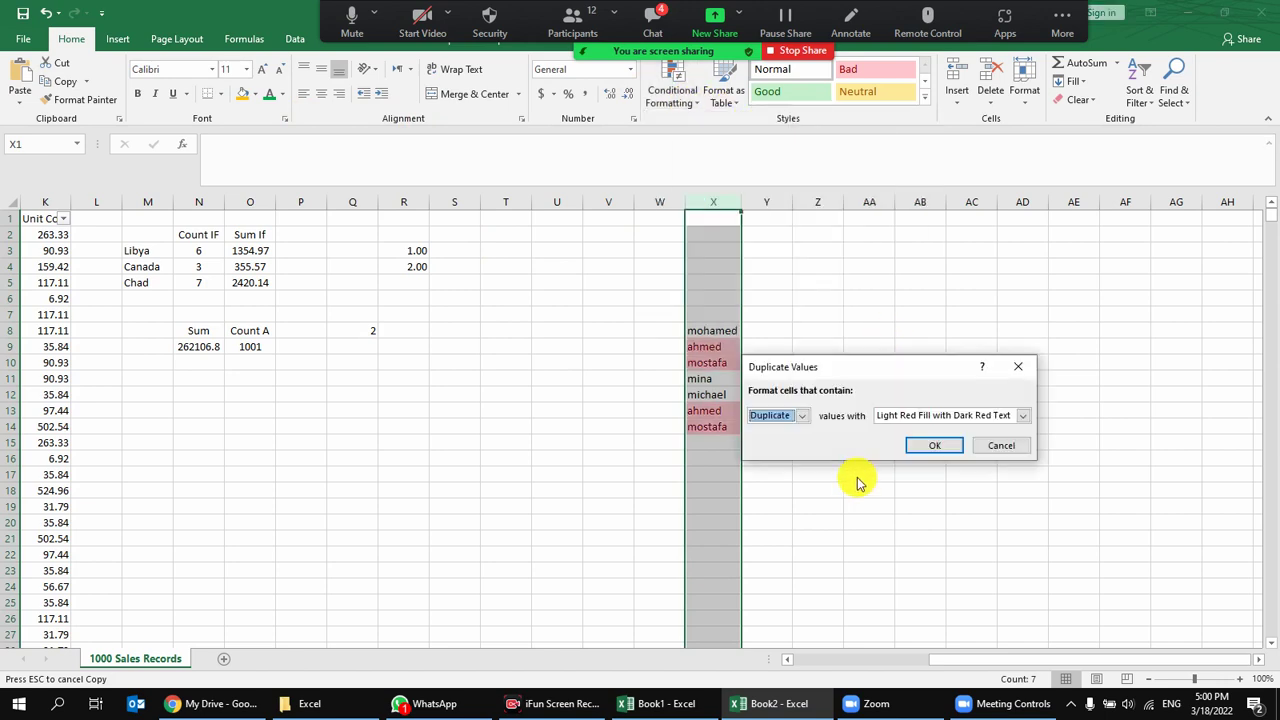
click(929, 447)
click(728, 347)
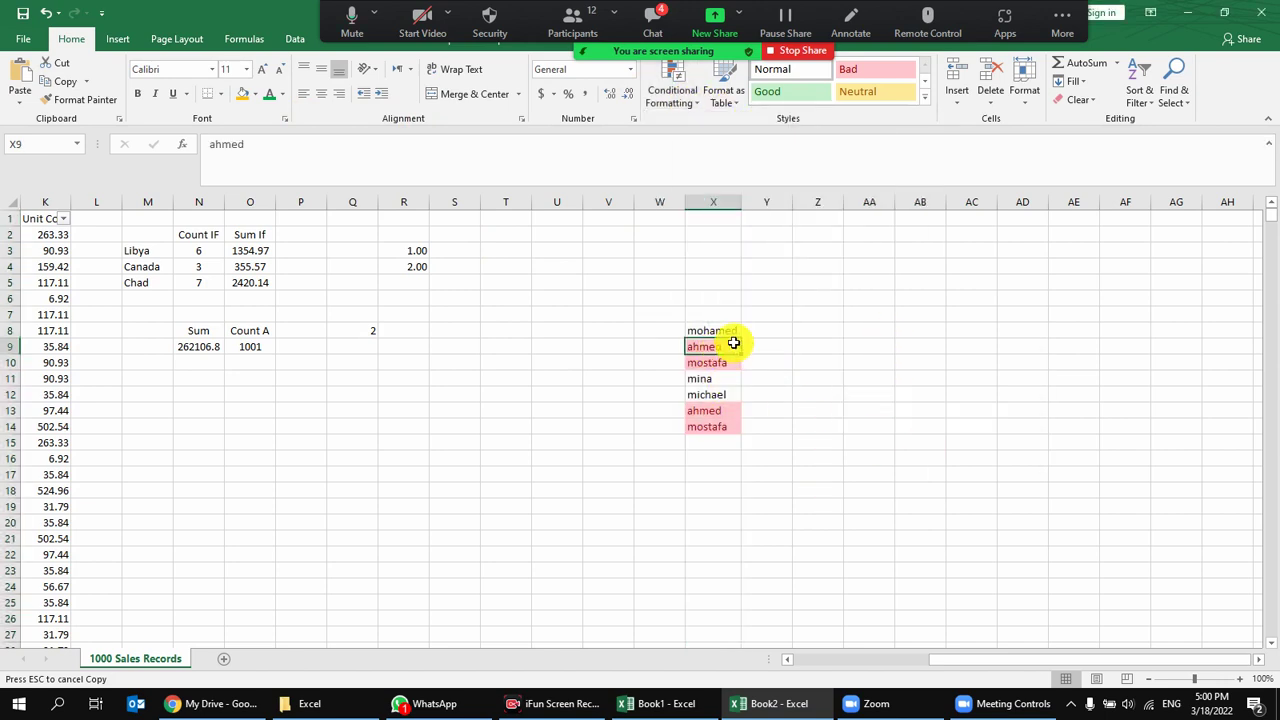
click(731, 408)
click(706, 426)
click(713, 442)
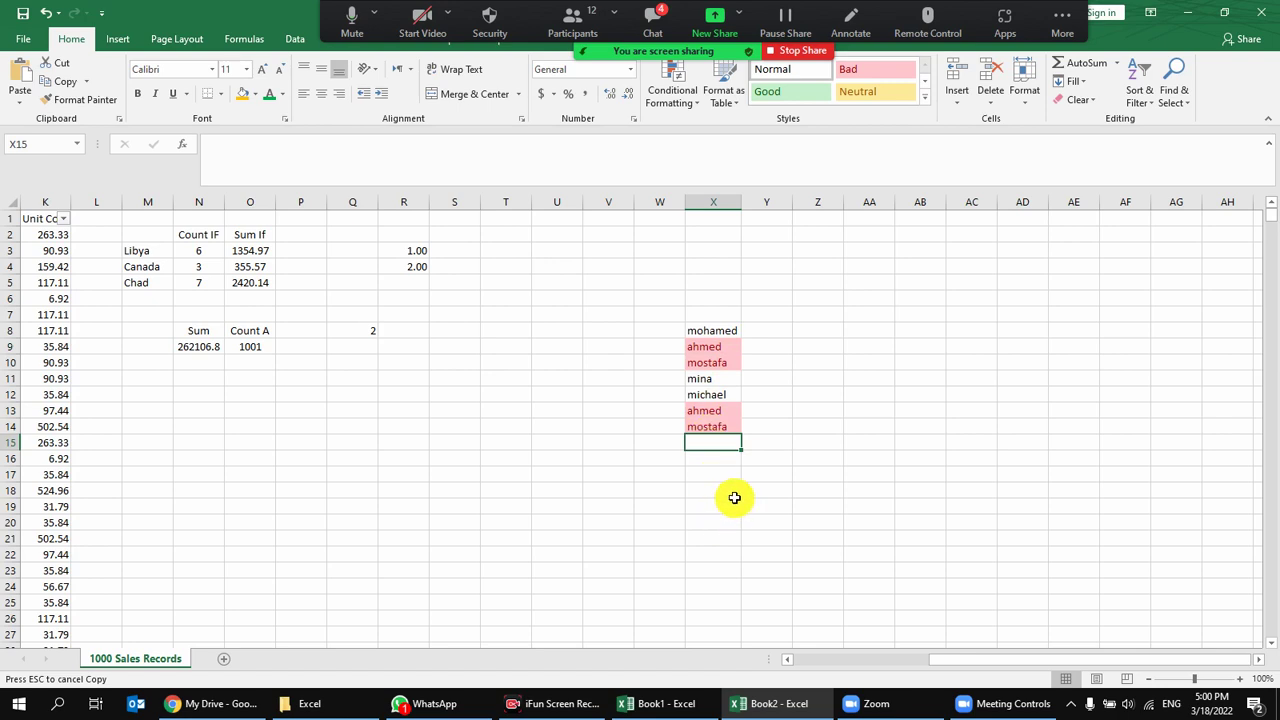
Clear the name list from X8:X17 and turn on the presenter's camera.
drag(715, 331, 705, 471)
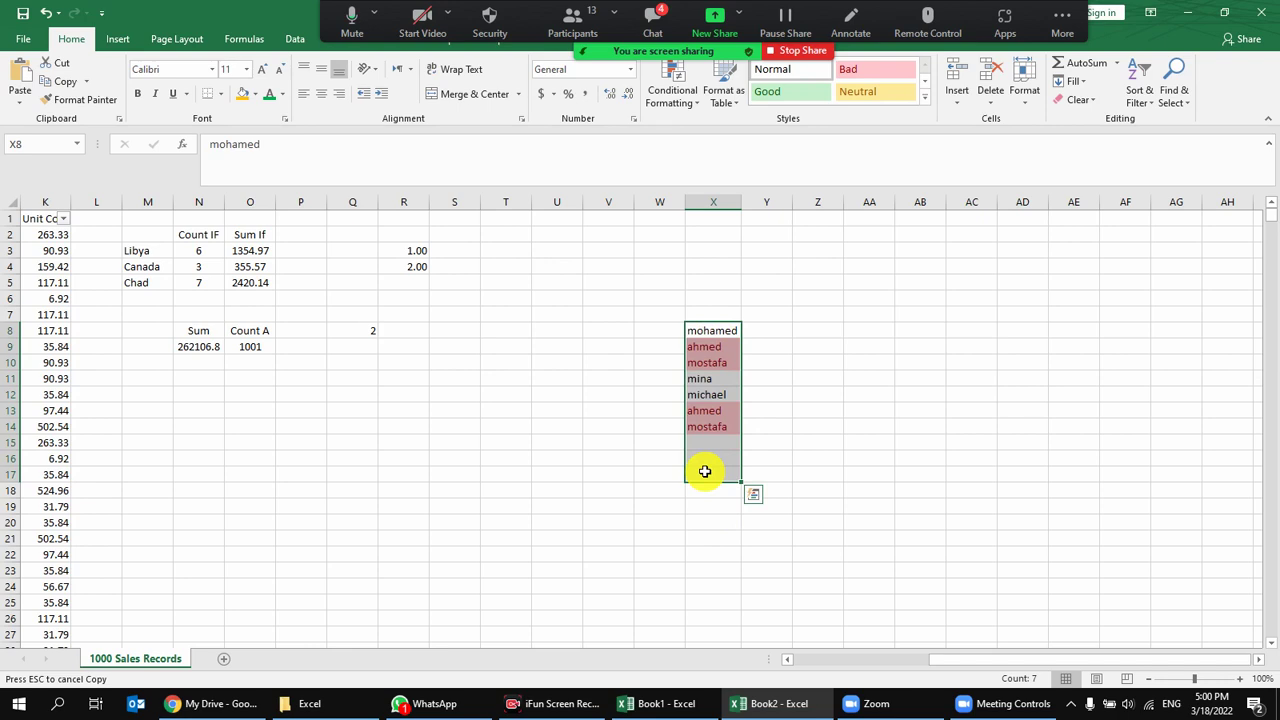
key(Delete)
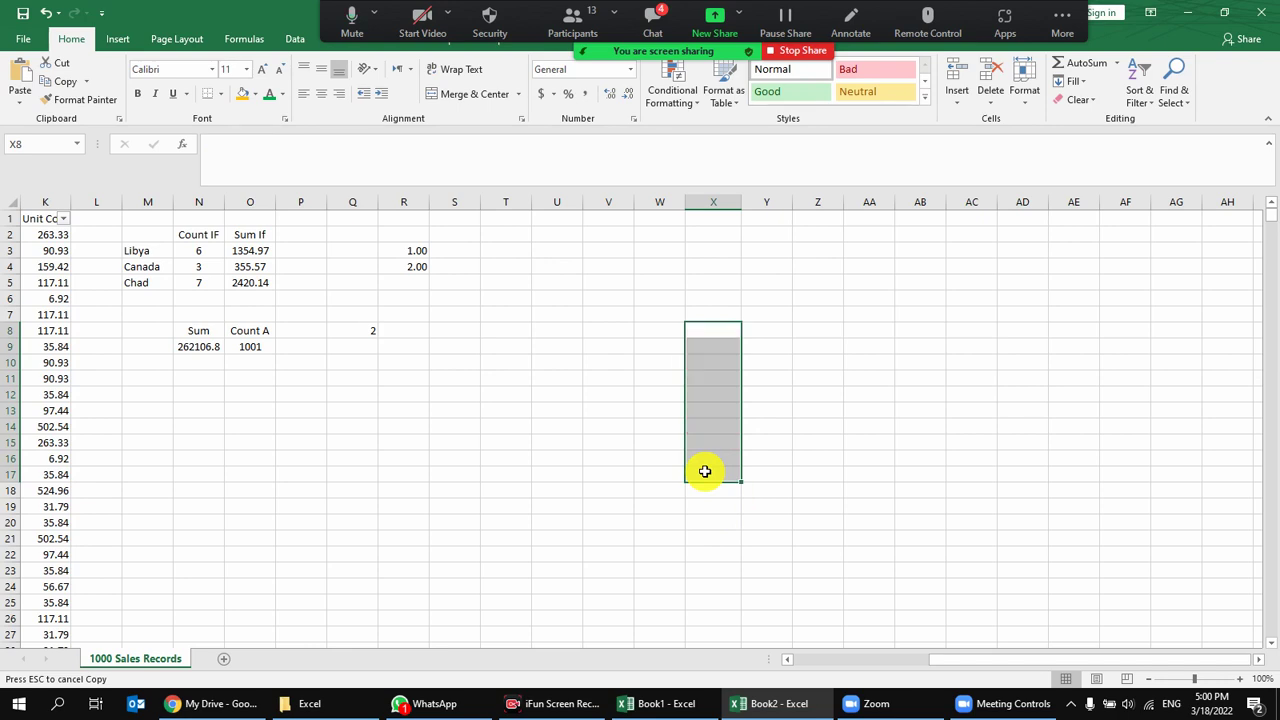
key(ctrl+z)
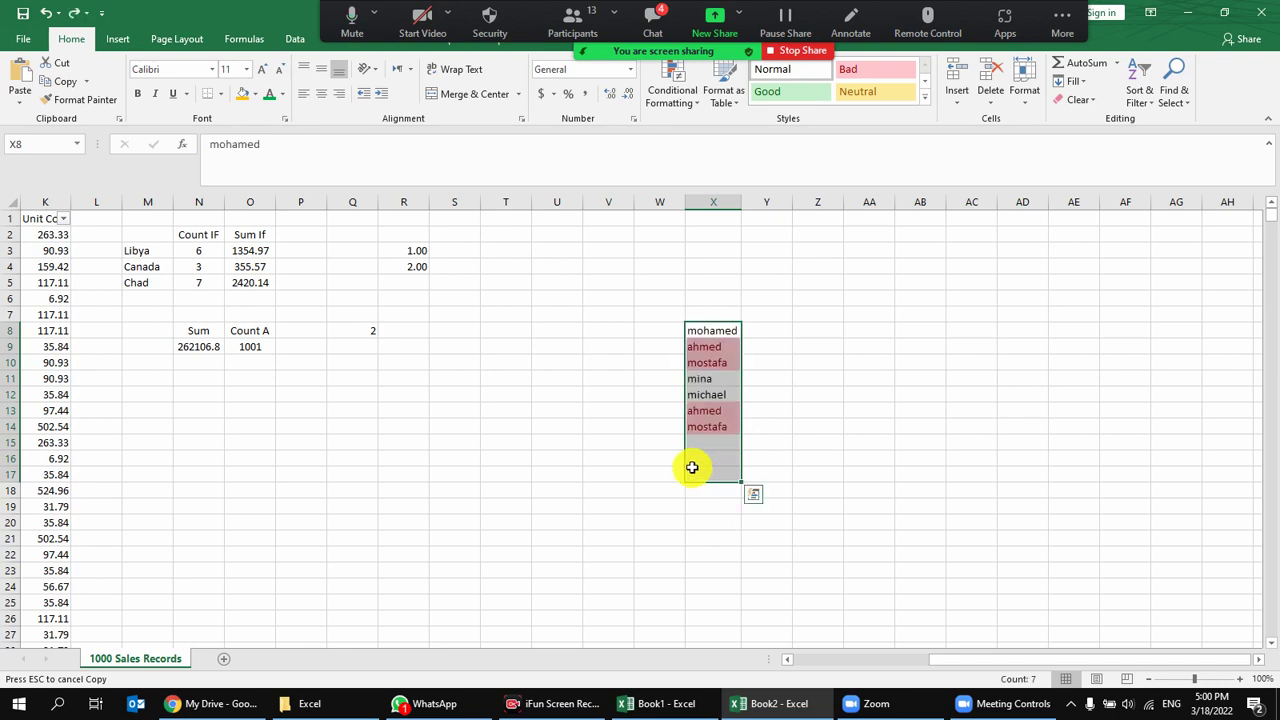
key(Delete)
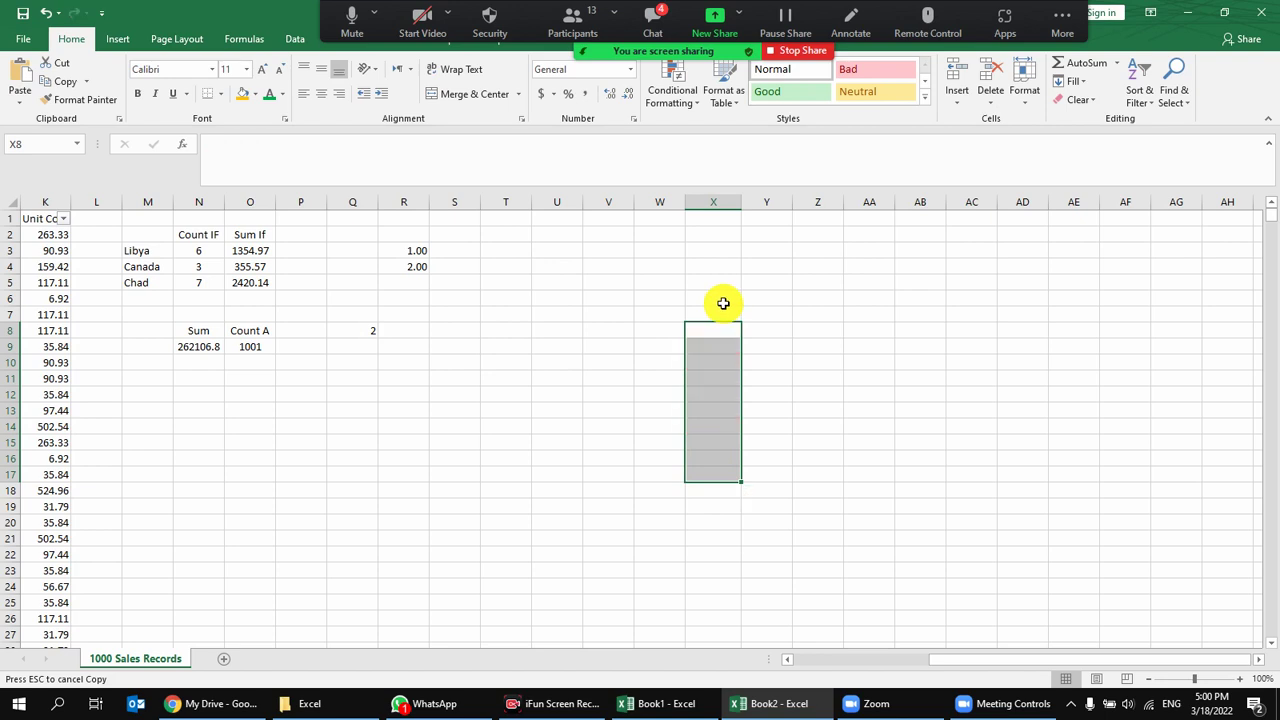
drag(711, 271, 683, 274)
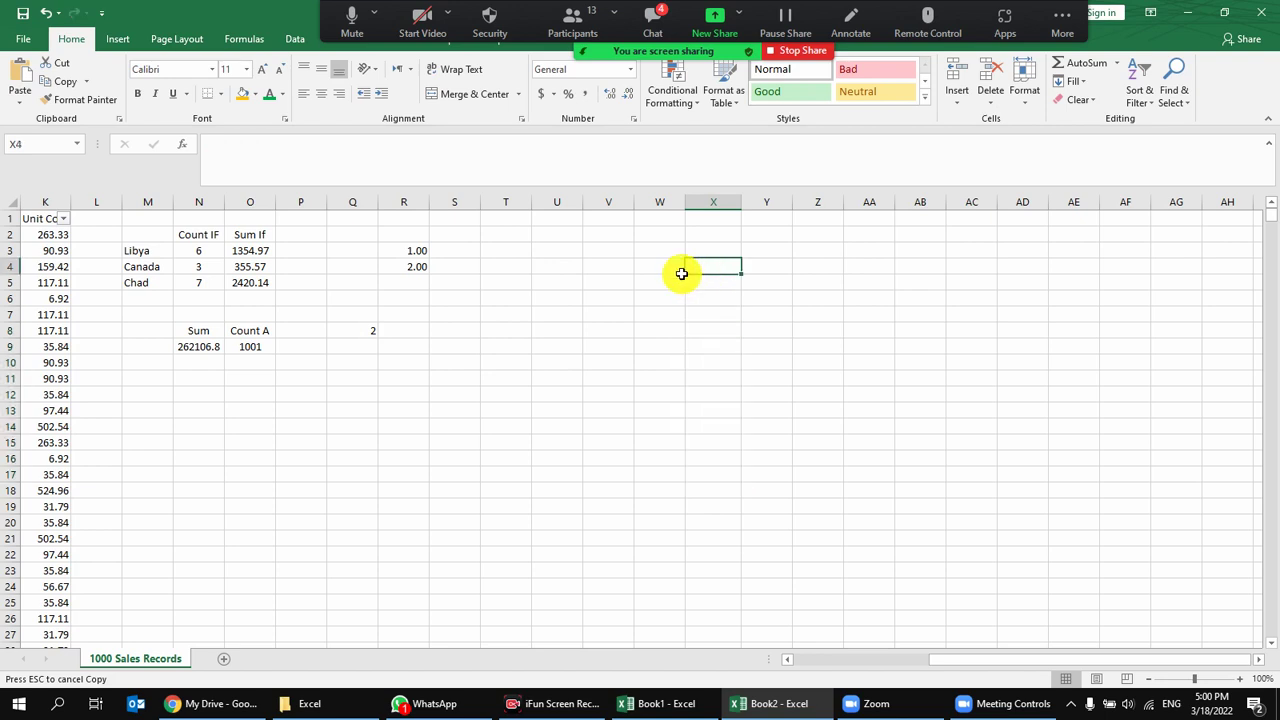
click(668, 392)
click(422, 16)
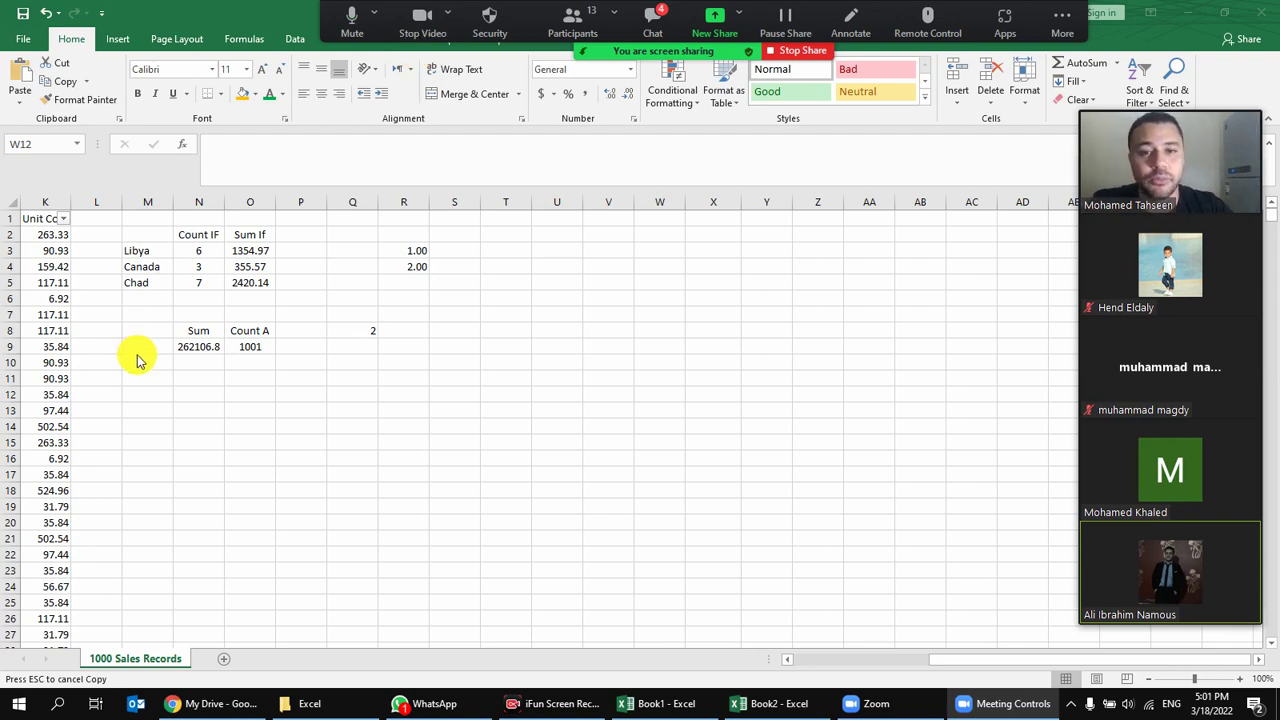
Enter 1200000, 1288888 and 1200000 in V6:V8, adding V8's missing zero.
click(608, 297)
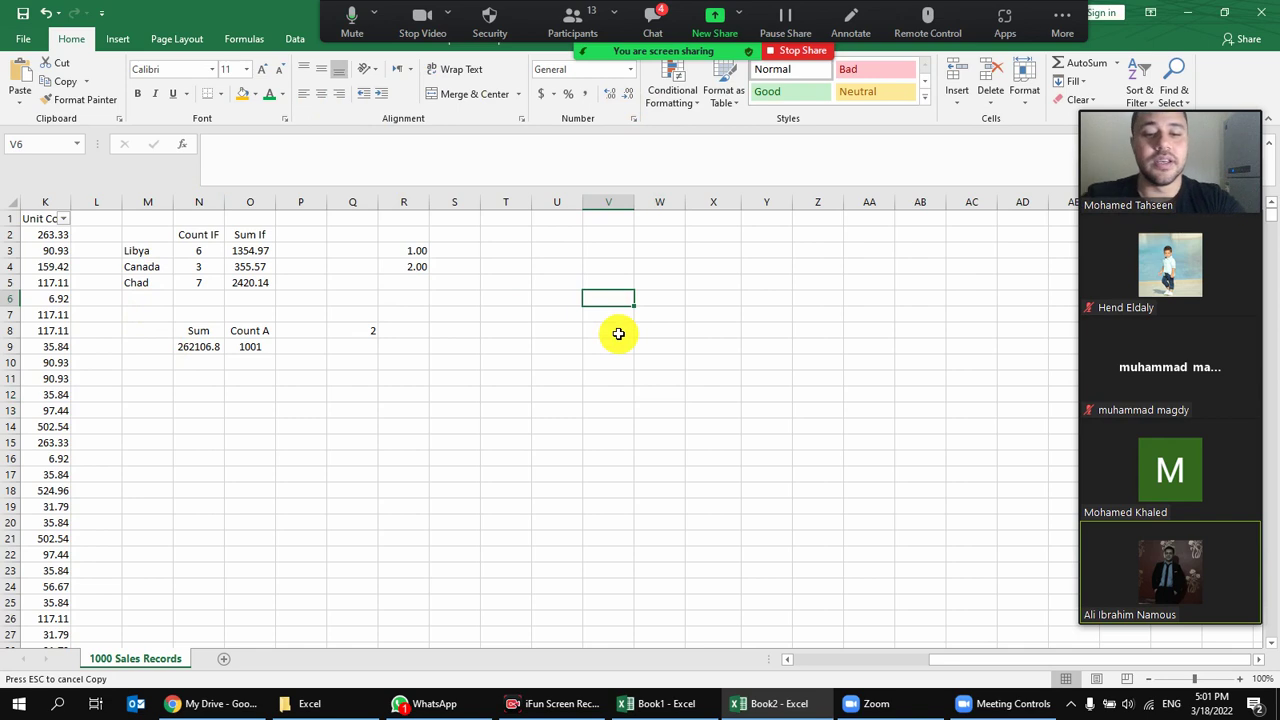
text(01200000)
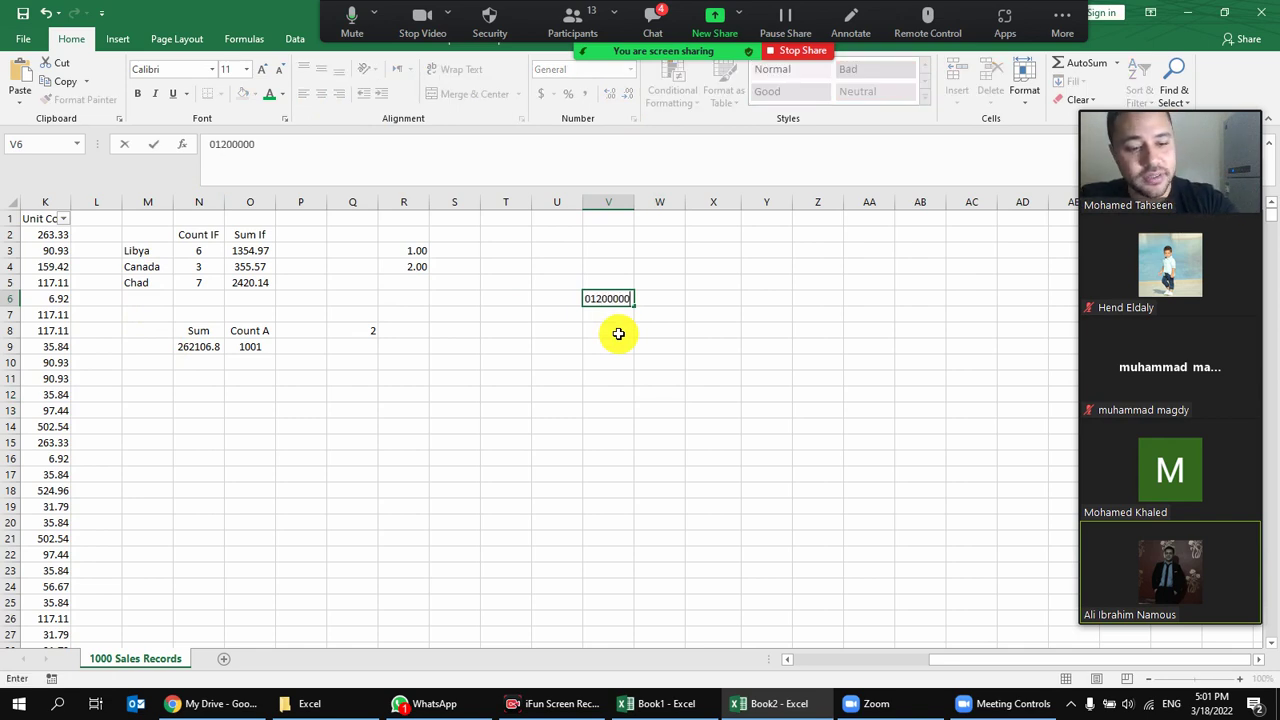
key(Return)
text(012)
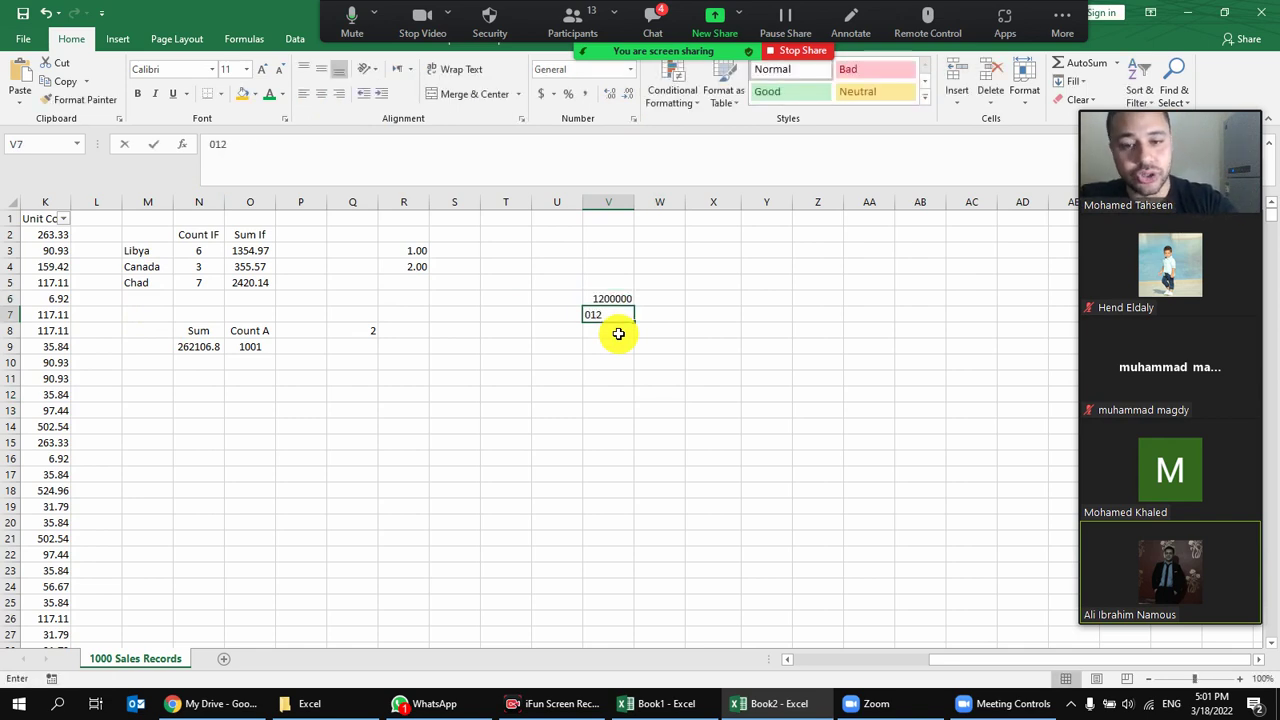
text(88888)
key(Return)
text(012000)
key(Return)
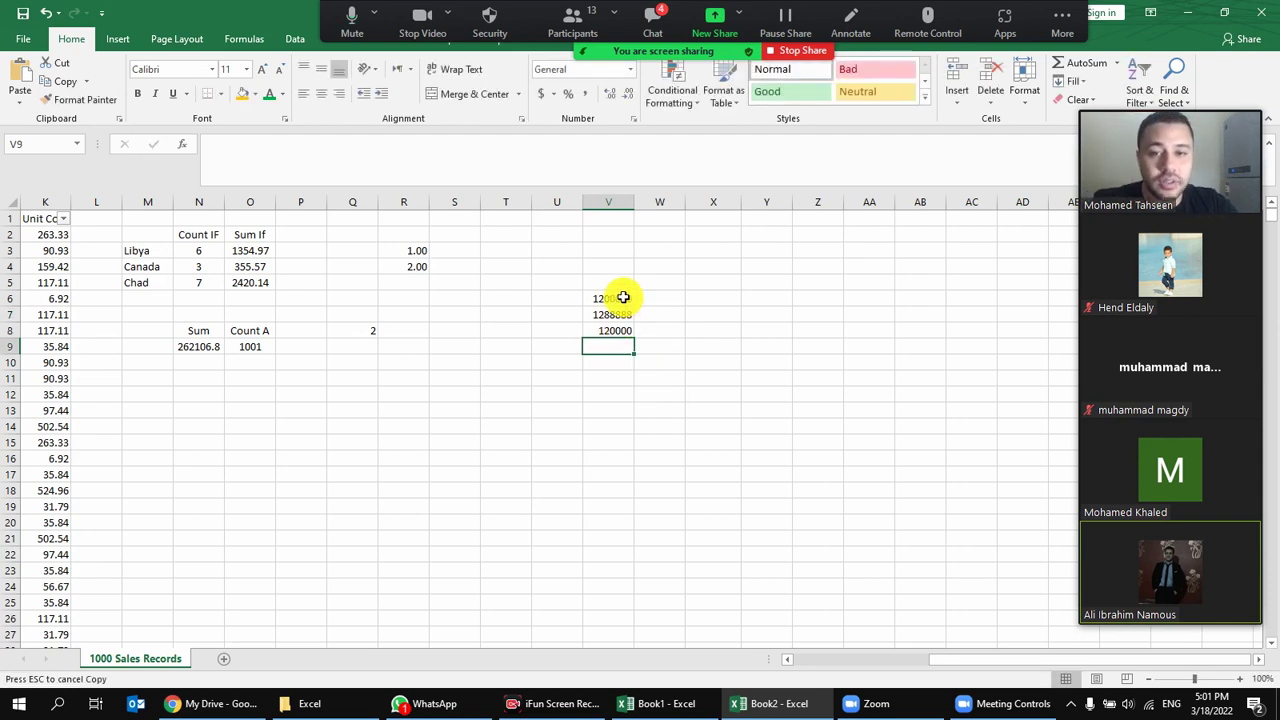
double_click(615, 333)
text(0)
click(614, 380)
key(ctrl+c)
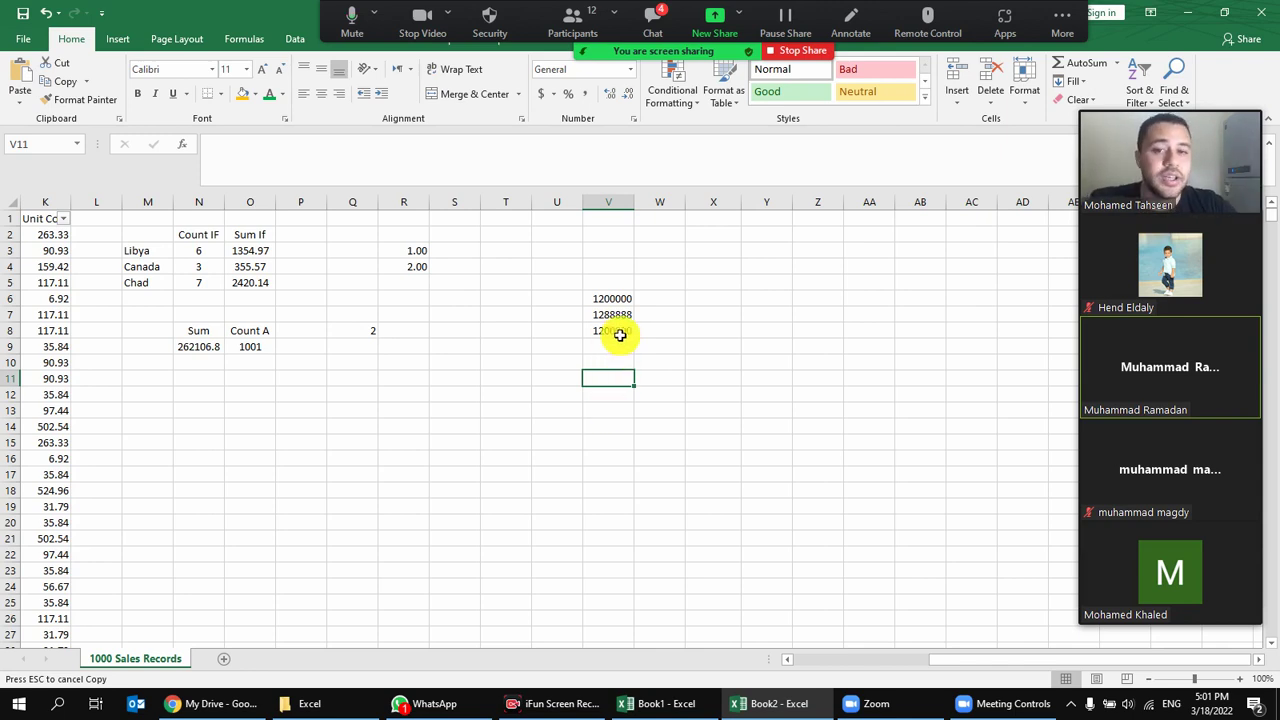
click(608, 202)
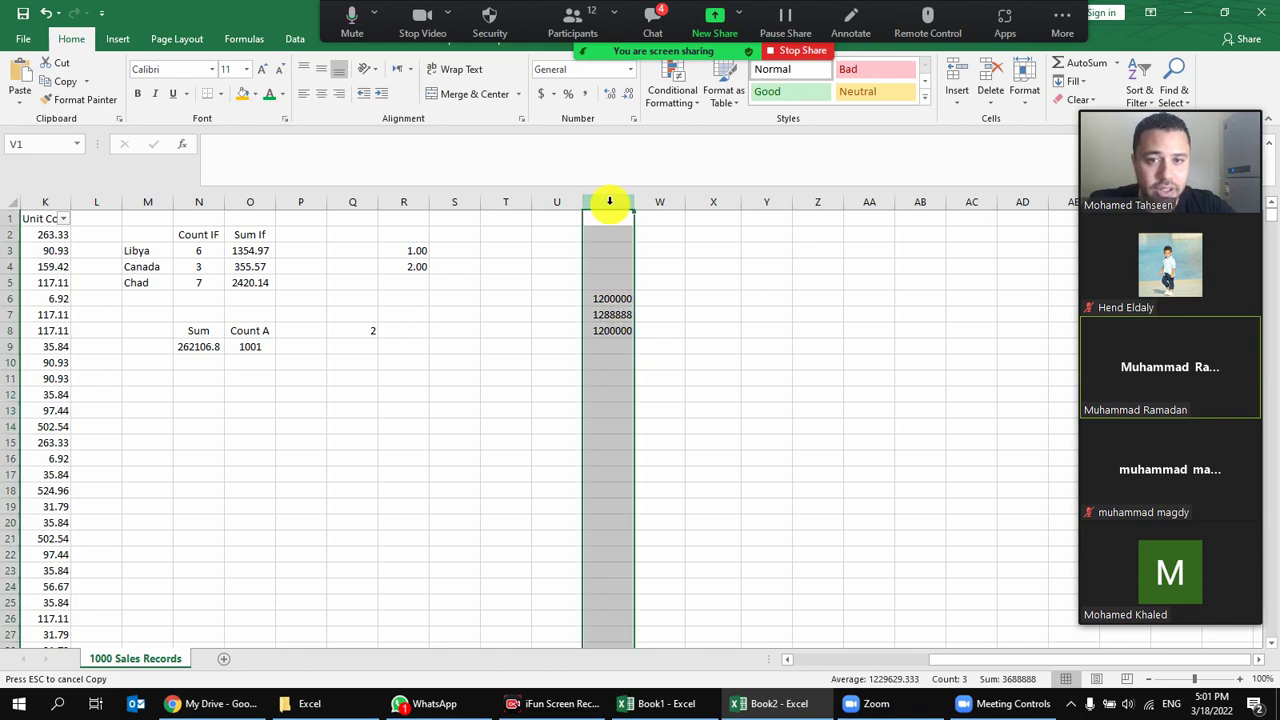
Apply the light-red Duplicate Values rule to column V and delete 1200000 from V8.
click(672, 92)
mouse_move(770, 129)
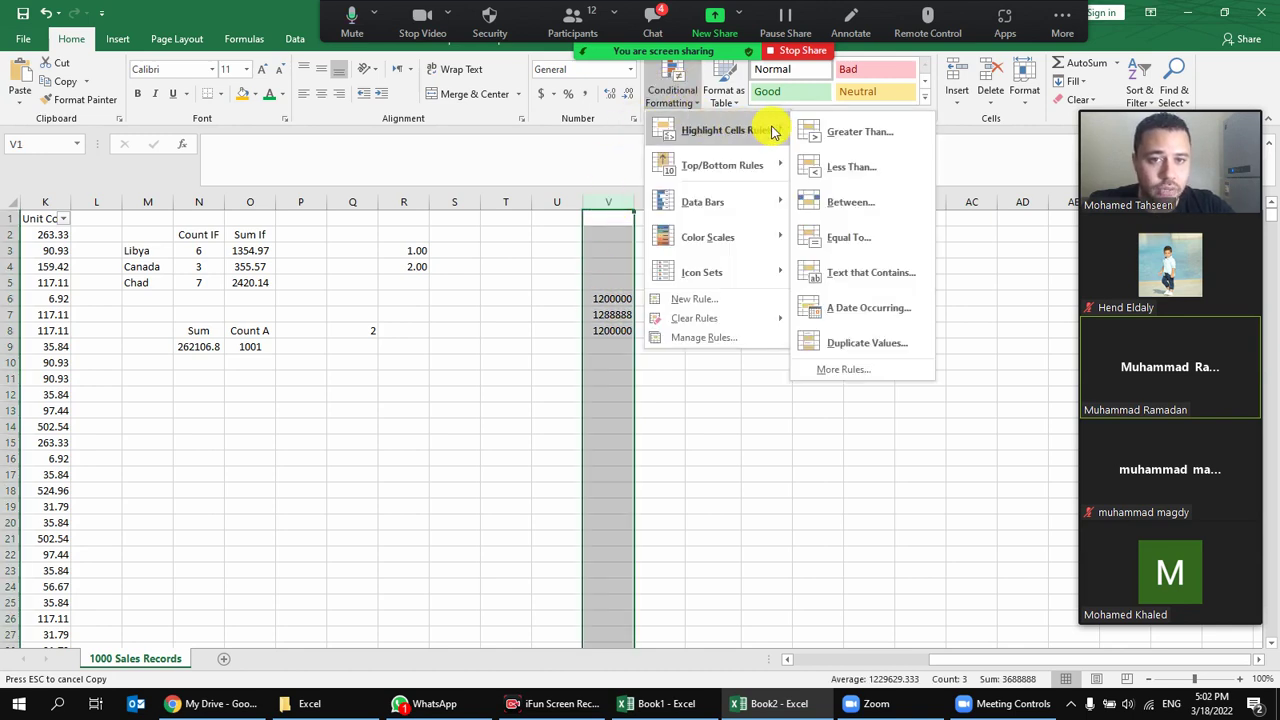
click(877, 340)
click(930, 445)
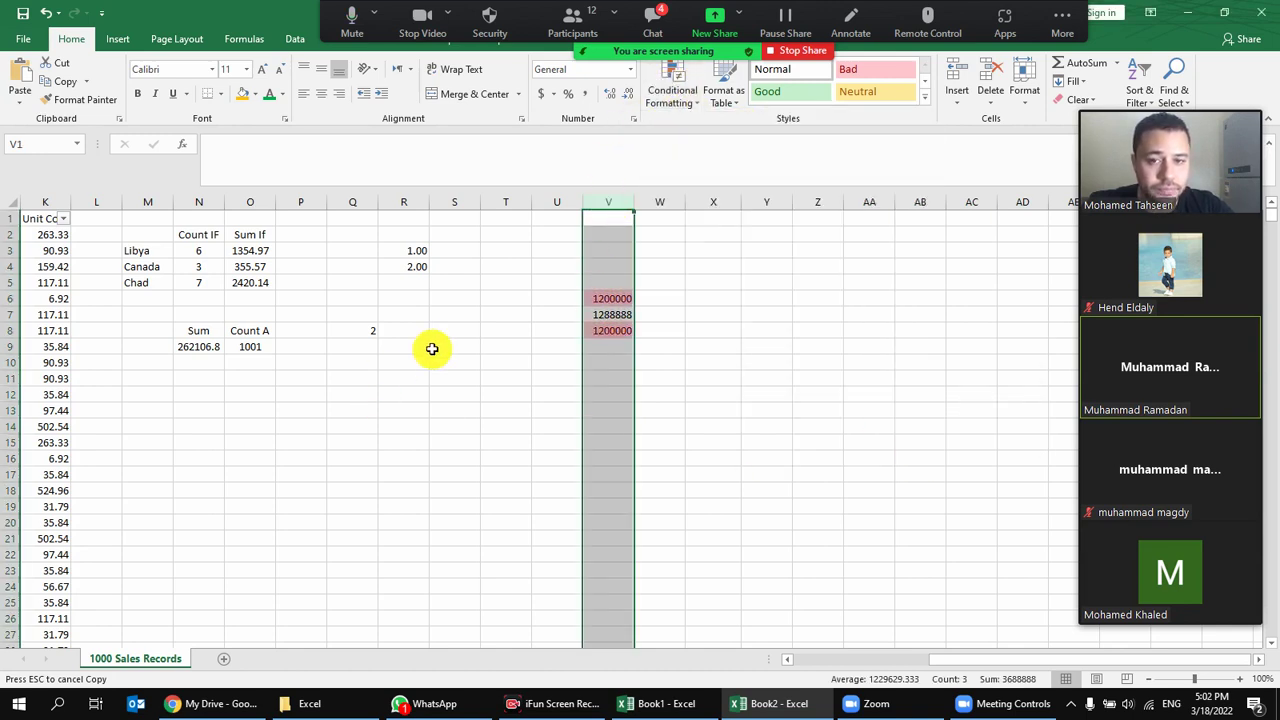
click(595, 330)
key(Delete)
Enter 1288888 in V13 to match V7, then turn off the presenter's camera.
click(607, 409)
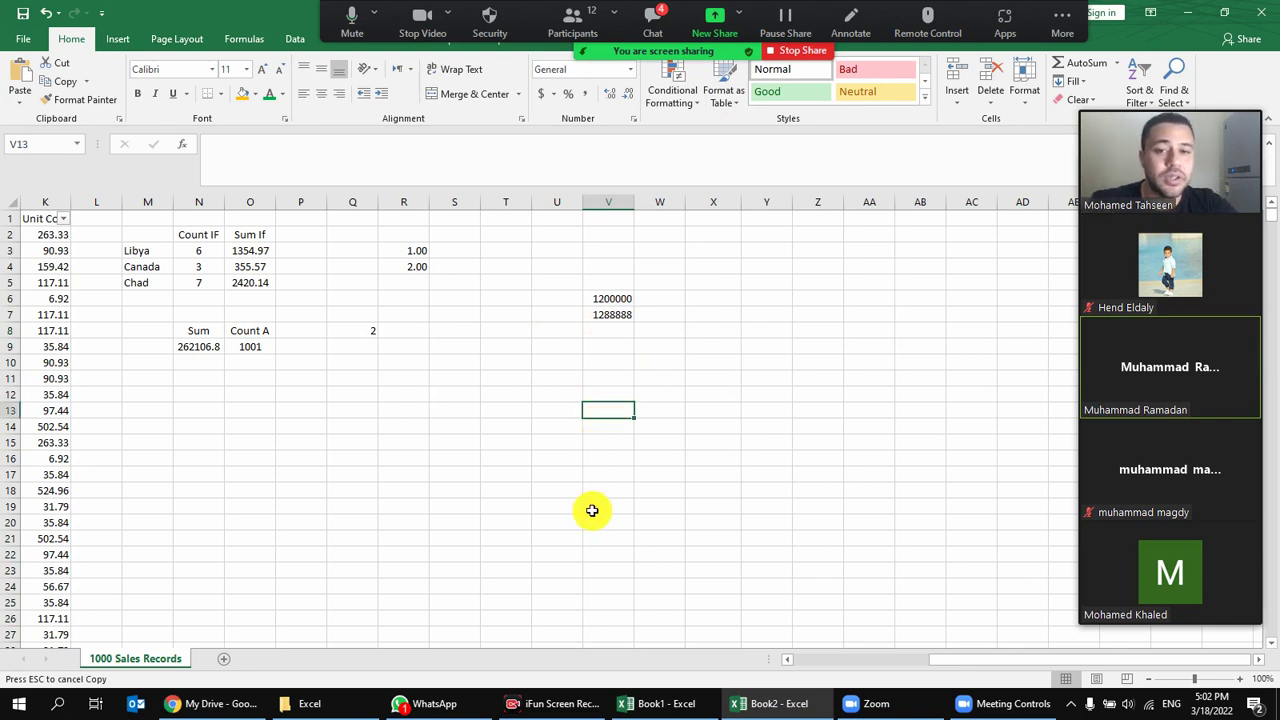
text(01)
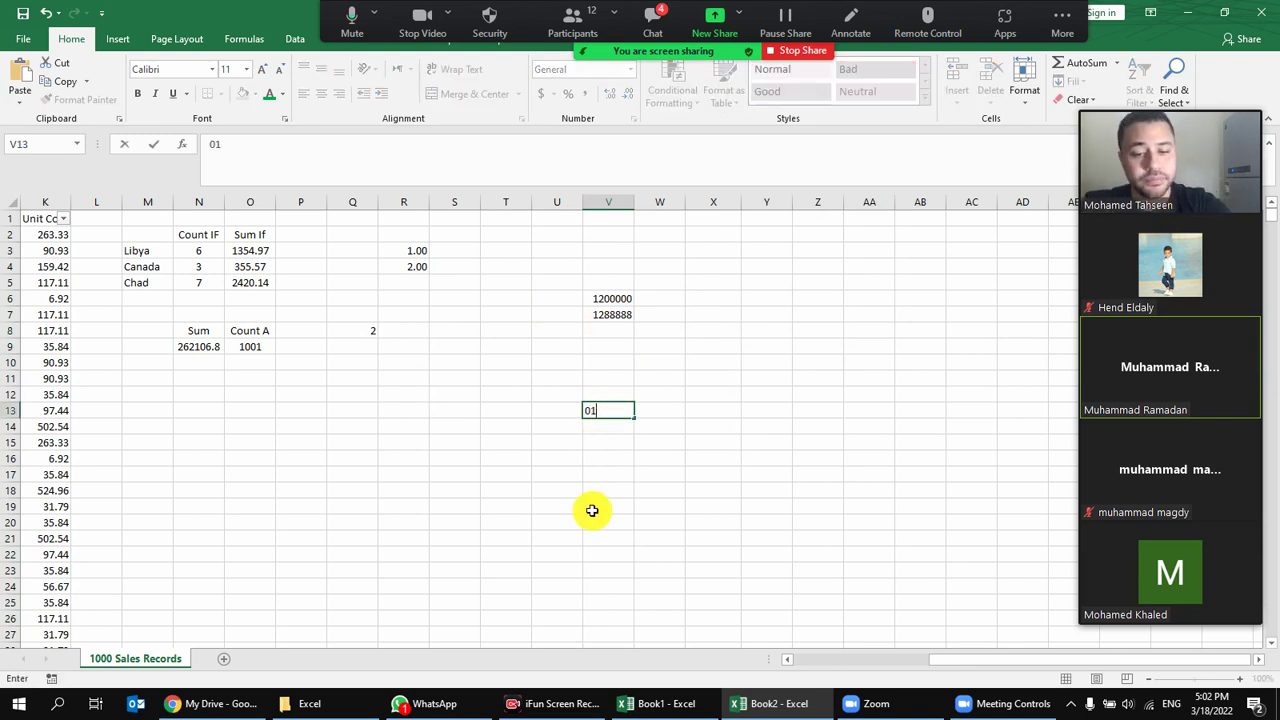
text(28888)
key(ctrl+Return)
key(ctrl+c)
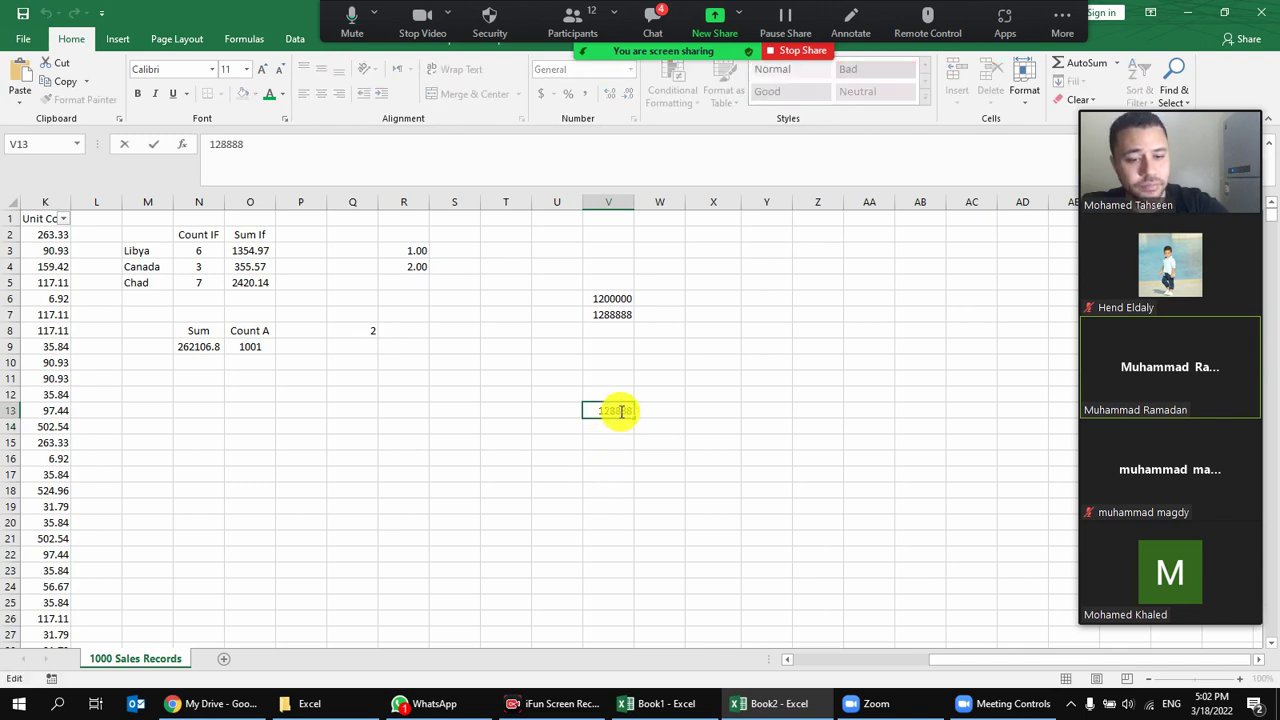
text(1288888)
key(Return)
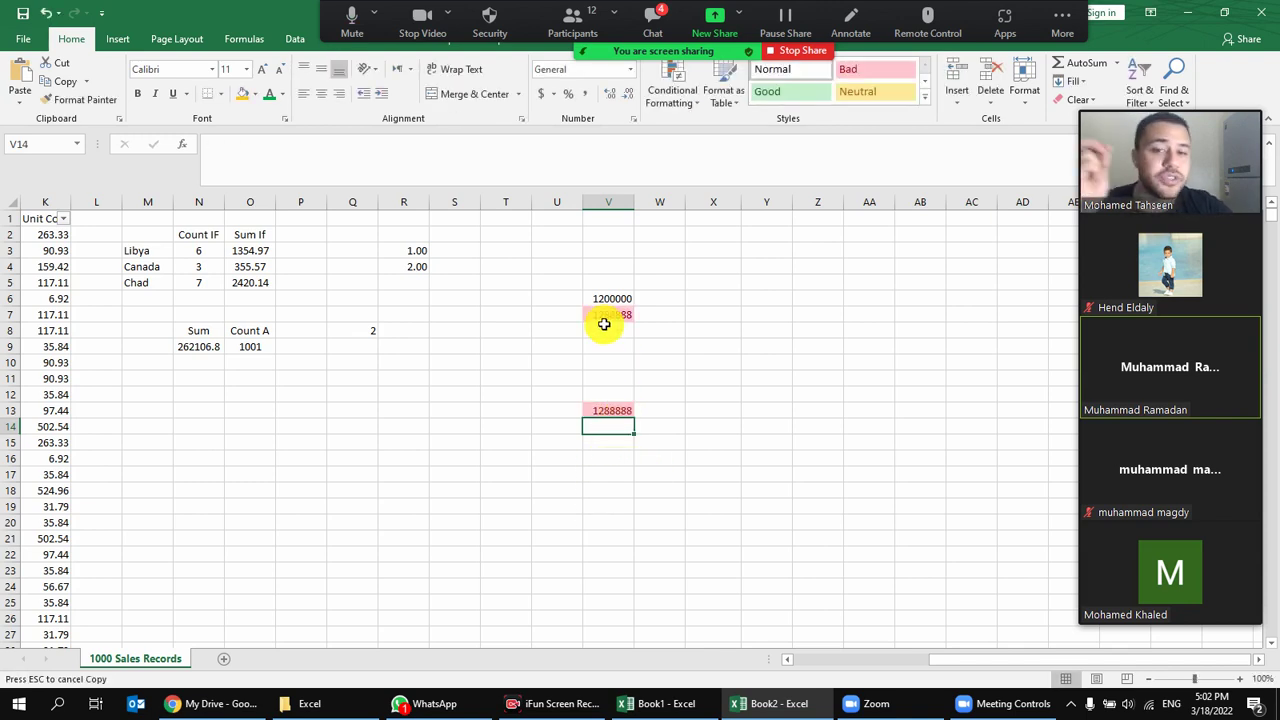
click(612, 318)
click(612, 410)
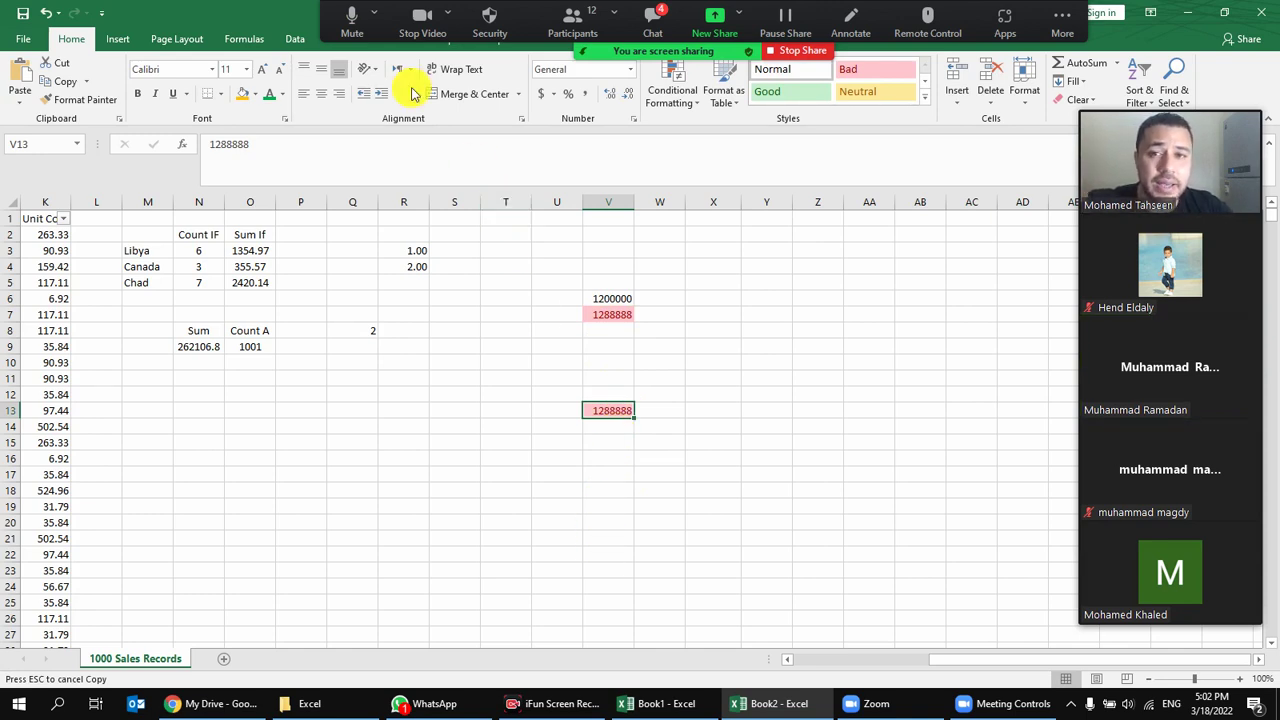
click(420, 24)
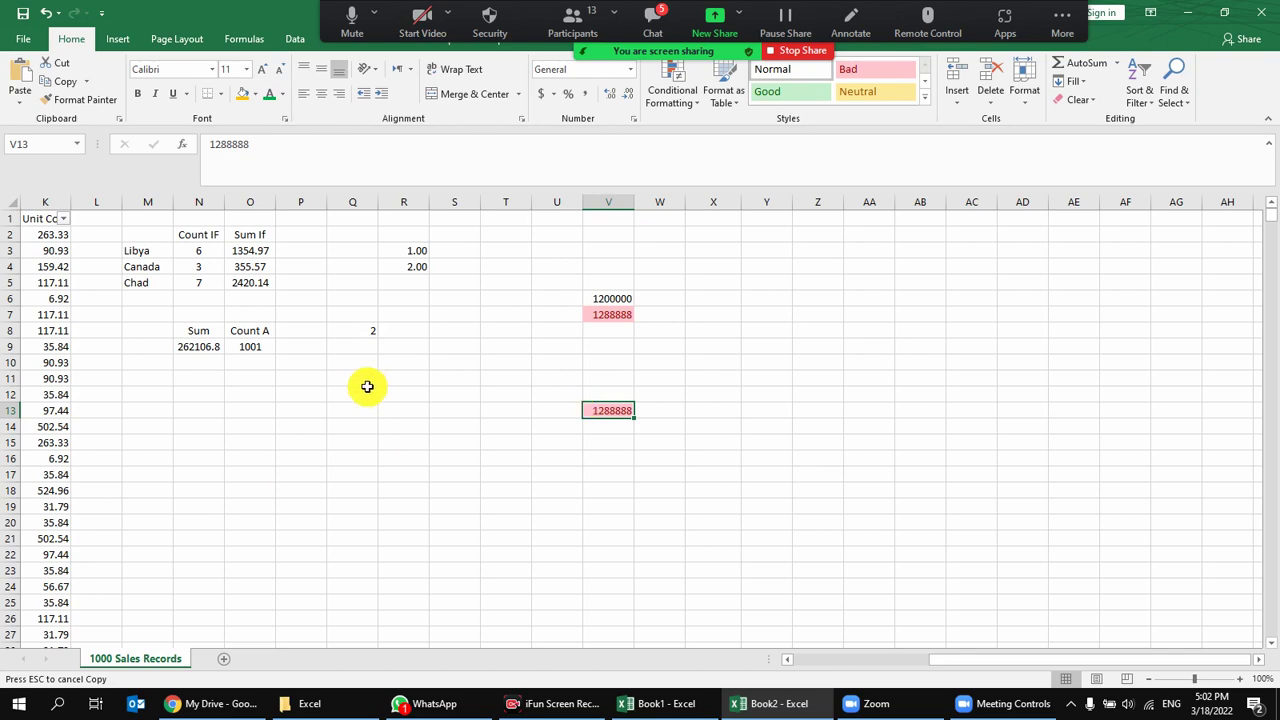
Copy the country names from Libya down to Greece (B2:B14).
drag(366, 380, 30, 300)
drag(410, 410, 3, 485)
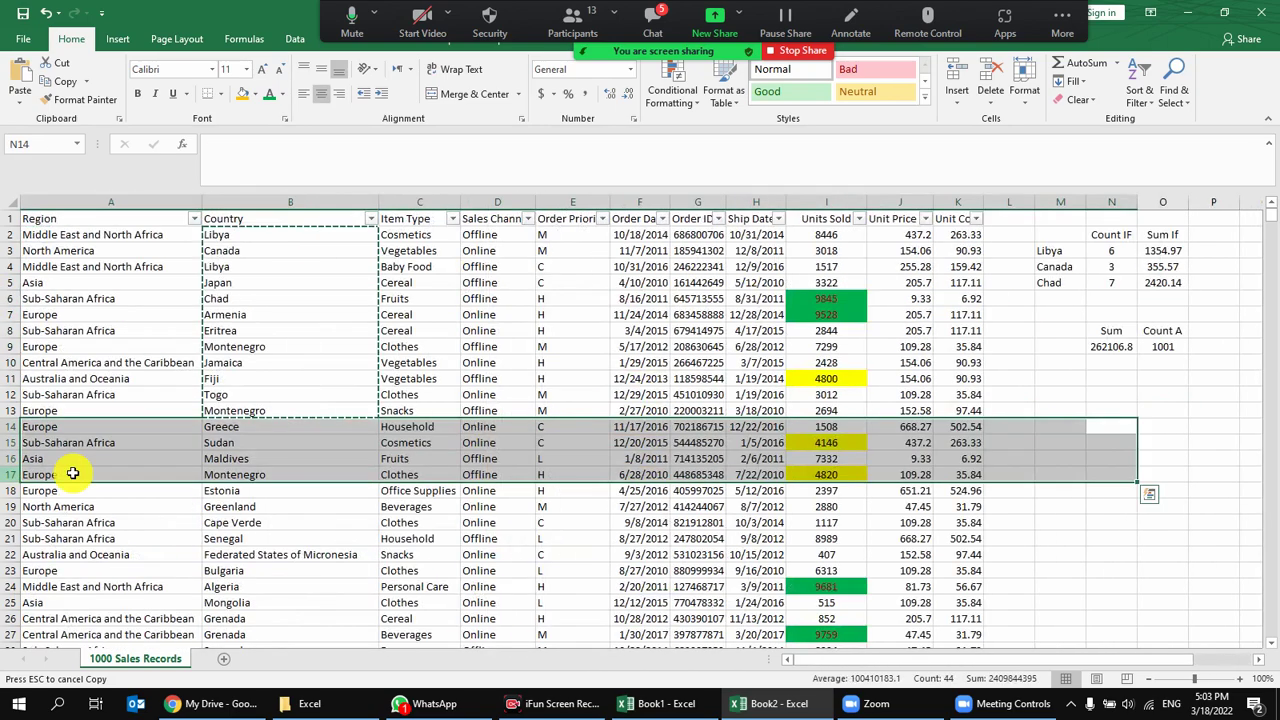
click(326, 342)
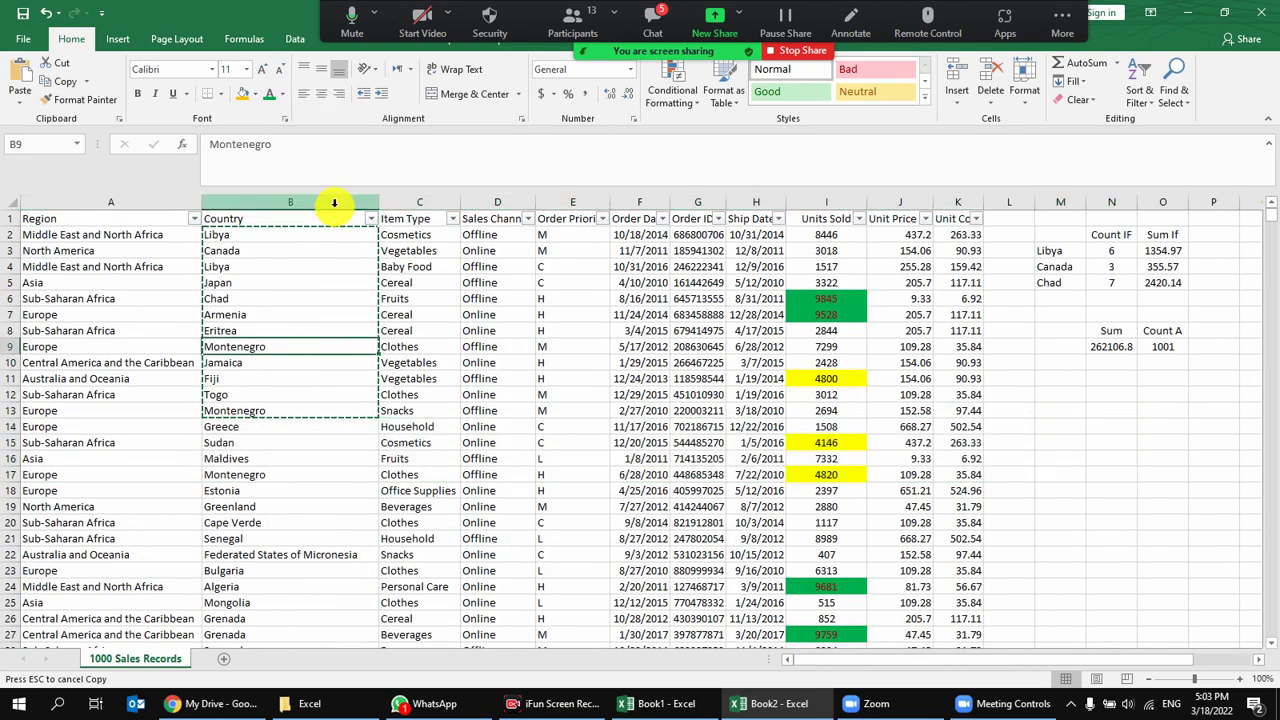
click(333, 202)
drag(623, 317, 100, 451)
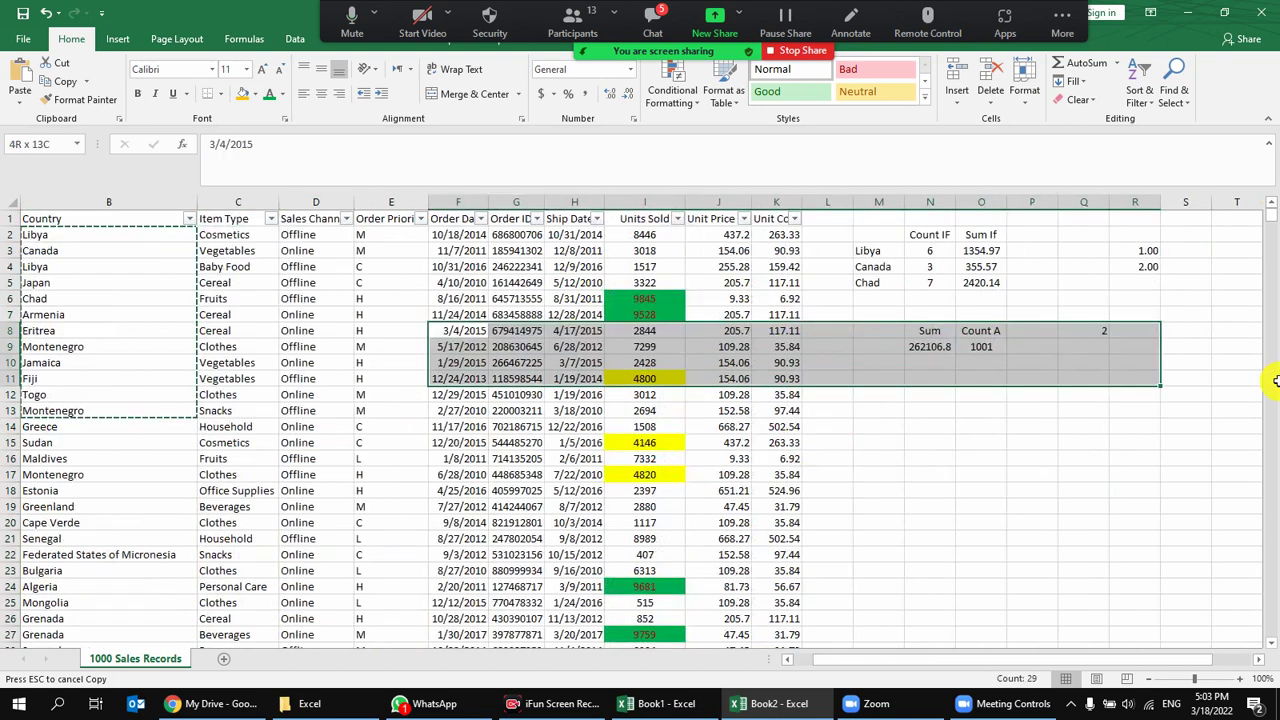
drag(240, 235, 254, 426)
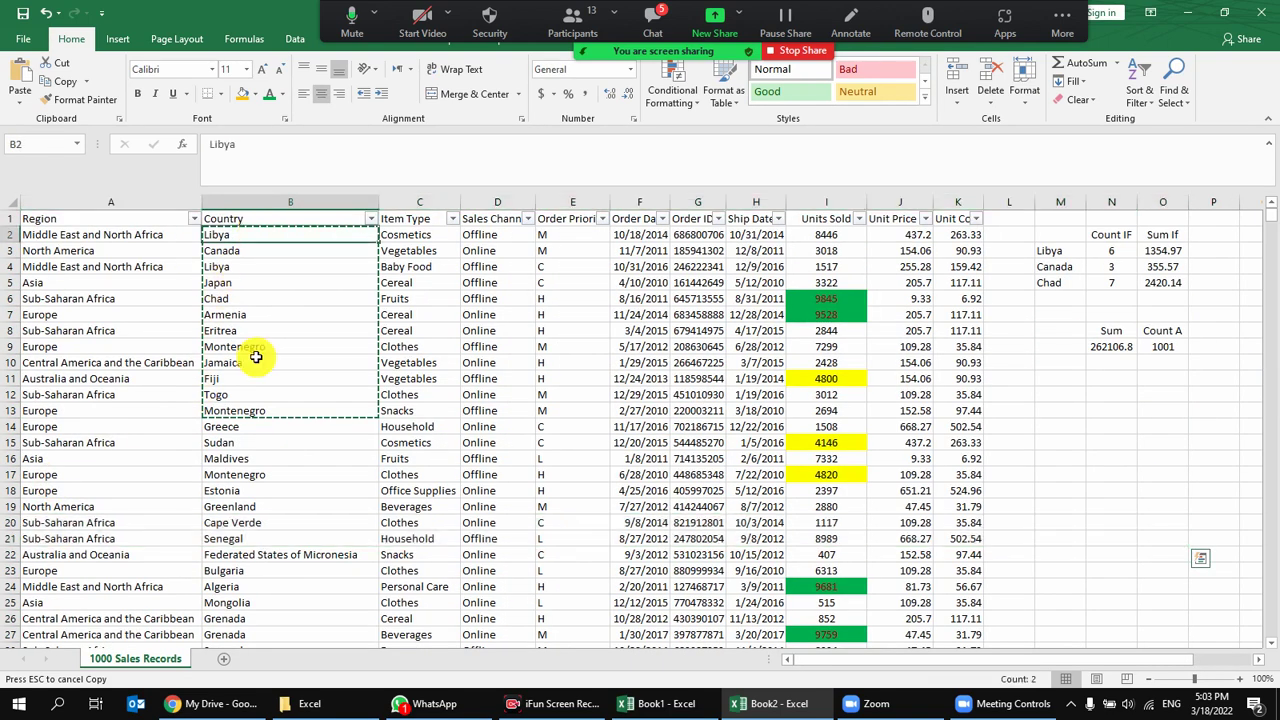
right_click(303, 267)
click(600, 354)
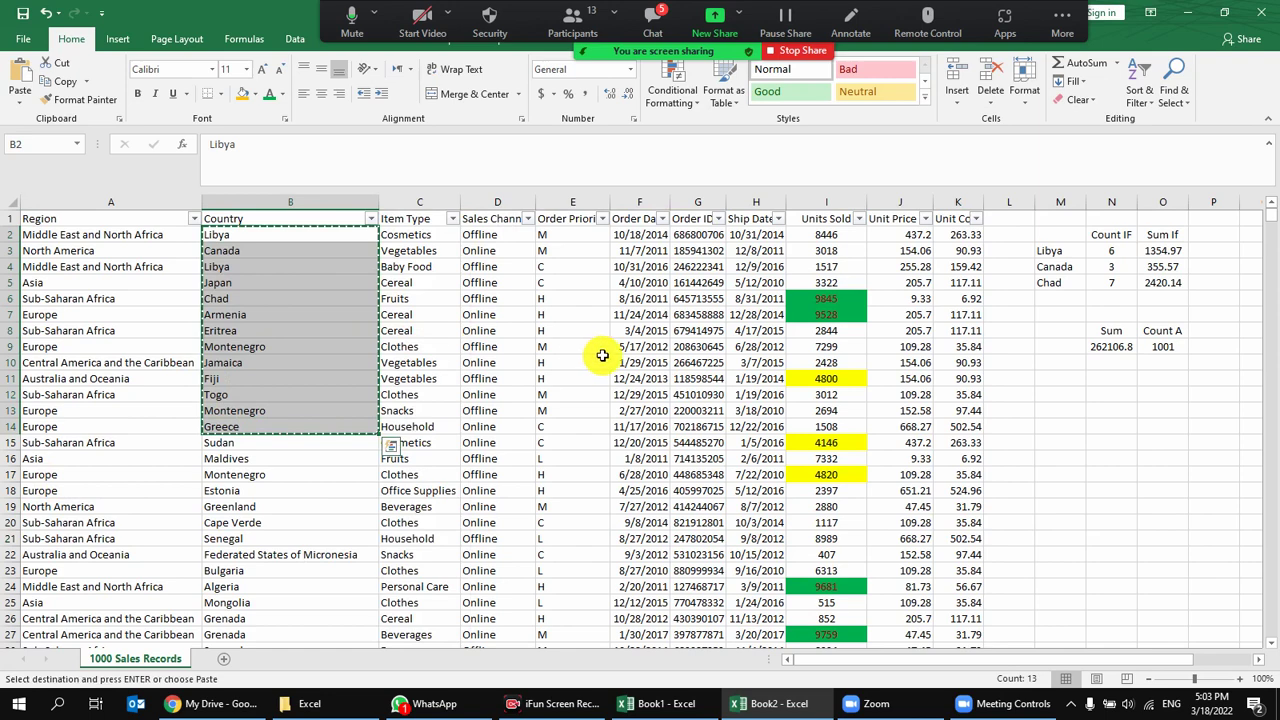
Paste the countries into Z3:Z15 after dismissing the meeting time-limit notice.
drag(598, 362, 1277, 470)
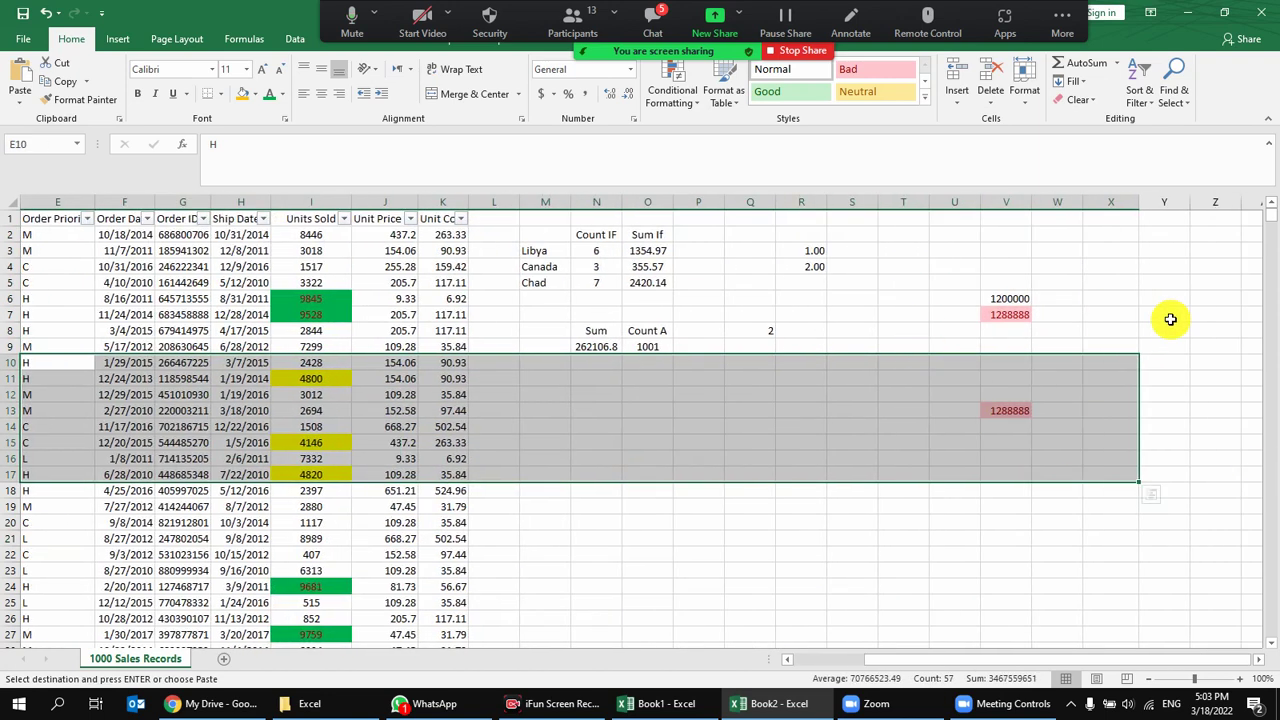
drag(1180, 314, 1260, 345)
right_click(766, 250)
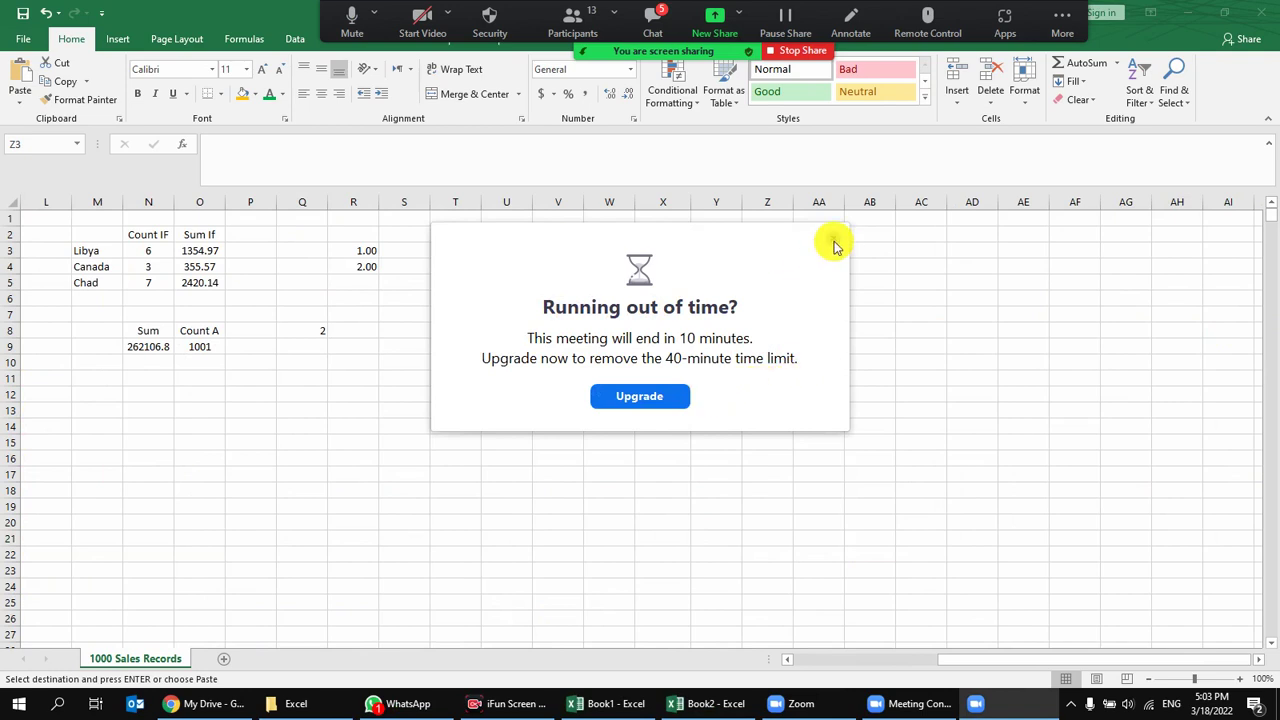
click(833, 238)
right_click(766, 250)
click(823, 323)
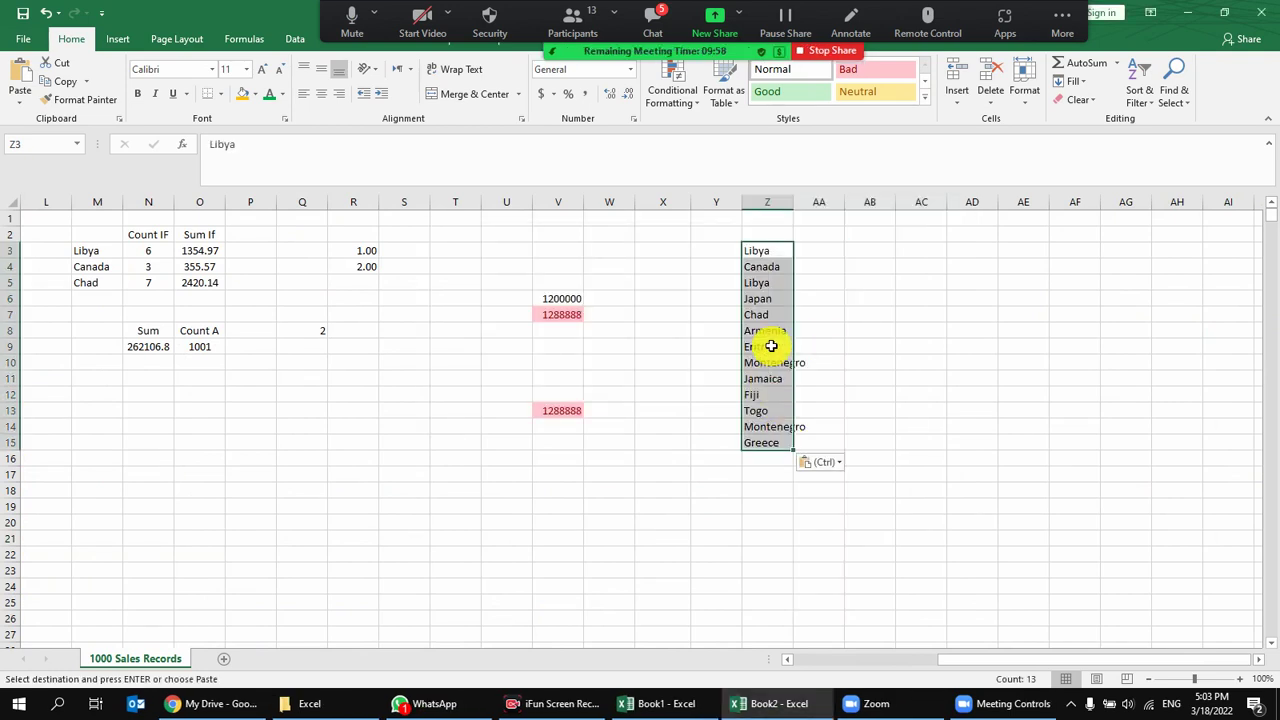
click(765, 195)
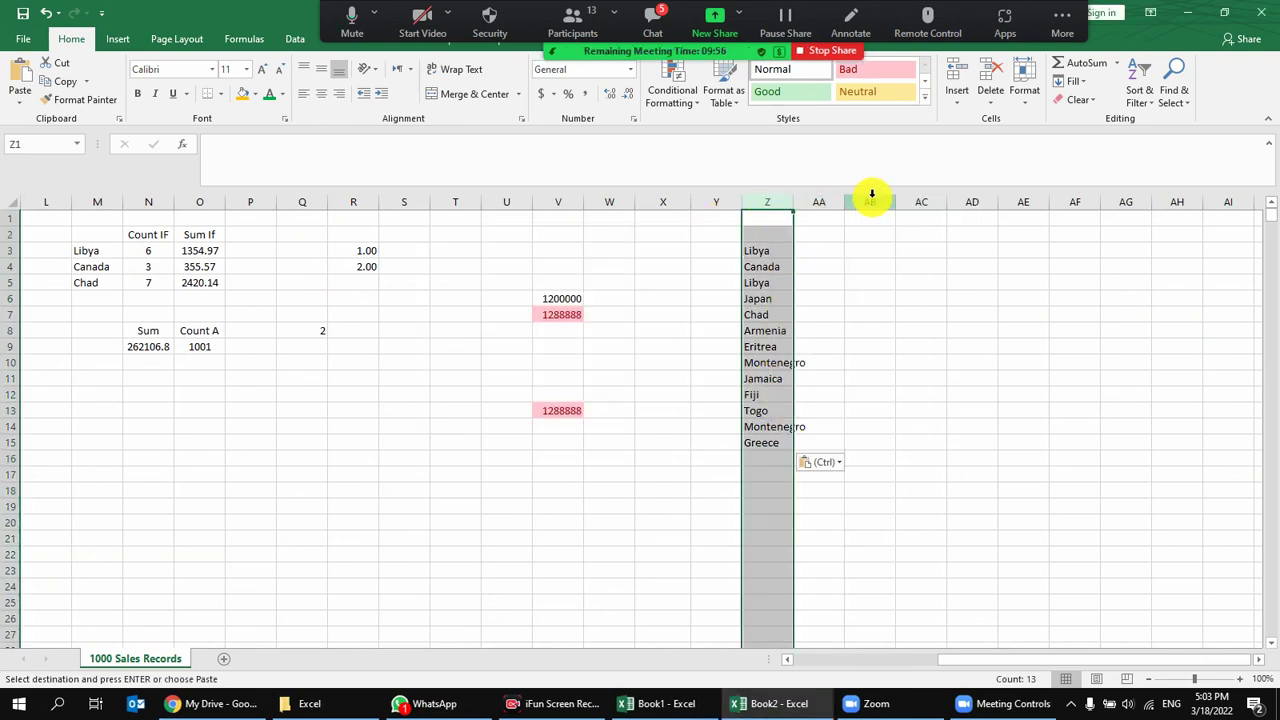
Highlight duplicate values in column Z with light red fill.
click(670, 88)
mouse_move(740, 130)
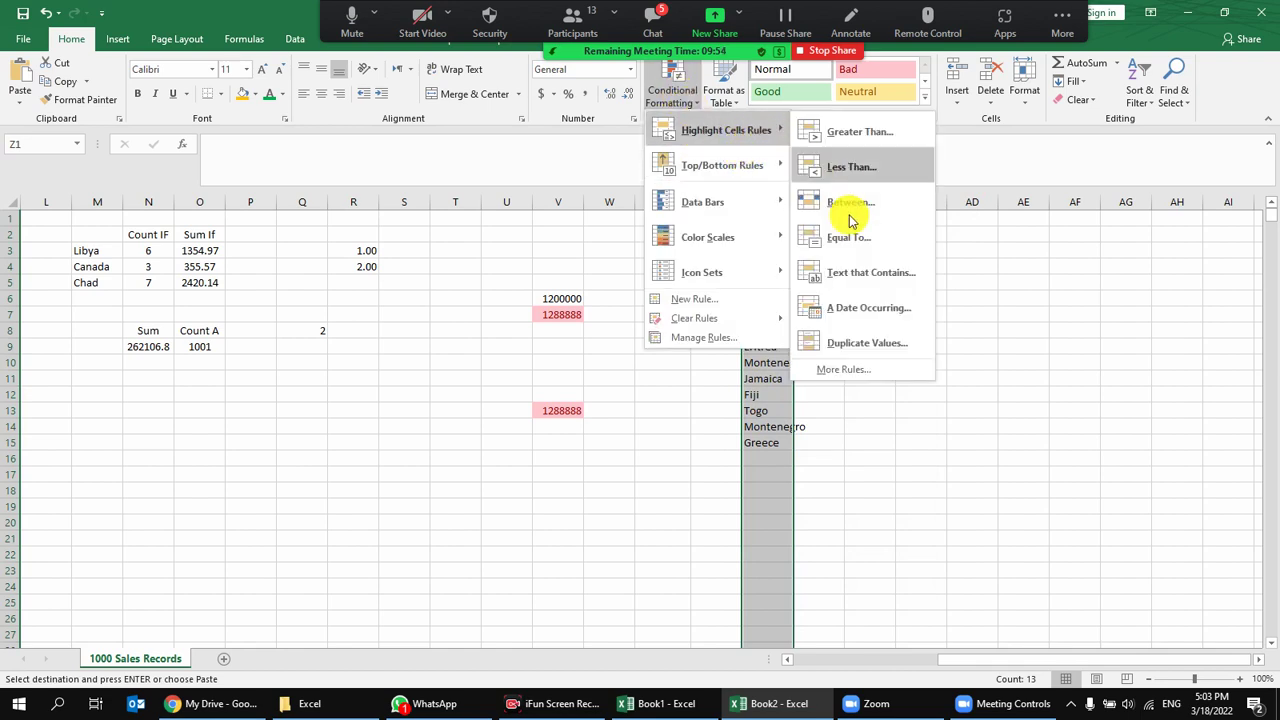
click(860, 340)
click(940, 446)
Check the red-shaded Libya and Montenegro repeats and auto-fit column Z's width.
click(772, 251)
click(774, 283)
click(776, 363)
click(780, 427)
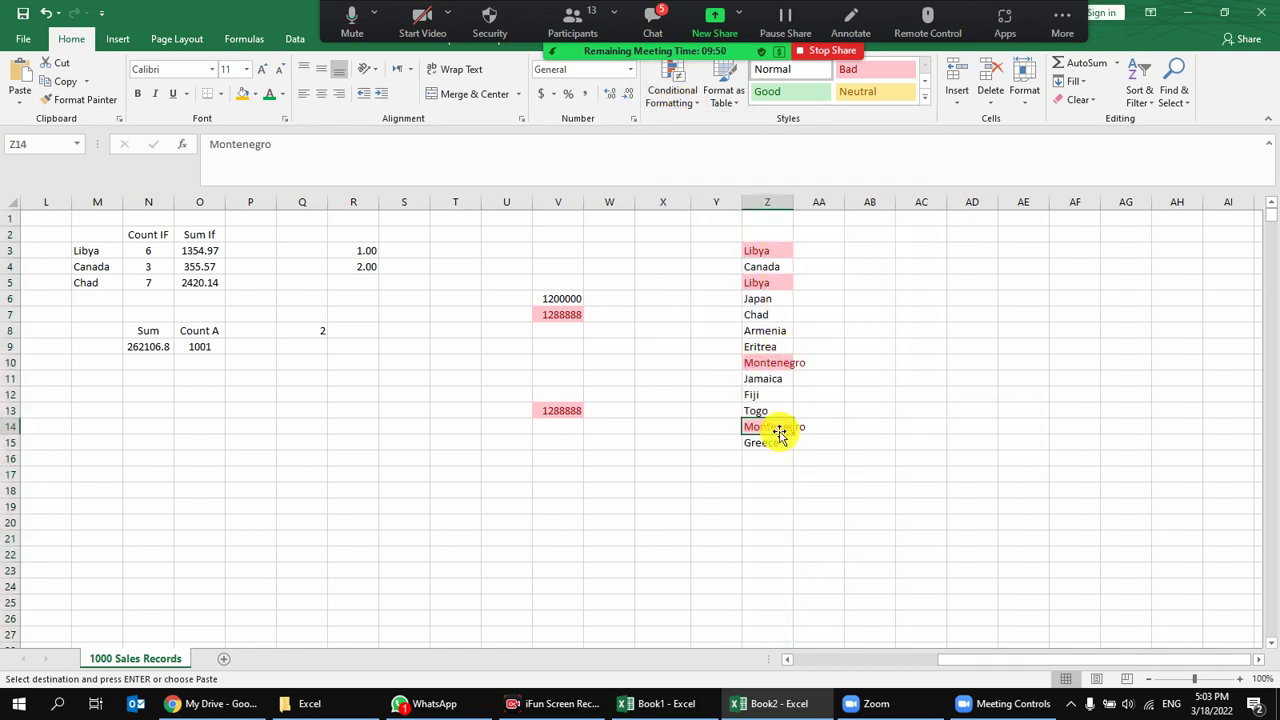
double_click(794, 202)
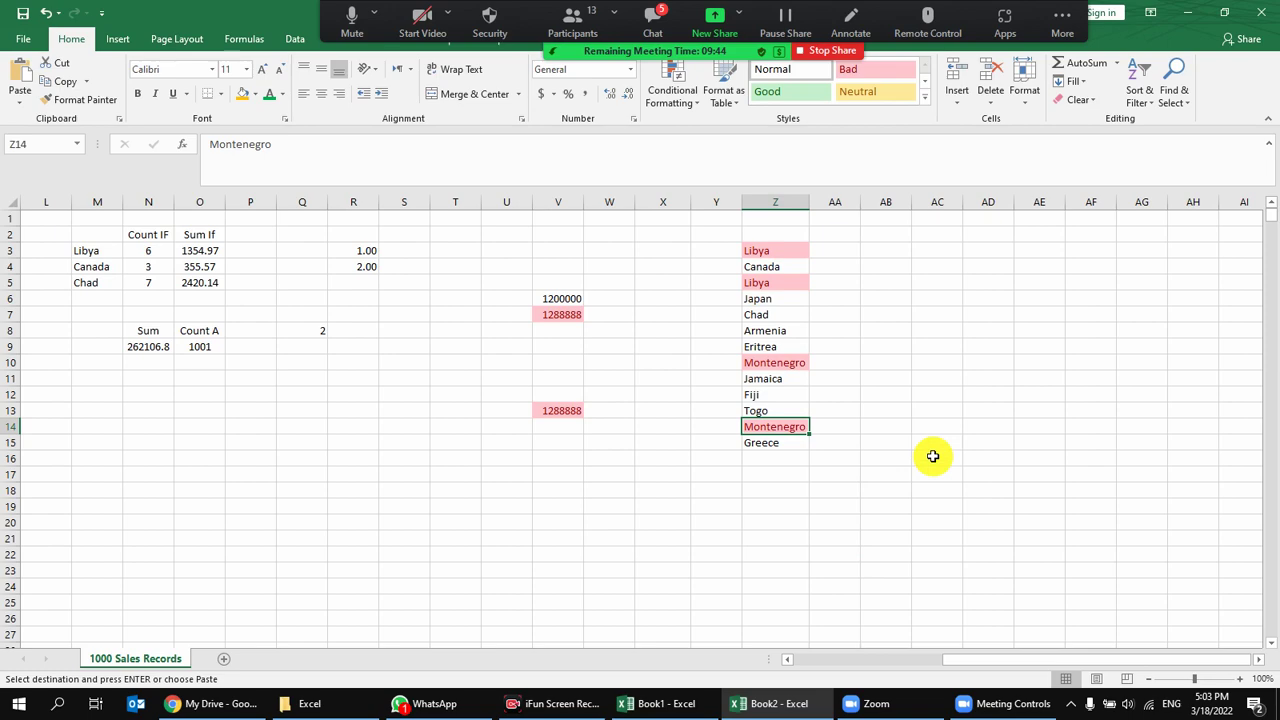
Look over the sheet, then select Libya in Z3, Montenegro in Z10 and all of column Z.
click(404, 394)
drag(10, 394, 10, 426)
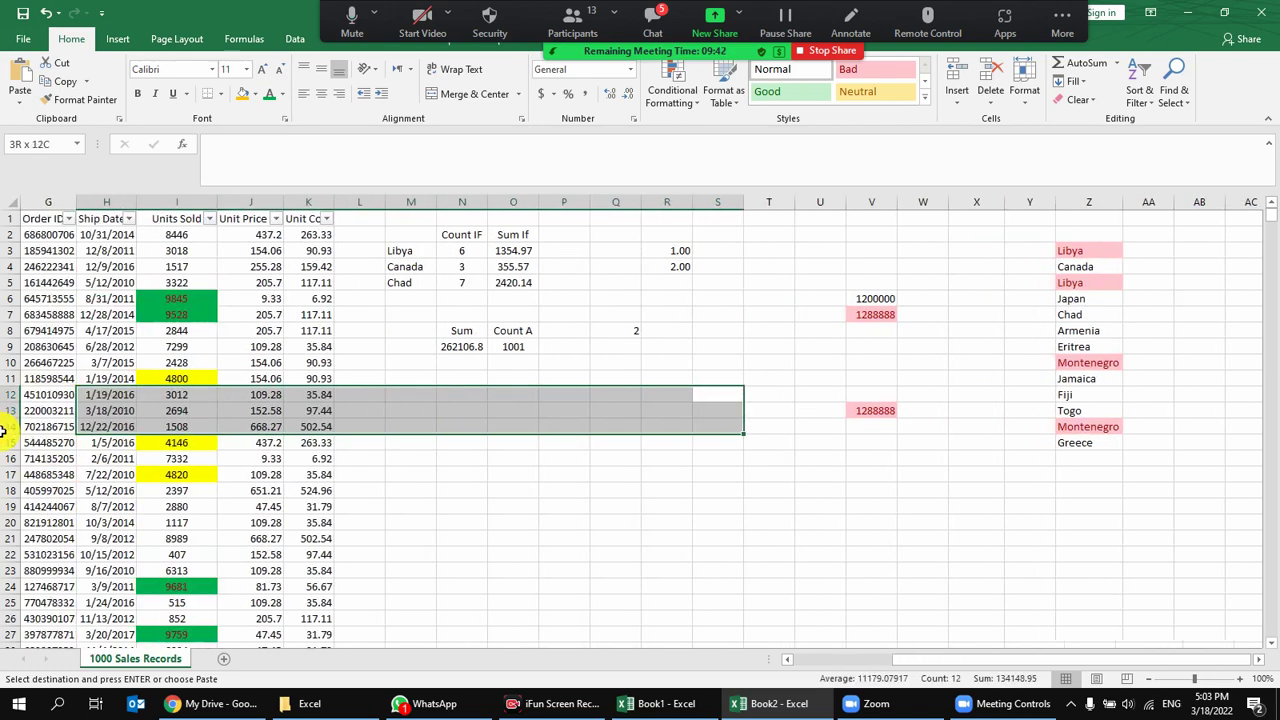
mouse_move(350, 332)
mouse_down()
mouse_move(1276, 413)
mouse_move(1264, 420)
mouse_up()
drag(1209, 378, 1268, 378)
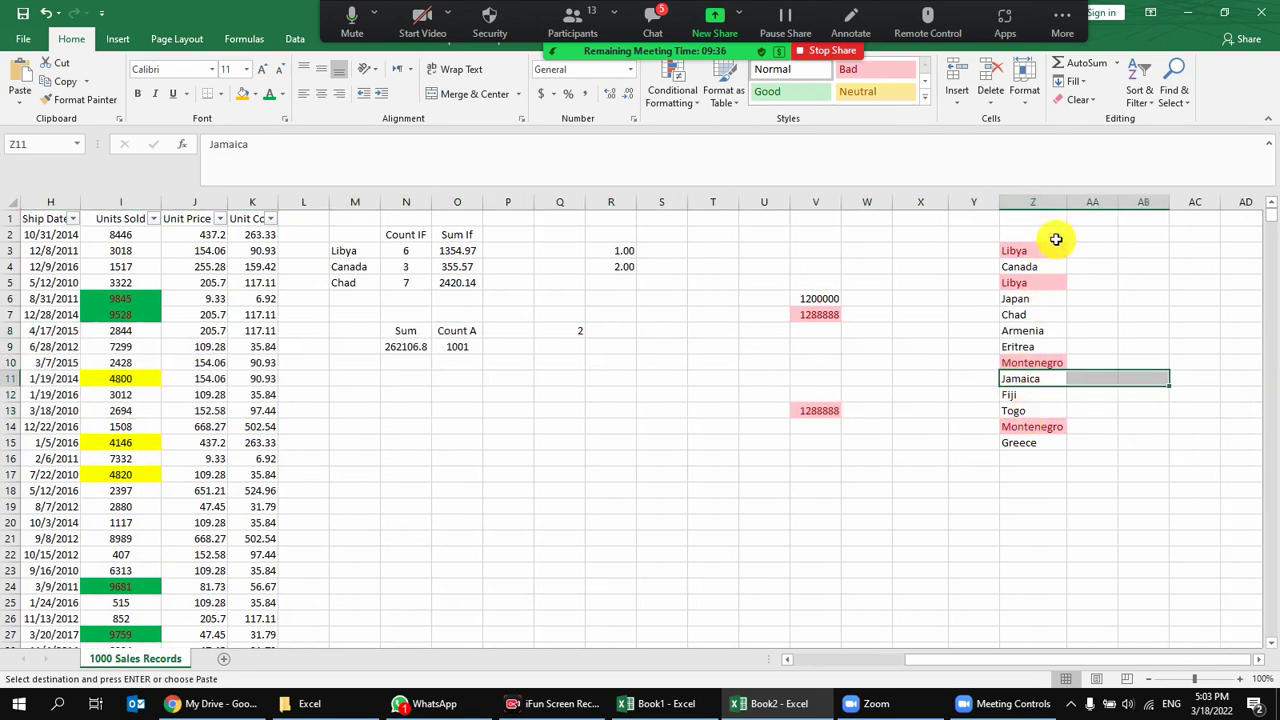
click(1055, 252)
click(1043, 367)
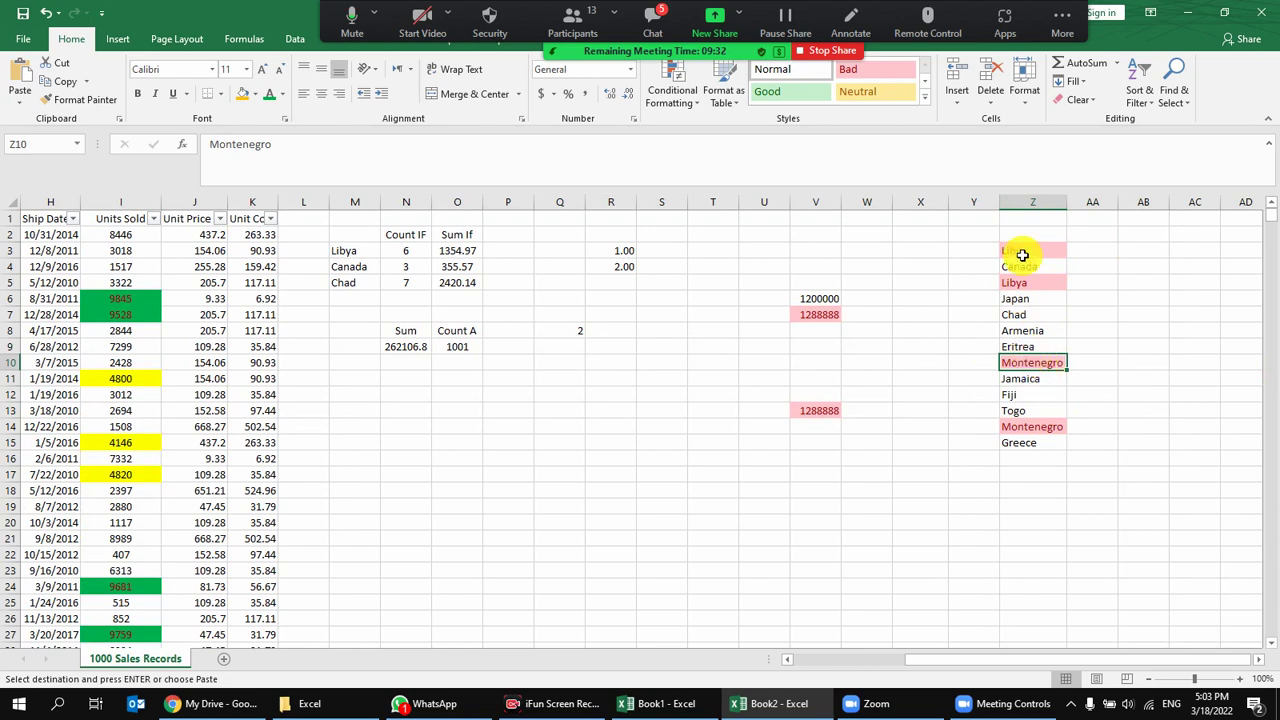
click(1043, 199)
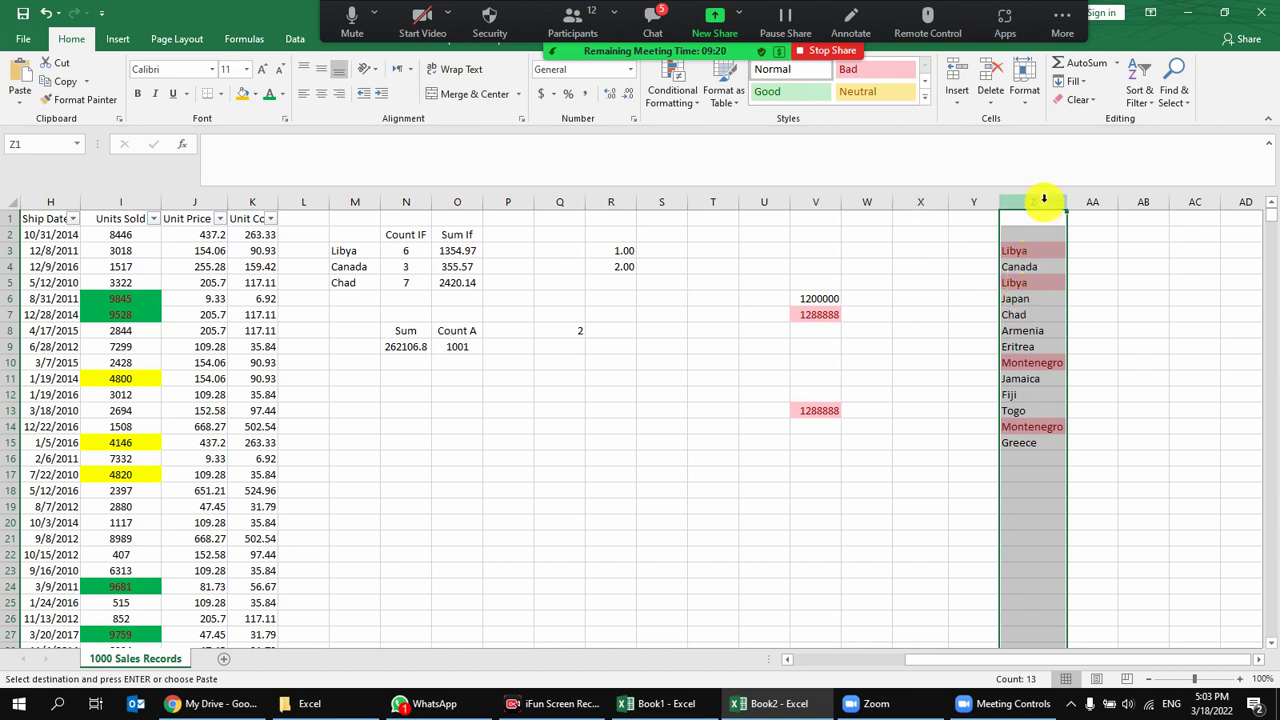
Run Remove Duplicates on column Z and dismiss the summary message.
click(295, 39)
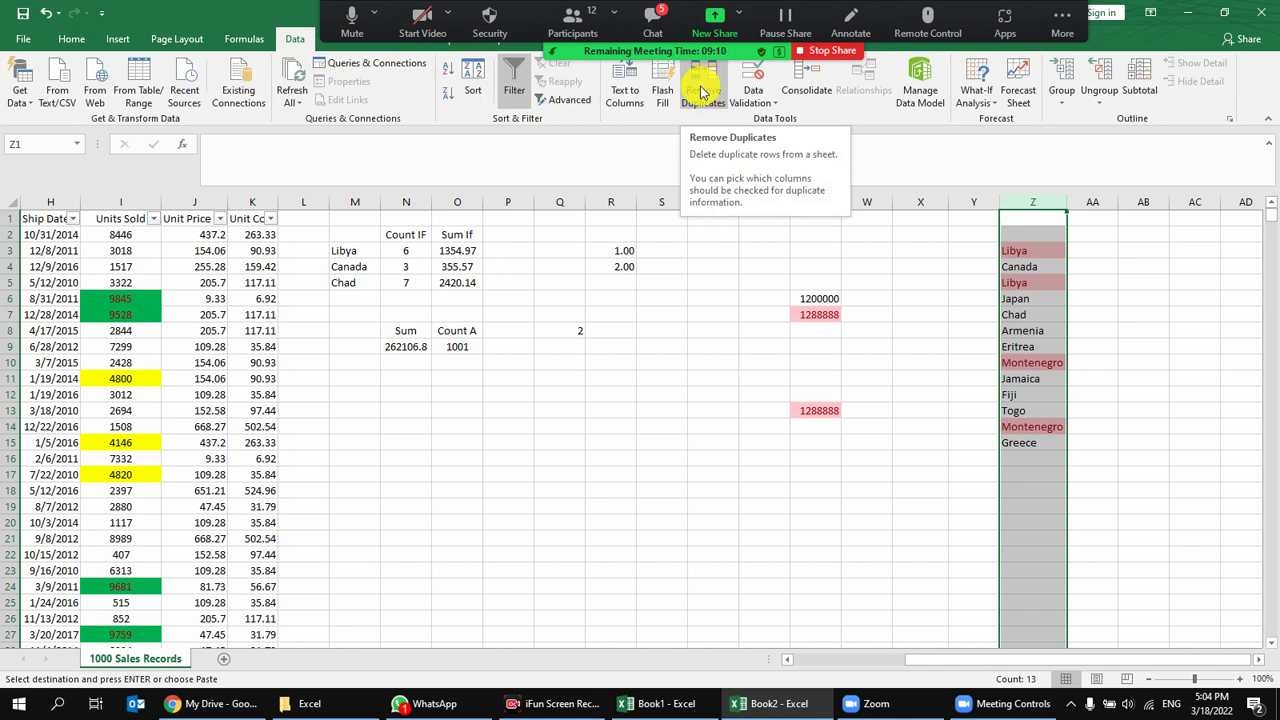
click(703, 93)
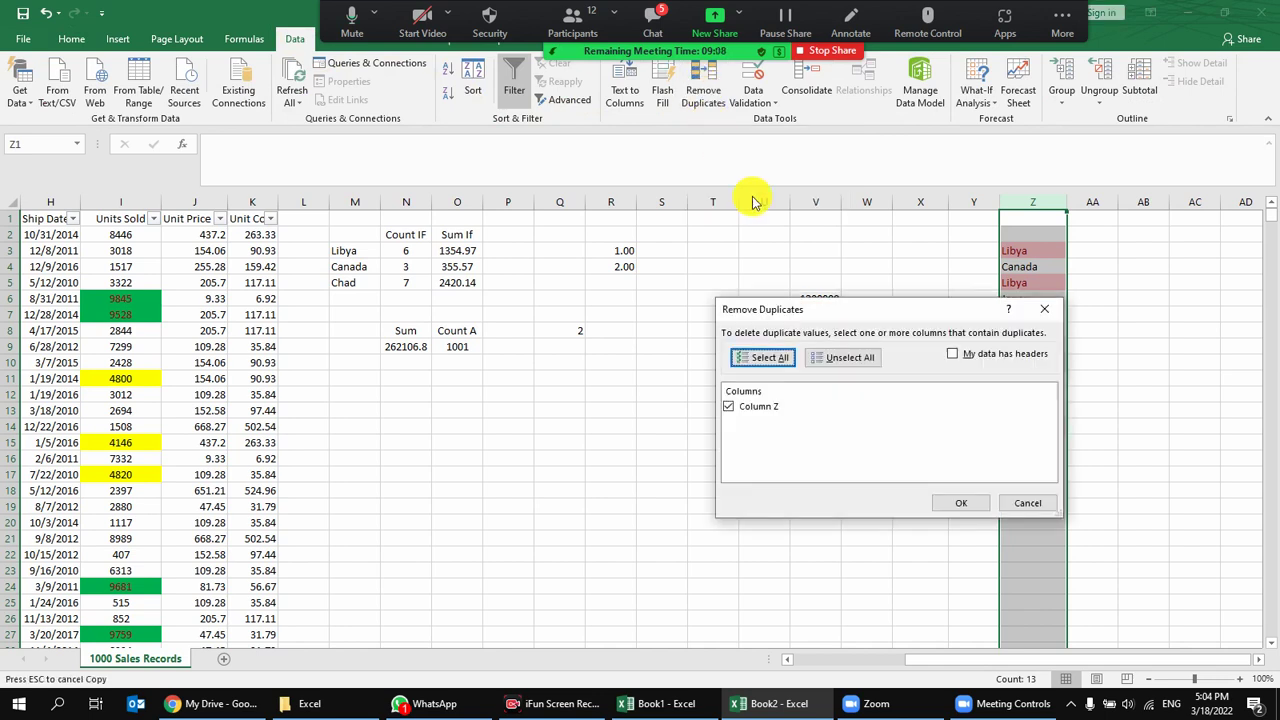
click(951, 508)
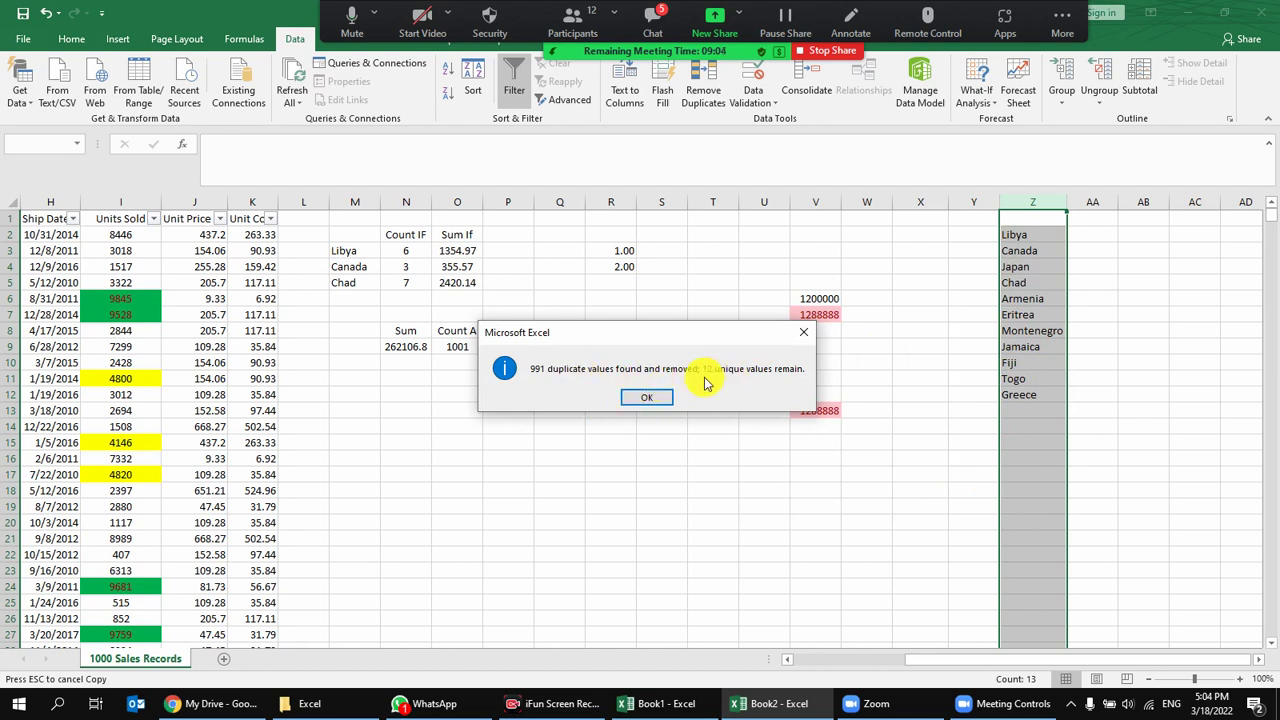
click(665, 403)
Review the 11 remaining countries, Libya through Greece, then return to Home.
drag(1029, 237, 1029, 400)
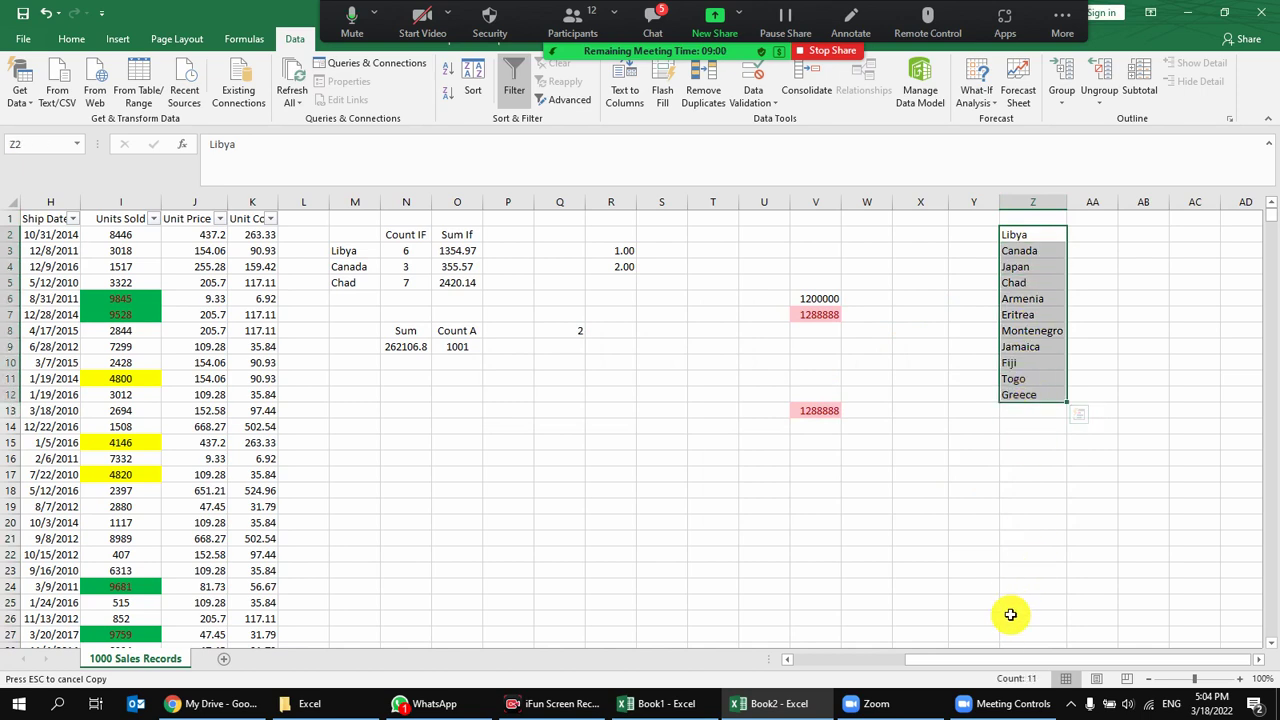
drag(1029, 237, 1043, 391)
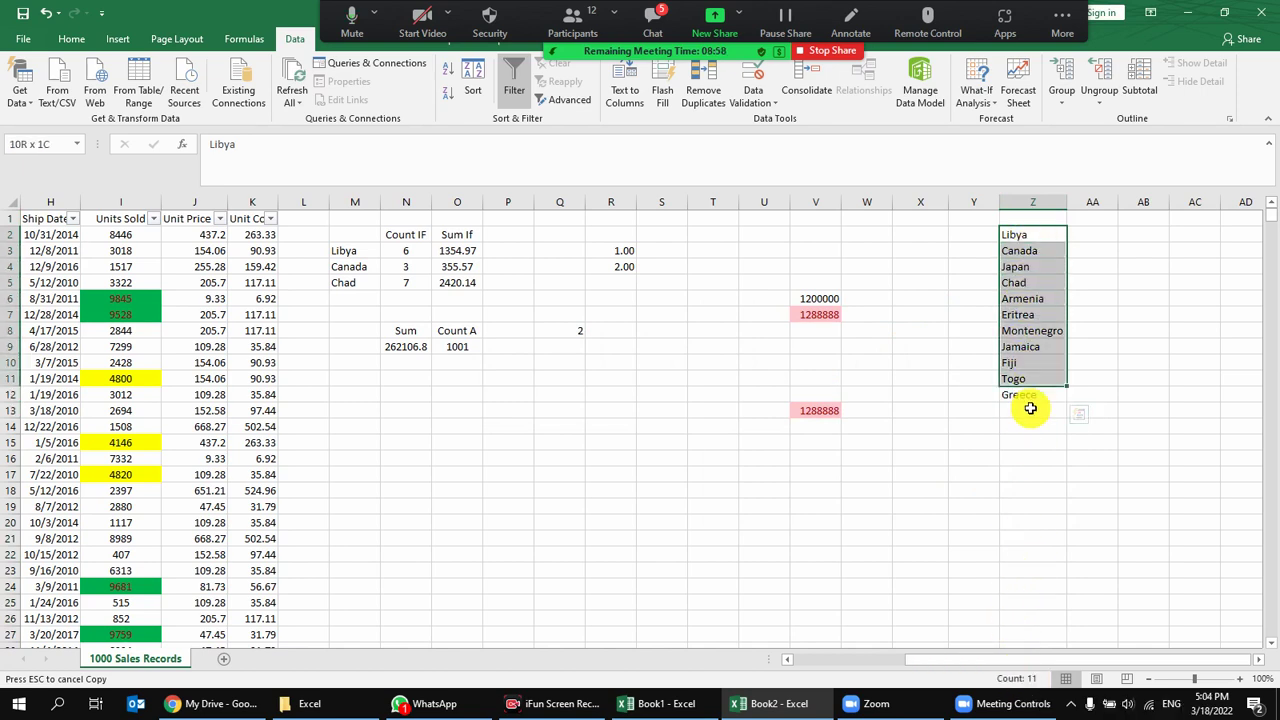
click(1046, 330)
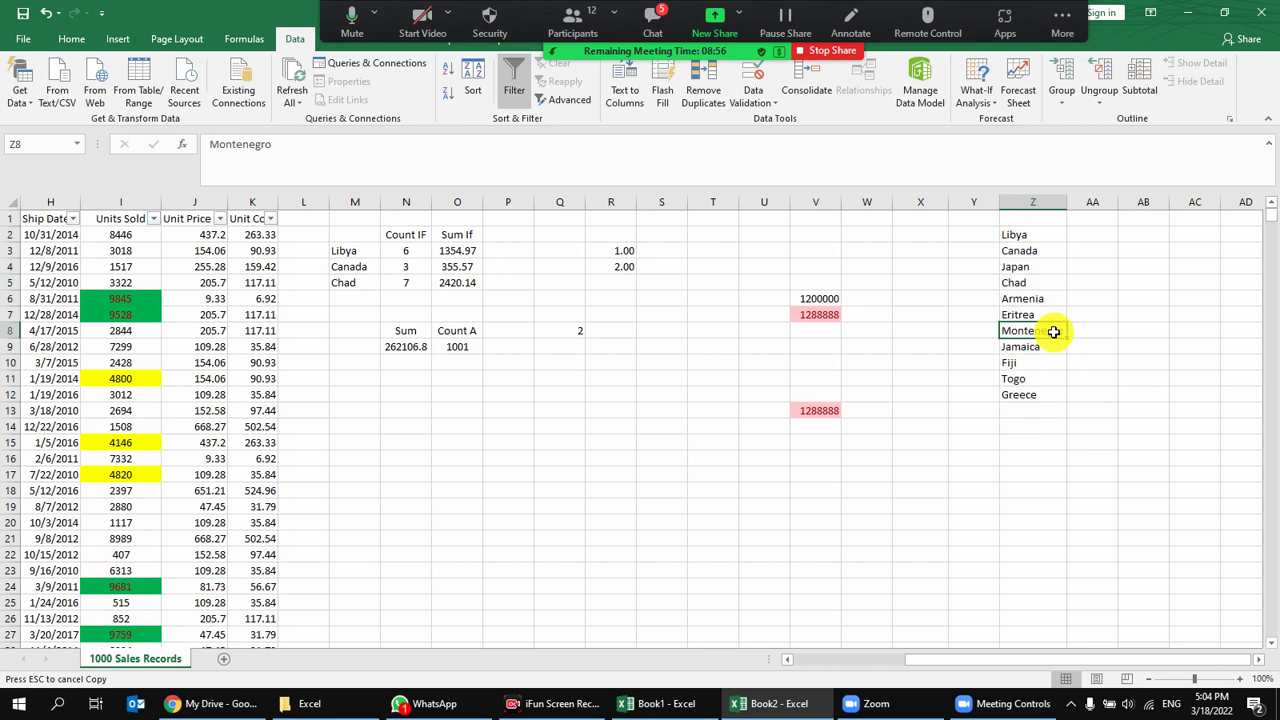
click(1048, 362)
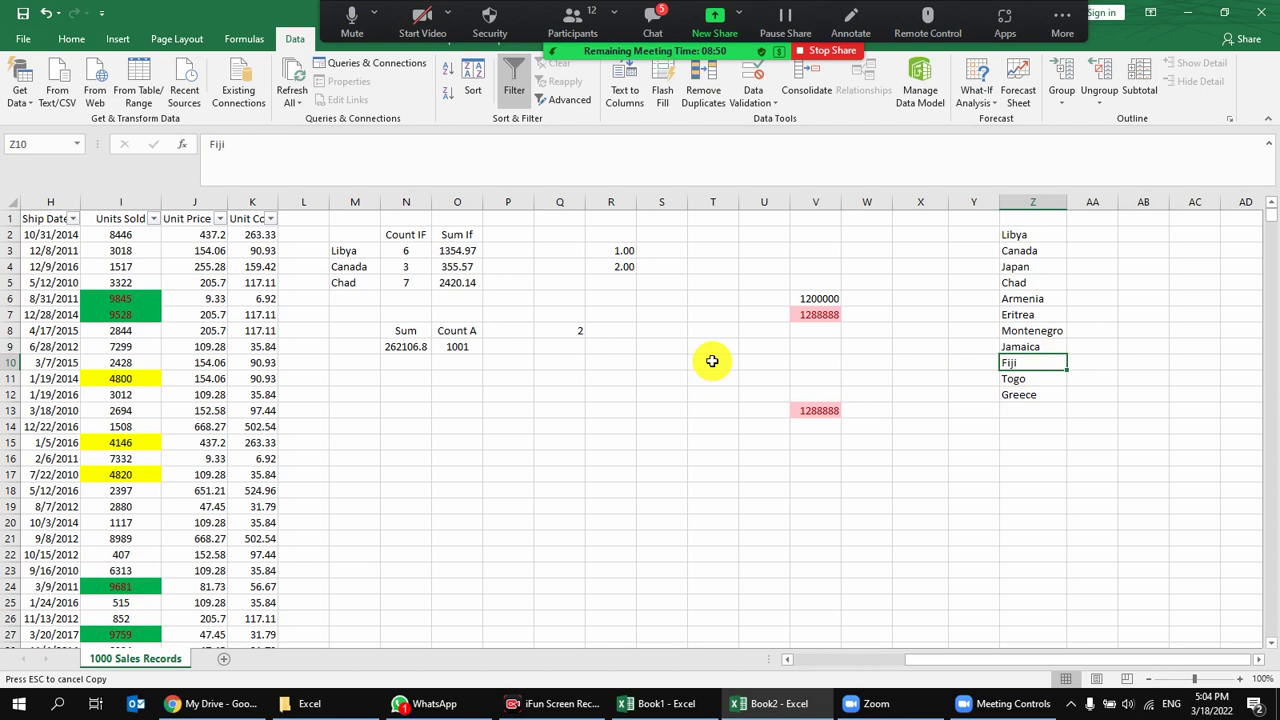
click(80, 38)
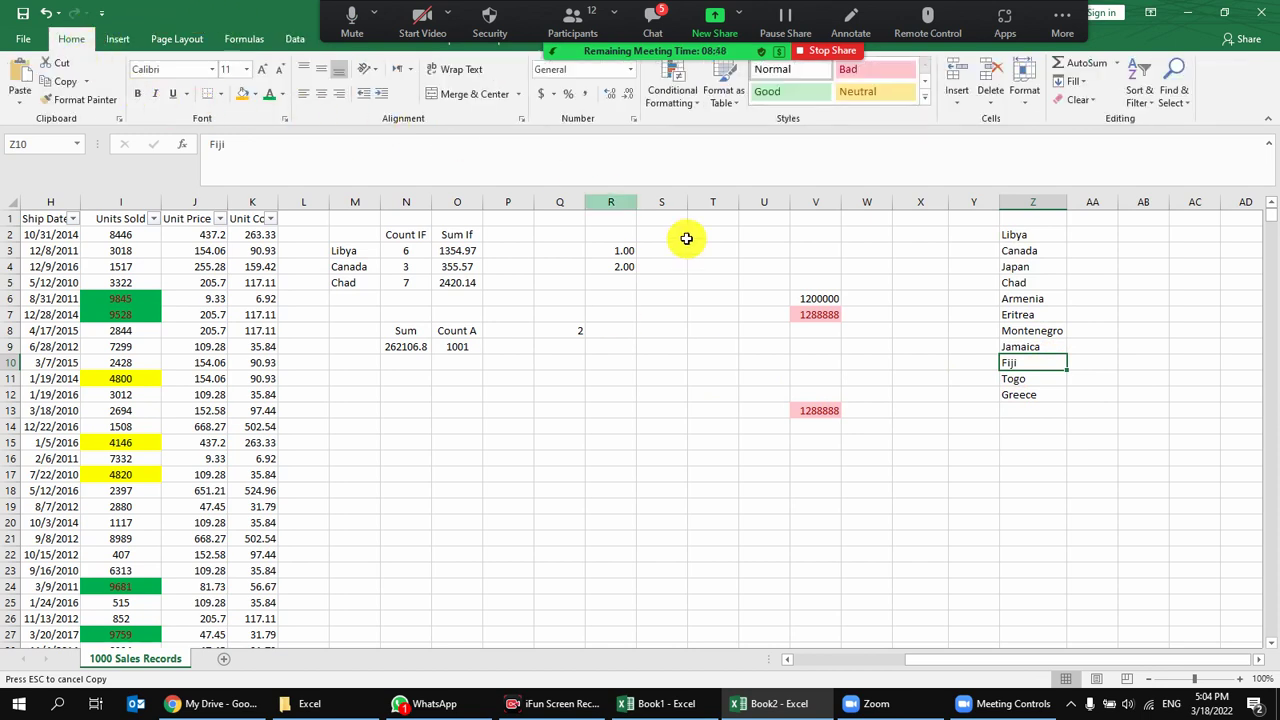
Undo the duplicate removal, bringing Libya and Montenegro back in Z14 and Z15.
click(72, 12)
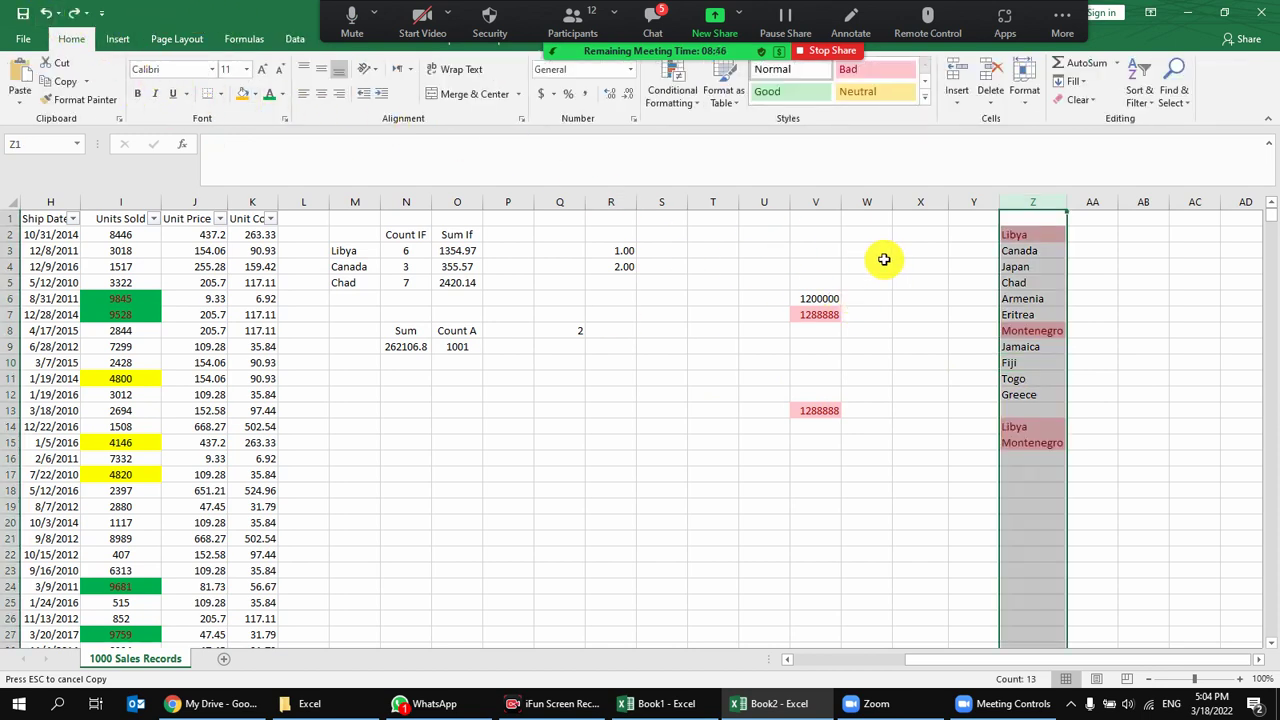
drag(1034, 234, 1034, 442)
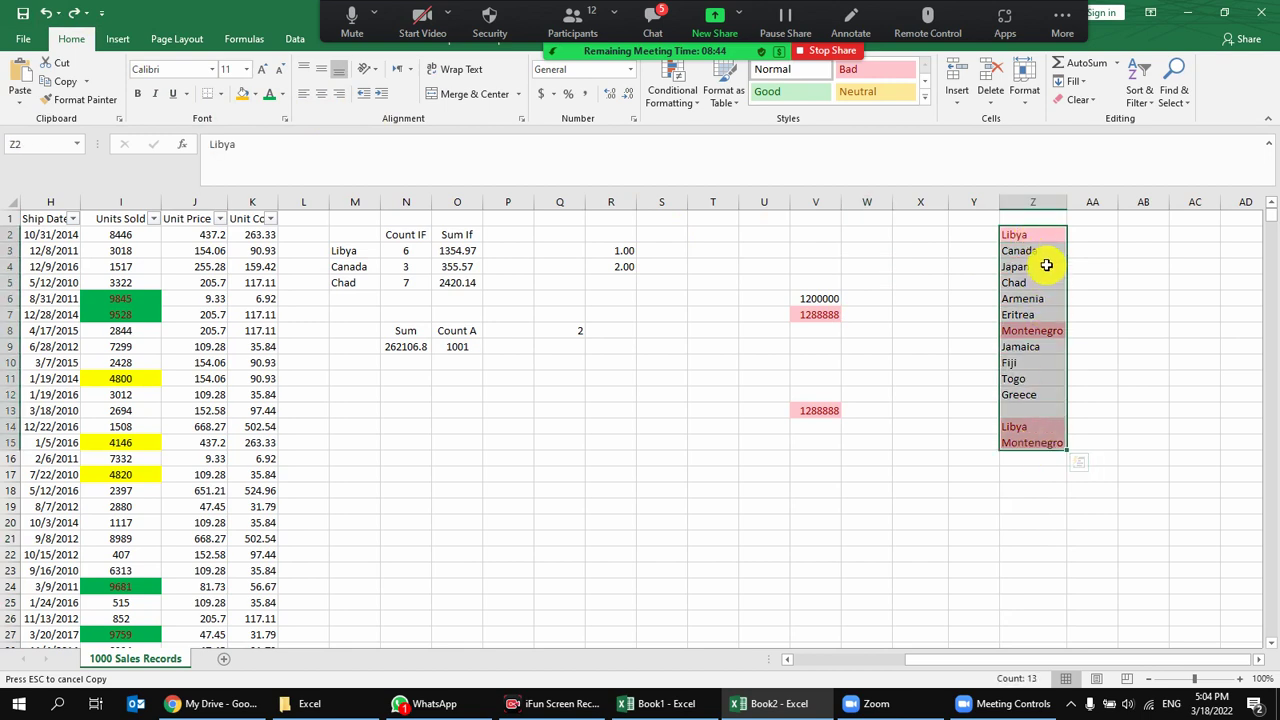
click(1047, 236)
click(1046, 330)
click(1051, 425)
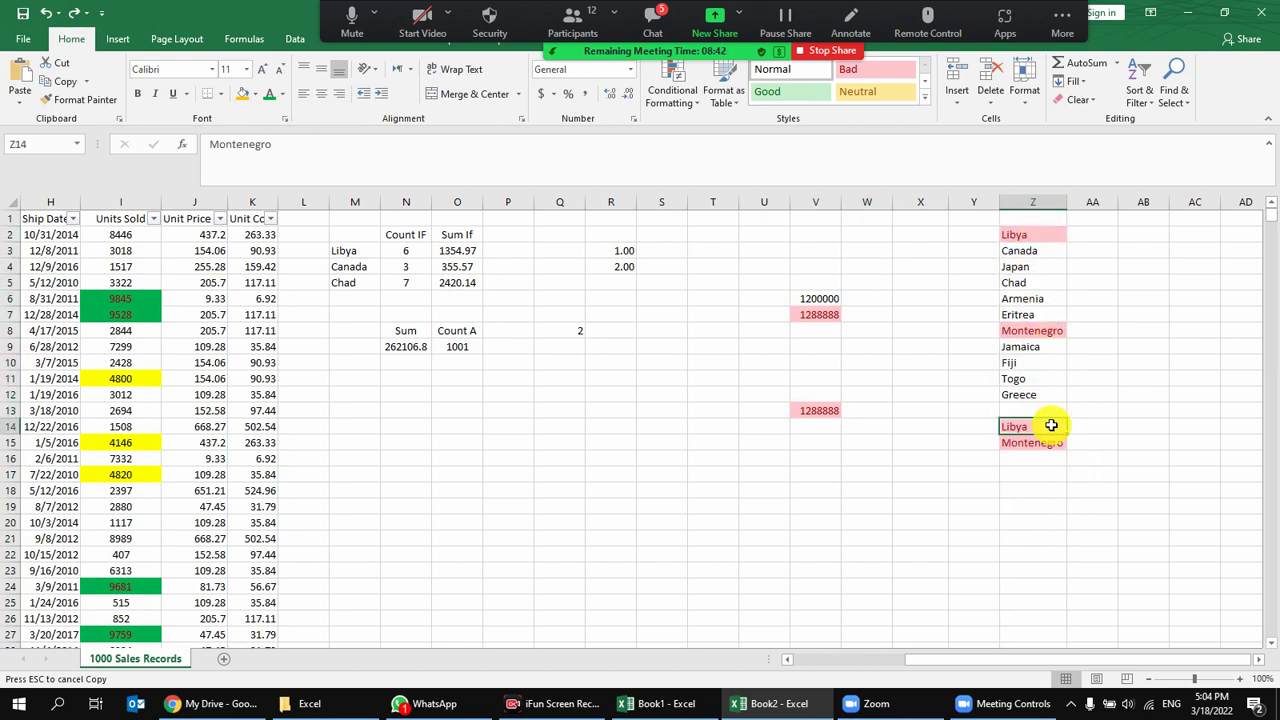
Compare the restored repeats with Libya in Z2 and Montenegro in Z8, then select column Z.
click(1046, 236)
click(1046, 331)
click(1050, 413)
click(1046, 443)
click(1046, 427)
click(1046, 332)
click(1028, 235)
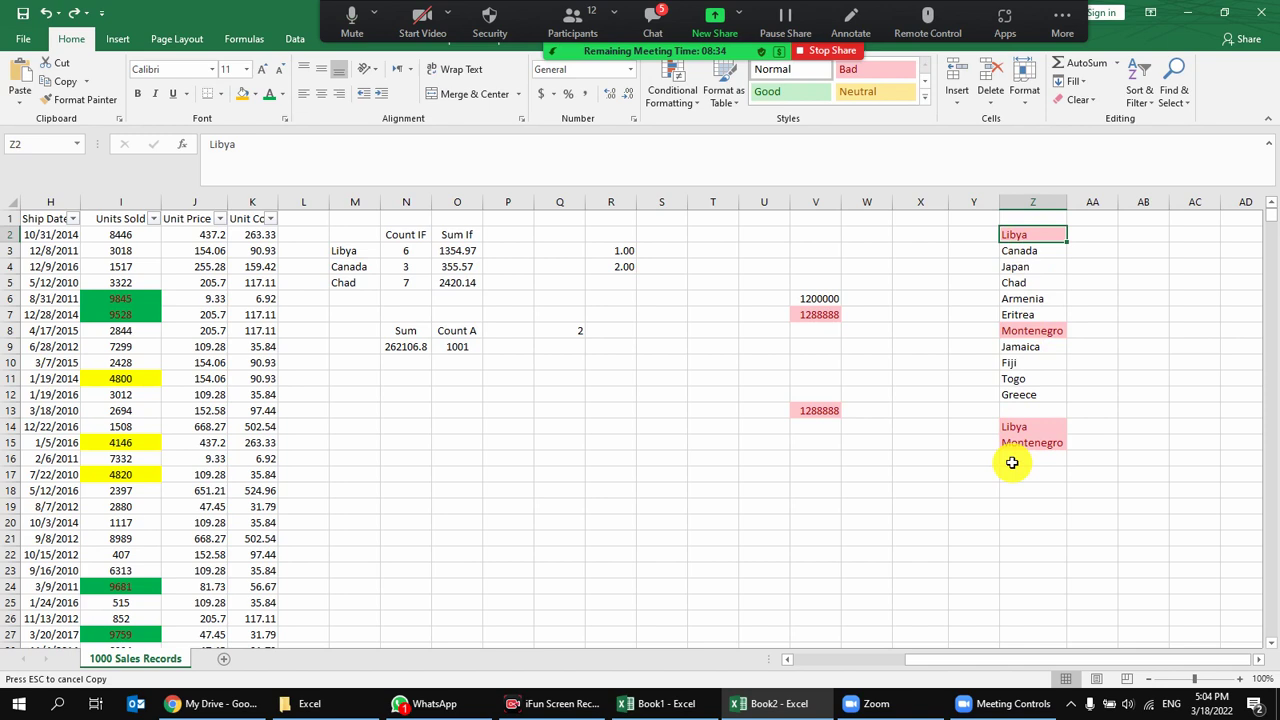
click(1032, 201)
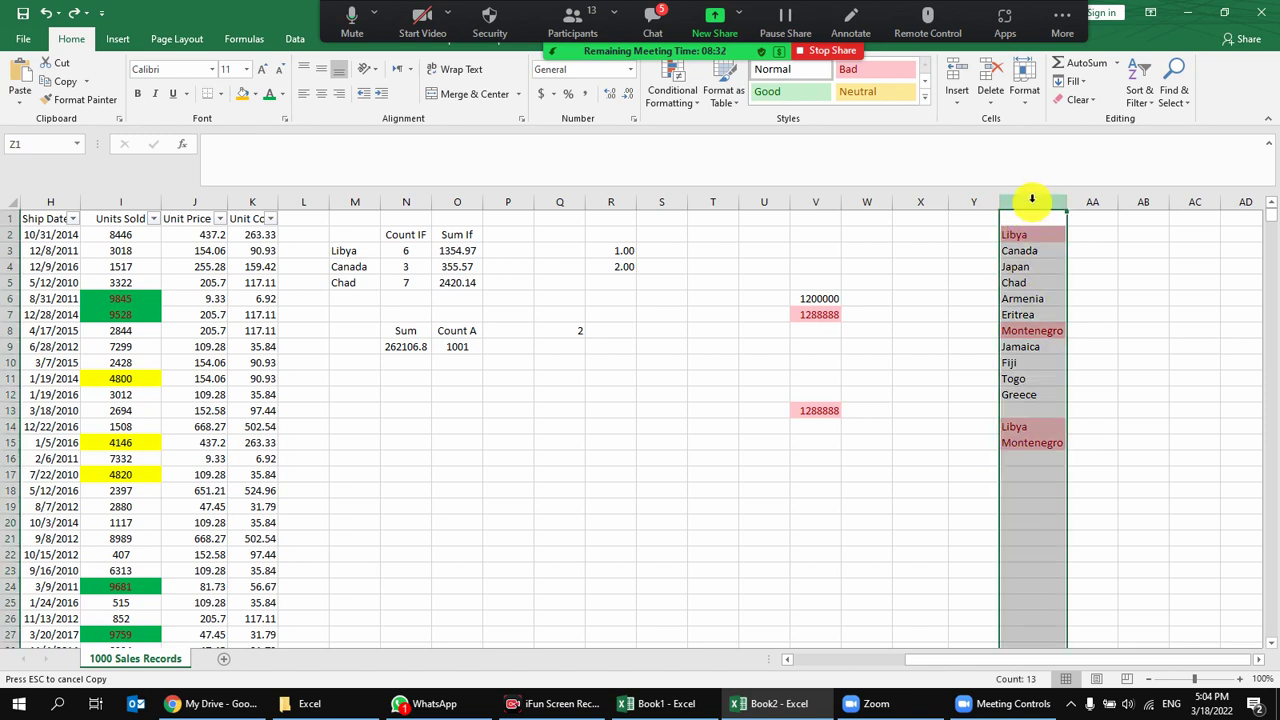
Remove duplicates from column Z again, leaving 11 unique countries in Z2:Z12.
click(296, 42)
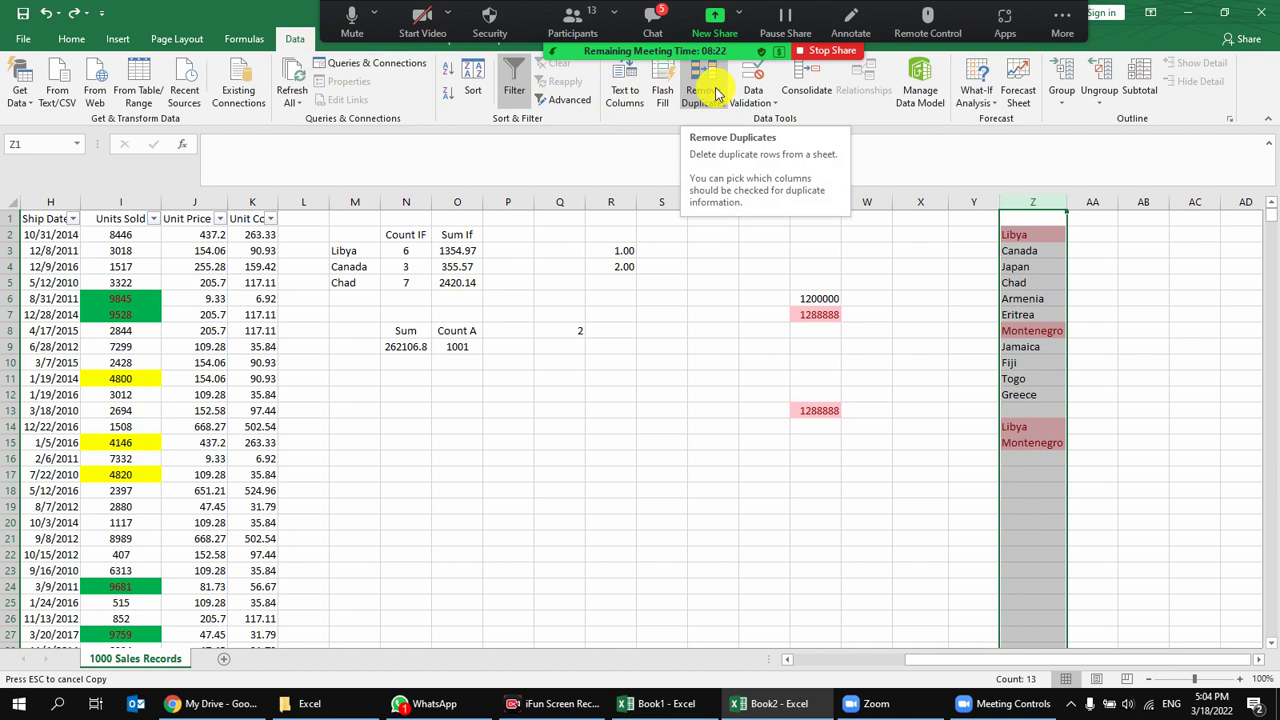
click(715, 93)
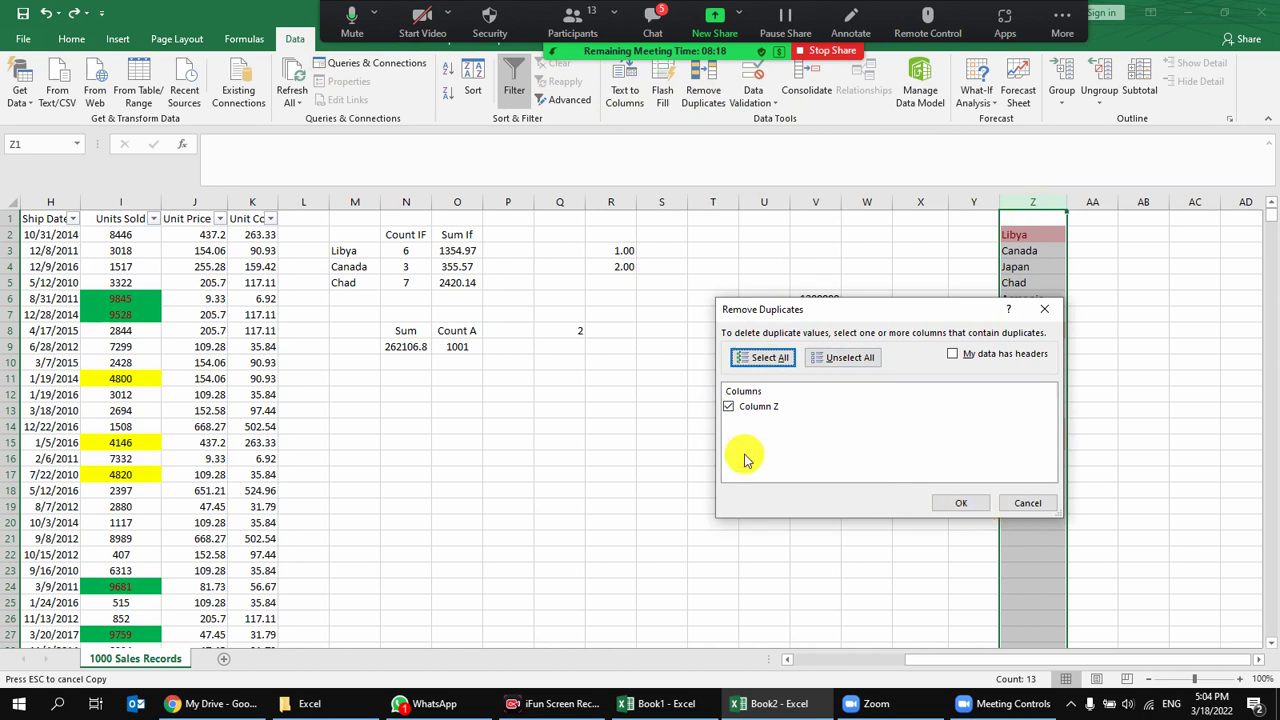
click(962, 505)
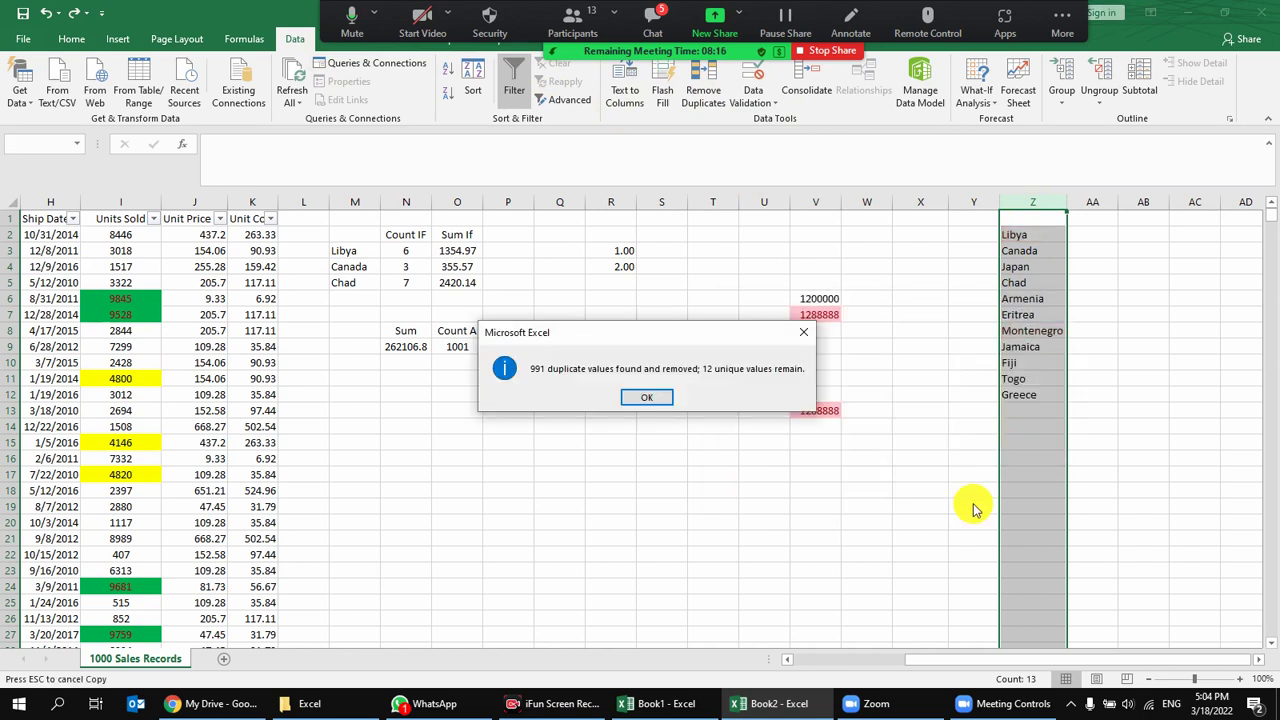
click(651, 397)
drag(1013, 236, 1020, 448)
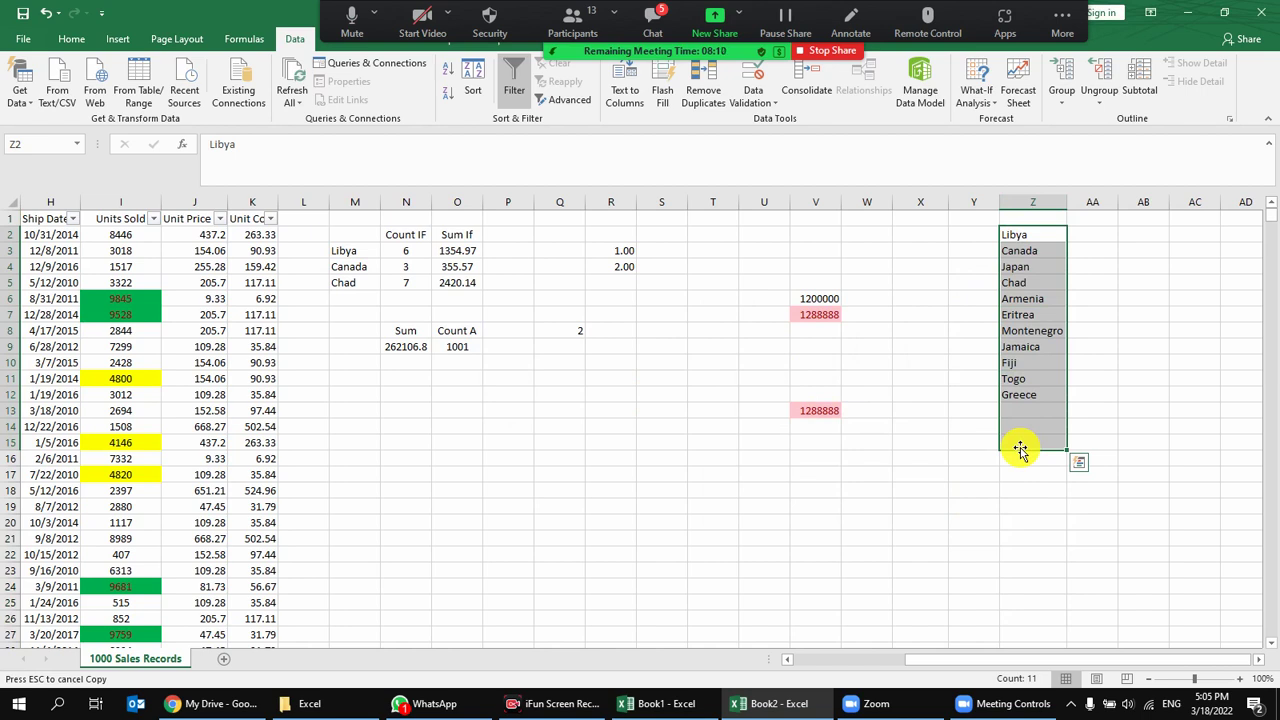
click(71, 38)
click(71, 38)
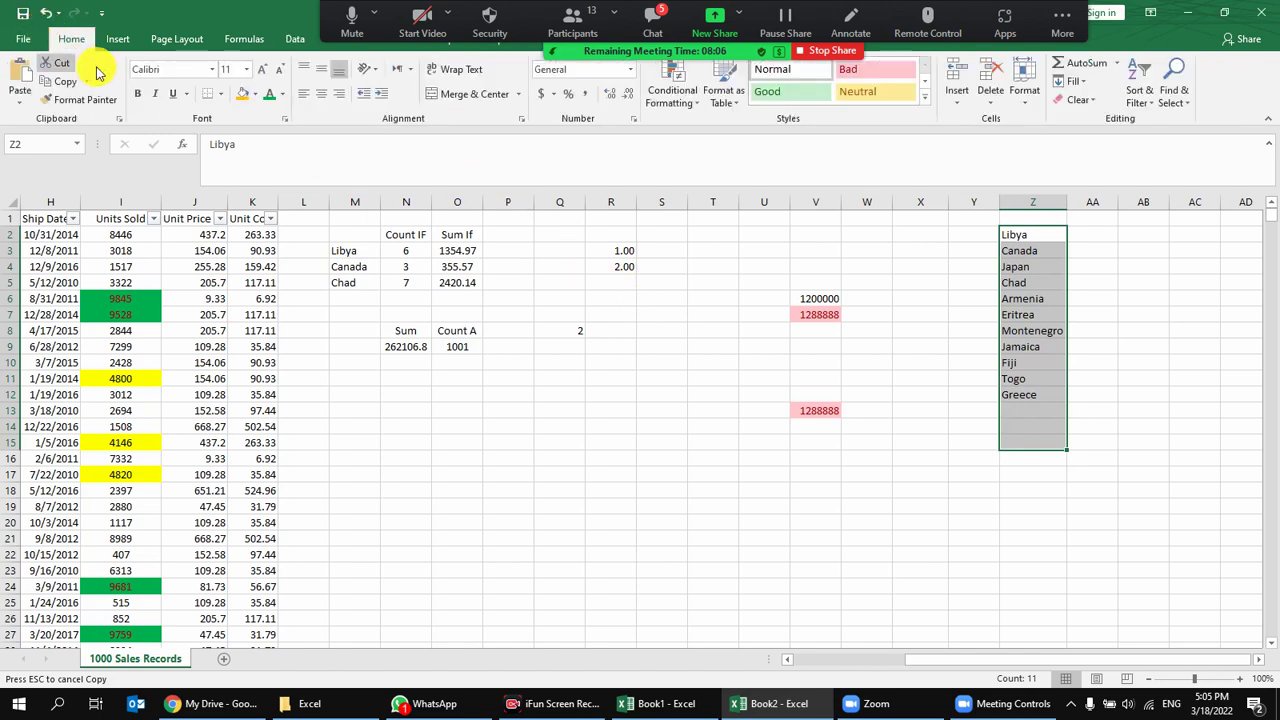
Cancel the pending copy and select the Unit Price column J.
drag(6, 344, 4, 356)
click(640, 458)
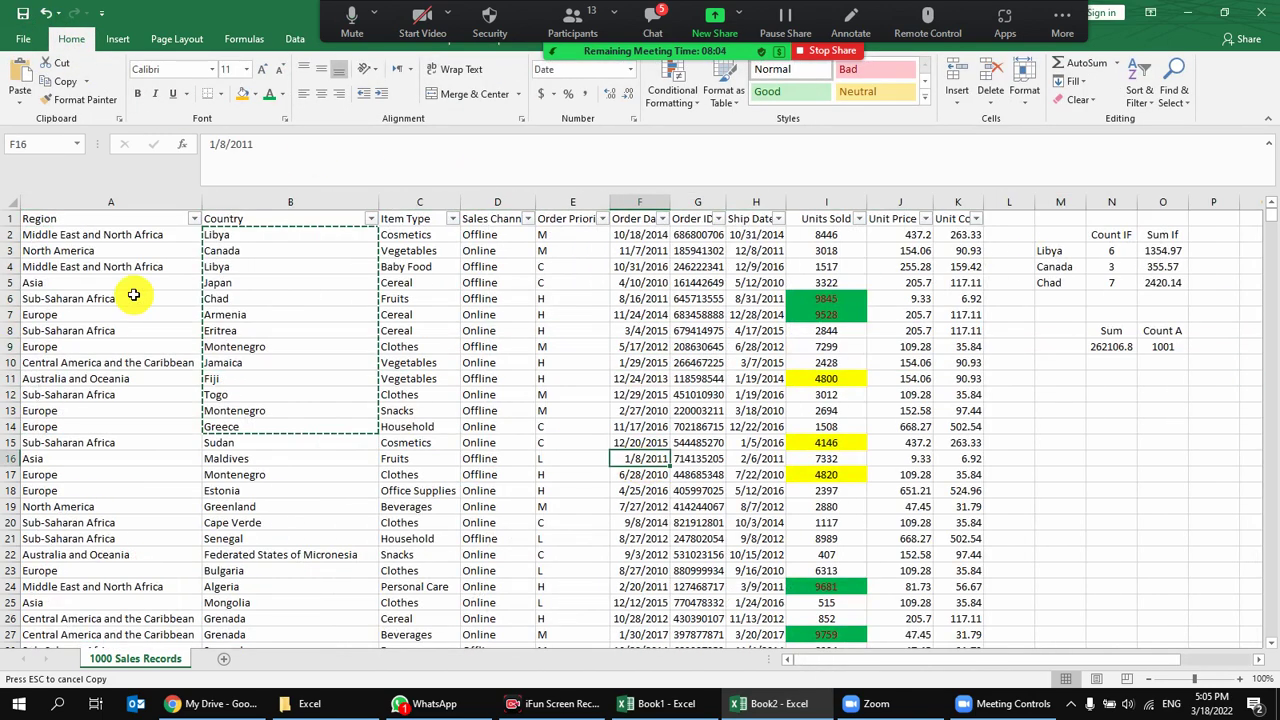
key(Escape)
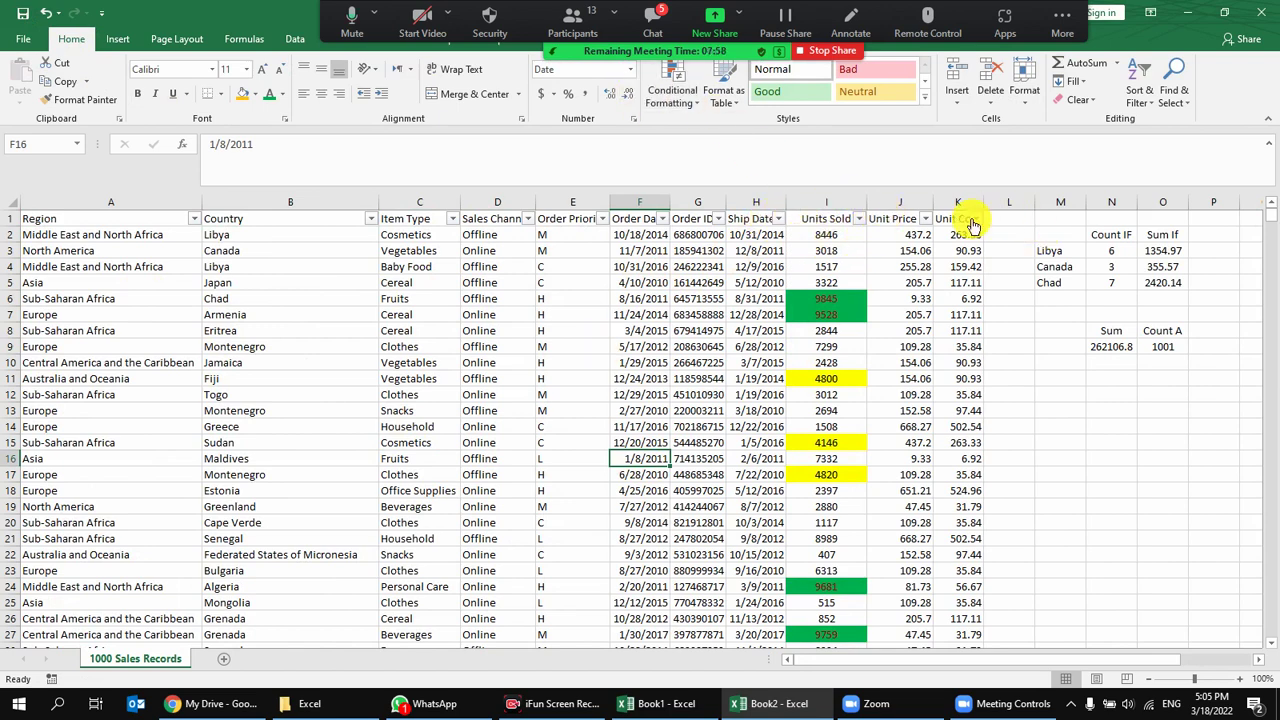
click(904, 203)
Apply a Top 10 Items rule with light red fill to Unit Price.
click(672, 88)
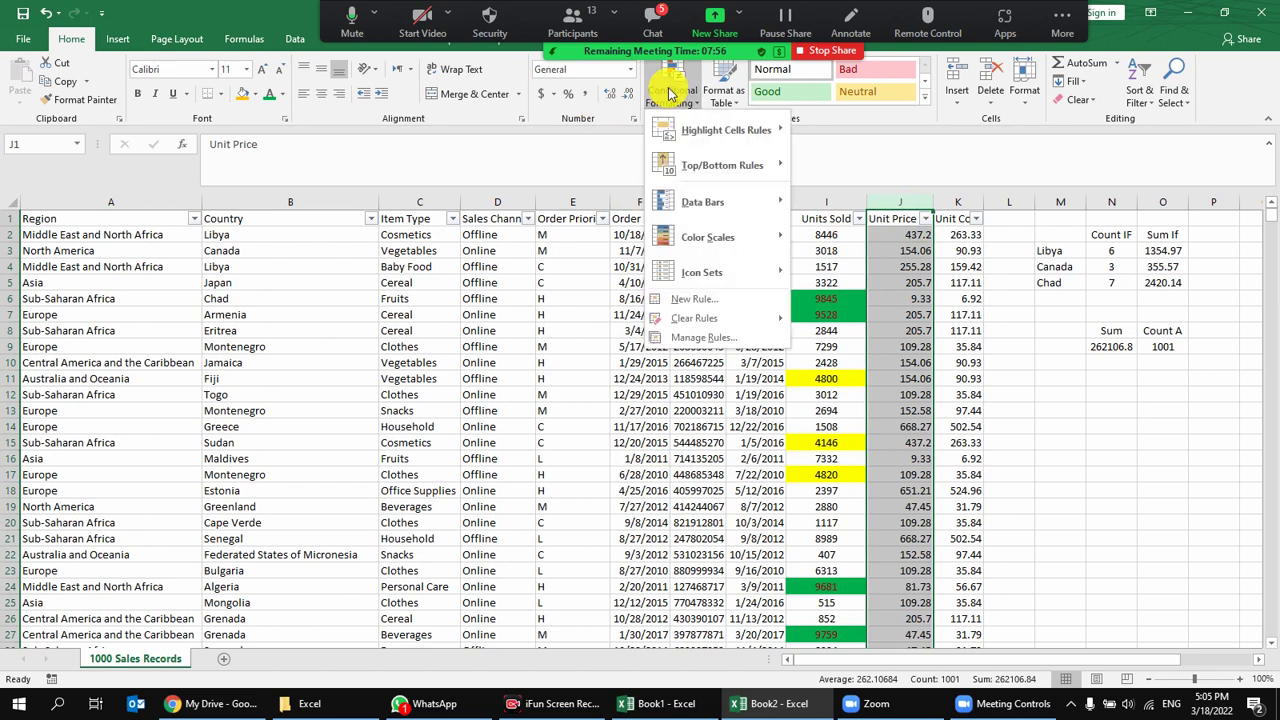
mouse_move(760, 132)
mouse_move(757, 166)
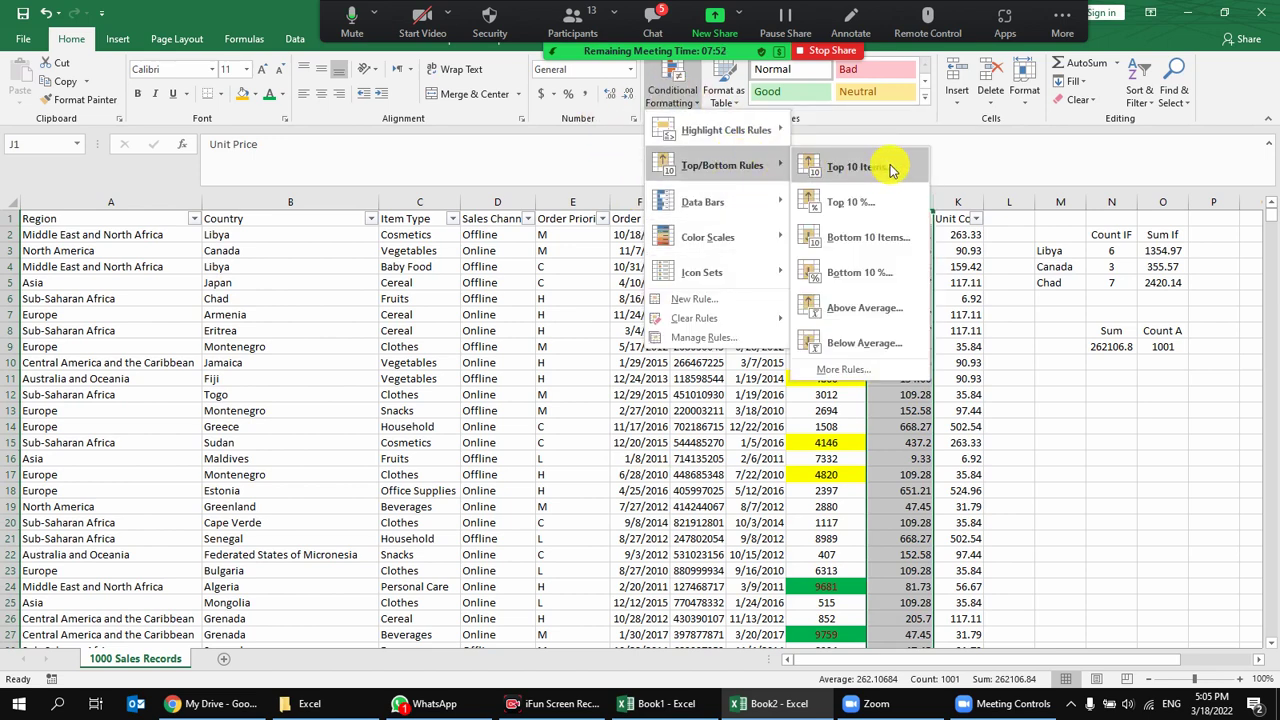
click(890, 168)
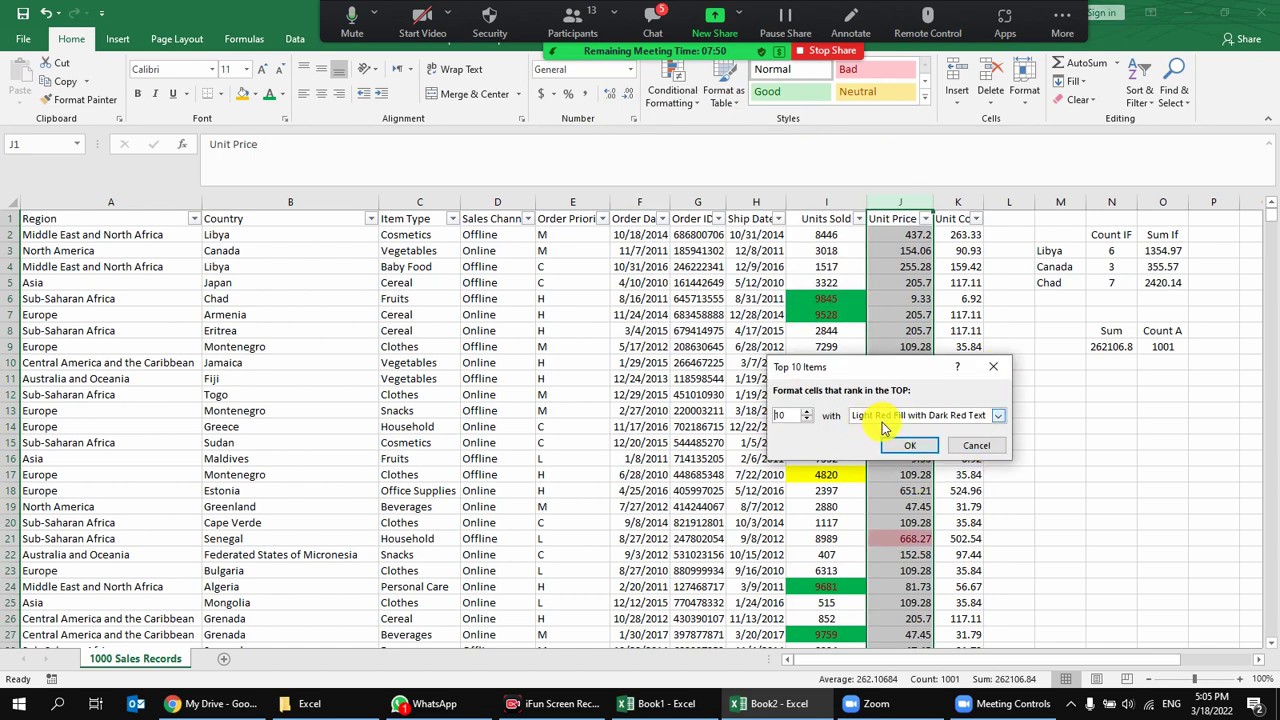
click(904, 446)
click(920, 426)
click(918, 536)
click(900, 202)
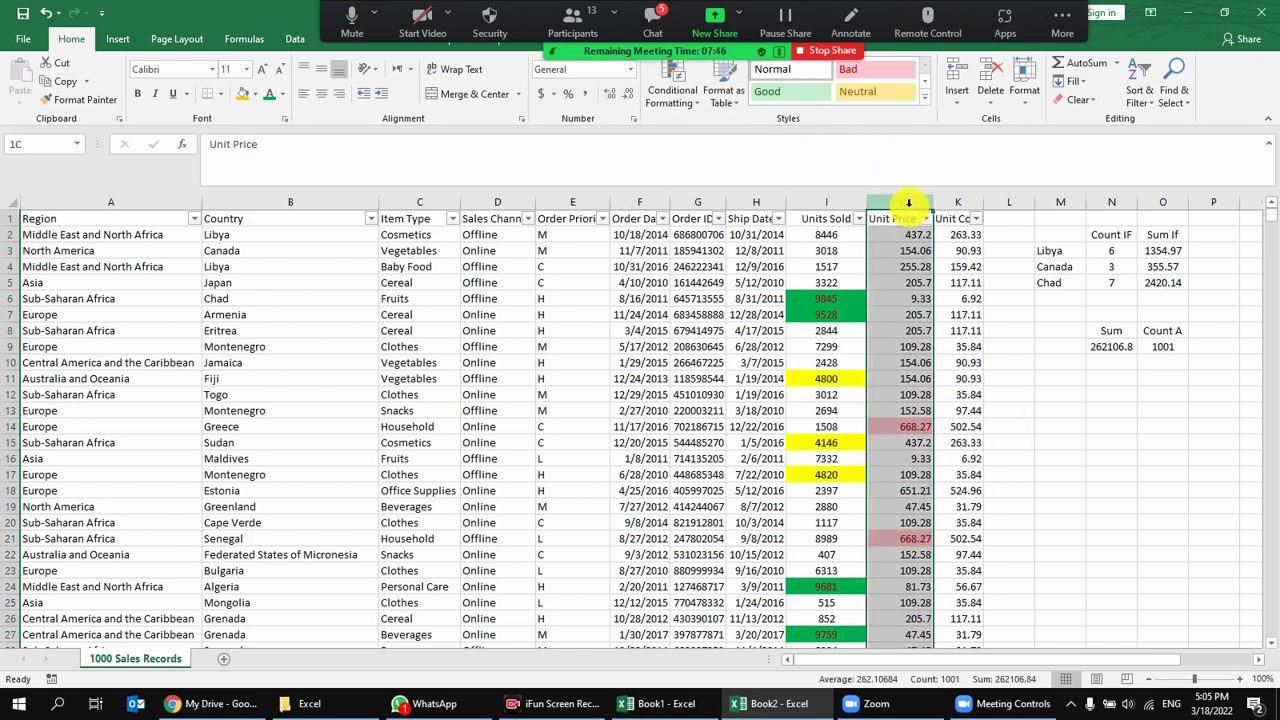
Add a Bottom 10 Items rule with a custom yellow fill to Unit Price.
click(672, 88)
mouse_move(740, 165)
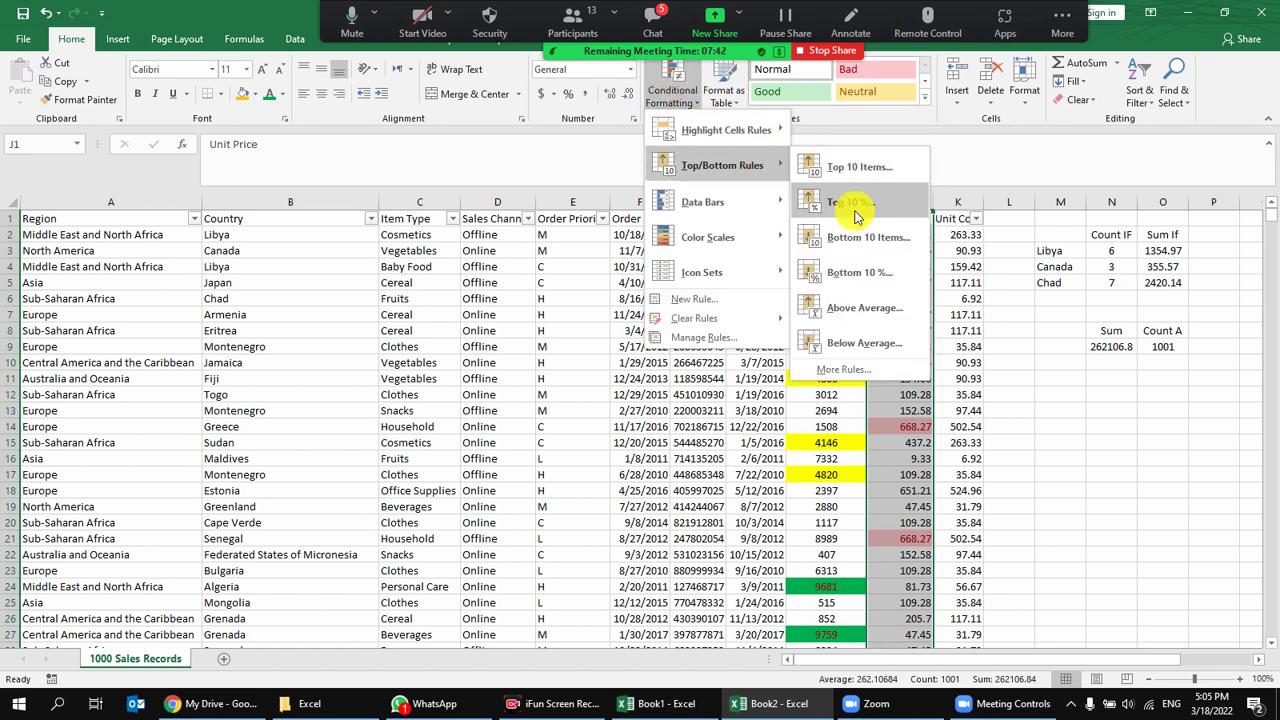
click(873, 241)
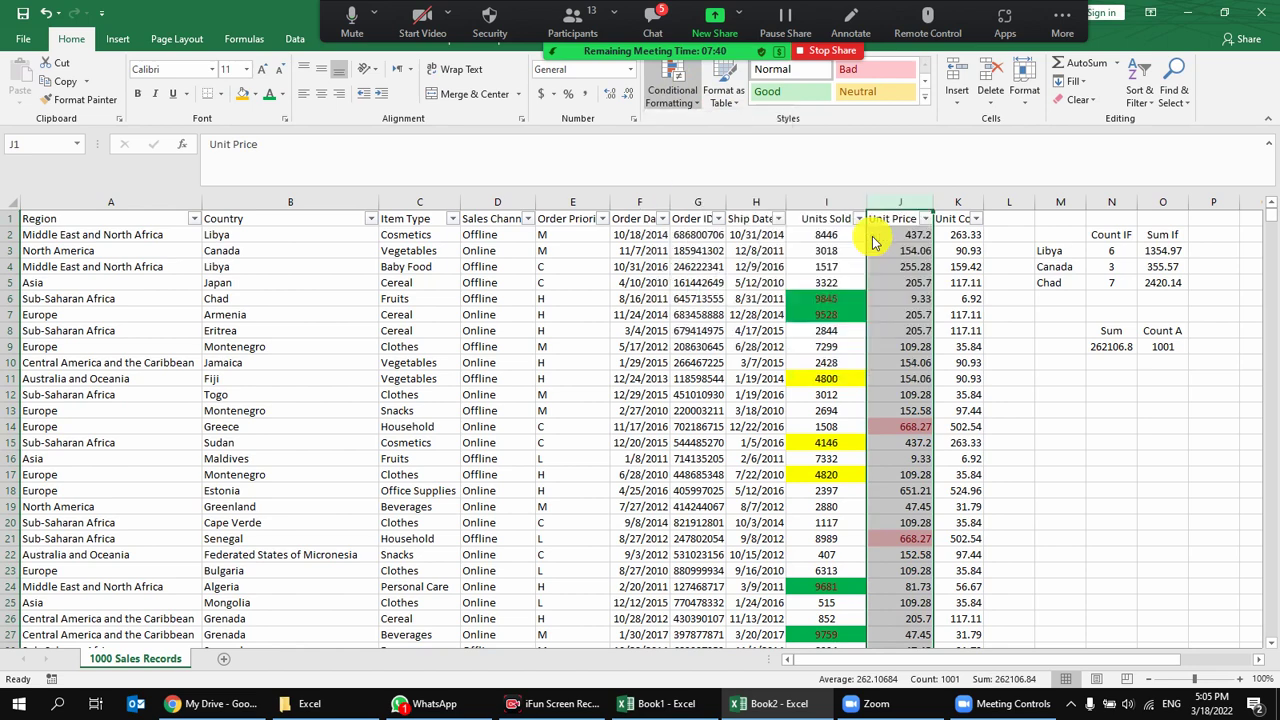
click(997, 415)
click(884, 494)
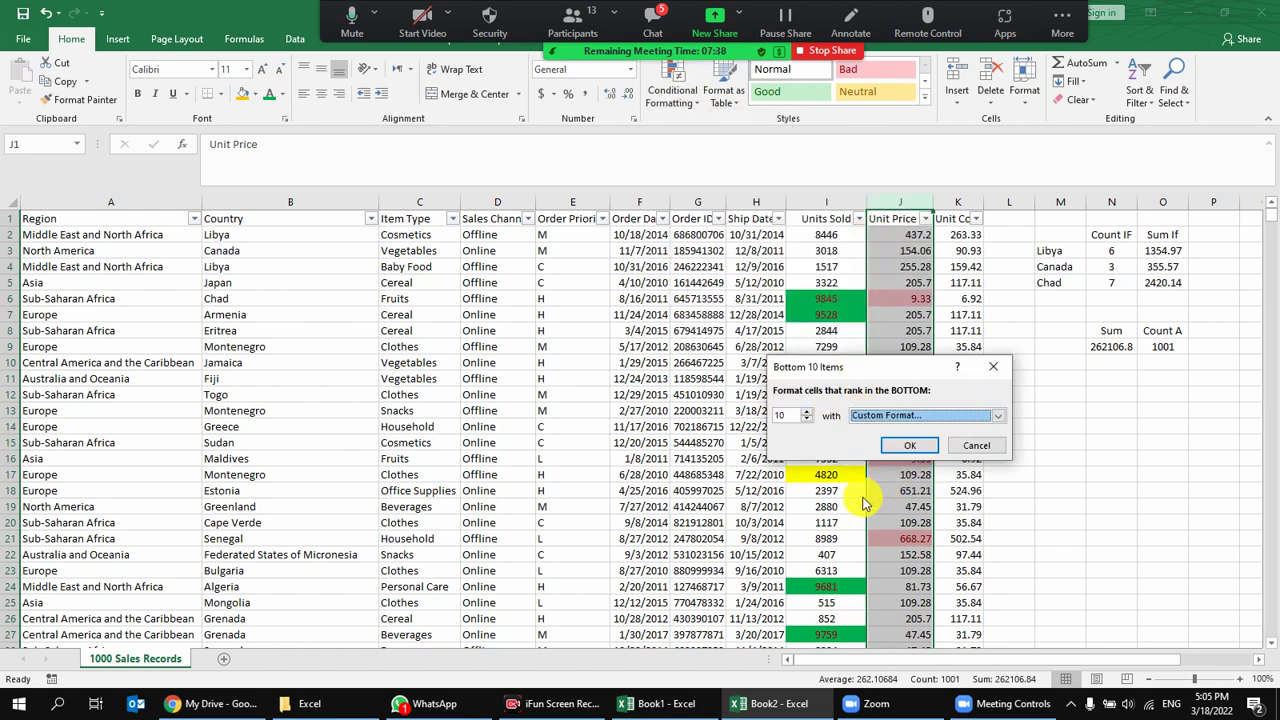
click(834, 241)
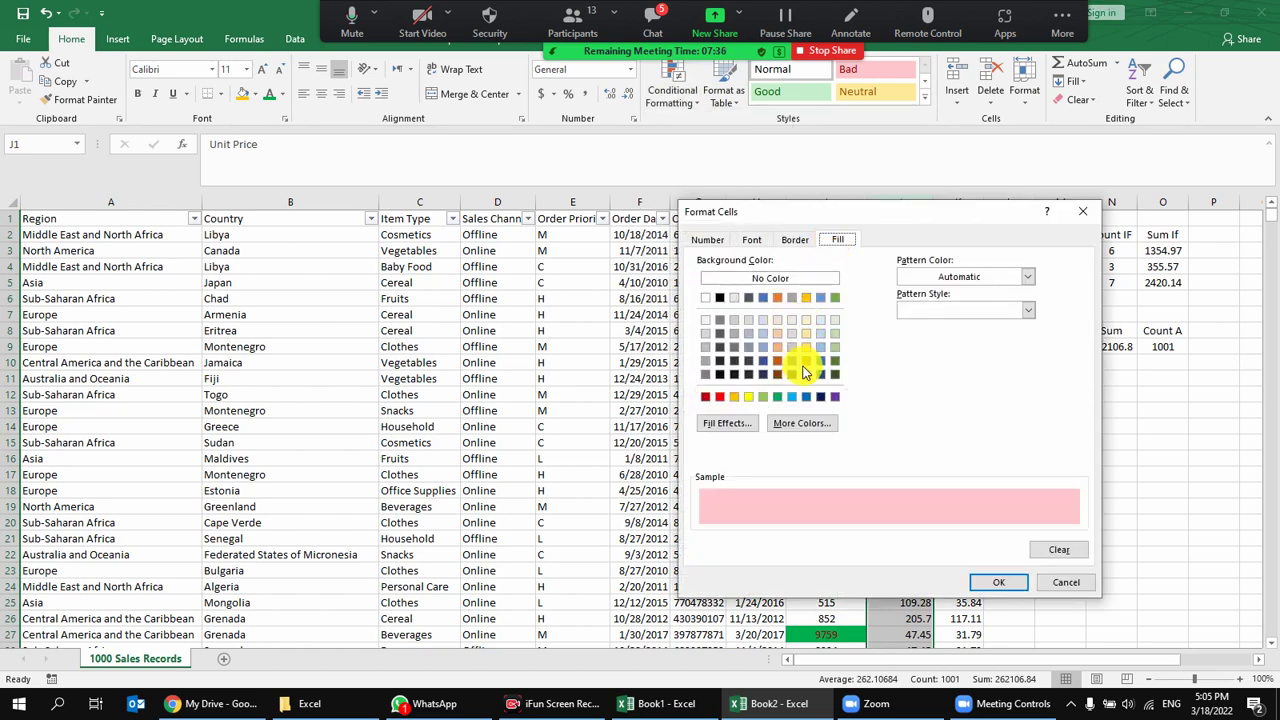
click(750, 400)
click(998, 582)
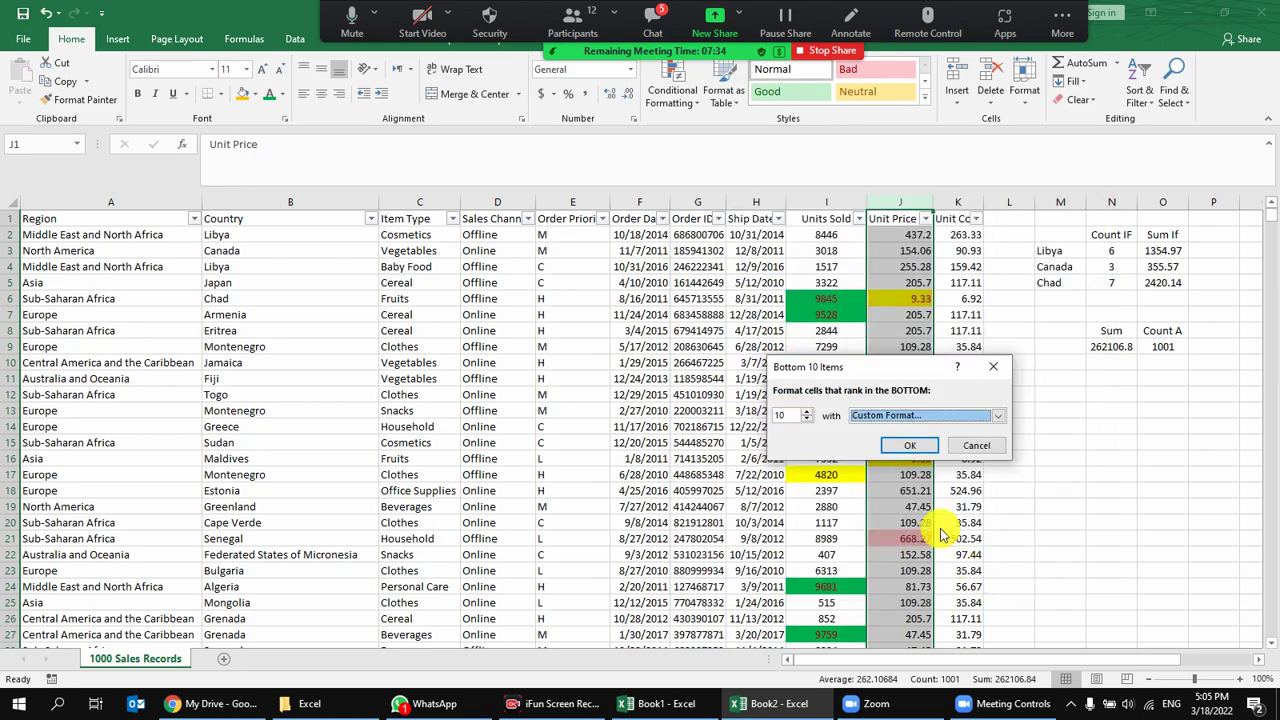
click(922, 447)
click(905, 298)
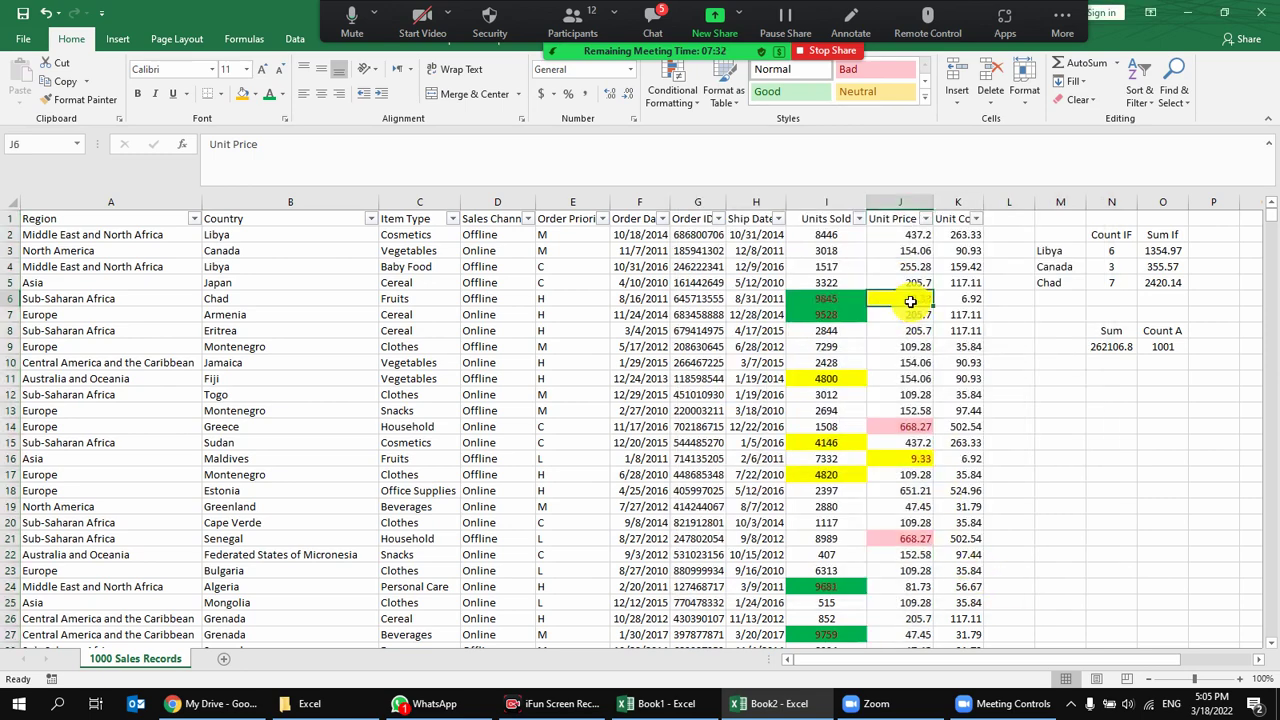
Reselect the Unit Price column and bring up Conditional Formatting for another rule.
click(900, 202)
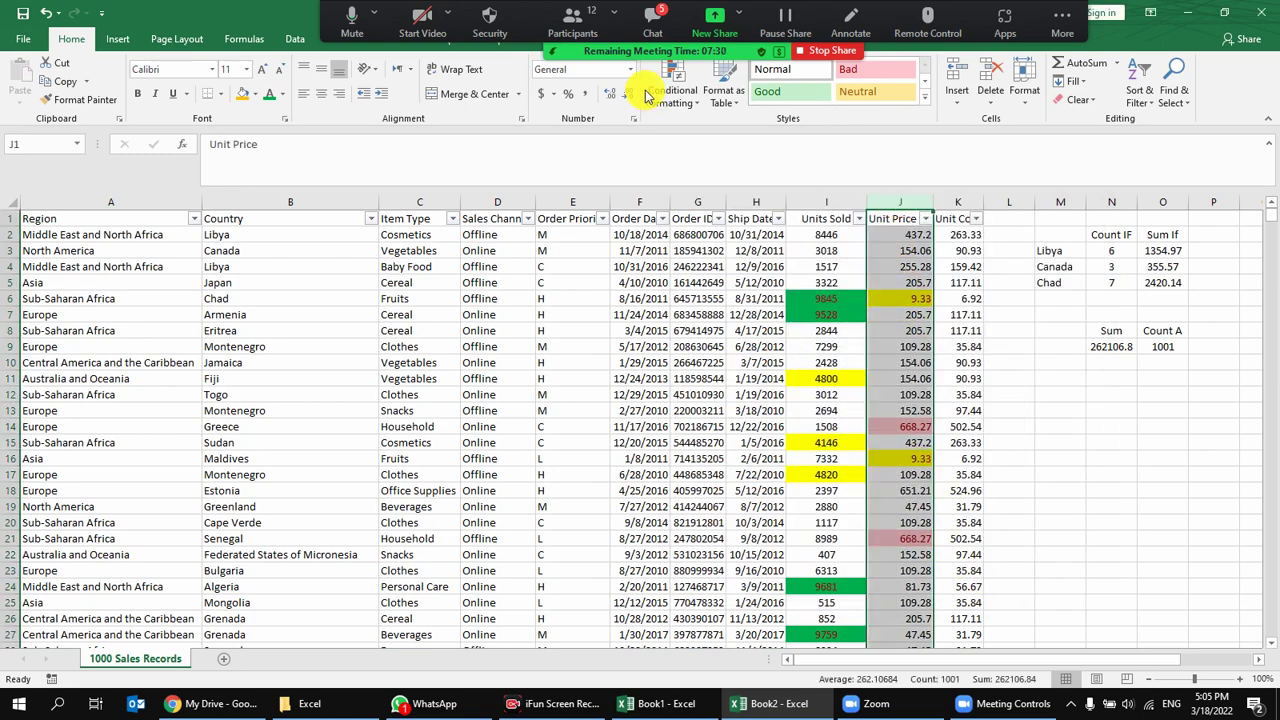
click(680, 90)
mouse_move(737, 211)
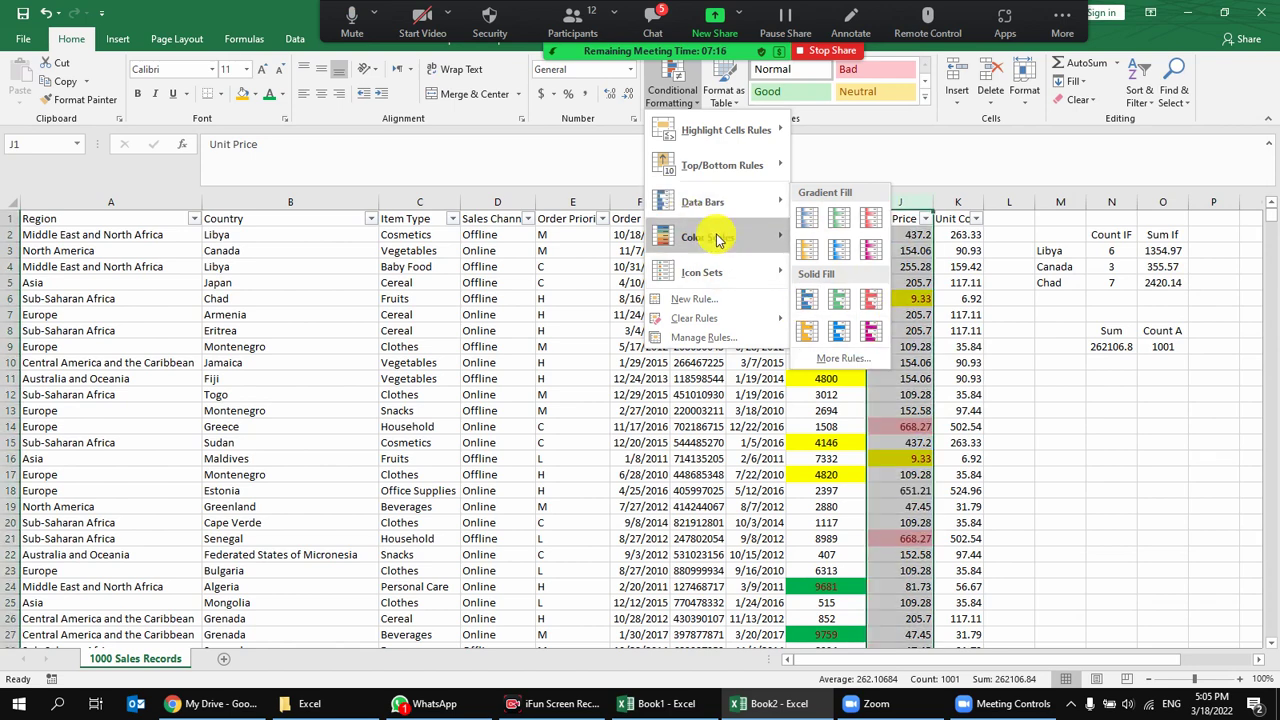
Apply 3 Arrows (Colored) icons to Unit Price and check the arrows in J4, J12 and J15.
mouse_move(731, 237)
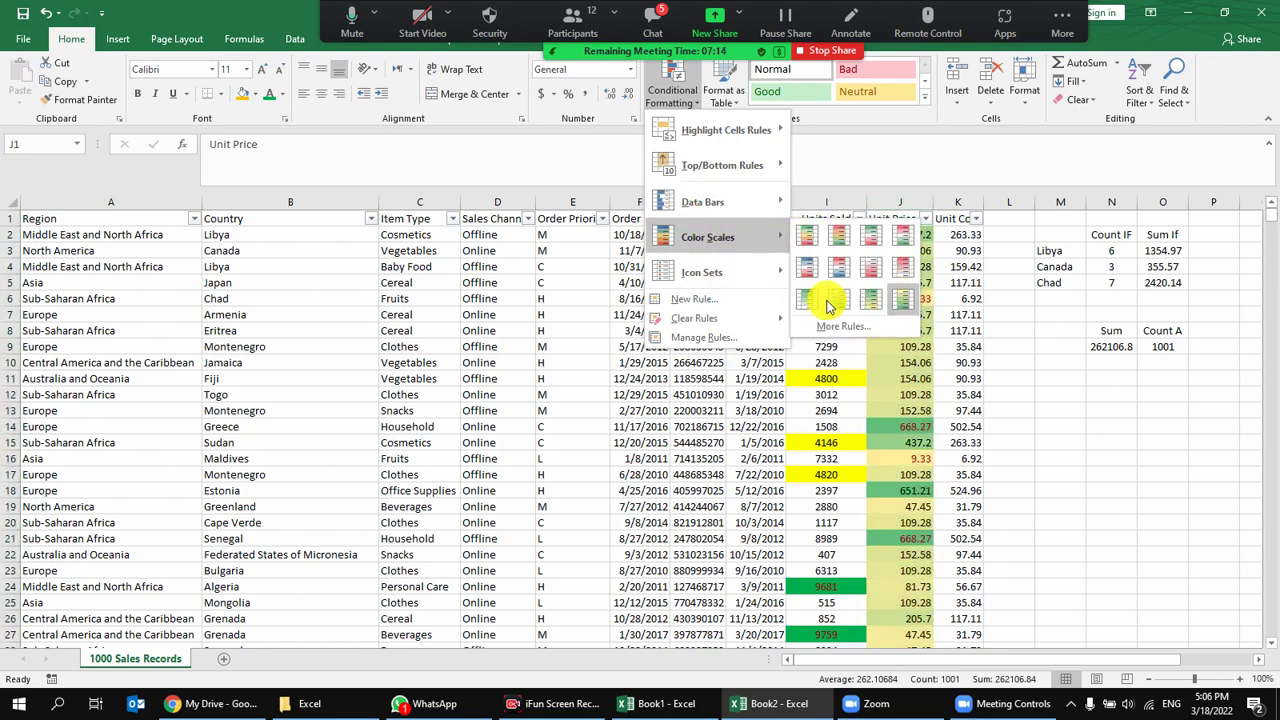
mouse_move(737, 274)
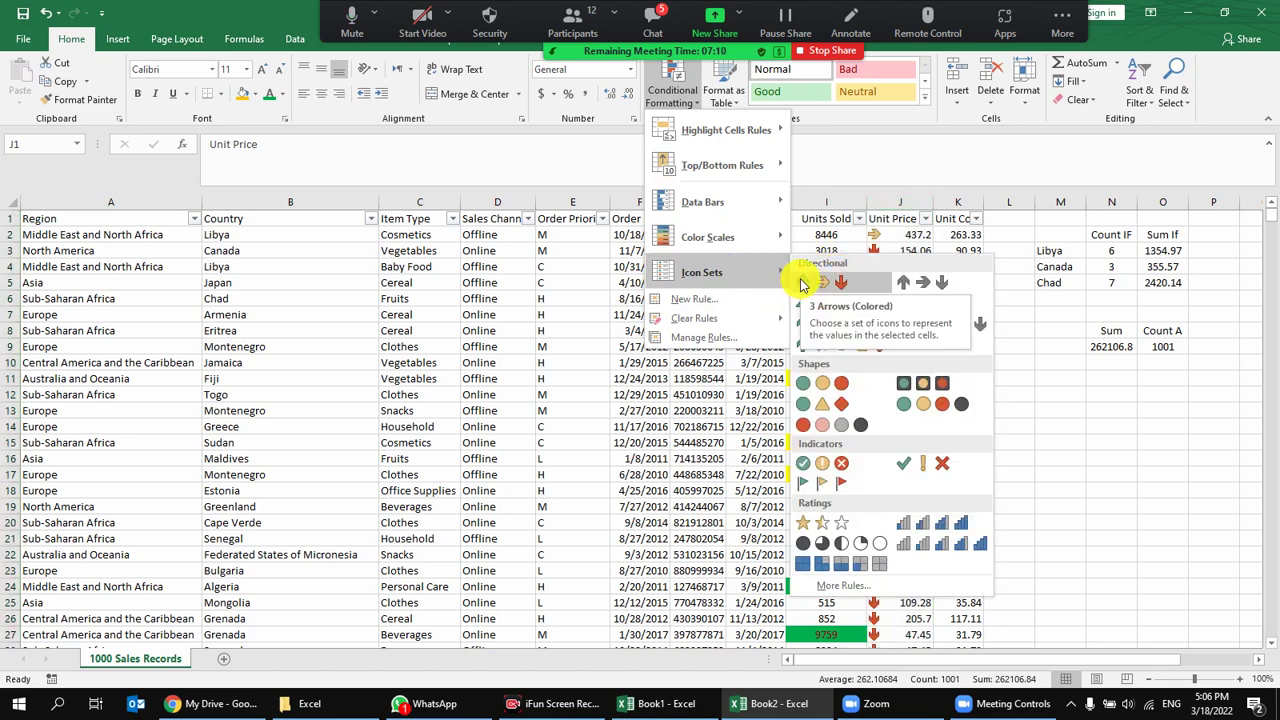
click(800, 284)
click(909, 298)
scroll(906, 411, down, 4)
scroll(906, 411, up, 4)
click(903, 266)
scroll(888, 412, down, 1)
scroll(888, 412, up, 1)
click(909, 394)
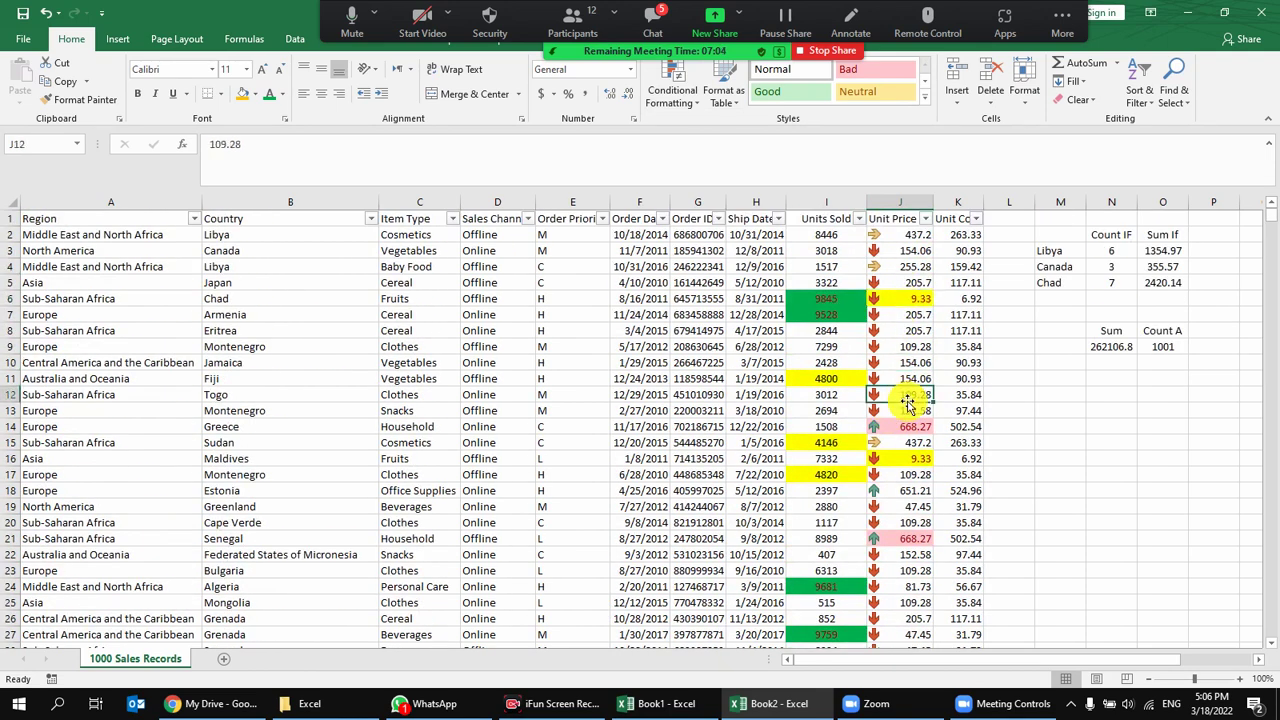
click(905, 444)
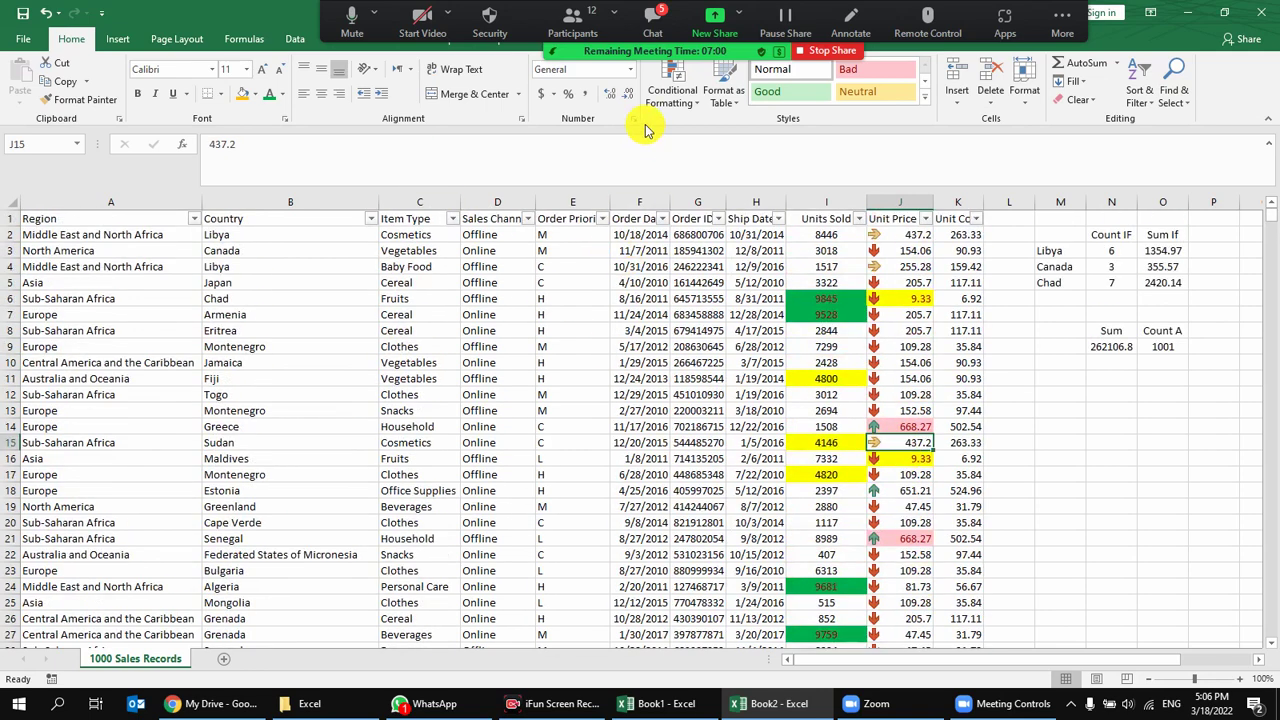
click(900, 202)
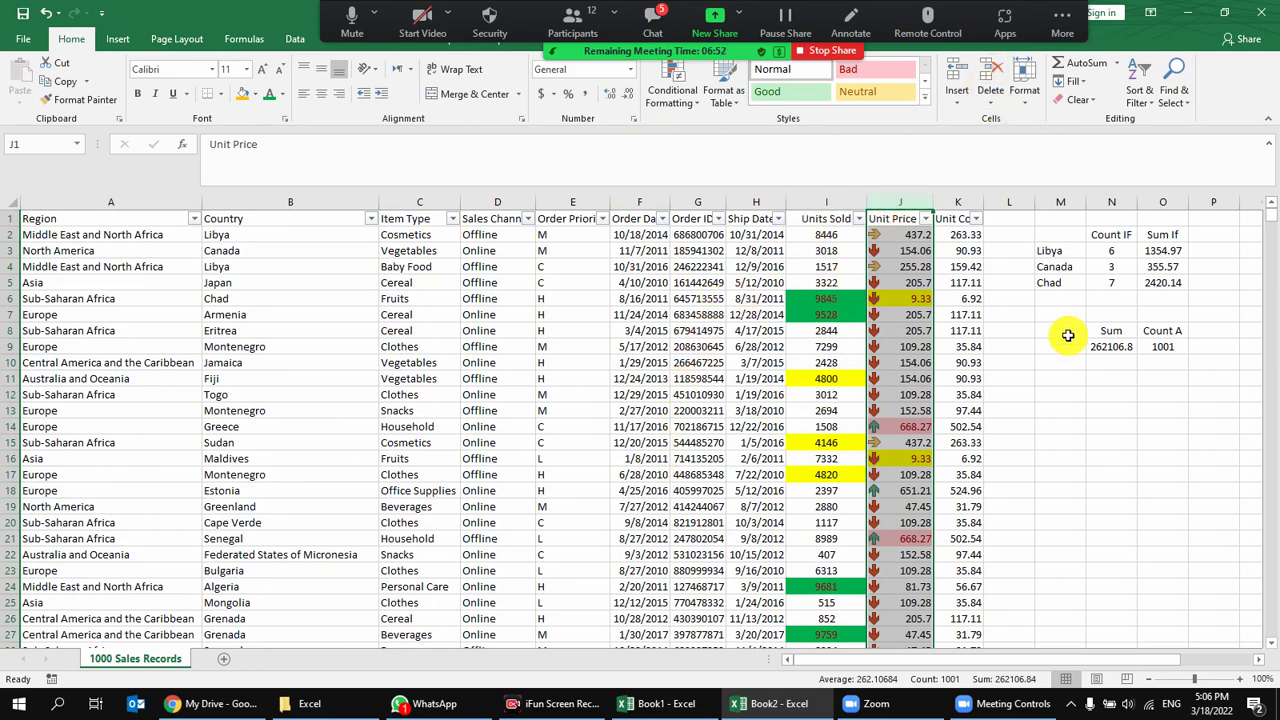
click(1110, 393)
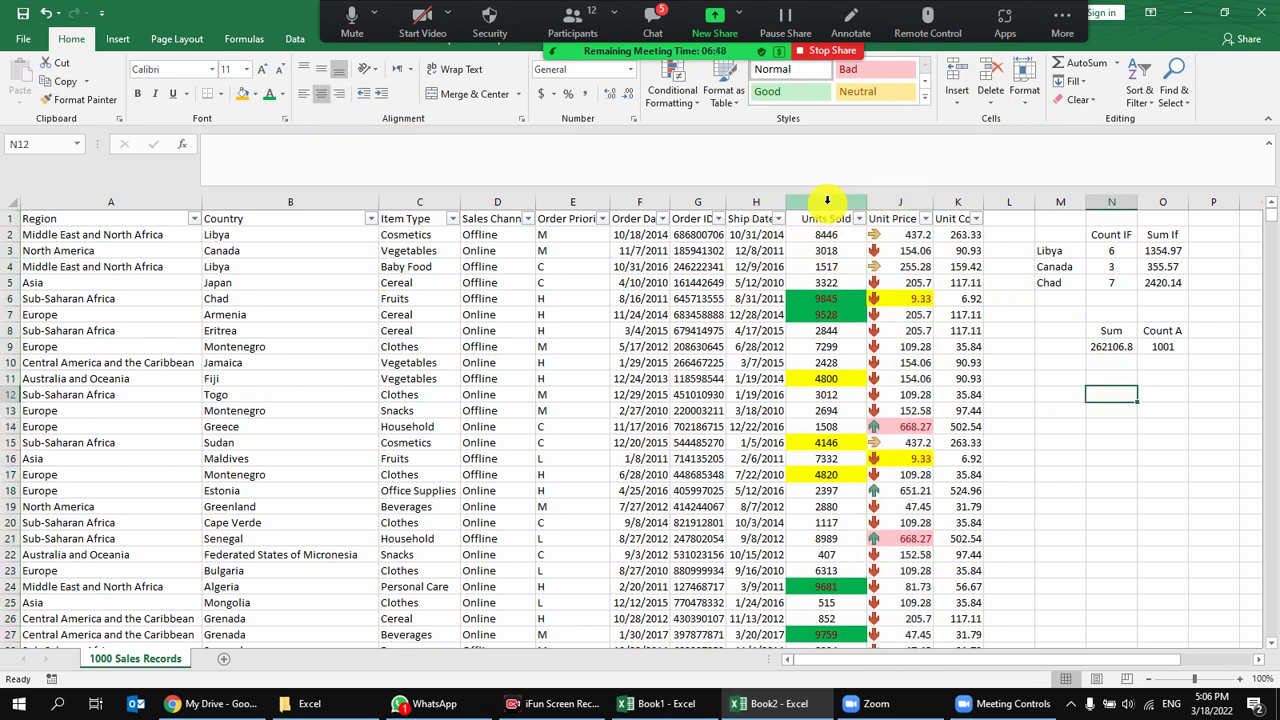
click(900, 201)
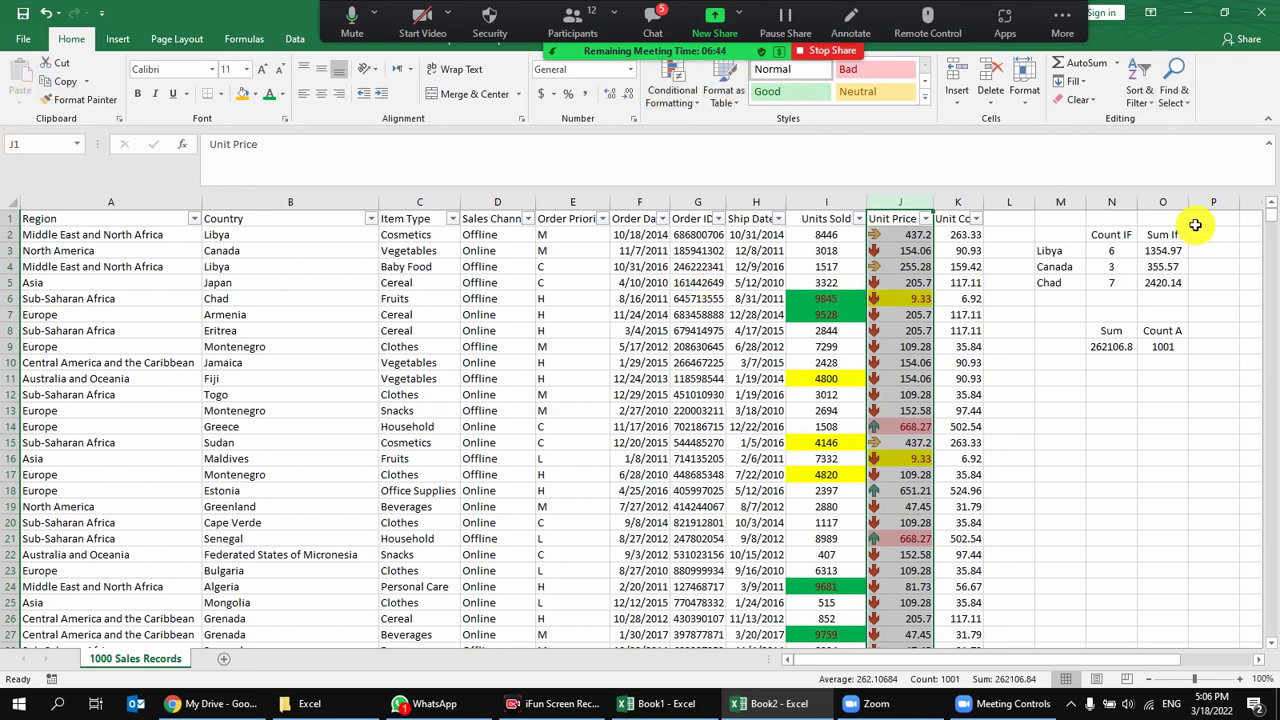
drag(1162, 234, 115, 312)
click(1110, 426)
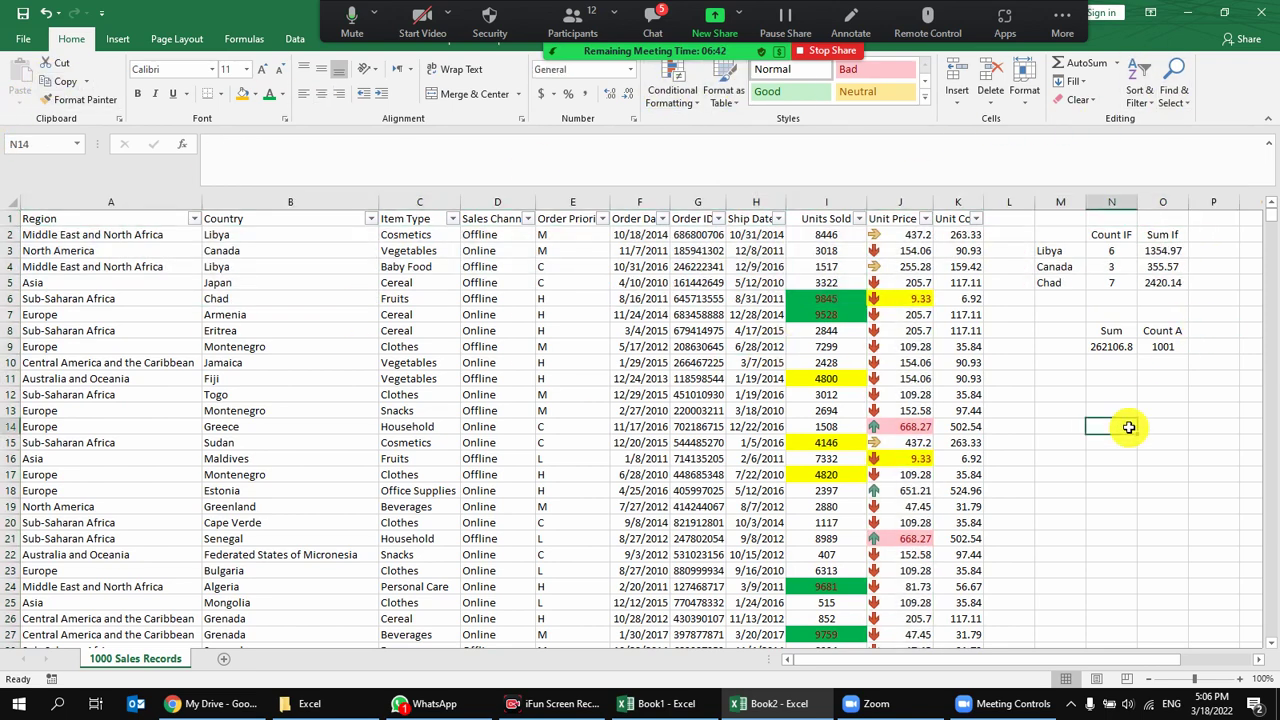
drag(1100, 378, 1248, 416)
click(865, 314)
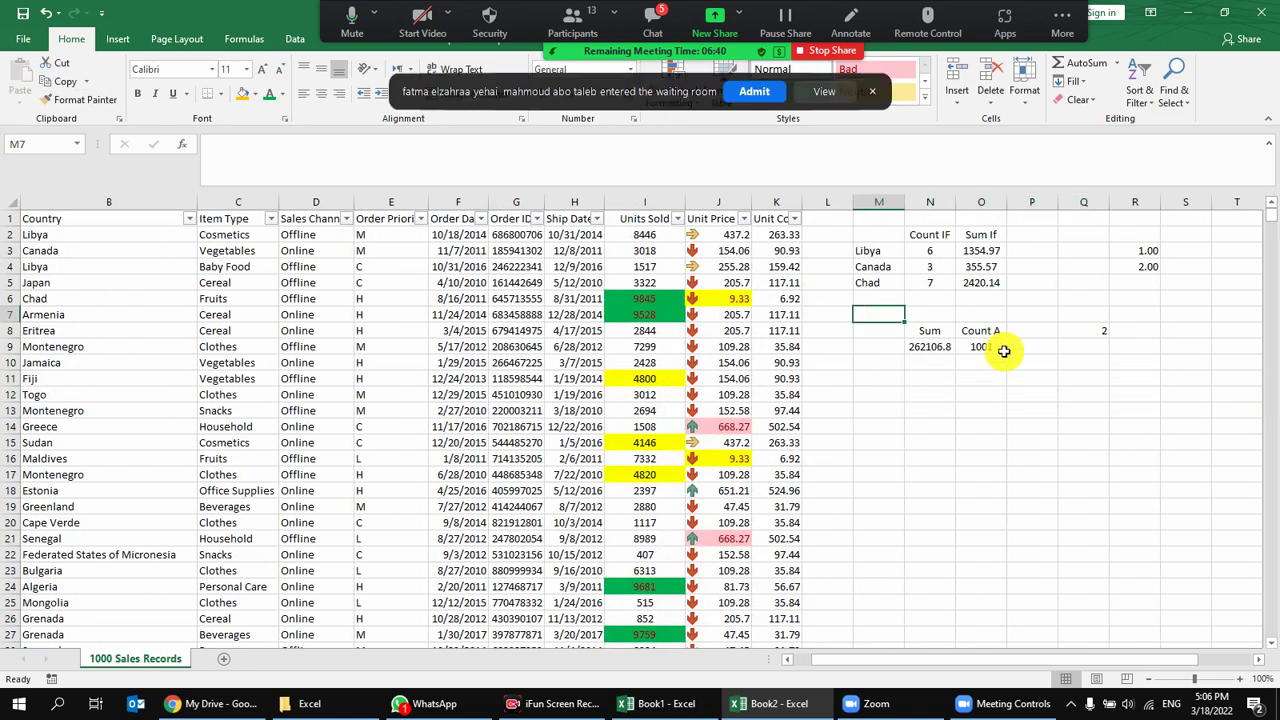
click(744, 98)
click(970, 383)
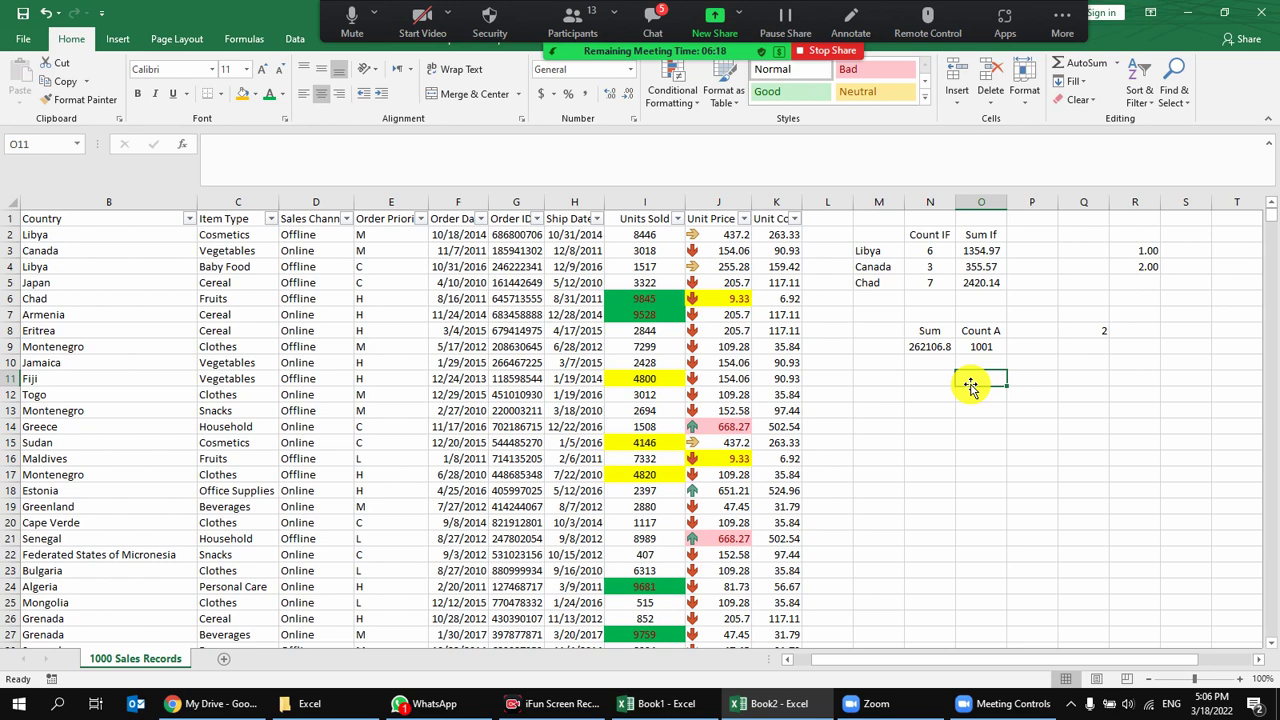
click(416, 18)
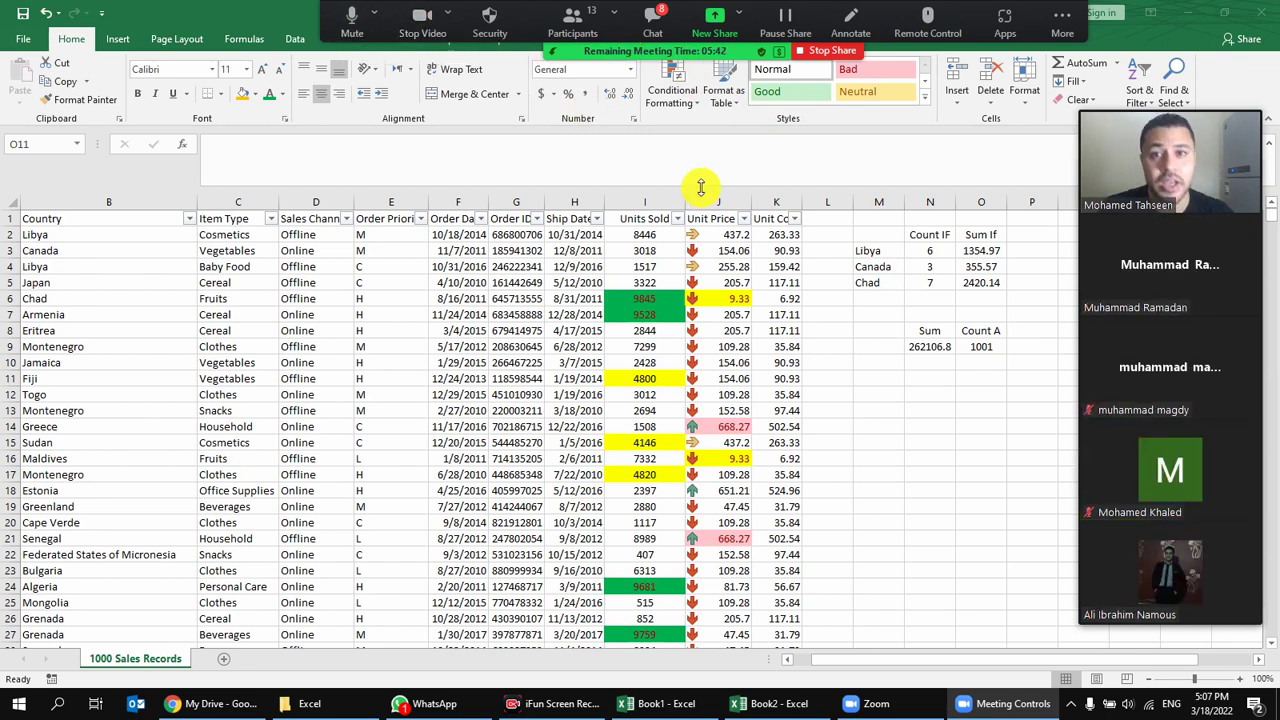
click(424, 18)
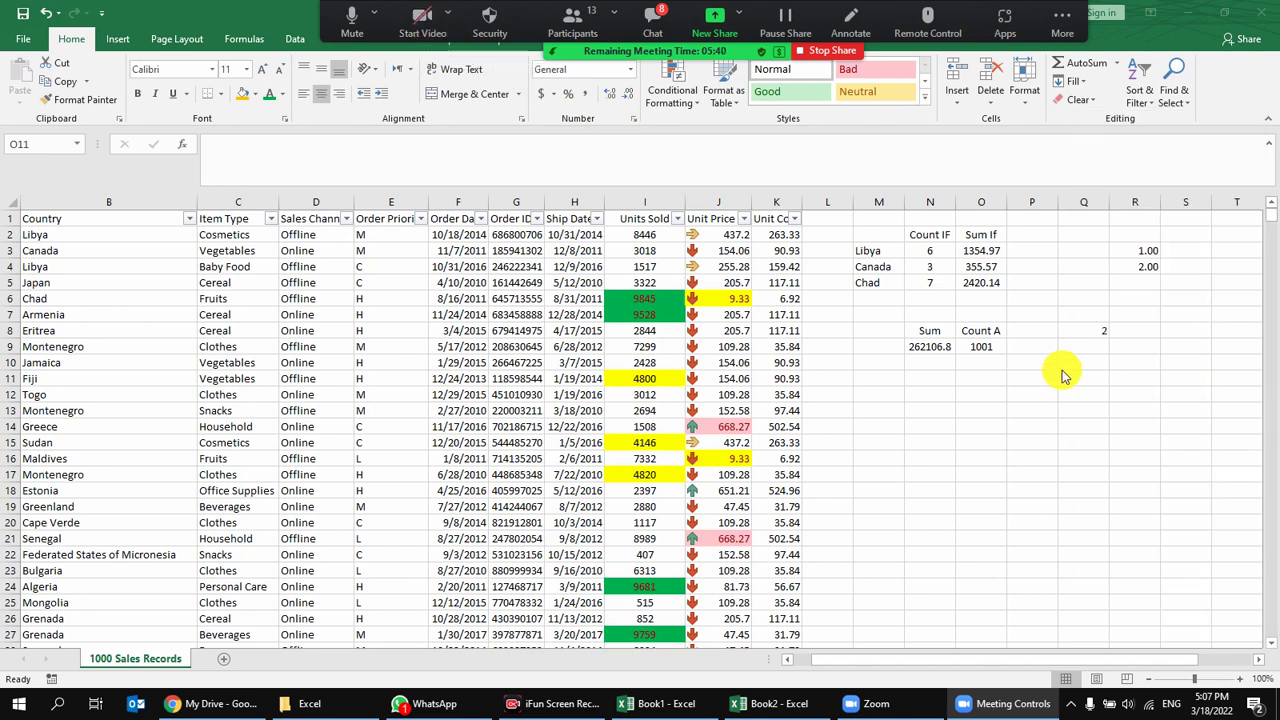
click(960, 424)
click(895, 424)
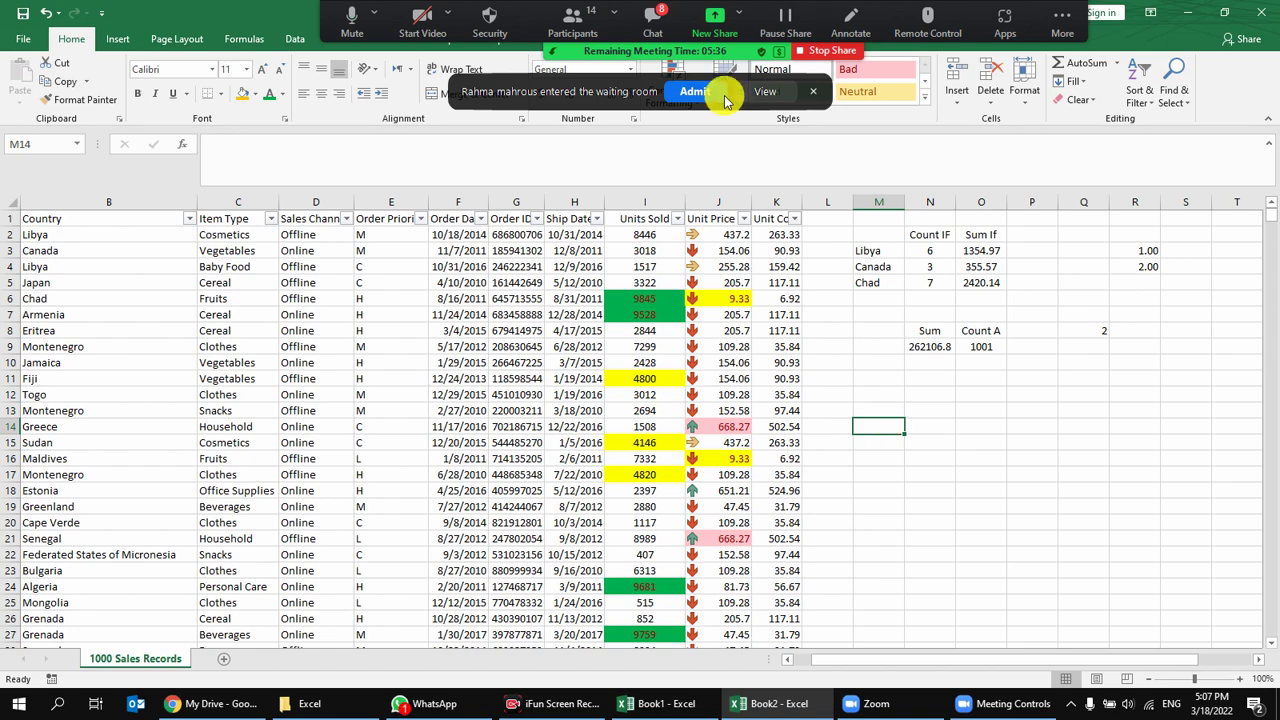
Admit the waiting participant, then mute everyone while allowing participants to unmute themselves.
click(700, 92)
click(934, 408)
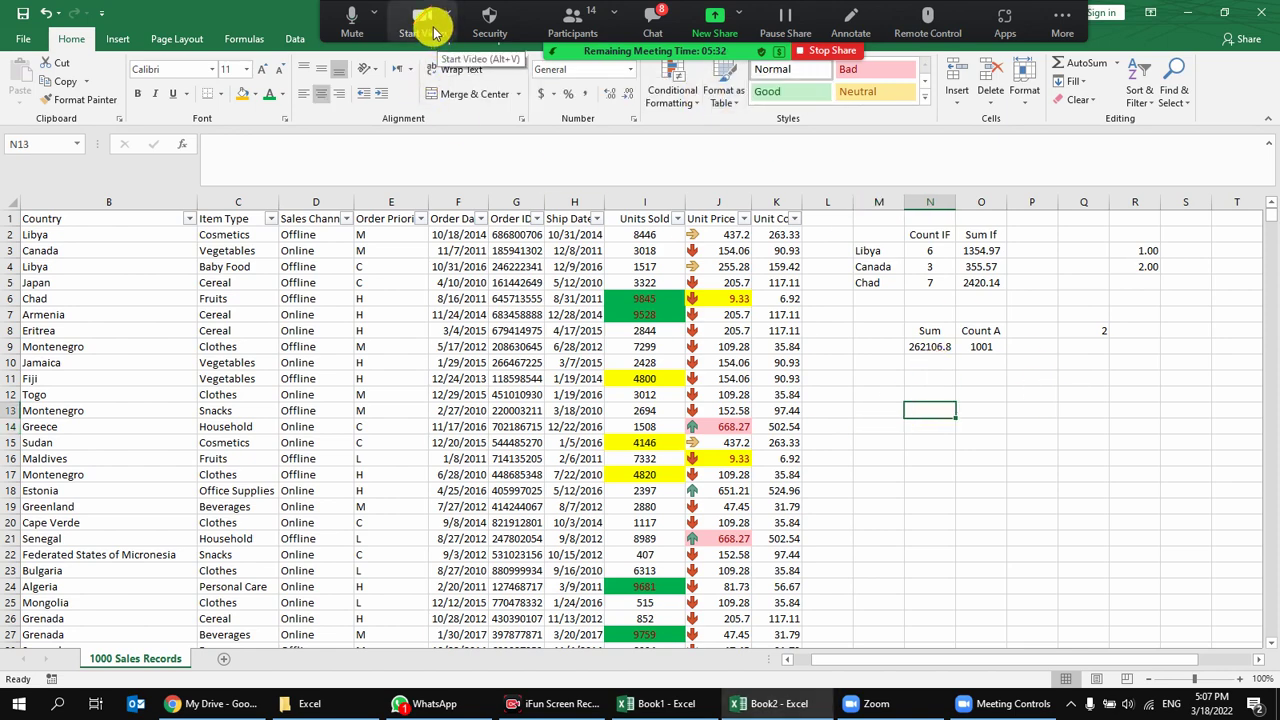
click(570, 22)
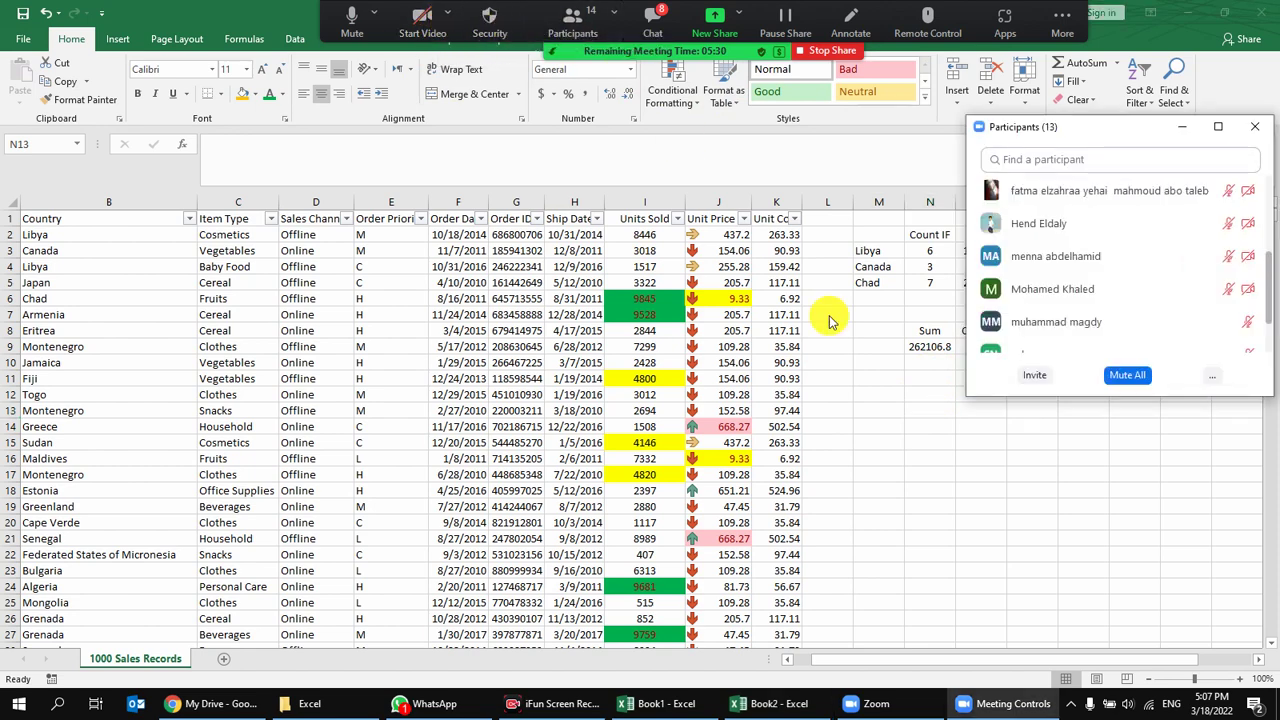
click(1124, 375)
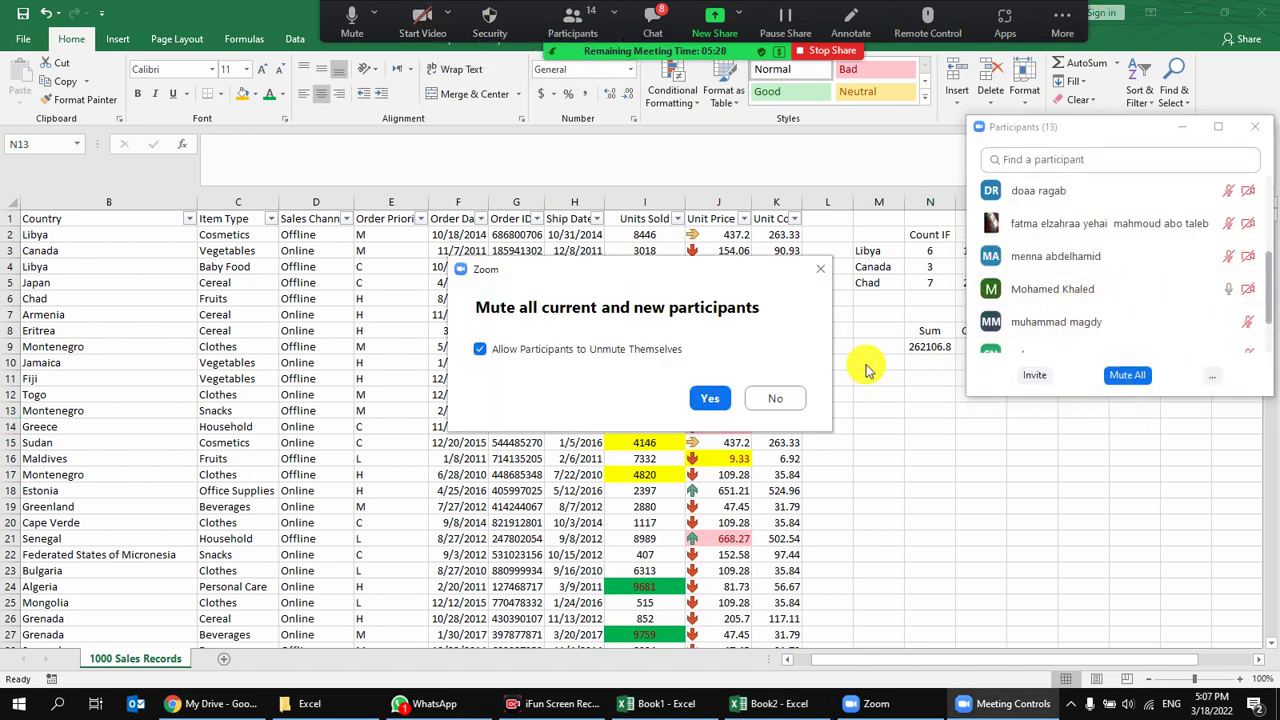
click(707, 397)
scroll(1120, 240, up, 5)
scroll(1107, 240, up, 1)
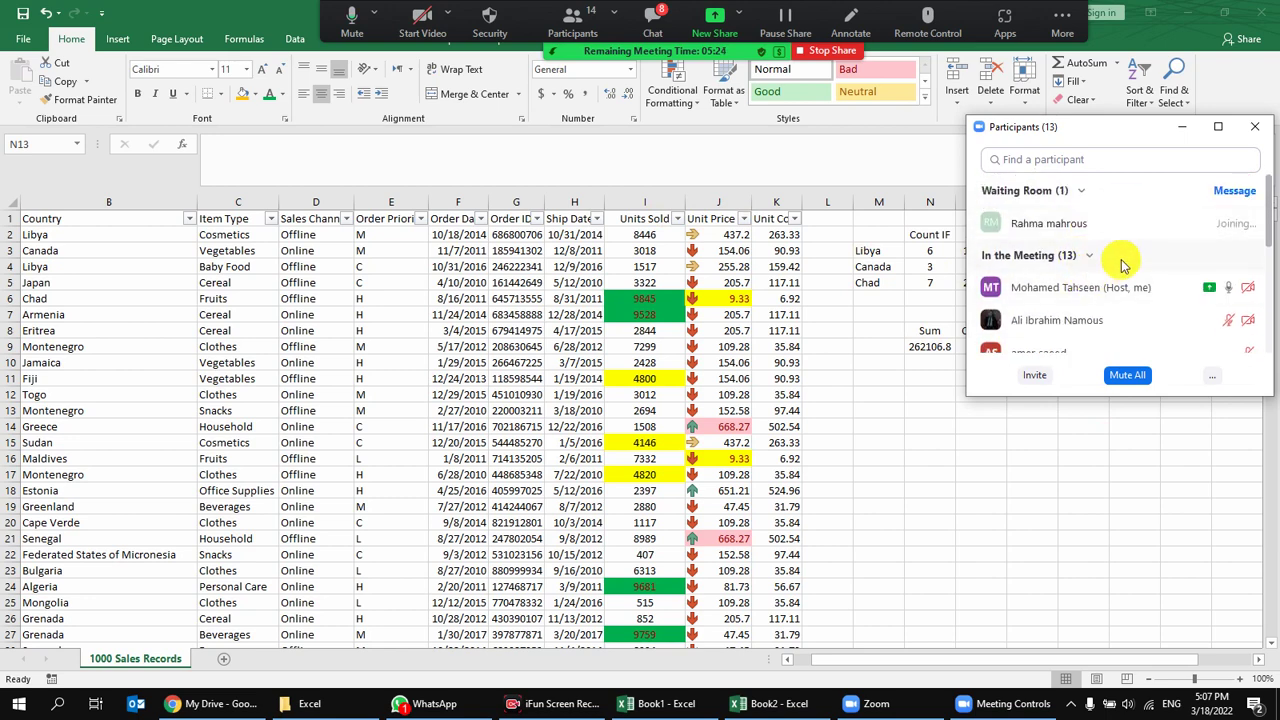
click(1254, 126)
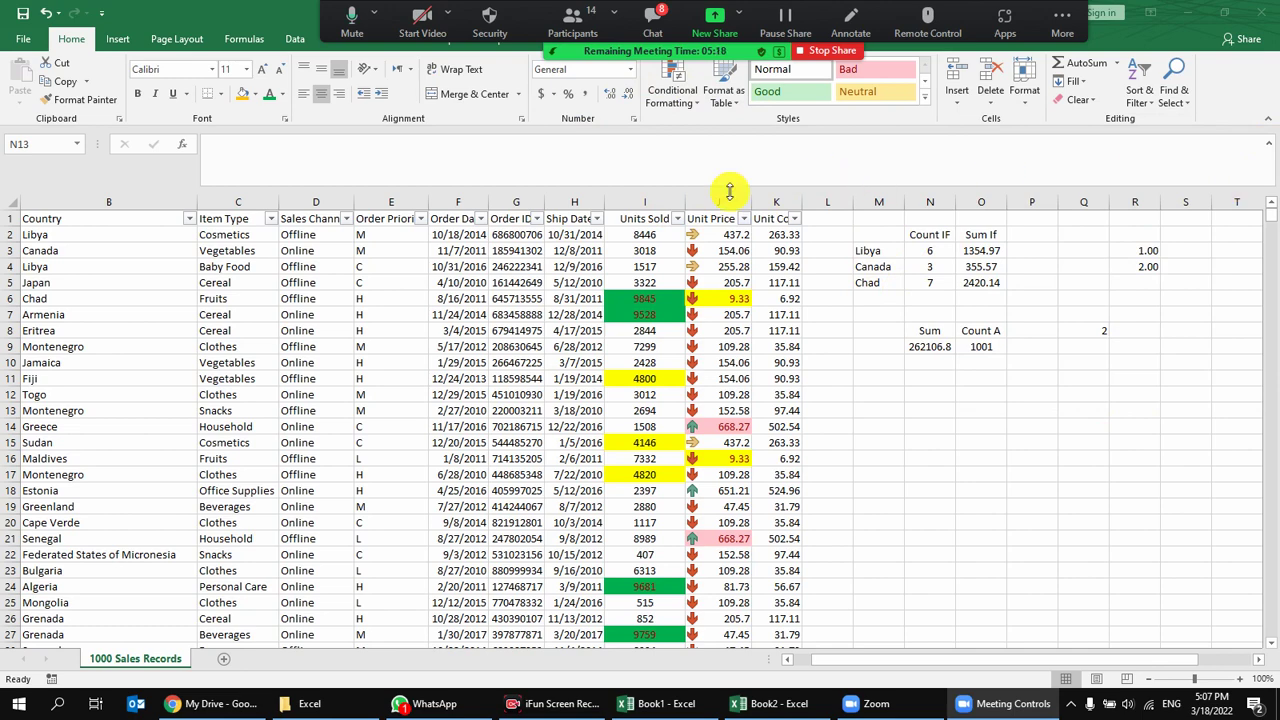
Insert a blank column C between Country and Item Type.
click(390, 204)
right_click(398, 204)
key(Escape)
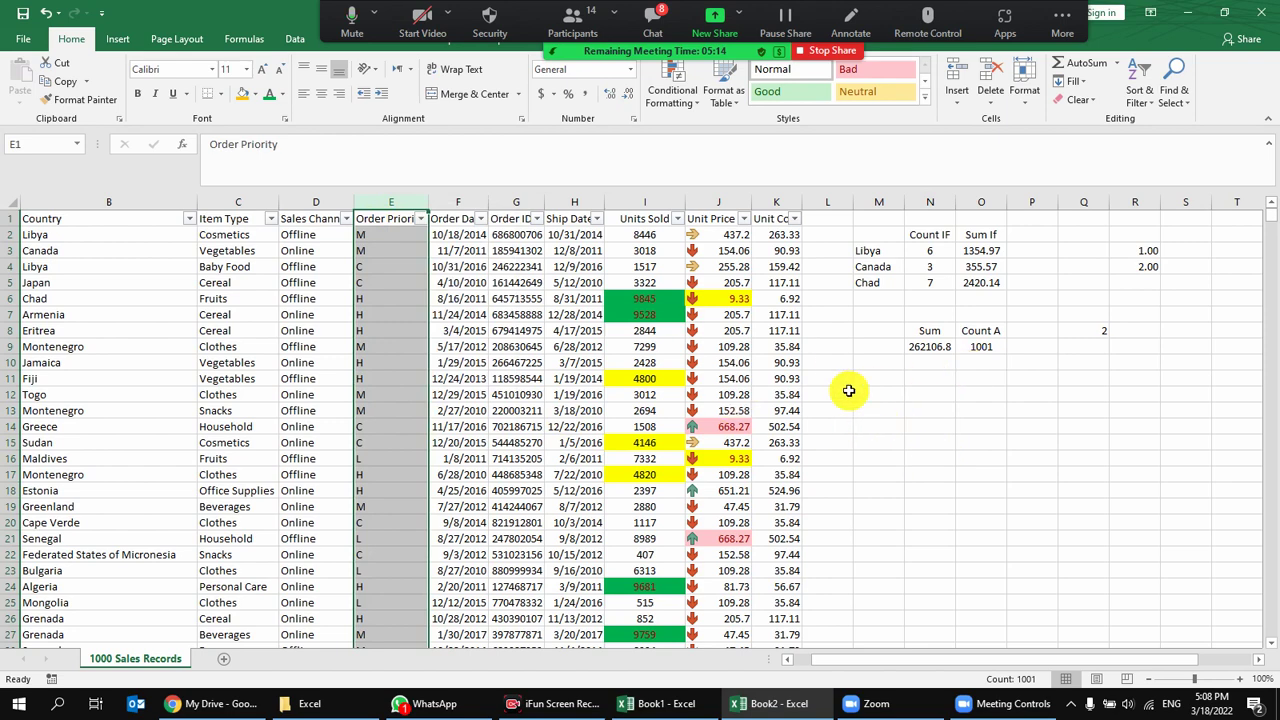
click(302, 203)
right_click(302, 203)
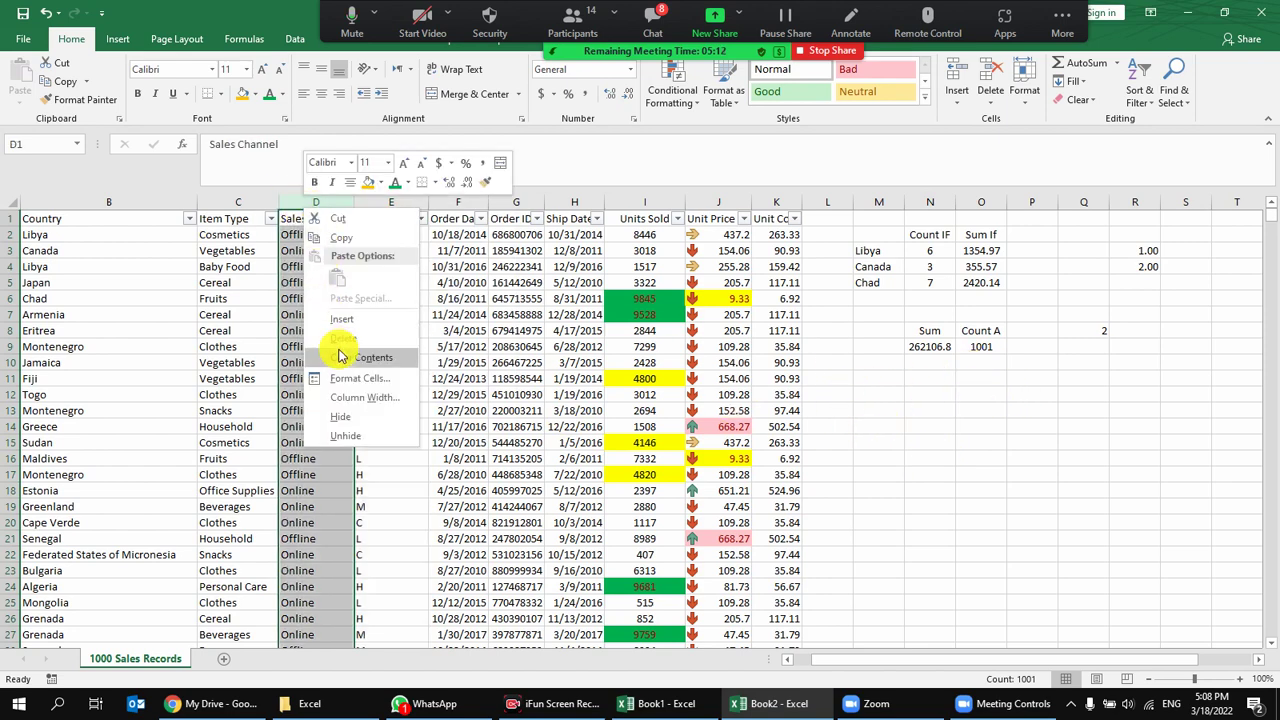
key(Escape)
right_click(254, 204)
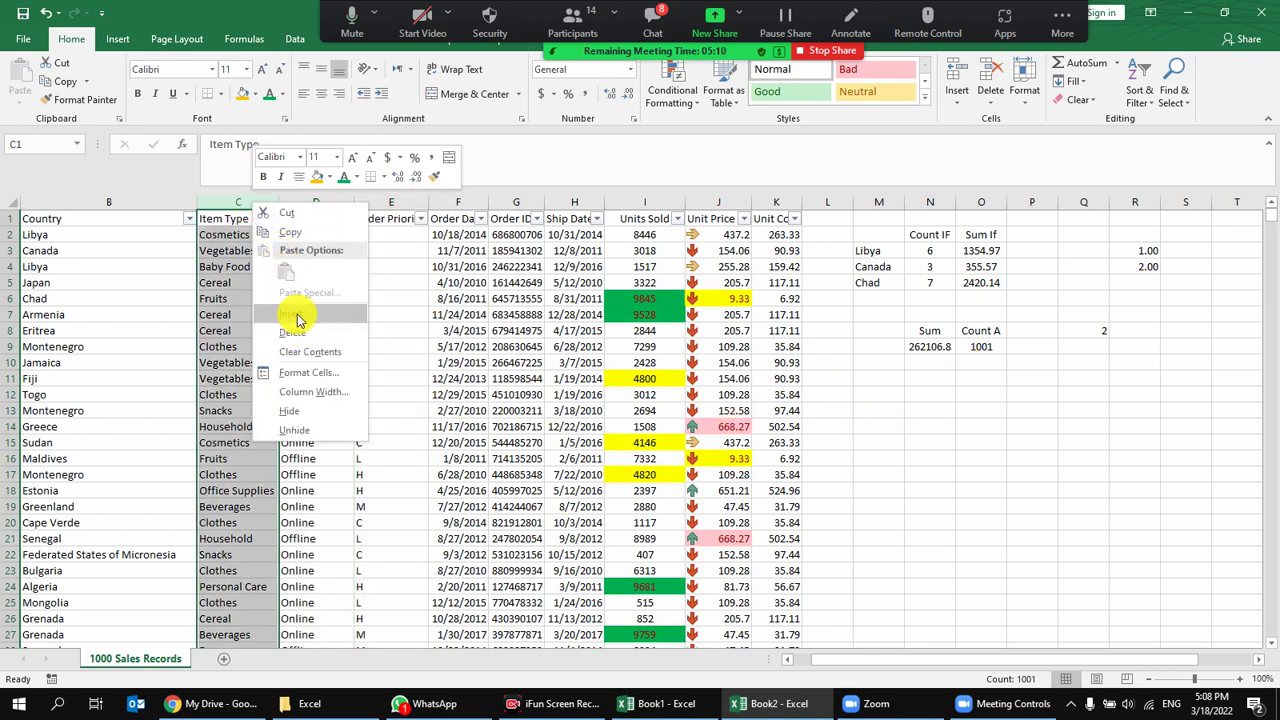
click(290, 313)
Enter =LEFT(B2,2) in C2, returning 'Li'.
click(363, 251)
click(475, 234)
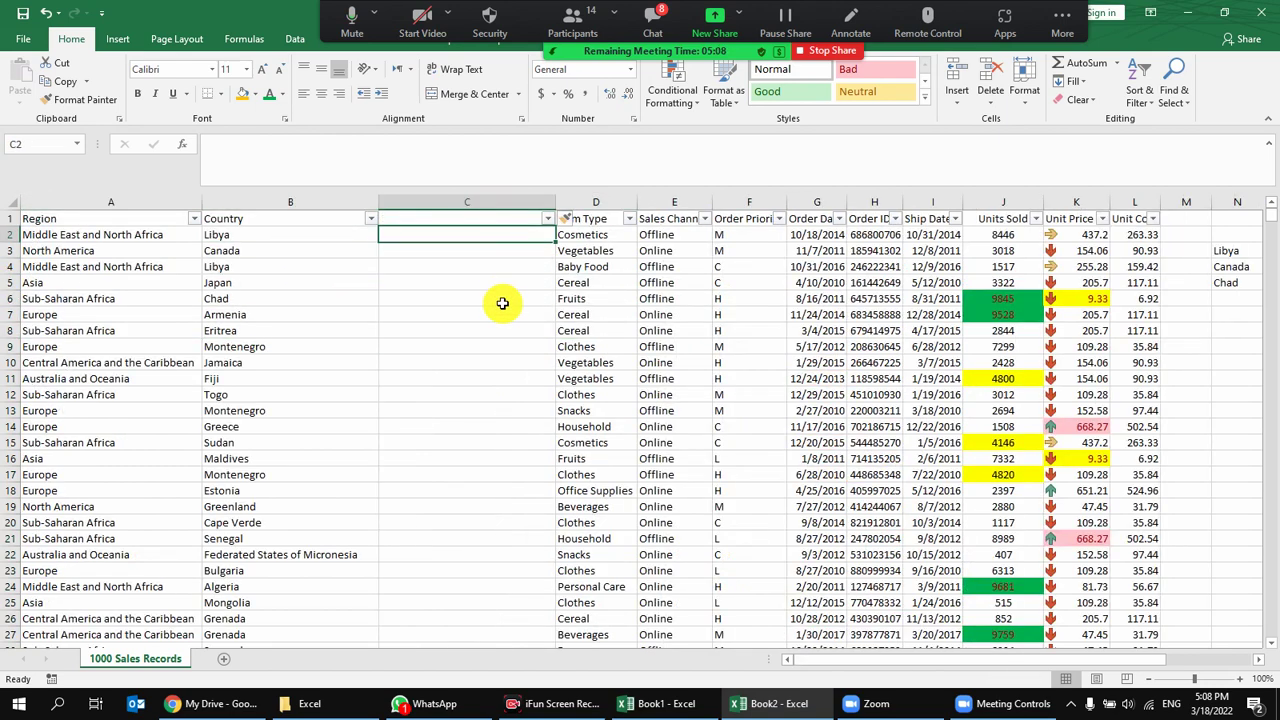
text(=)
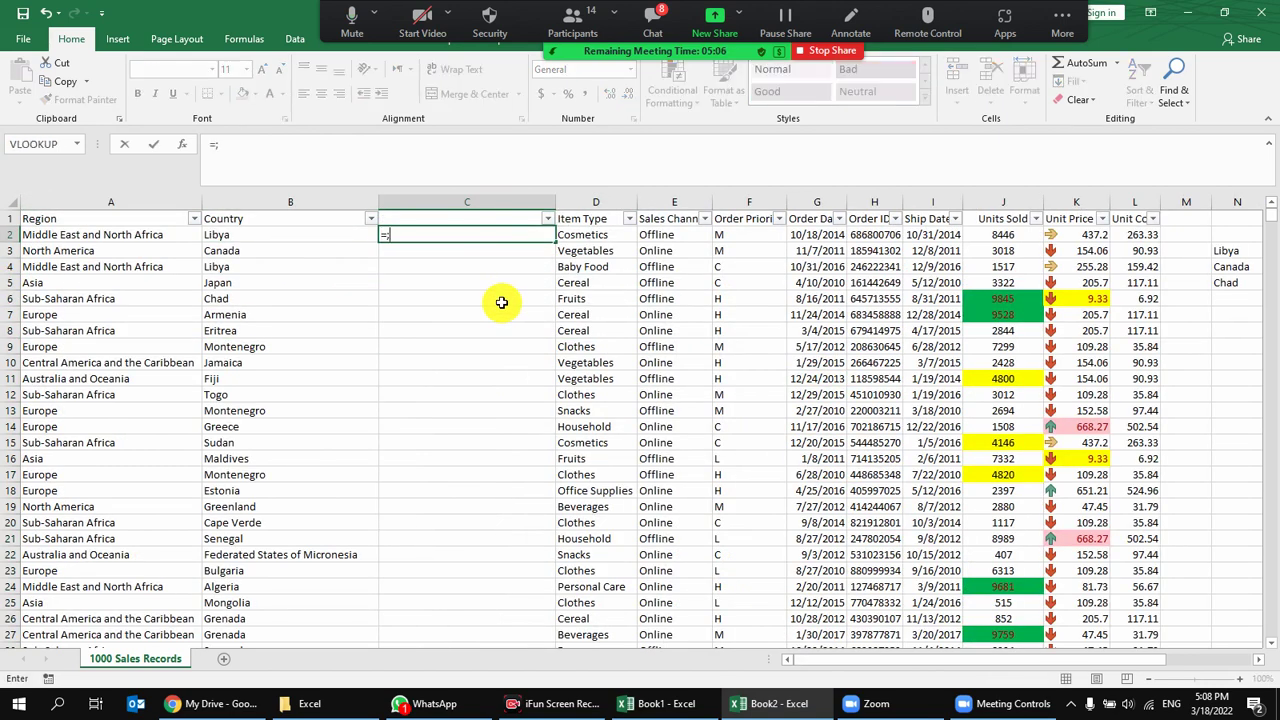
text(le)
key(Tab)
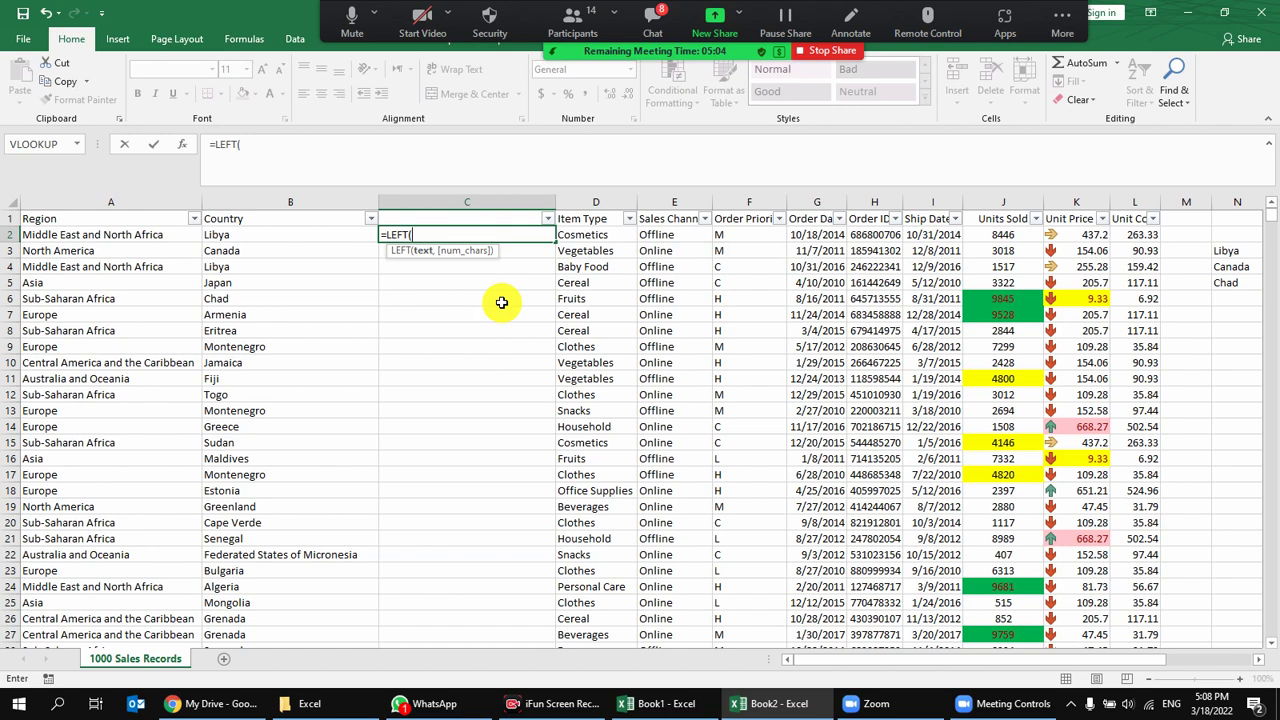
click(307, 236)
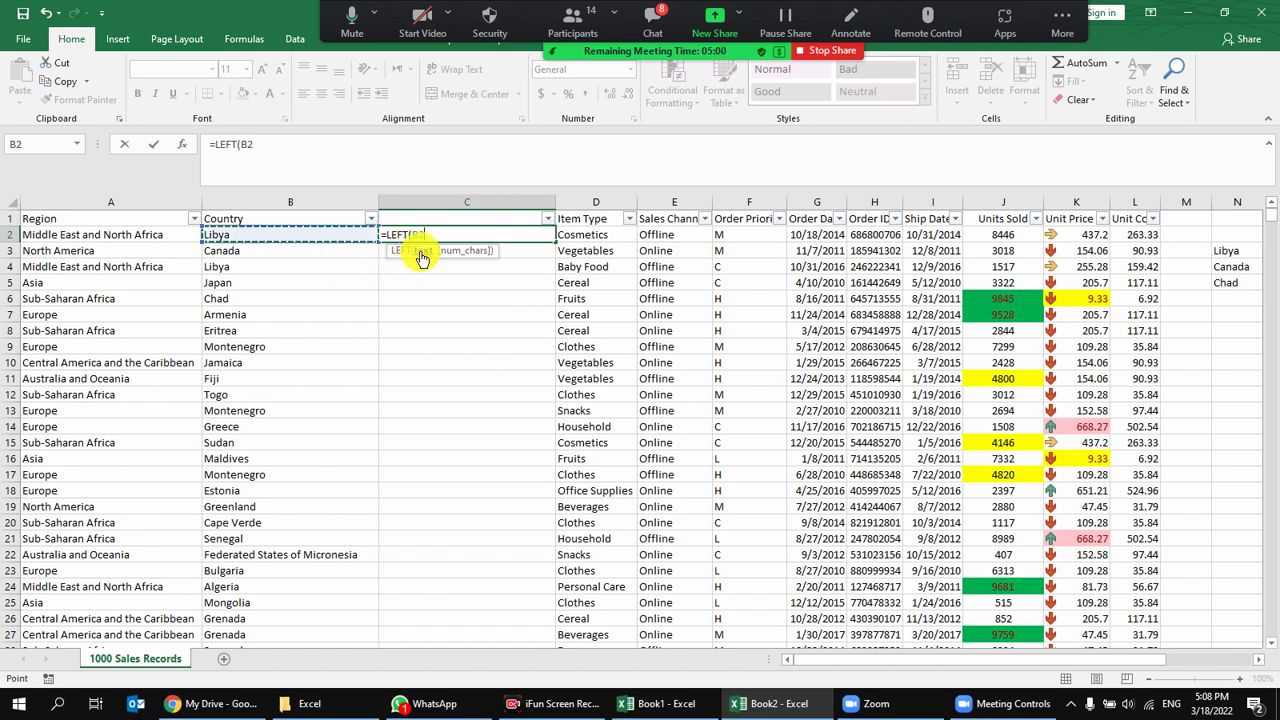
text(,2)
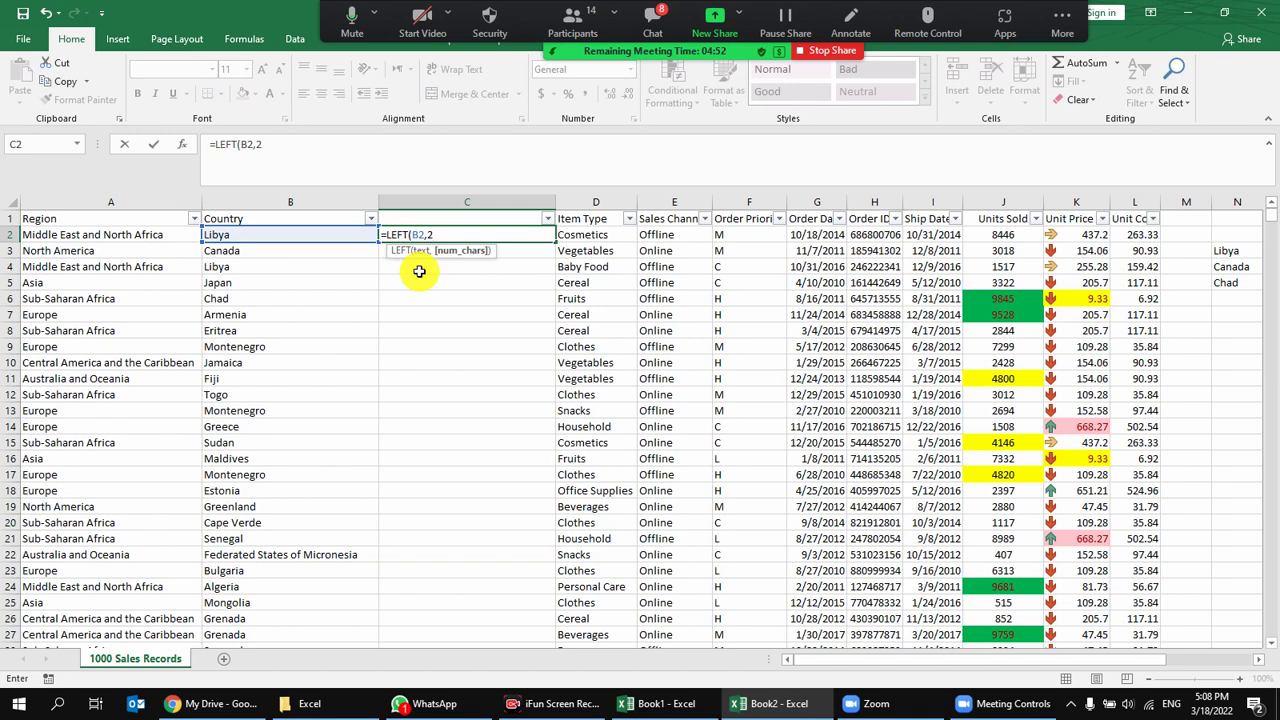
text())
key(Return)
click(412, 234)
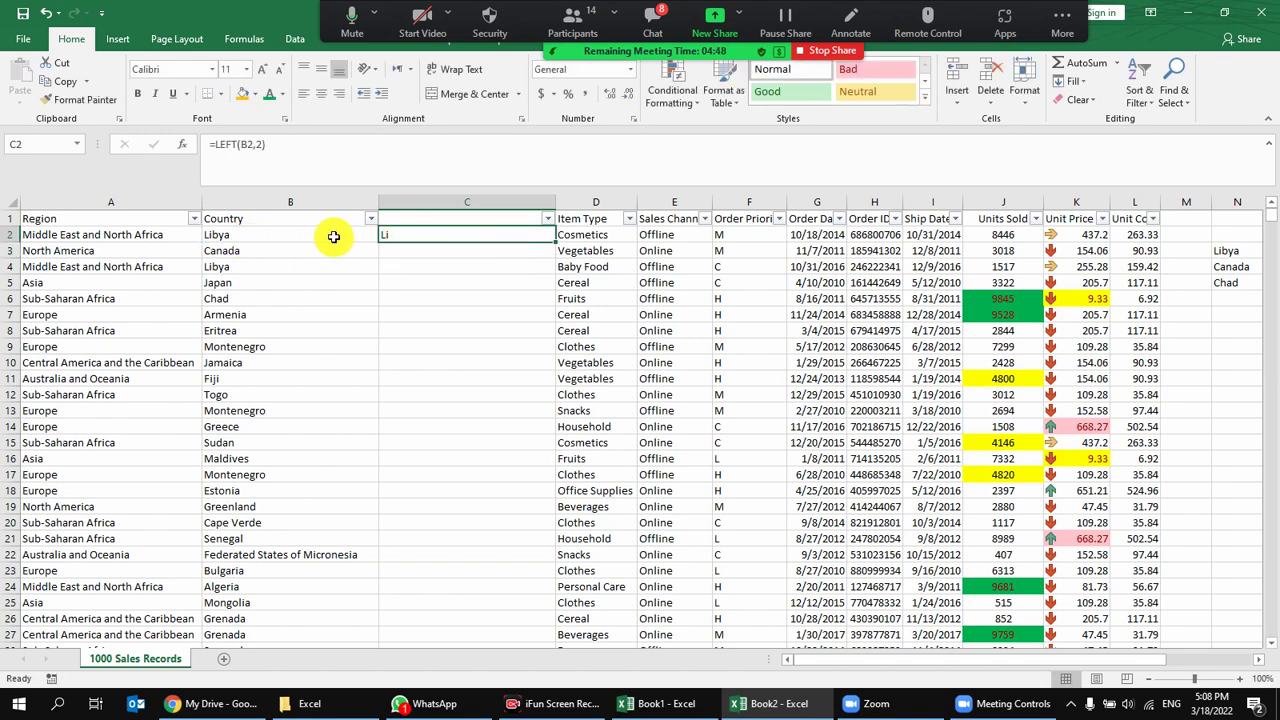
Enter =RIGHT(B3,3) in C3, returning 'ada' from Canada.
click(418, 252)
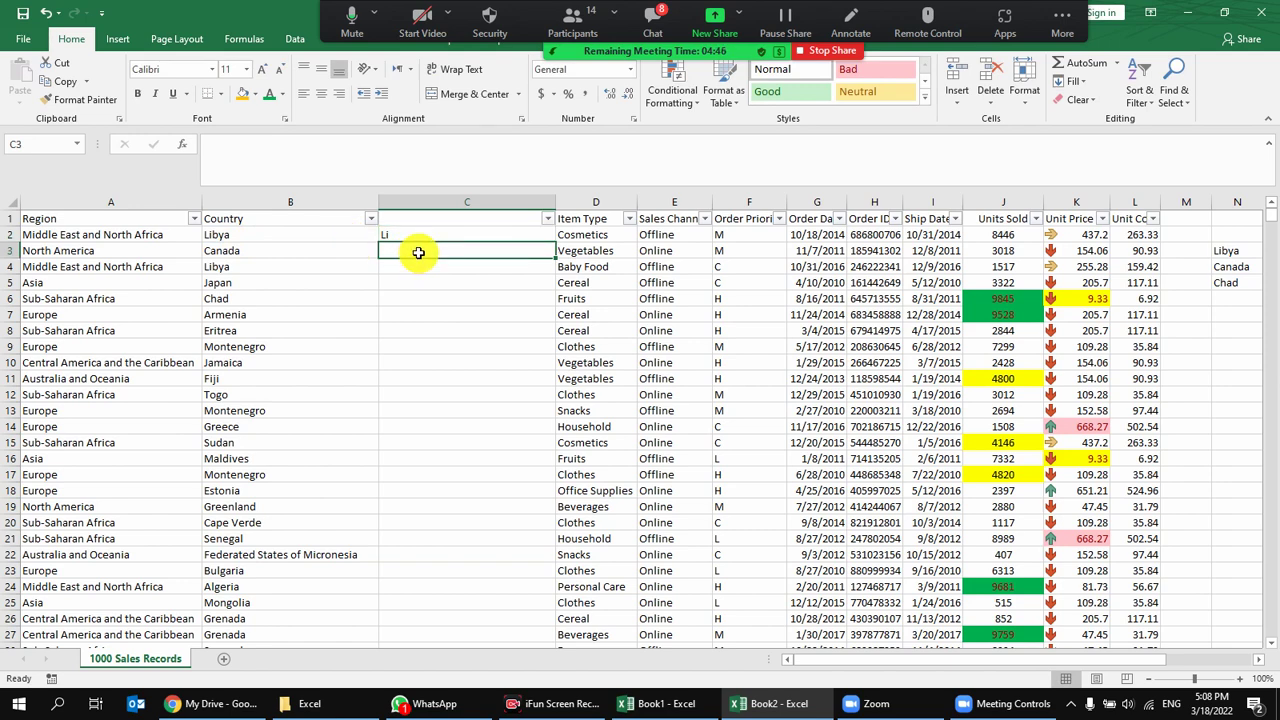
text(=right)
key(Tab)
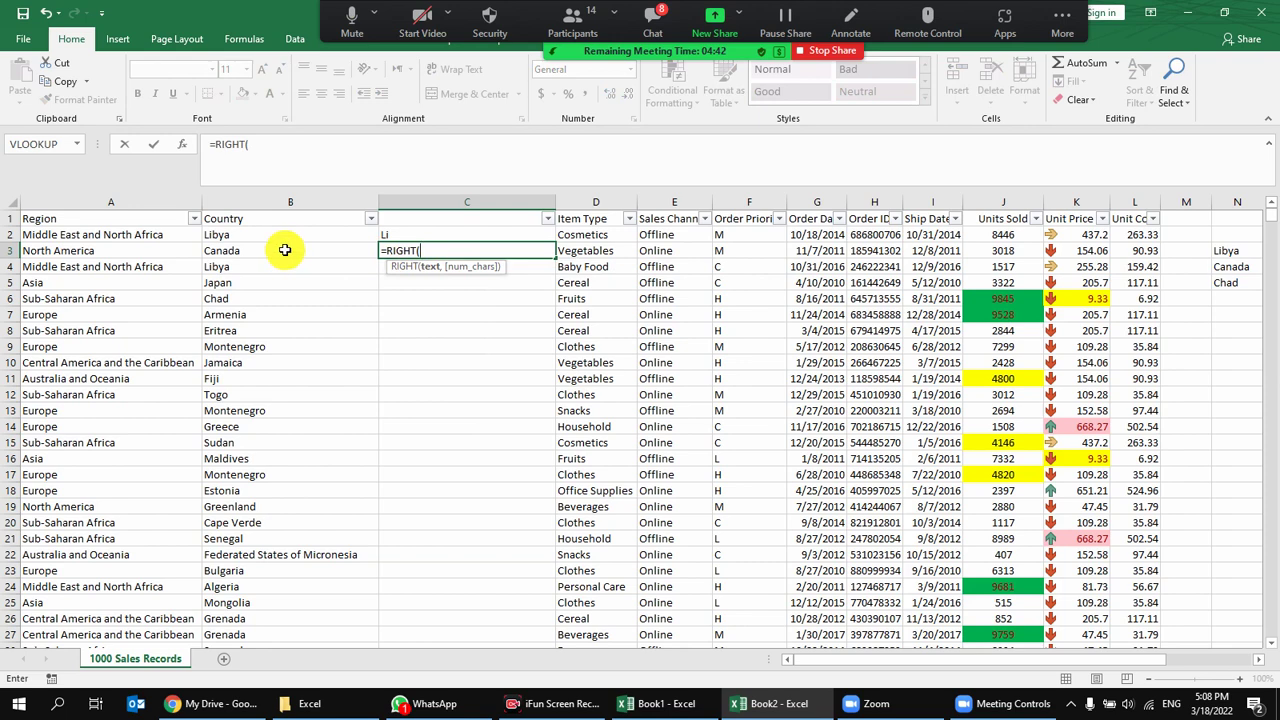
click(285, 250)
text(,)
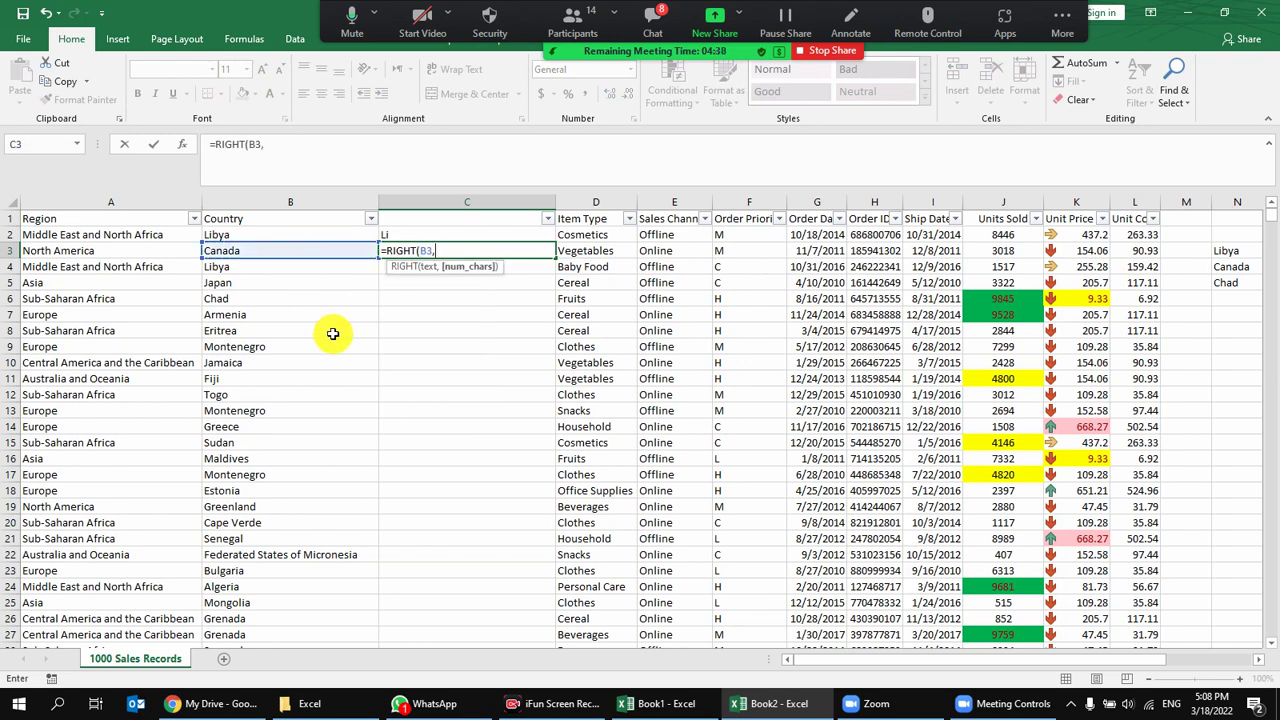
text(3)
key(Return)
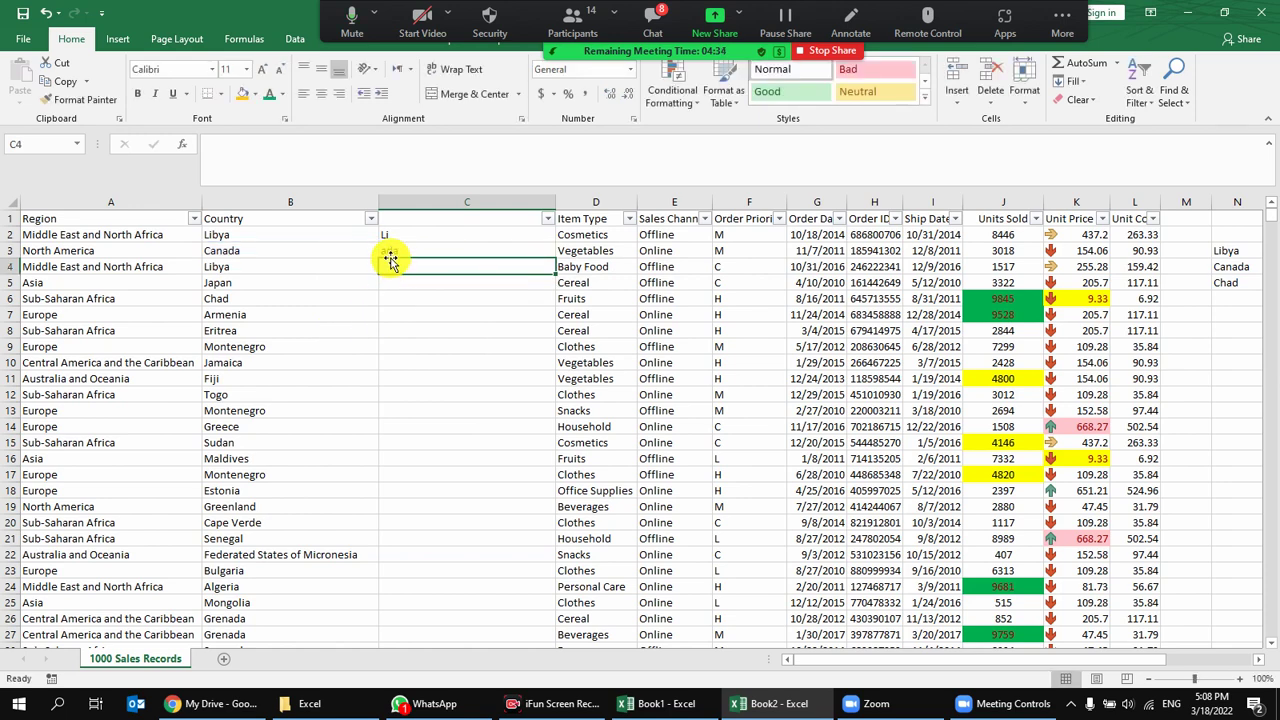
click(266, 250)
double_click(226, 250)
drag(223, 250, 350, 320)
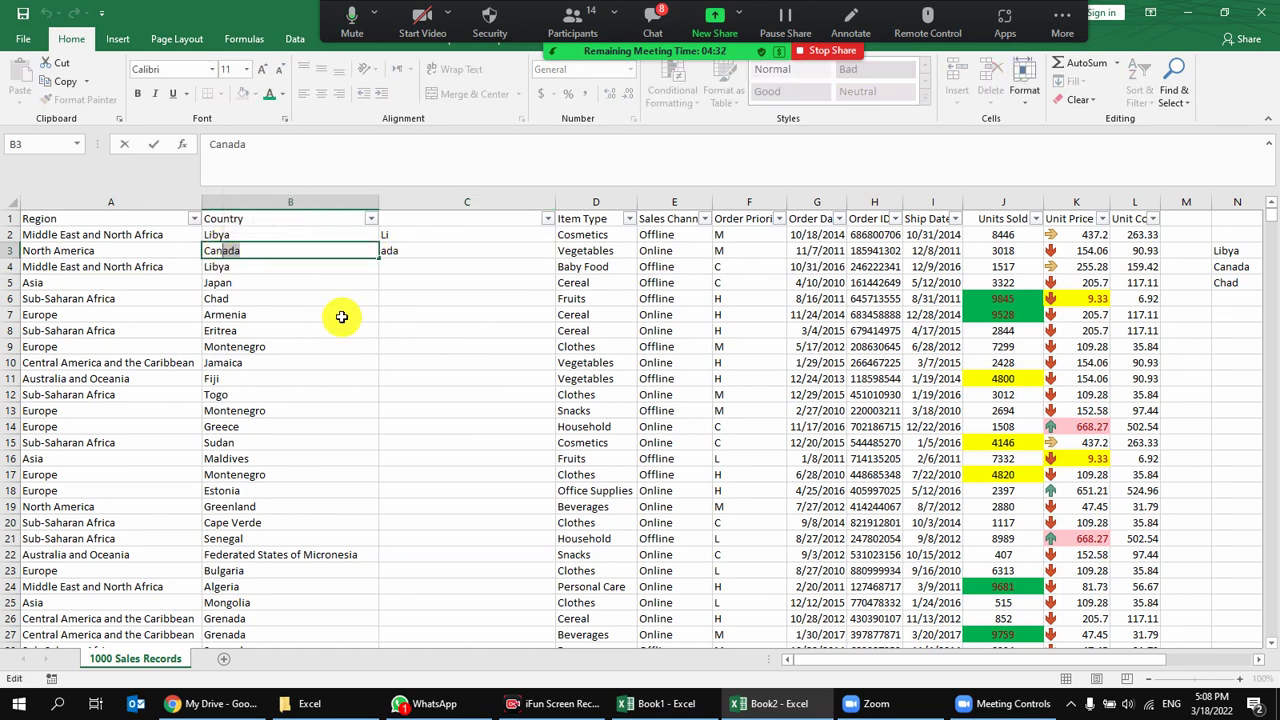
key(Escape)
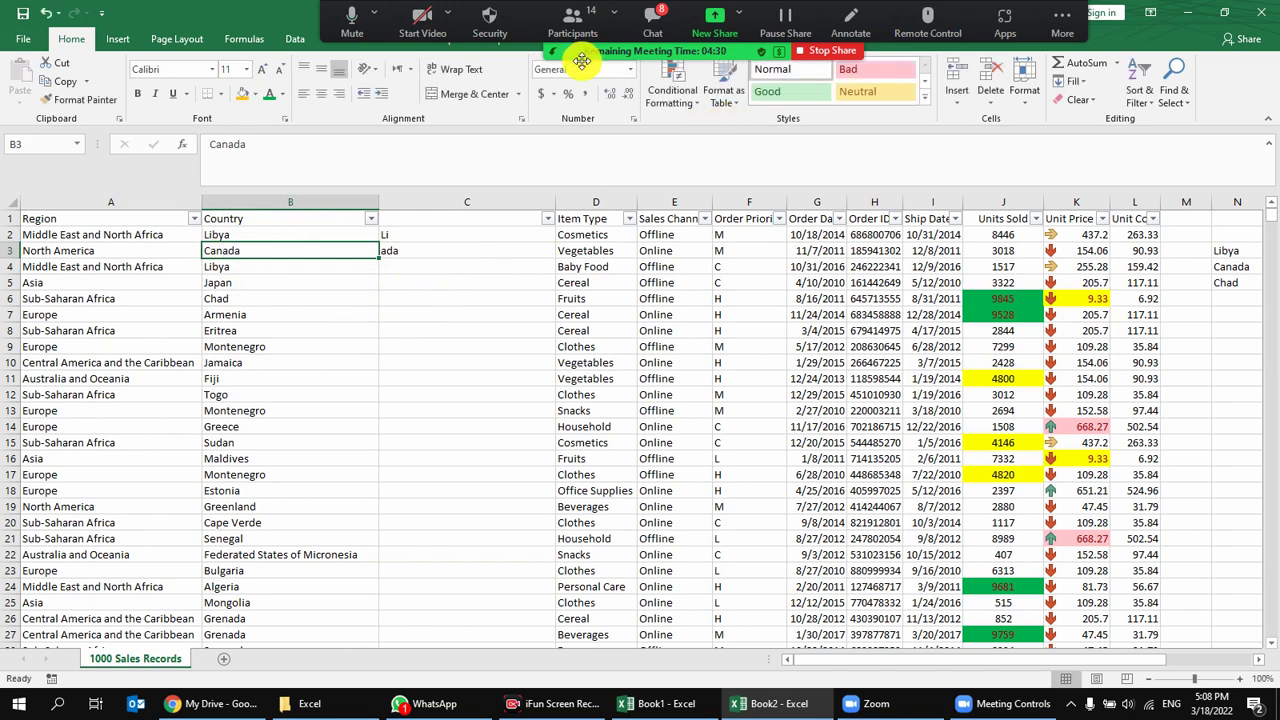
Turn on the meeting camera and clear the test formulas from column C.
click(422, 20)
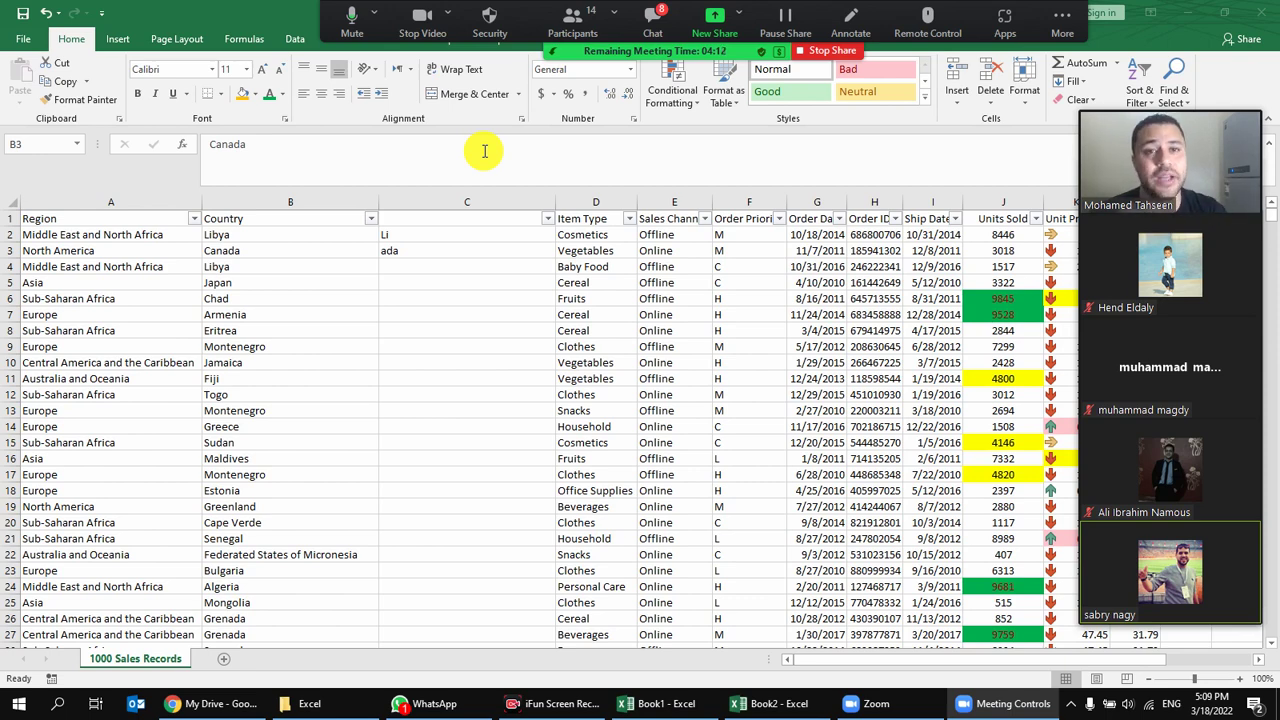
click(476, 202)
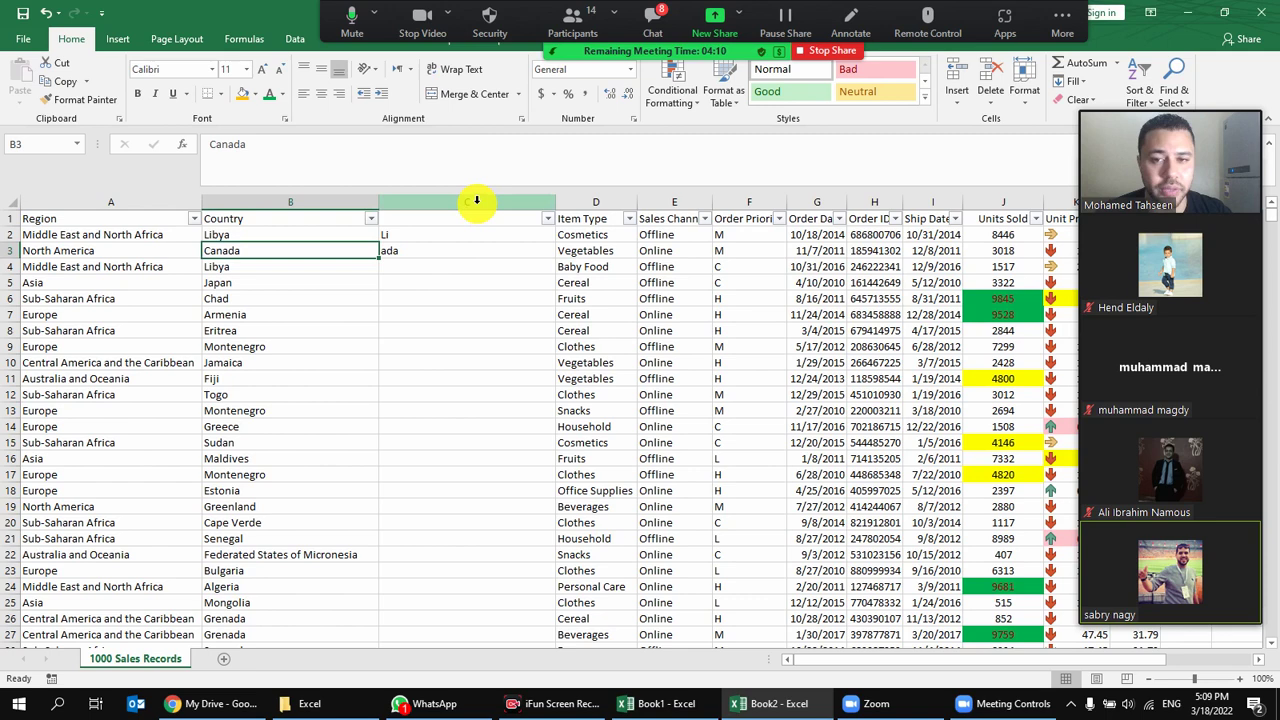
key(Delete)
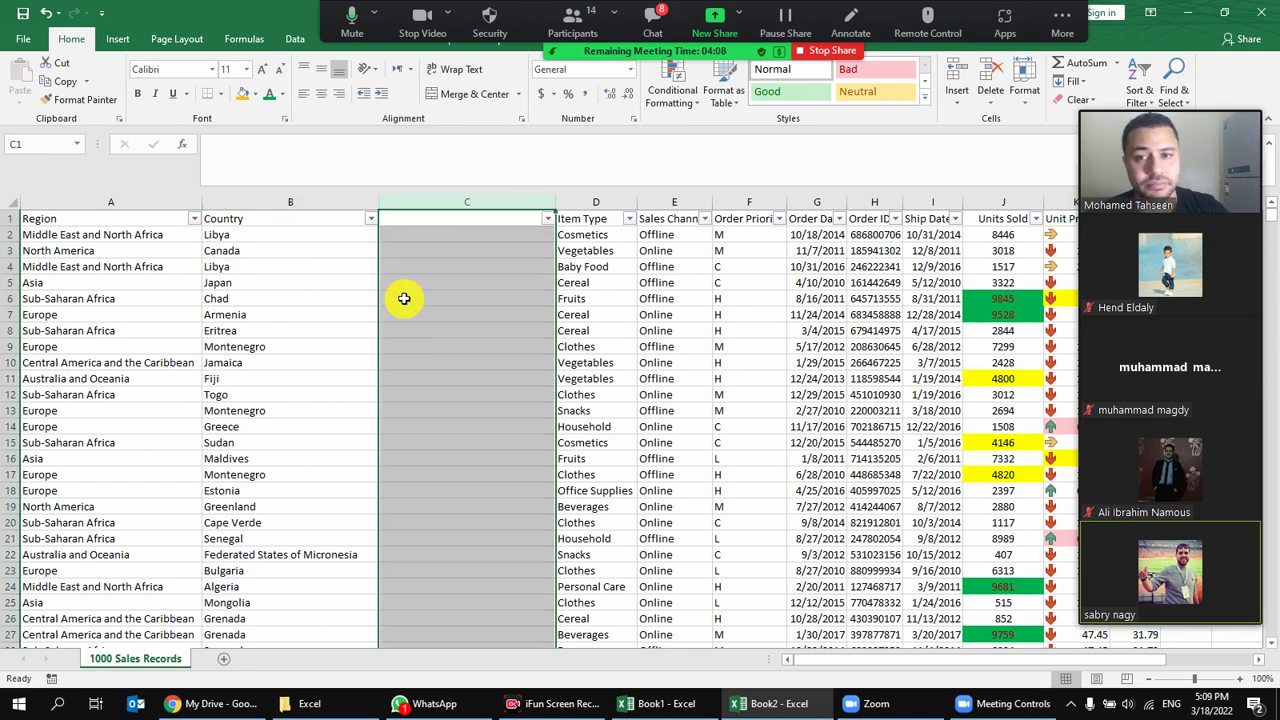
click(415, 266)
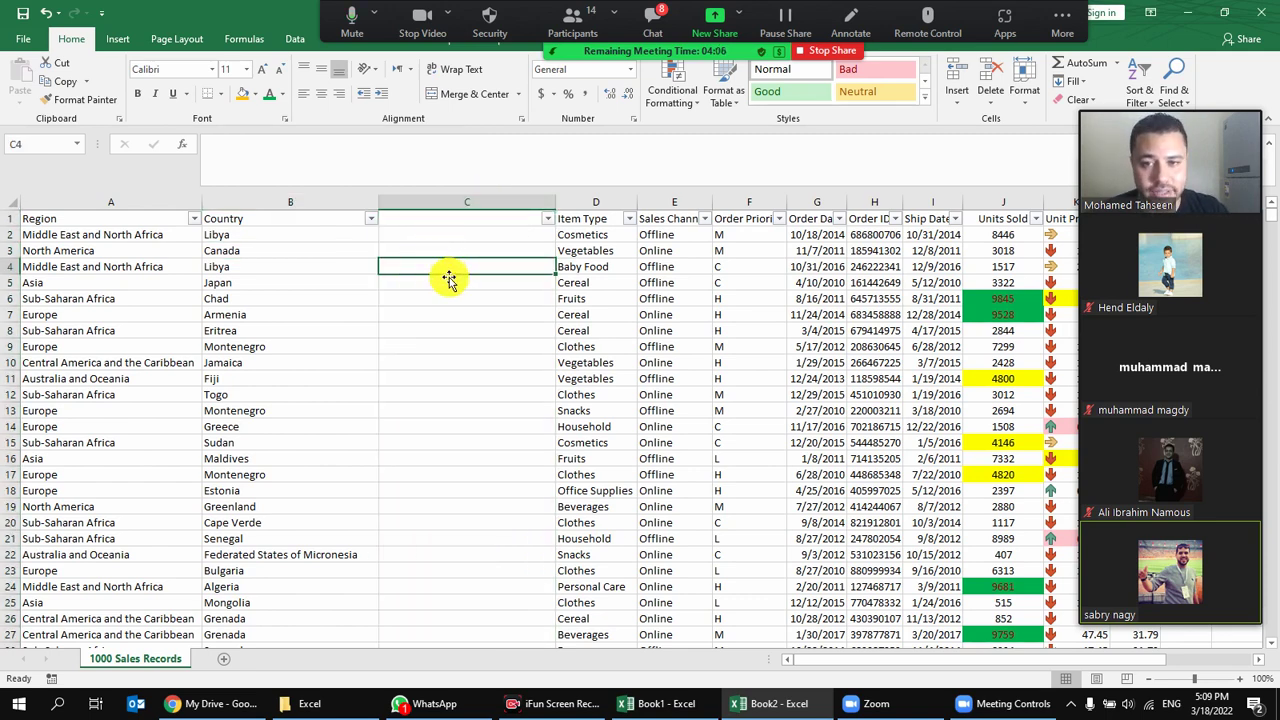
Start a CONCAT formula in C4, then cancel the unfinished entry.
text(=con)
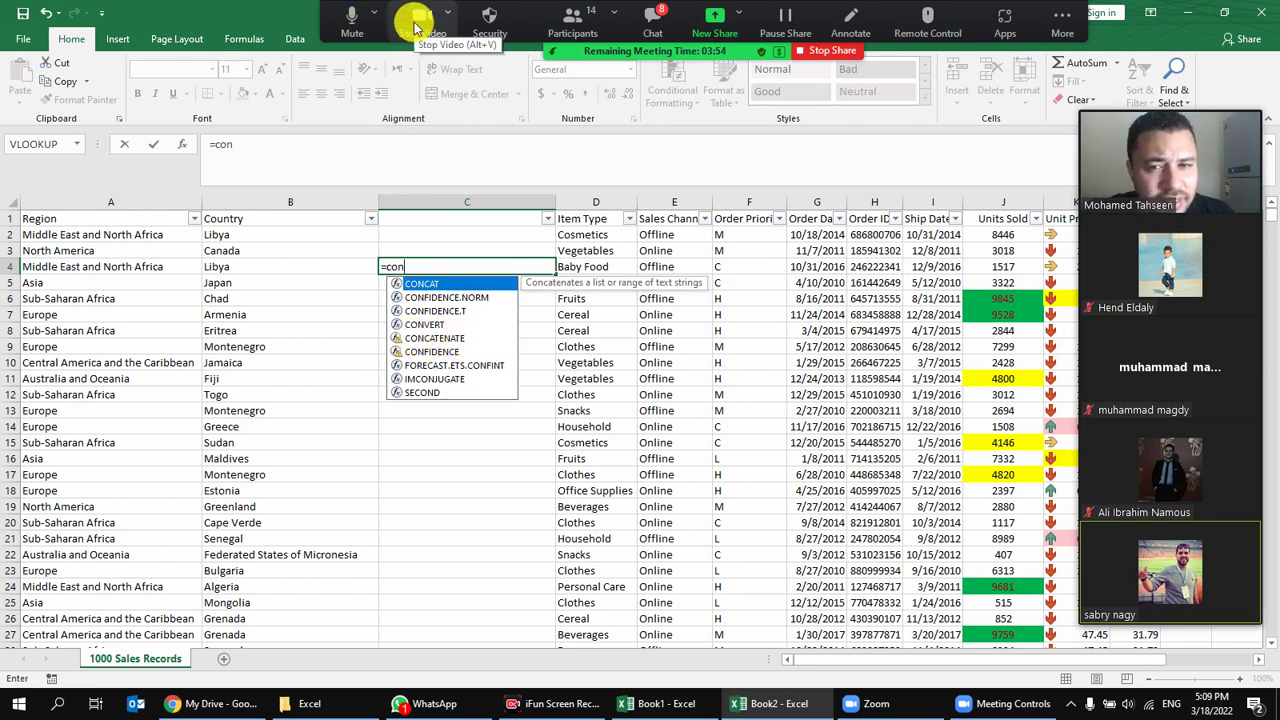
click(422, 15)
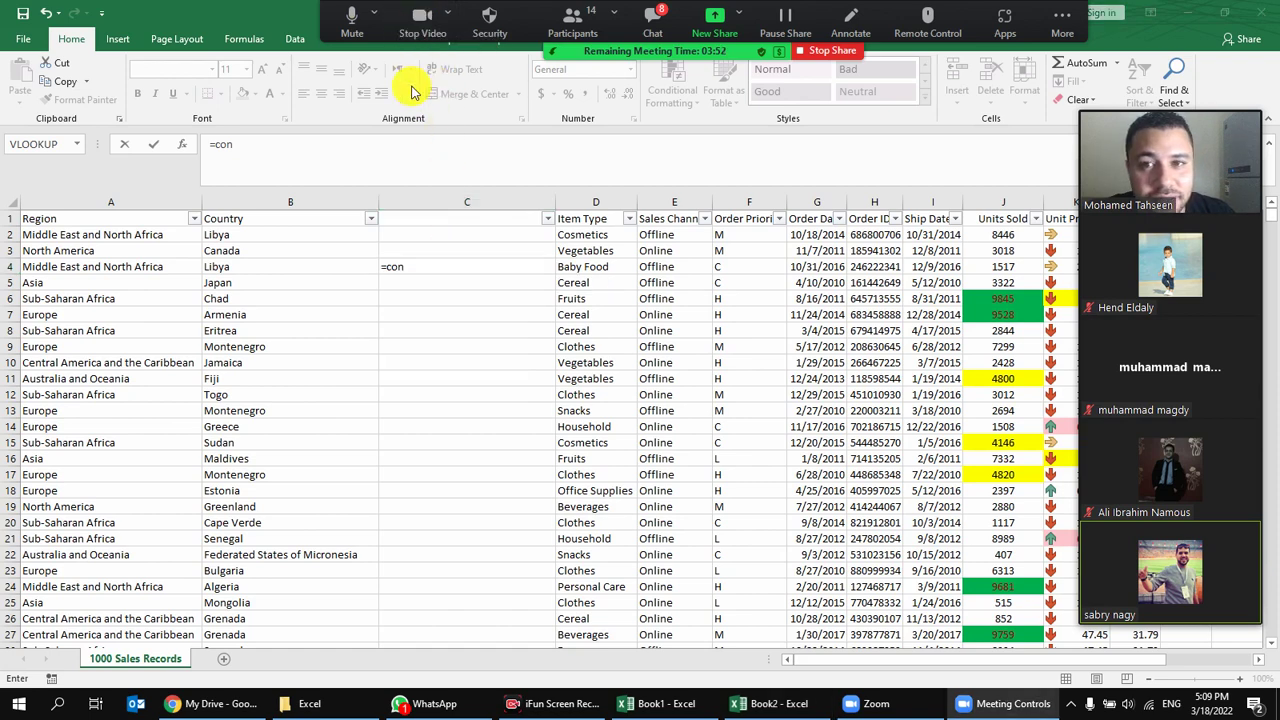
click(453, 267)
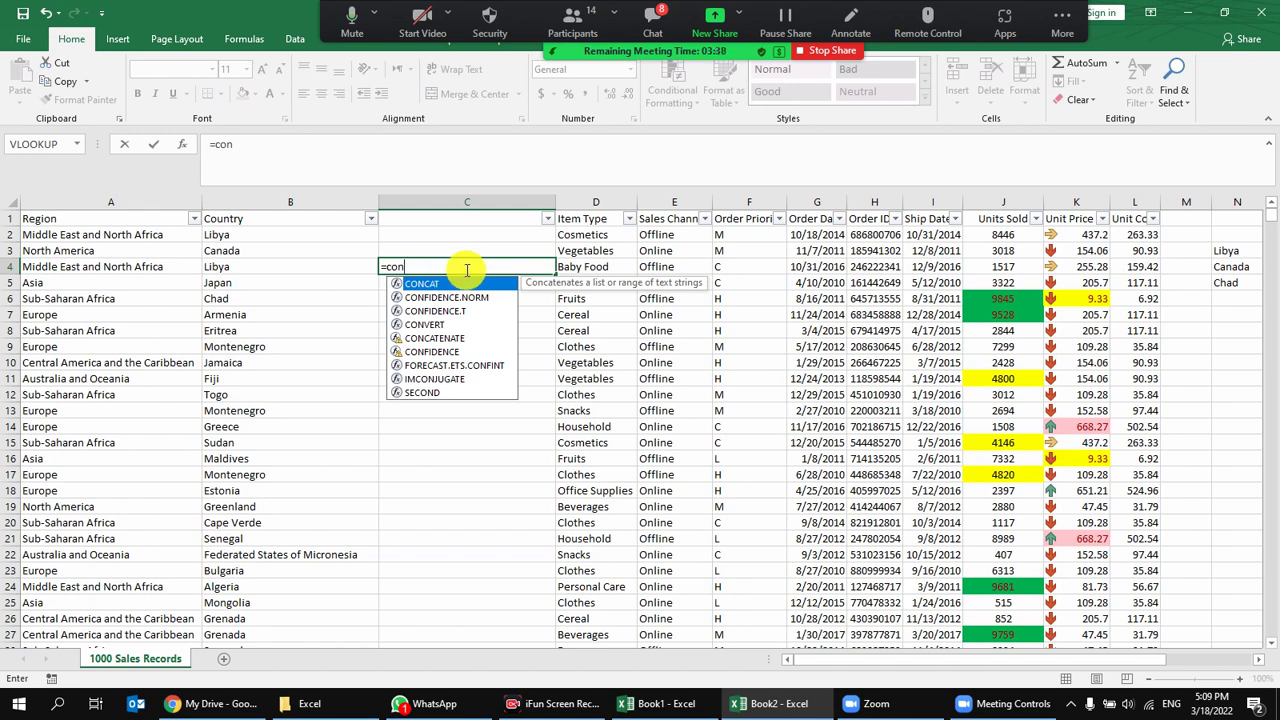
key(Escape)
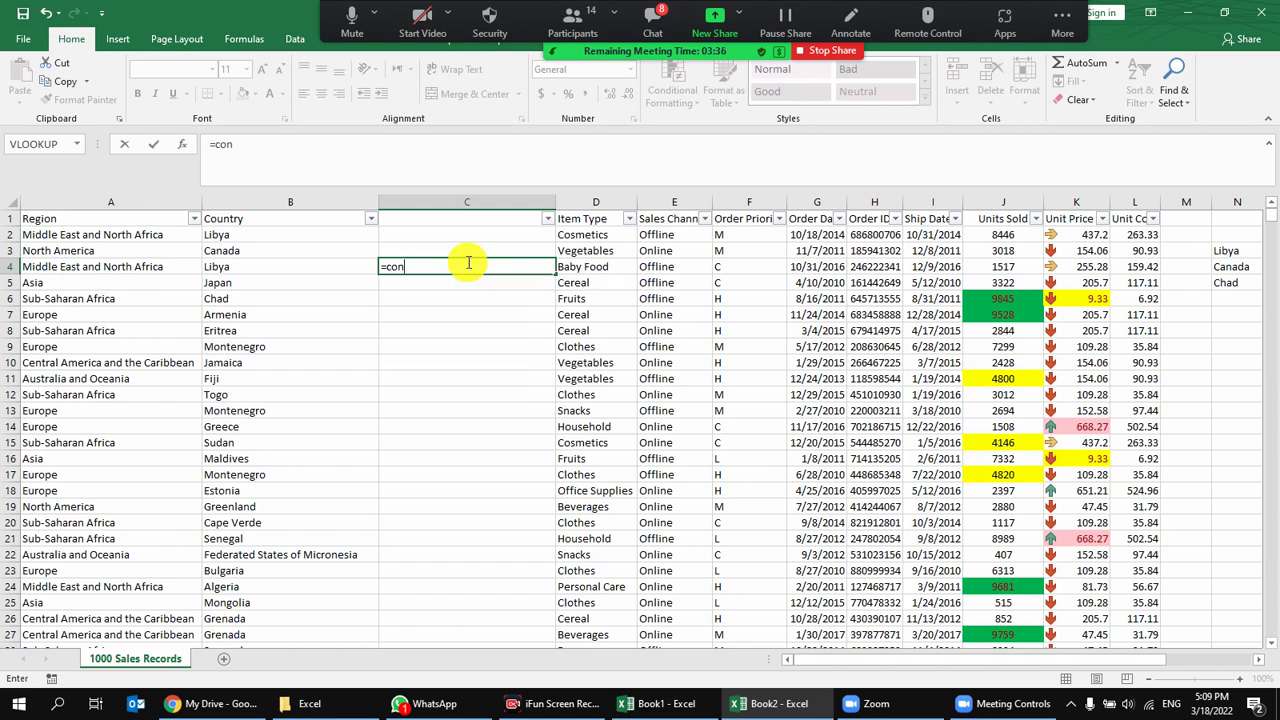
key(Escape)
text(=co)
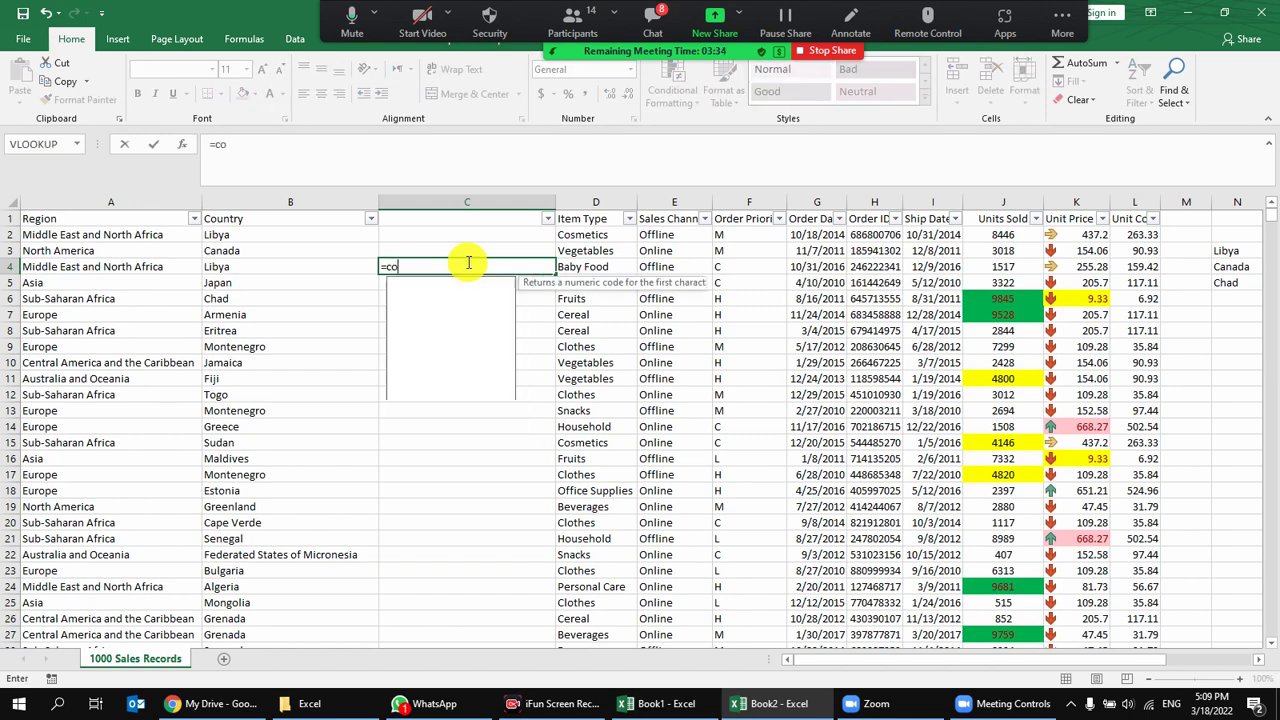
text(n)
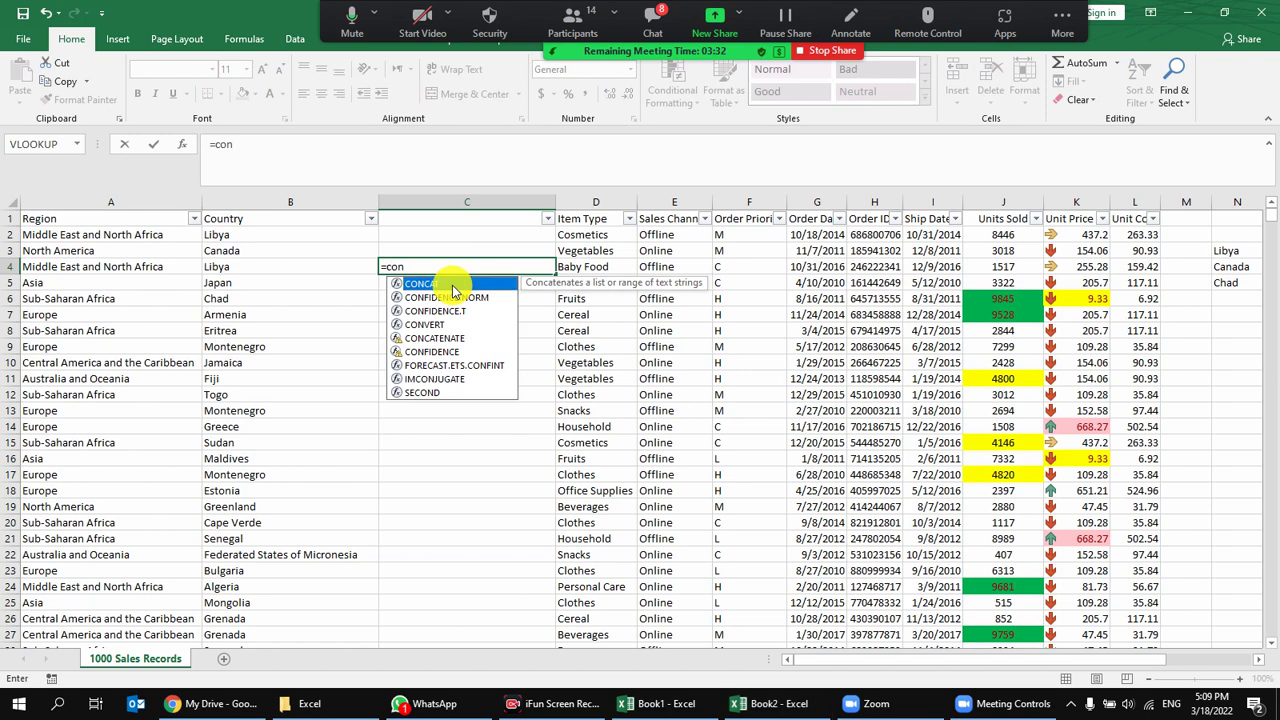
double_click(453, 289)
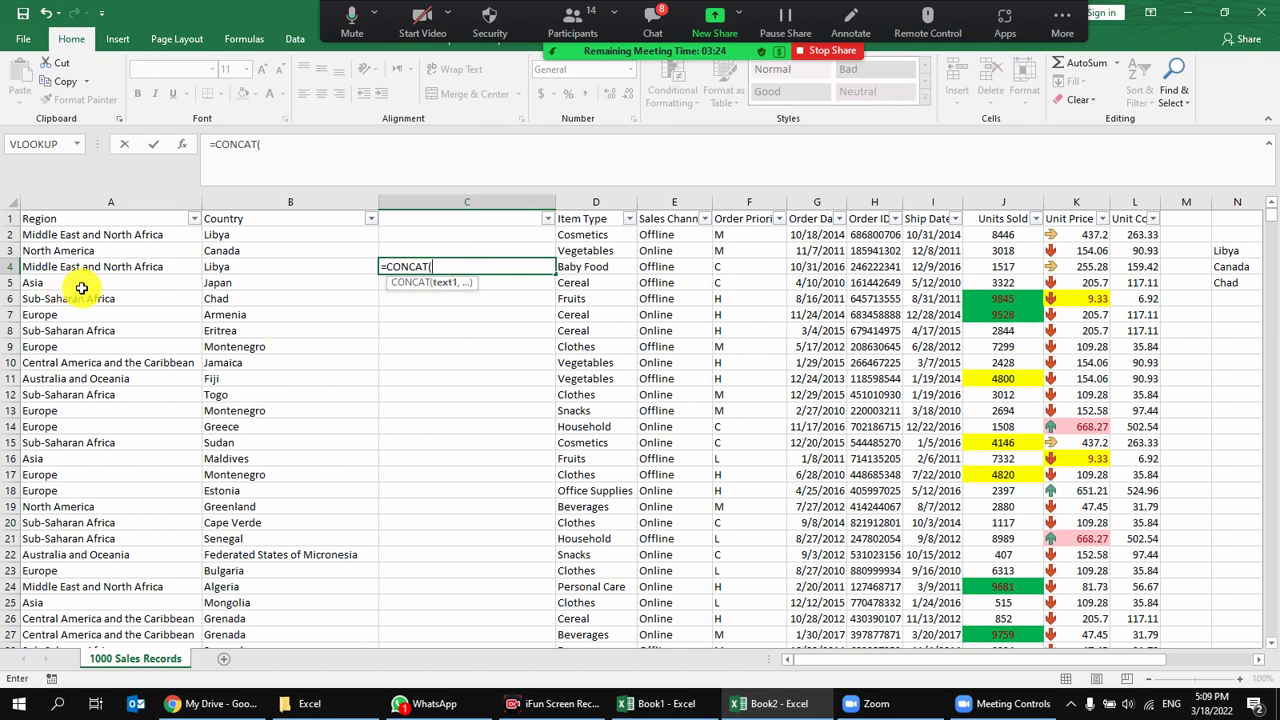
key(Escape)
Enter =CONCAT(A5,B5) in C5 to join the region and country.
click(459, 285)
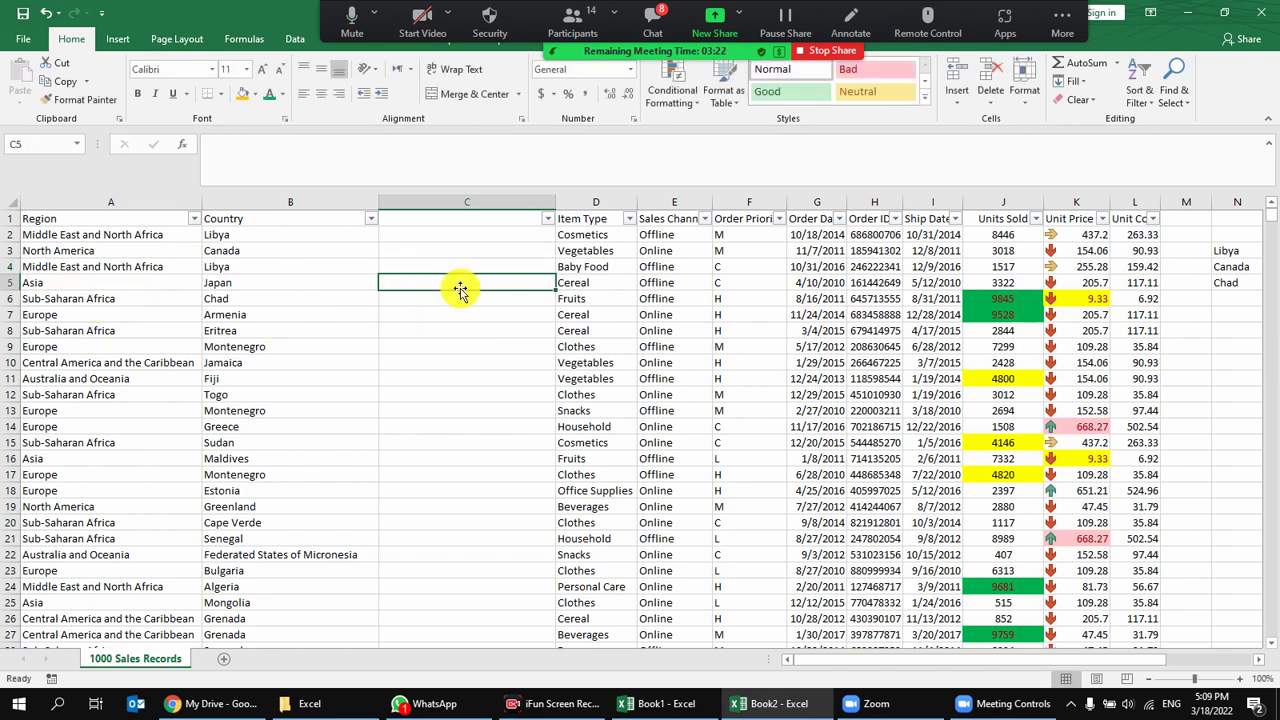
text(=con)
key(Tab)
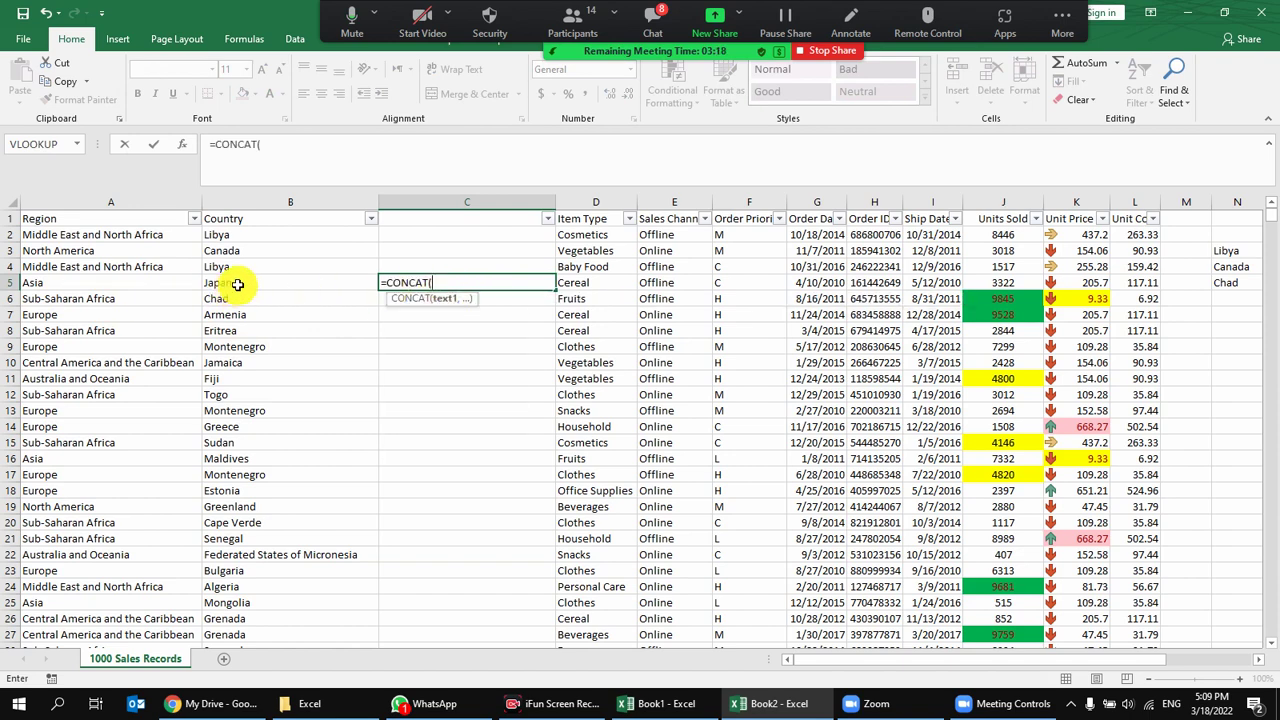
click(141, 282)
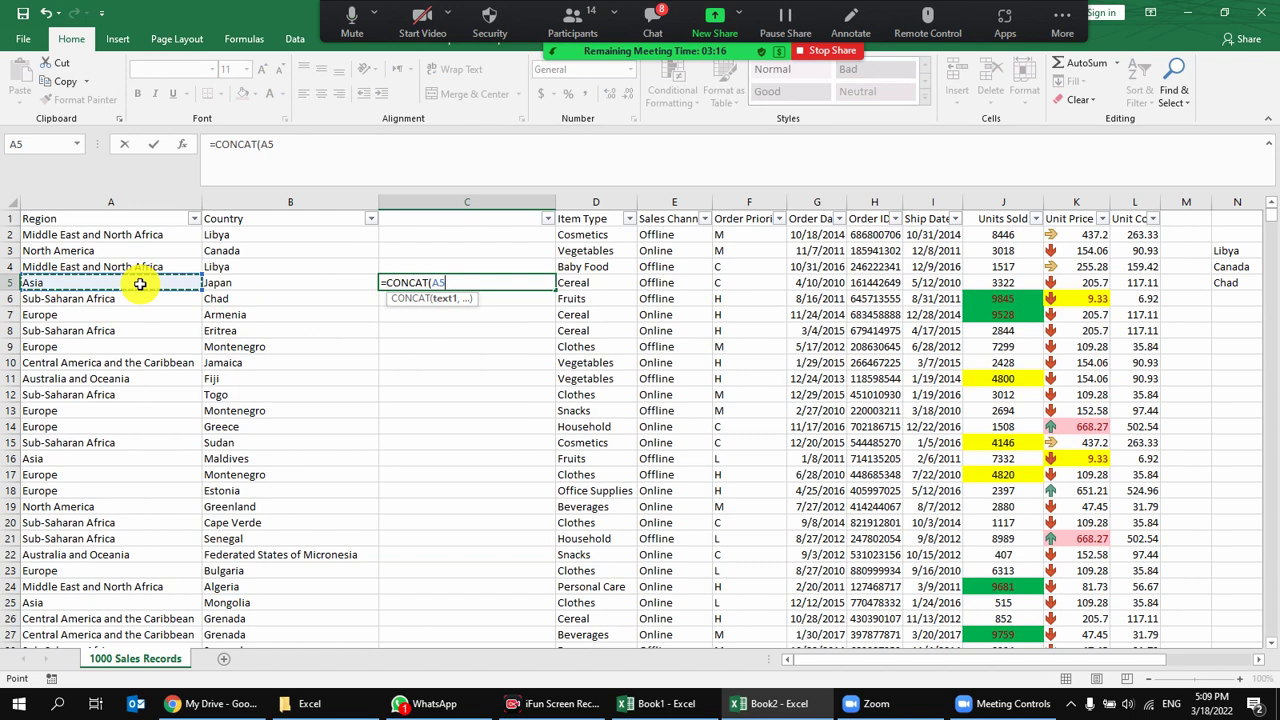
text(,)
click(220, 283)
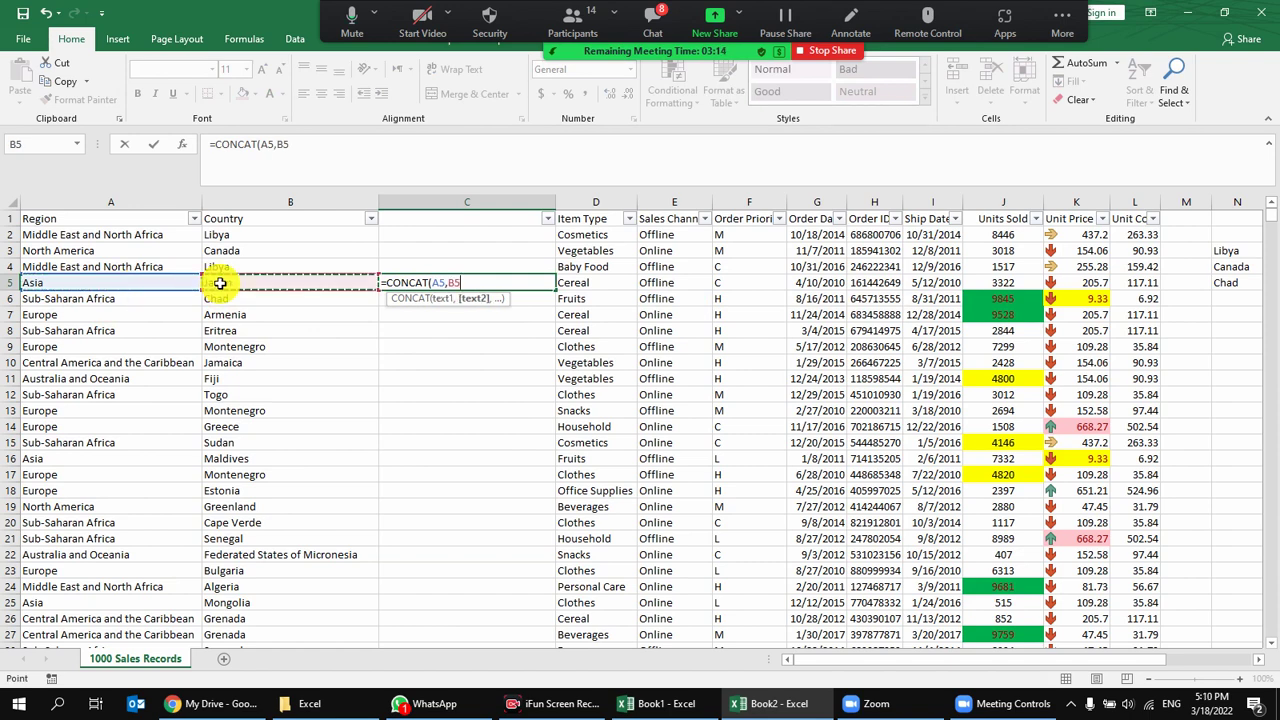
text())
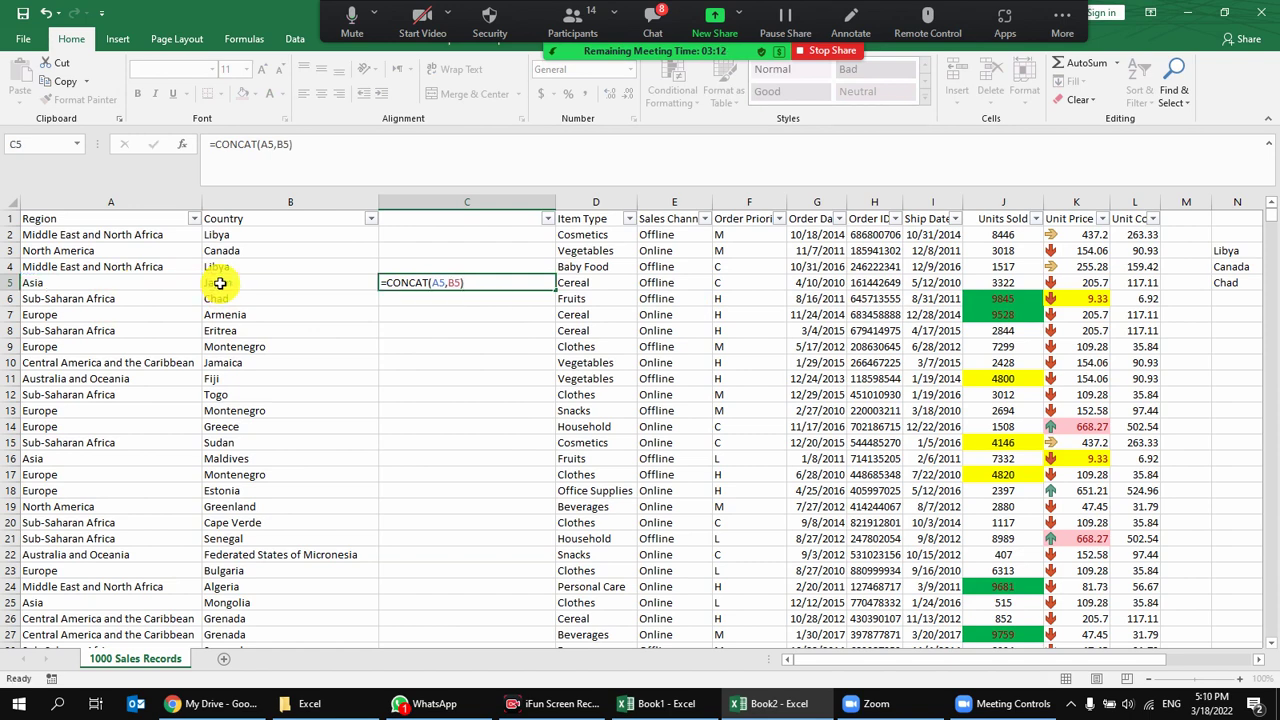
key(Return)
click(411, 282)
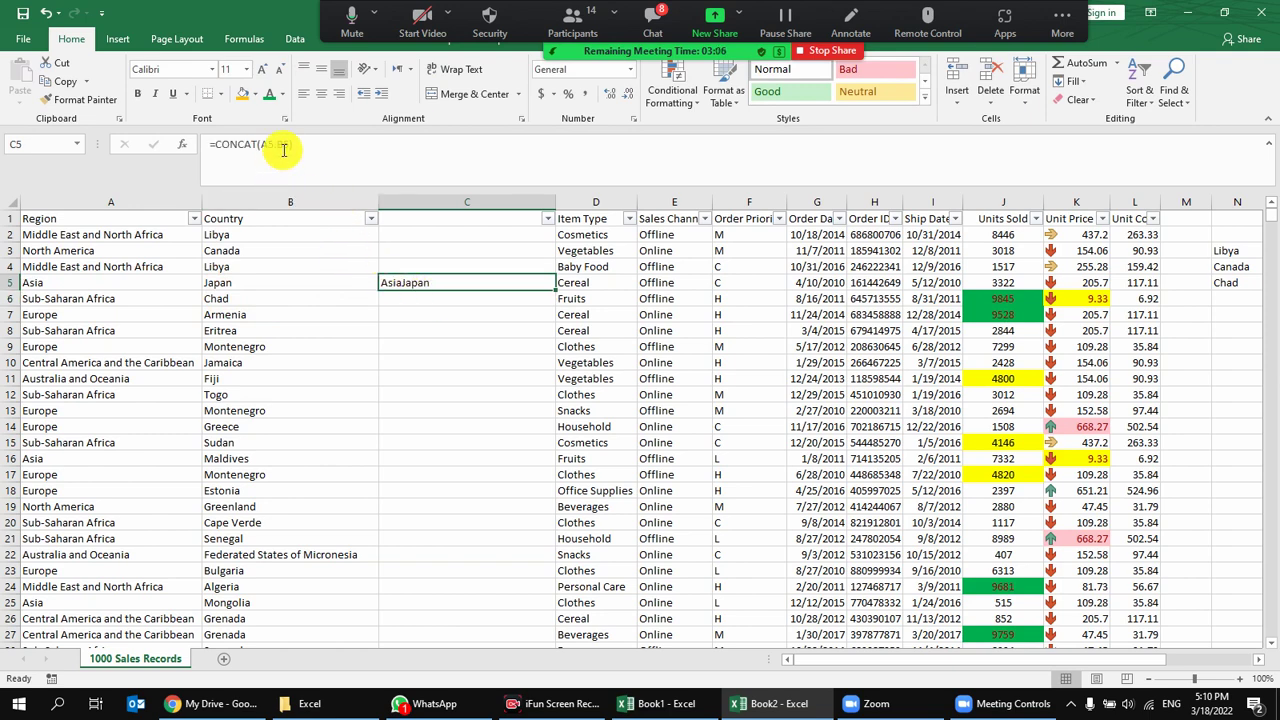
Edit C5 to =CONCAT(A5," ",B5) so it reads Asia Japan.
click(279, 144)
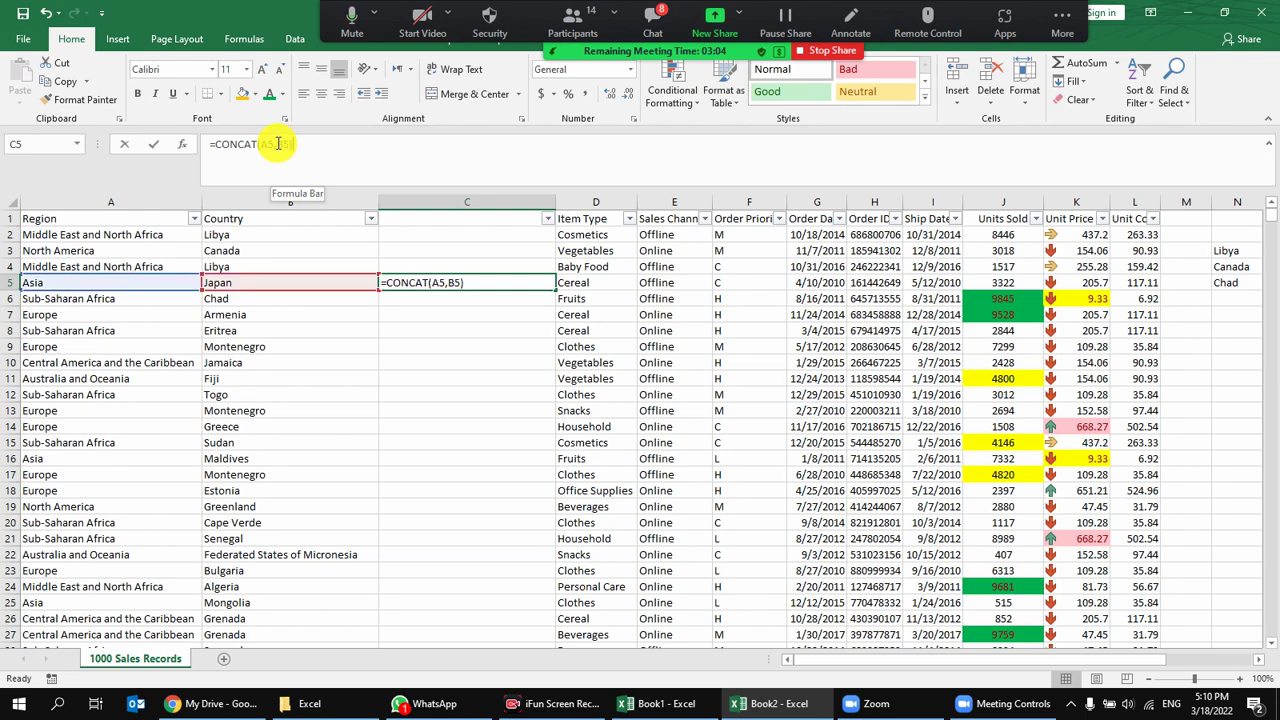
text(,)
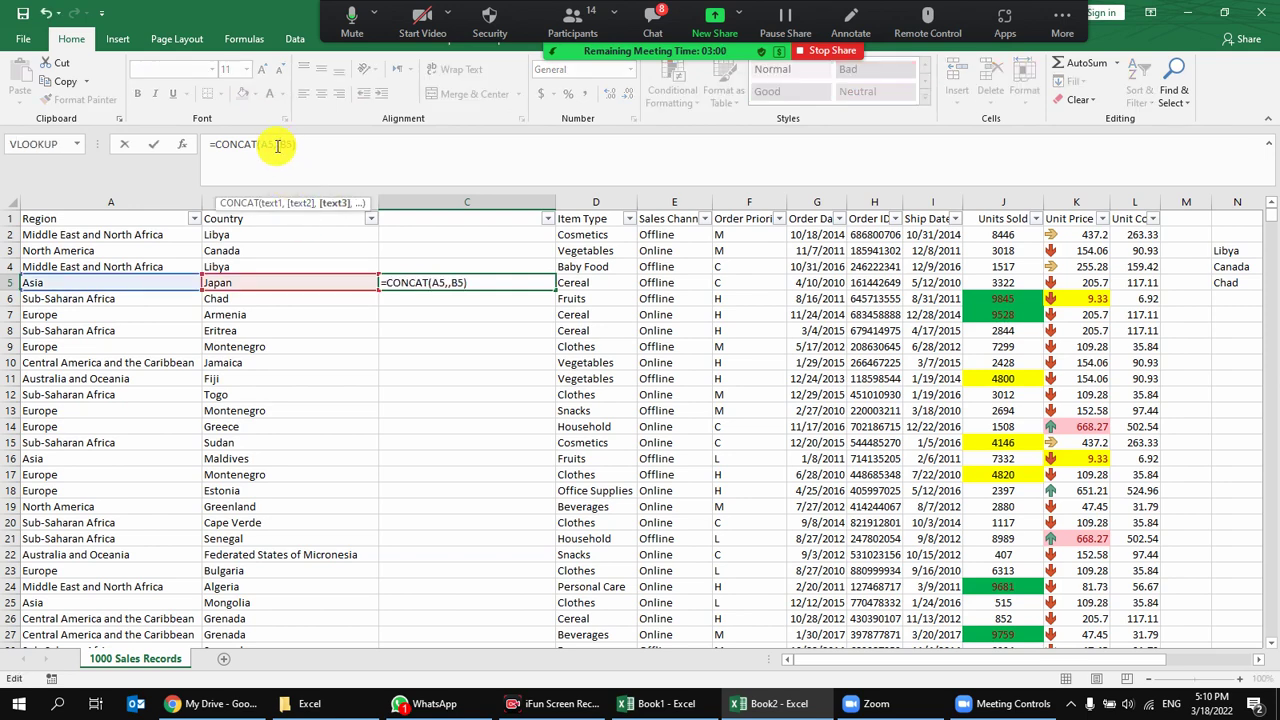
key(BackSpace)
text(")
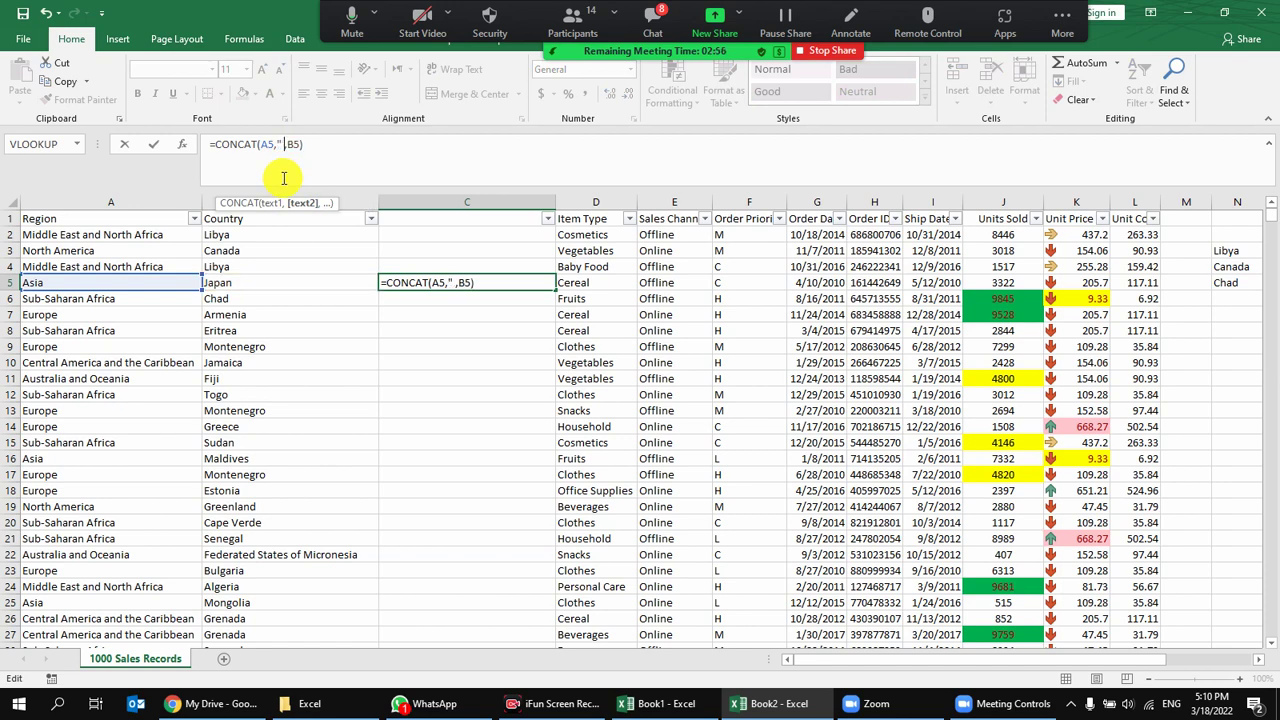
text( ")
key(Return)
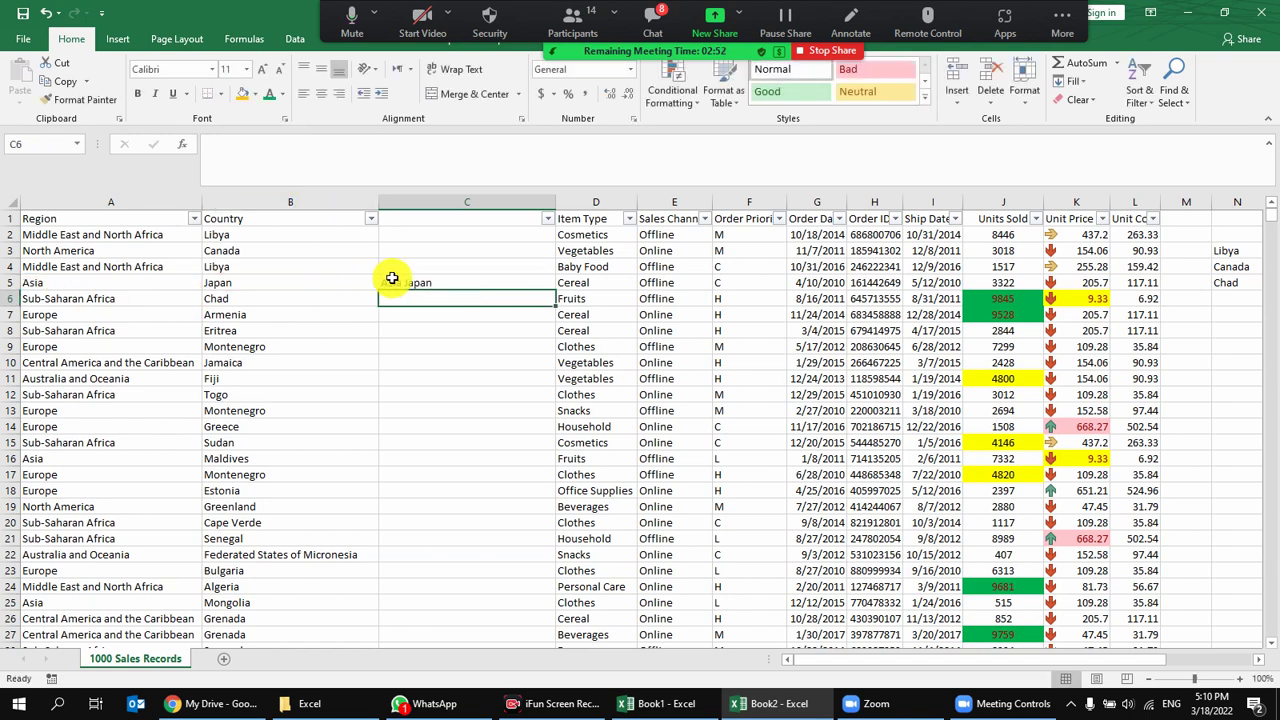
click(420, 18)
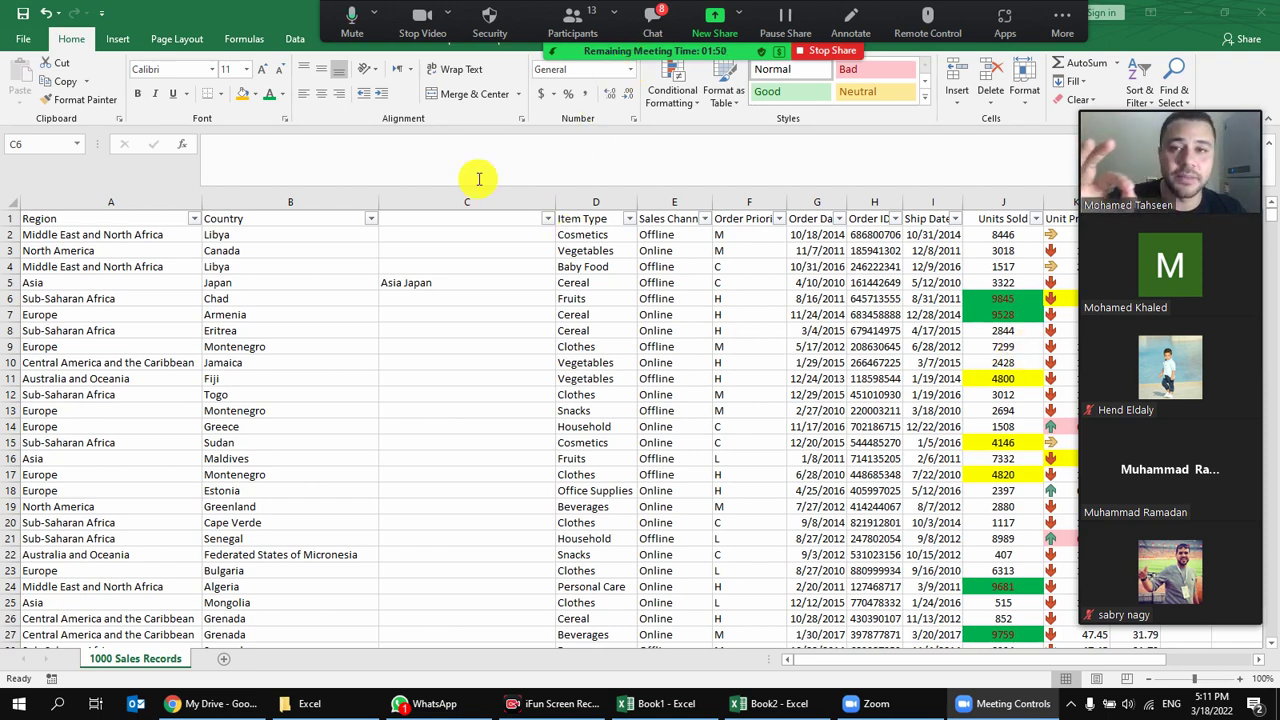
click(422, 22)
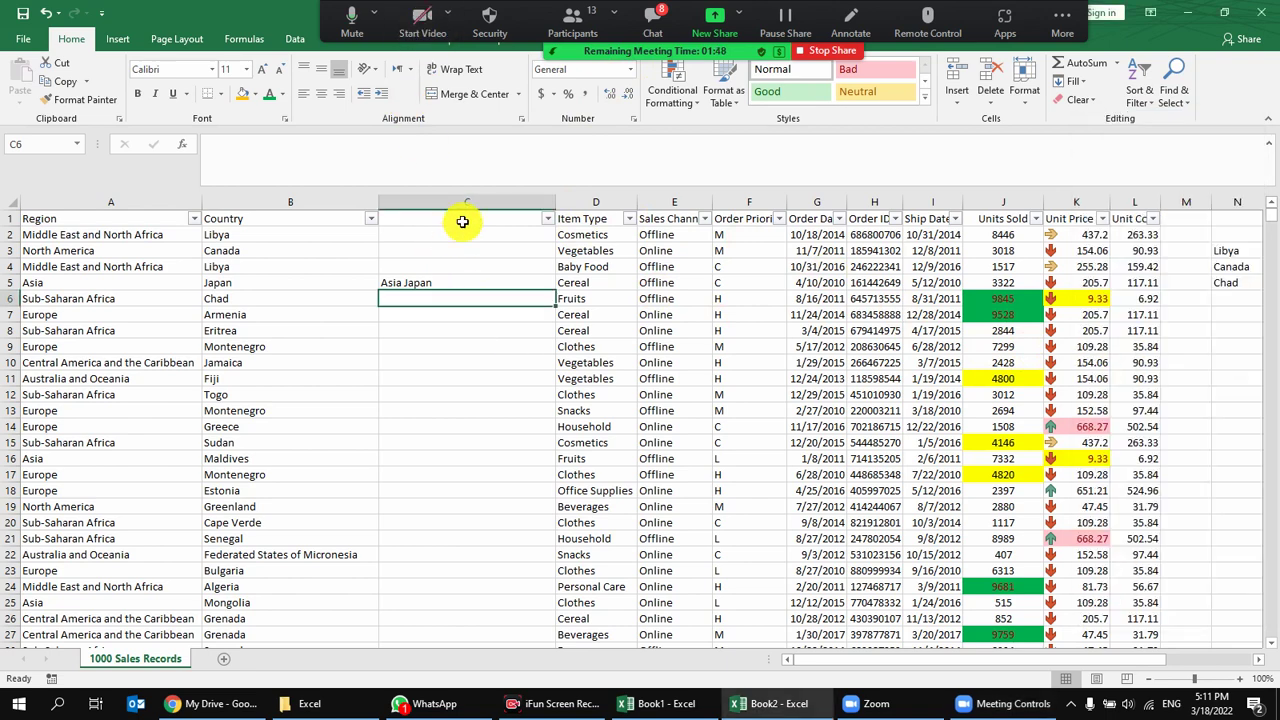
drag(690, 490, 1040, 522)
click(226, 660)
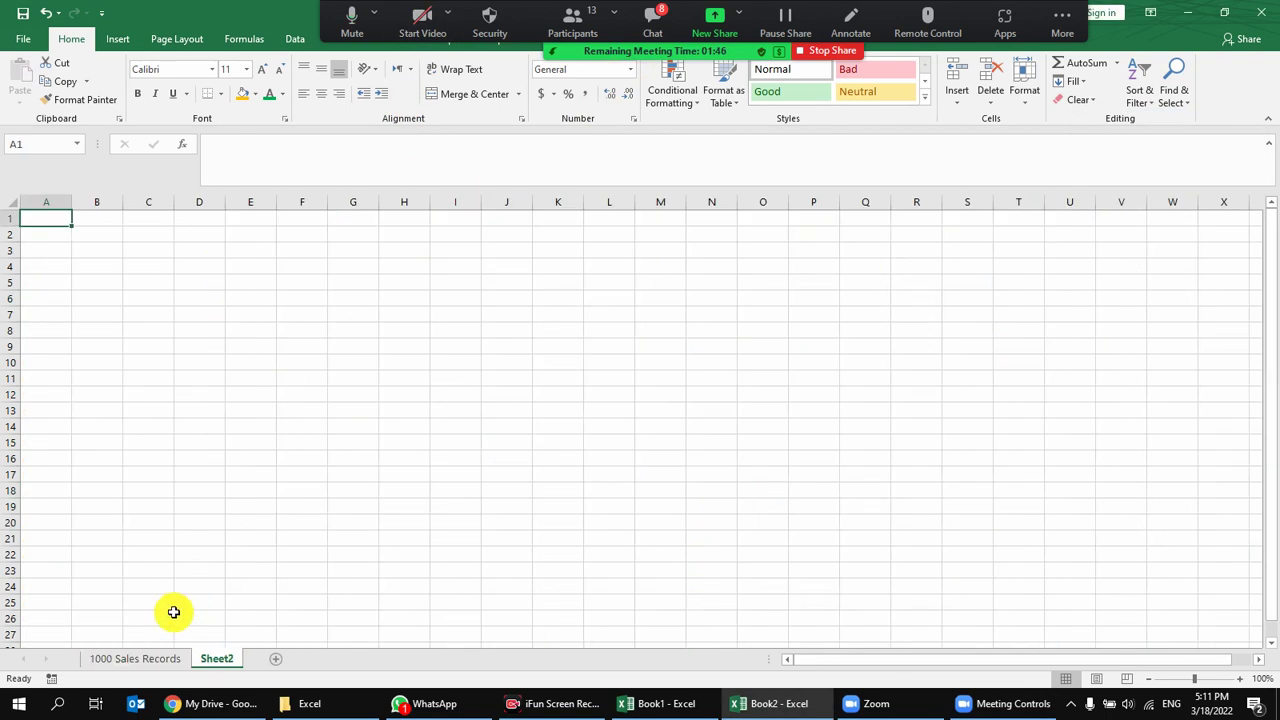
Switch the Zoom screen share to the Book1 workbook window.
click(710, 30)
double_click(557, 333)
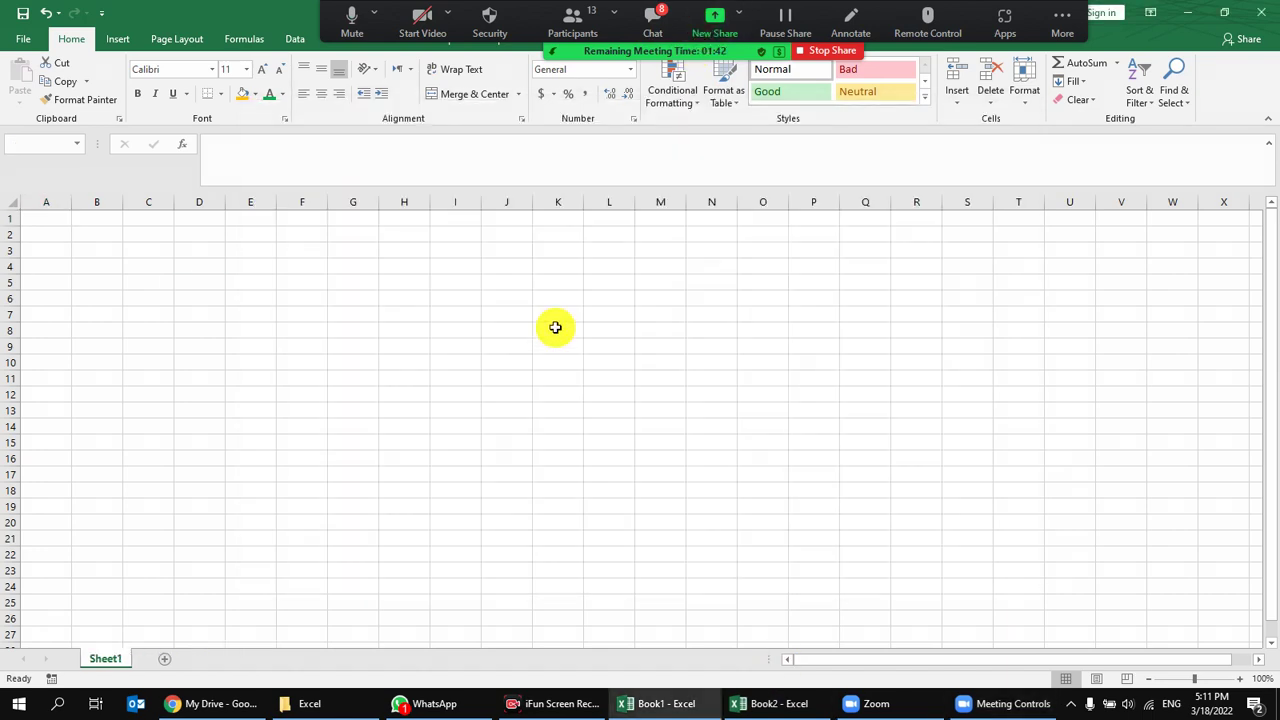
click(349, 426)
Enter a first, middle and last name in E3, F3 and G3.
click(232, 266)
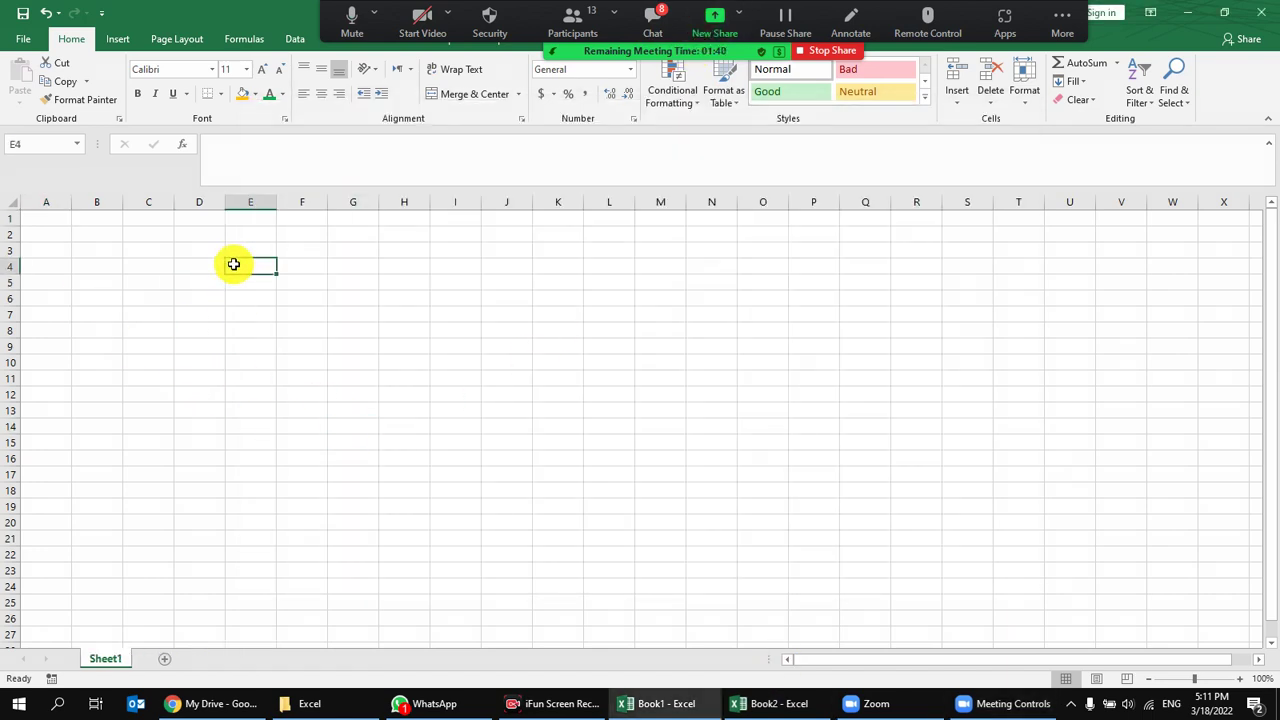
click(262, 251)
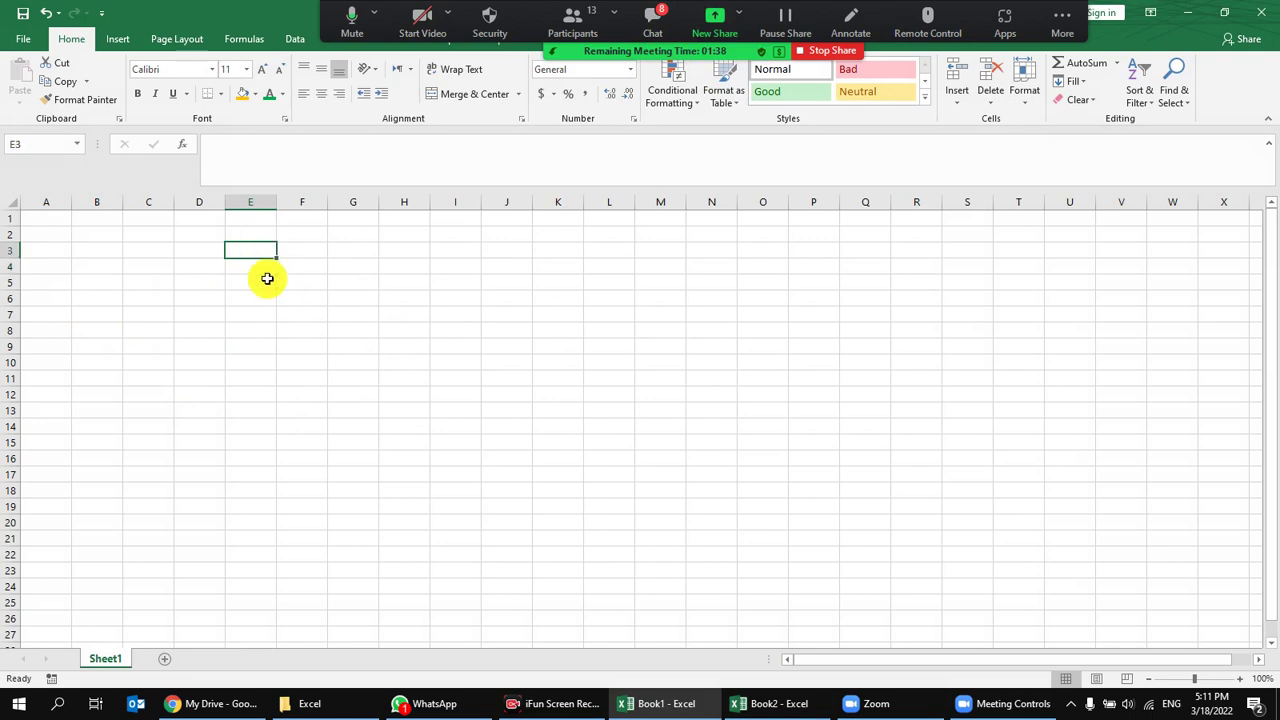
text(mohamed)
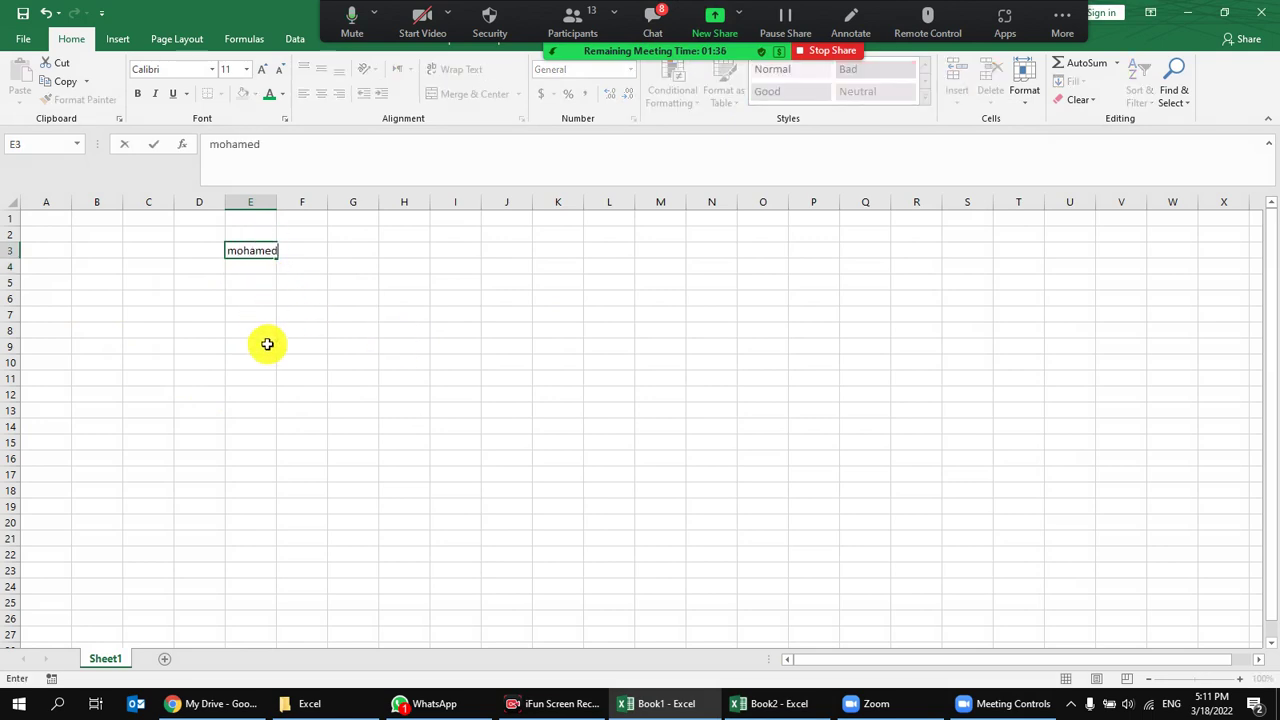
key(Tab)
key(Tab)
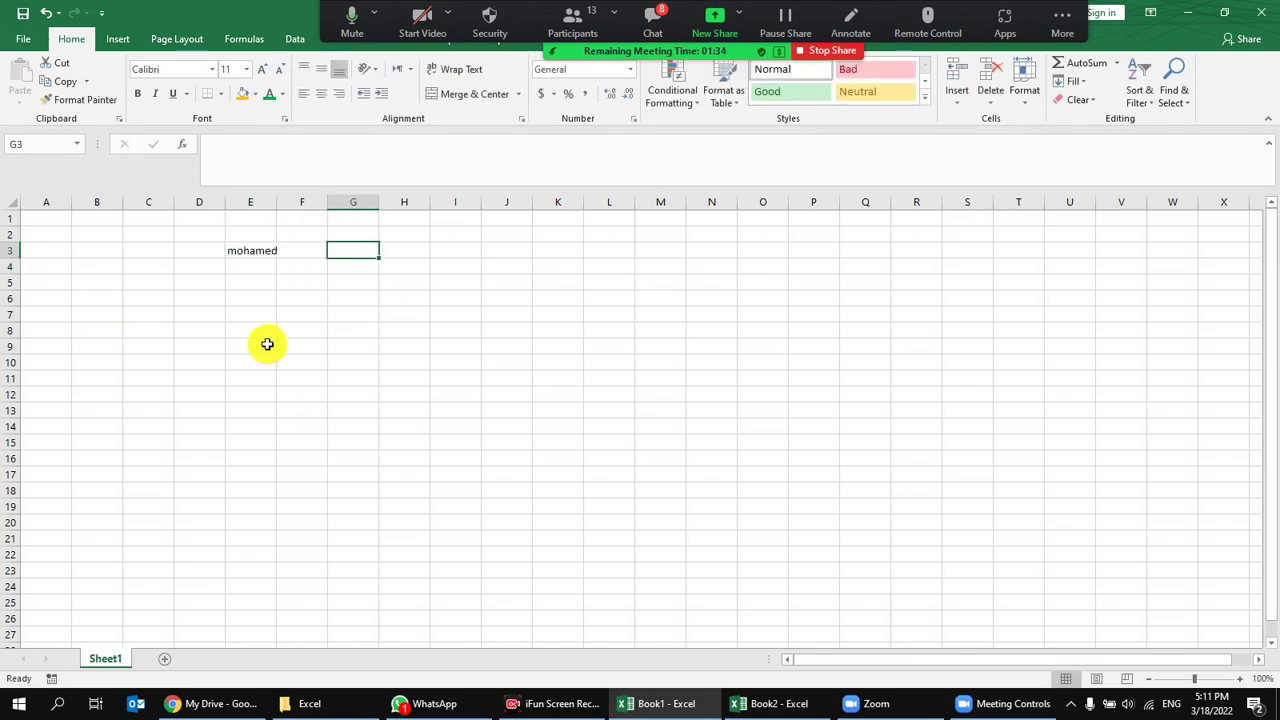
text(tahseen)
key(Return)
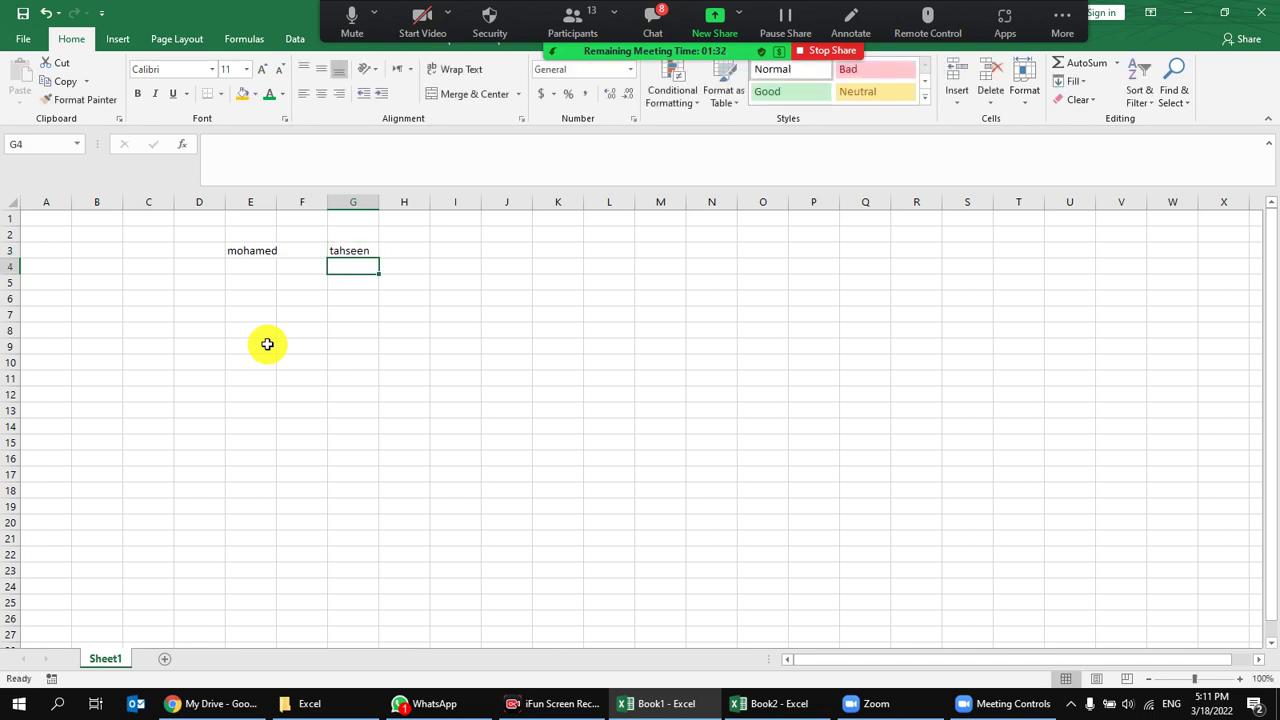
key(Up)
key(Left)
text(hmed)
key(Return)
Autofit columns E through H to fit the three names.
drag(229, 206, 380, 206)
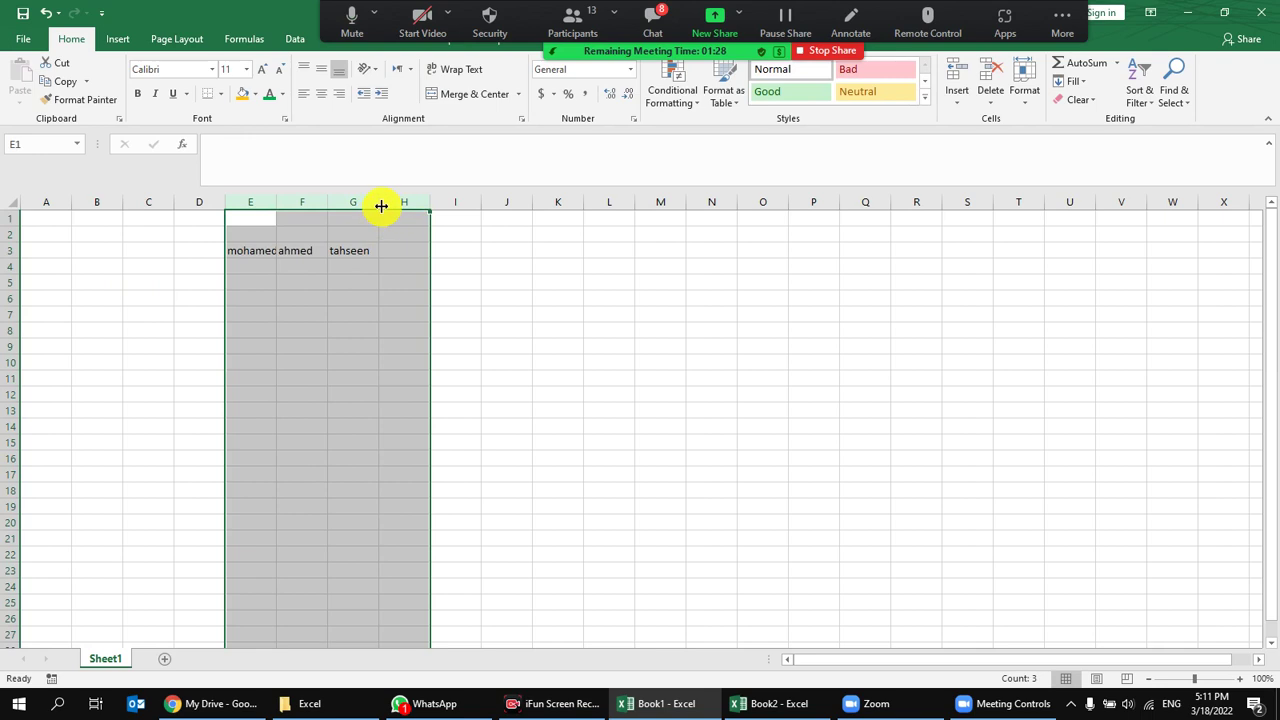
double_click(379, 204)
click(370, 336)
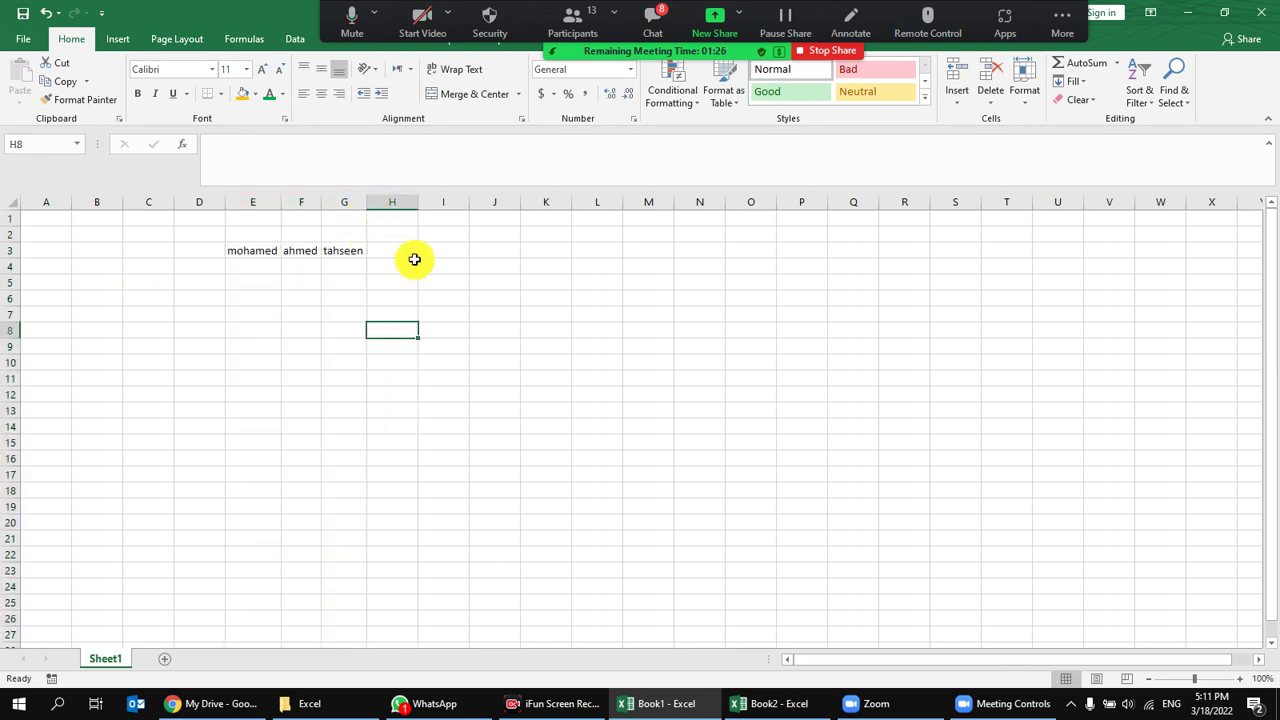
click(258, 251)
click(300, 251)
click(344, 251)
click(444, 250)
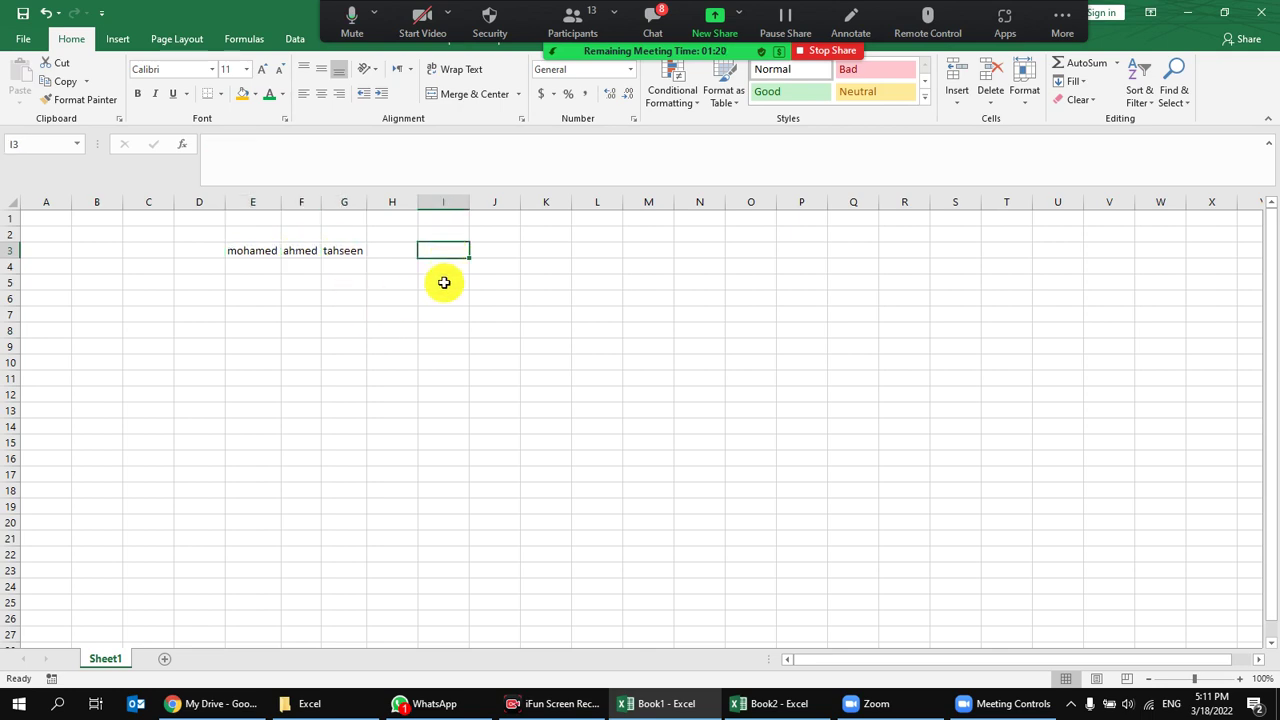
Enter =CONCAT(E3," ",F3," ",G3) in I3 to build the full name.
text(=con)
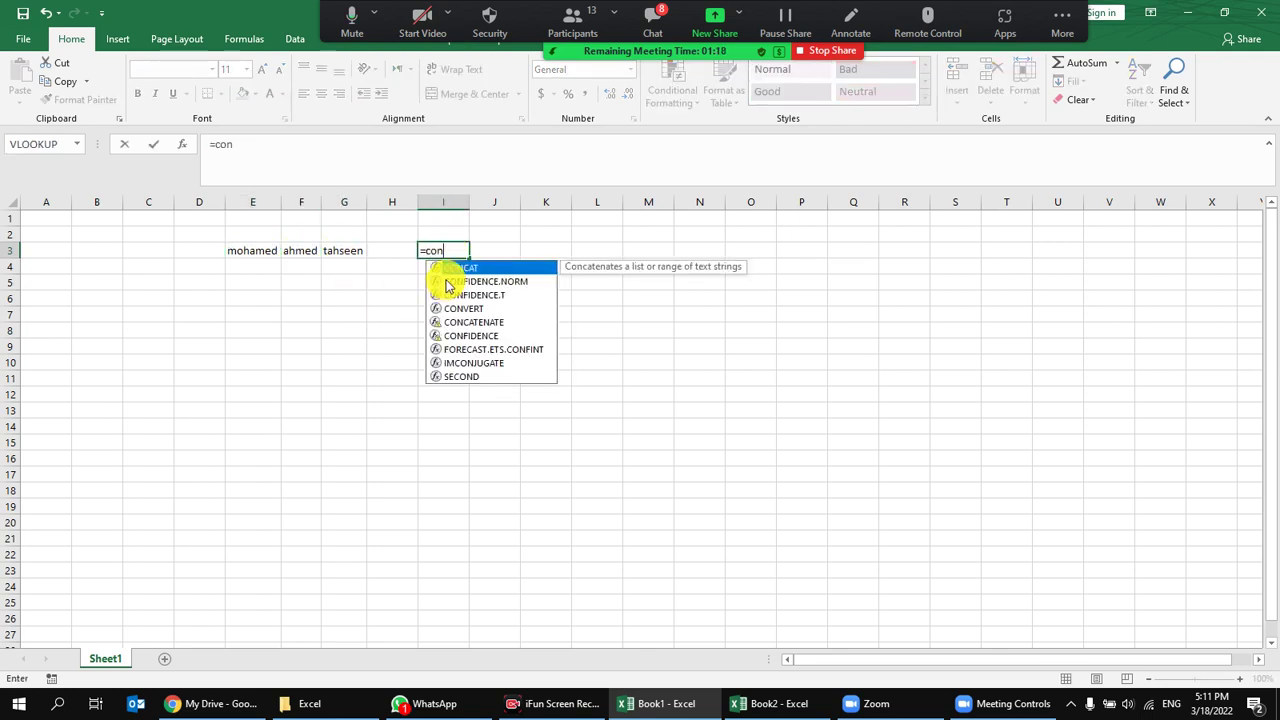
double_click(449, 267)
click(256, 250)
text(,)
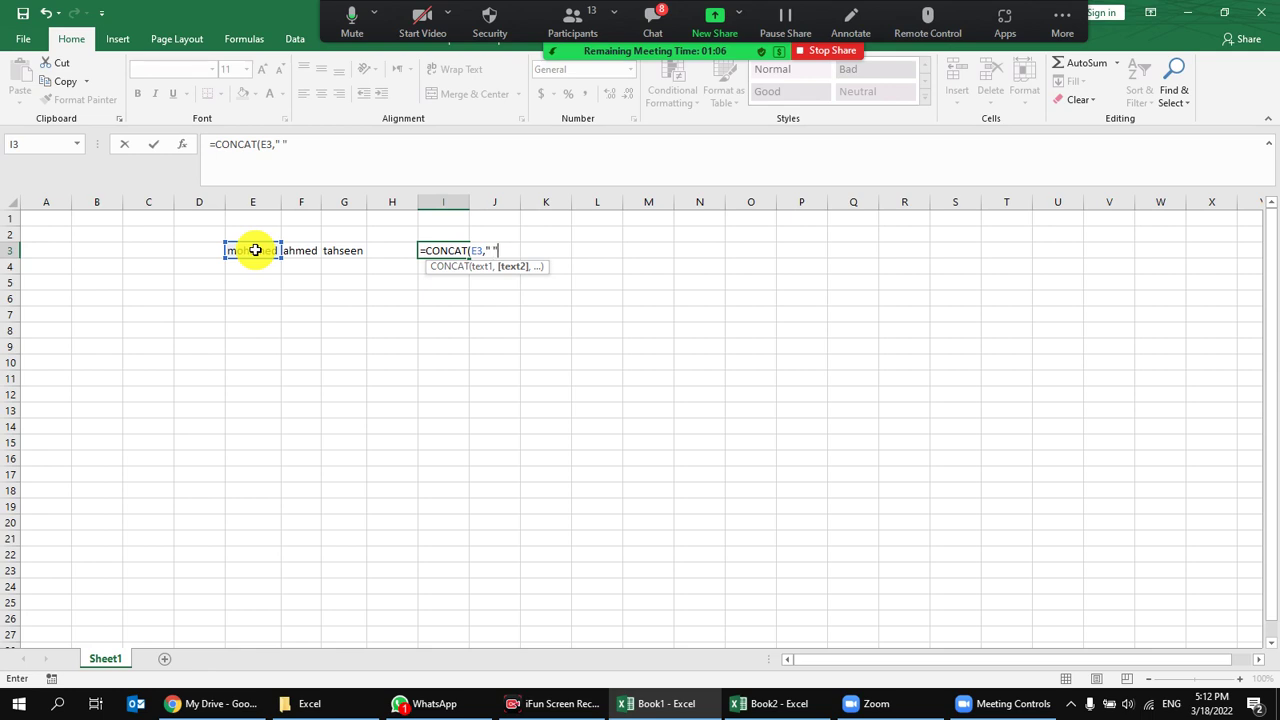
text(,)
click(285, 255)
text(,")
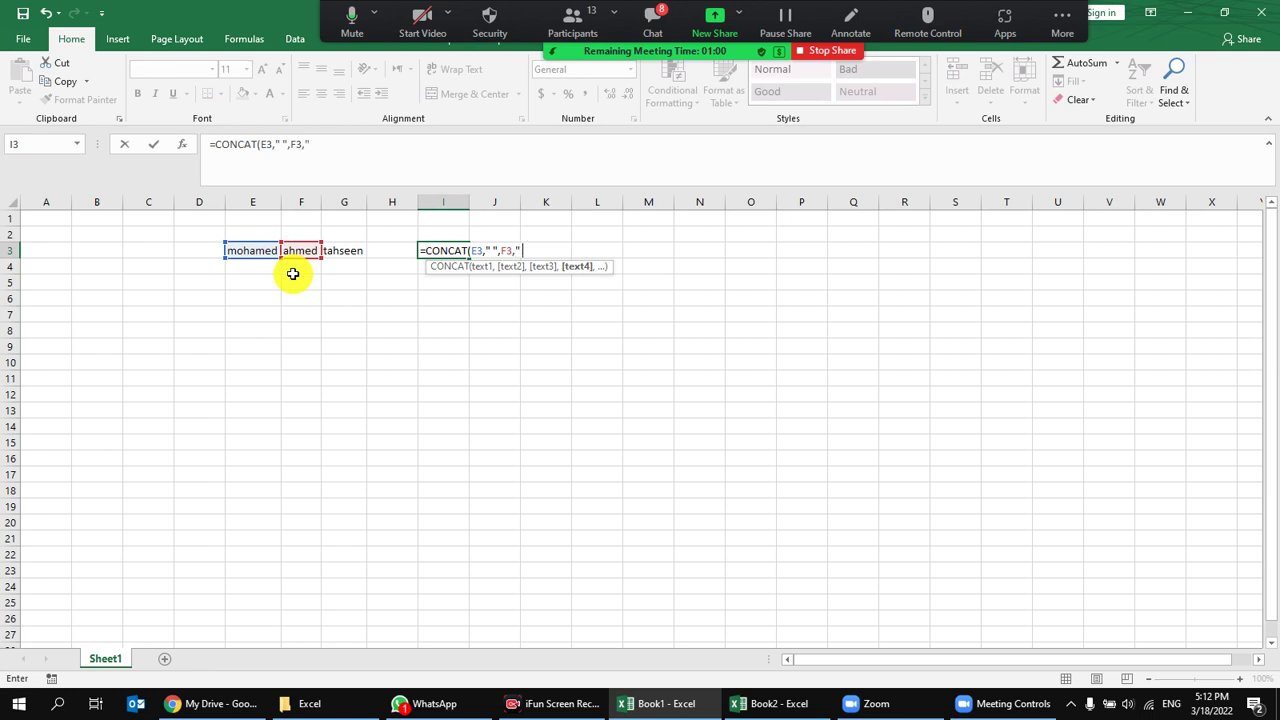
text( ",)
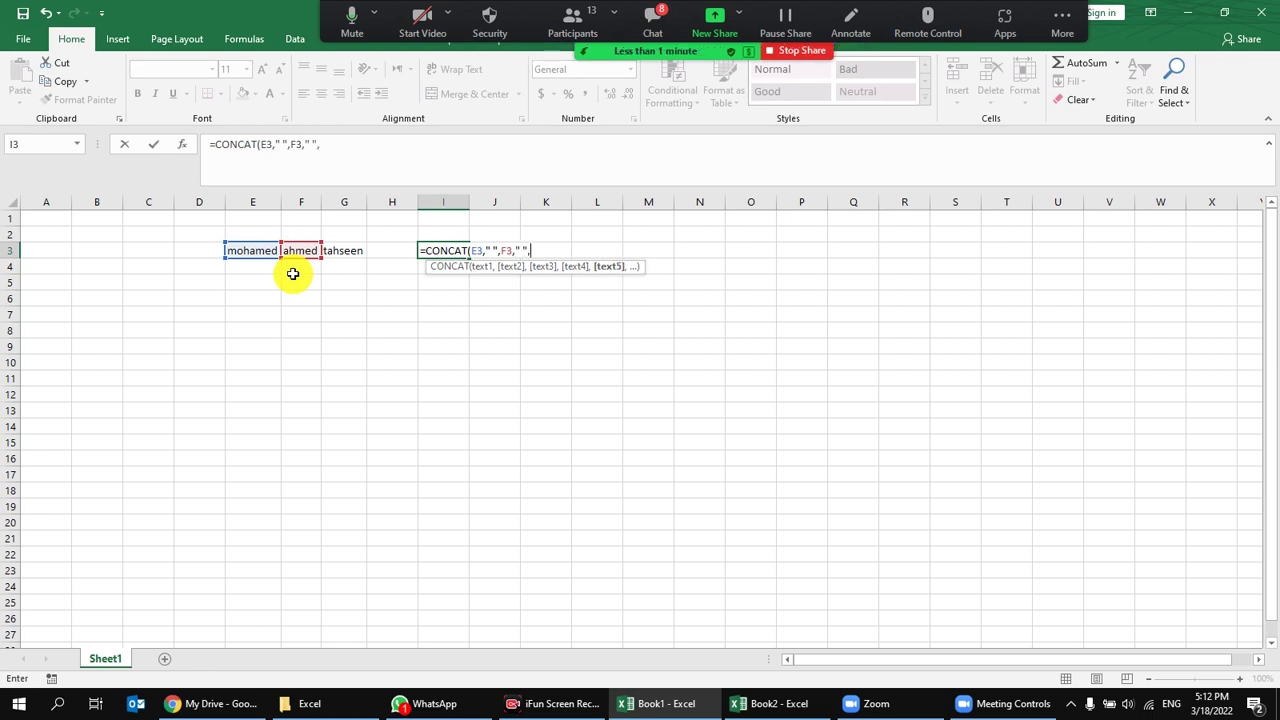
click(342, 252)
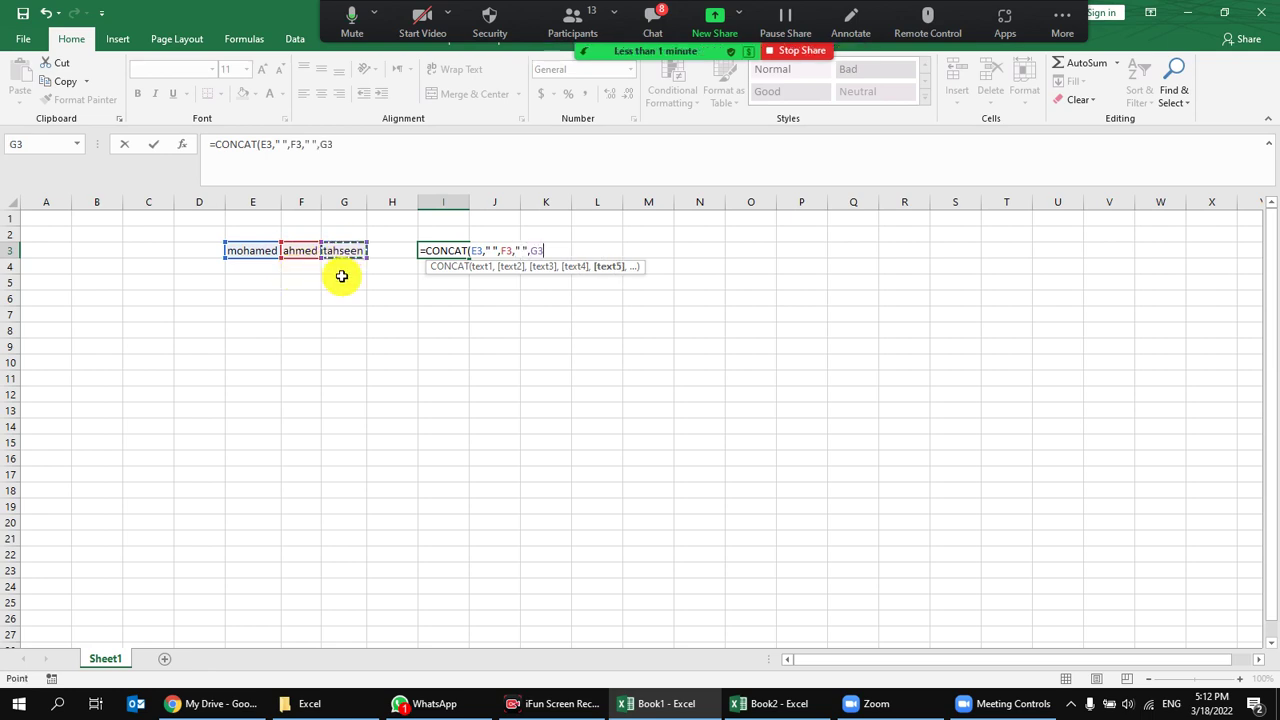
key(Return)
Autofit column I and review the full-name formula against E3, F3 and G3.
double_click(469, 202)
click(493, 250)
click(274, 252)
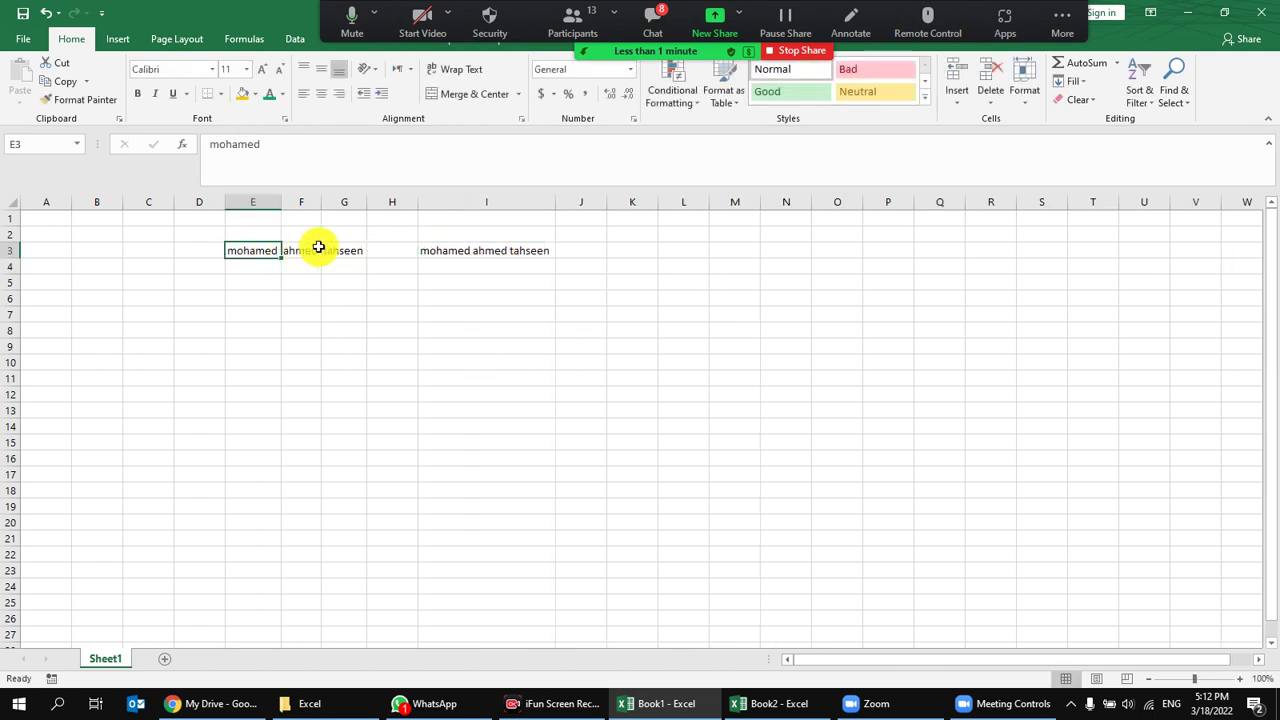
click(312, 250)
click(344, 250)
click(443, 252)
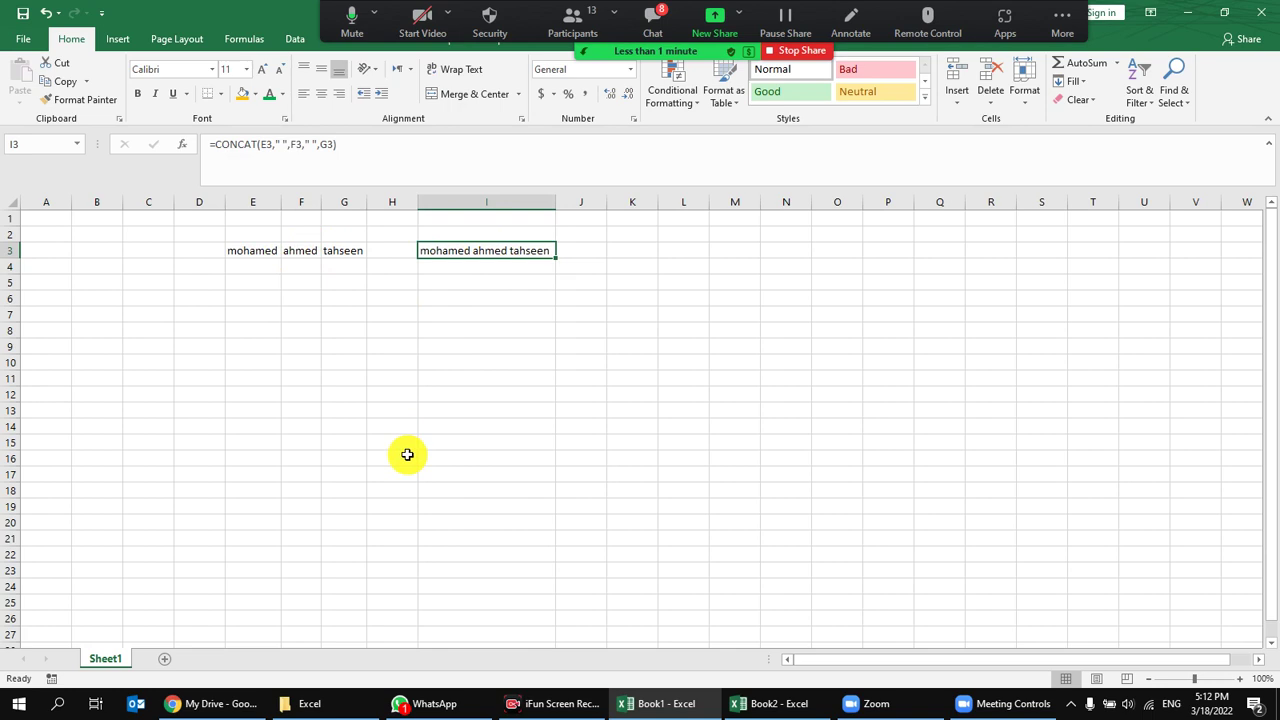
click(418, 47)
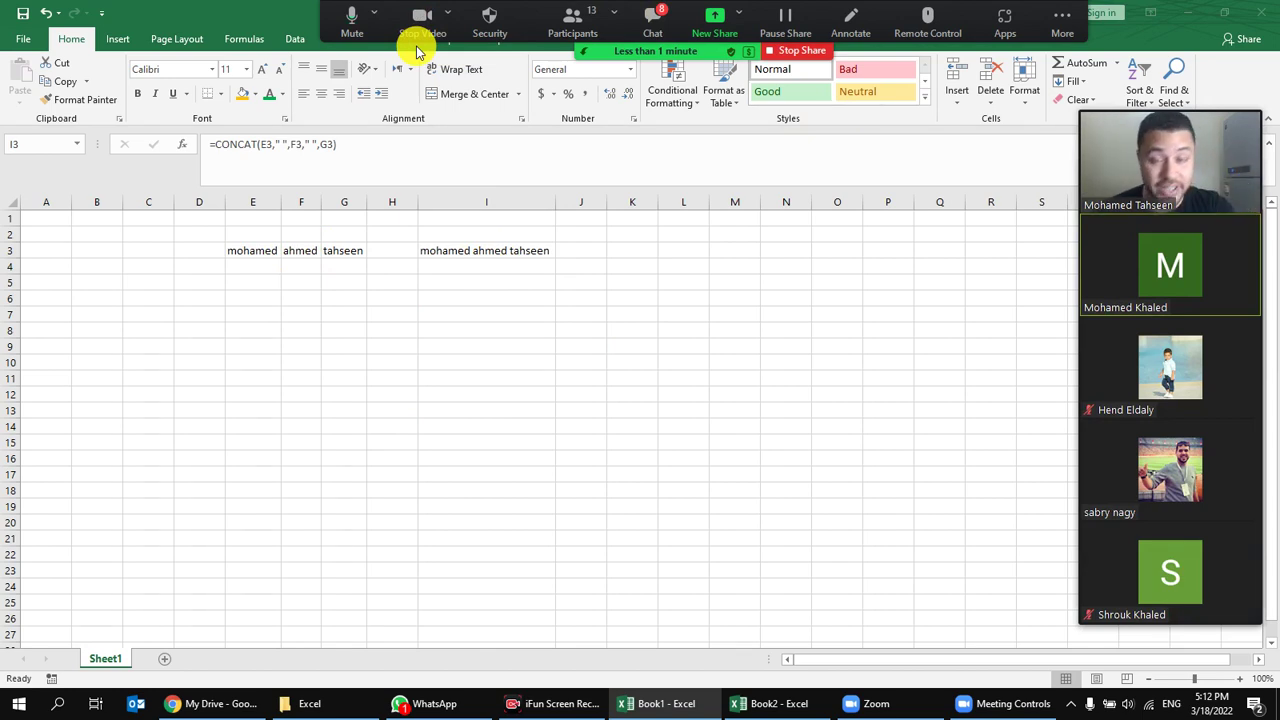
click(279, 248)
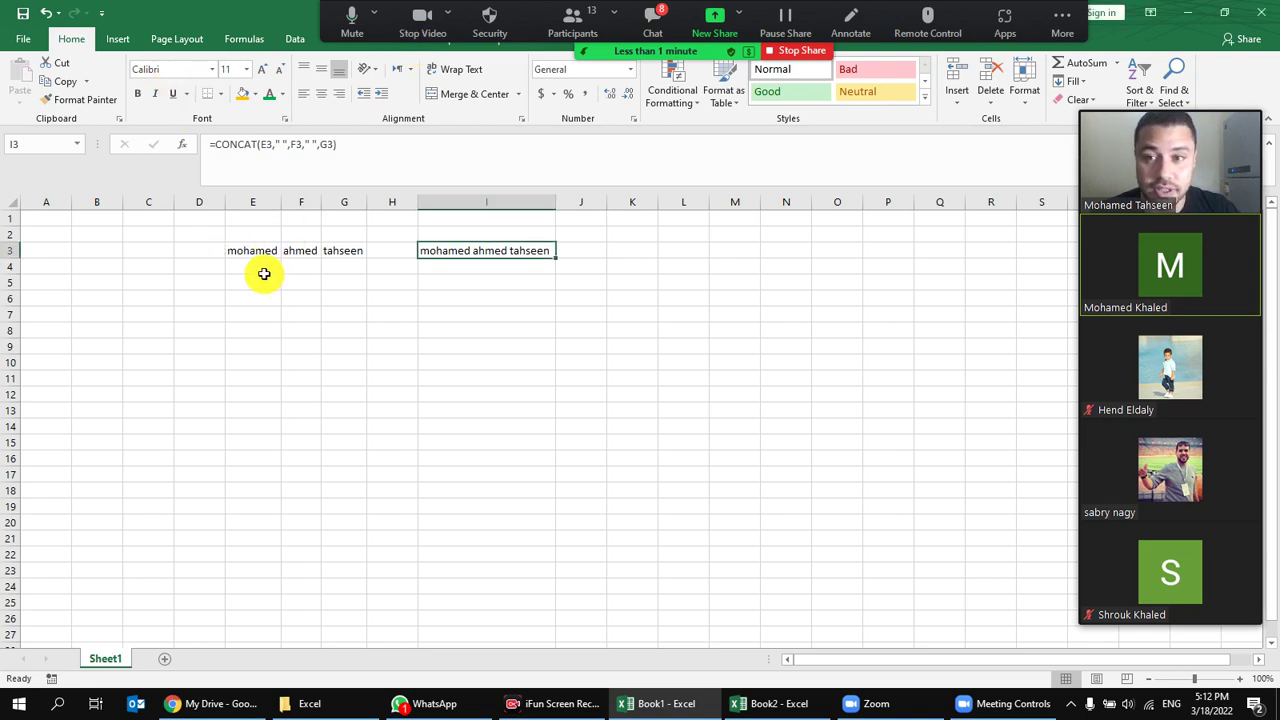
Insert a new column at H, before the full-name column.
right_click(391, 202)
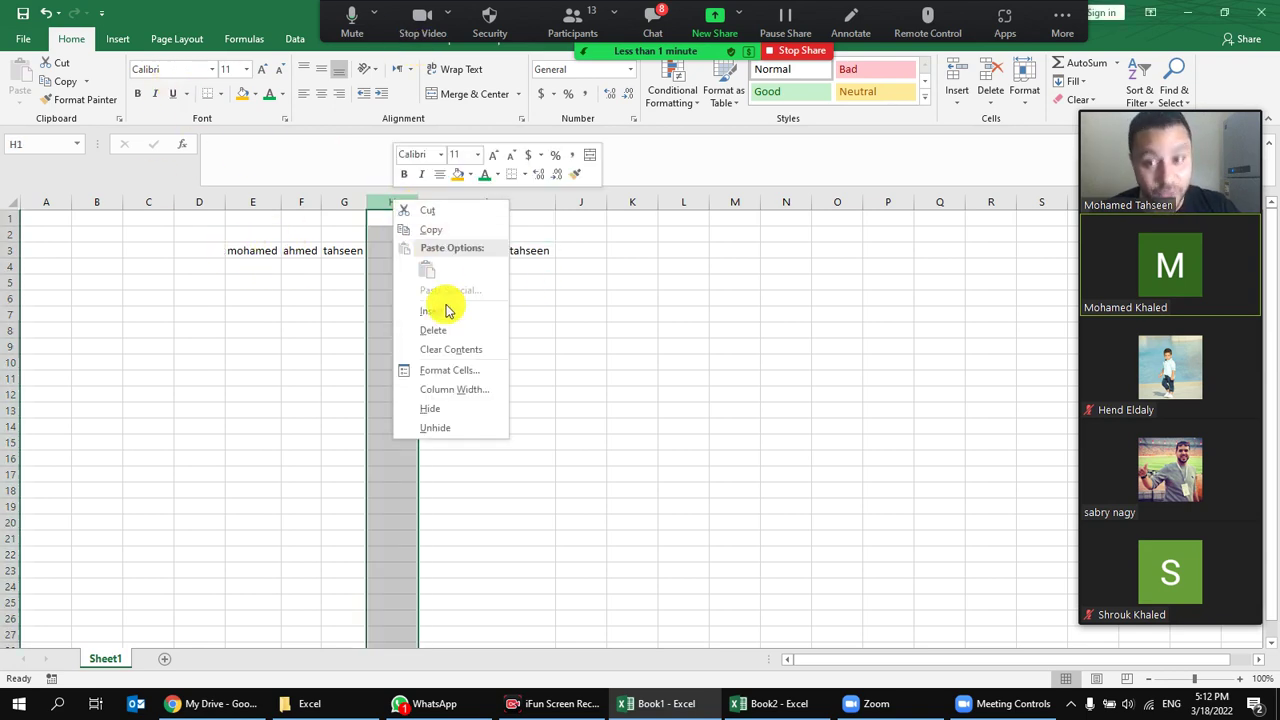
click(460, 311)
click(290, 282)
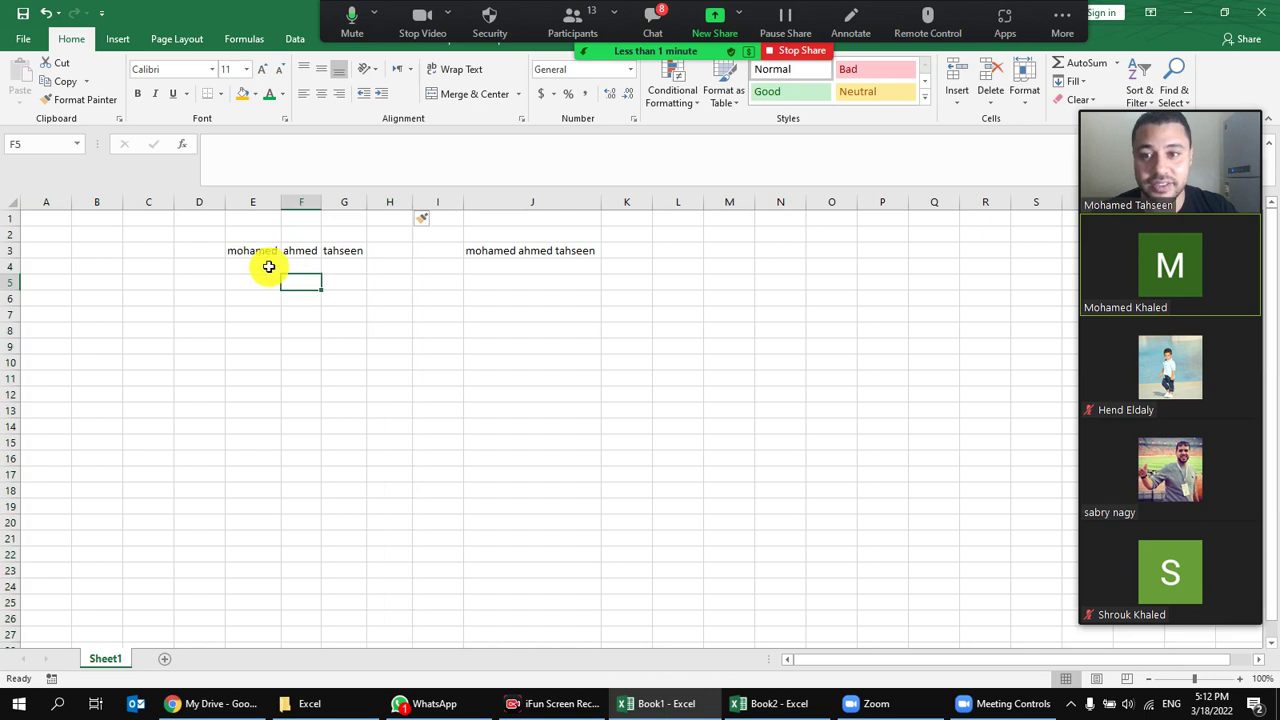
Try Merge & Center and Merge Across on E3:G3, undoing each.
drag(255, 249, 343, 251)
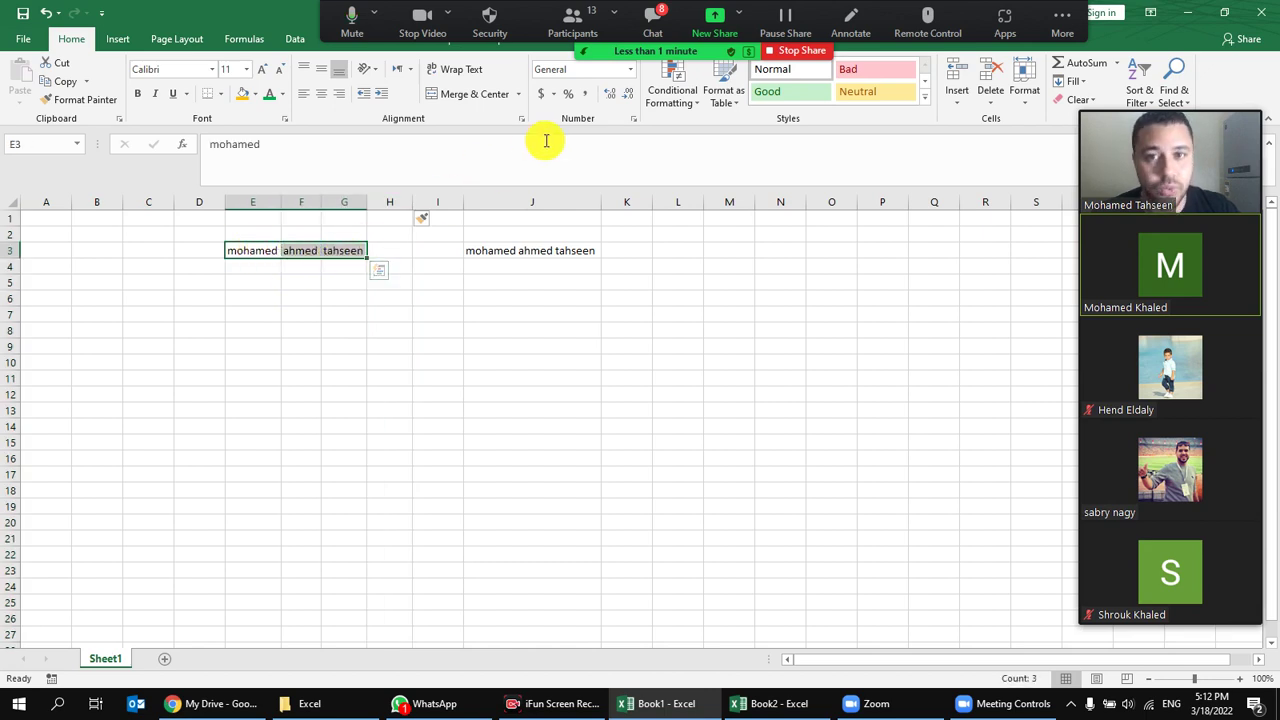
click(475, 95)
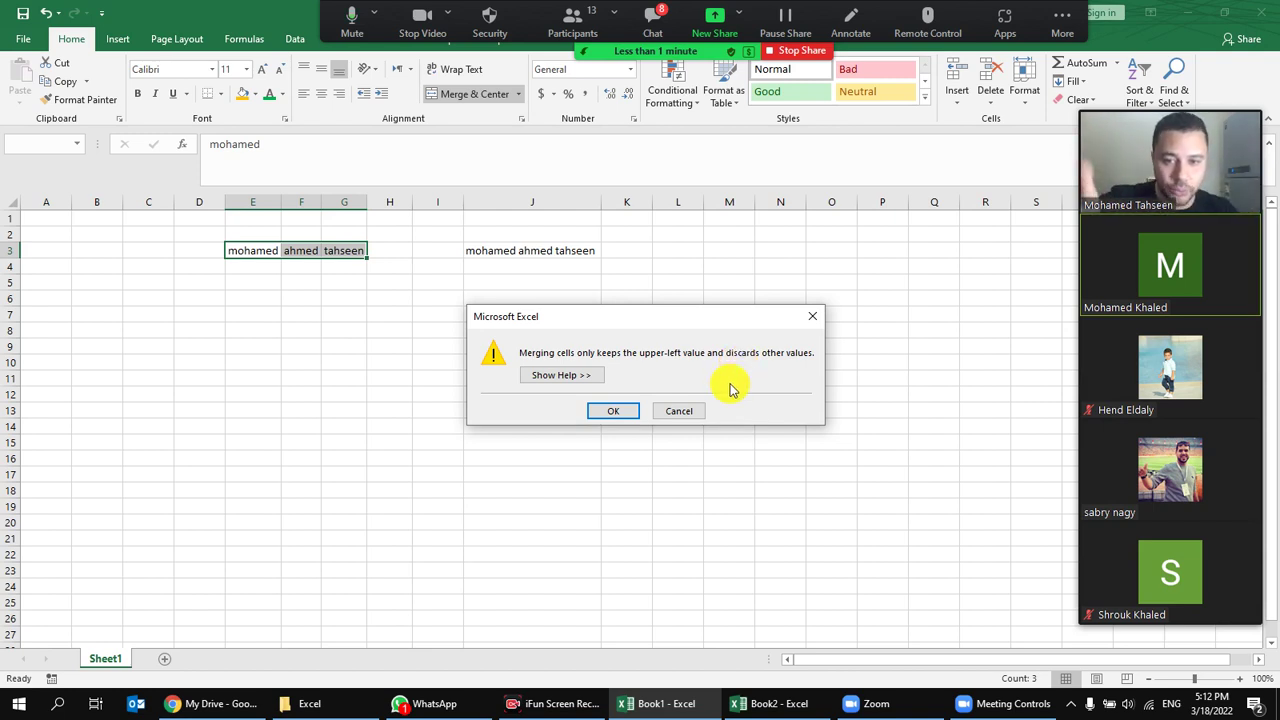
click(618, 410)
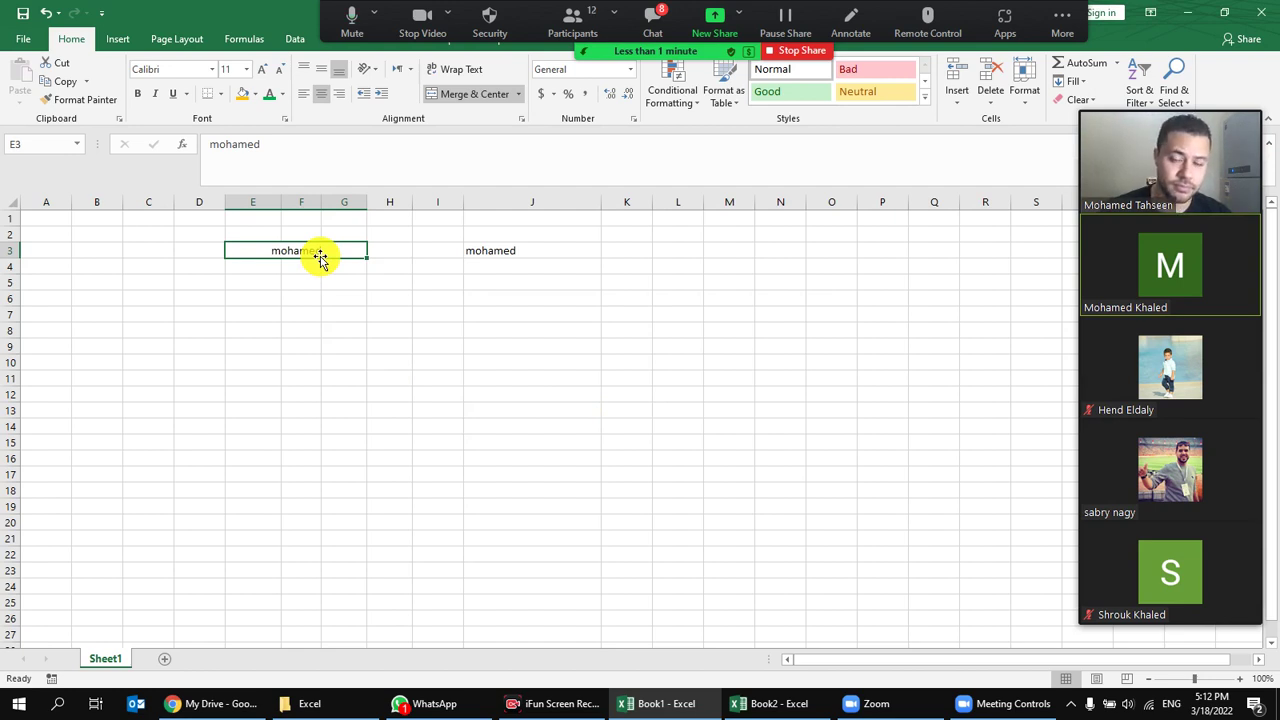
key(ctrl+z)
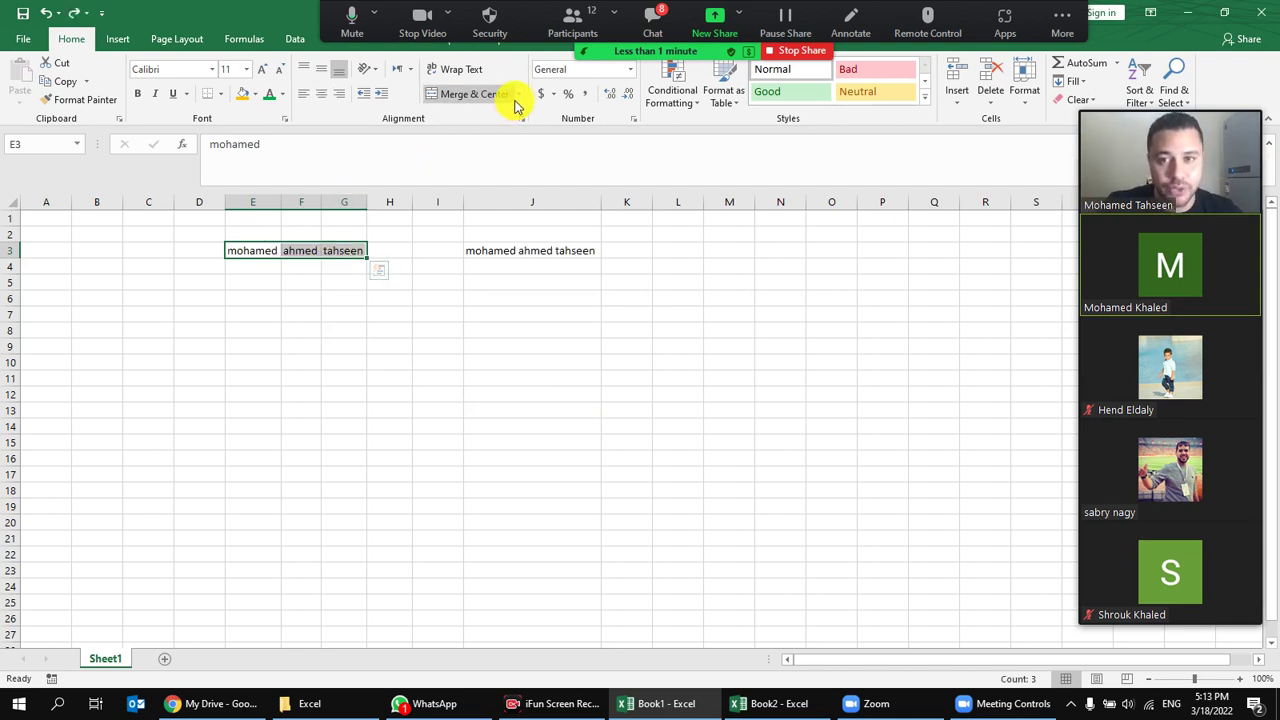
click(518, 94)
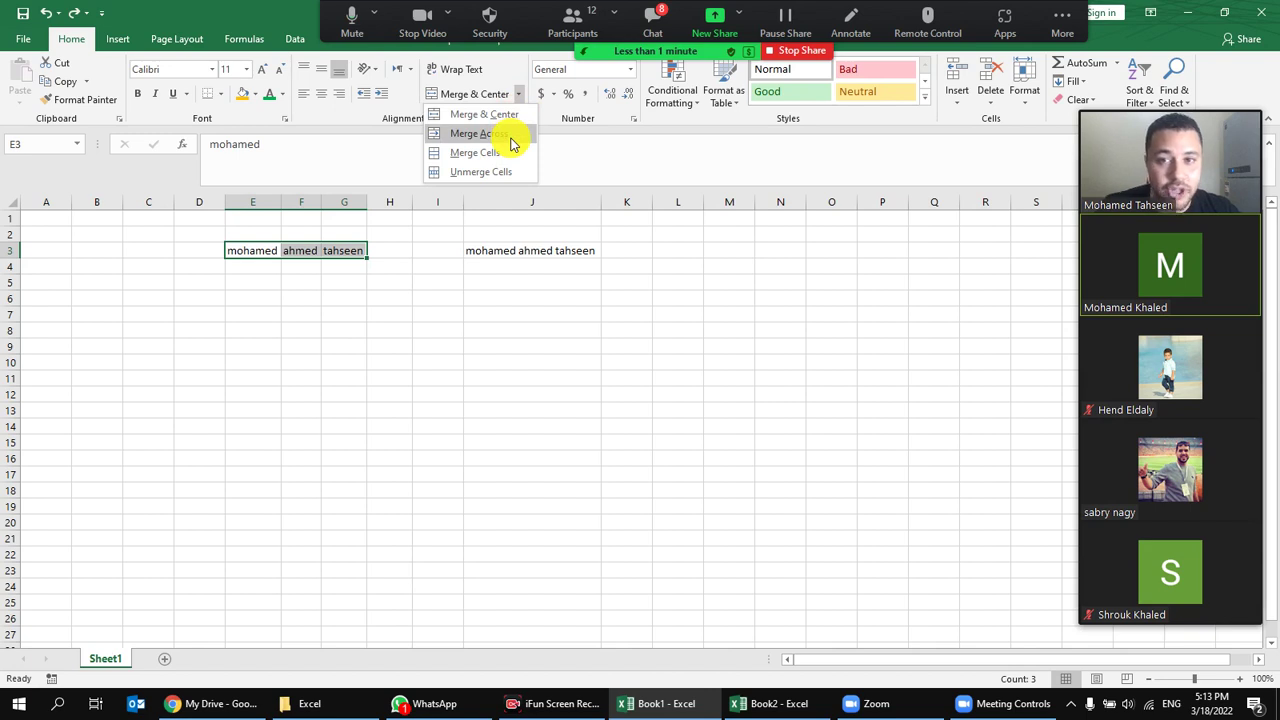
click(507, 135)
click(625, 409)
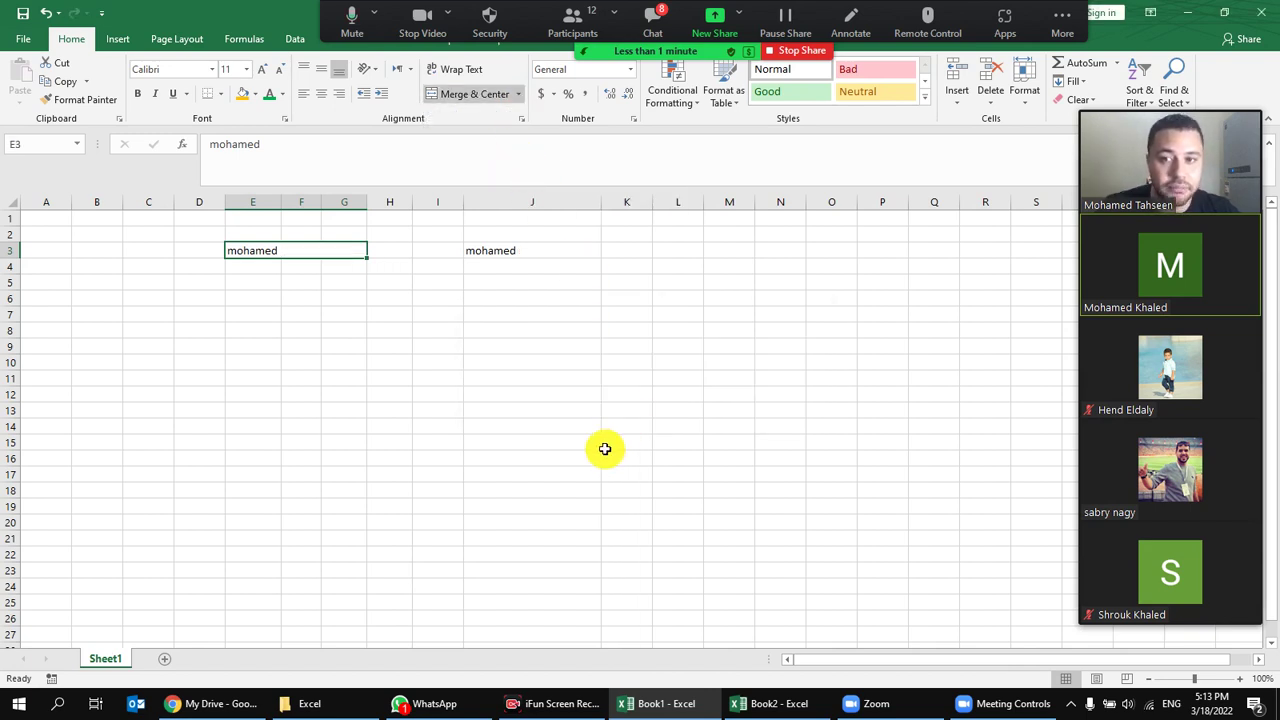
key(ctrl+z)
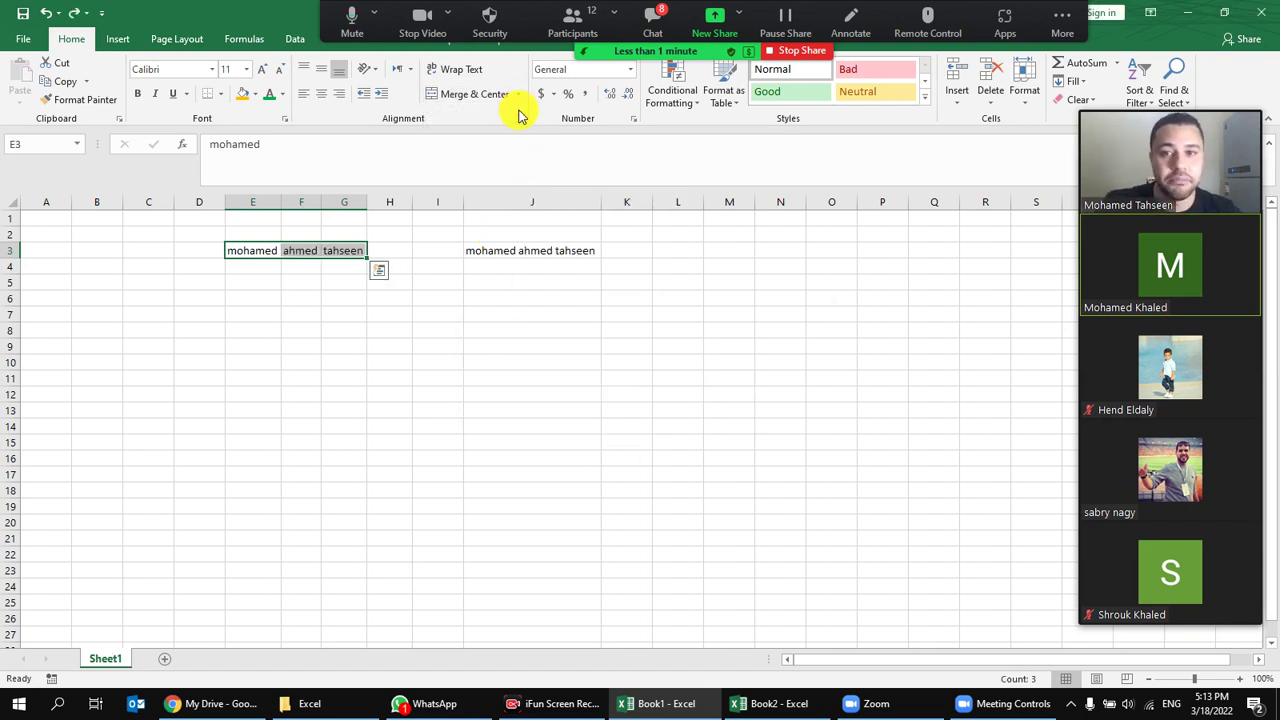
Try Merge Cells on E3:G3, undo it, and stop sharing the screen.
click(518, 94)
click(507, 152)
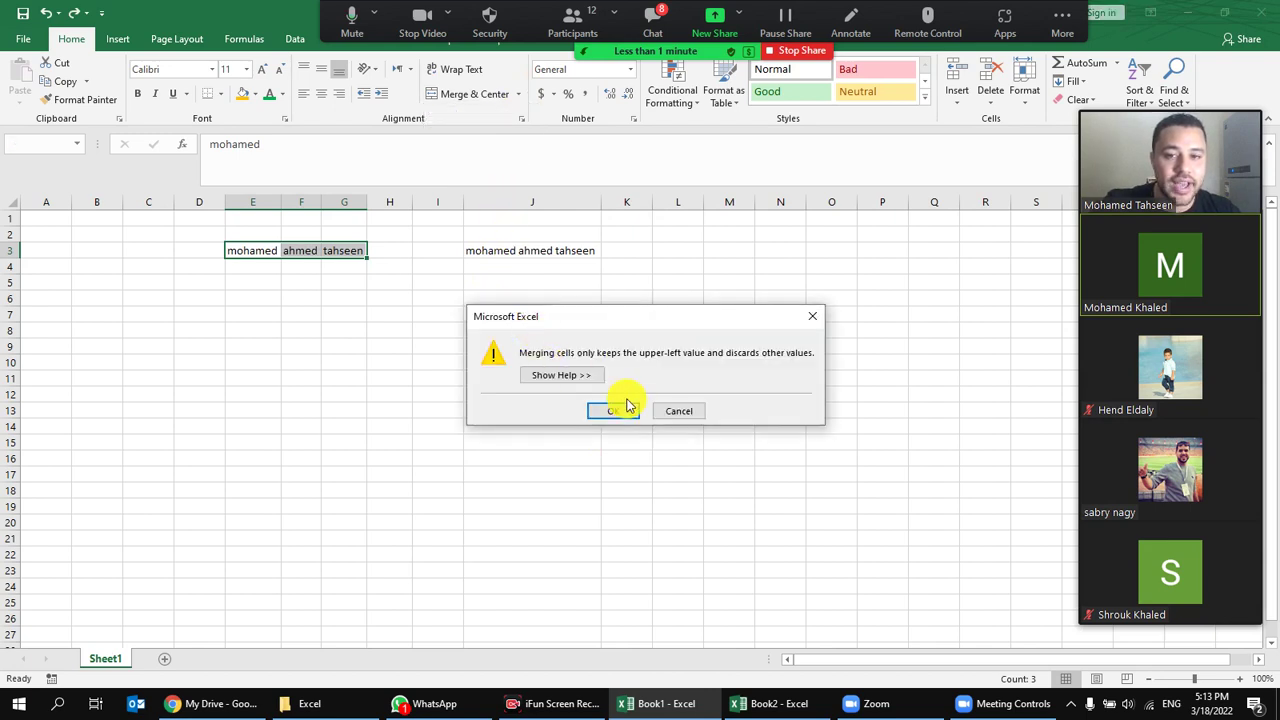
click(626, 408)
key(ctrl+z)
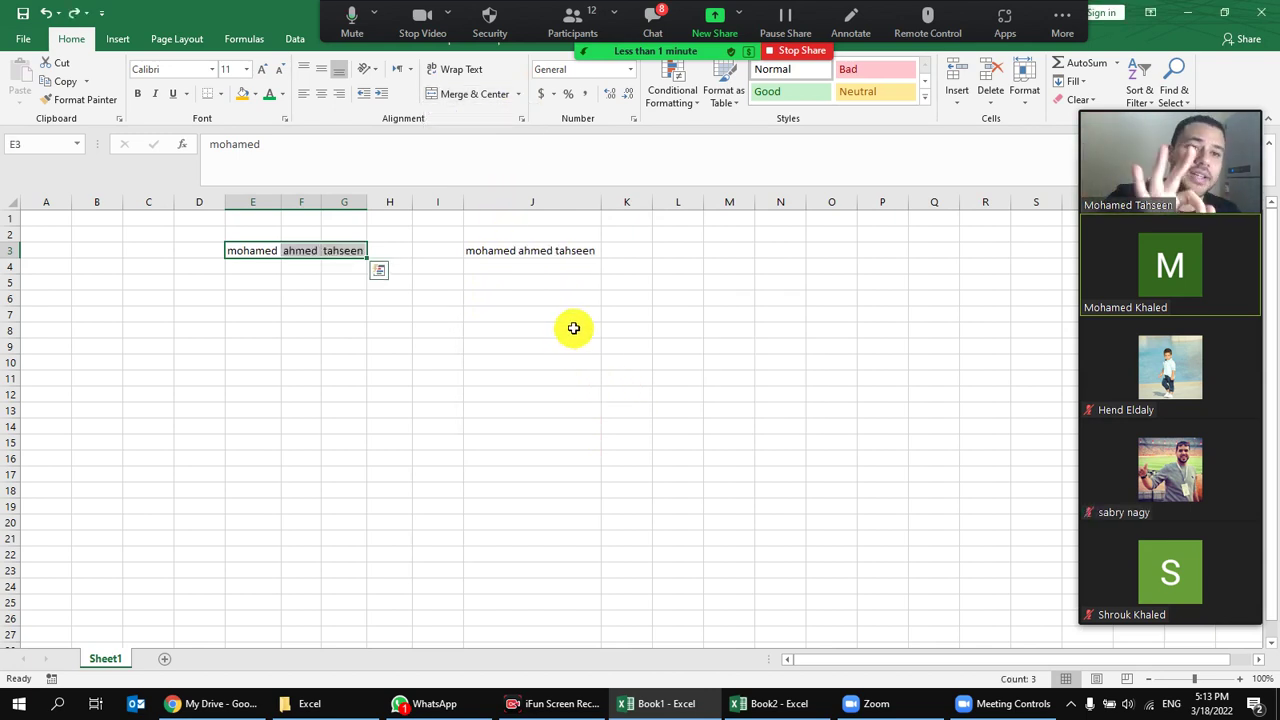
key(alt+s)
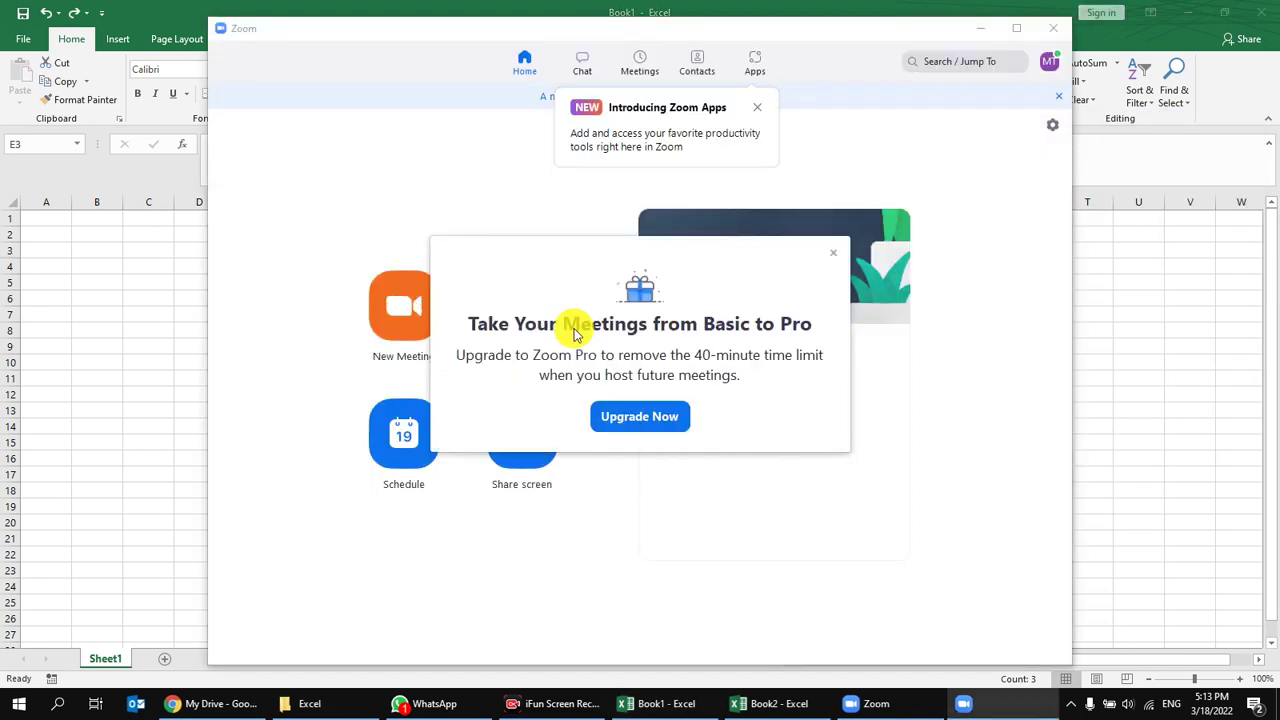
Close the Pro upgrade offer and share the Book1 workbook instead of Book2.
click(833, 252)
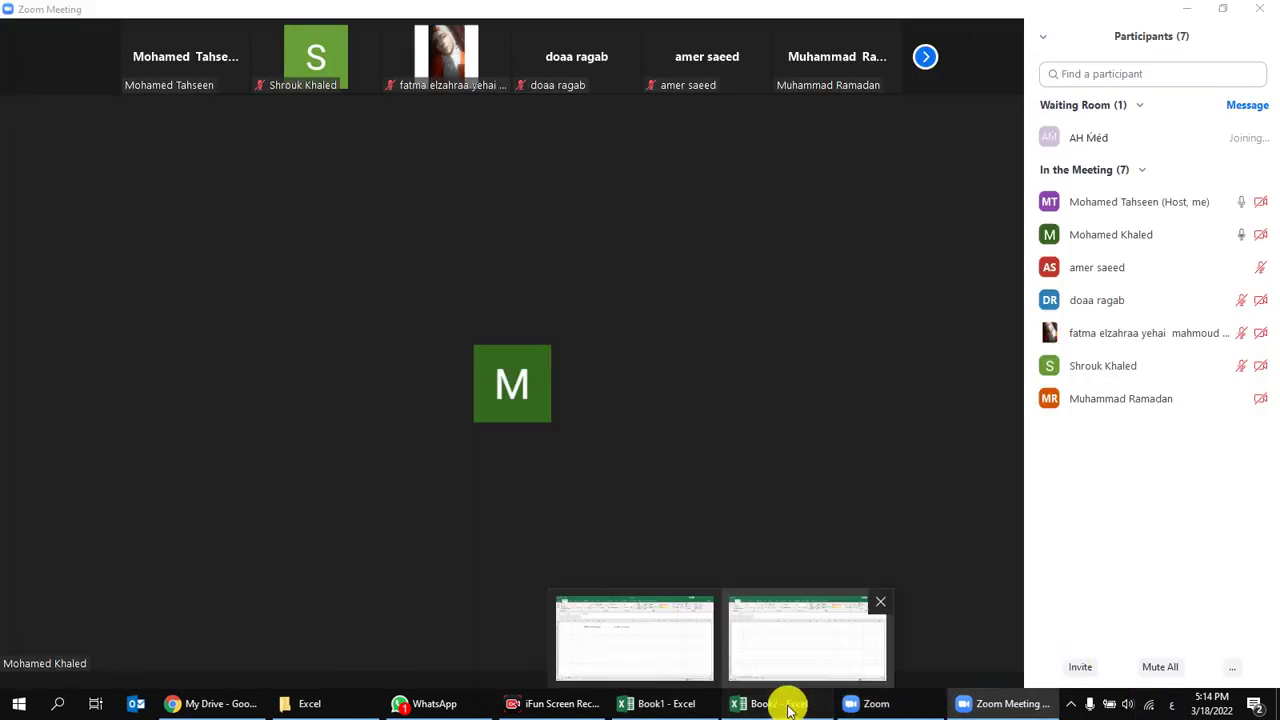
click(786, 703)
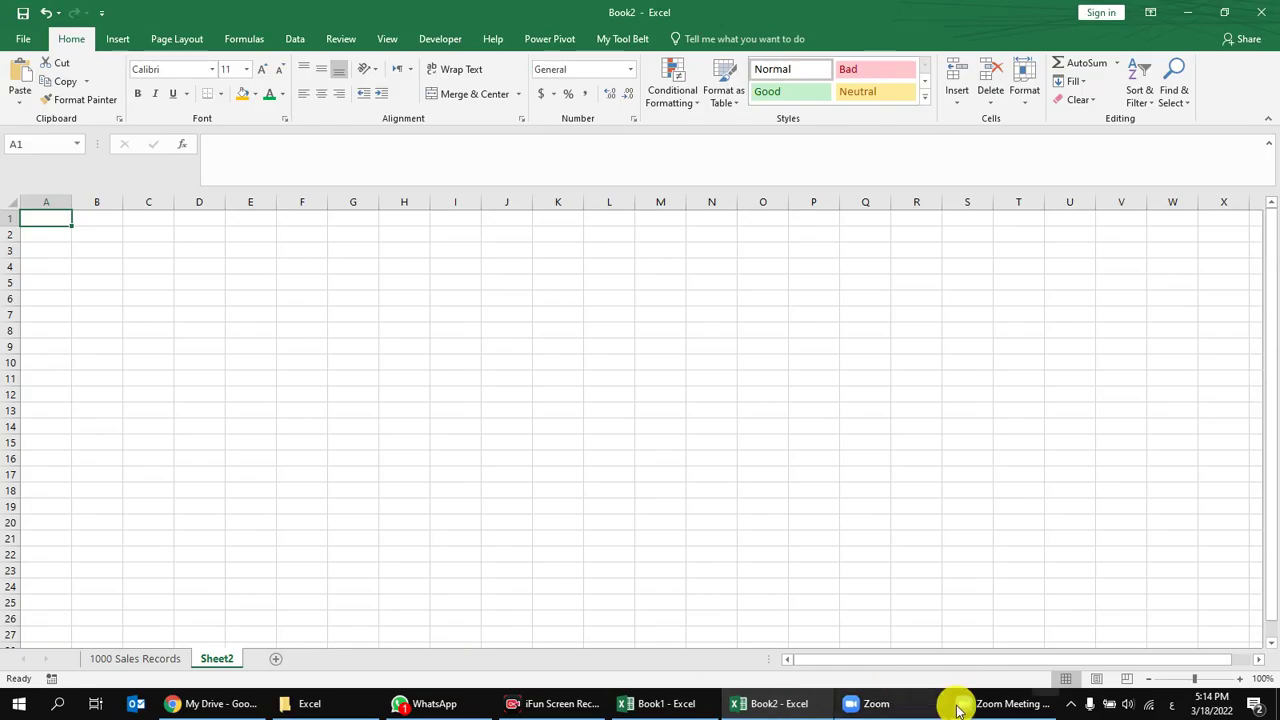
click(960, 703)
click(566, 663)
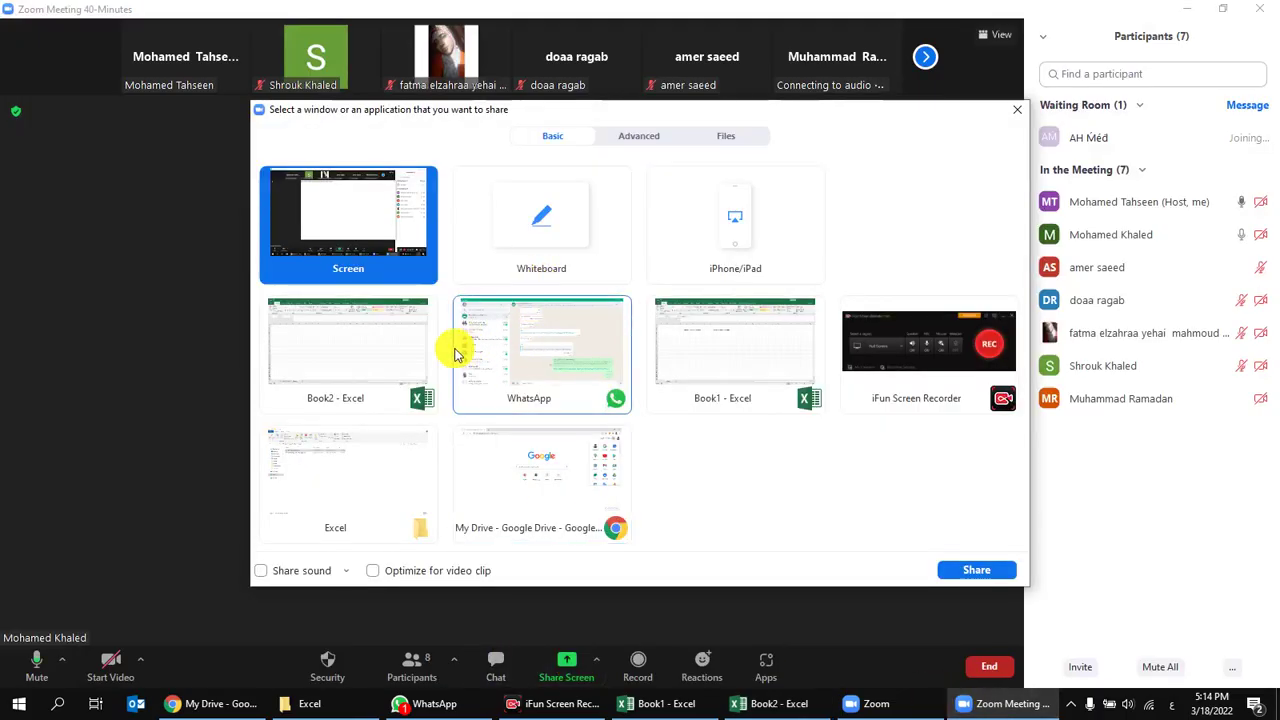
double_click(376, 343)
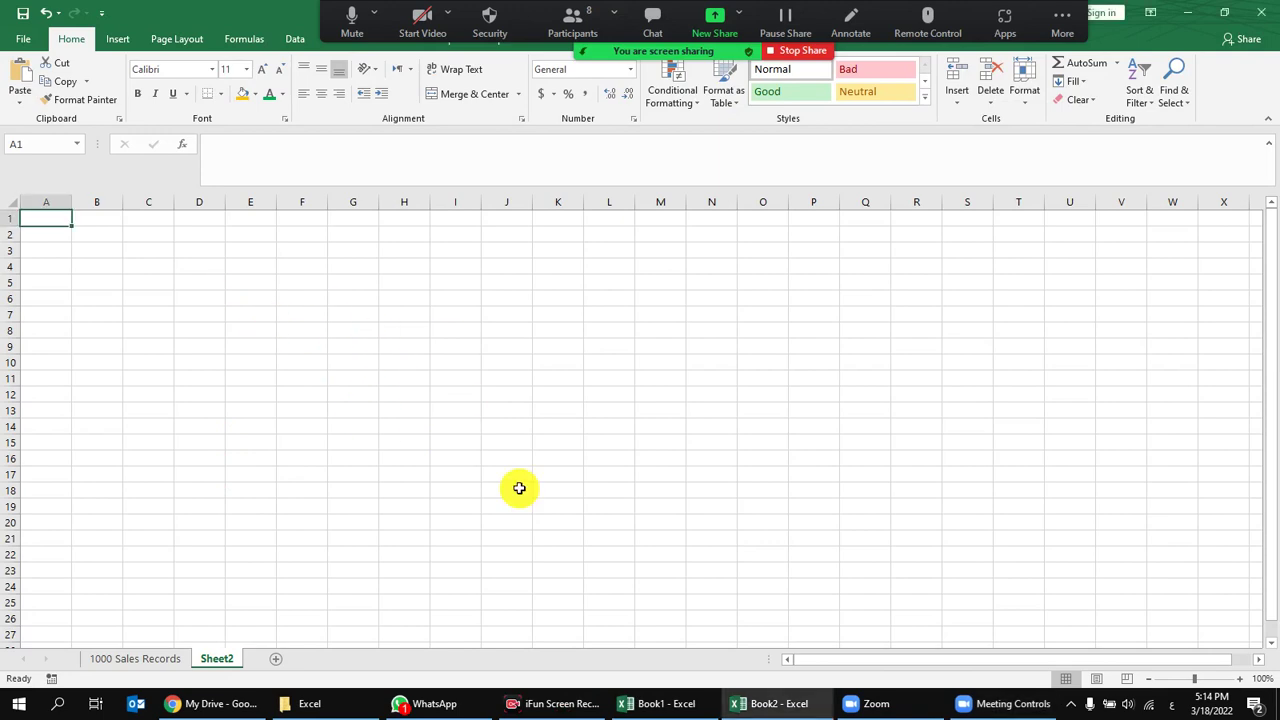
click(786, 703)
click(712, 22)
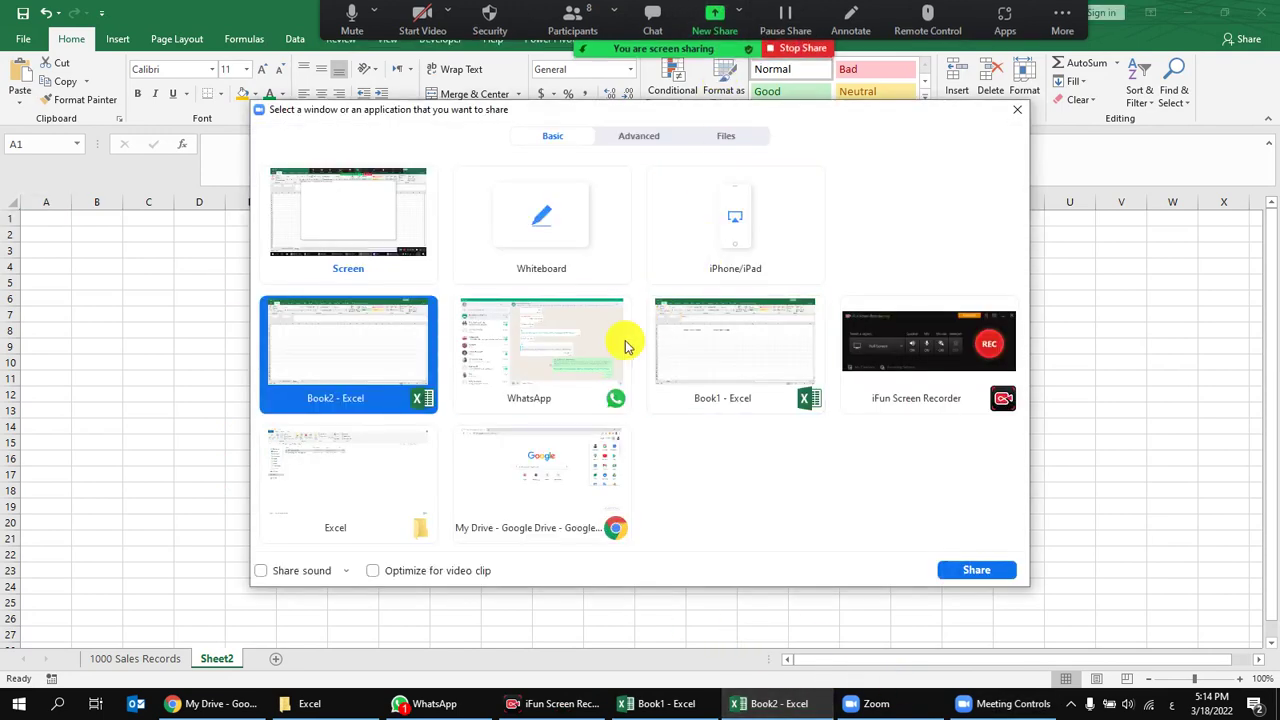
double_click(706, 349)
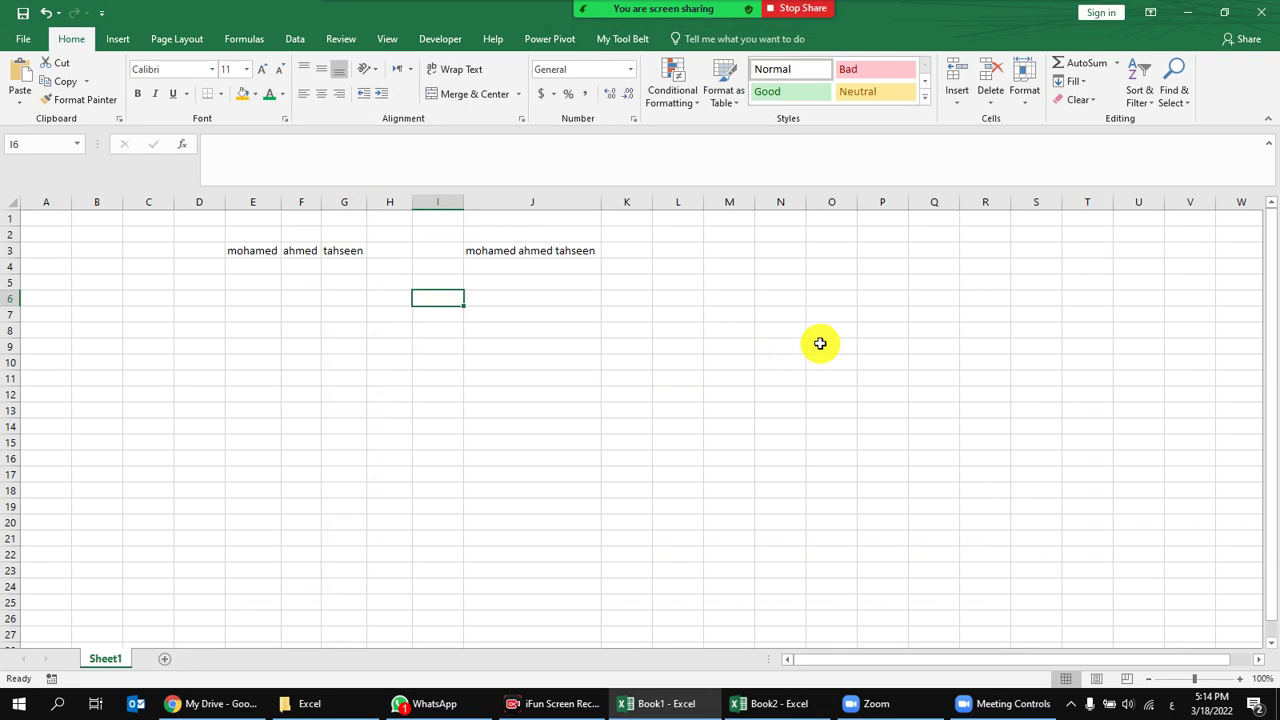
mouse_move(714, 14)
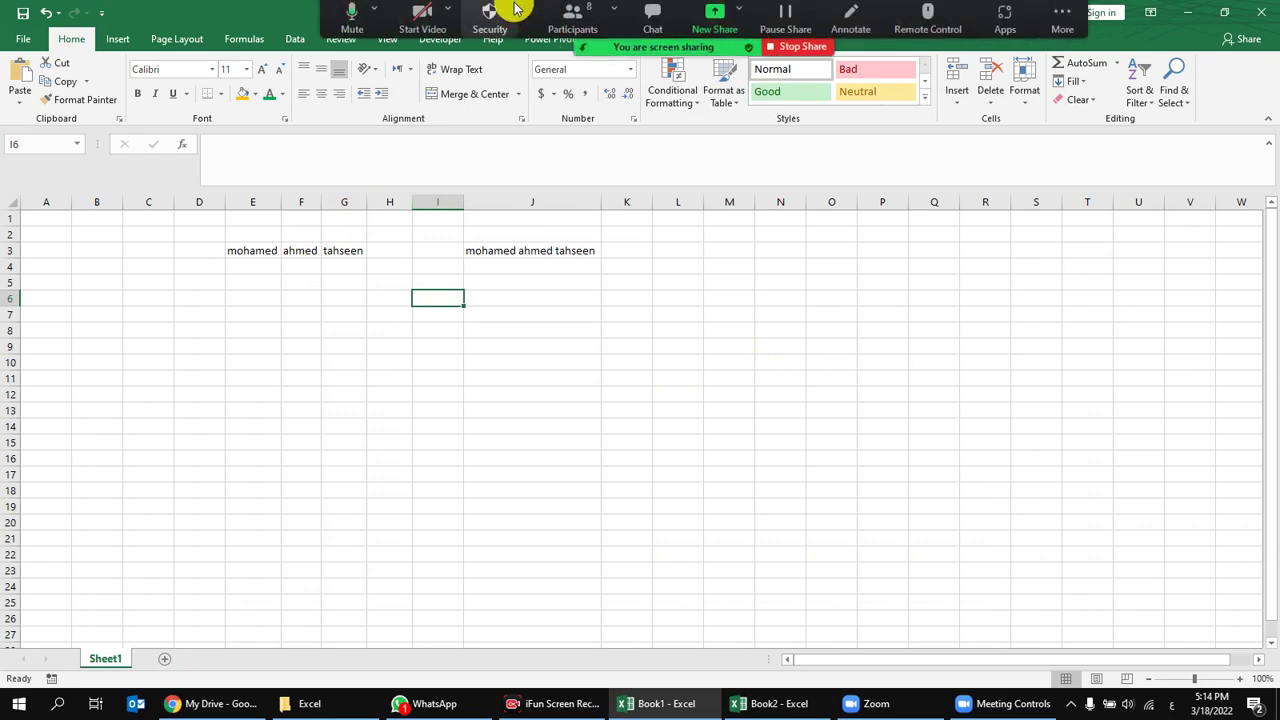
click(427, 18)
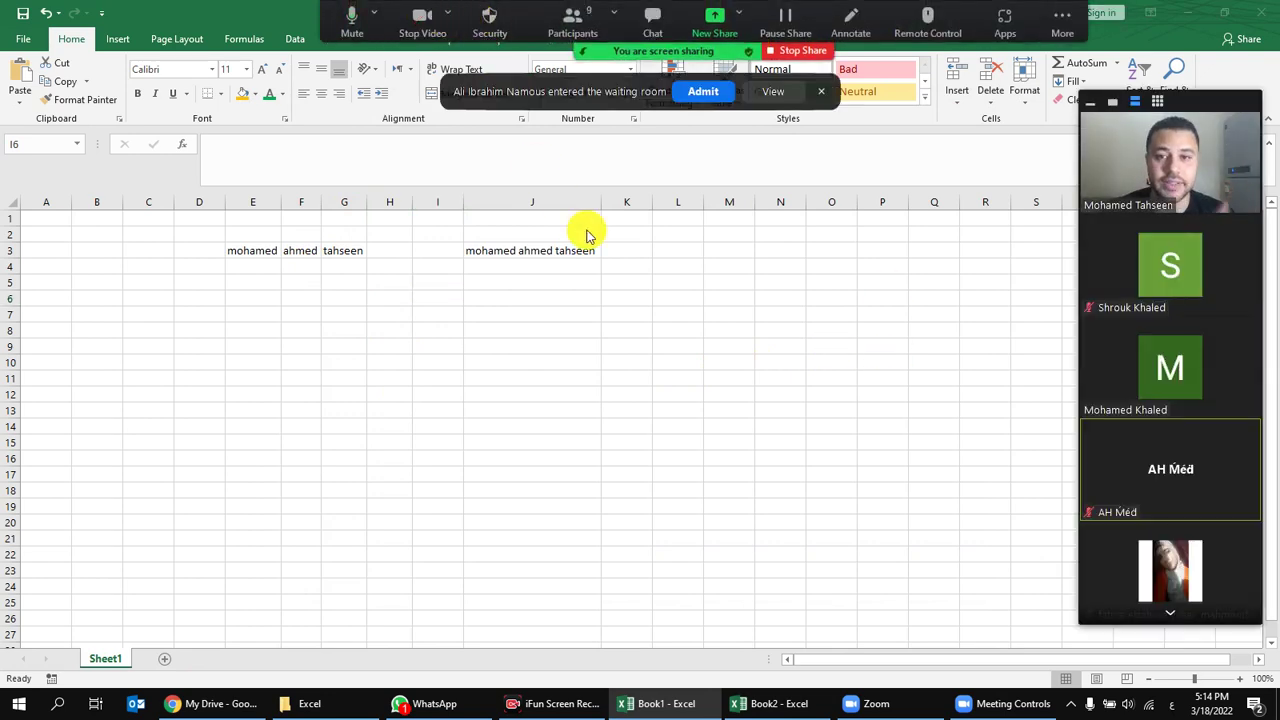
click(722, 97)
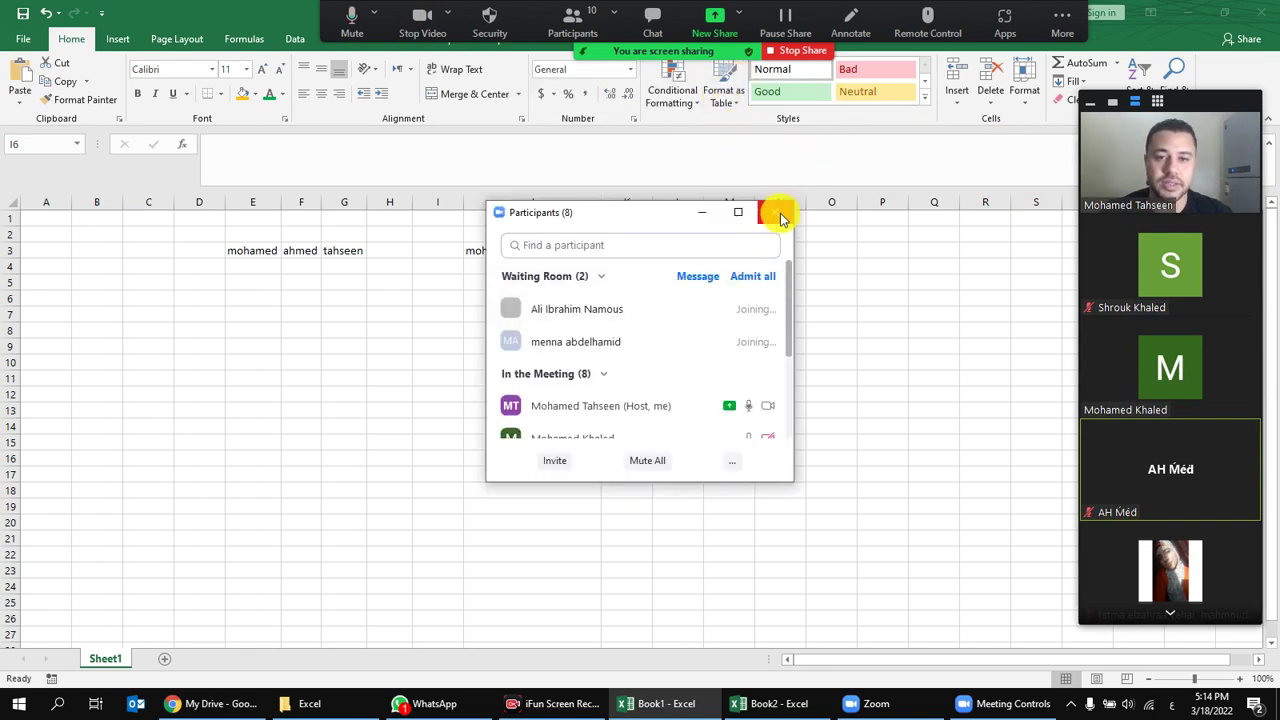
click(779, 216)
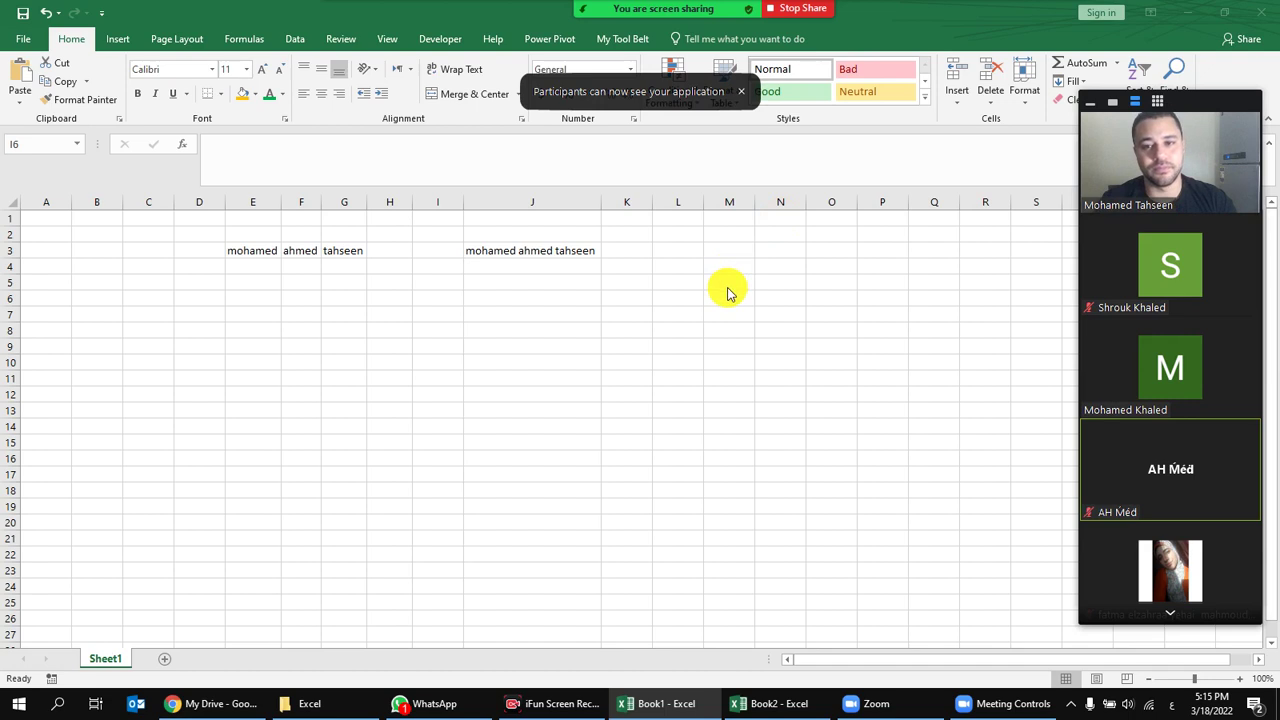
click(400, 262)
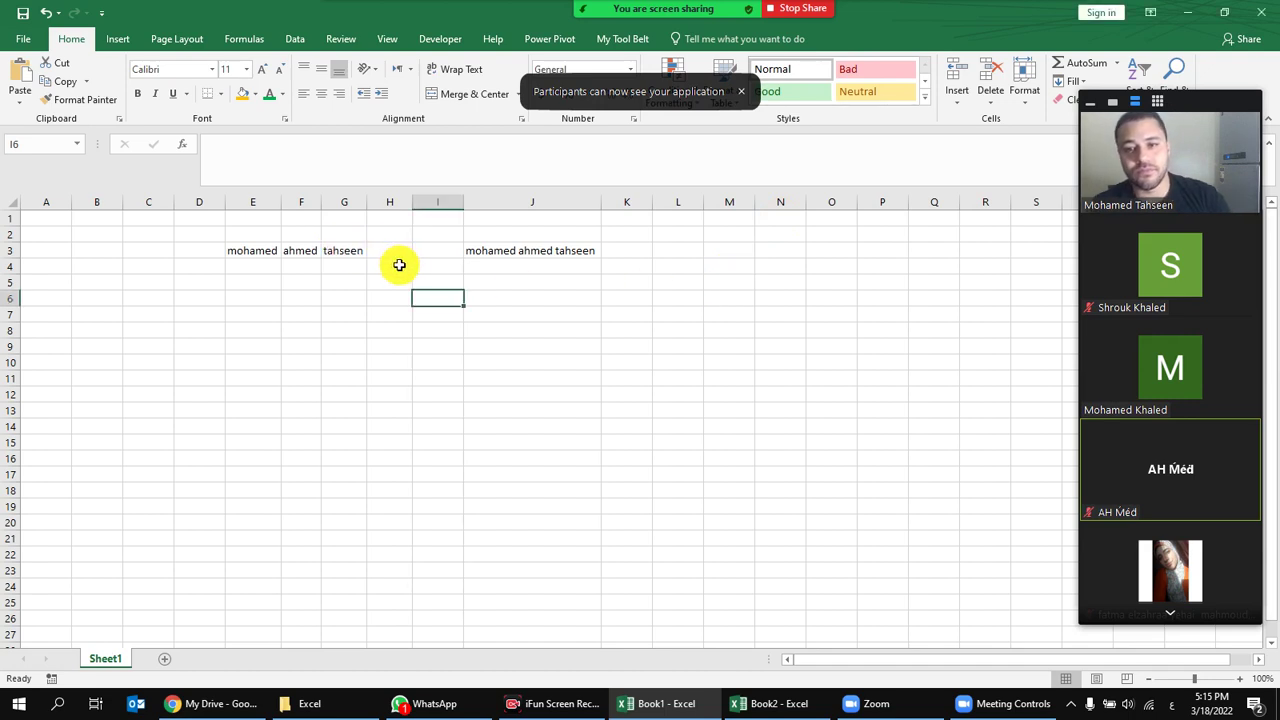
click(515, 252)
click(570, 332)
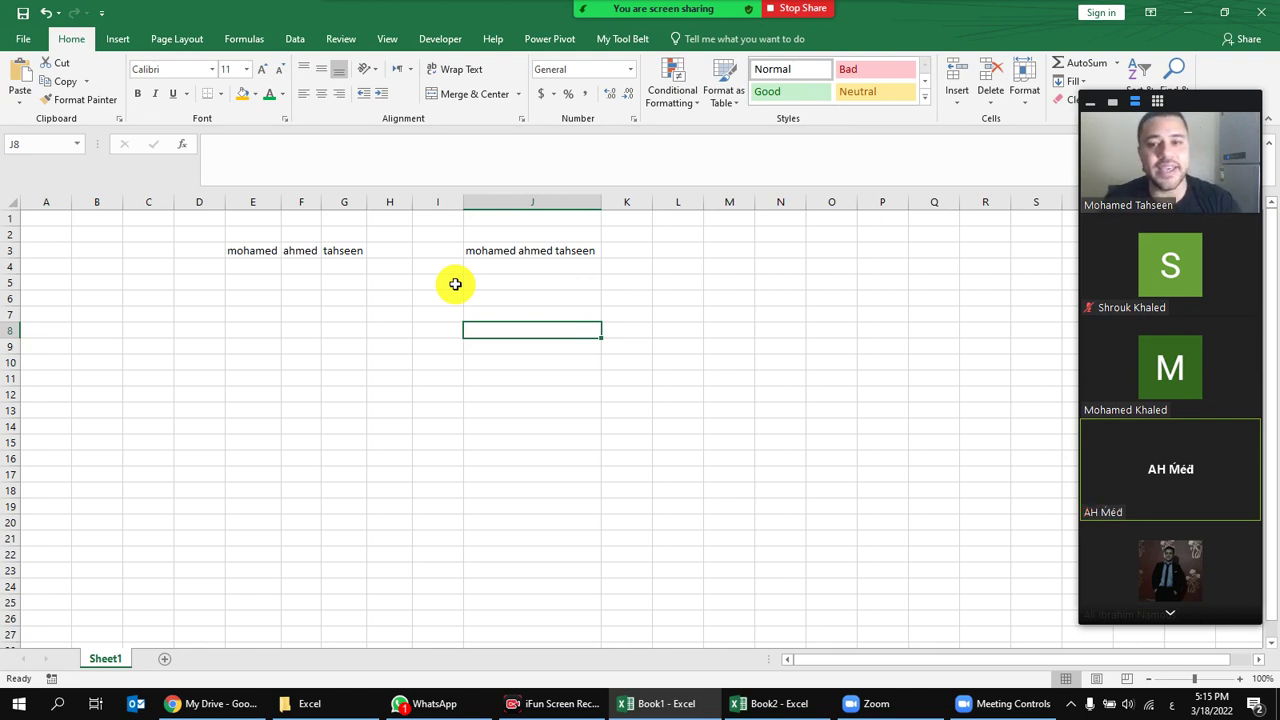
click(518, 252)
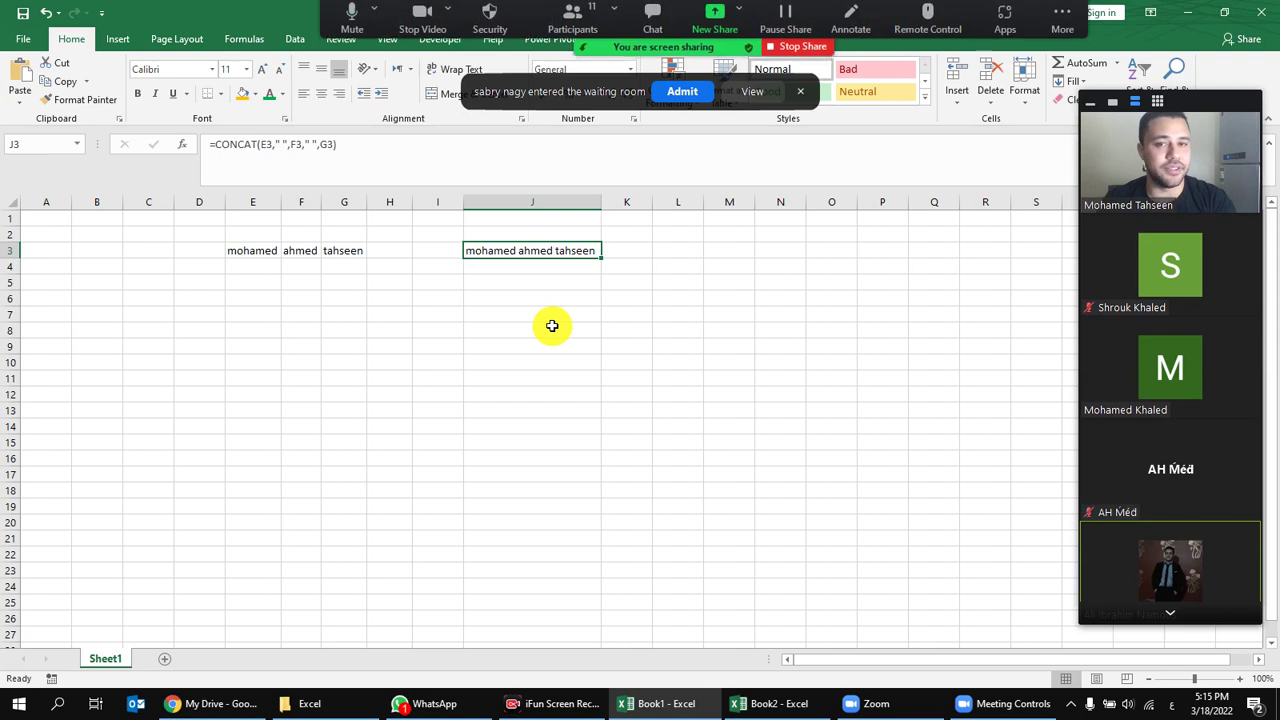
click(695, 93)
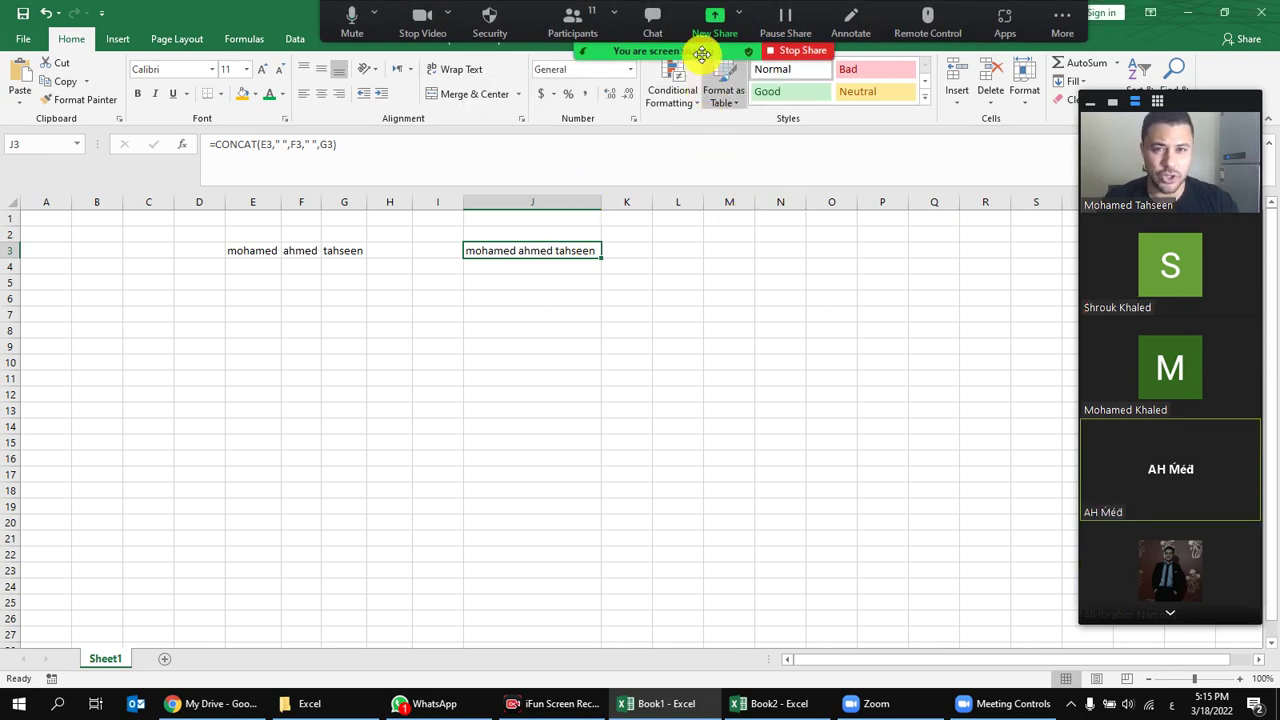
click(571, 22)
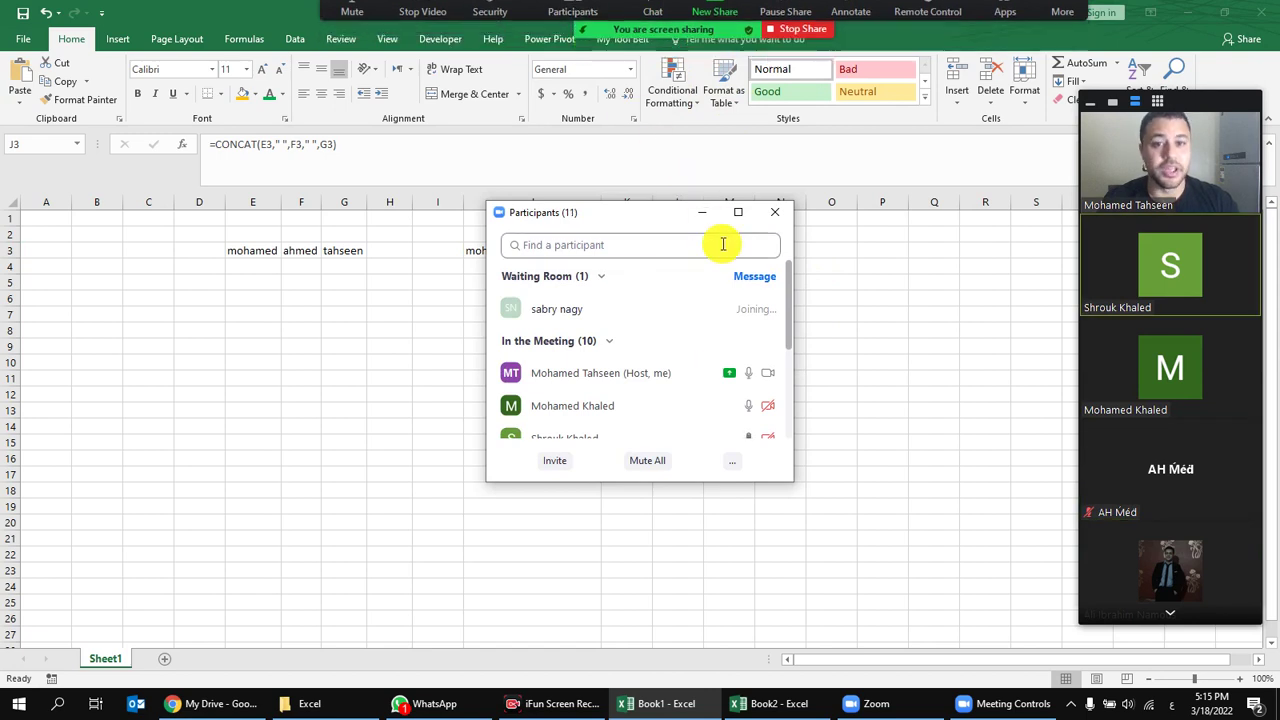
click(774, 212)
click(480, 263)
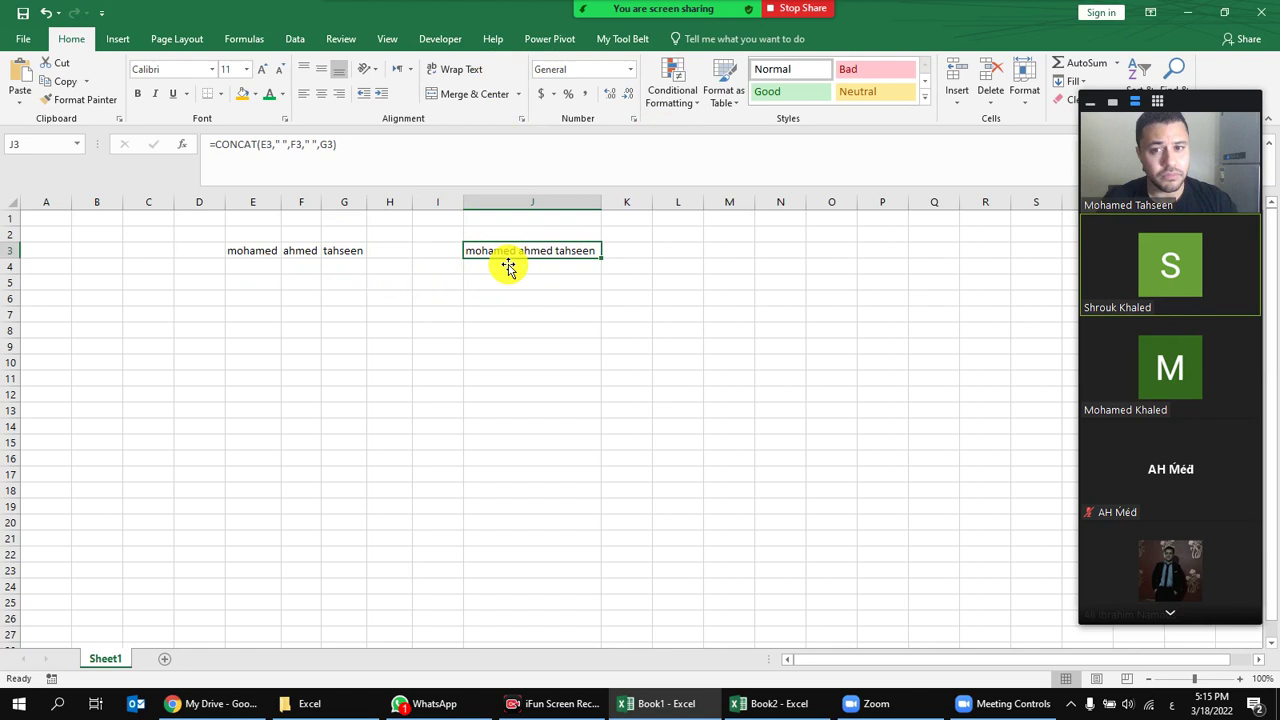
click(529, 365)
click(264, 365)
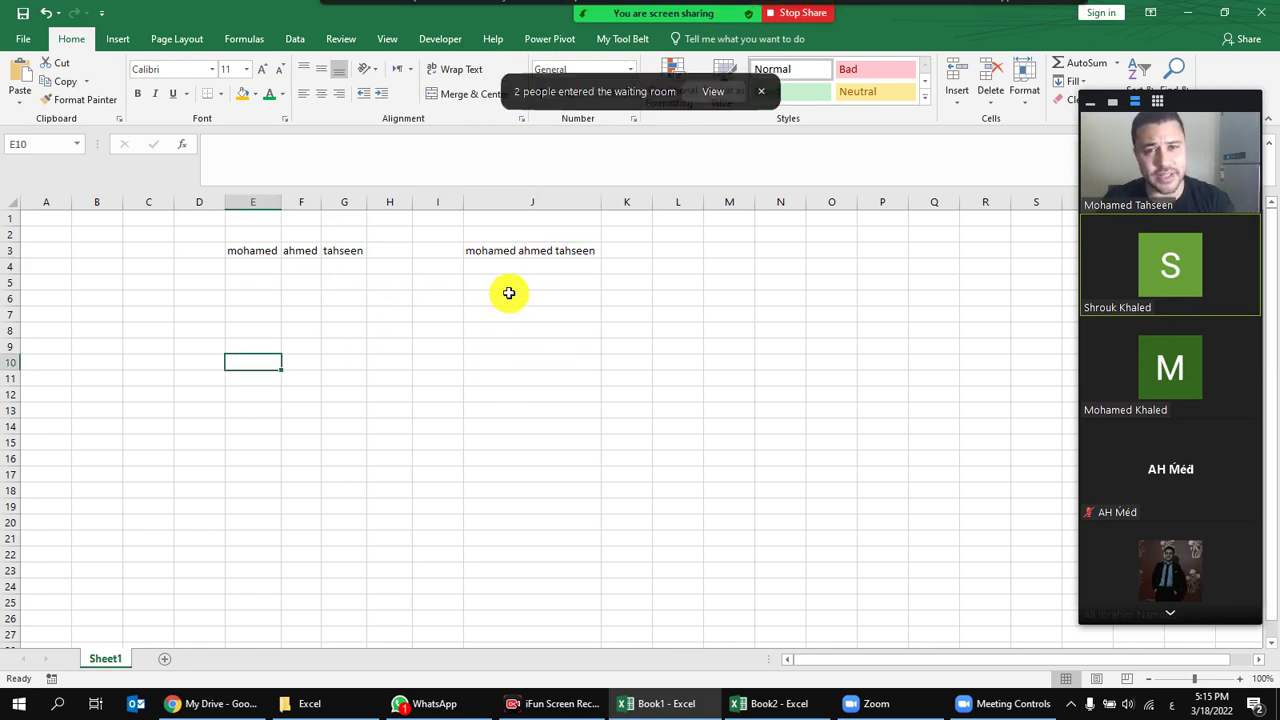
click(705, 92)
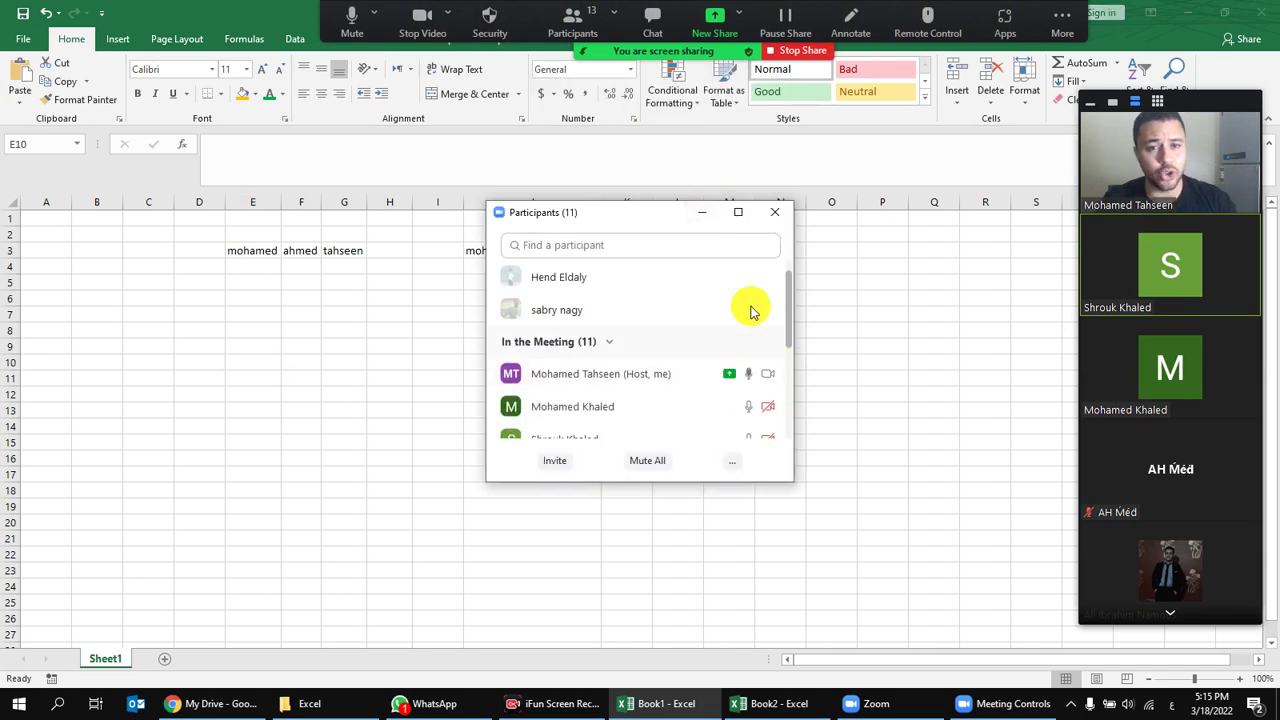
click(697, 278)
click(700, 310)
click(776, 215)
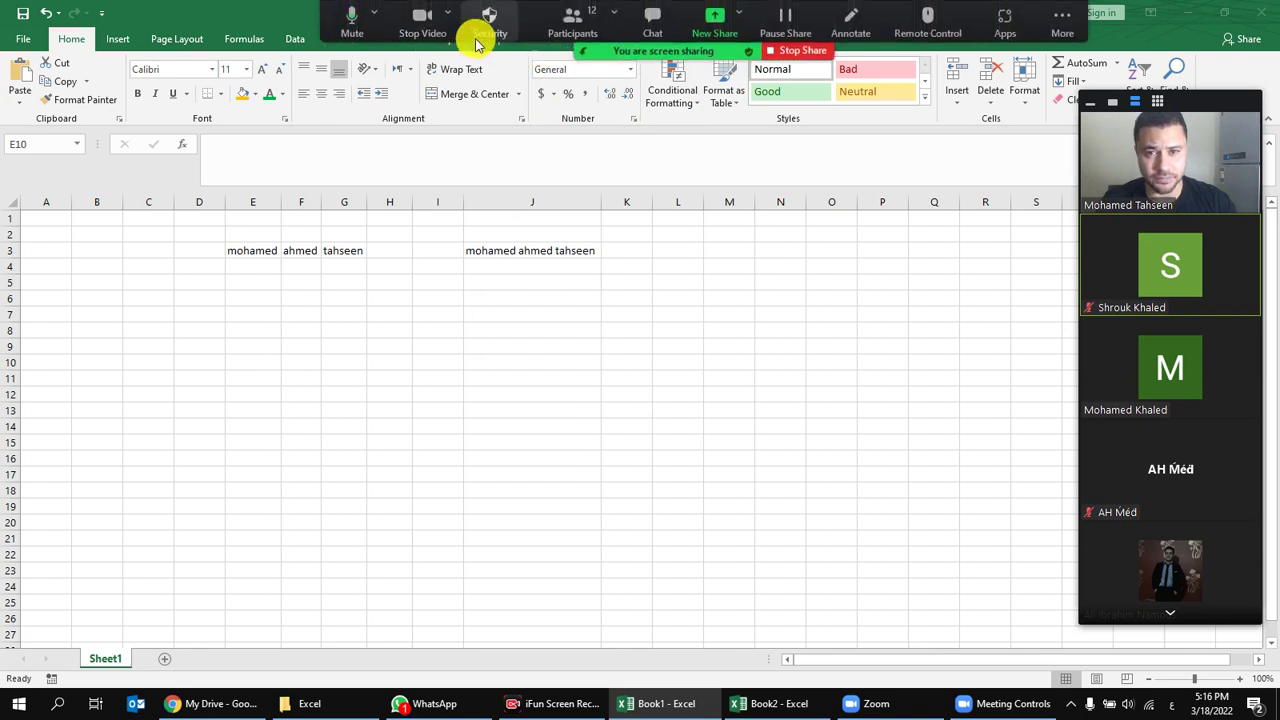
click(429, 20)
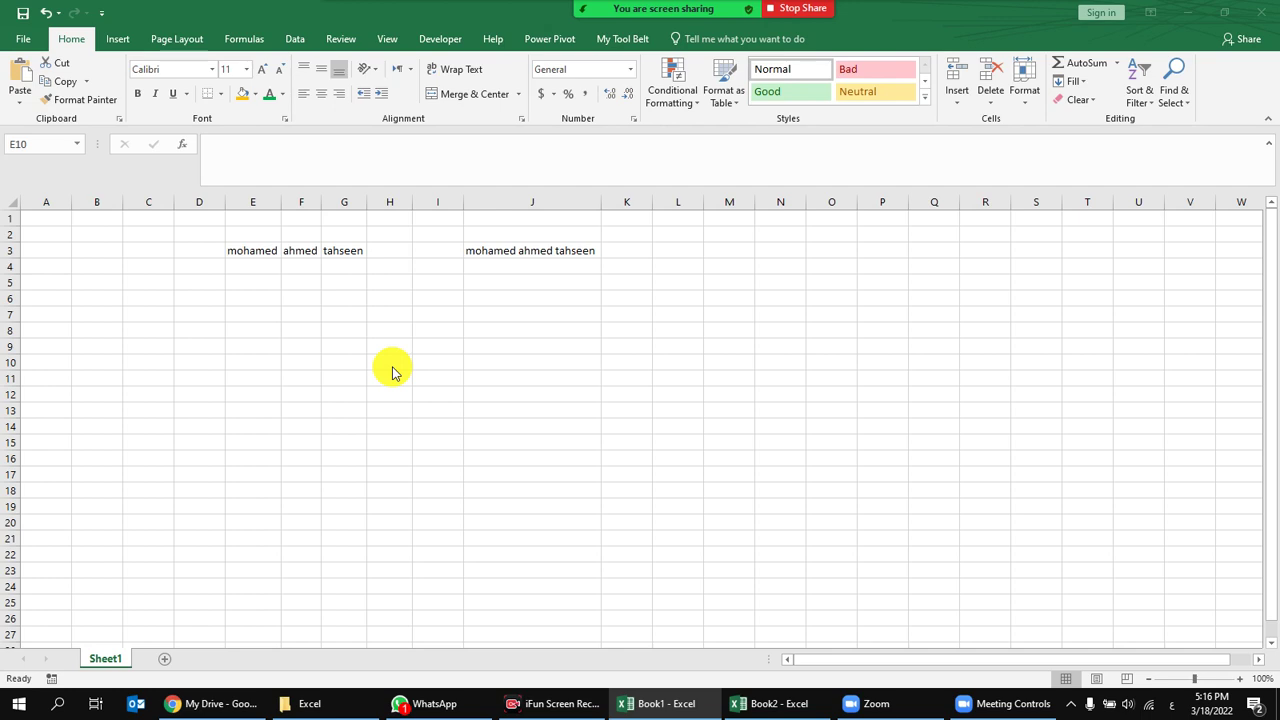
mouse_move(1000, 706)
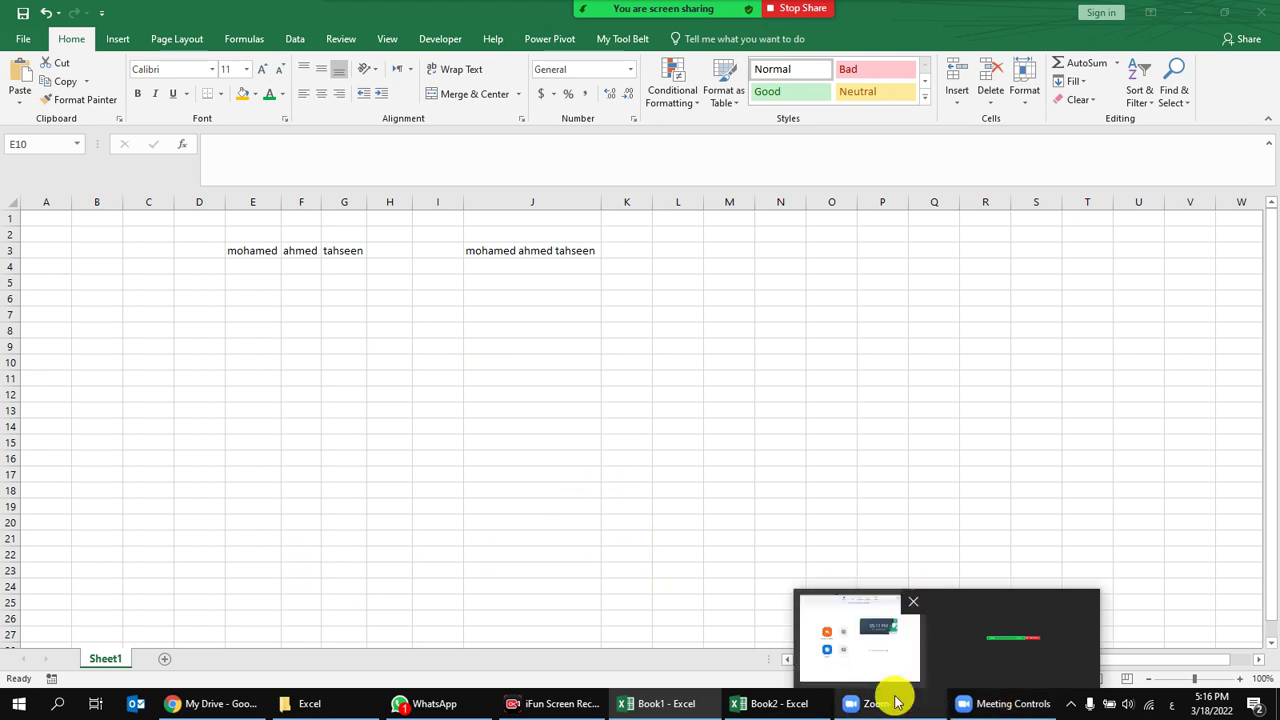
click(897, 703)
click(897, 703)
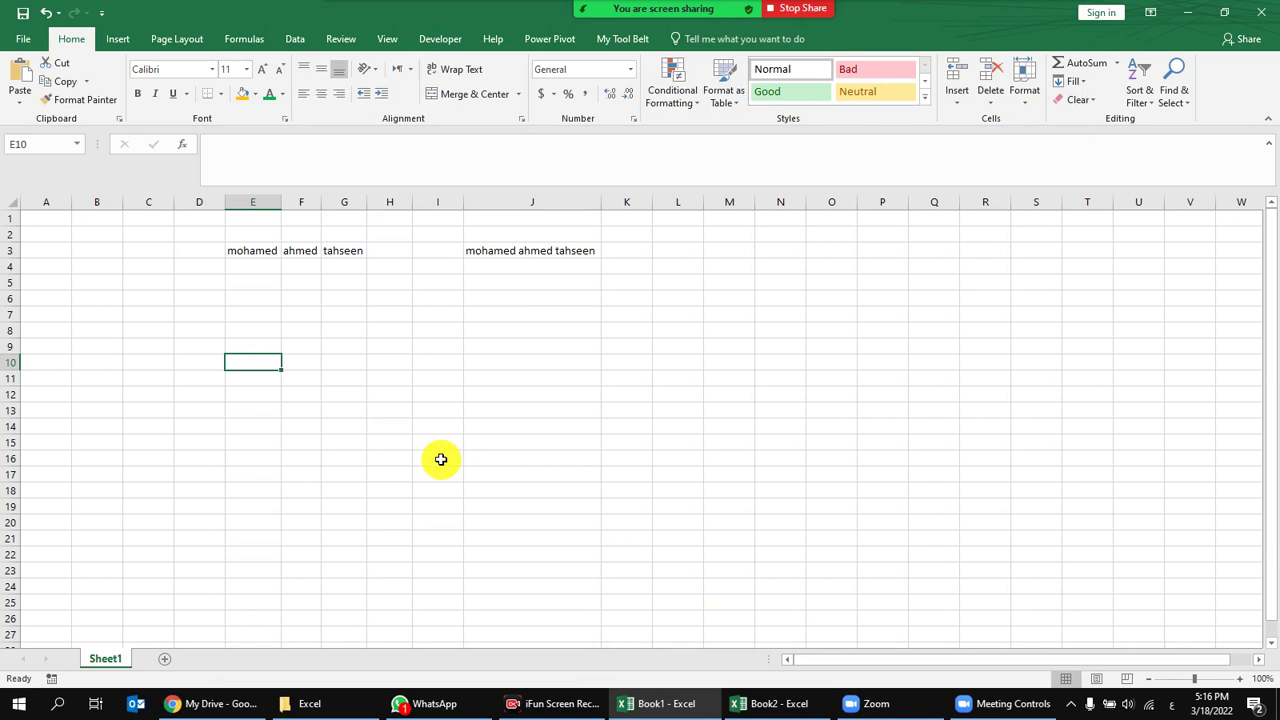
mouse_move(800, 692)
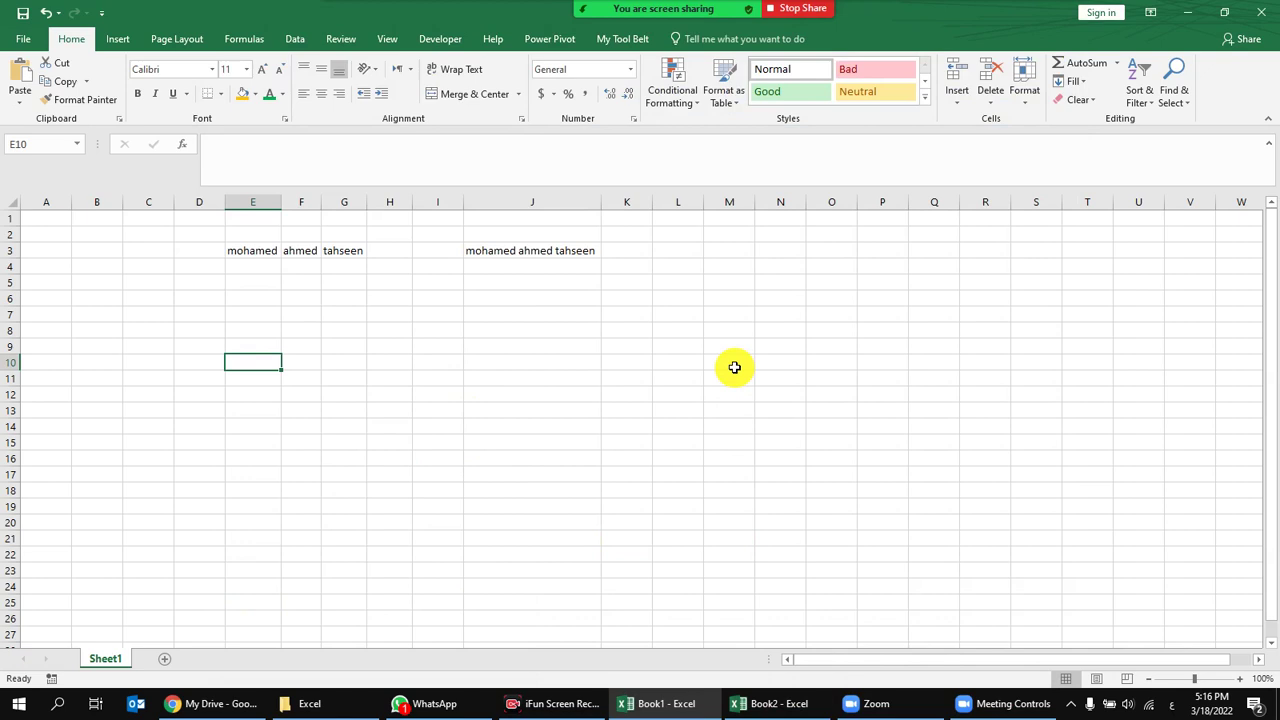
click(800, 695)
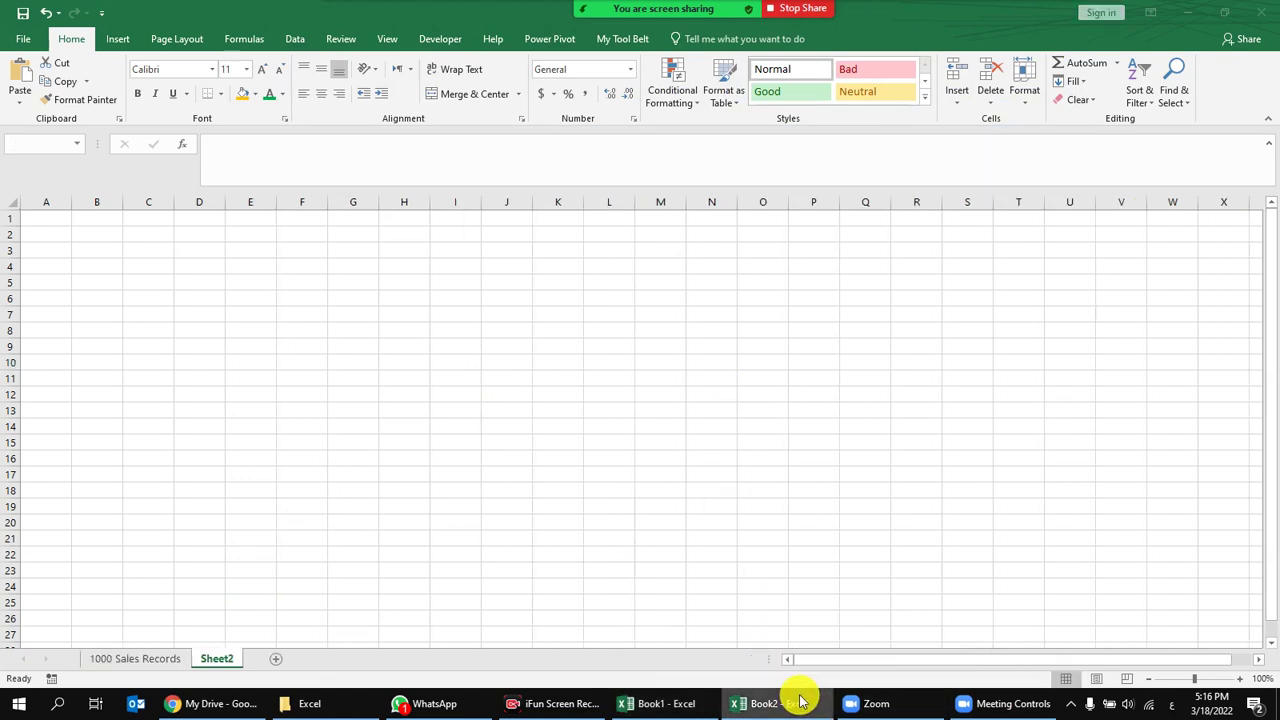
click(694, 697)
click(523, 250)
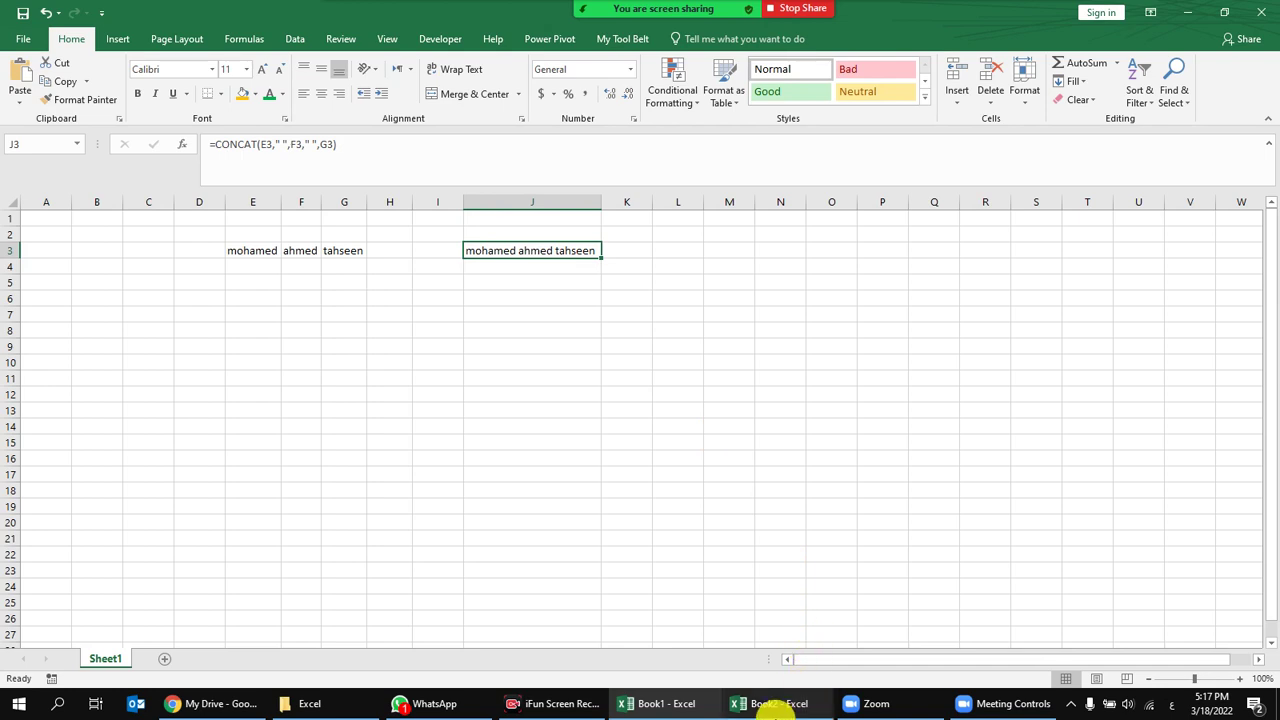
mouse_move(778, 705)
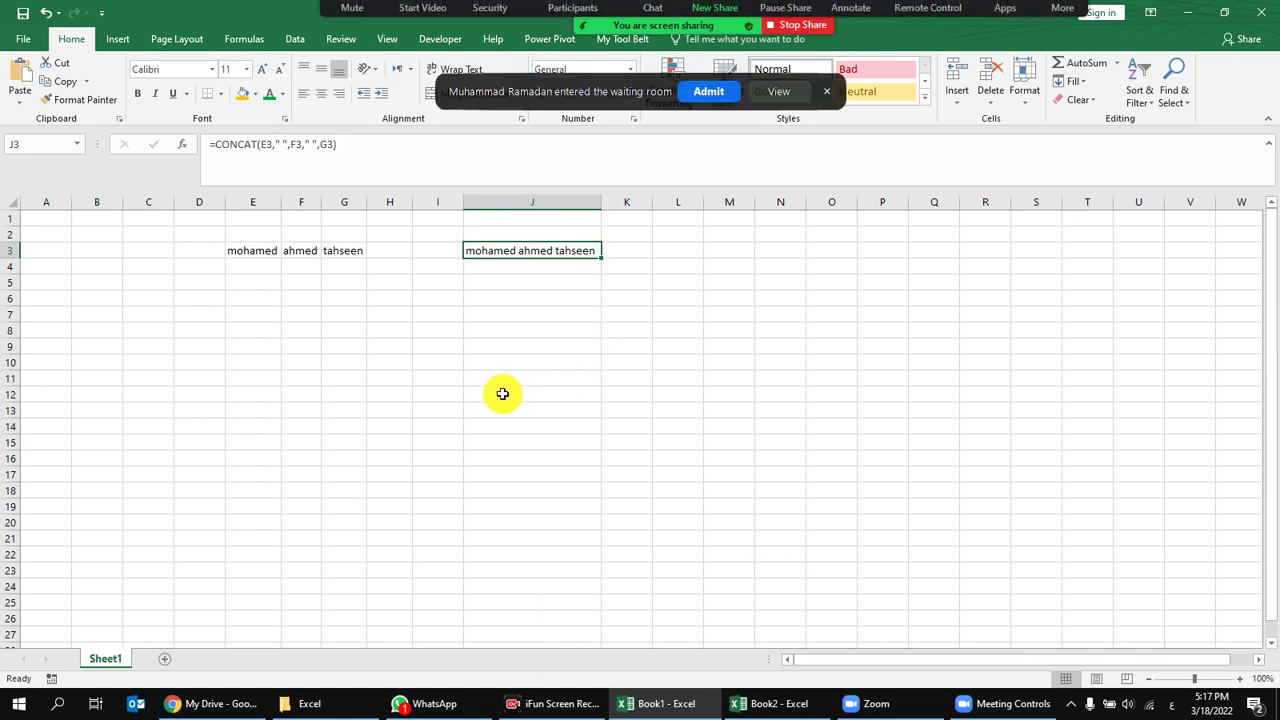
click(711, 100)
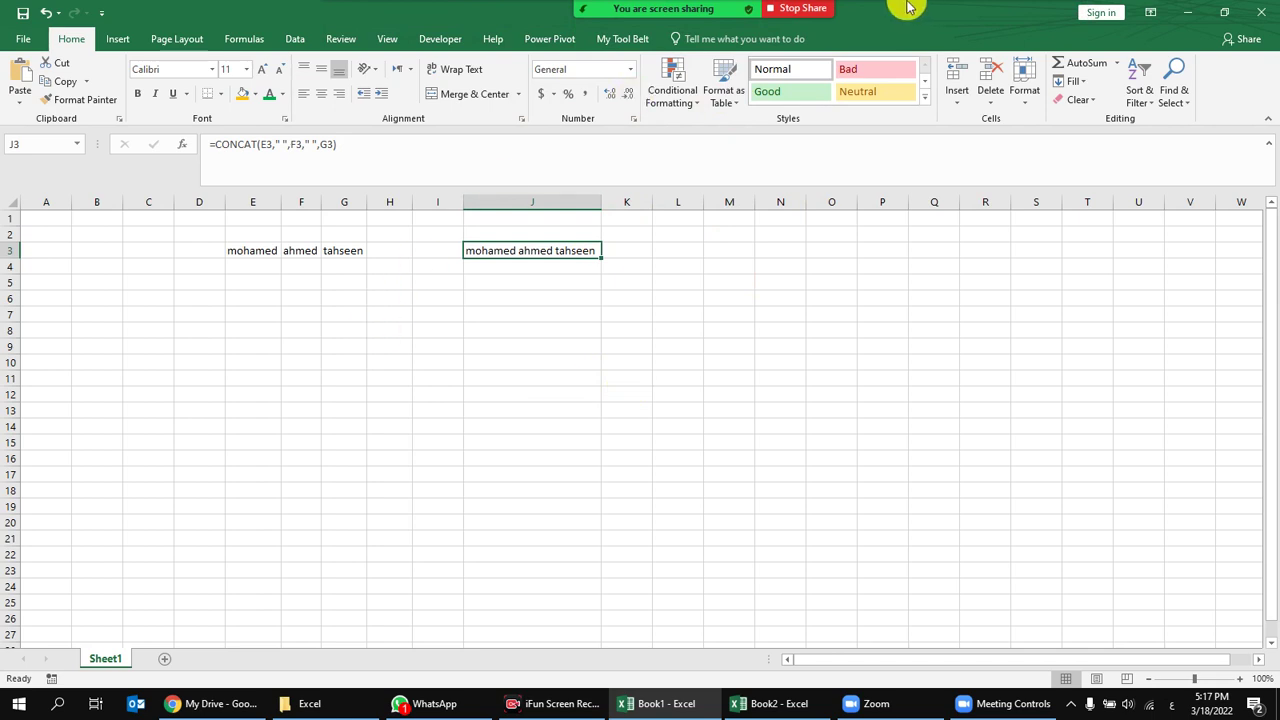
mouse_move(737, 8)
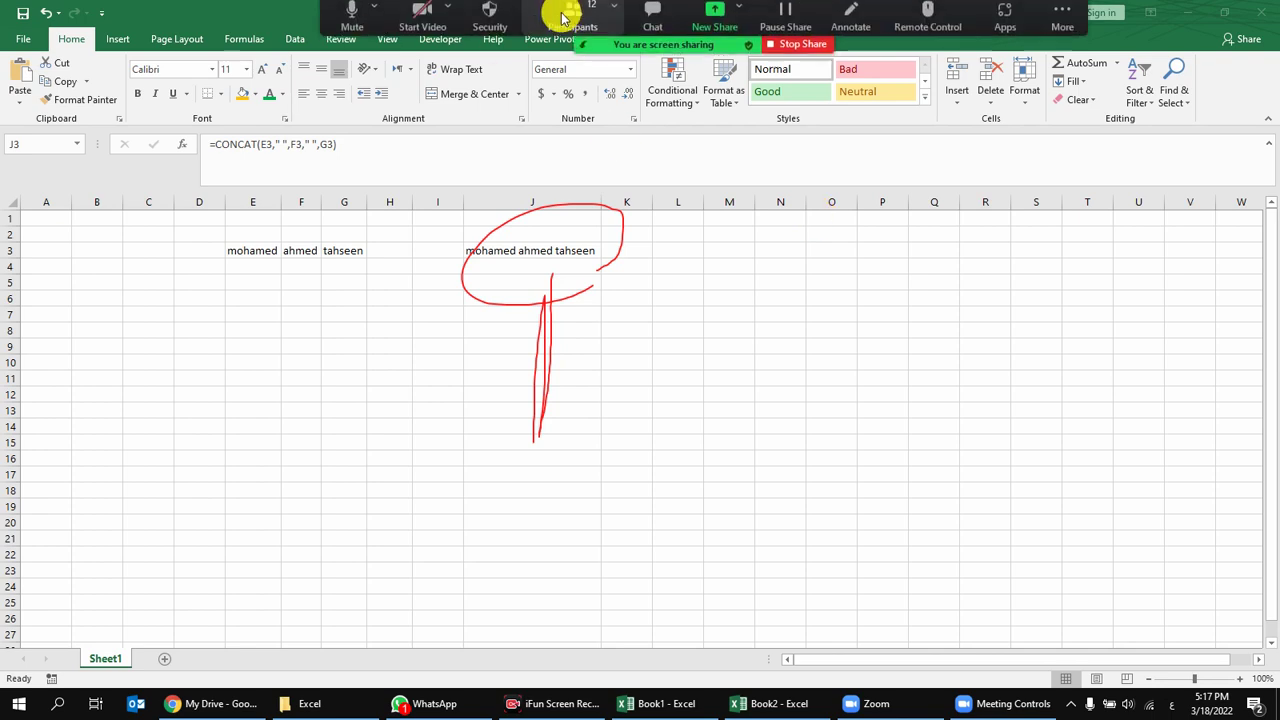
Open the Zoom Participants list and move it off the sheet.
click(572, 20)
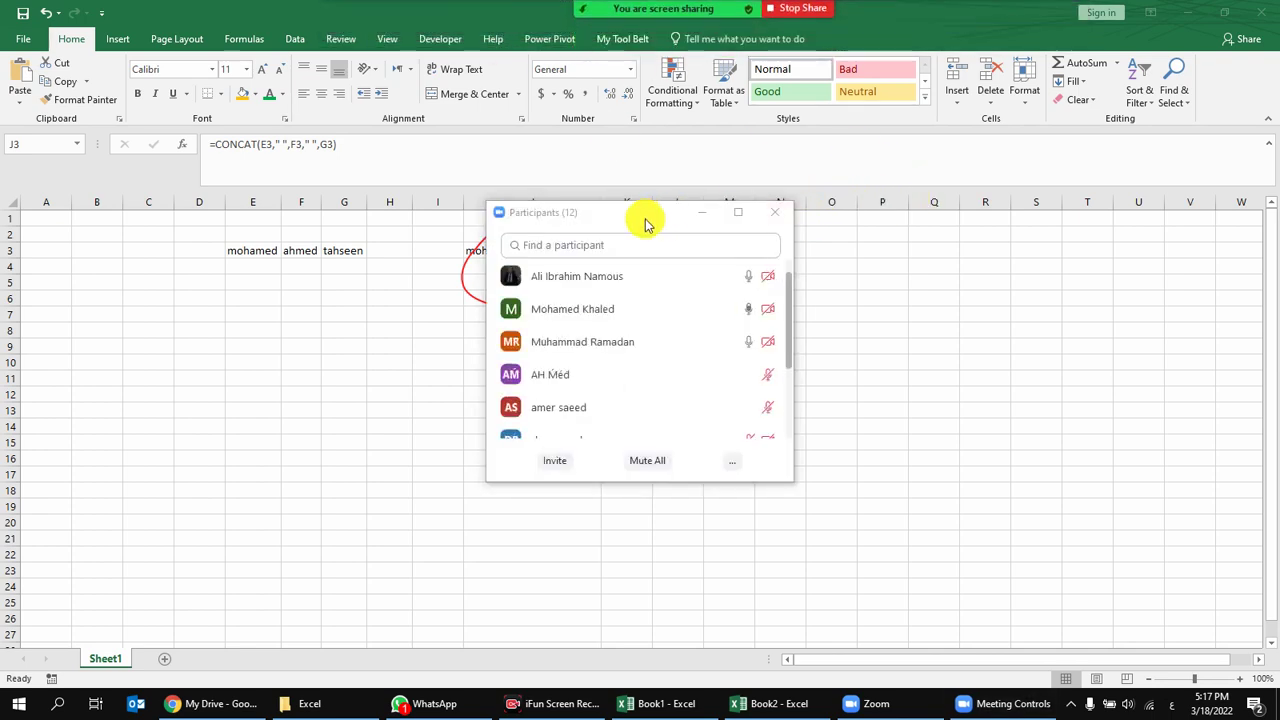
drag(658, 224, 1109, 217)
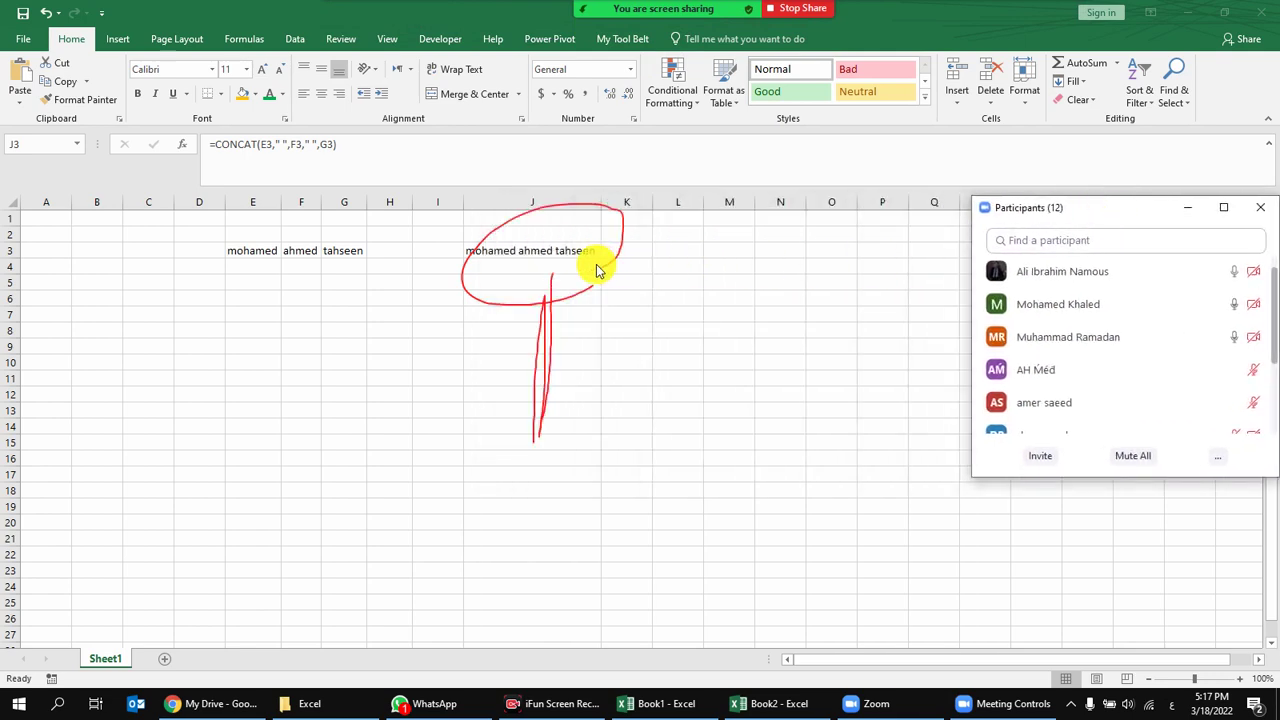
click(531, 270)
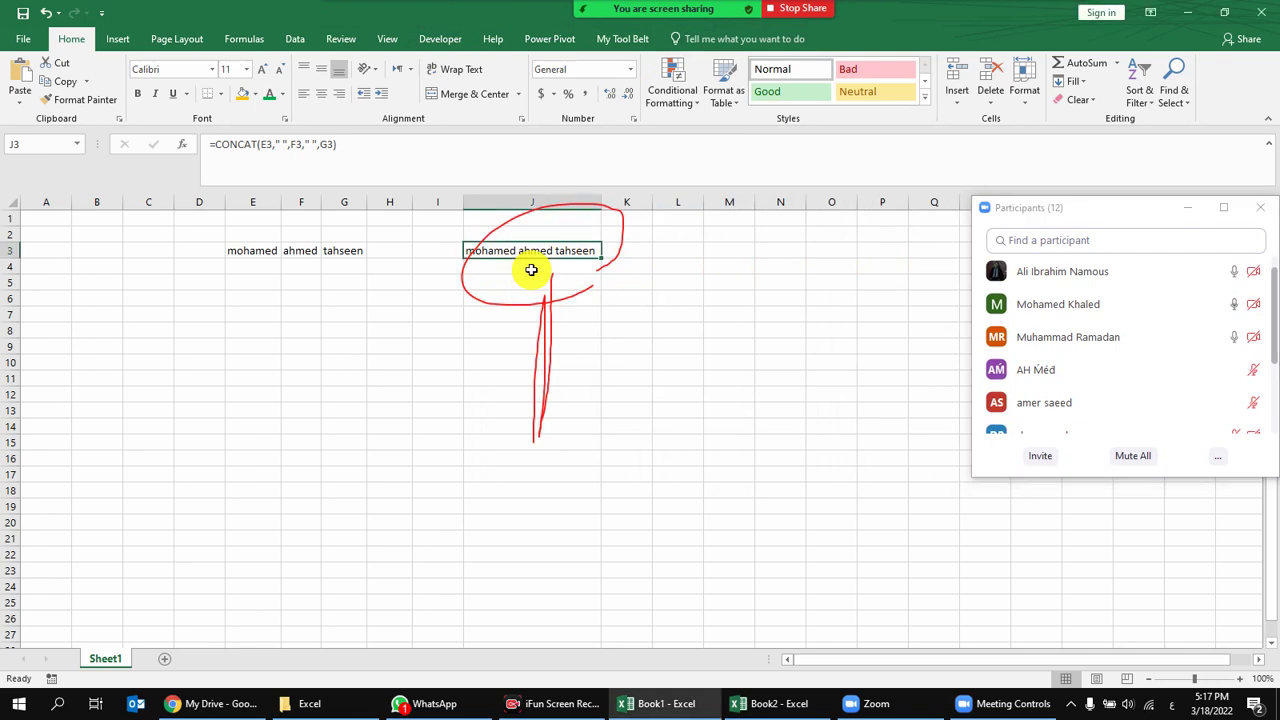
Fill the J3 CONCAT formula down to J13 and check the copied cells.
click(531, 270)
click(543, 251)
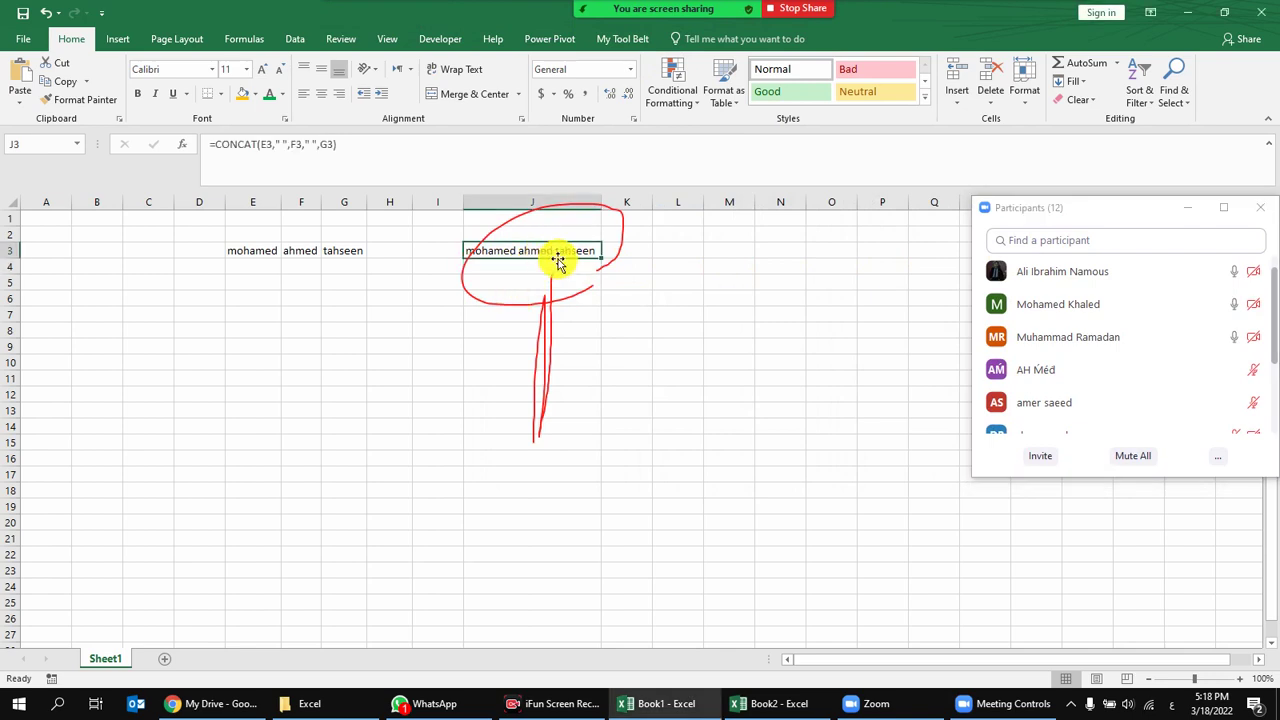
drag(595, 258, 586, 414)
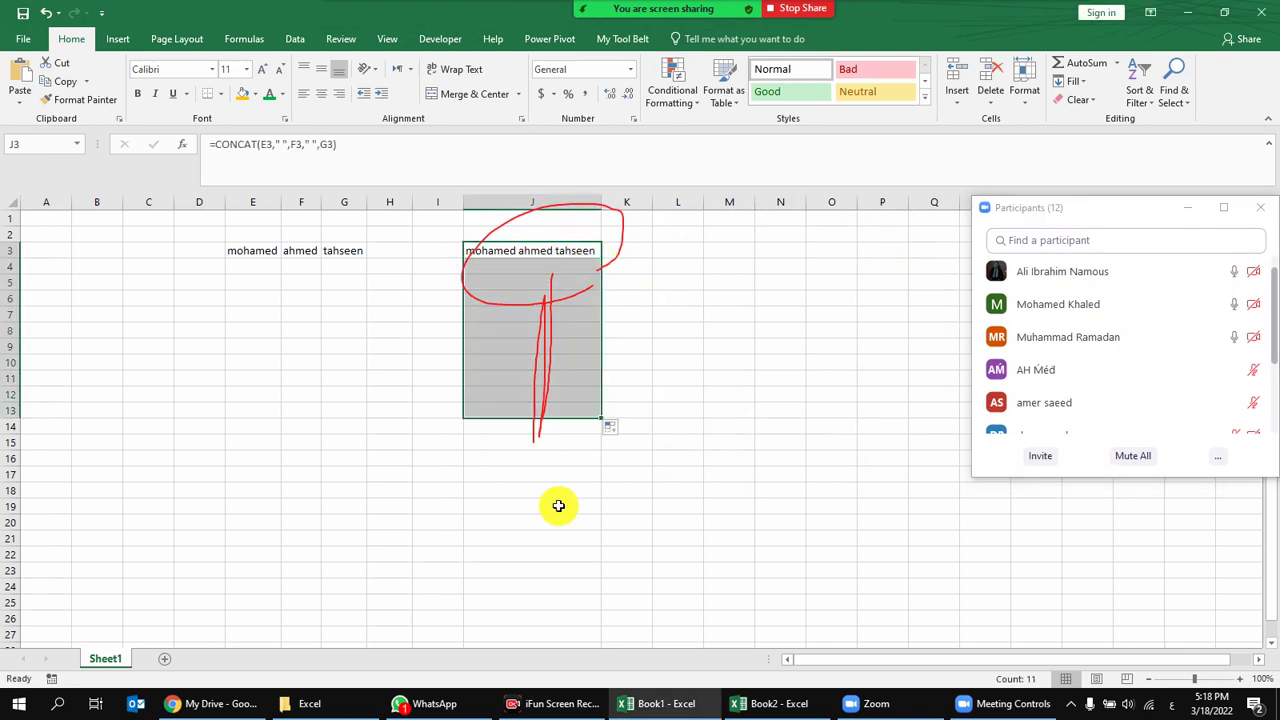
click(524, 283)
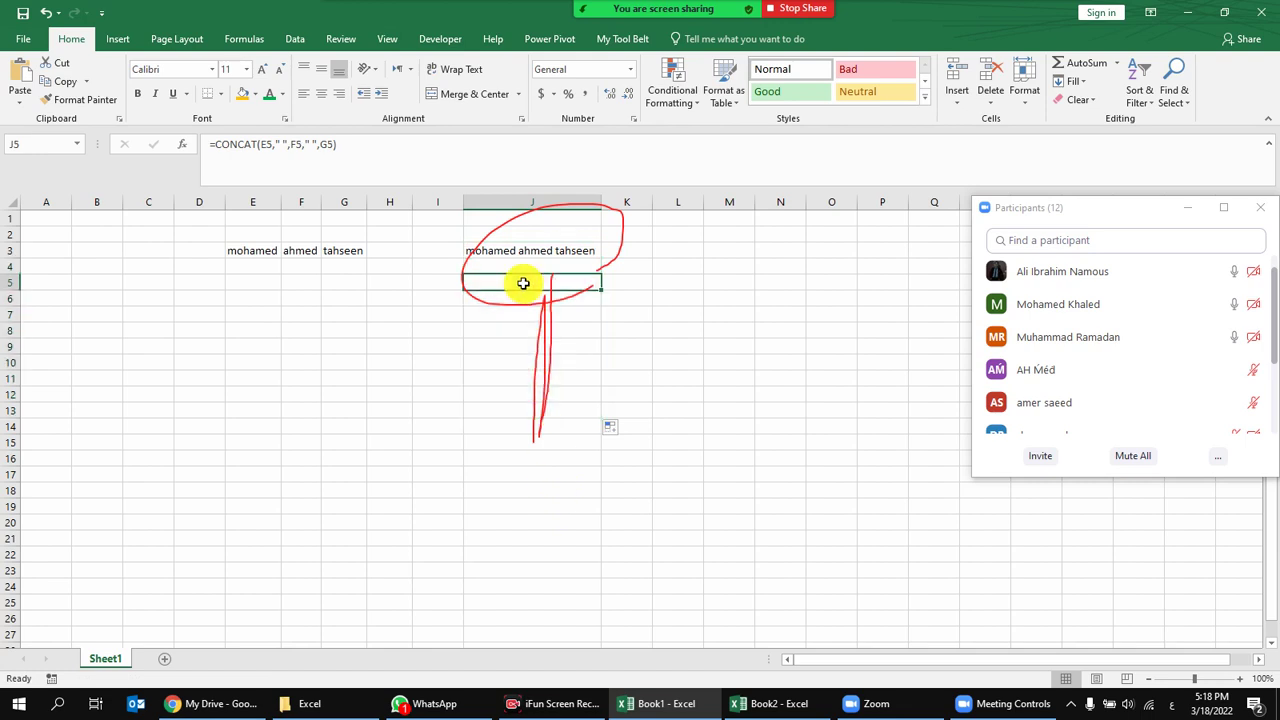
click(526, 250)
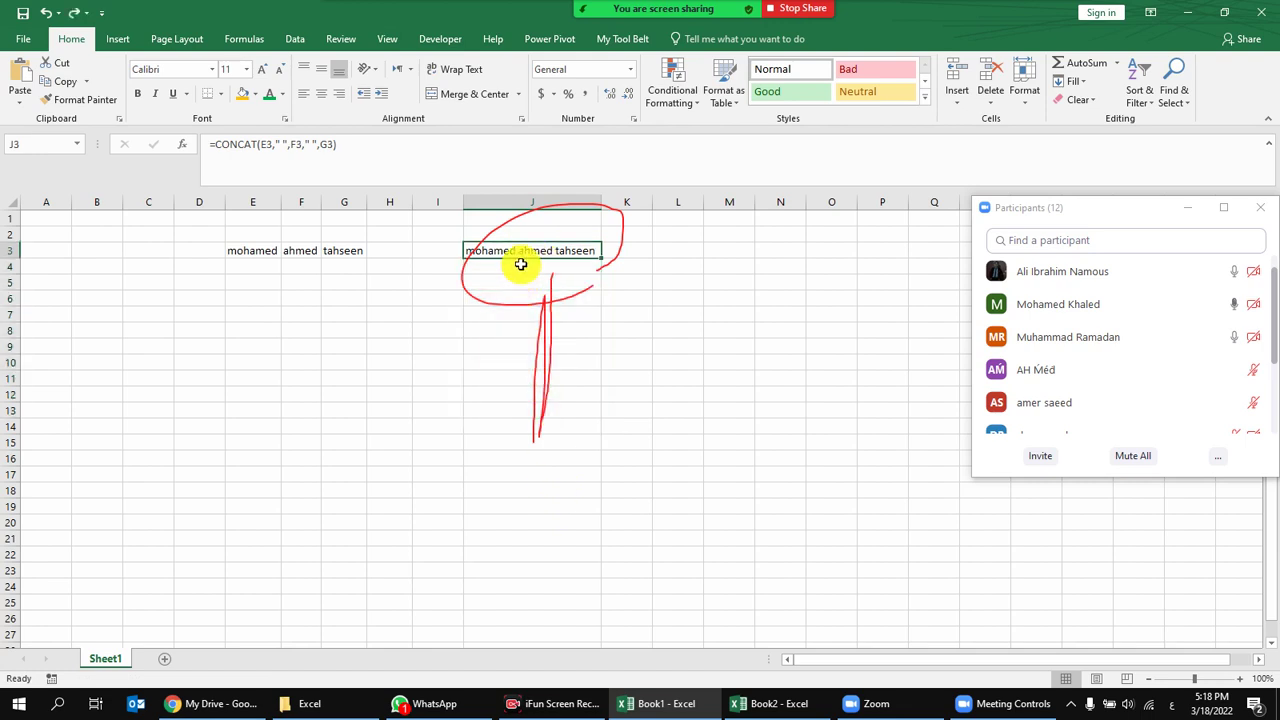
click(517, 266)
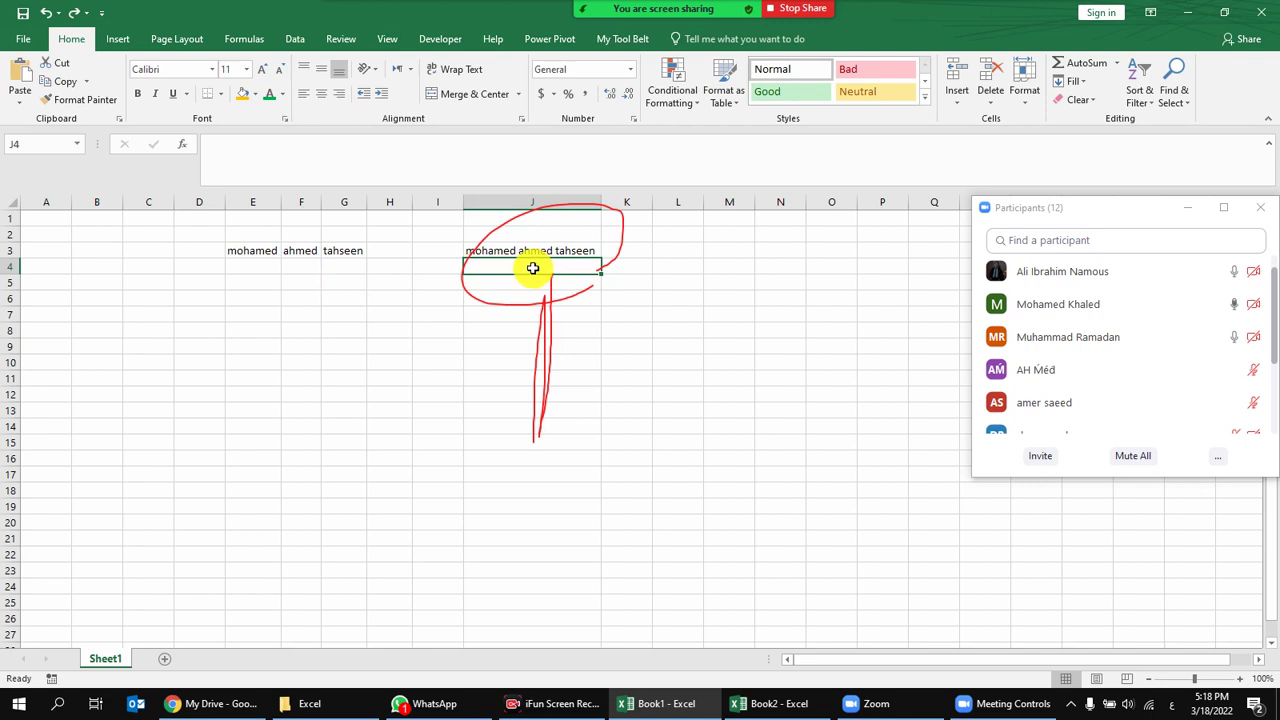
click(540, 282)
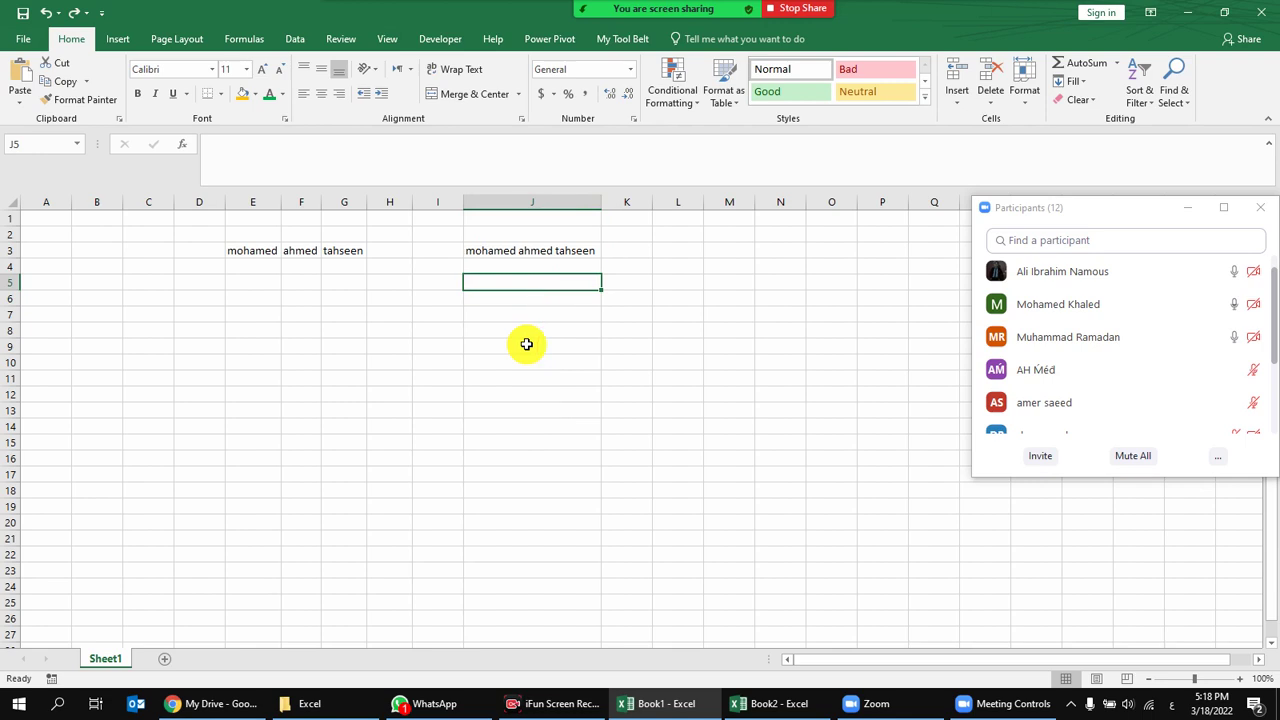
Enter the Arabic text 'ياباباي' in J5.
text(ياباباي)
click(539, 312)
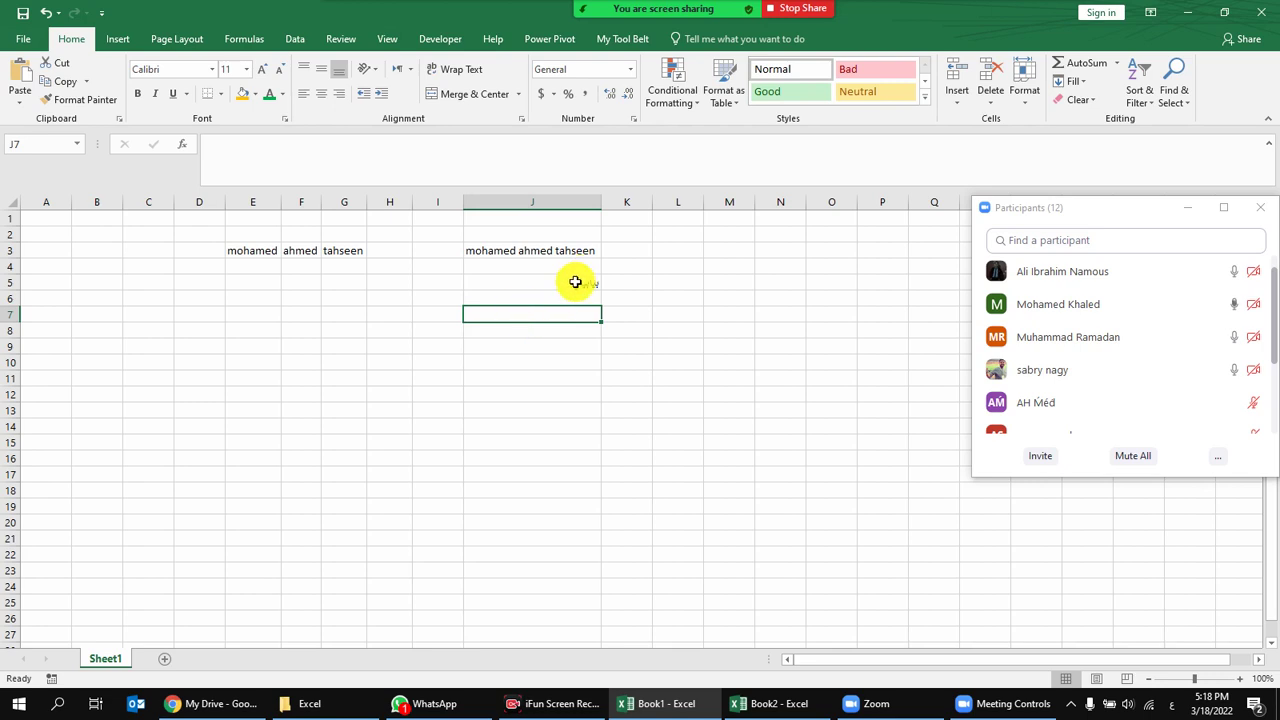
click(575, 282)
click(585, 250)
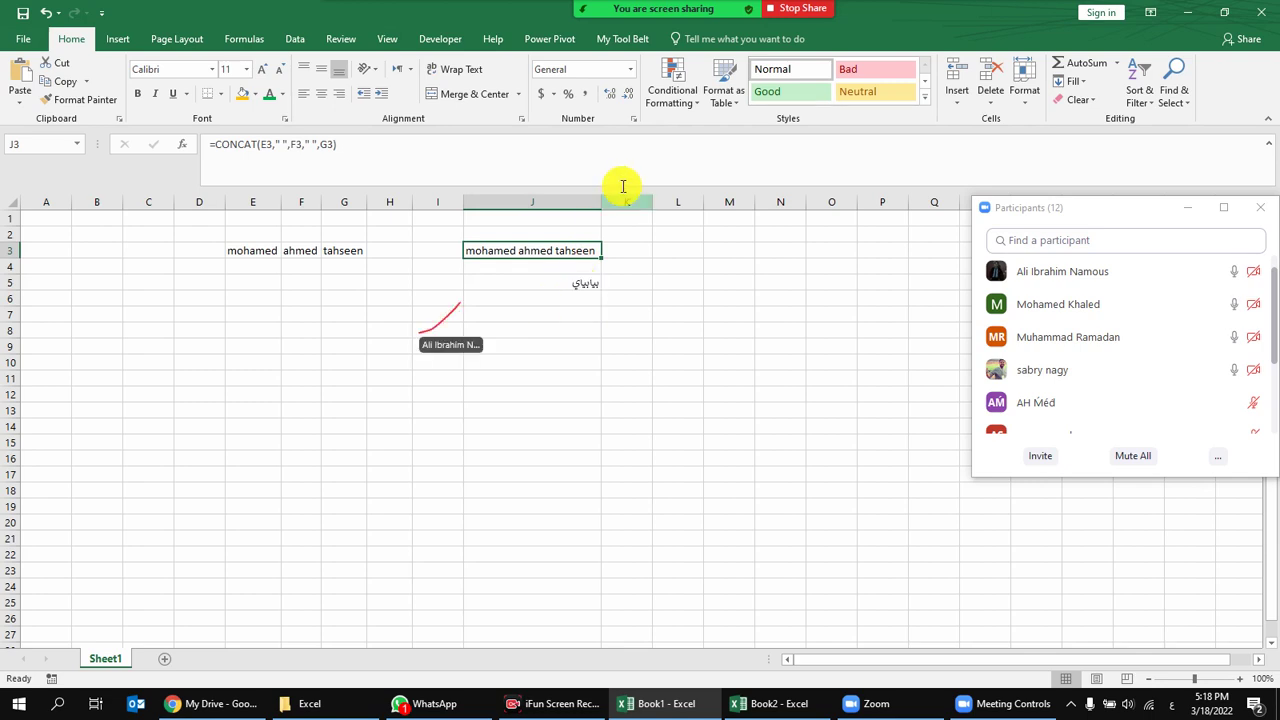
Narrow column J so the full name spills over, then switch to Book2.
drag(587, 202, 515, 202)
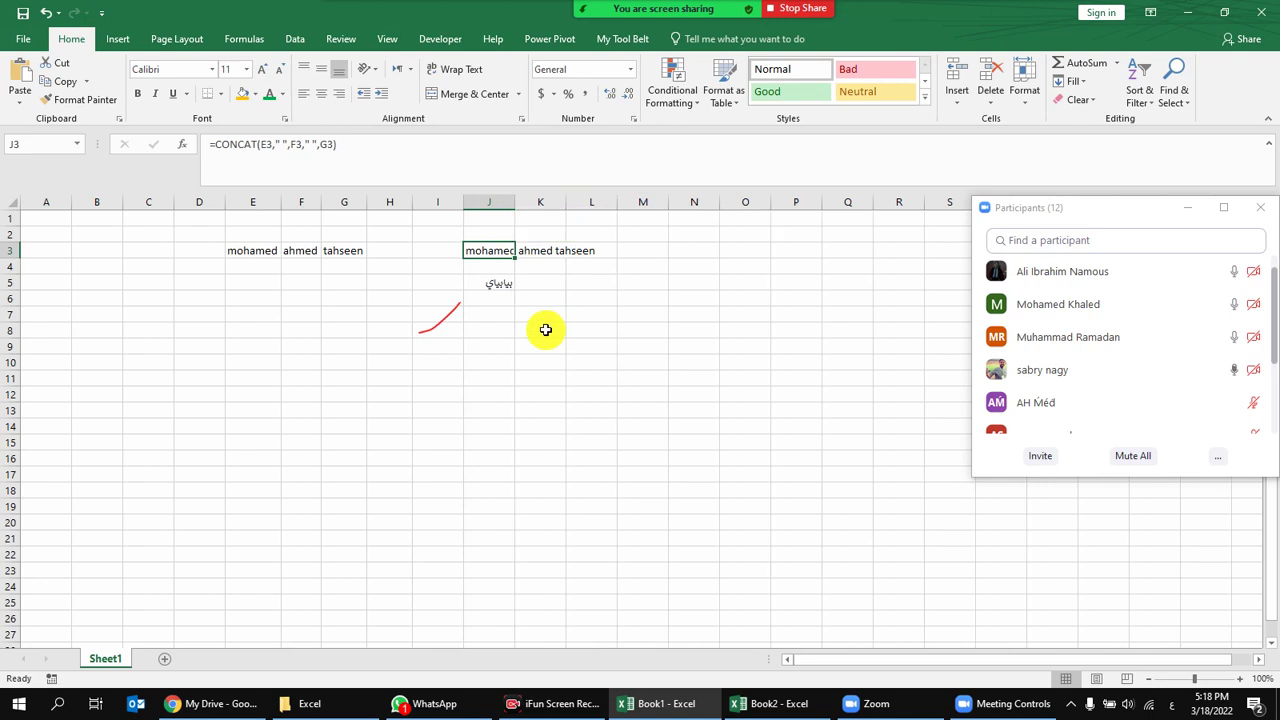
mouse_move(1078, 358)
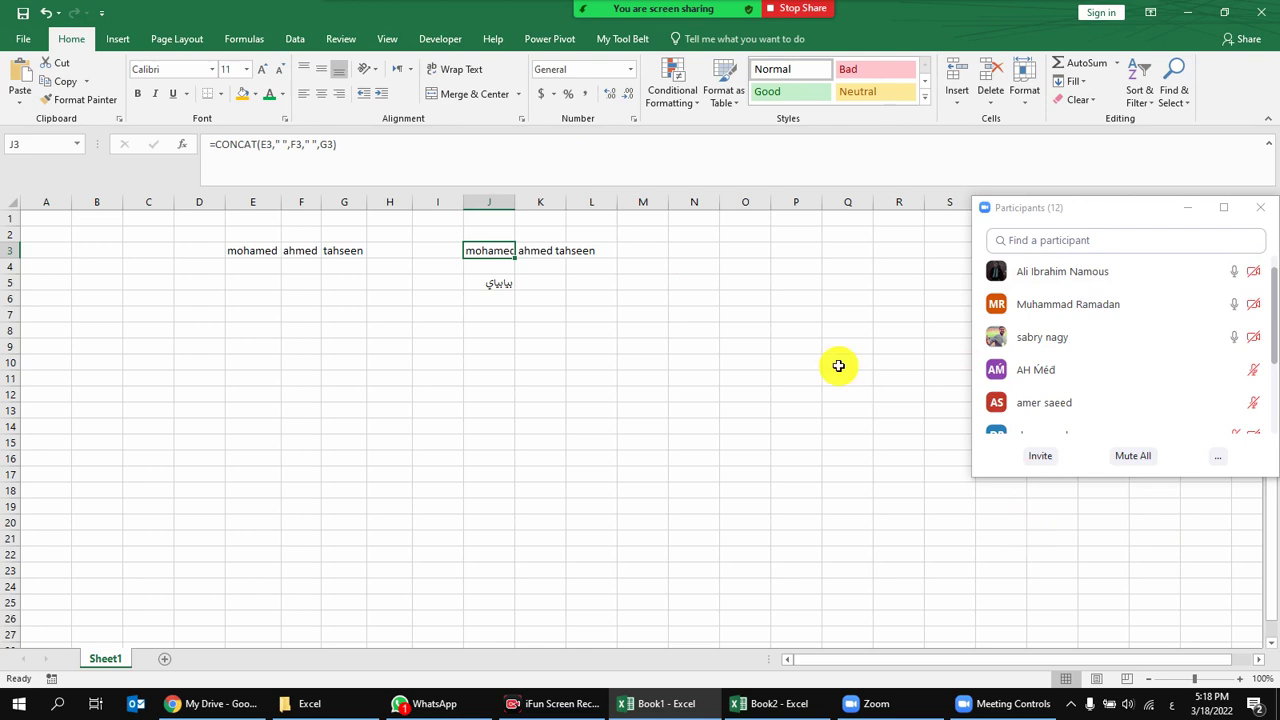
mouse_move(480, 10)
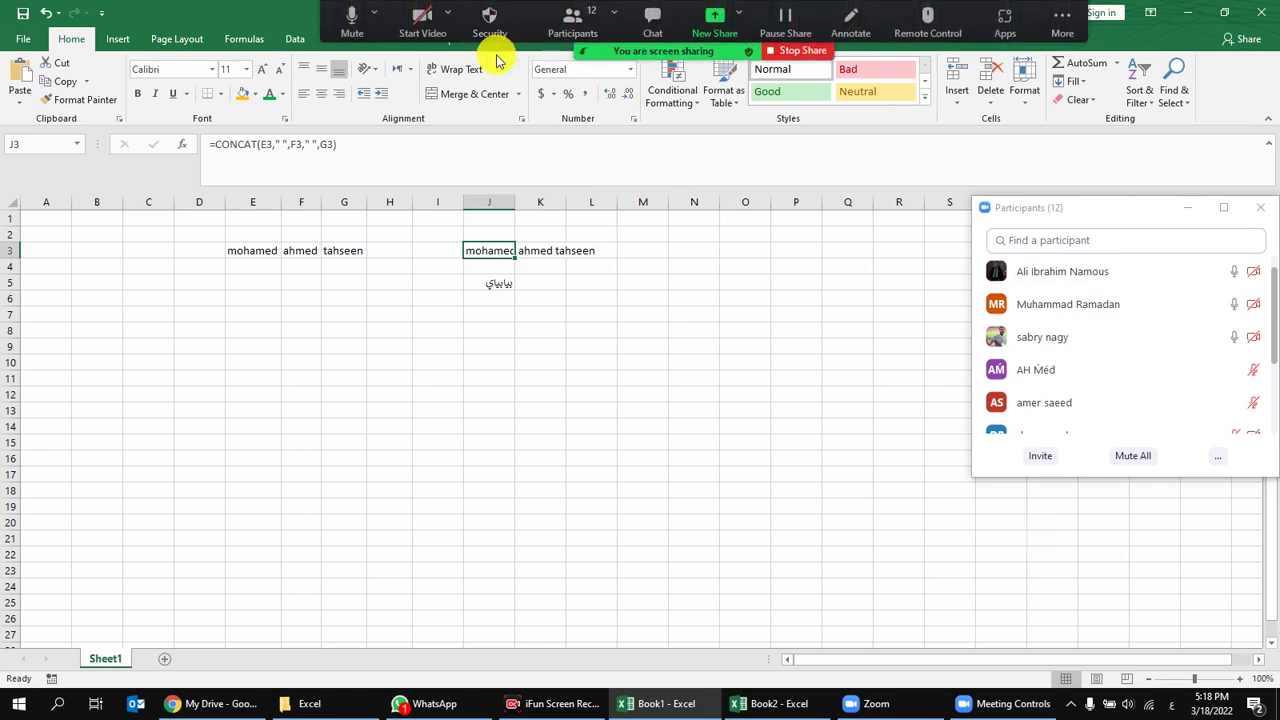
click(427, 20)
click(723, 705)
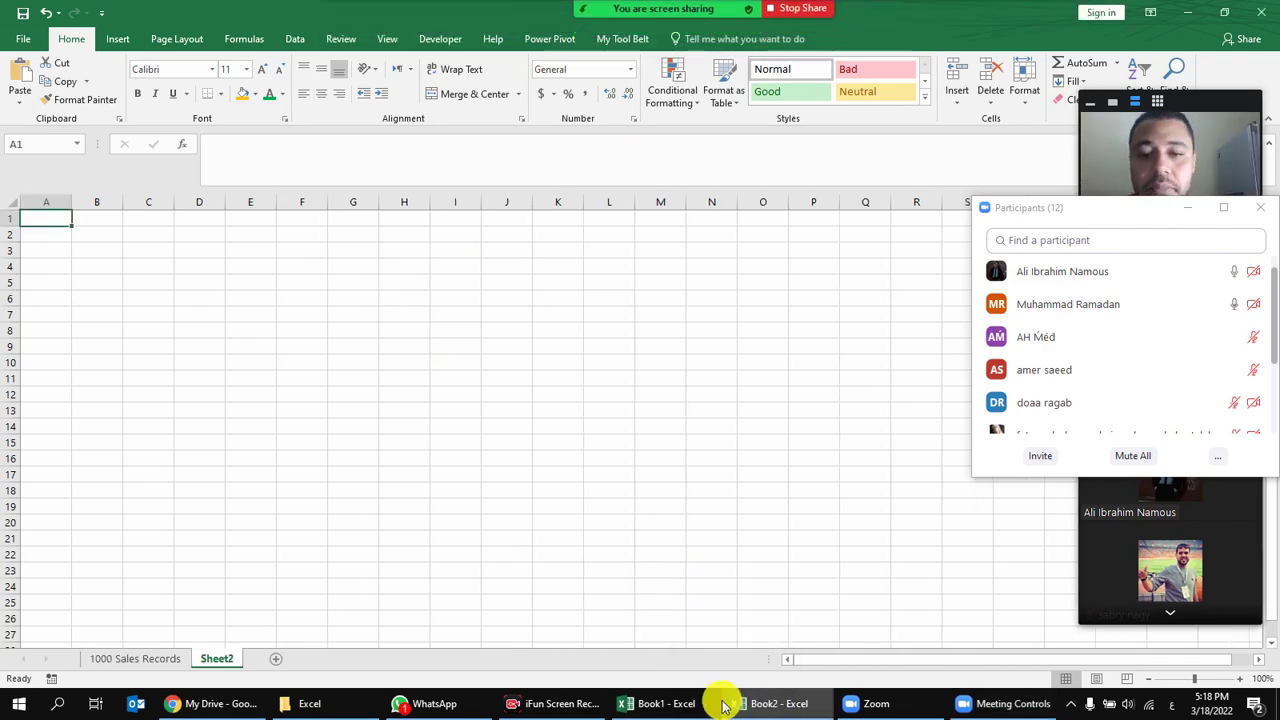
On the 1000 Sales Records sheet, select everything and narrow all columns and shorten all rows.
click(140, 658)
mouse_move(458, 410)
mouse_down()
mouse_move(500, 480)
mouse_move(4, 525)
mouse_up()
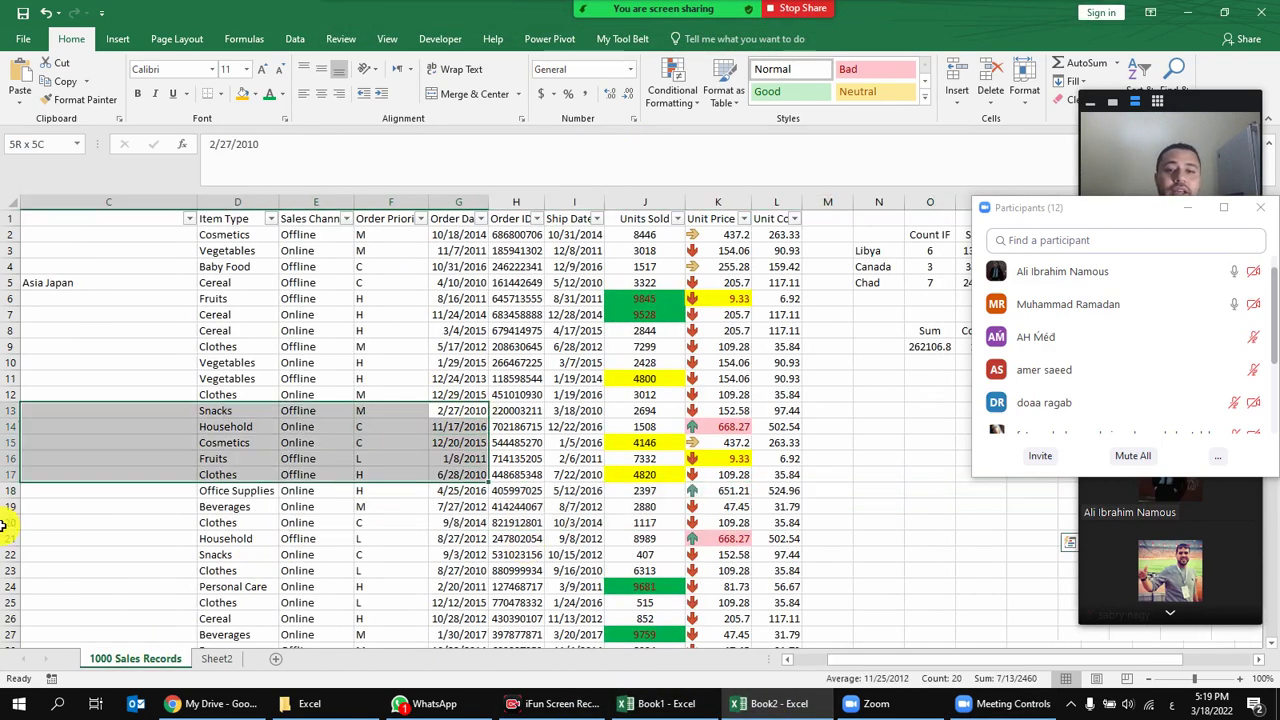
click(12, 205)
drag(195, 202, 55, 202)
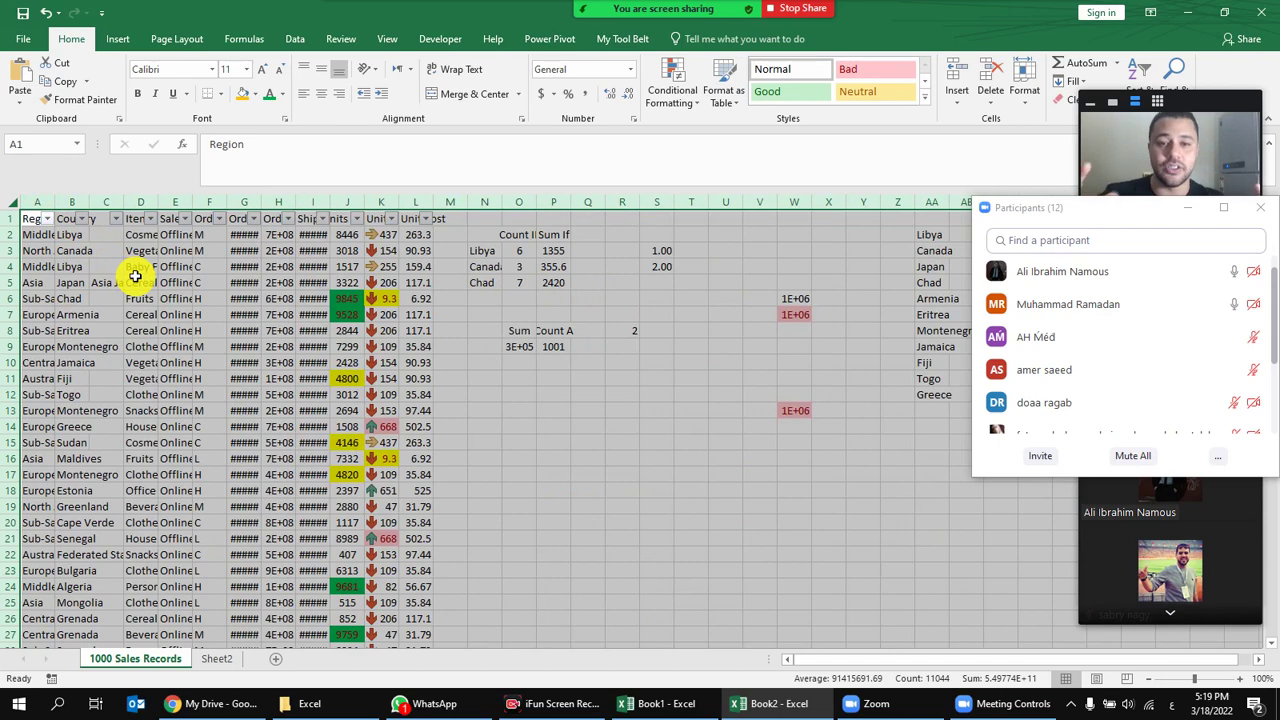
drag(16, 242, 16, 233)
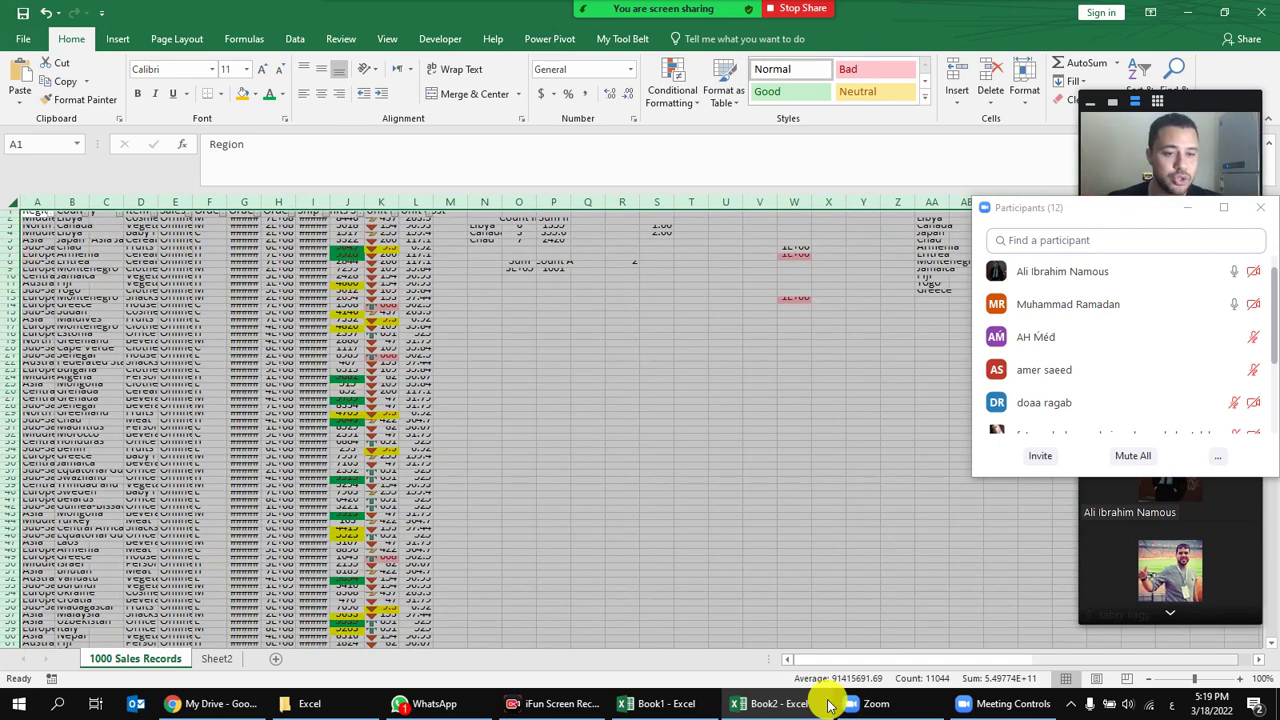
Share the Book2 workbook window in the meeting.
mouse_move(660, 12)
click(700, 30)
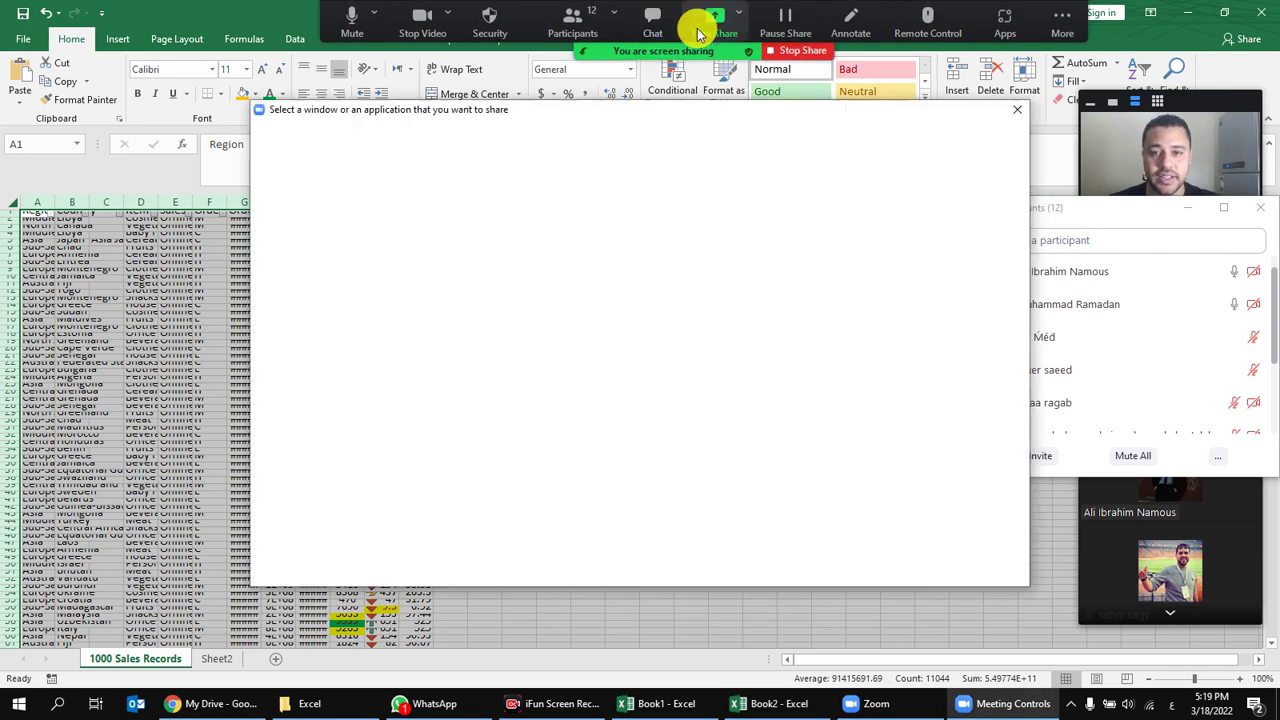
double_click(388, 350)
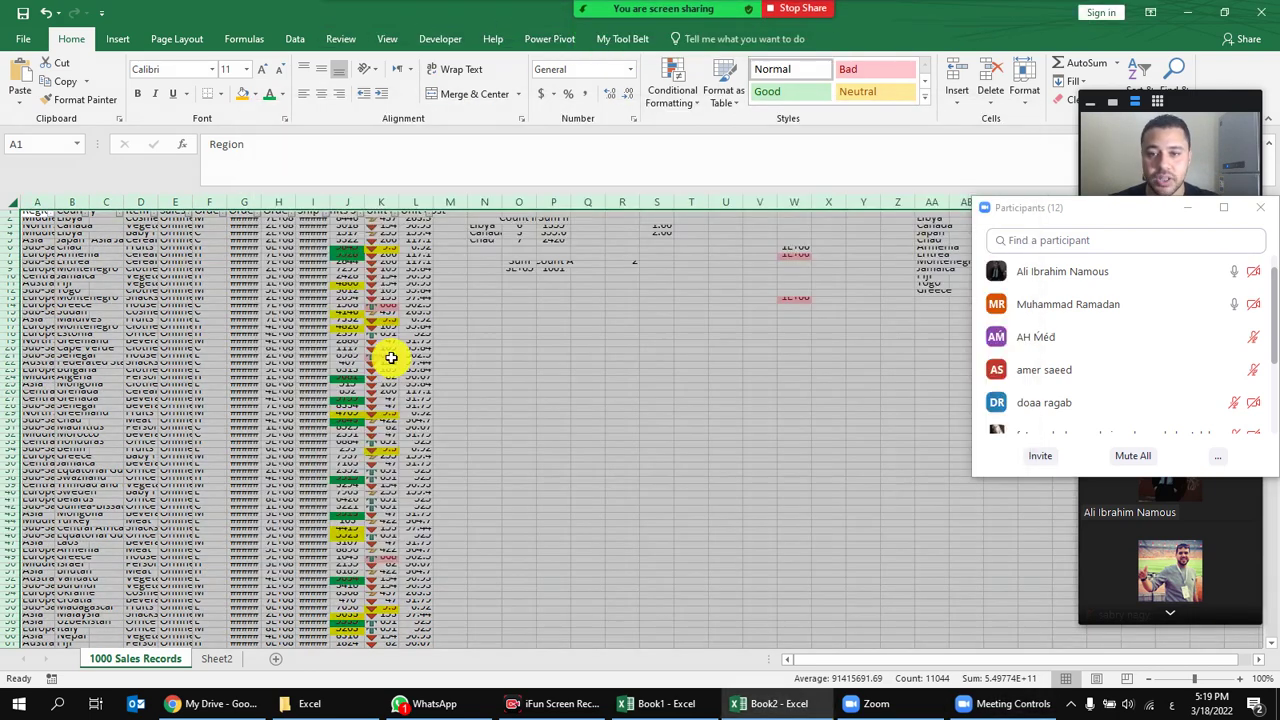
Narrow column F on the 1000 Sales Records sheet.
click(414, 314)
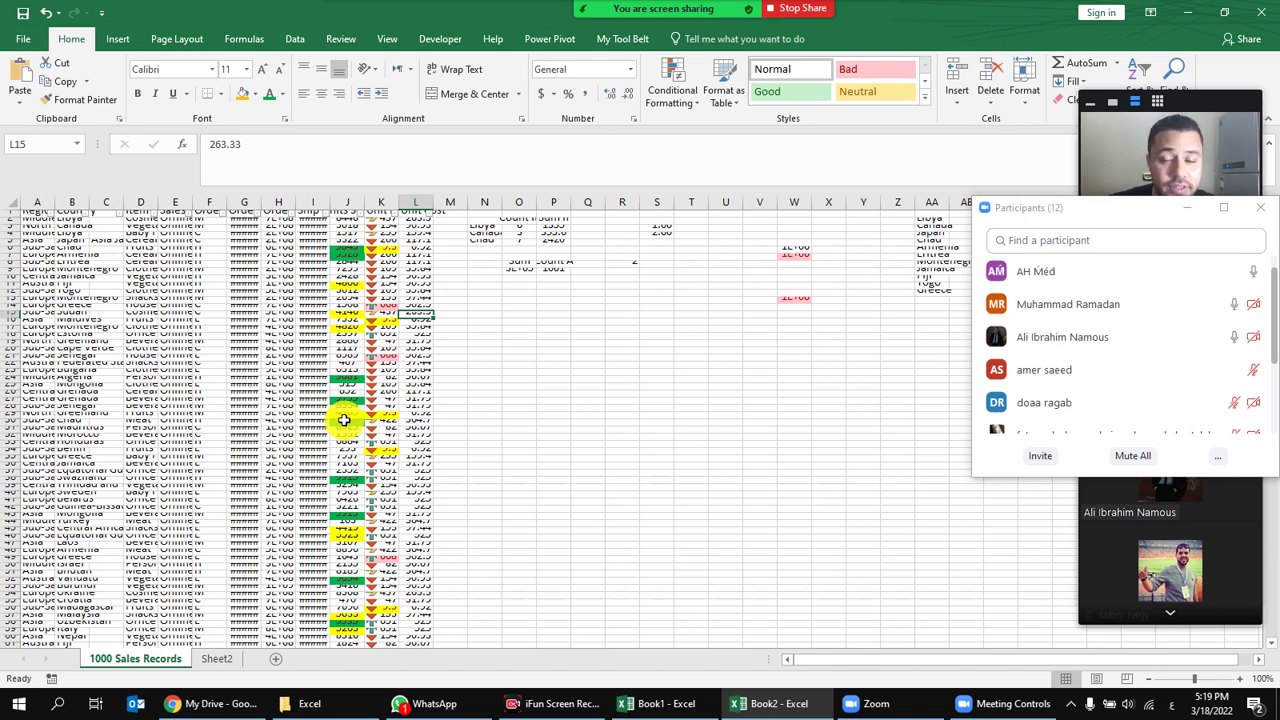
drag(226, 195, 211, 195)
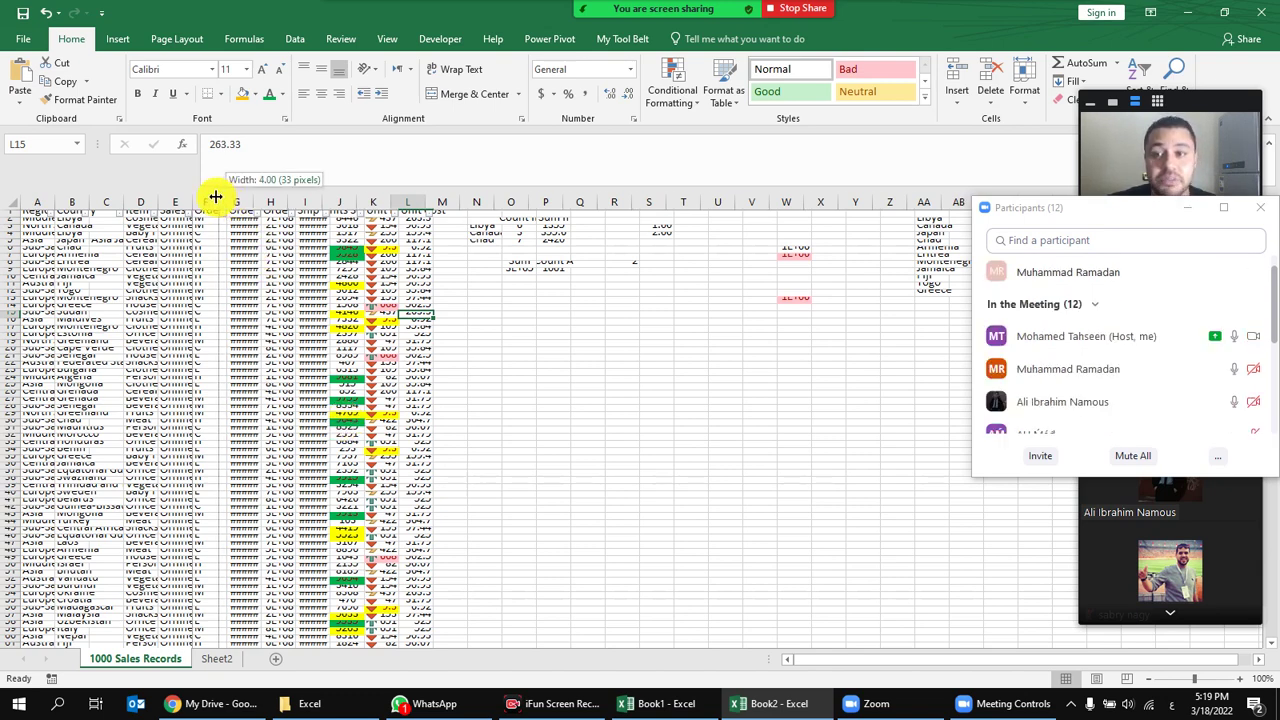
click(263, 327)
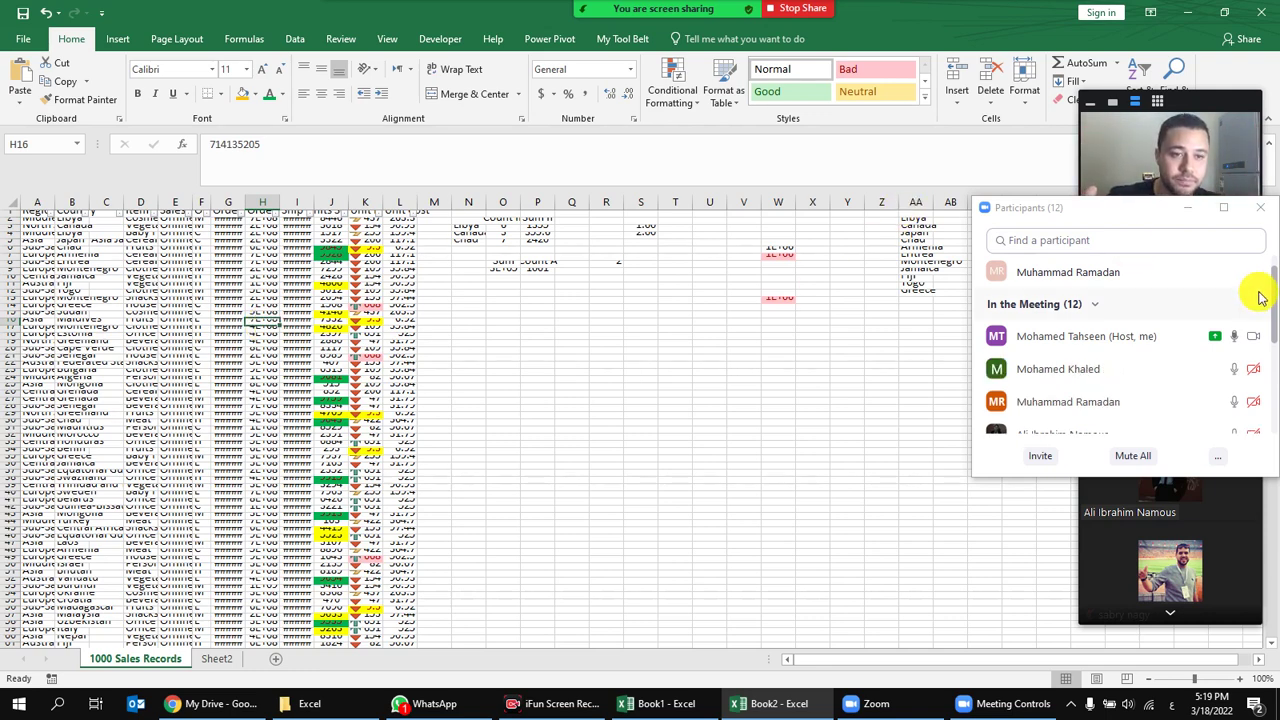
click(1176, 272)
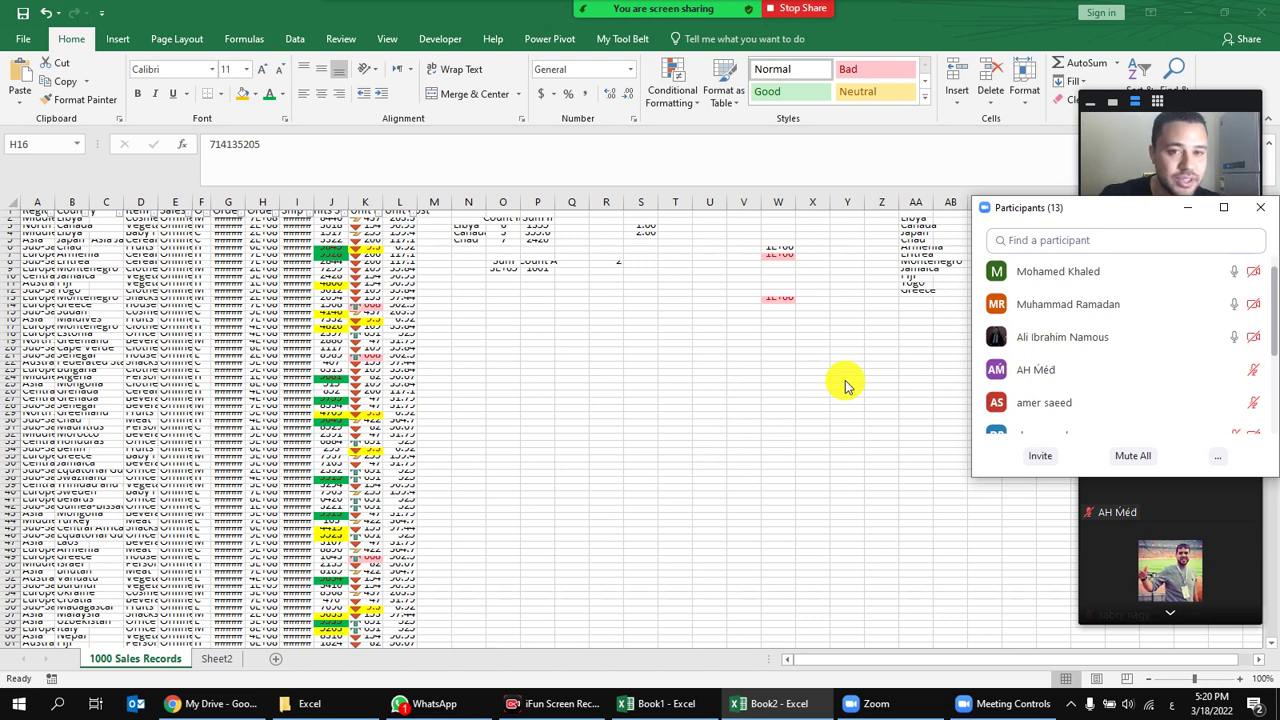
mouse_move(594, 10)
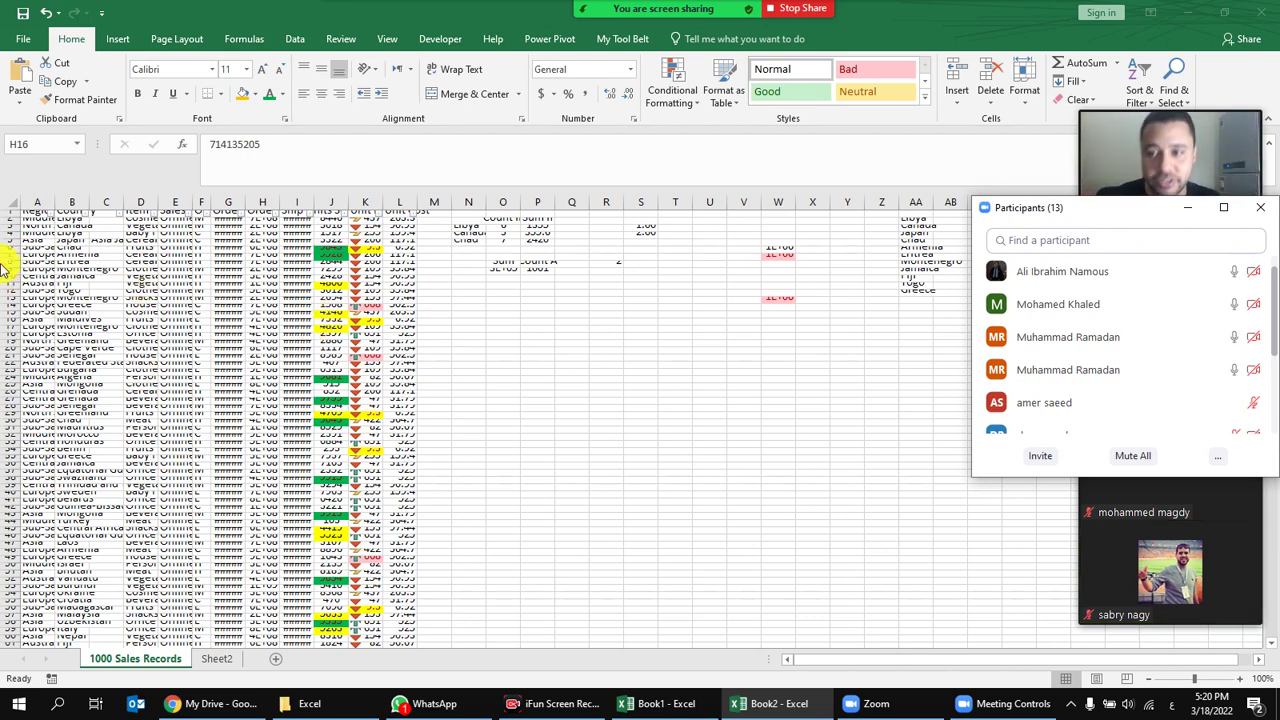
click(14, 204)
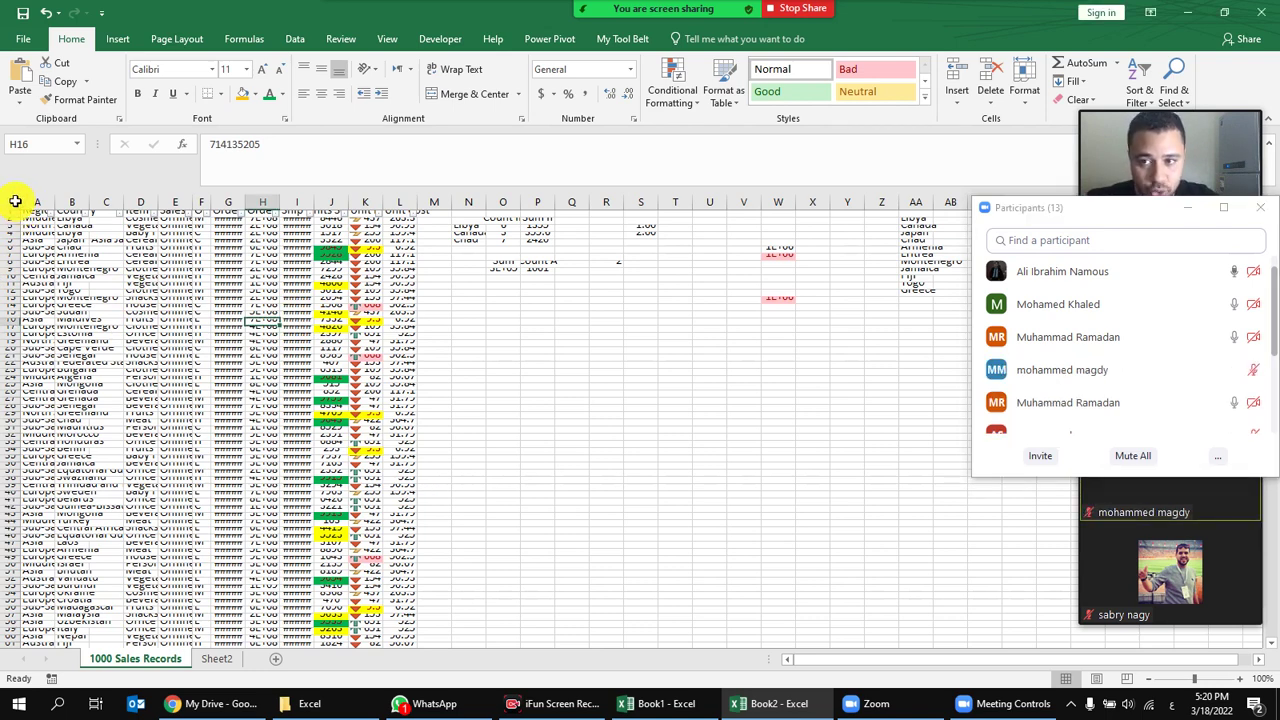
click(15, 202)
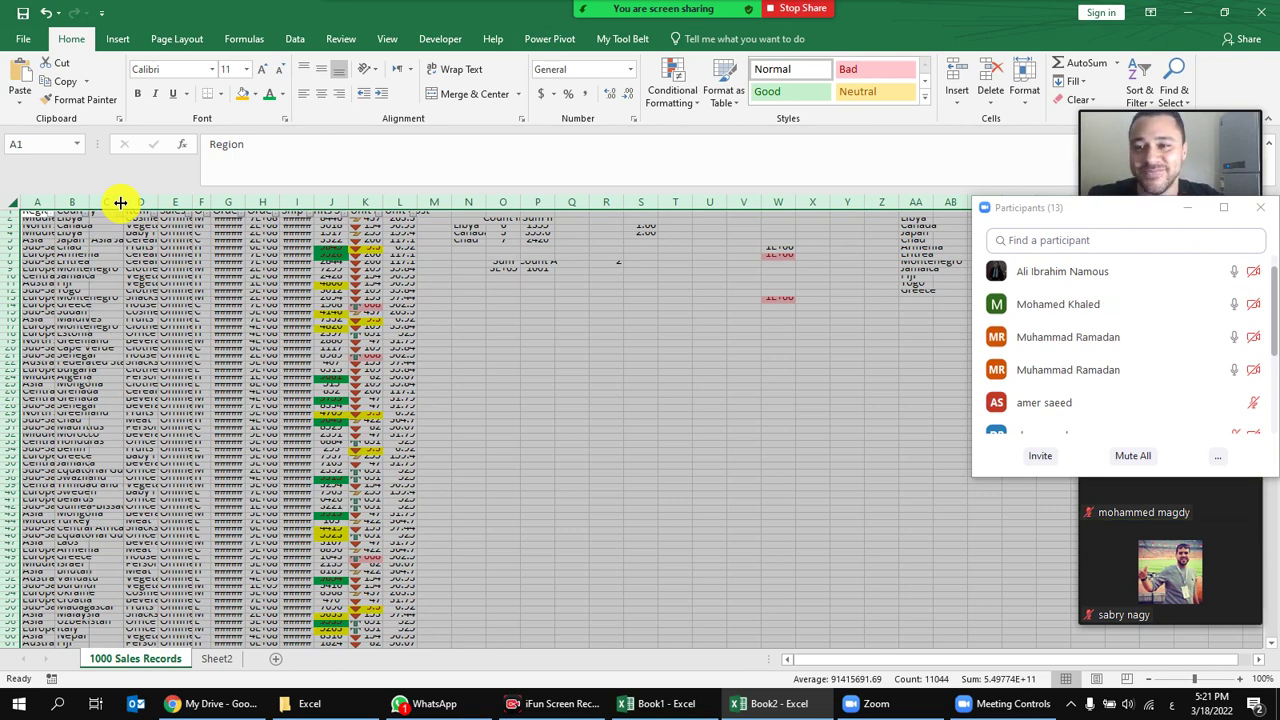
double_click(120, 202)
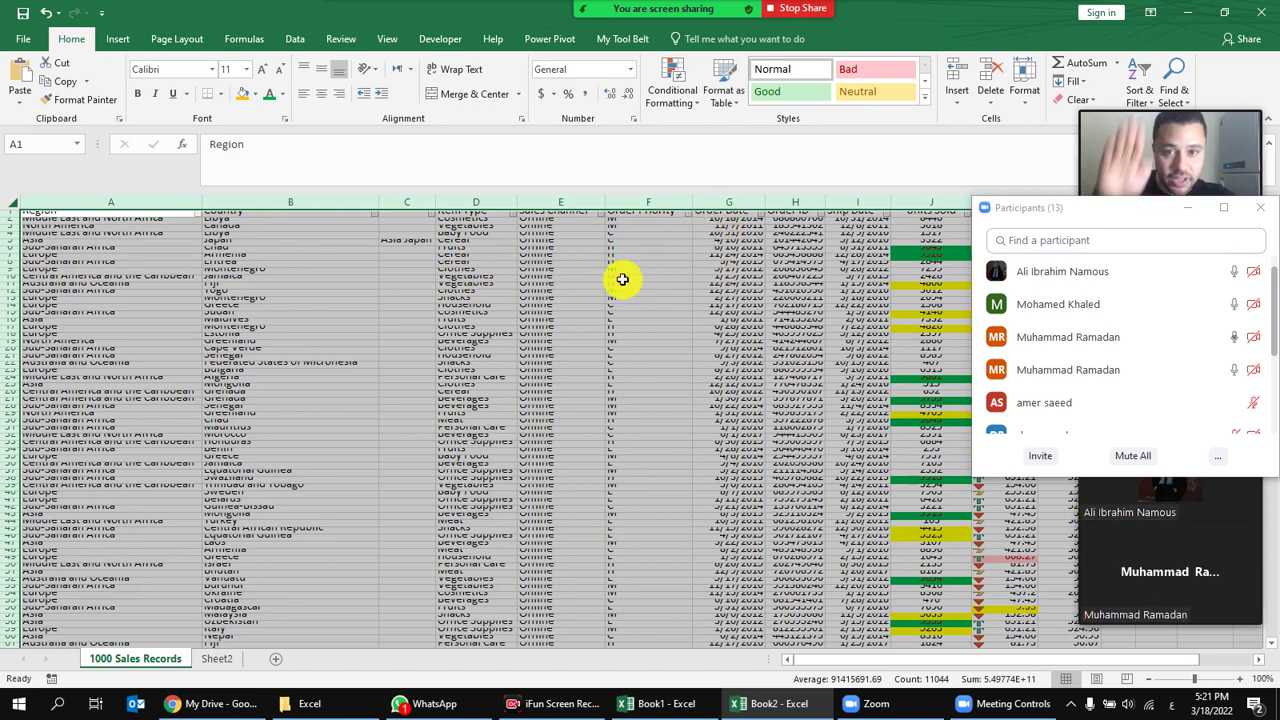
double_click(12, 224)
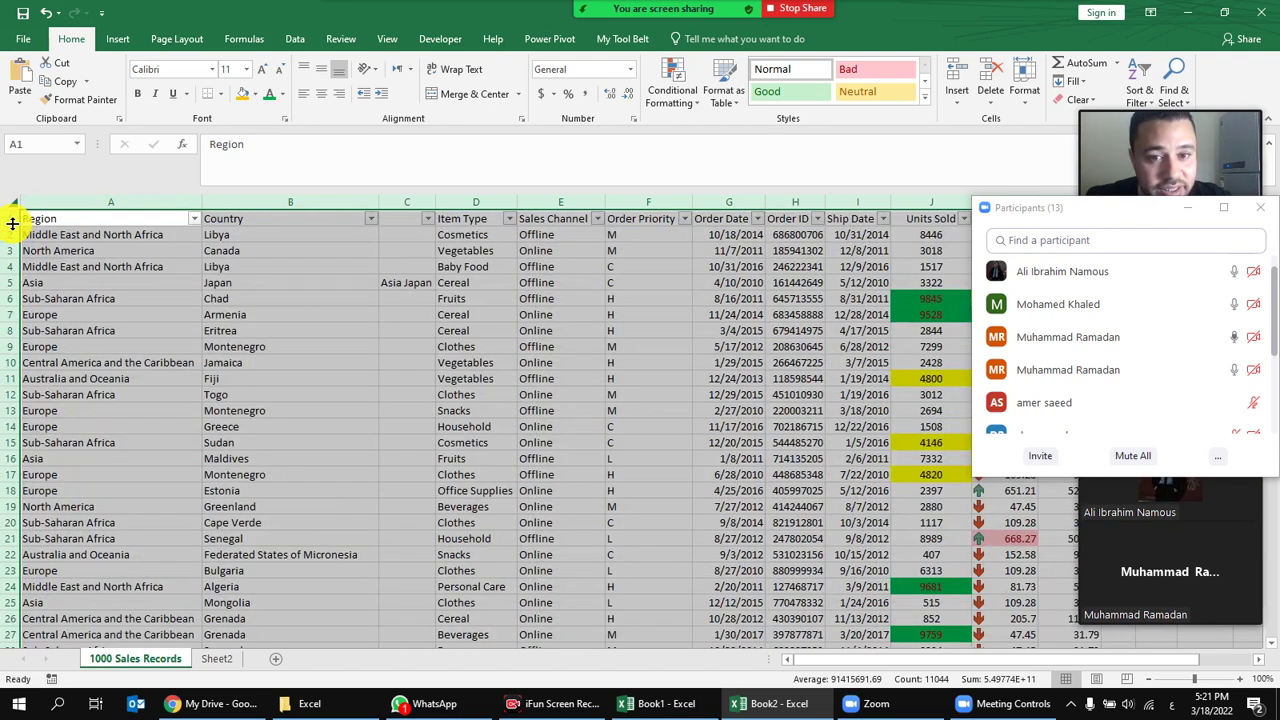
click(320, 233)
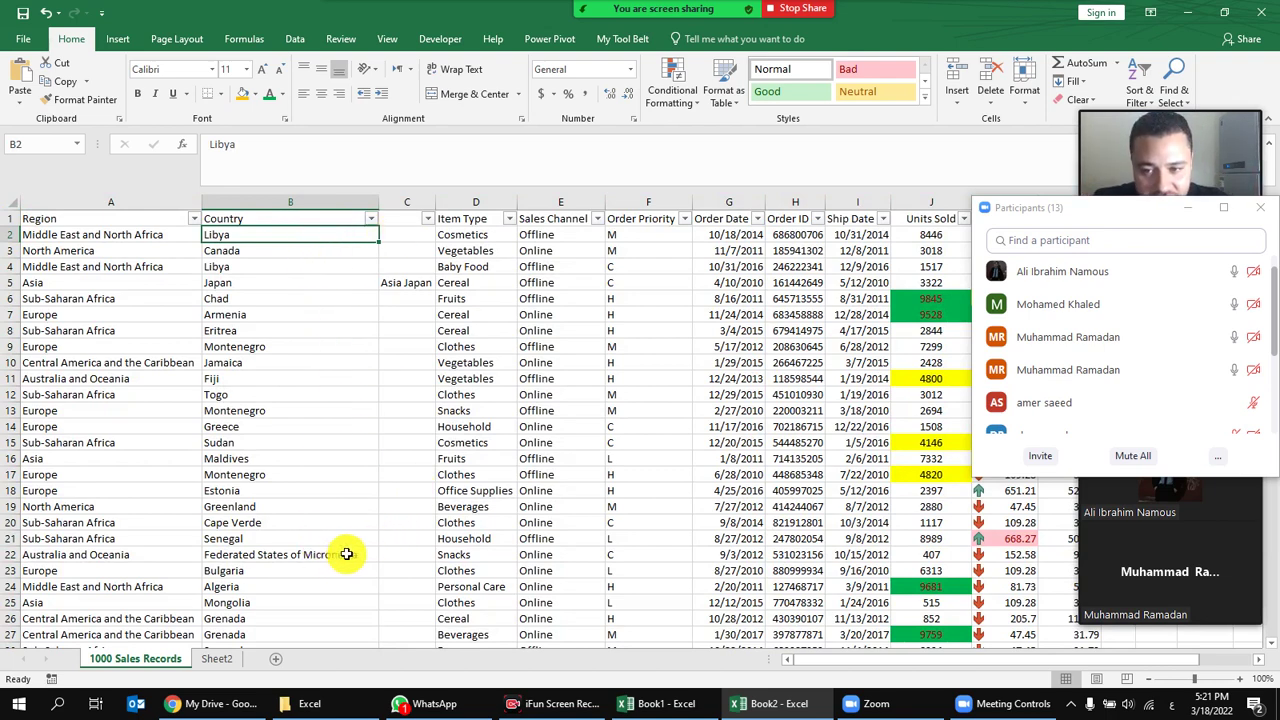
click(360, 553)
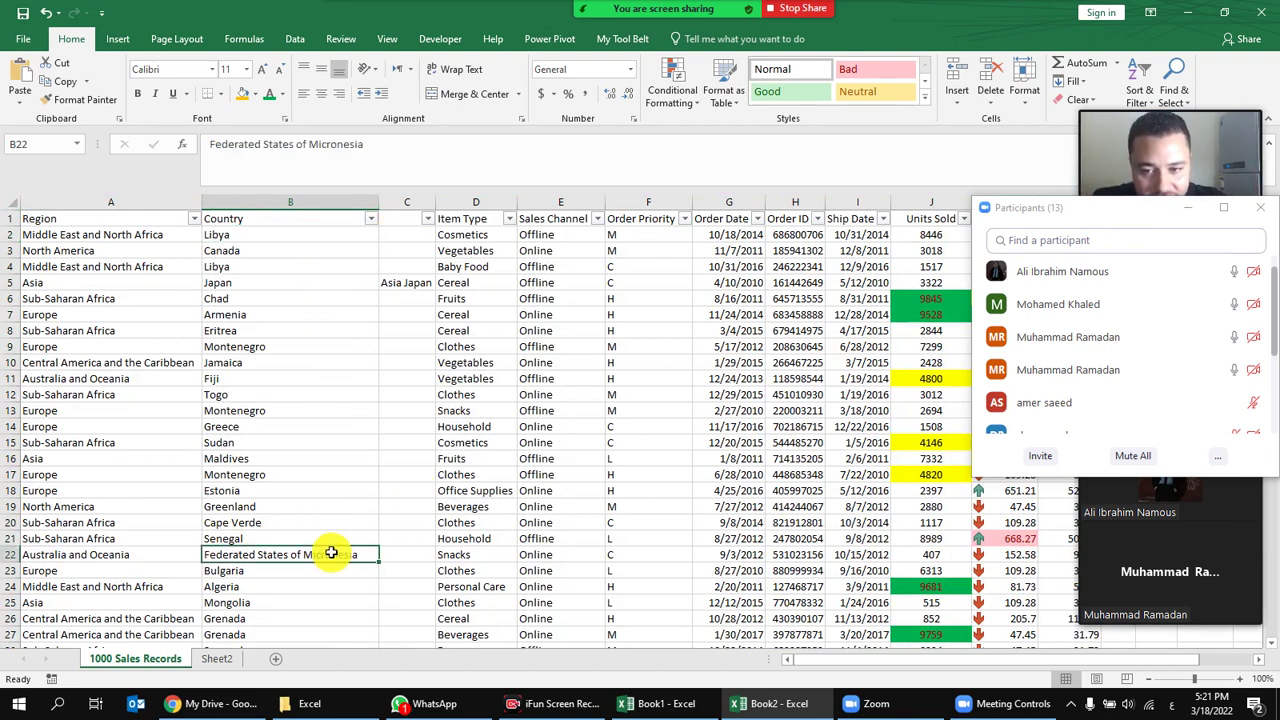
click(137, 218)
scroll(177, 580, down, 2)
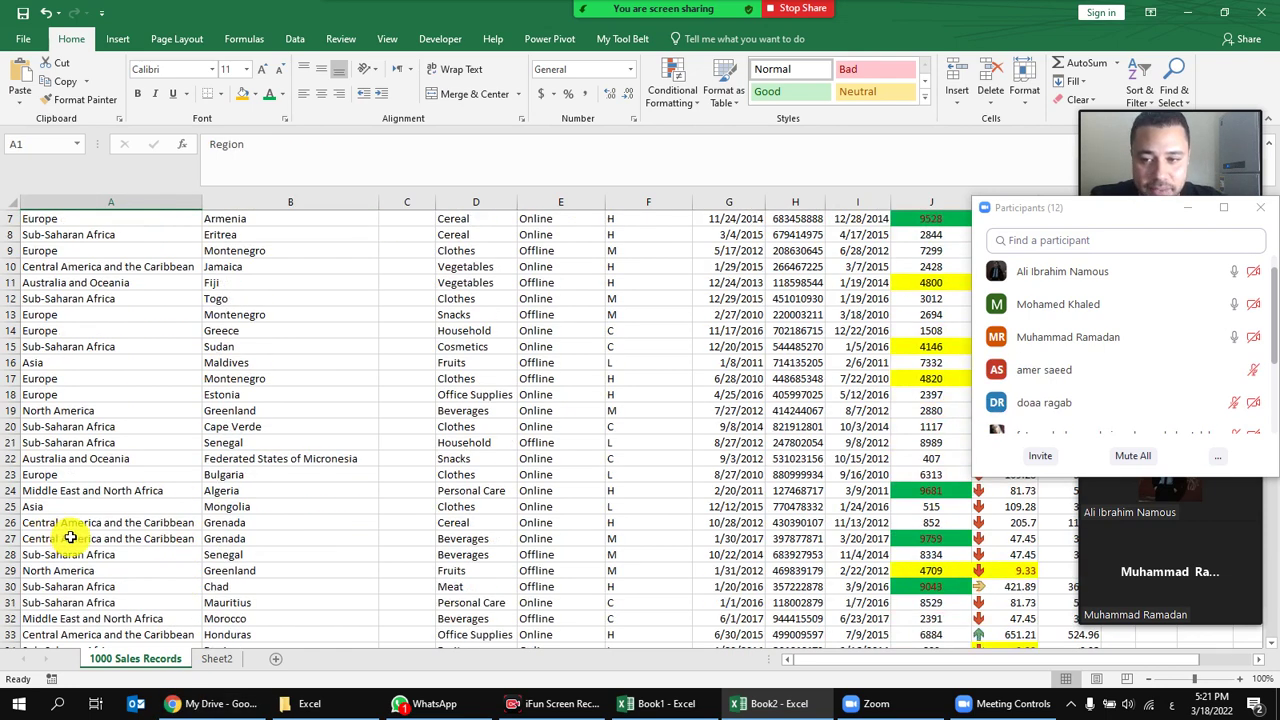
click(196, 522)
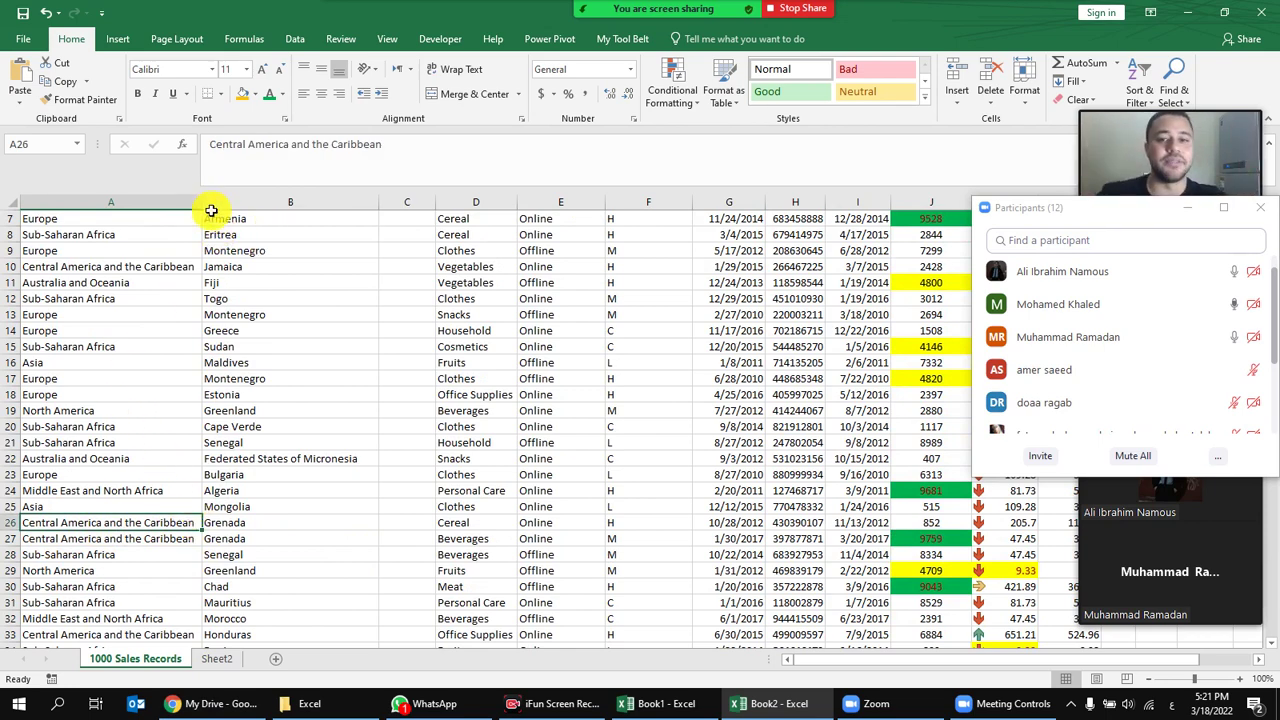
click(492, 318)
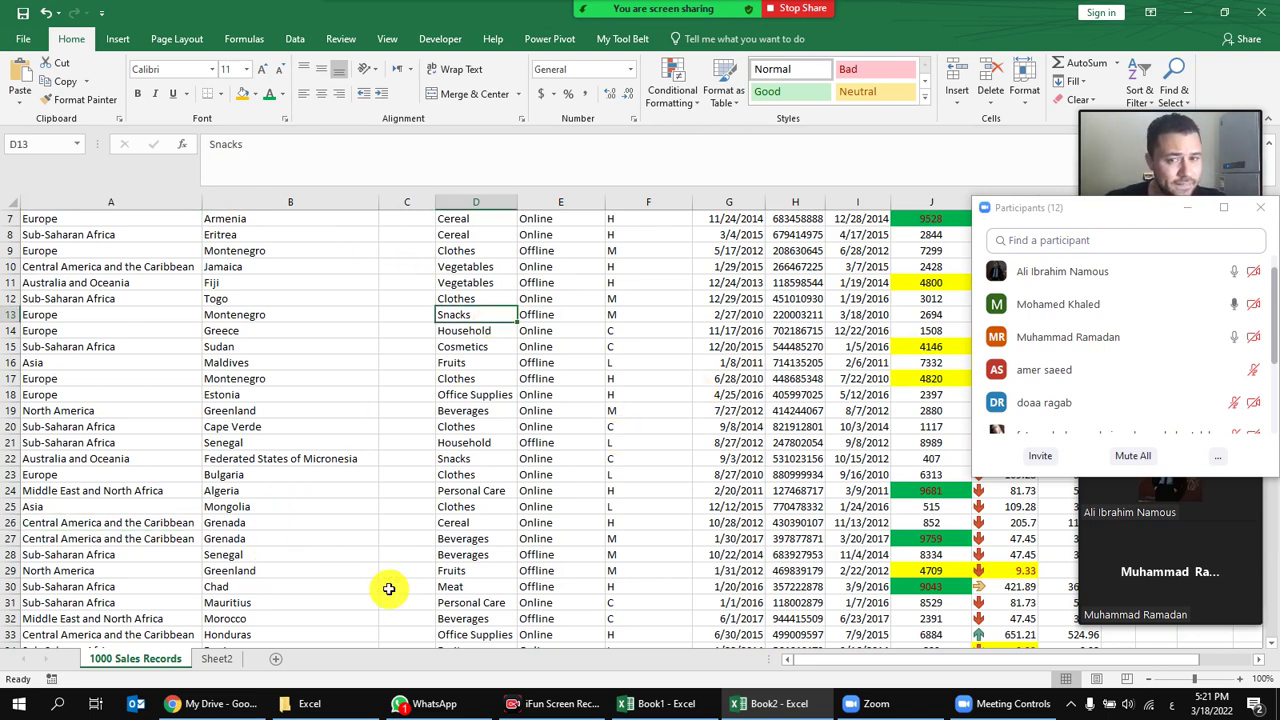
click(222, 659)
click(171, 658)
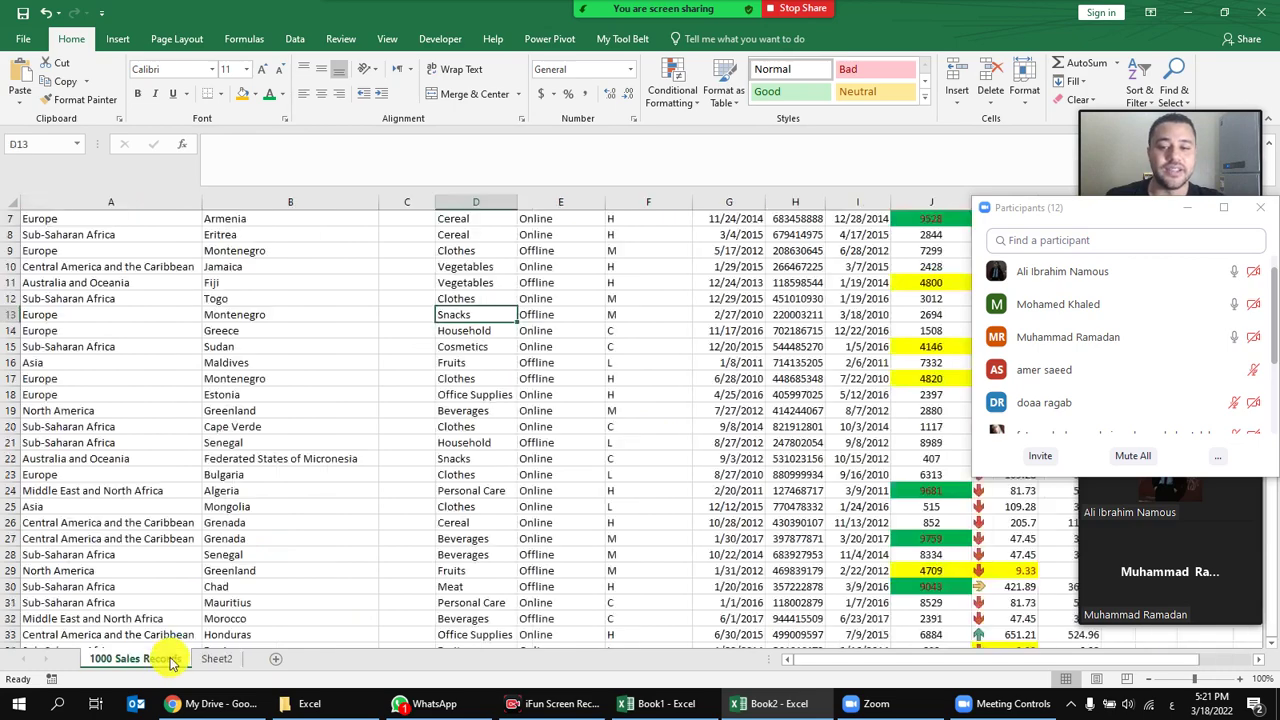
click(357, 358)
scroll(409, 349, up, 2)
drag(560, 282, 10, 330)
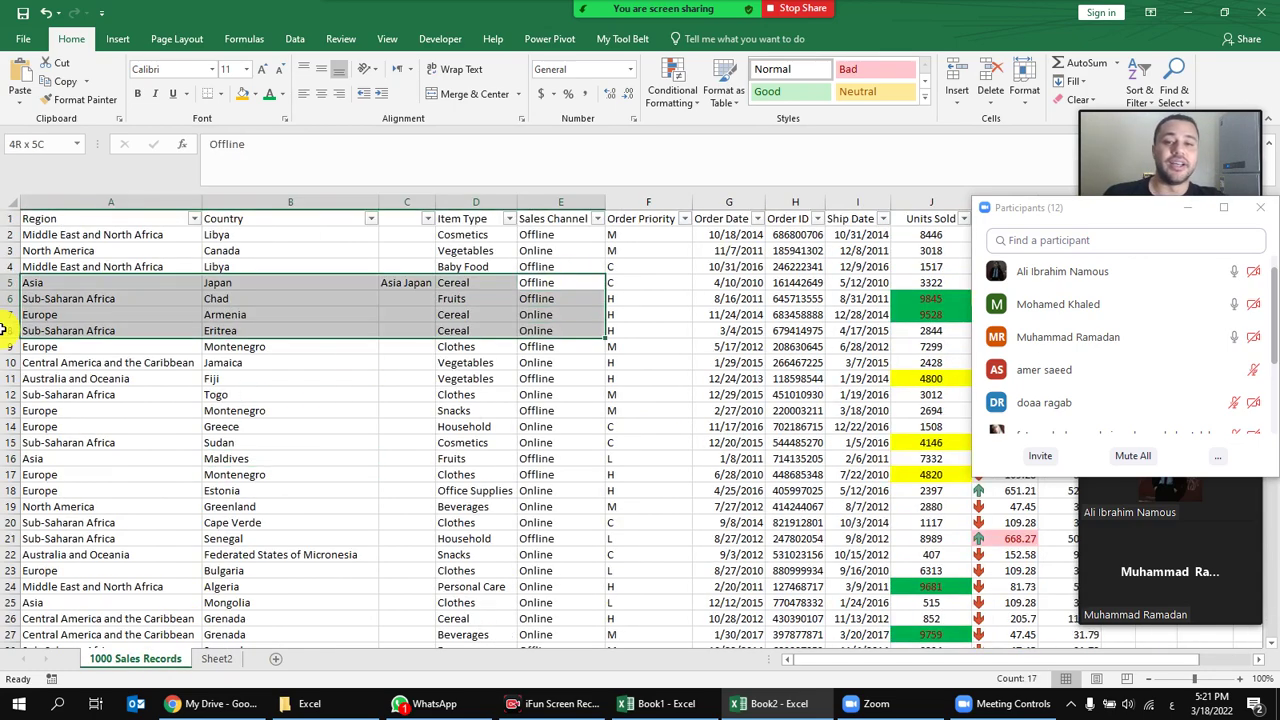
click(496, 382)
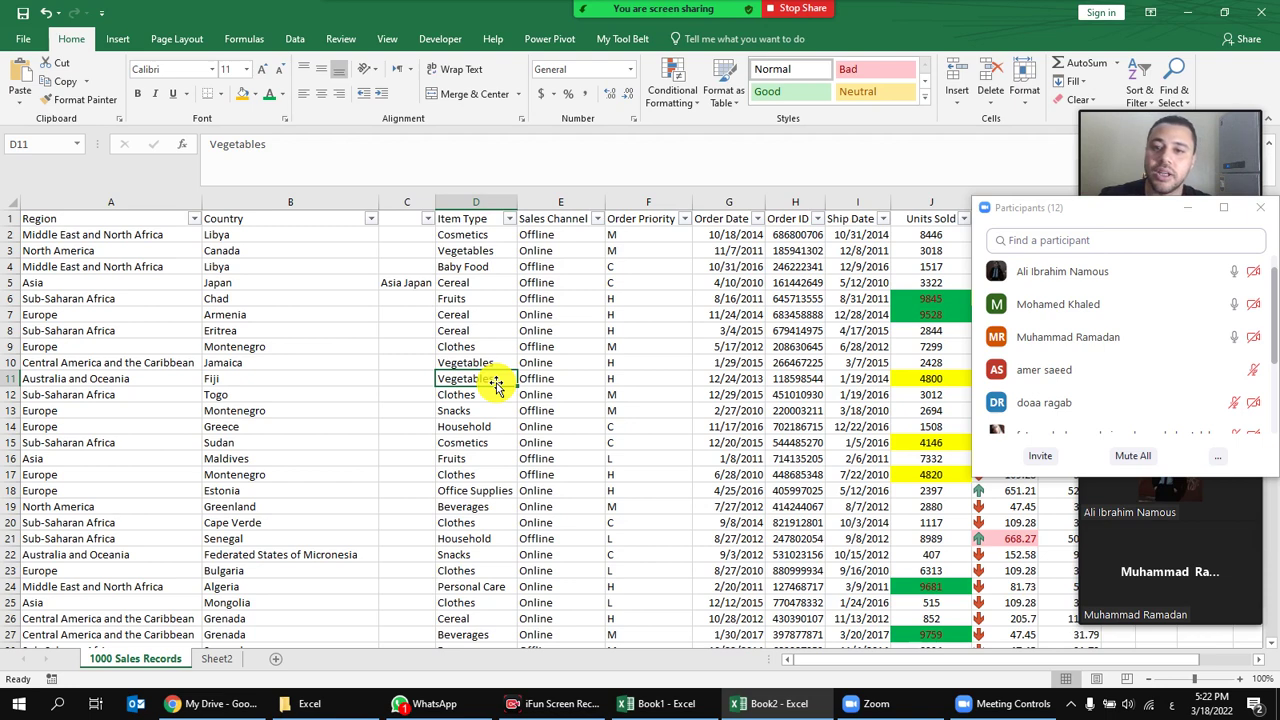
Close the Zoom Participants window and bring the Excel sales table back into focus.
click(1260, 207)
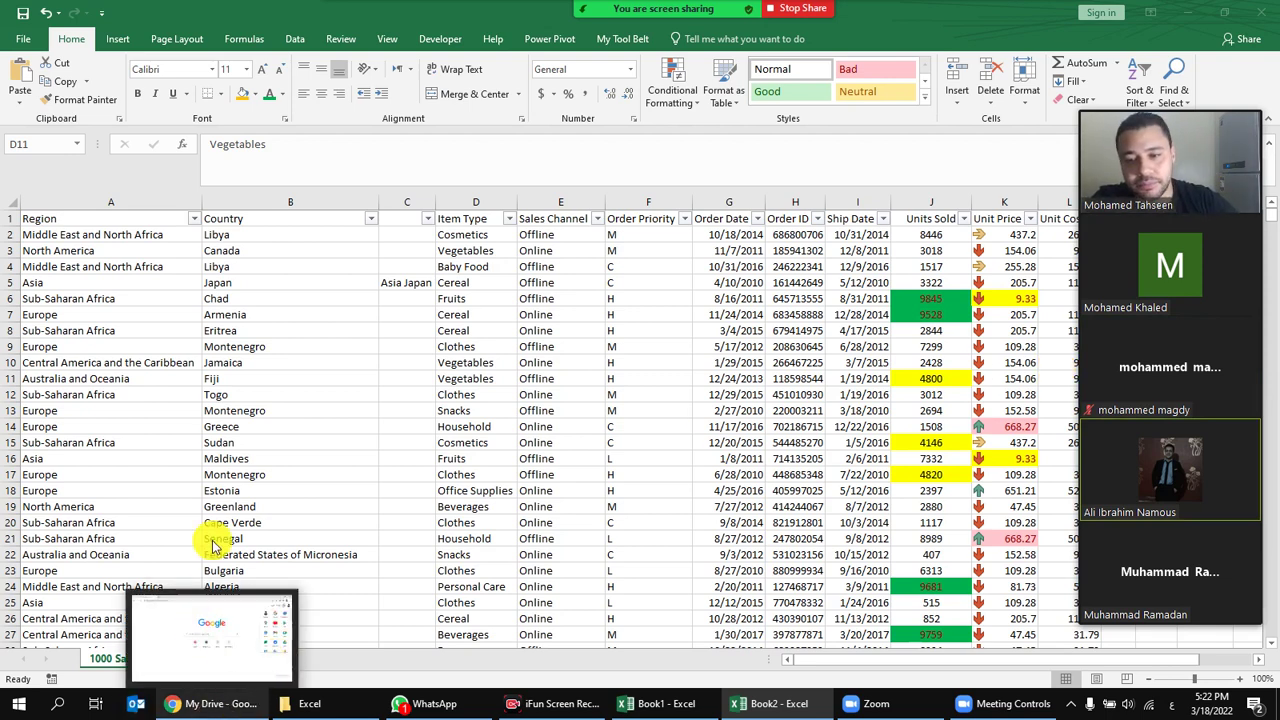
click(475, 382)
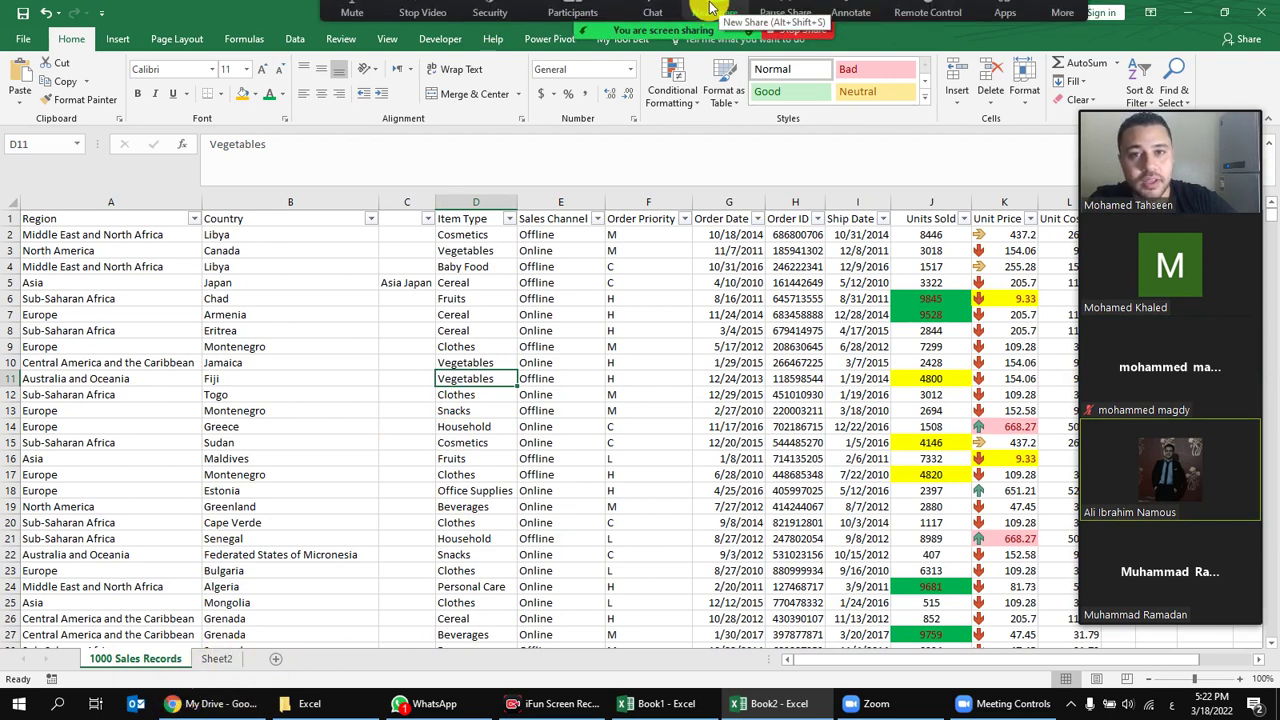
Switch the Zoom meeting's shared window to the Book1 workbook.
click(575, 20)
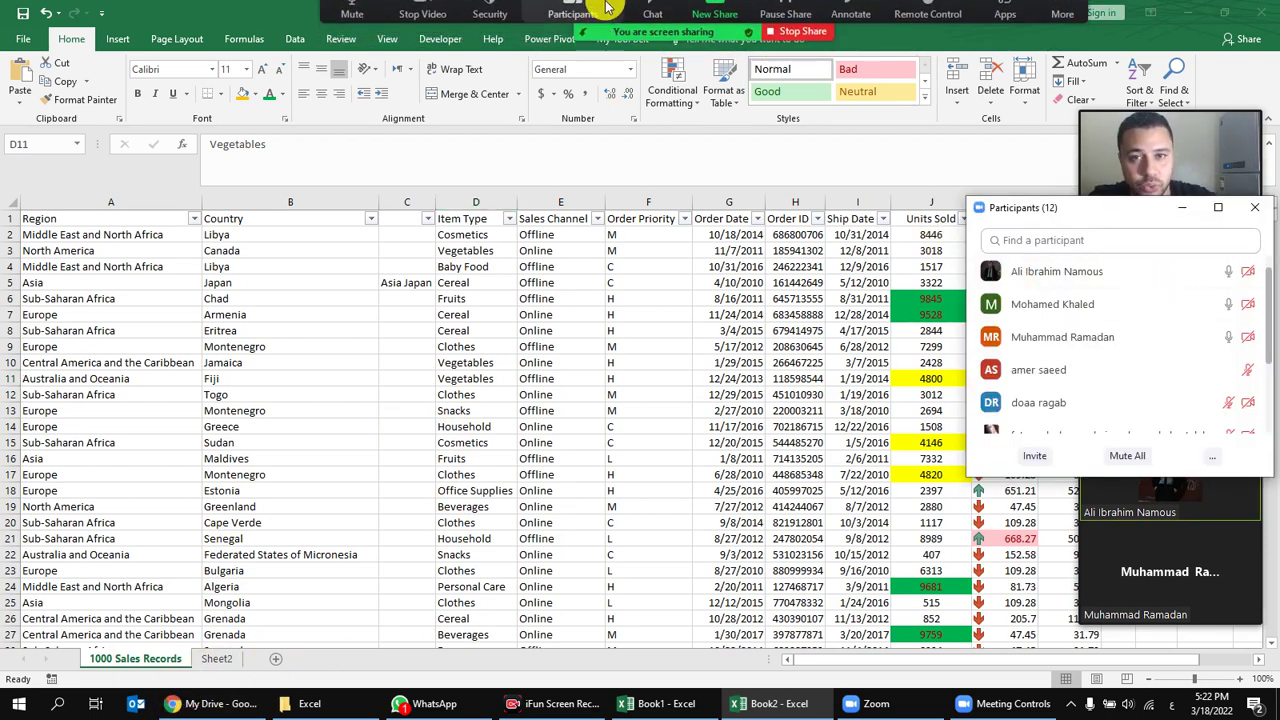
click(714, 25)
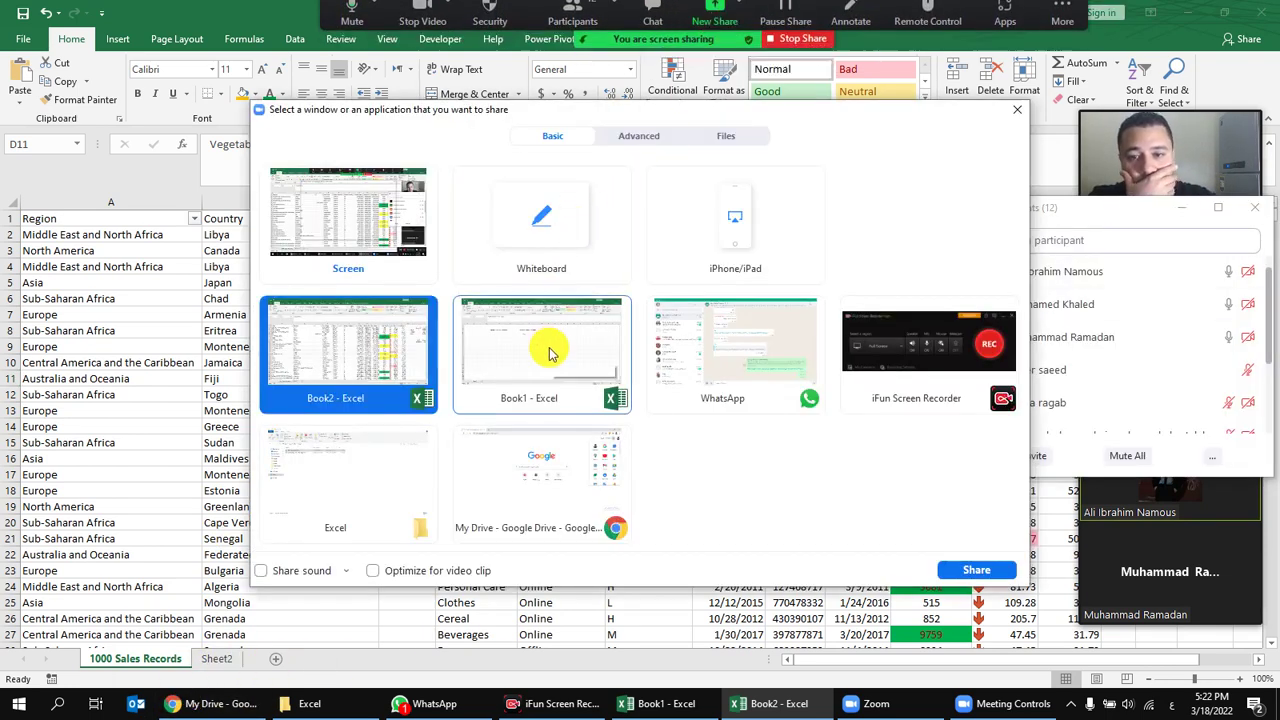
double_click(543, 349)
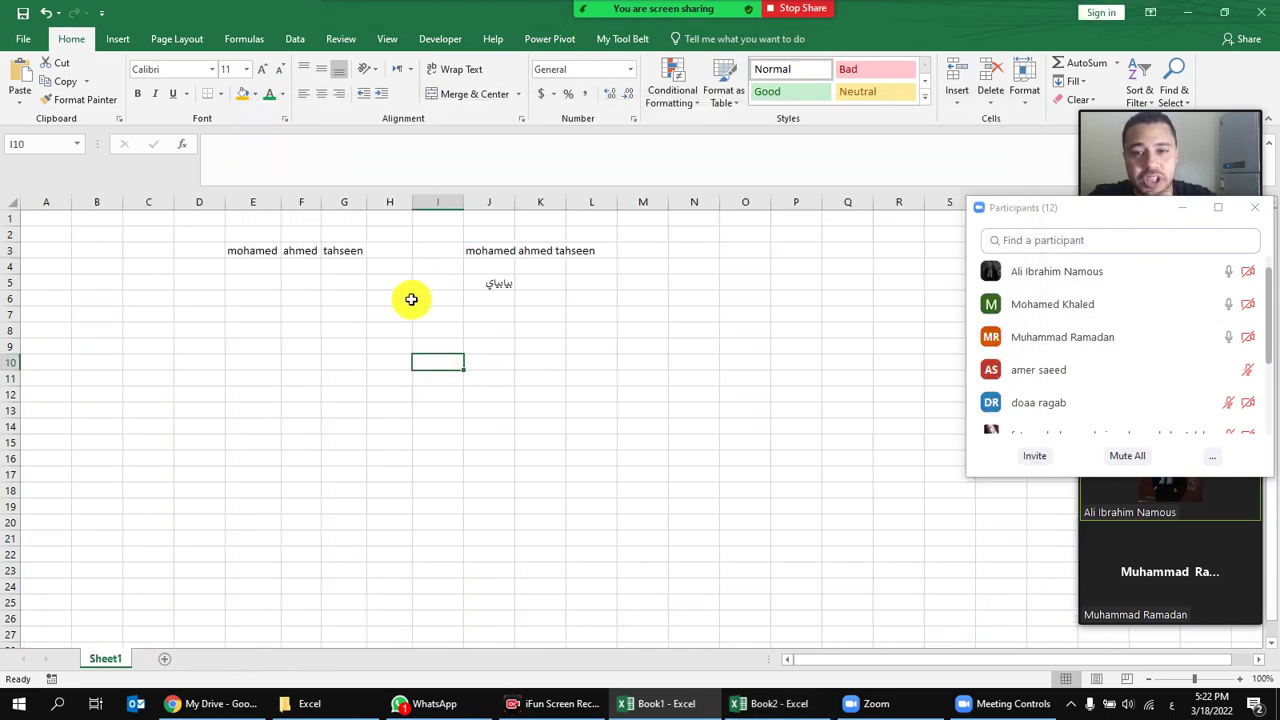
Enter 111111 as the middle name in F3.
click(390, 298)
click(303, 250)
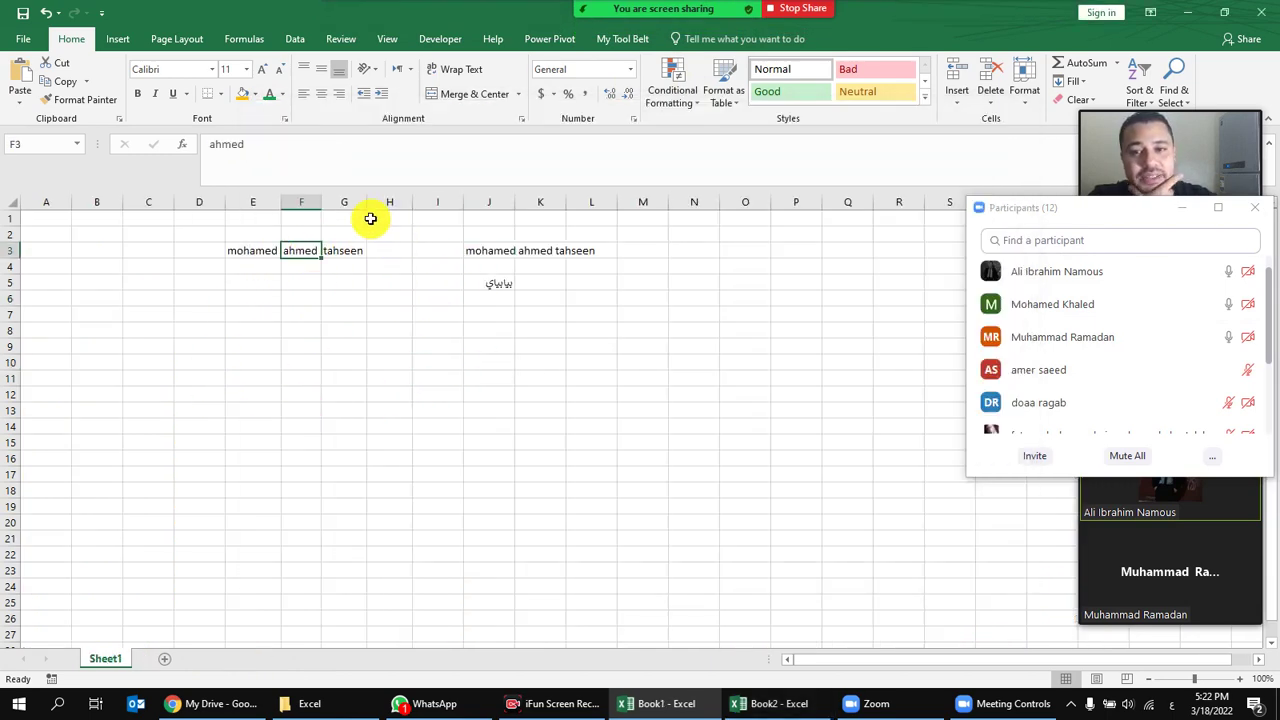
text(111)
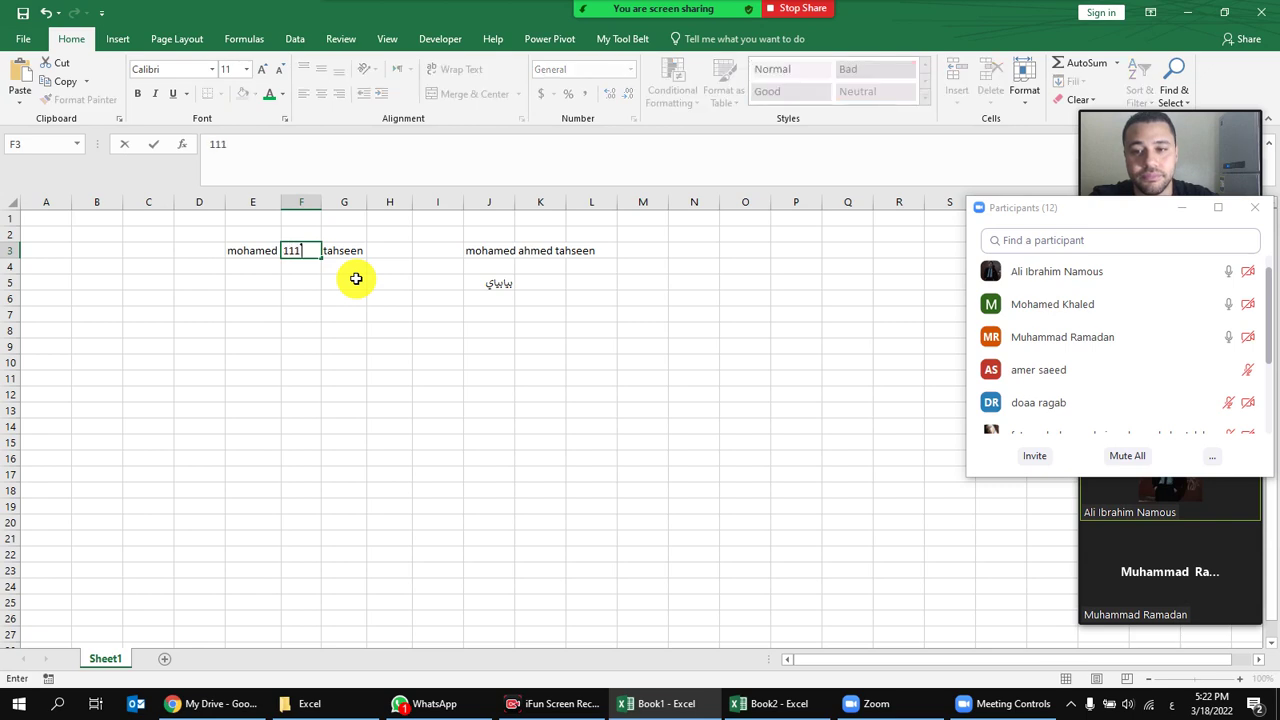
text(111)
key(Return)
key(Return)
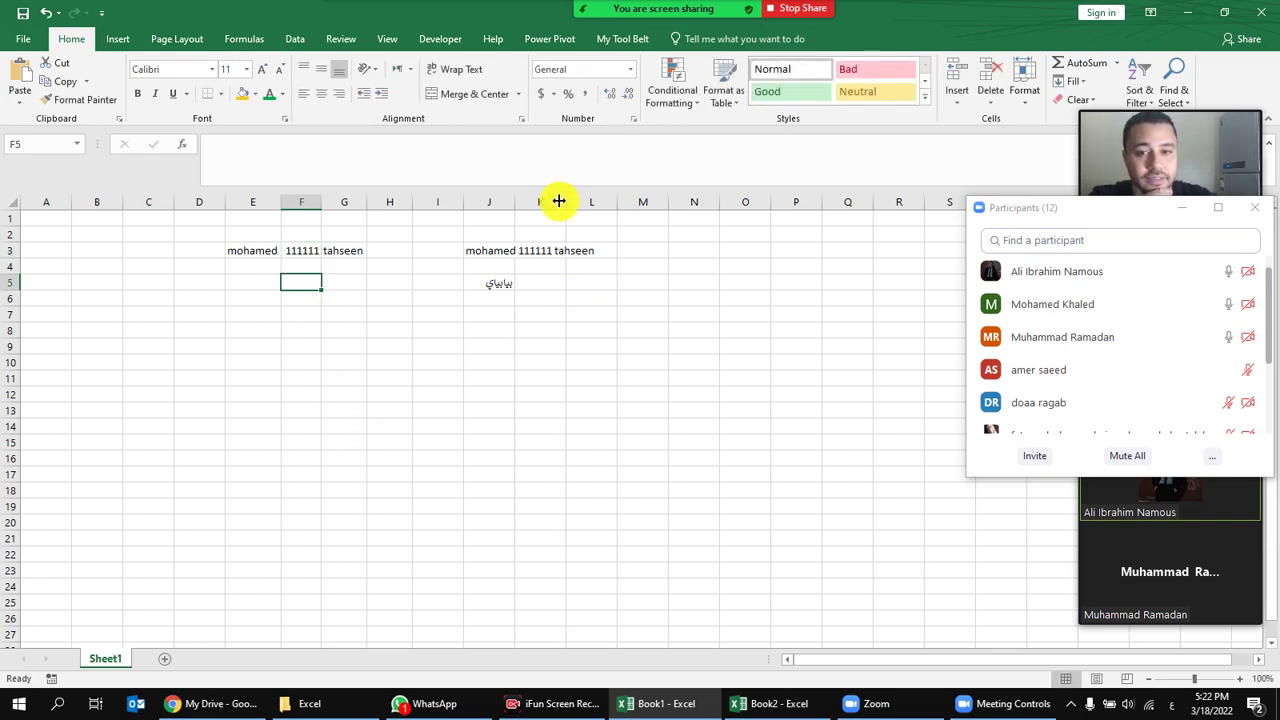
Auto-fit column J to the CONCAT full name in J3, then undo the recent changes.
double_click(515, 202)
click(513, 200)
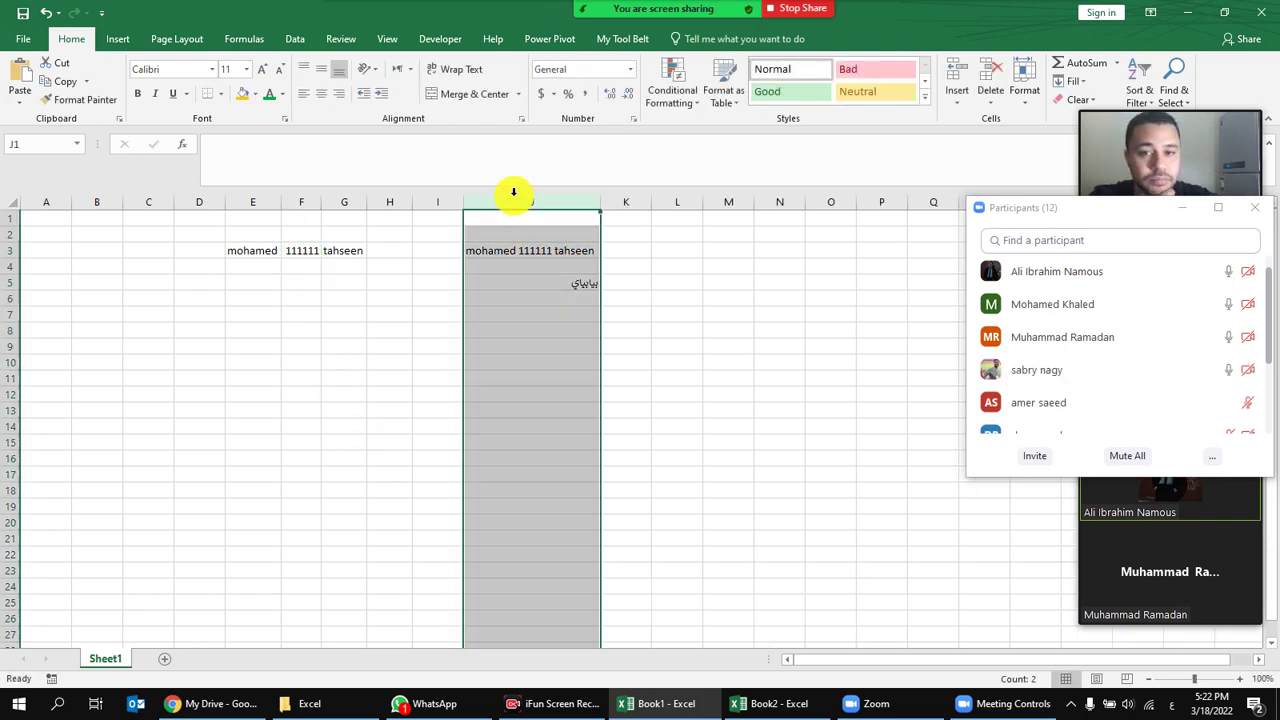
click(556, 250)
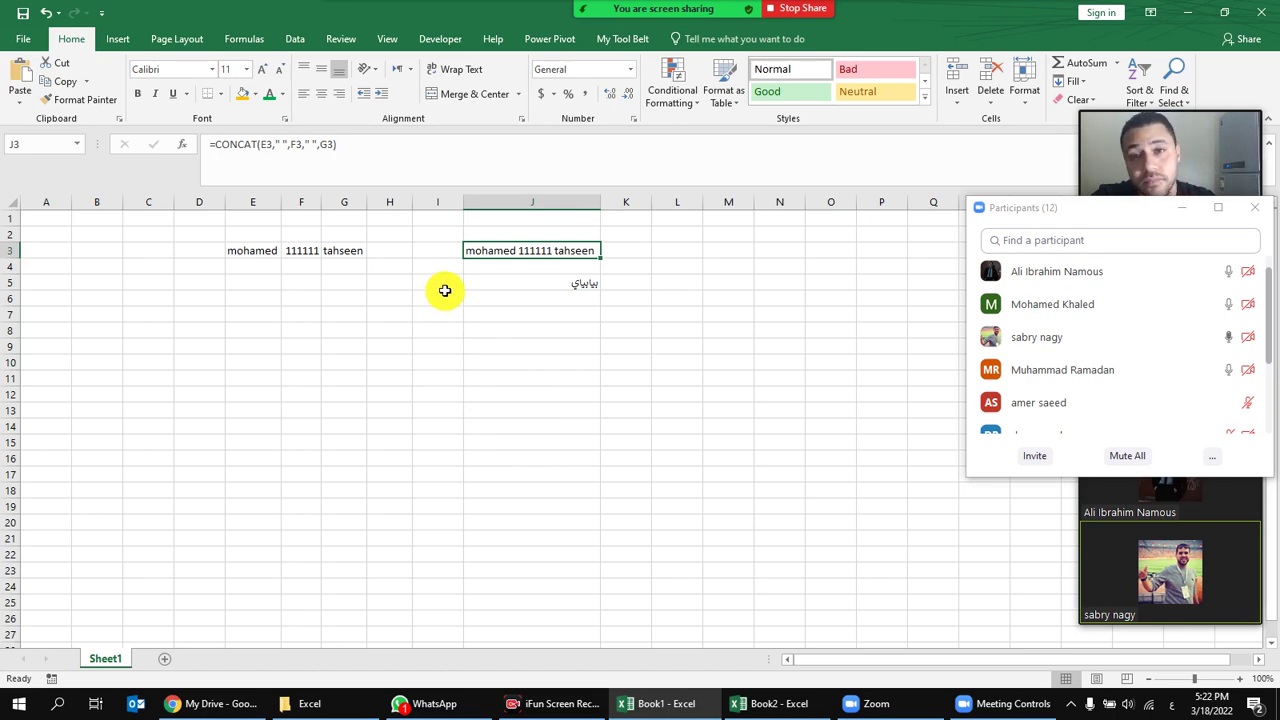
click(45, 12)
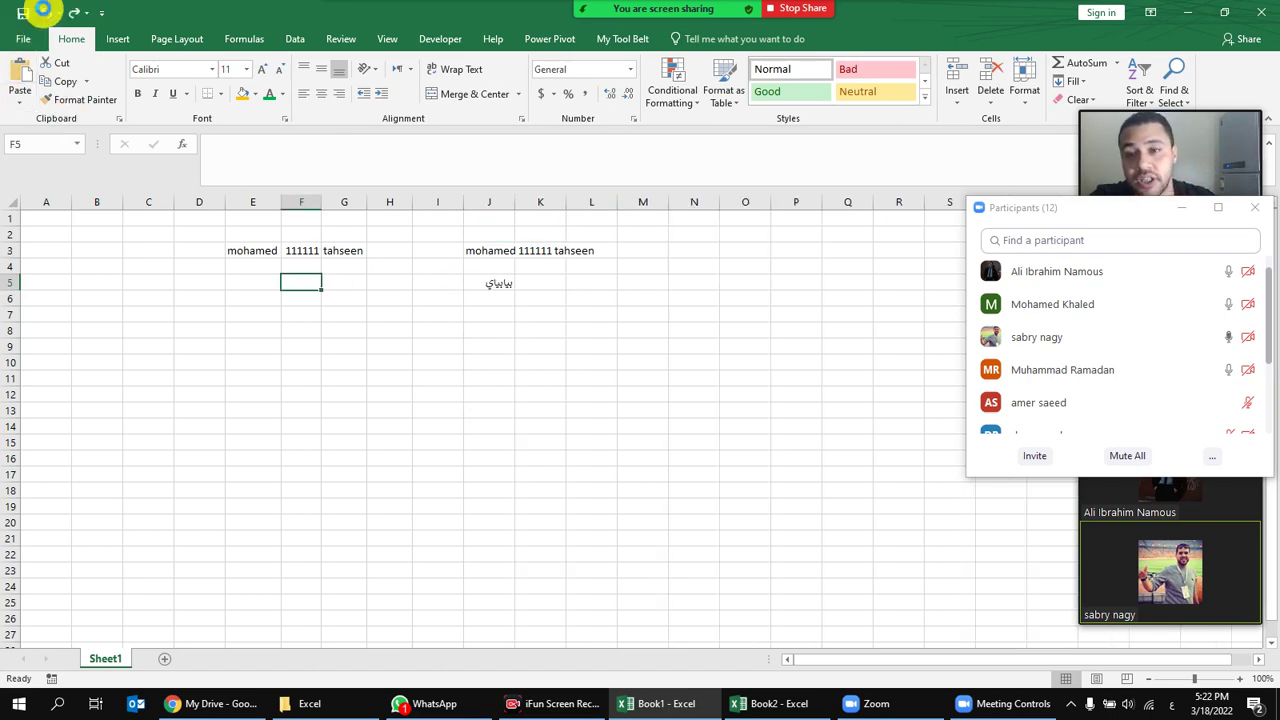
click(45, 12)
click(45, 12)
click(45, 12)
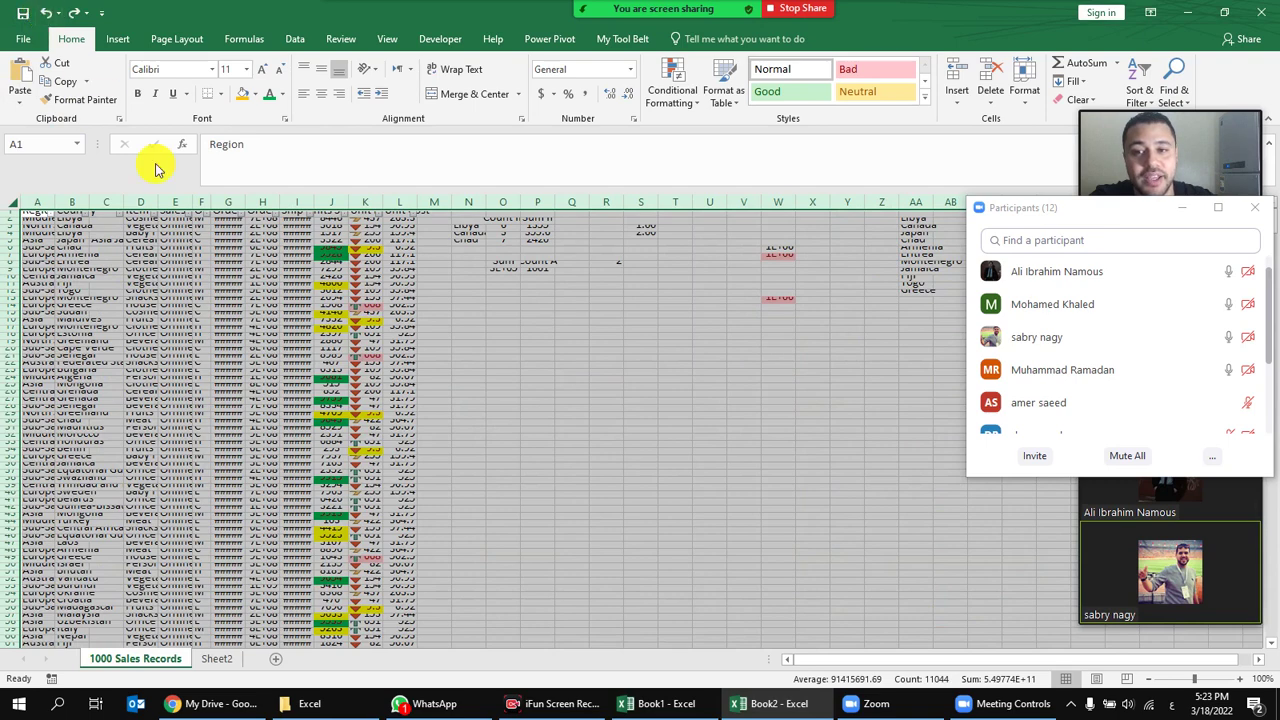
Share the Book2 sales workbook in the meeting and select the entire sheet.
click(239, 279)
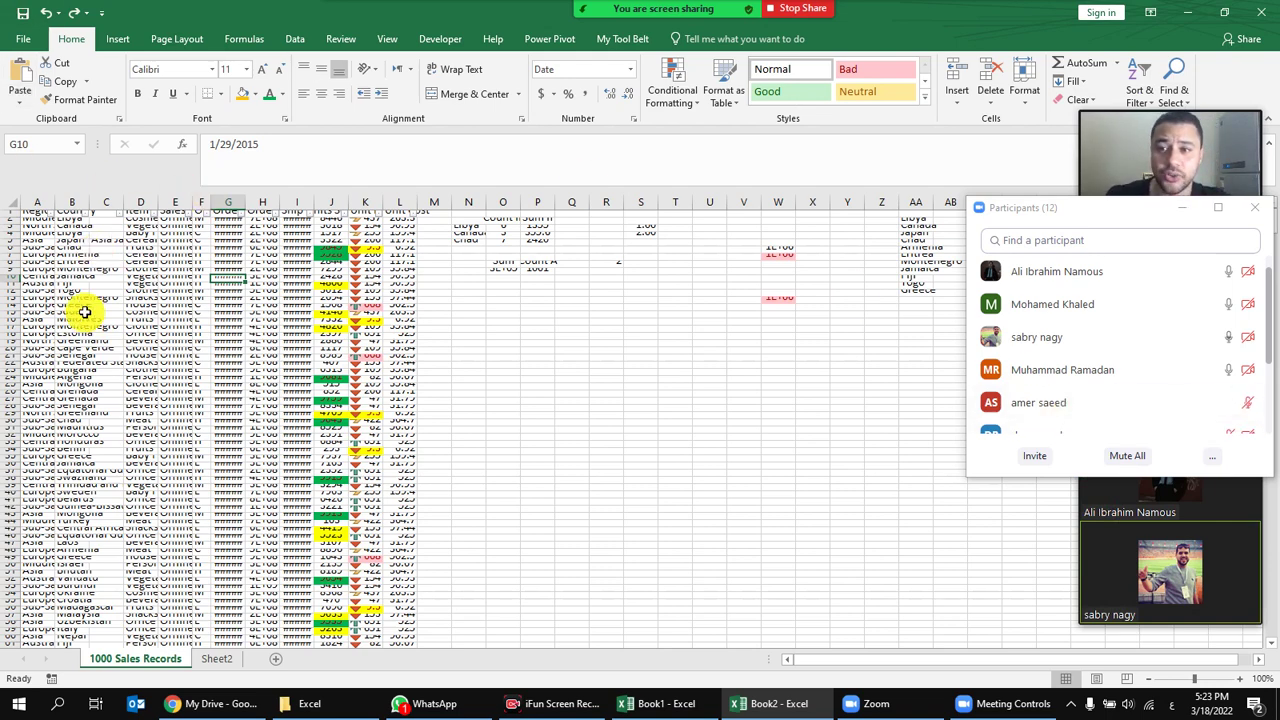
click(11, 203)
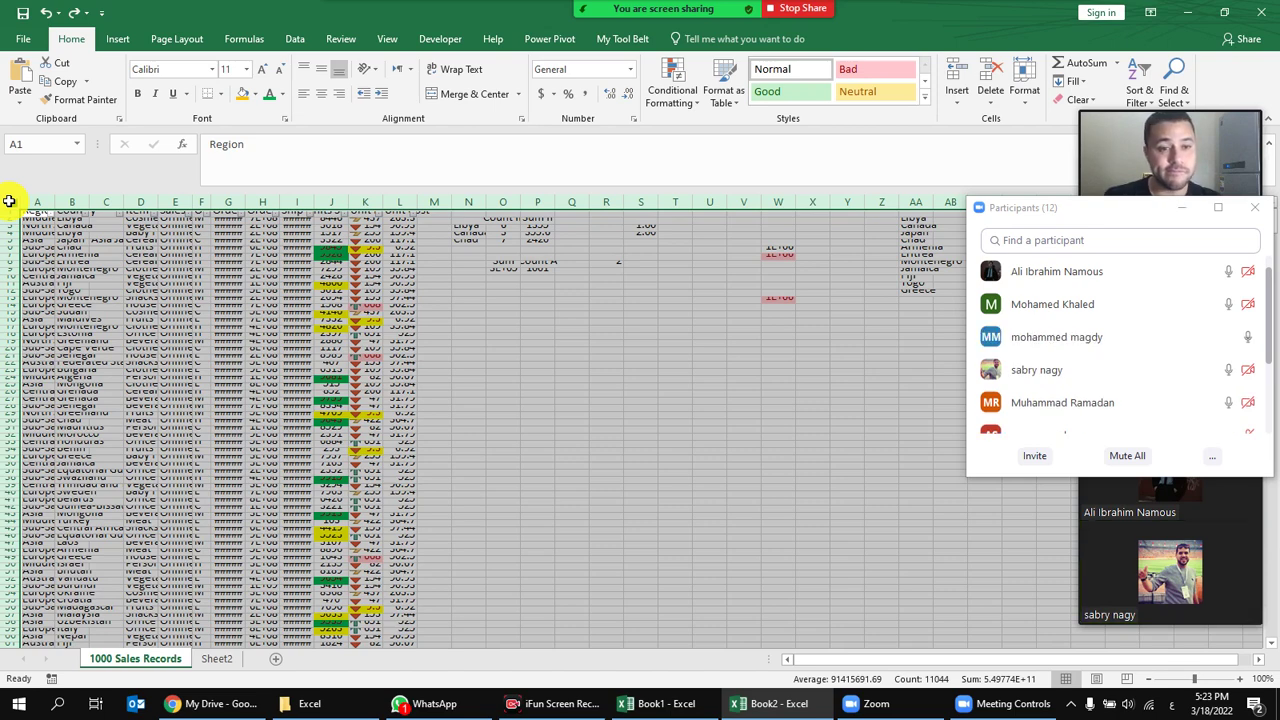
mouse_move(745, 8)
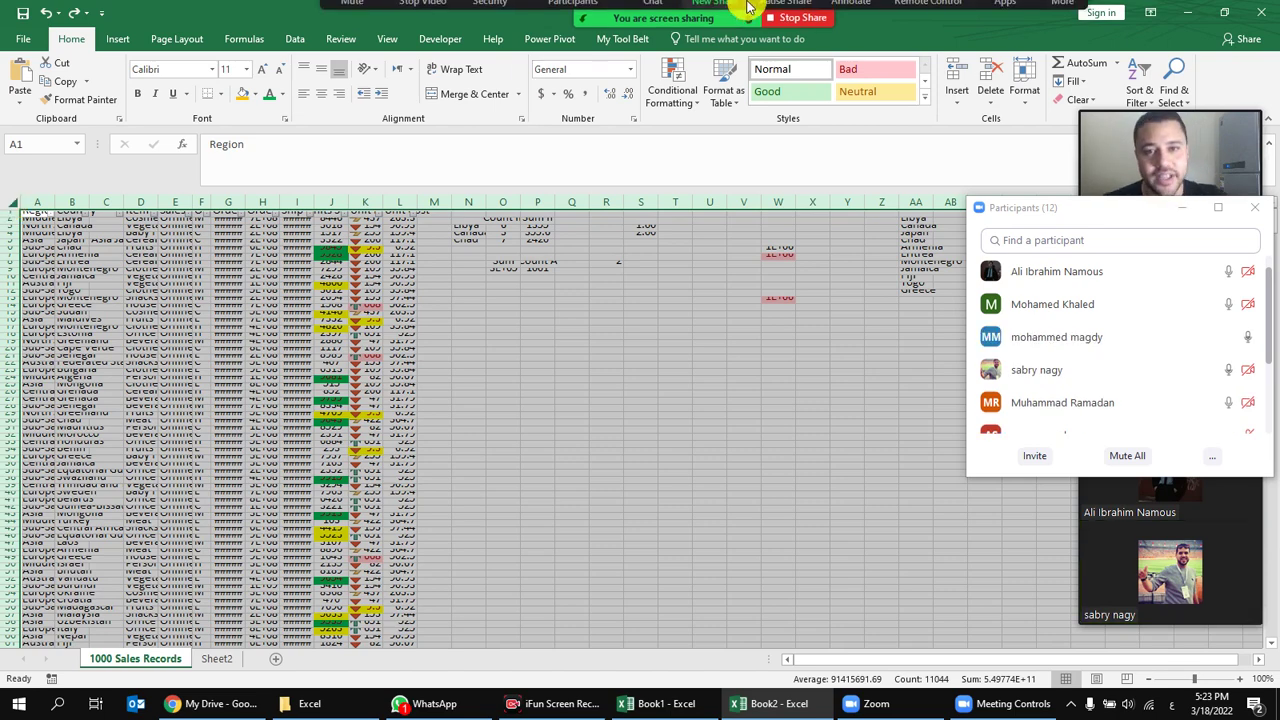
click(714, 16)
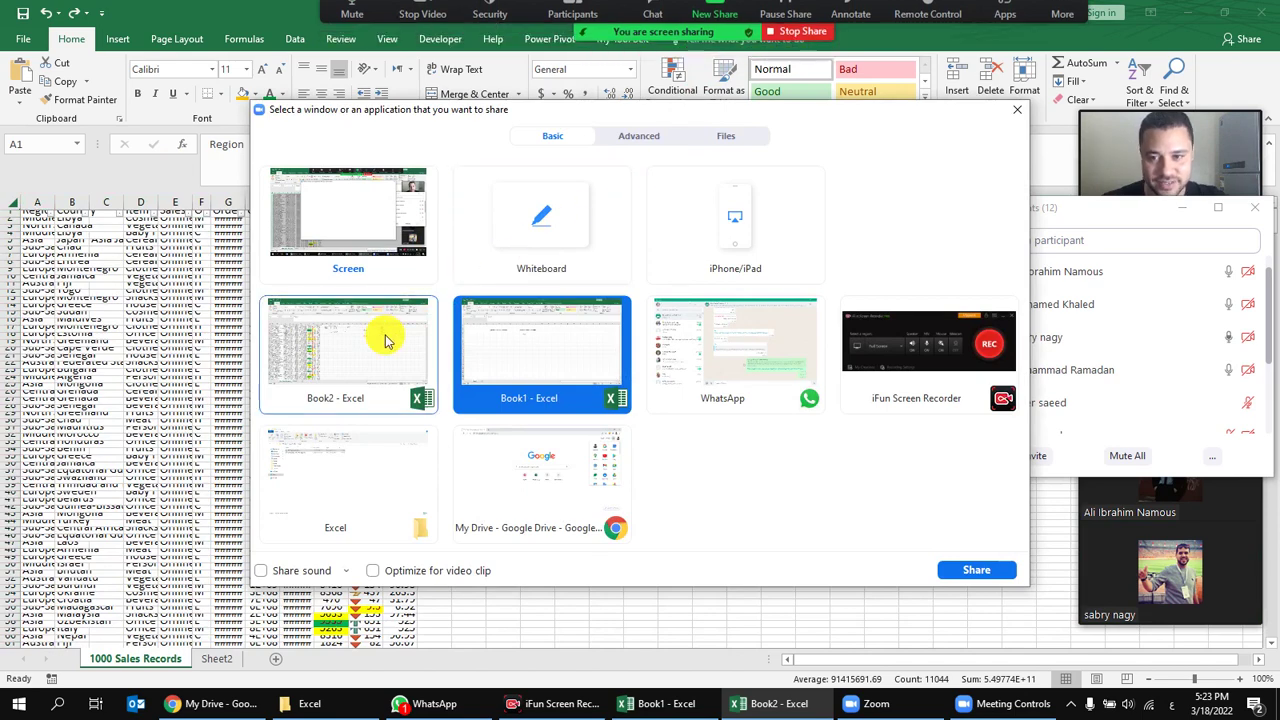
double_click(385, 336)
click(323, 341)
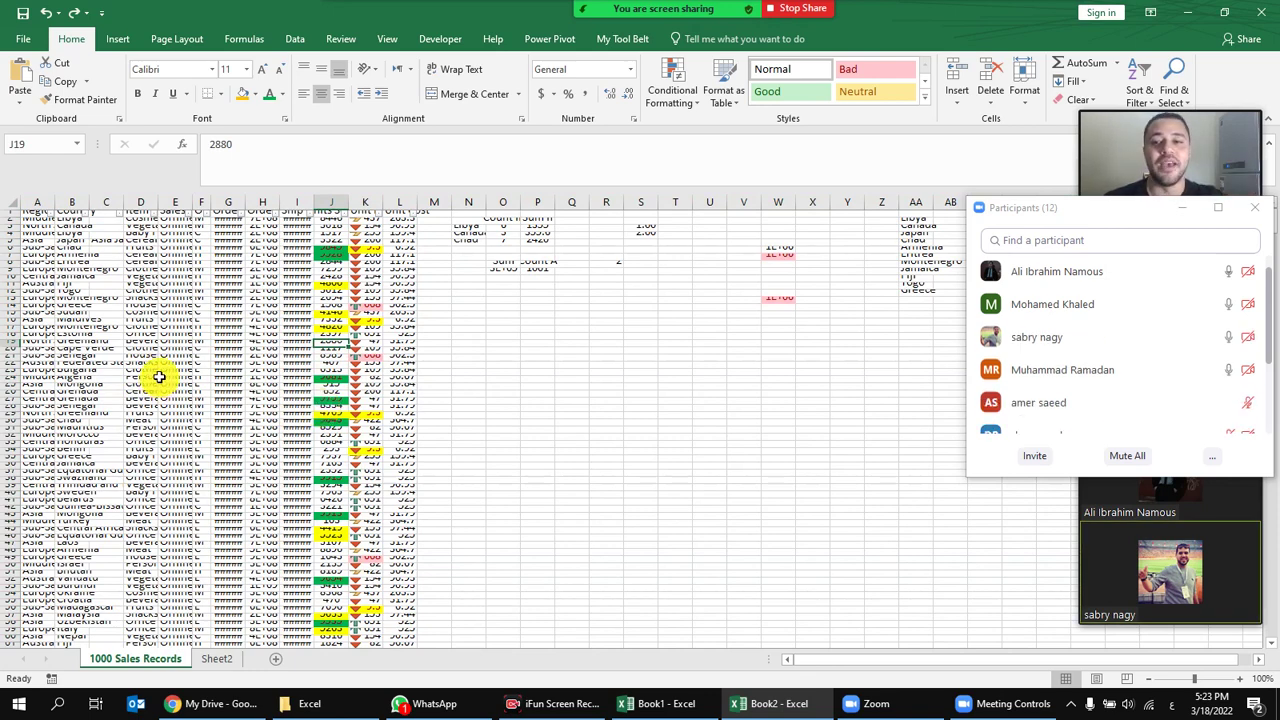
click(12, 202)
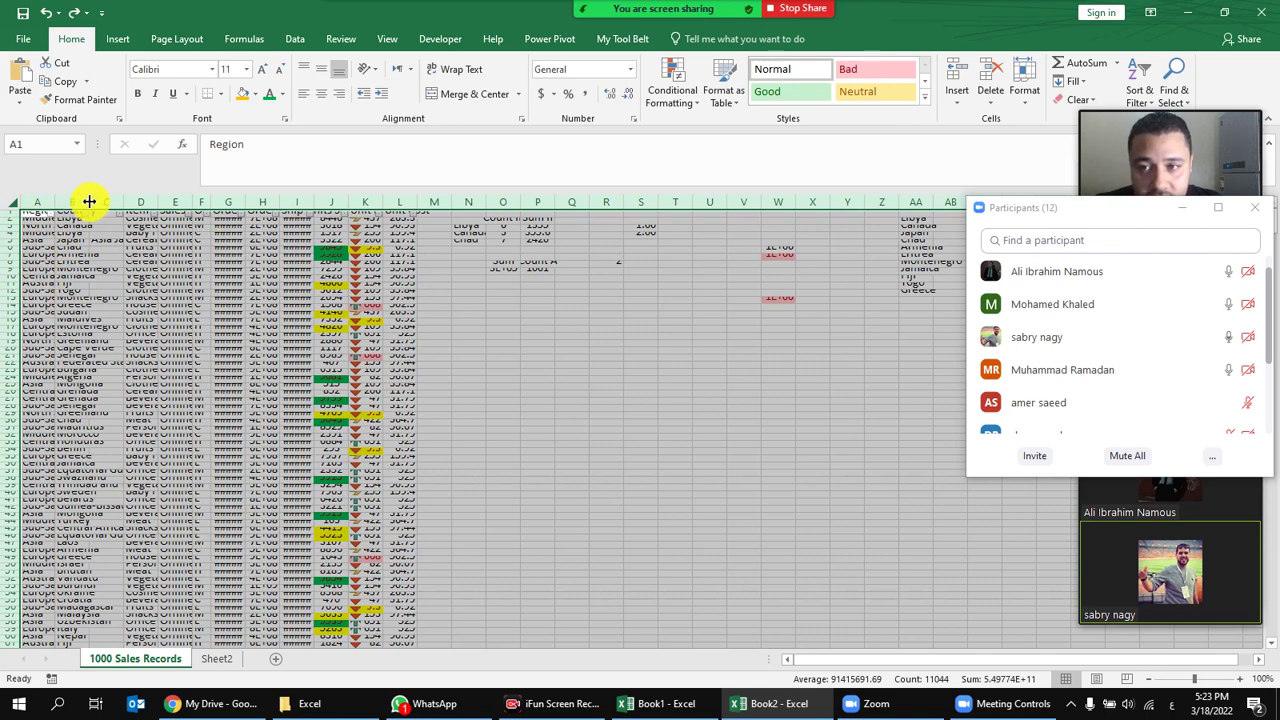
AutoFit every column on the 1000 Sales Records sheet, then select Chad in B6.
double_click(89, 202)
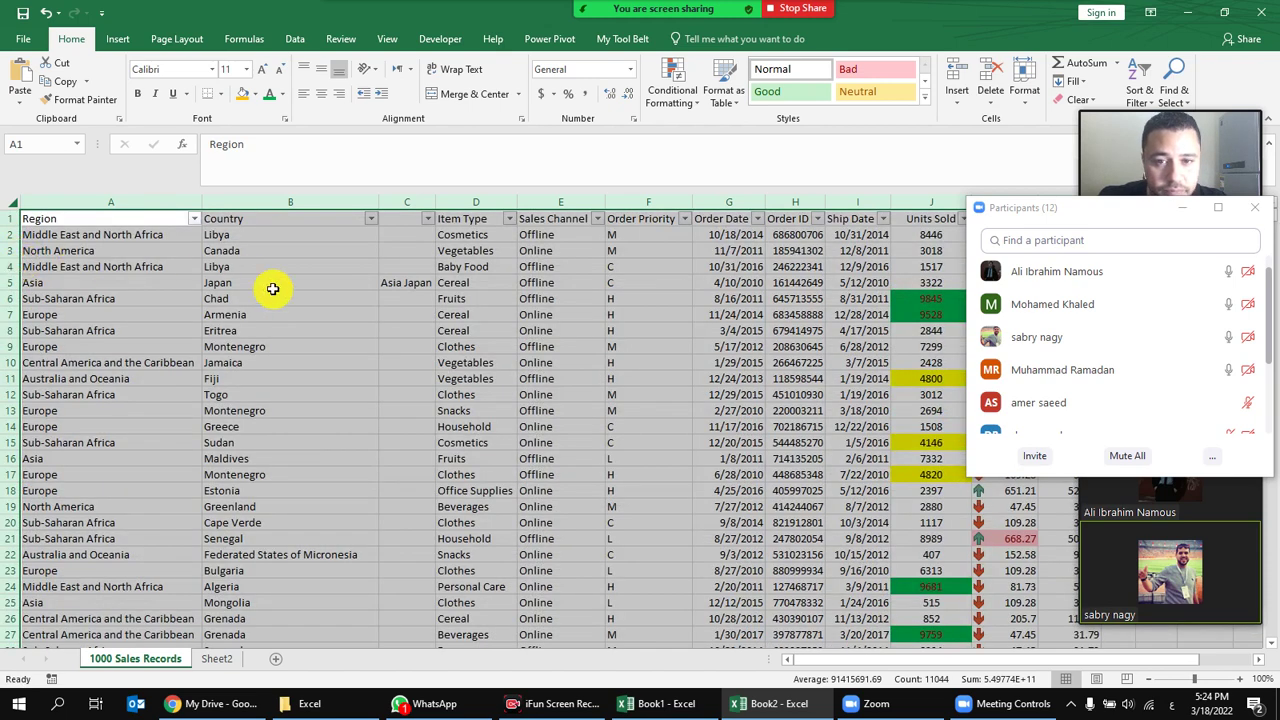
click(306, 296)
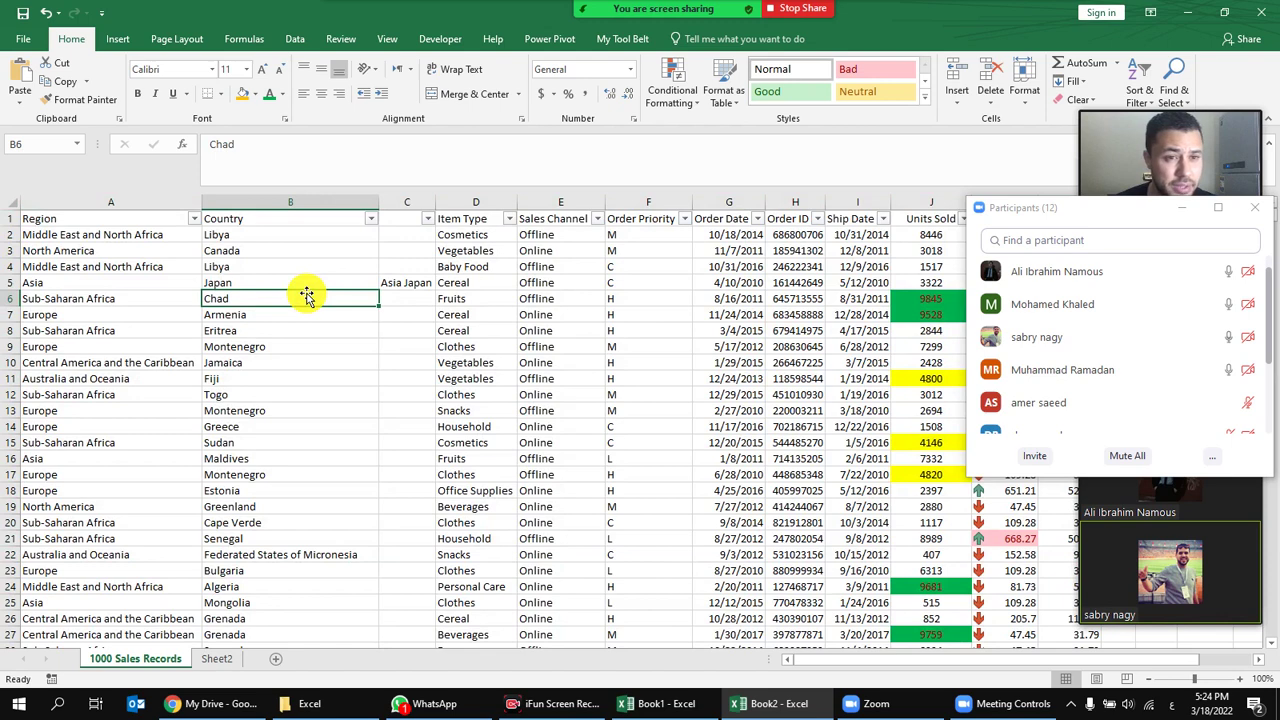
Share the Book1 workbook in the meeting and widen column F.
mouse_move(663, 8)
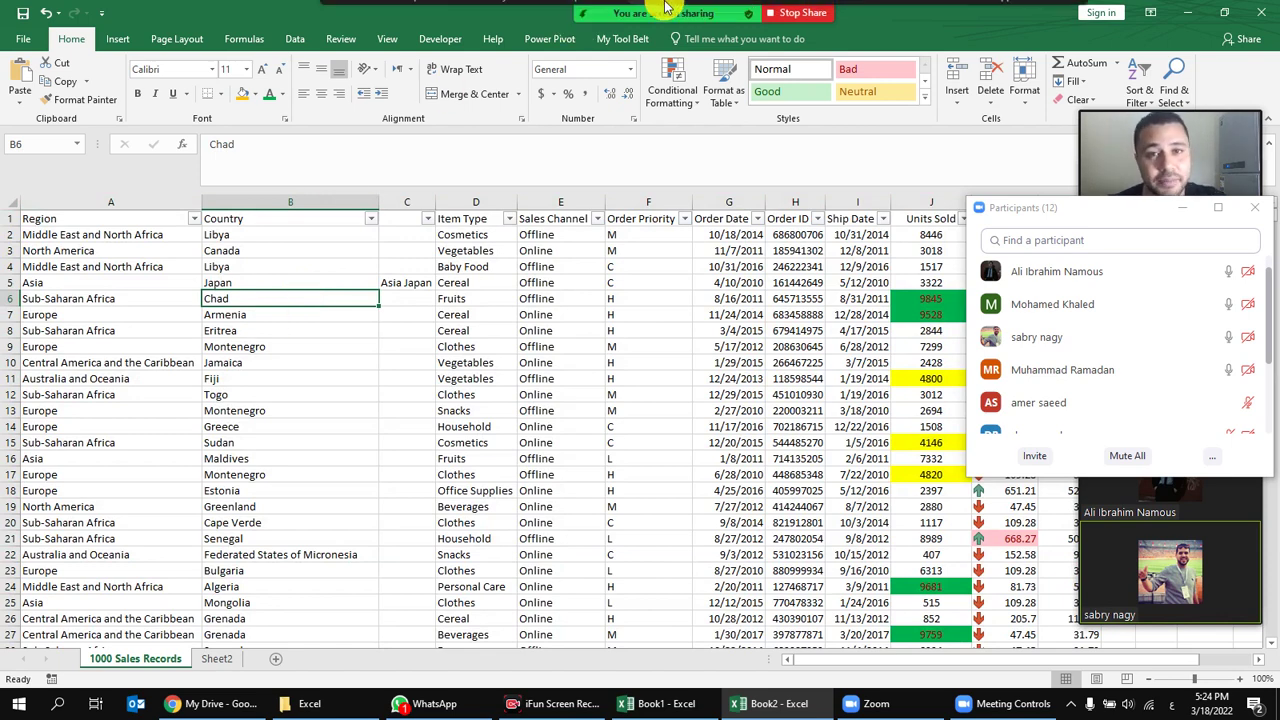
click(706, 24)
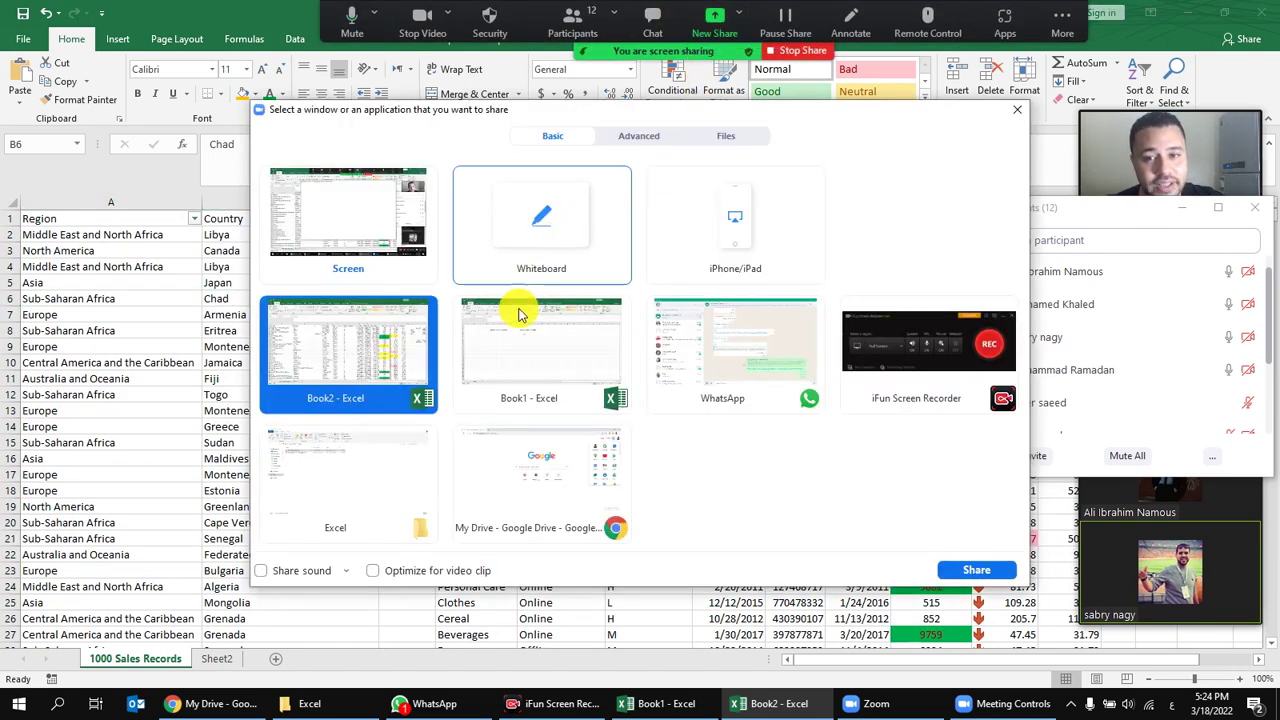
double_click(517, 320)
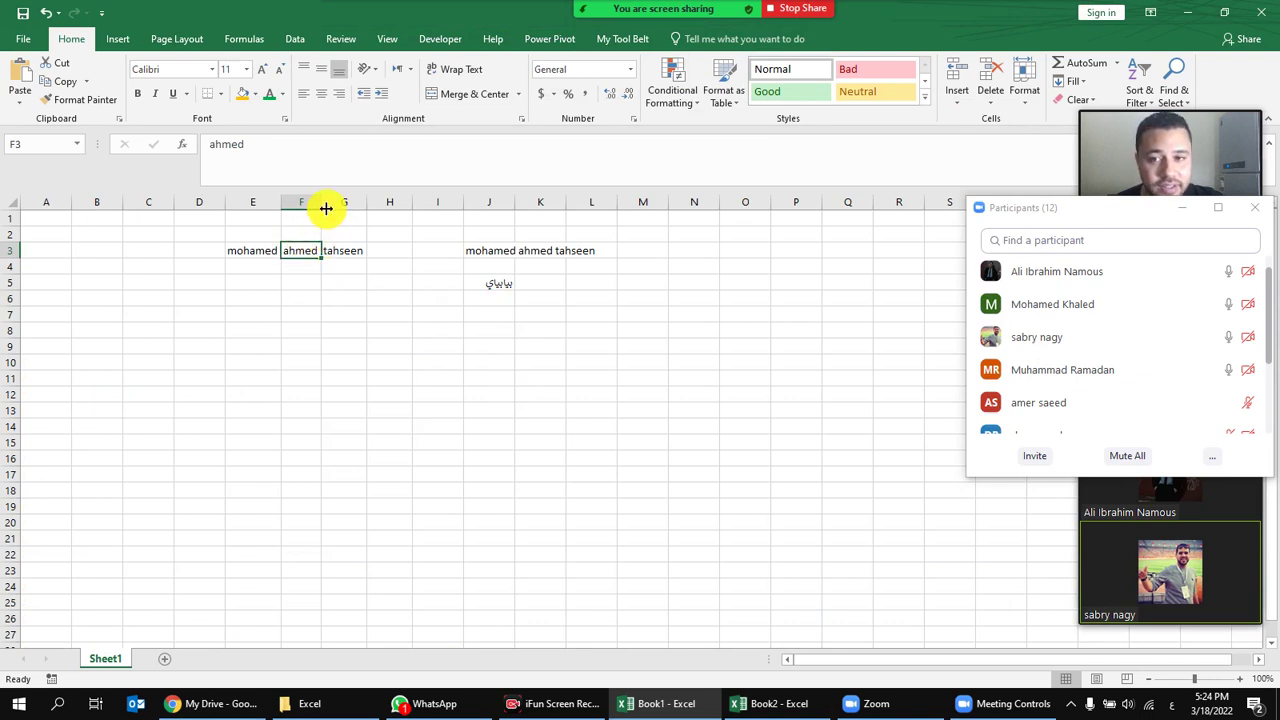
drag(322, 205, 361, 205)
click(340, 348)
Enter 111111 in F3 and auto-fit column J so J3's full name shows.
click(316, 253)
text(111111)
click(478, 330)
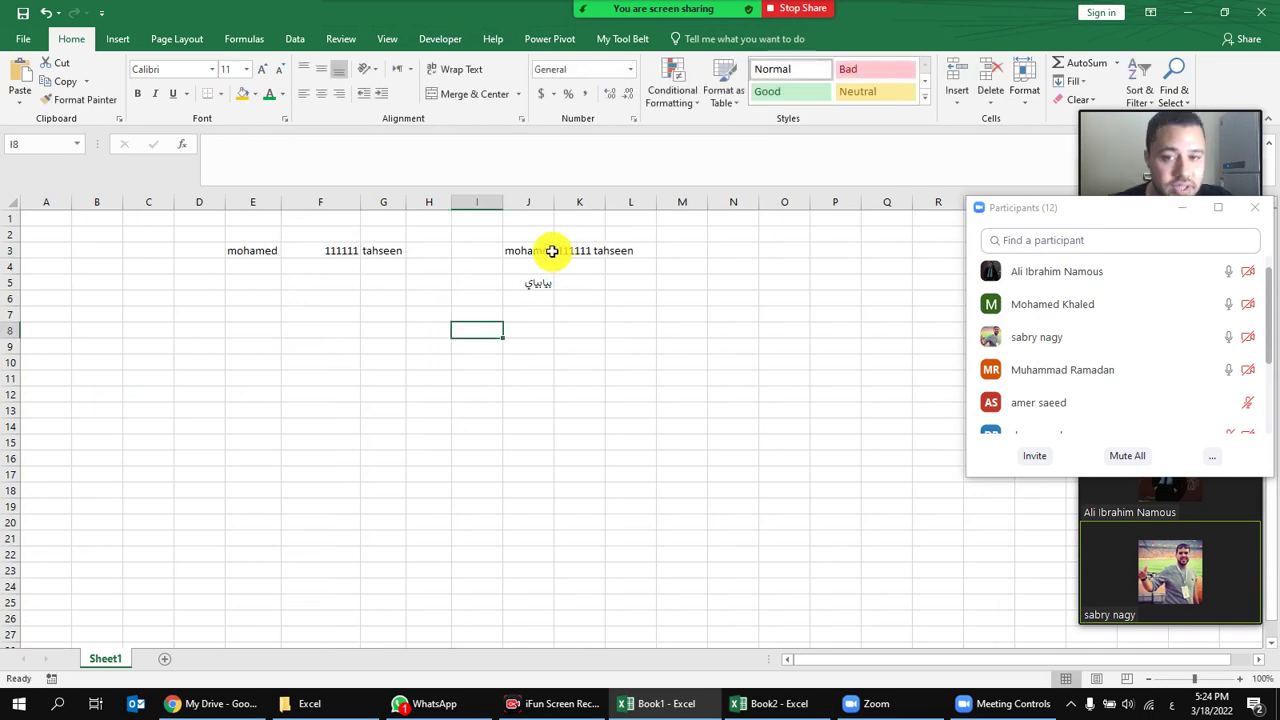
click(551, 250)
double_click(555, 203)
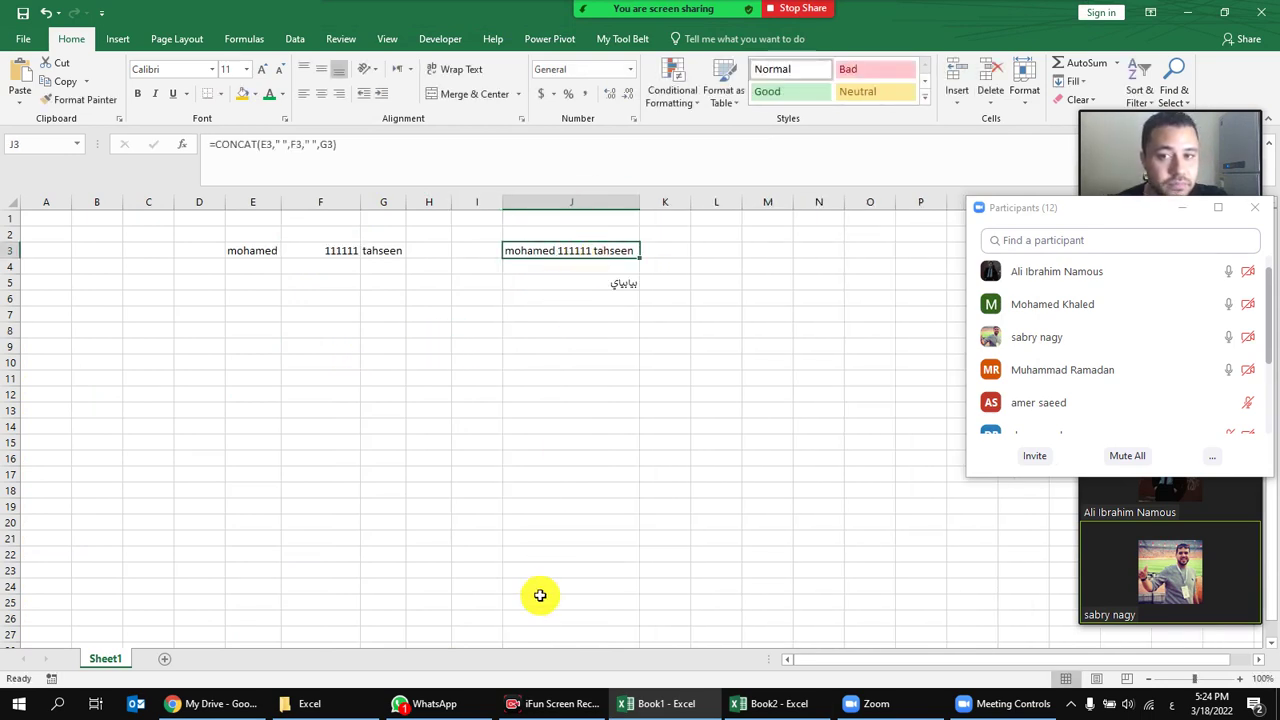
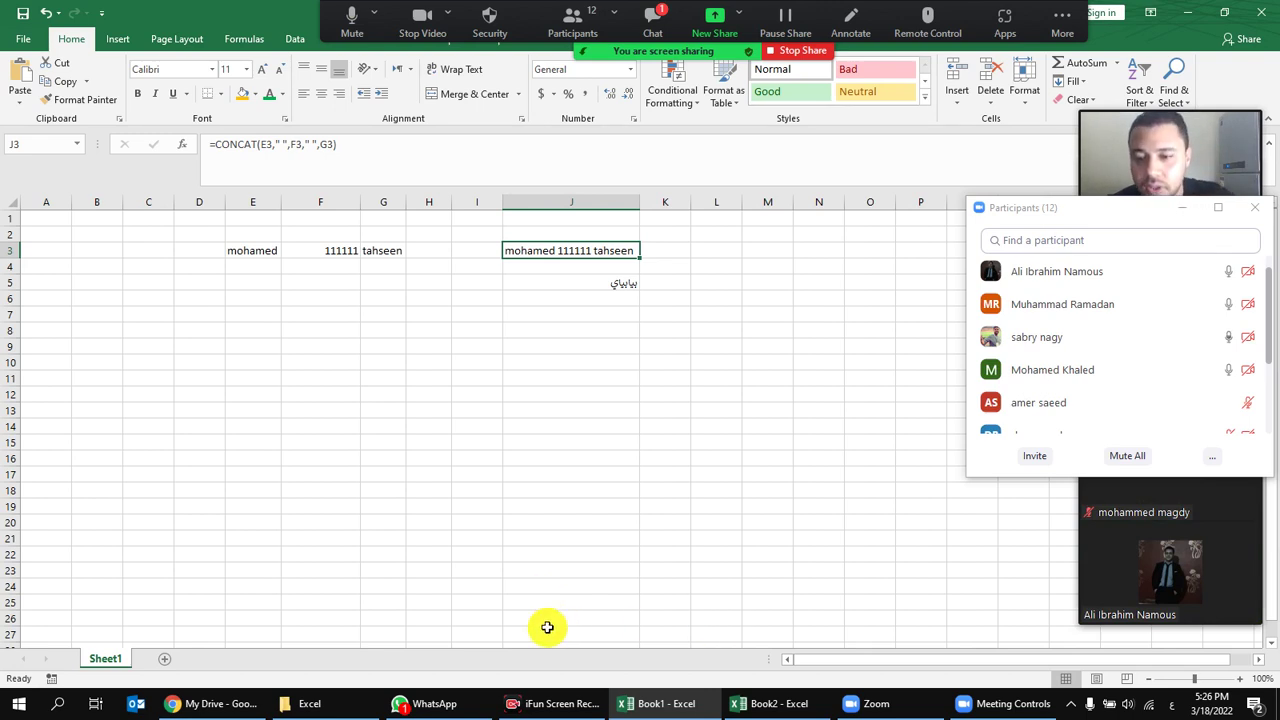
Load youtube.com in a new Chrome incognito window, switching the keyboard to English first.
click(212, 704)
click(1262, 41)
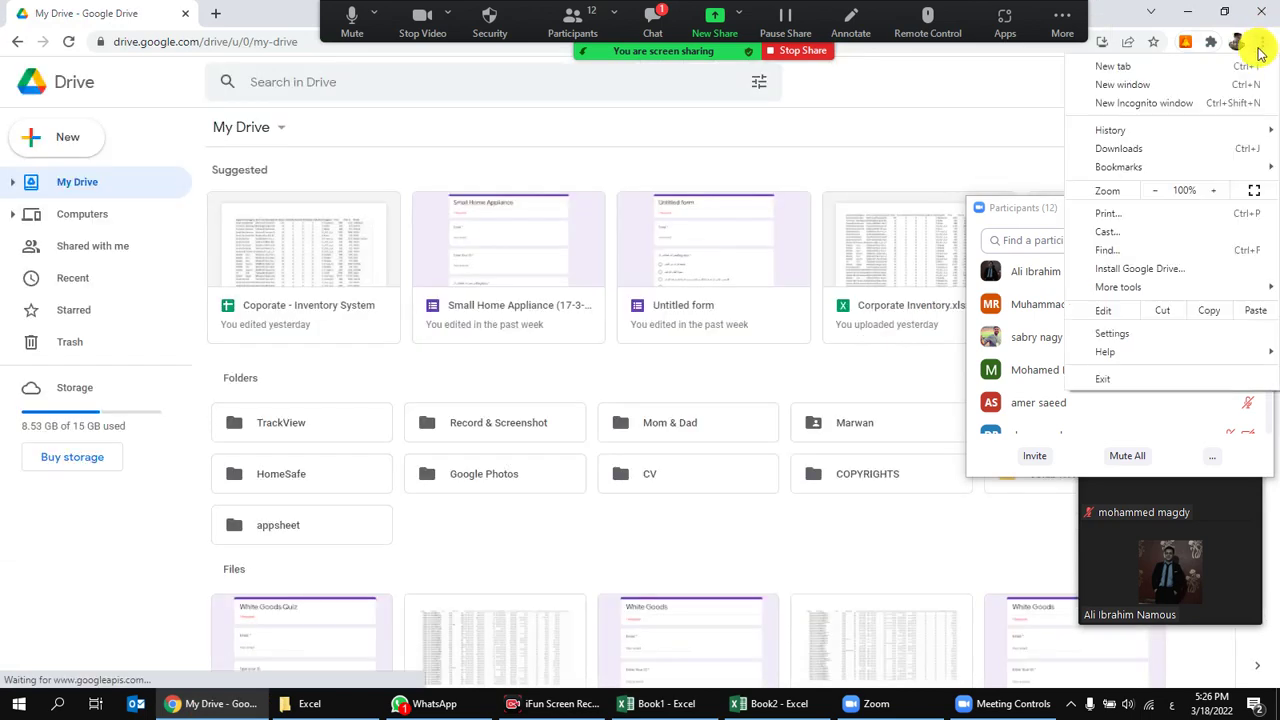
click(1100, 88)
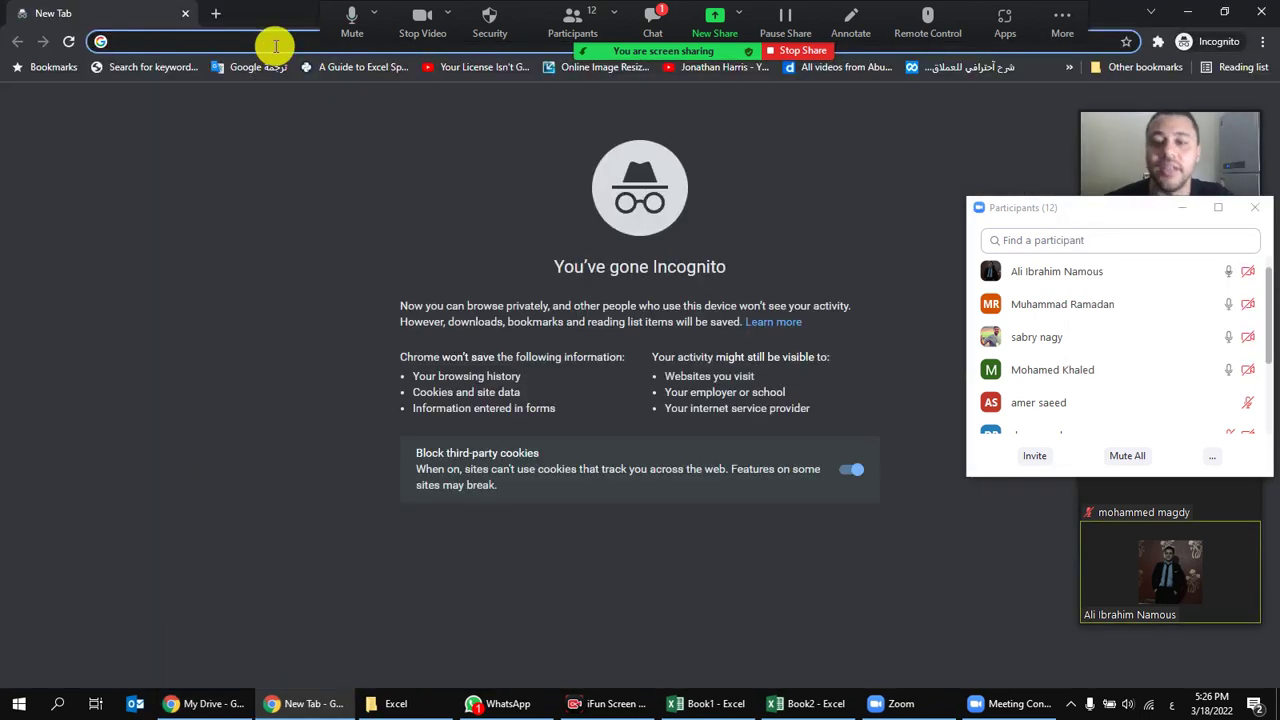
text(غ)
key(BackSpace)
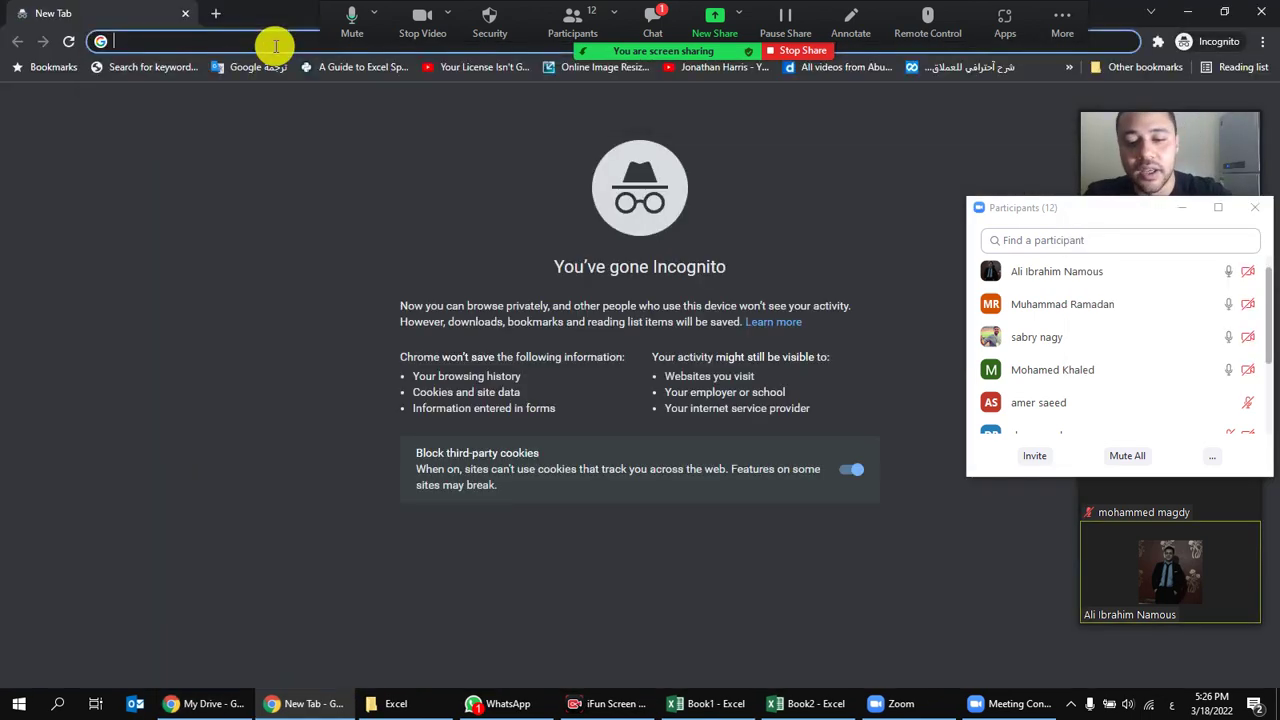
key(alt+shift)
text(y)
key(Return)
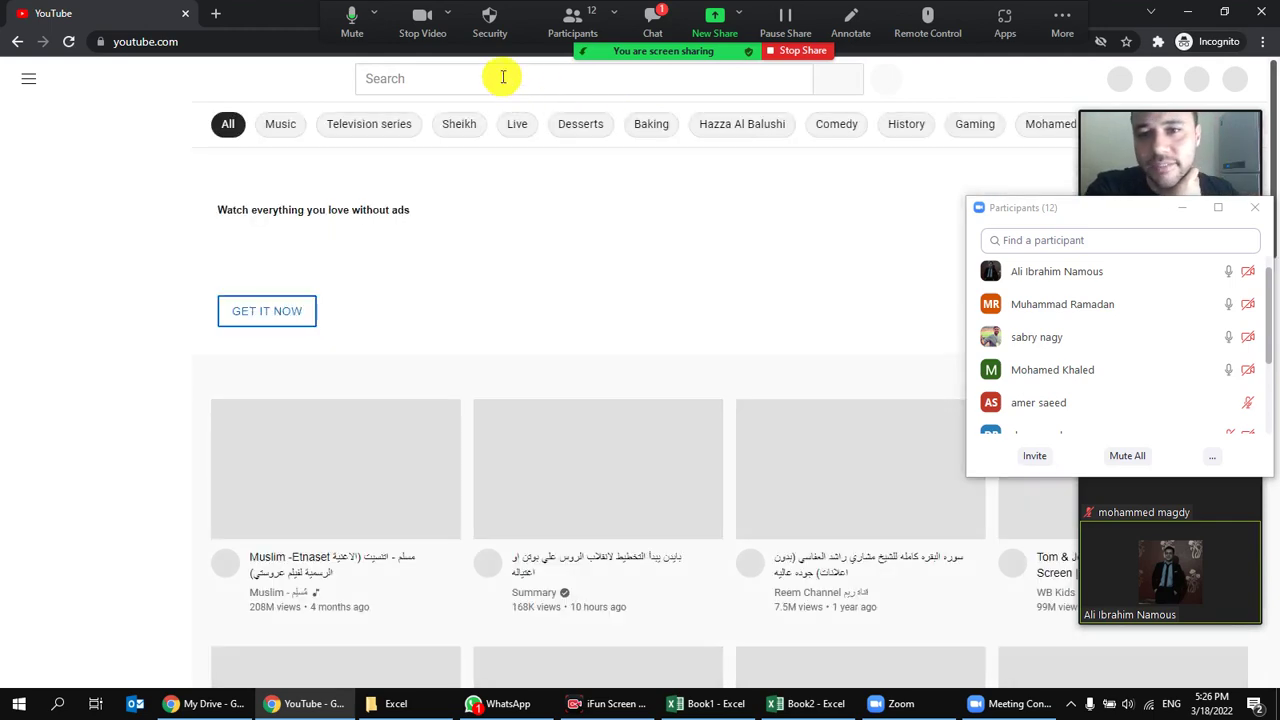
Search YouTube for السيرشجي and open the ElSearshgy channel page, pausing its trailer.
click(500, 77)
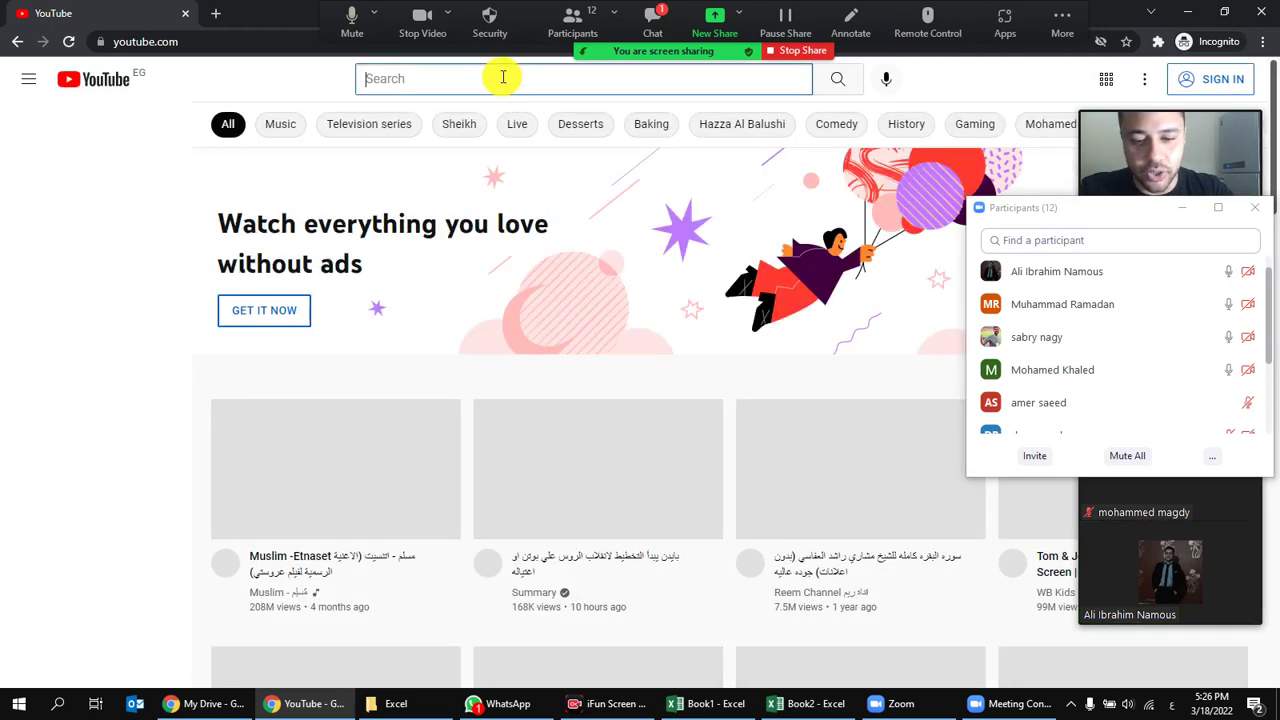
text(السيرشجي)
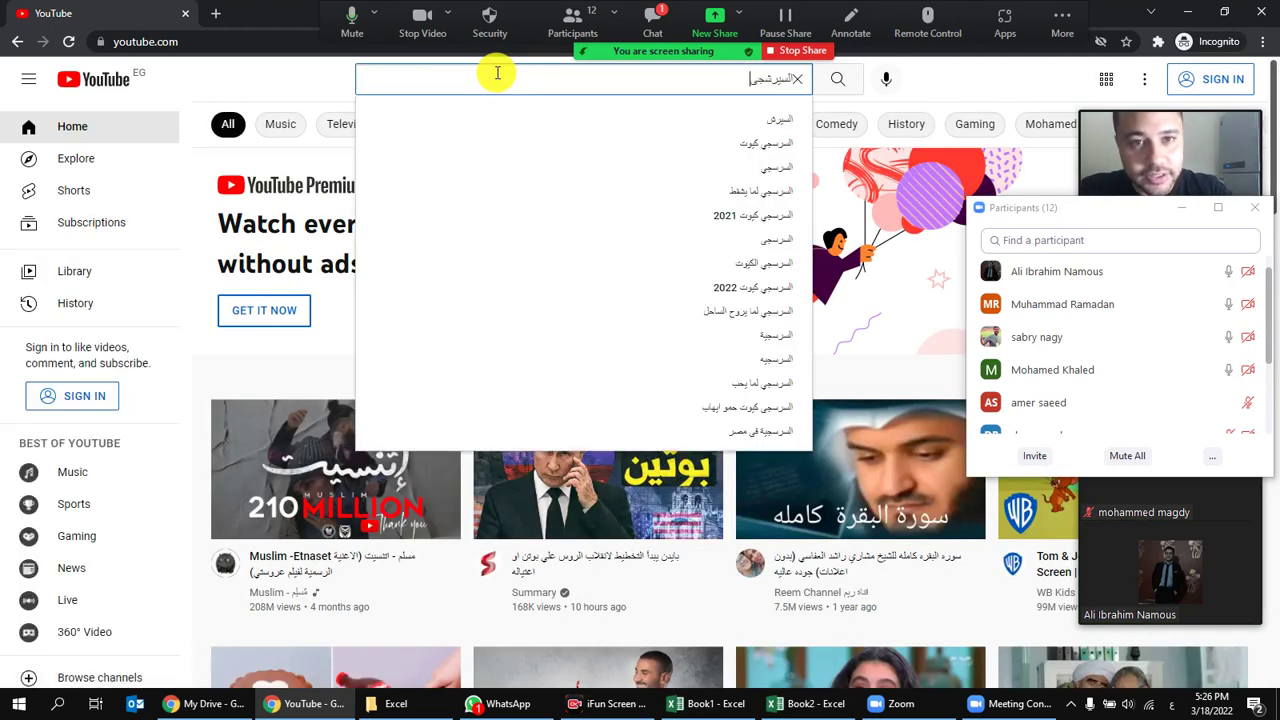
key(Return)
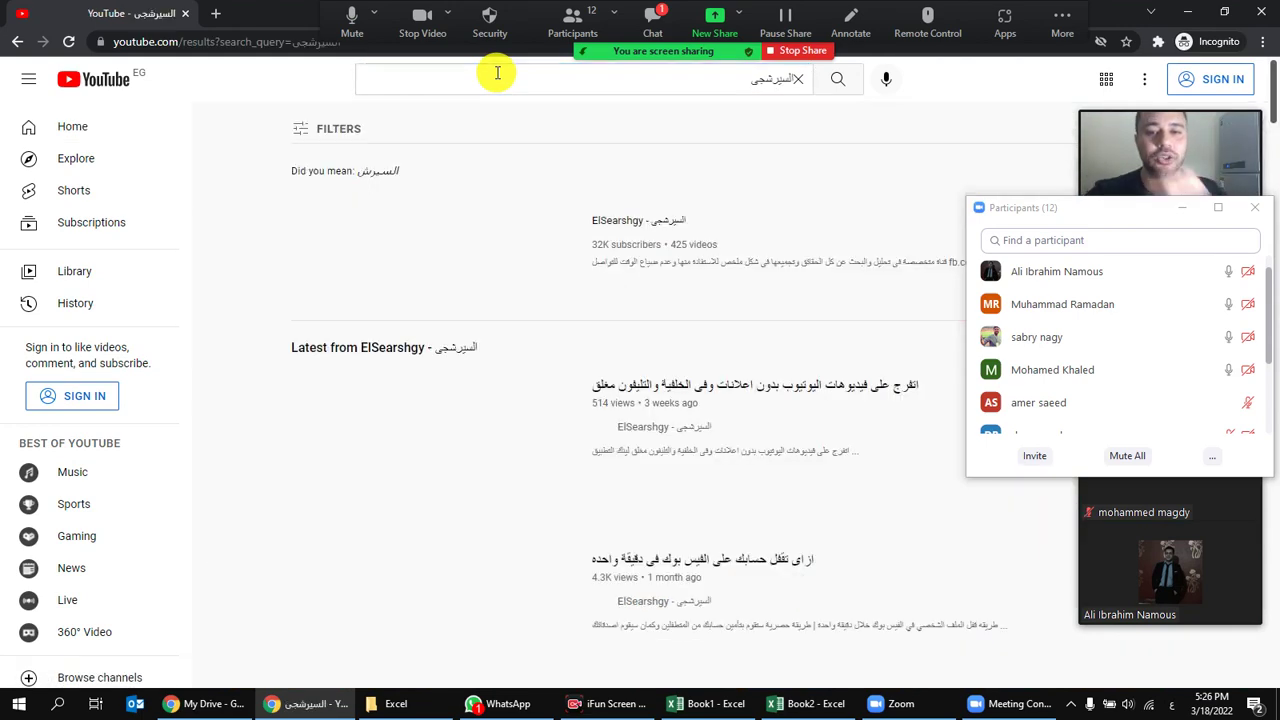
click(447, 250)
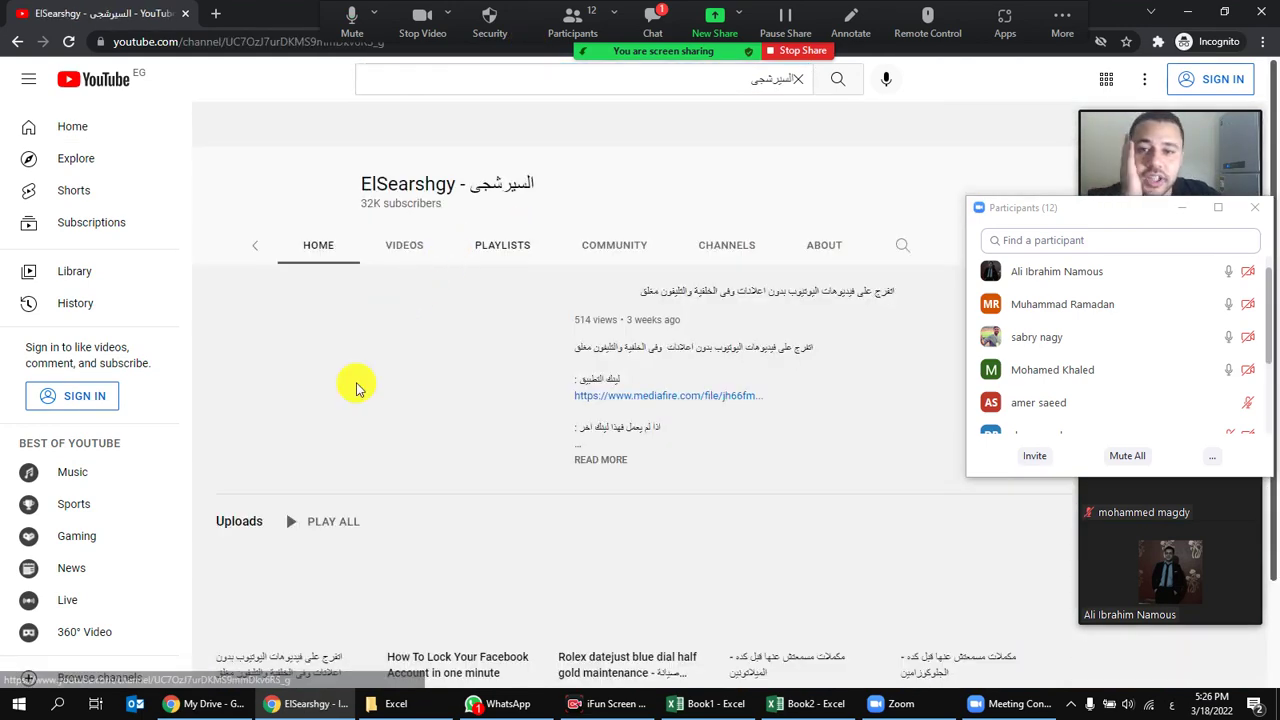
click(236, 418)
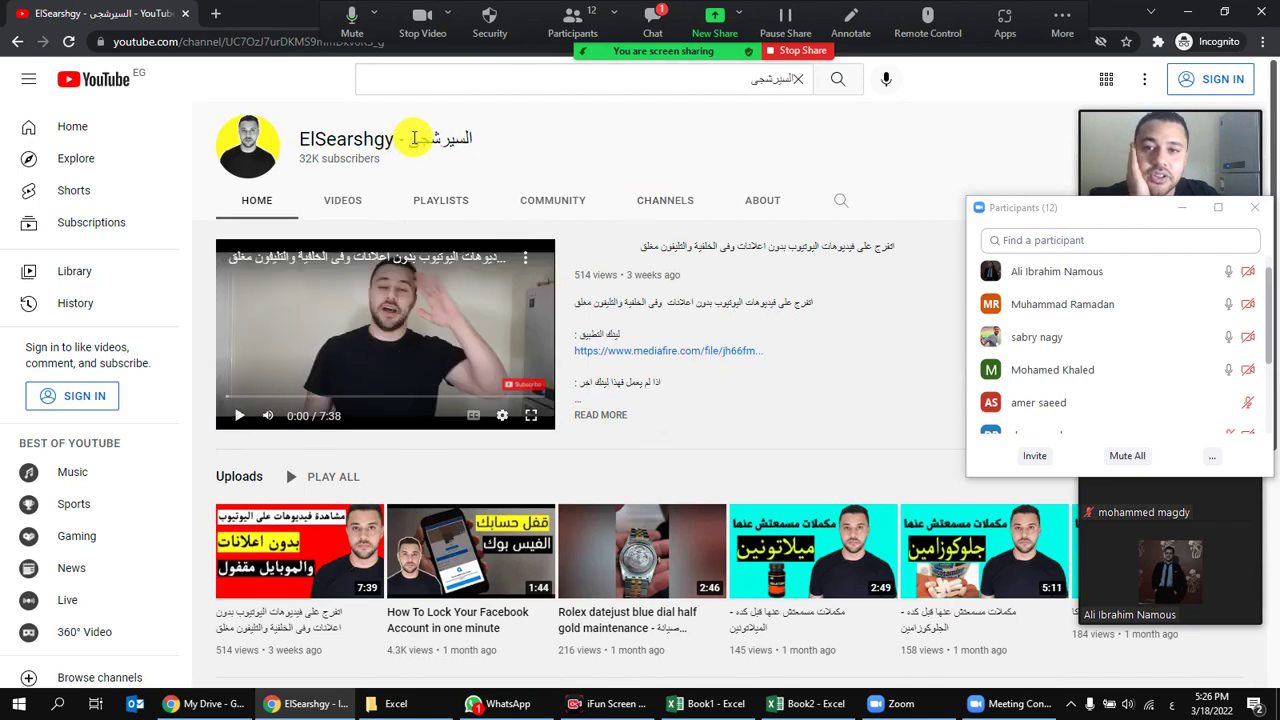
Copy the channel title and send it to the Excel level 1 online 17-3 WhatsApp group.
triple_click(413, 139)
right_click(410, 132)
click(470, 140)
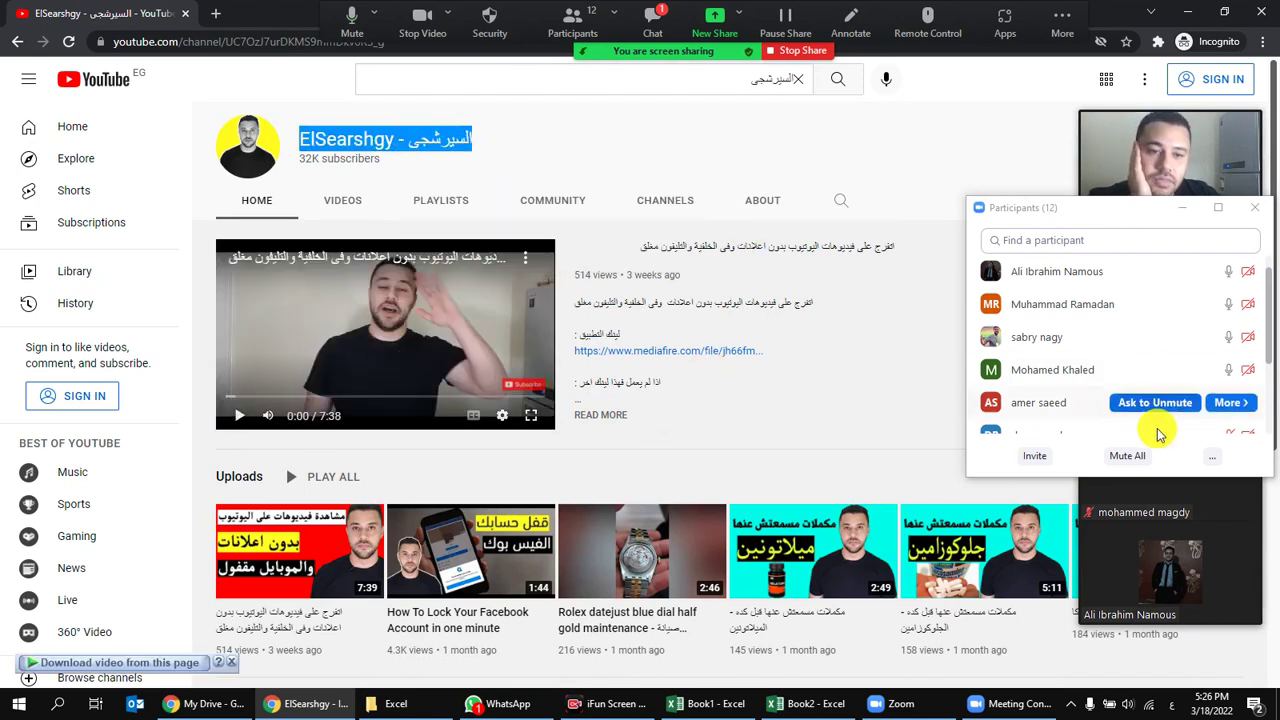
click(500, 703)
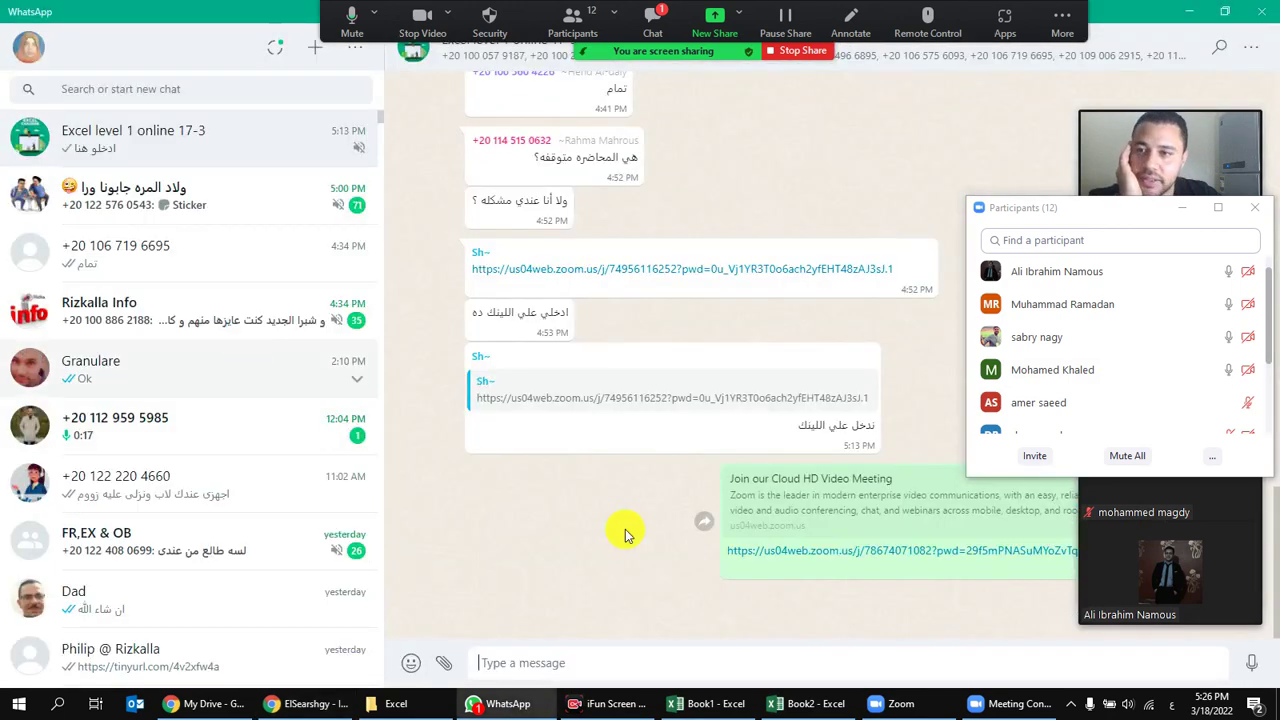
click(724, 662)
key(ctrl+v)
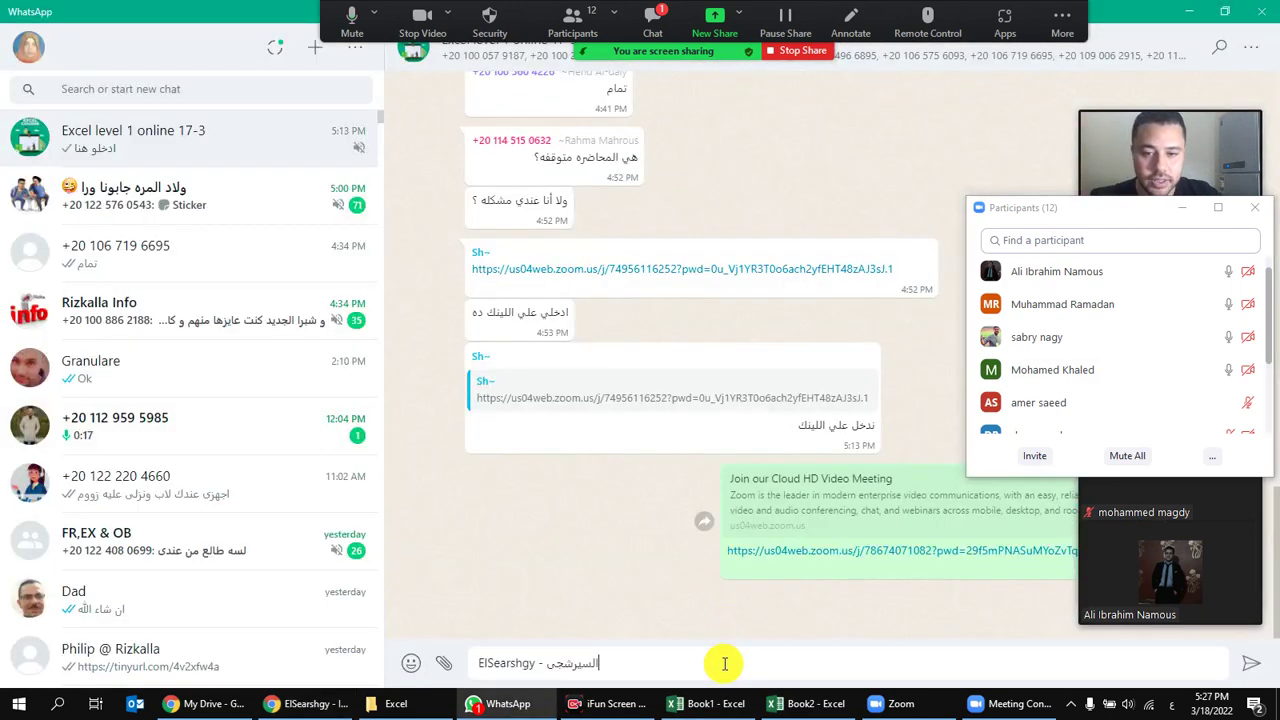
key(Return)
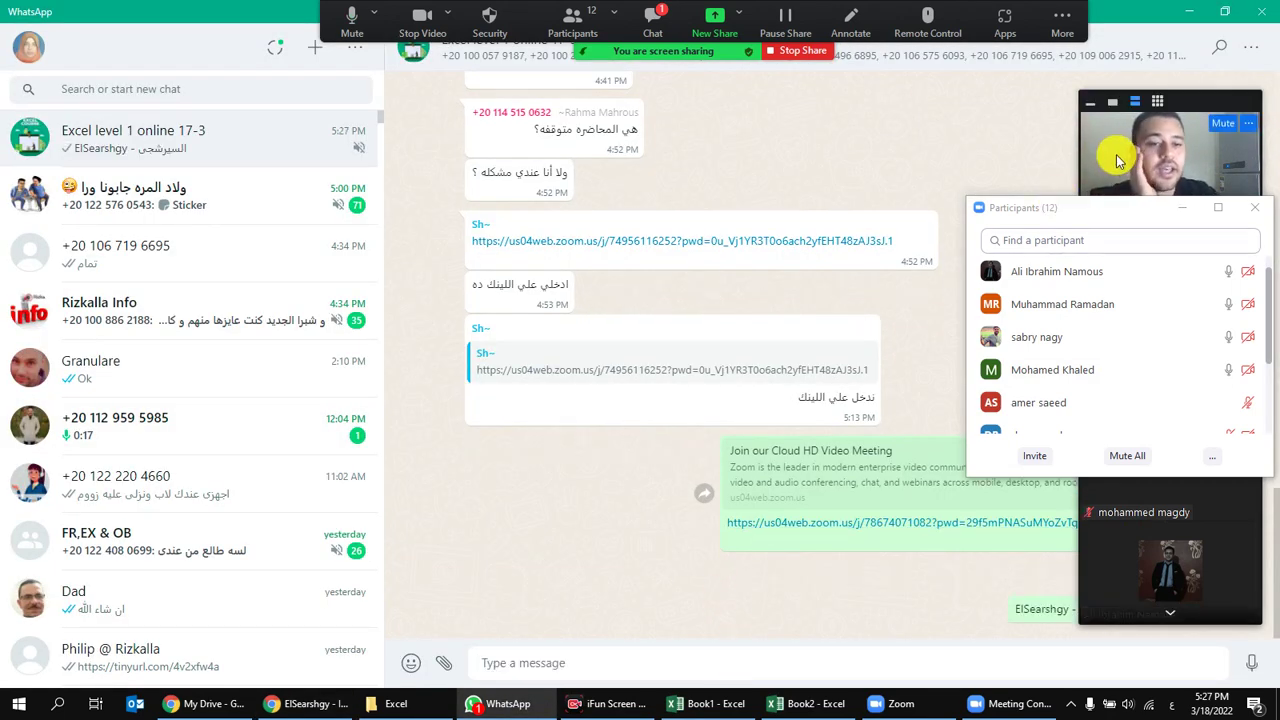
key(alt+Tab)
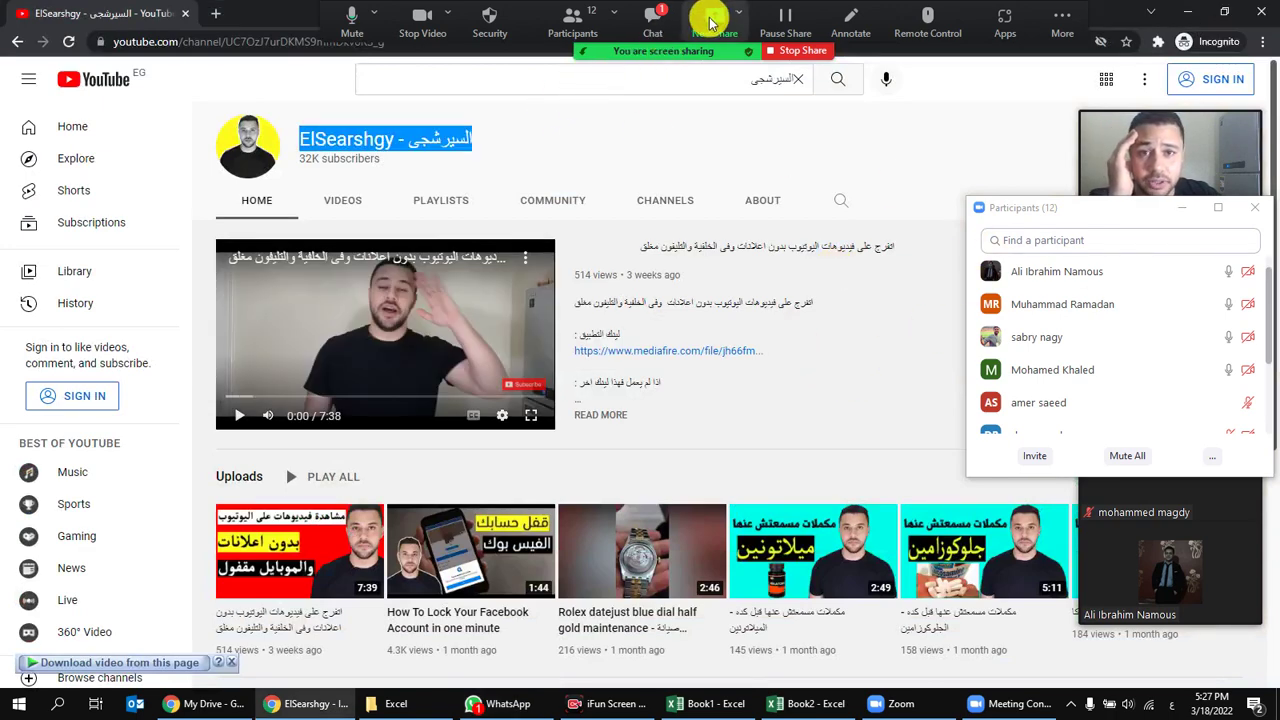
Keep the Zoom share on the whole screen and clear the channel-title selection.
click(714, 22)
double_click(370, 230)
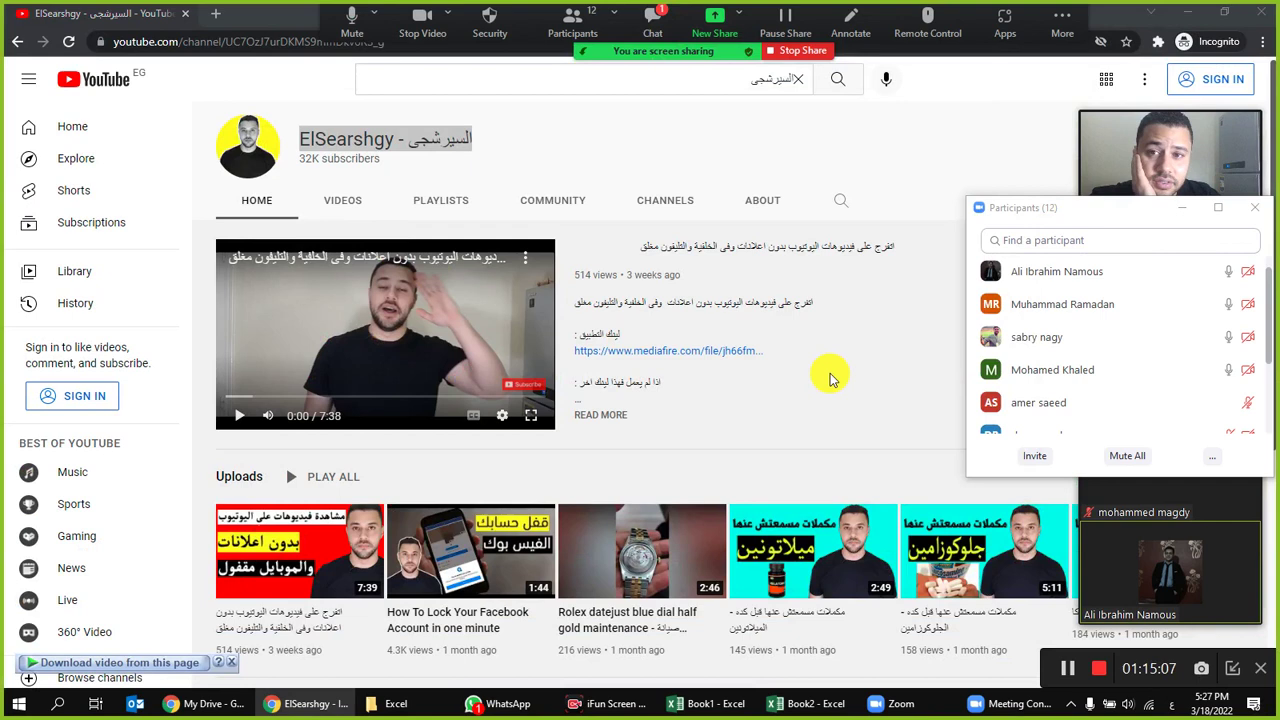
click(915, 144)
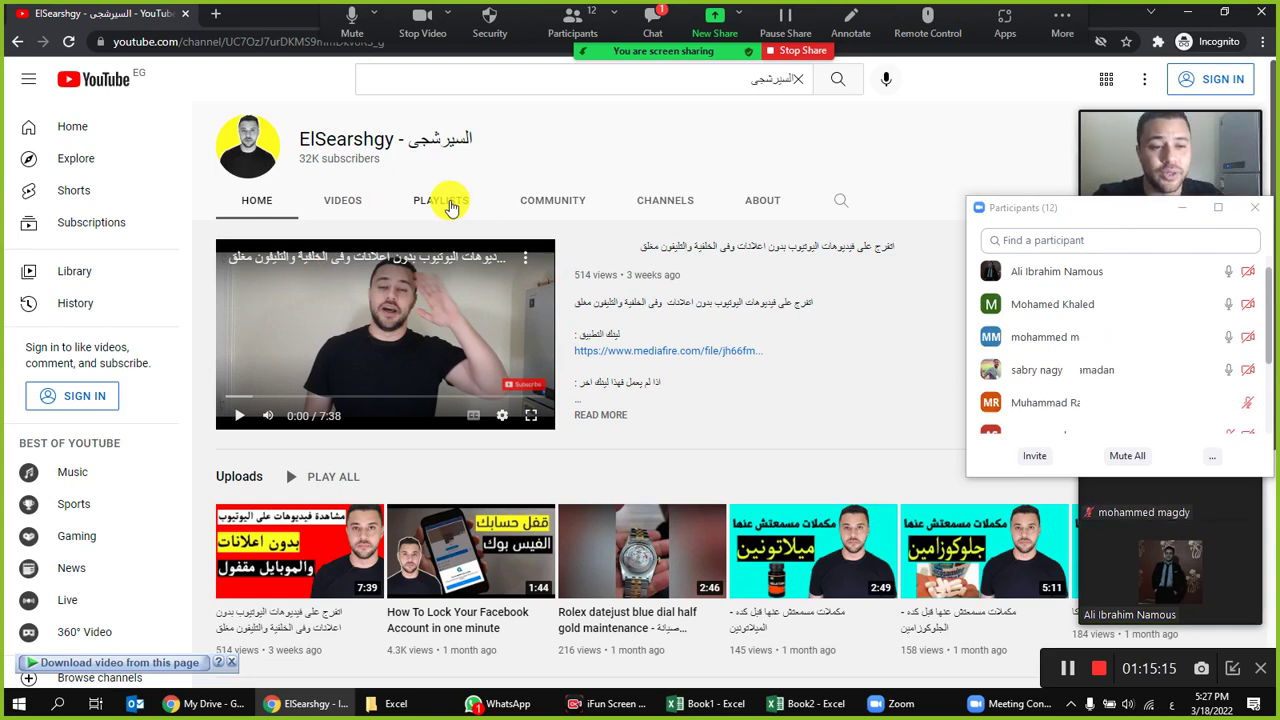
Open the channel's Excel playlist, then close Chrome and bring up Zoom's share picker.
click(451, 205)
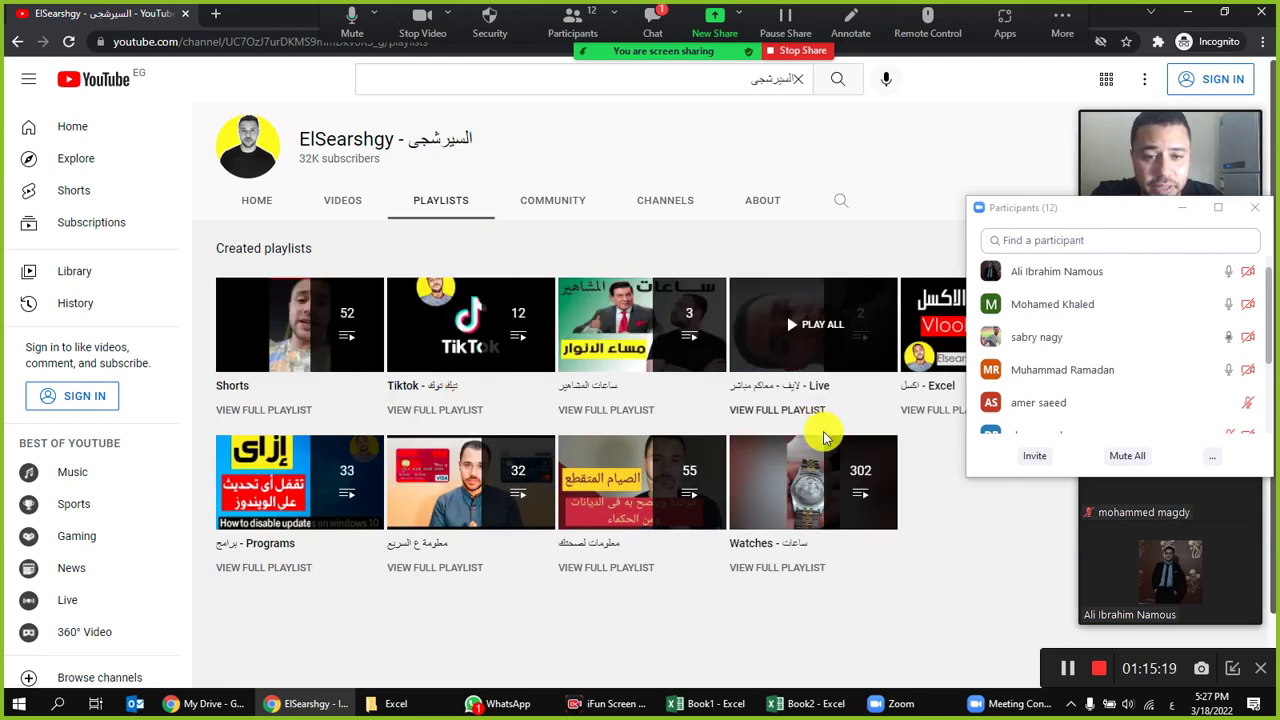
scroll(910, 460, down, 1)
scroll(910, 460, up, 1)
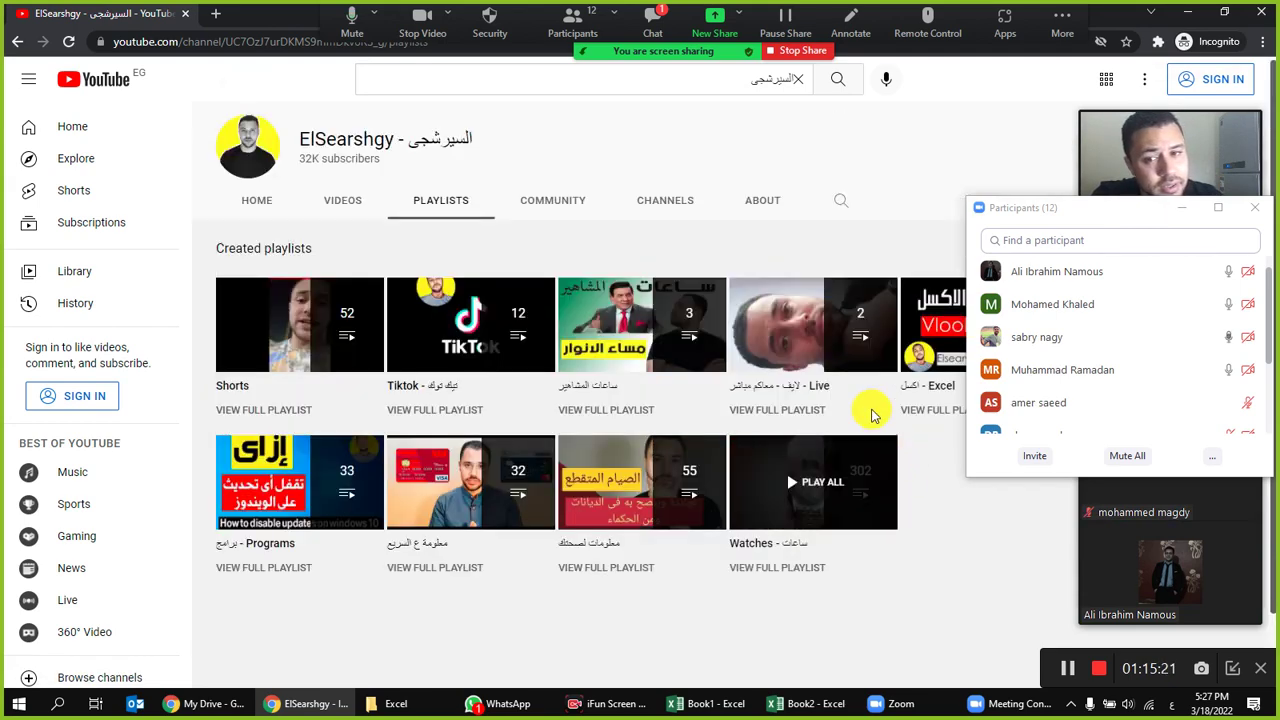
drag(1040, 213, 1078, 401)
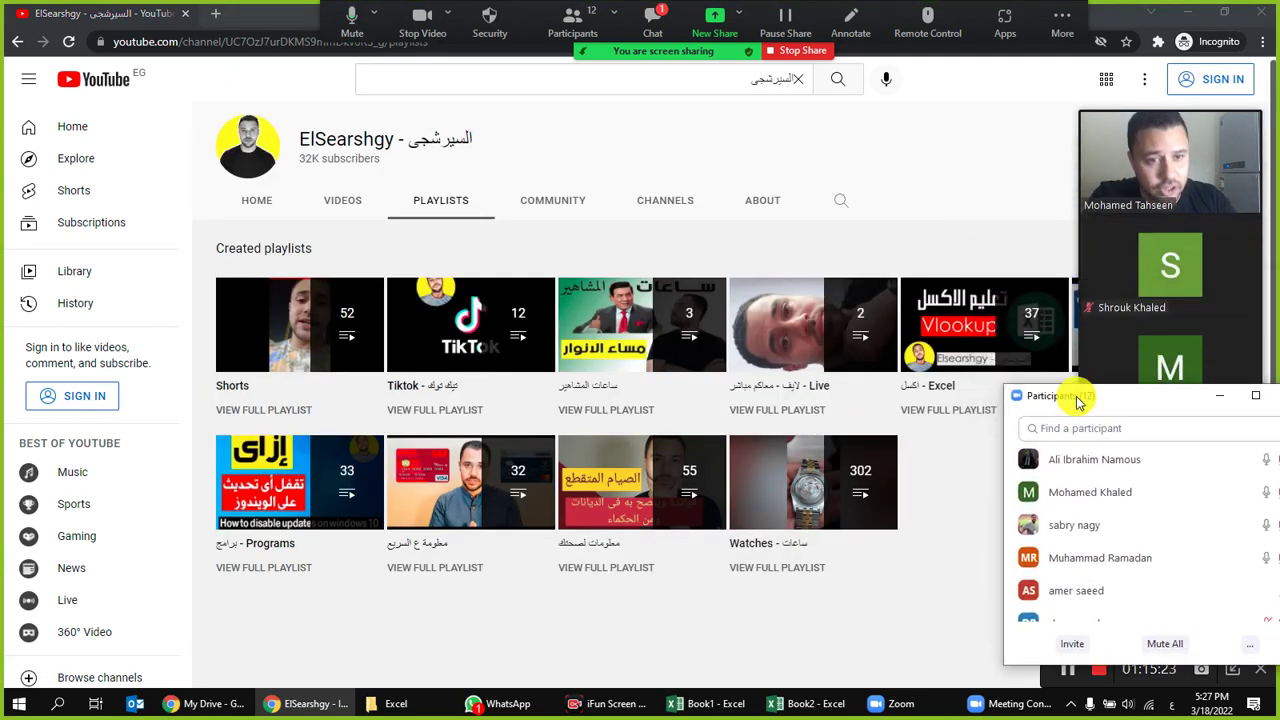
click(964, 310)
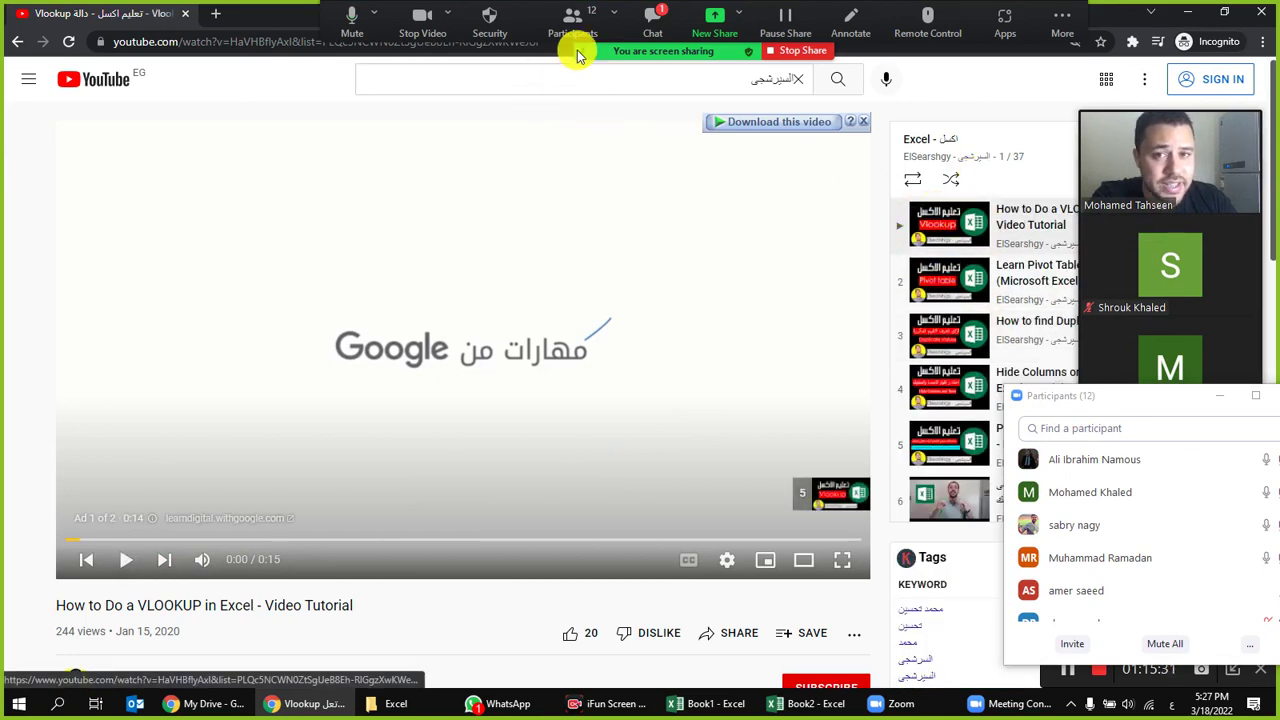
click(1262, 20)
click(712, 22)
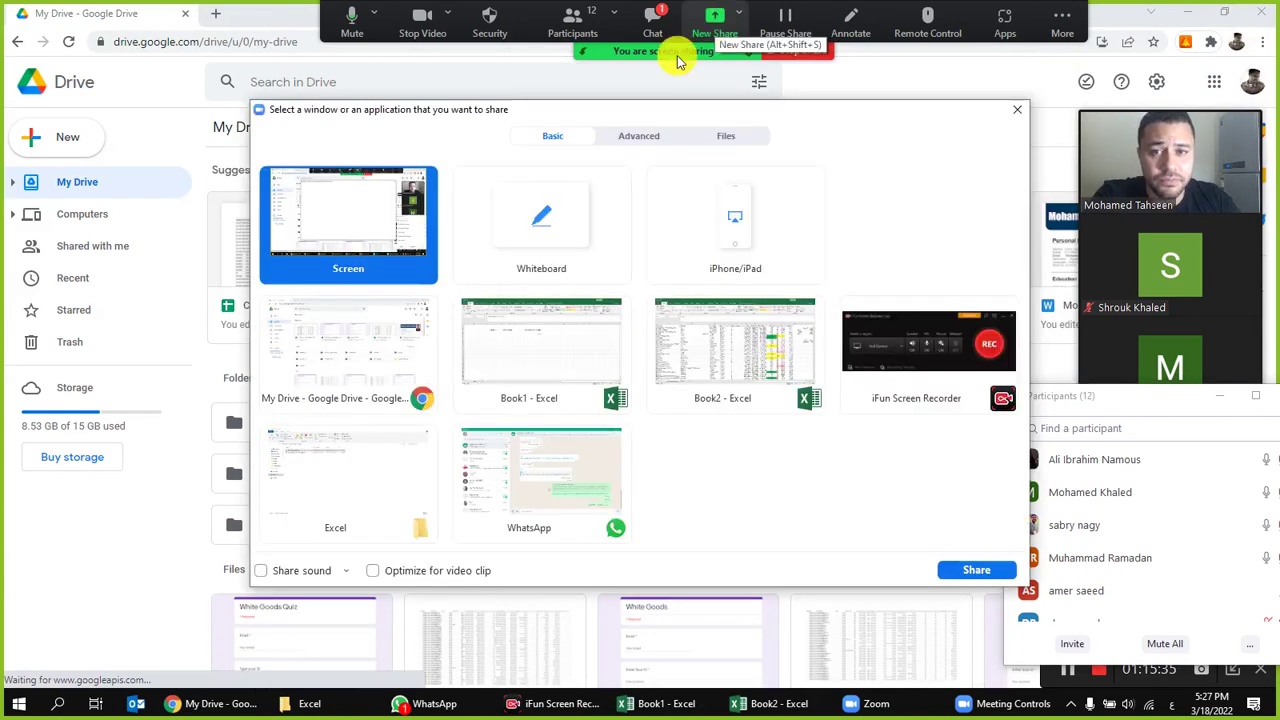
Share the Book2 - Excel window with the 1000 Sales Records sheet in Zoom.
double_click(723, 351)
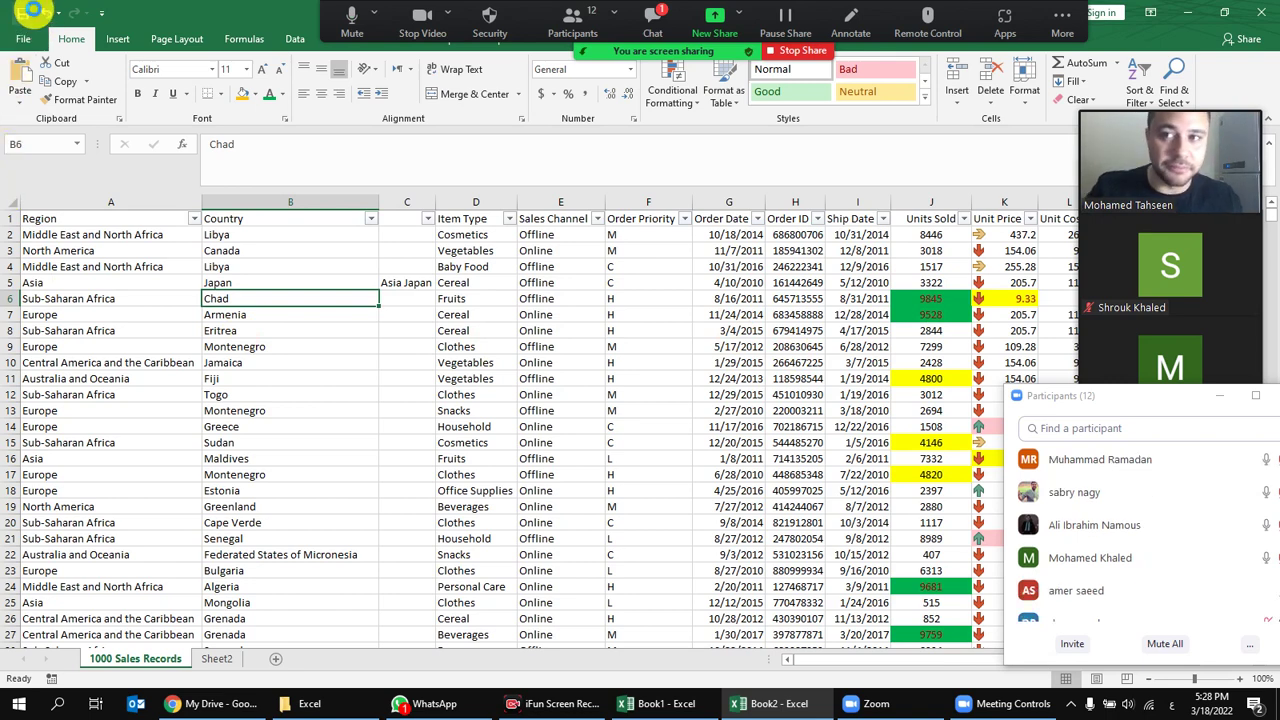
Open Excel's Save As page for Book2, stop the Zoom share, and end the meeting for all.
click(22, 13)
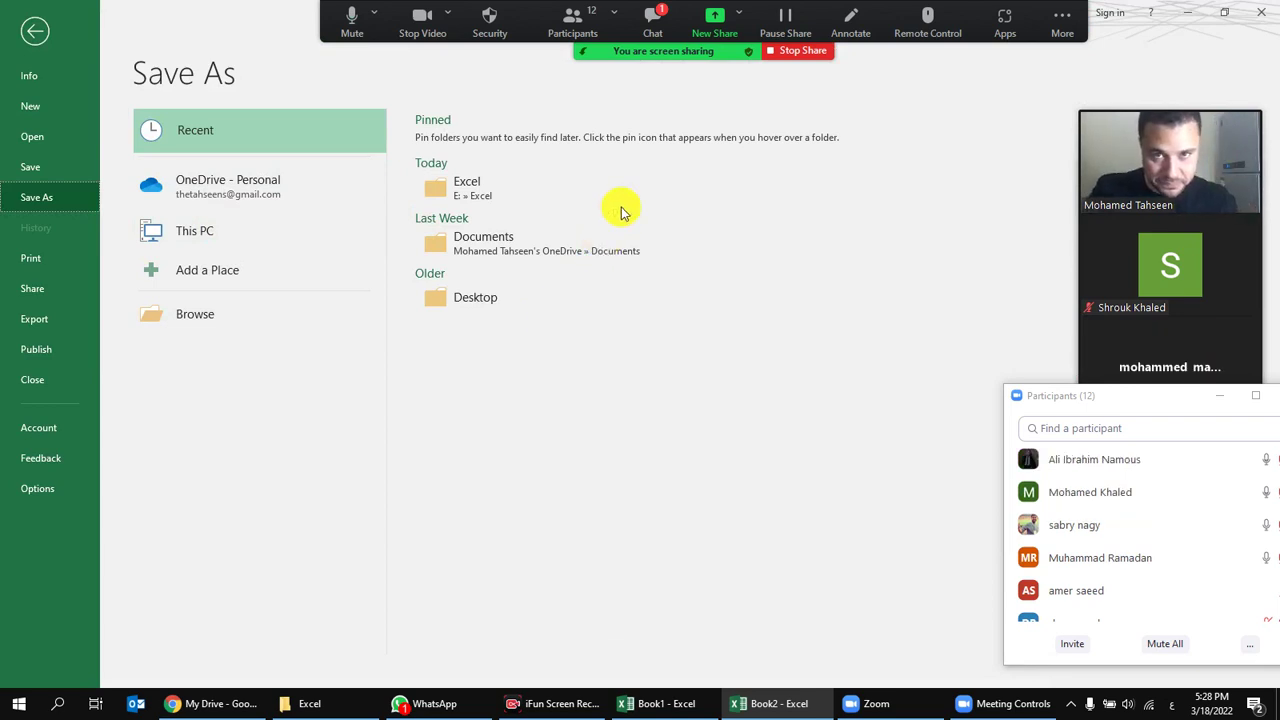
click(790, 52)
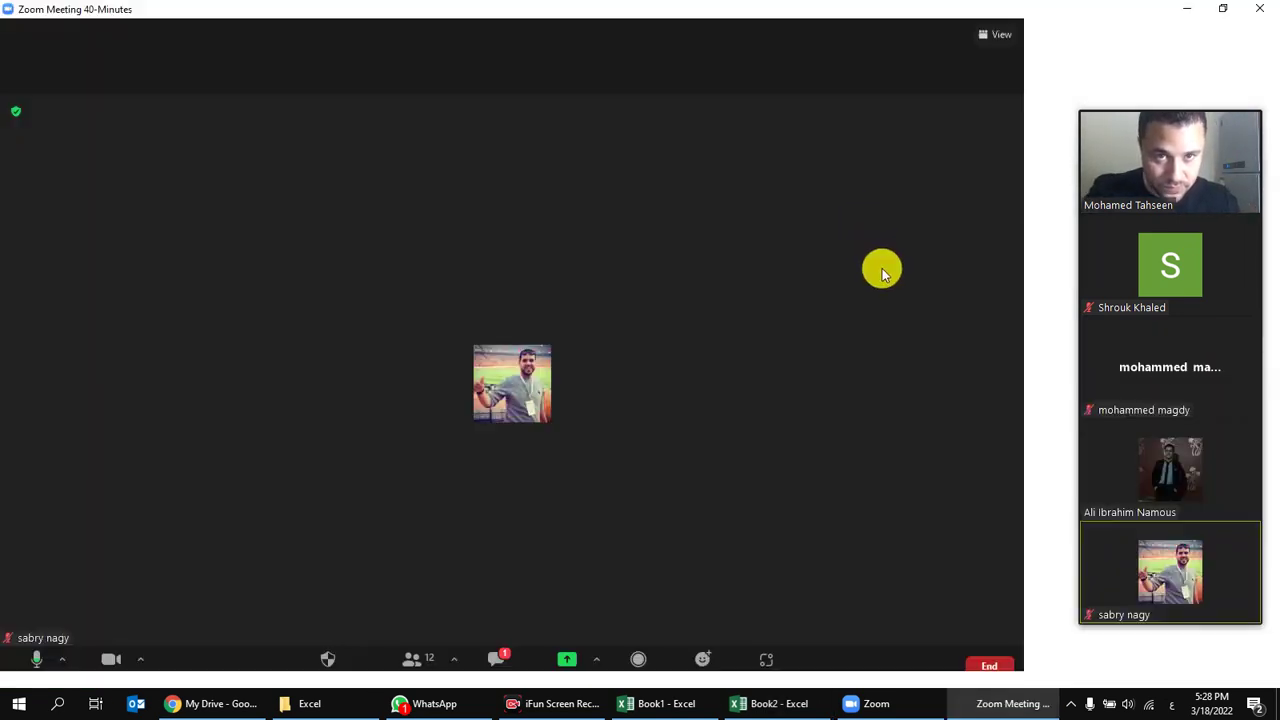
click(1003, 678)
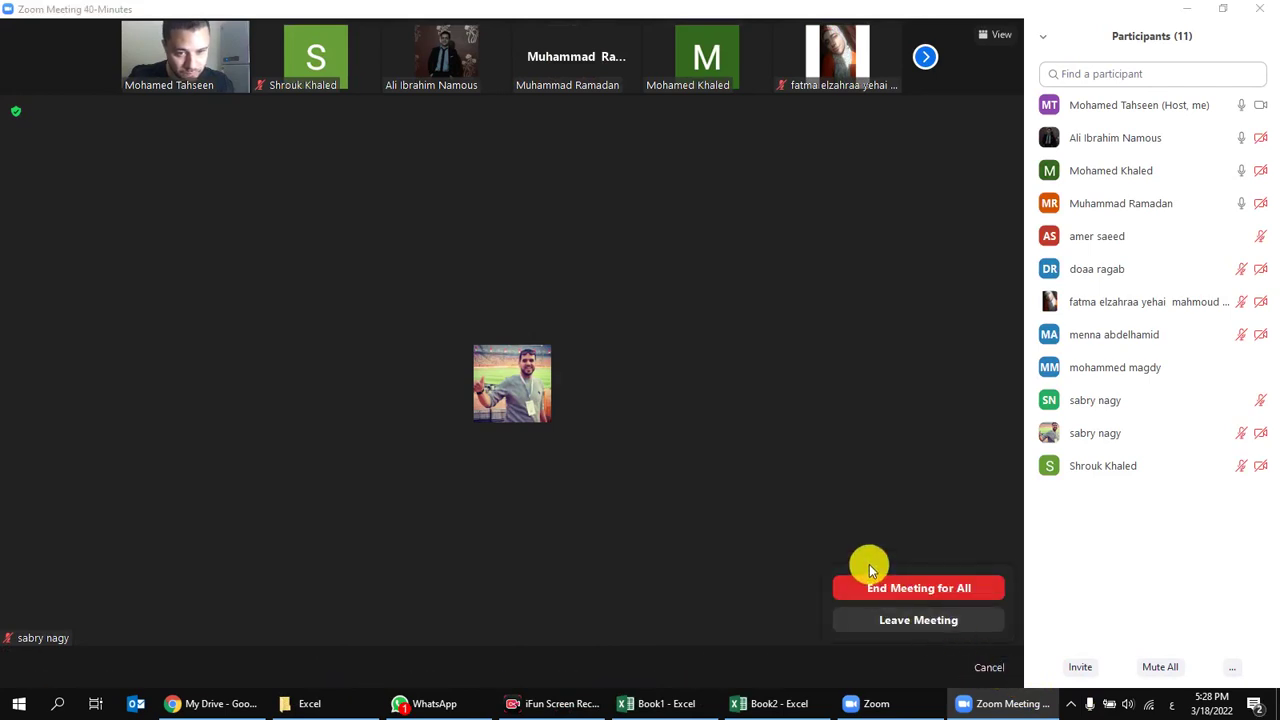
click(950, 588)
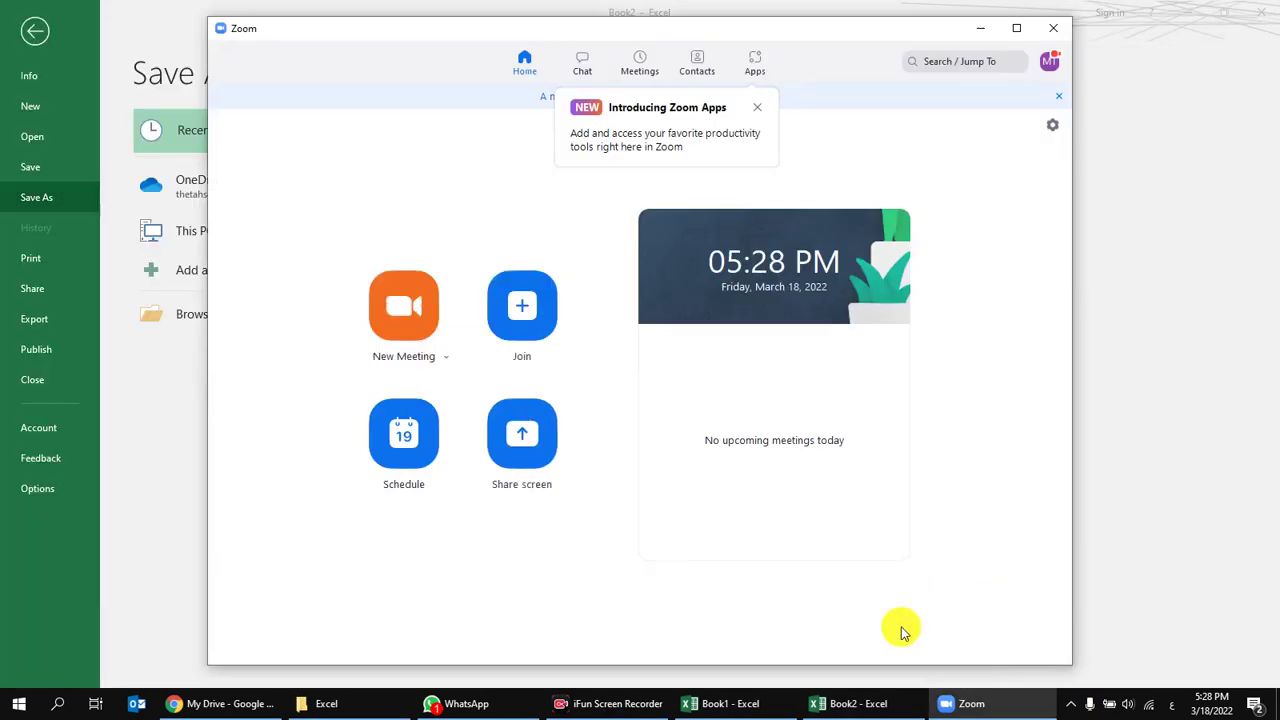